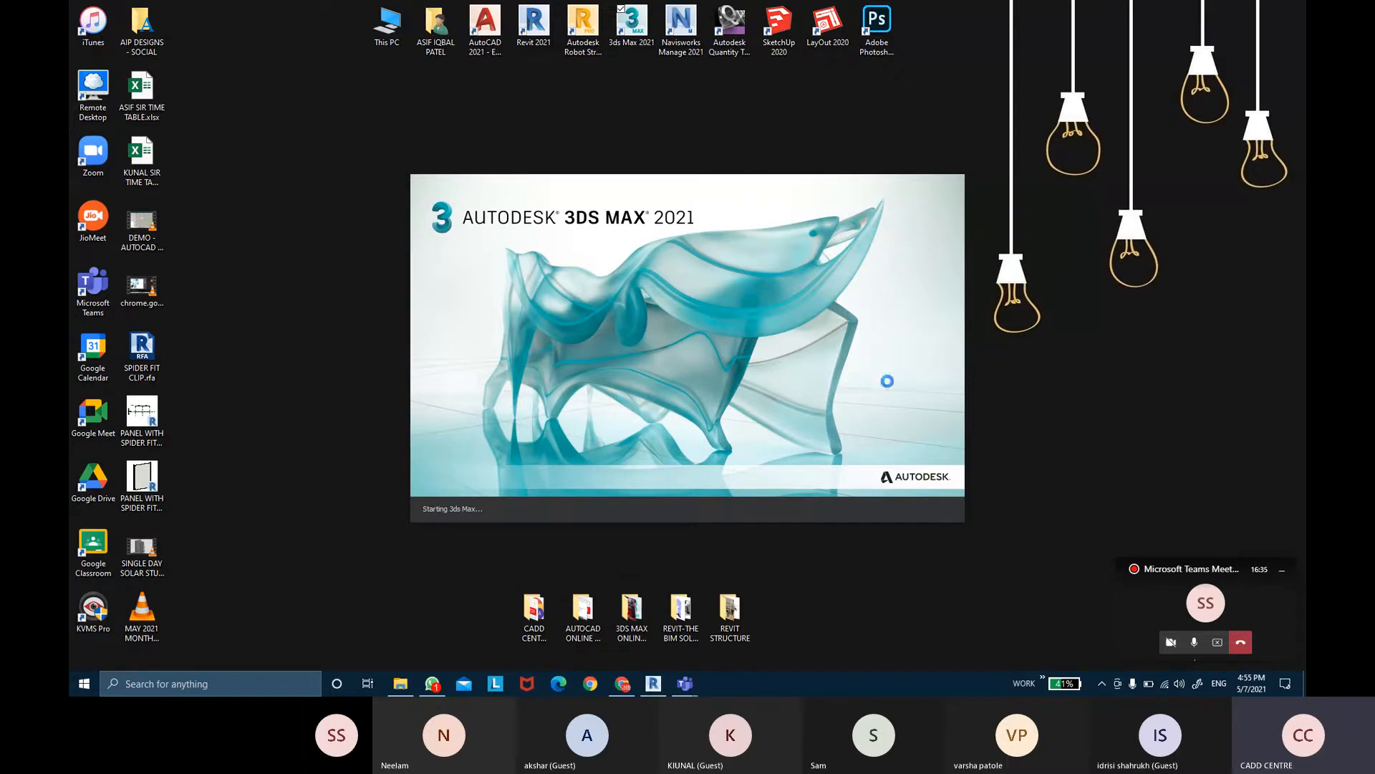
Switch to the Microsoft Teams meeting, check the participant list and meeting chat, and minimize the meeting window
mouse_move(684, 686)
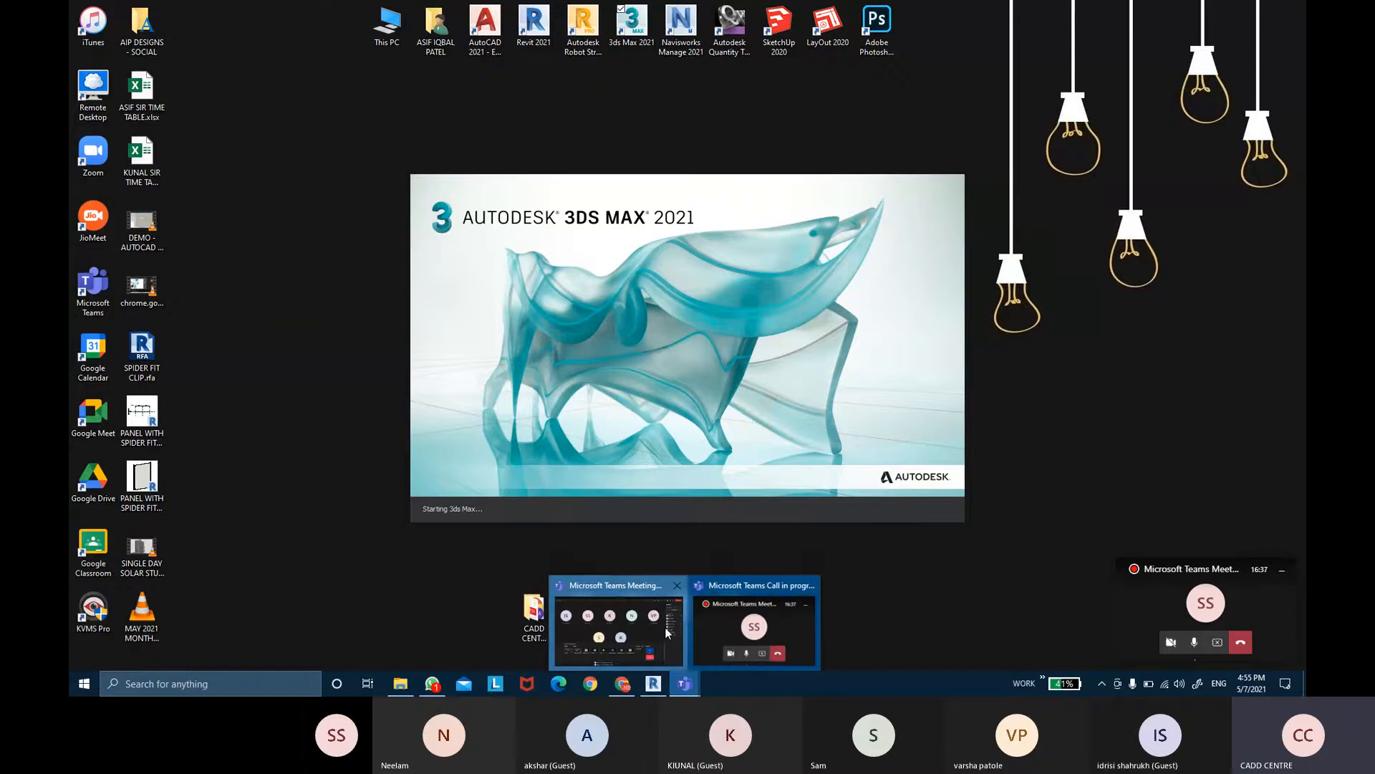
left_click(752, 624)
left_click(1043, 40)
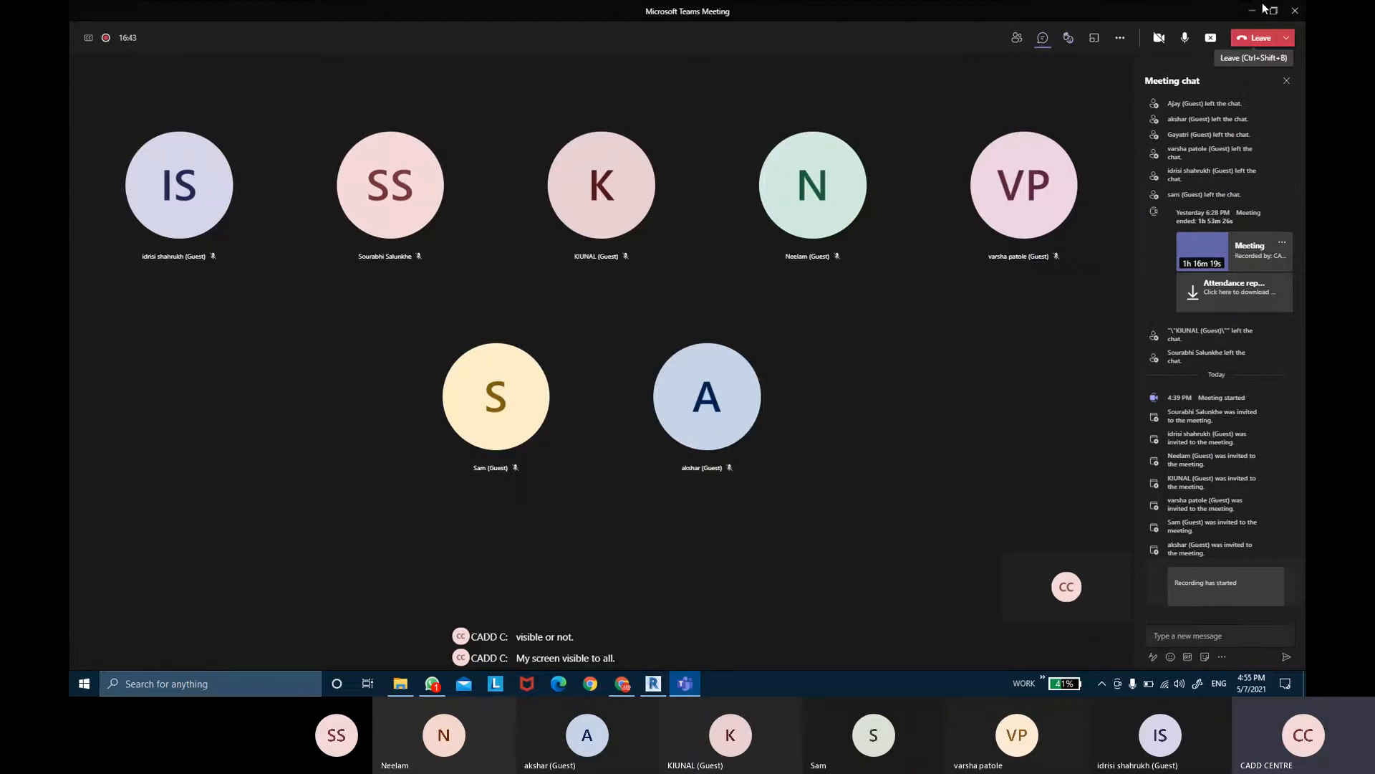
left_click(1017, 37)
left_click(1271, 185)
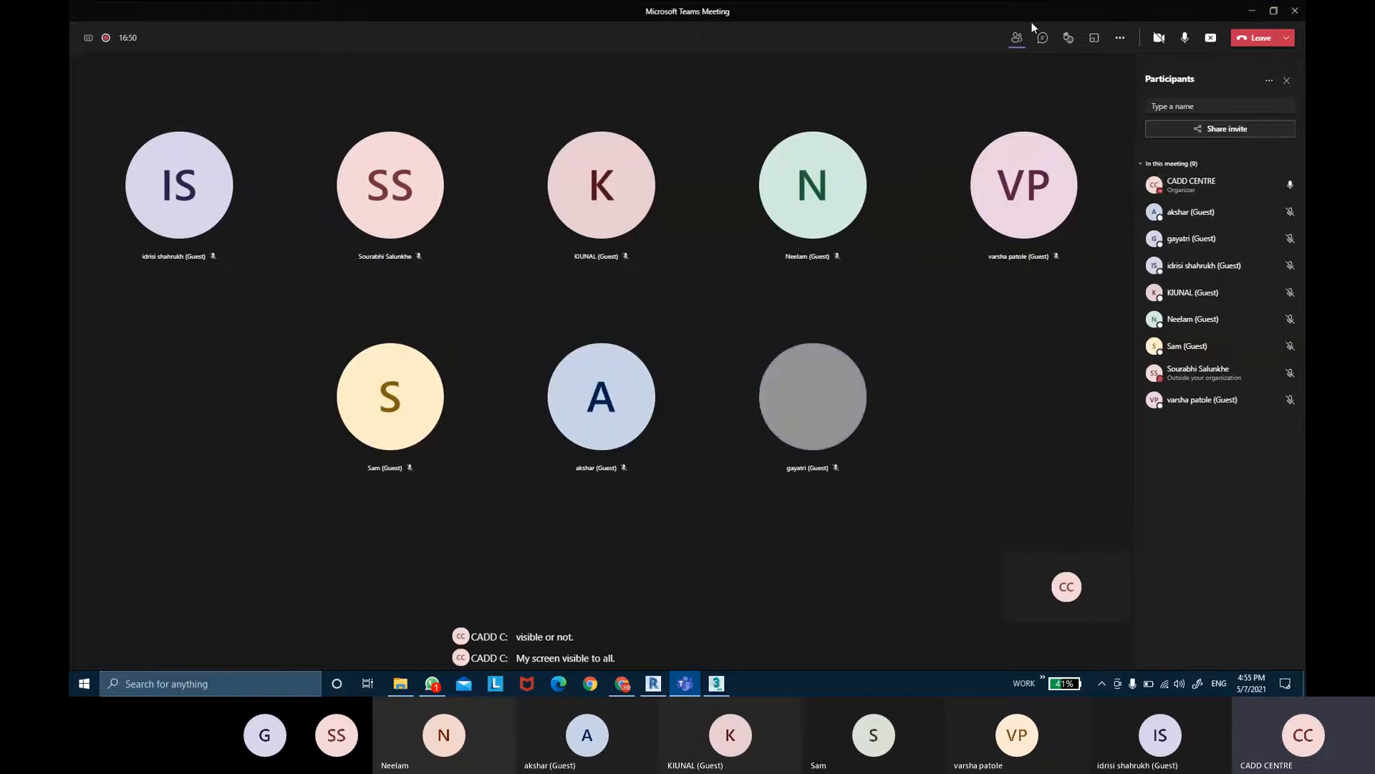
left_click(1042, 37)
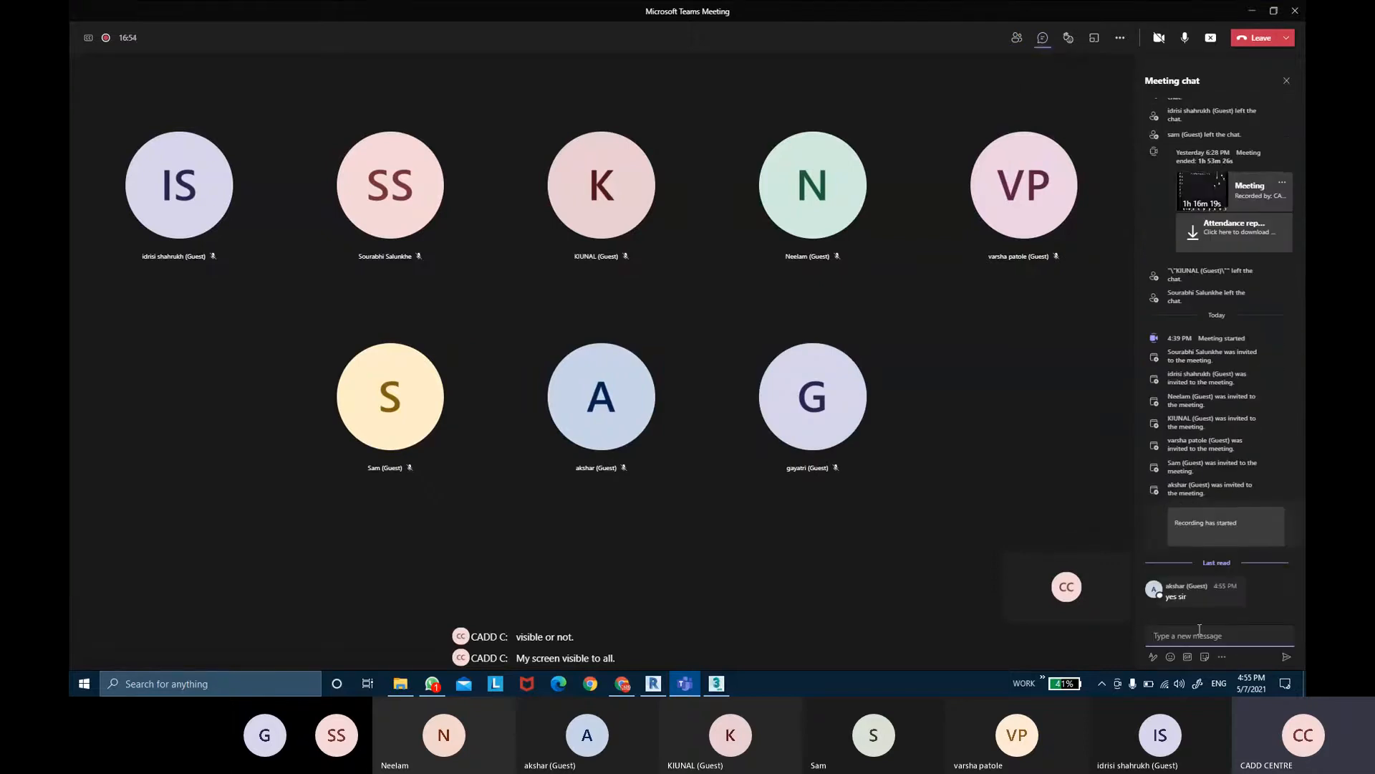
left_click(1252, 11)
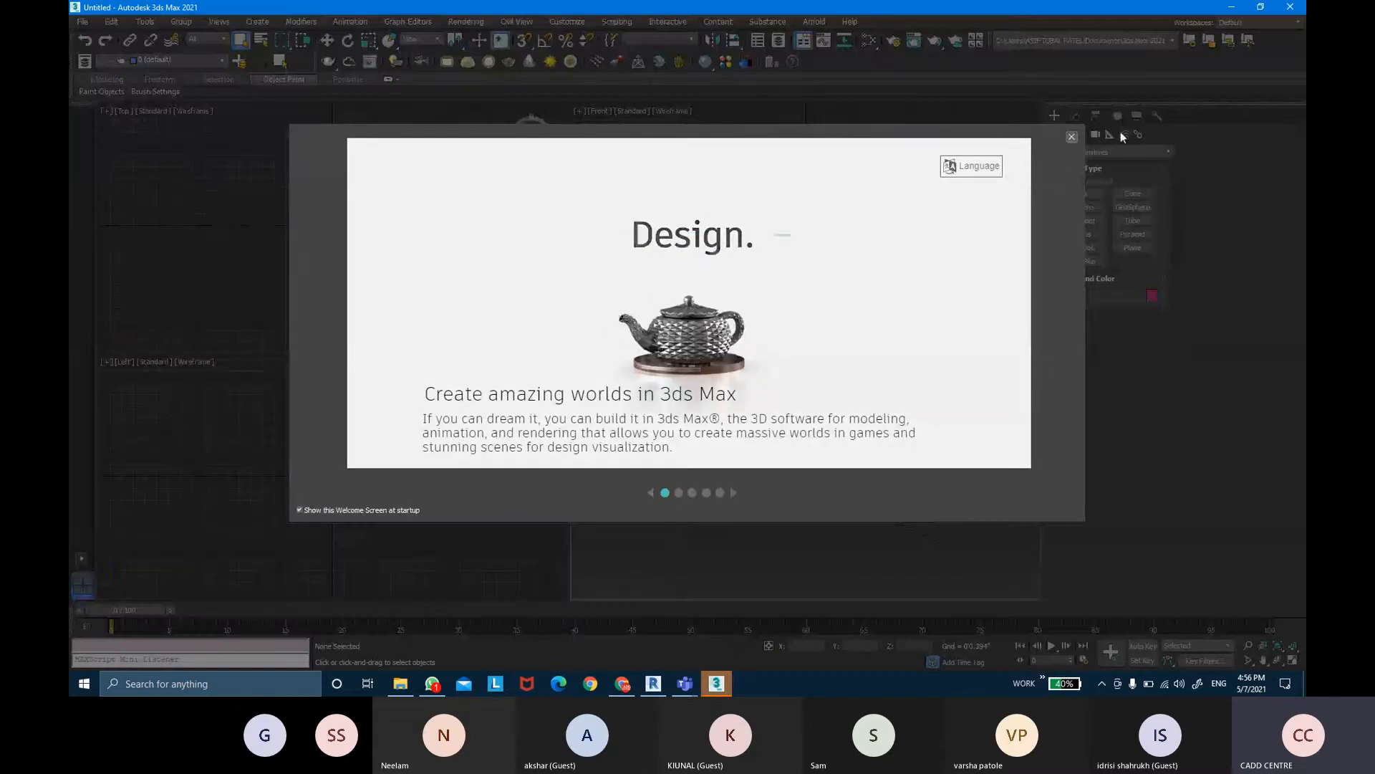
Dismiss the 3ds Max welcome screen and open the recent scene "walls with extrude.max"
left_click(1071, 136)
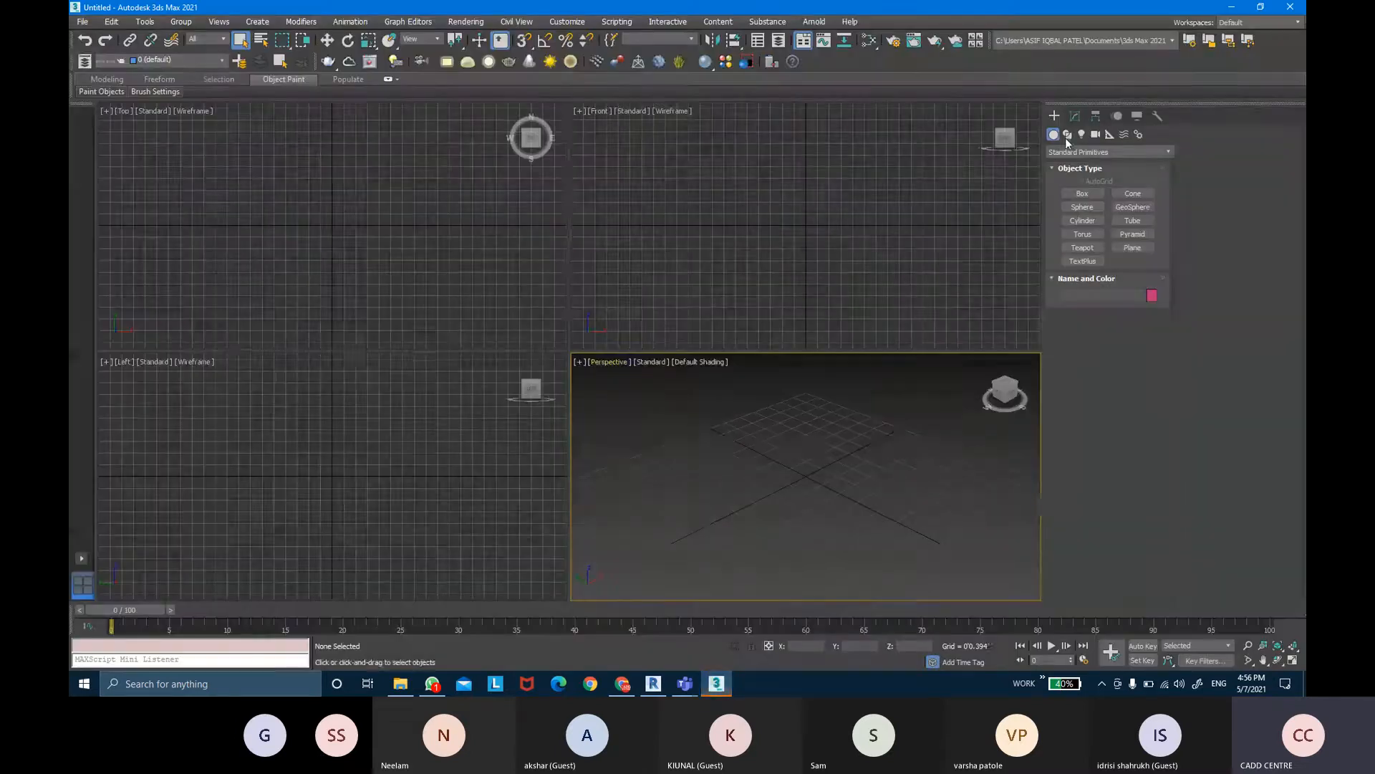
left_click(83, 22)
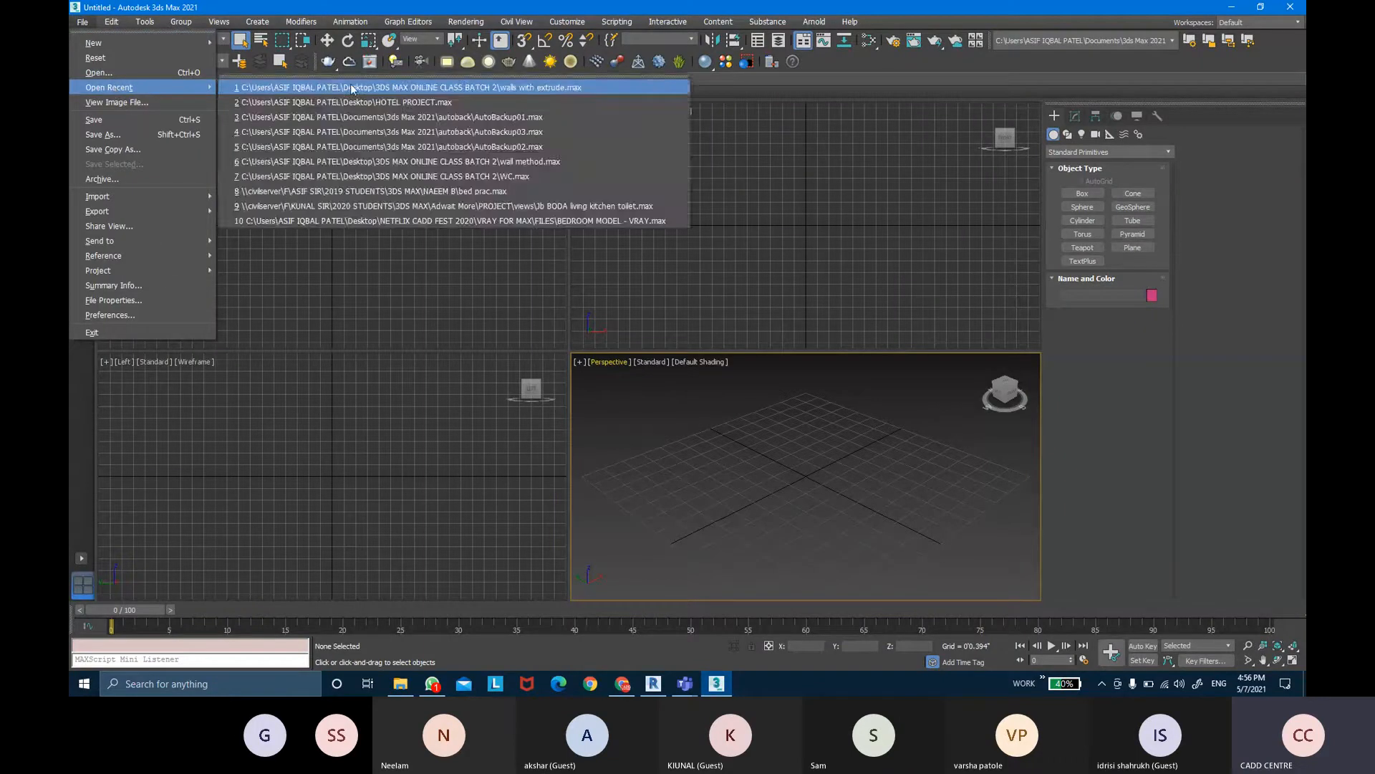
left_click(398, 139)
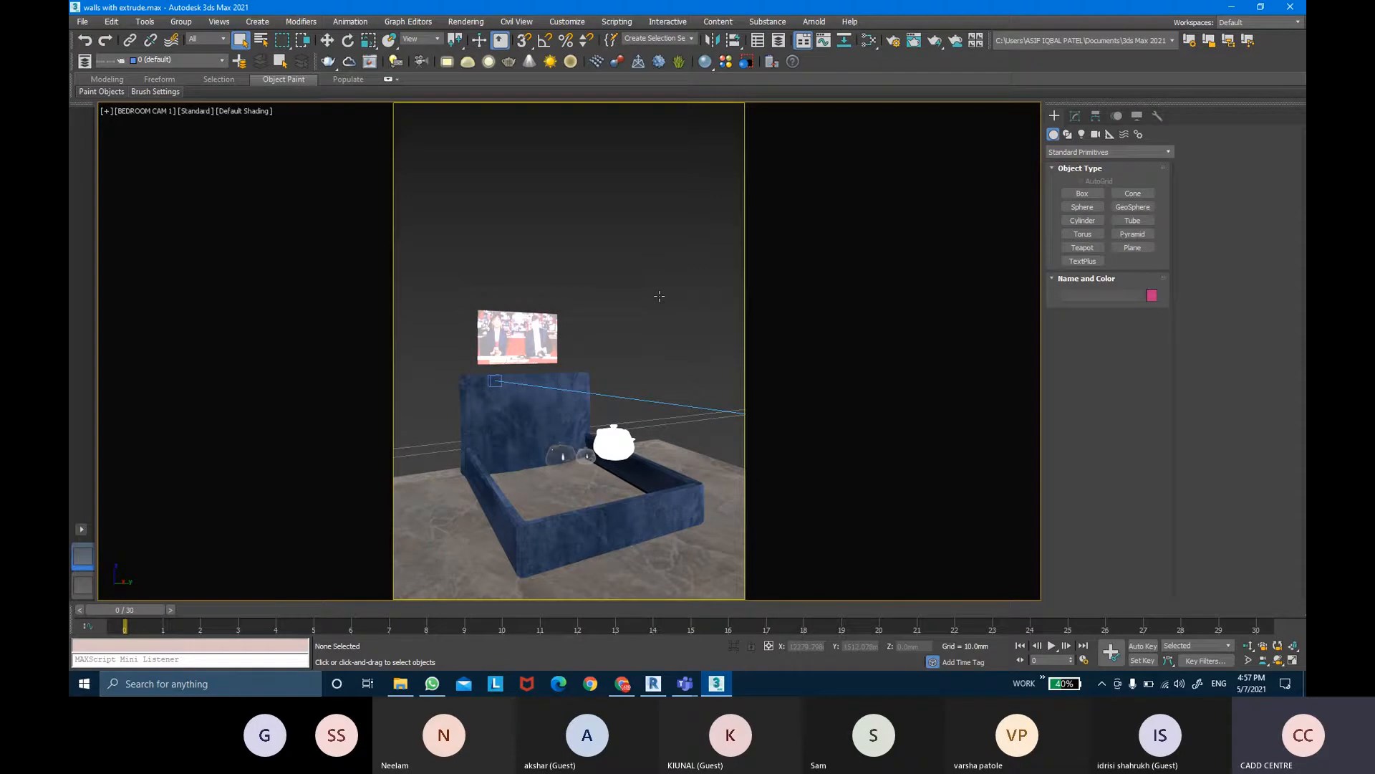
Switch from the bedroom camera to the Perspective view, select the sliding window beside the bed, and turn off the safe frames
key("p")
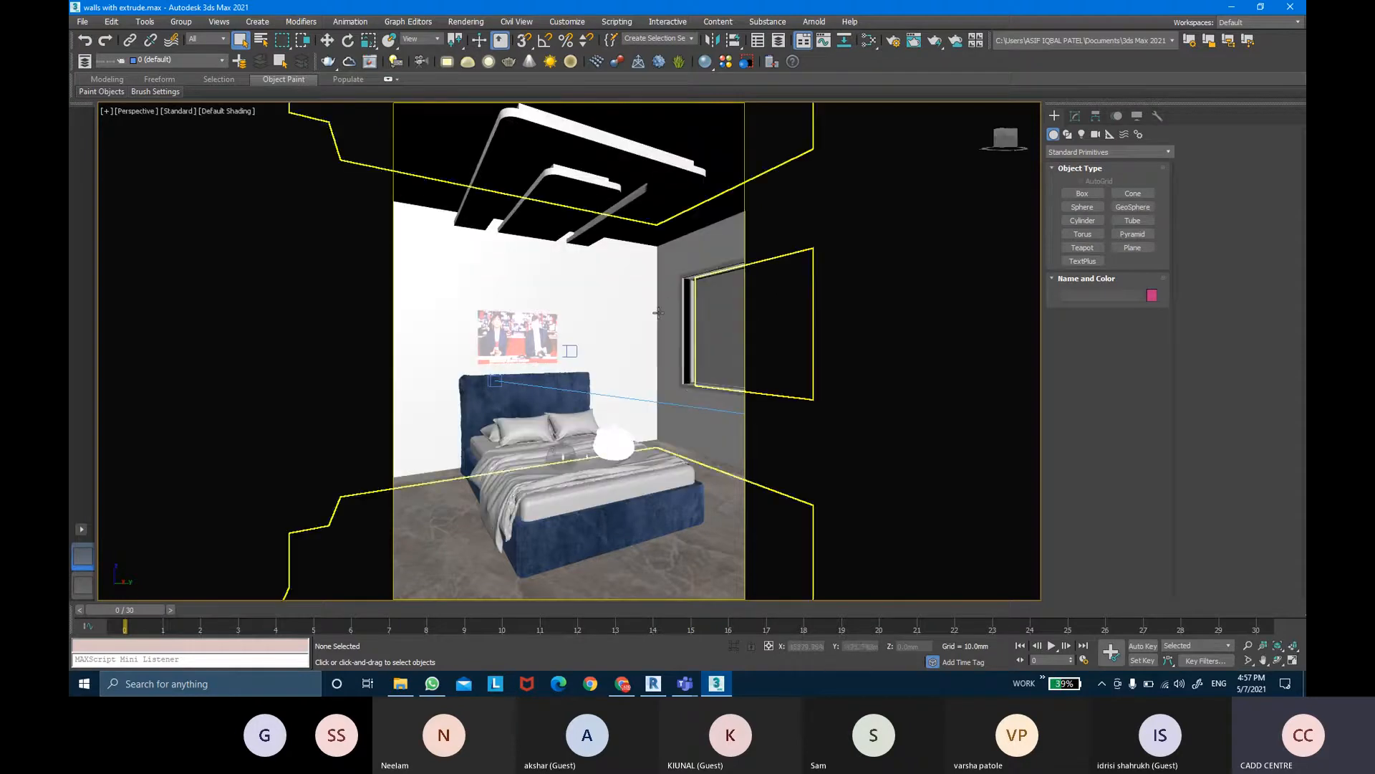
left_click(710, 347)
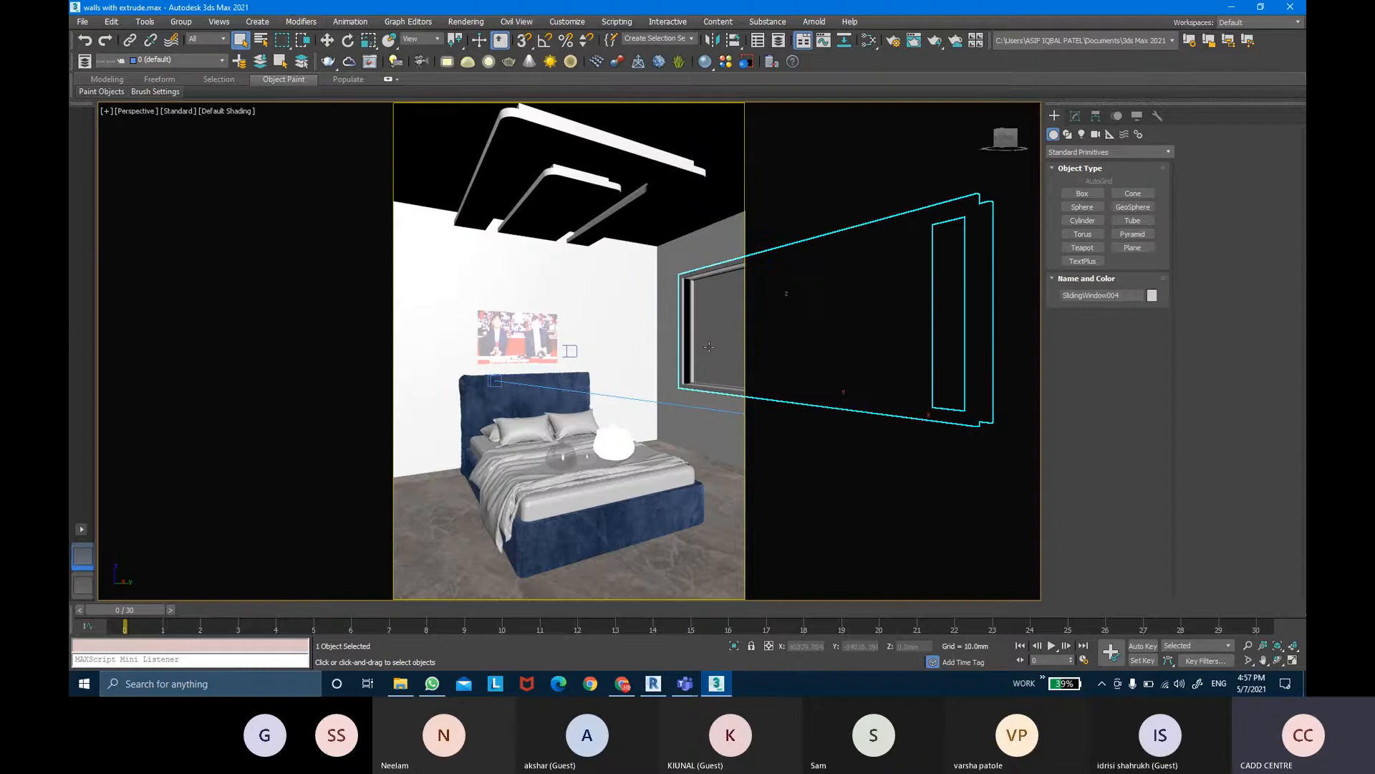
middle_click_drag(683, 340, 462, 353, "alt")
middle_click_drag(666, 353, 551, 358)
scroll(551, 358, "down", 5)
middle_click_drag(552, 359, 565, 383, "alt")
key("shift+f")
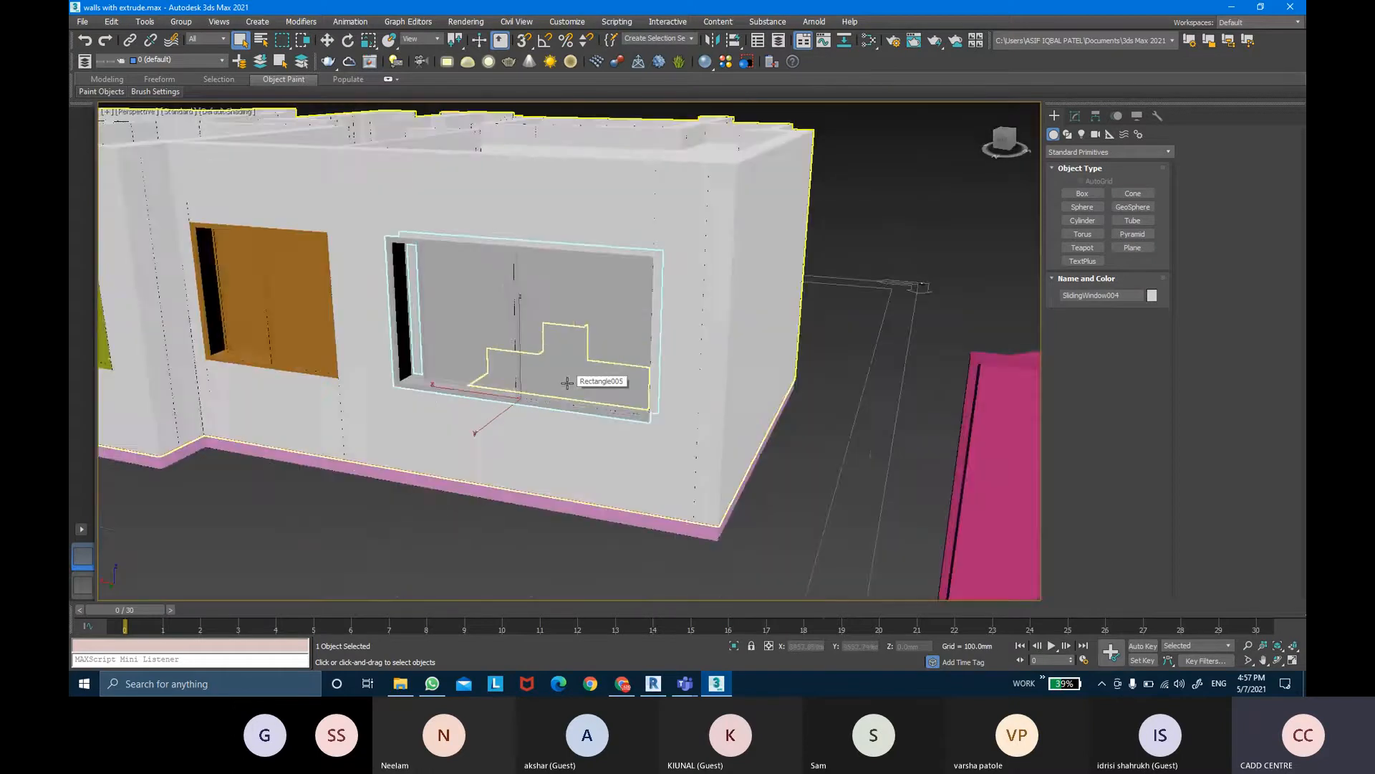
Isolate the selected sliding window and display its parameters
scroll(567, 383, "down", 4)
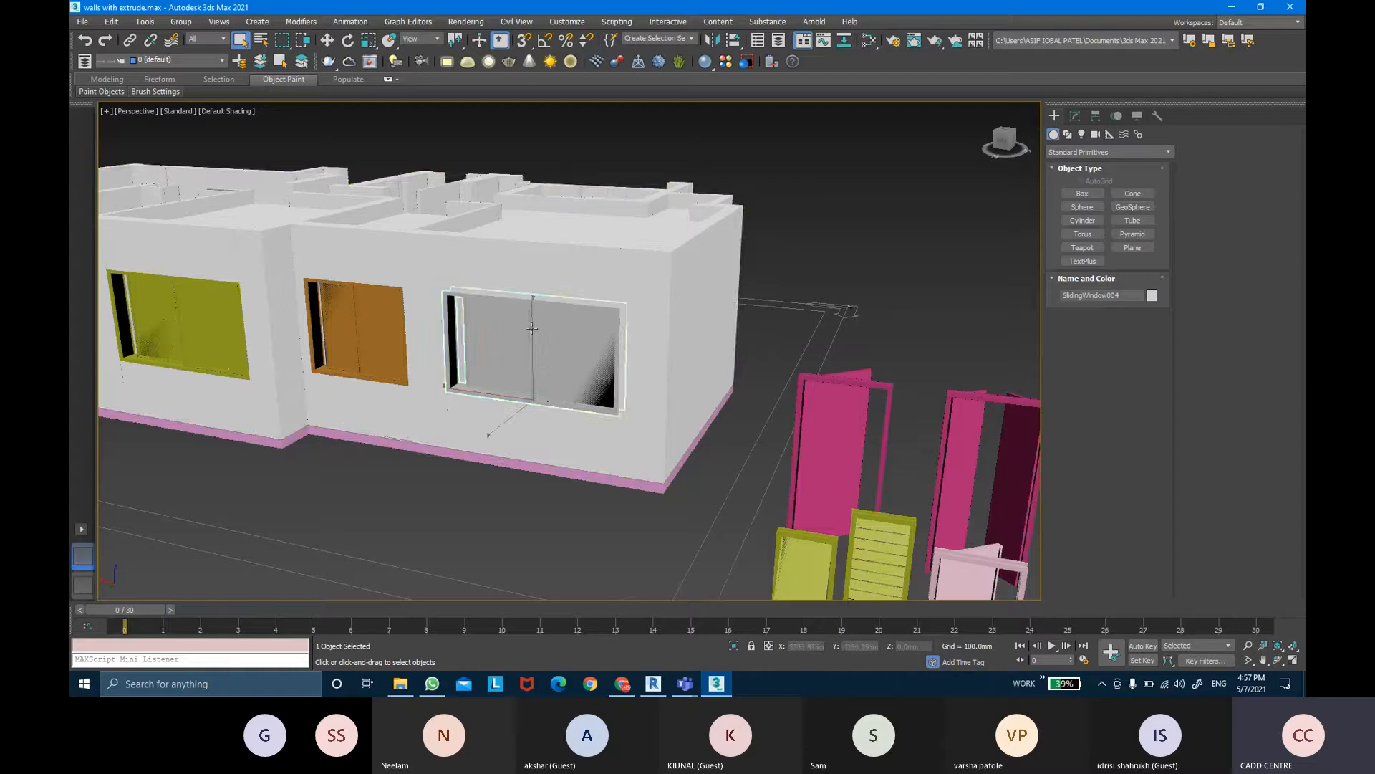
middle_click_drag(531, 328, 553, 347, "alt")
key("w")
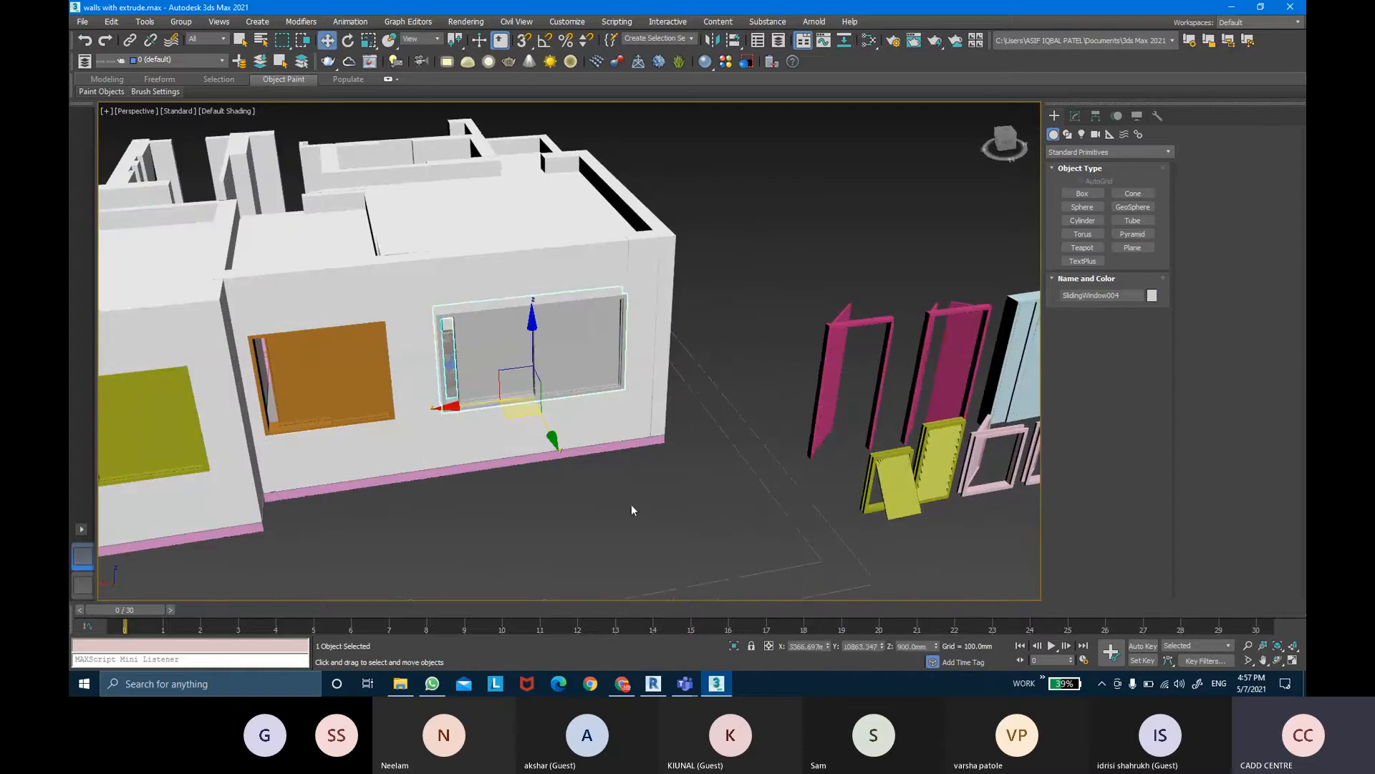
left_click(734, 646)
middle_click_drag(579, 480, 718, 424, "alt")
scroll(759, 454, "down", 2)
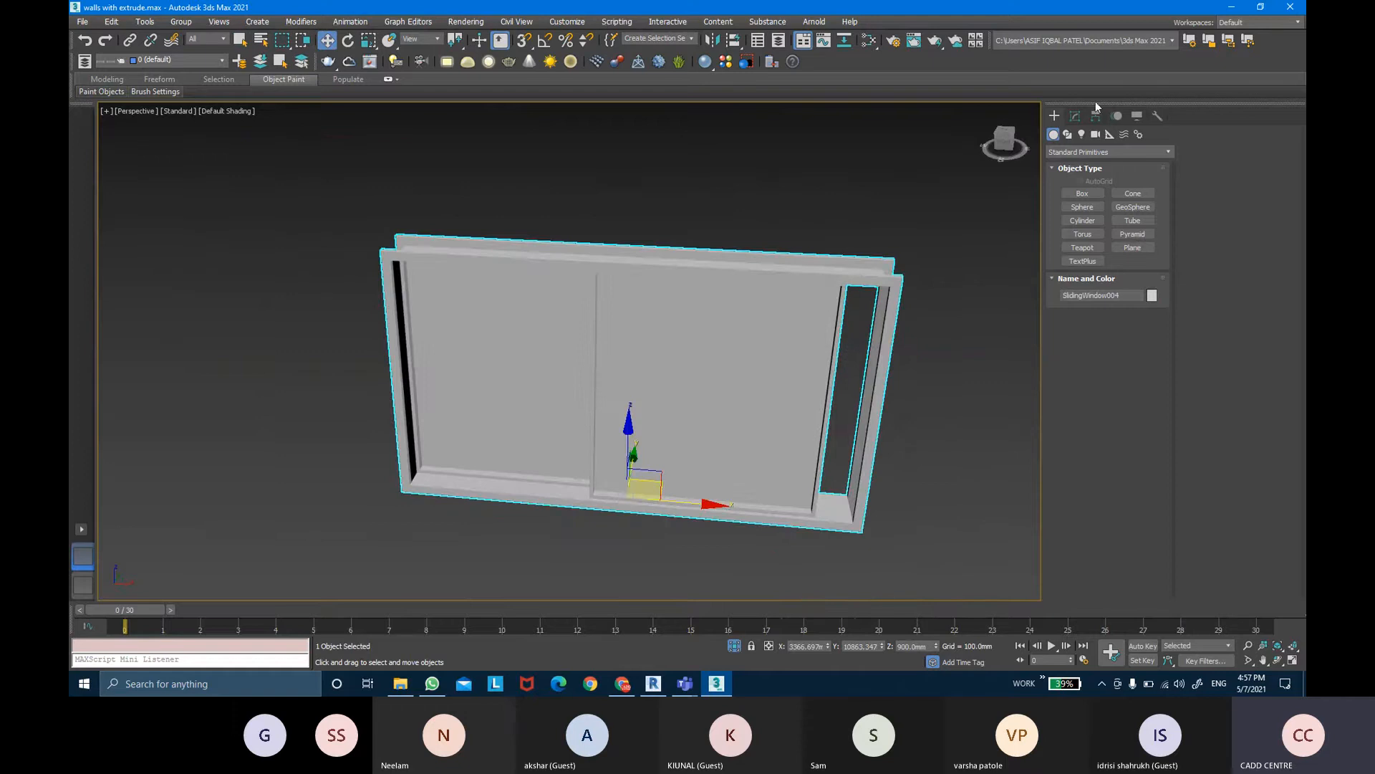
left_click(1075, 115)
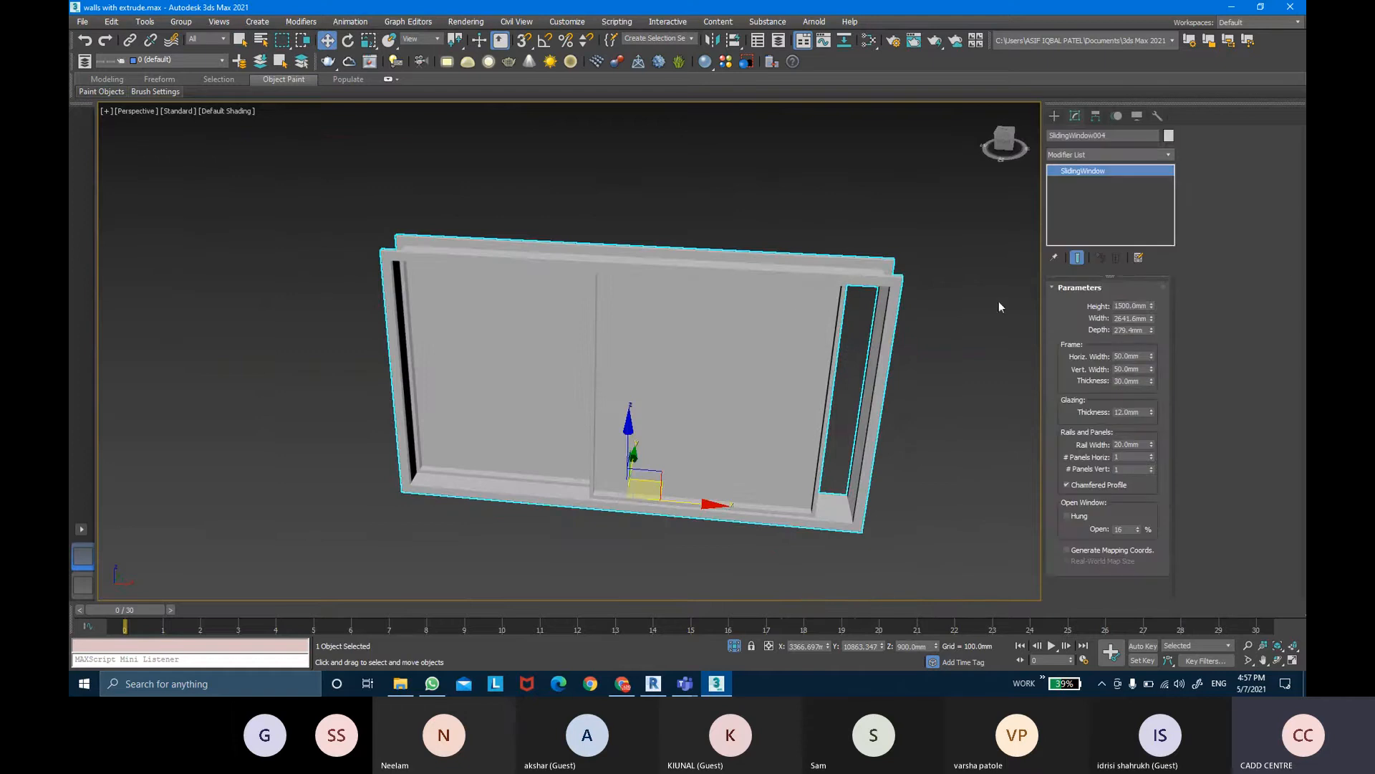
Examine the isolated sliding window's frame, rails and glazing panels from the front, side and back
left_click(182, 22)
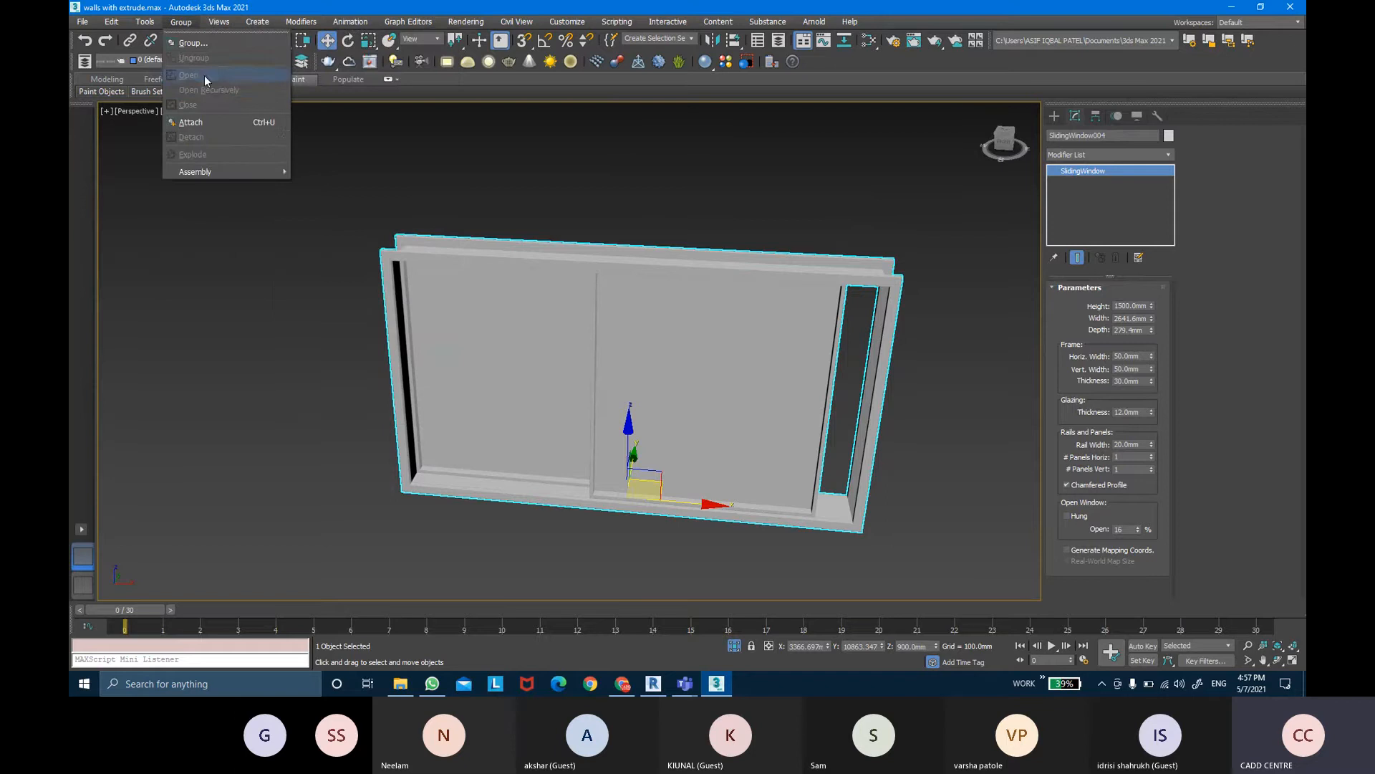
left_click(589, 356)
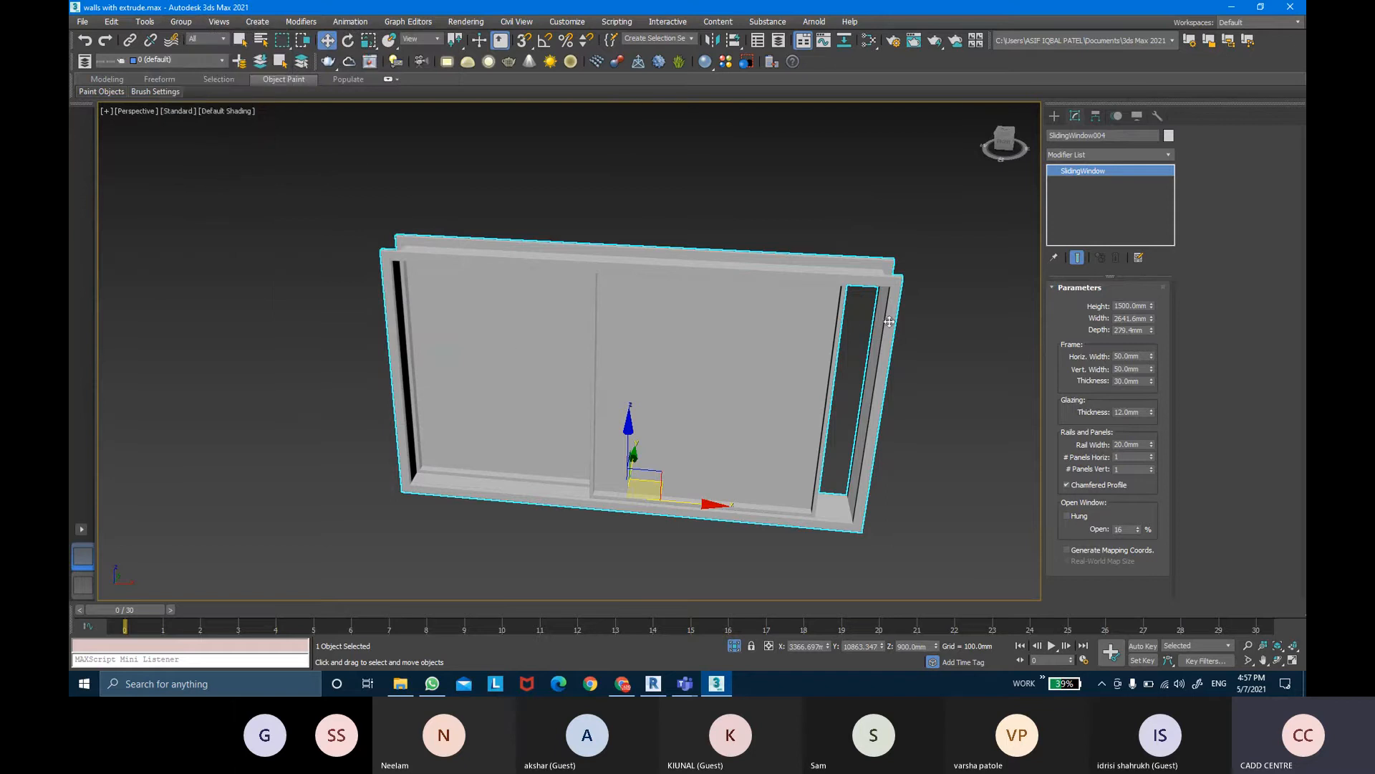
middle_click_drag(888, 322, 732, 333, "alt")
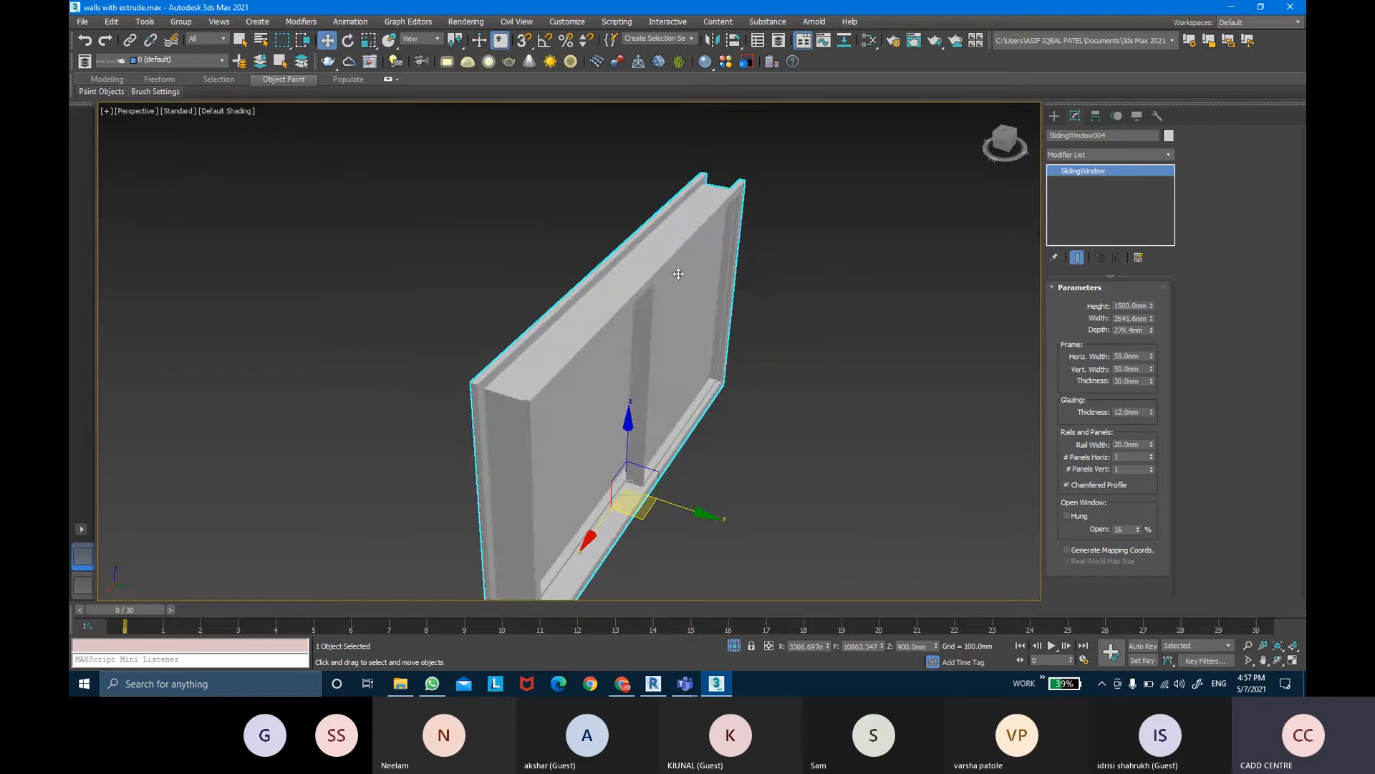
middle_click_drag(748, 320, 665, 360, "alt")
key("ctrl")
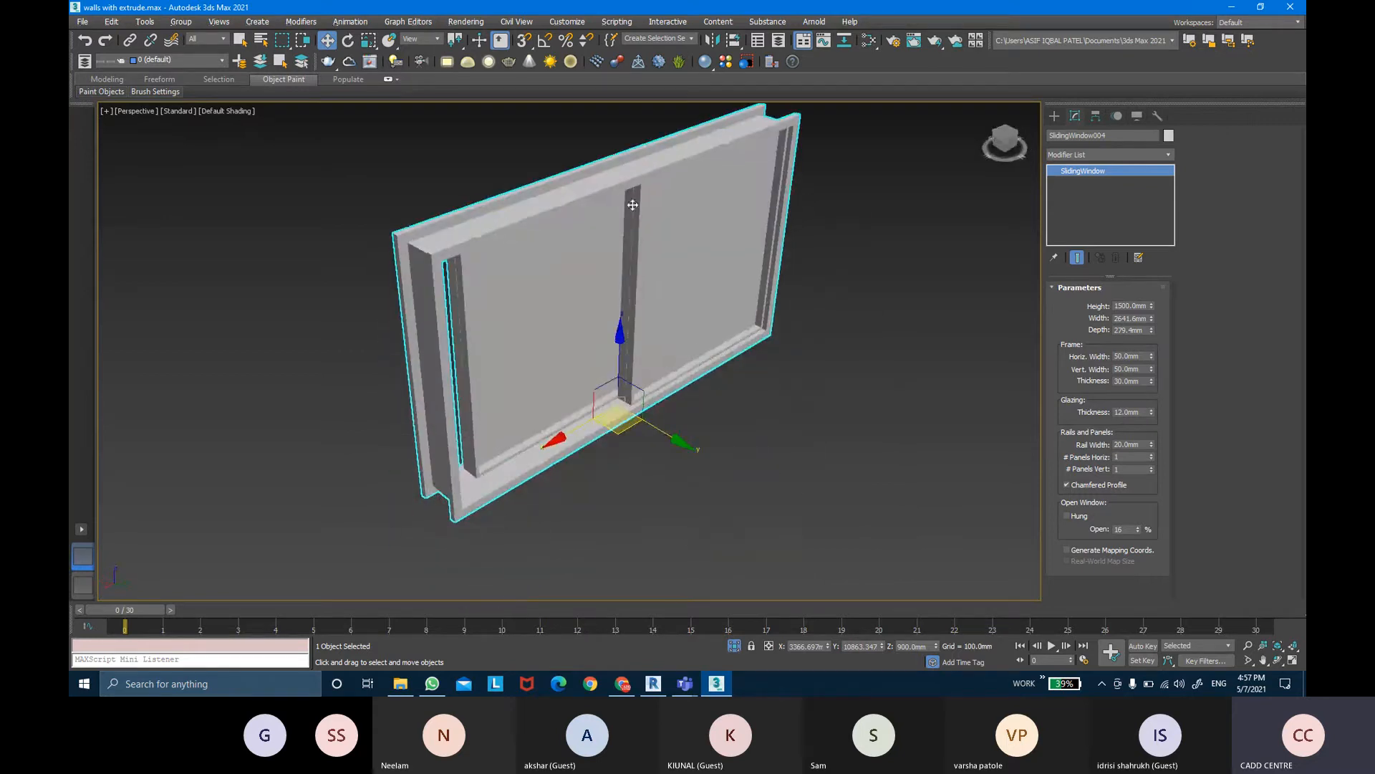
key("ctrl")
left_click(731, 406)
middle_click_drag(731, 405, 666, 359, "alt")
scroll(654, 375, "up", 3)
left_click(640, 369)
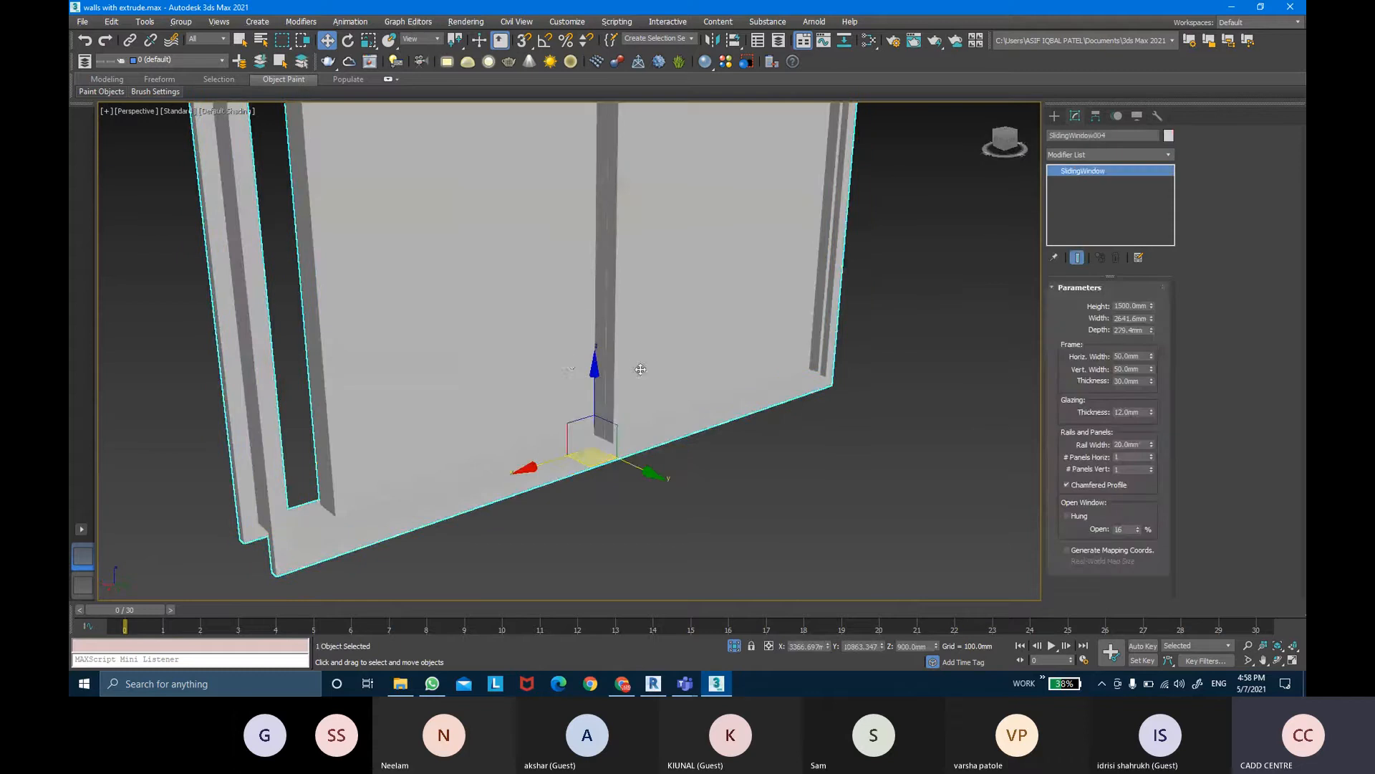
scroll(559, 367, "down", 3)
middle_click_drag(558, 366, 691, 399, "alt")
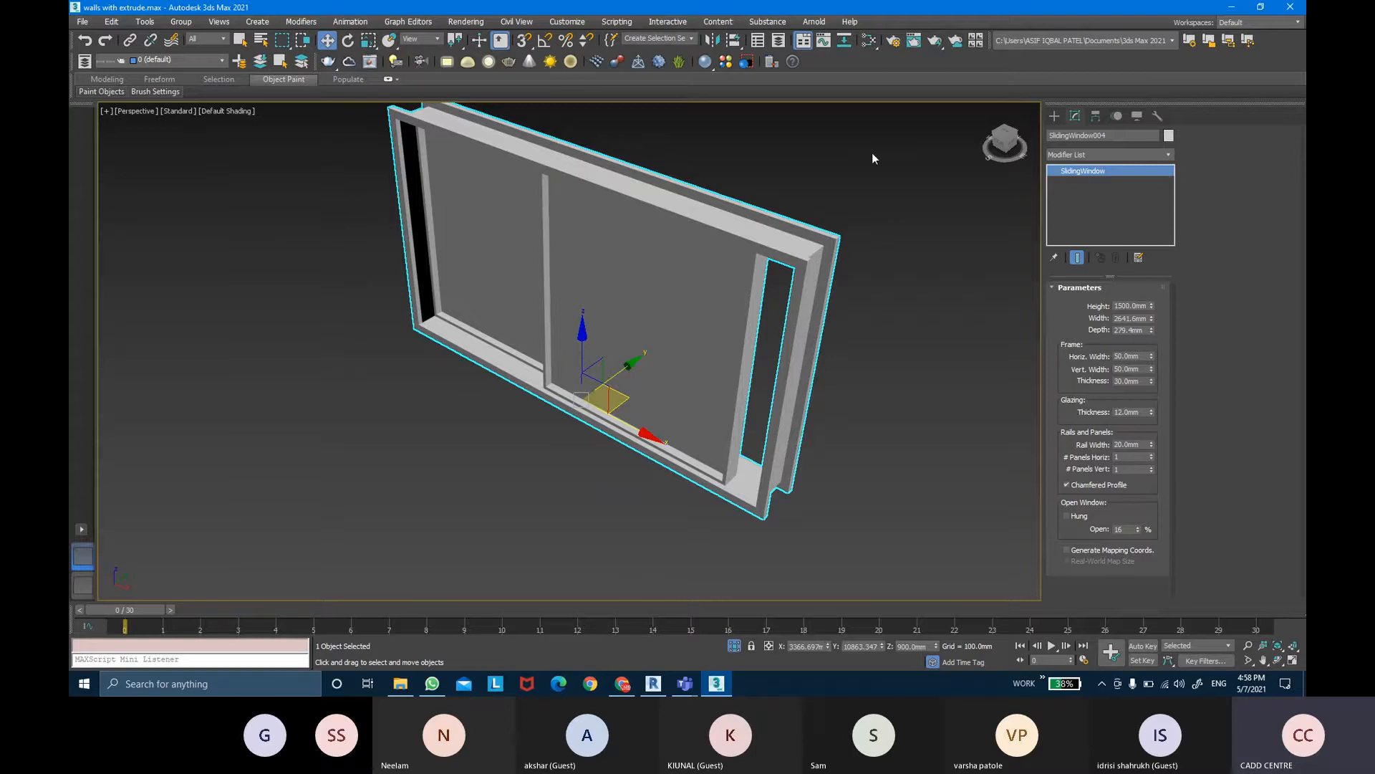
middle_click_drag(872, 155, 880, 184)
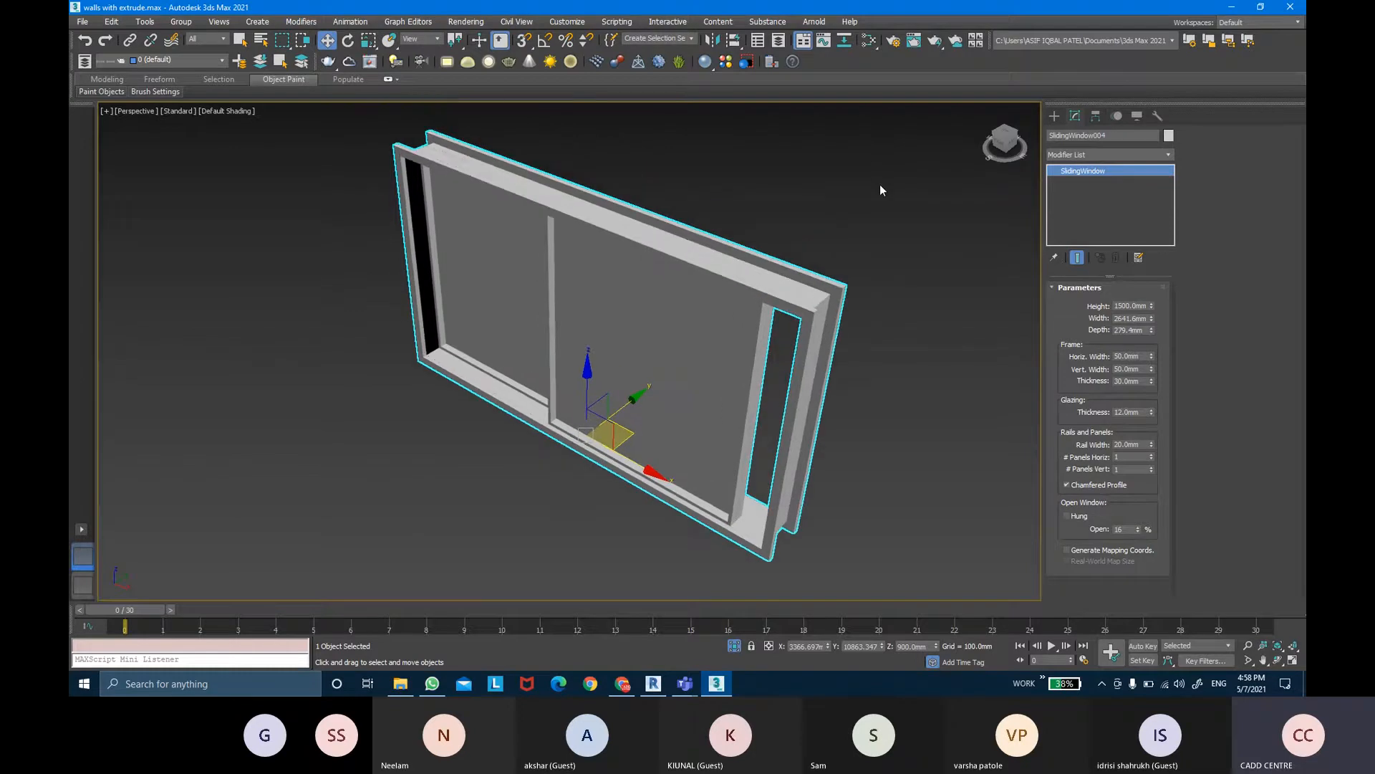
Open the Autodesk 3ds Max 2021 online help and search it for "doors"
left_click(849, 22)
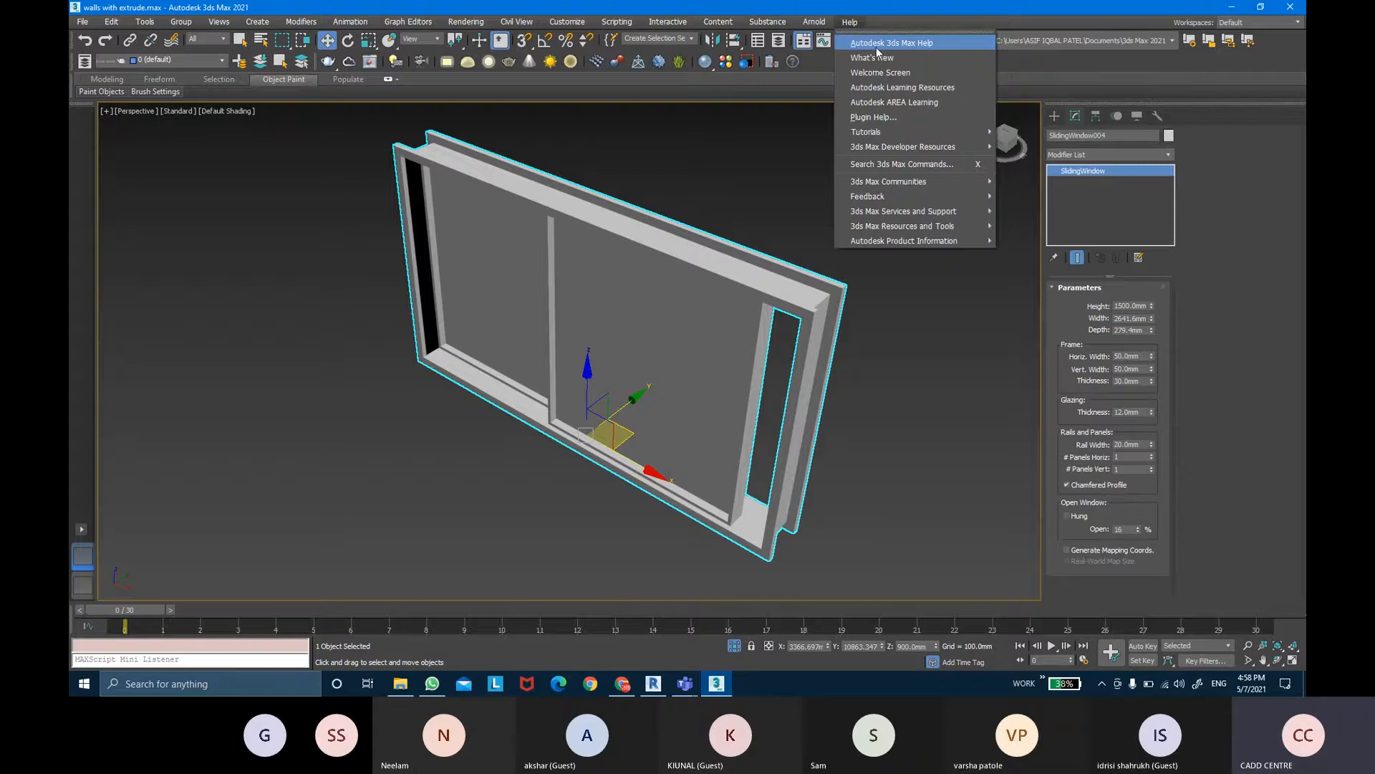
left_click(877, 47)
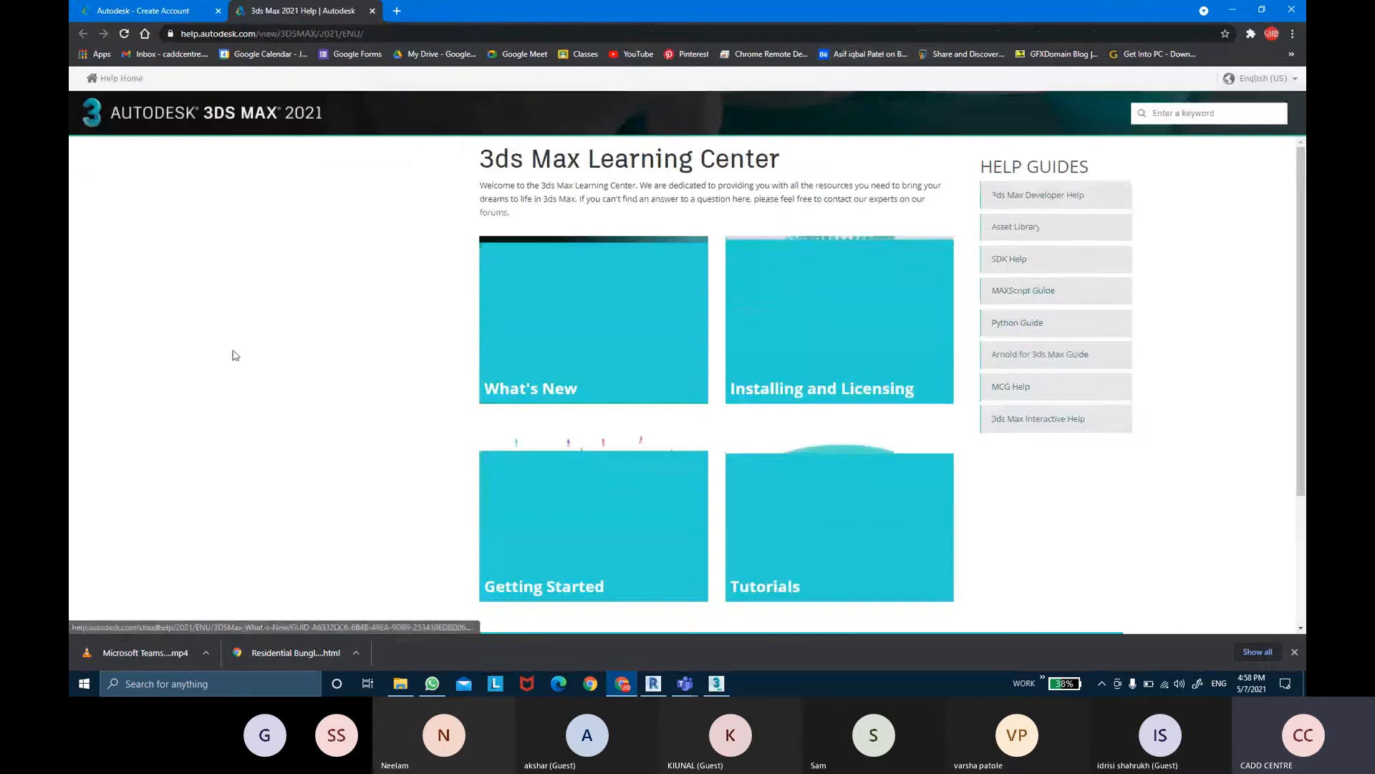
left_click(1176, 113)
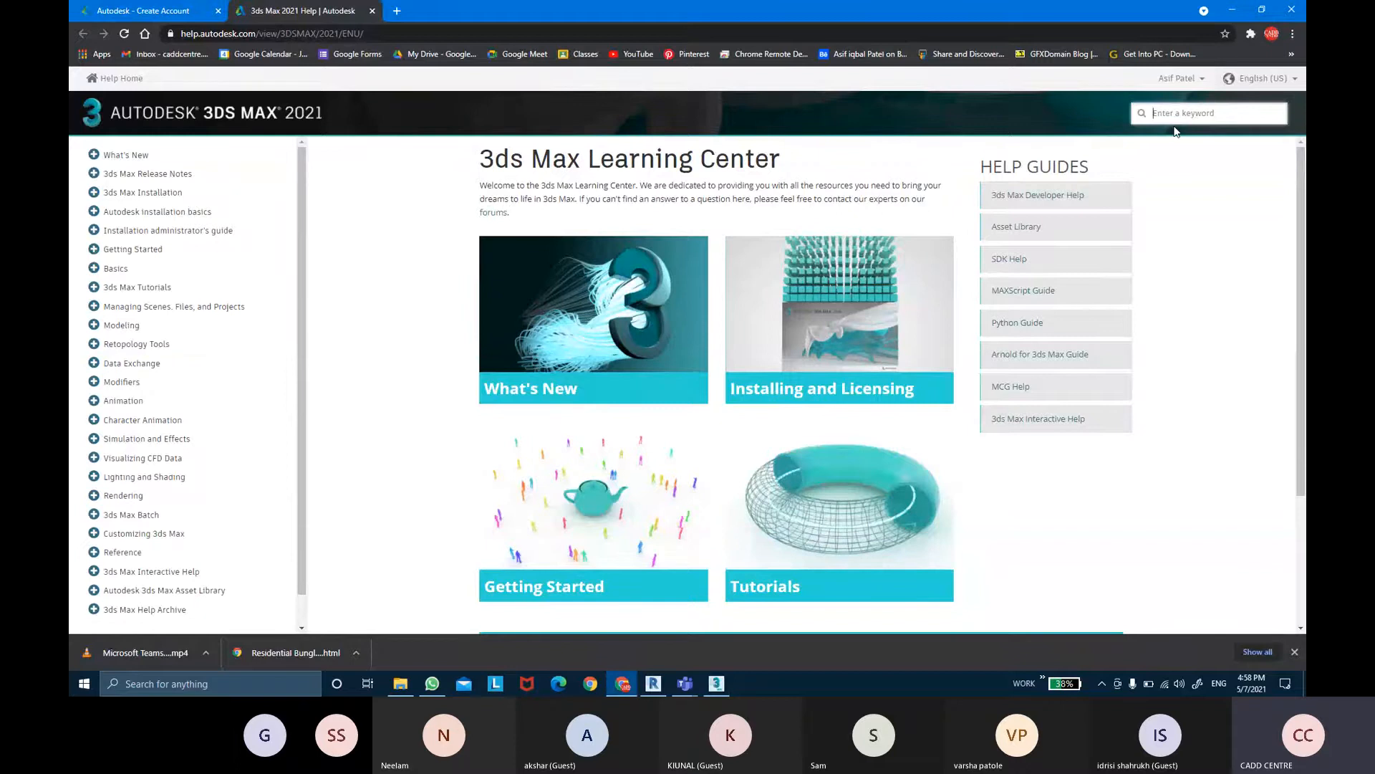
key("Caps_Lock")
type("doors")
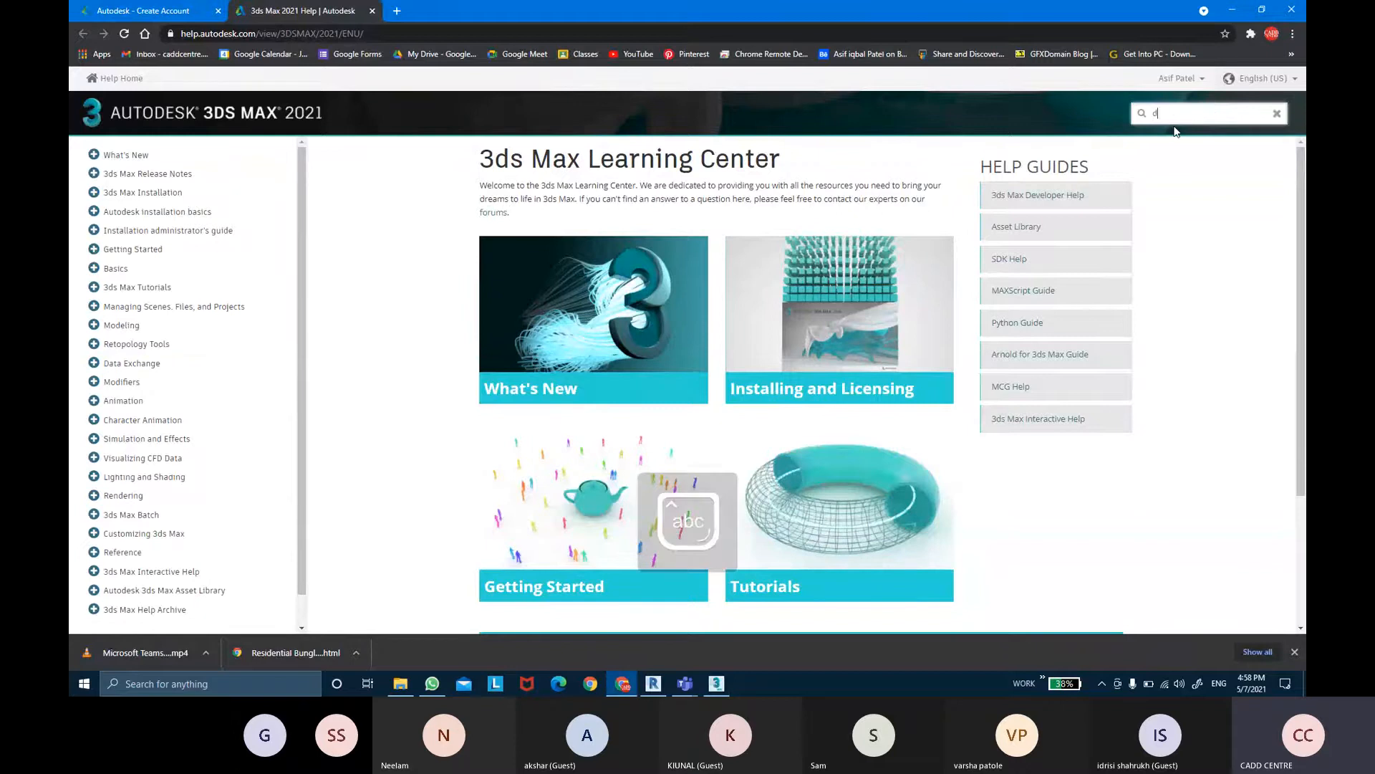
key("Return")
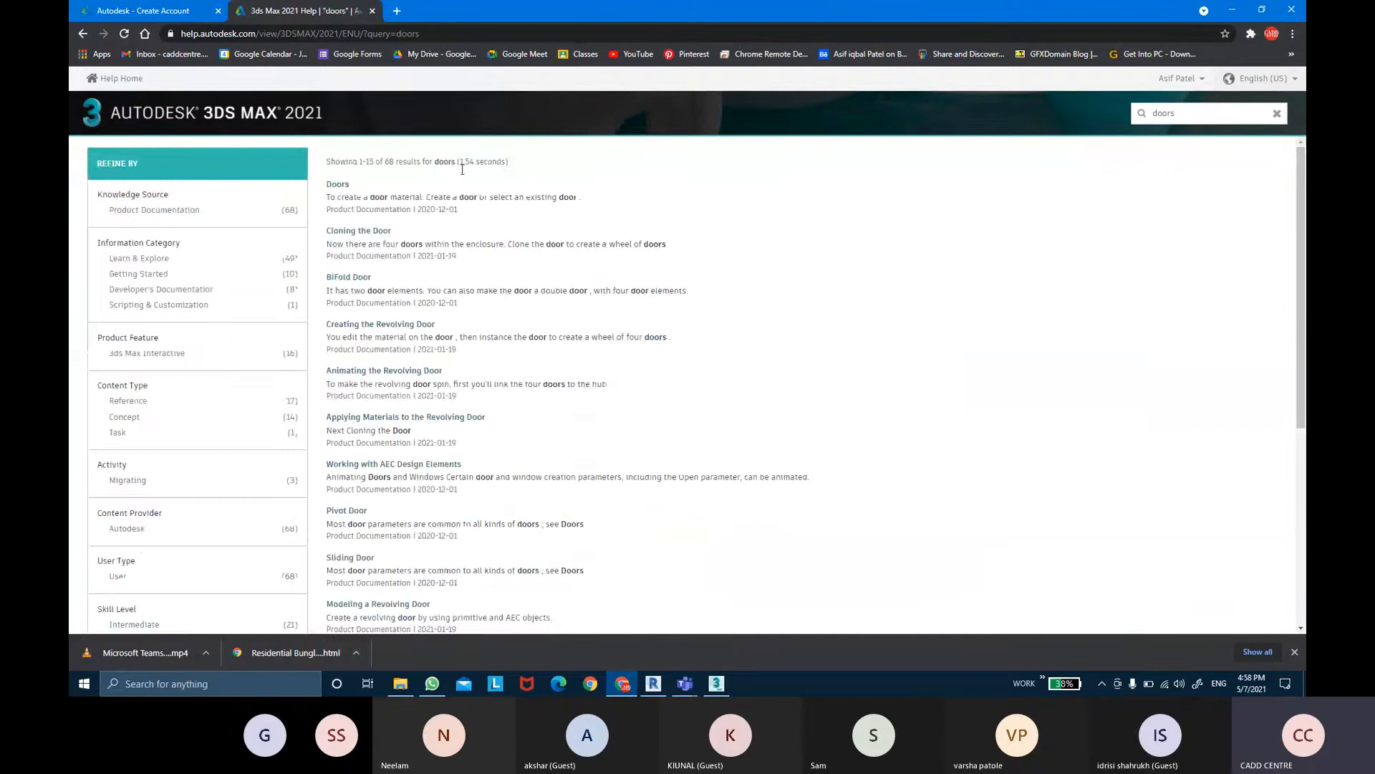
Open the Doors help topic and read which door component each material ID covers in "Doors and Materials"
left_click(346, 187)
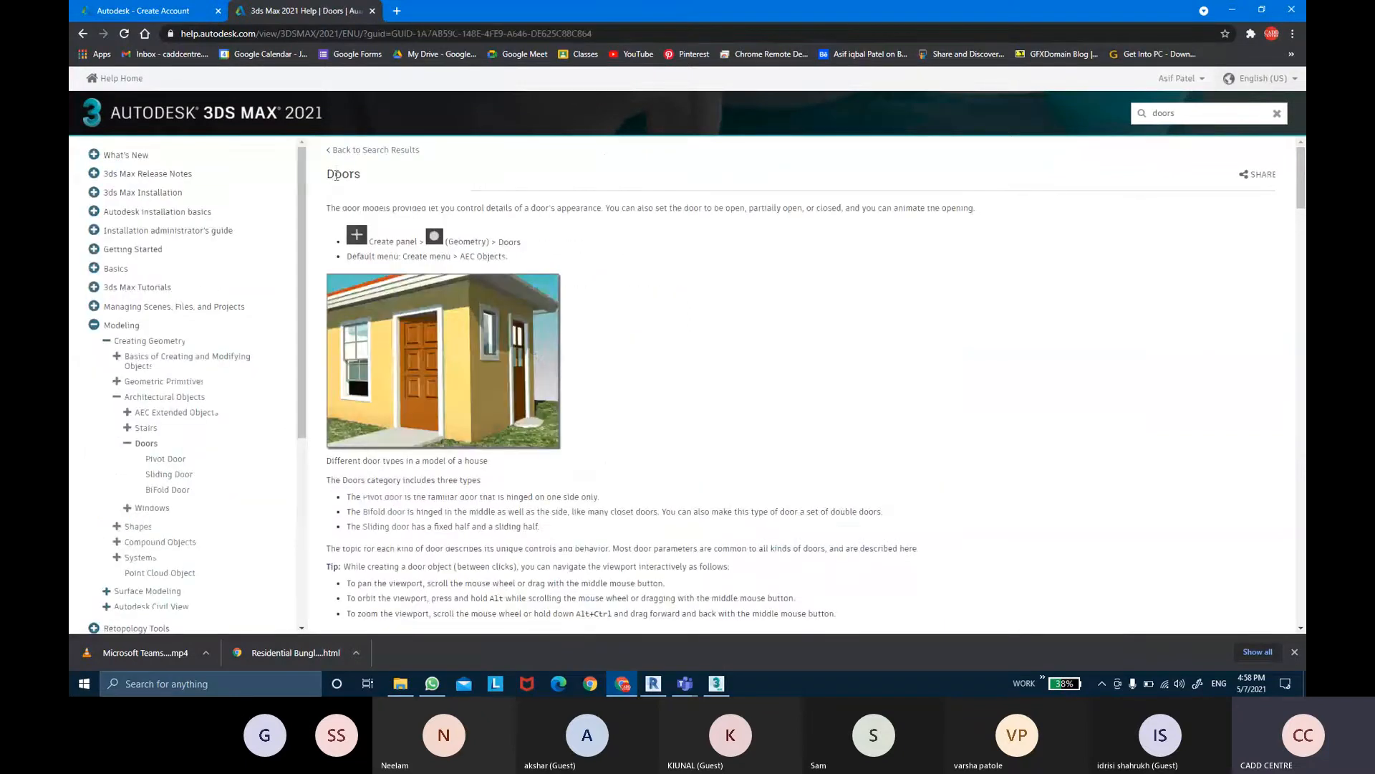
left_click_drag(327, 174, 448, 198)
scroll(629, 424, "down", 6)
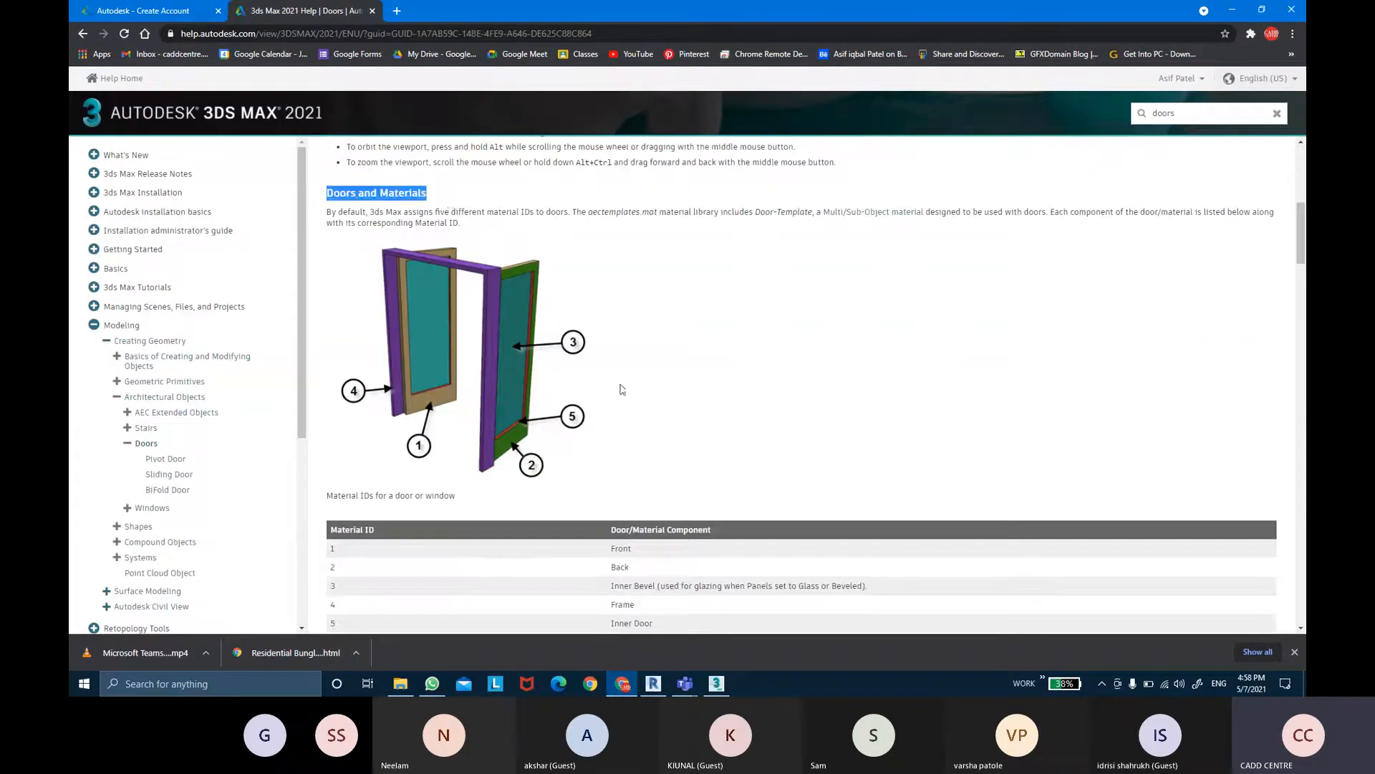
scroll(669, 424, "down", 1)
scroll(669, 424, "up", 1)
scroll(669, 424, "down", 1)
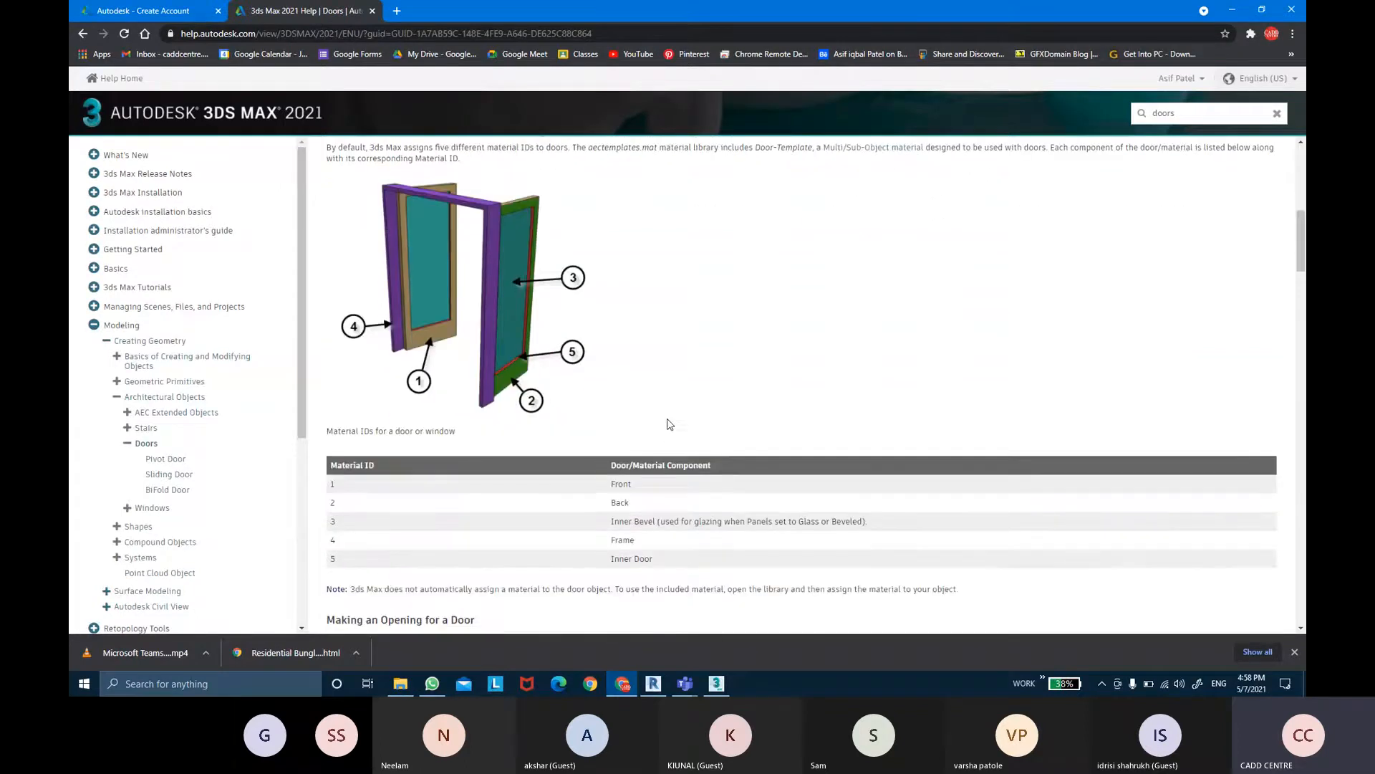
scroll(669, 424, "up", 1)
scroll(669, 424, "down", 1)
scroll(670, 424, "down", 1)
scroll(344, 494, "up", 1)
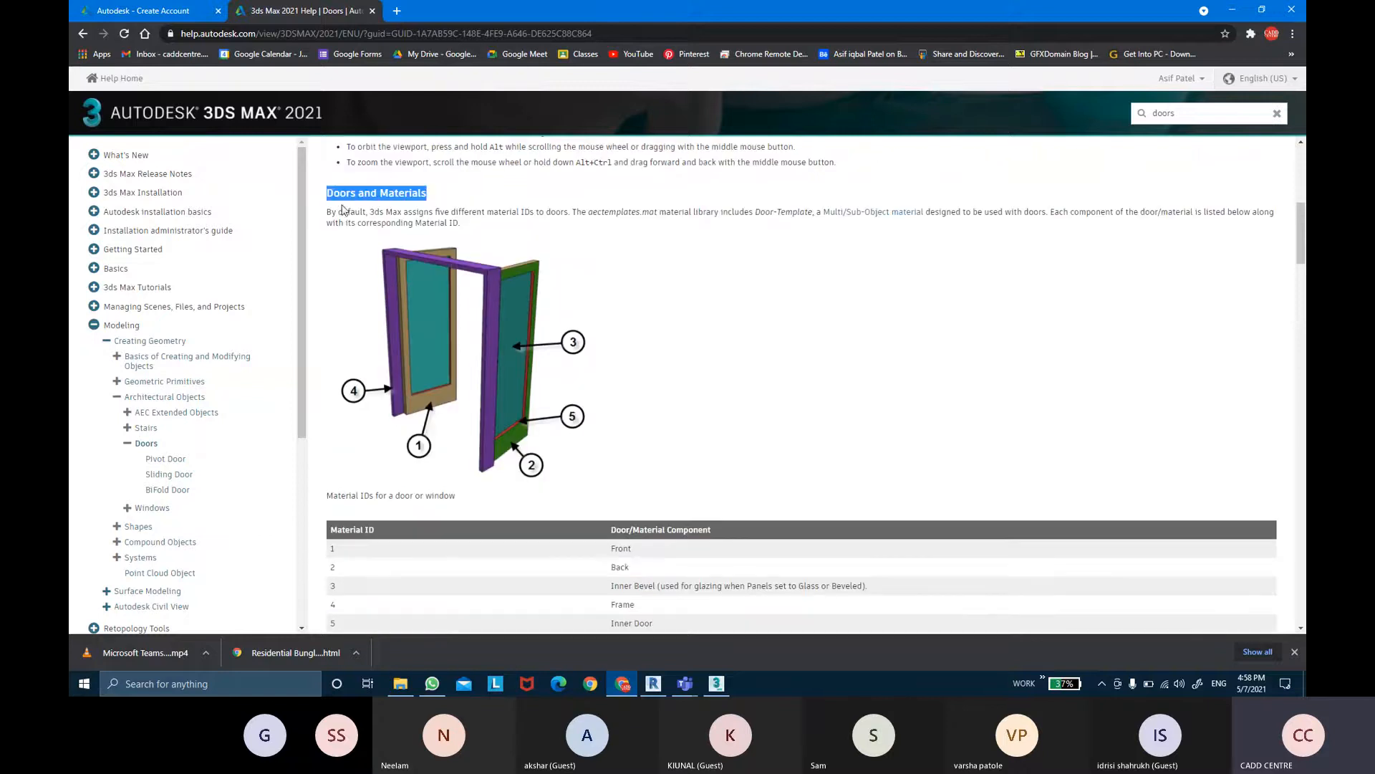
Open the Windows help topic and examine the material ID table under "Windows and Materials"
left_click(152, 510)
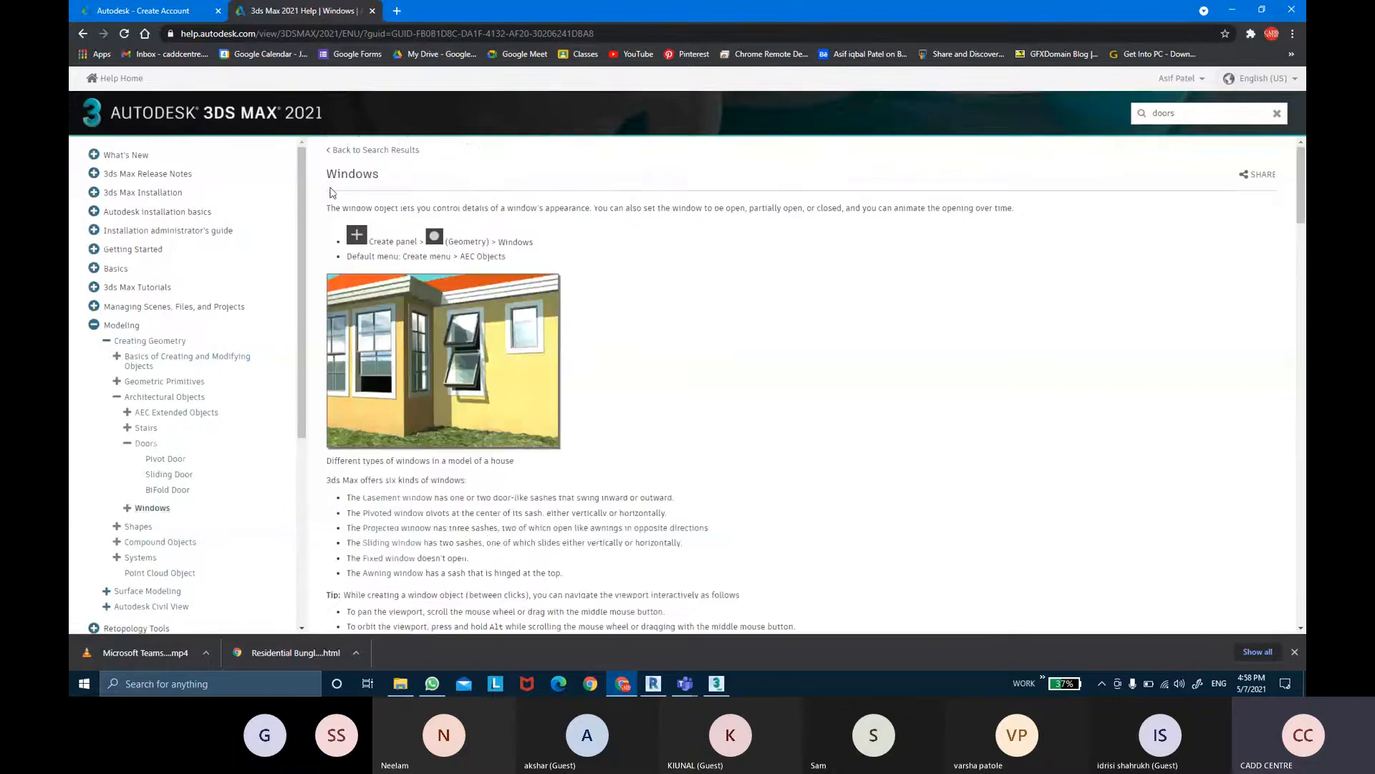
scroll(328, 208, "down", 6)
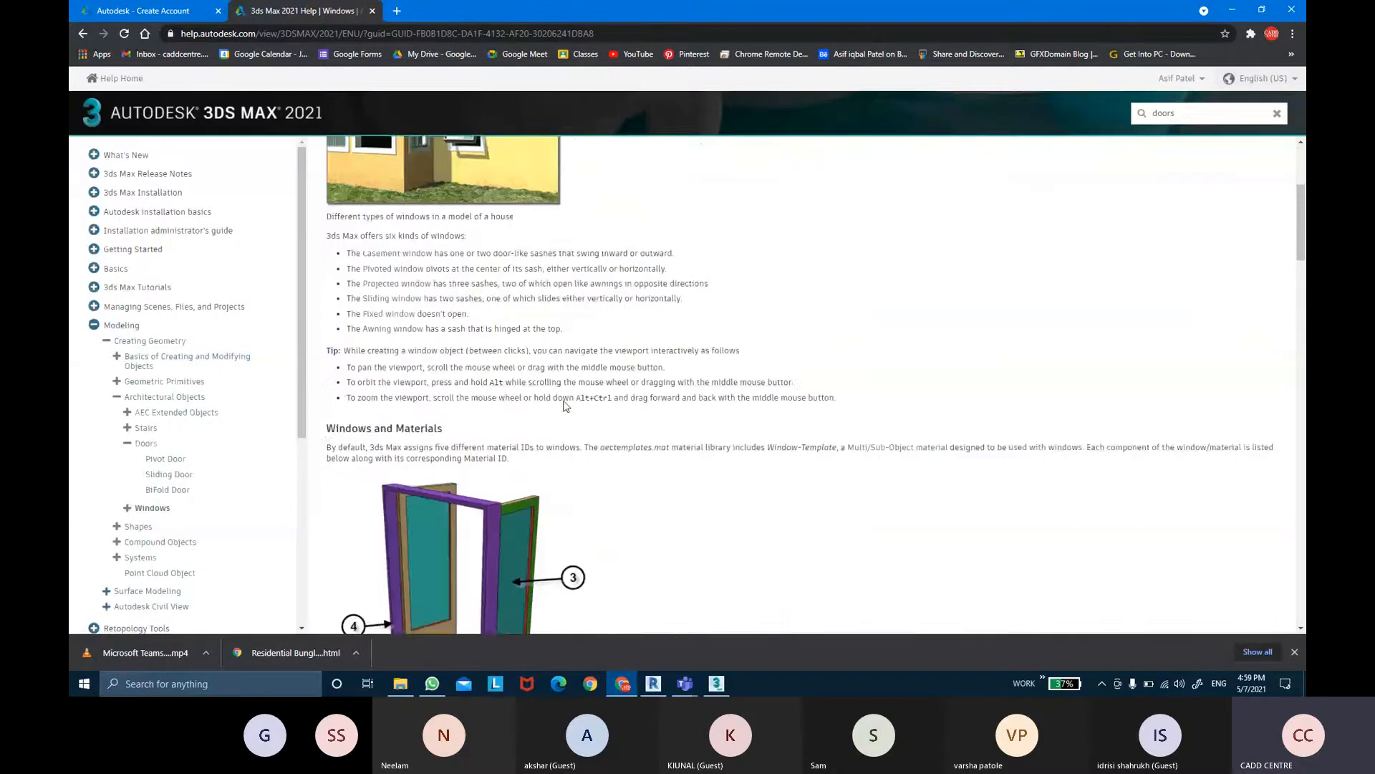
left_click_drag(327, 224, 446, 224)
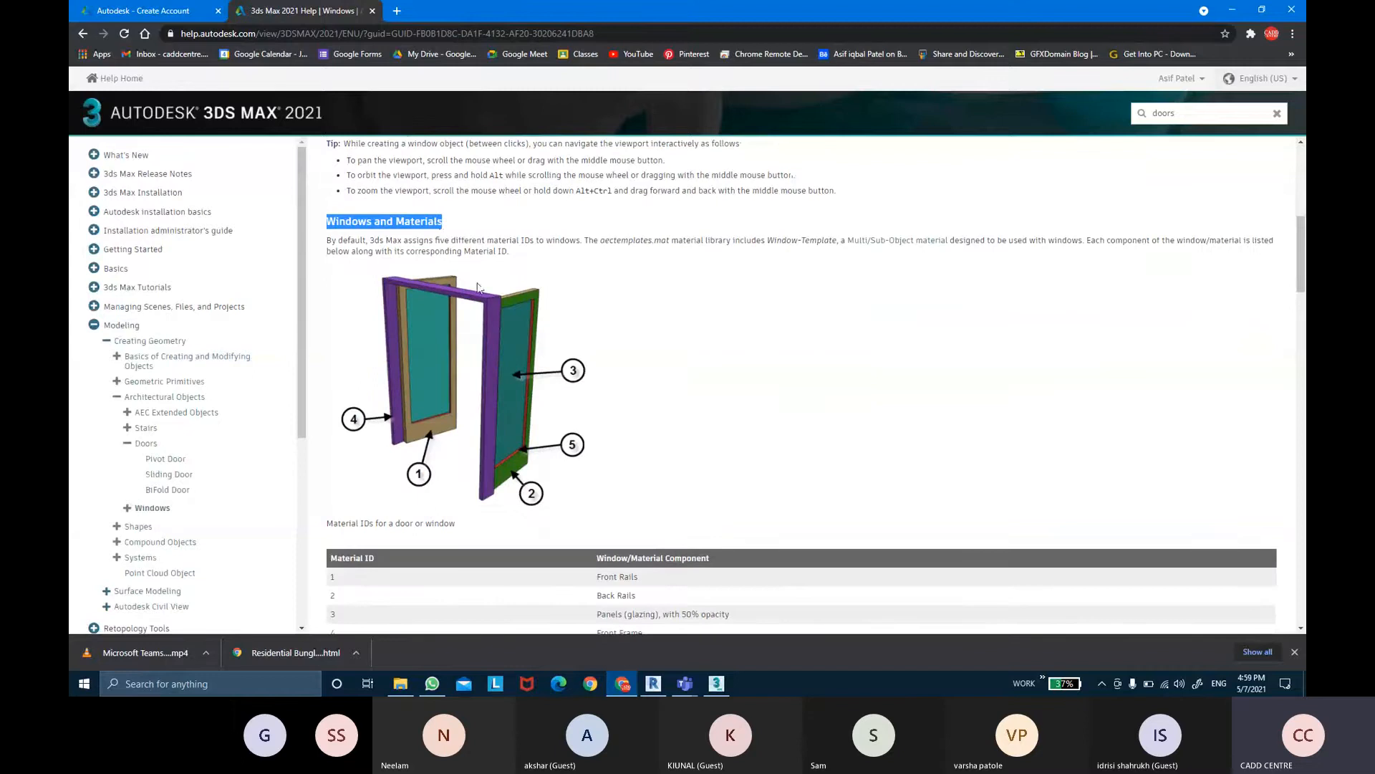
scroll(482, 392, "down", 2)
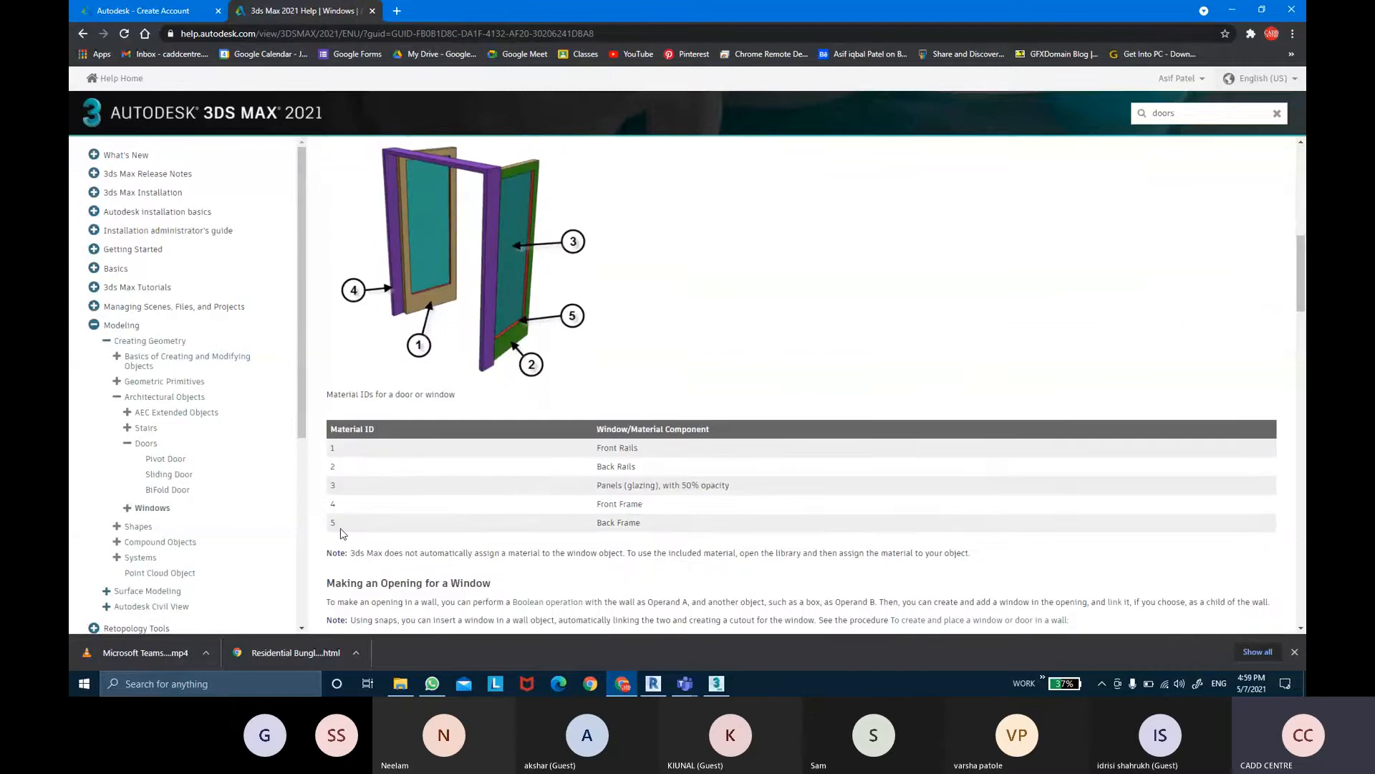
Read which window component each material ID from 1 to 5 covers, comparing the table with the numbered diagram
scroll(342, 534, "up", 1)
key("ctrl")
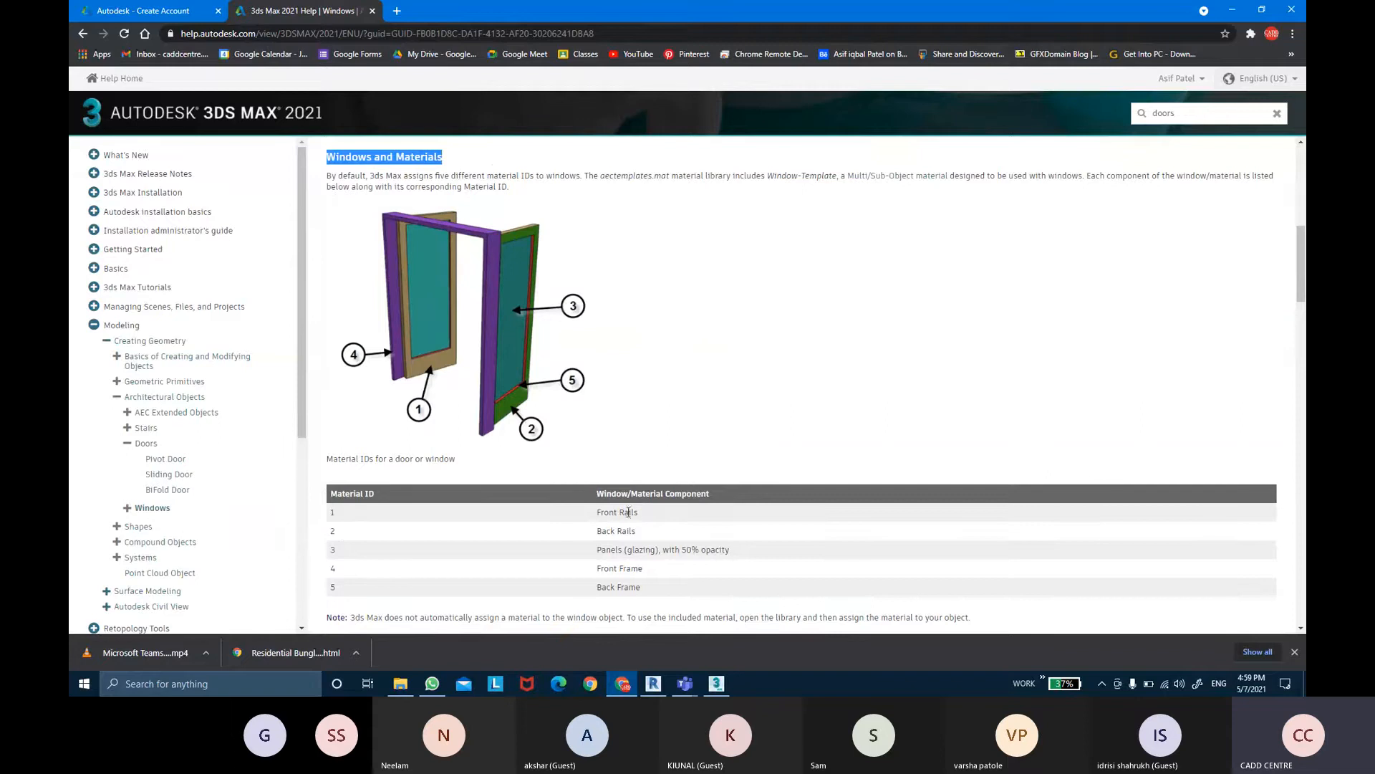
left_click_drag(597, 512, 644, 513)
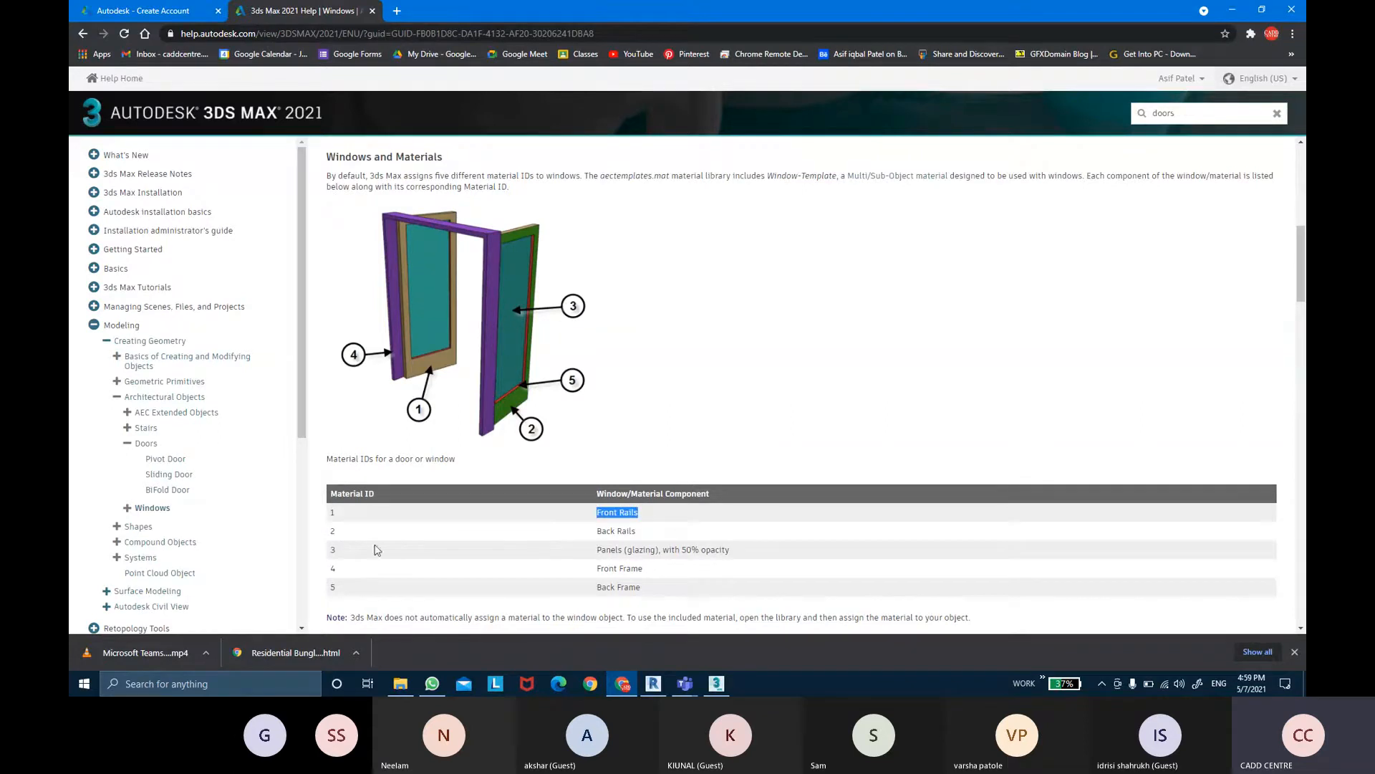
key("ctrl")
left_click(598, 531)
left_click_drag(598, 531, 640, 532)
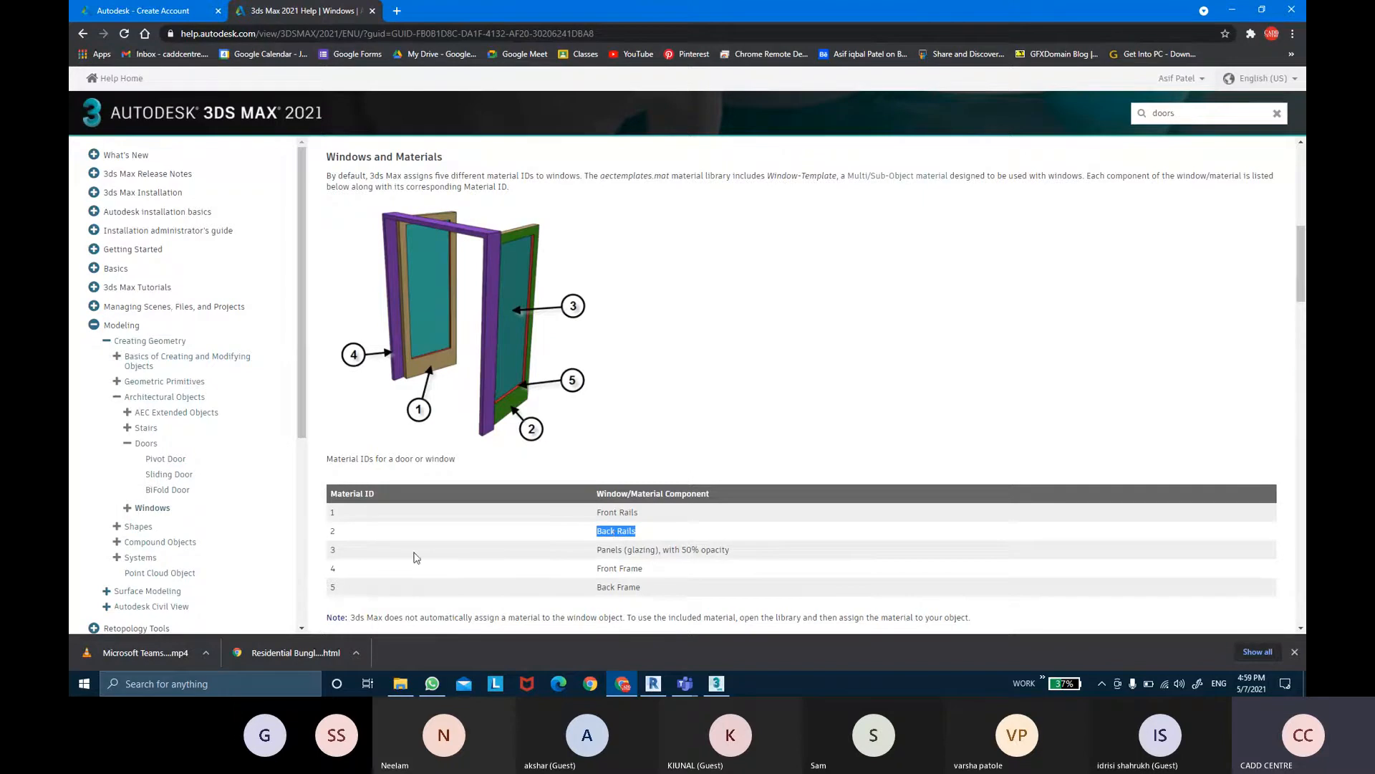
left_click(333, 549)
left_click_drag(598, 551, 747, 563)
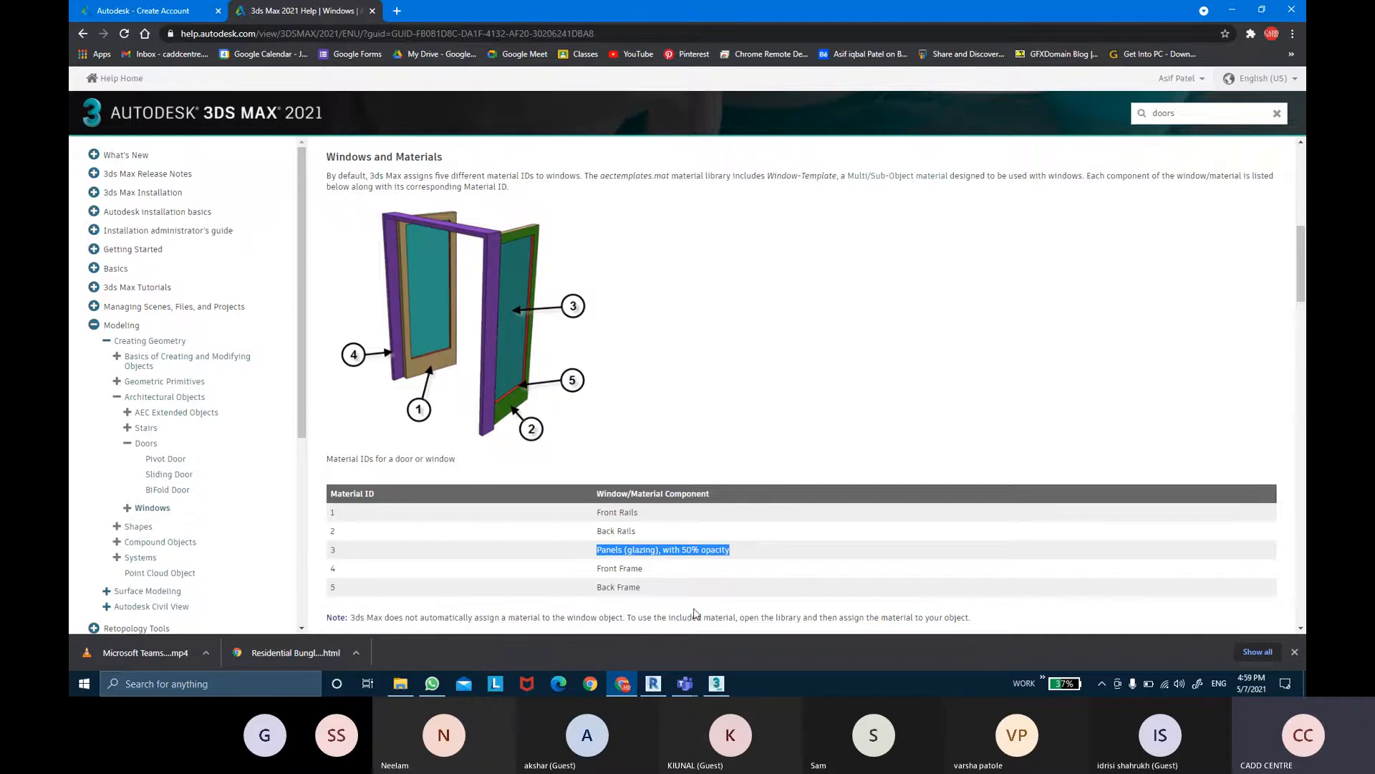
key("ctrl")
key("ctrl")
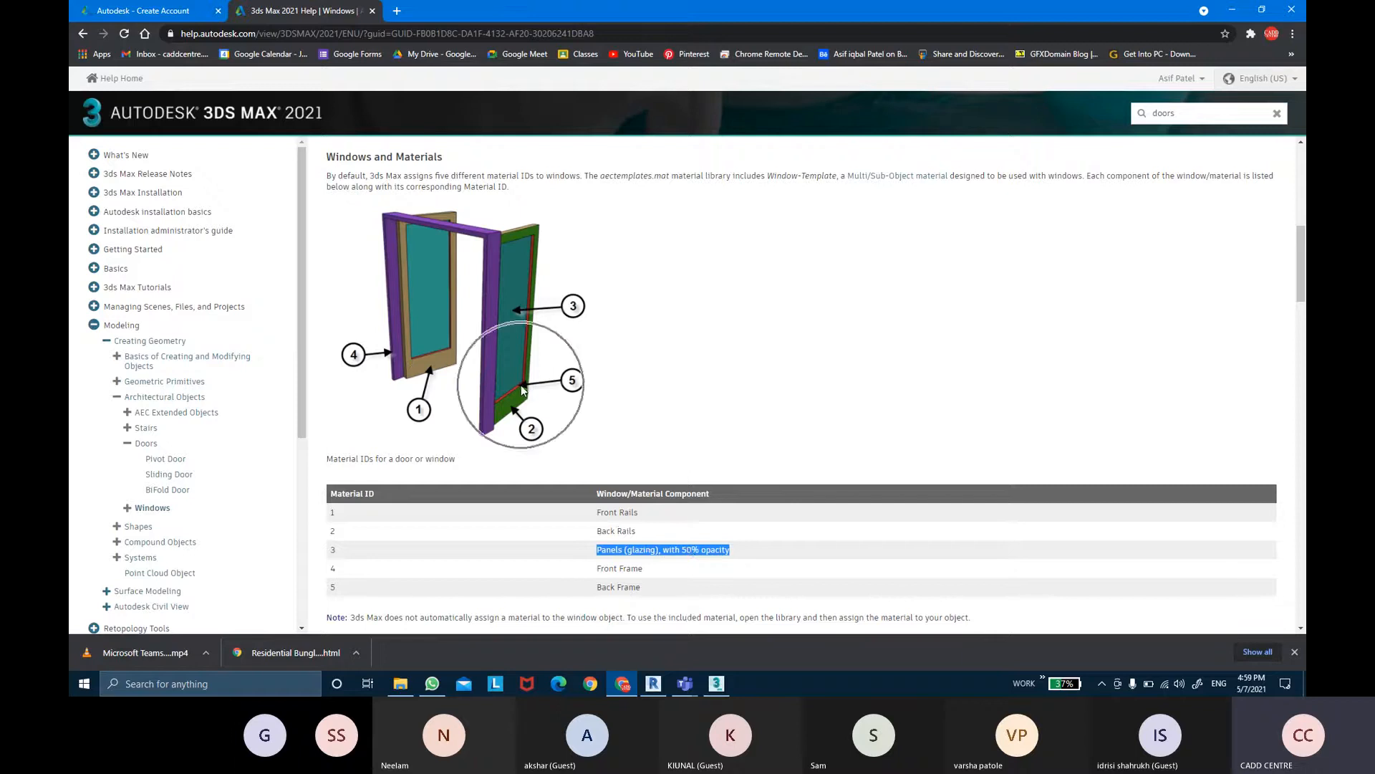
key("ctrl")
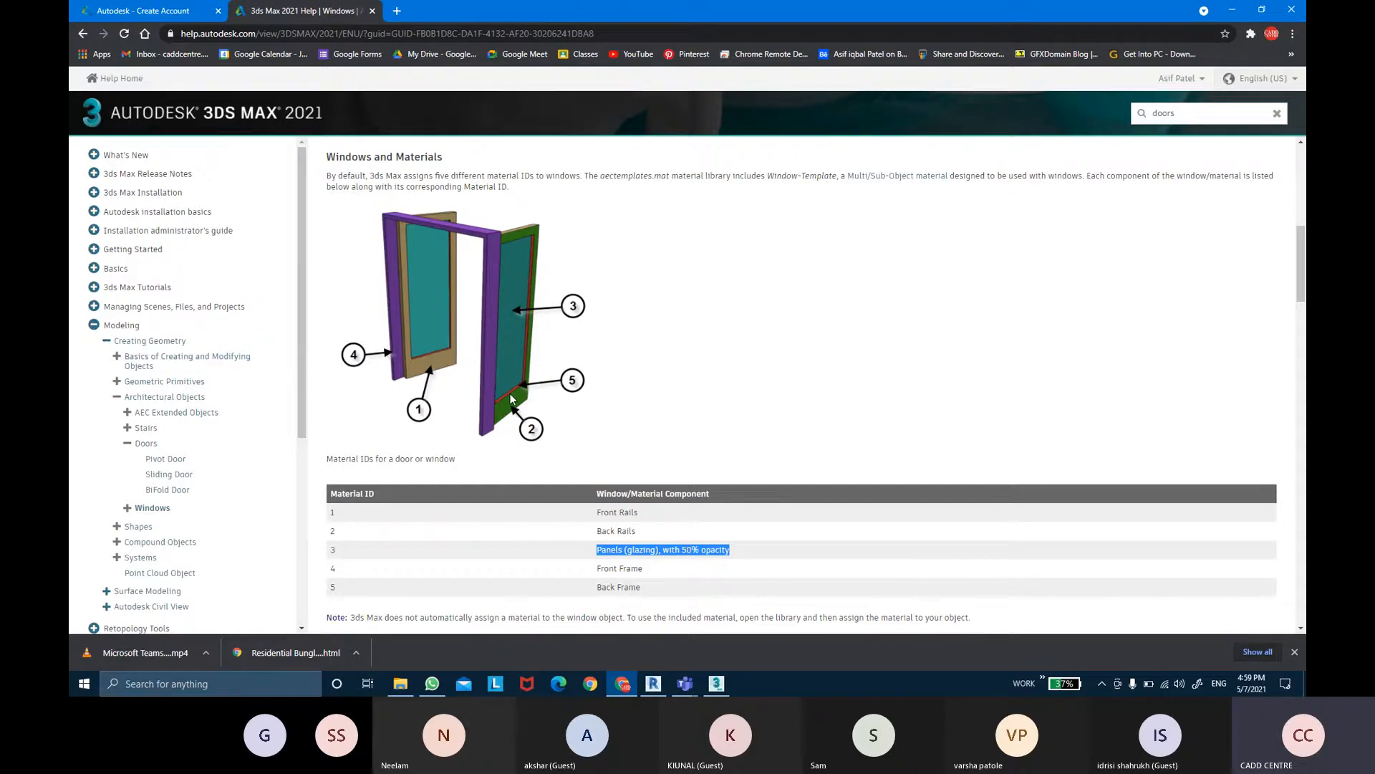
key("ctrl")
Switch back to 3ds Max, view the sliding window from the front, and open the BEDROOM view in a maximized Slate Material Editor
left_click(716, 683)
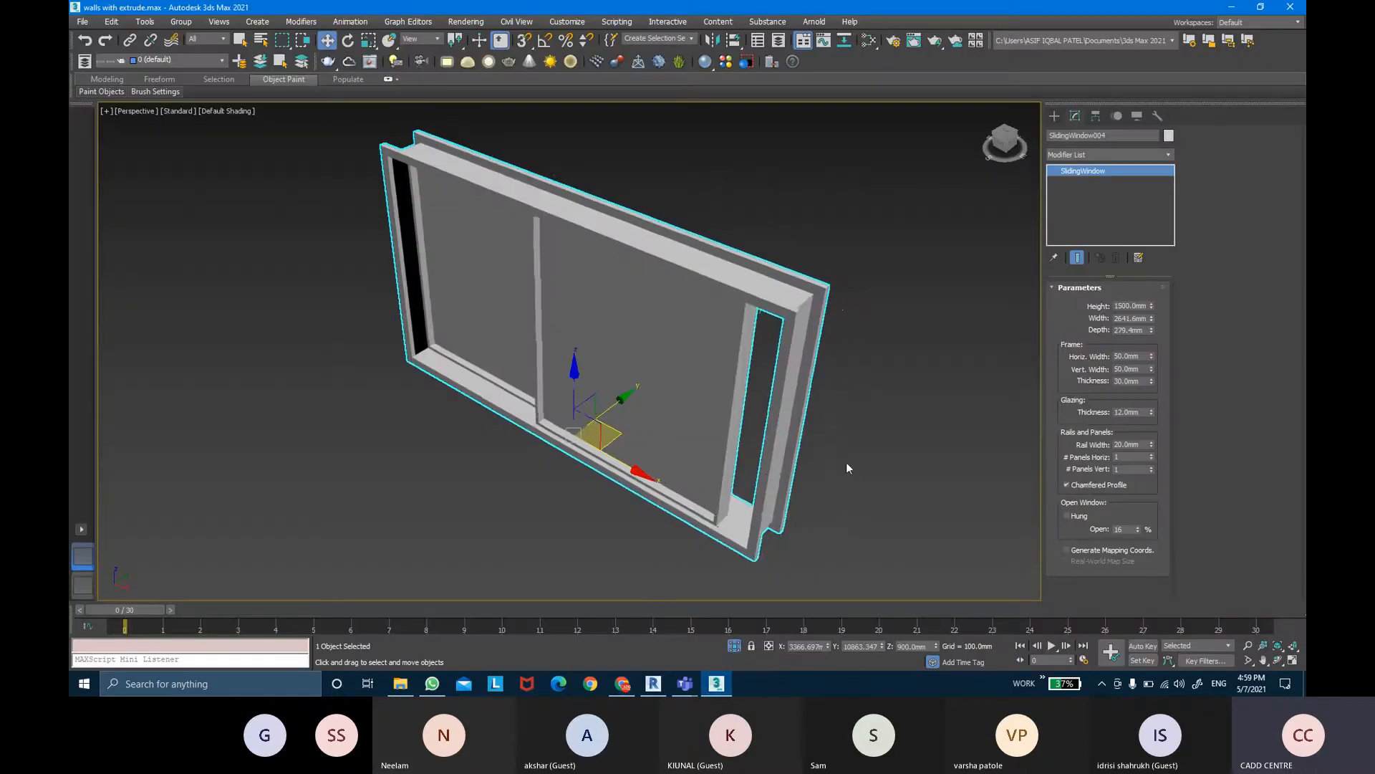
middle_click_drag(846, 468, 924, 387, "alt")
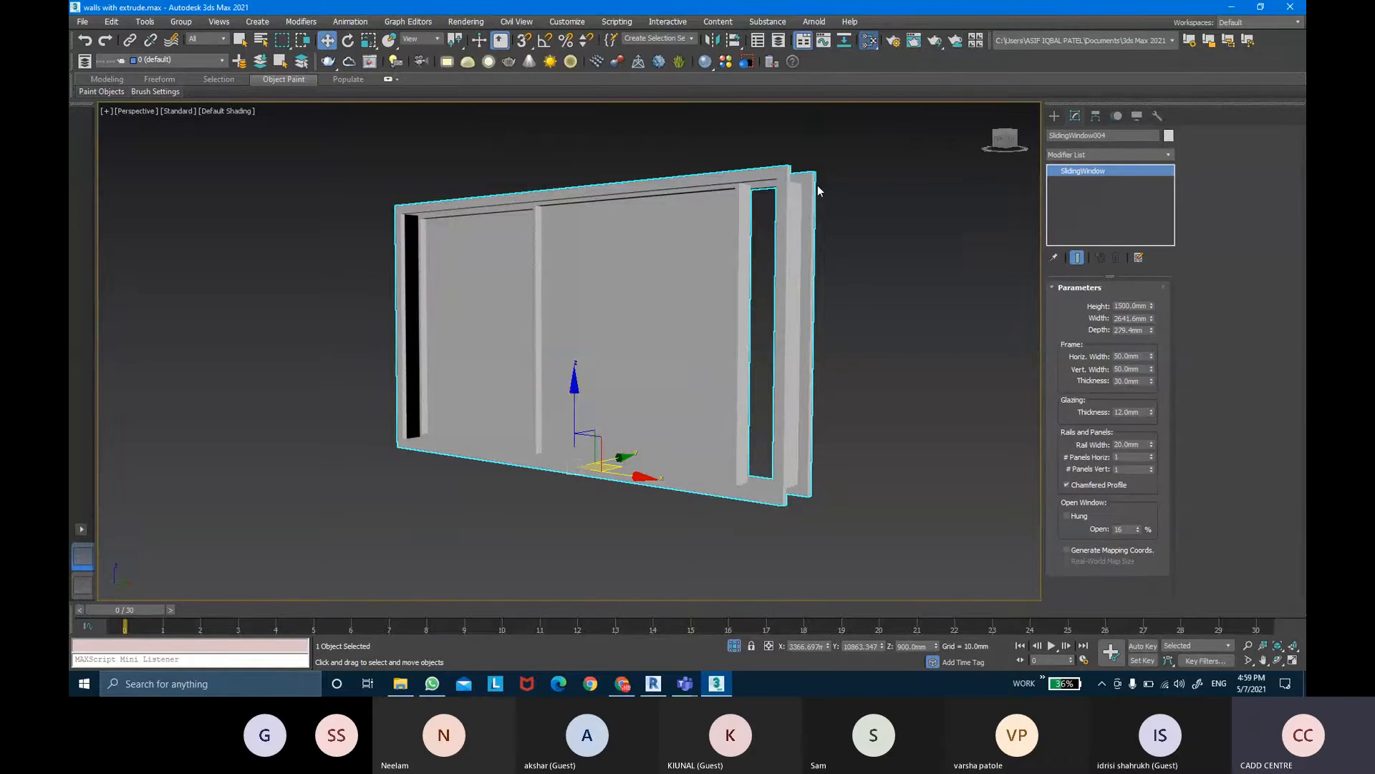
key("m")
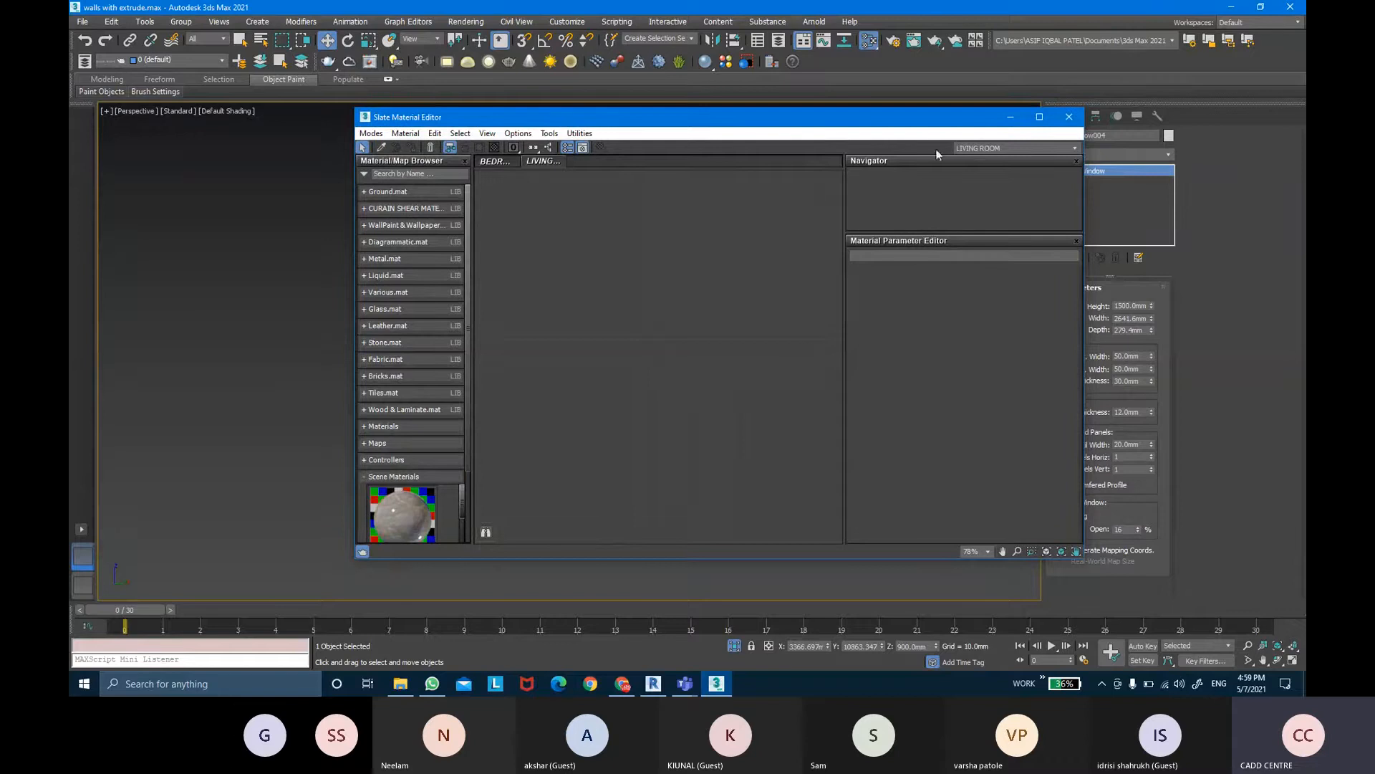
left_click(1039, 117)
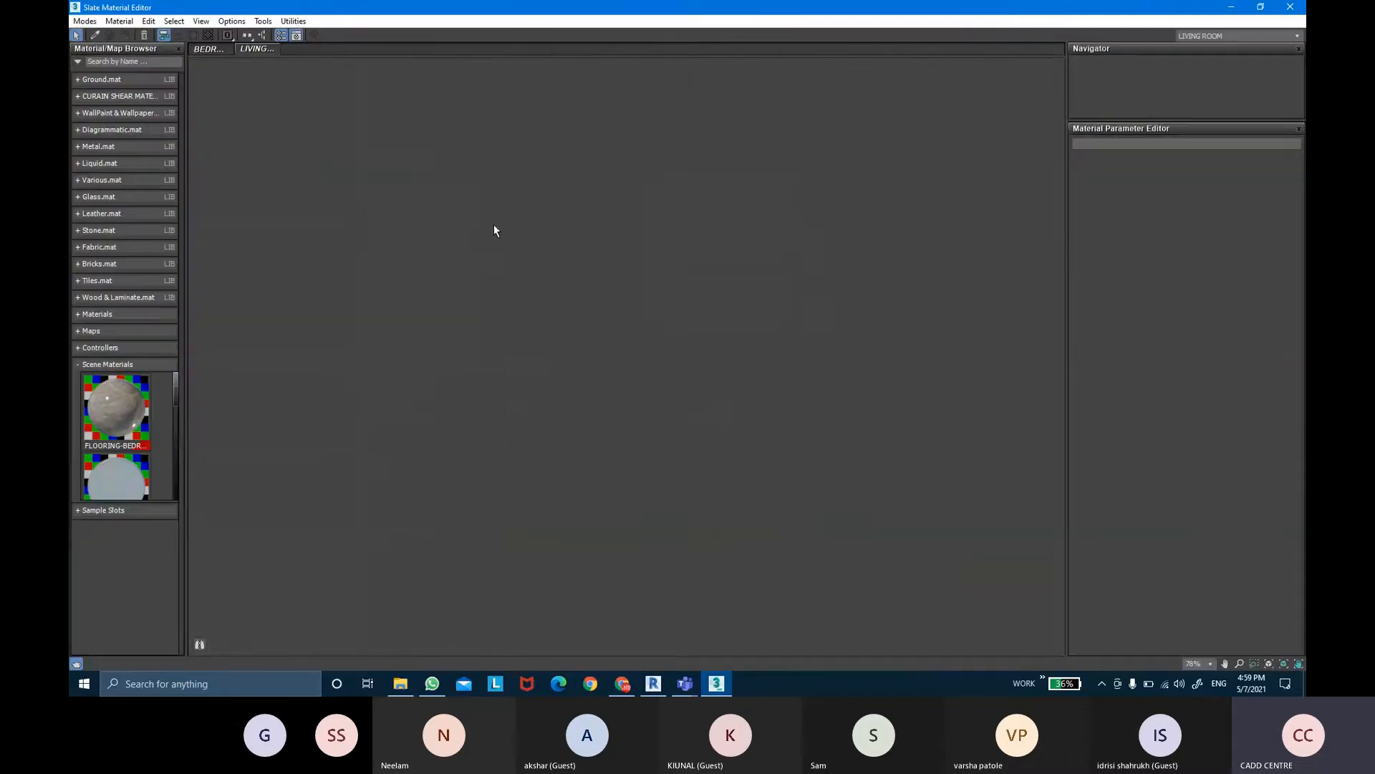
left_click(210, 49)
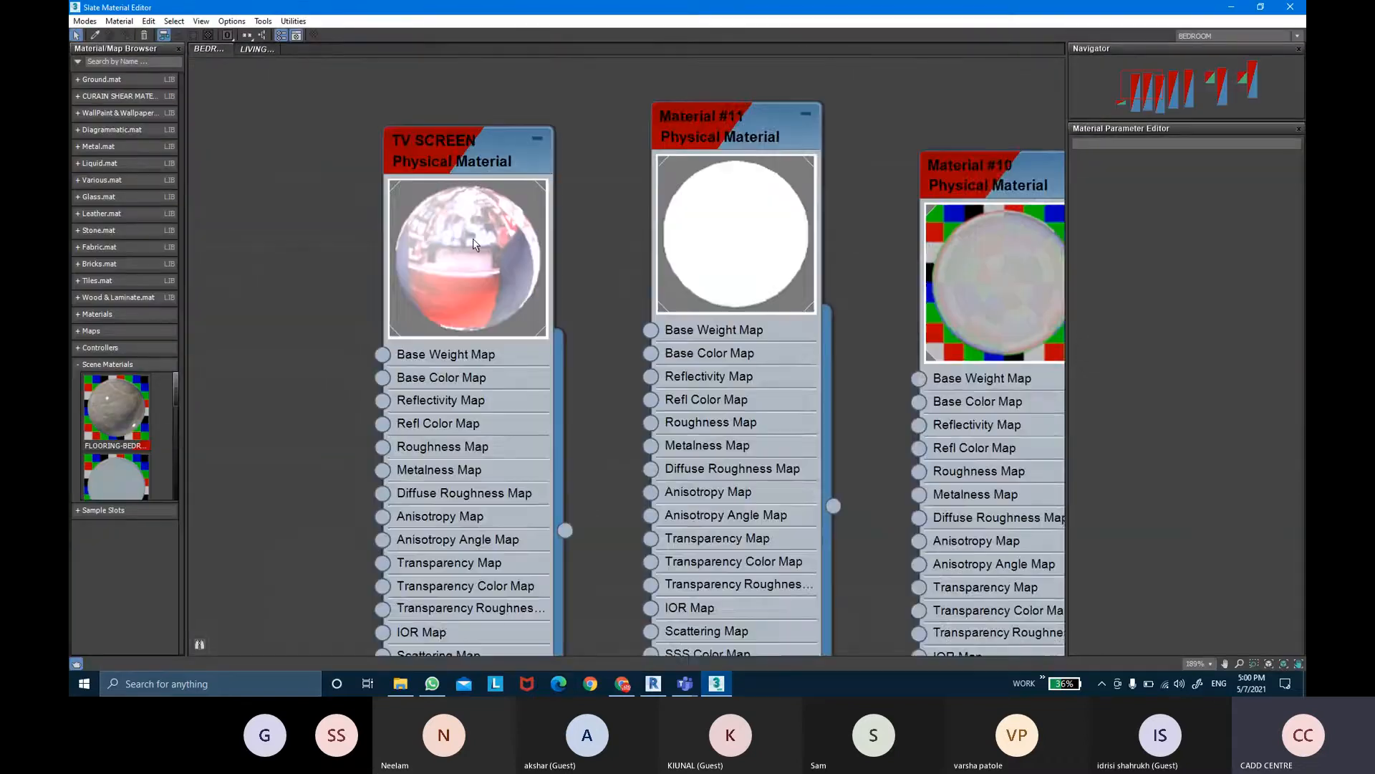
Add a new Physical Material in the empty area beside the bedroom flooring material
scroll(517, 265, "down", 2)
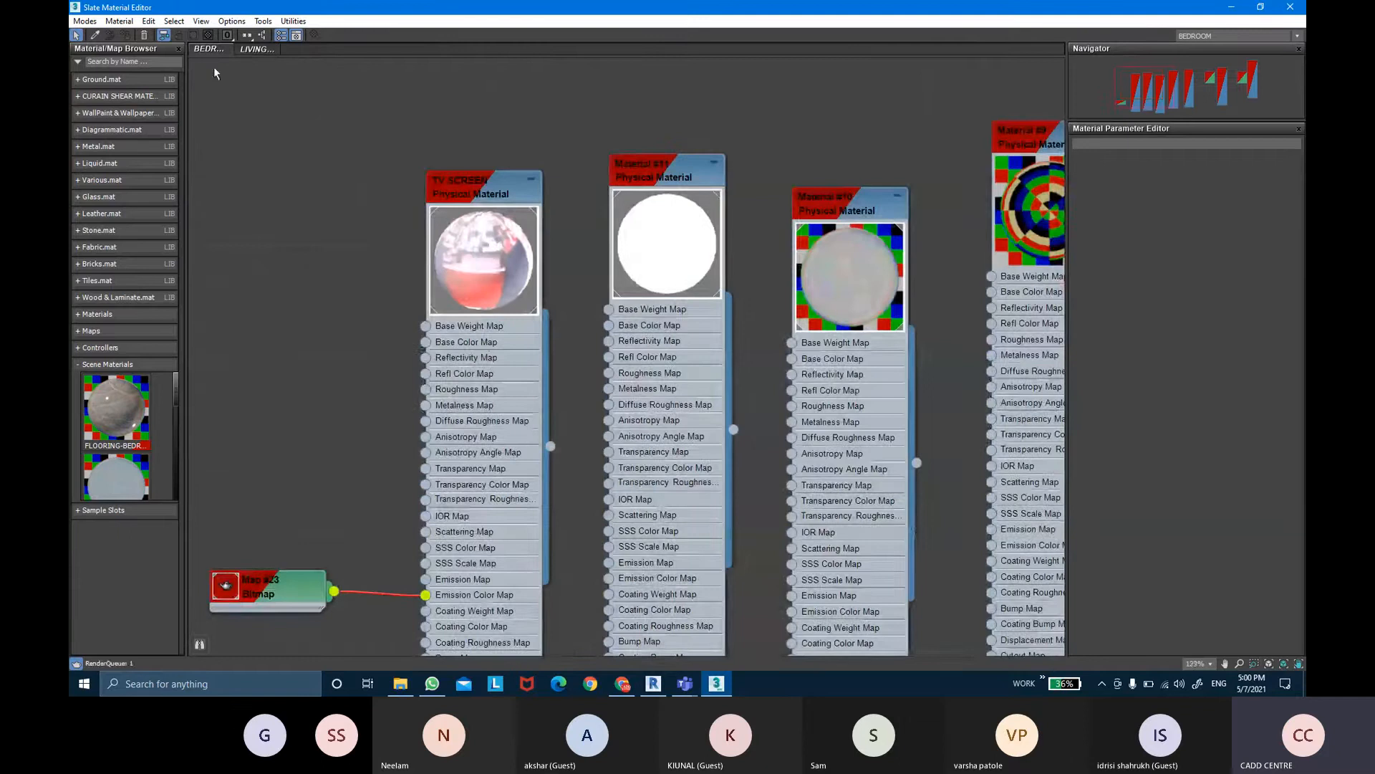
scroll(685, 248, "down", 2)
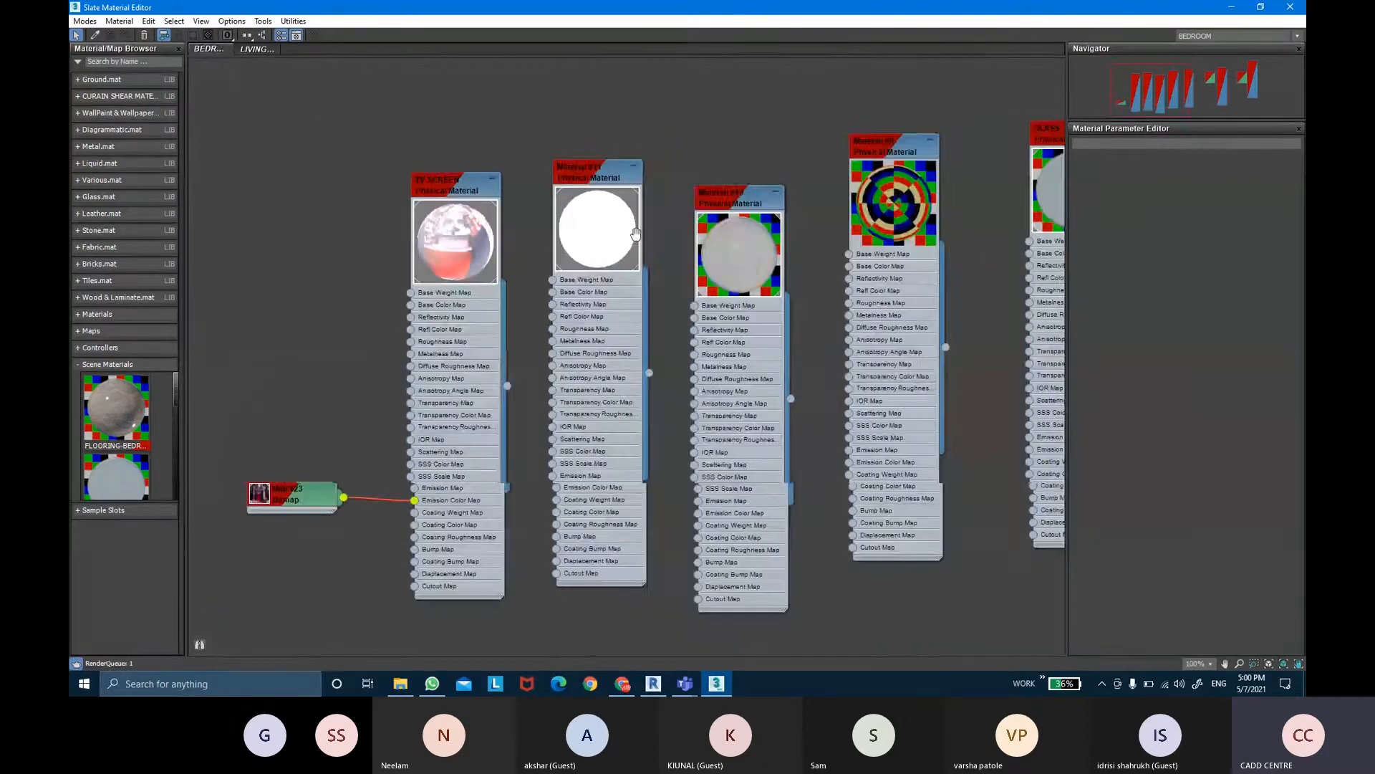
middle_click_drag(968, 366, 785, 236)
middle_click_drag(868, 274, 437, 230)
middle_click_drag(1031, 208, 719, 238)
middle_click_drag(854, 60, 689, 207)
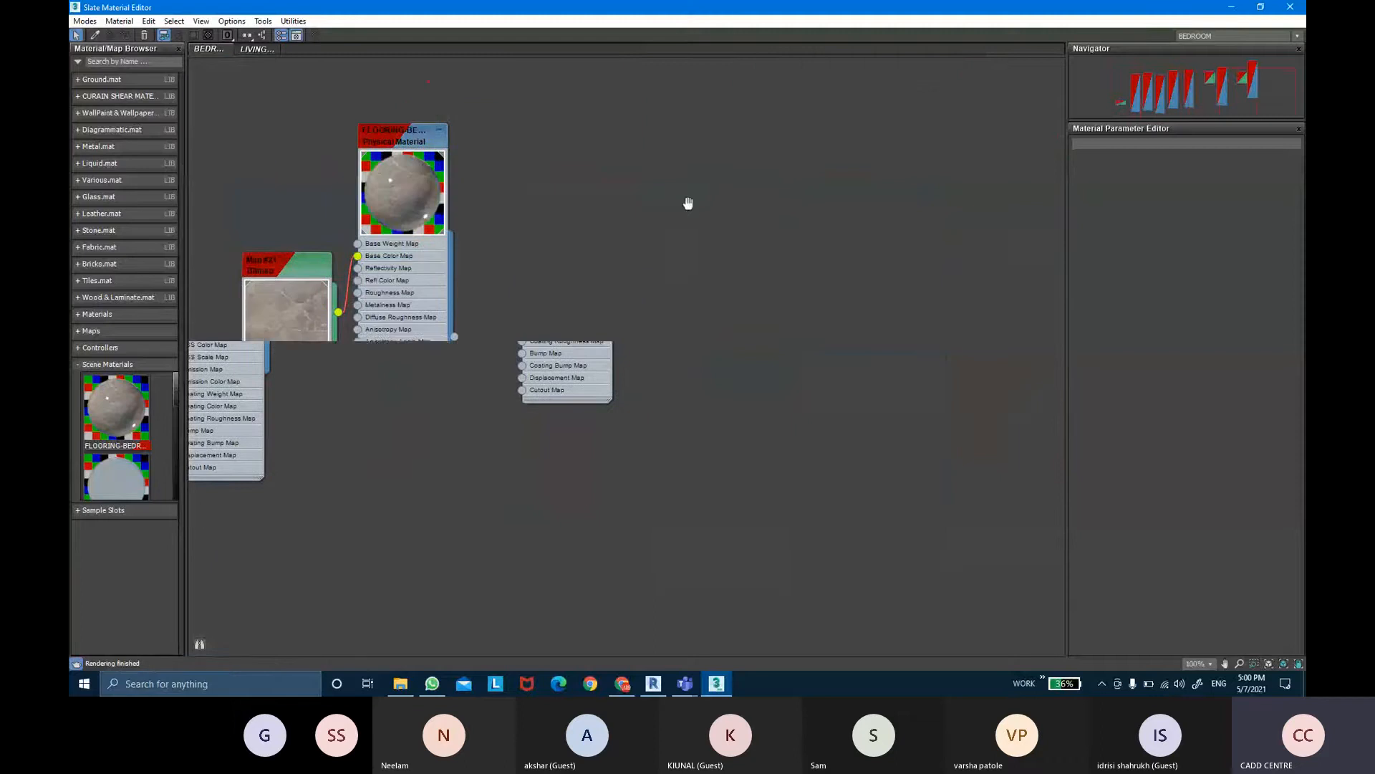
right_click(657, 160)
mouse_move(689, 170)
mouse_move(813, 175)
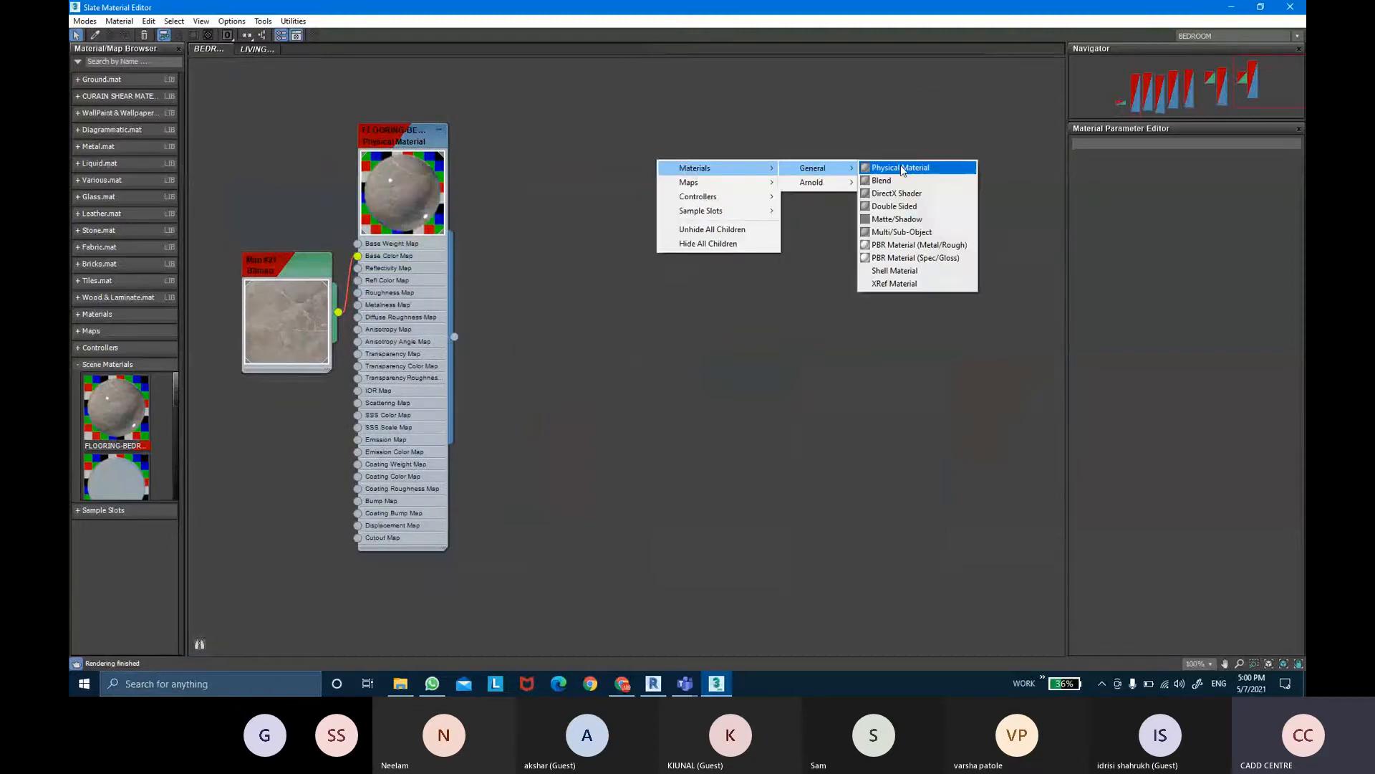
left_click(901, 168)
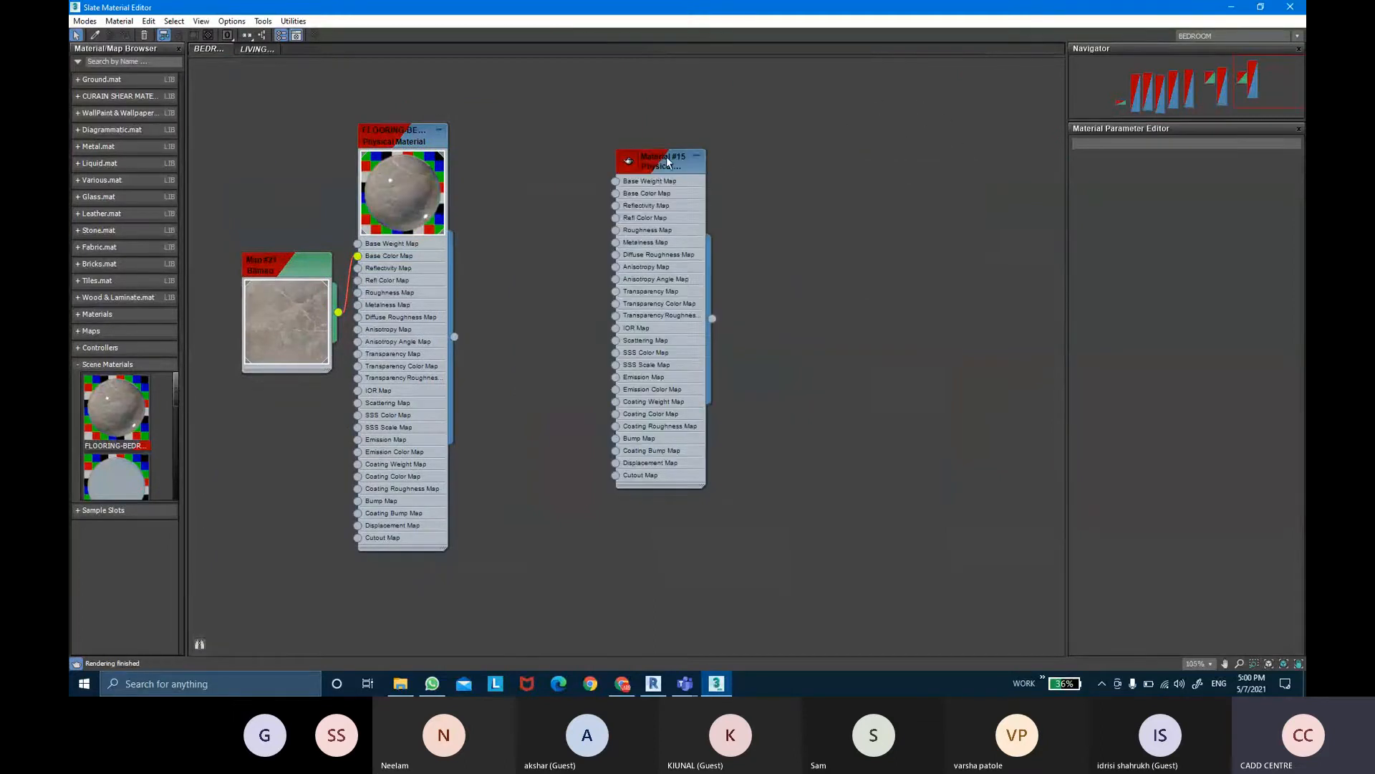
Rename the new Physical Material as WINDOW FRONT
scroll(680, 171, "up", 2)
double_click(686, 169)
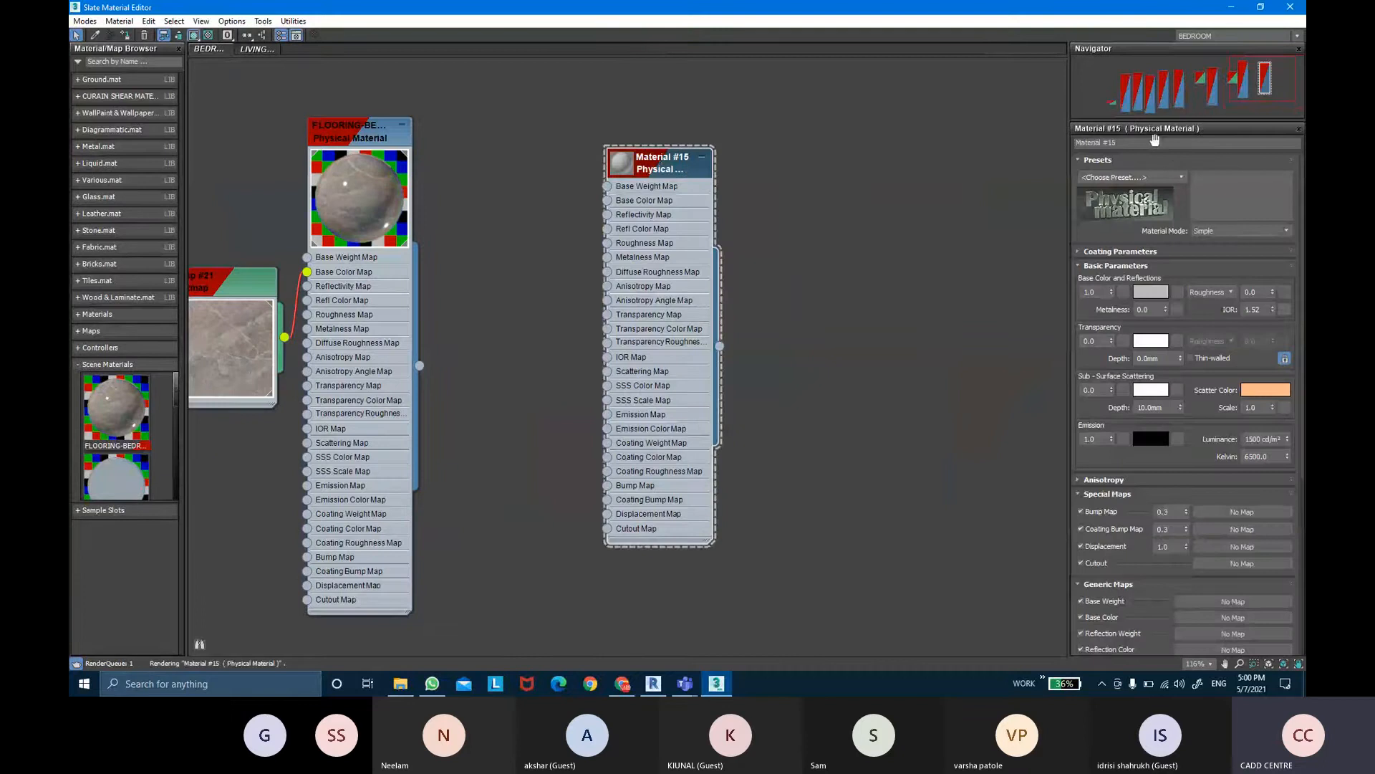
left_click_drag(1134, 147, 1077, 147)
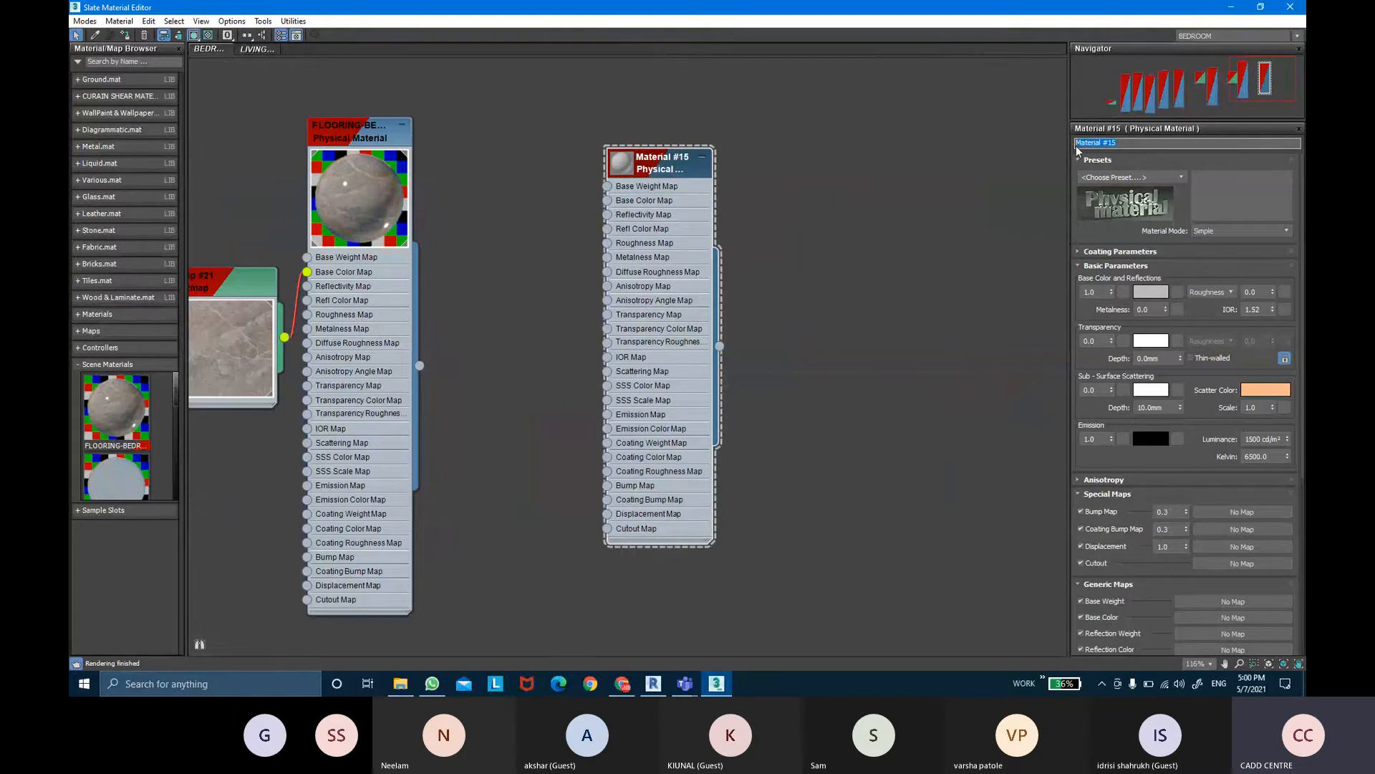
key("BackSpace")
key("Caps_Lock")
type("WI")
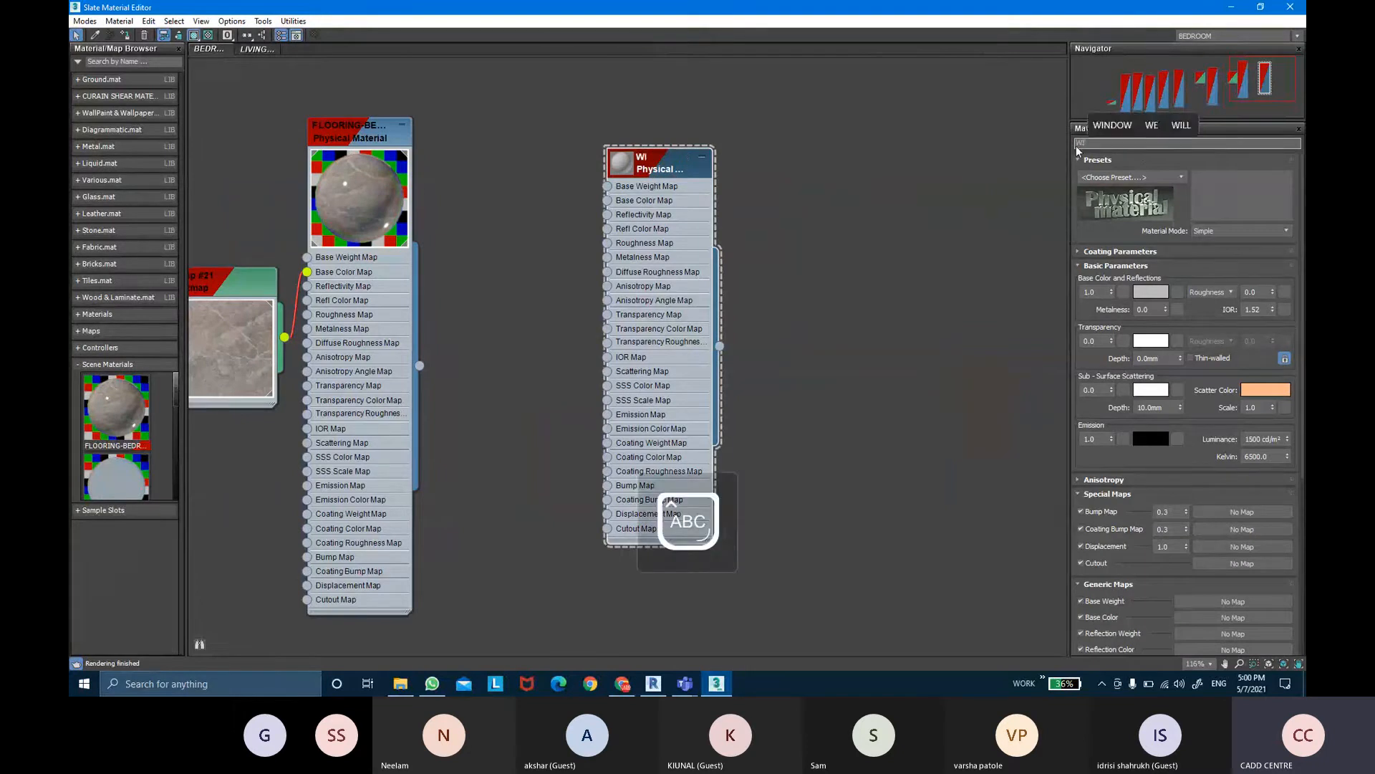
type("NDOW FR")
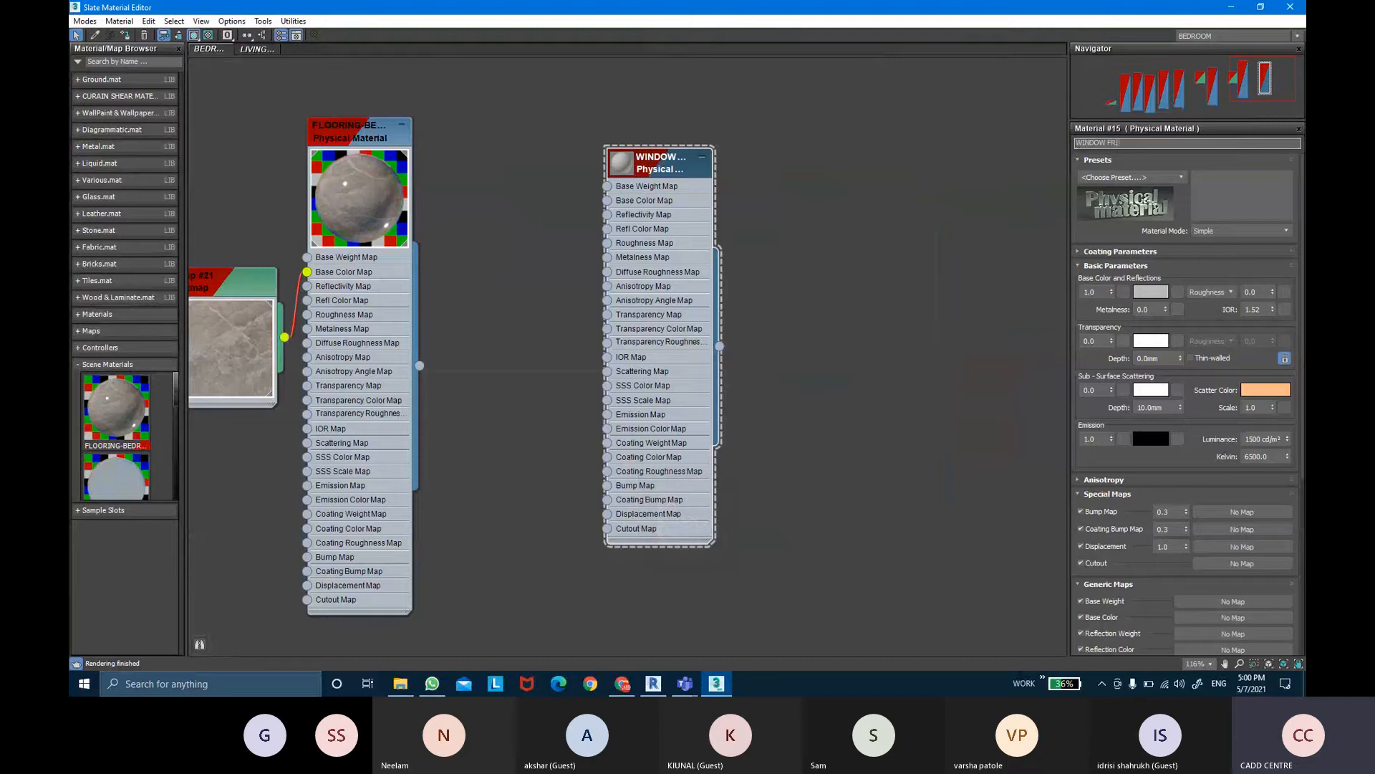
type("ONT")
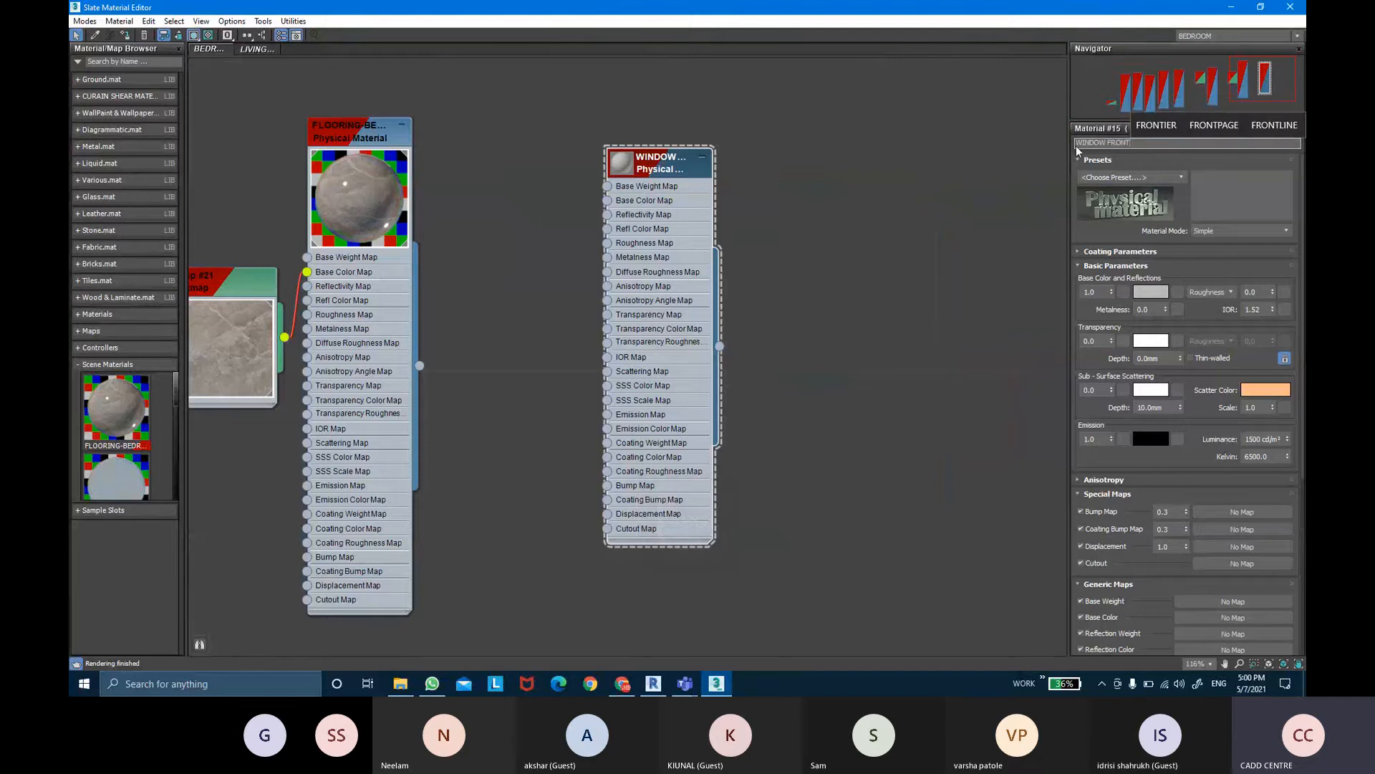
key("Return")
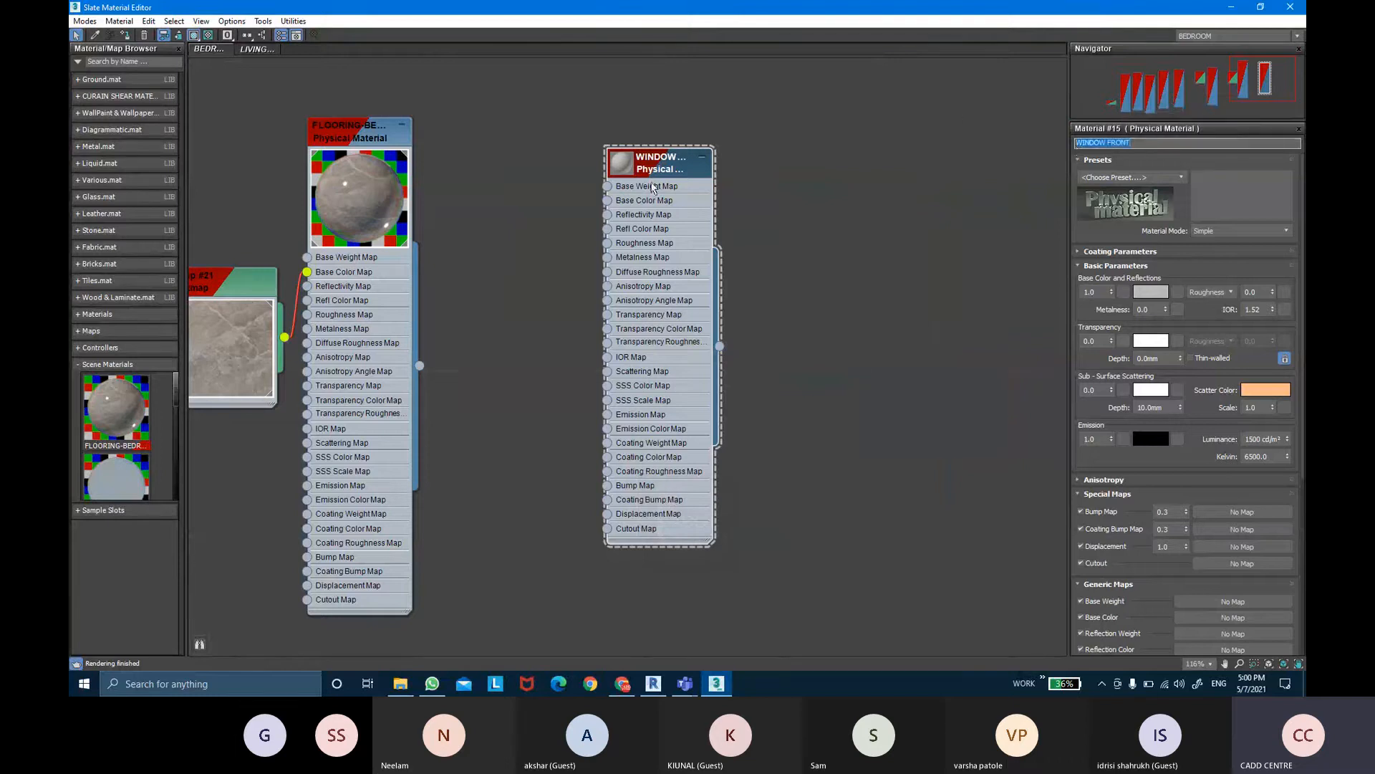
Enlarge the WINDOW FRONT preview, set its material mode to Advanced and make its base color black
double_click(621, 171)
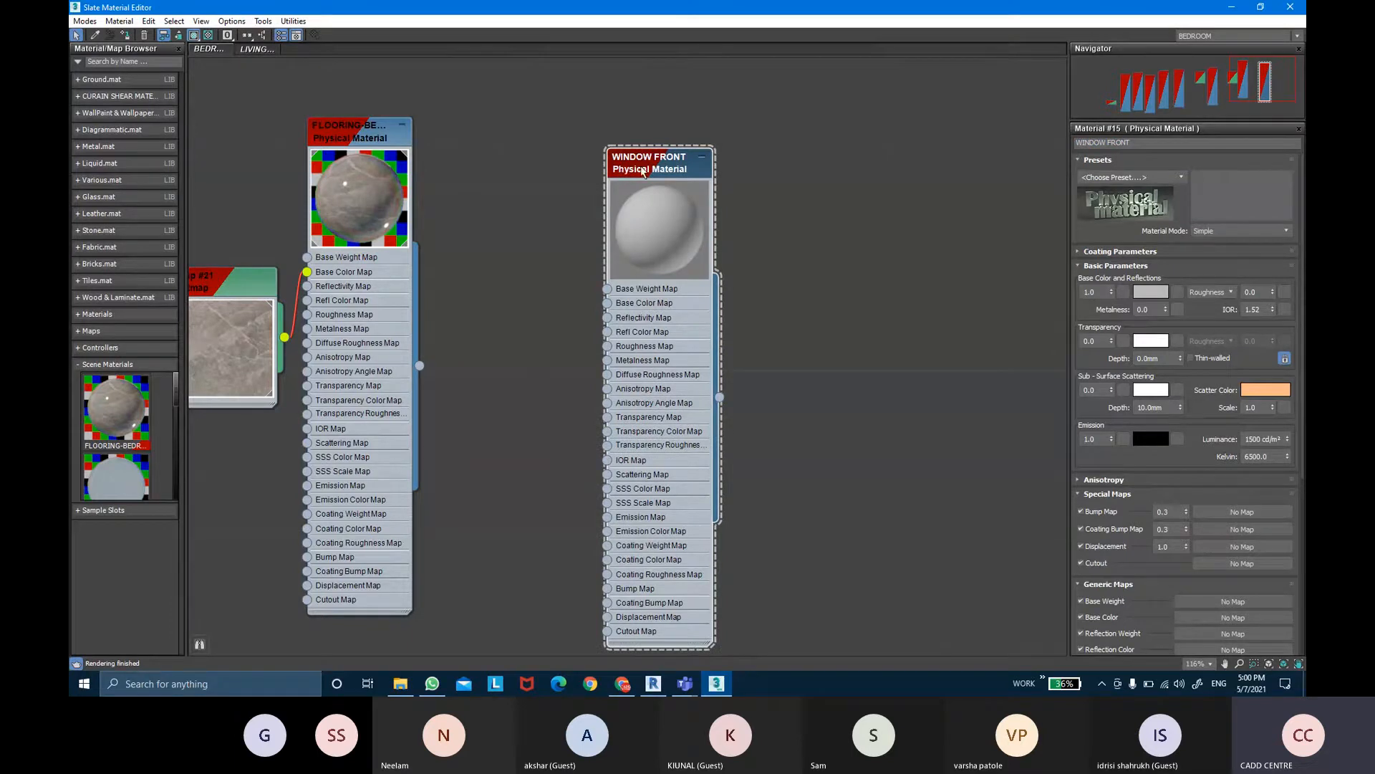
left_click(1239, 231)
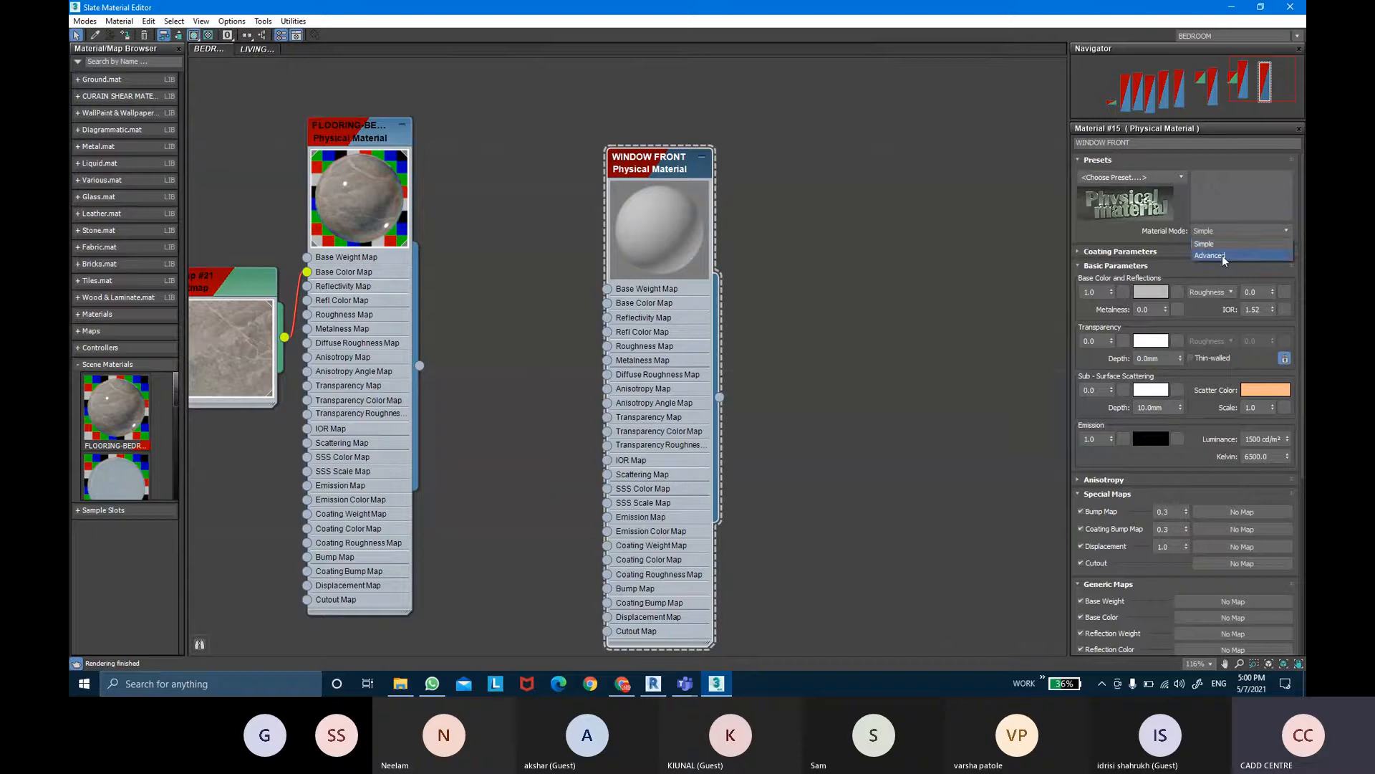
left_click(1222, 255)
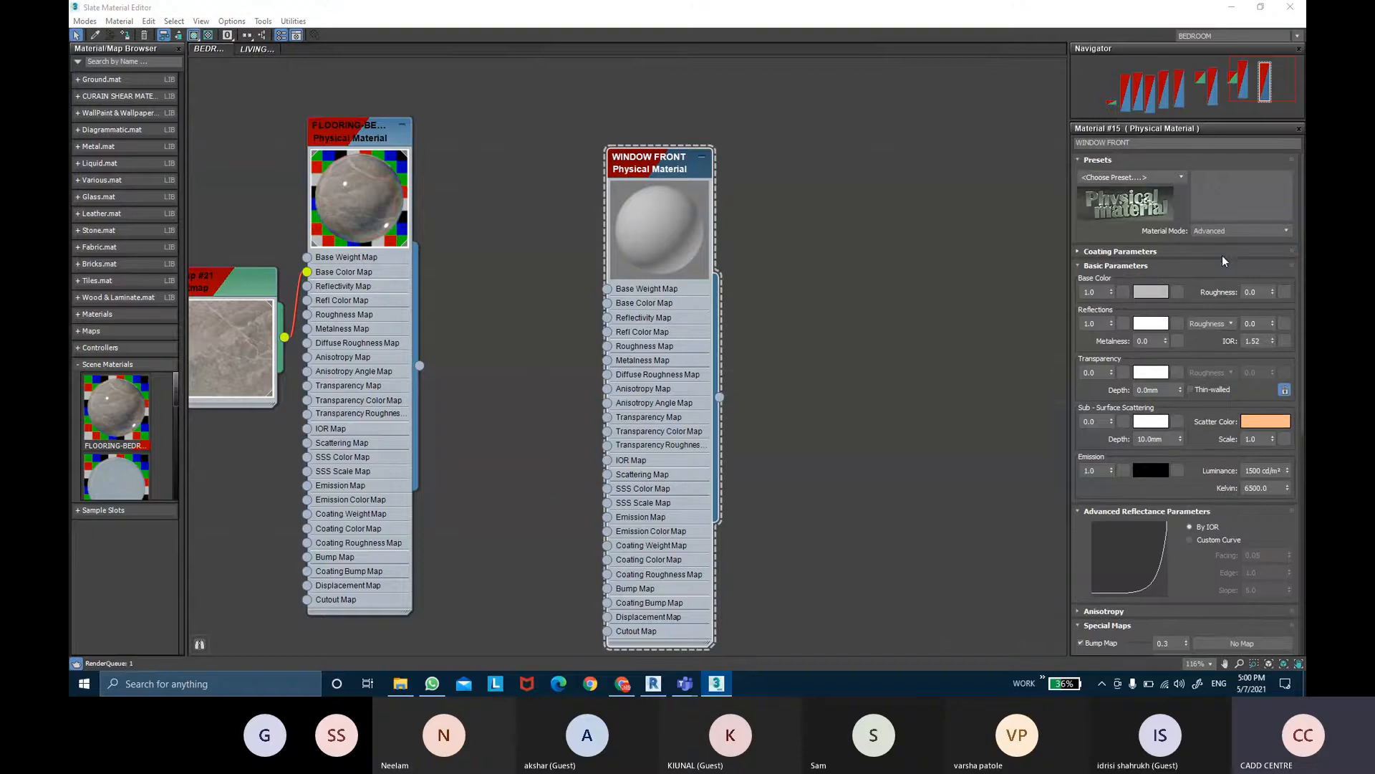
left_click(1140, 290)
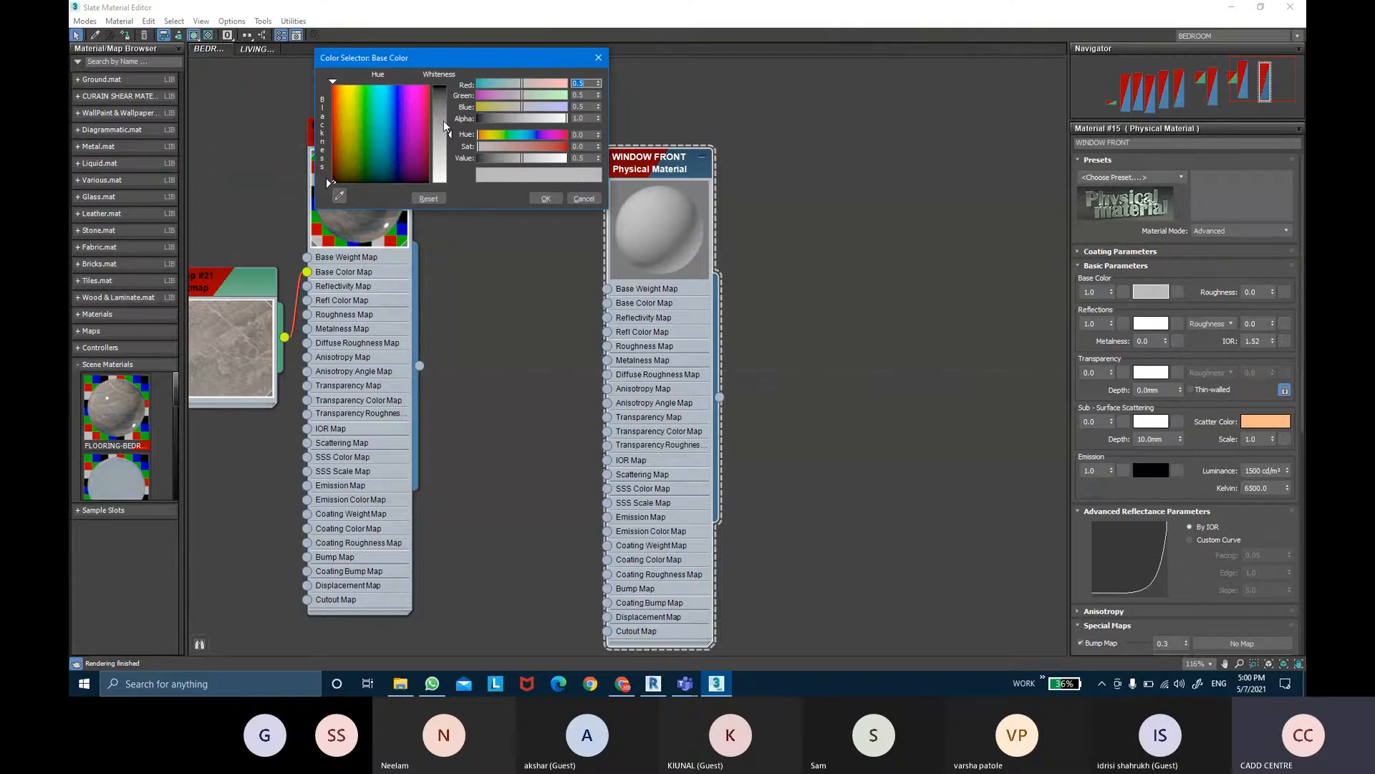
left_click_drag(444, 122, 449, 85)
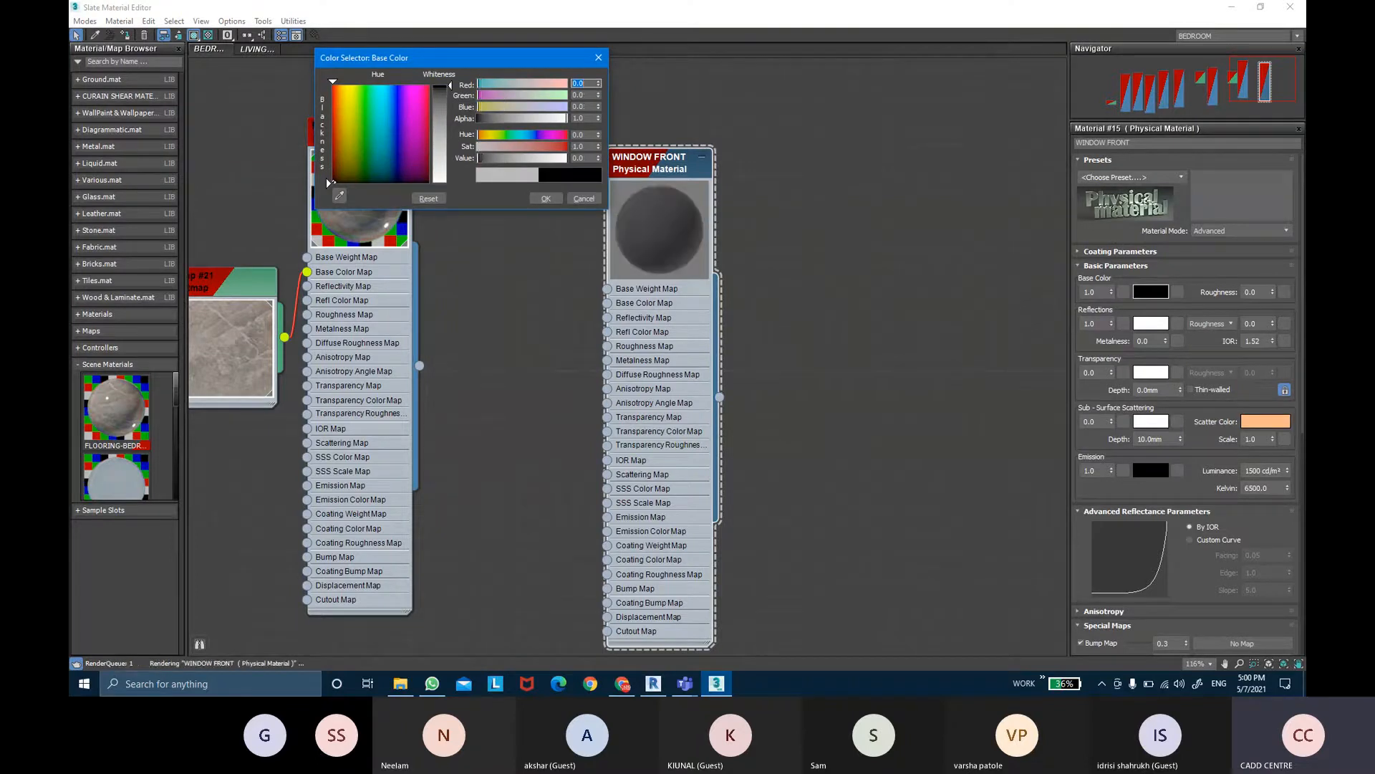
left_click(537, 199)
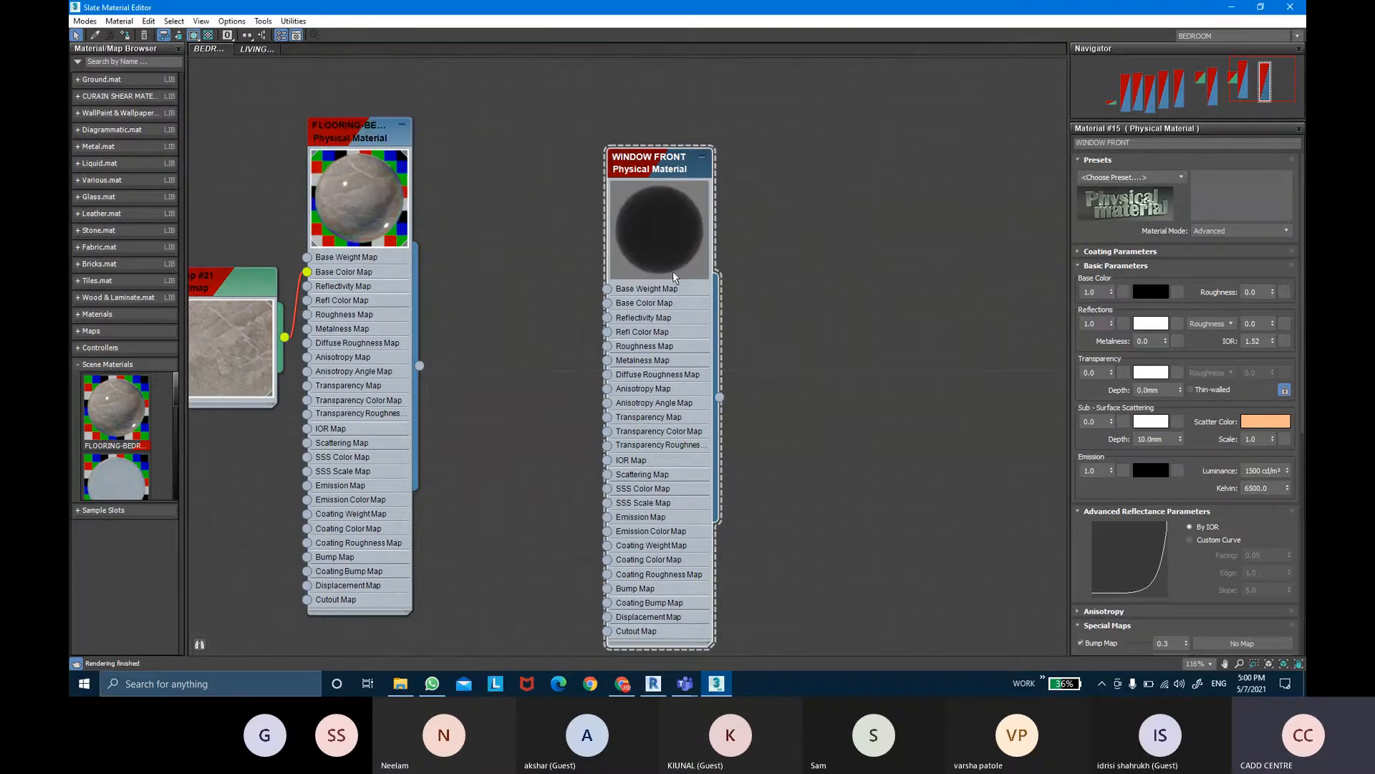
Set the WINDOW FRONT metalness to 1.0 and show the checkered background in its preview
left_click(1152, 340)
key("Return")
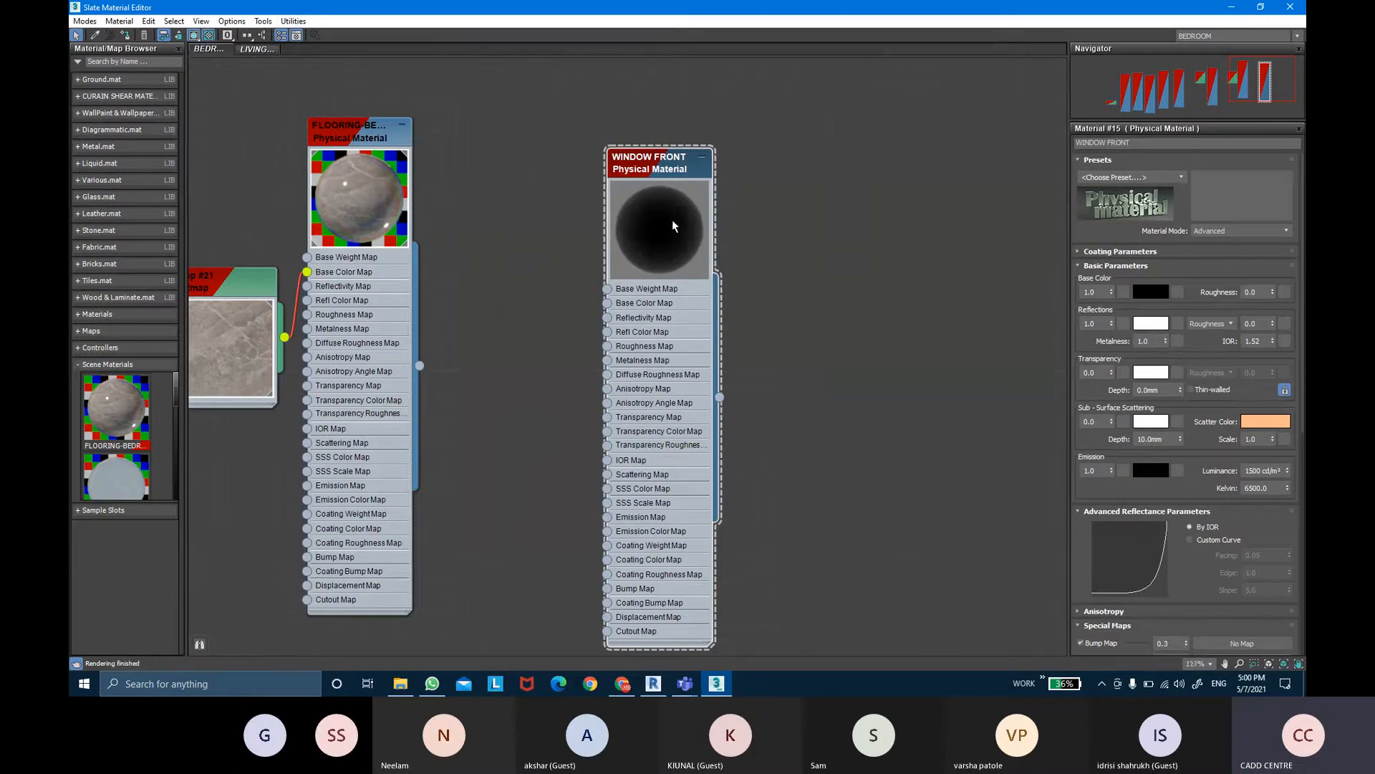
scroll(672, 219, "up", 3)
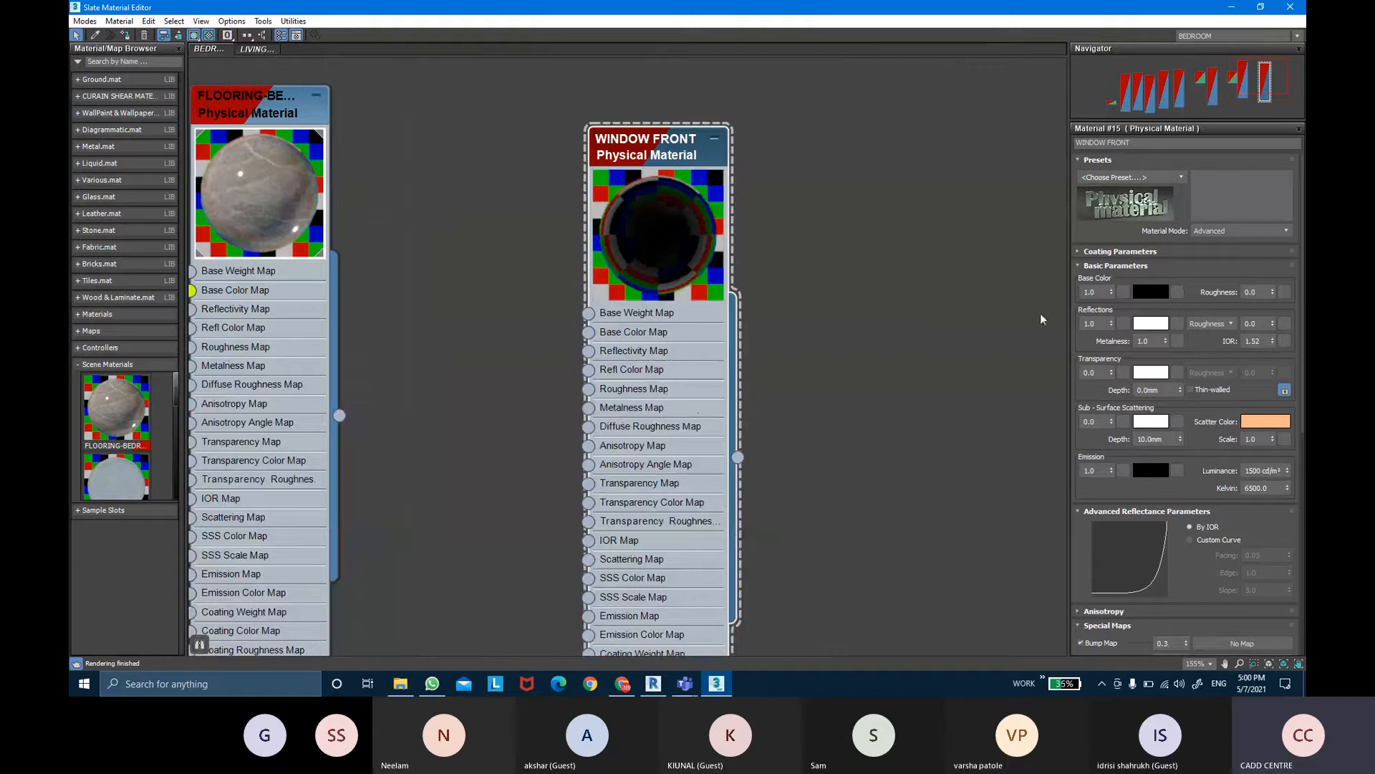
Switch the WINDOW FRONT reflections from Roughness to Glossiness and set the glossiness to 0.7
left_click(1211, 324)
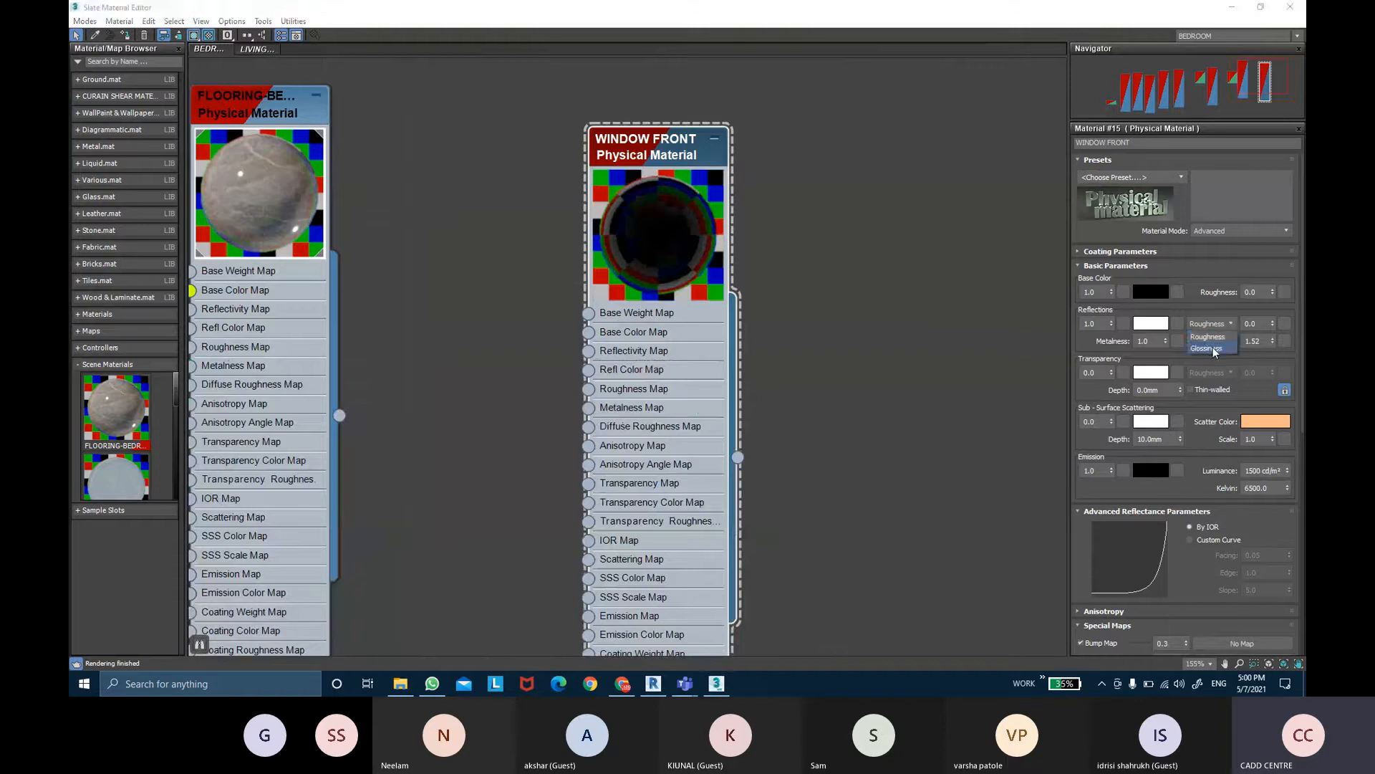
left_click(1211, 348)
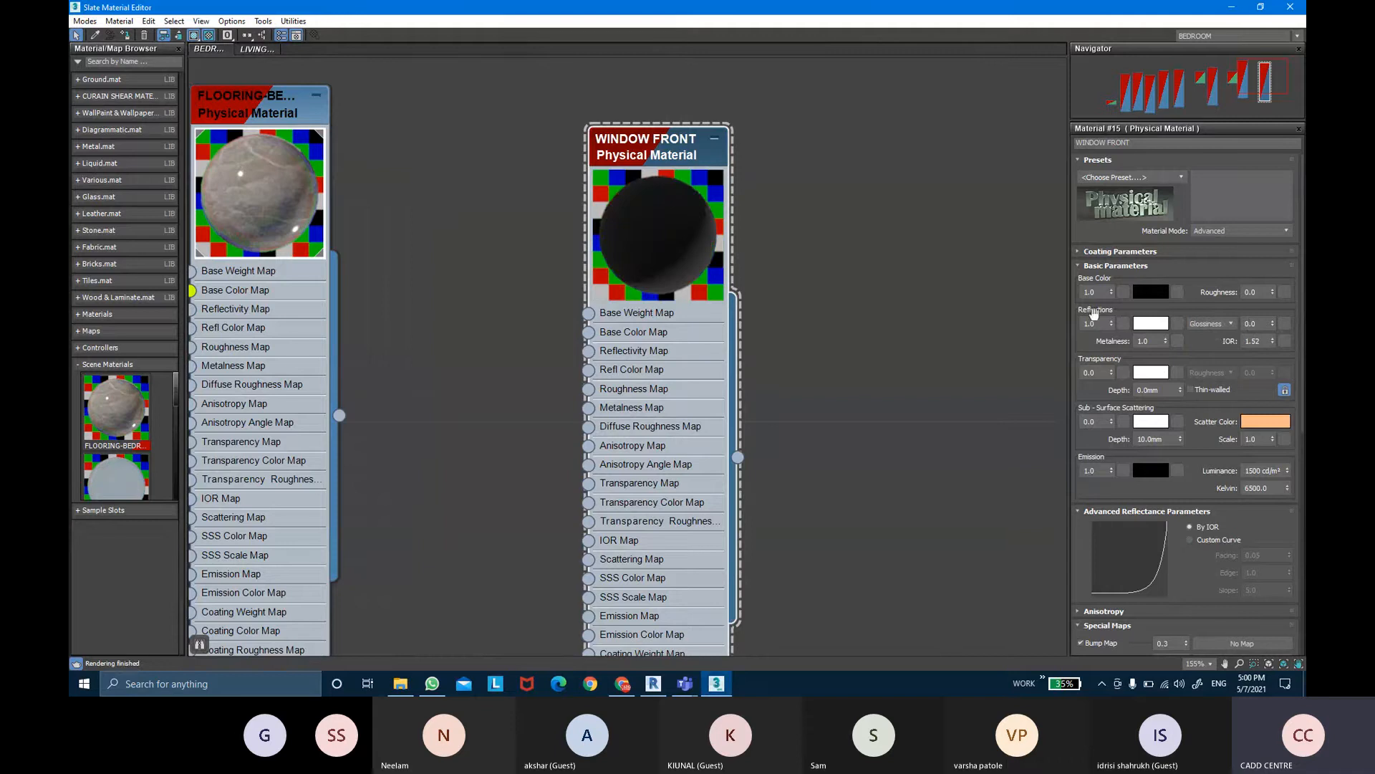
left_click(1252, 324)
key("Return")
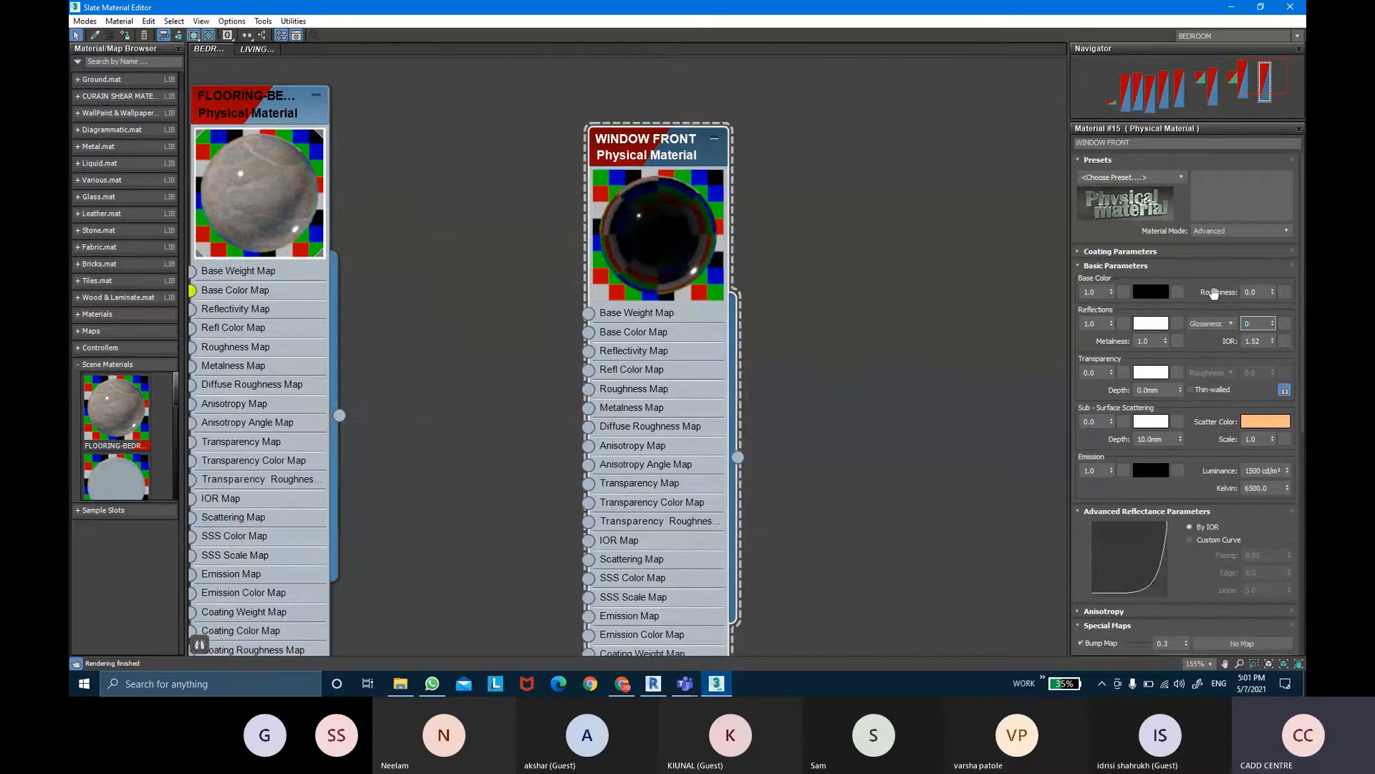
key("Return")
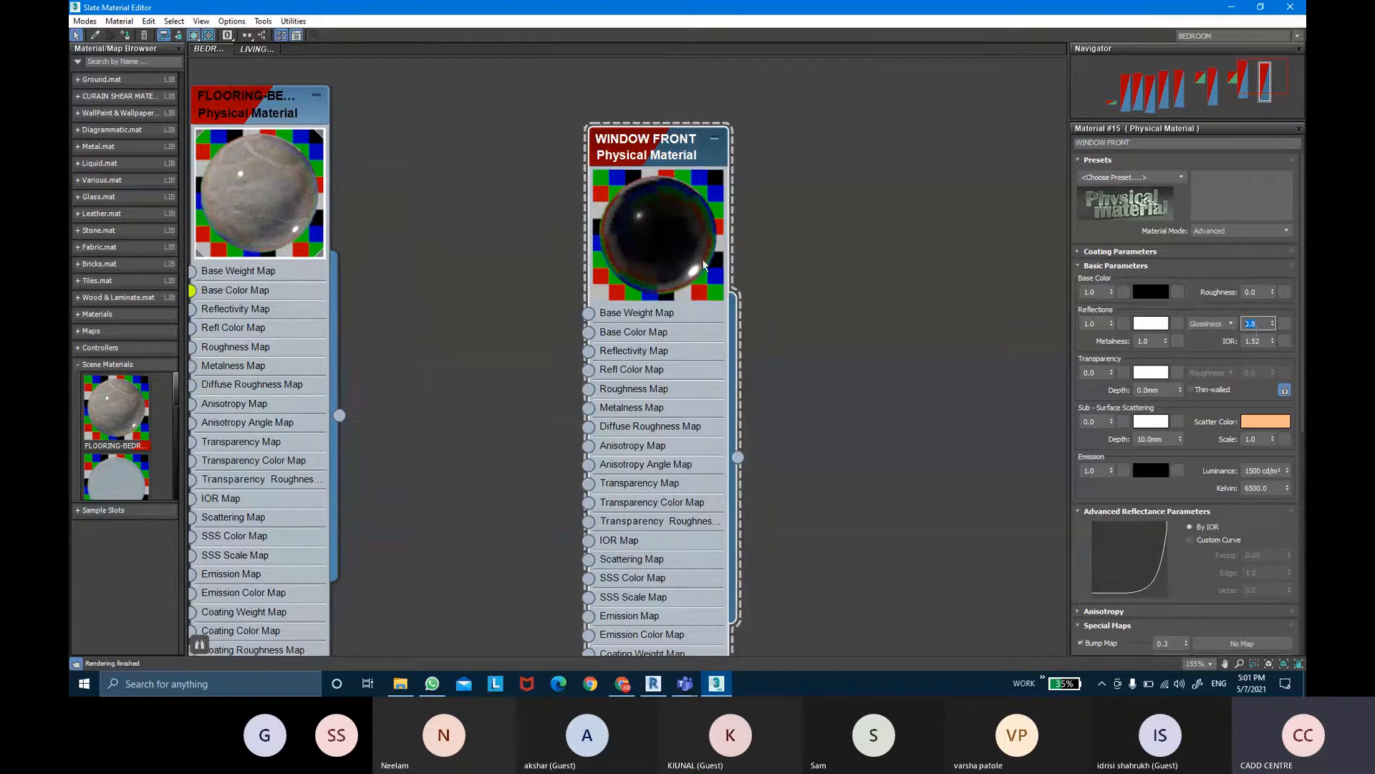
key("Return")
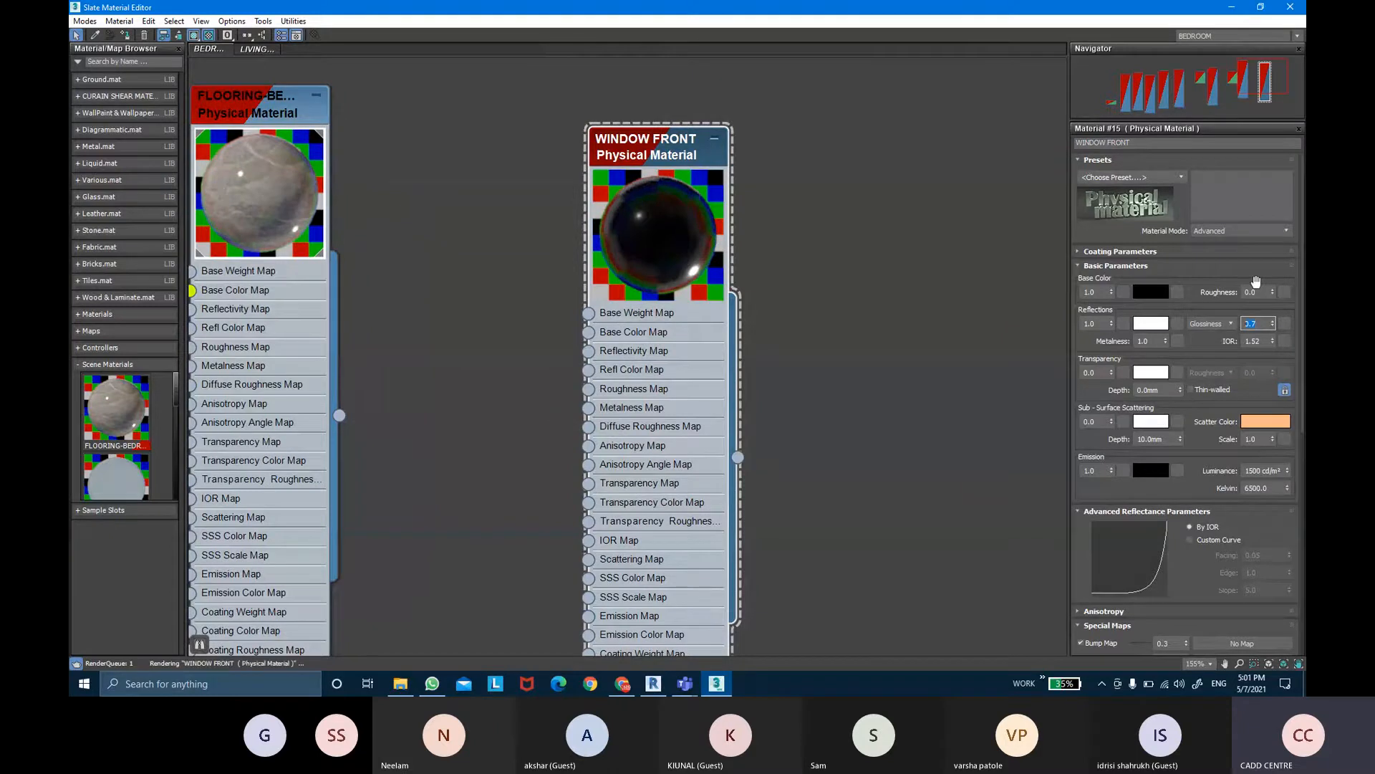
Set the WINDOW FRONT material's clearcoat weight to 1.0
scroll(672, 251, "up", 2)
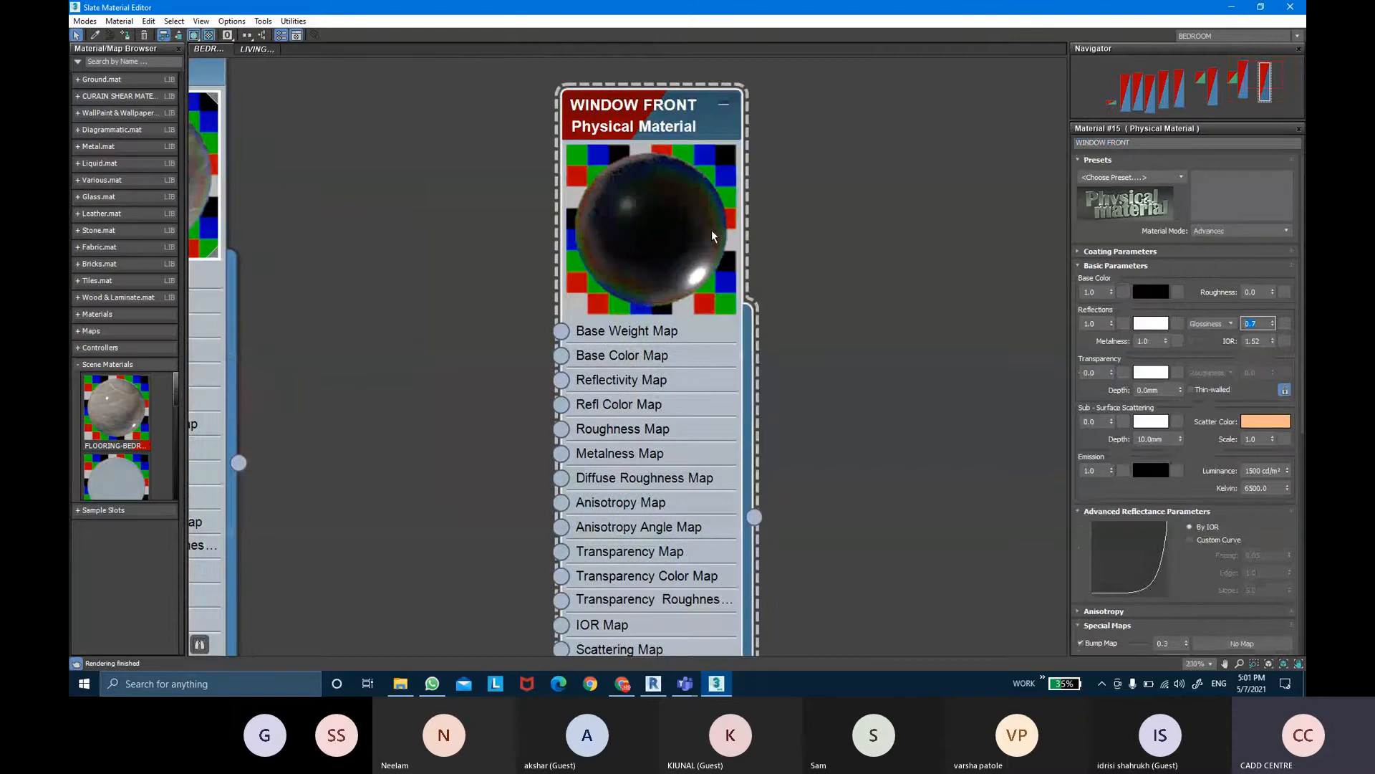
left_click(1107, 252)
left_click(1092, 277)
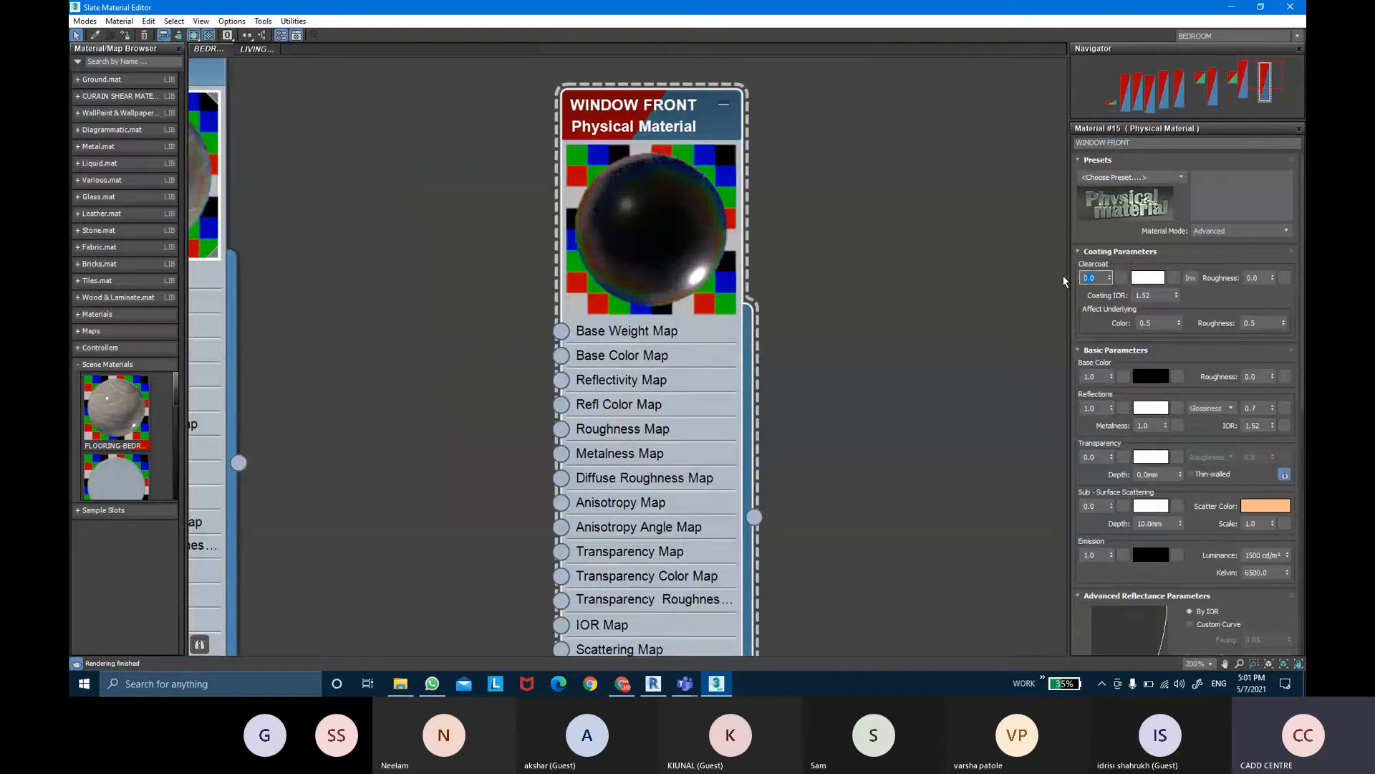
type("1")
key("Return")
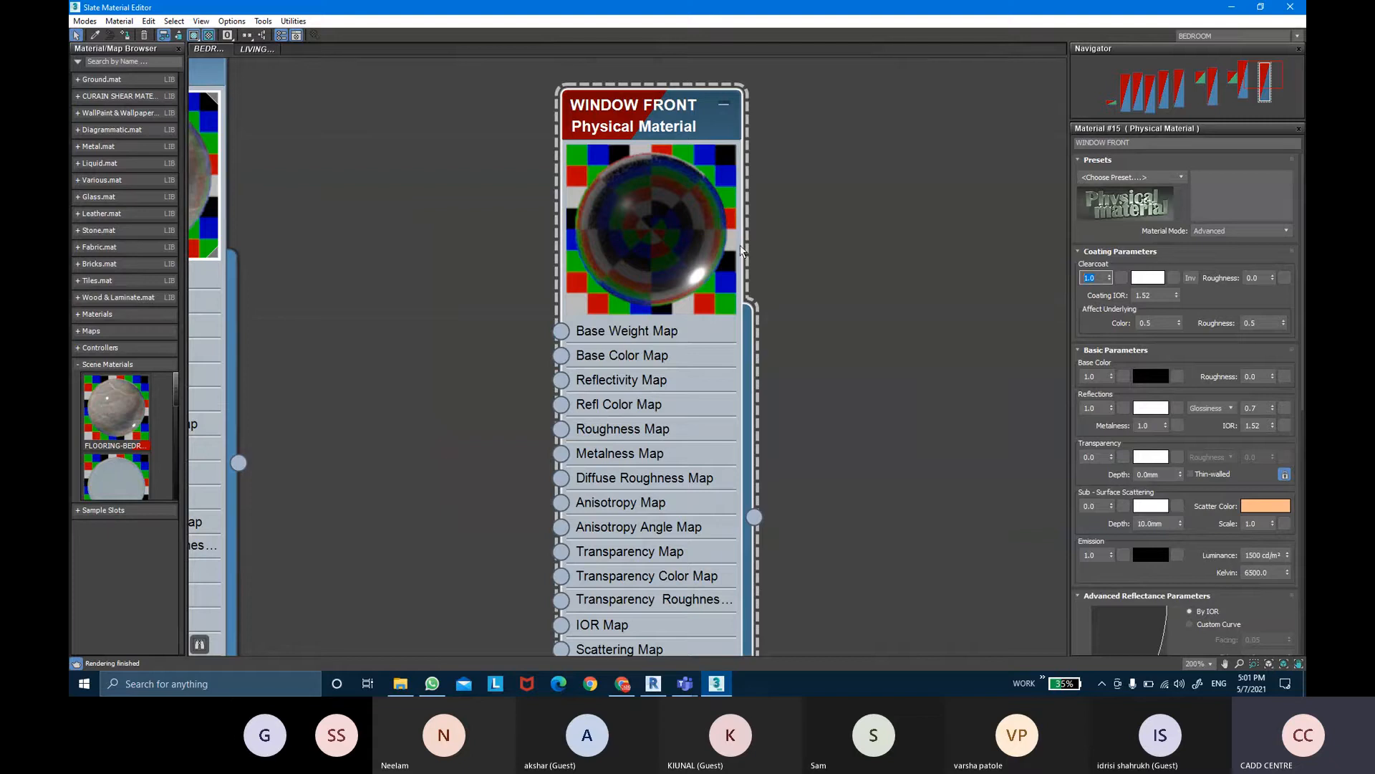
Set the WINDOW FRONT coating roughness to 0.7 and its Affect Underlying color to 0.0
left_click(1261, 277)
key("Return")
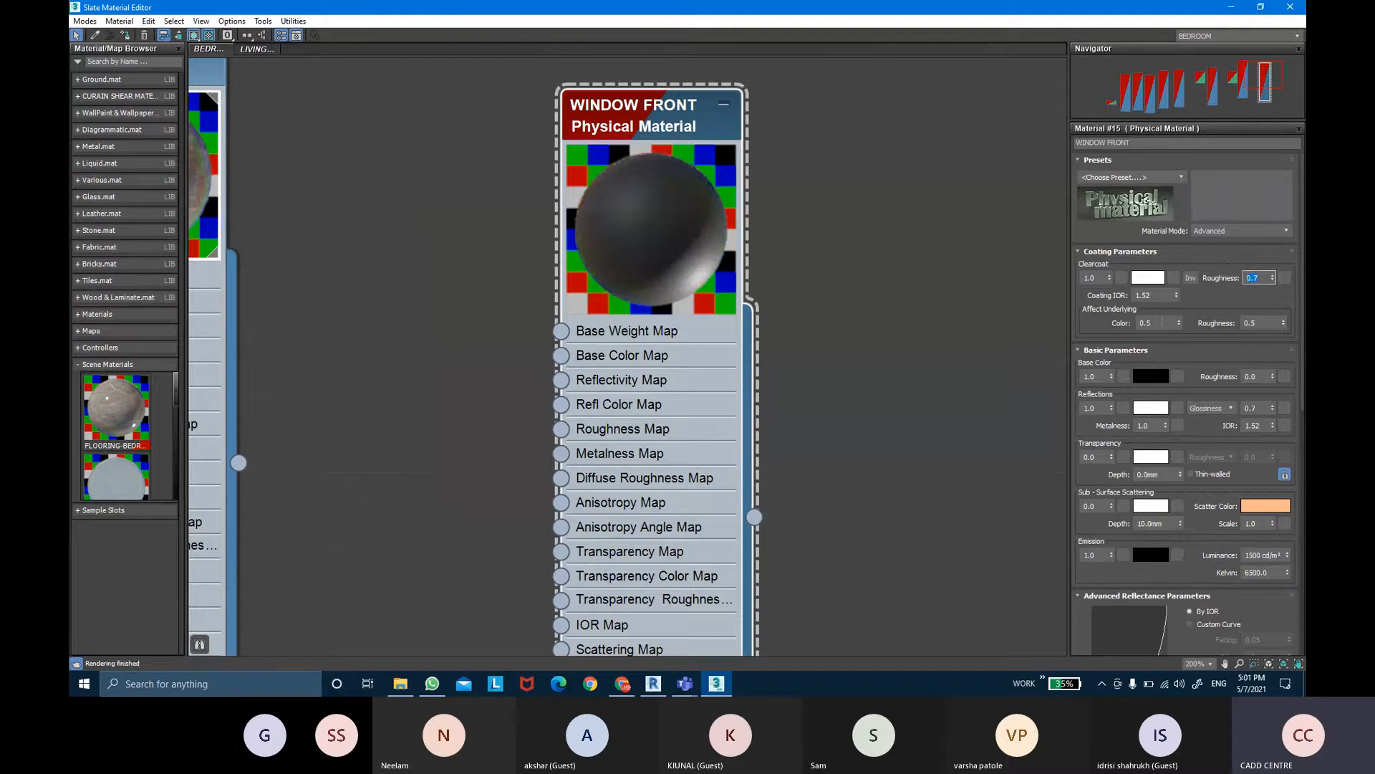
left_click(1139, 322)
type("0")
key("Return")
left_click(1148, 277)
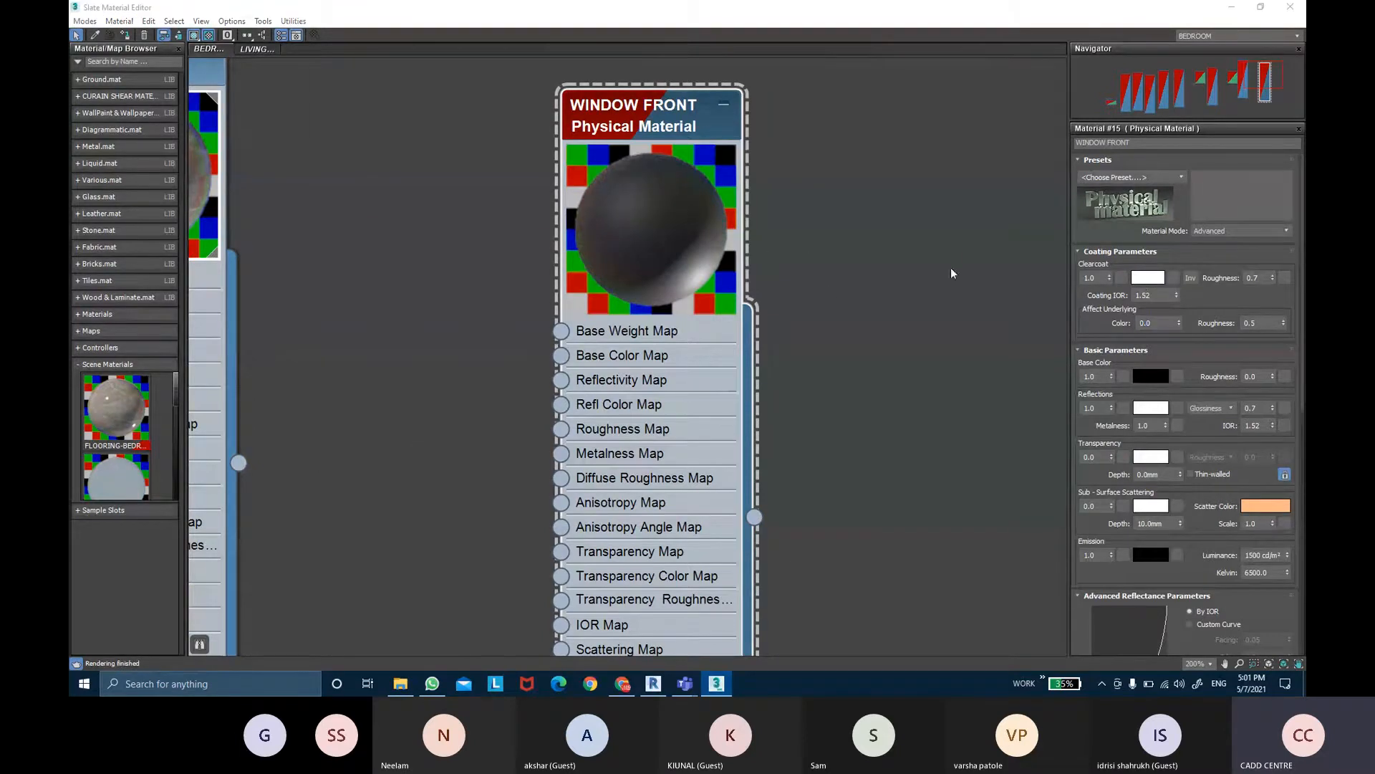
left_click(546, 198)
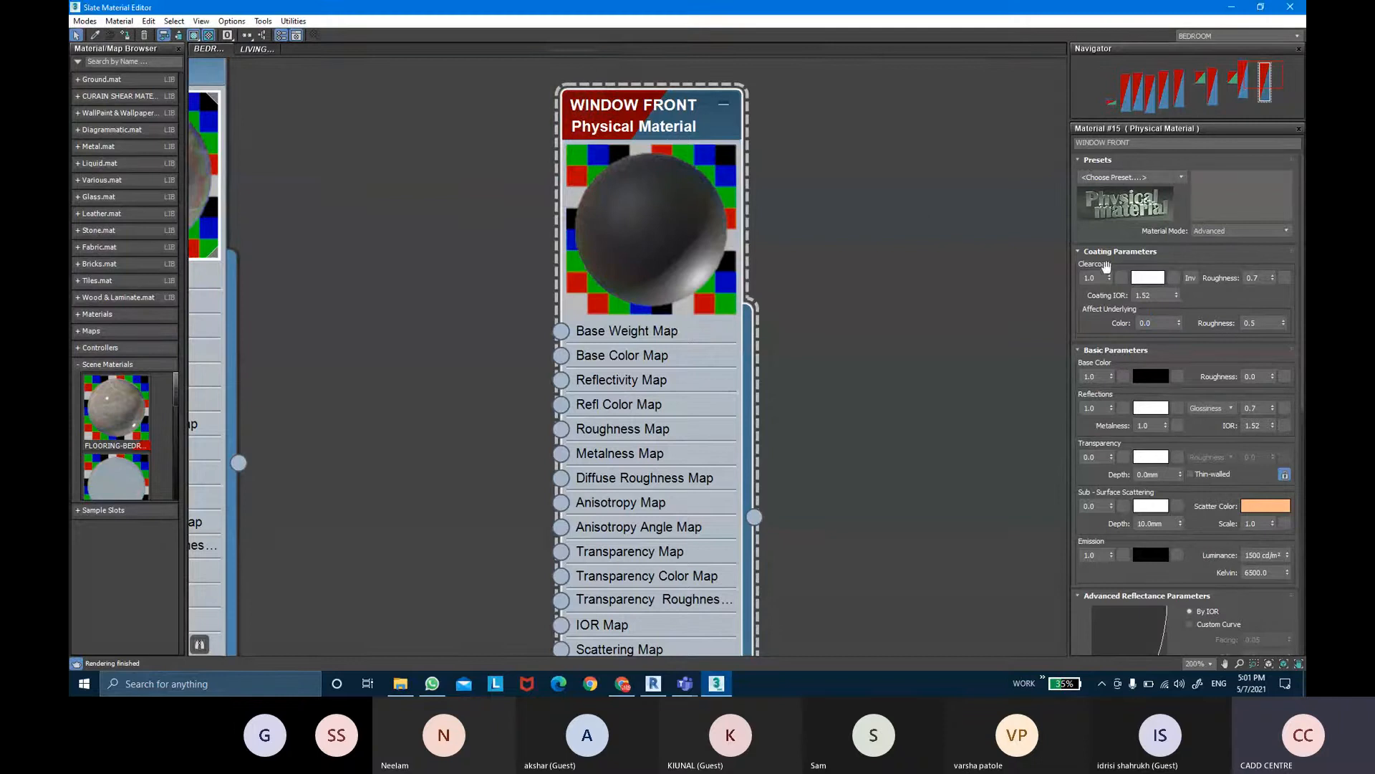
Set the WINDOW FRONT clearcoat weight to 0.0
left_click_drag(1100, 275, 1060, 278)
type("0")
key("Return")
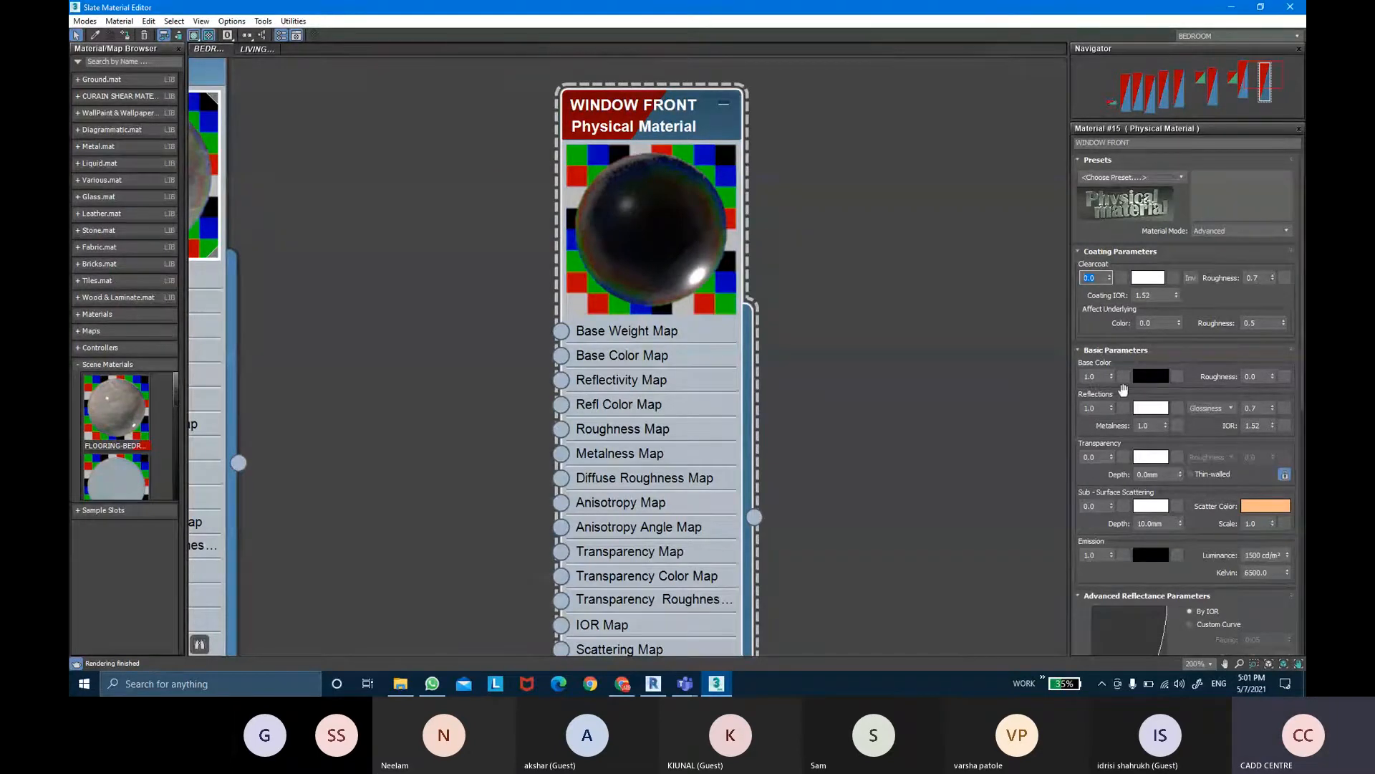
left_click(1091, 408)
left_click(1149, 424)
Collapse the WINDOW FRONT material node and place a copy of it directly below
left_click(724, 104)
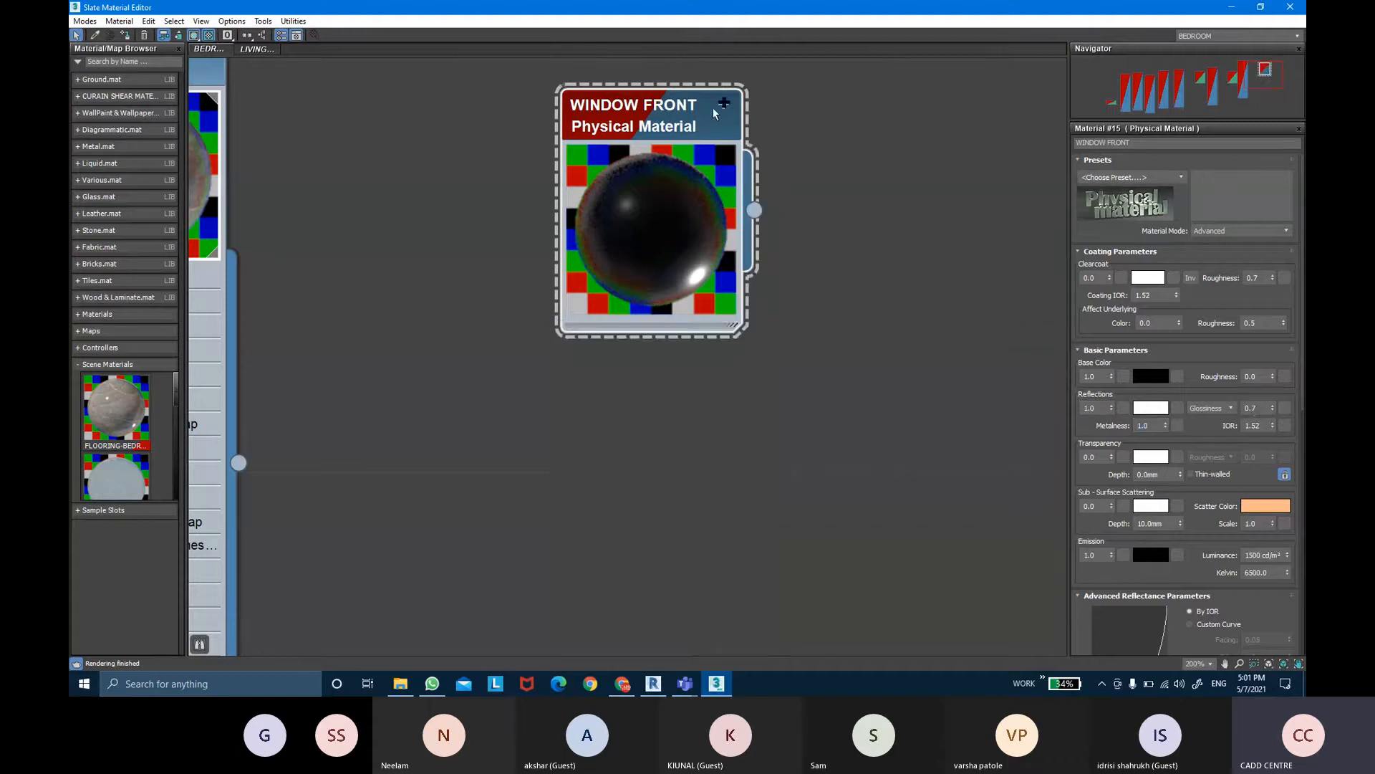
left_click_drag(673, 128, 622, 128)
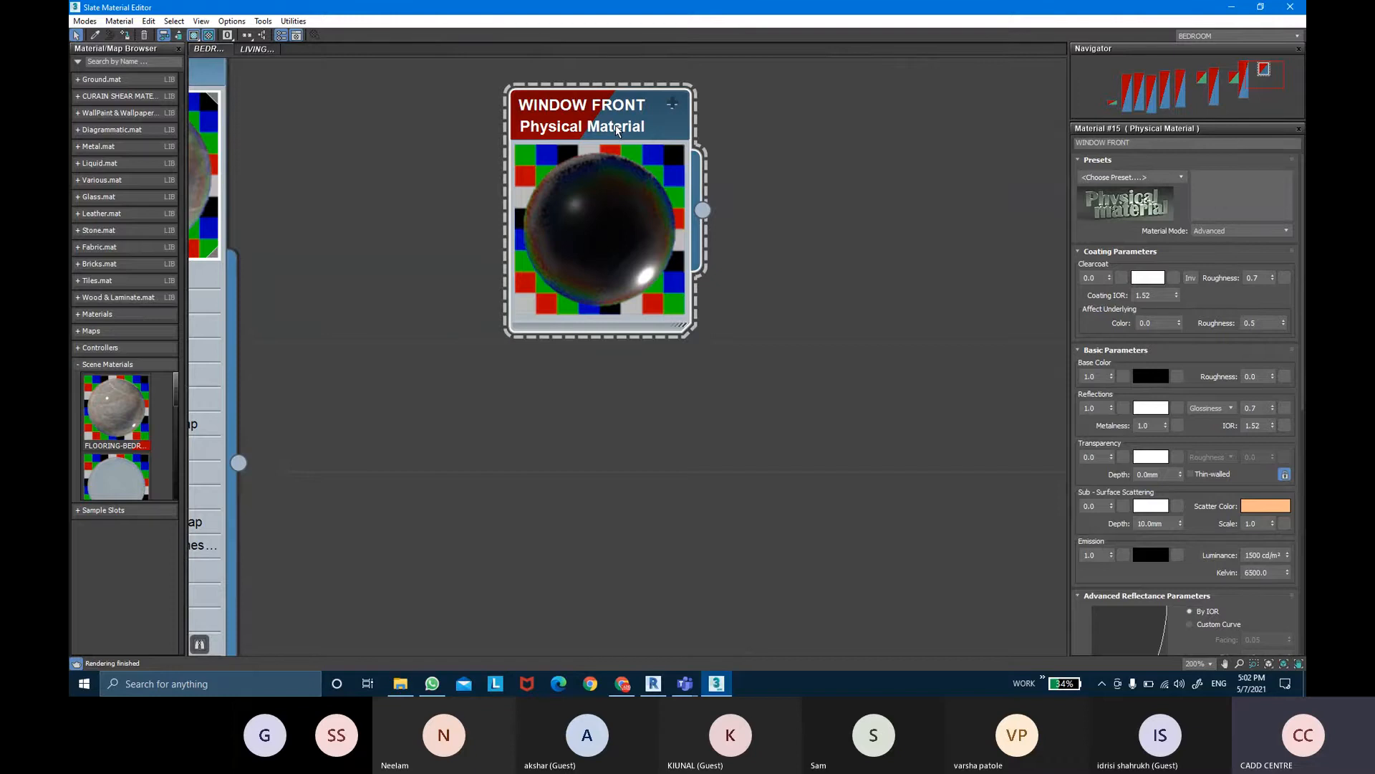
left_click_drag(703, 209, 628, 107)
left_click_drag(592, 219, 590, 405)
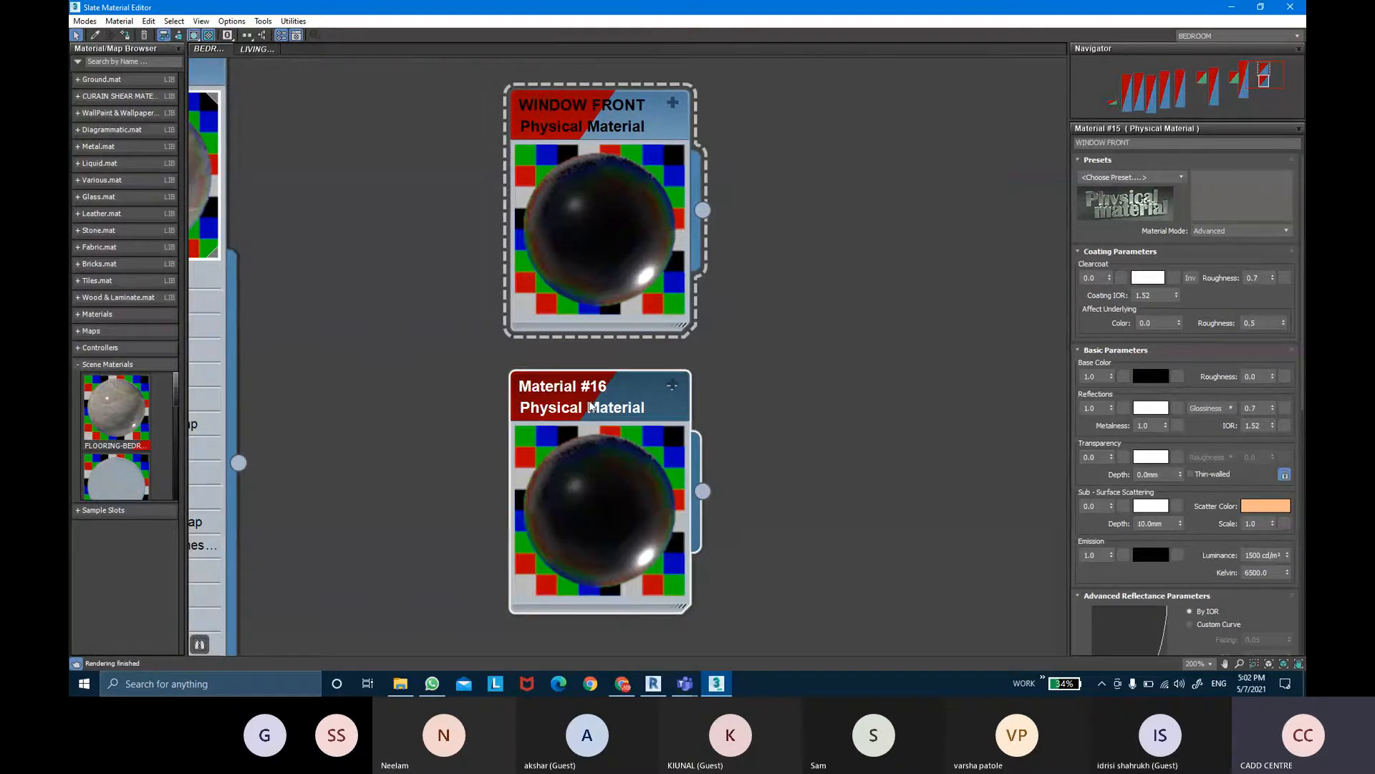
Rename the copied material below WINDOW FRONT as WINDOW BACK
double_click(589, 405)
left_click_drag(1119, 143, 1096, 143)
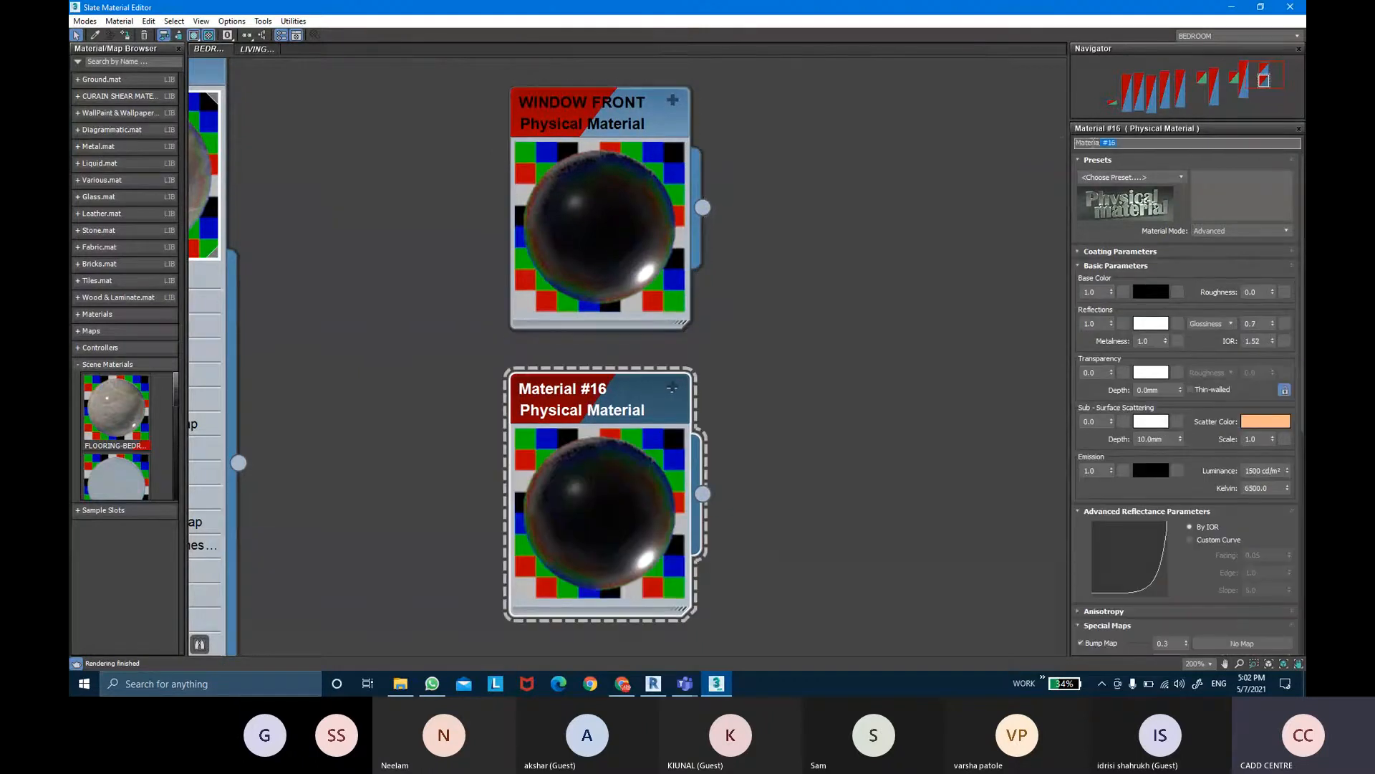
key("BackSpace")
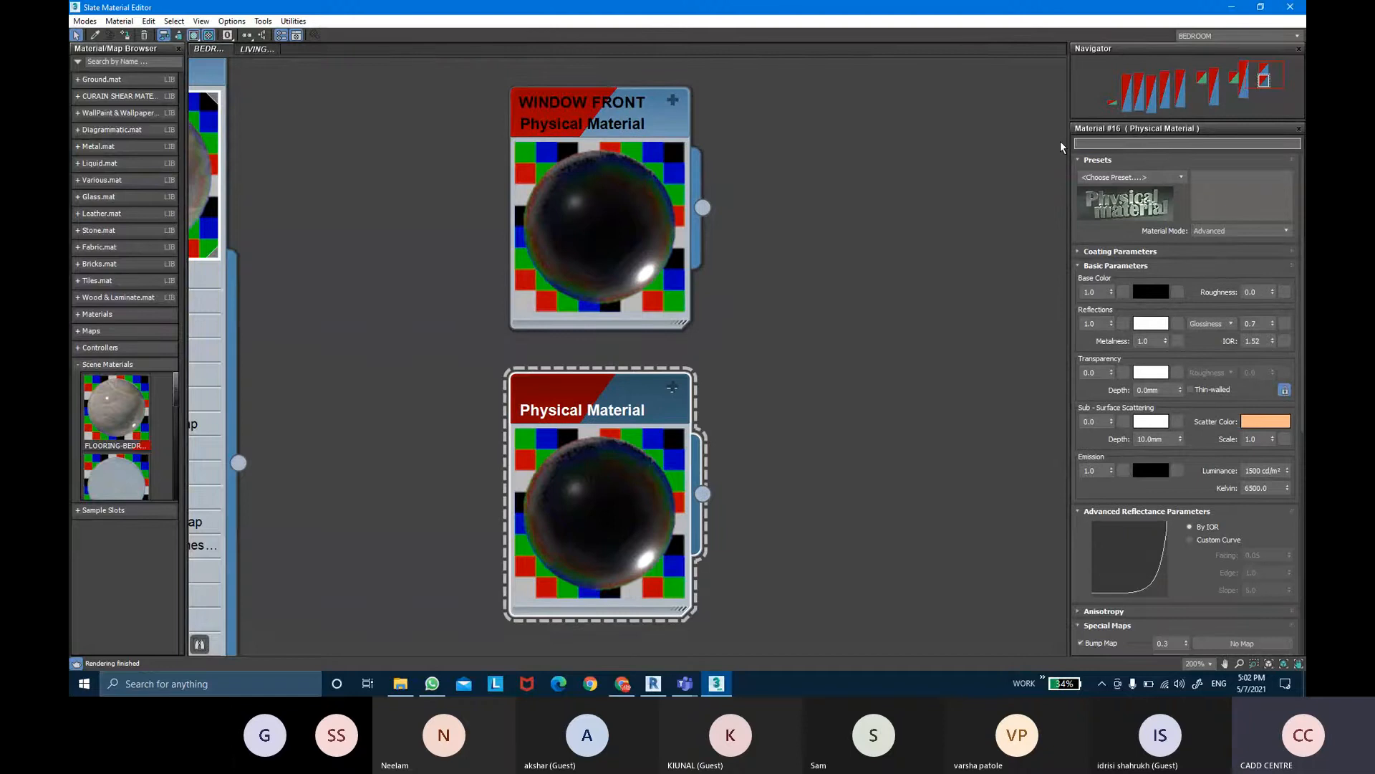
type("WINDOW")
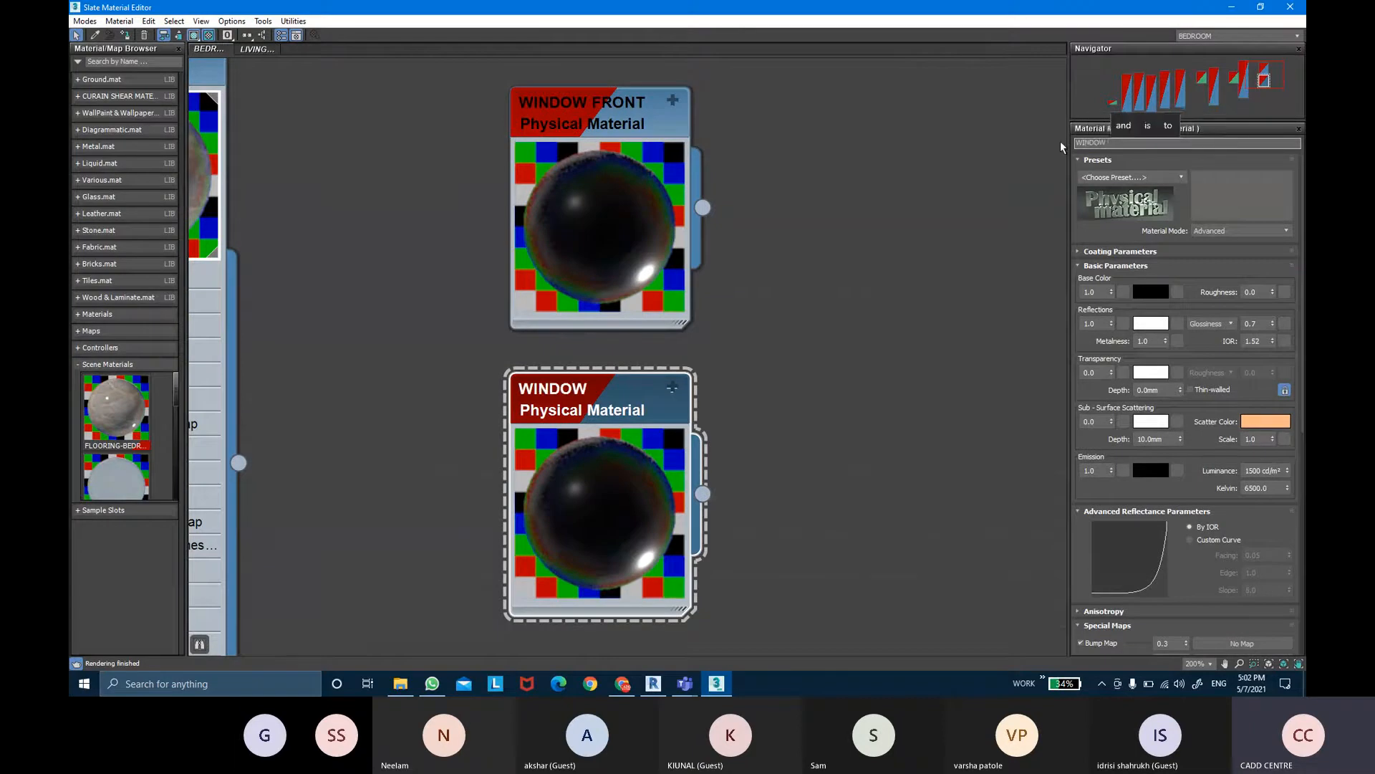
type(" BACK")
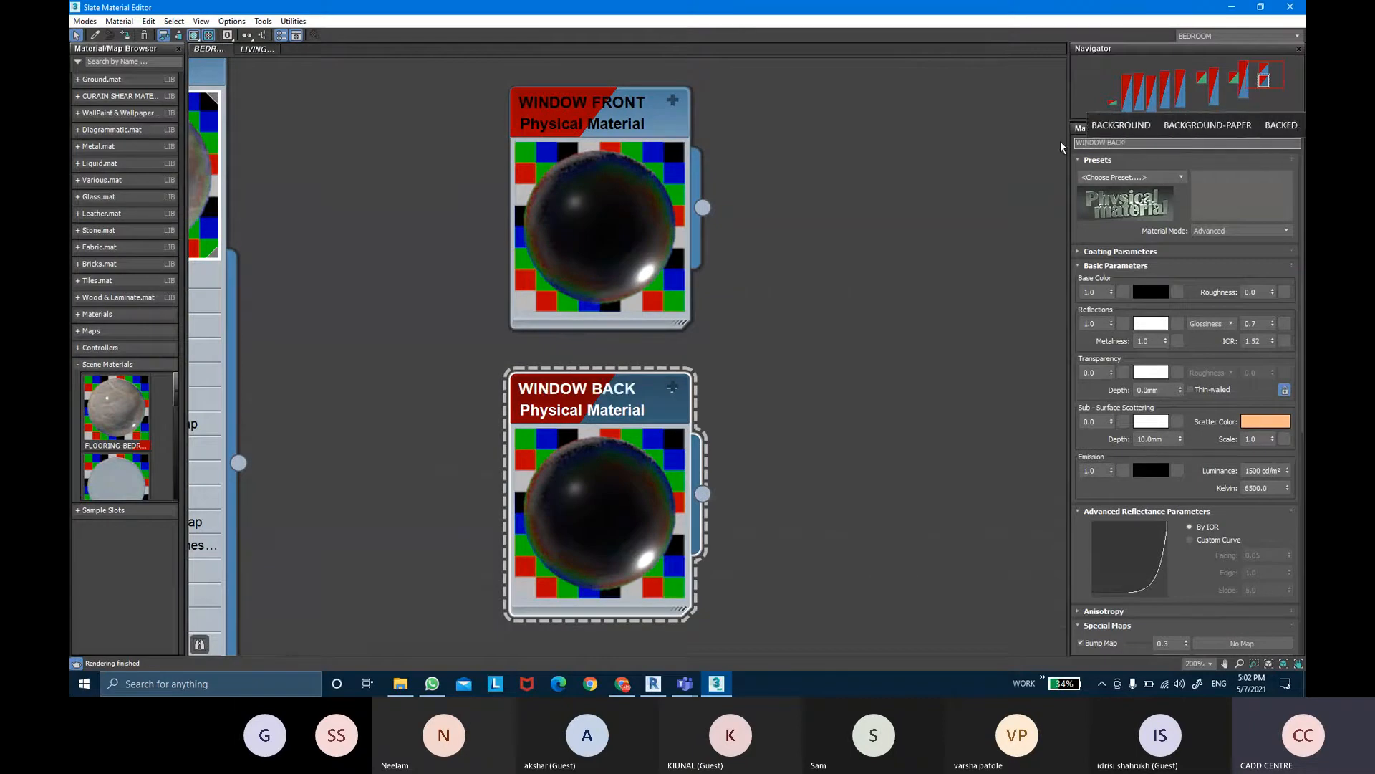
key("Return")
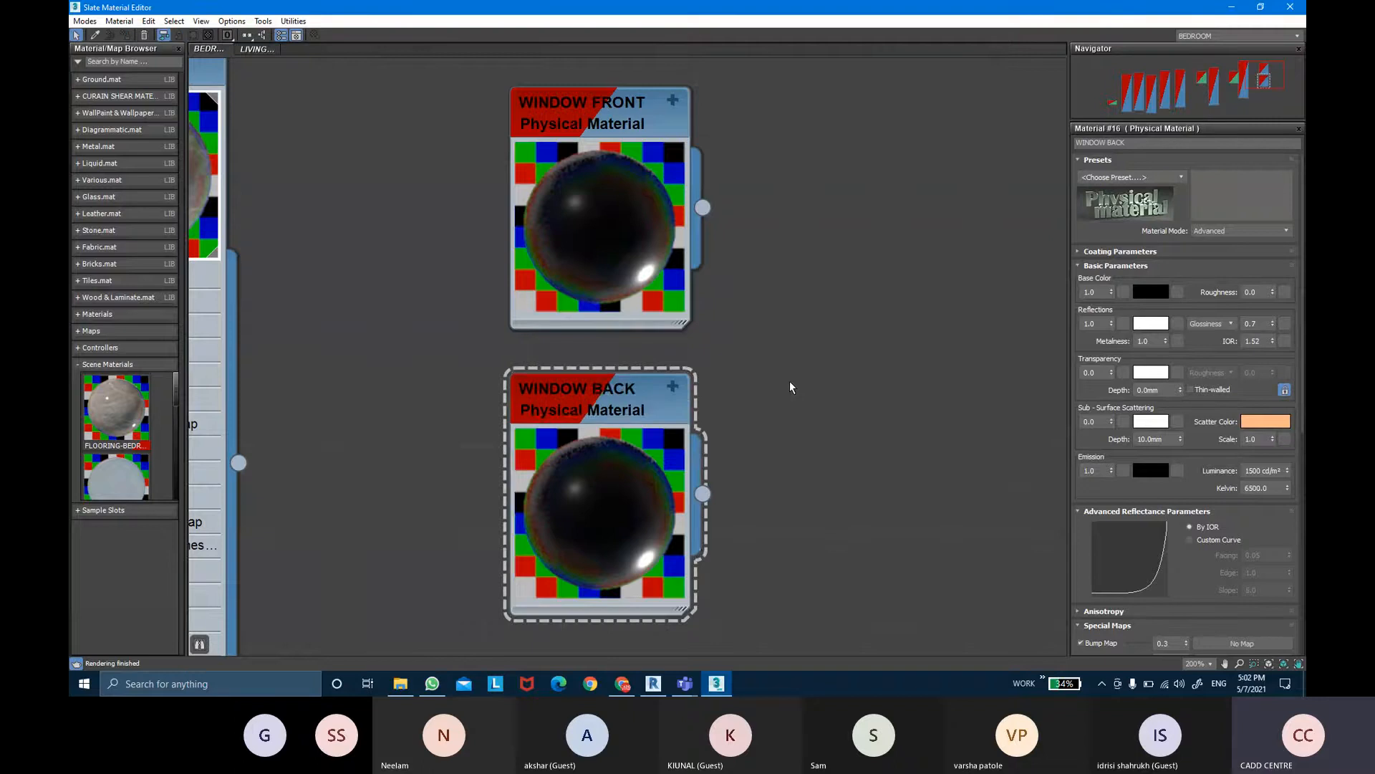
Create a new Physical Material below WINDOW BACK, collapse its node and space it slightly lower
scroll(789, 380, "down", 2)
middle_click_drag(796, 362, 777, 267)
right_click(612, 437)
mouse_move(655, 444)
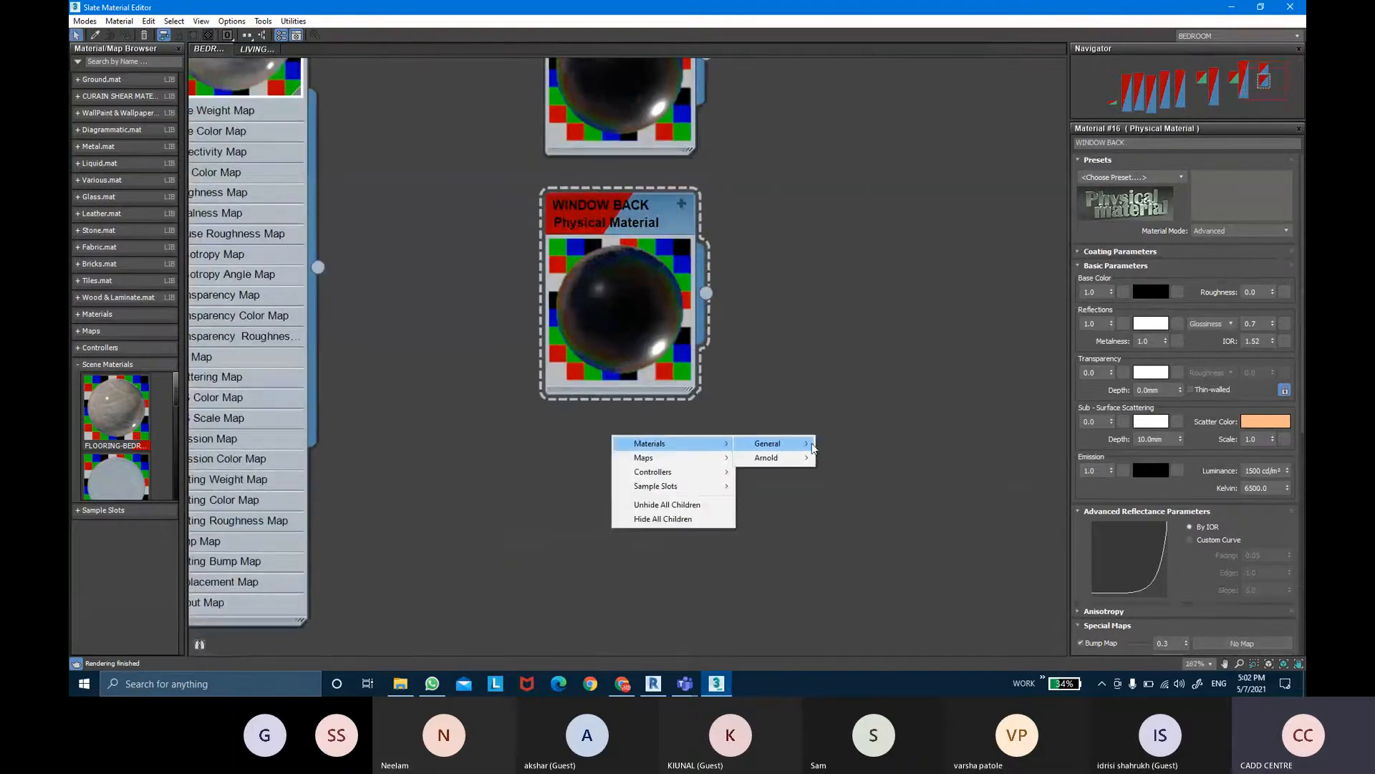
left_click(831, 443)
double_click(563, 446)
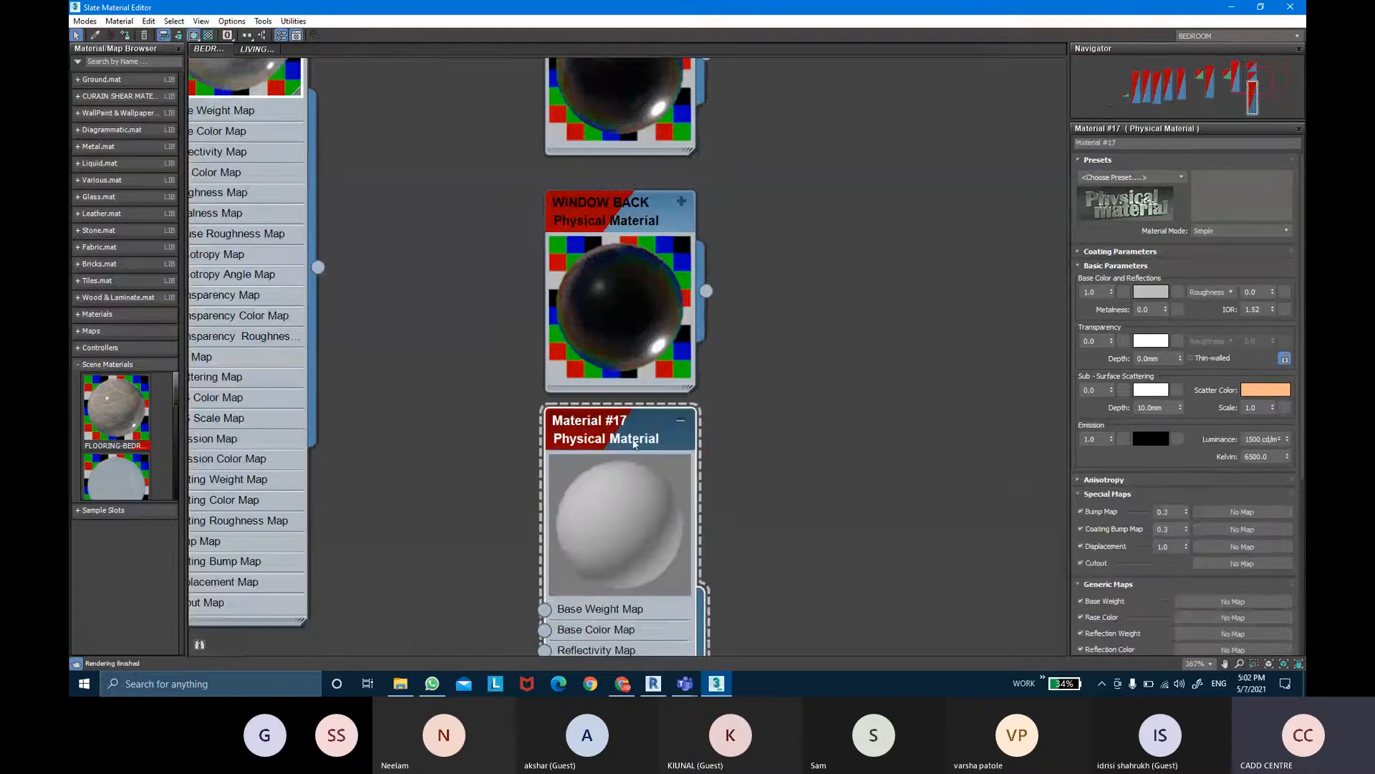
left_click_drag(606, 448, 606, 492)
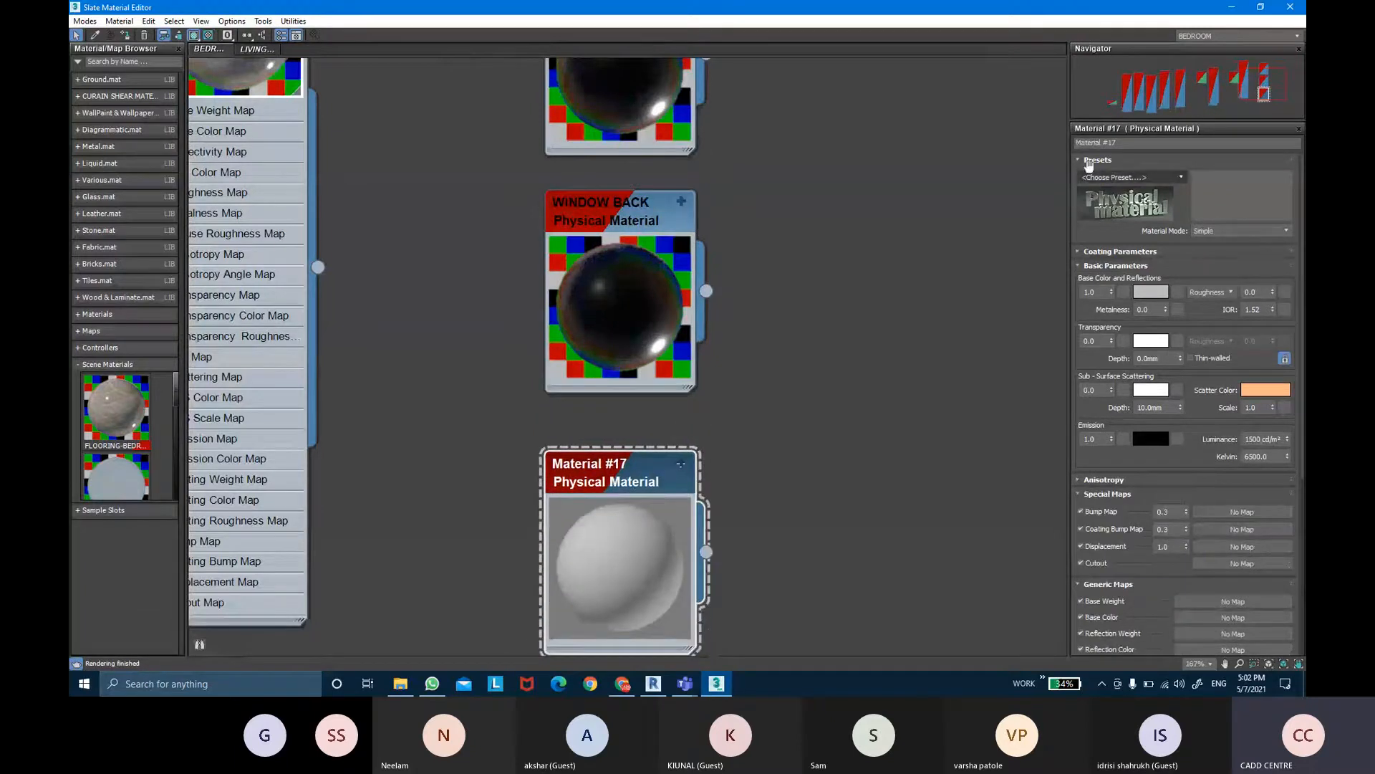
Rename the new Physical Material as WINDOW GLASS
double_click(1121, 142)
type("WI")
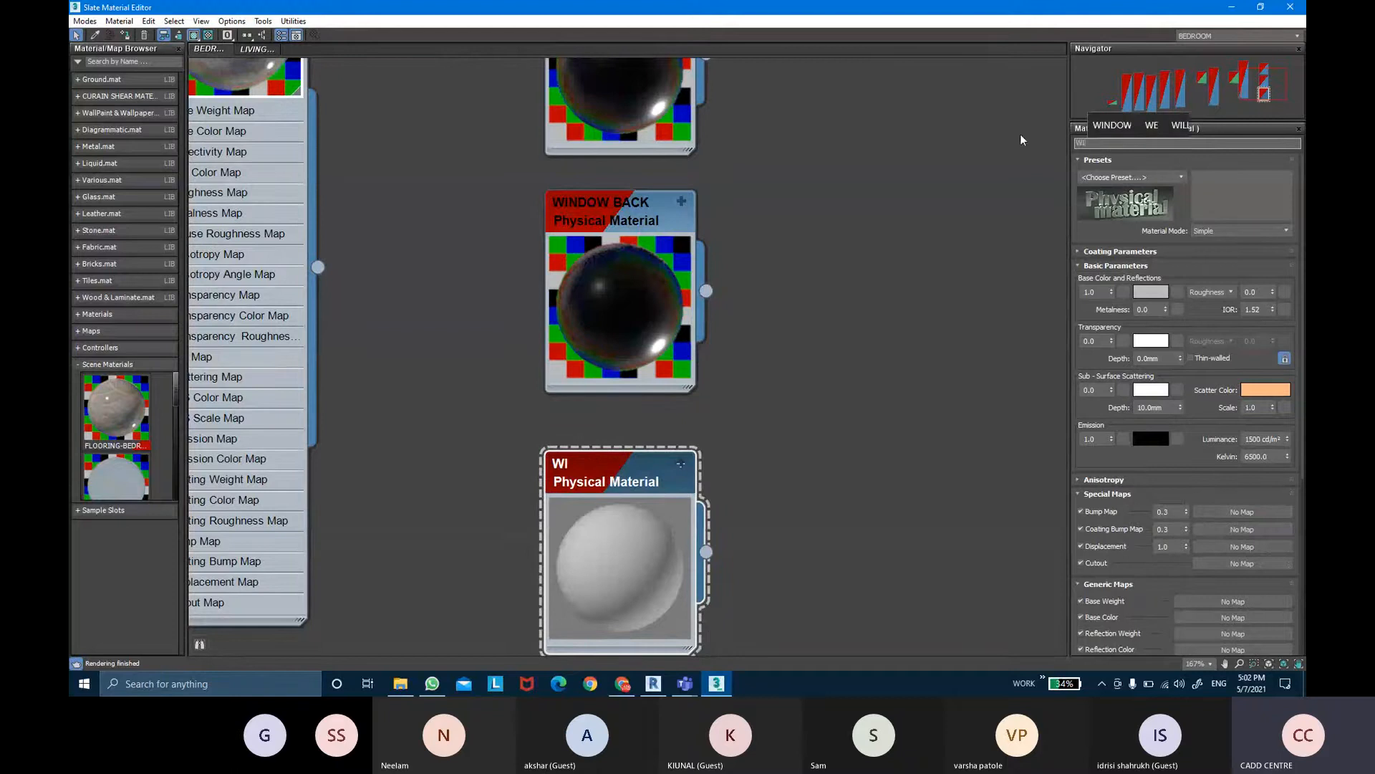
type("NDOW GLASS")
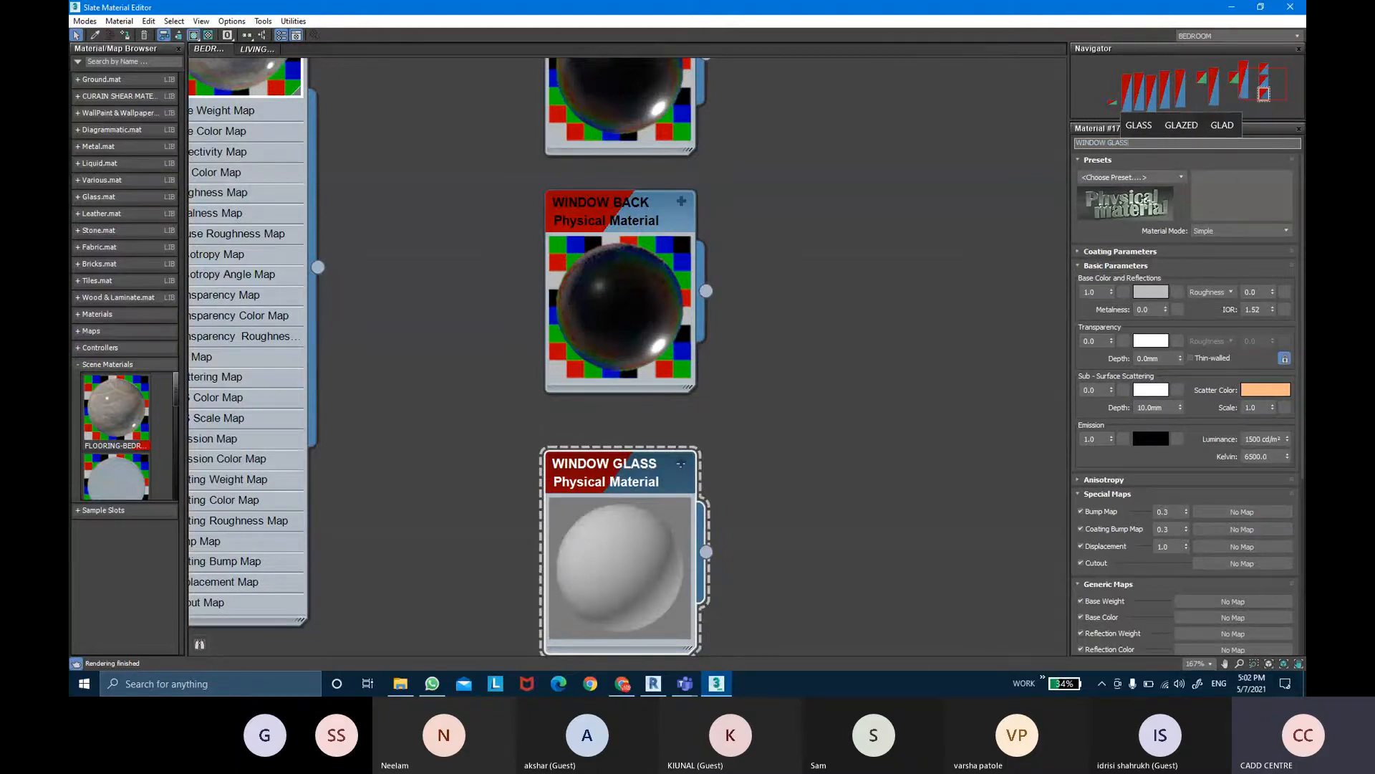
key("Return")
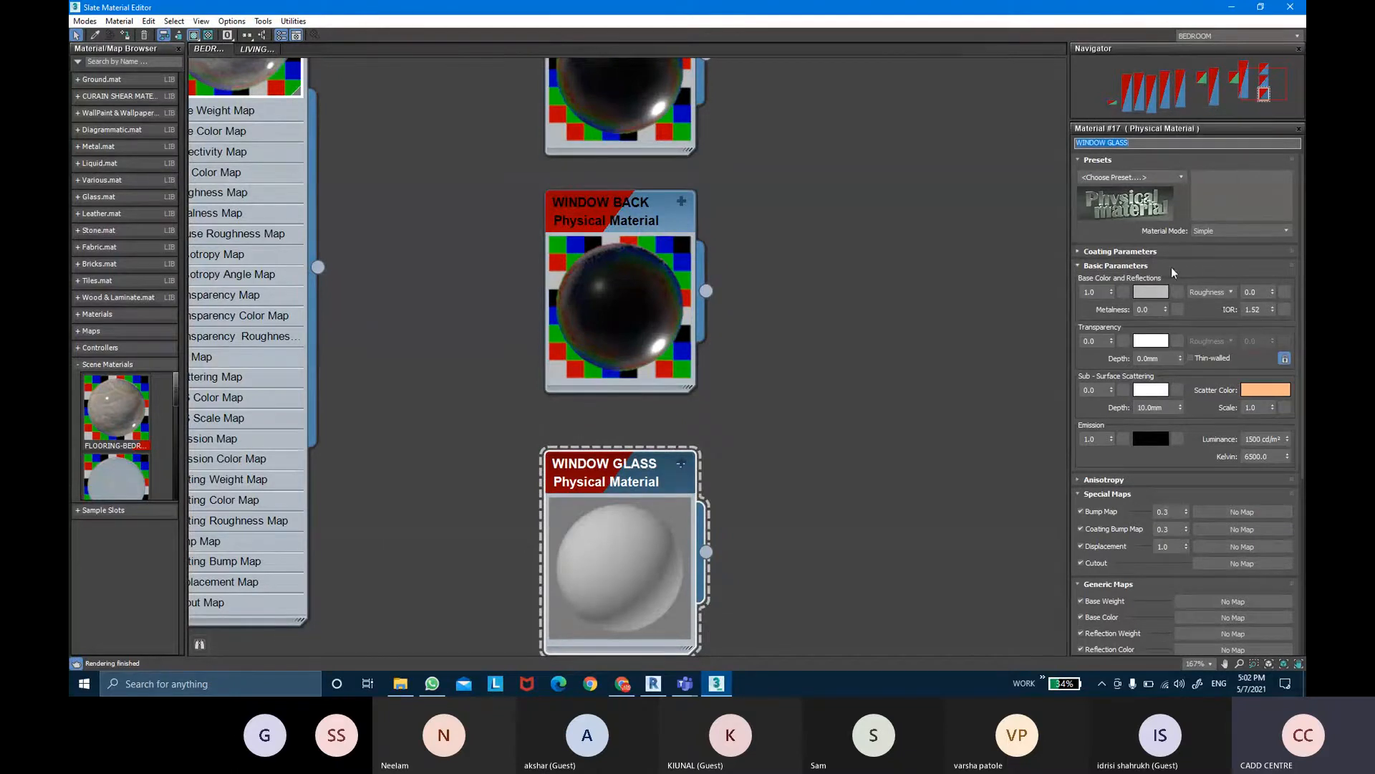
Switch WINDOW GLASS to Advanced material mode and apply the Glass (Solid Geometry) preset
left_click(1210, 232)
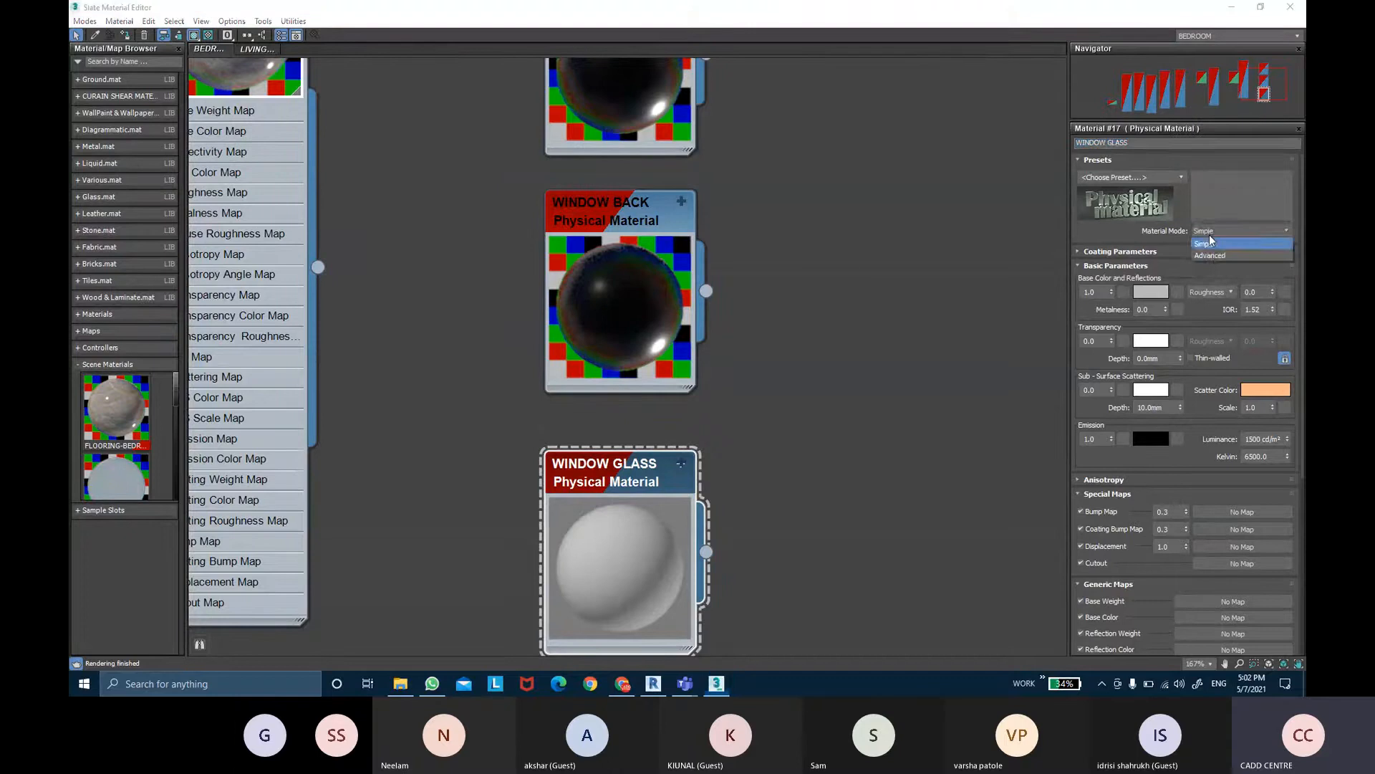
left_click(1218, 255)
left_click(1172, 179)
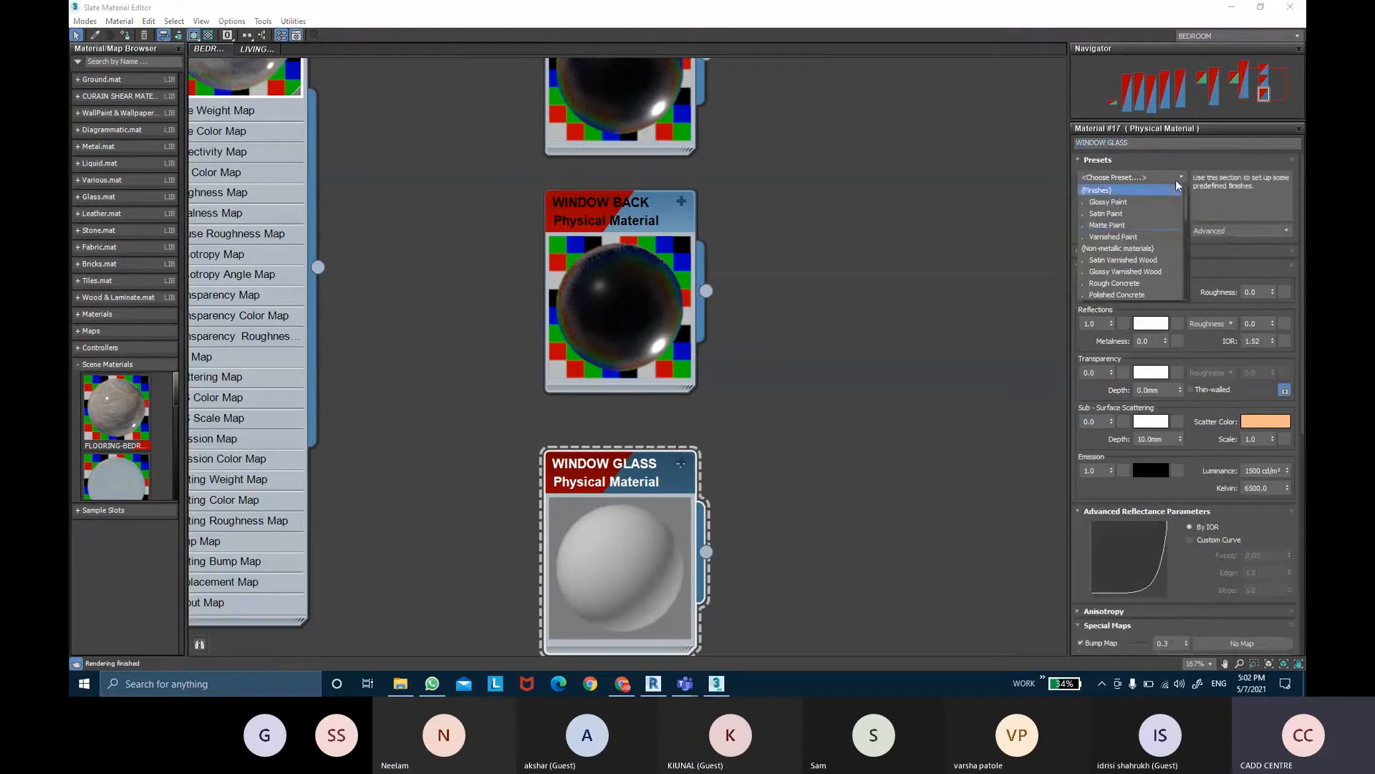
left_click_drag(1188, 205, 1185, 233)
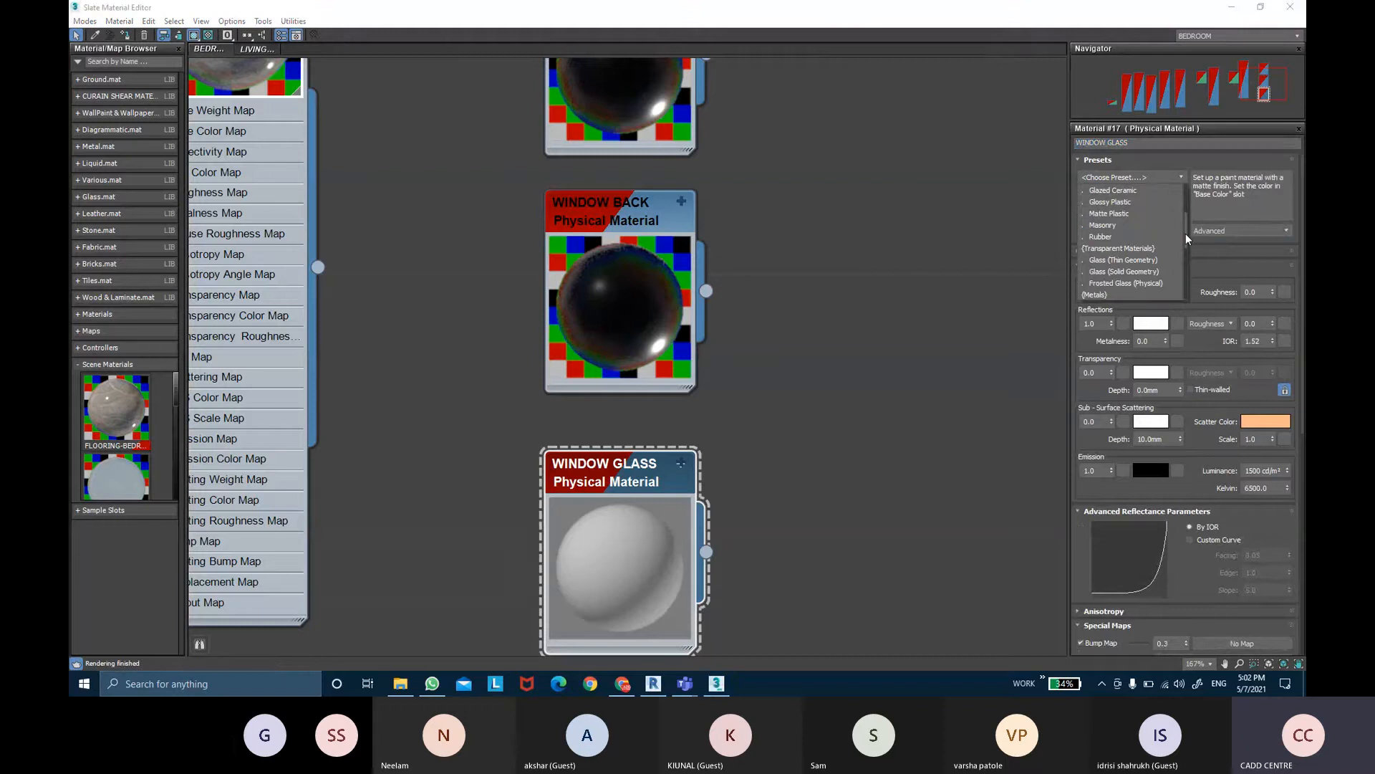
left_click(1124, 272)
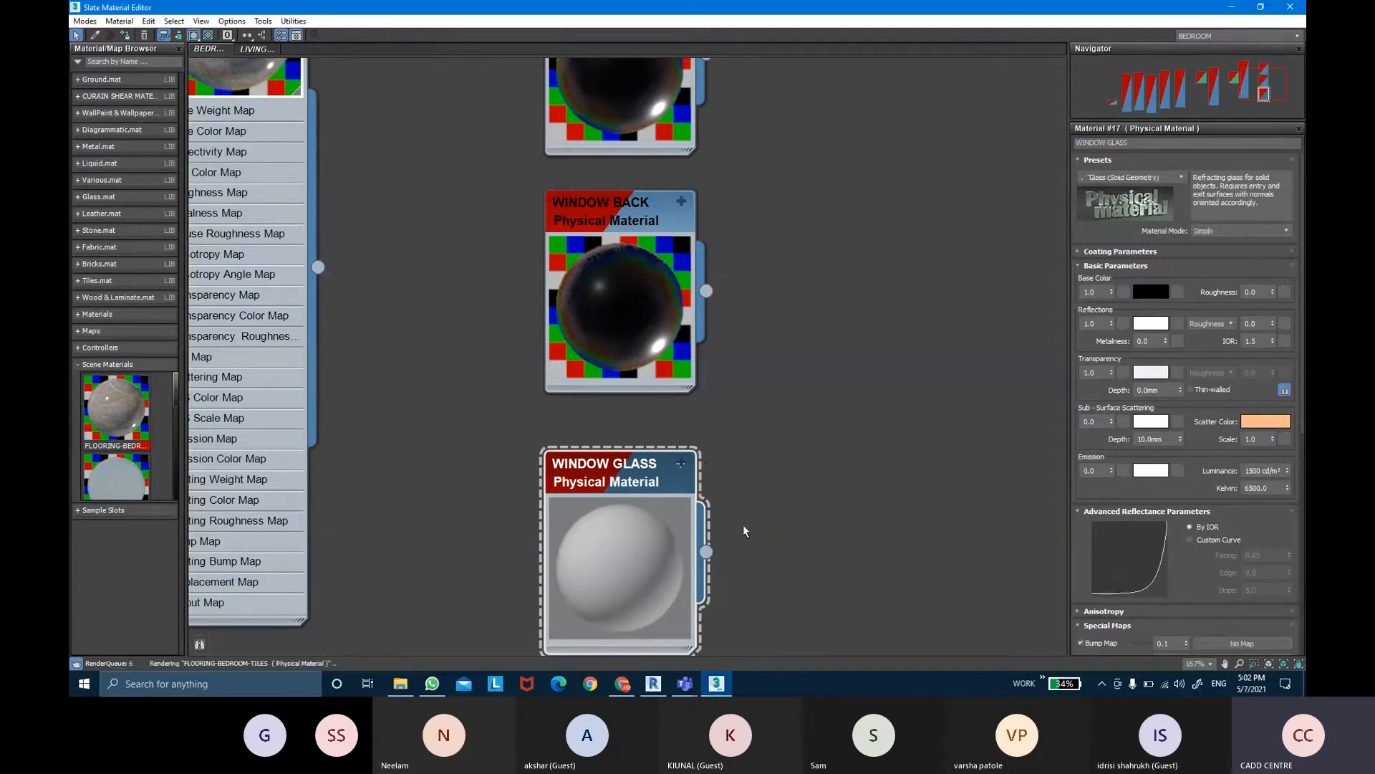
Apply the Glass (Thin Geometry) preset to WINDOW GLASS and check the window material ID table on the 3ds Max help page in Chrome
left_click(1176, 178)
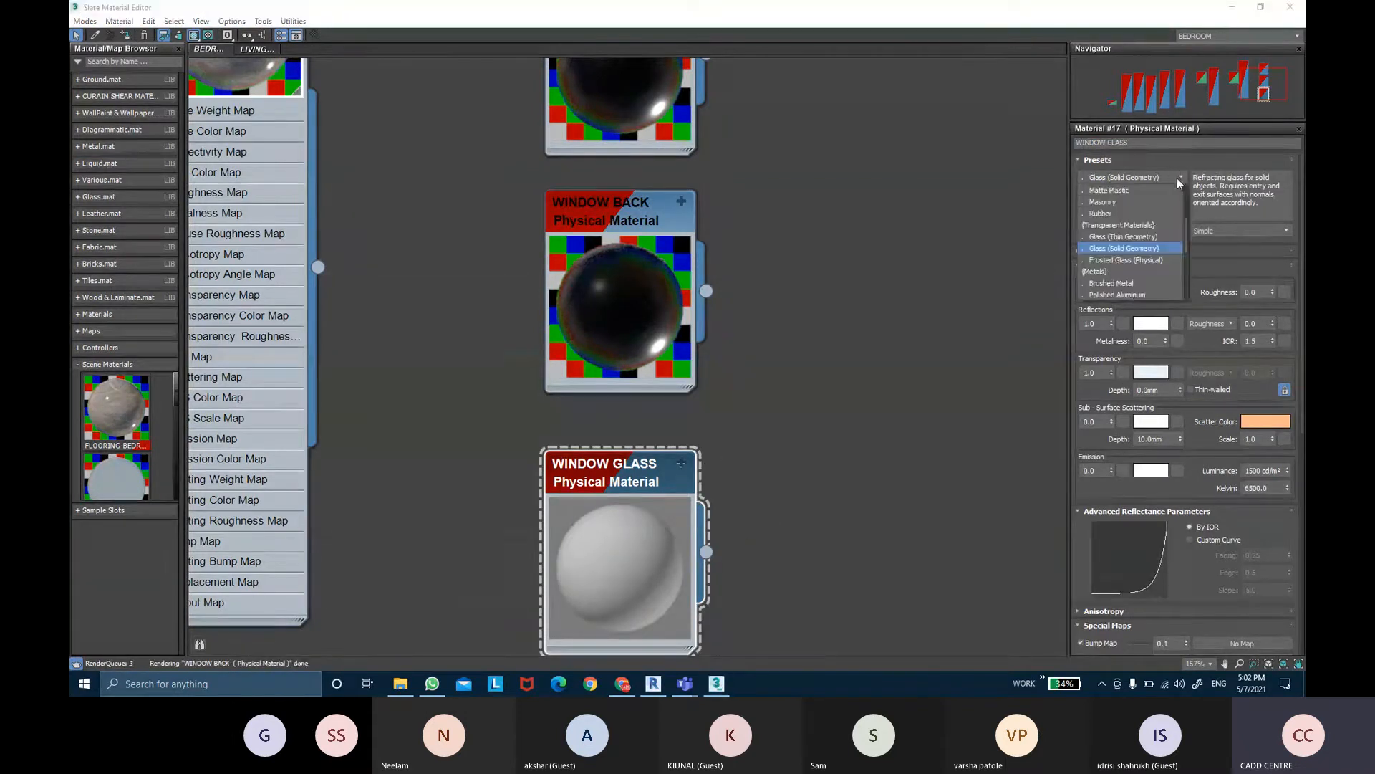
left_click(1144, 242)
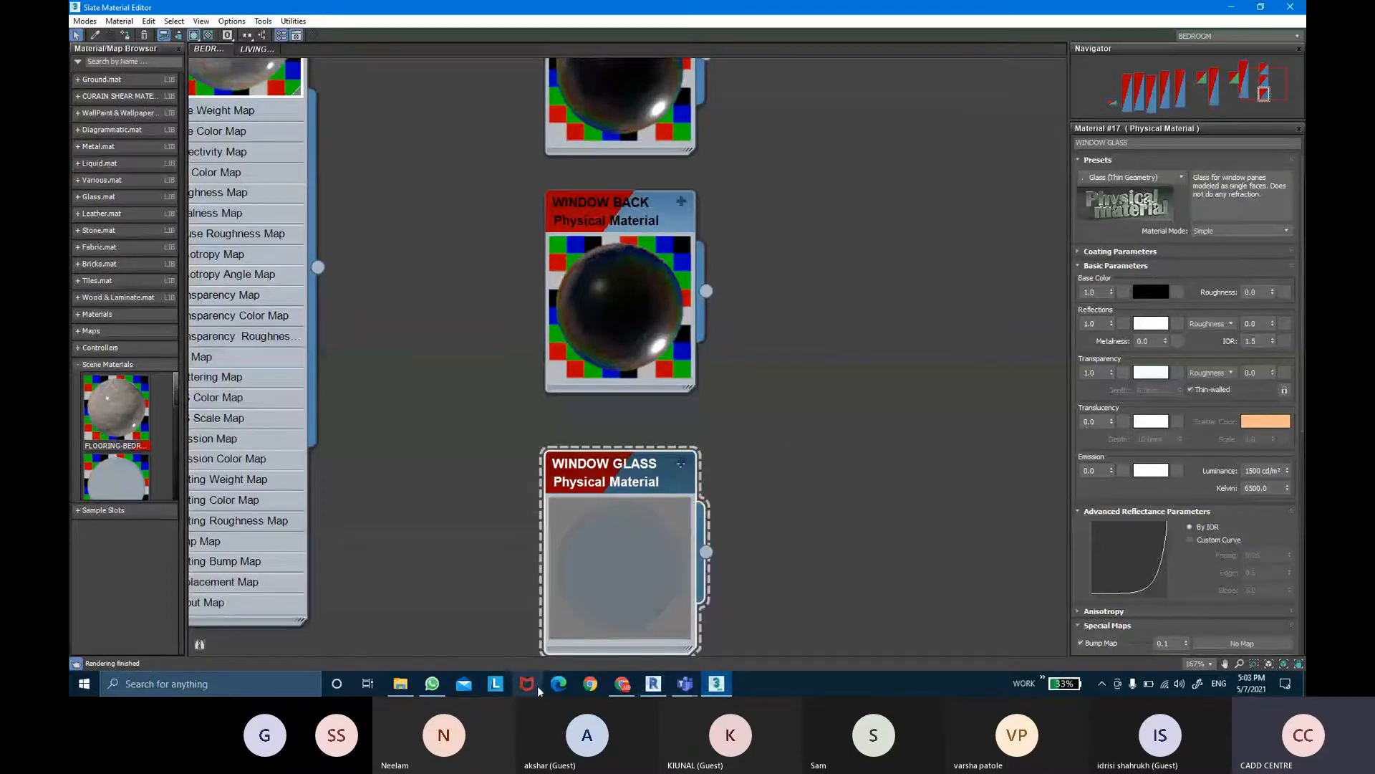
left_click(621, 683)
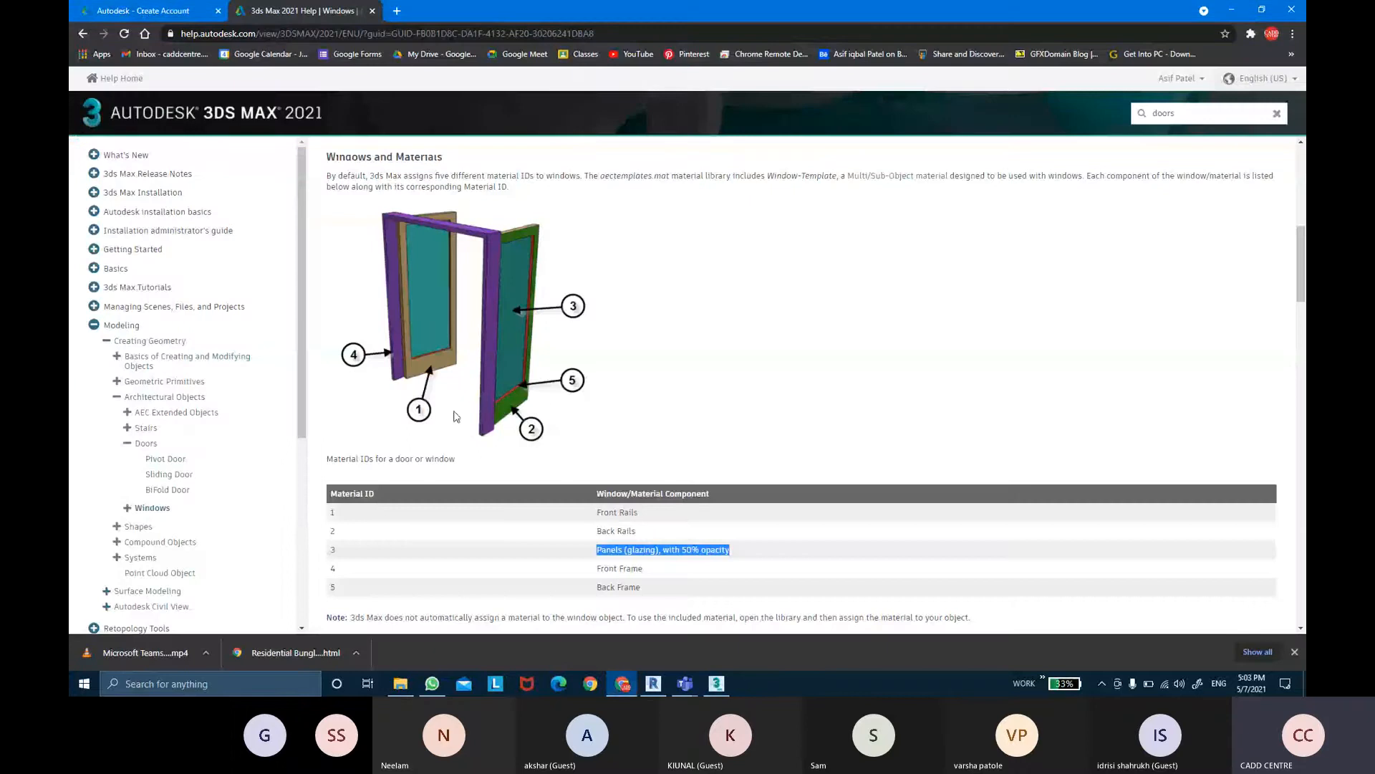
left_click(716, 683)
Copy the black metallic window material to below WINDOW GLASS and rename the copy as WINDOW FRAME
scroll(669, 303, "down", 2)
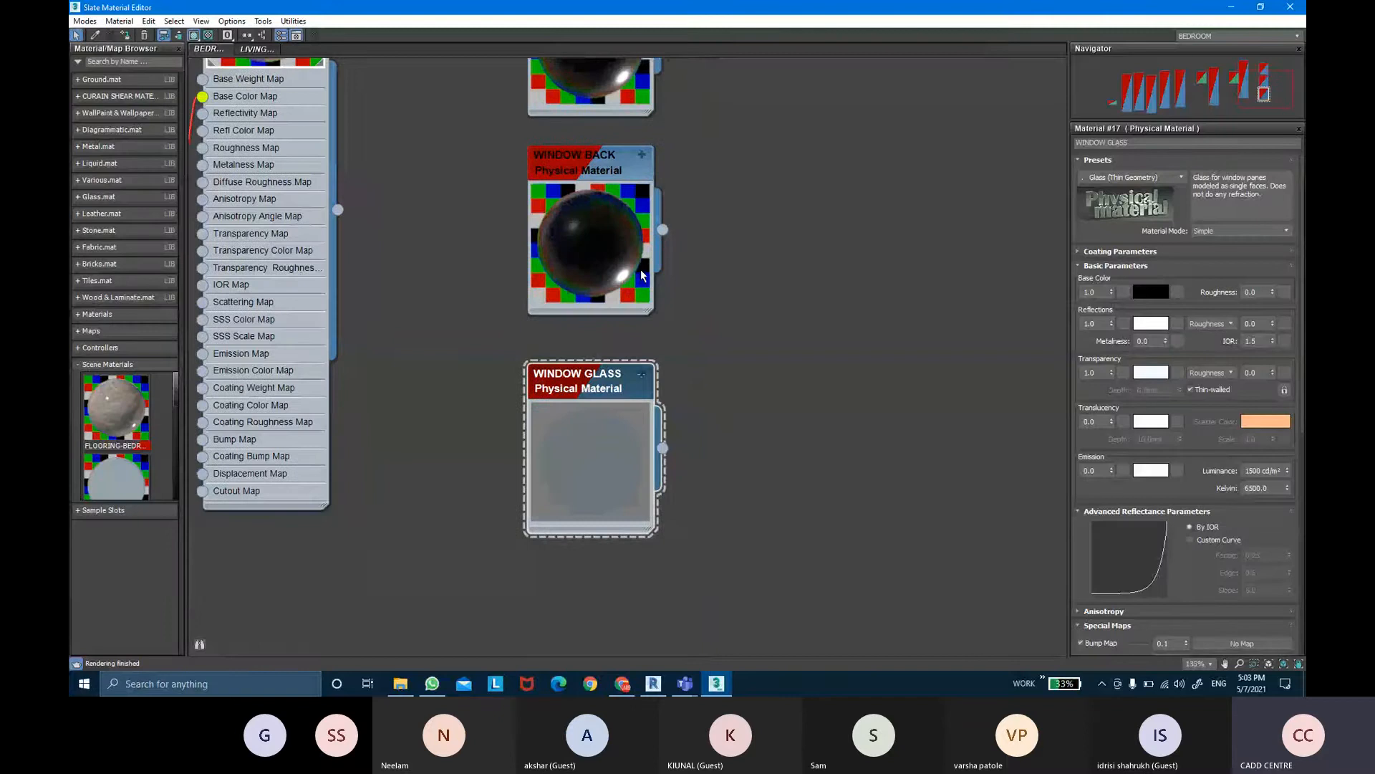
scroll(640, 271, "down", 1)
mouse_move(600, 371)
left_mouse_down("shift")
mouse_move(760, 440)
mouse_move(695, 506)
mouse_move(608, 533)
left_mouse_up("shift")
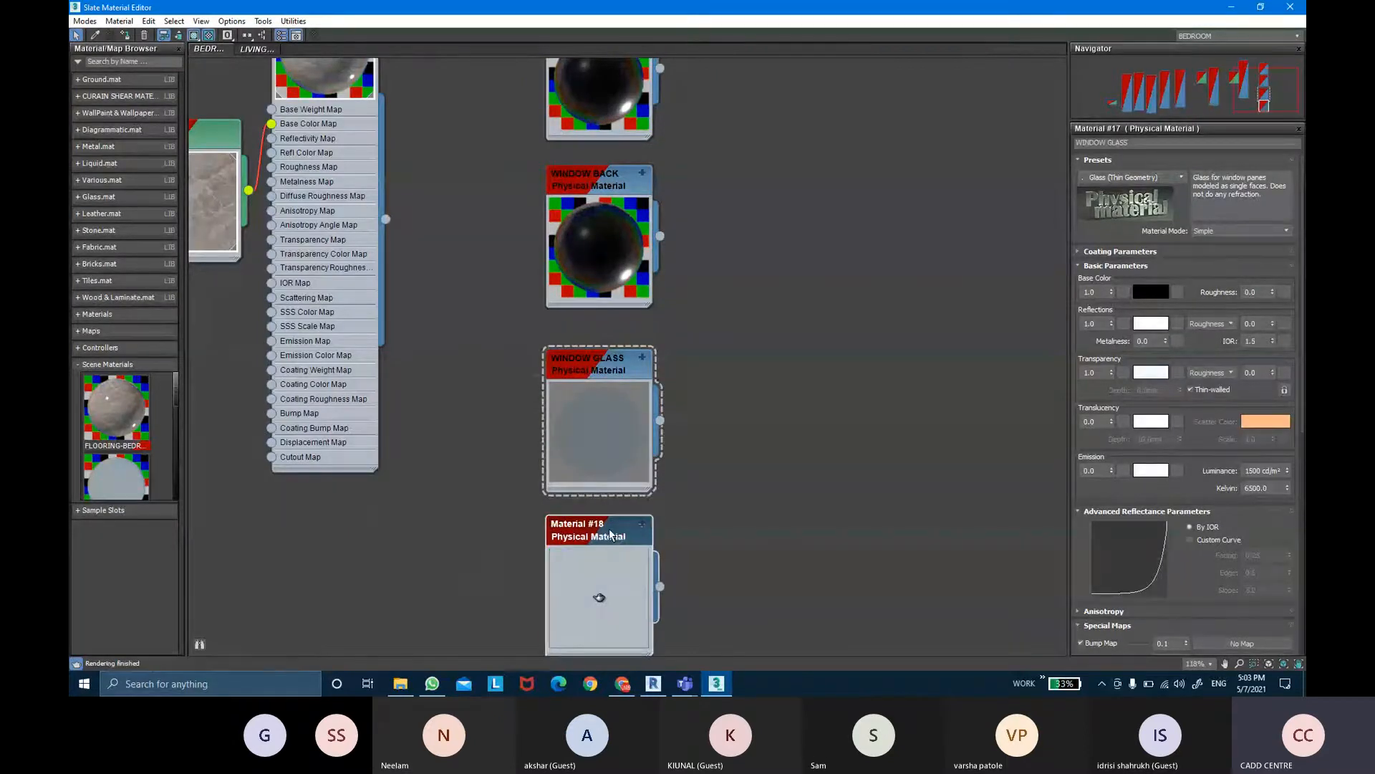
left_click(1117, 143)
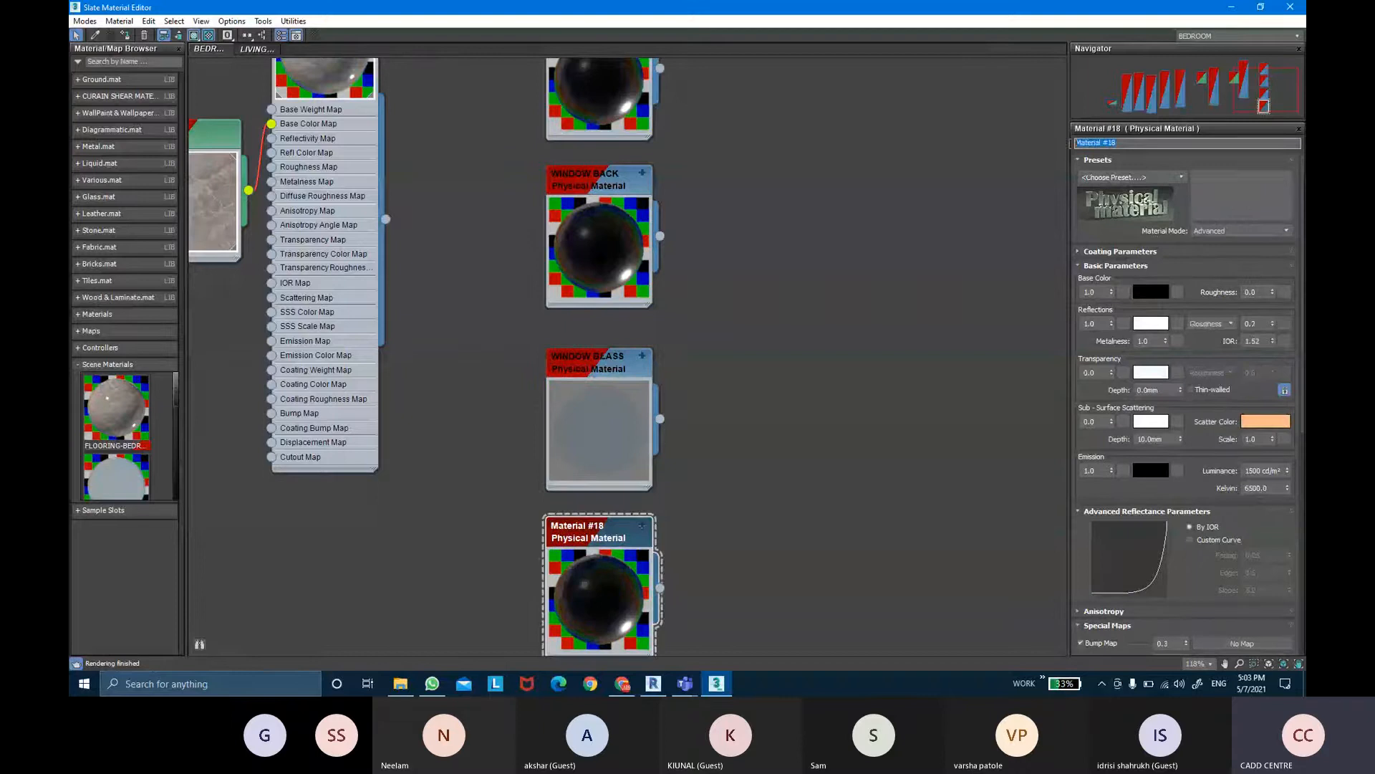
type("WI")
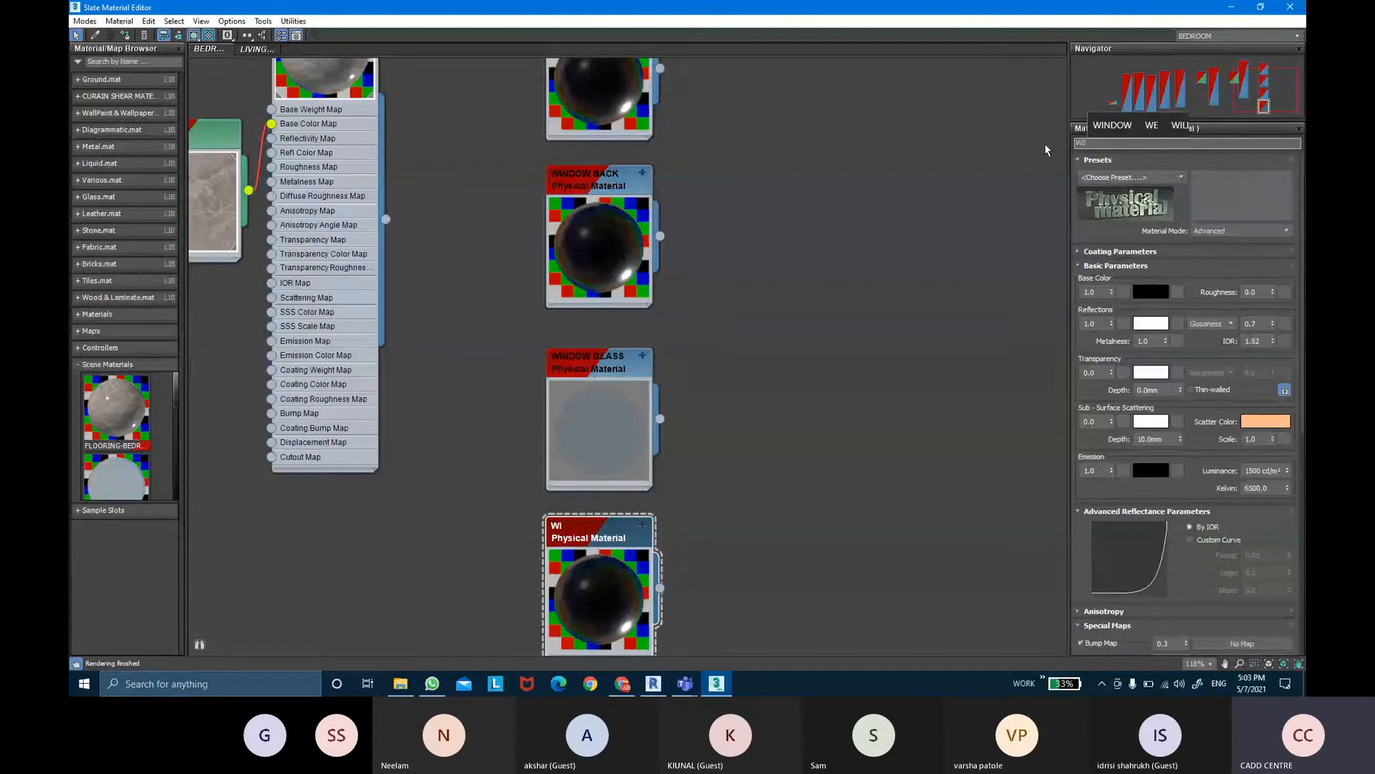
type("NDOW FRAME")
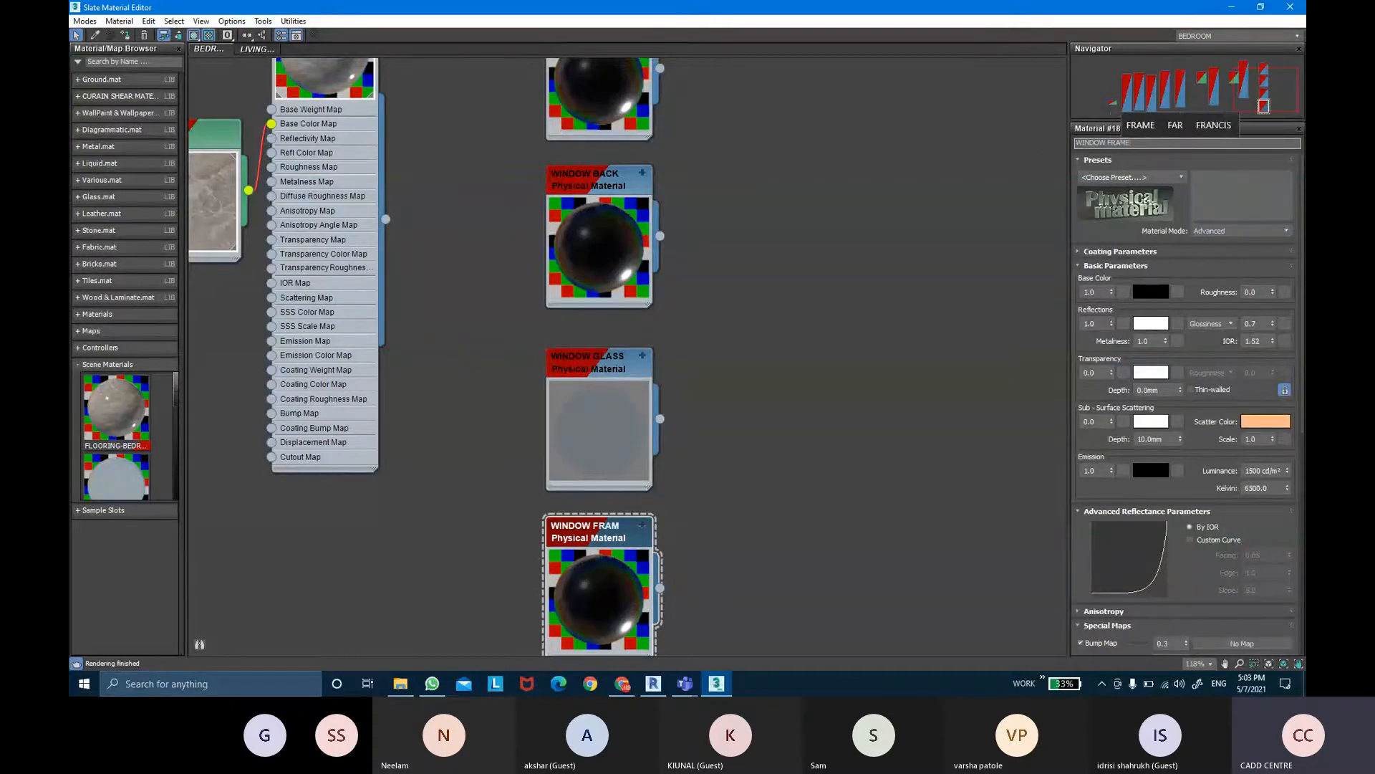
key("Return")
Place a copy of the WINDOW FRAME material directly below it and open the copy's parameters
scroll(811, 317, "down", 2)
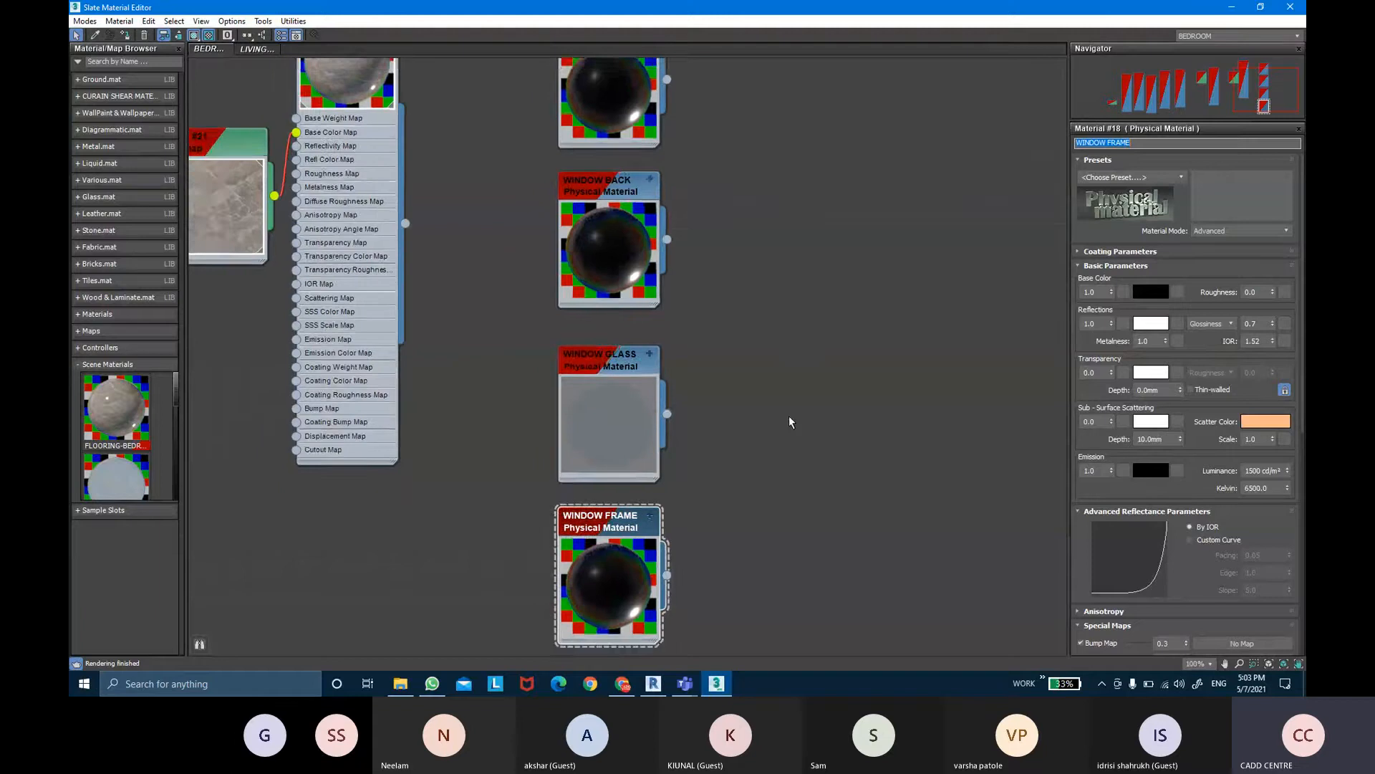
middle_click_drag(789, 417, 798, 260)
mouse_move(655, 346)
left_mouse_down("shift")
mouse_move(711, 363)
mouse_move(652, 485)
left_mouse_up("shift")
left_click(649, 492)
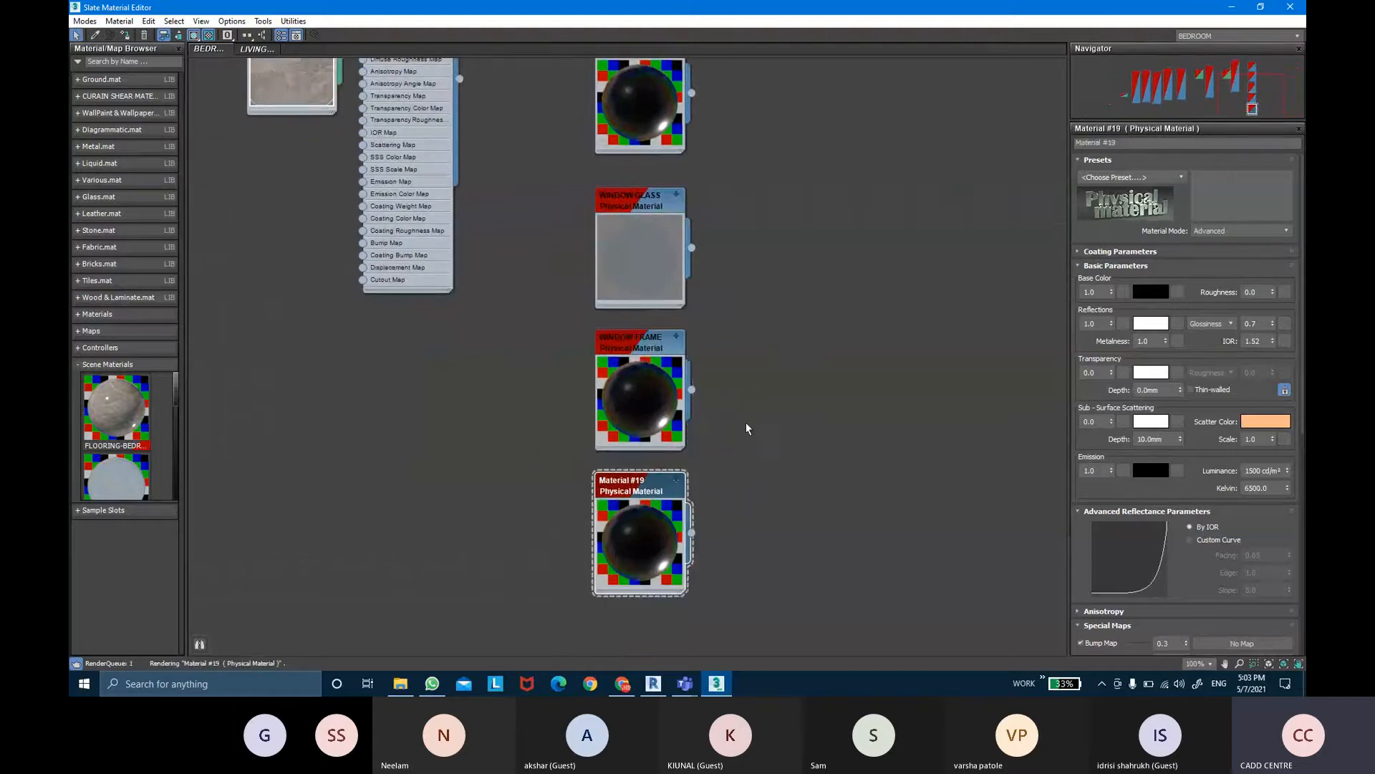
Rename the new copy of the black metallic material as INNER FRAME
left_click(1070, 146)
key("BackSpace")
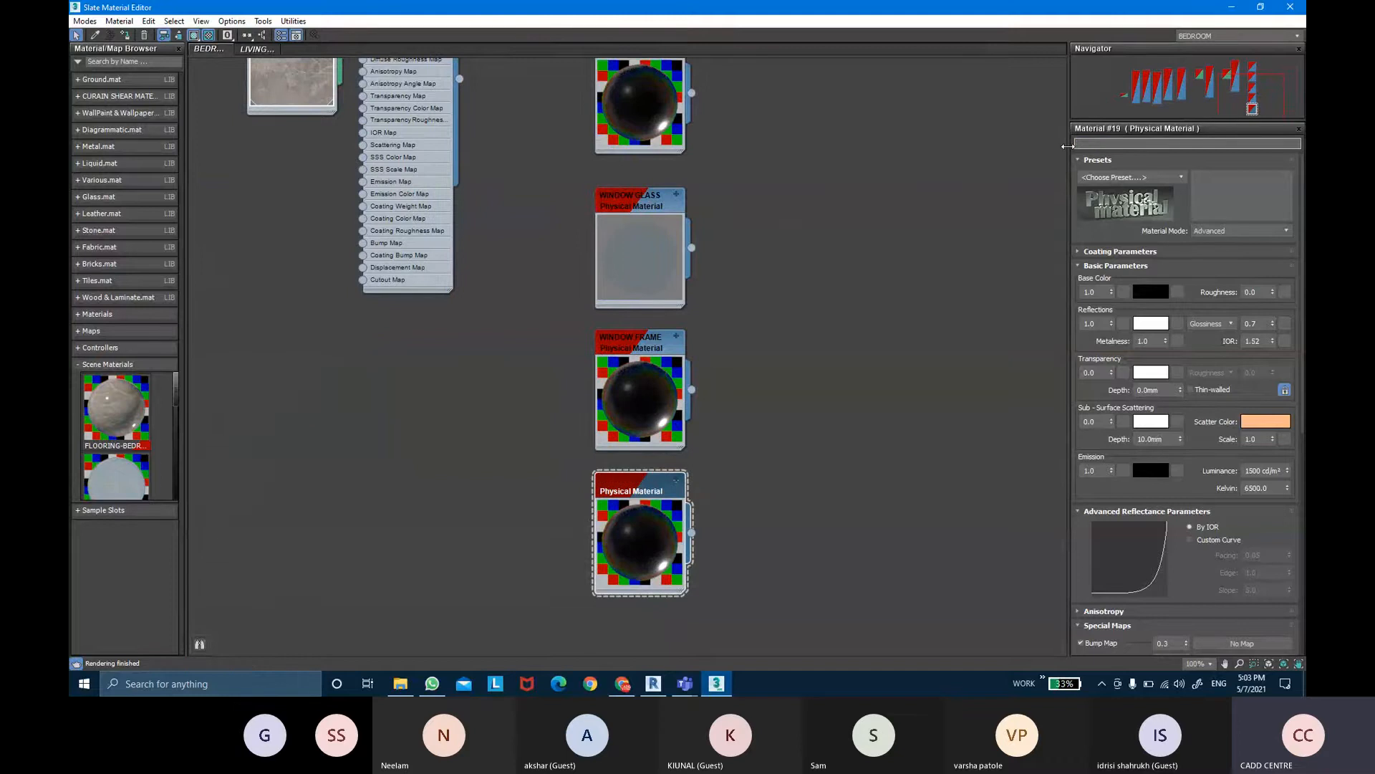
type("INNER FRAME")
key("Return")
Add a Multi/Sub-Object material in the empty area beside the five window materials
scroll(747, 343, "down", 1)
middle_click_drag(773, 109, 763, 213)
scroll(763, 212, "down", 1)
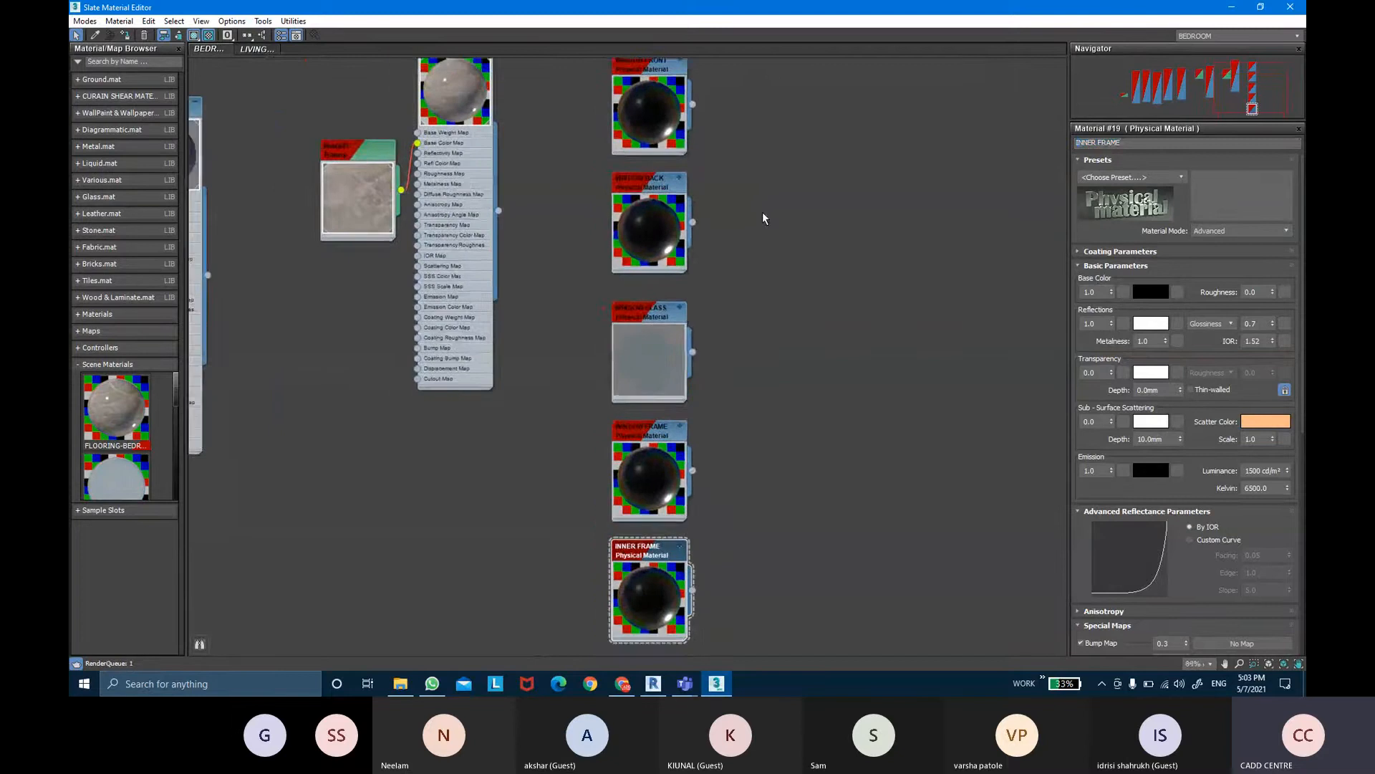
scroll(762, 212, "down", 1)
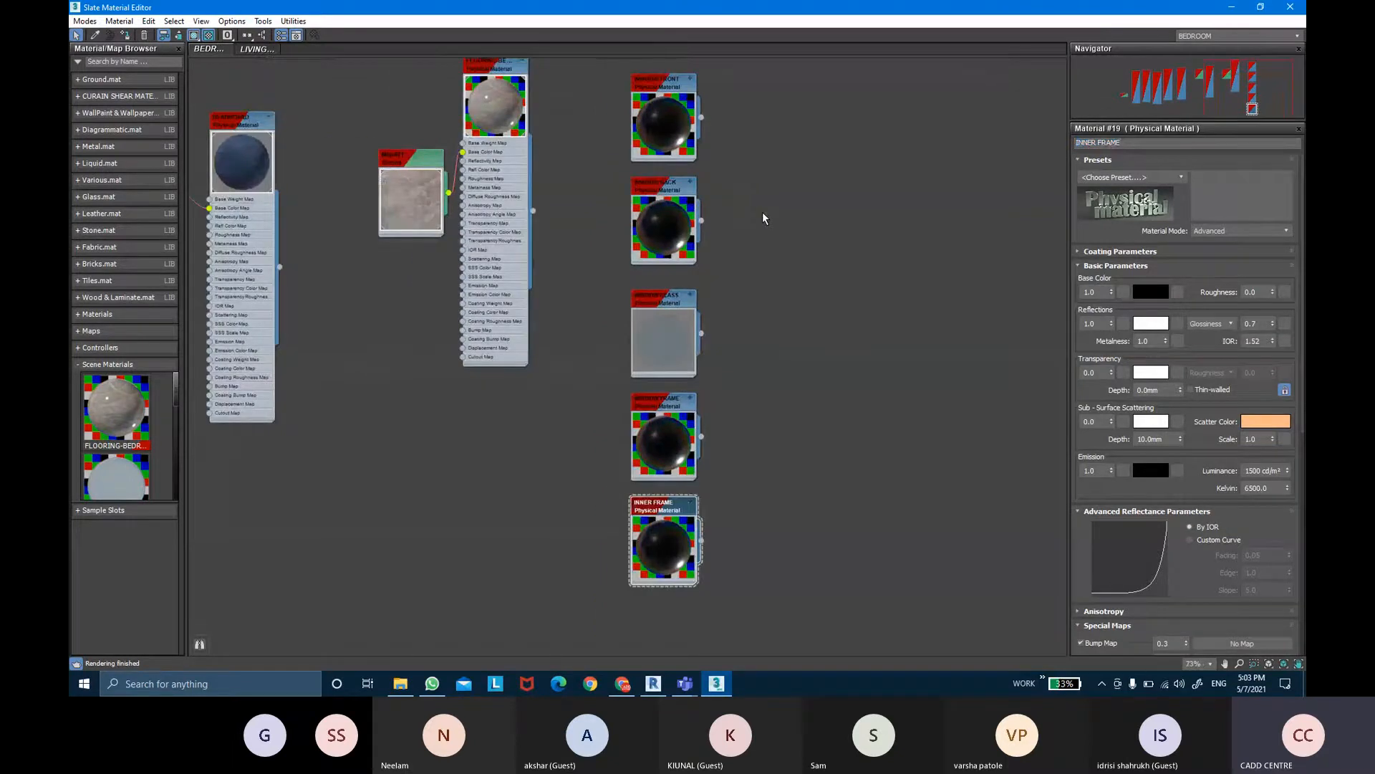
right_click(786, 159)
mouse_move(813, 166)
mouse_move(945, 166)
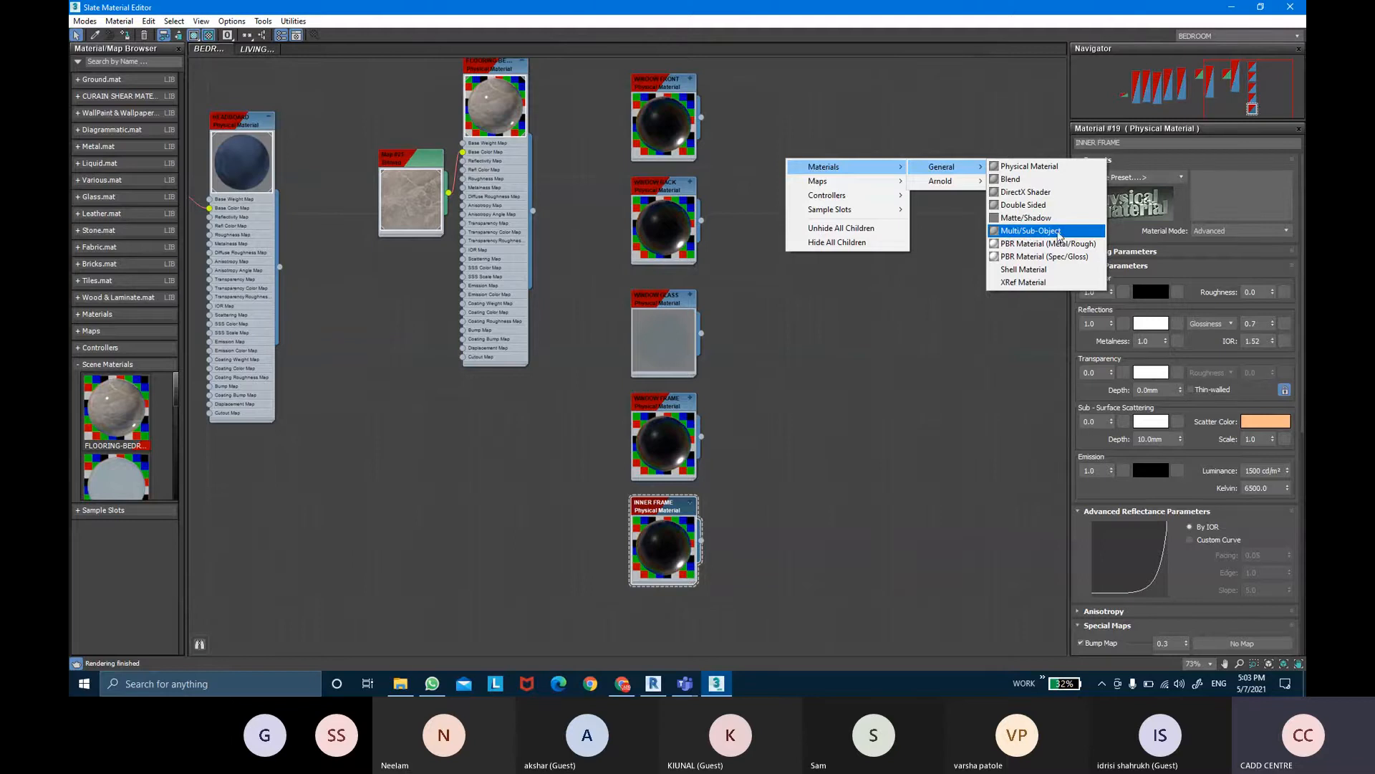
left_click(1058, 231)
left_click(792, 161)
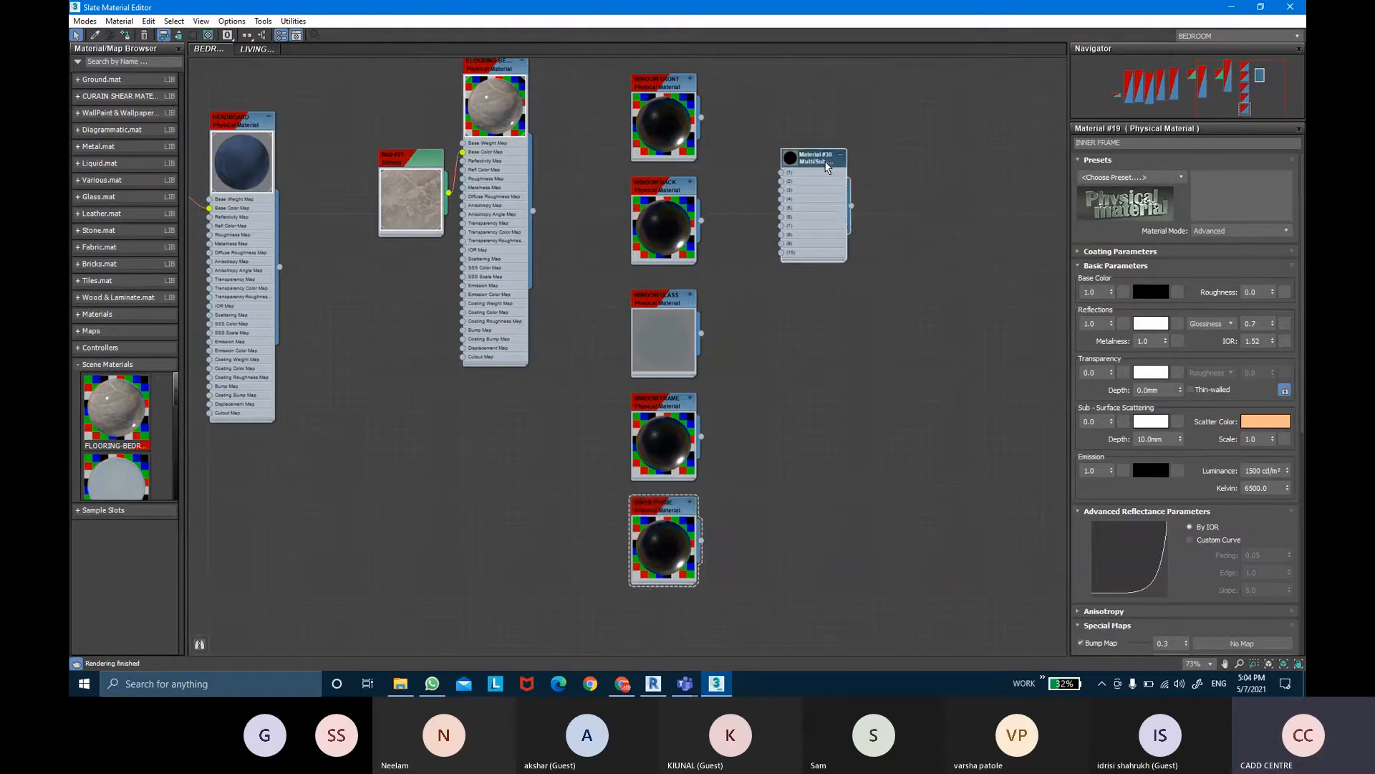
Rename the Multi/Sub-Object material as SLIDING WINDOW and set its number of materials to 5
scroll(809, 162, "up", 5)
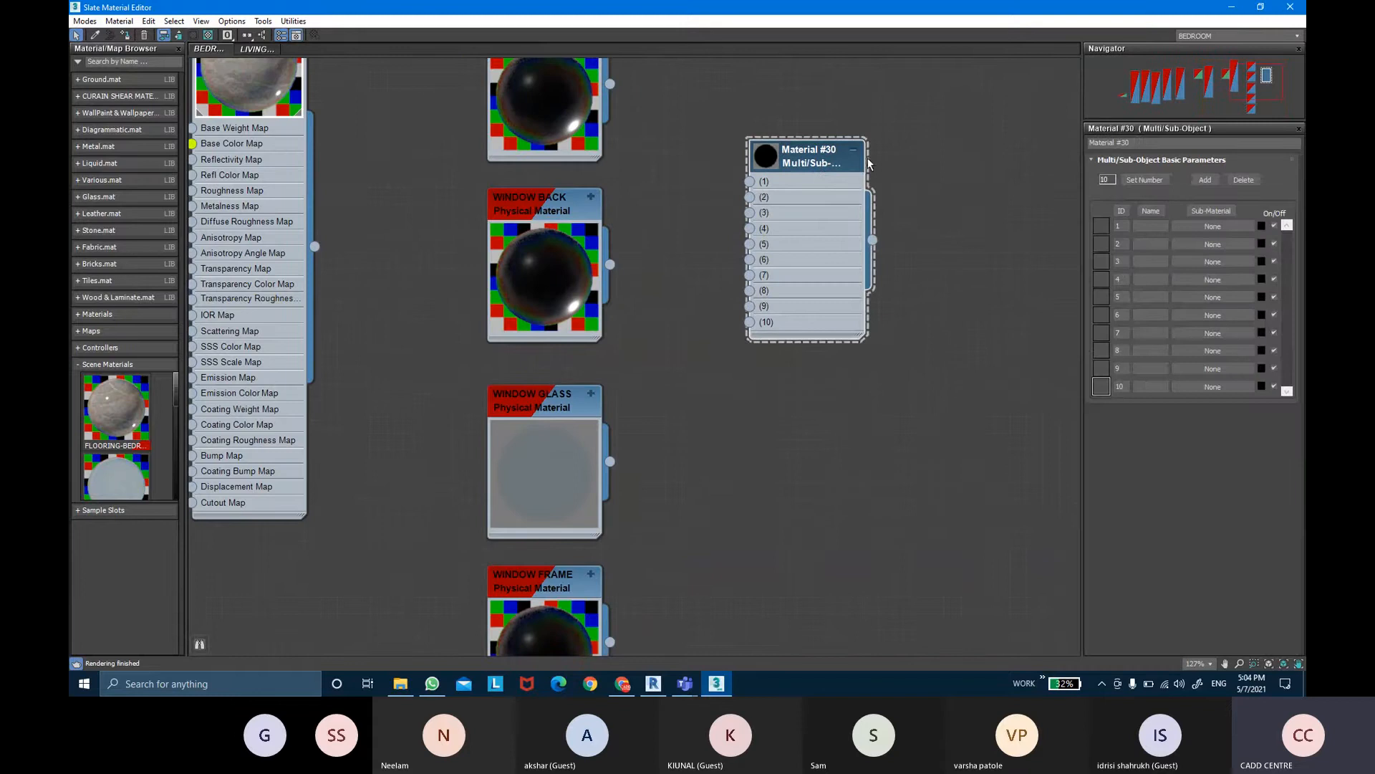
left_click(1142, 142)
key("BackSpace")
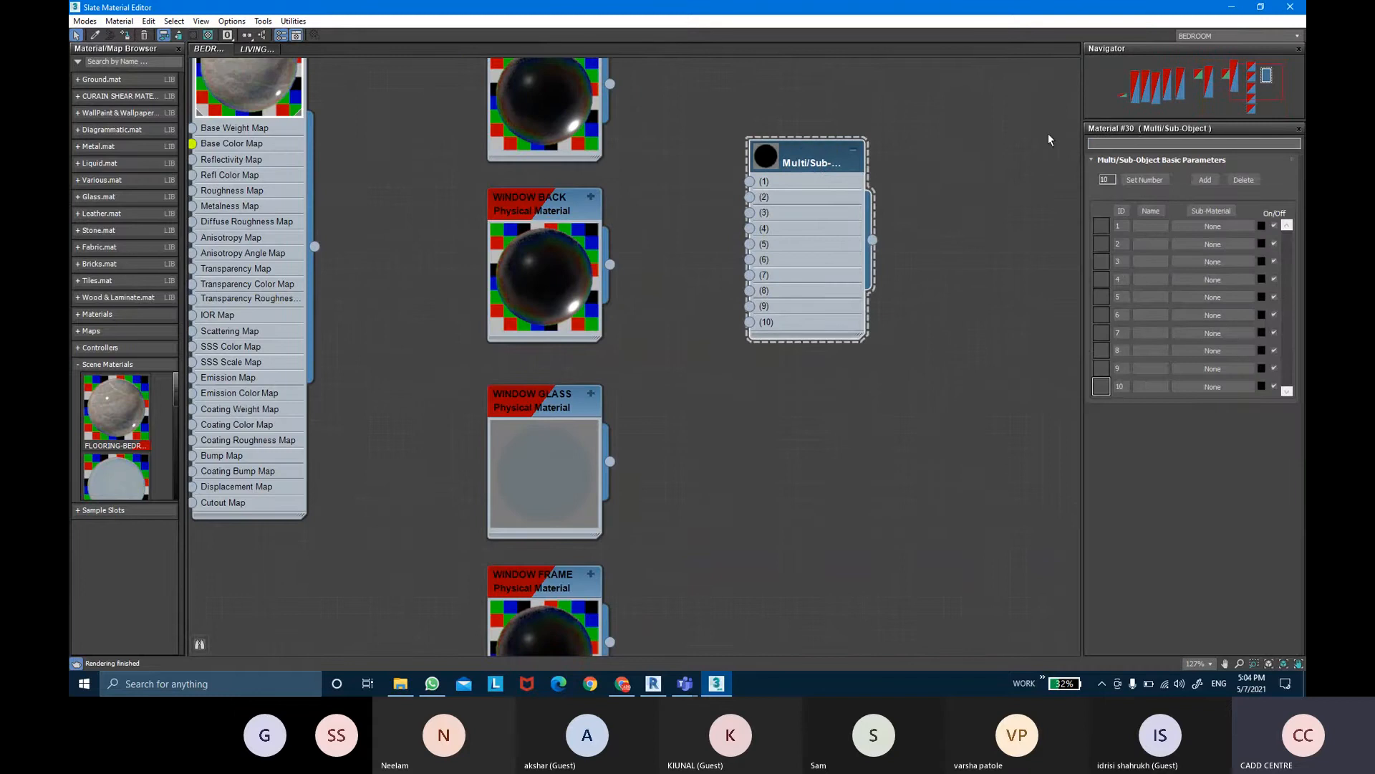
type("SLIDING W")
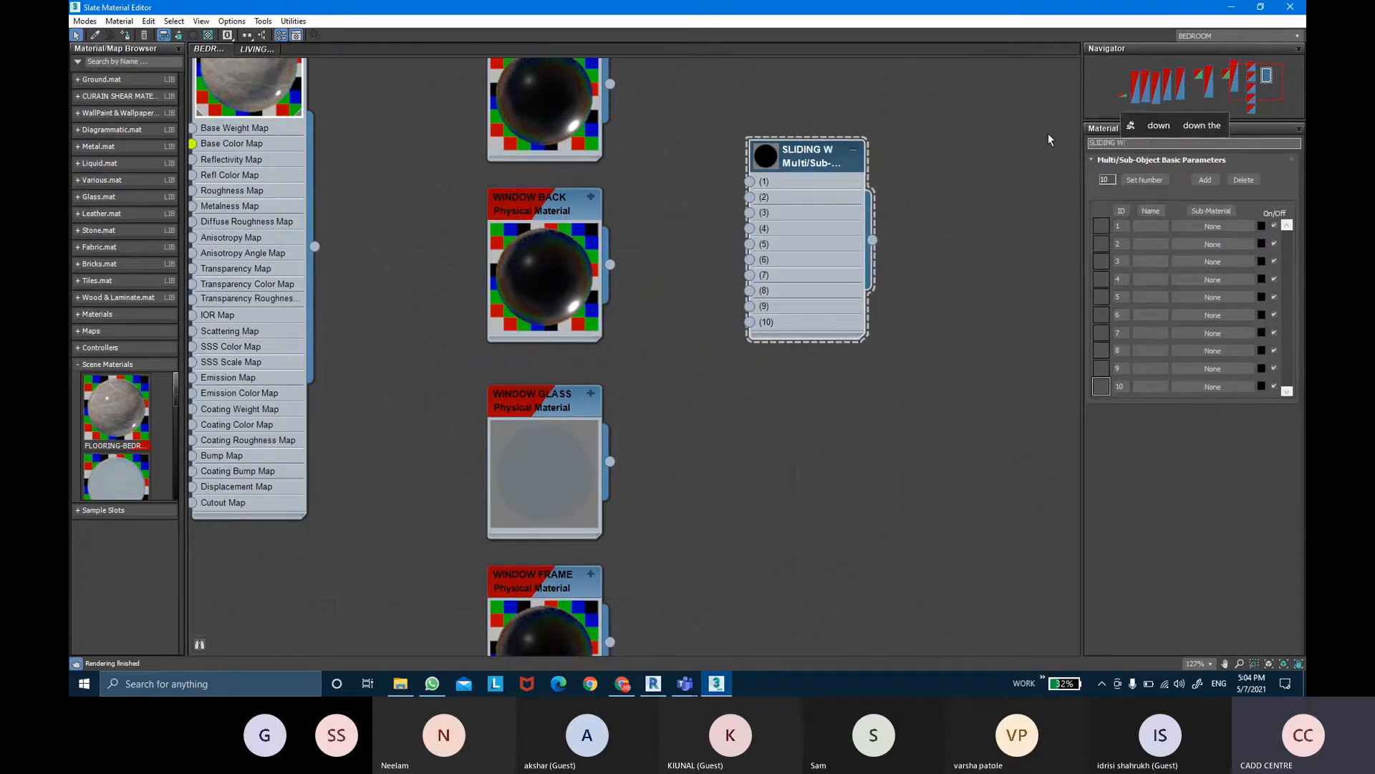
type("INDOW")
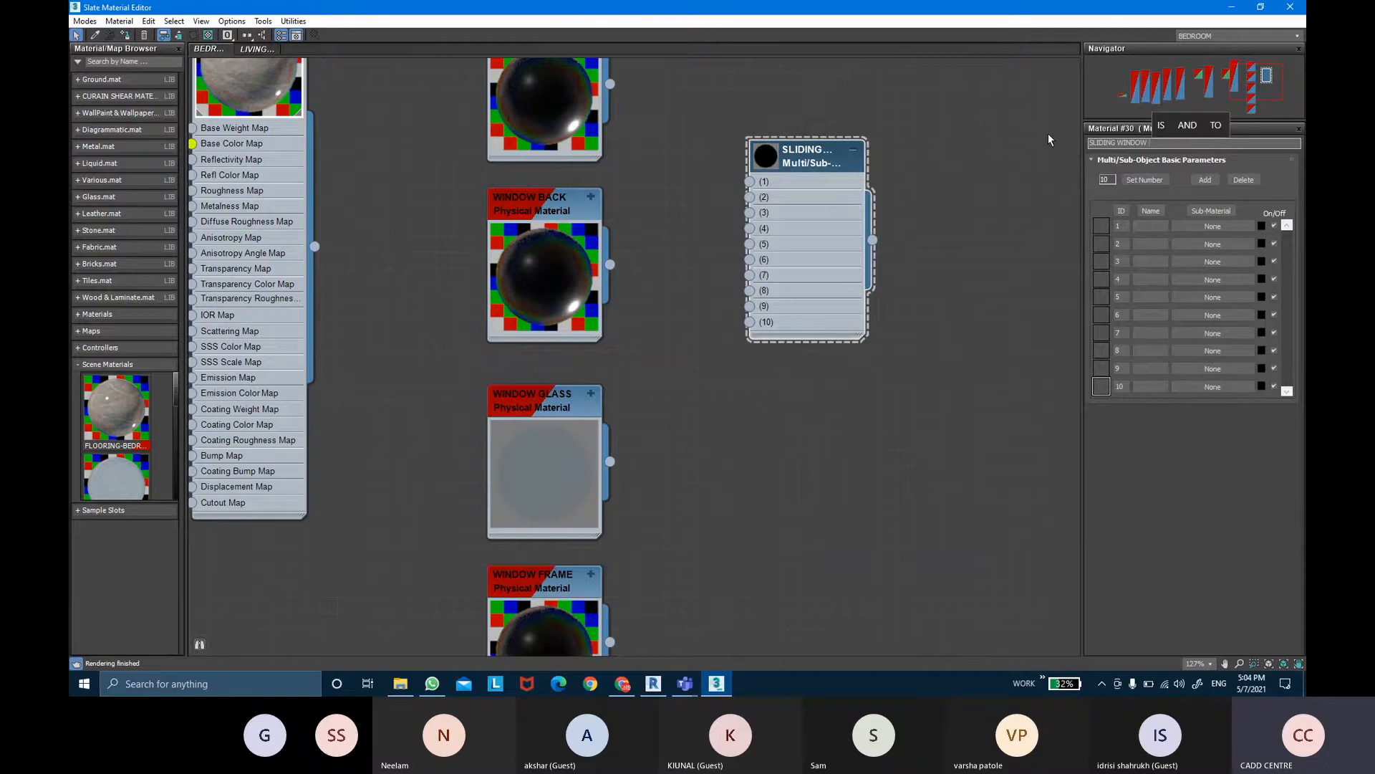
key("Return")
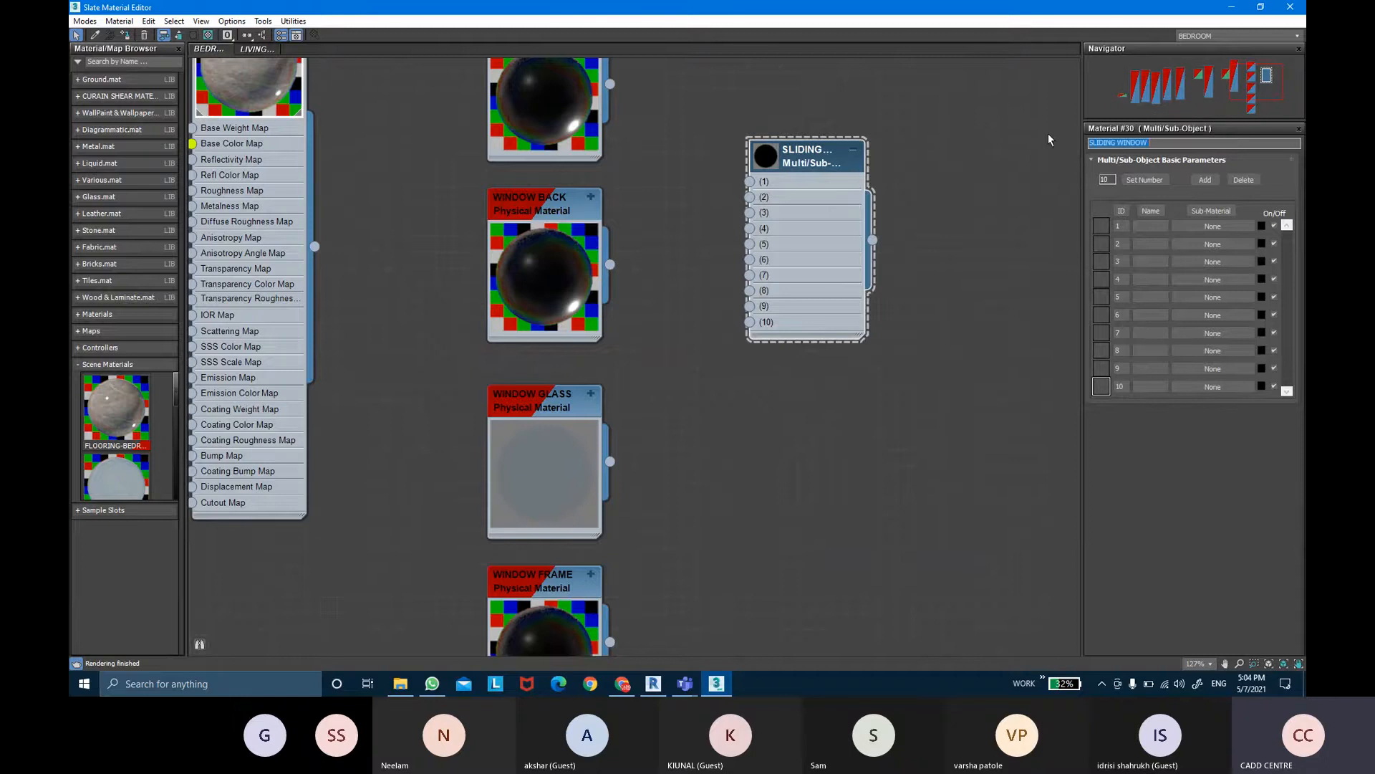
left_click(1140, 180)
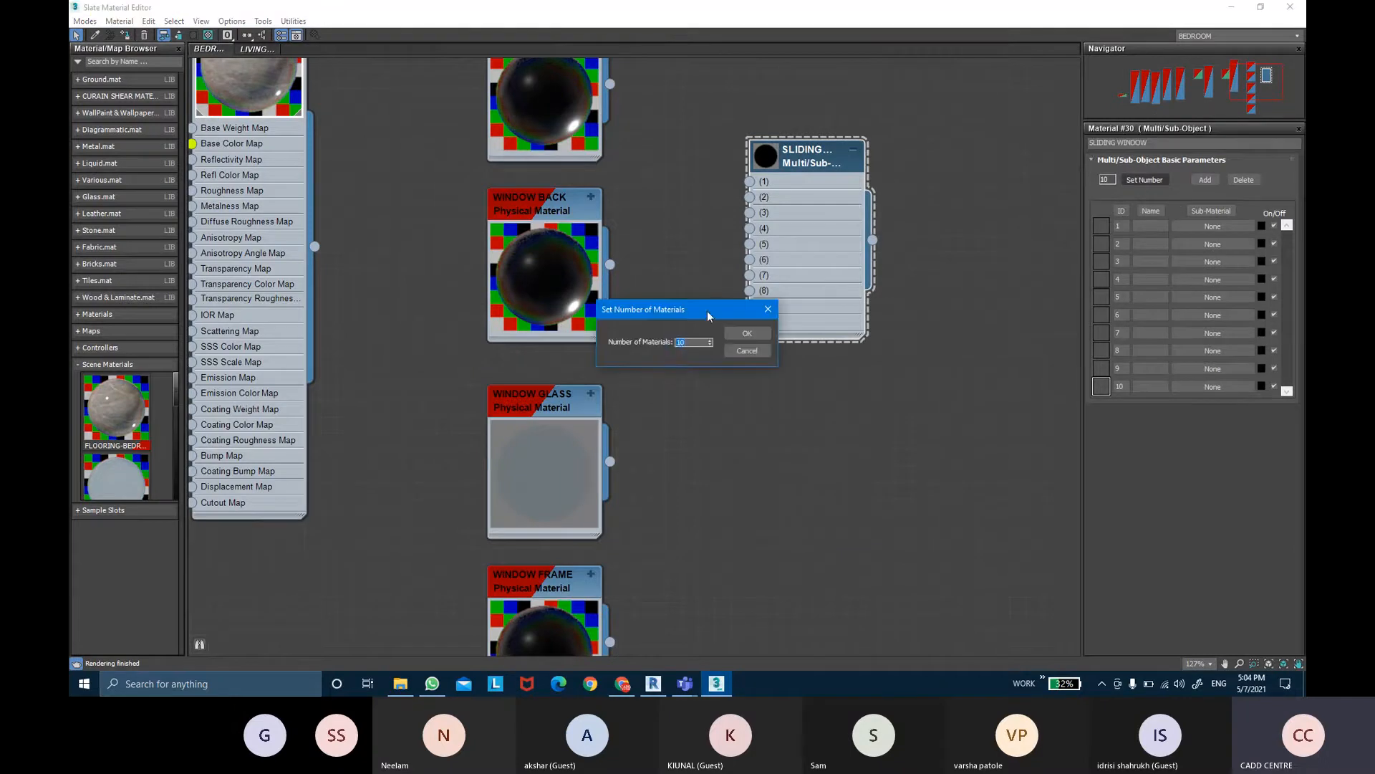
left_click(750, 334)
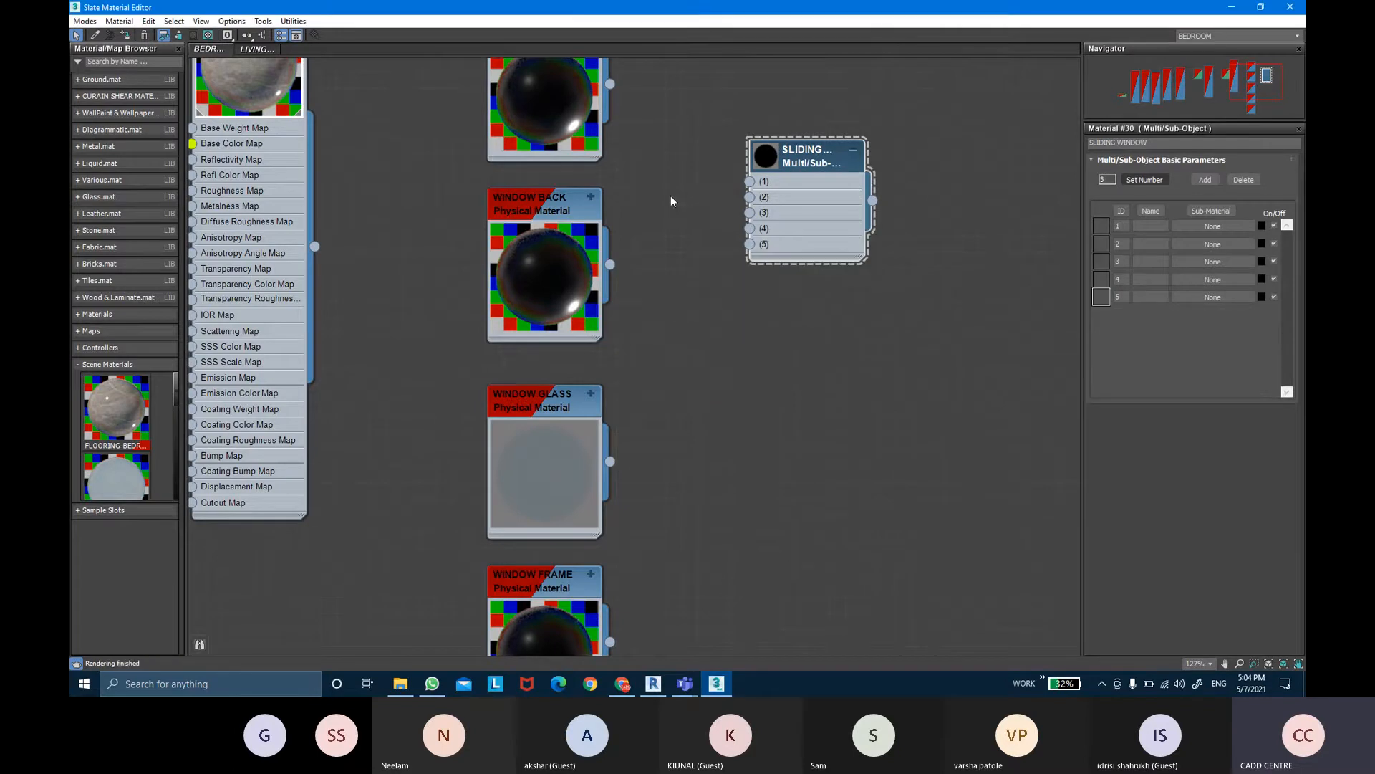
Connect WINDOW FRONT, WINDOW BACK, WINDOW GLASS, WINDOW FRAME and INNER FRAME to slots 1 to 5 of SLIDING WINDOW, in that order
scroll(669, 195, "down", 3)
middle_click_drag(652, 132, 647, 172)
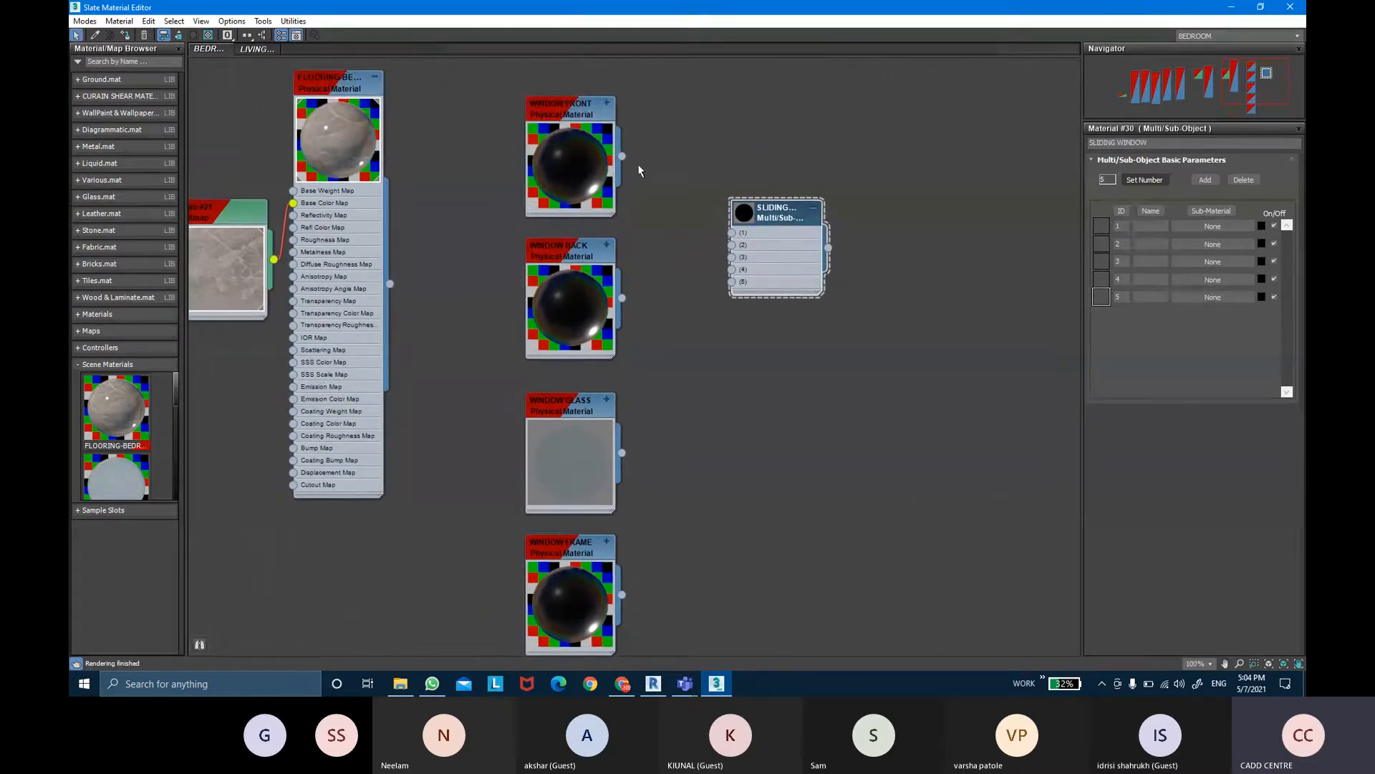
left_click_drag(624, 157, 731, 233)
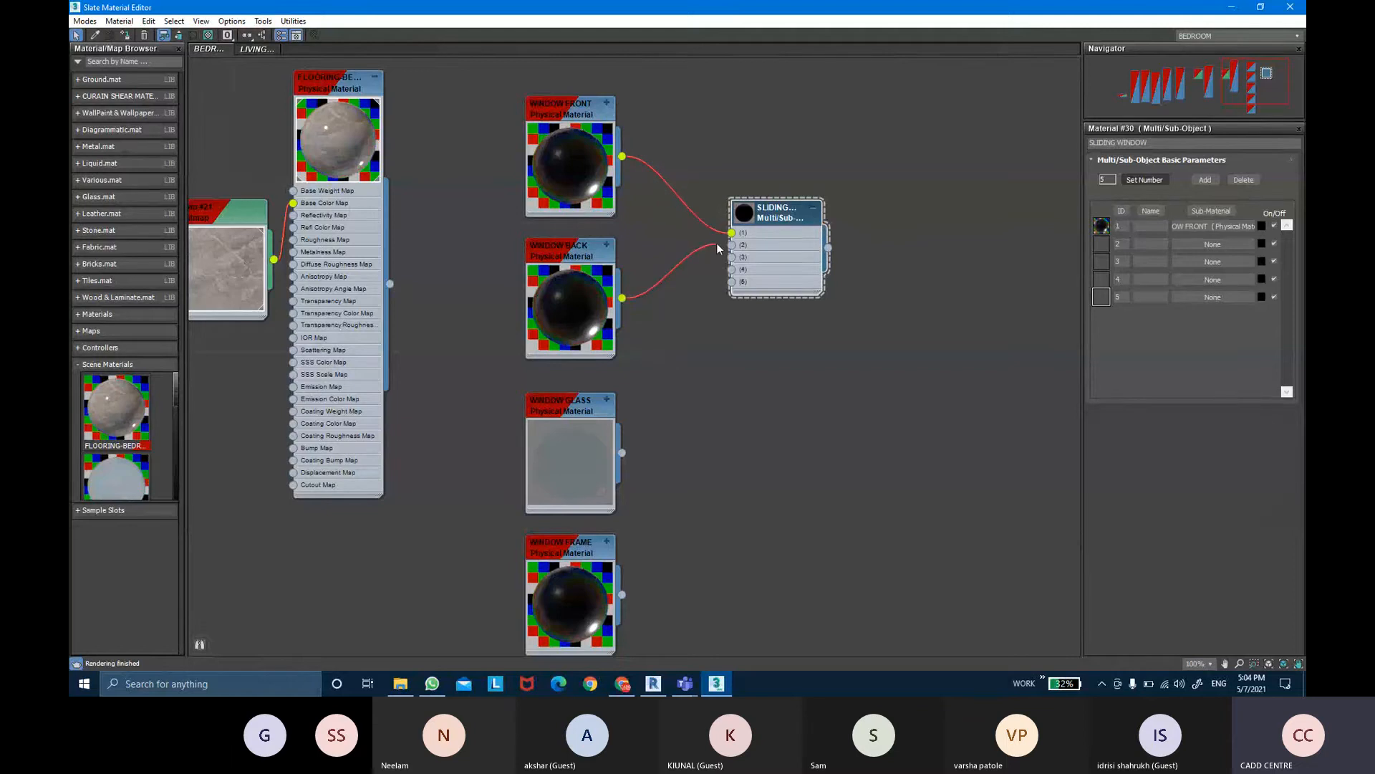
left_click_drag(716, 243, 731, 245)
left_click_drag(621, 453, 731, 257)
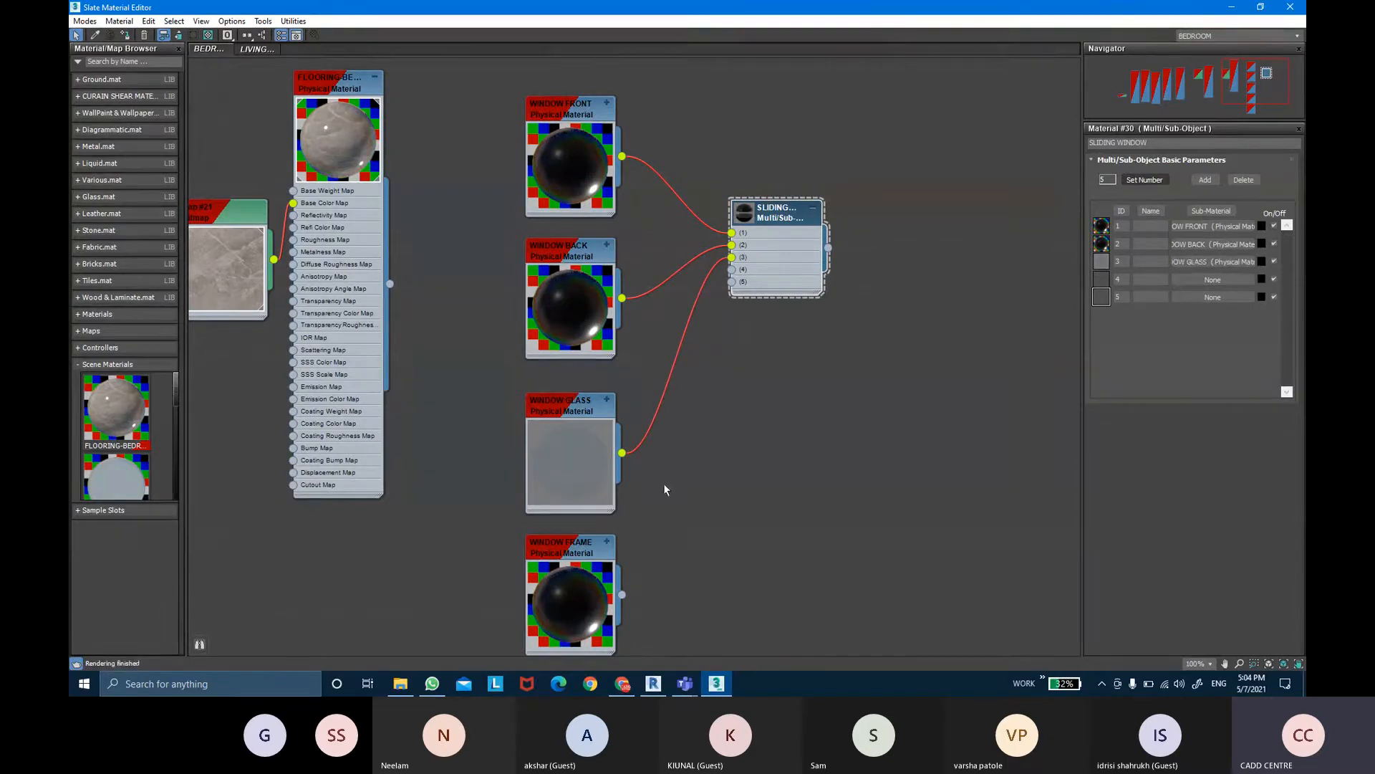
left_click_drag(620, 597, 731, 269)
middle_click_drag(728, 450, 712, 249)
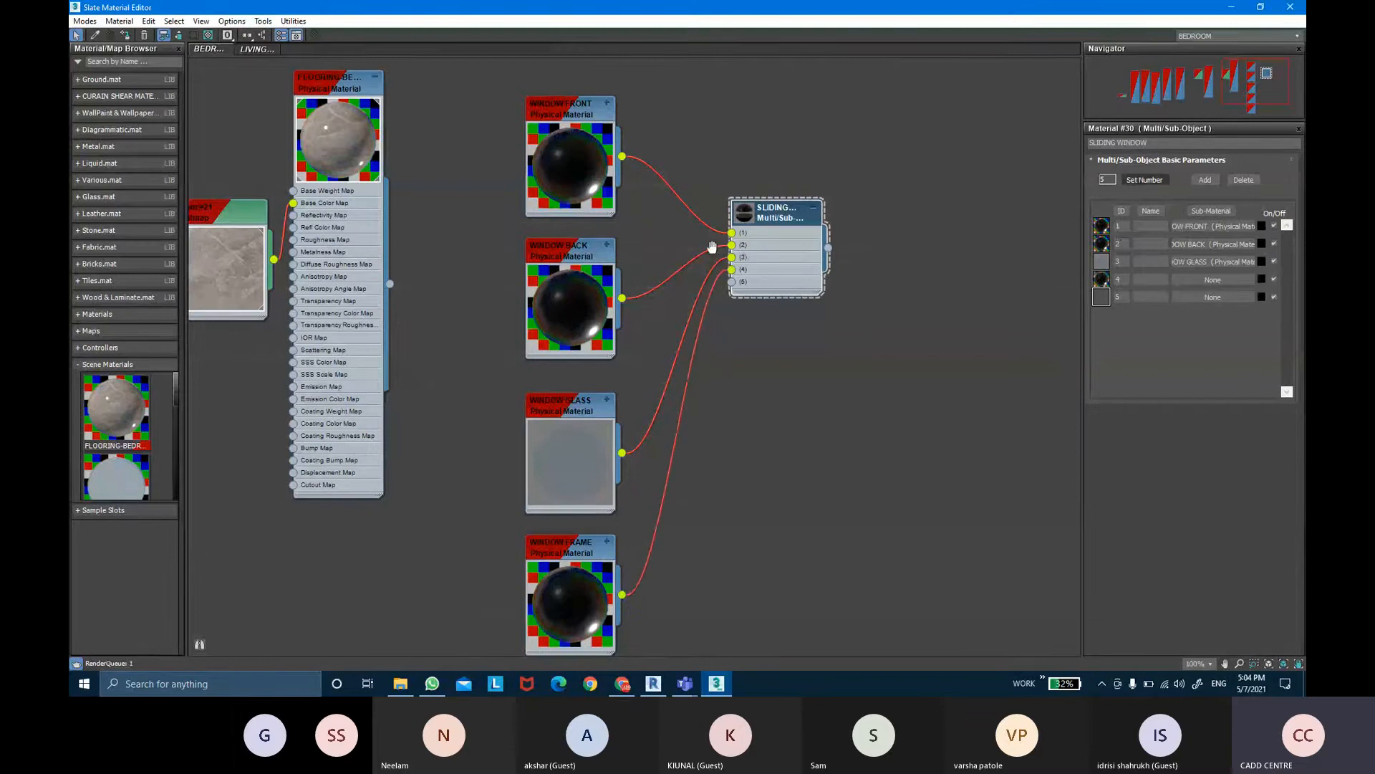
scroll(711, 248, "down", 1)
left_click_drag(618, 502, 722, 105)
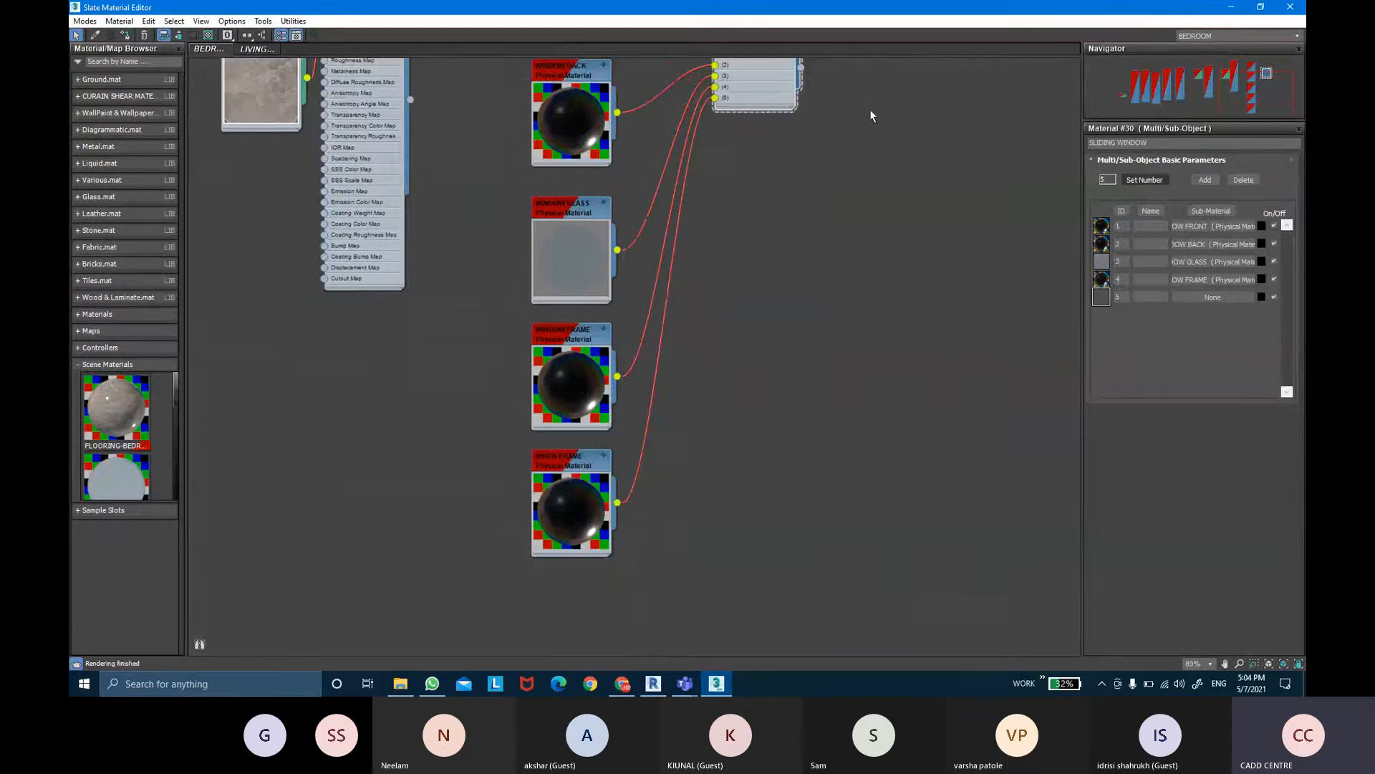
Name the first three sub-material IDs of SLIDING WINDOW as FRONT, BACK and GLASS
middle_click_drag(870, 115, 853, 270)
scroll(676, 234, "up", 3)
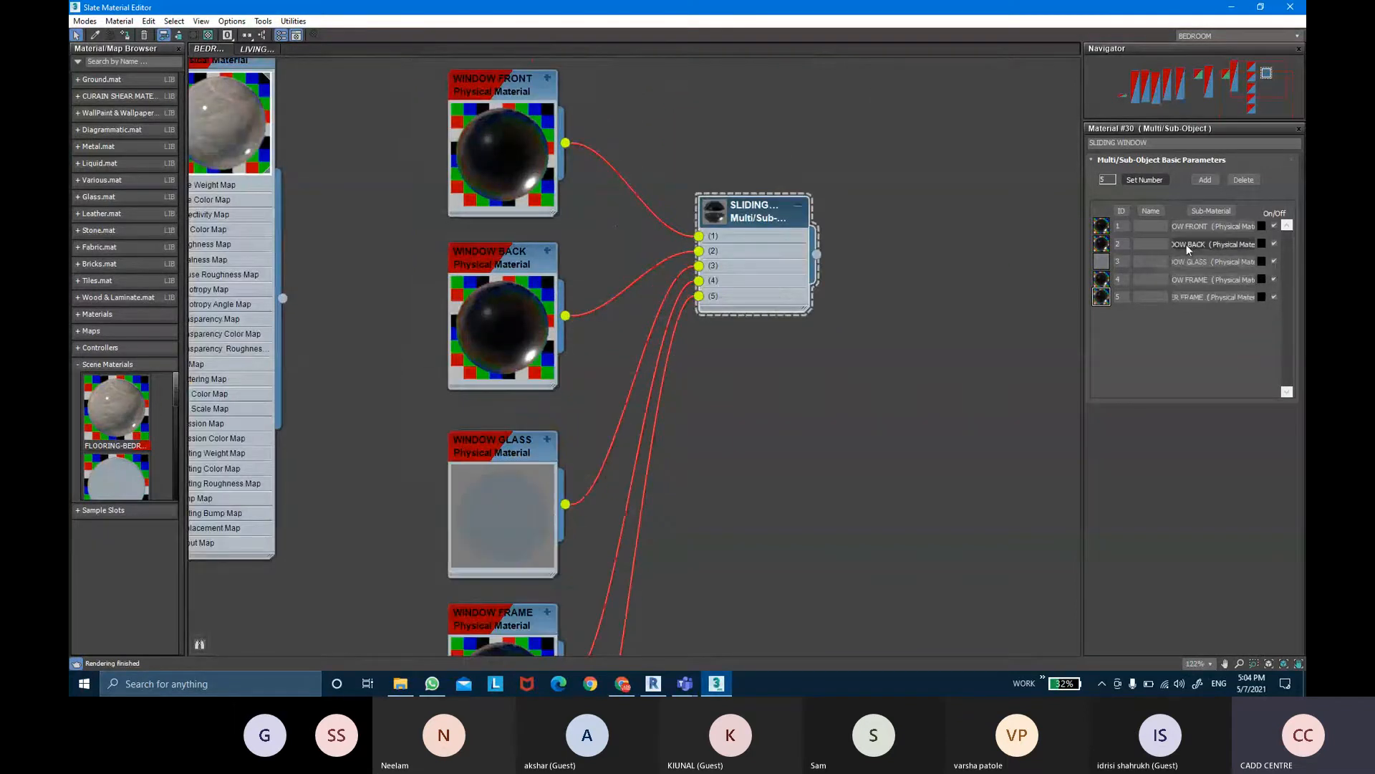
left_click(1149, 226)
type("FR")
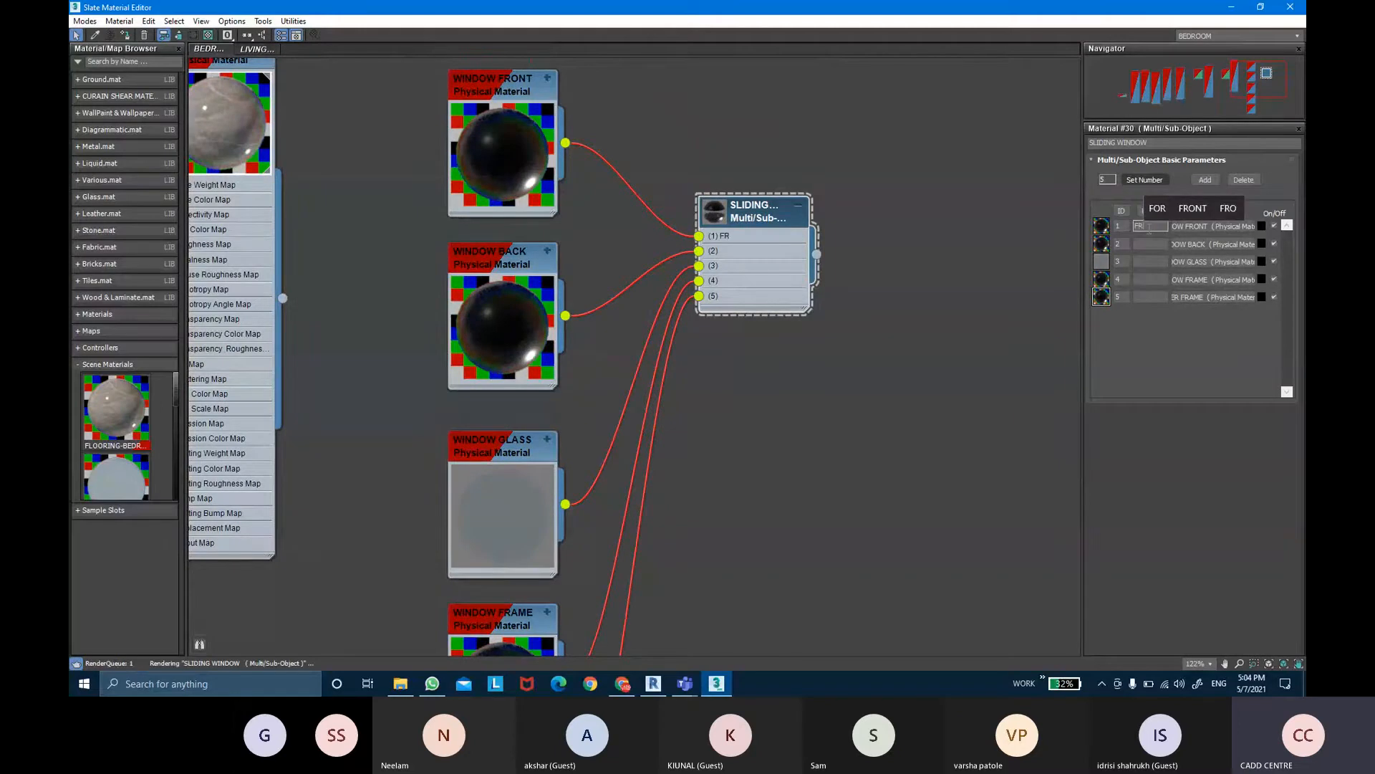
type("ONT")
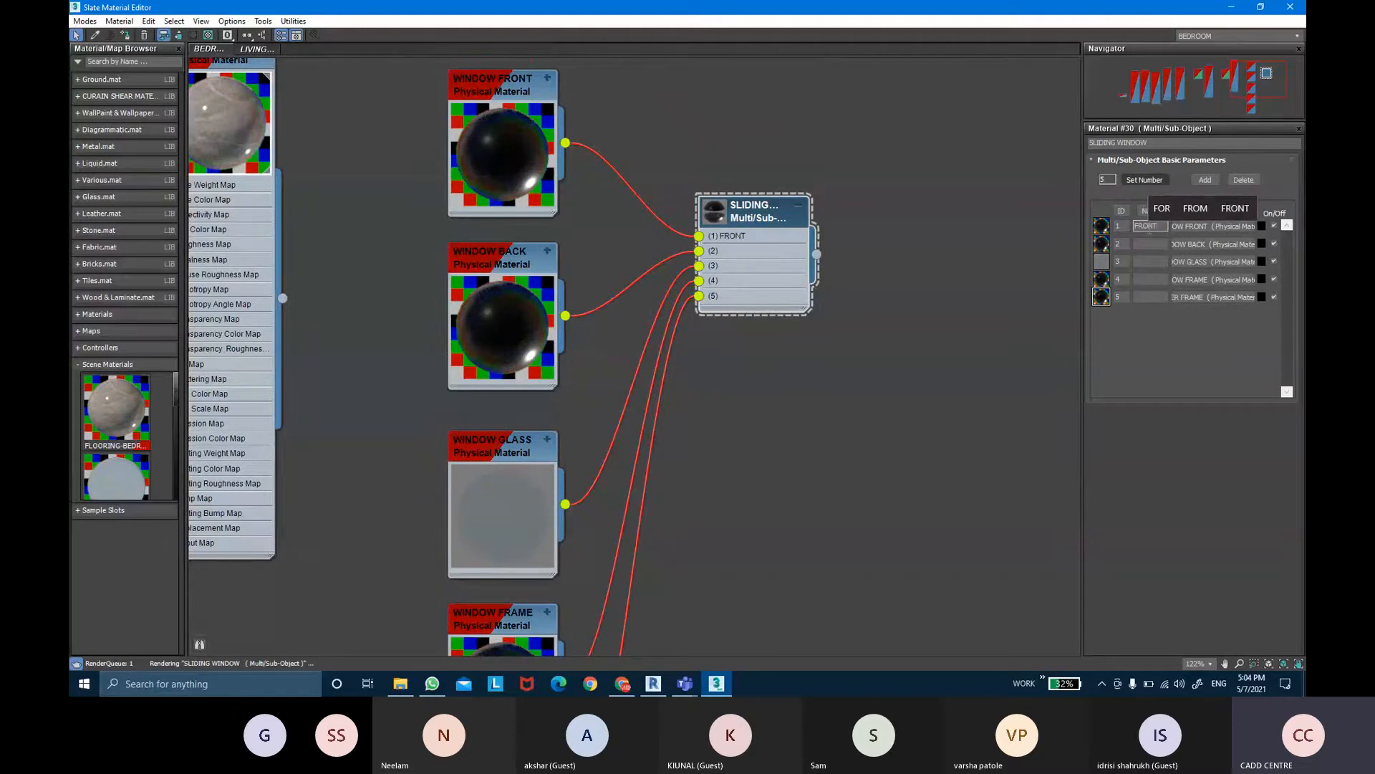
left_click(1150, 244)
type("BACK")
key("Return")
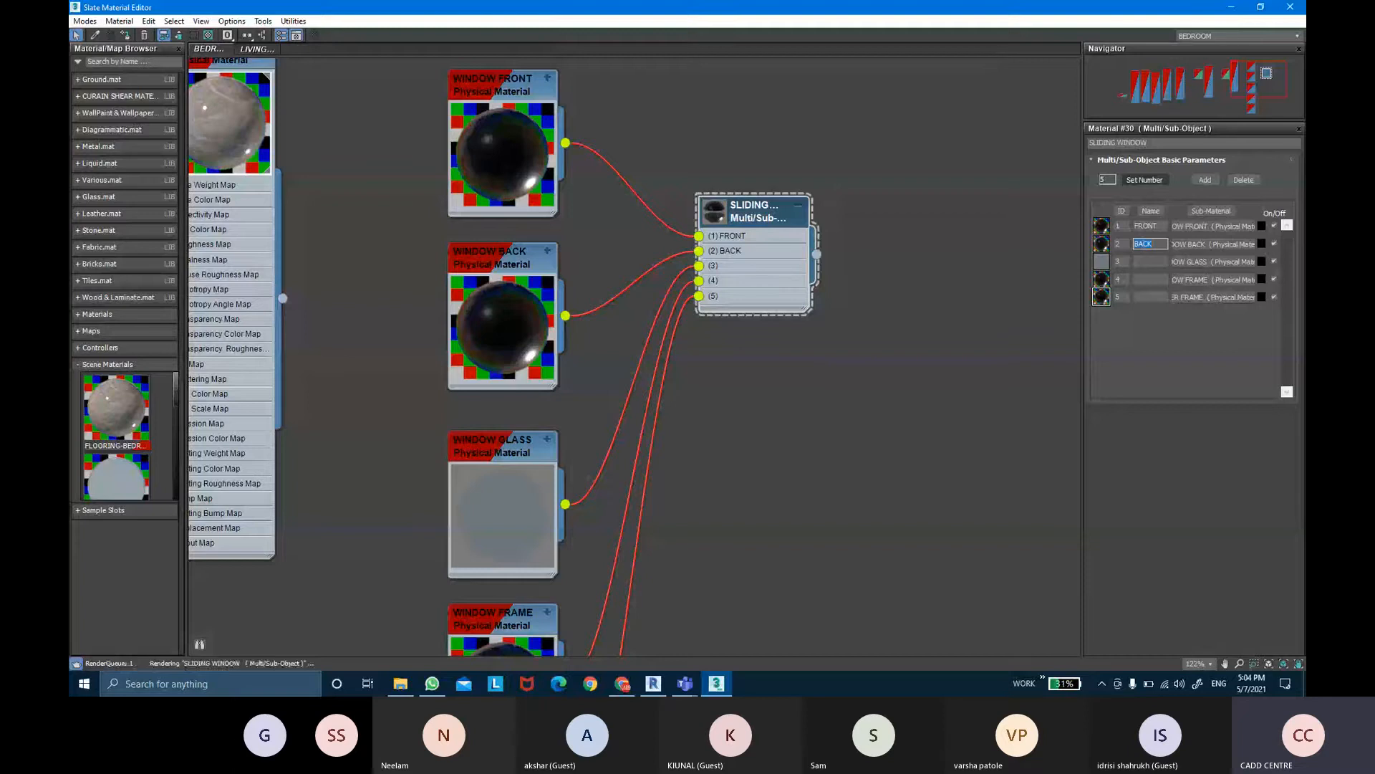
left_click(1150, 262)
type("G")
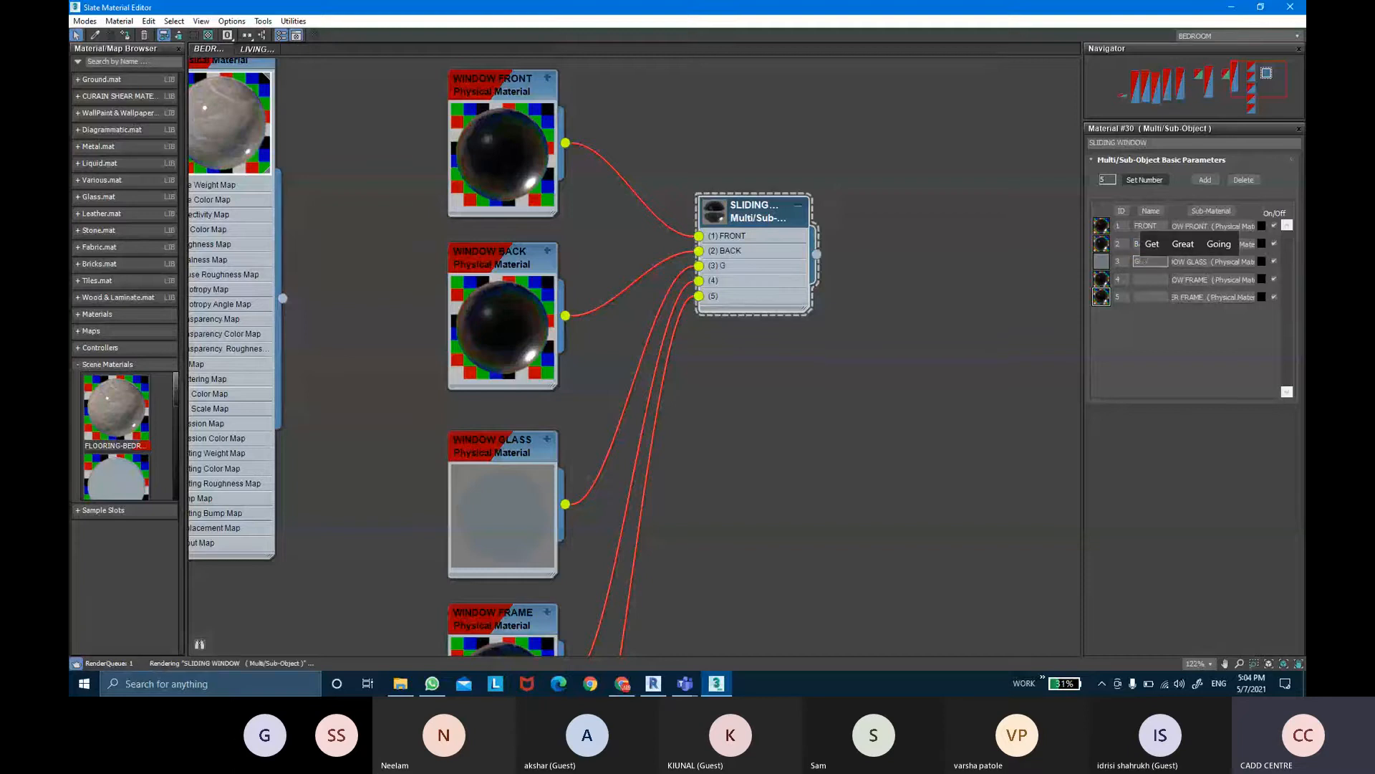
type("LASS")
key("Return")
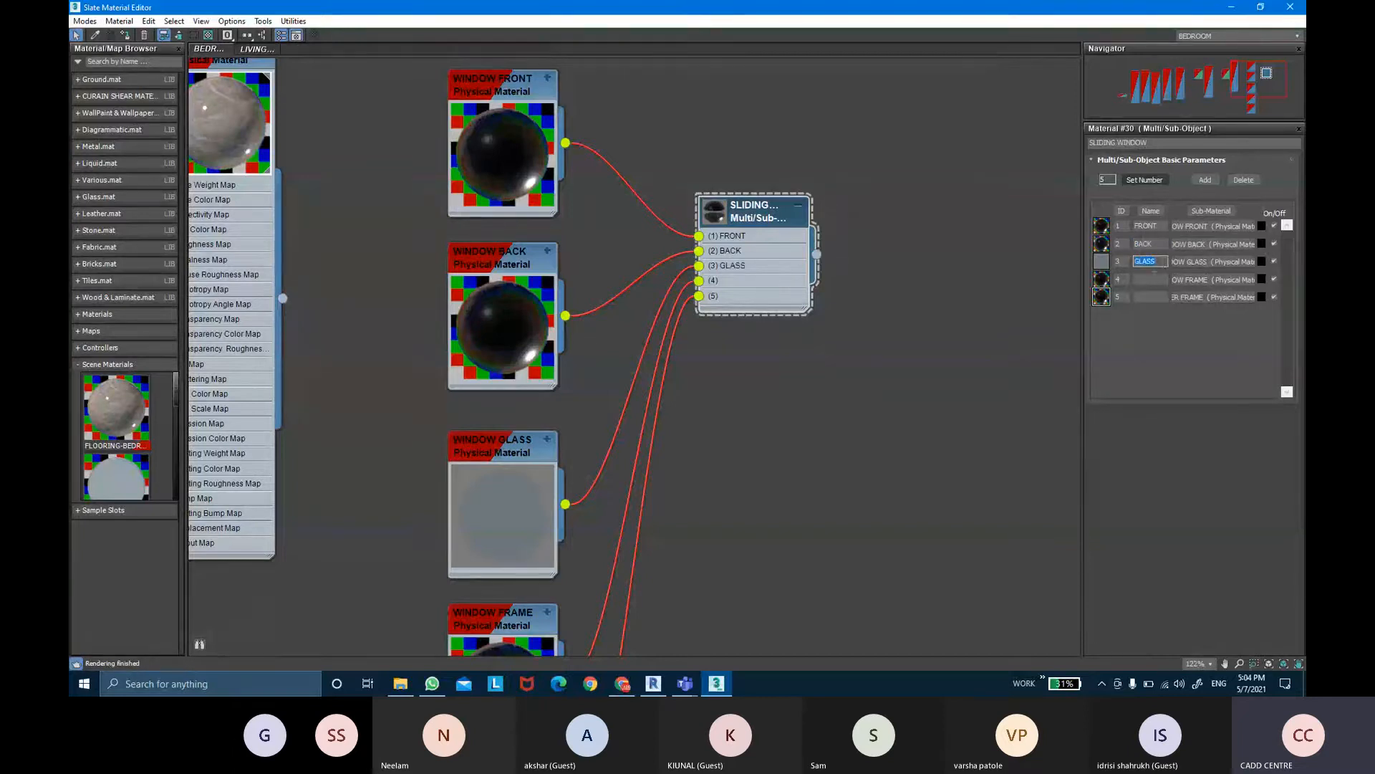
Name sub-material IDs 4 and 5 as FRAME and INNER FRAME, and enlarge the SLIDING WINDOW node's preview
left_click(1150, 279)
type("FRAME")
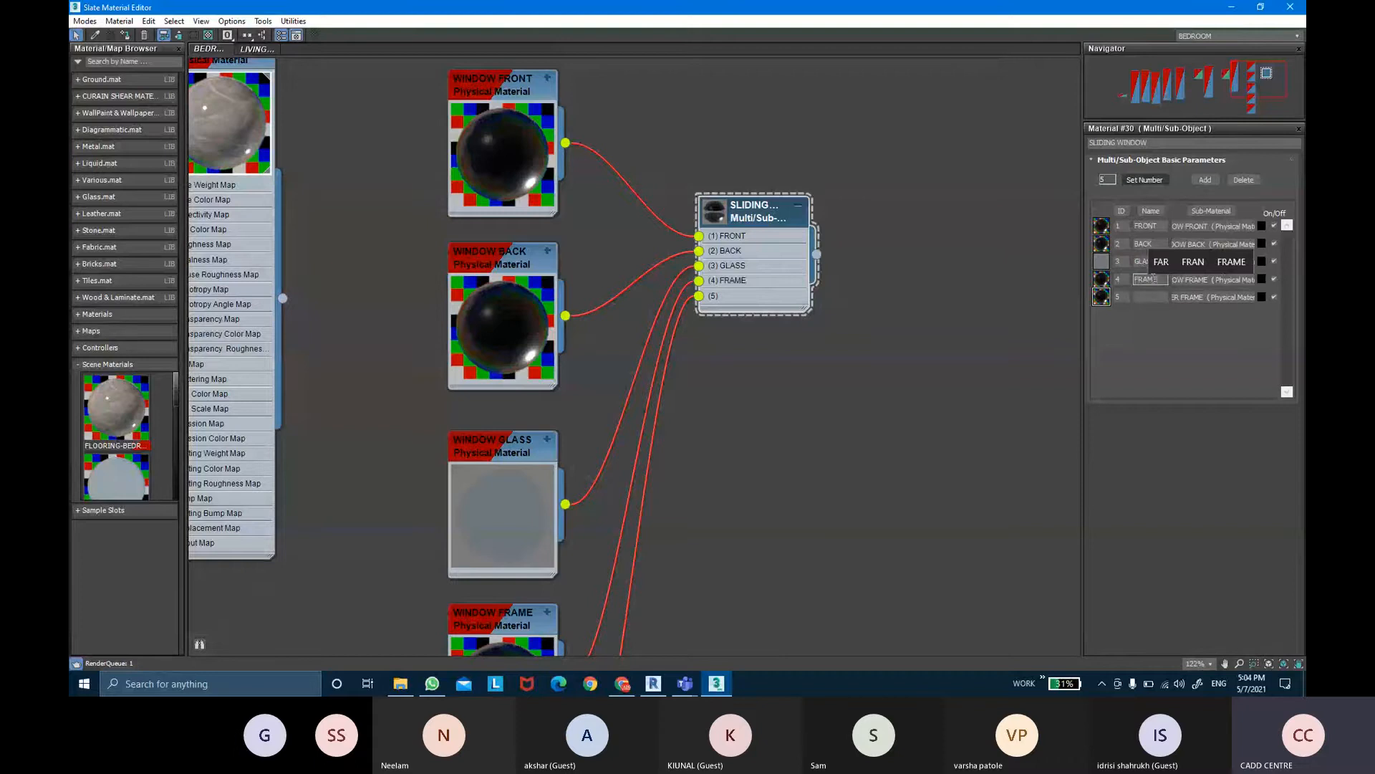
left_click(1150, 296)
type("INNER FRAM")
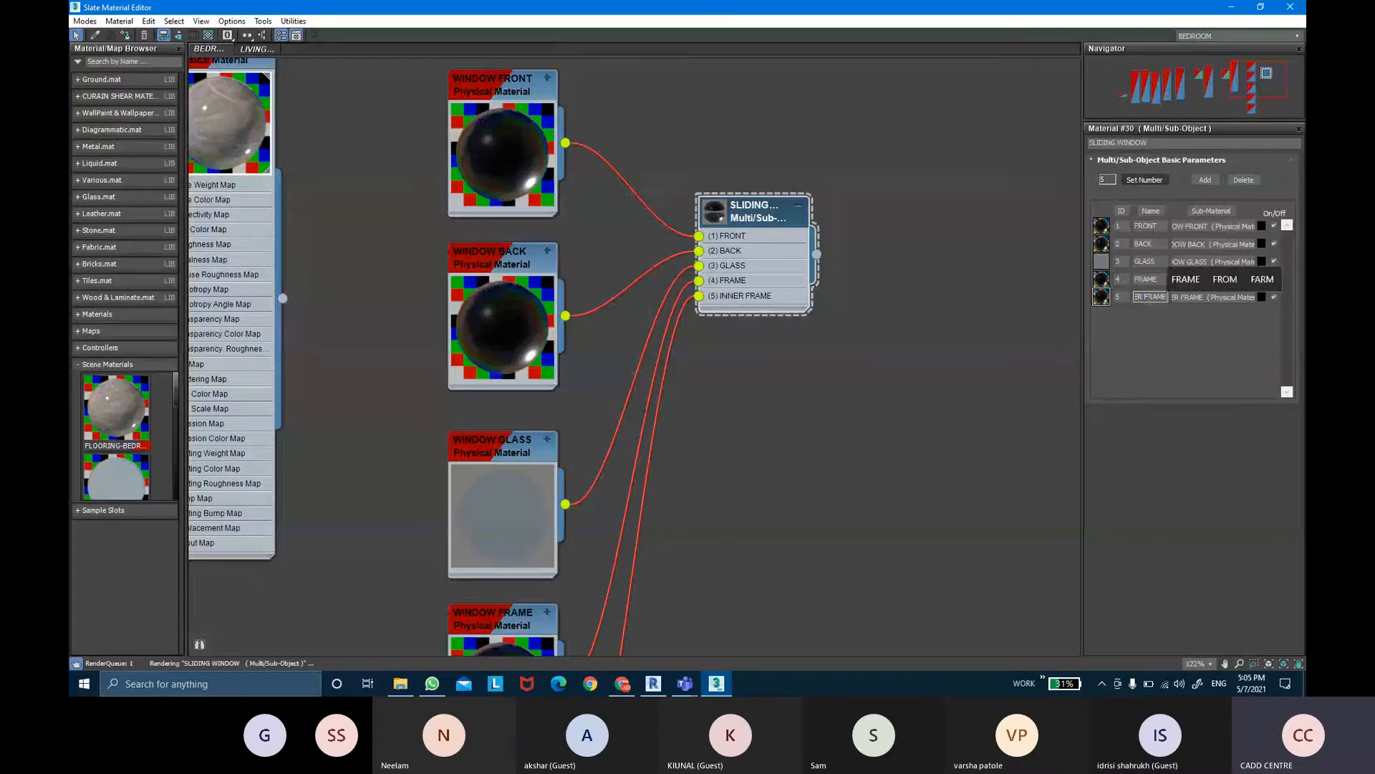
type("E")
key("Return")
left_click(750, 219)
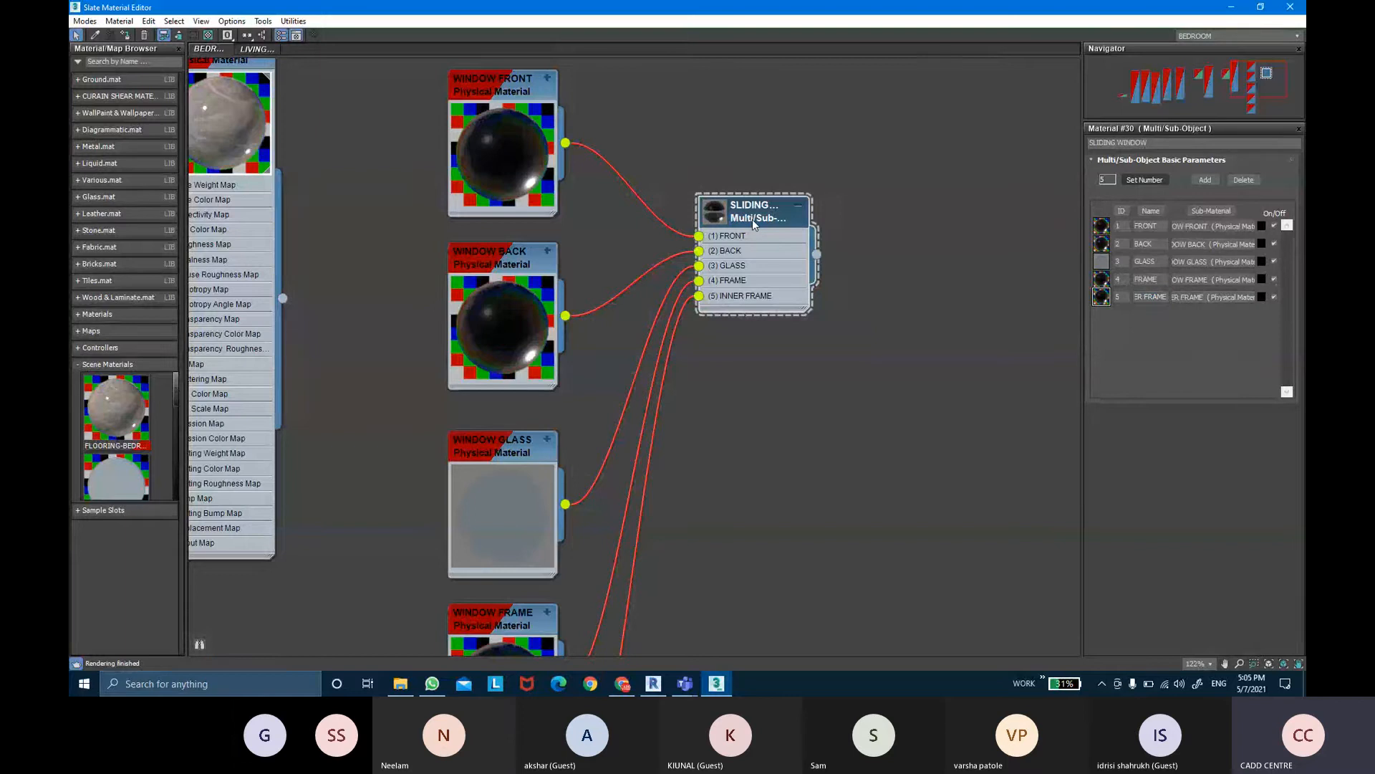
double_click(752, 219)
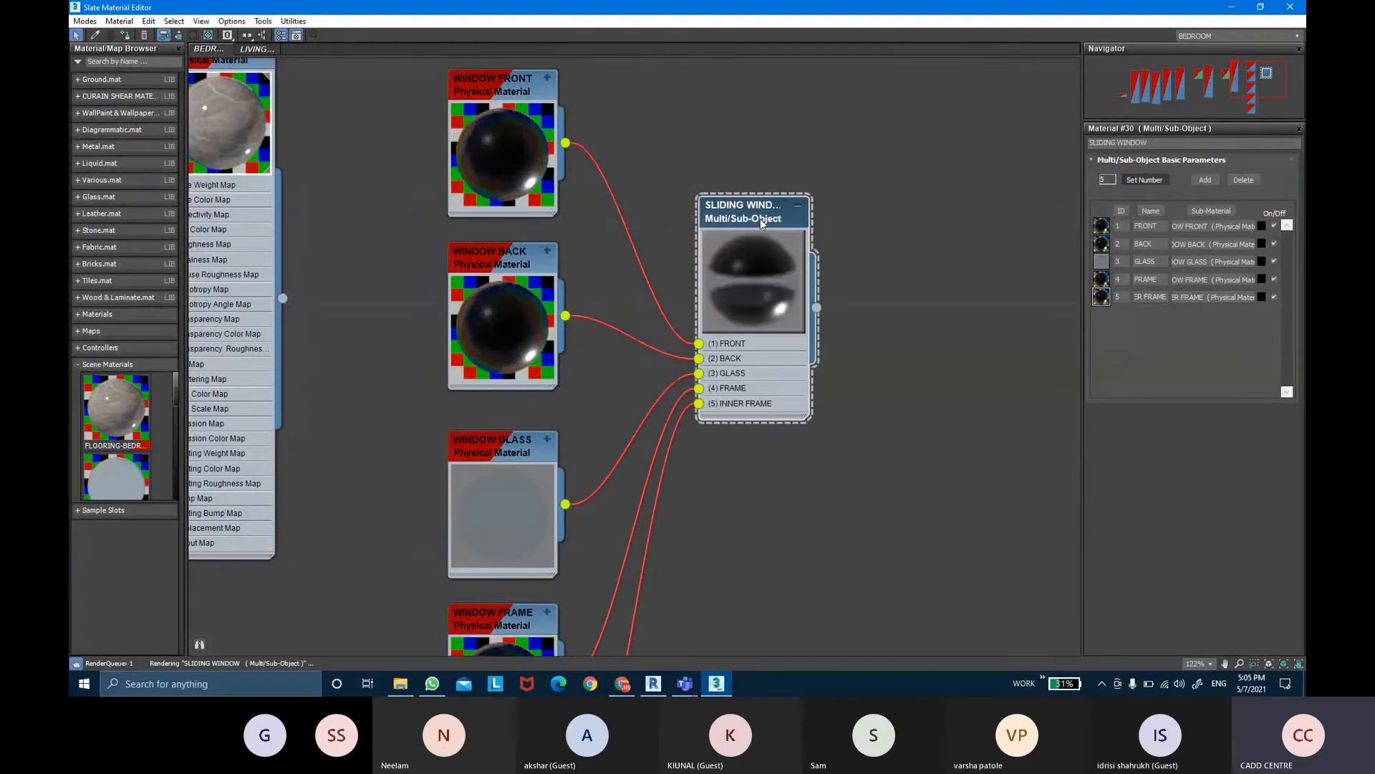
Assign the SLIDING WINDOW material to the selected bedroom sliding window and close the Slate Material Editor
double_click(839, 7)
left_click_drag(840, 7, 920, 349)
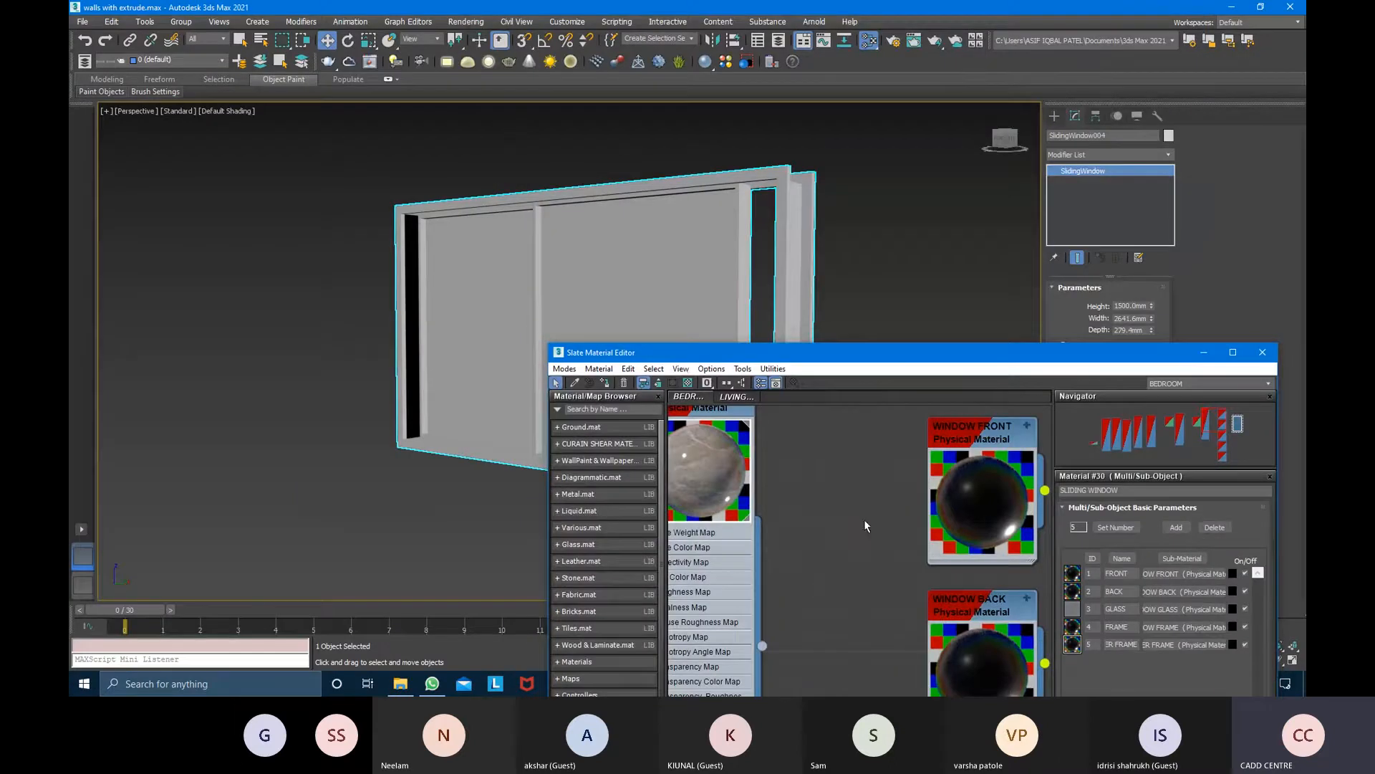
scroll(864, 526, "down", 3)
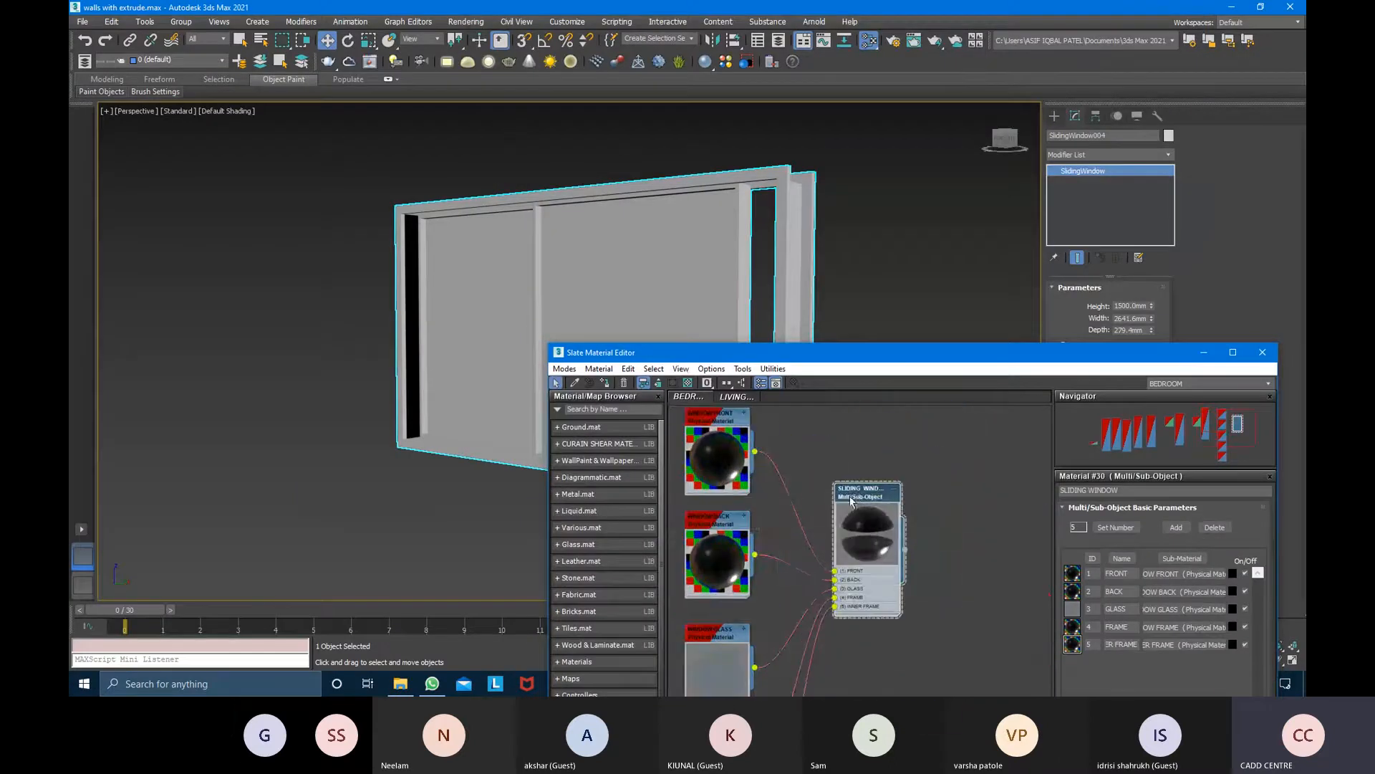
right_click(851, 500)
left_click(924, 190)
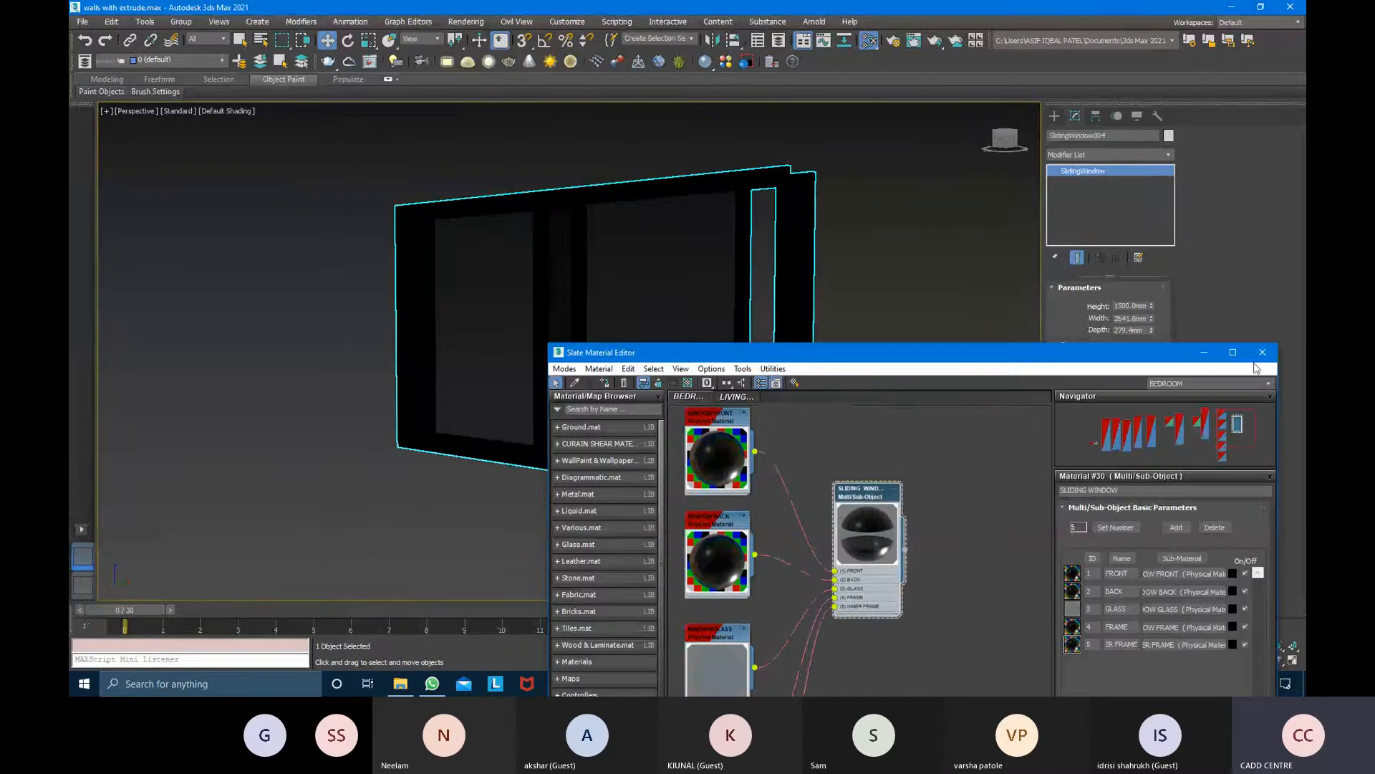
left_click(1262, 352)
Inspect the material on the sliding window and bring the rest of the house back into view
key("z")
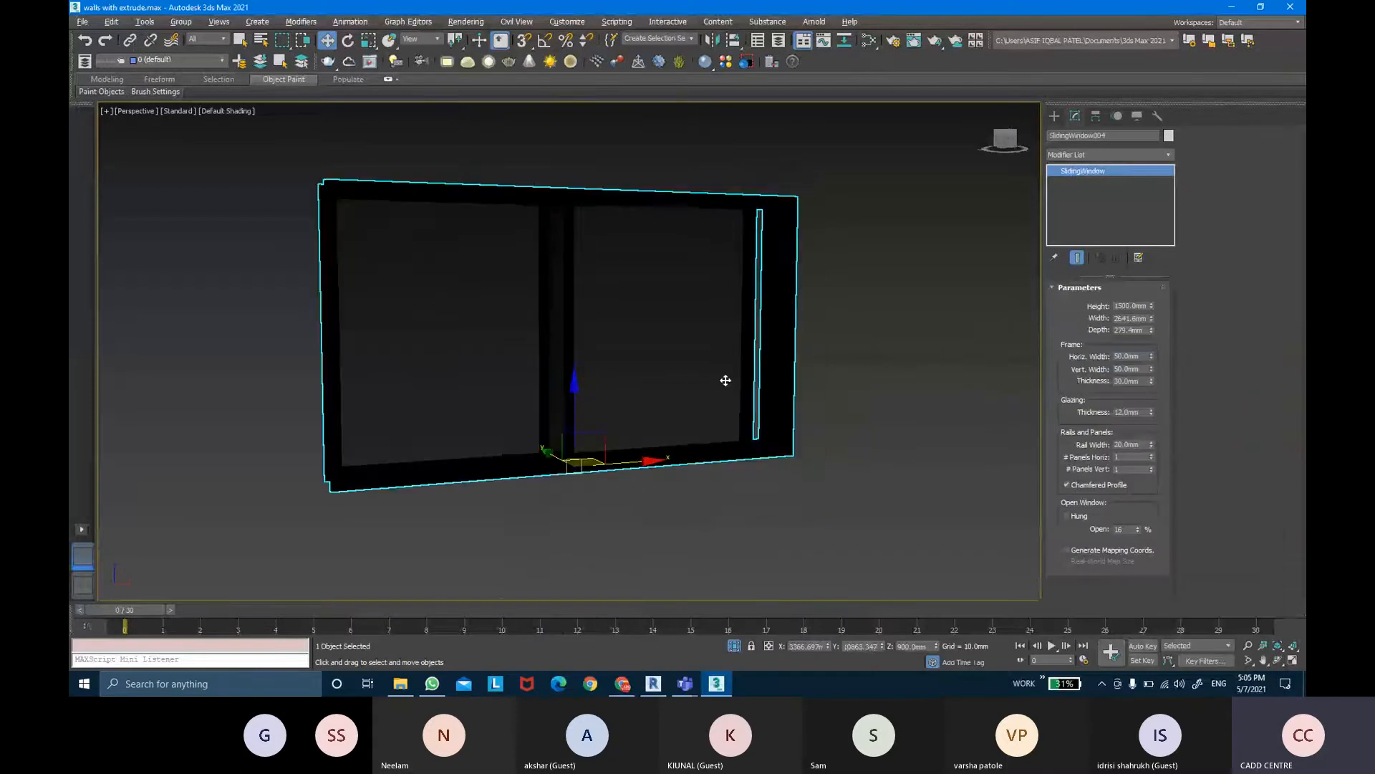
middle_click_drag(725, 380, 723, 422, "alt")
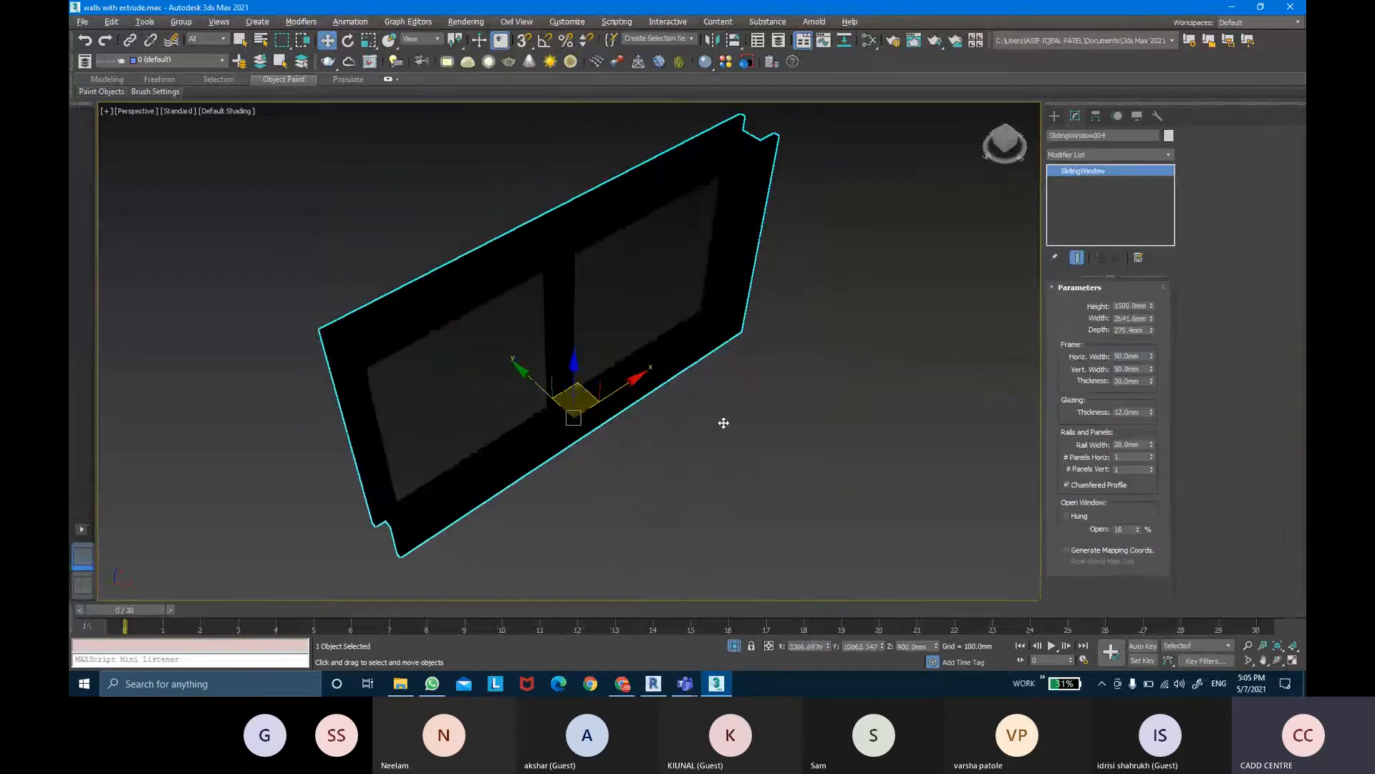
key("shift+z")
key("shift+z")
key("shift+z")
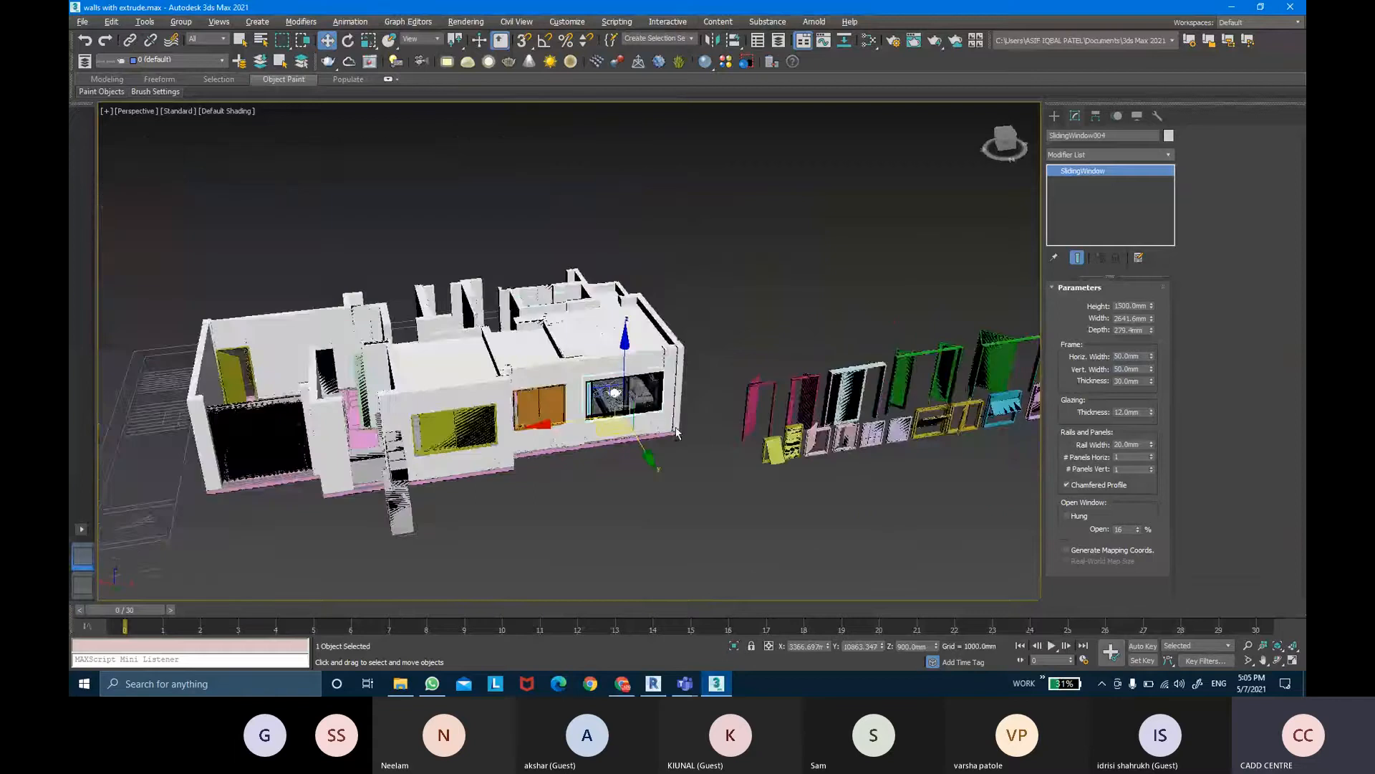
key("shift+z")
key("shift+z")
key("shift+z")
Assign the SLIDING WINDOW material to the yellow and orange sliding windows on the outer wall, close the material editor and clear the selection
left_click(466, 355)
left_click(304, 378, "ctrl")
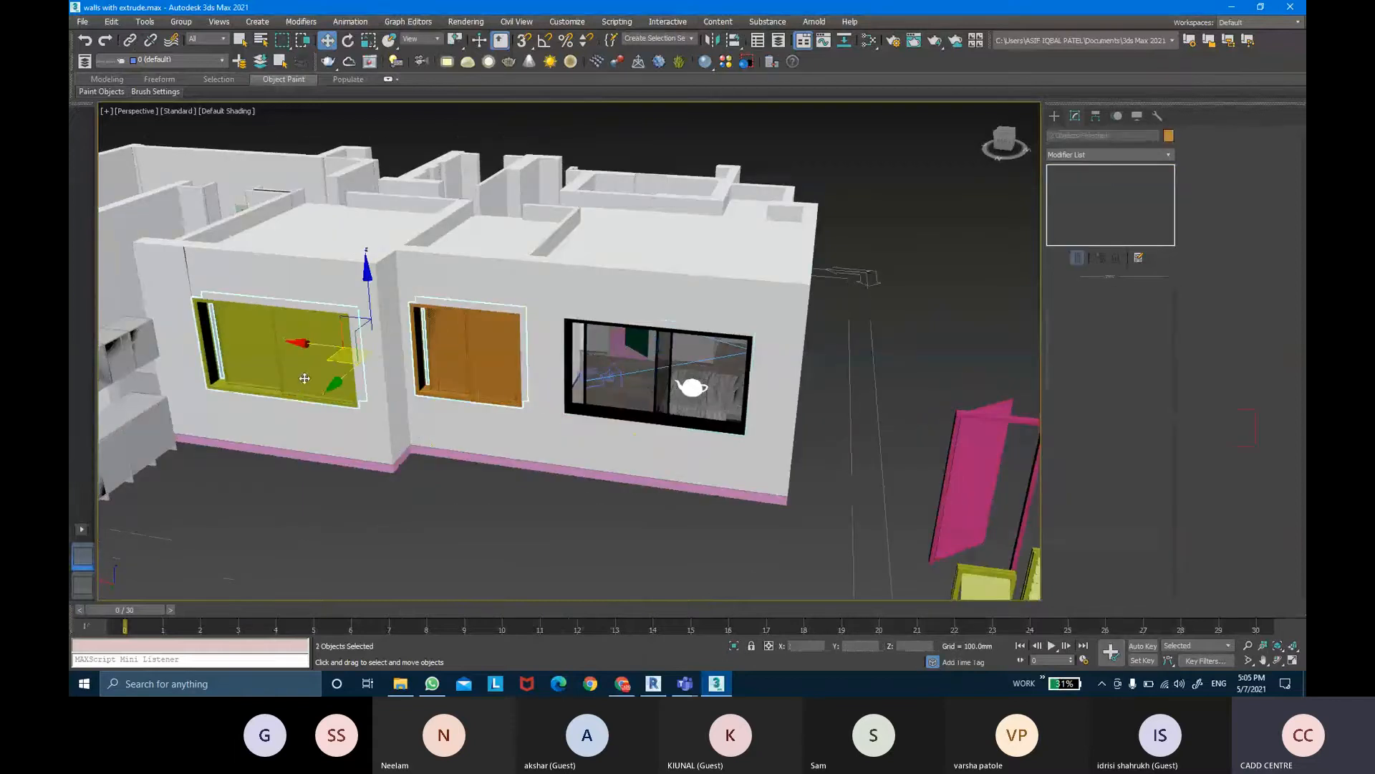
middle_click_drag(304, 378, 556, 413, "alt")
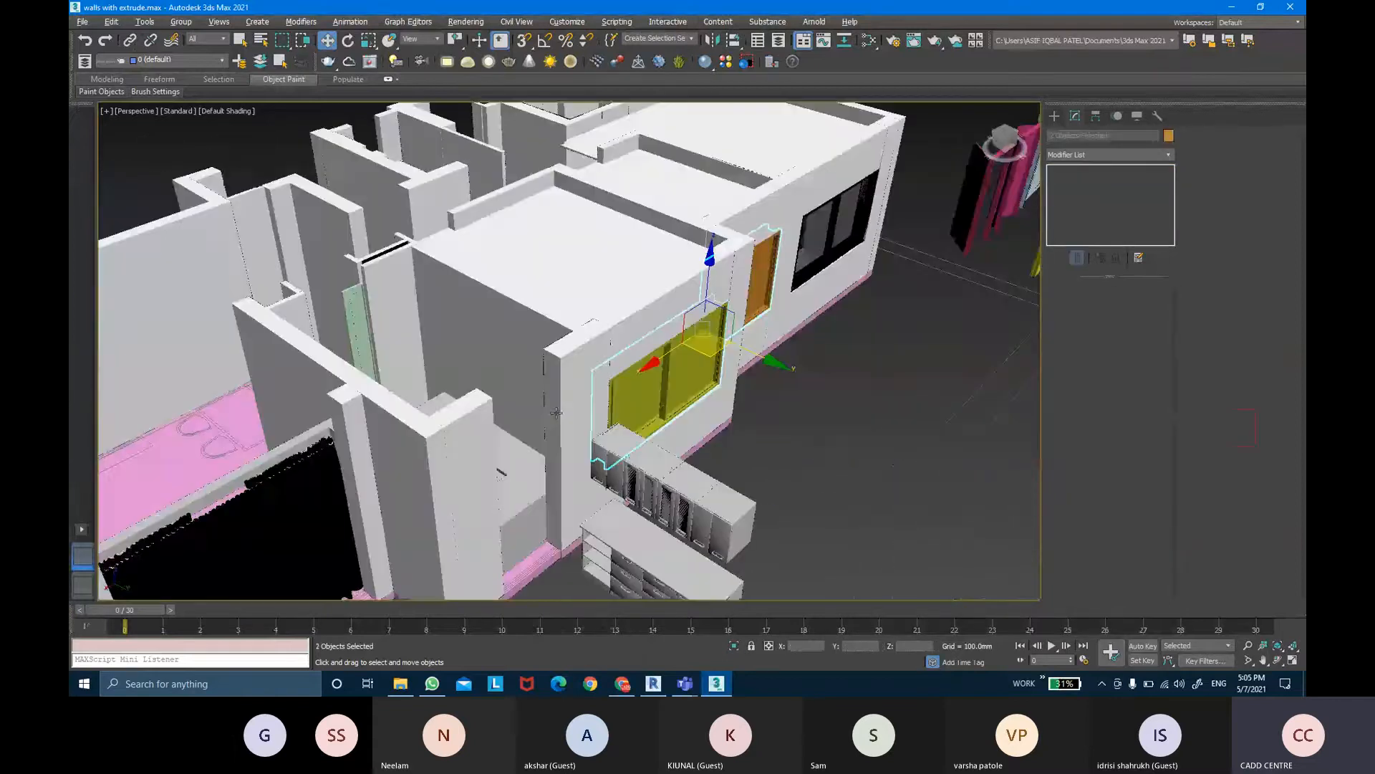
key("shift+z")
key("shift+z")
key("shift+z")
key("shift+z")
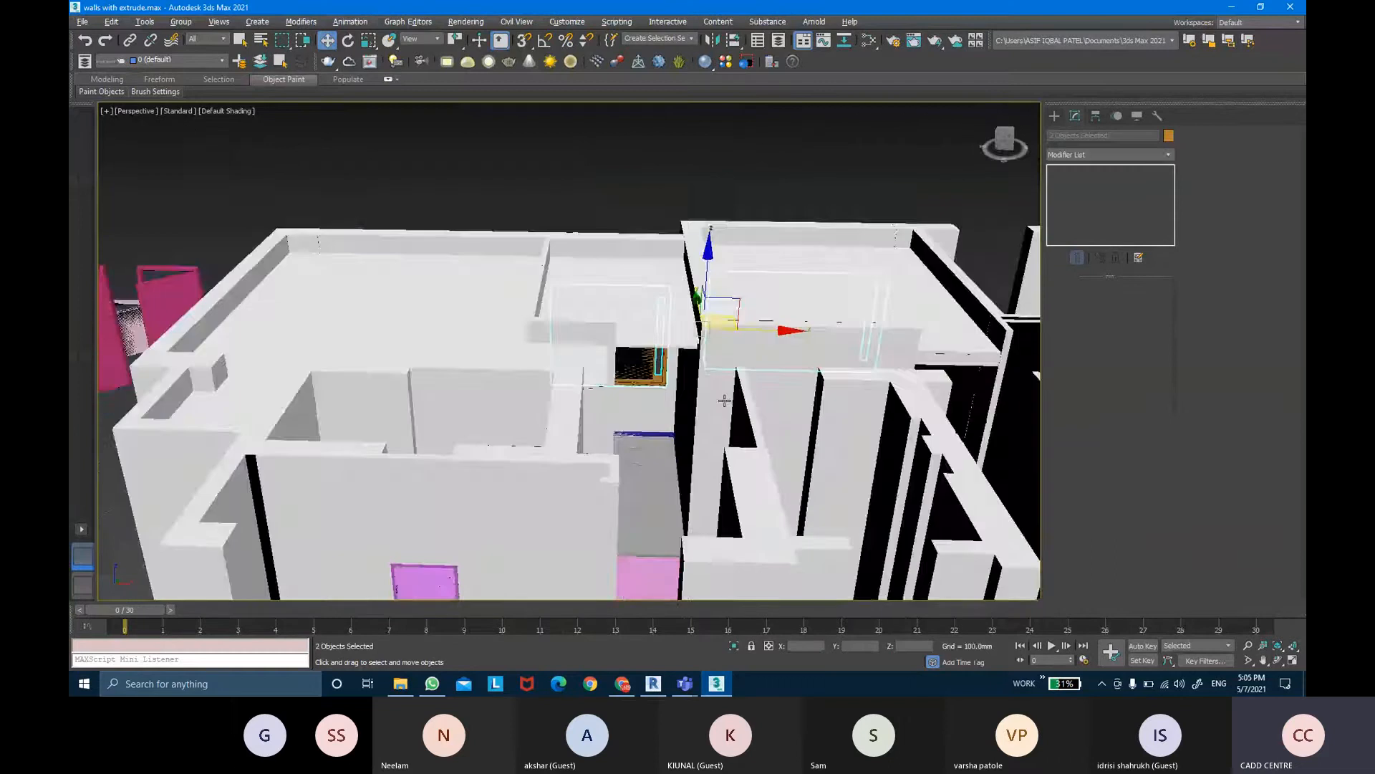
key("shift+z")
key("shift+z")
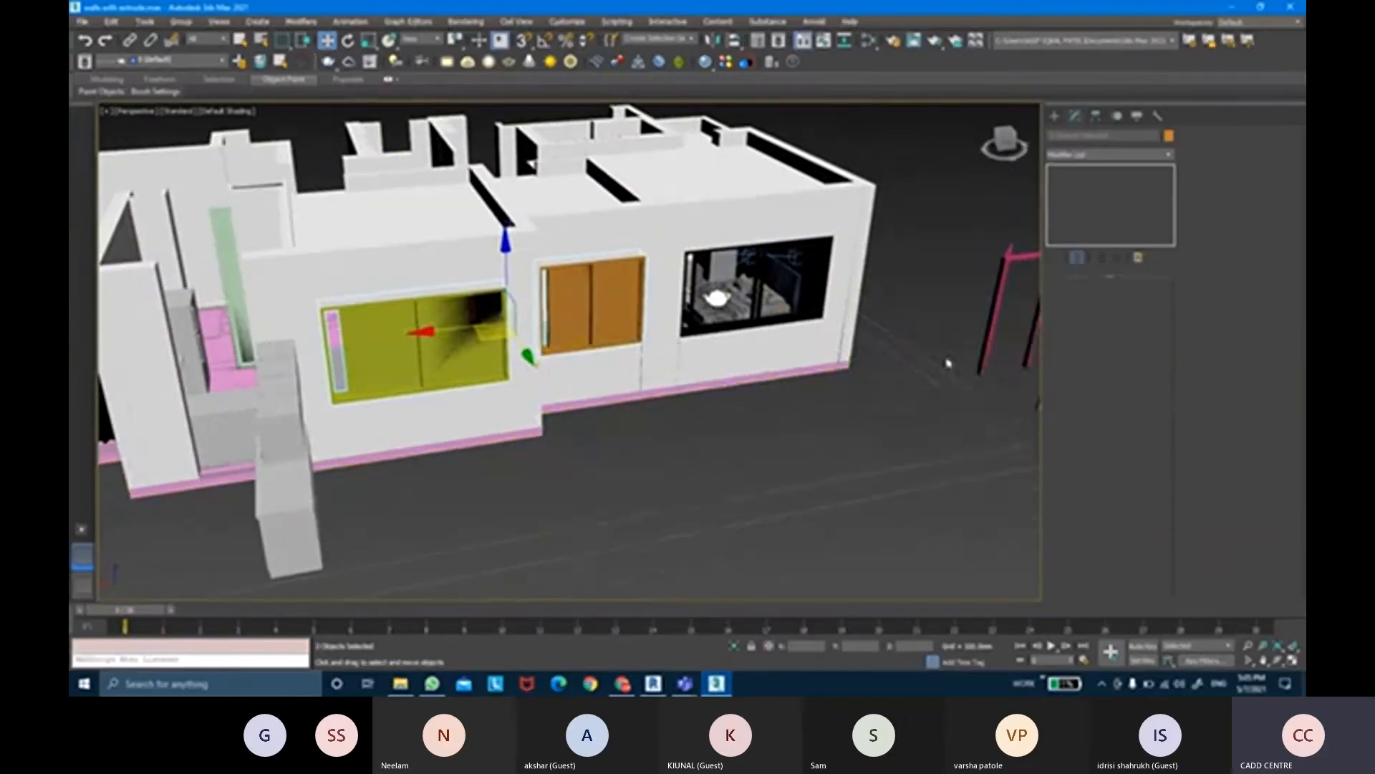
key("m")
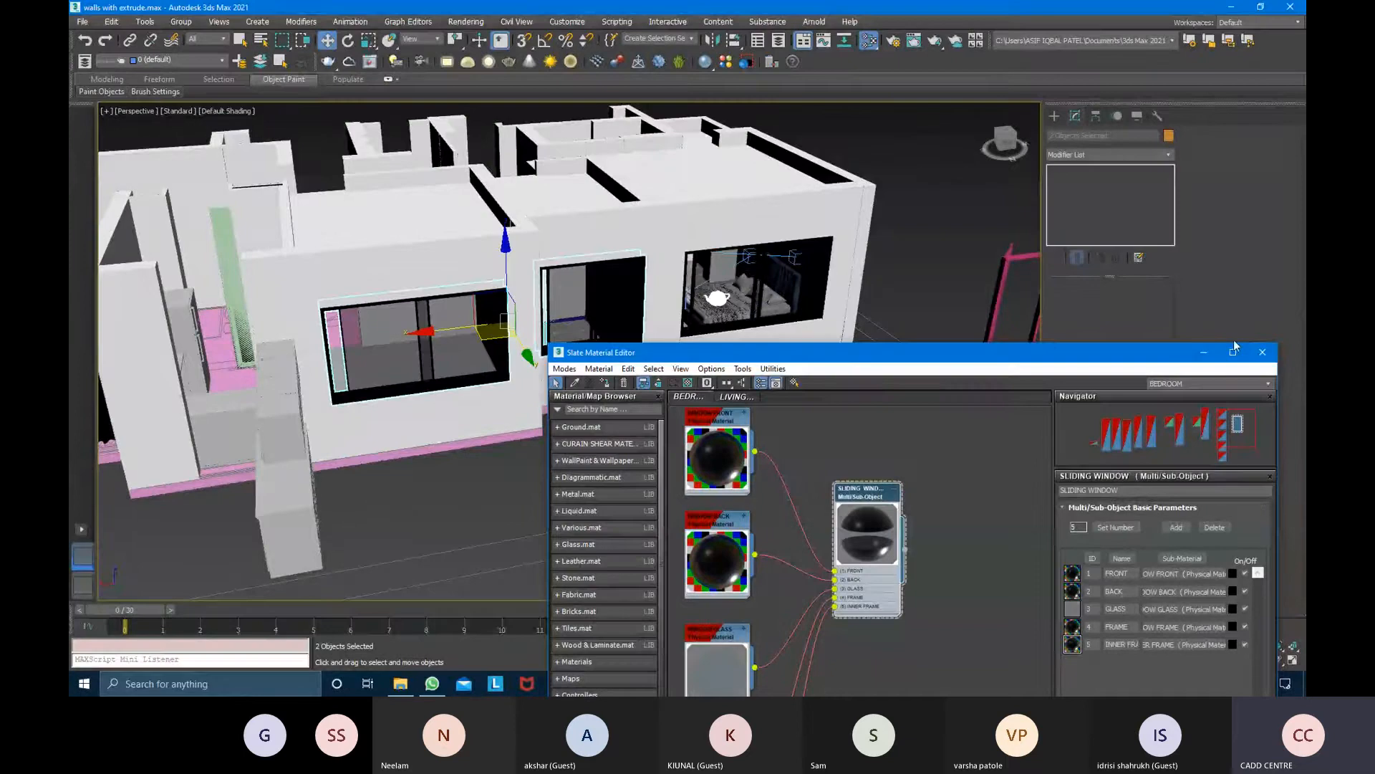
left_click(1263, 353)
scroll(702, 338, "down", 5)
left_click(814, 273)
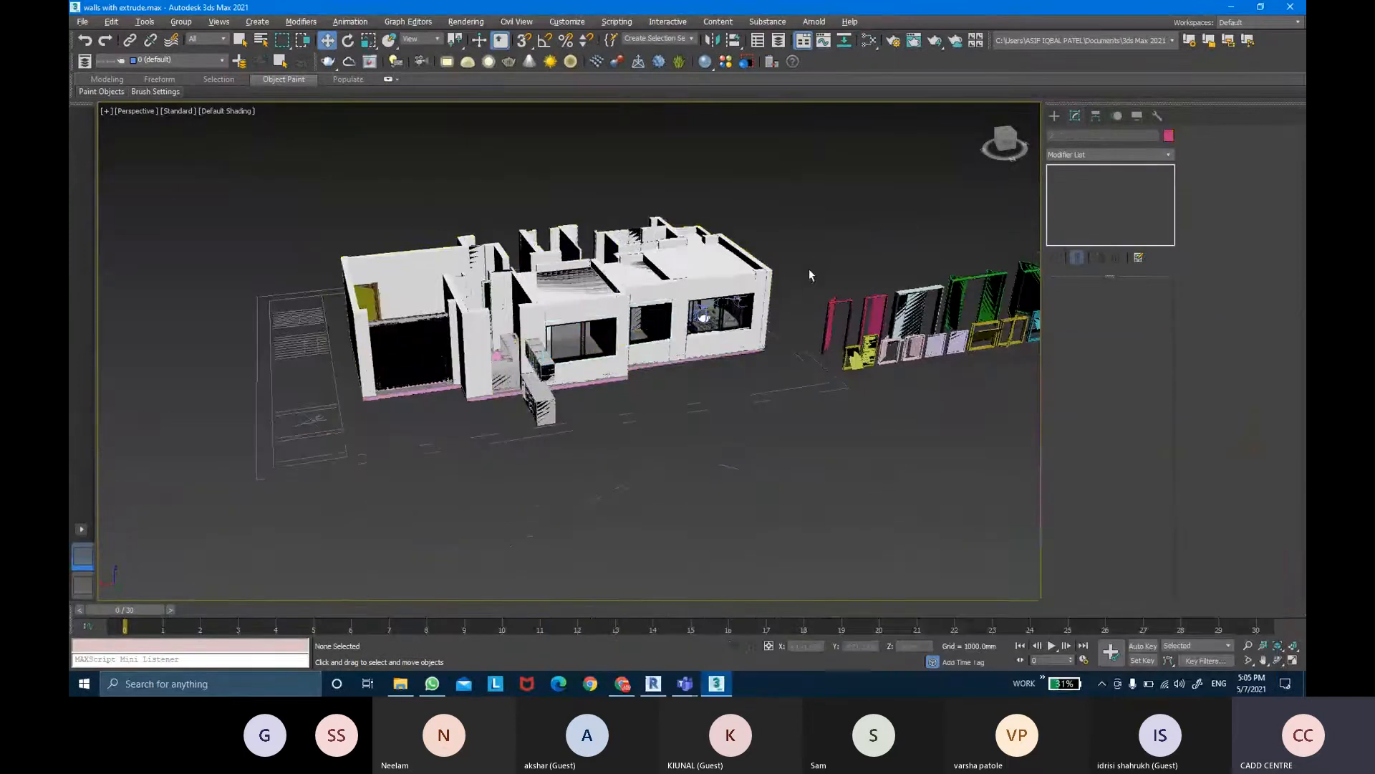
Select the purple awning window on the opposite side of the house and open the Slate Material Editor maximized
middle_click_drag(814, 274, 789, 375, "alt")
scroll(620, 421, "up", 2)
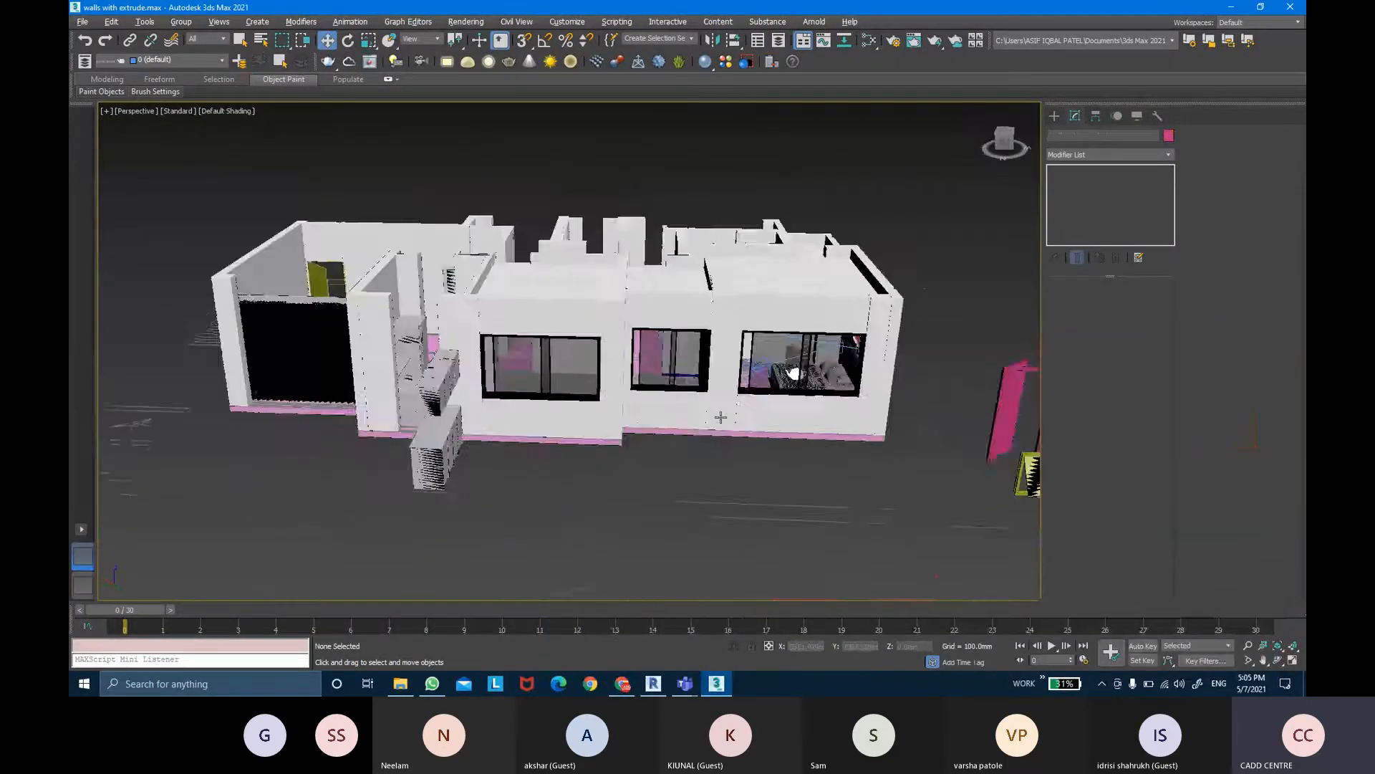
scroll(724, 408, "up", 5)
scroll(679, 407, "down", 4)
middle_click_drag(679, 407, 466, 419, "alt")
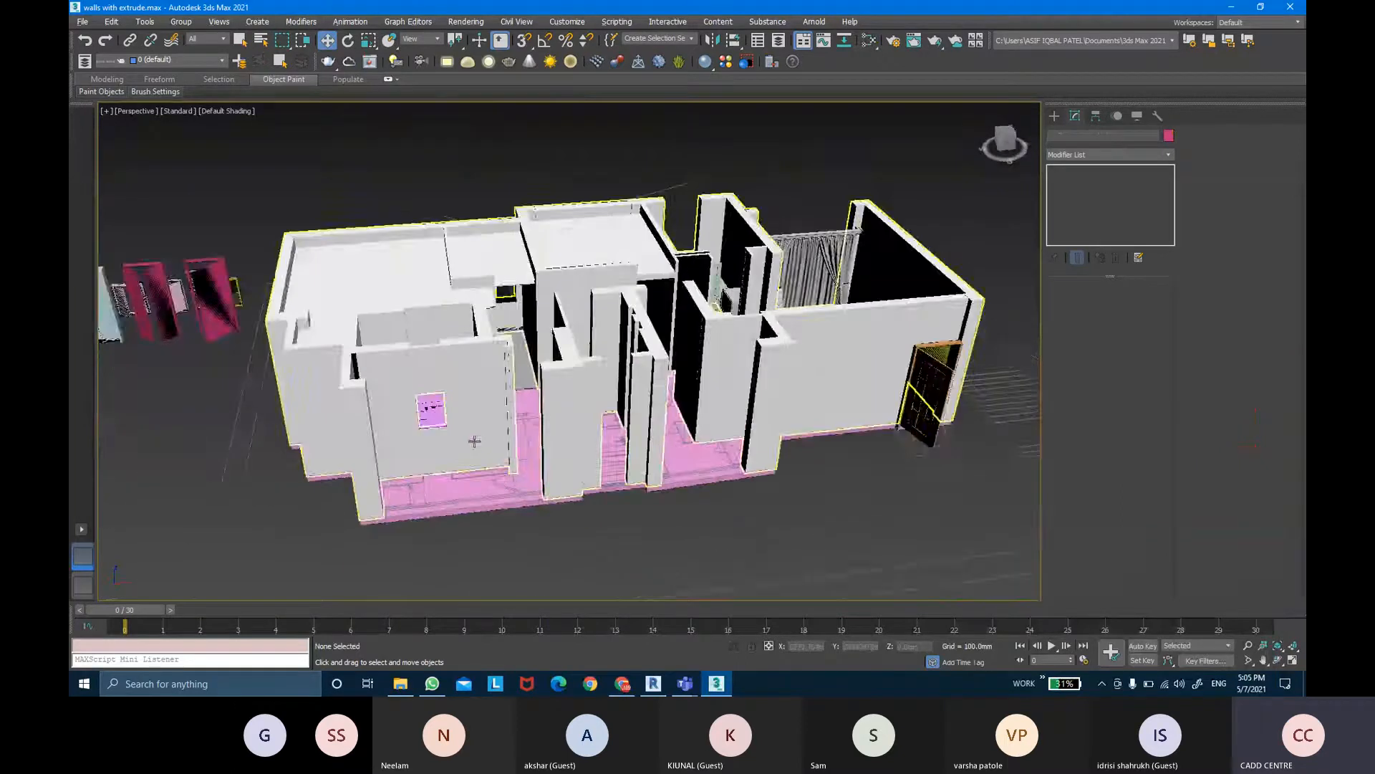
scroll(466, 420, "up", 5)
left_click(413, 388)
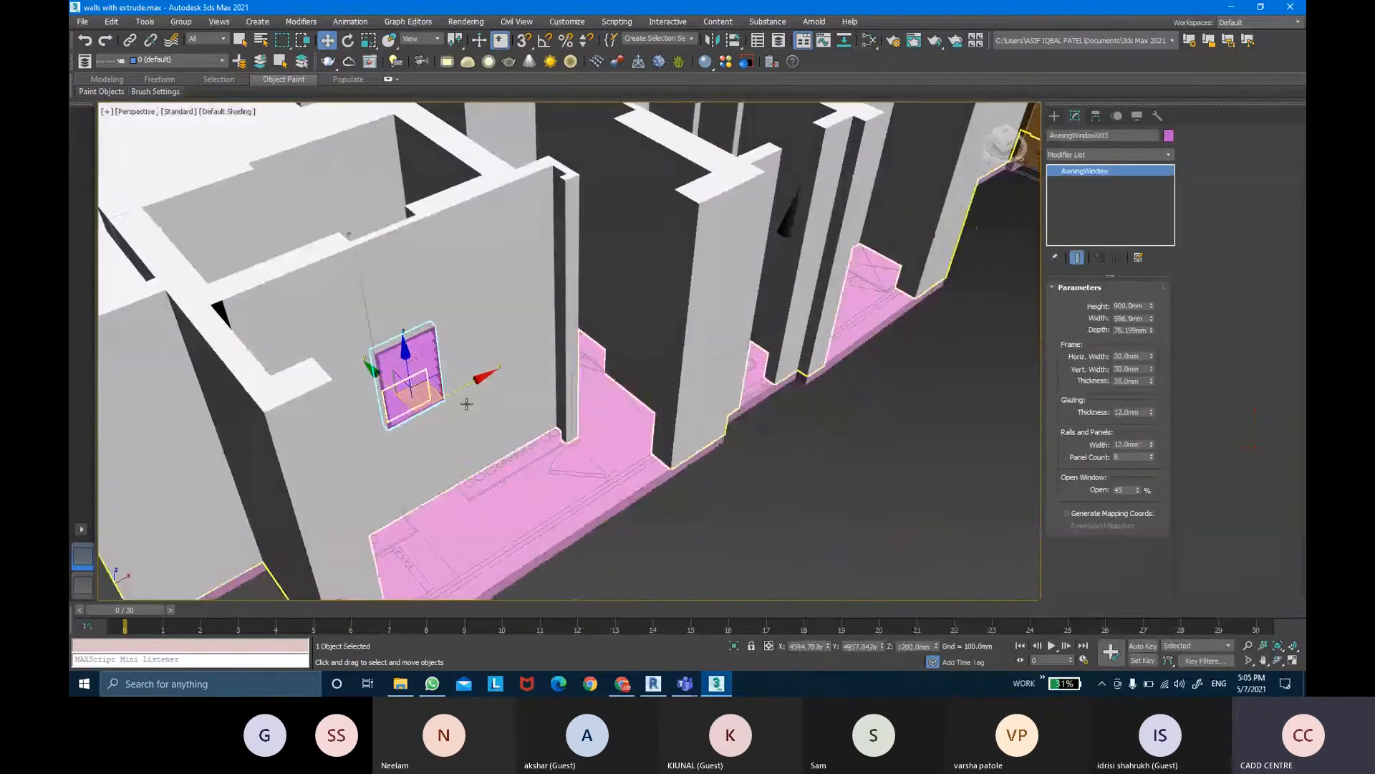
key("m")
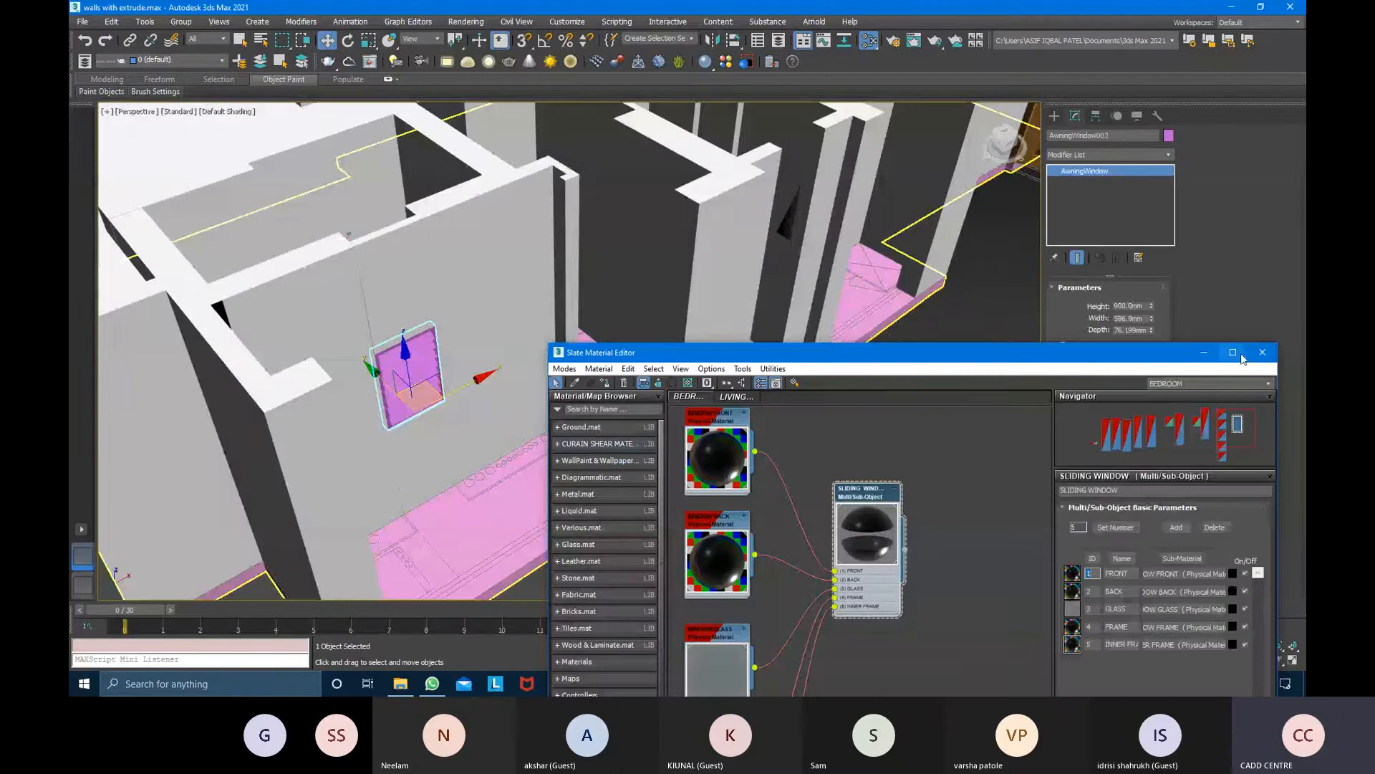
left_click(1233, 351)
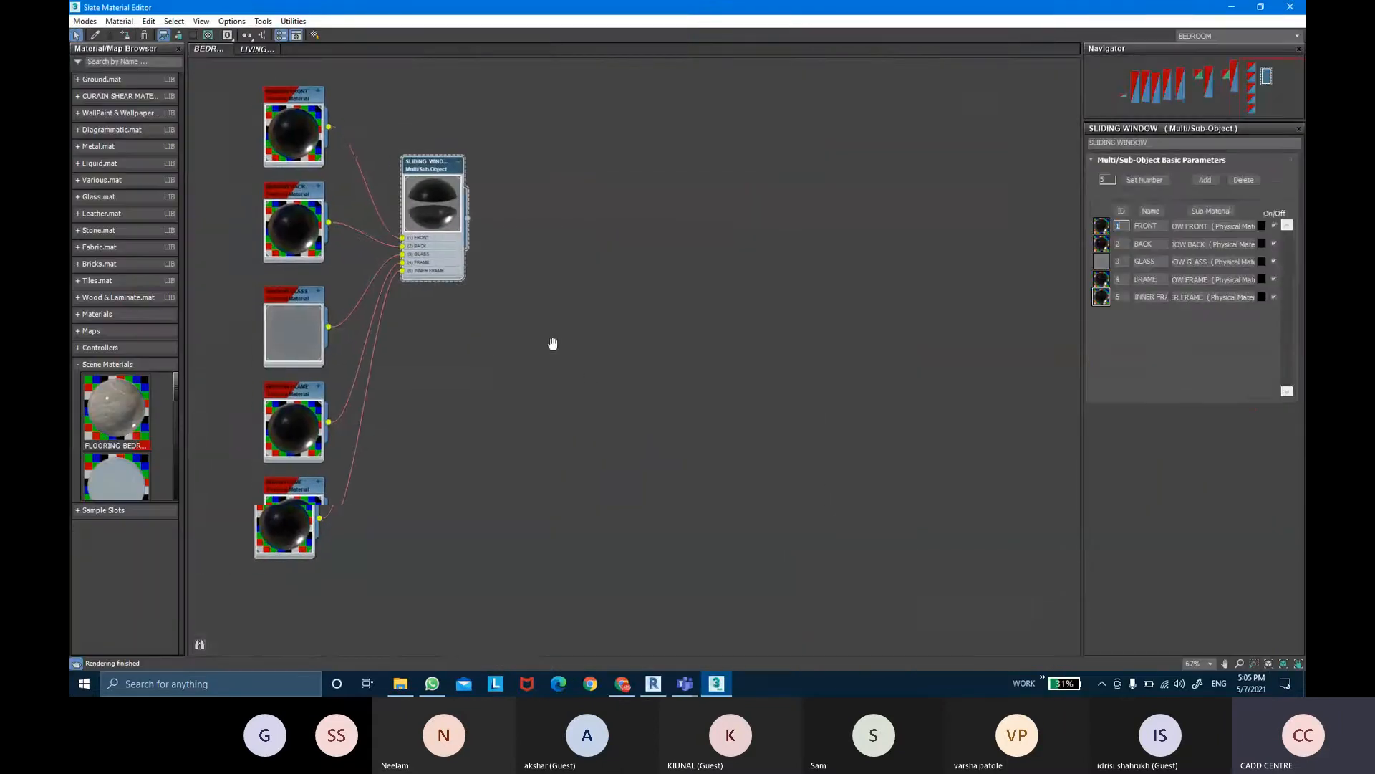
Duplicate the SLIDING WINDOW material together with its five sub-materials and name the copied Multi/Sub-Object LOUVER WINDOW
left_click_drag(620, 553, 338, 77)
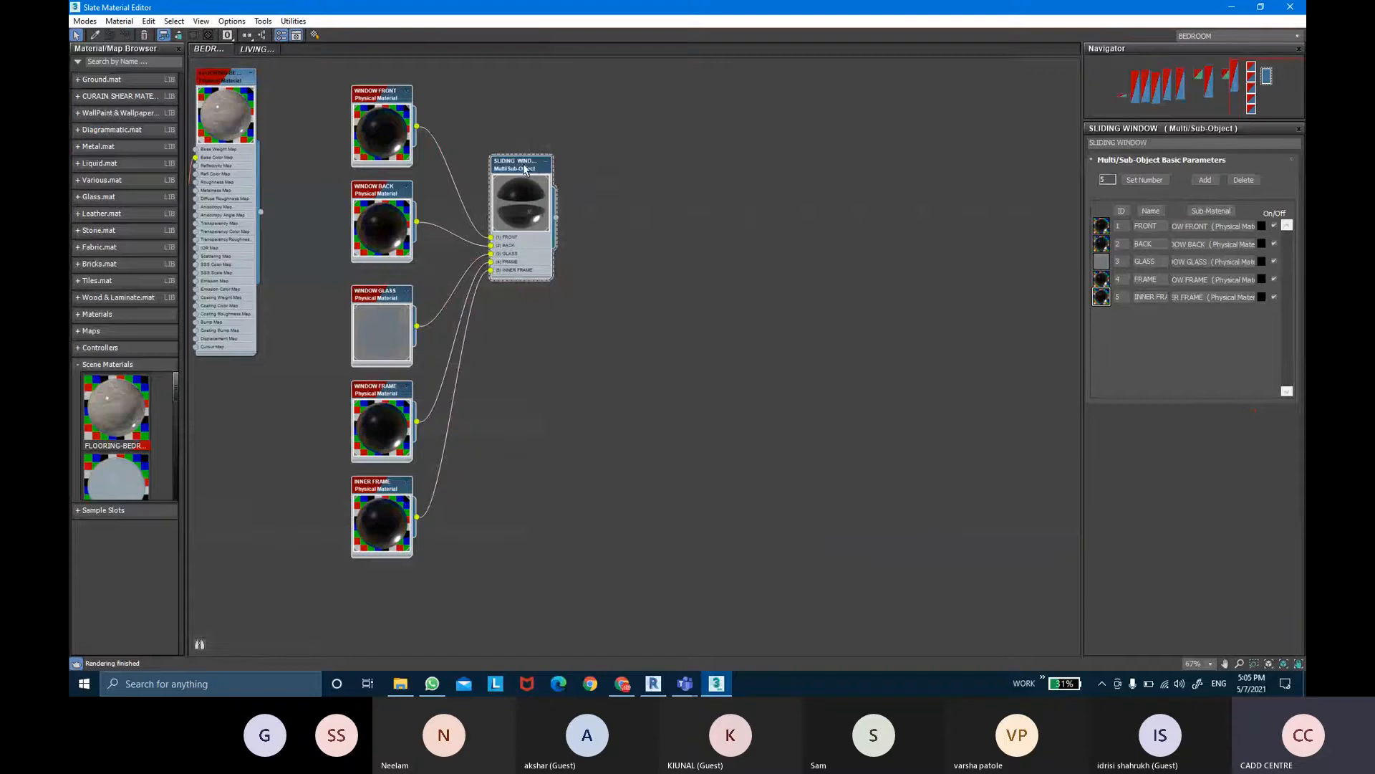
left_click_drag(525, 170, 886, 176, "shift")
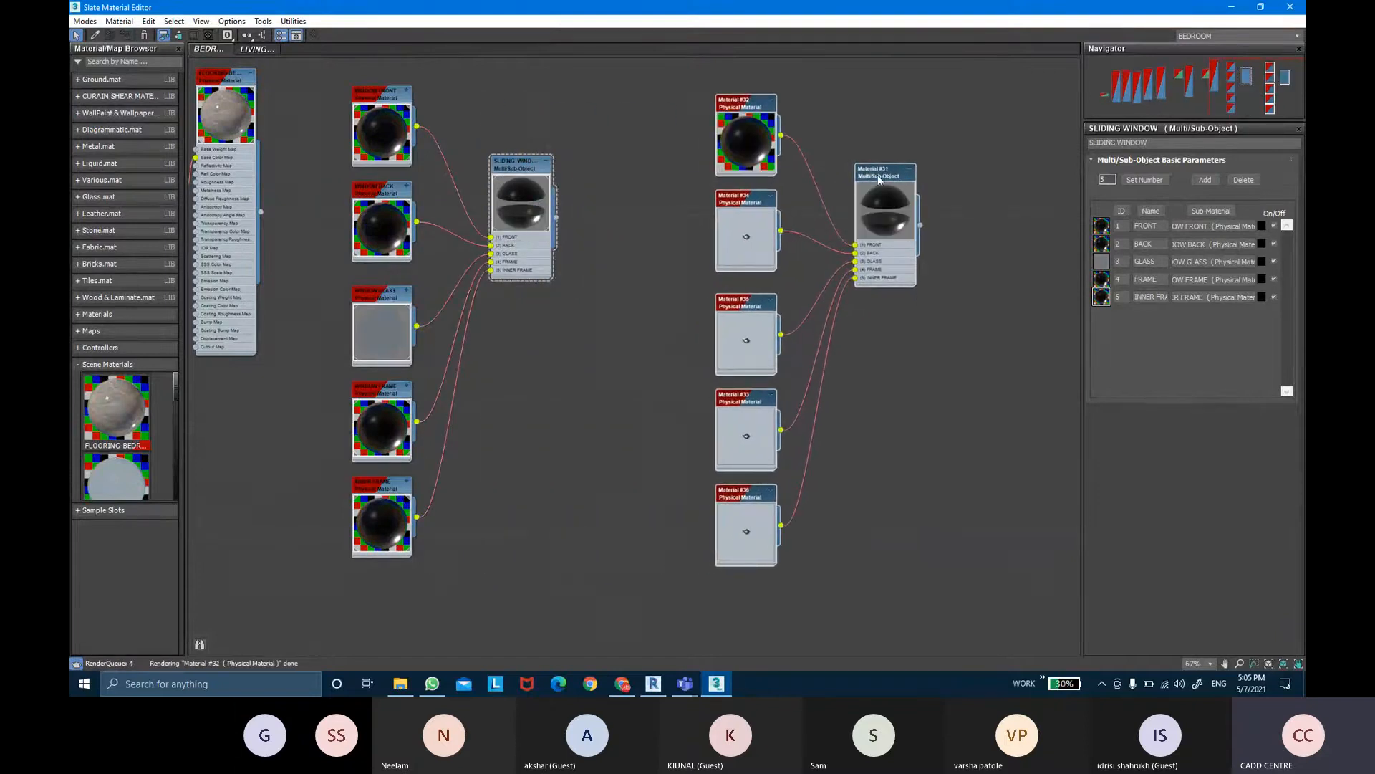
double_click(879, 179)
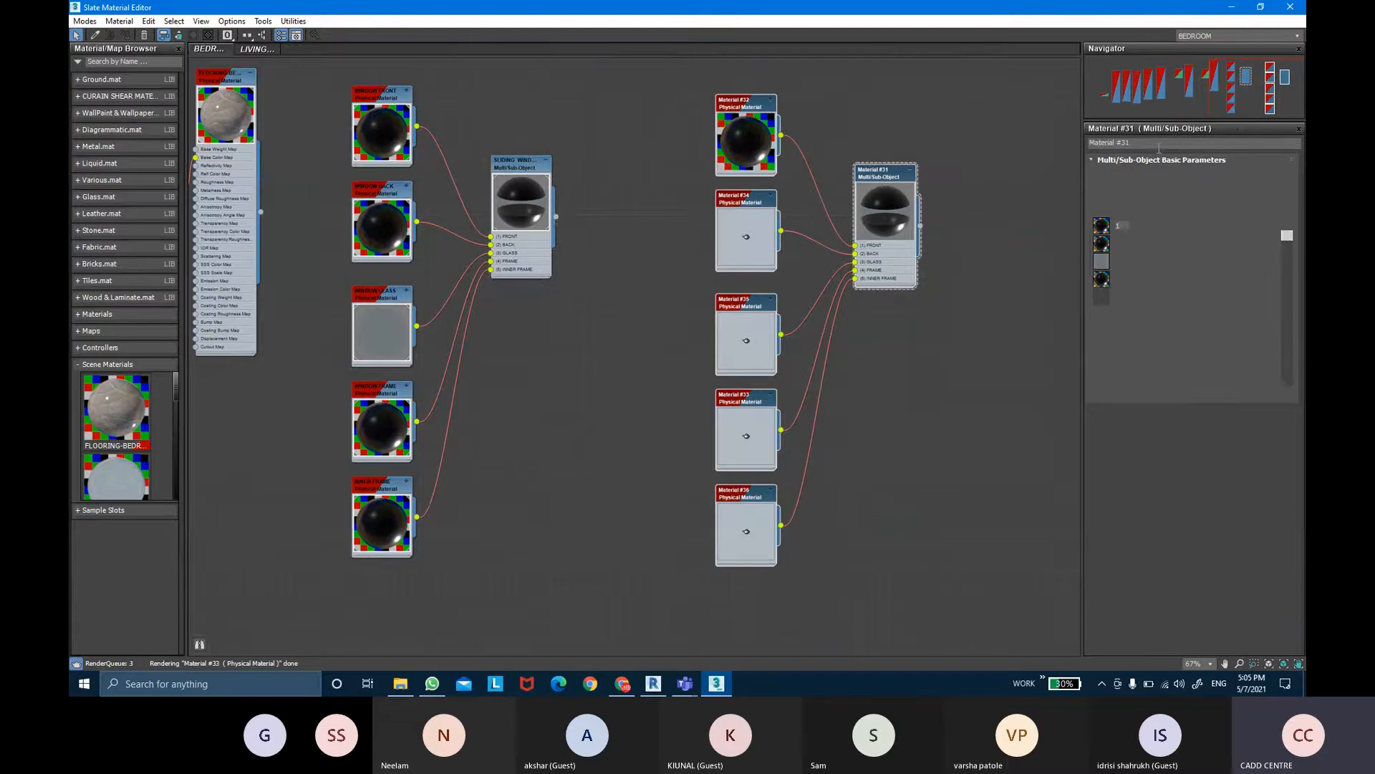
left_click(1076, 147)
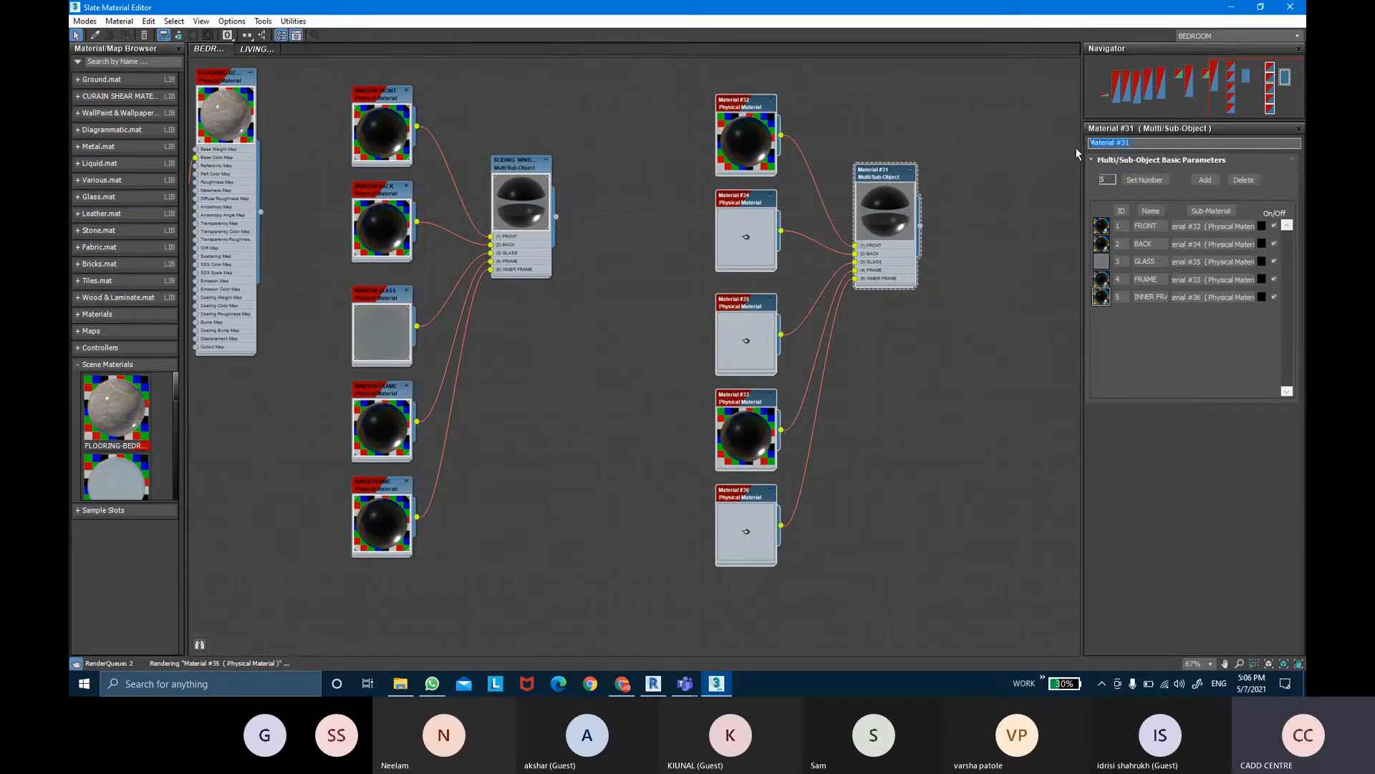
type("LO")
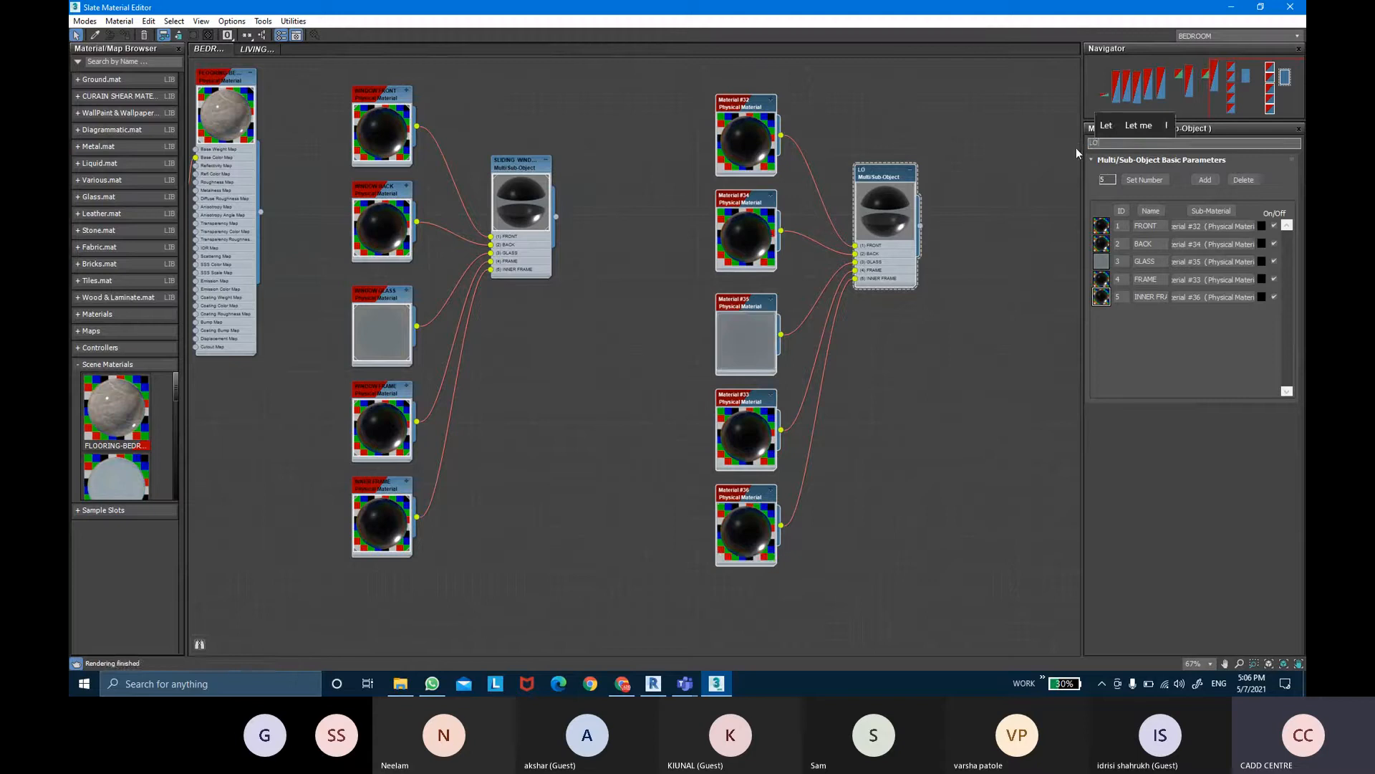
type("UVER WINDOQ")
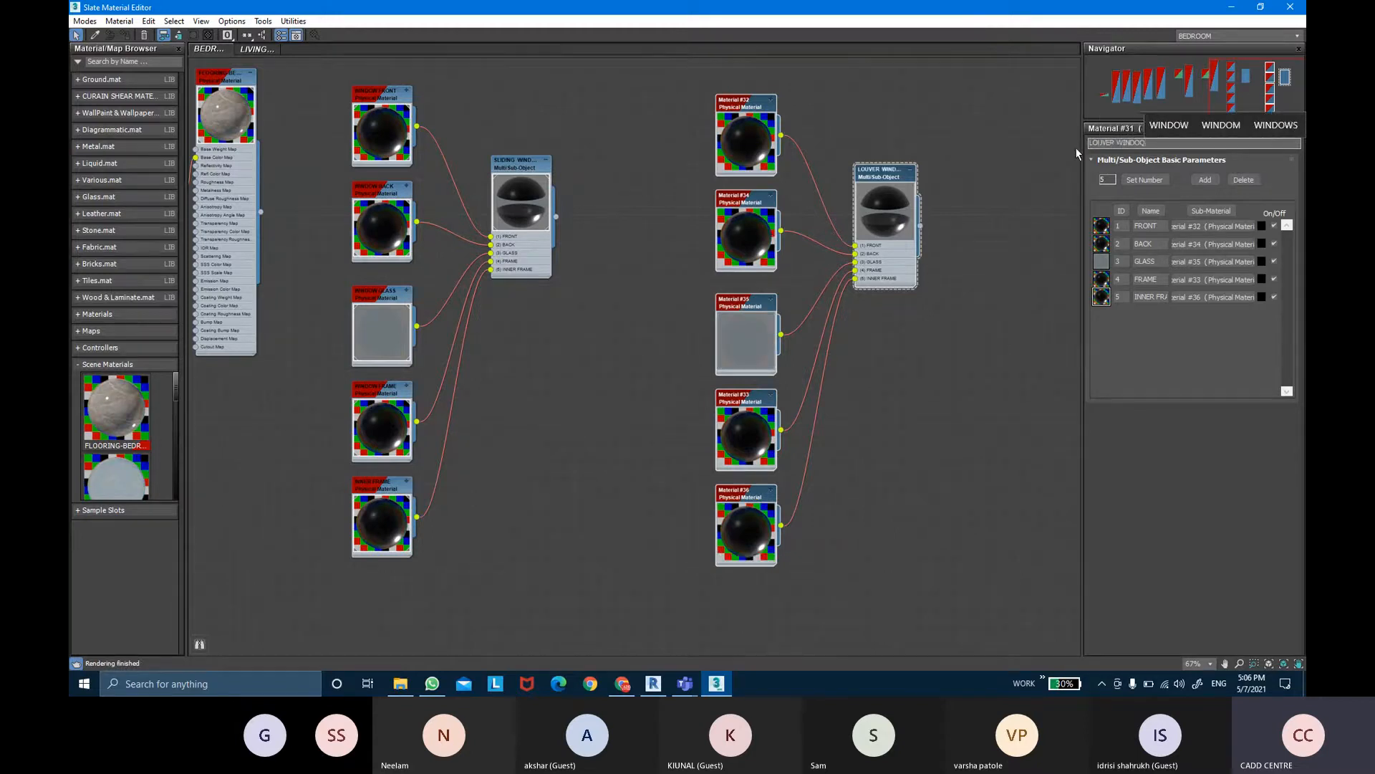
key("BackSpace")
type("W")
key("Return")
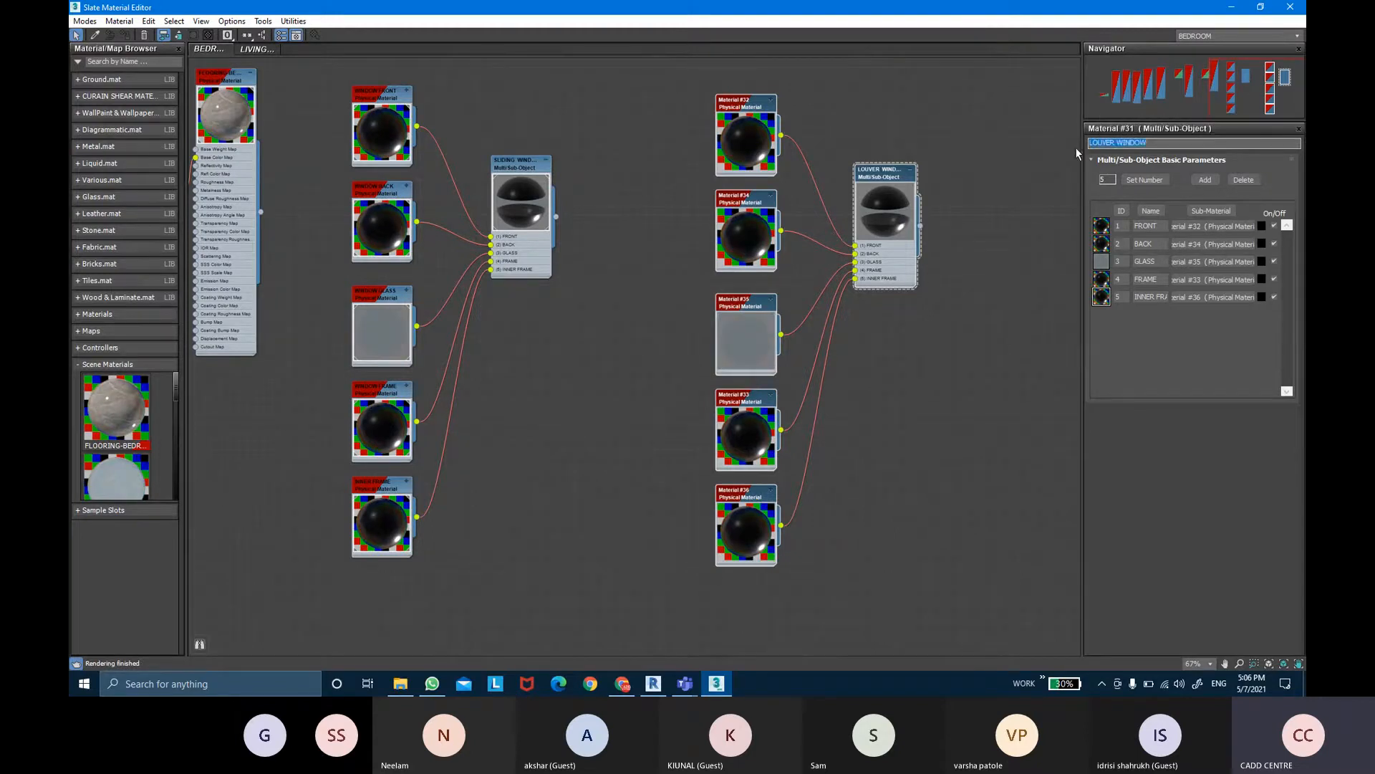
Apply the Frosted Glass (Physical) preset to LOUVER WINDOW's GLASS sub-material and restore the material editor to a smaller window beside the awning window
double_click(730, 308)
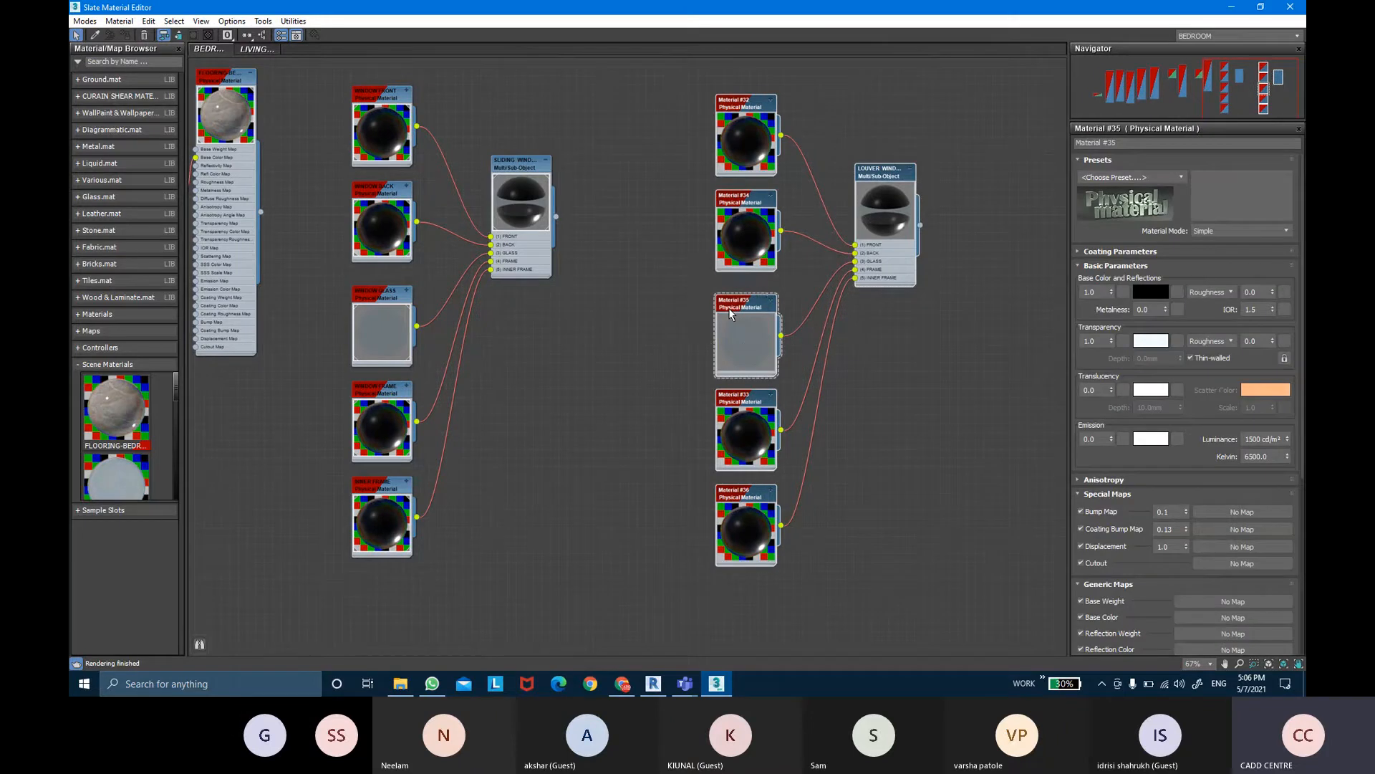
left_click(1181, 176)
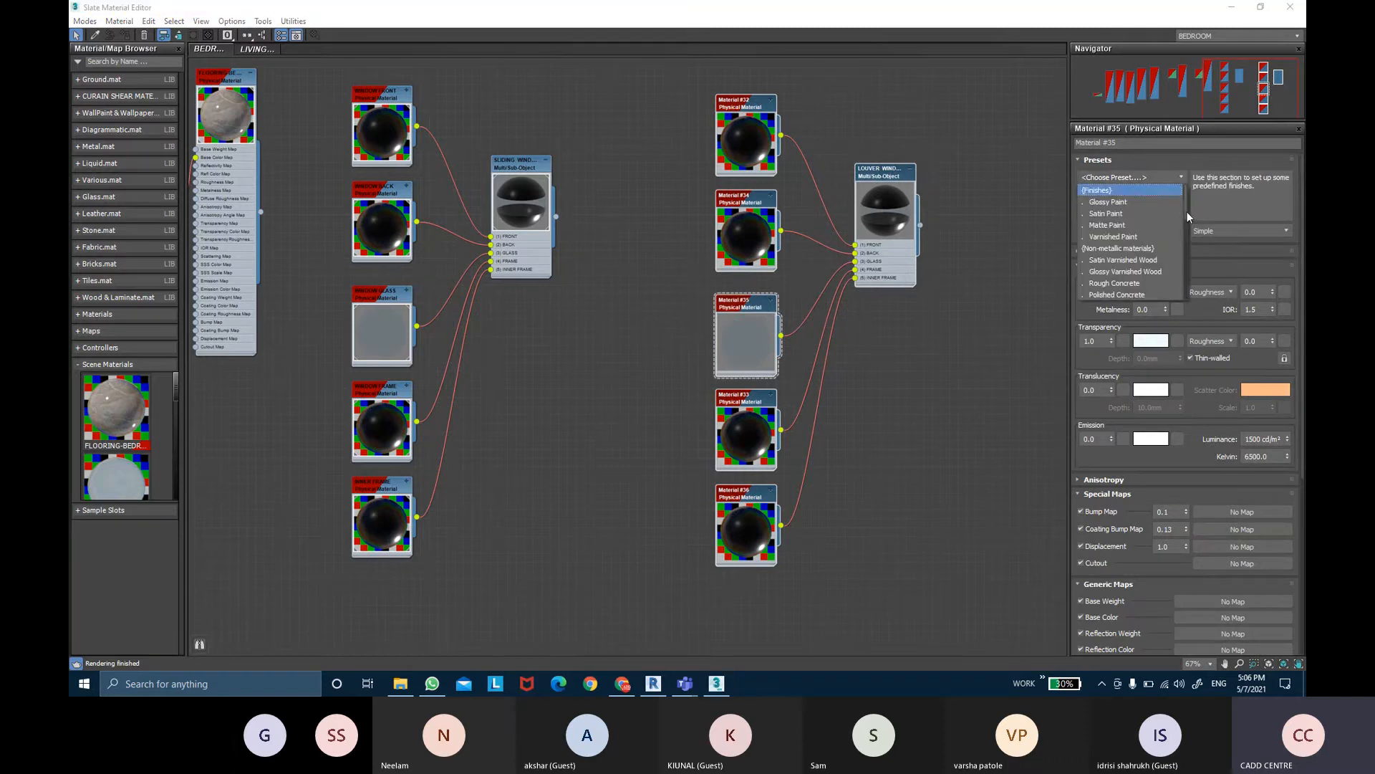
left_click_drag(1188, 212, 1183, 246)
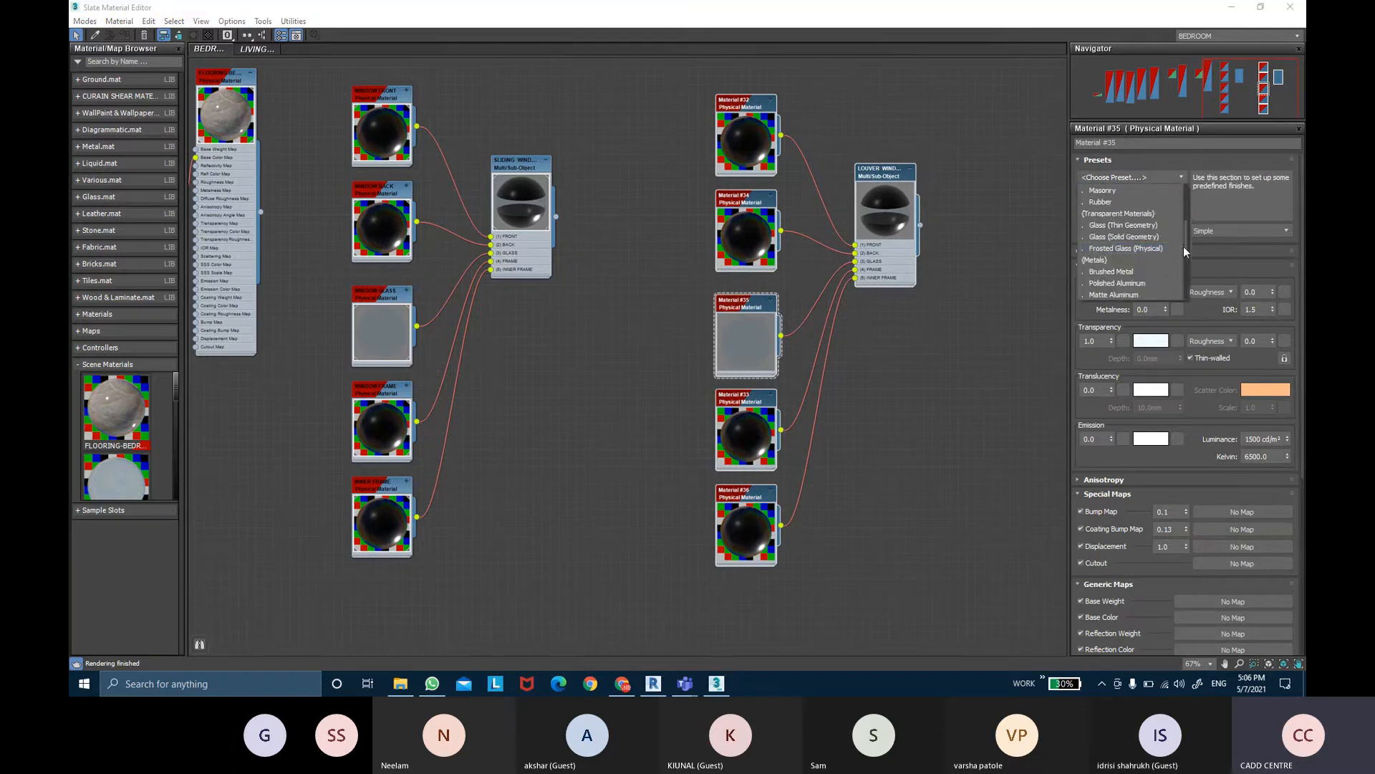
left_click(1139, 248)
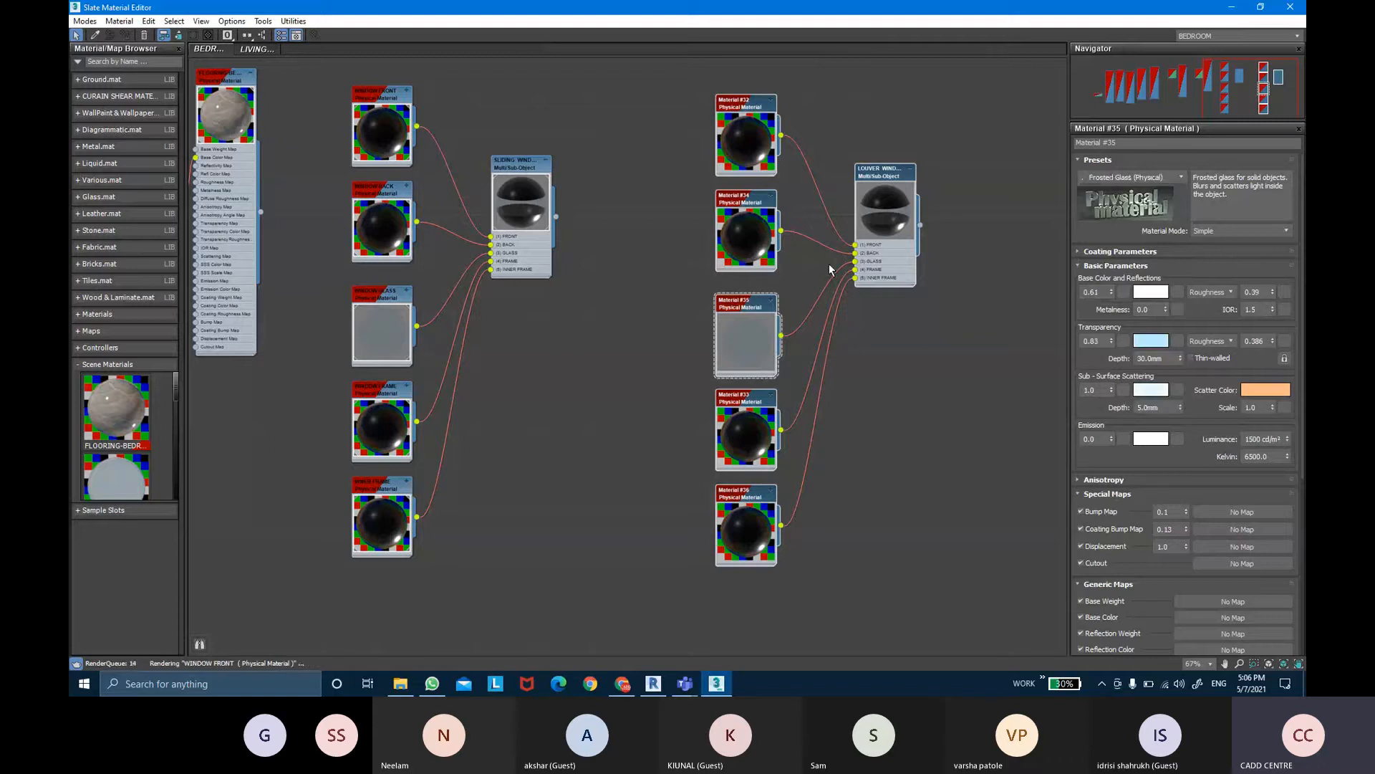
double_click(877, 179)
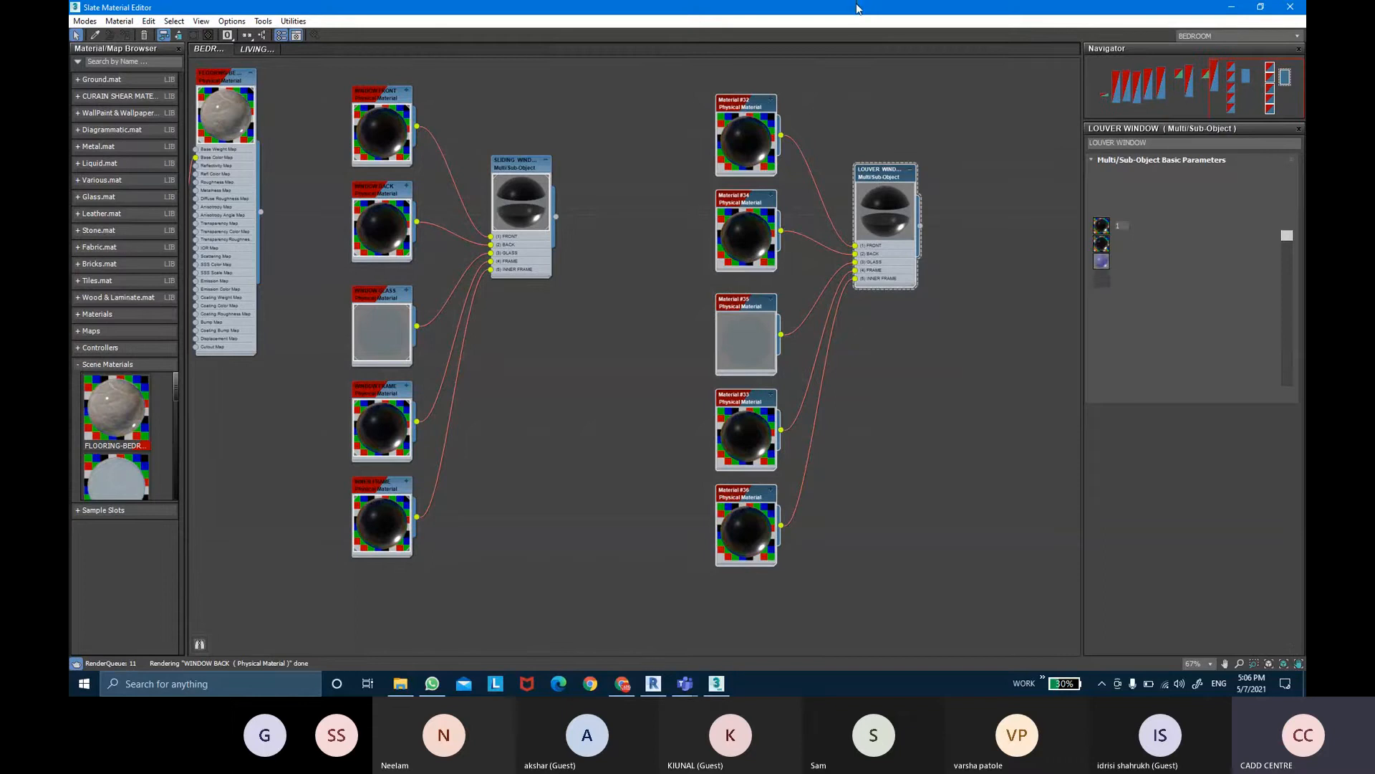
left_click_drag(858, 11, 1069, 255)
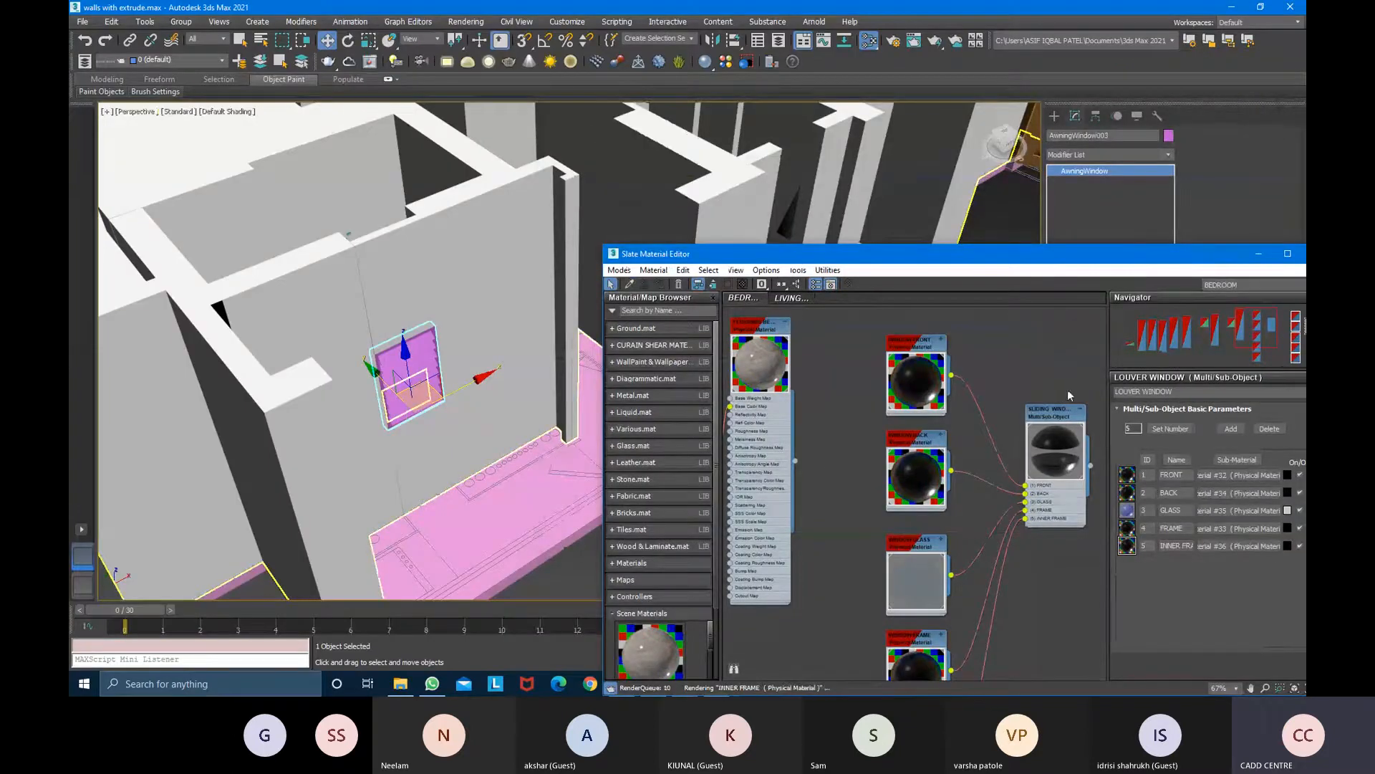
double_click(1056, 415)
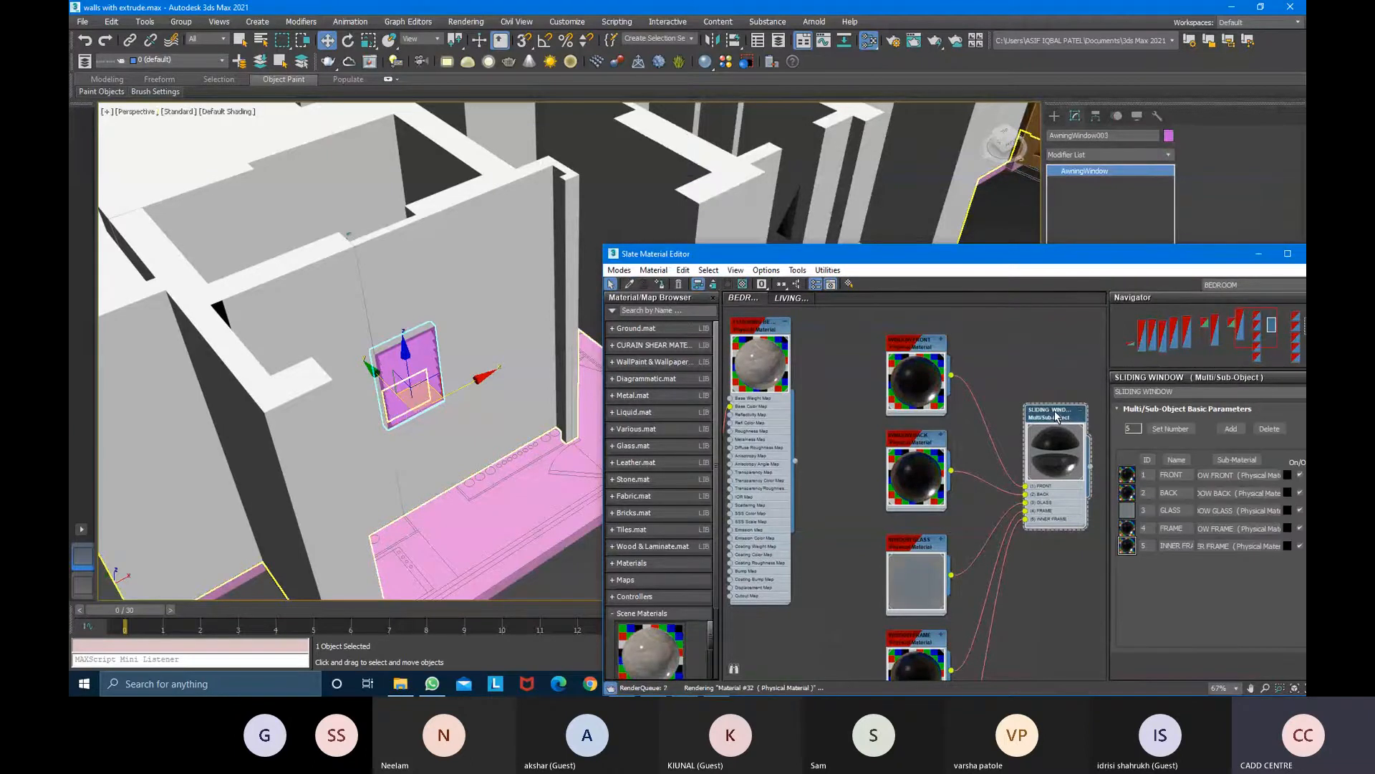
double_click(908, 552)
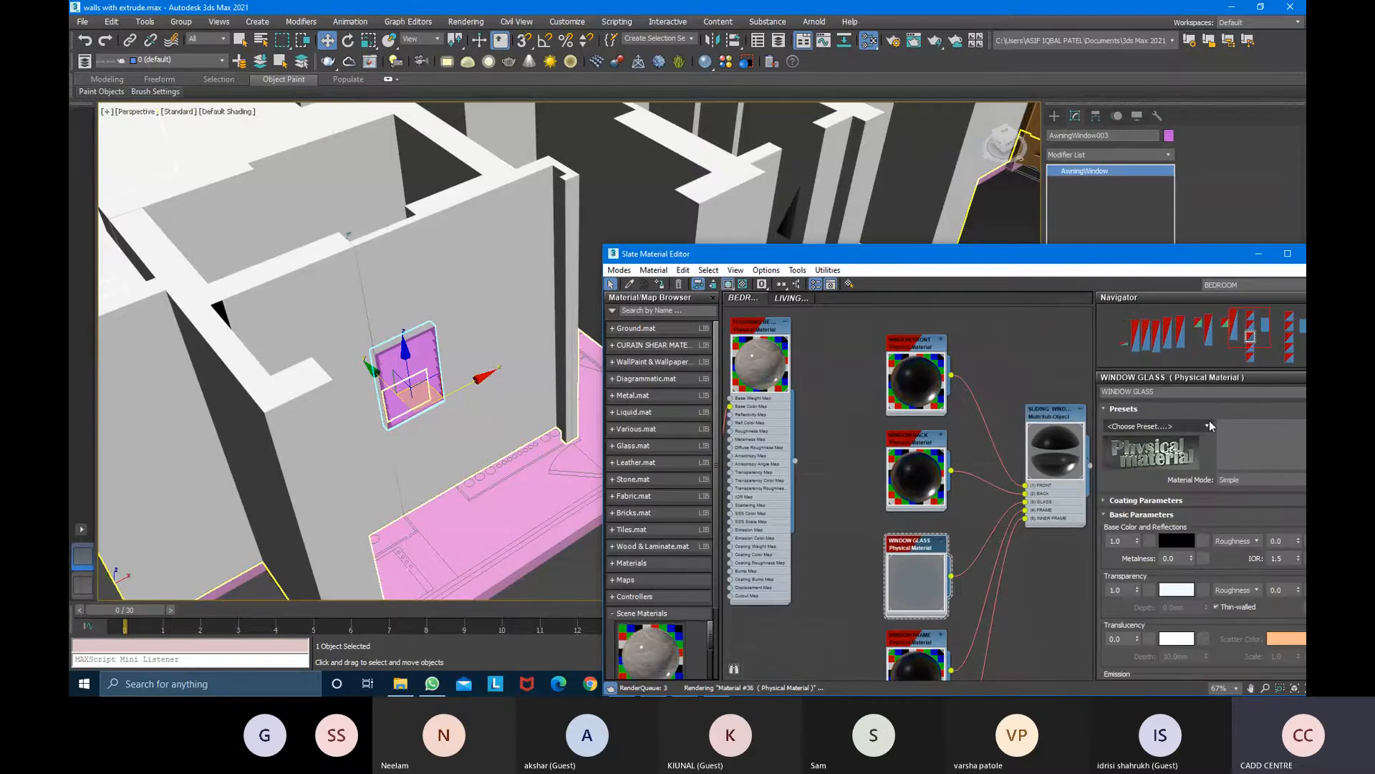
left_click(1209, 424)
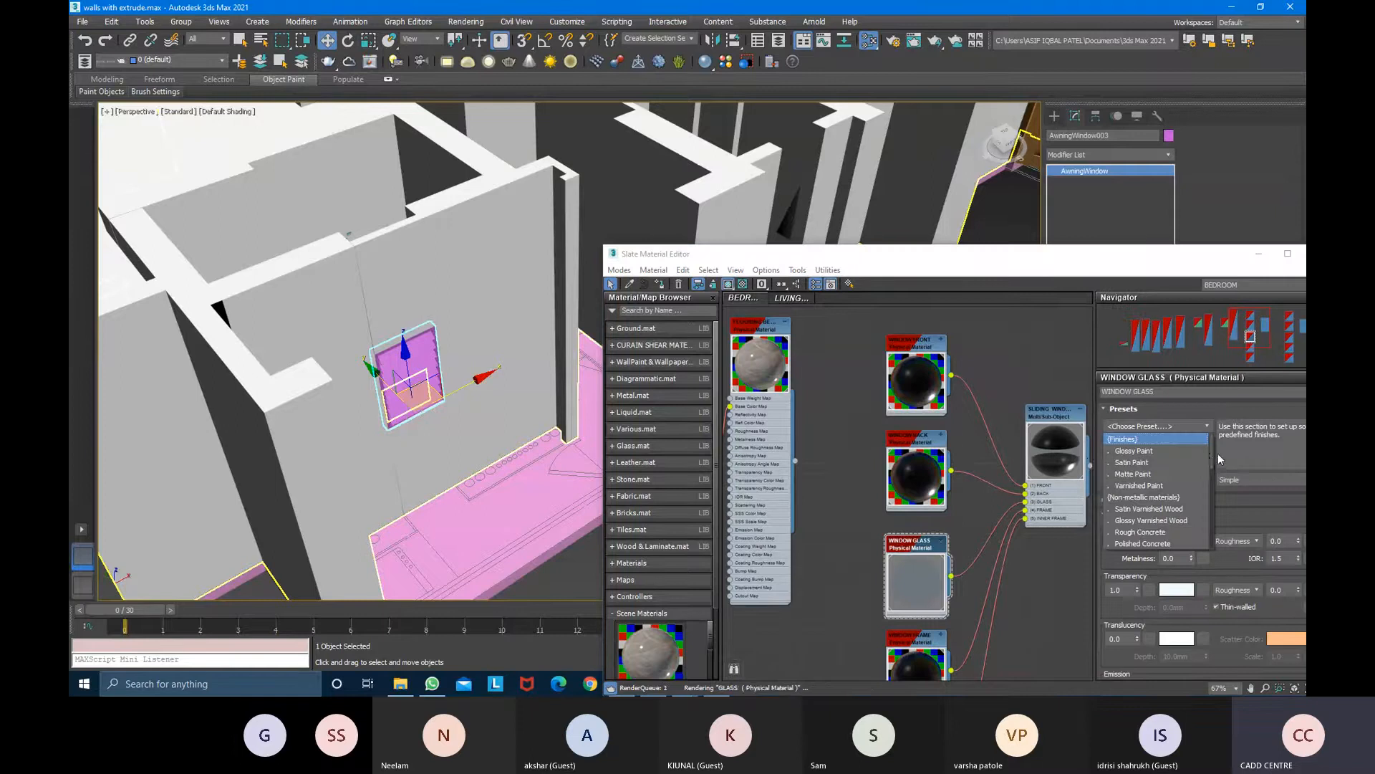
scroll(1212, 463, "down", 3)
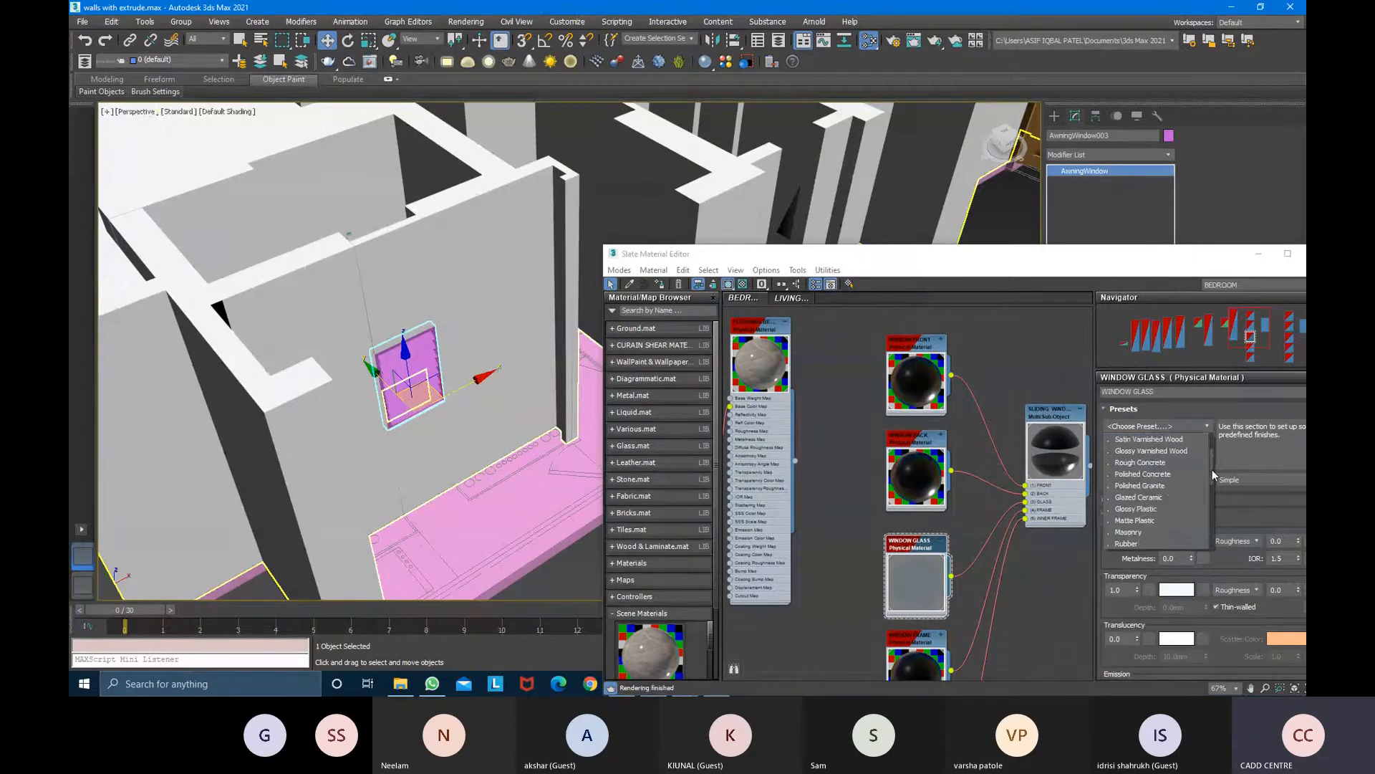
left_click(990, 377)
Assign the LOUVER WINDOW material to the selected awning window, check its louvers up close and close the material editor
middle_click_drag(1045, 376, 851, 381)
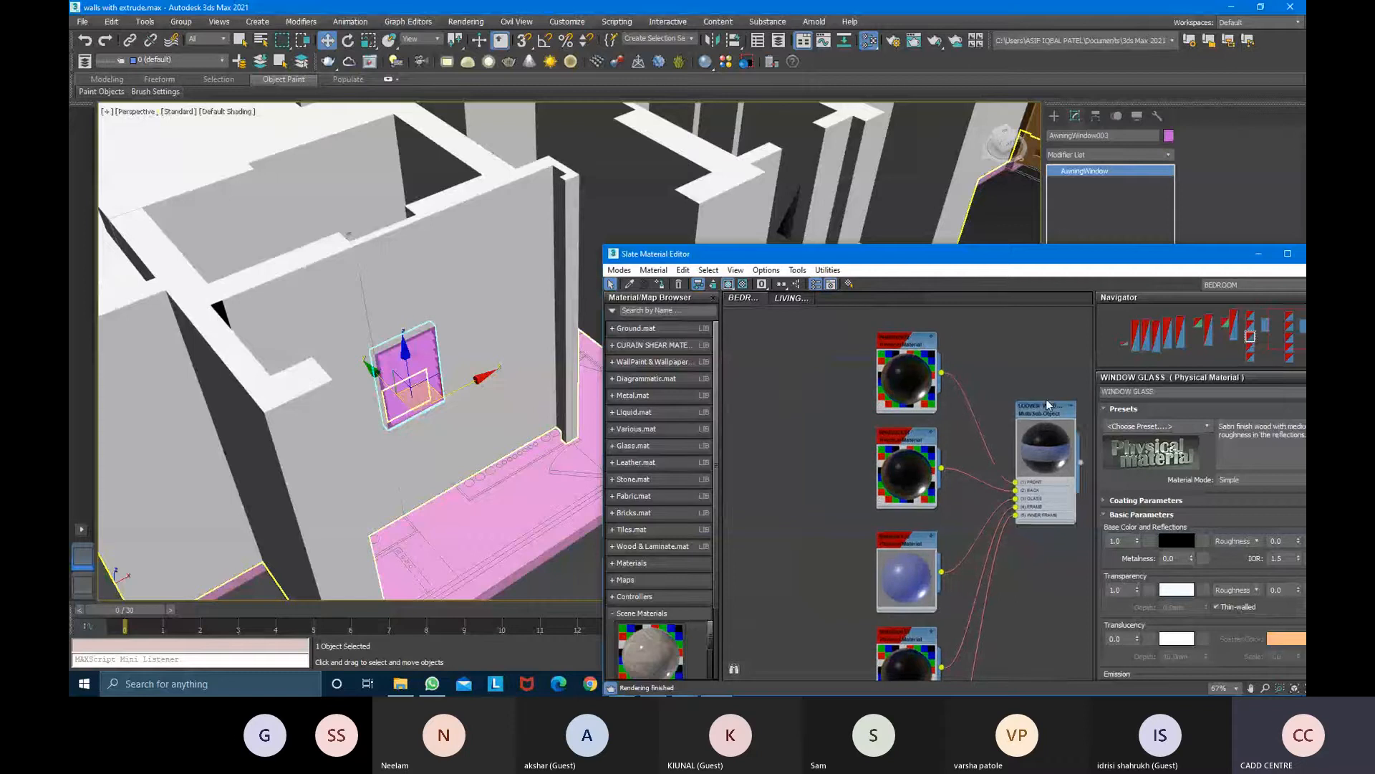
double_click(1043, 406)
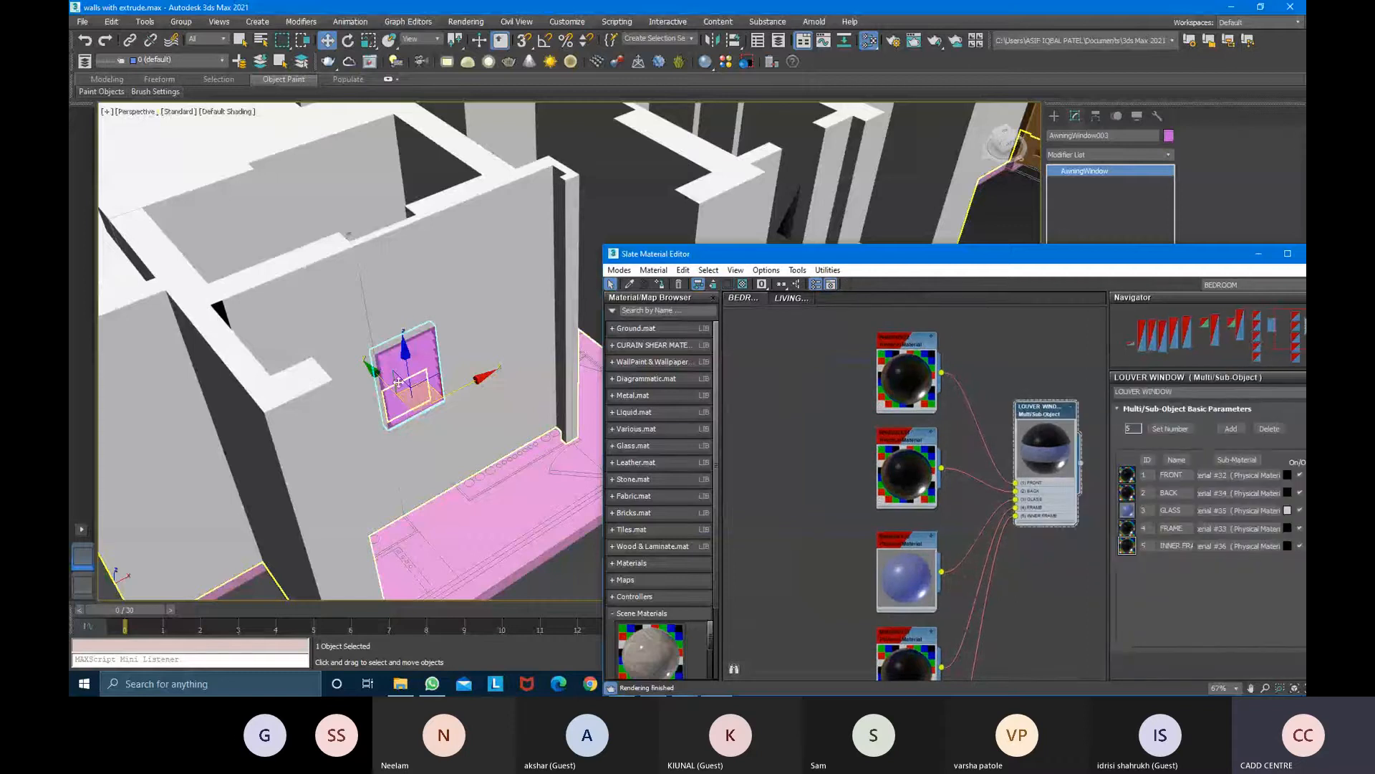
left_click(666, 285)
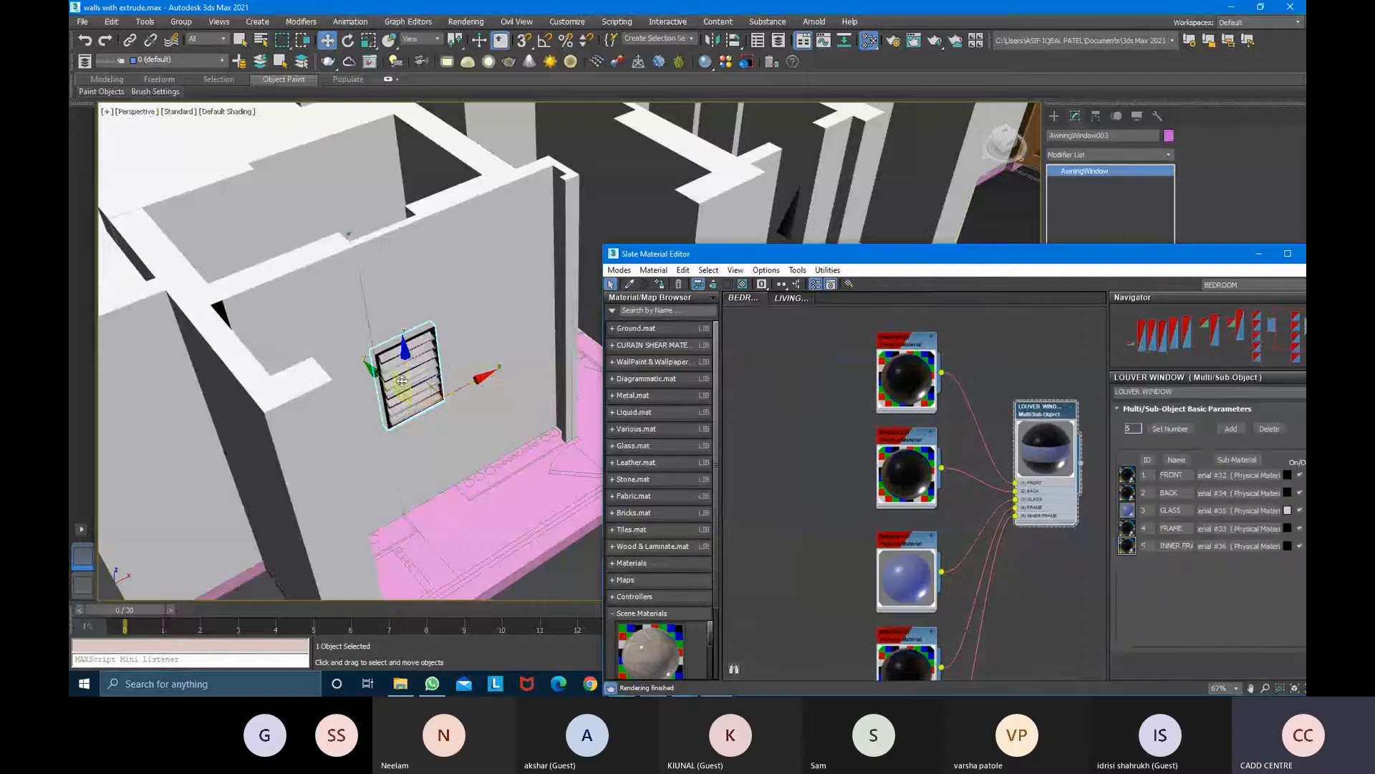
scroll(402, 381, "up", 5)
scroll(402, 381, "down", 6)
scroll(402, 381, "up", 4)
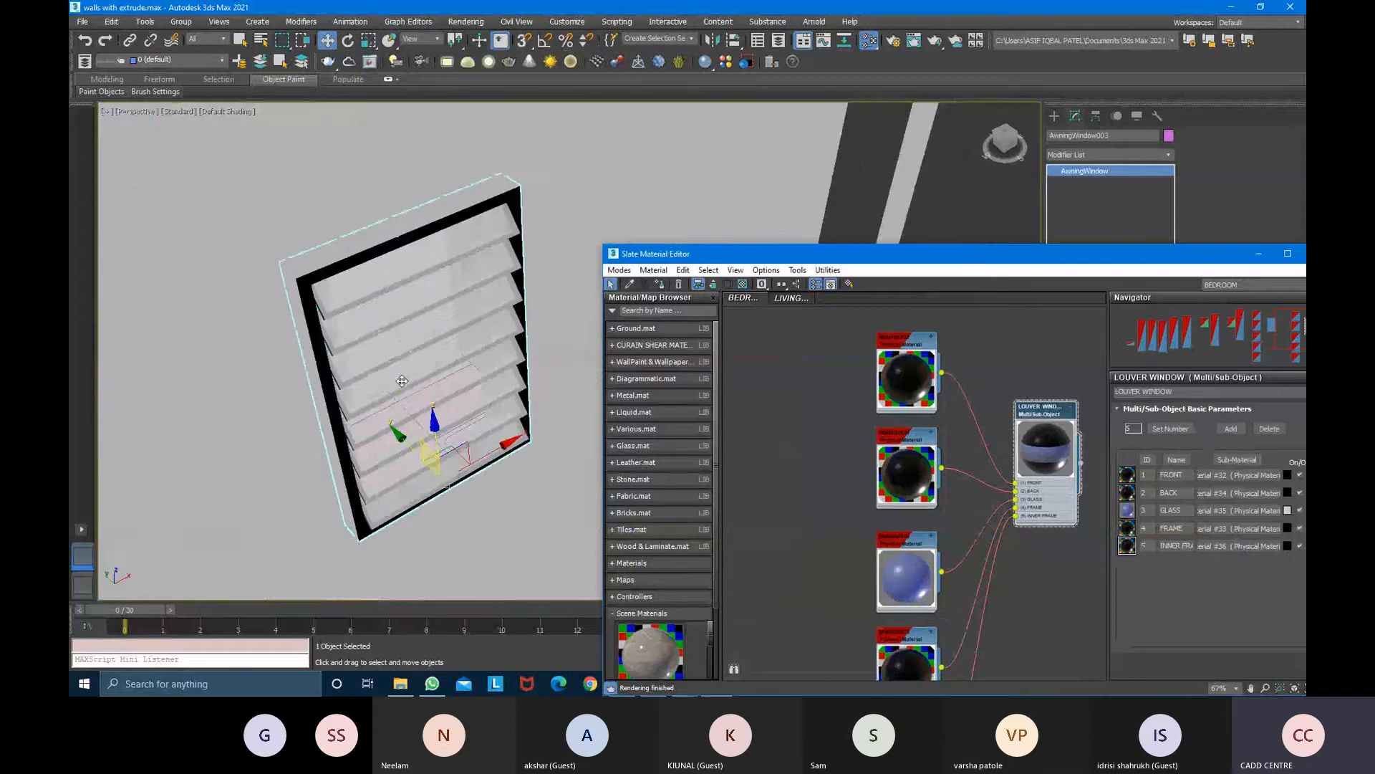
scroll(402, 381, "down", 2)
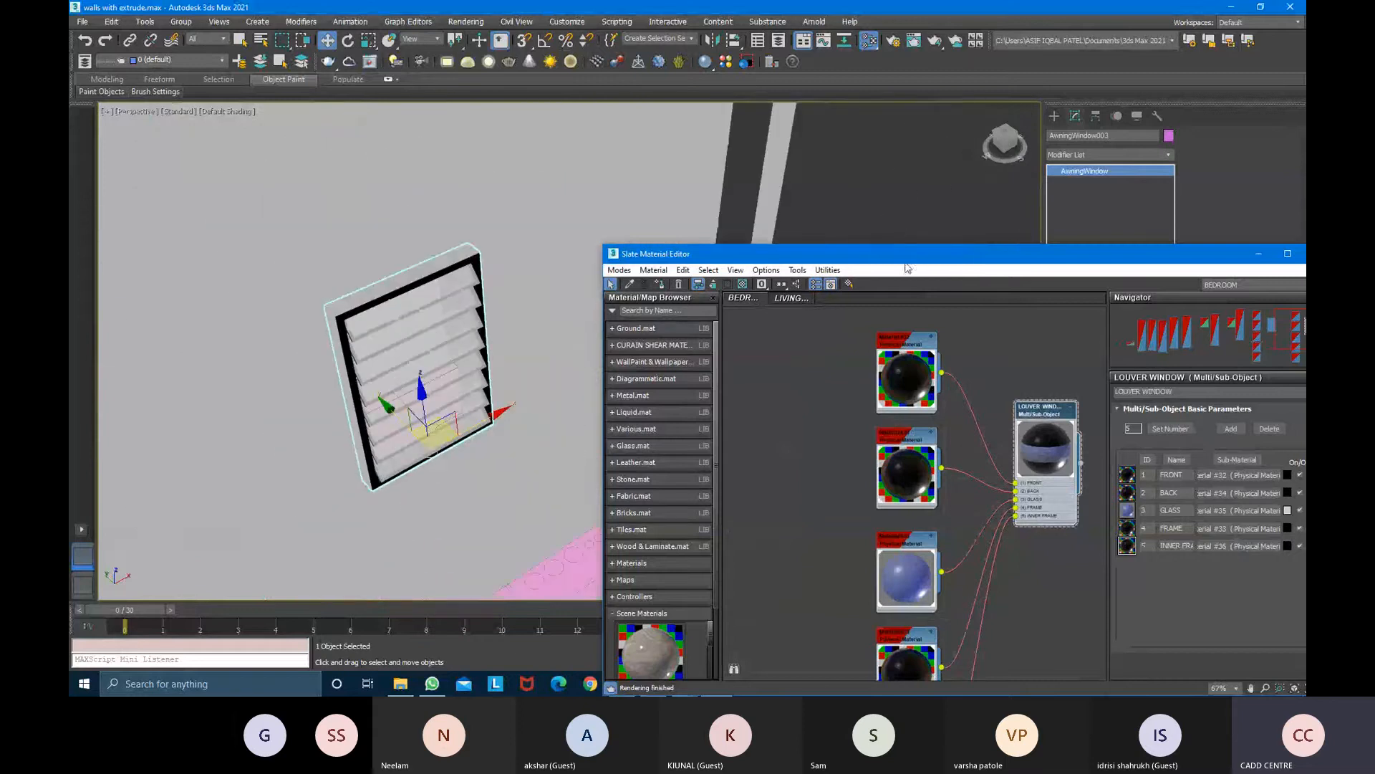
left_click_drag(907, 257, 641, 241)
left_click(1057, 238)
Examine the awning window and the sliding windows from several sides of the house
scroll(682, 342, "down", 5)
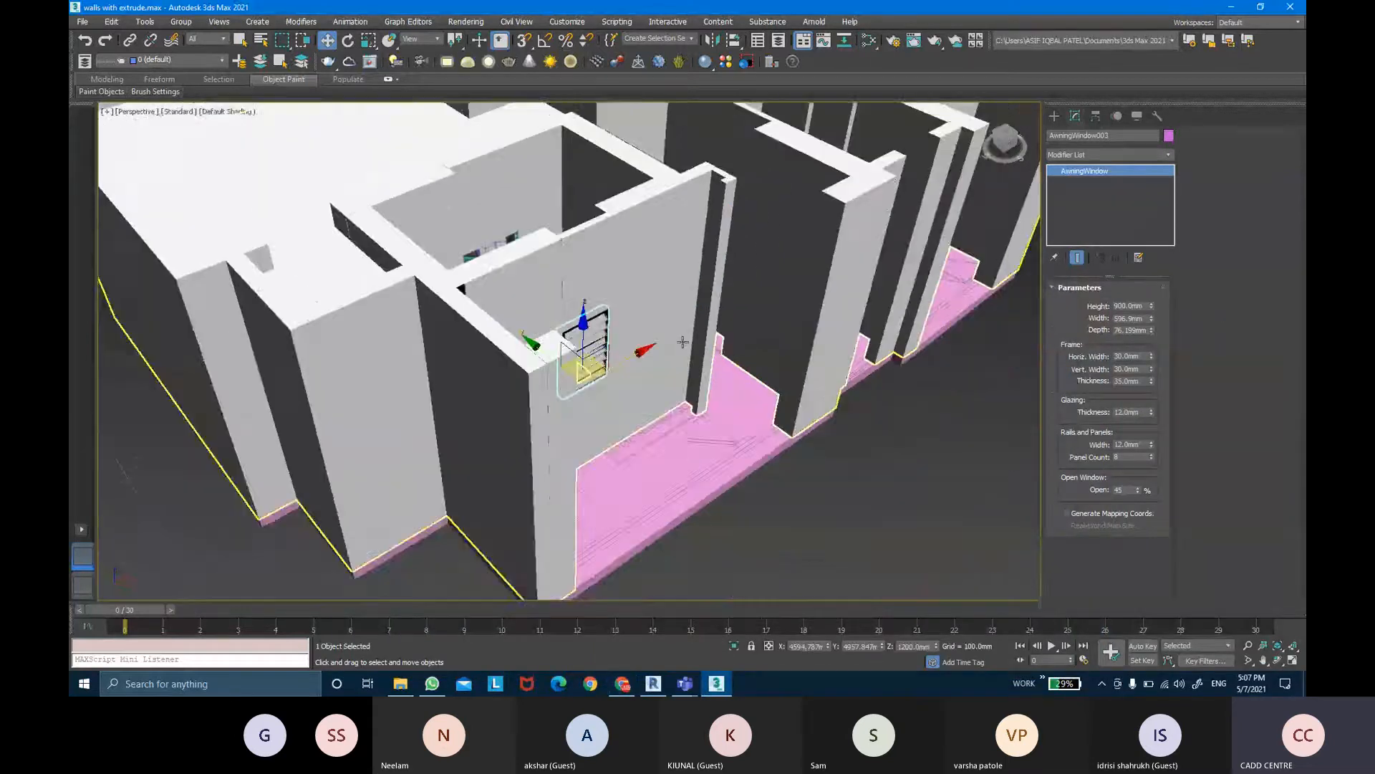
middle_click_drag(683, 342, 613, 377, "alt")
scroll(630, 345, "up", 5)
scroll(612, 377, "down", 6)
middle_click_drag(798, 323, 733, 193, "alt")
scroll(786, 333, "up", 4)
scroll(733, 193, "down", 5)
middle_click_drag(731, 323, 759, 312, "alt")
scroll(878, 269, "up", 5)
middle_click_drag(881, 267, 823, 276, "alt")
scroll(828, 276, "down", 5)
scroll(742, 272, "up", 4)
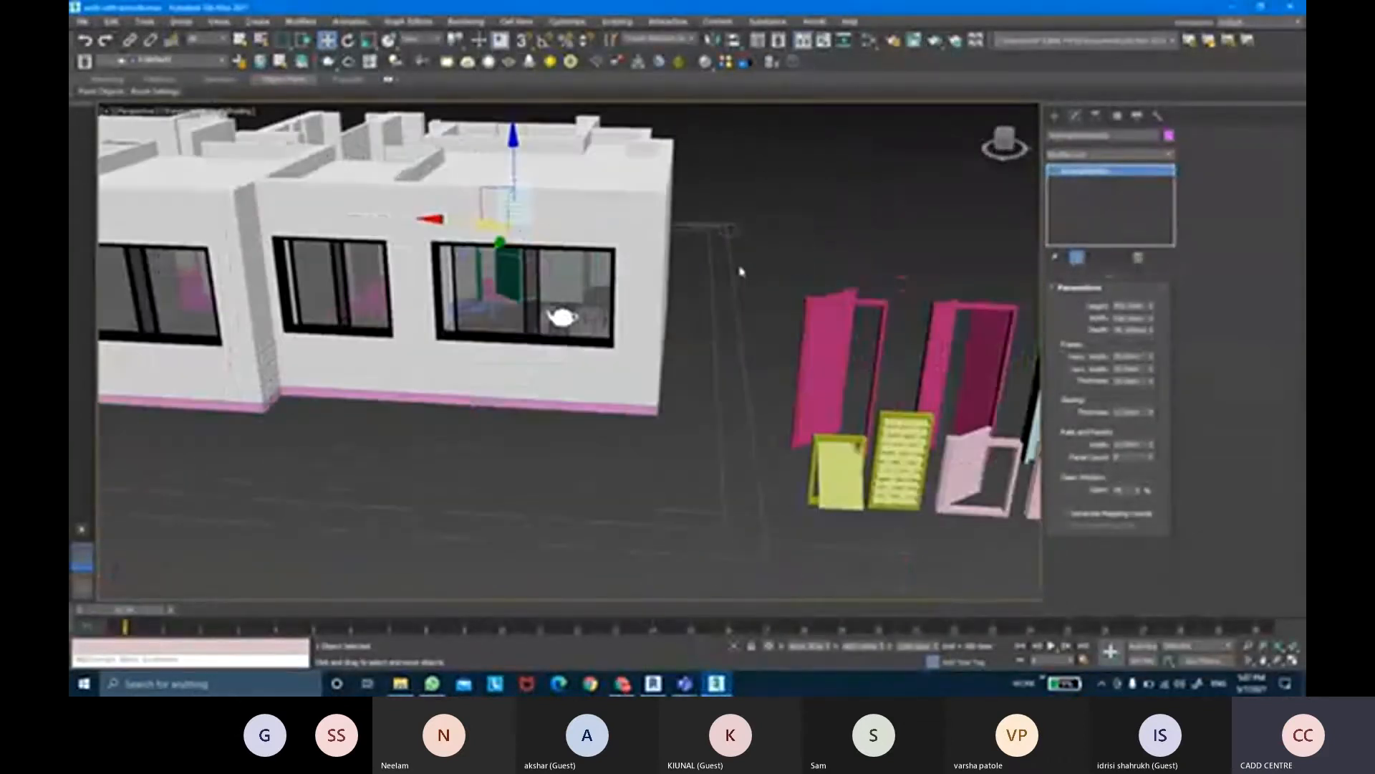
Select the first pink pivot door beside the house and open the material editor at full-screen size
mouse_move(733, 268)
middle_mouse_down("alt")
mouse_move(826, 313)
mouse_move(724, 287)
middle_mouse_up("alt")
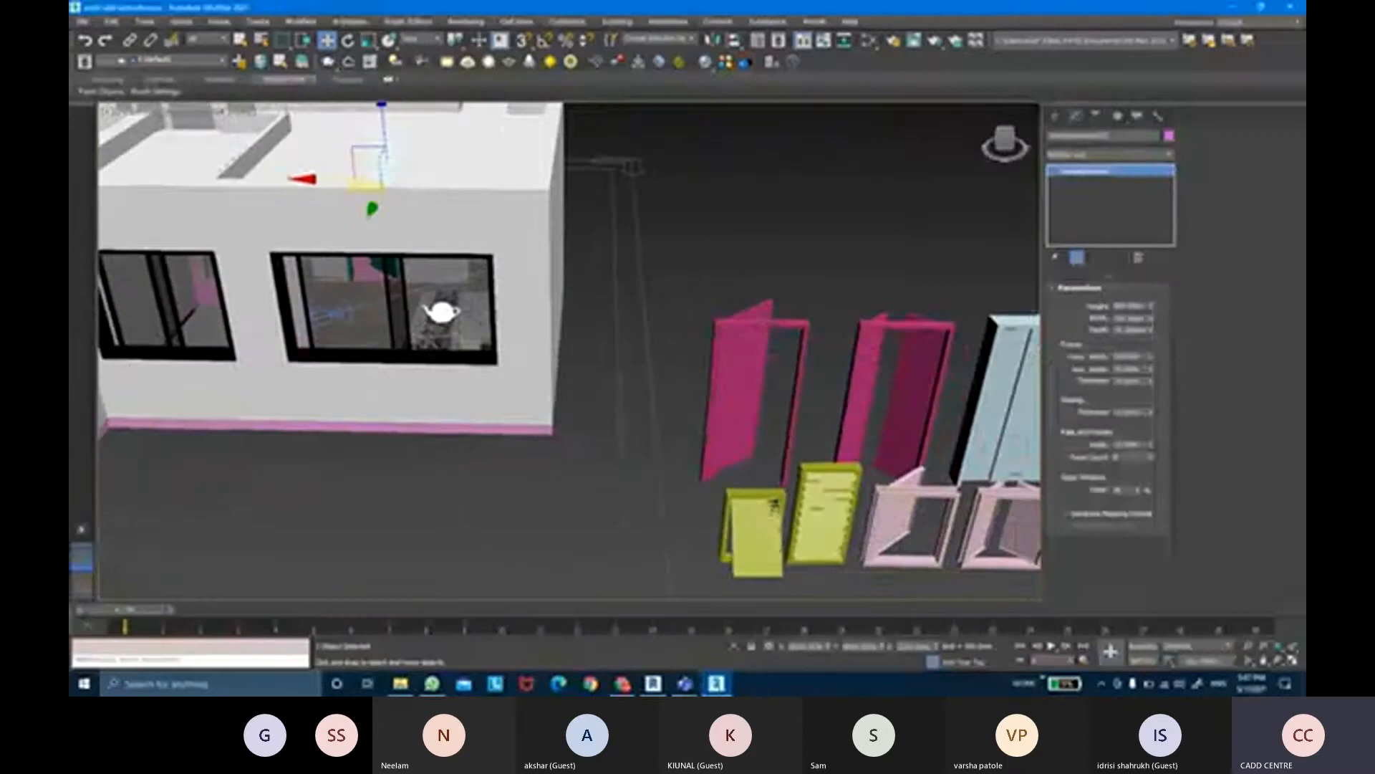
left_click(774, 301)
scroll(786, 277, "up", 5)
scroll(758, 208, "down", 5)
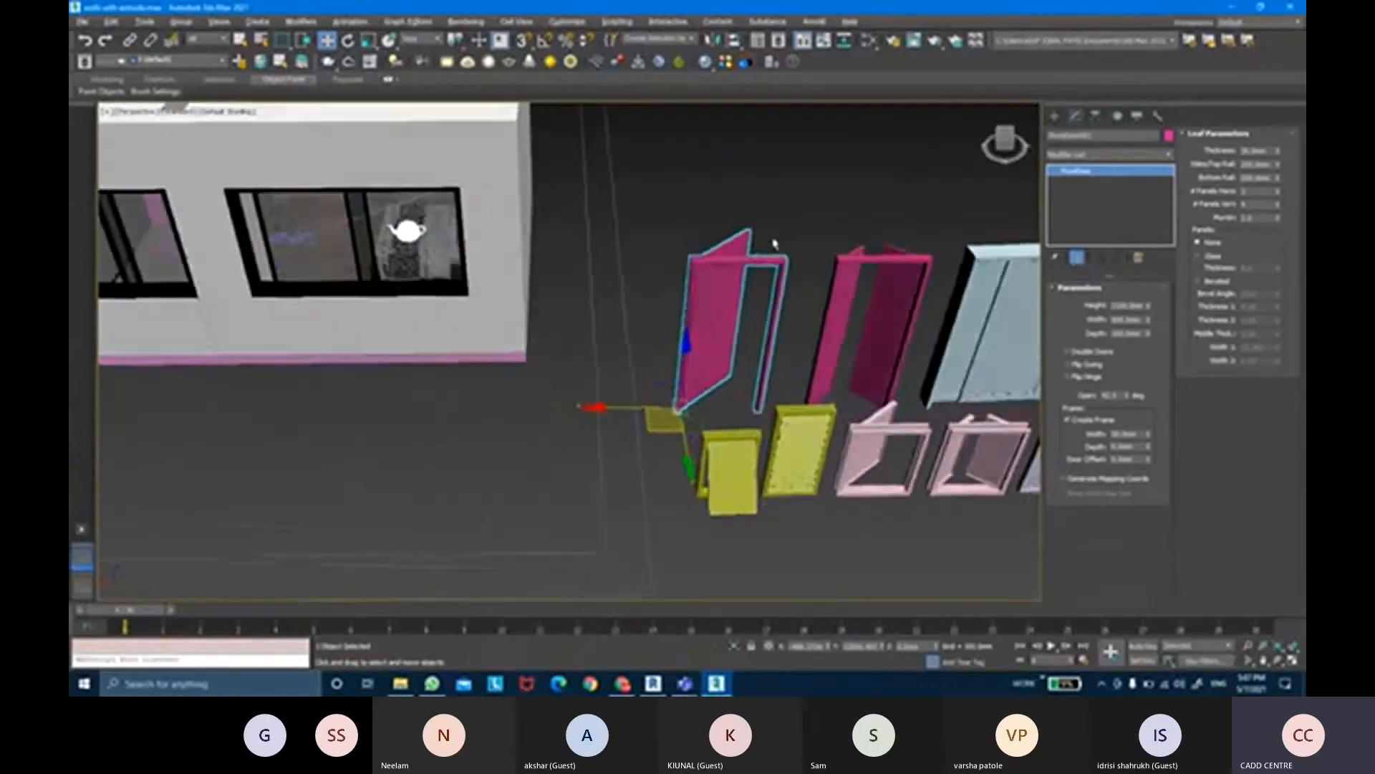
middle_click_drag(773, 243, 777, 270, "alt")
scroll(766, 268, "up", 4)
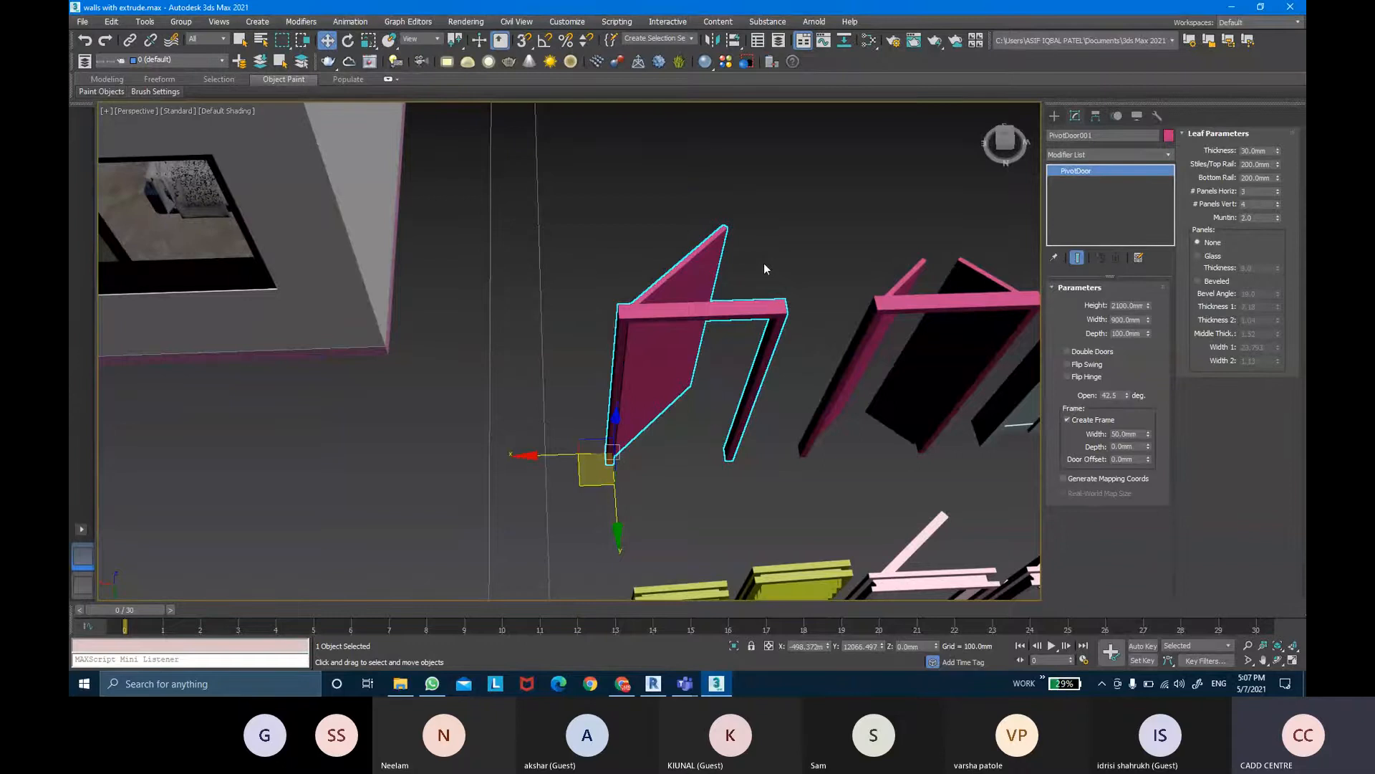
key("m")
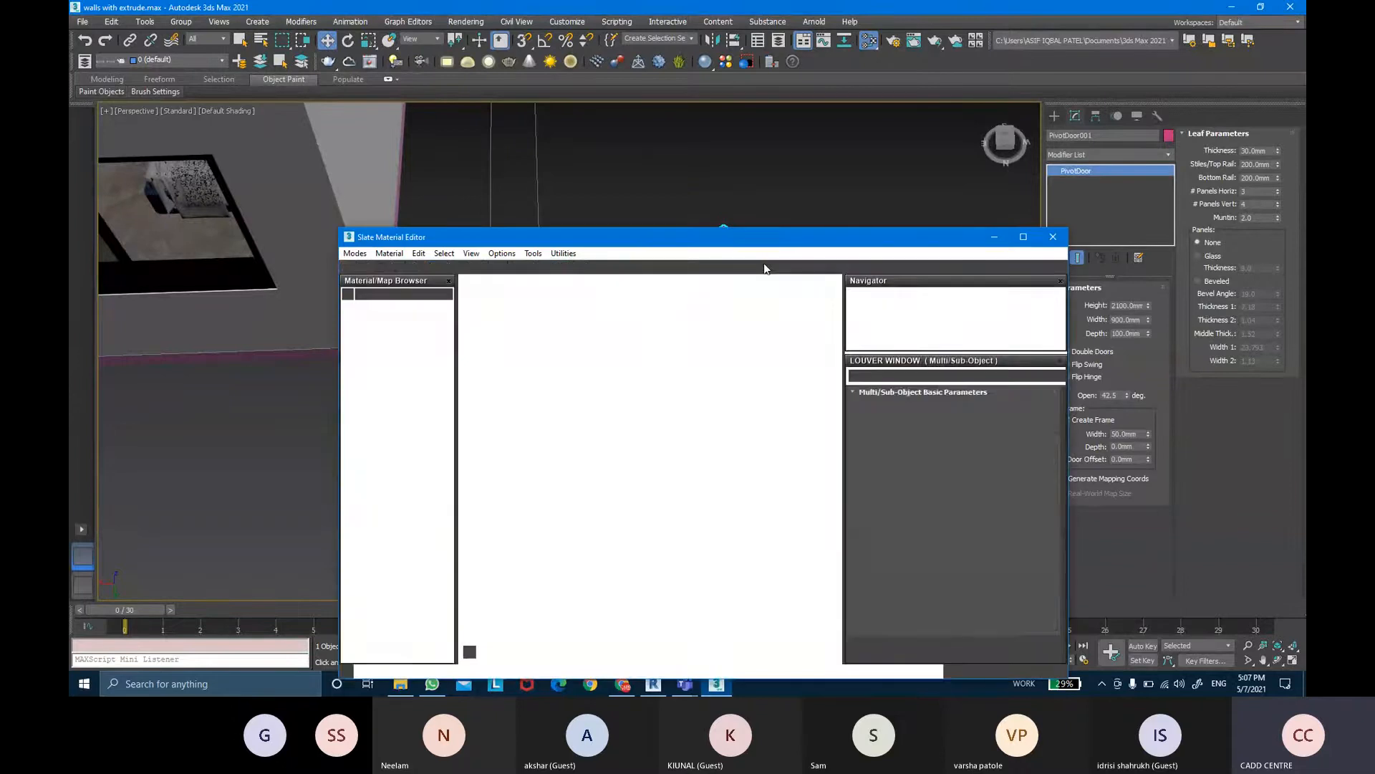
left_click(1023, 236)
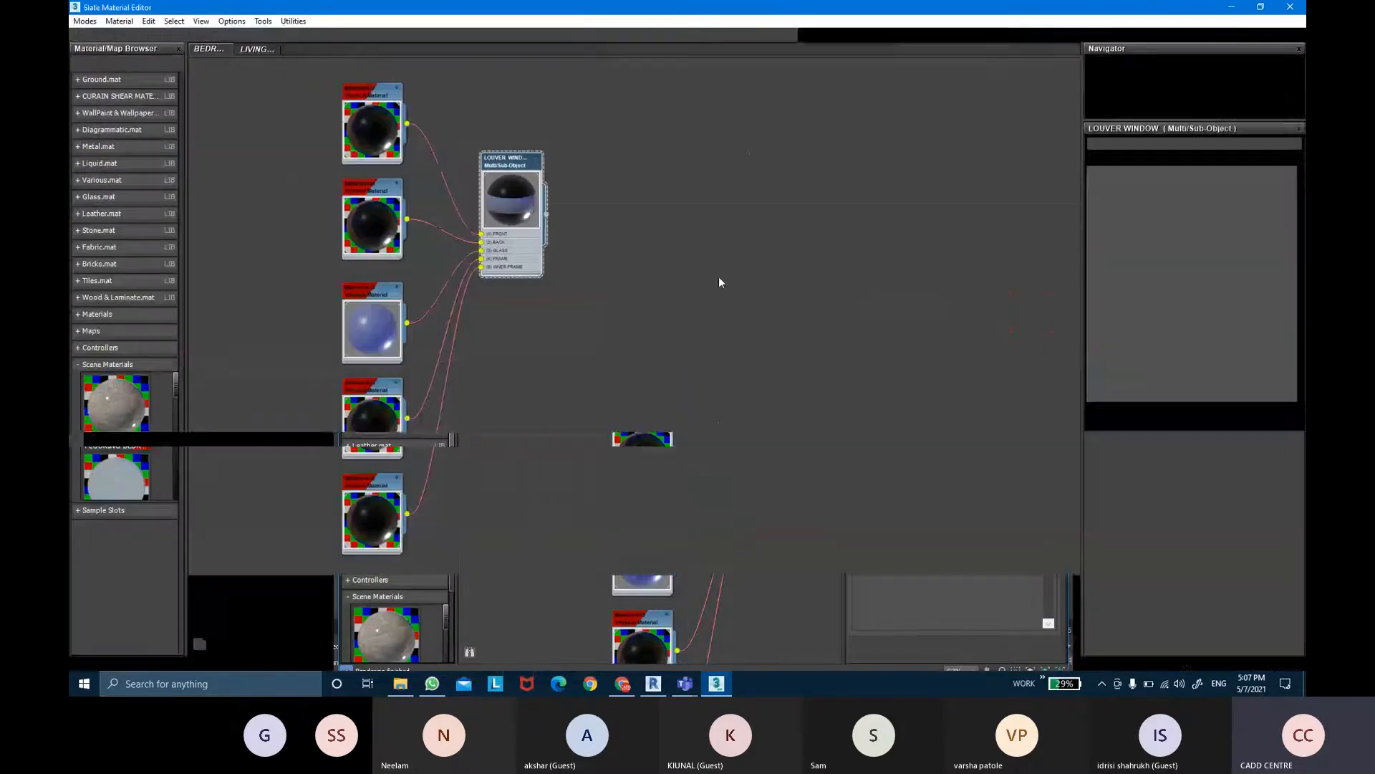
Create a new Physical Material in the empty area beside the LOUVER WINDOW node and show its parameters
middle_click_drag(694, 229, 672, 227)
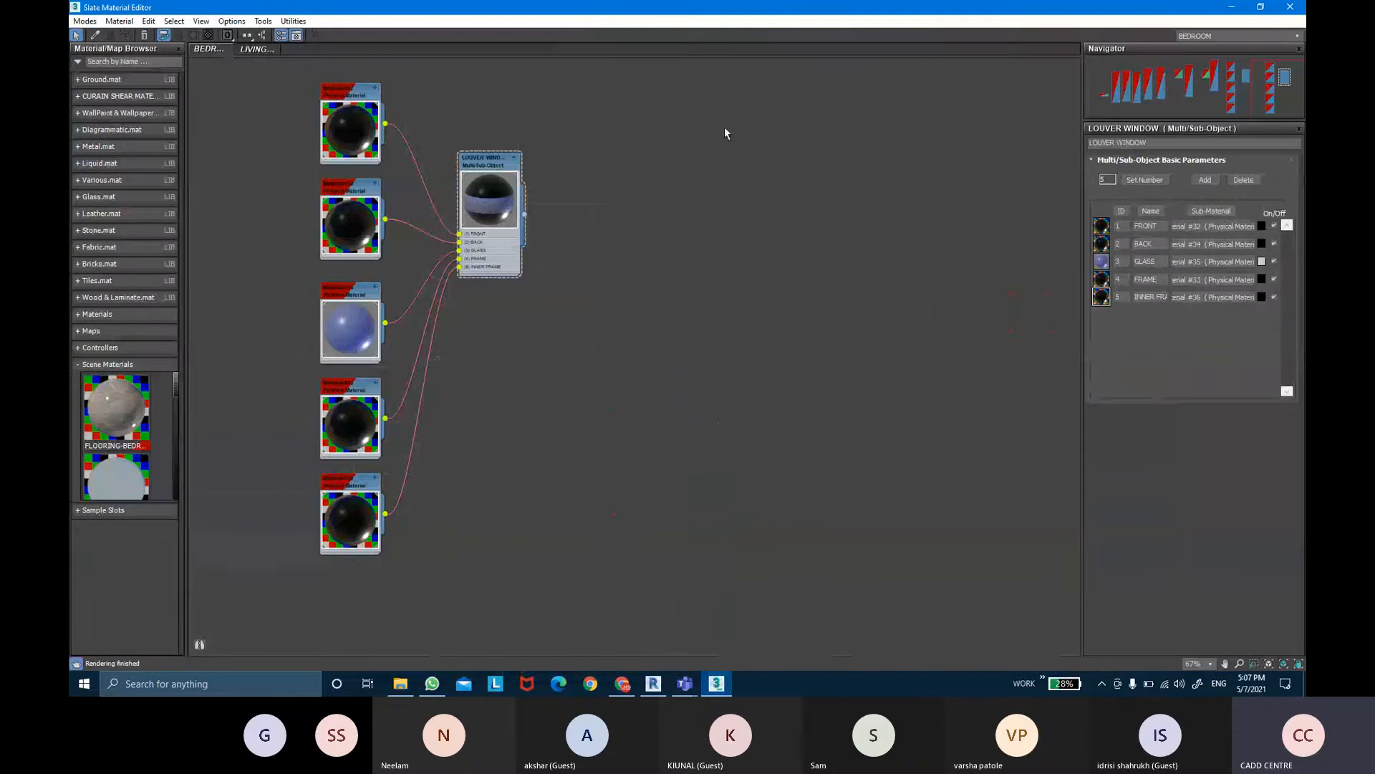
right_click(724, 127)
mouse_move(745, 135)
mouse_move(884, 136)
left_click(1003, 136)
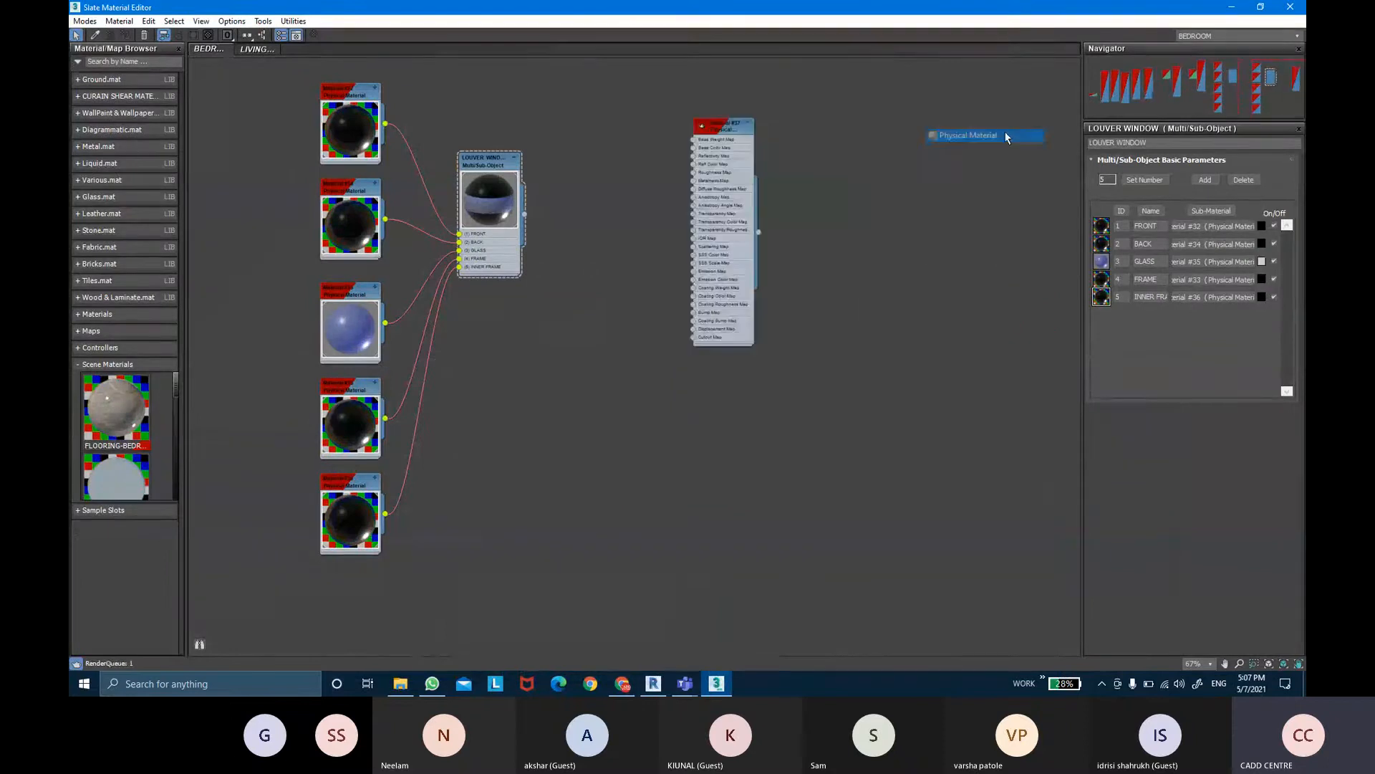
scroll(723, 129, "up", 3)
scroll(722, 129, "up", 1)
double_click(722, 129)
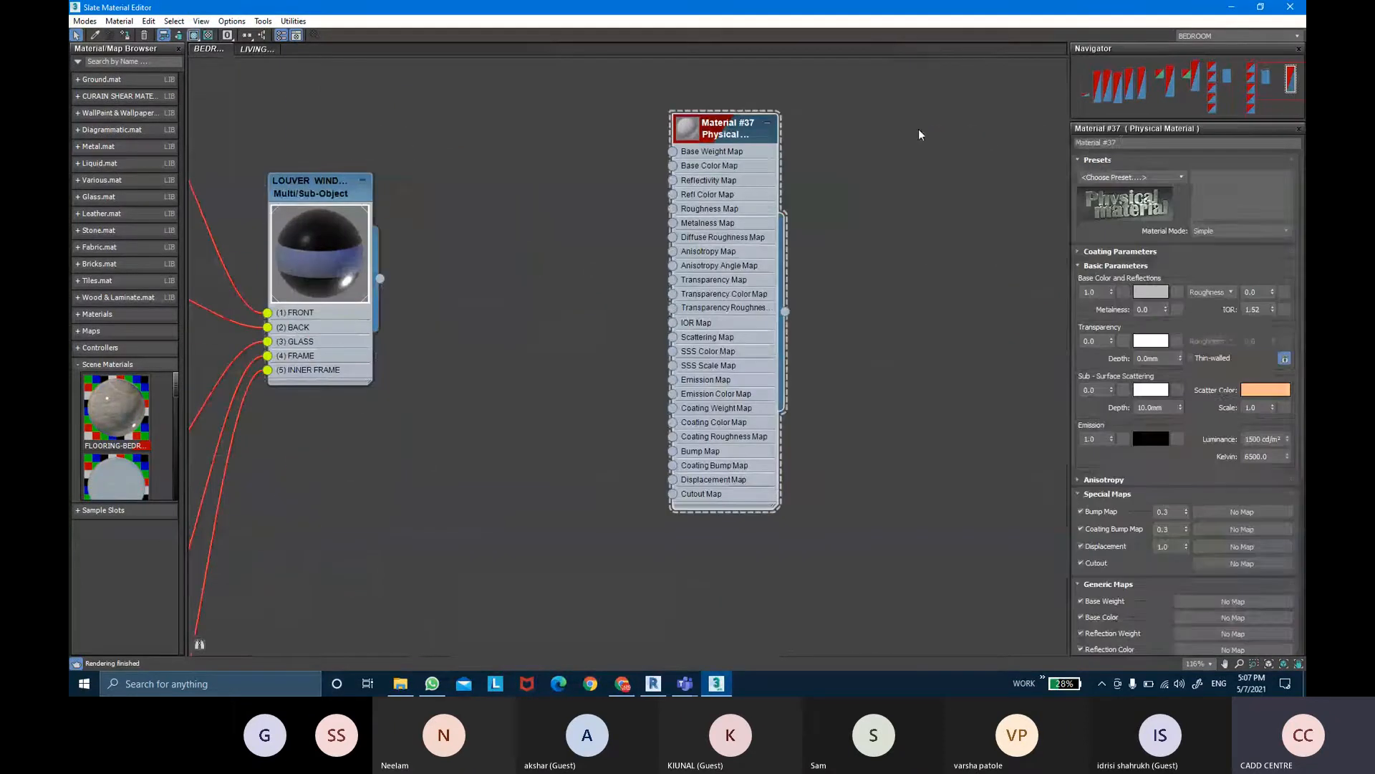
Name the new Physical Material DOOR FRONT and enlarge its node preview
left_click(1132, 142)
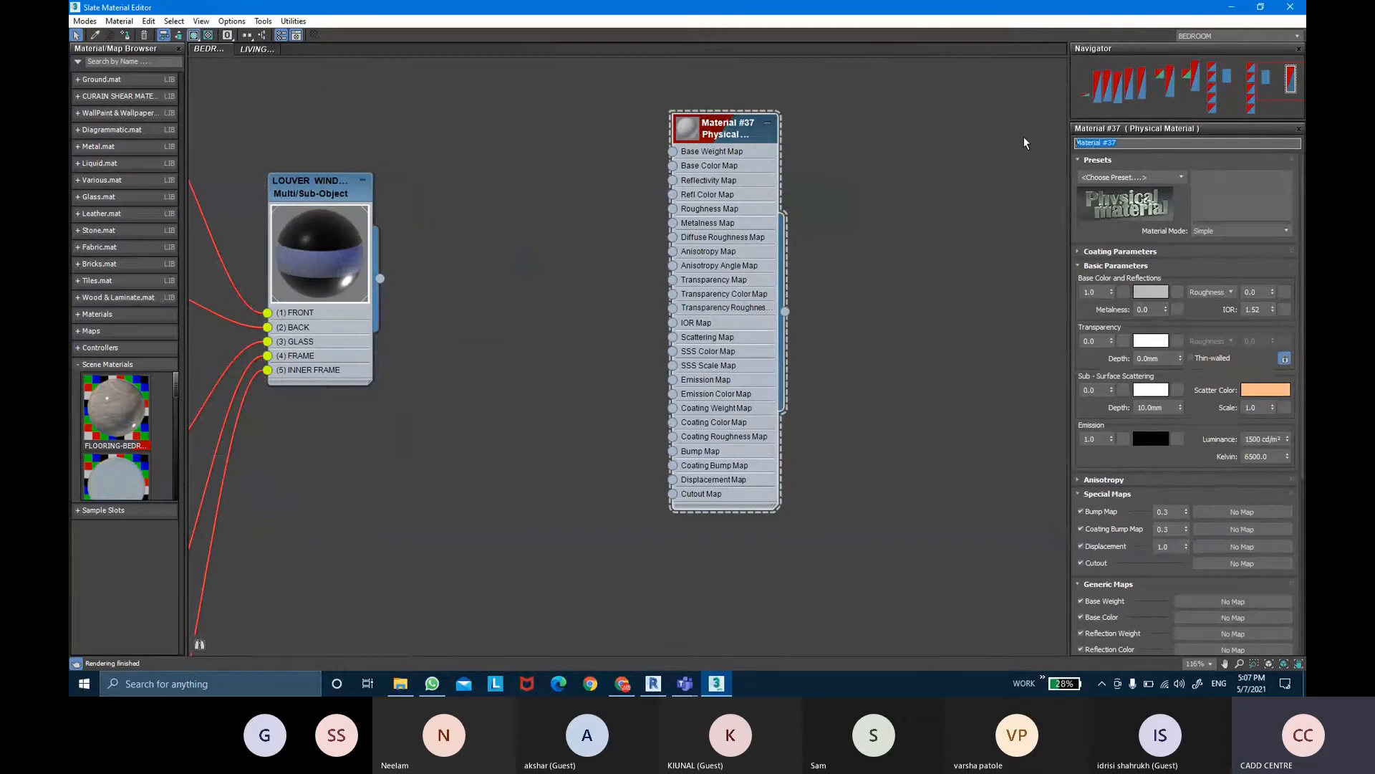
key("BackSpace")
type("DOOR FRONT")
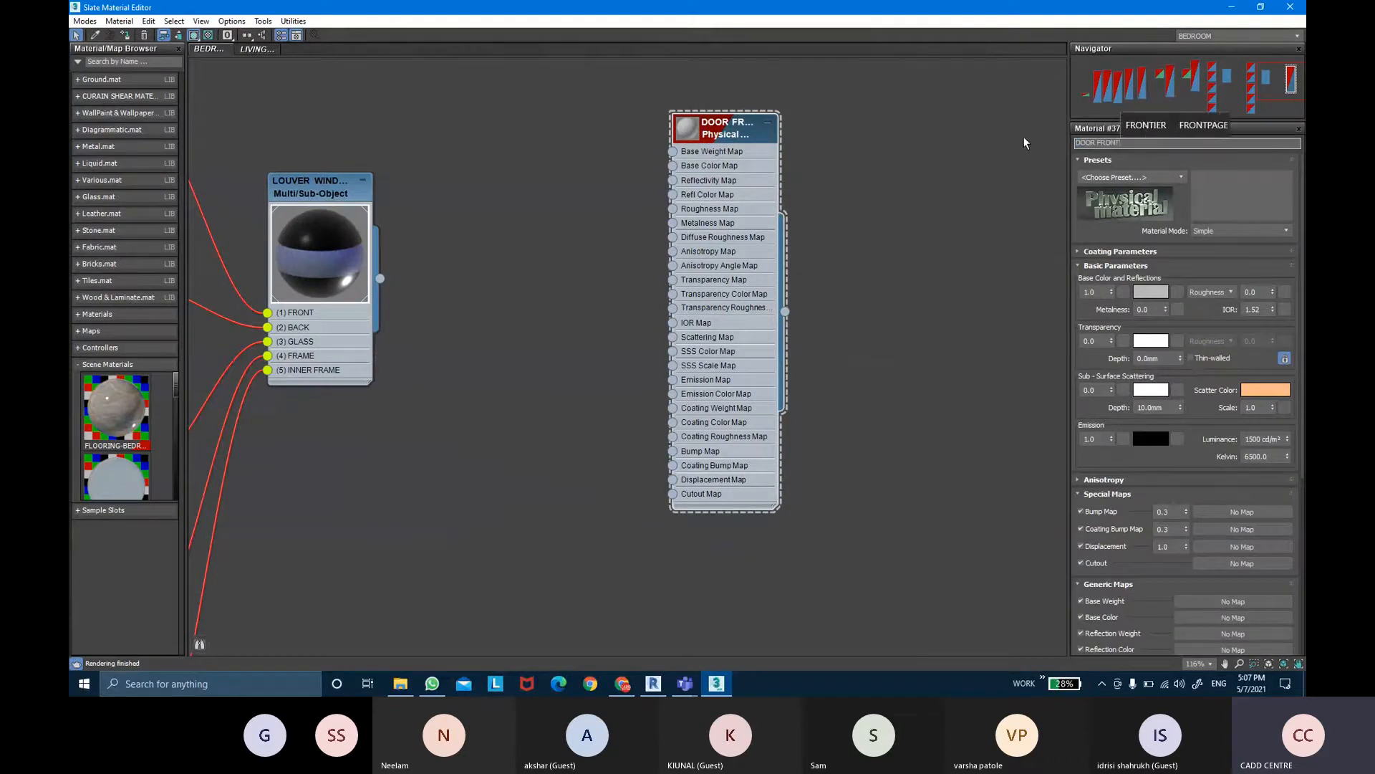
key("Return")
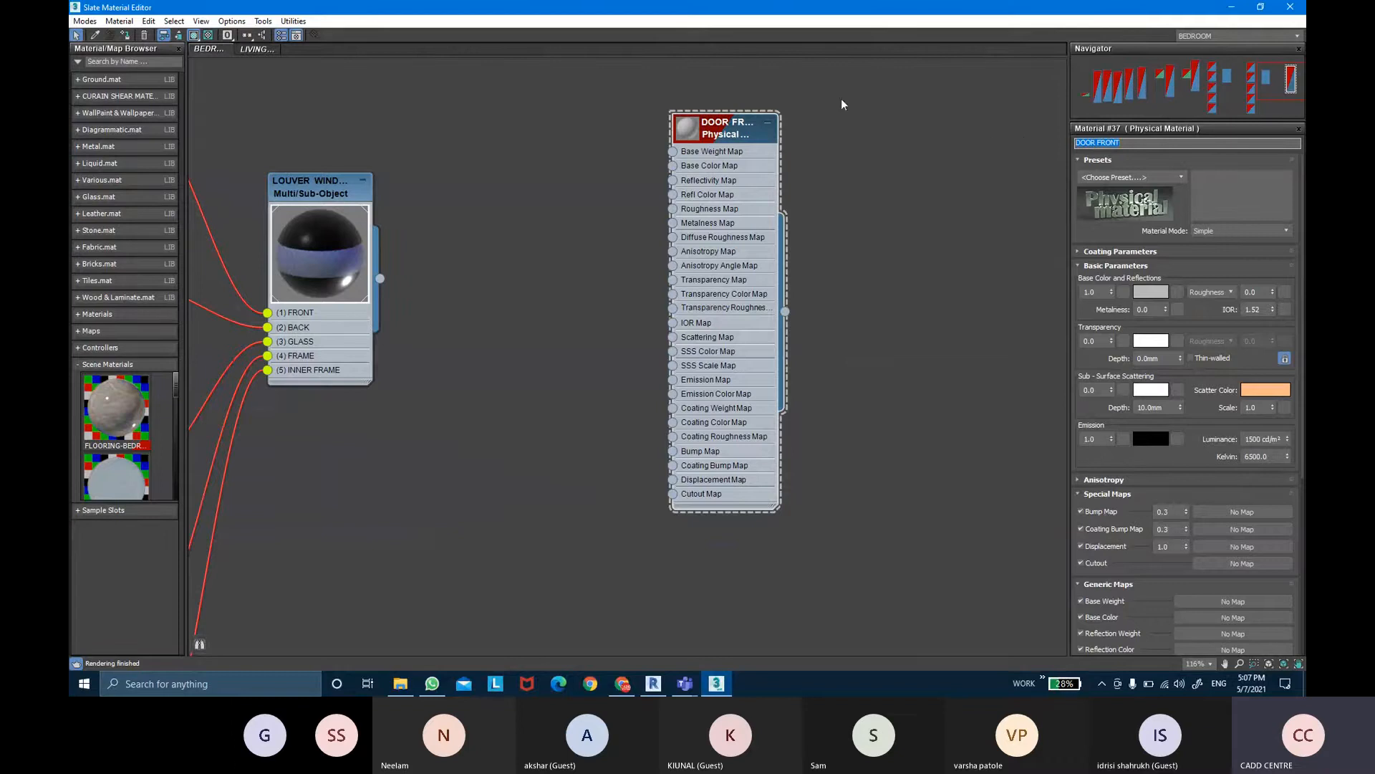
double_click(689, 129)
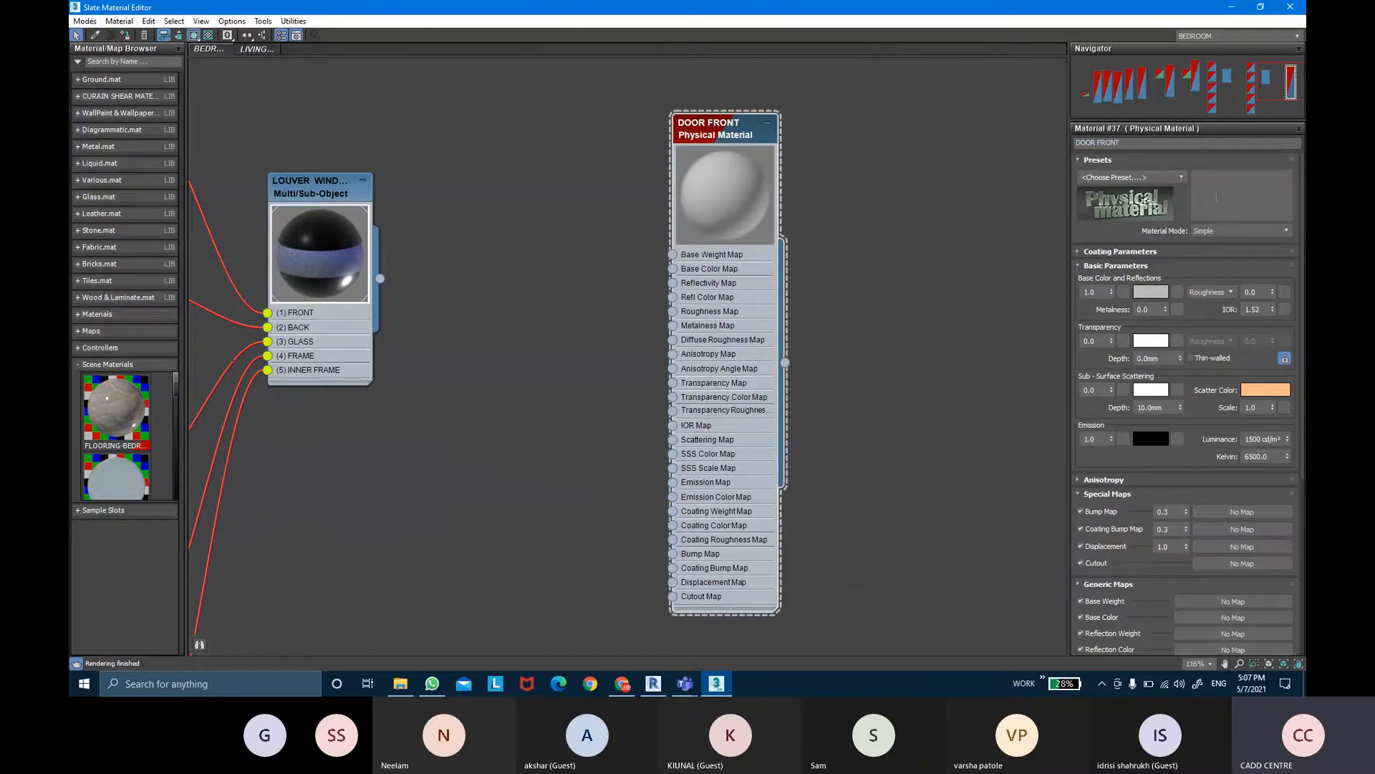
Set DOOR FRONT to Advanced mode and load the wood image from the 3DS MAX ONLINE CLASS BATCH 2 folder as its base color bitmap
left_click(1242, 230)
left_click(1223, 252)
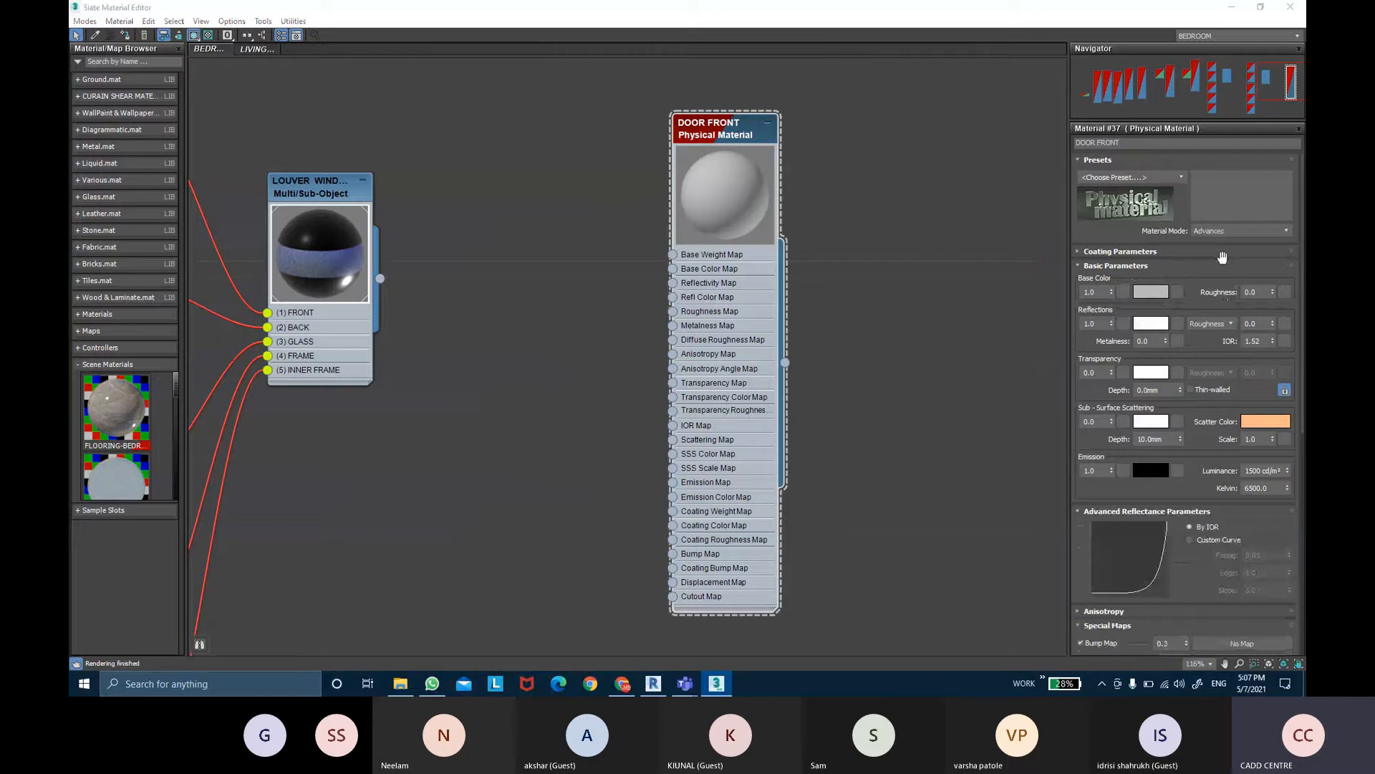
left_click(1178, 293)
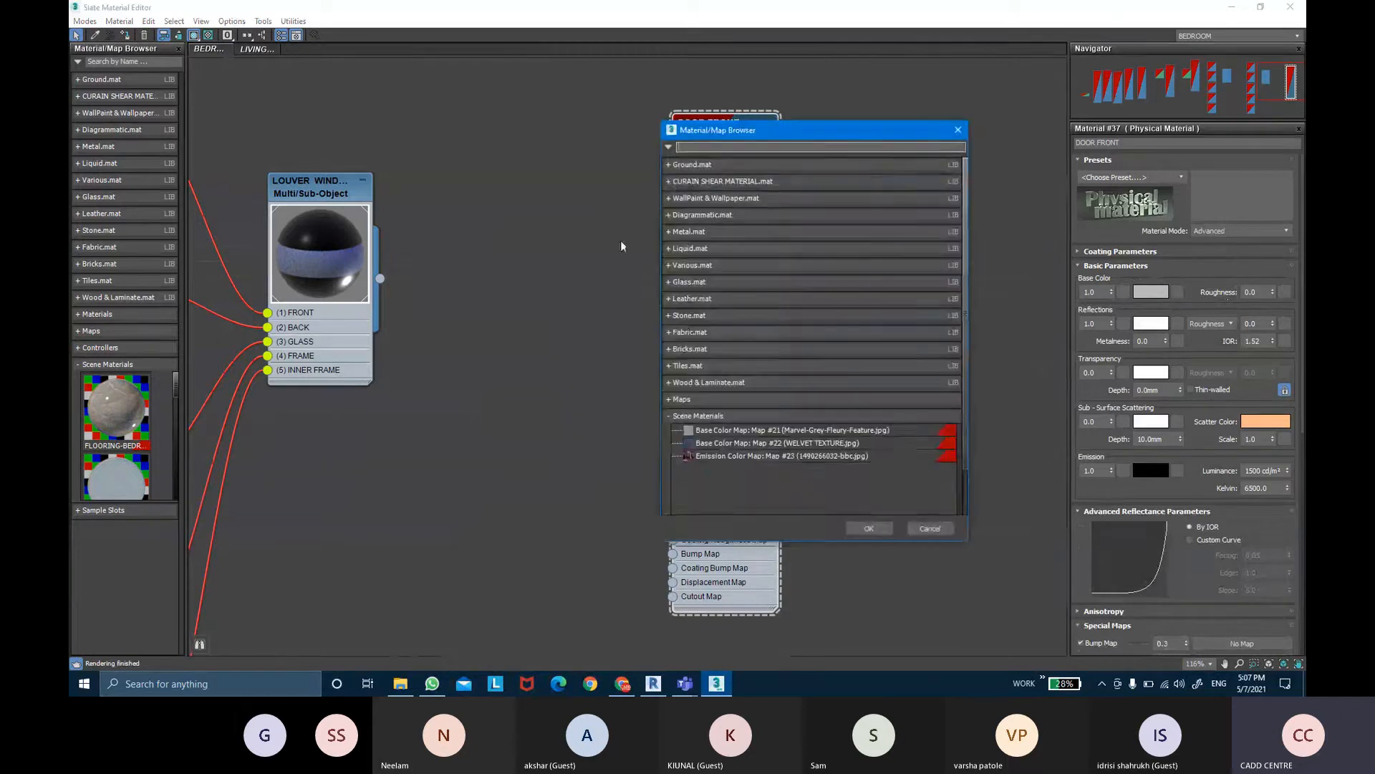
type("BIT")
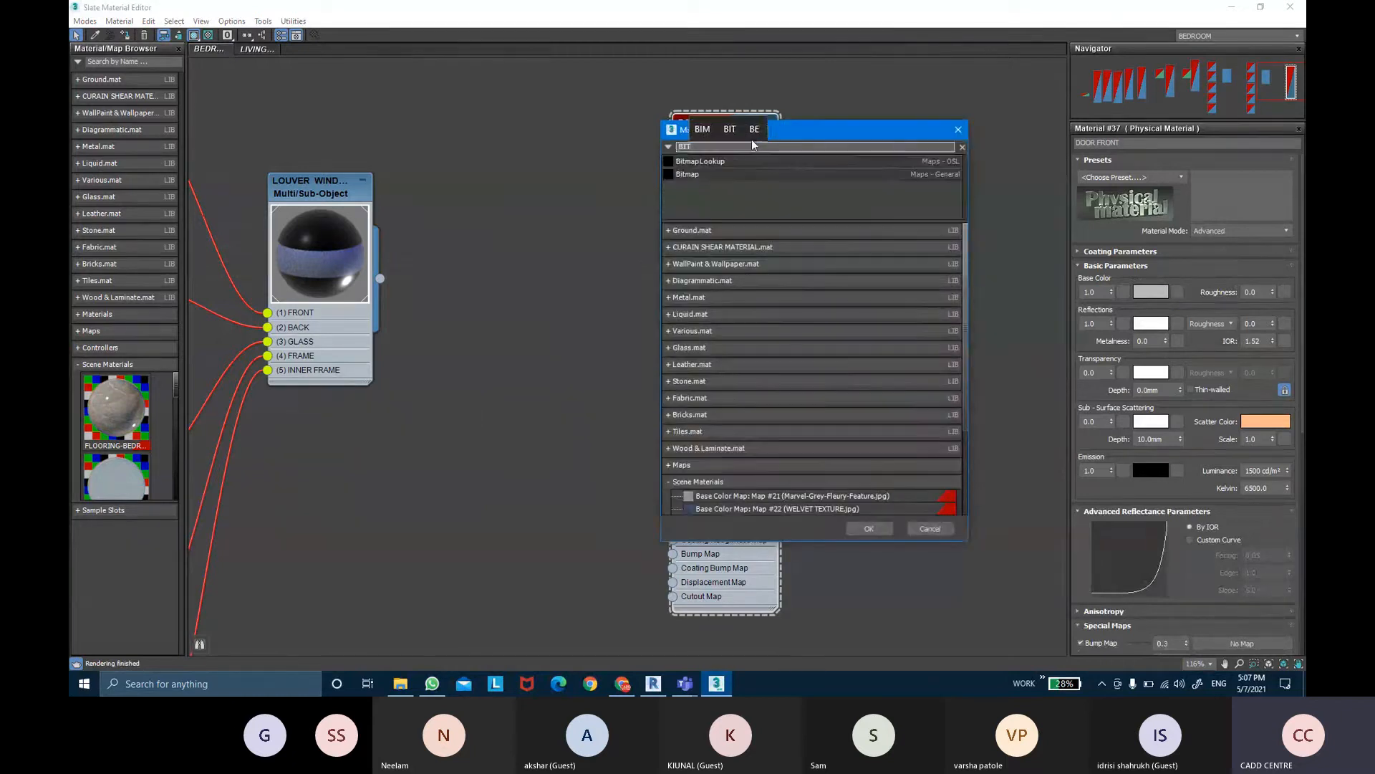
double_click(713, 175)
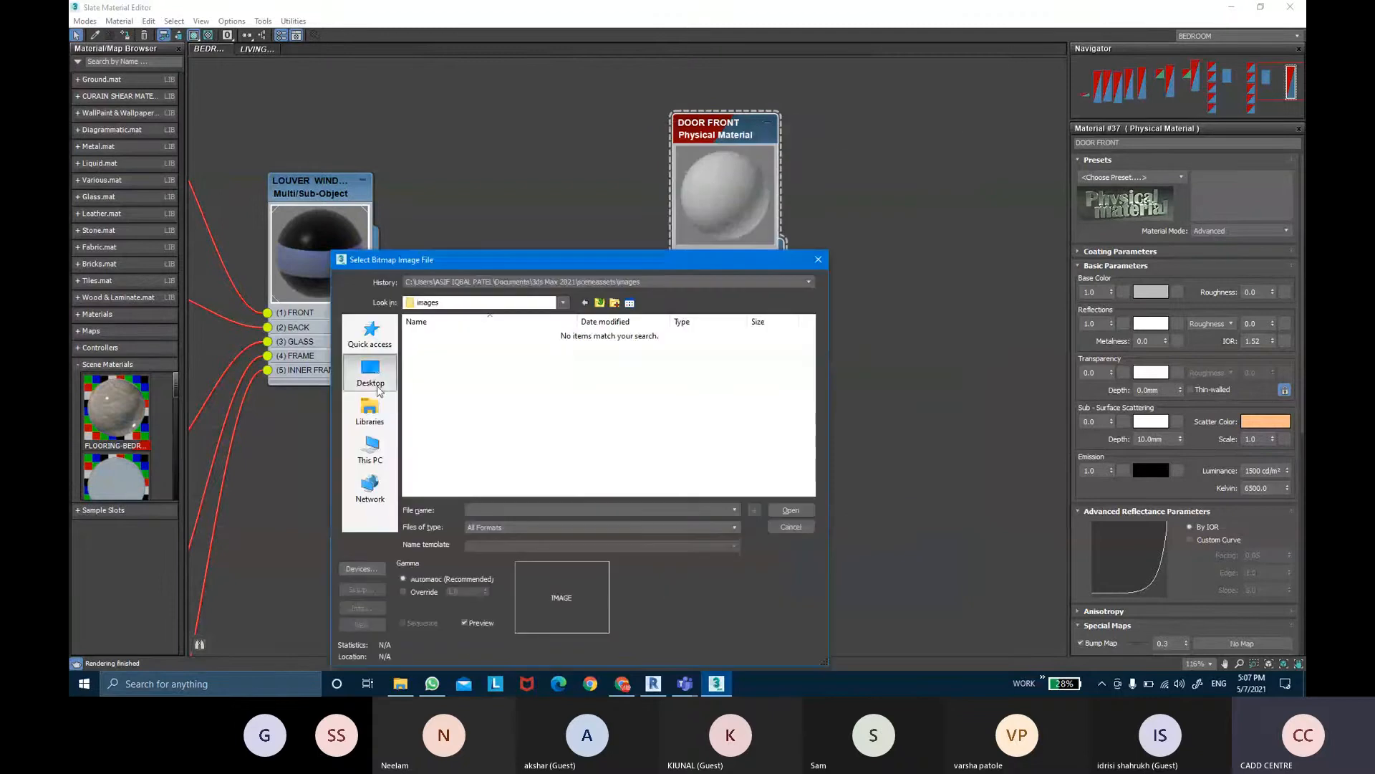
left_click(378, 386)
double_click(598, 411)
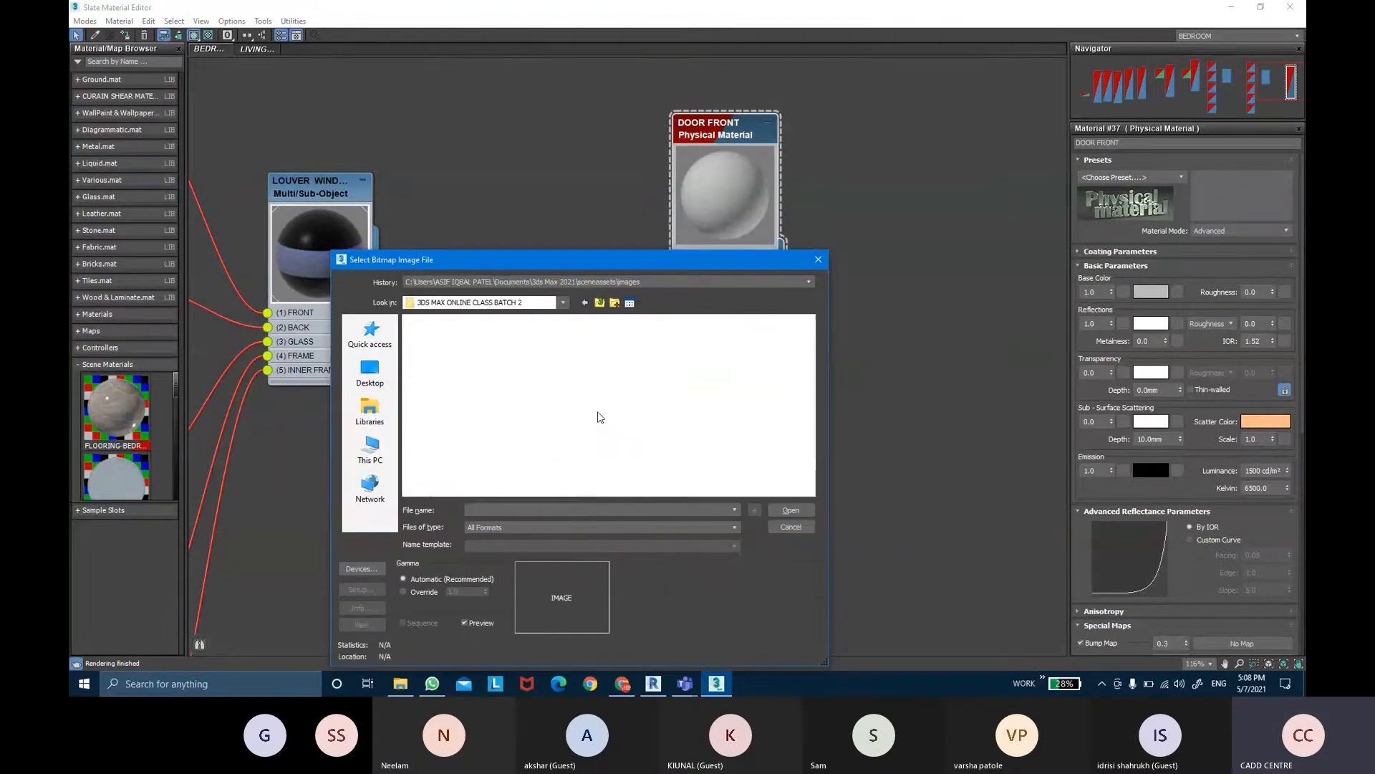
left_click_drag(812, 355, 810, 383)
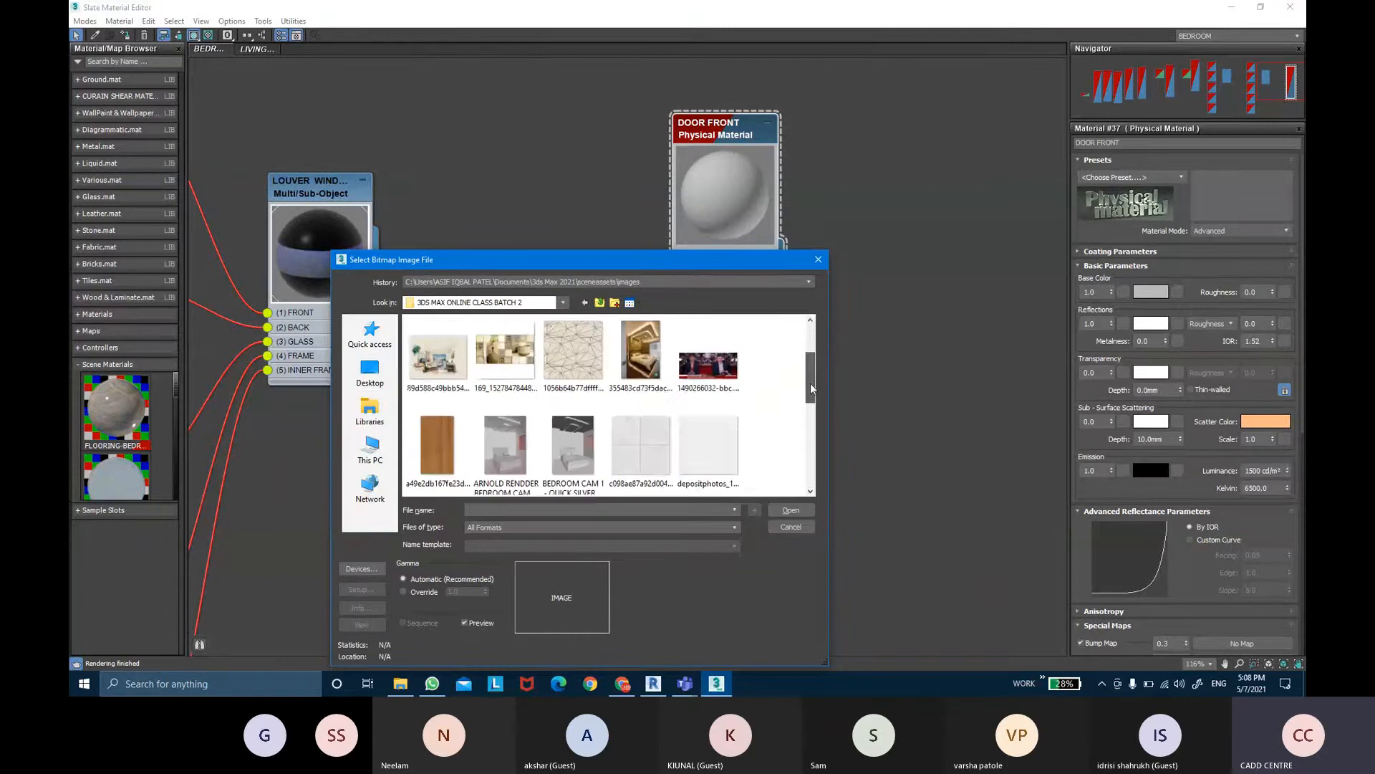
left_click(437, 419)
left_click(774, 507)
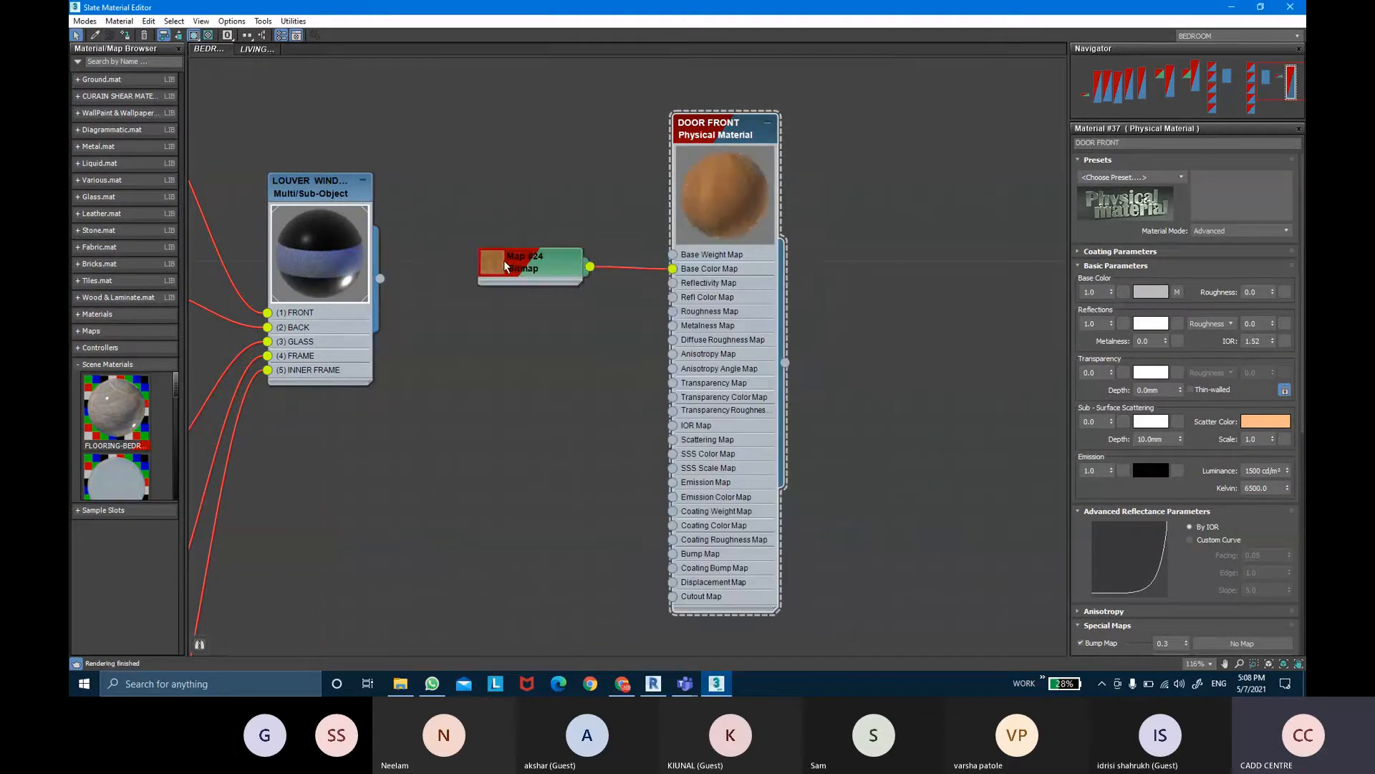
double_click(500, 259)
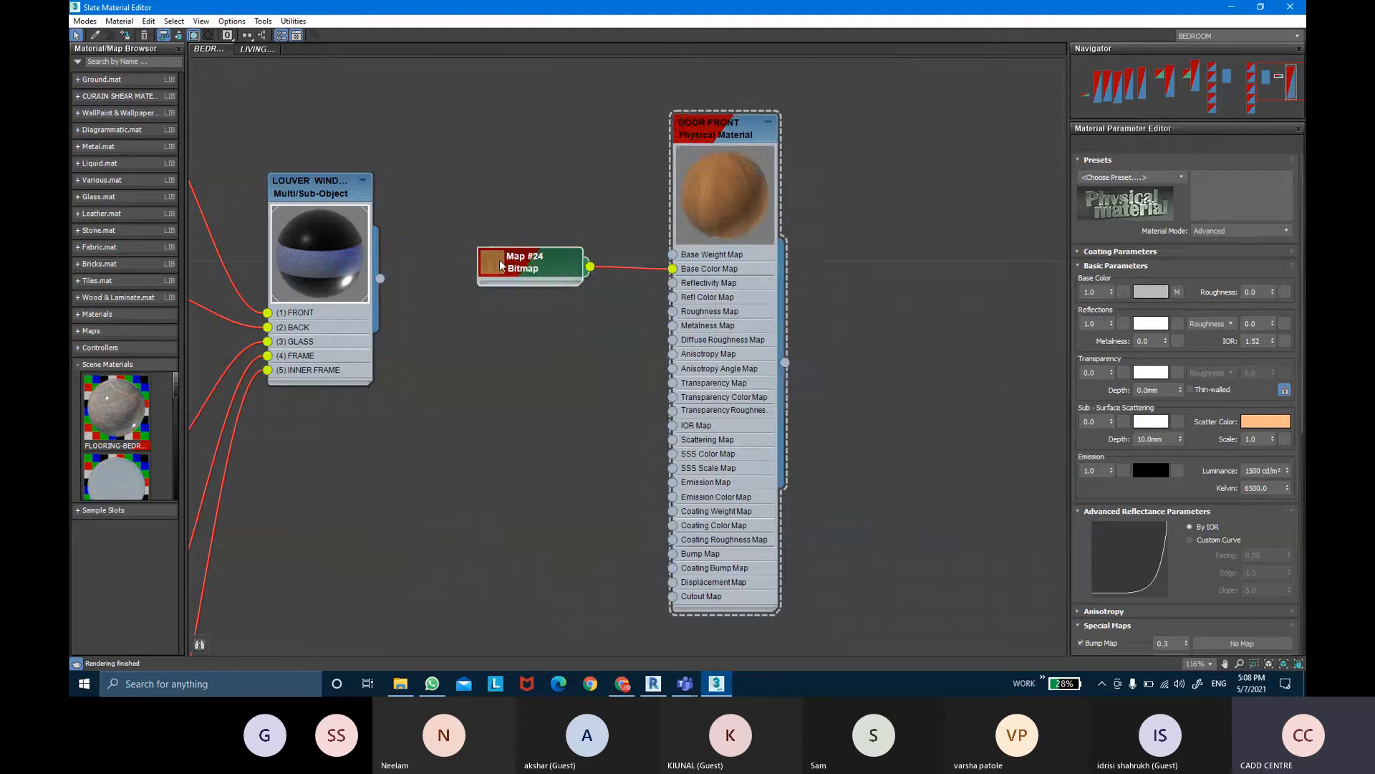
Set DOOR FRONT's clearcoat to 1.0 and its Affect Underlying color to 0
double_click(704, 140)
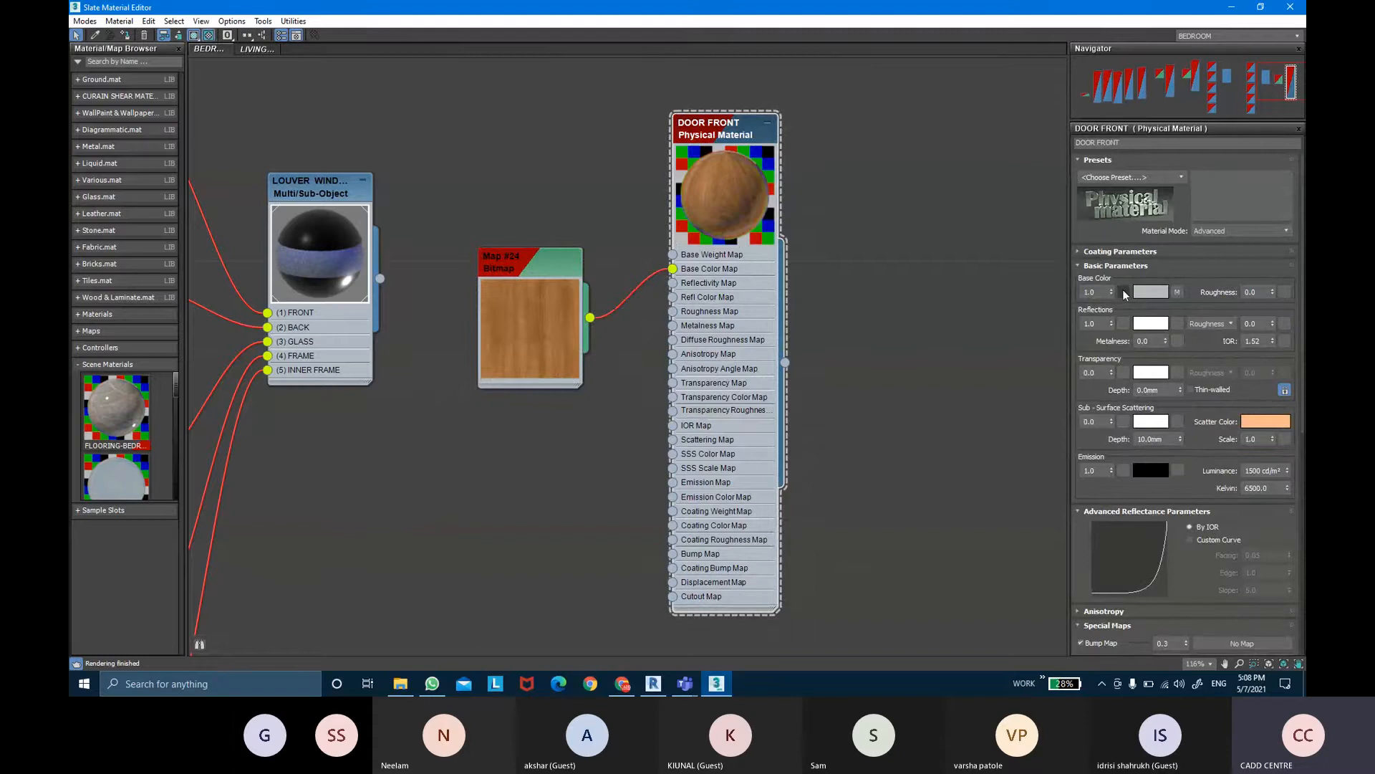
double_click(1090, 323)
key("Return")
left_click(1119, 251)
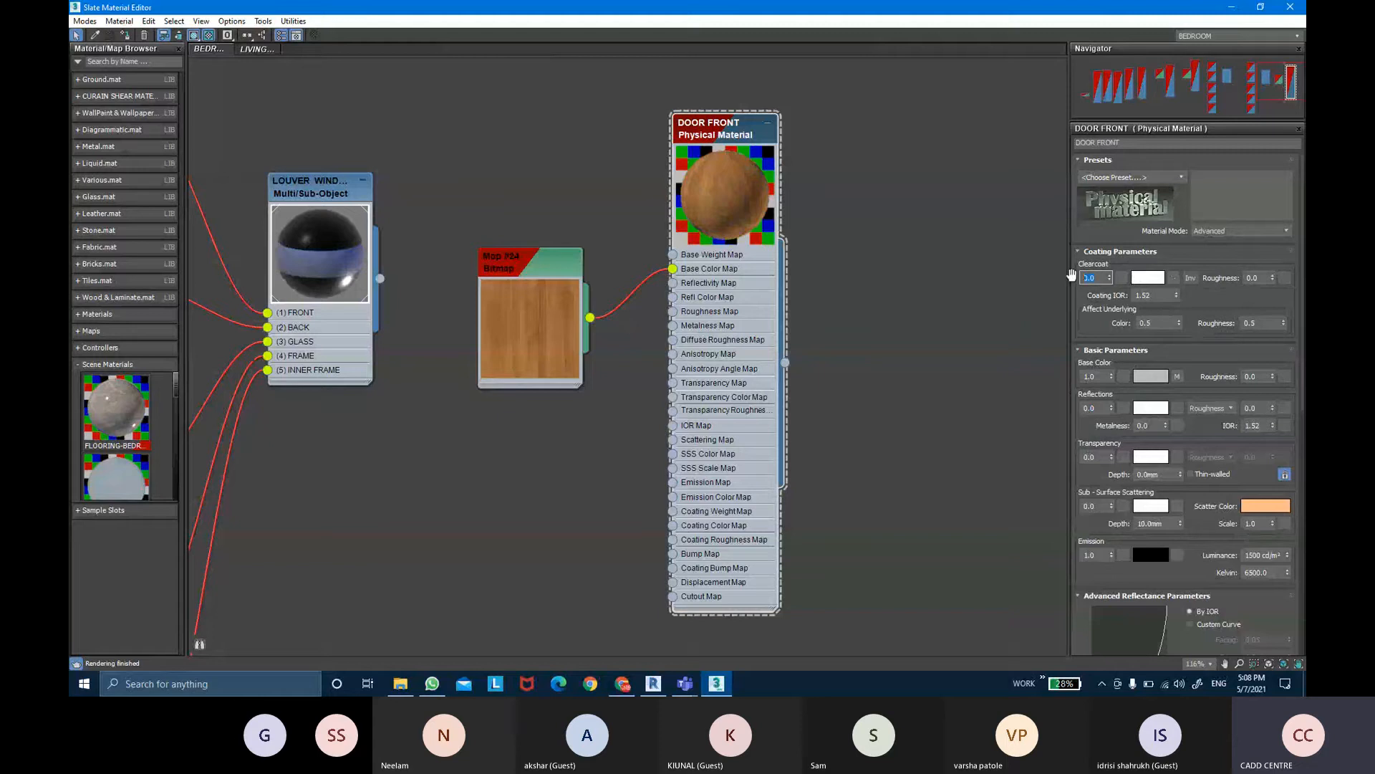
type("1")
key("Return")
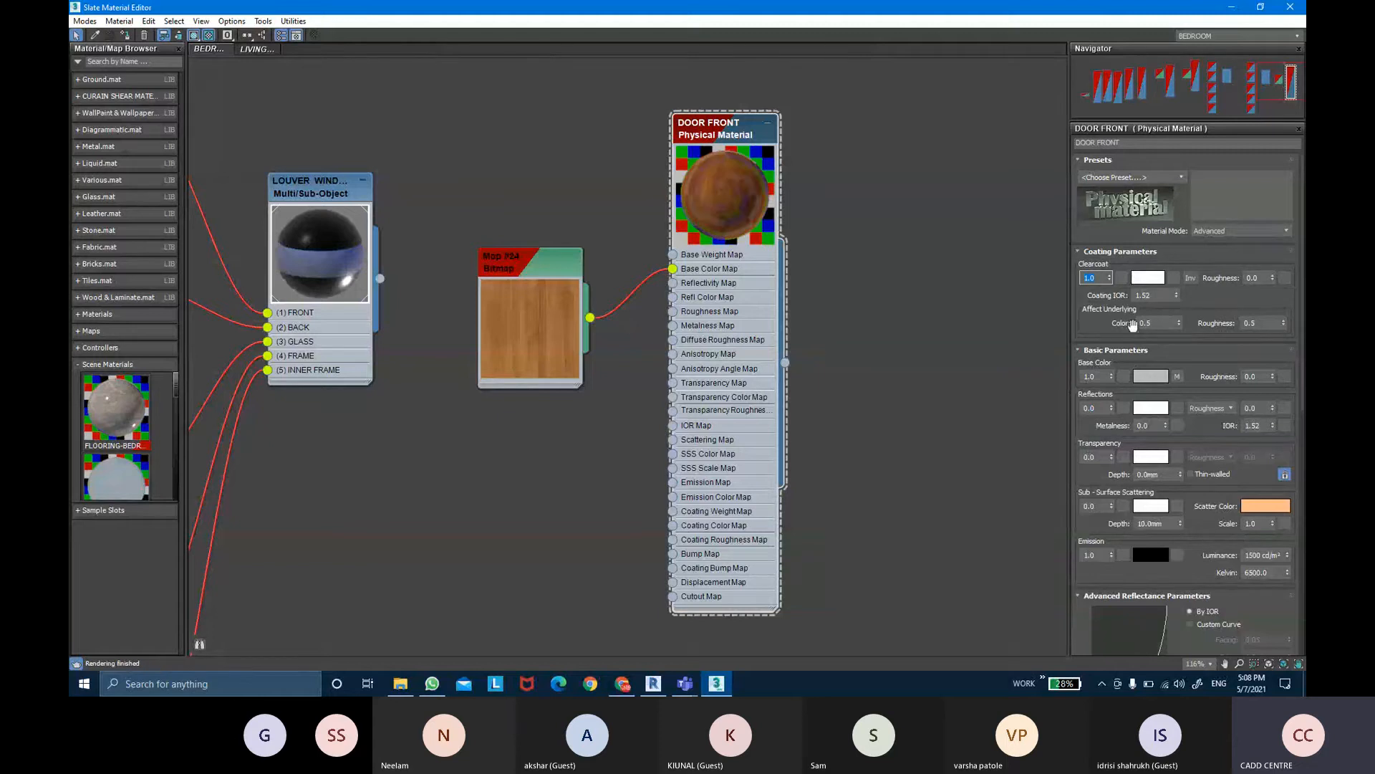
left_click_drag(1155, 323, 1123, 320)
type("0")
key("Return")
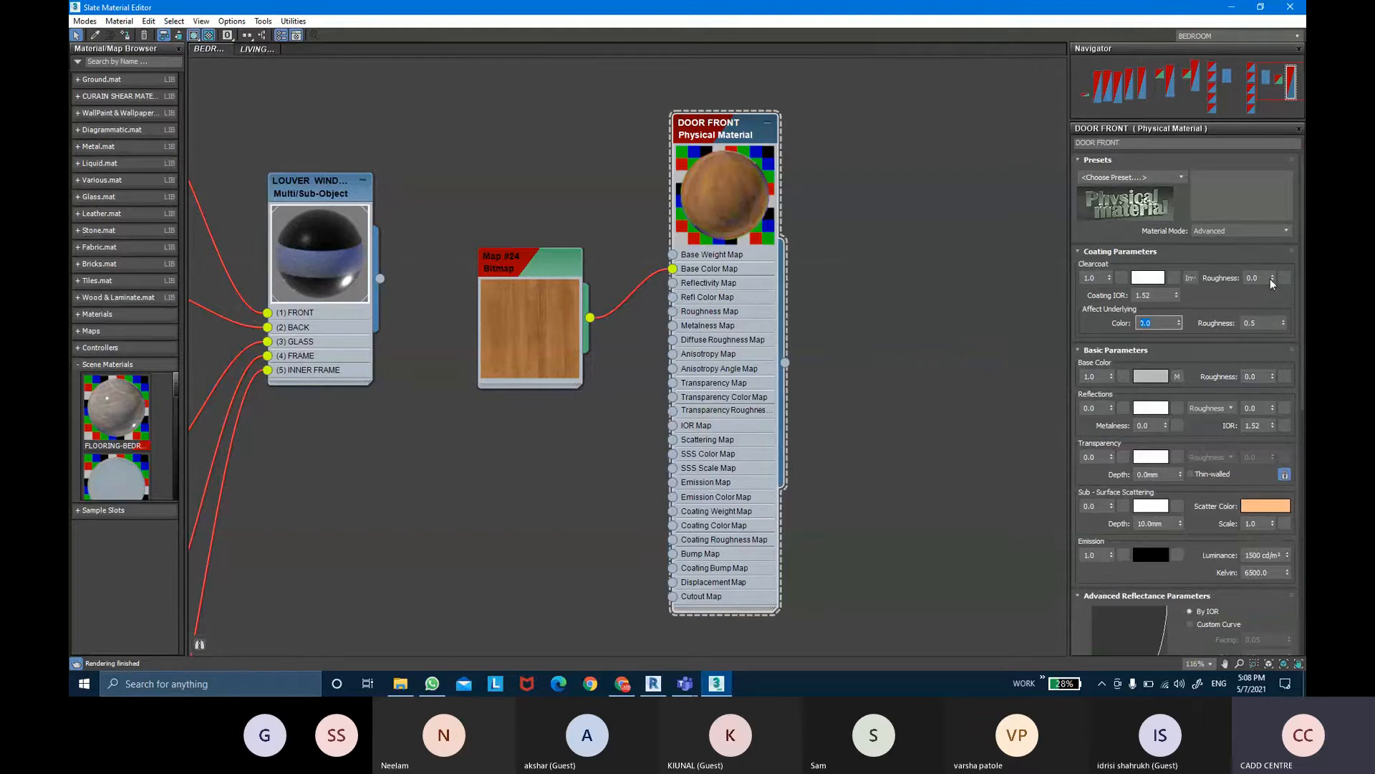
Try a clearcoat roughness of 0.9 on DOOR FRONT and inspect its preview sphere up close
left_click(1245, 277)
type("0.9")
key("Return")
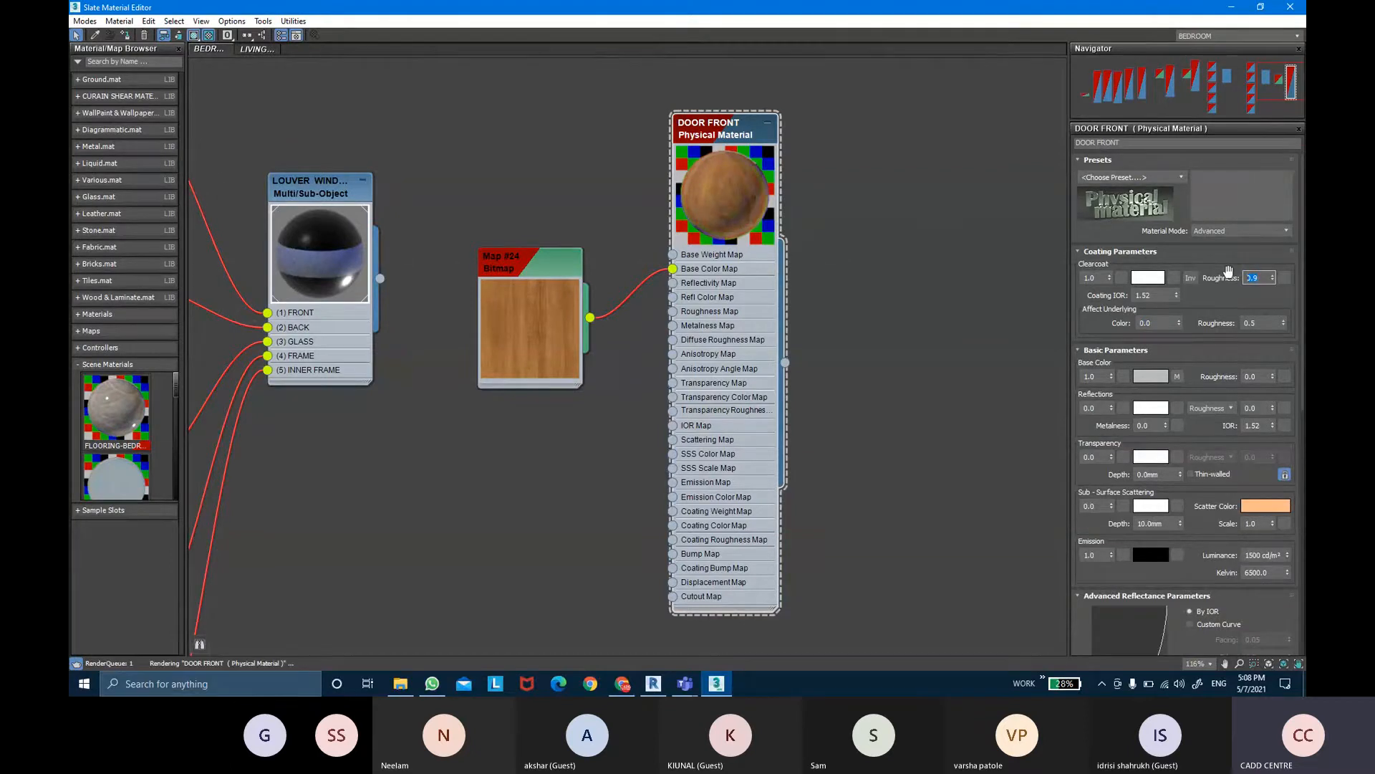
scroll(748, 206, "up", 3)
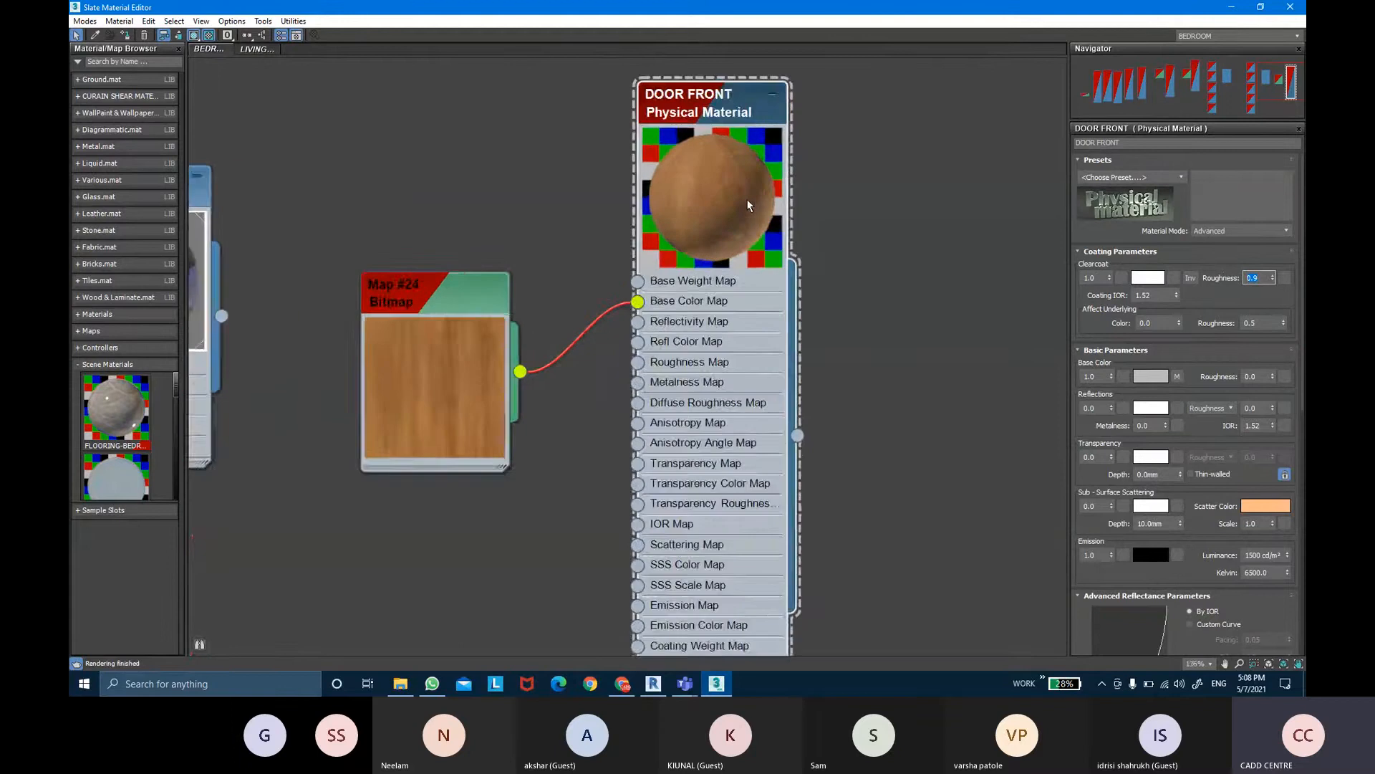
scroll(748, 205, "up", 1)
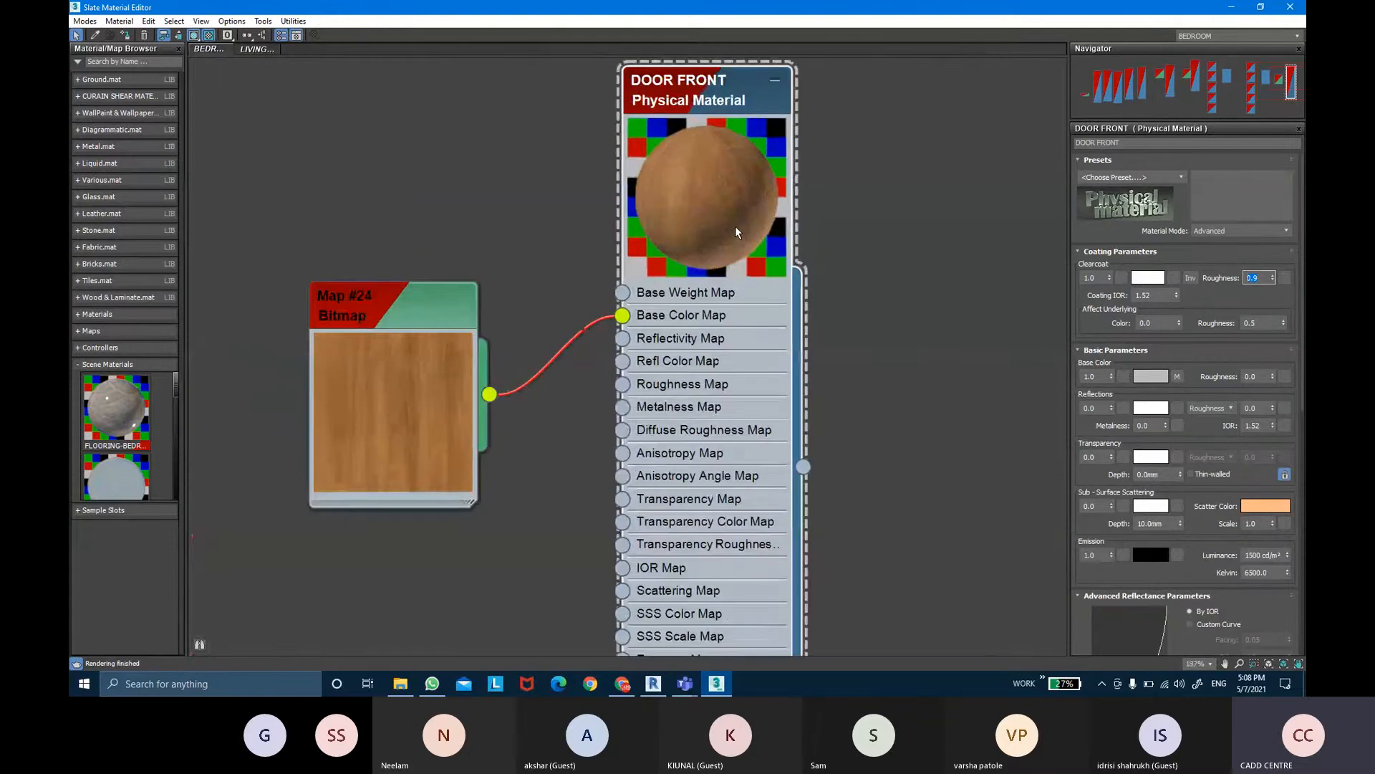
Set DOOR FRONT's Affect Underlying roughness to 0, try a clearcoat roughness of 0.5 and settle on 0.2
left_click(1255, 323)
type("0")
key("Return")
left_click(1253, 278)
type("0.5")
key("Return")
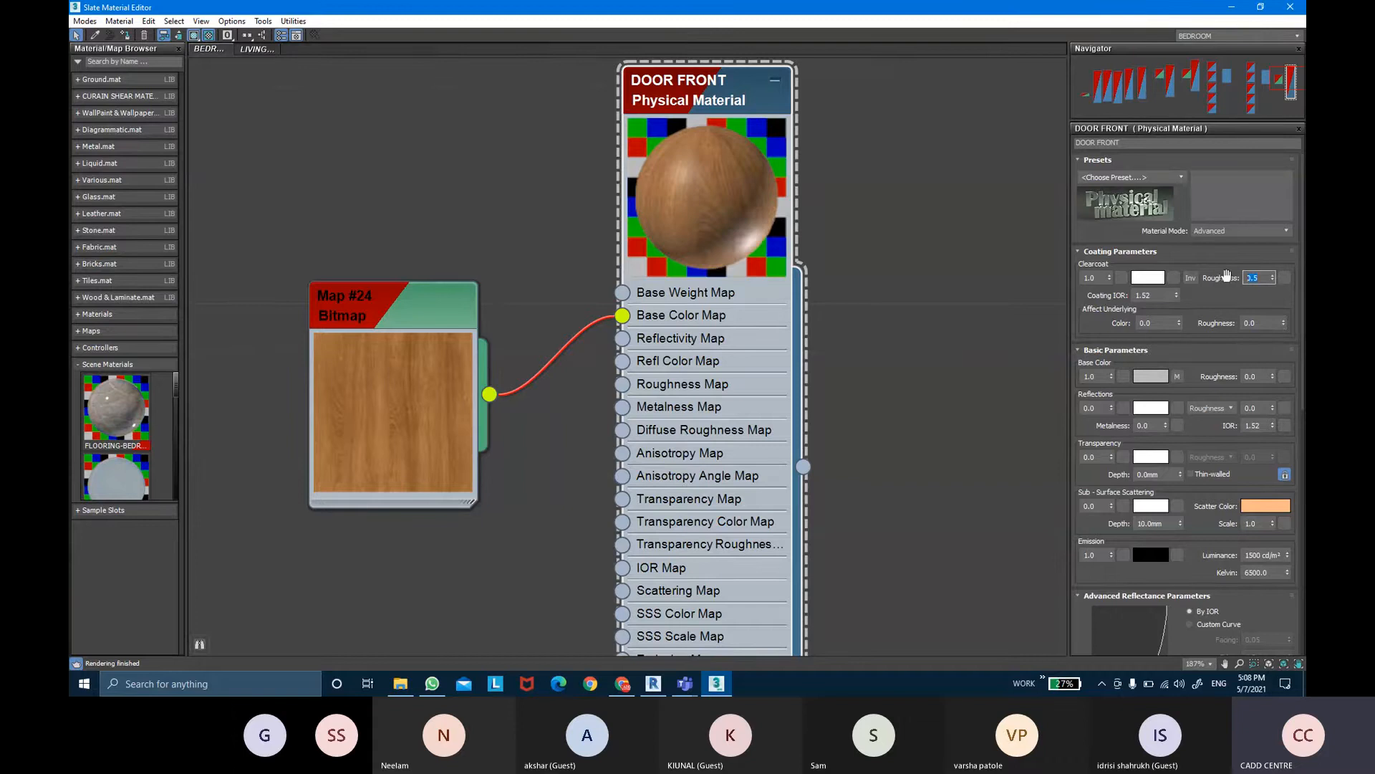
type("0.2")
key("Return")
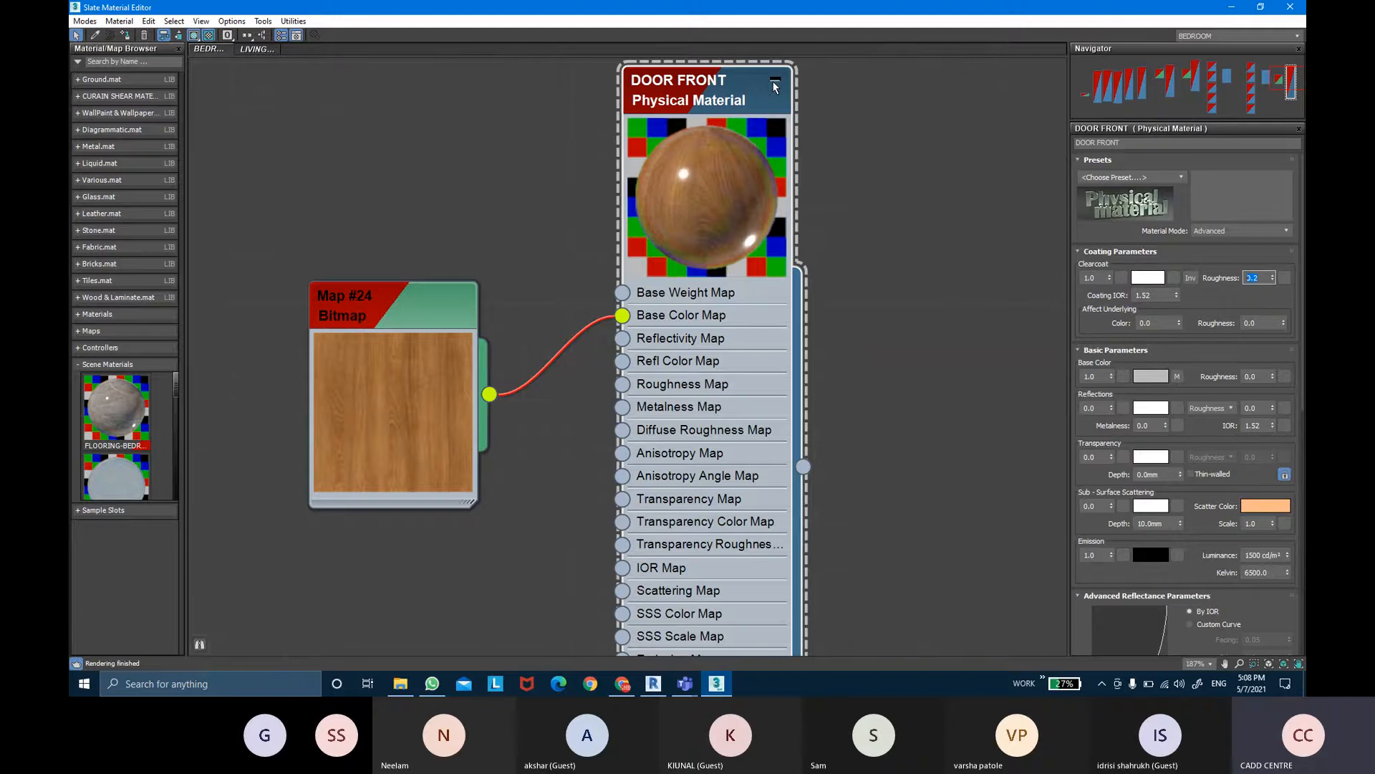
Collapse the DOOR FRONT node's map slots and place the wood bitmap node level with it, leaving free space below
left_click(774, 81)
left_click_drag(417, 313, 465, 118)
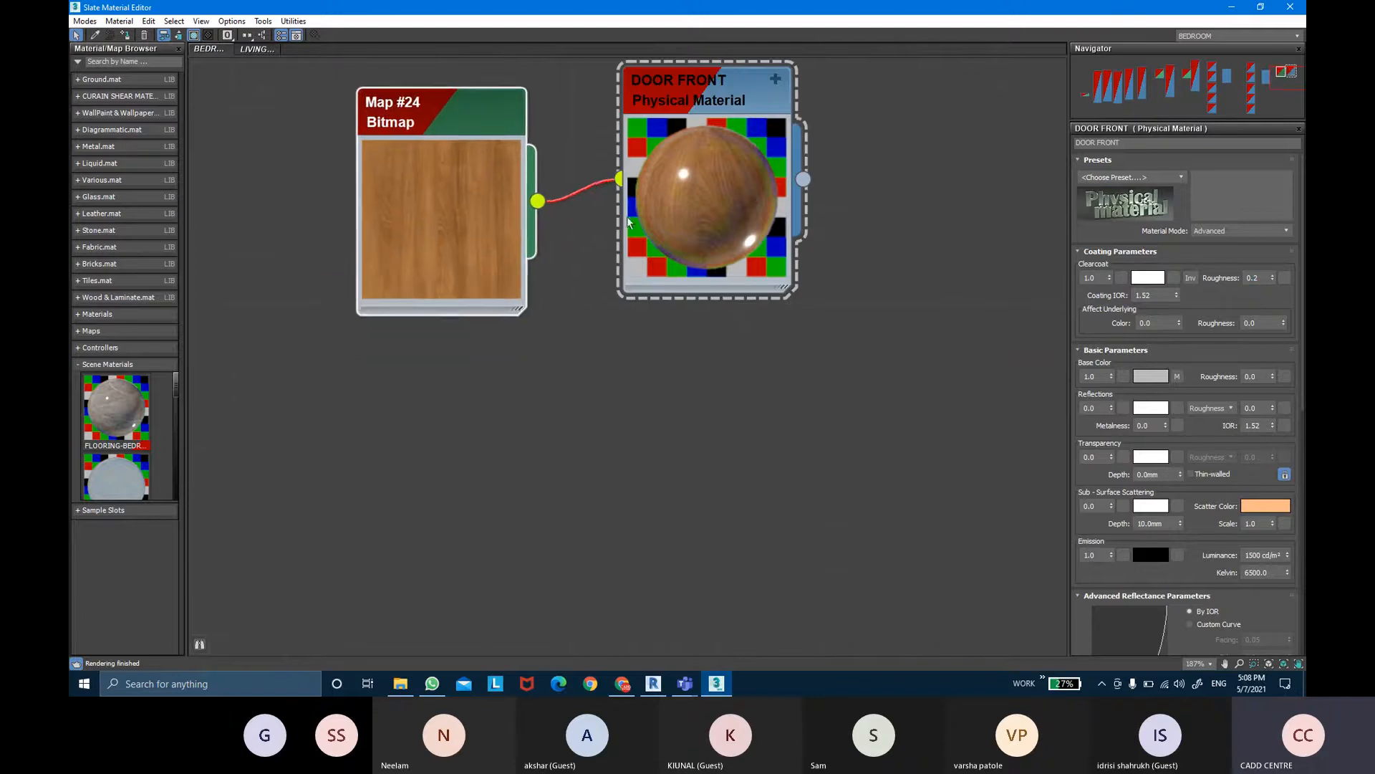
scroll(628, 223, "down", 2)
middle_click_drag(671, 346, 643, 283)
Add a new Physical Material below the DOOR FRONT node and name it DOOR BACK
right_click(645, 331)
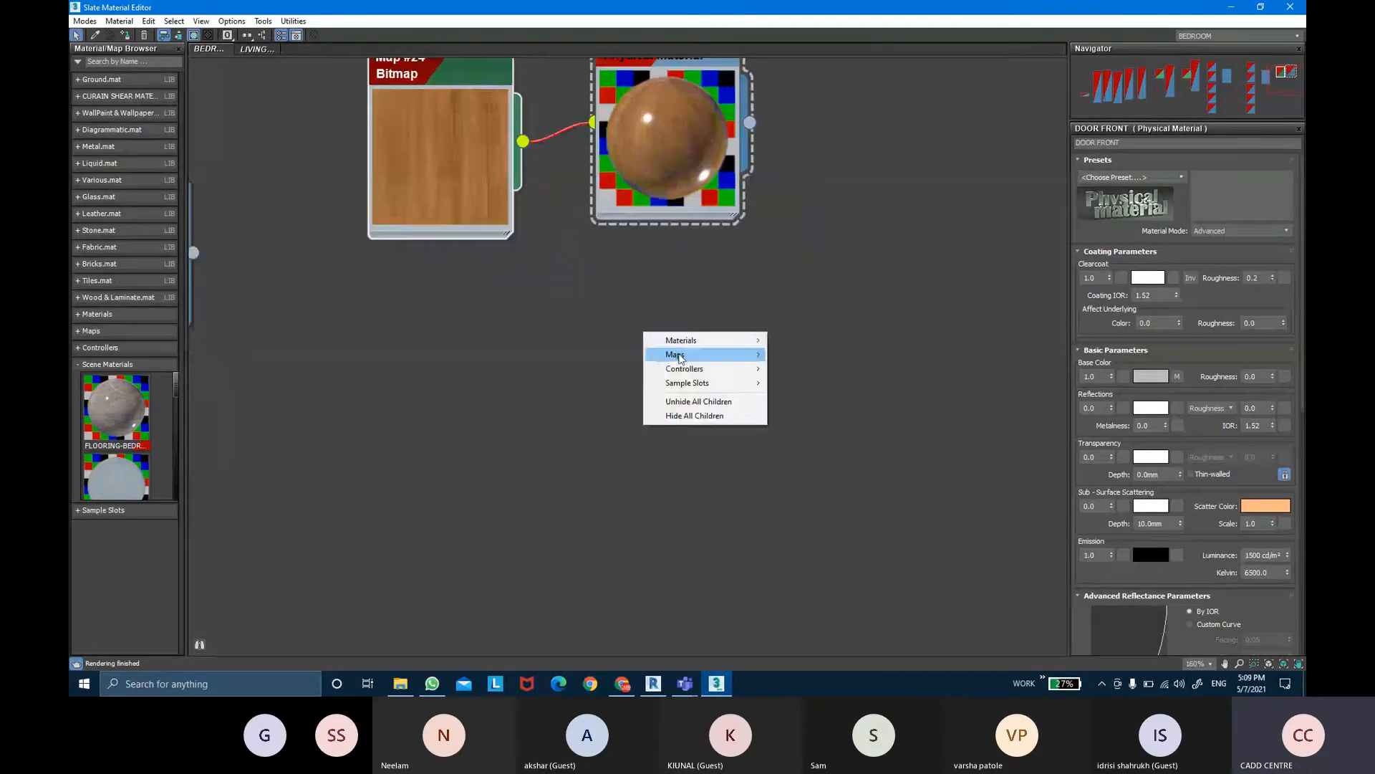
mouse_move(681, 341)
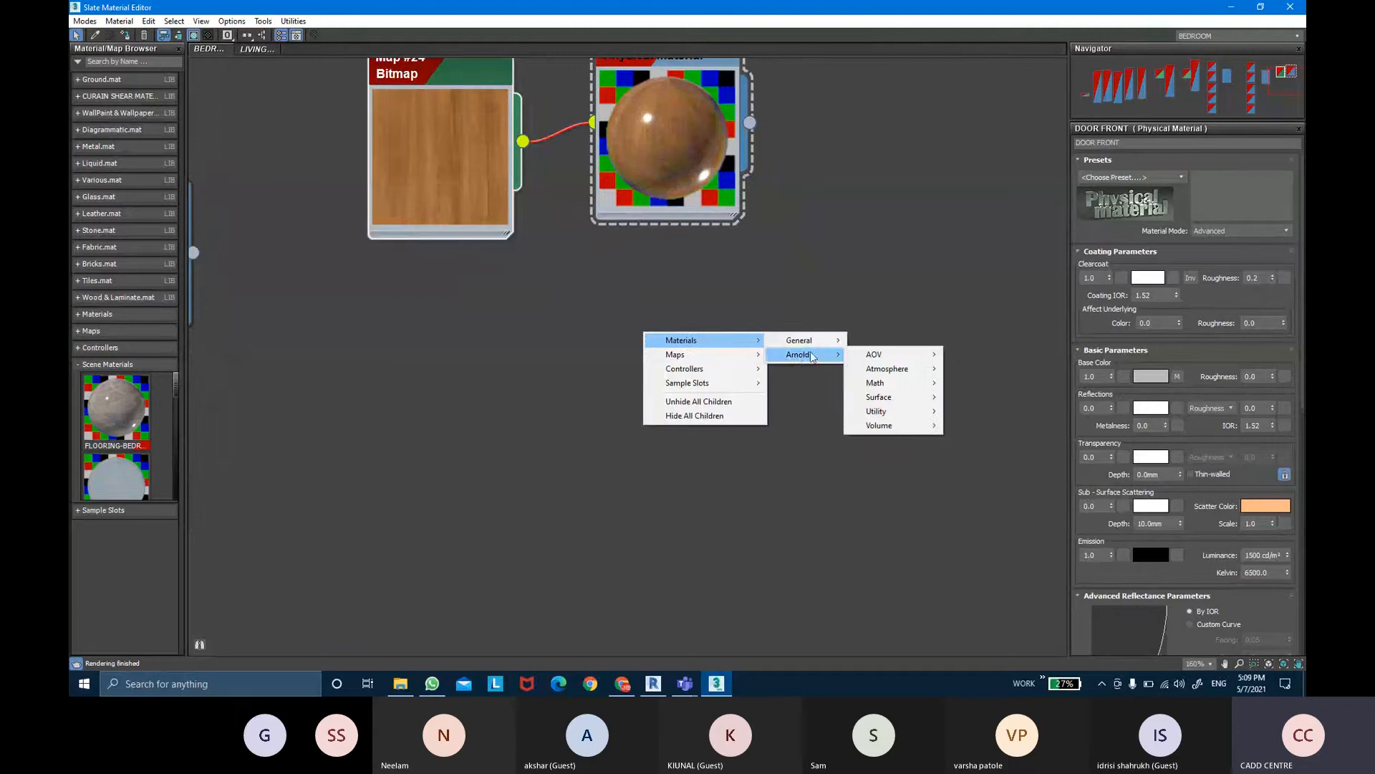
mouse_move(813, 344)
left_click(880, 341)
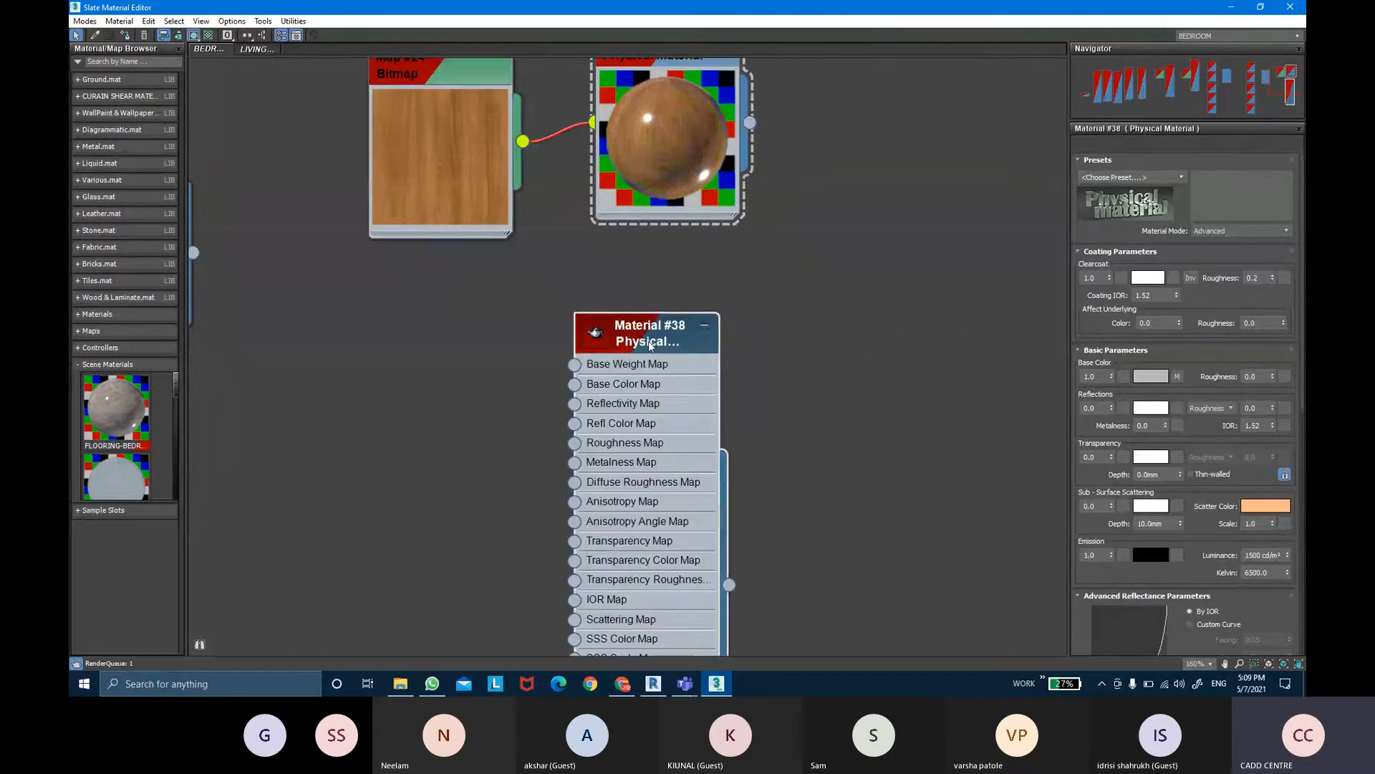
left_click(1124, 143)
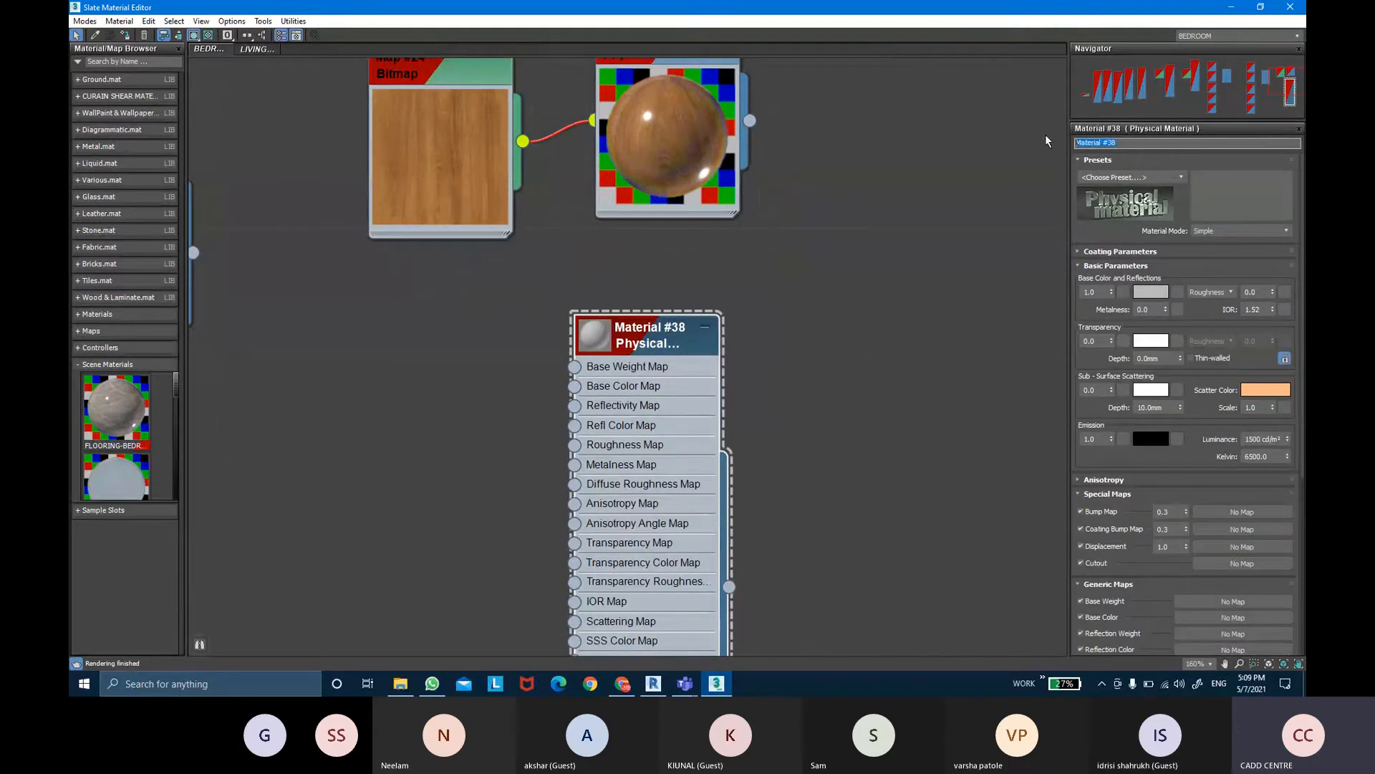
type("DOOR")
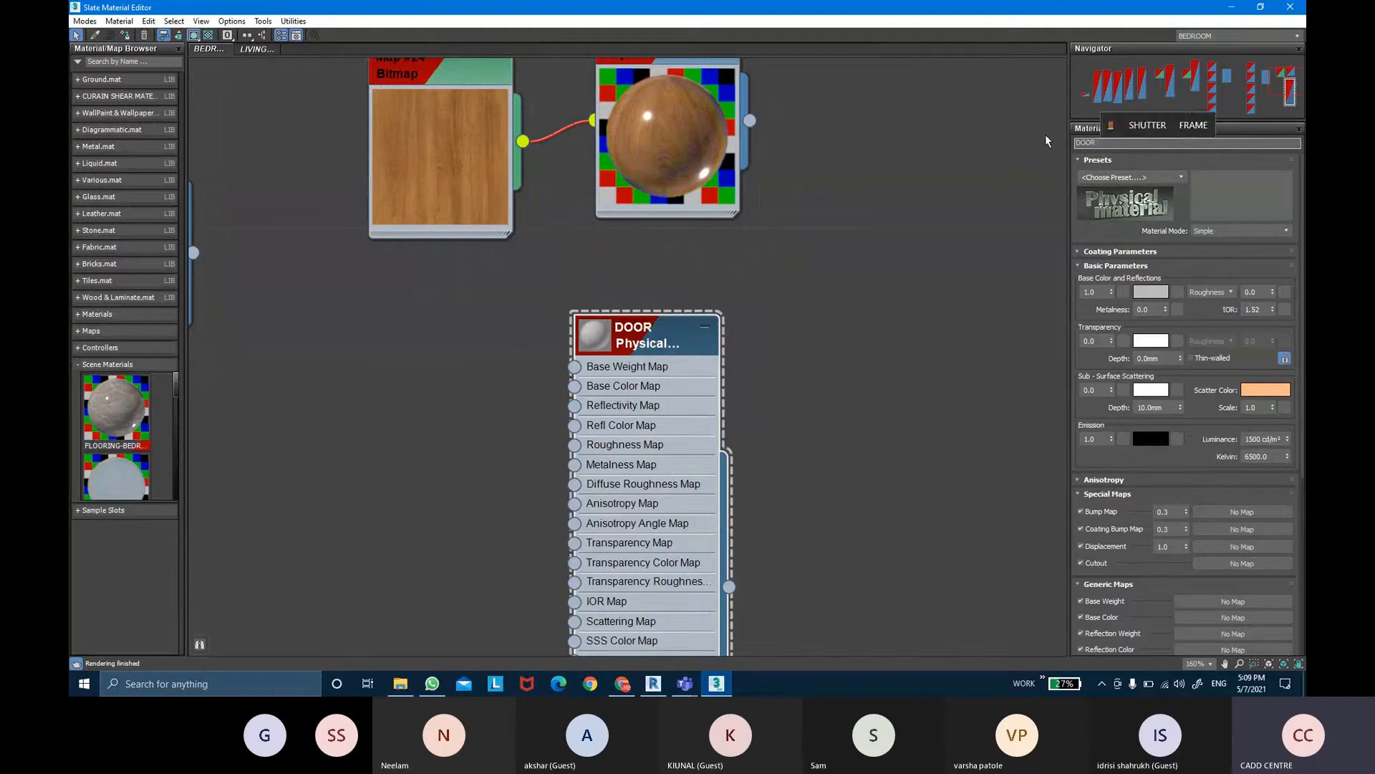
type(" BACK")
key("Return")
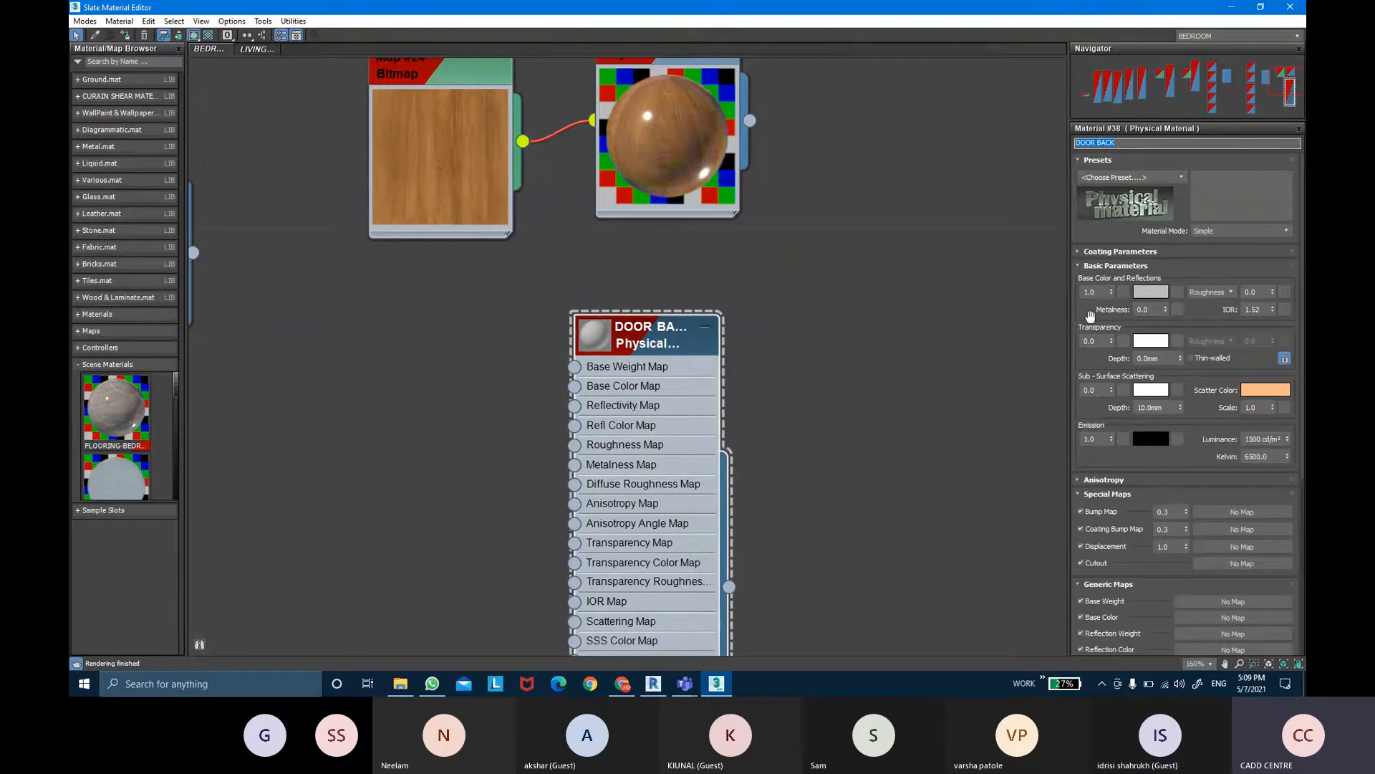
Enlarge the DOOR BACK node's preview, align the node under DOOR FRONT and set its material mode to Advanced
double_click(586, 336)
left_click_drag(643, 336, 665, 337)
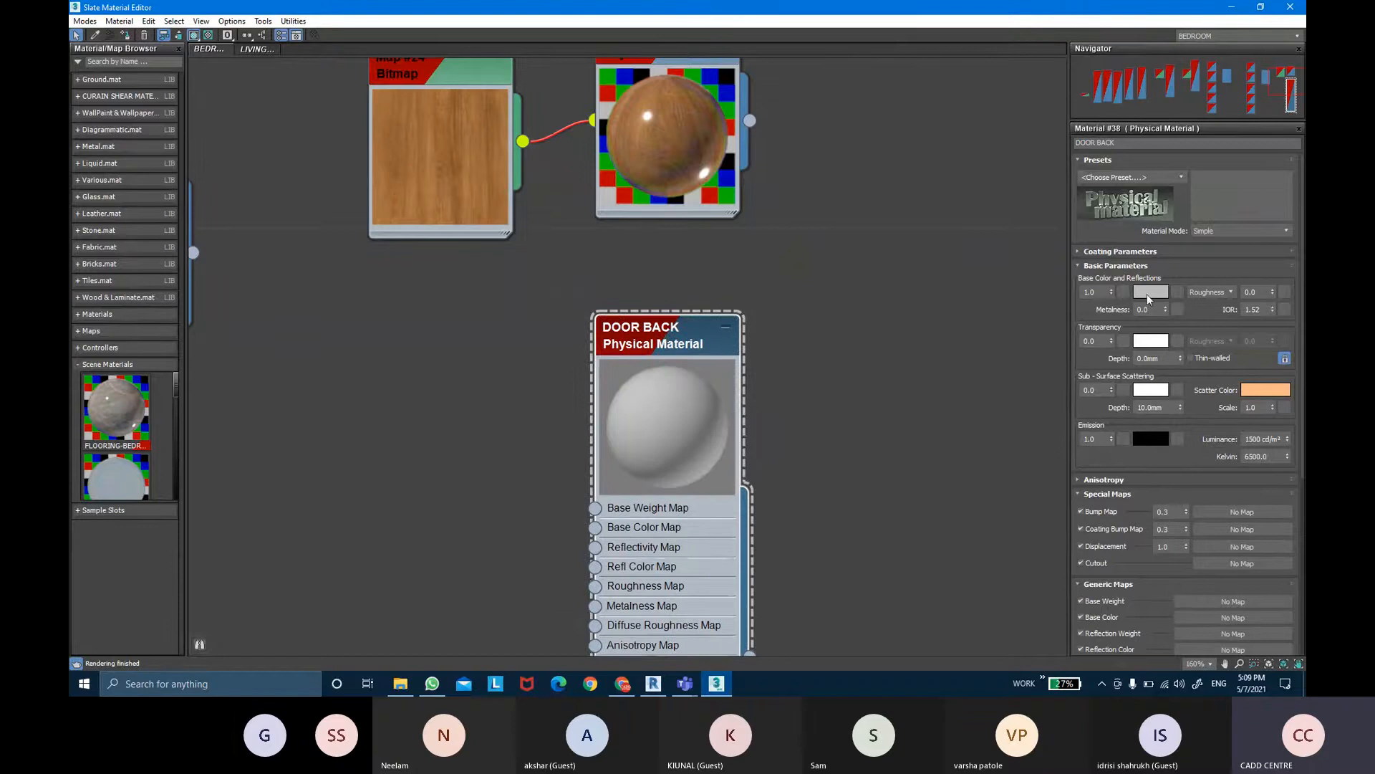
left_click(1211, 230)
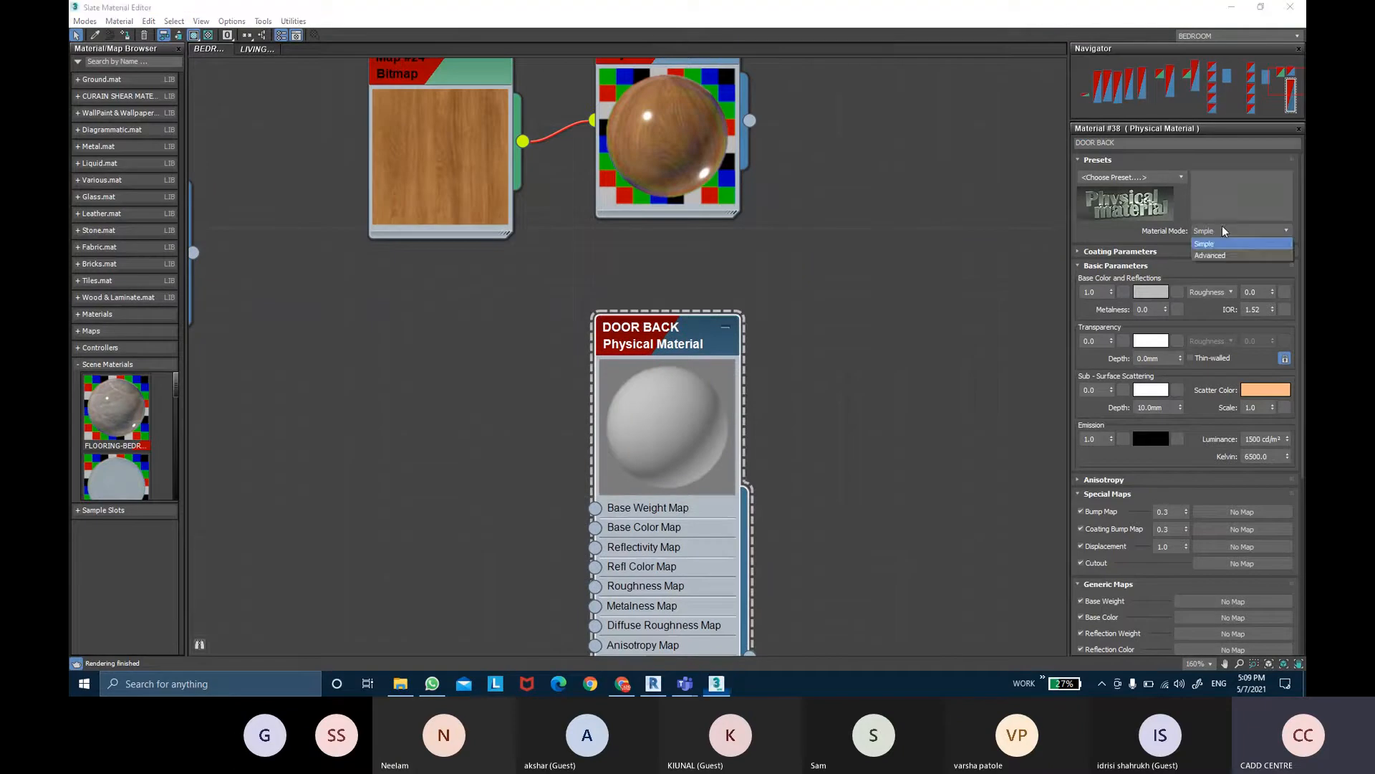
left_click(1211, 256)
Choose a Bitmap map for DOOR BACK's base color
left_click(1179, 291)
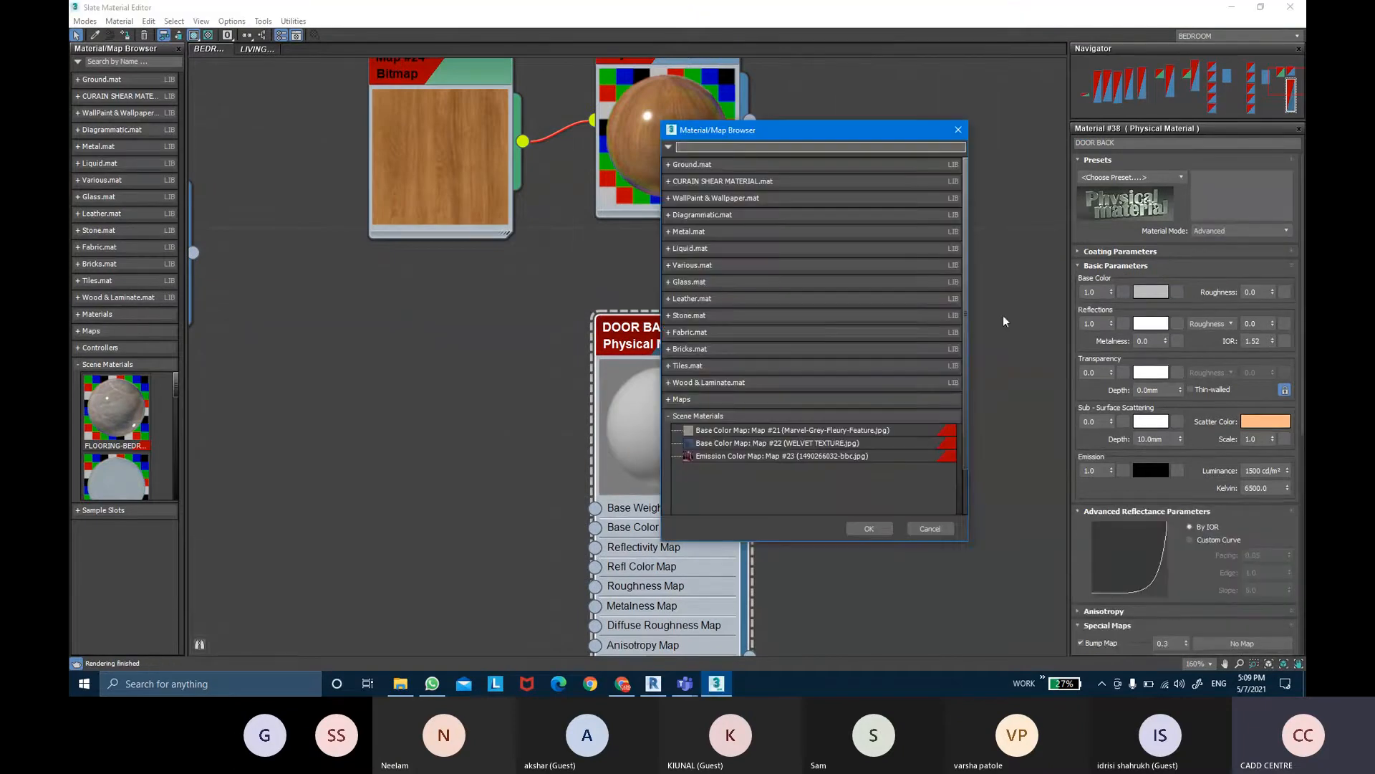
type("BIT")
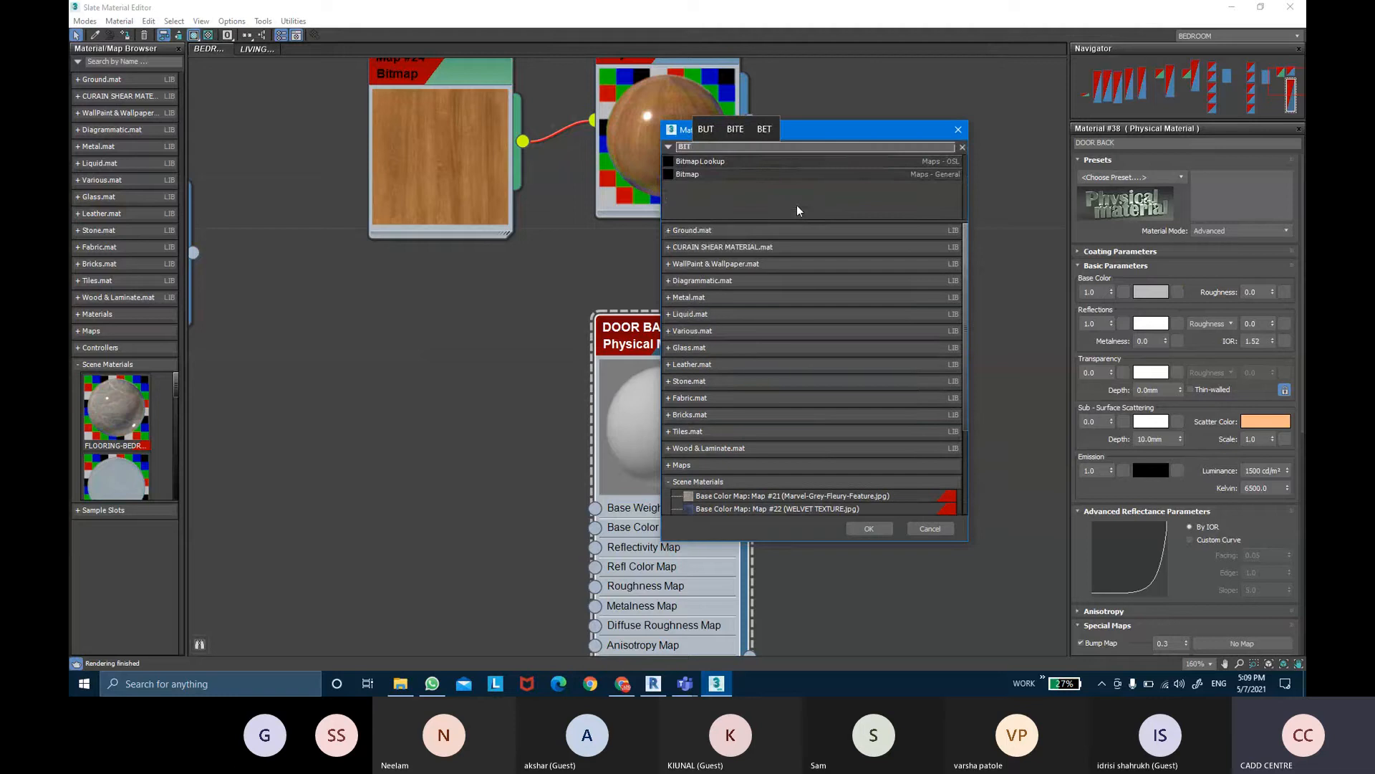
double_click(746, 175)
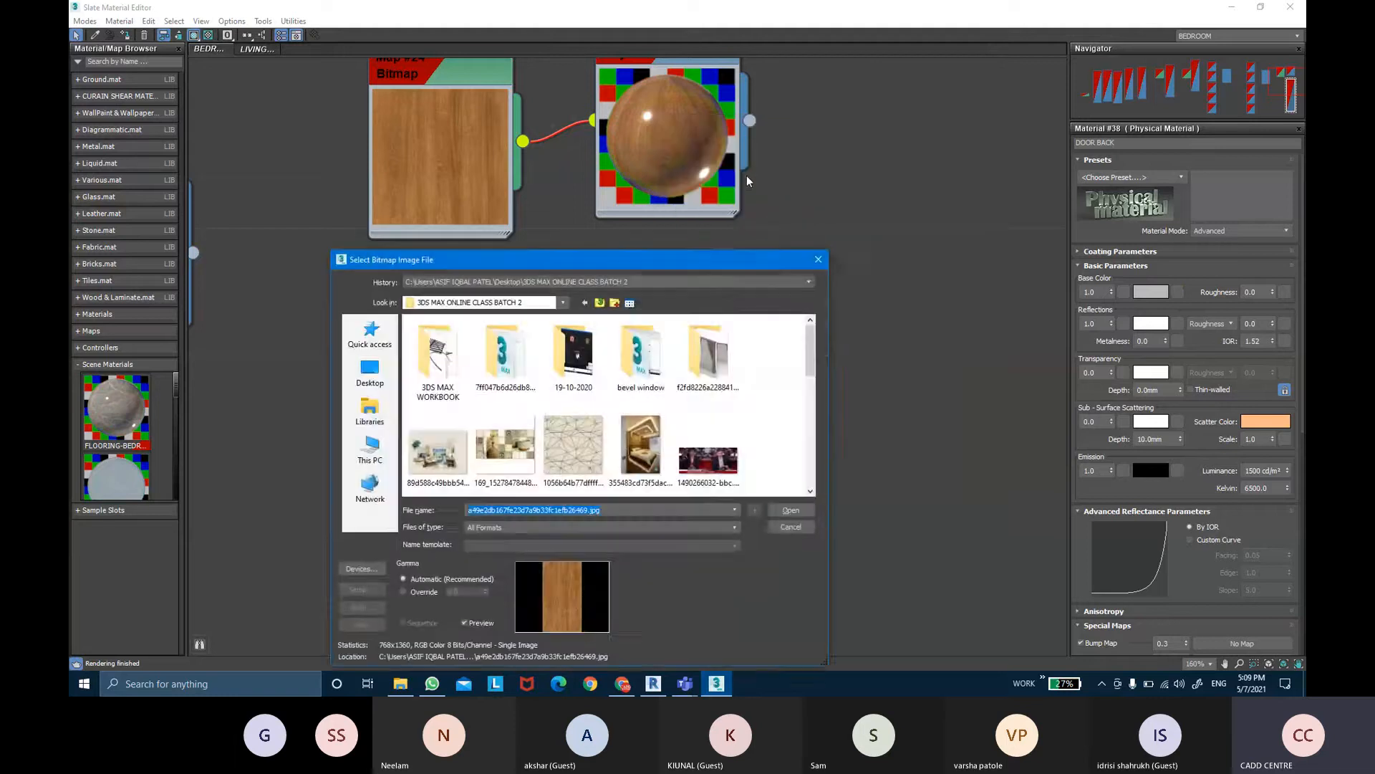
Look for a wood texture image in the MATERIALS folder of REVIT-THE BIM SOLUTION CLASS, then return to the Desktop folder
mouse_move(815, 355)
left_mouse_down()
mouse_move(819, 457)
mouse_move(834, 341)
left_mouse_up()
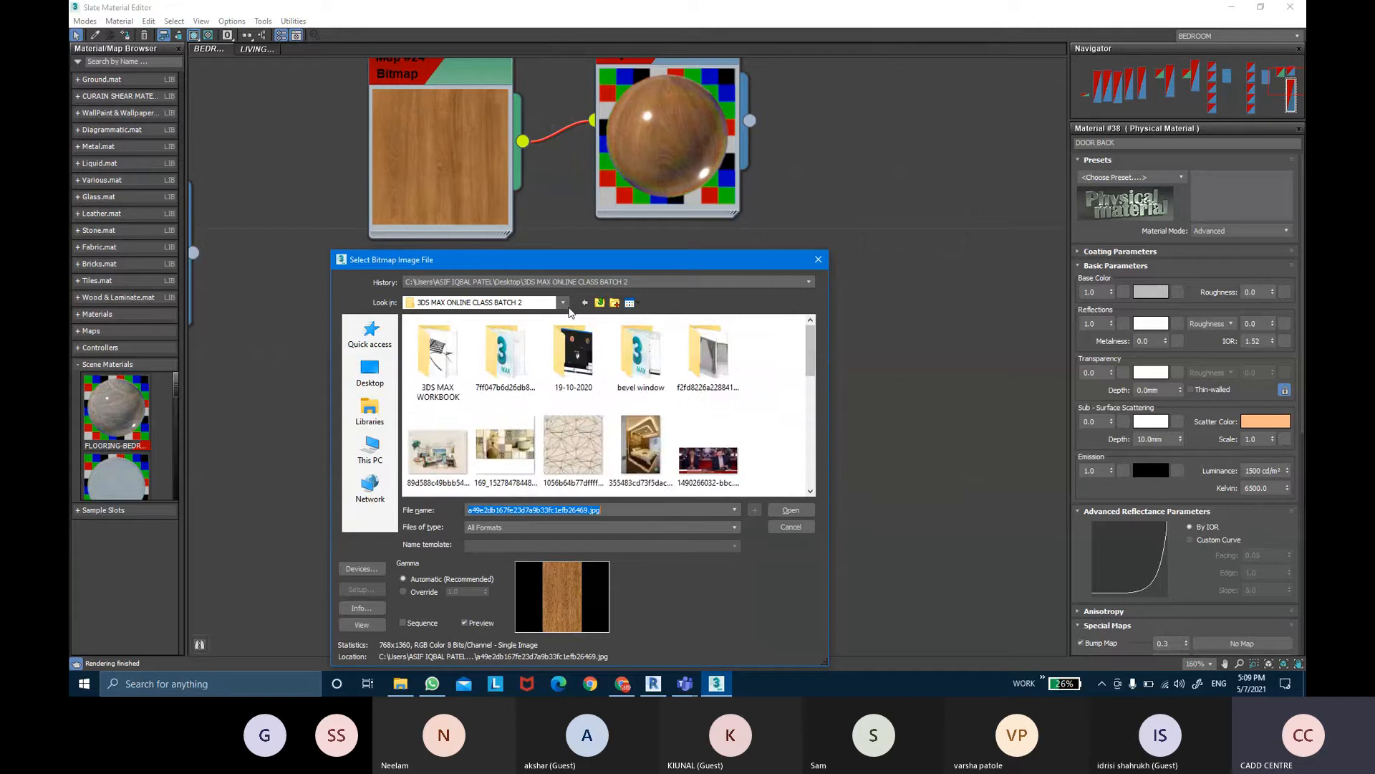
left_click(600, 304)
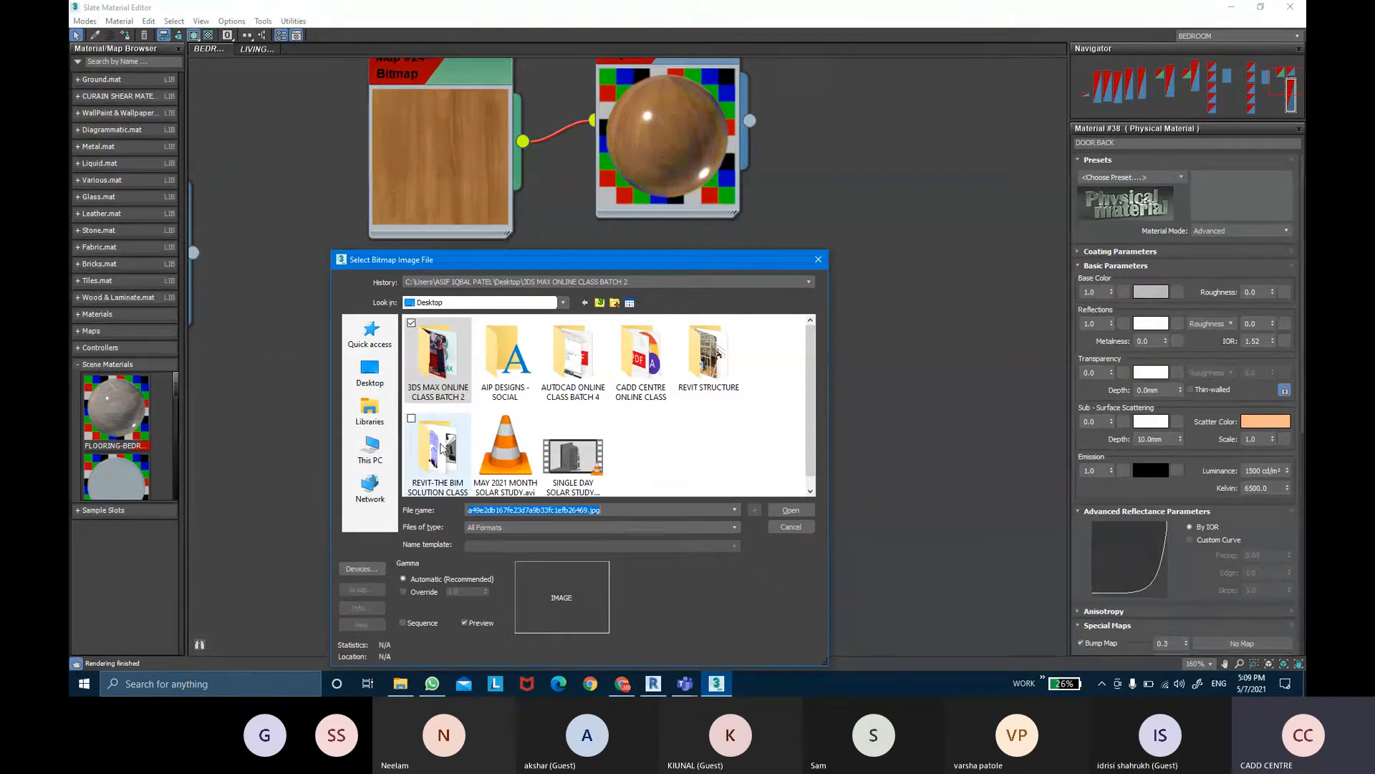
left_click(442, 449)
double_click(442, 449)
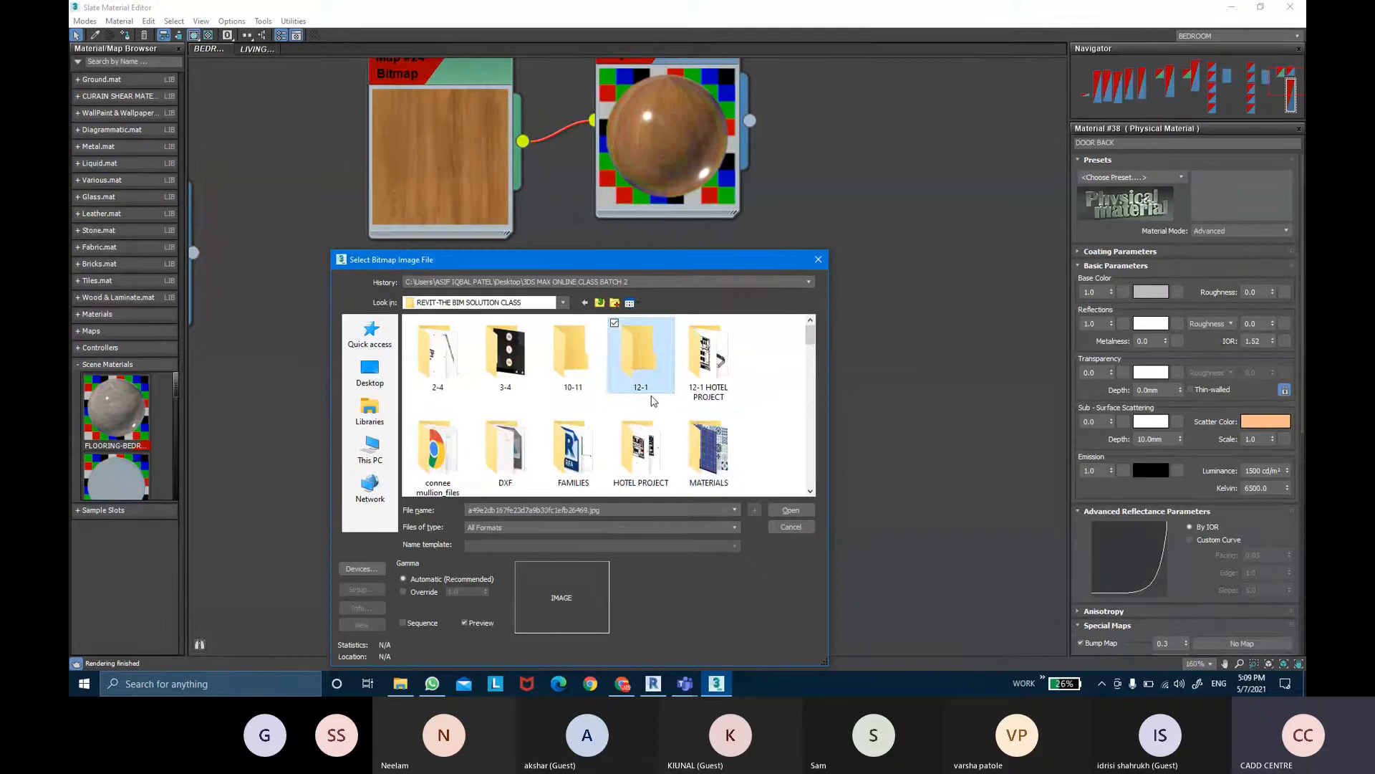
double_click(696, 444)
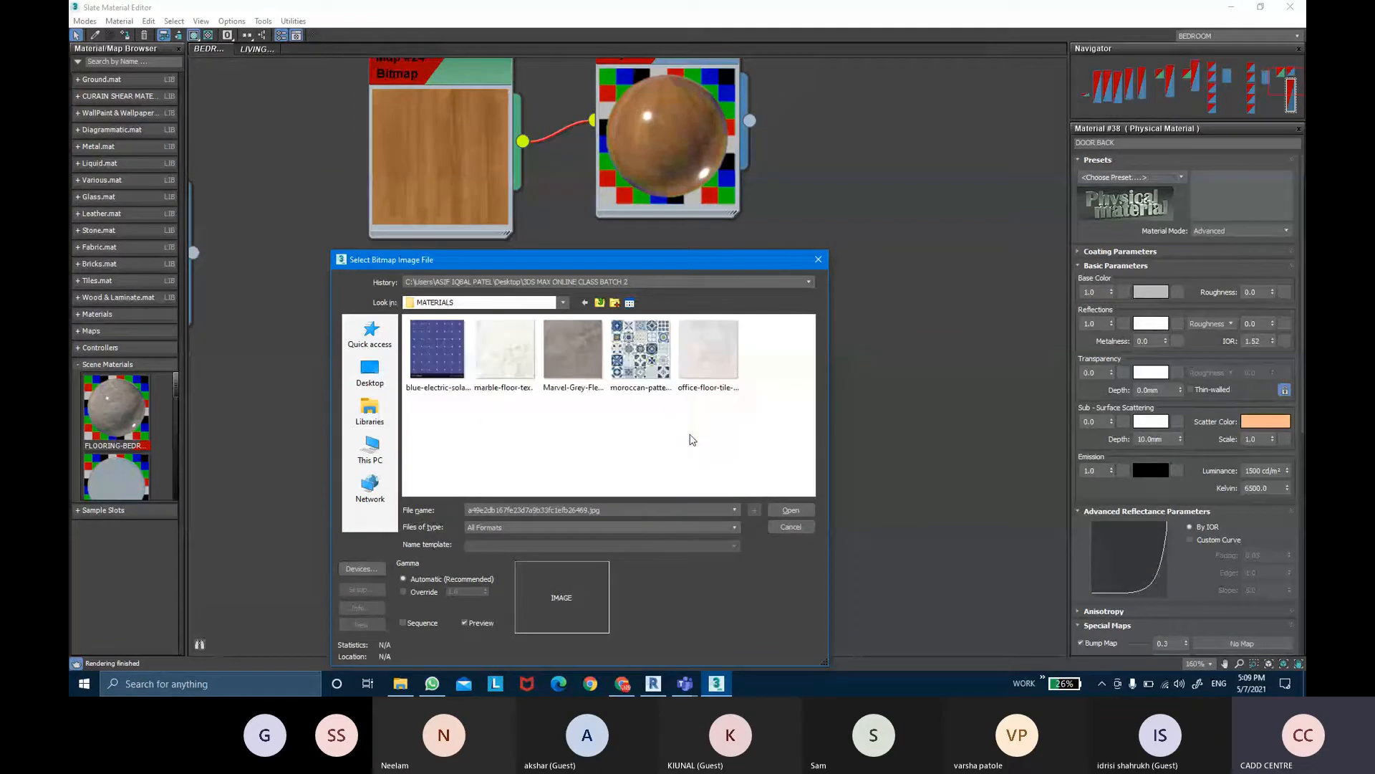
left_click(601, 303)
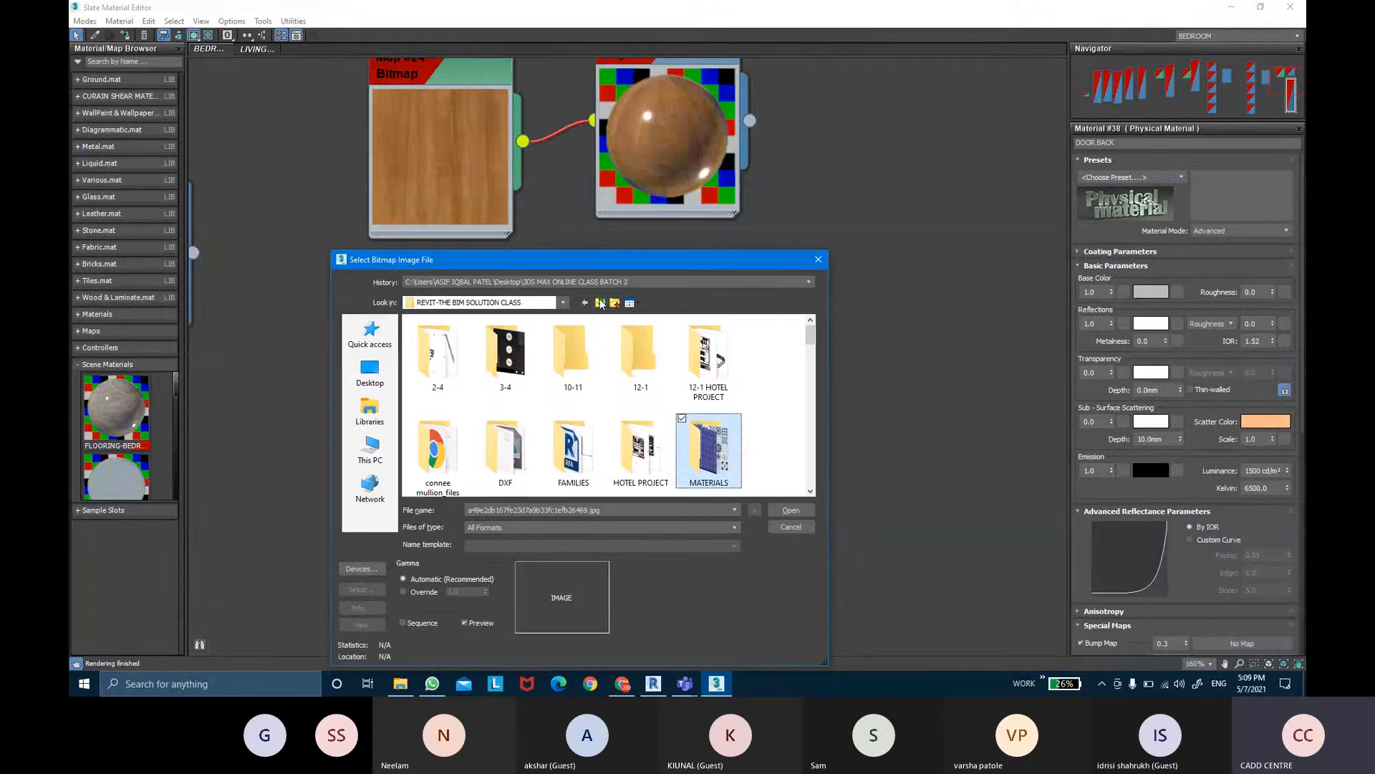
left_click(601, 303)
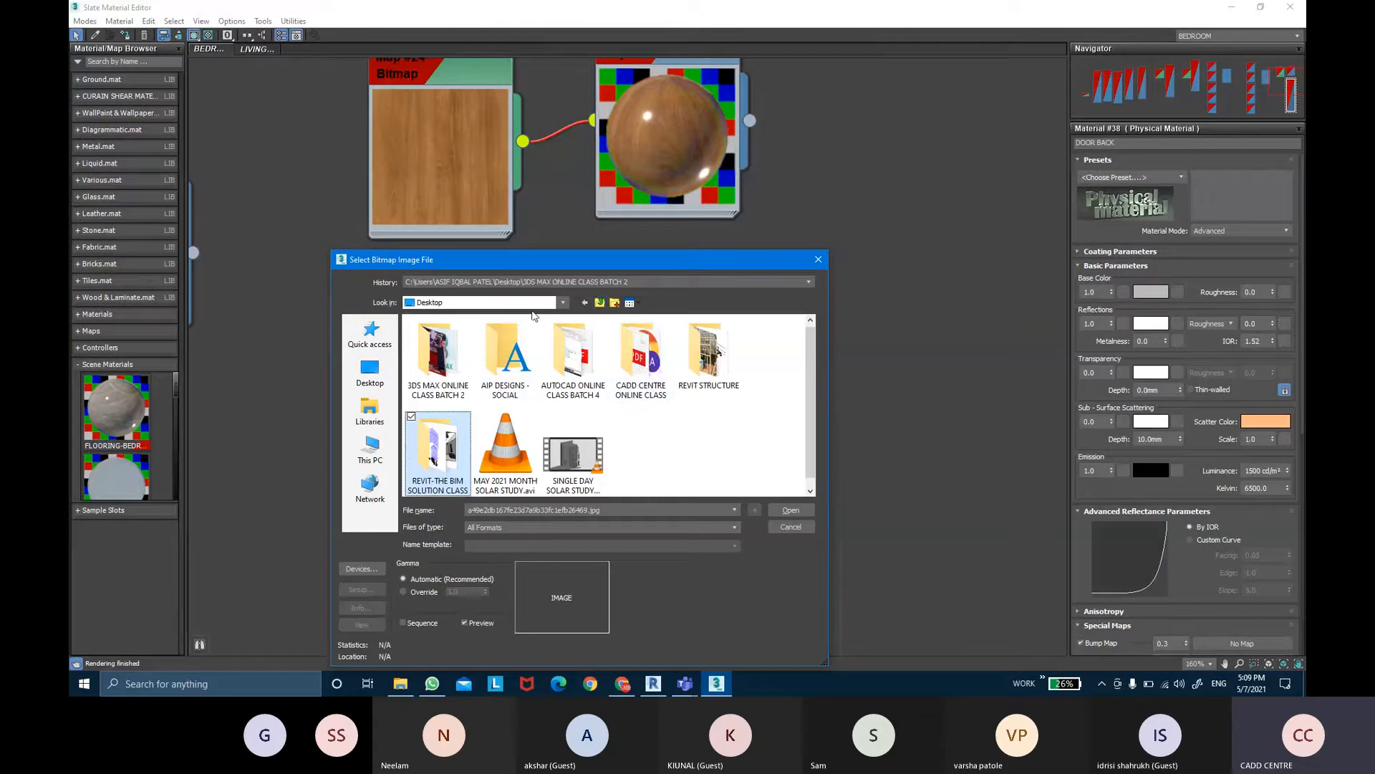
Switch to Chrome and search Google in a new tab for images of "laminate texture seamless"
left_click(621, 684)
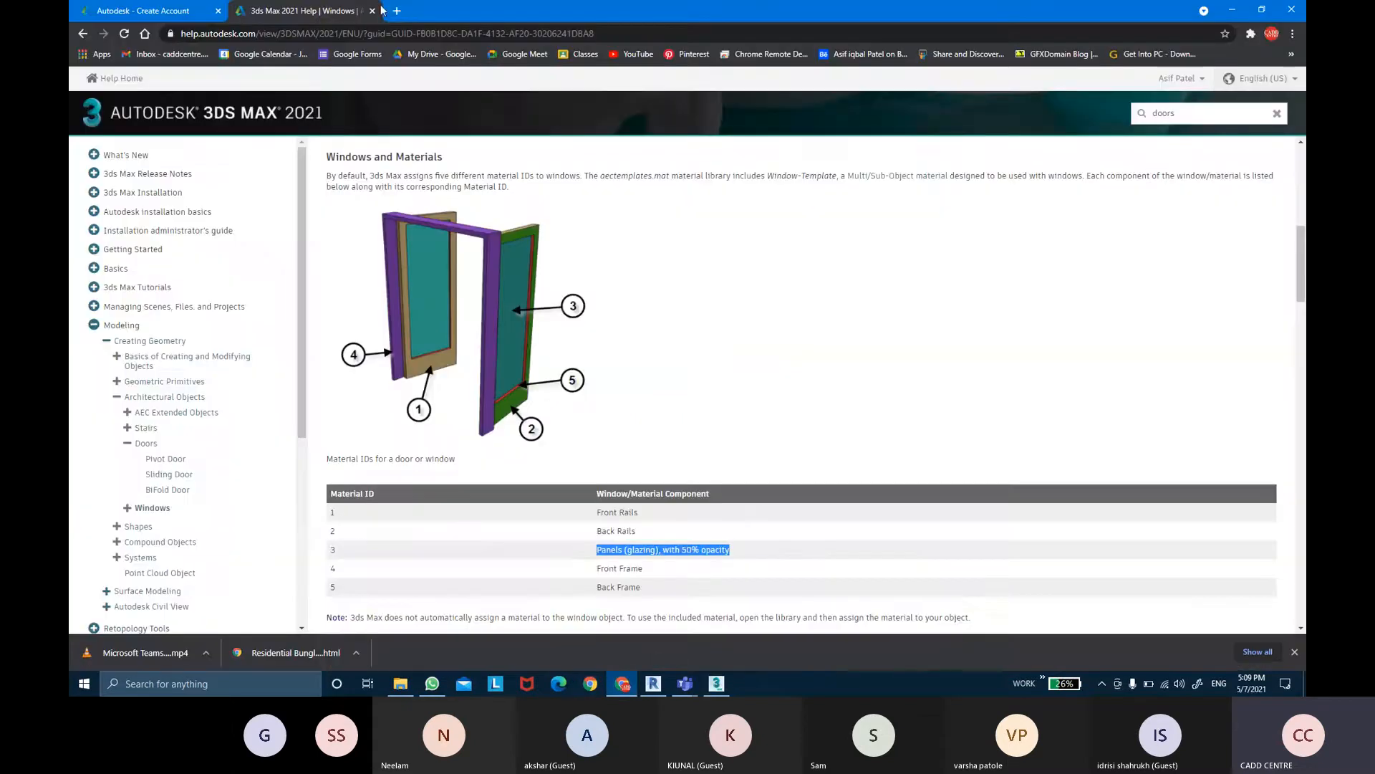
left_click(397, 12)
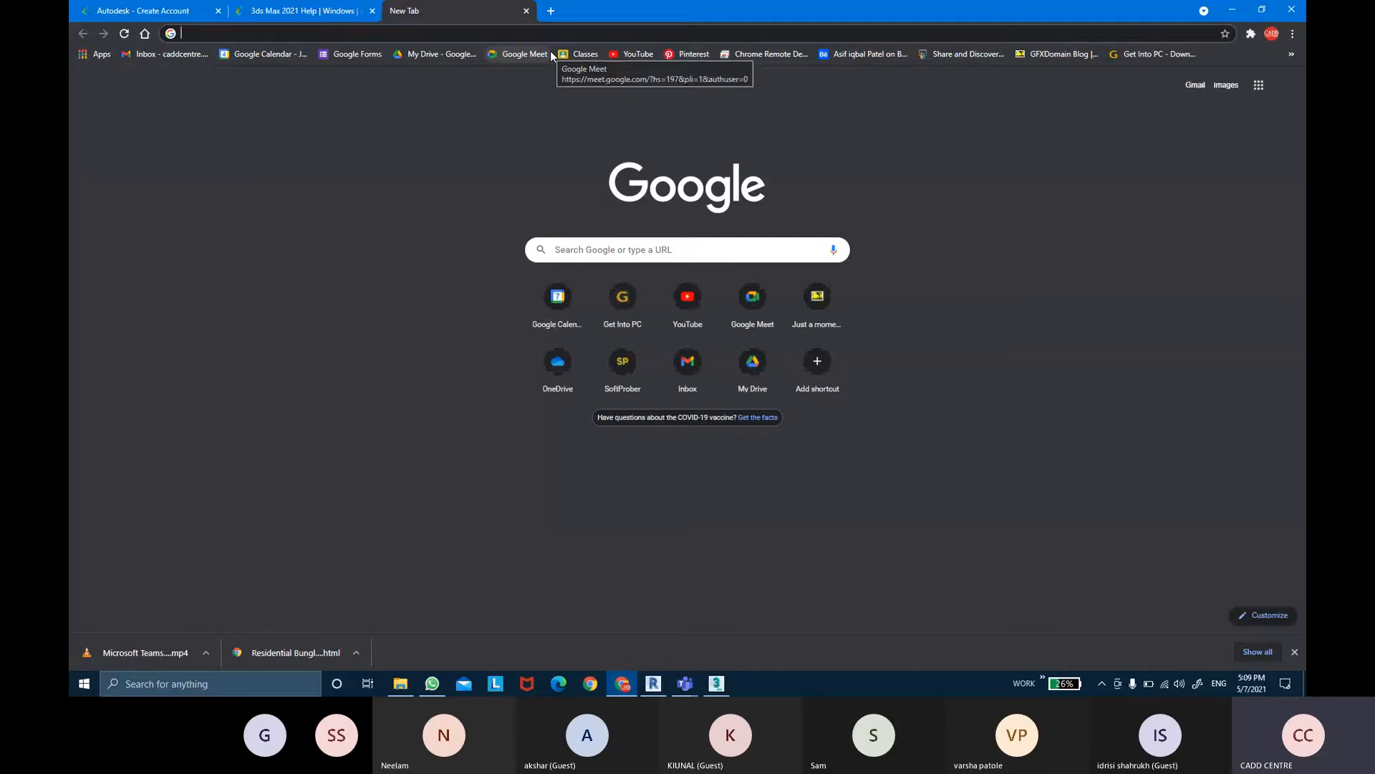
type("lamin")
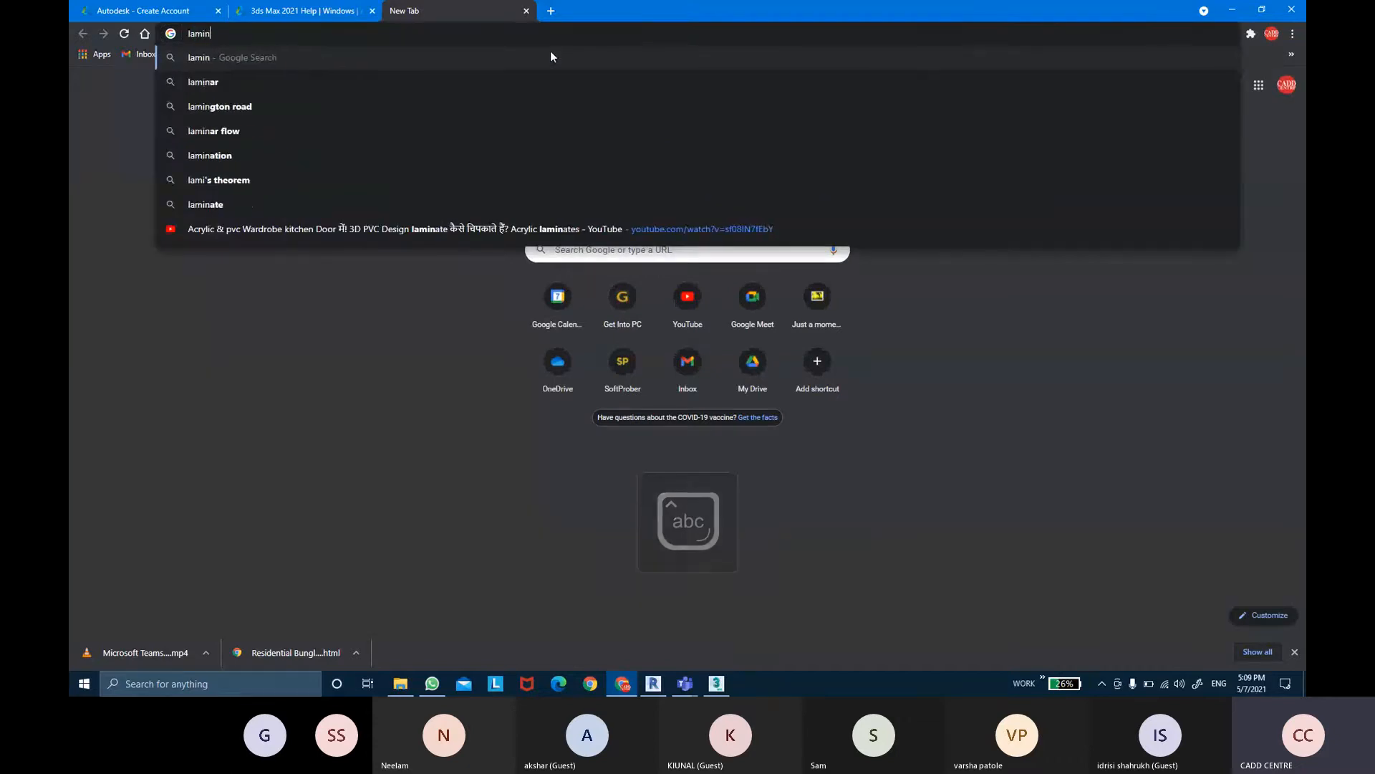
type("te")
key("BackSpace")
key("BackSpace")
type("ate s")
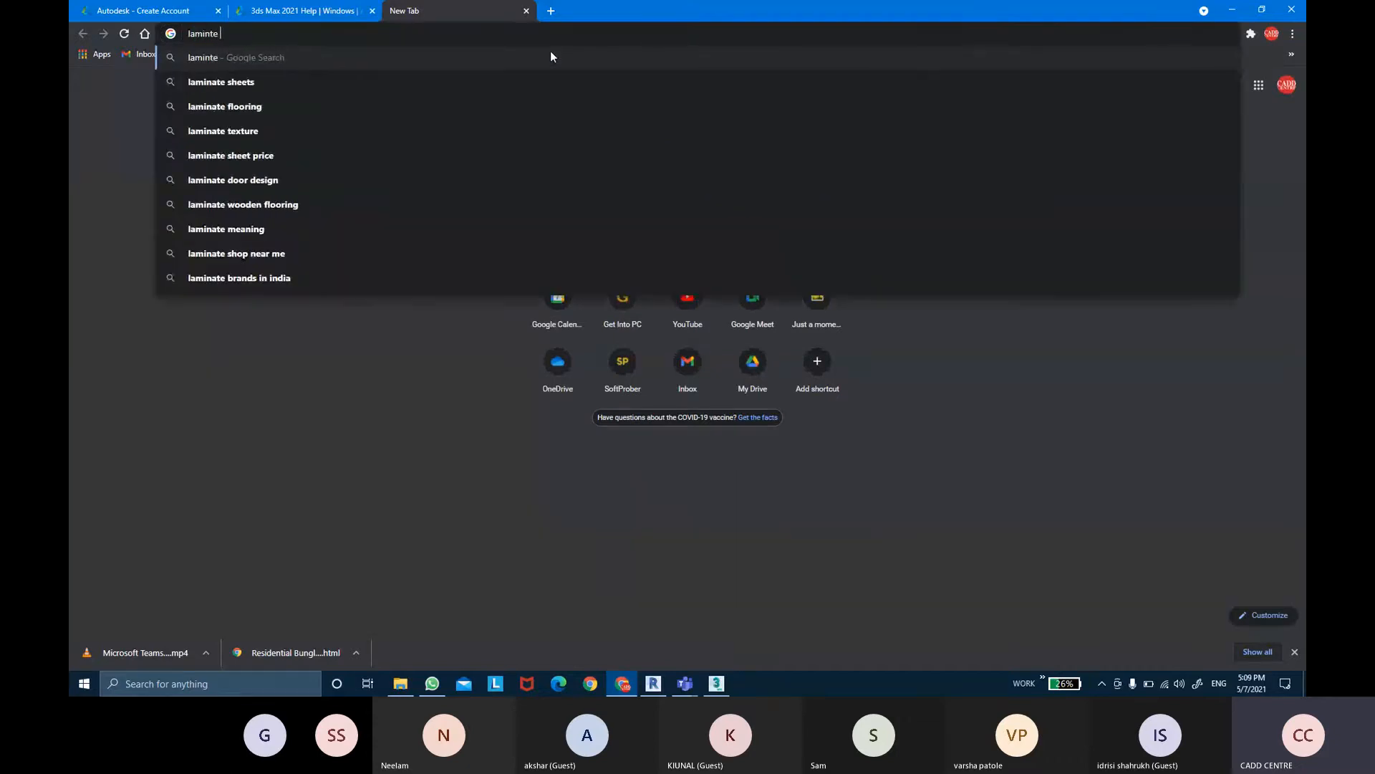
key("BackSpace")
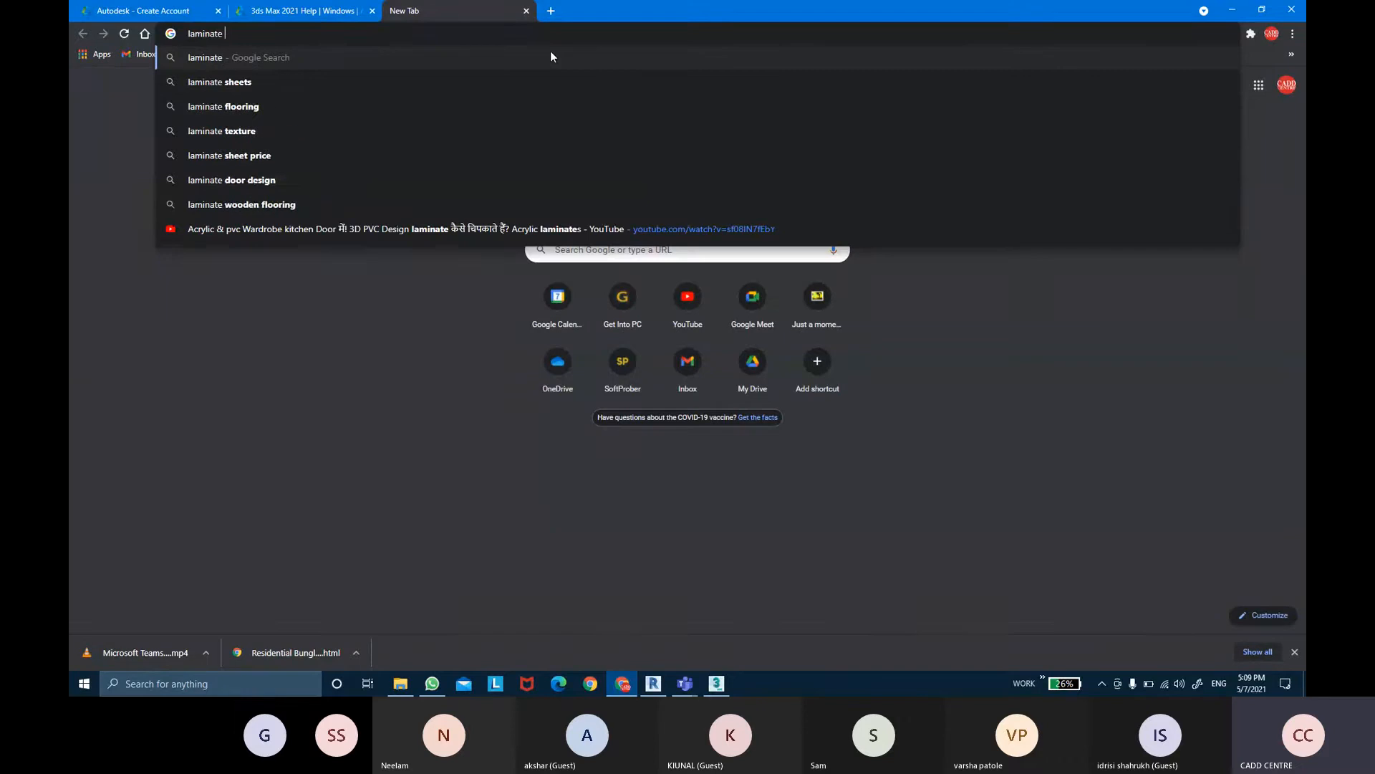
type("tecxture")
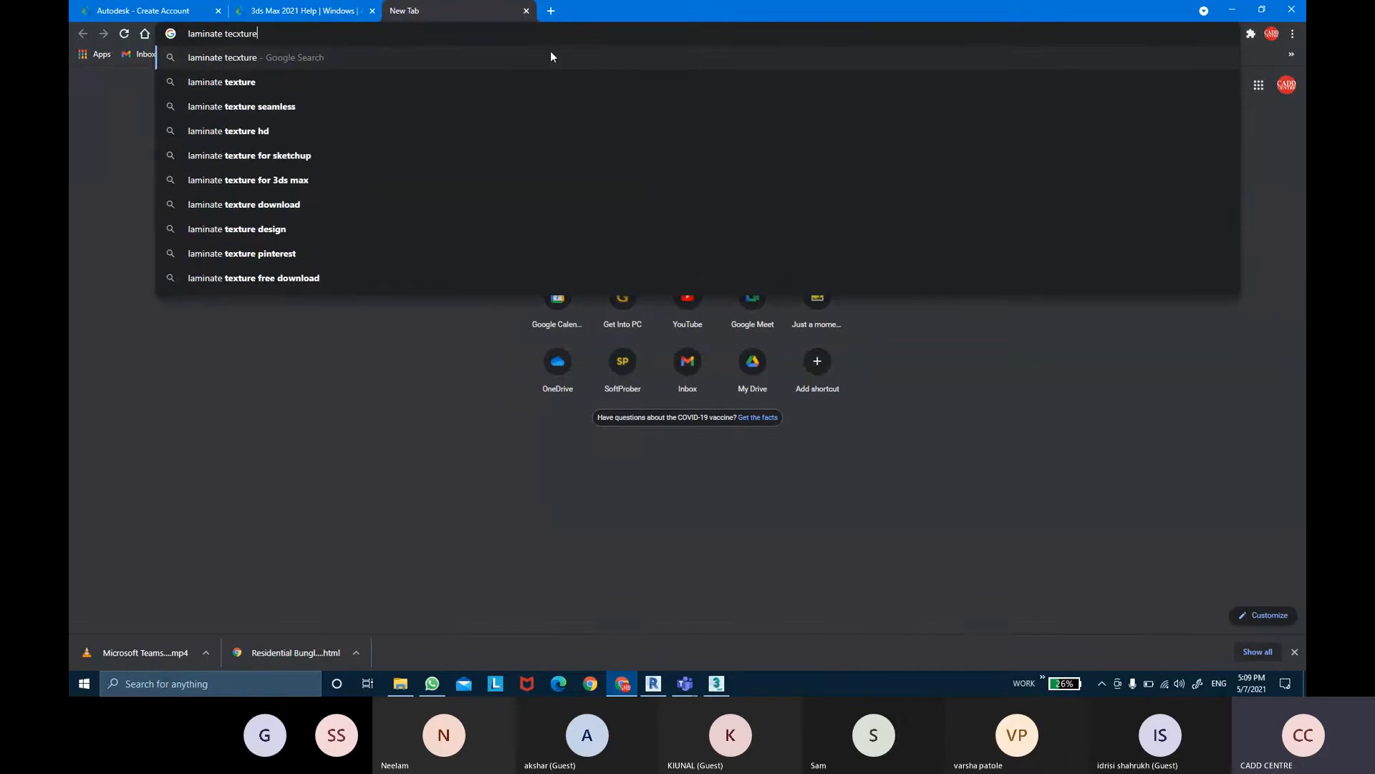
key("Down")
key("Return")
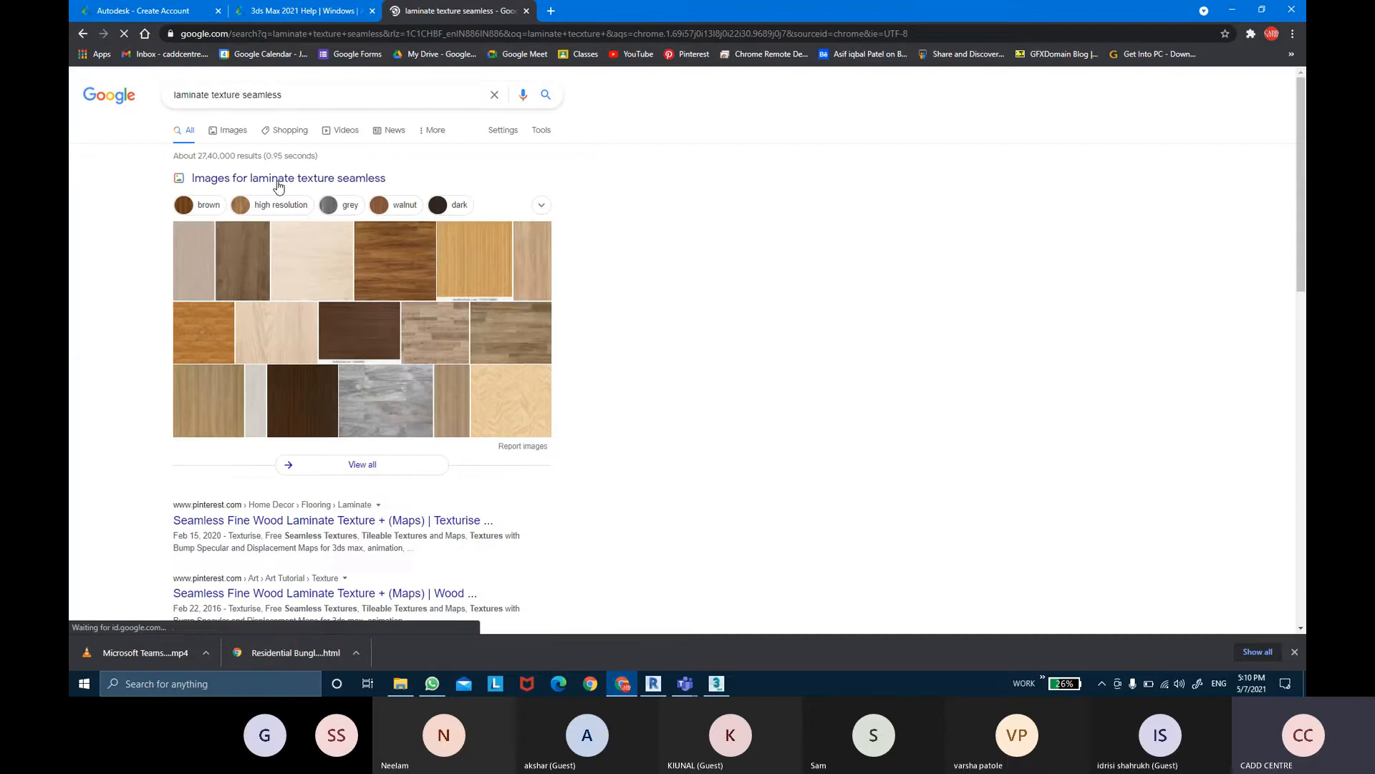
left_click(279, 180)
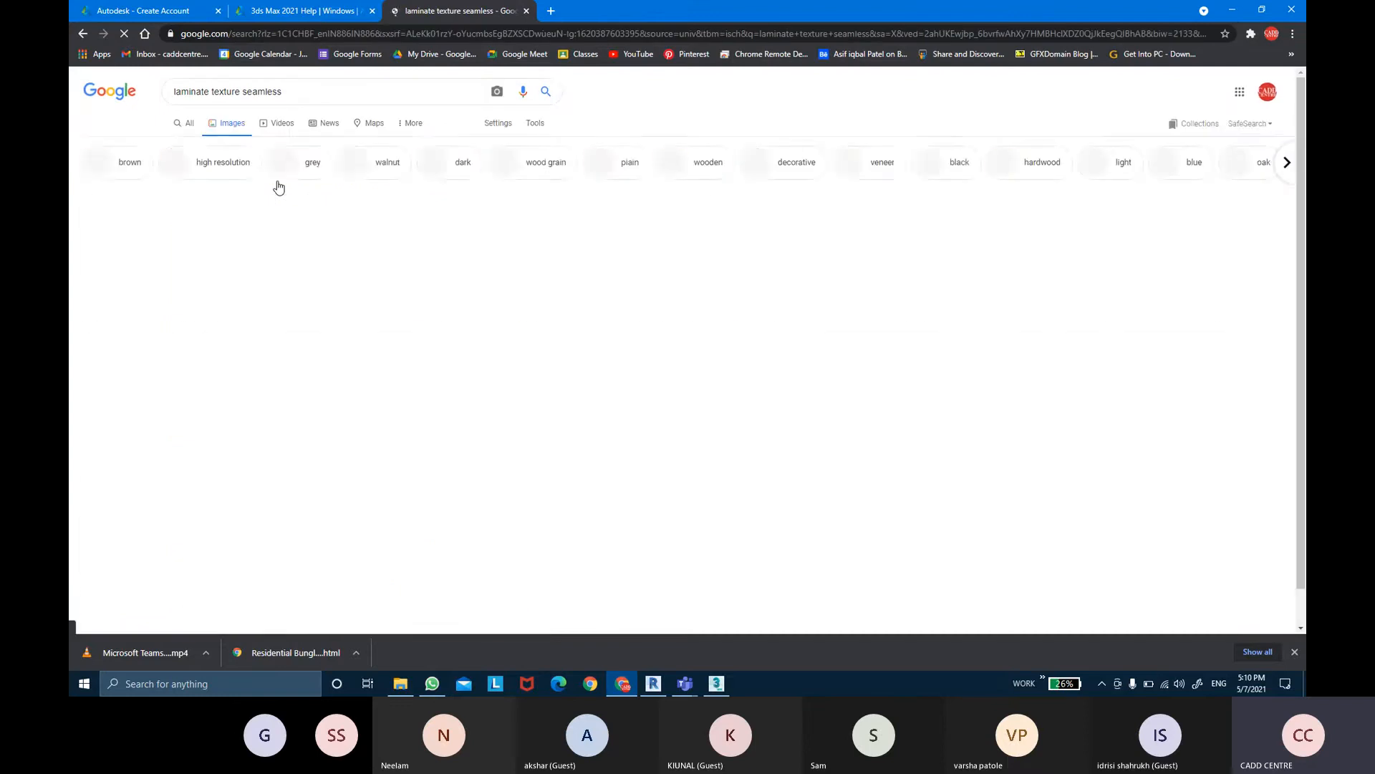
Look through the laminate texture image results for a wood finish suitable for the door's back
scroll(279, 187, "down", 1)
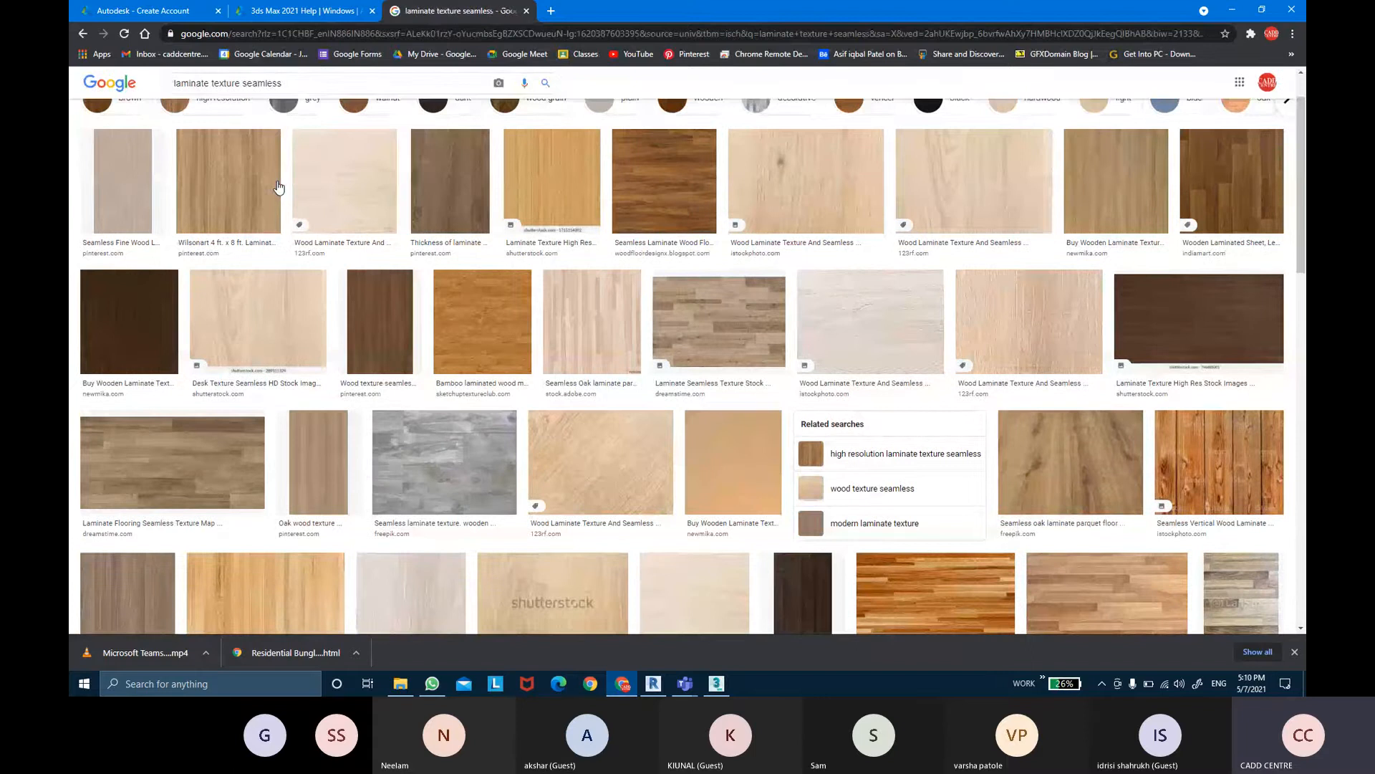
scroll(279, 187, "down", 4)
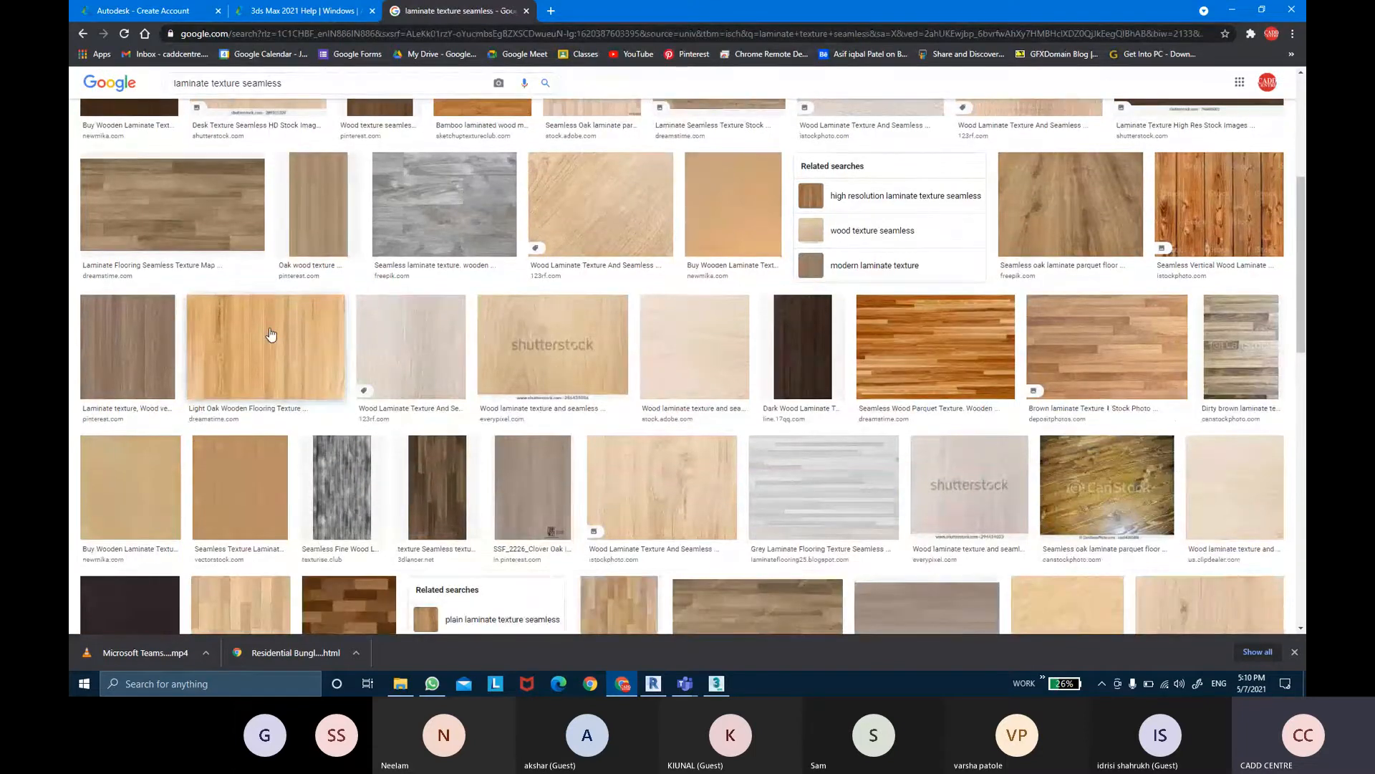
scroll(271, 334, "down", 3)
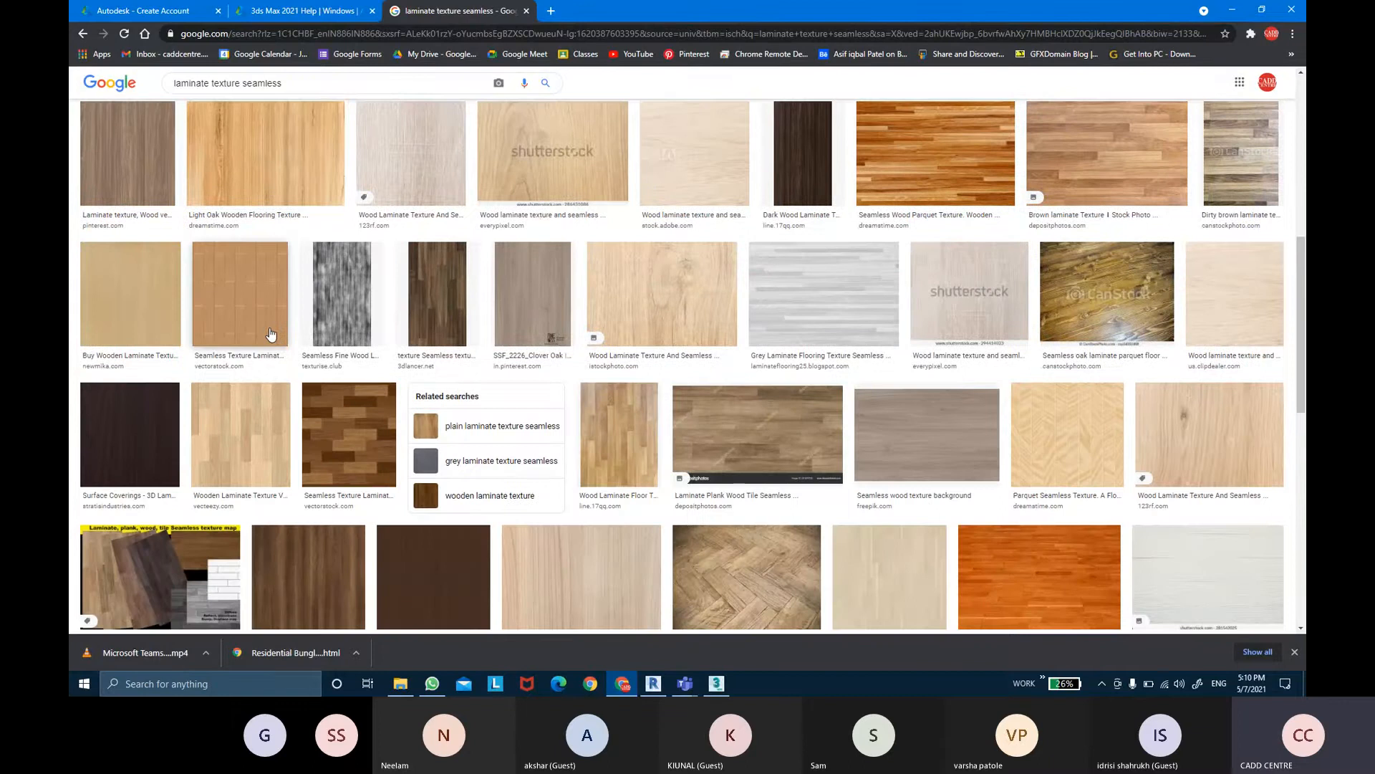
scroll(271, 334, "down", 4)
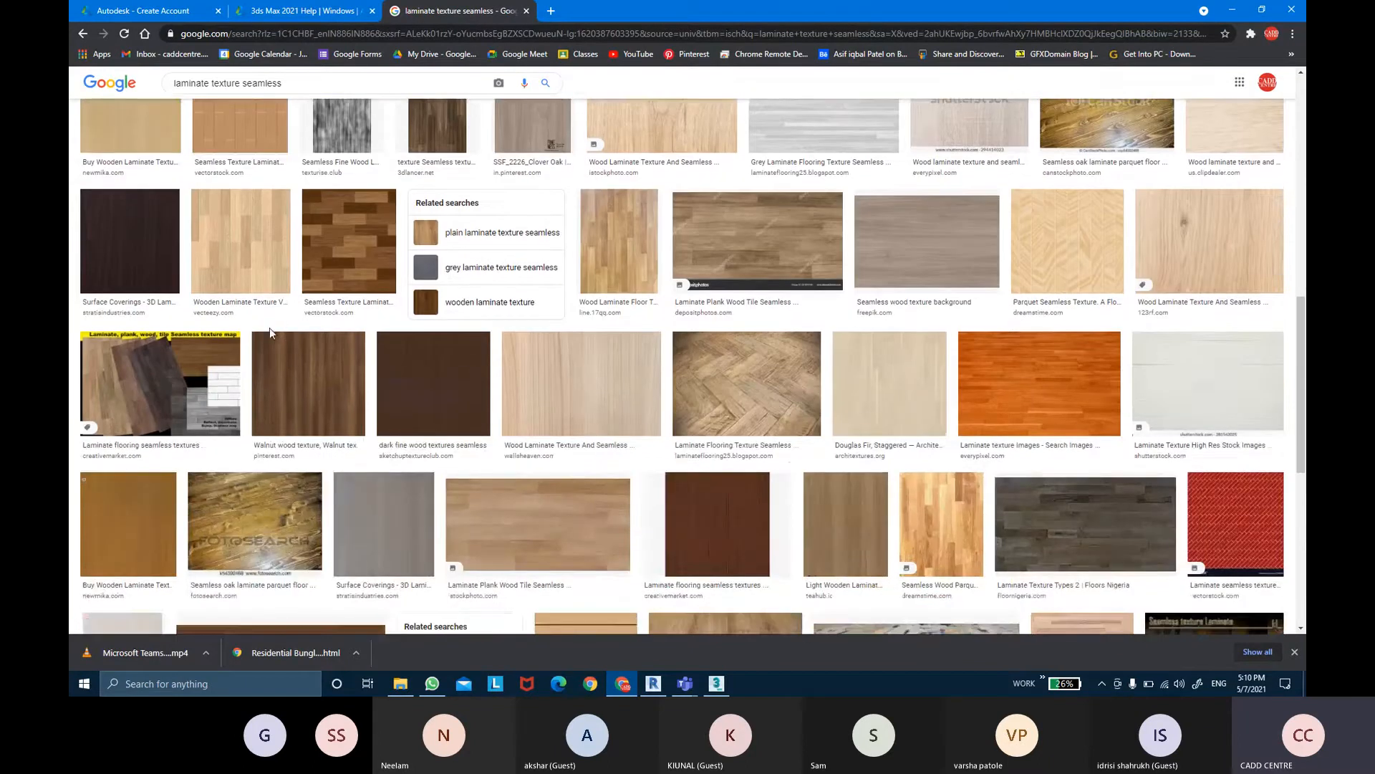
scroll(270, 331, "down", 1)
scroll(271, 331, "down", 3)
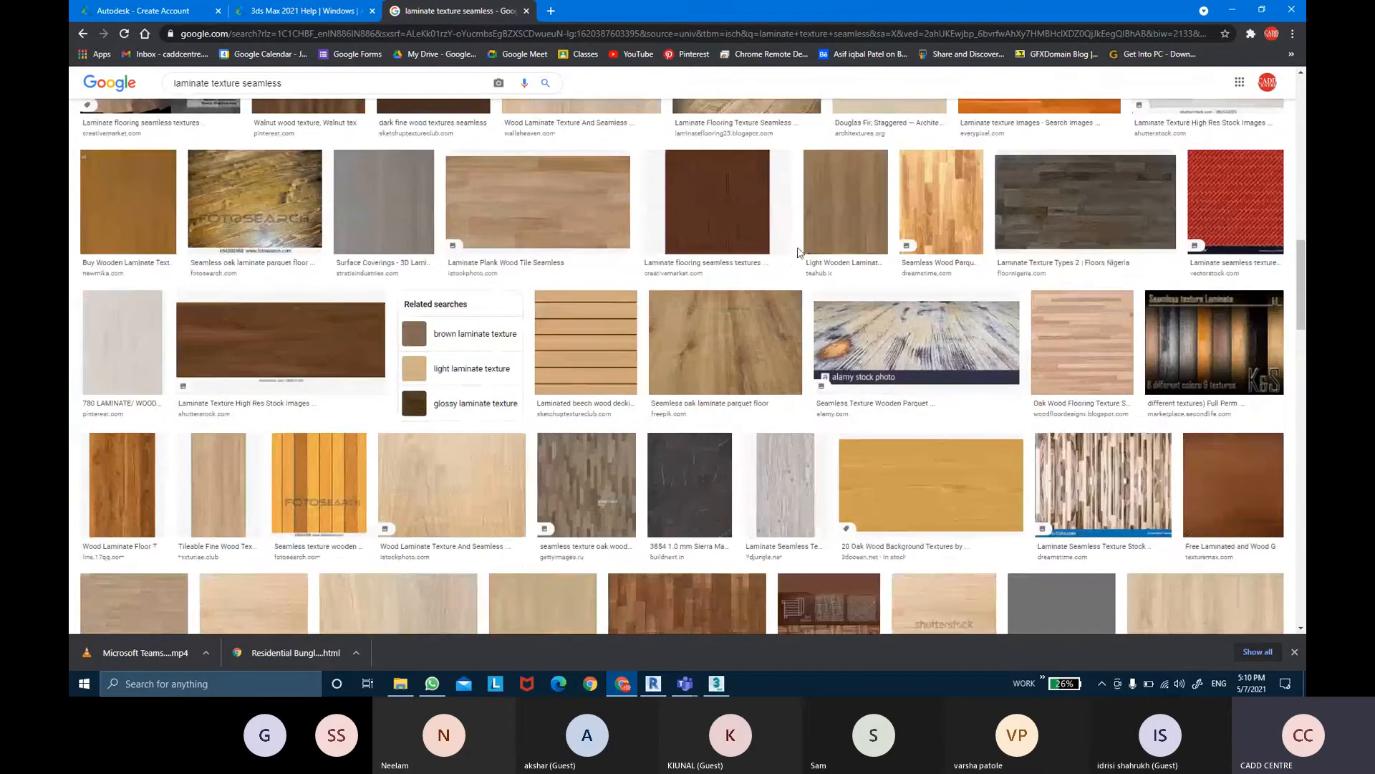
scroll(804, 381, "down", 3)
scroll(805, 379, "up", 10)
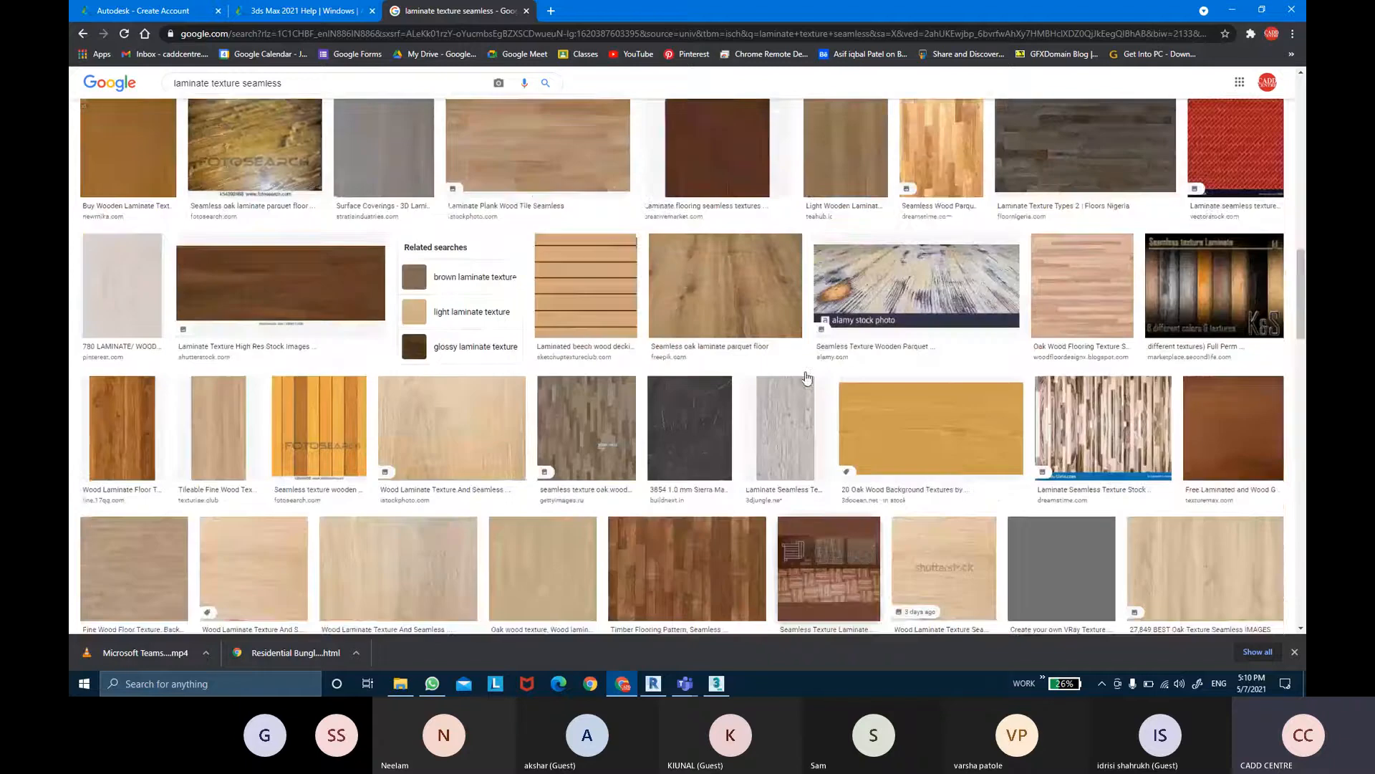
scroll(807, 378, "up", 5)
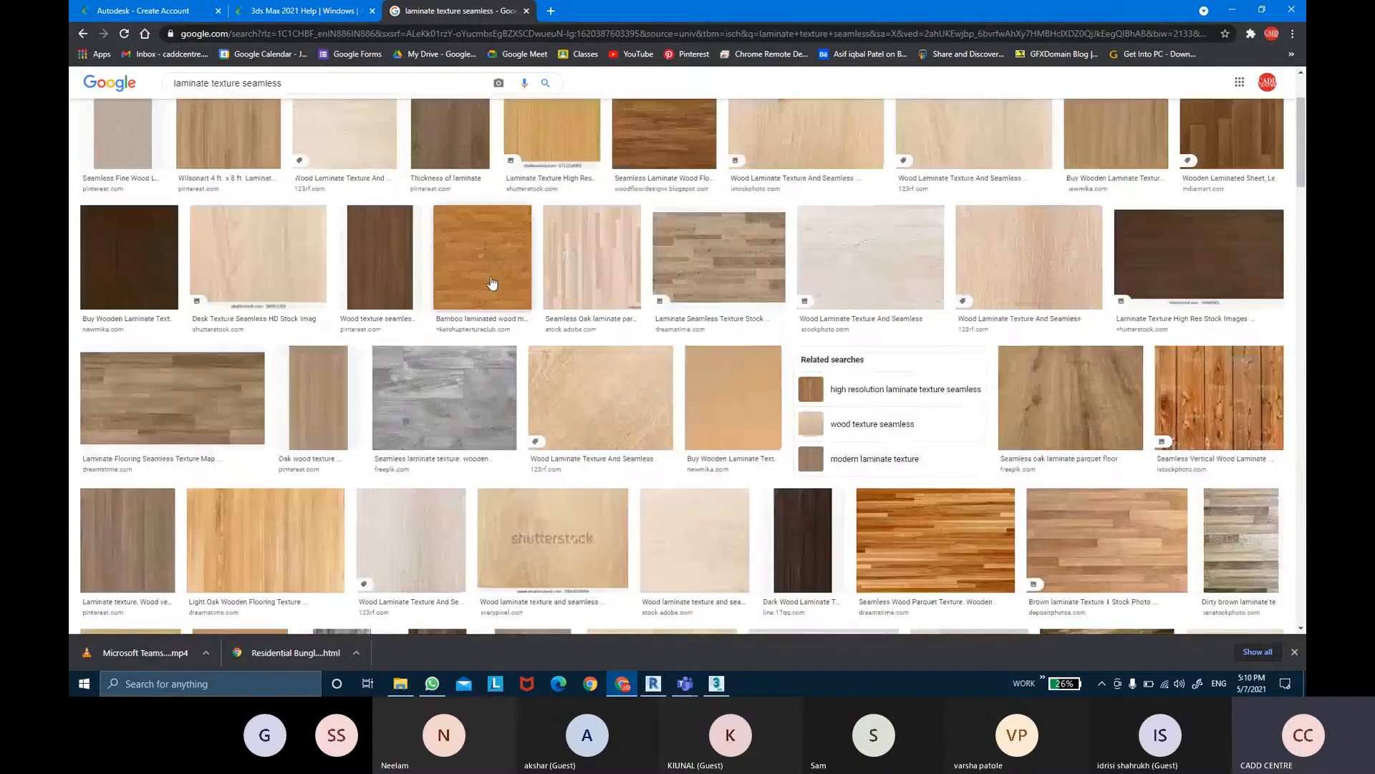
scroll(492, 283, "up", 3)
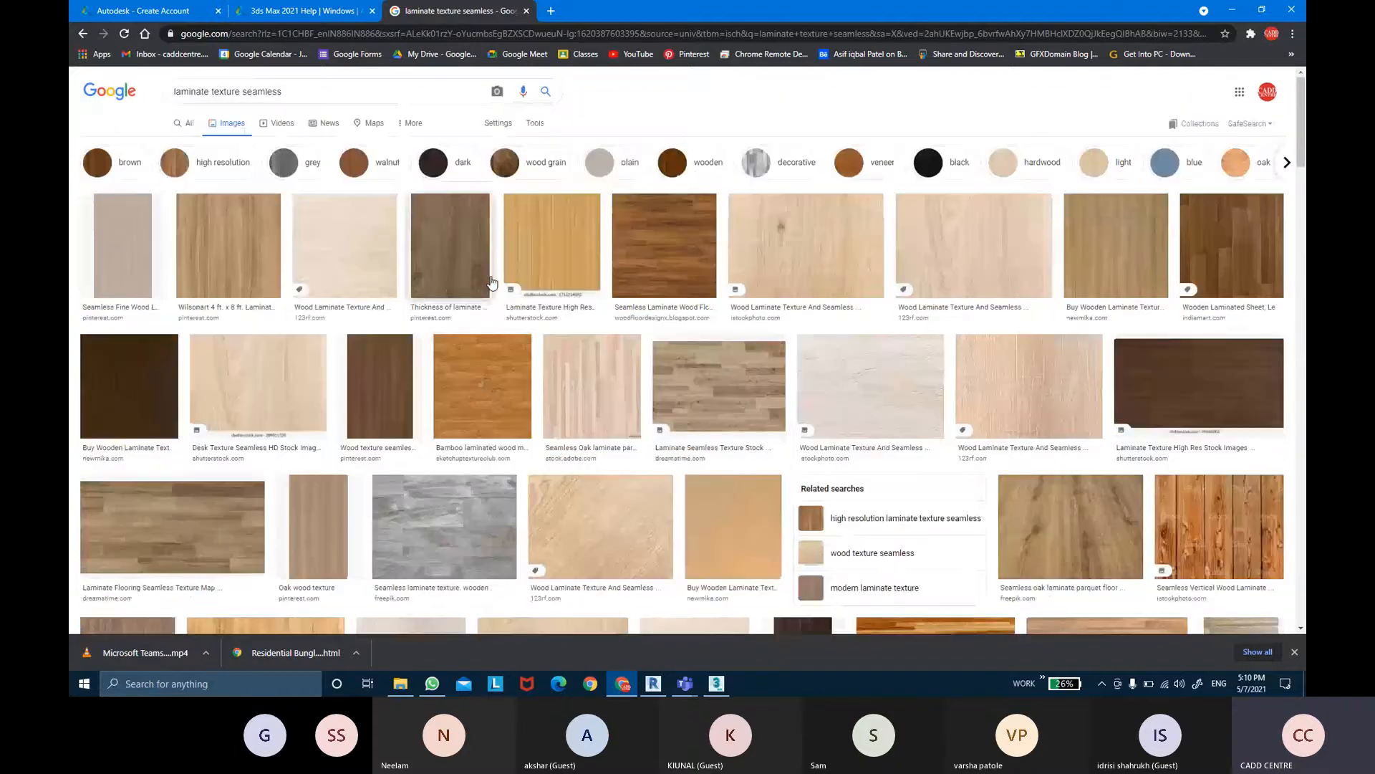
Preview the Wilsonart Fawn Cypress laminate image, then open the related light Cypress flooring texture
left_click(227, 250)
scroll(1024, 265, "down", 5)
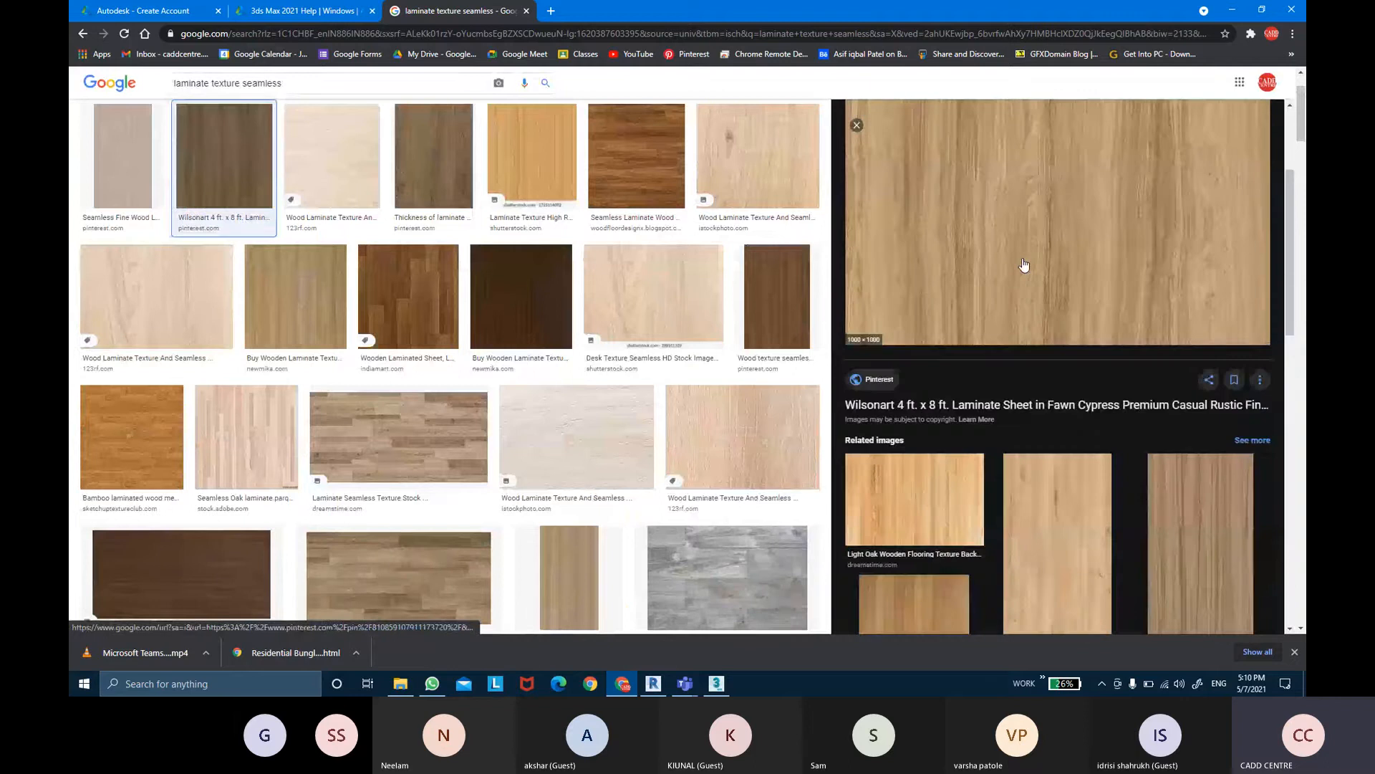
left_click(1096, 443)
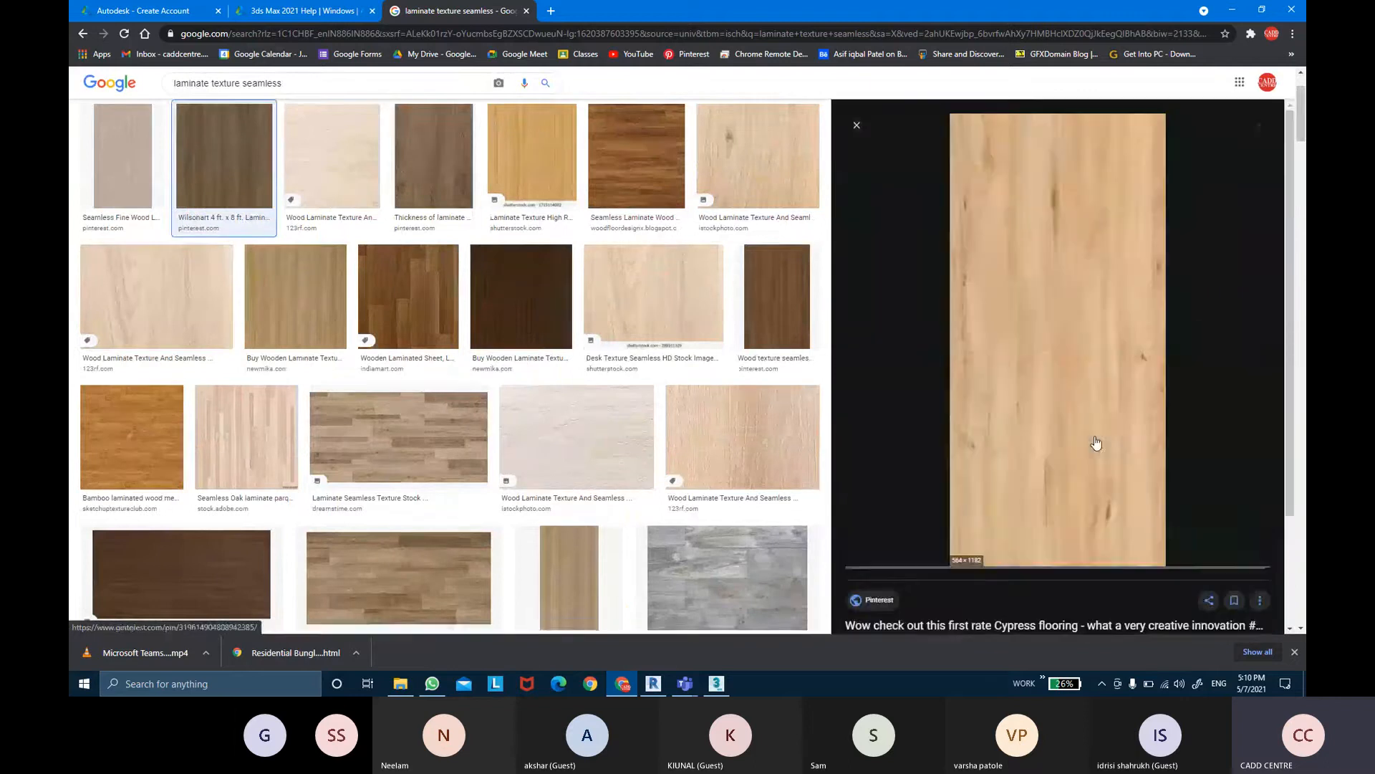
Save the Cypress flooring texture image as a JPG in the Desktop's 3DS MAX ONLINE CLASS BATCH 2 folder
right_click(1029, 271)
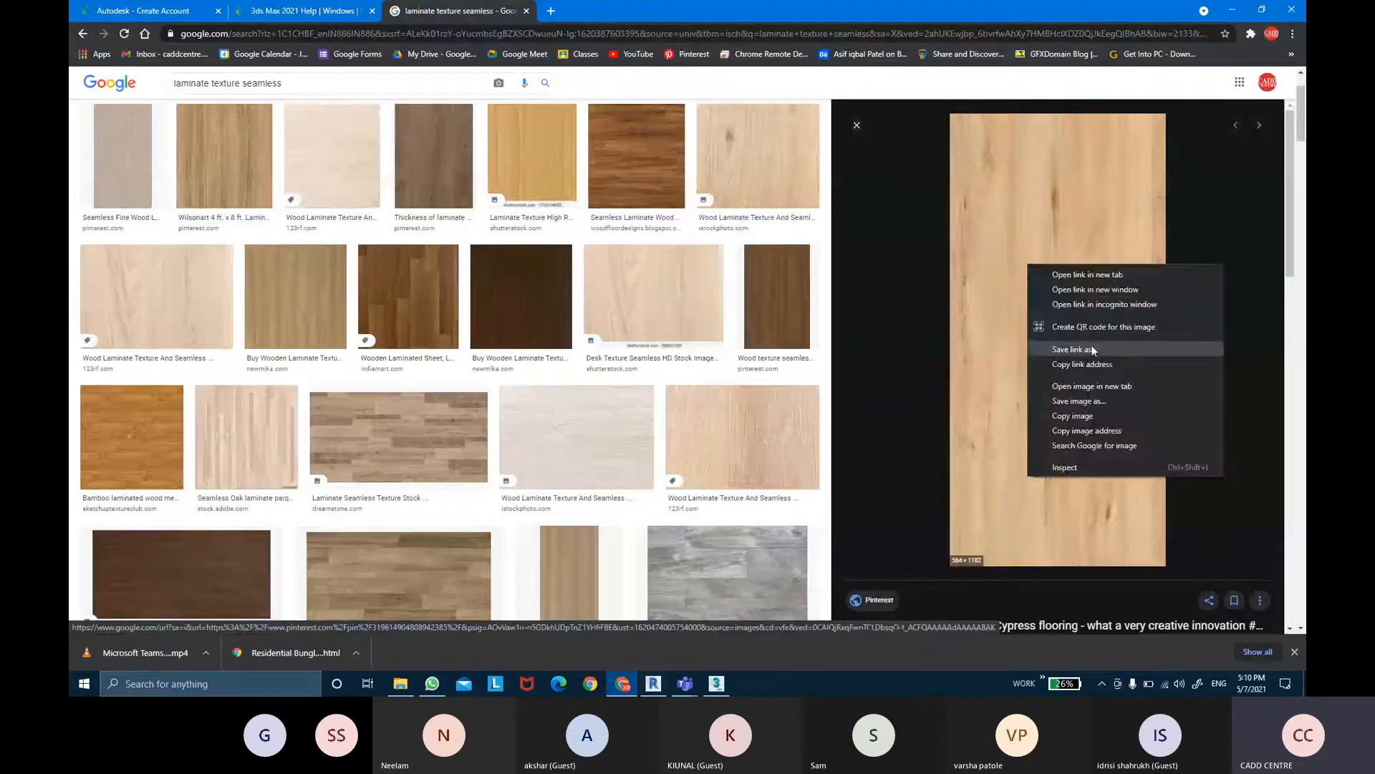
left_click(1095, 397)
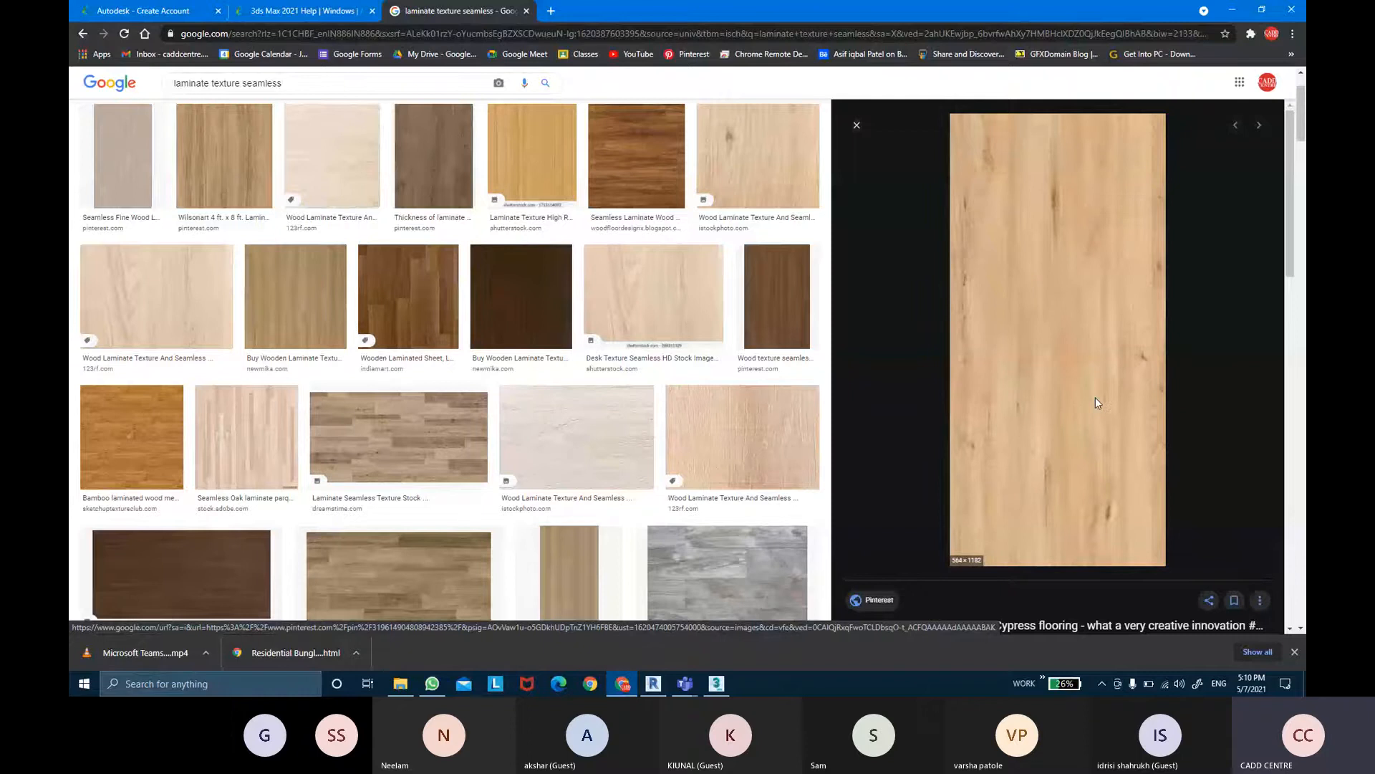
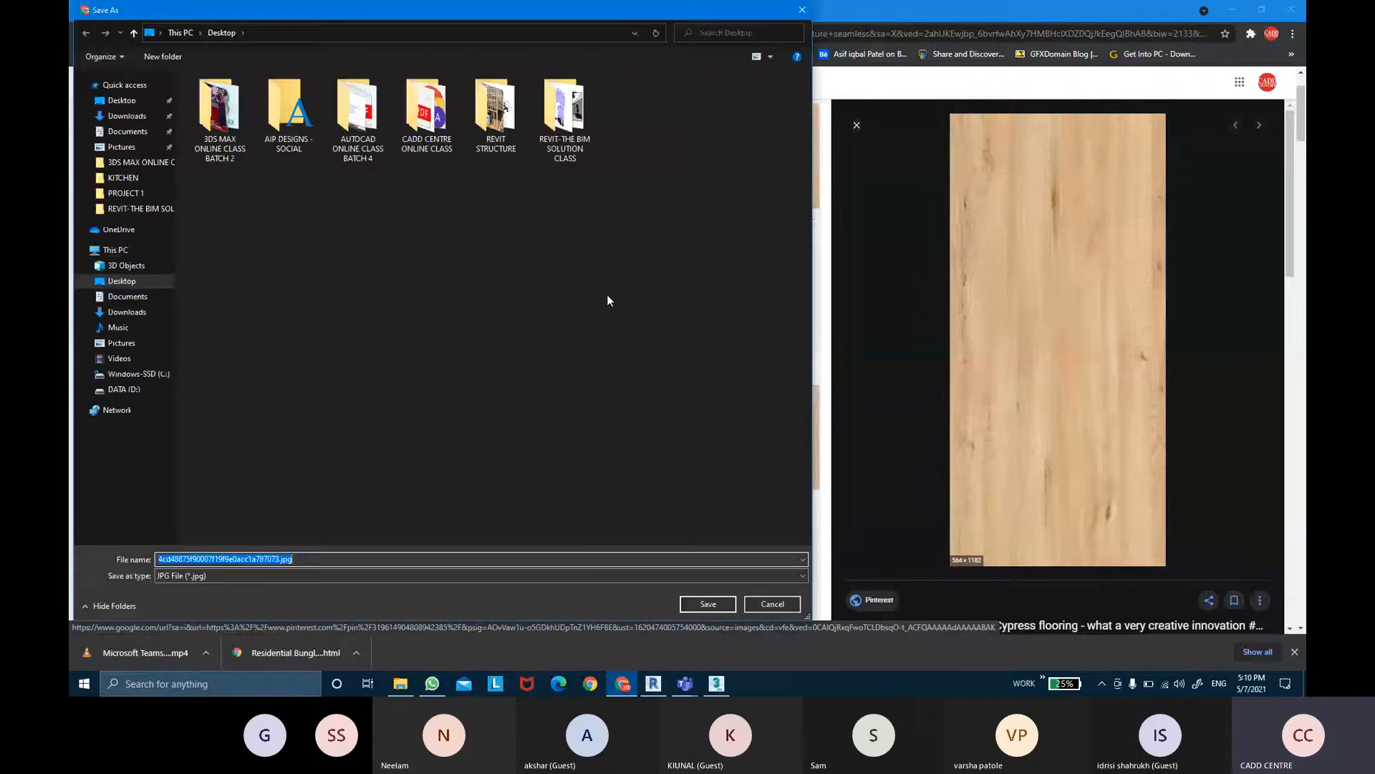
left_click(235, 146)
double_click(235, 145)
left_click(706, 603)
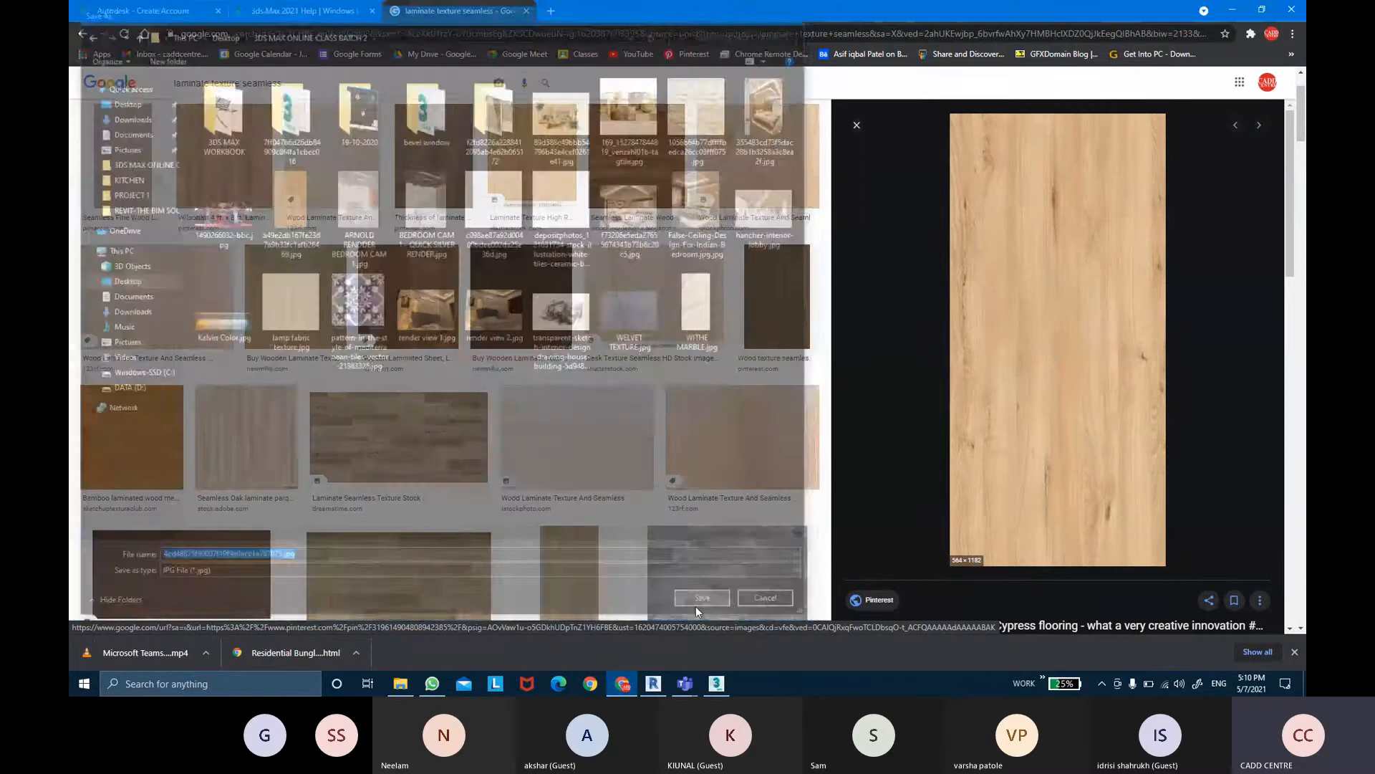
Find a light veneer wood texture among the Cypress image's related images and save it in 3DS MAX ONLINE CLASS BATCH 2
scroll(494, 386, "down", 5)
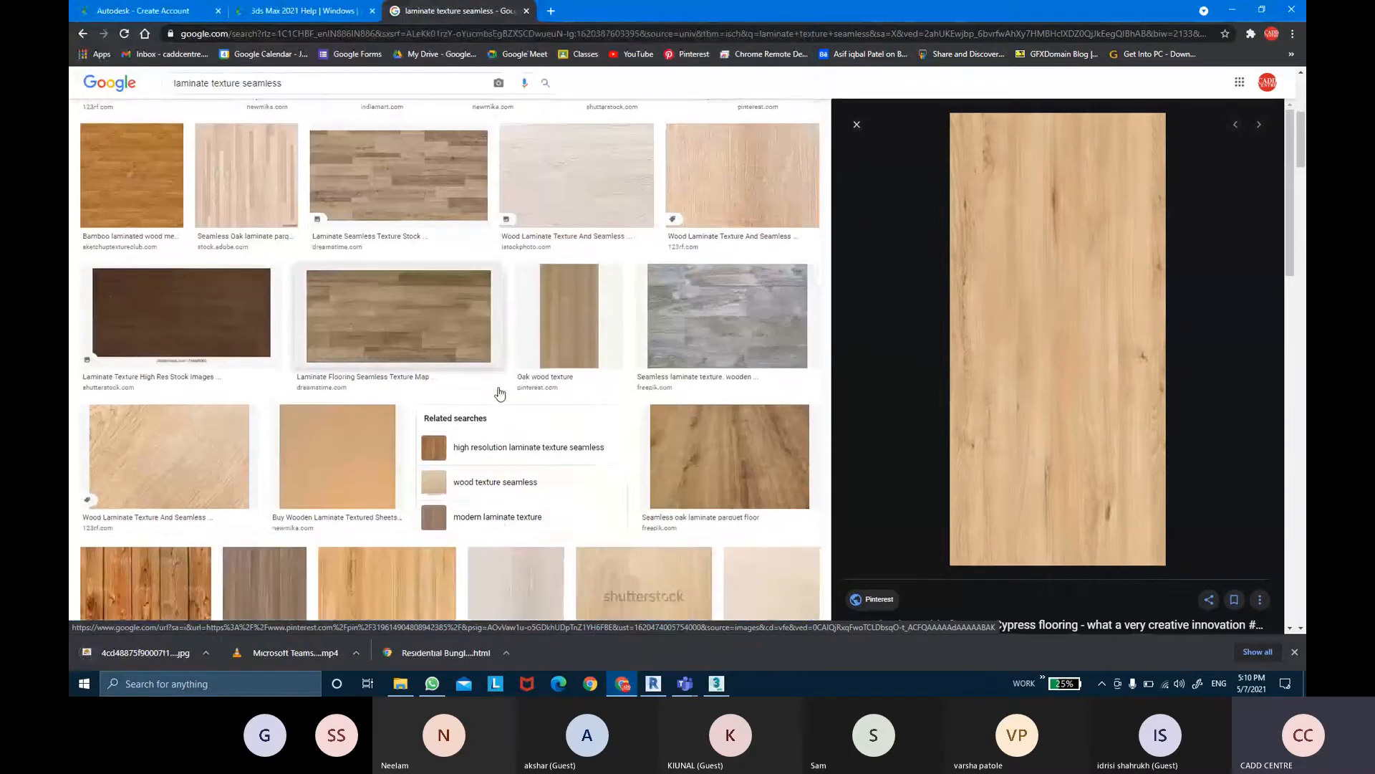
scroll(499, 395, "down", 1)
scroll(1004, 420, "down", 5)
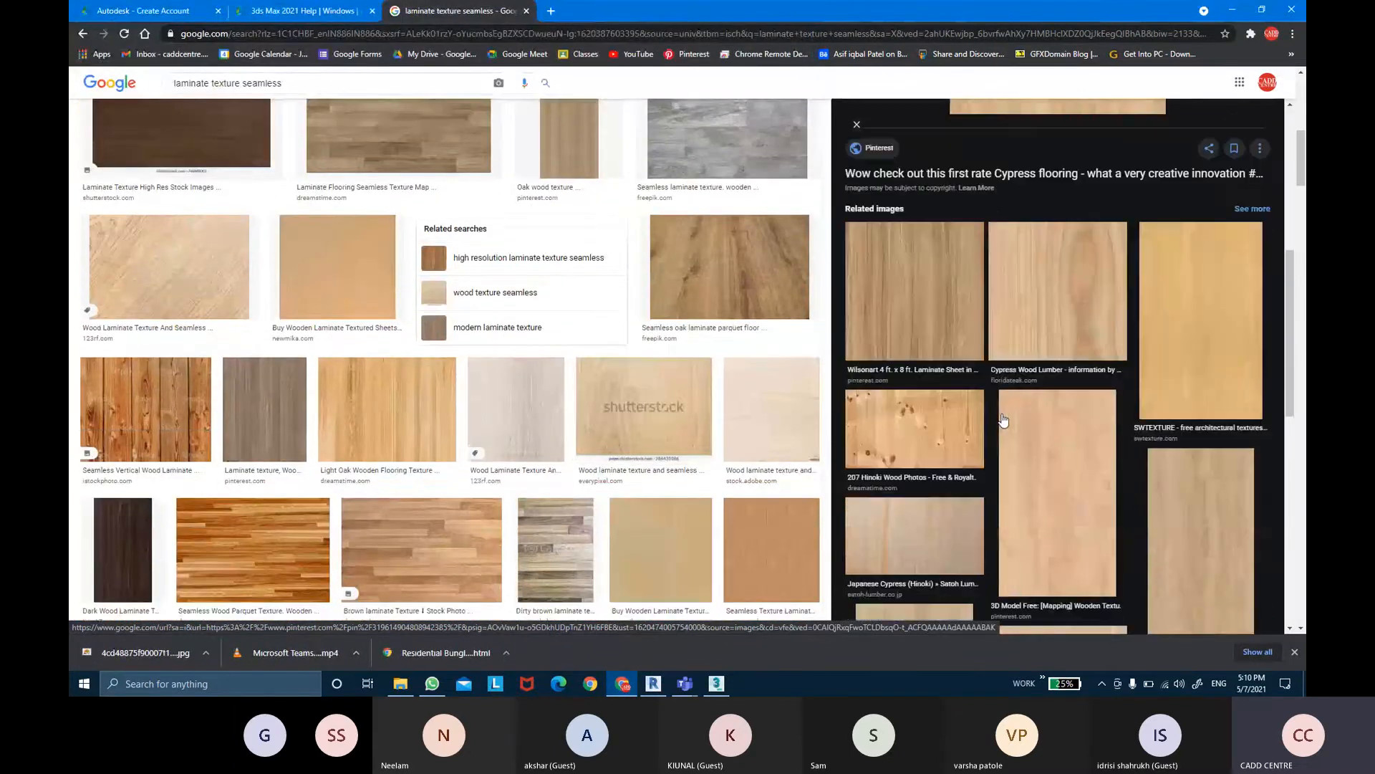
scroll(1004, 419, "down", 5)
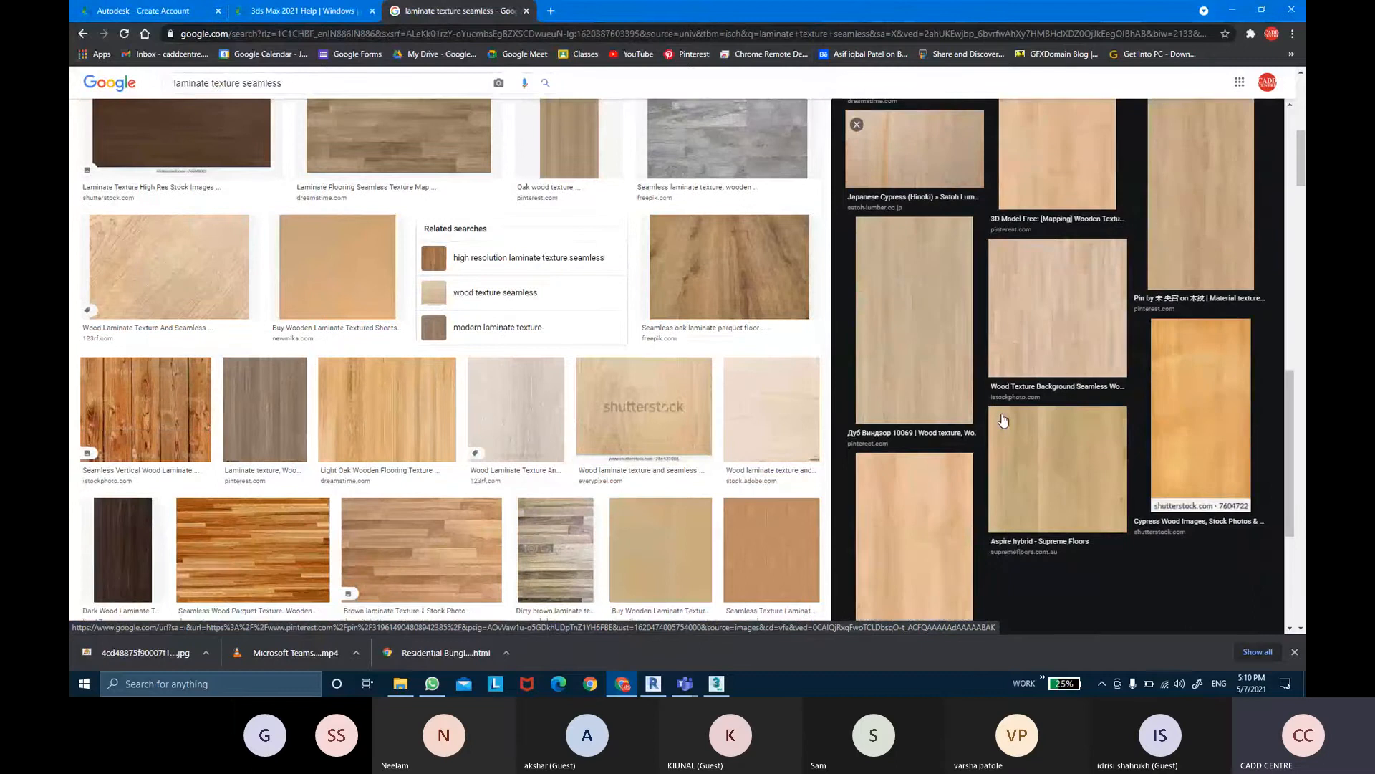
scroll(1003, 419, "up", 2)
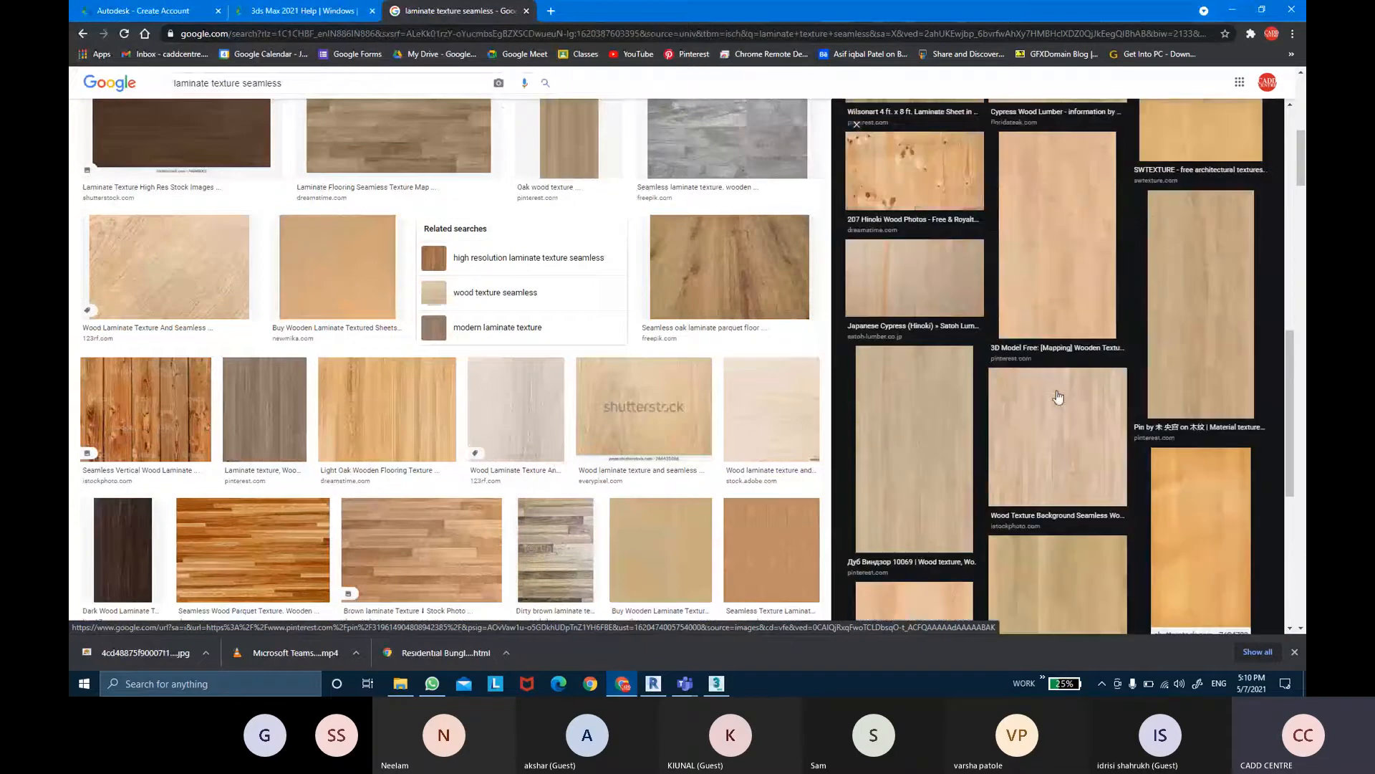
left_click(1171, 346)
right_click(1039, 266)
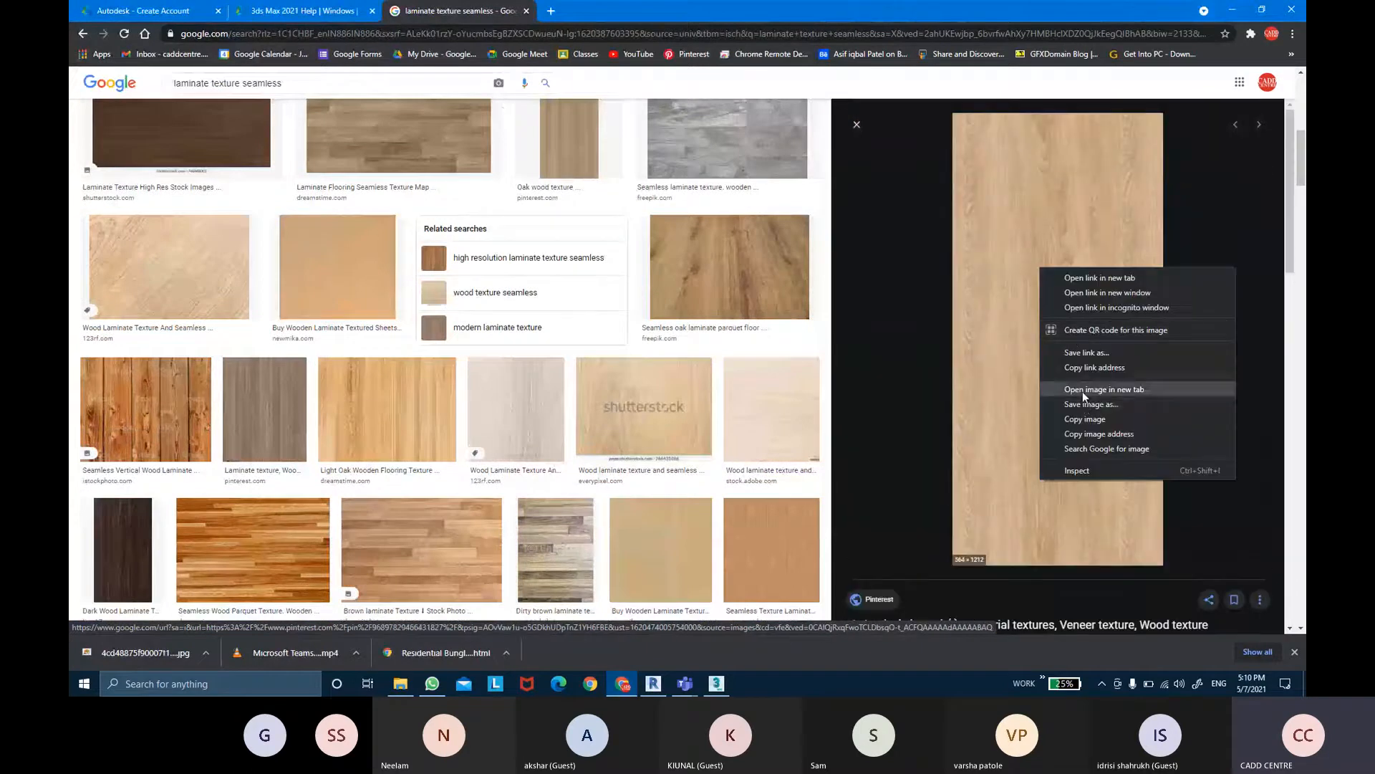
left_click(1085, 403)
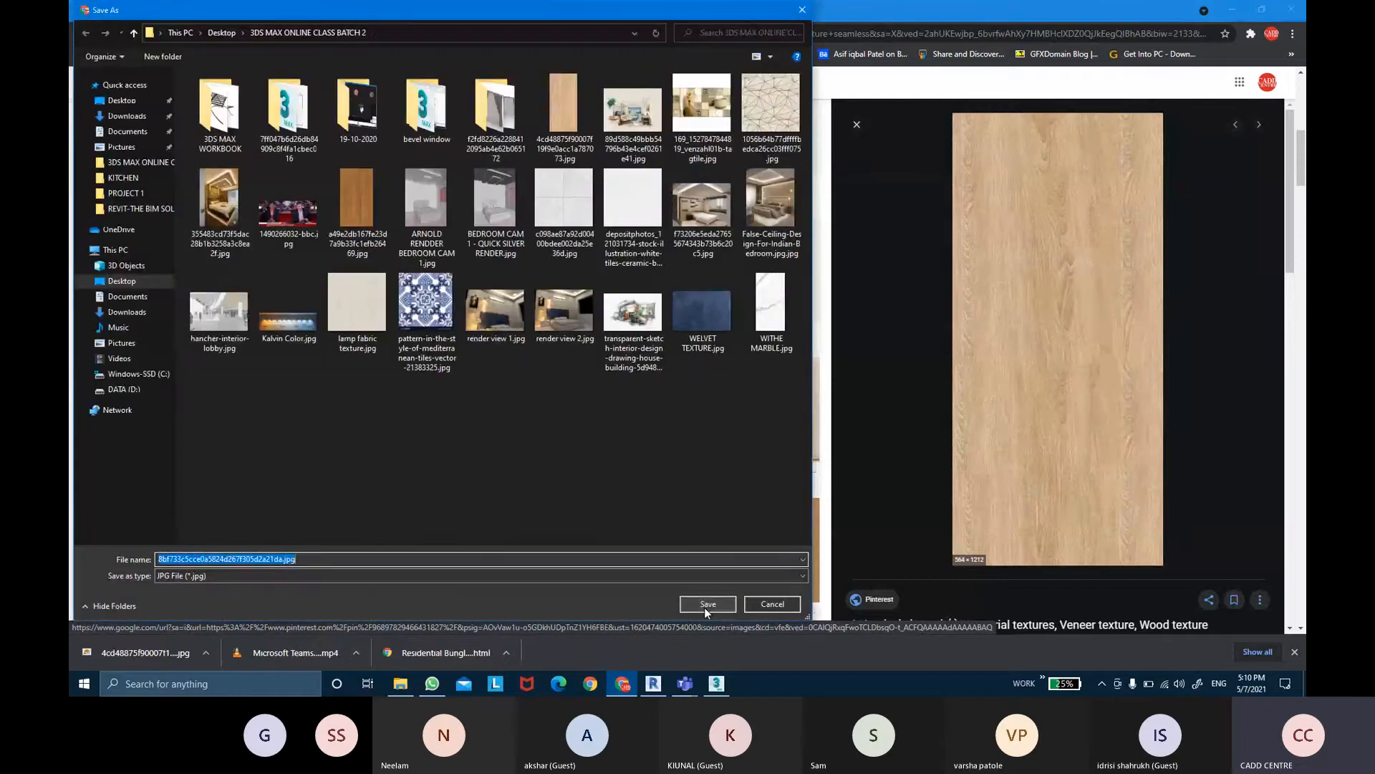
left_click(703, 605)
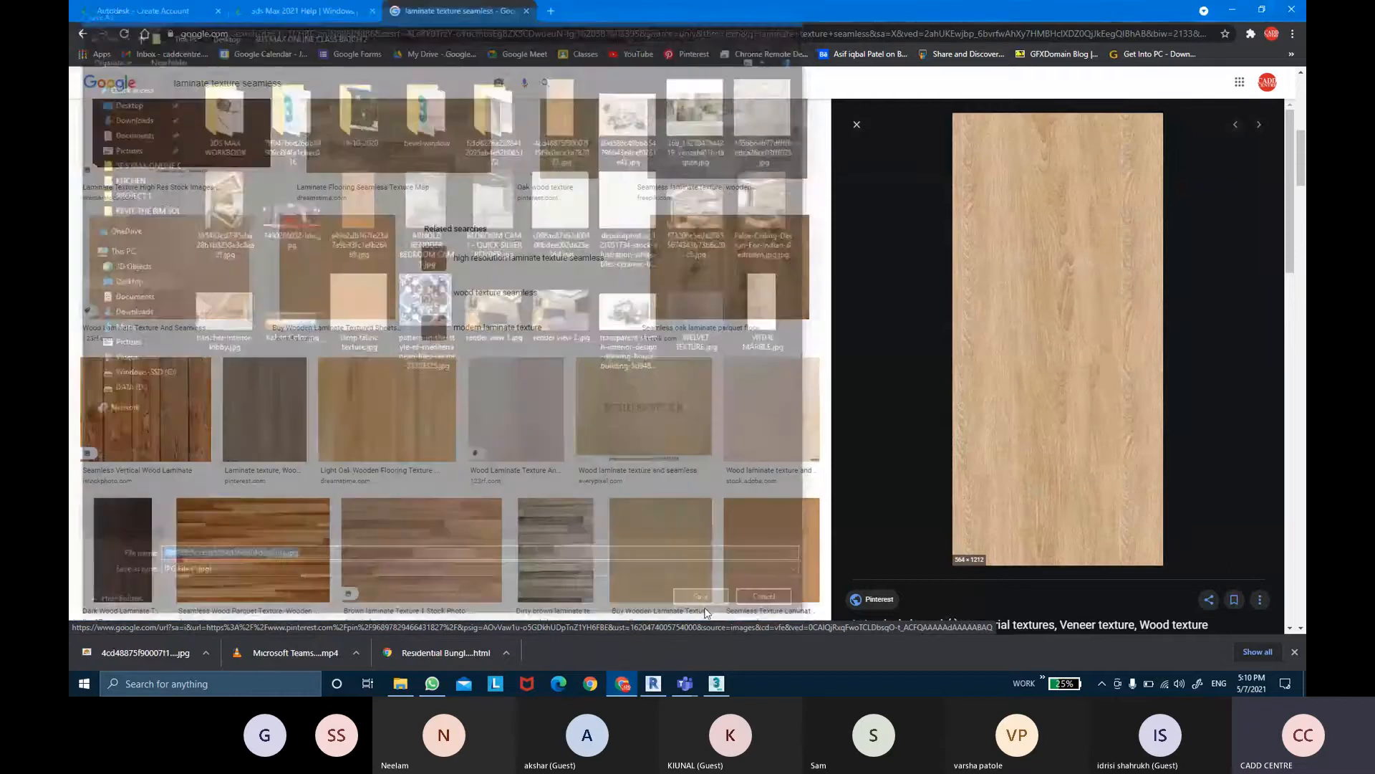
Look through the veneer texture's related images and preview several vertical-grain pine wood textures
scroll(716, 502, "down", 2)
scroll(1122, 384, "down", 5)
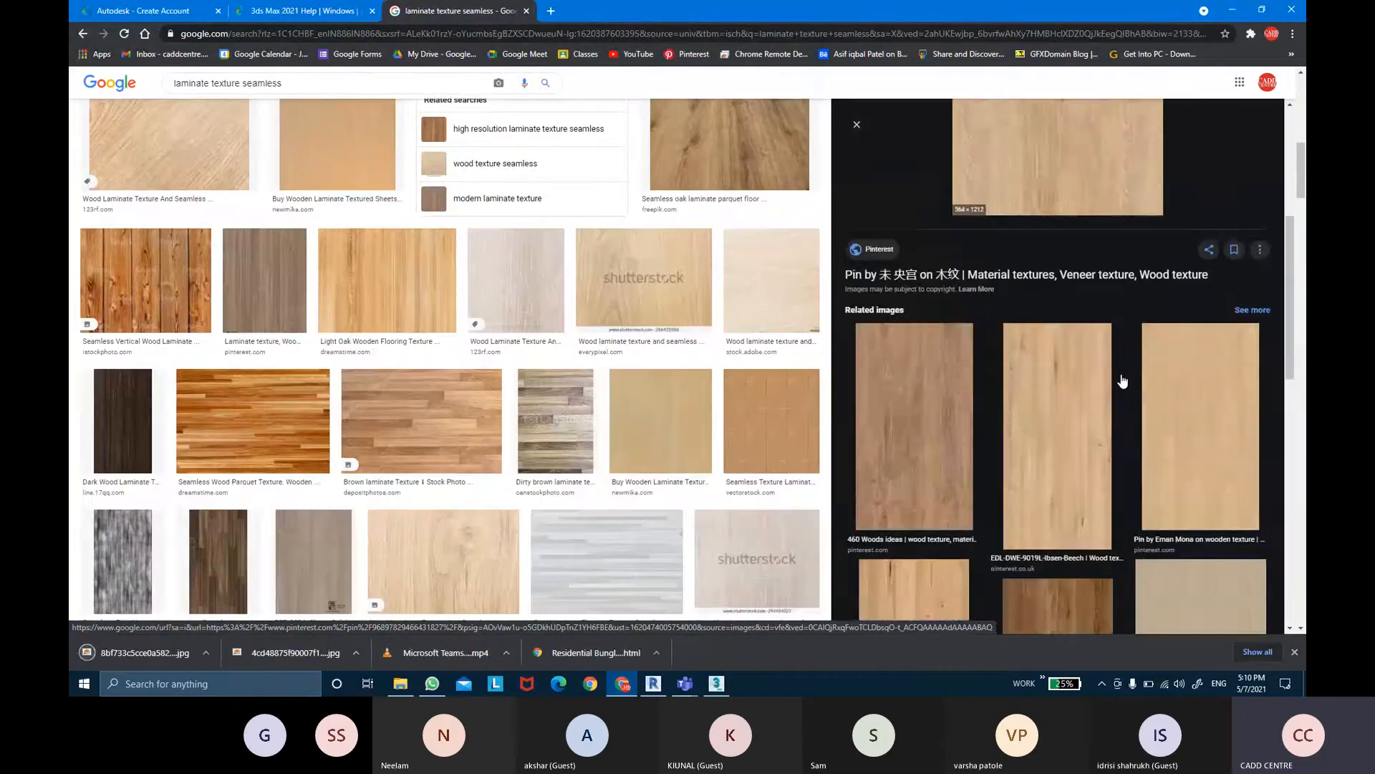
scroll(1122, 381, "down", 6)
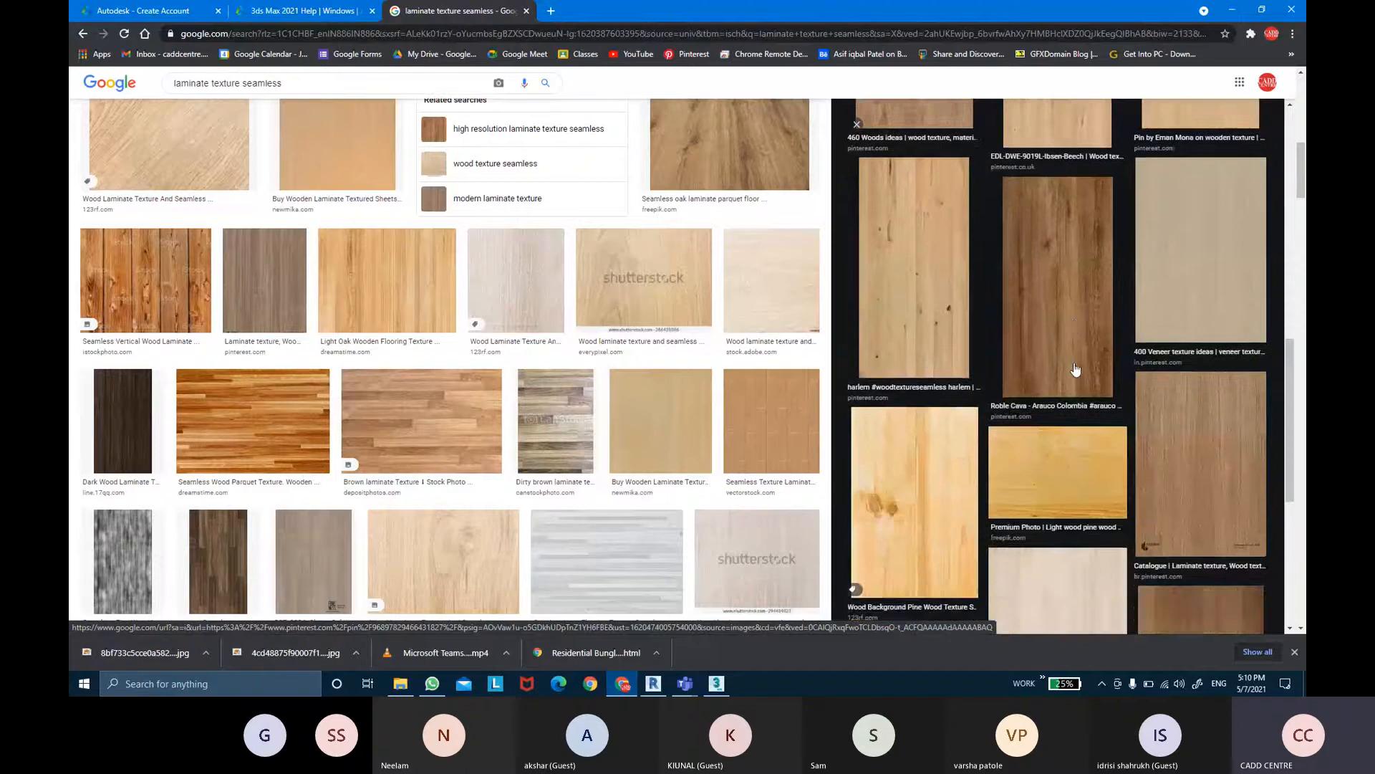
scroll(1075, 369, "down", 1)
left_click(948, 462)
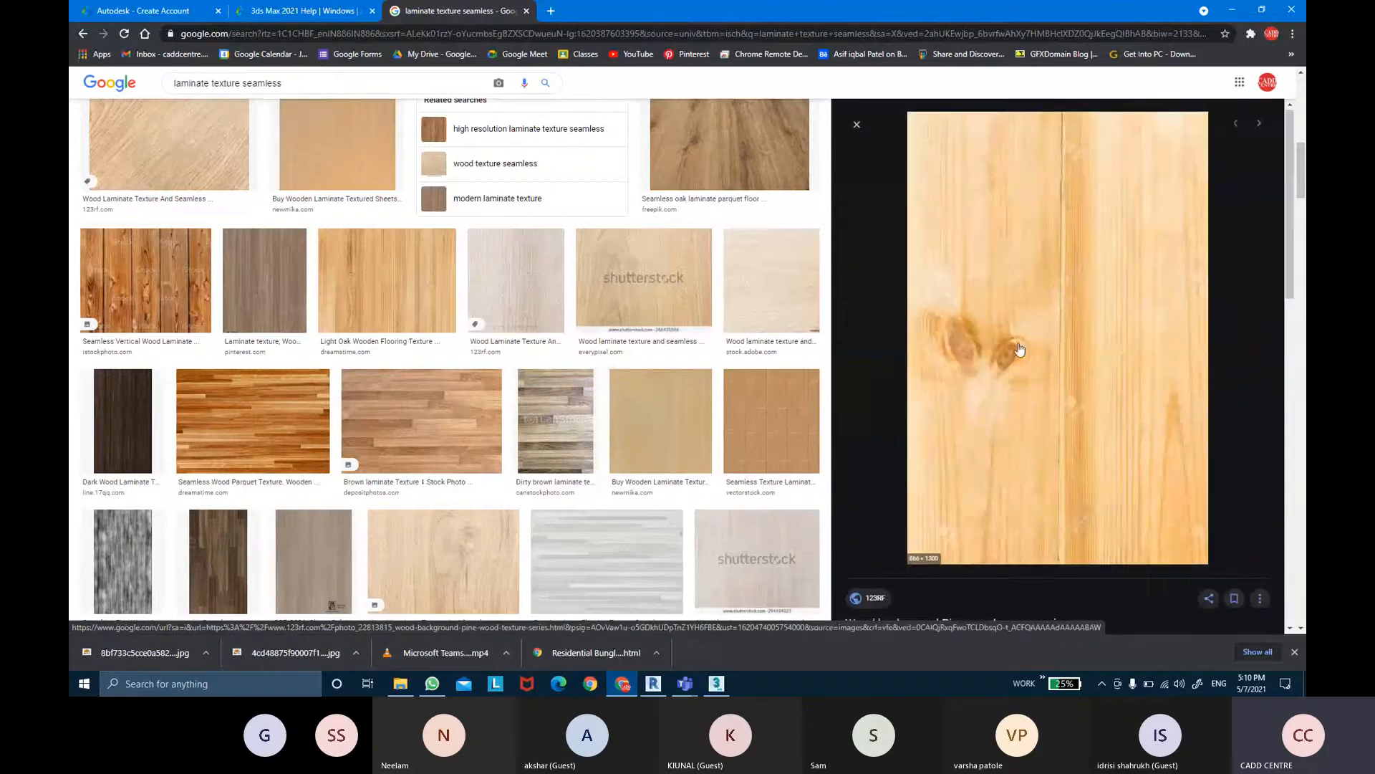
scroll(1020, 349, "down", 8)
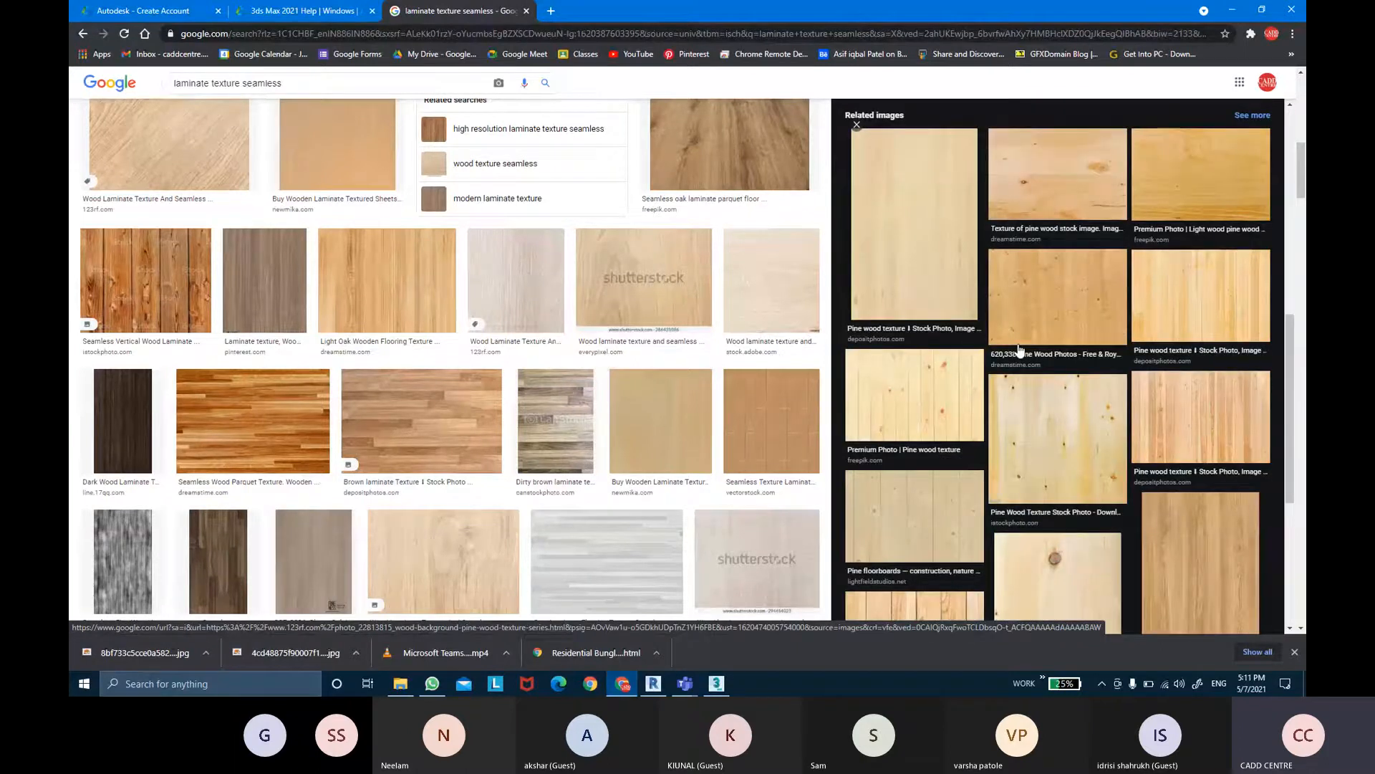
left_click(925, 224)
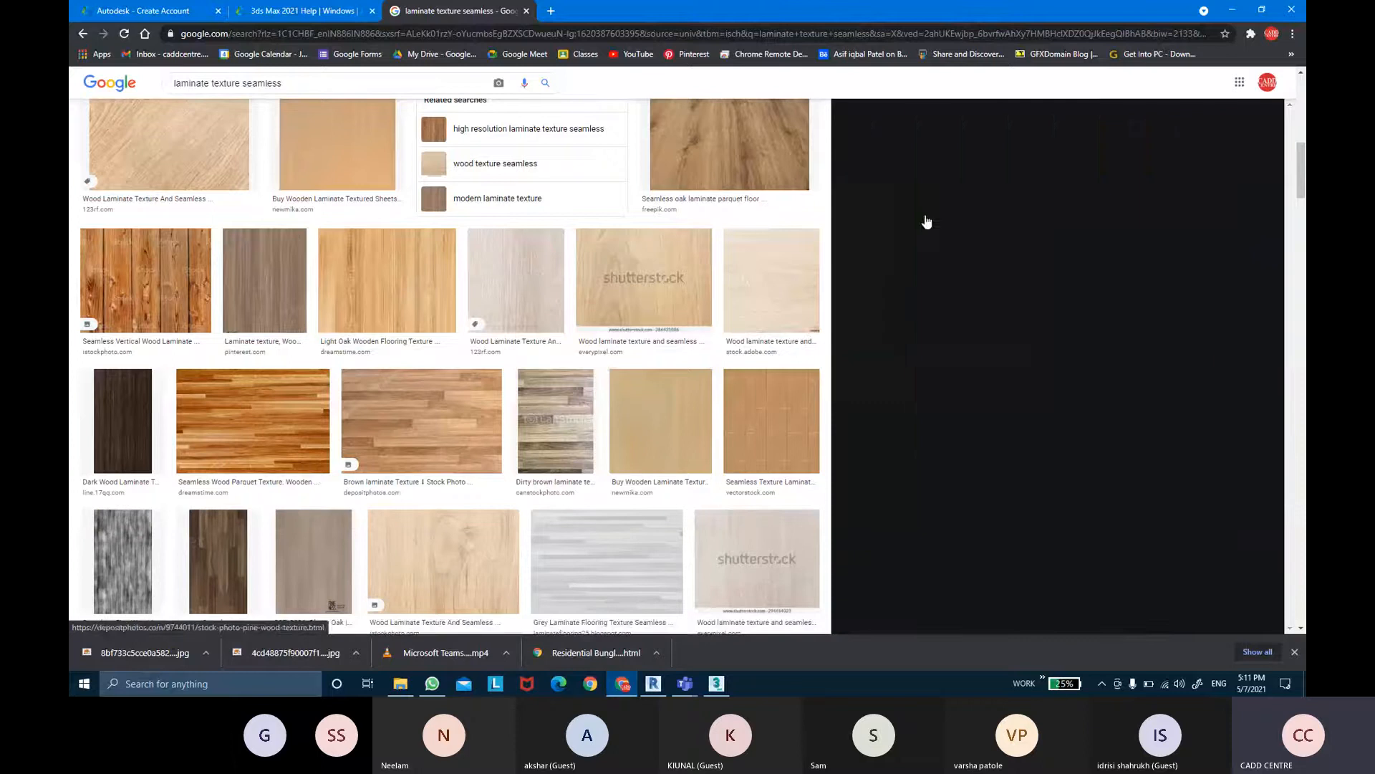
scroll(1011, 237, "down", 10)
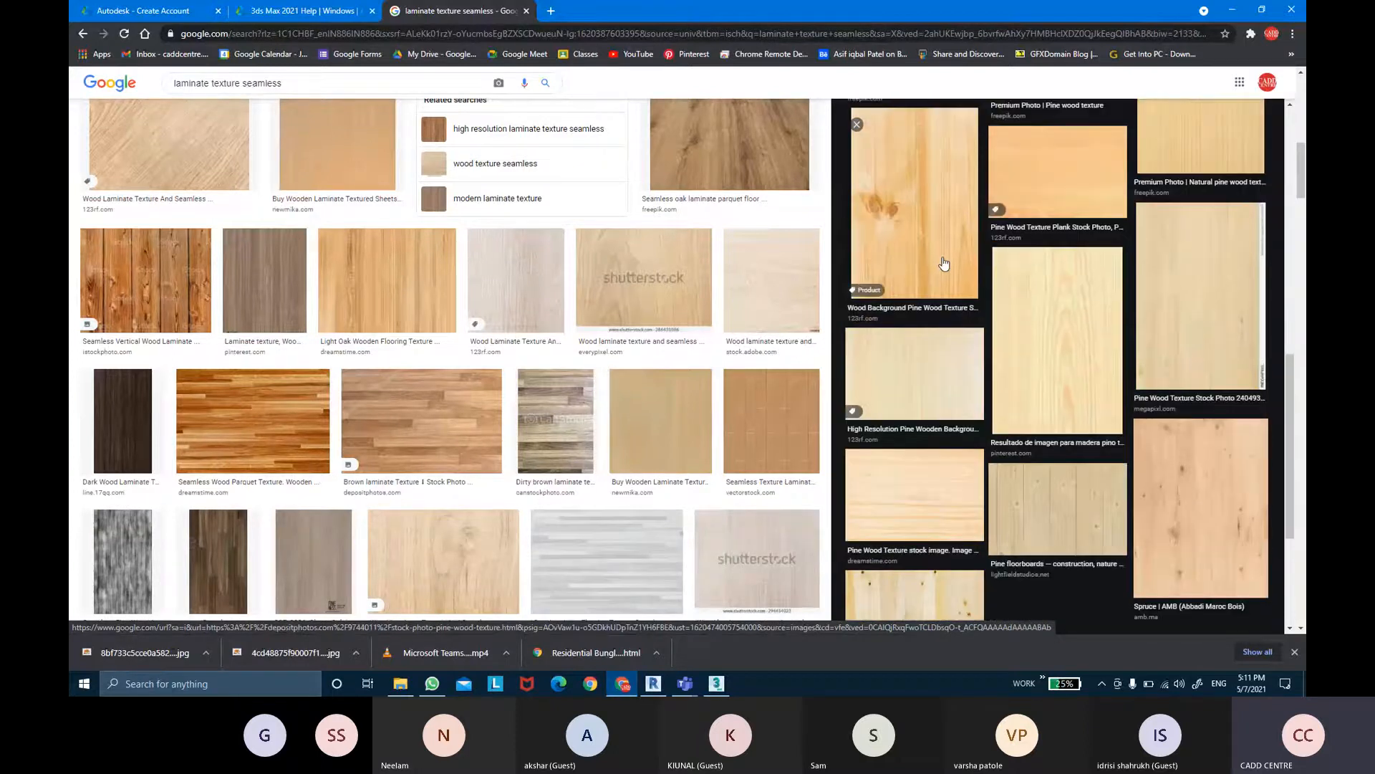
left_click(1029, 350)
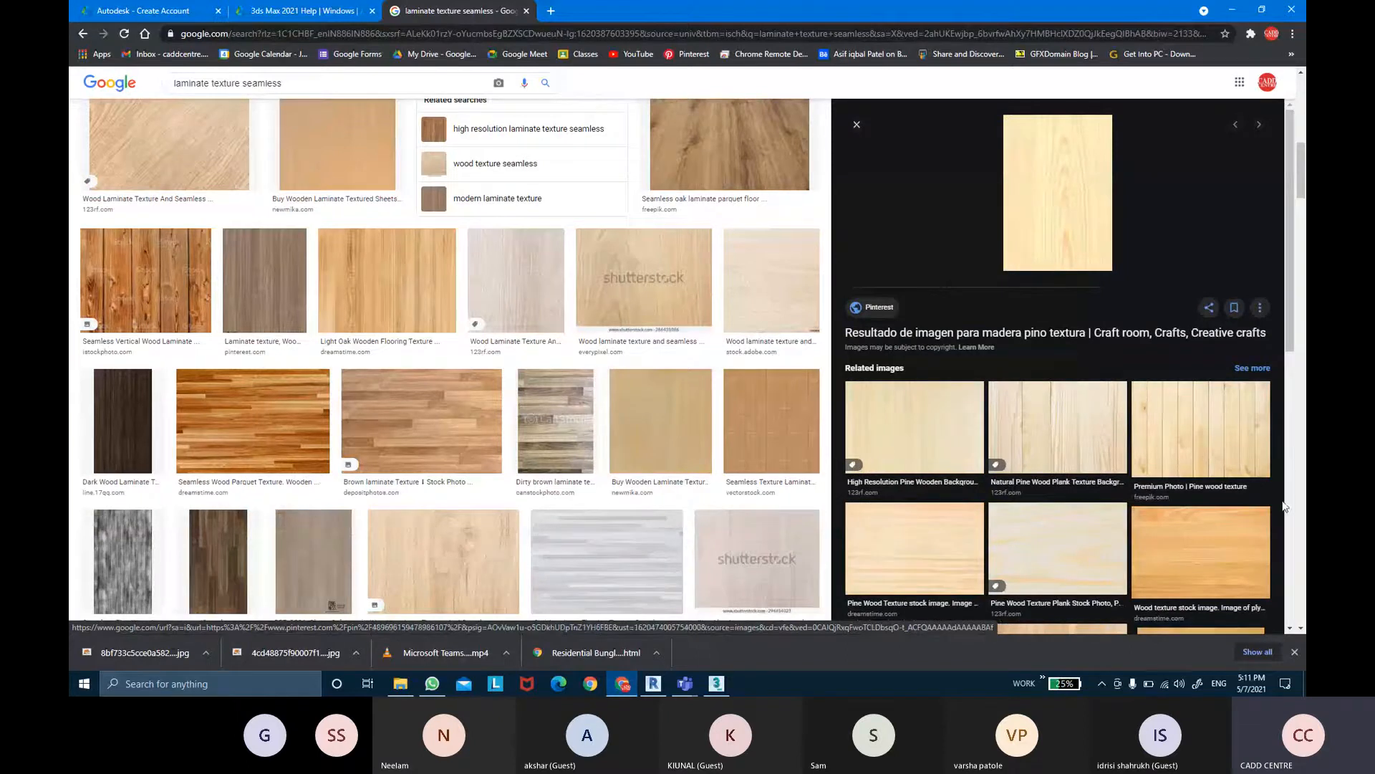
Compare horizontal-grain pine textures among the related images, previewing a plain, a knotted and a planked one
scroll(1071, 513, "down", 3)
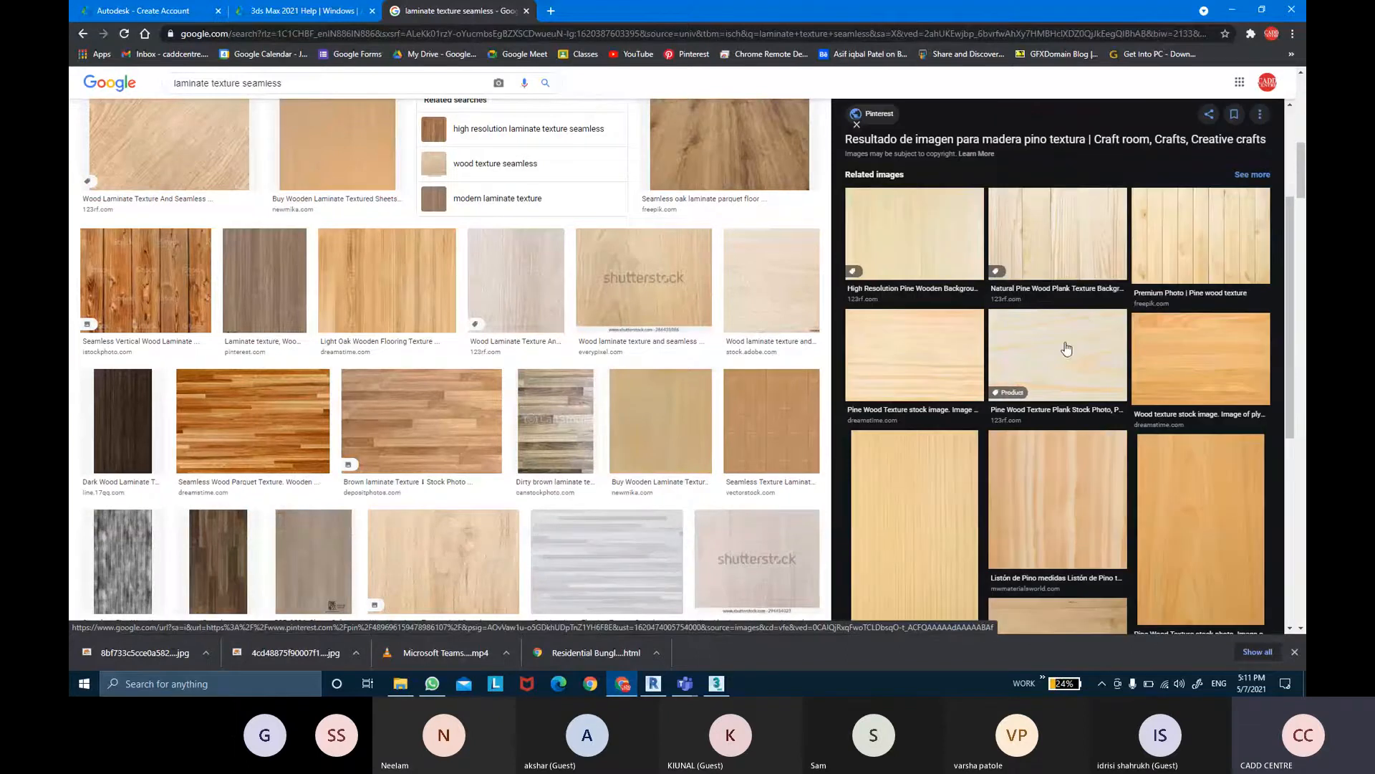
left_click(931, 338)
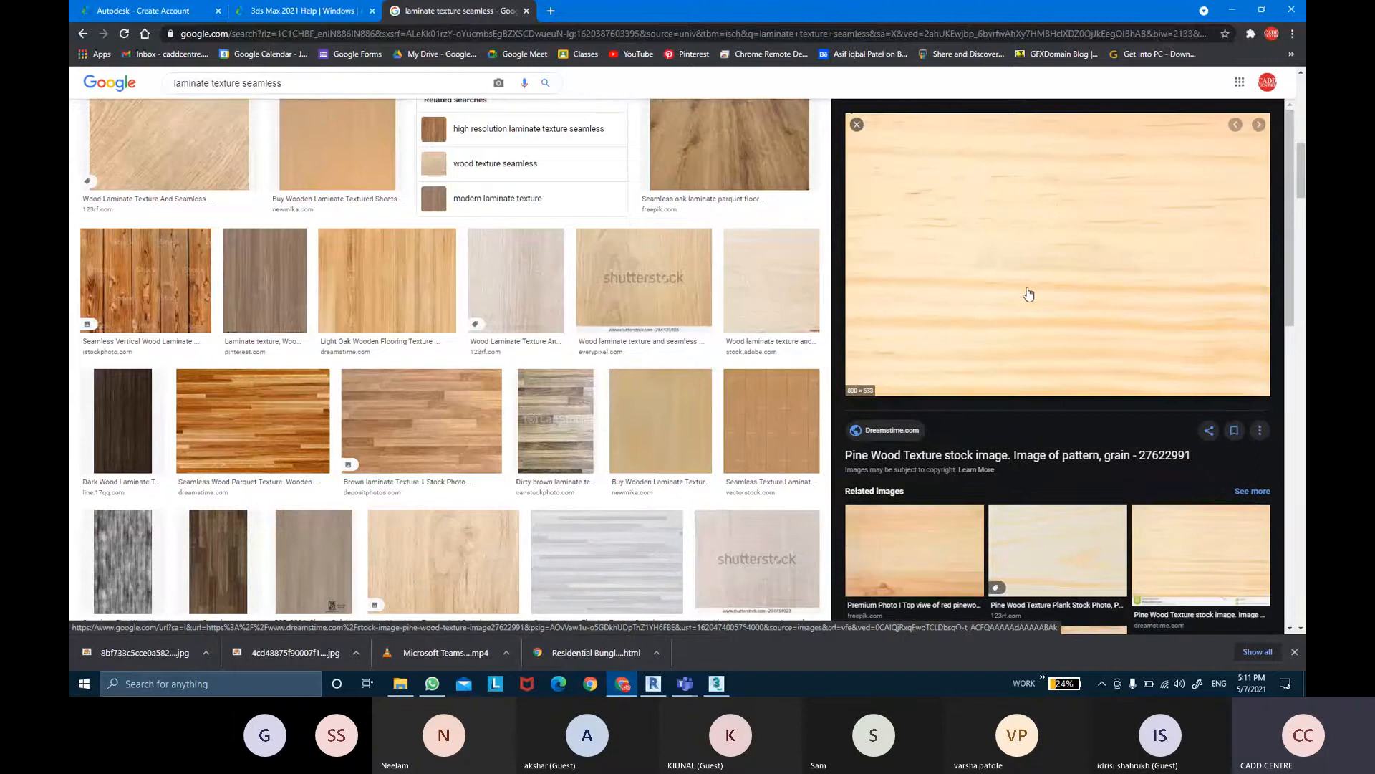
scroll(1040, 329, "down", 4)
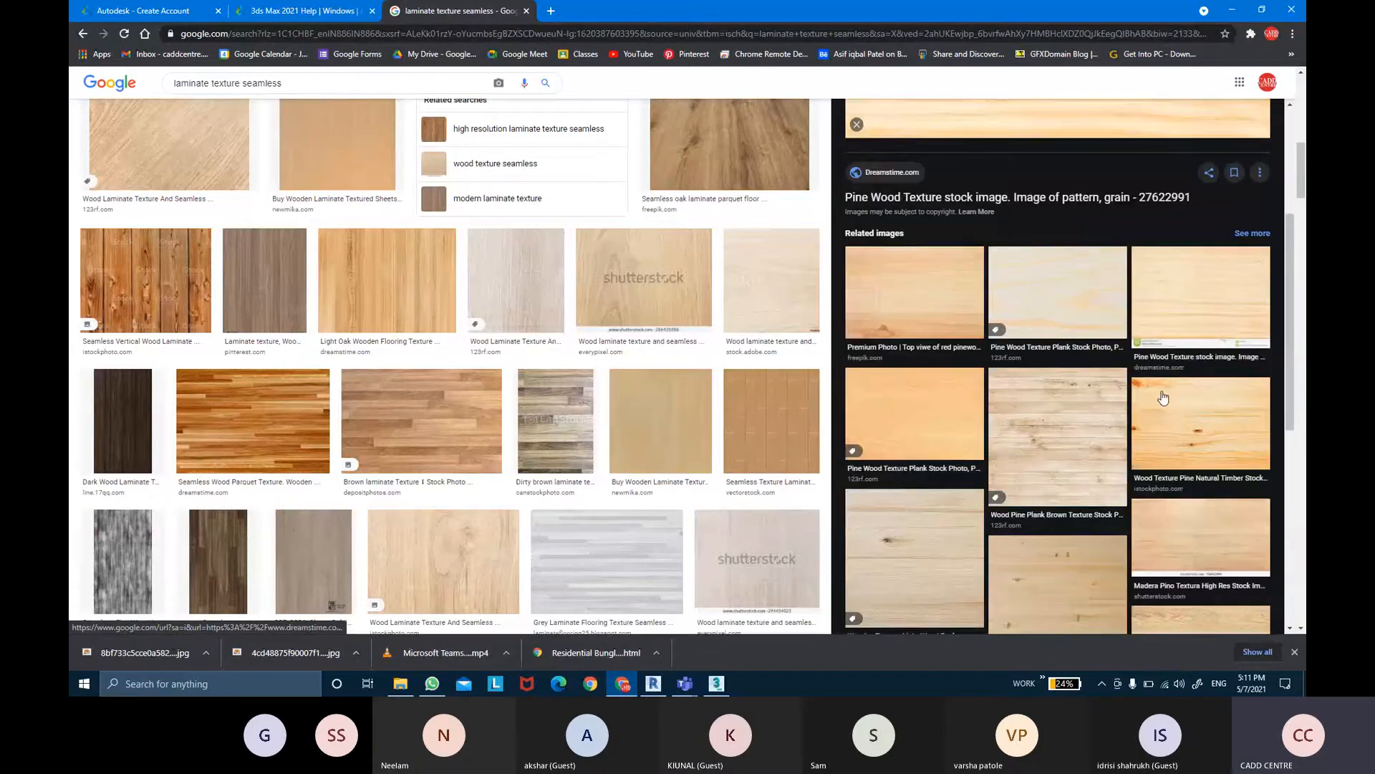
scroll(1086, 372, "down", 3)
left_click(1086, 372)
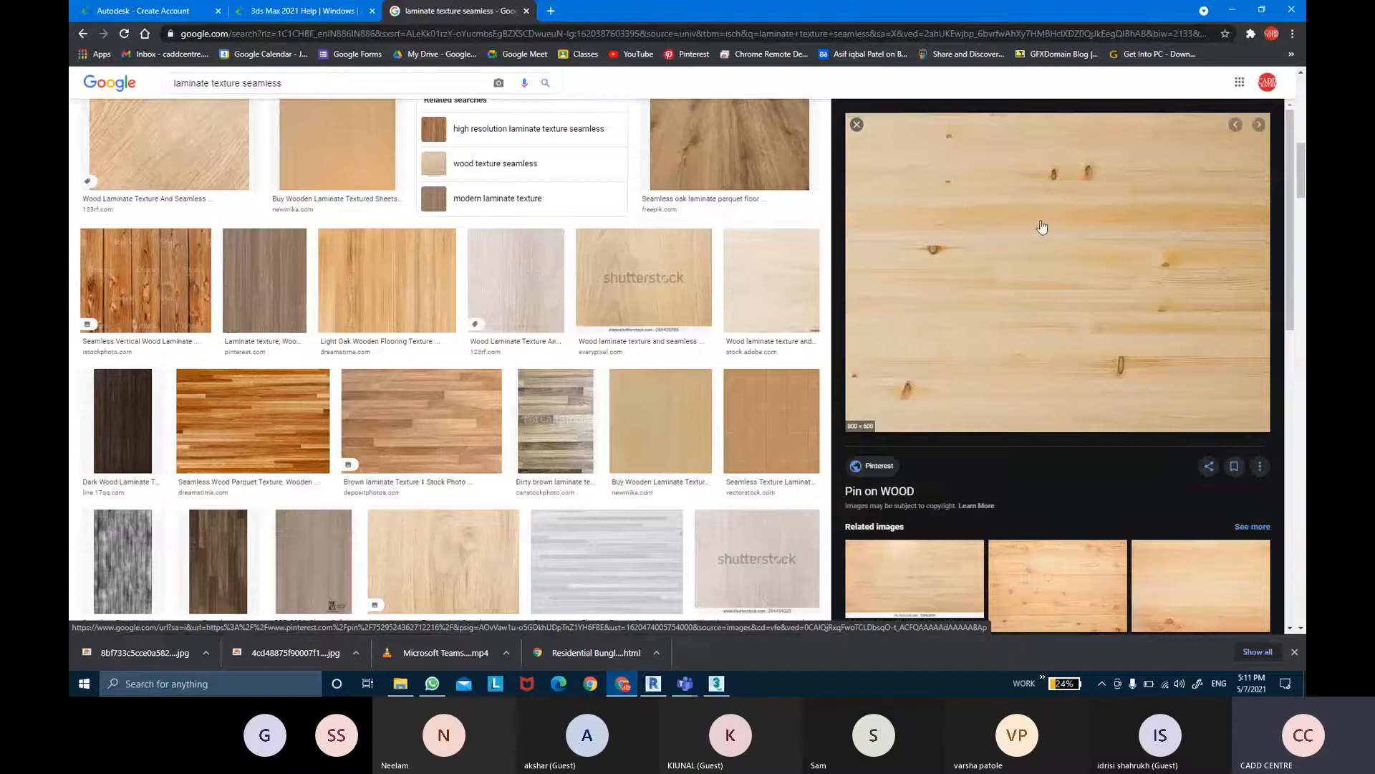
scroll(1042, 227, "down", 5)
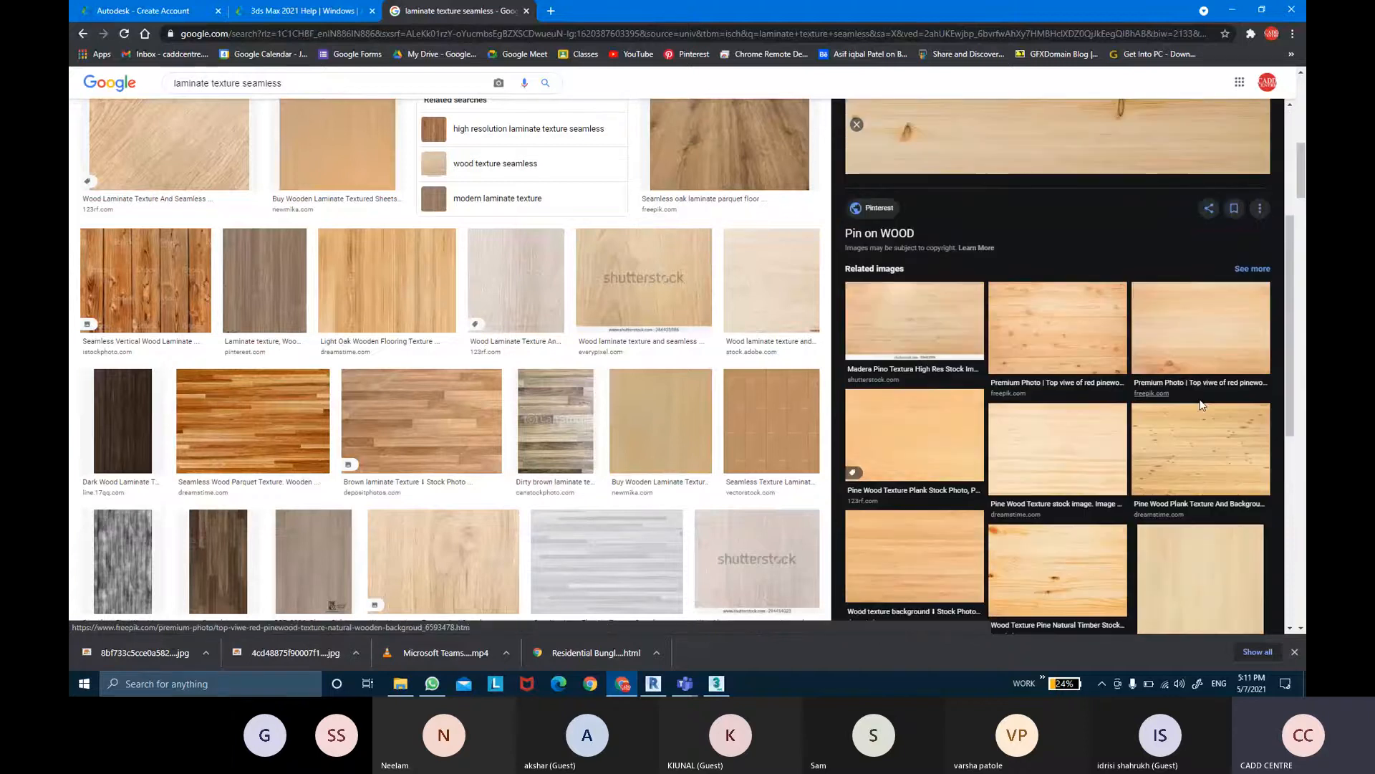
left_click(1052, 235)
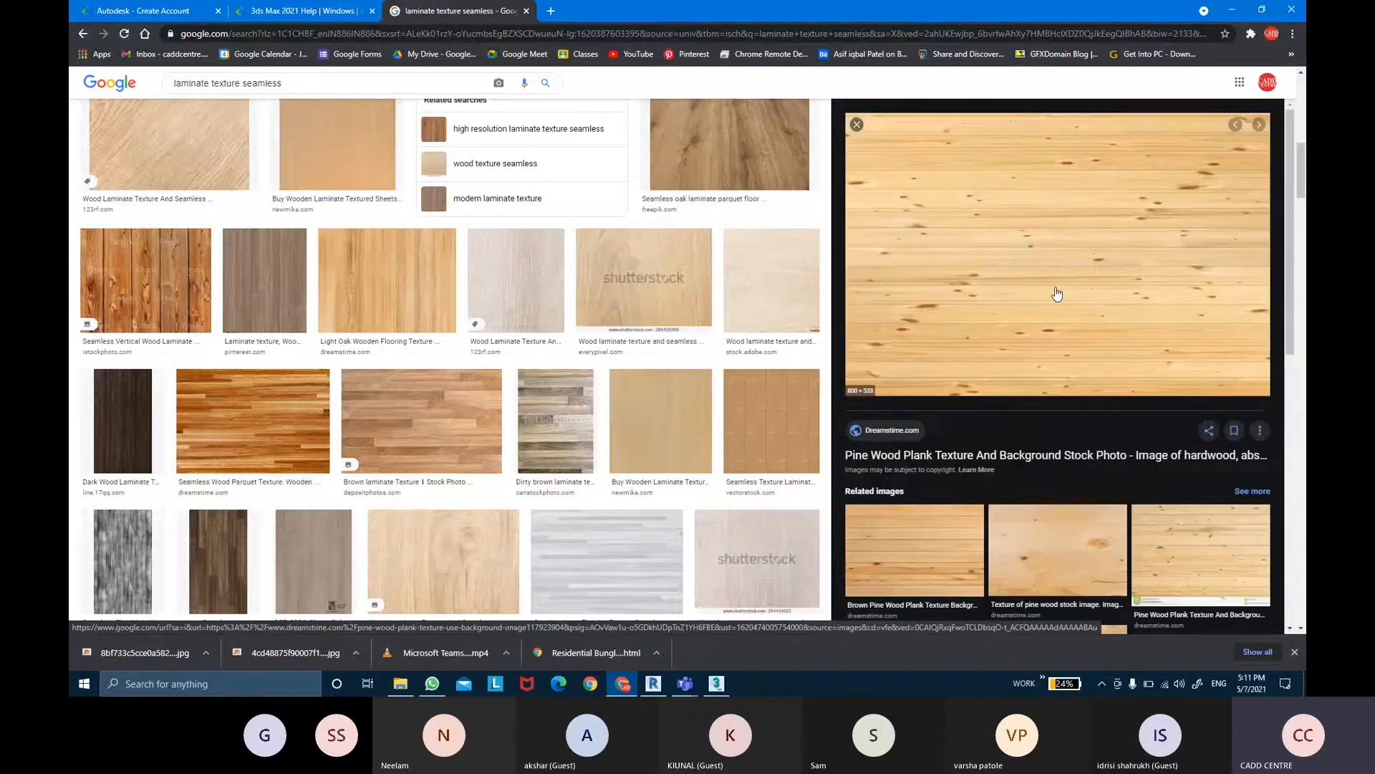
Examine the brown pine plank texture and further related pine images, including the plain pine wood background
scroll(1003, 308, "down", 3)
left_click(952, 329)
scroll(1122, 358, "down", 4)
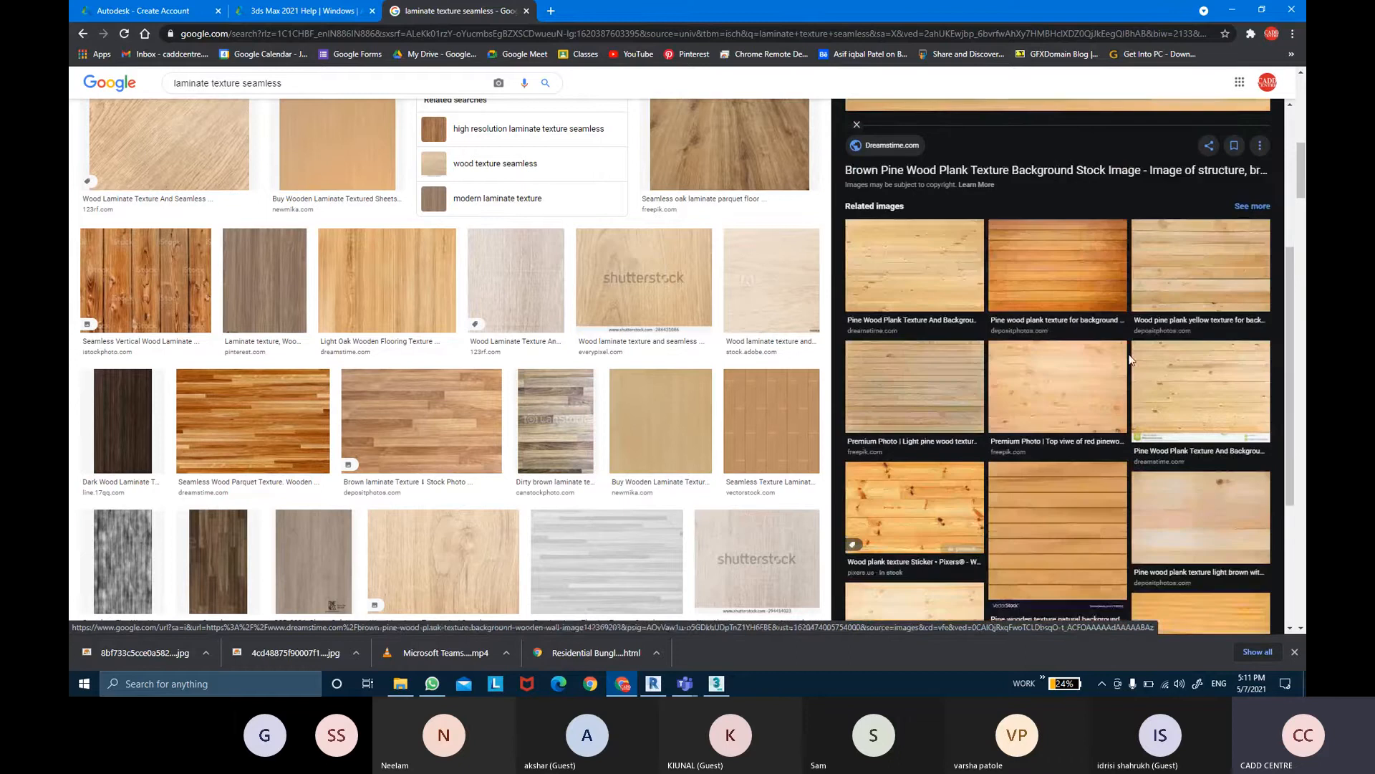
scroll(1130, 359, "down", 4)
left_click(1186, 392)
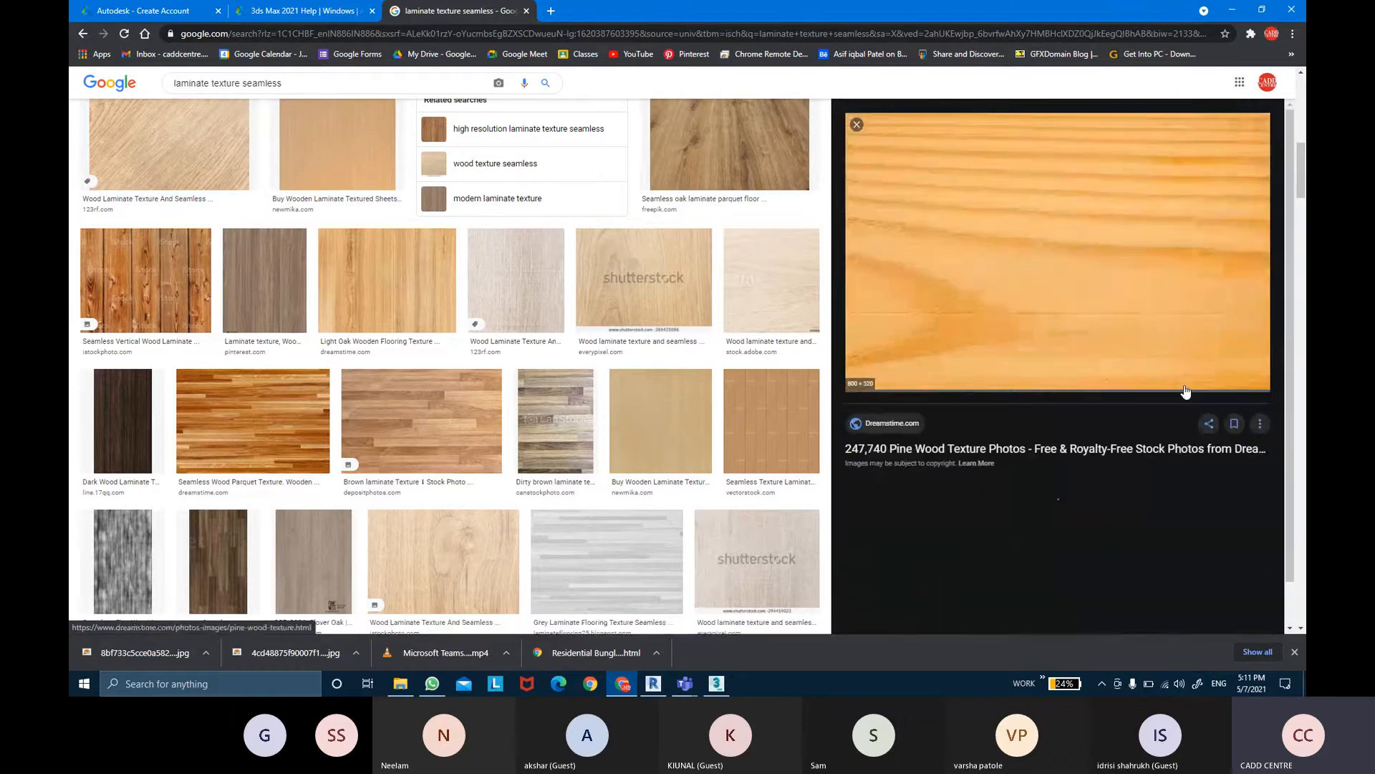
scroll(1118, 338, "down", 4)
left_click(931, 282)
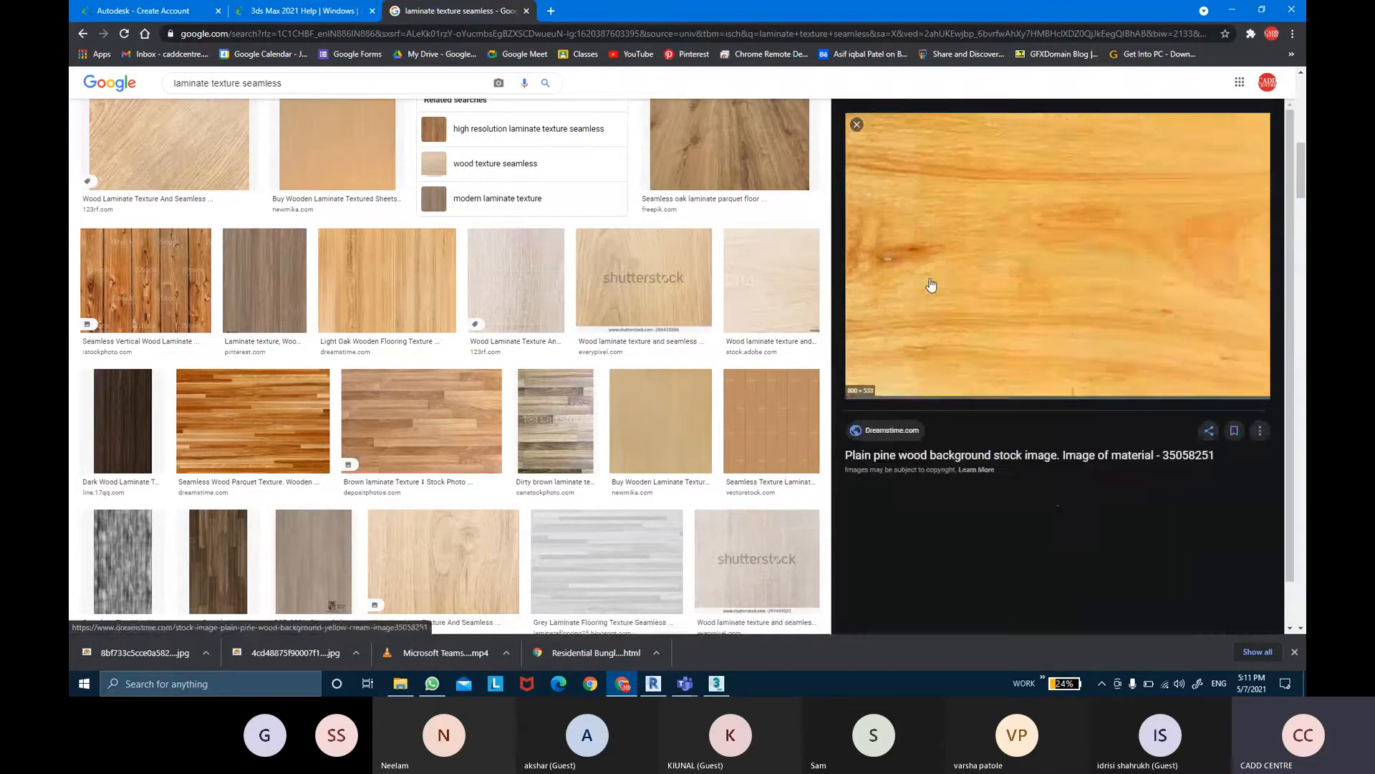
scroll(395, 295, "down", 3)
scroll(358, 276, "up", 2)
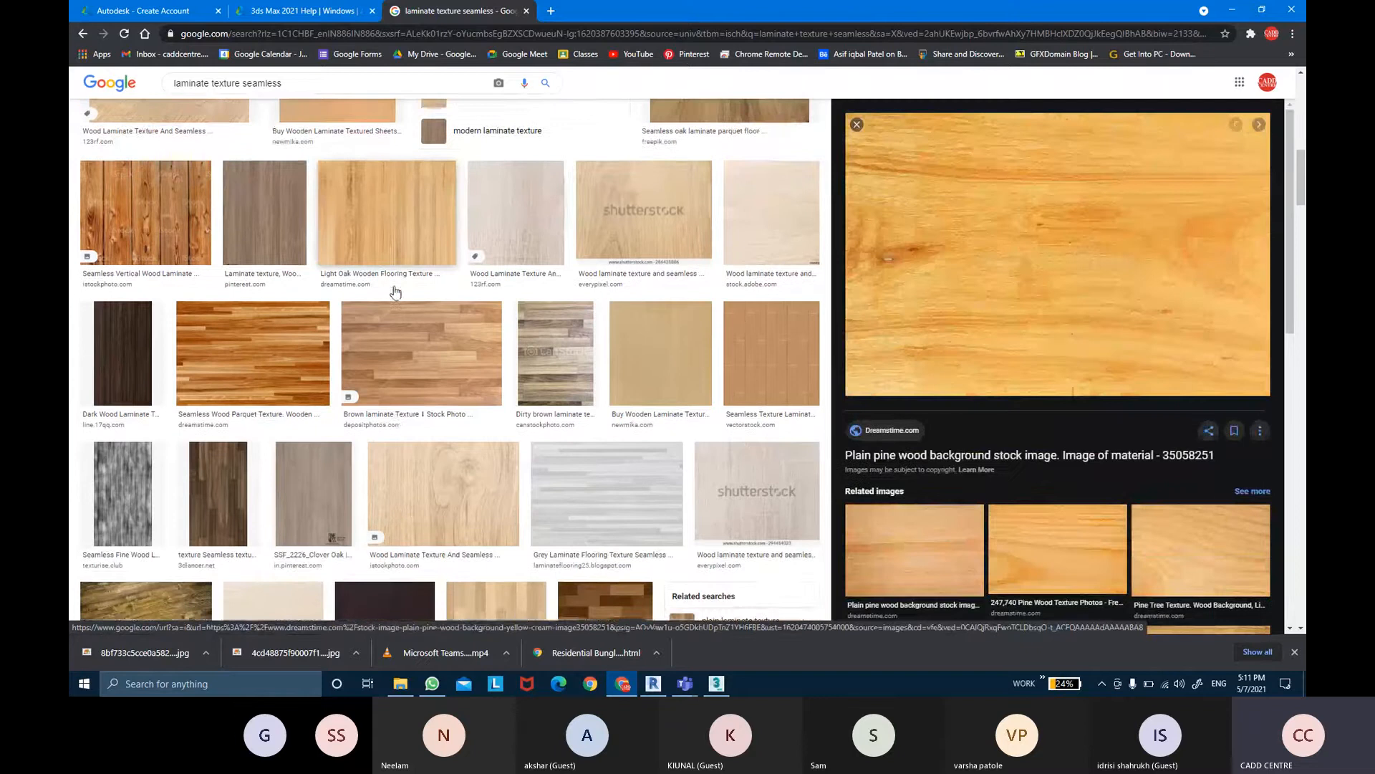
Preview the Light Oak Wooden Flooring texture and look further down the laminate texture results
left_click(365, 254)
scroll(526, 356, "down", 10)
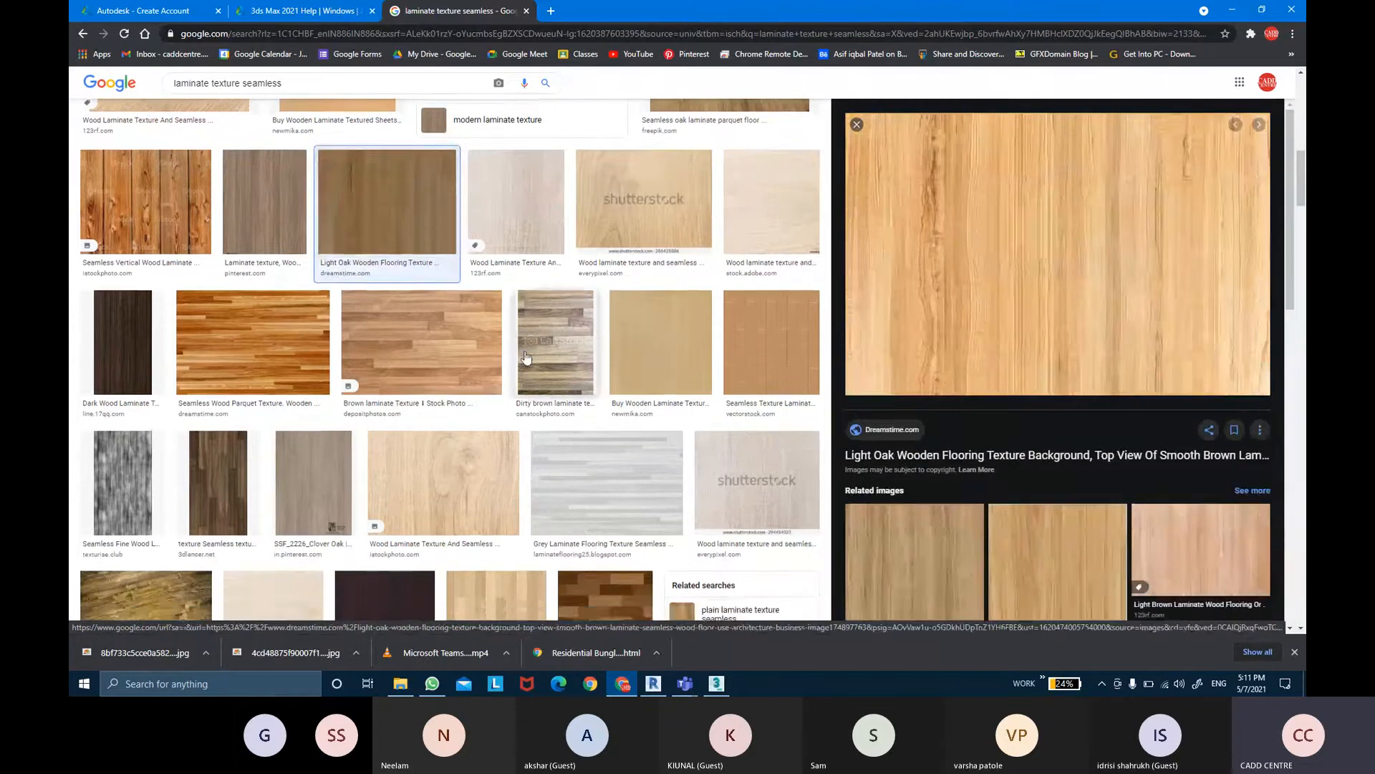
scroll(527, 356, "down", 12)
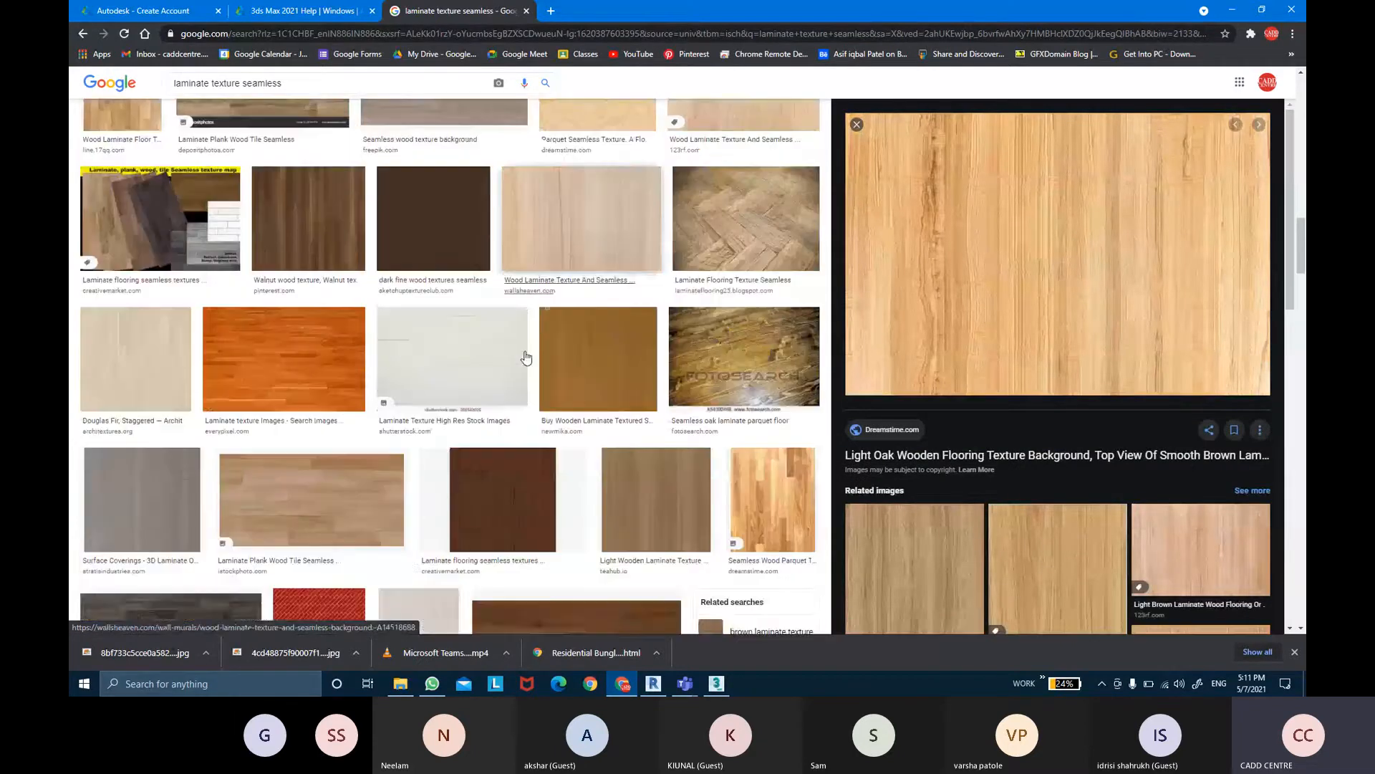
Switch to 3ds Max and load 8bf733c5cce0a5824d267f305d2a21da.jpg from the 3DS MAX ONLINE CLASS BATCH 2 folder as the DOOR BACK base color bitmap
scroll(527, 356, "down", 3)
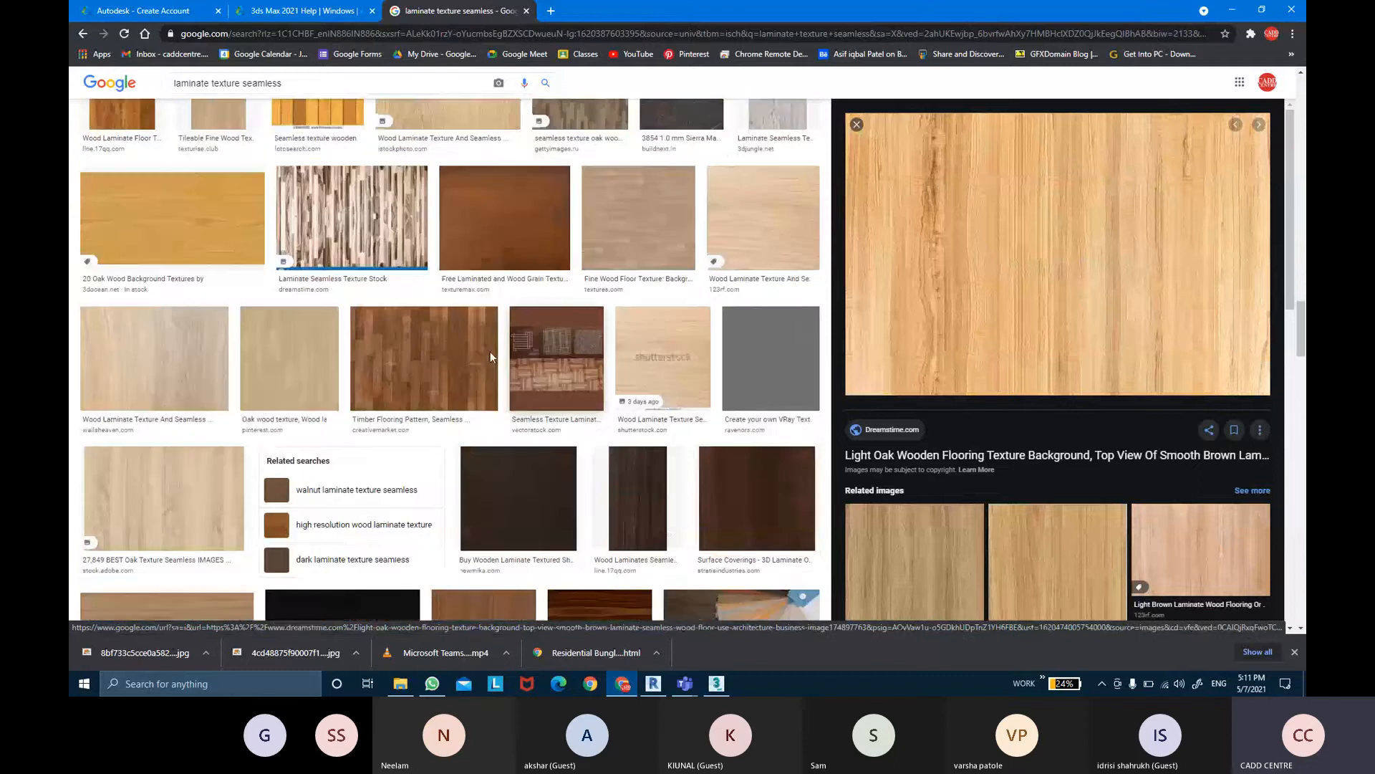
left_click(717, 683)
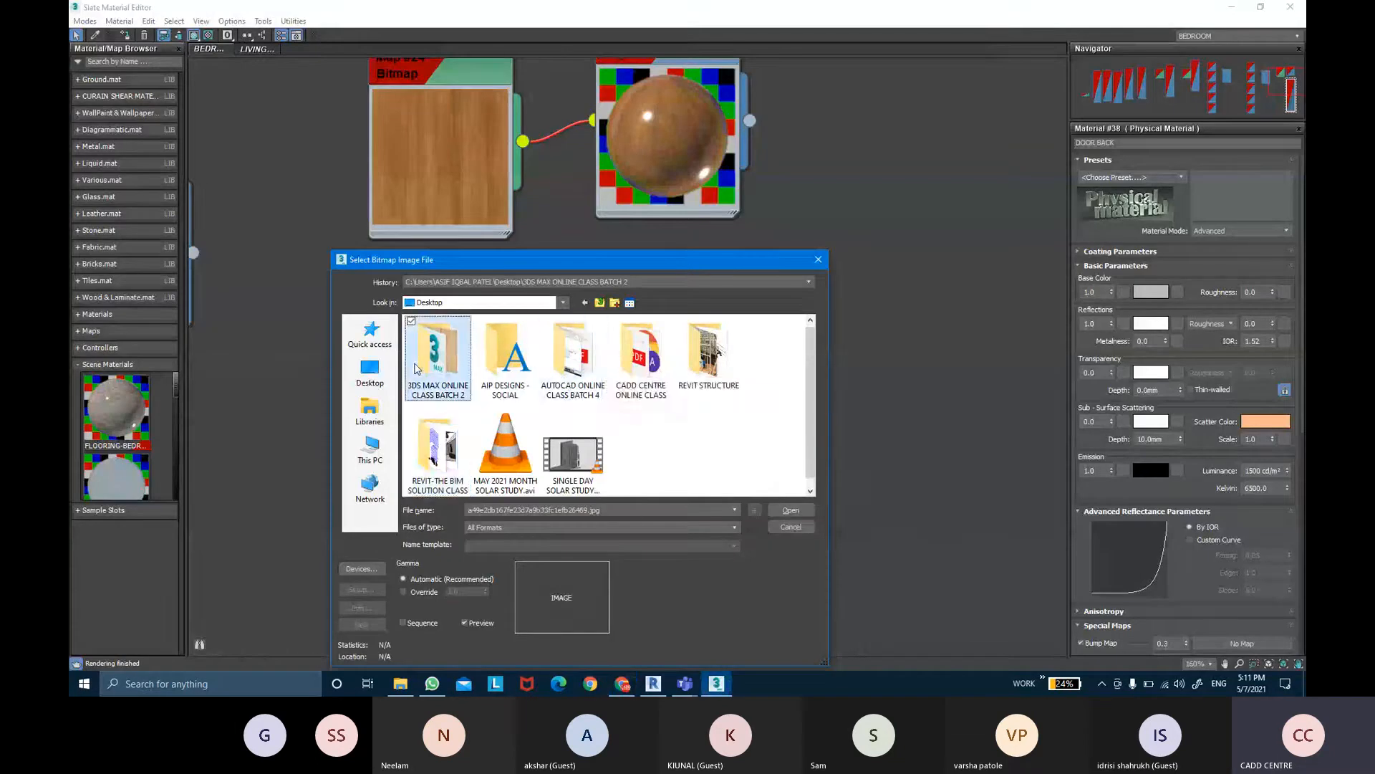
double_click(437, 358)
left_click(509, 475)
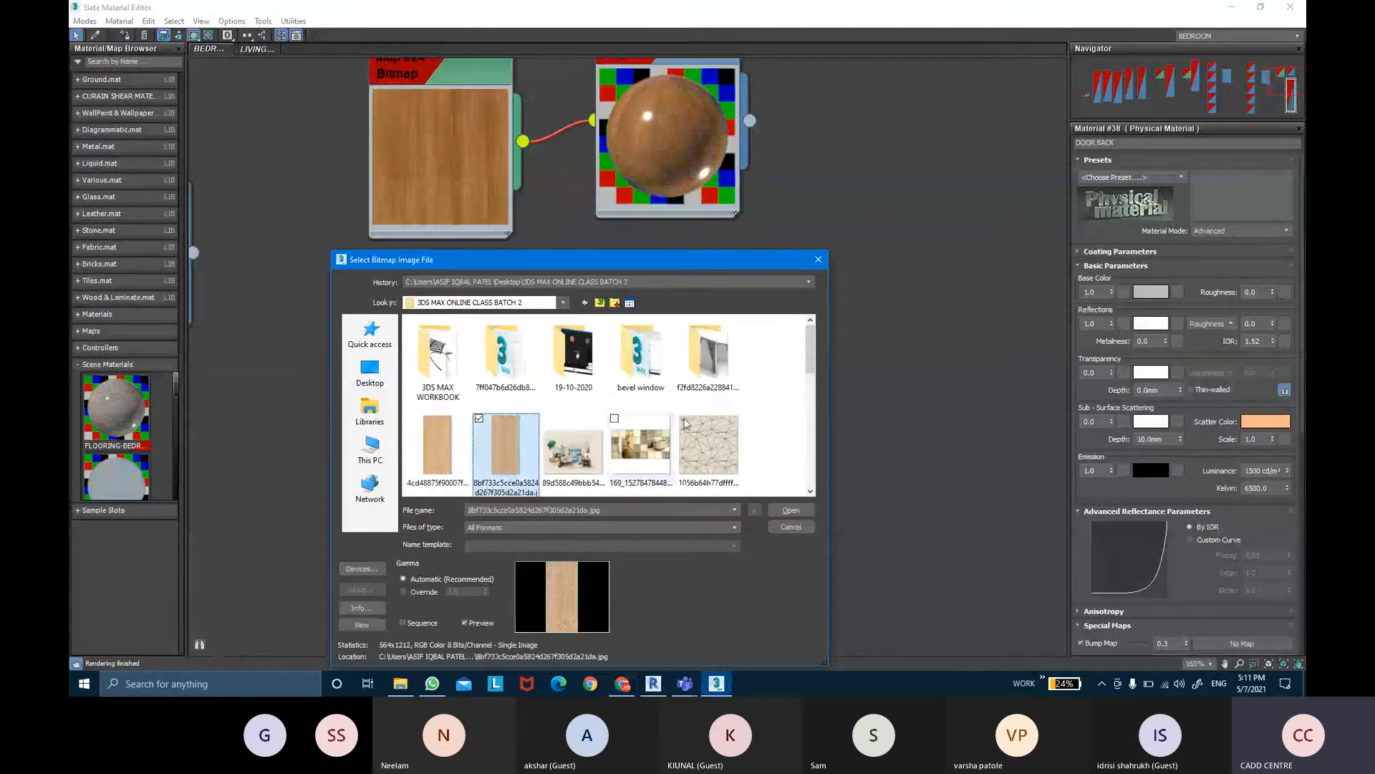
mouse_move(811, 356)
left_mouse_down()
mouse_move(821, 475)
mouse_move(809, 374)
left_mouse_up()
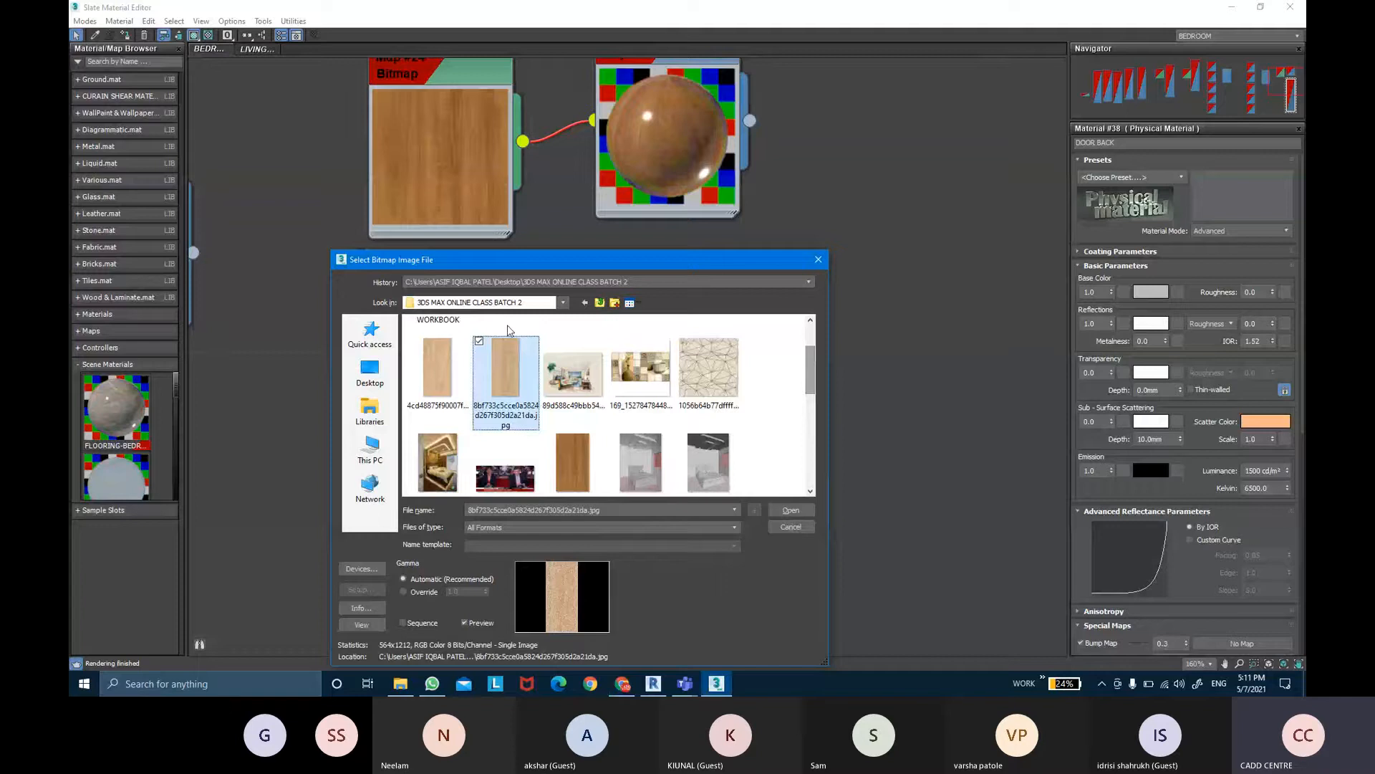
double_click(528, 387)
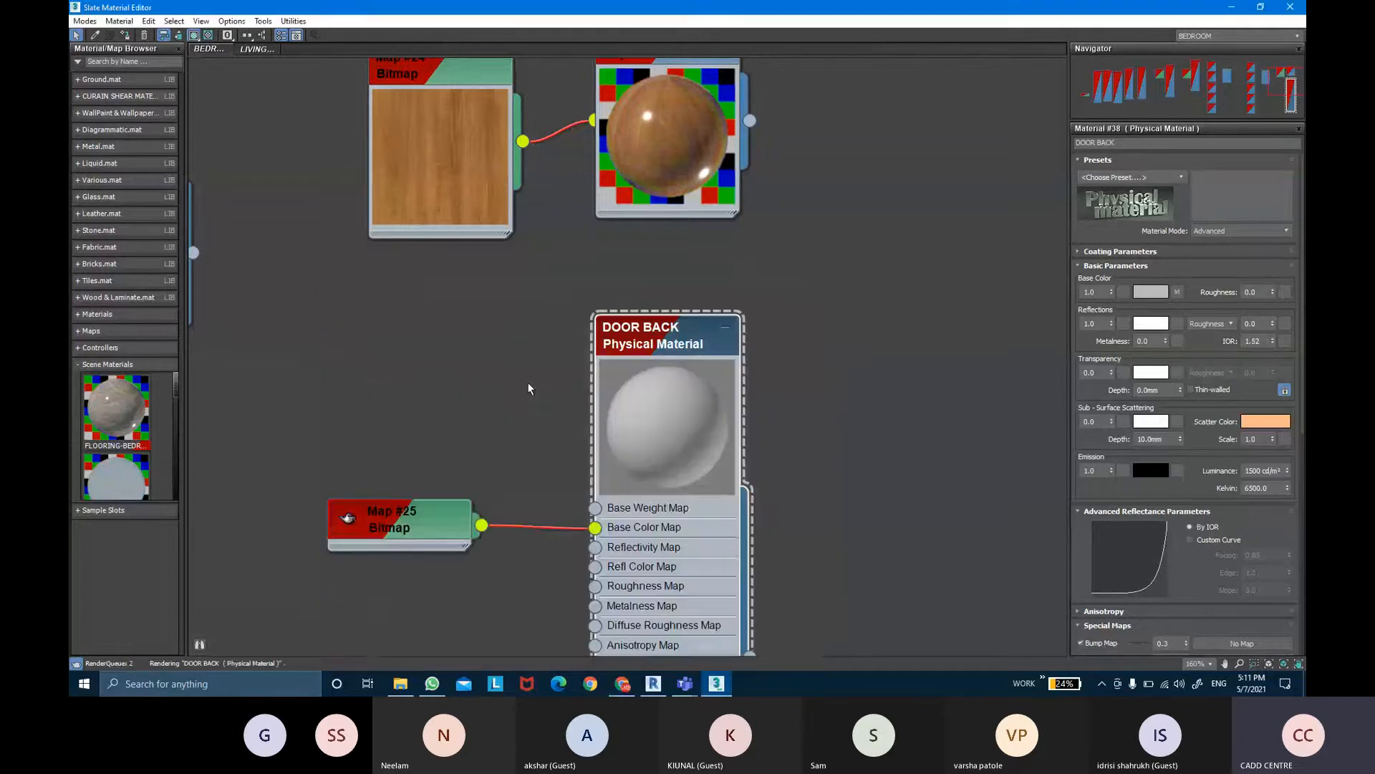
Enlarge the preview of the new wood bitmap node and place it beside the DOOR BACK material
double_click(400, 530)
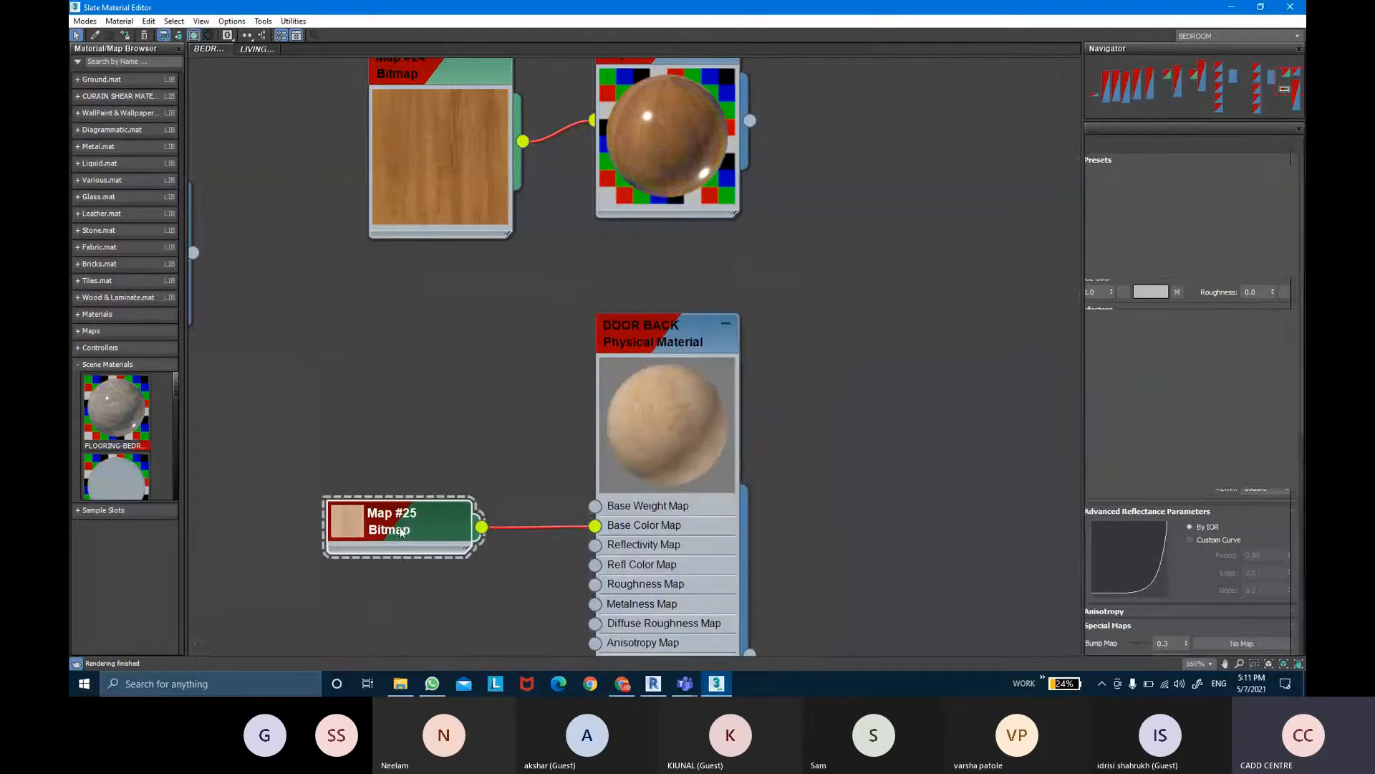
left_click_drag(401, 526, 461, 423)
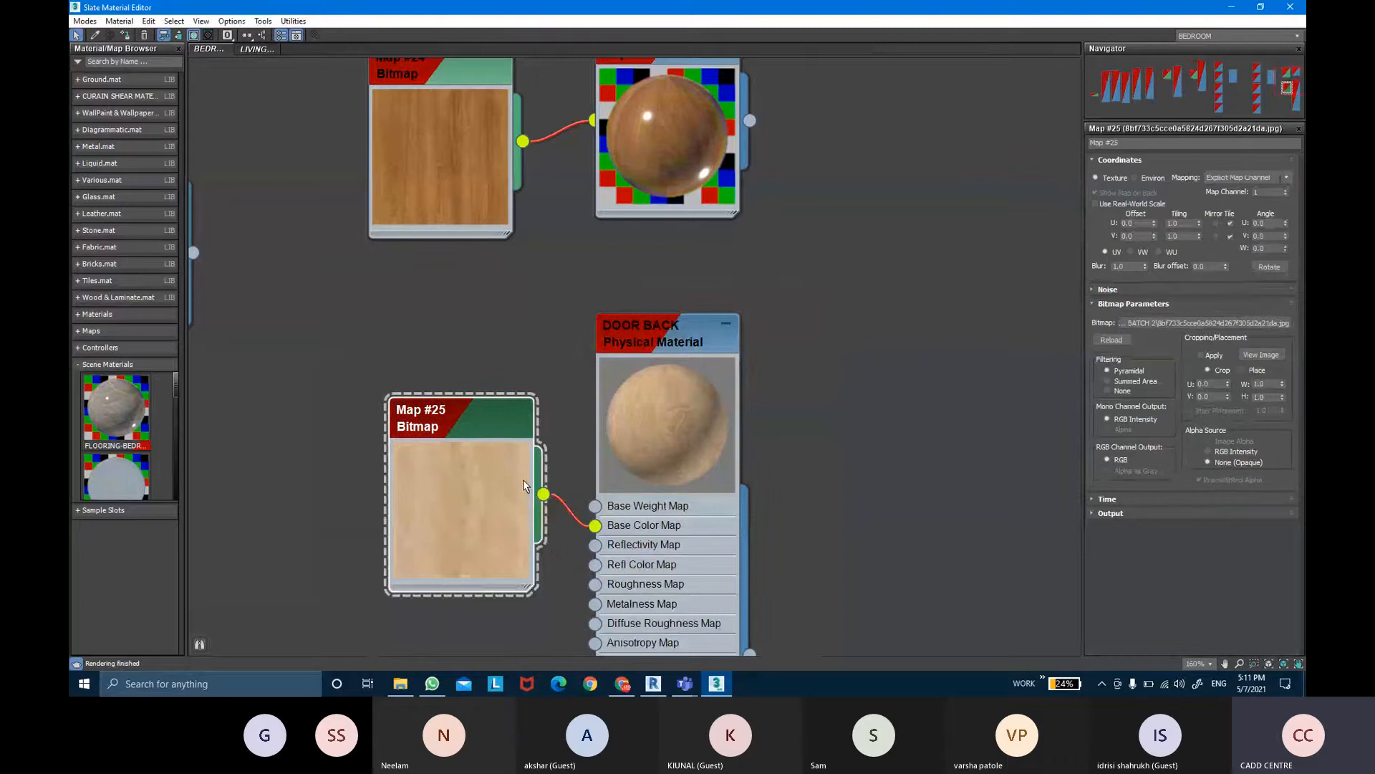
middle_click_drag(525, 485, 502, 439)
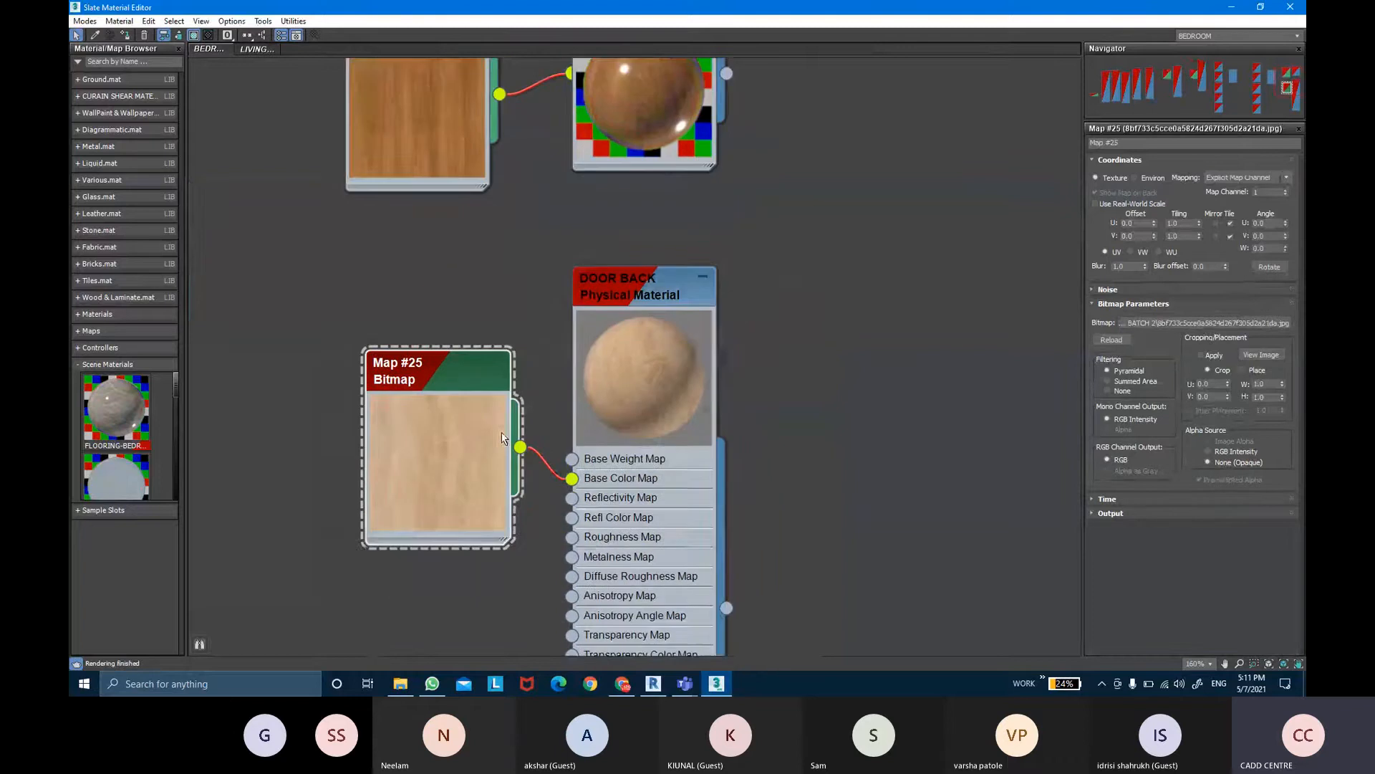
Set the DOOR BACK material's reflections weight to 0 and its clearcoat weight to 1.0
double_click(654, 289)
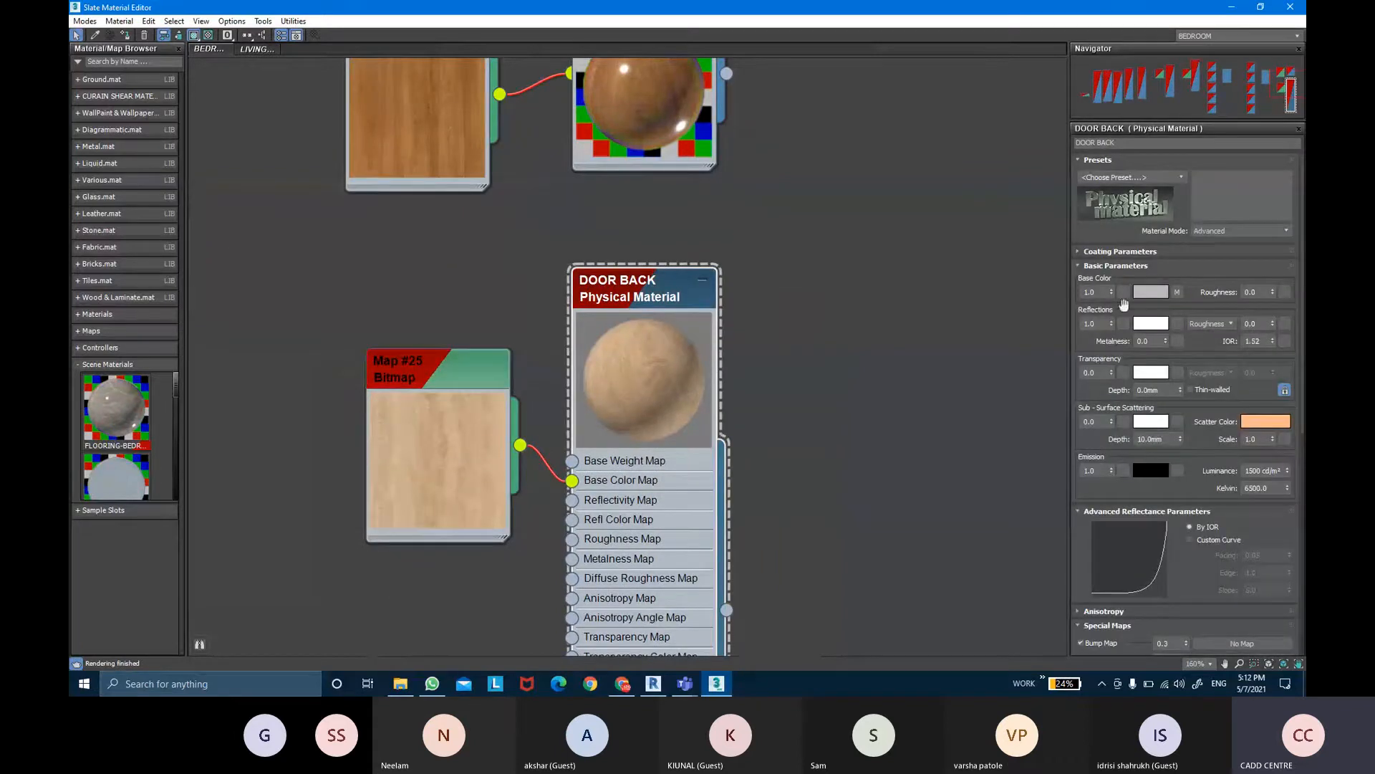
type("0")
key("Return")
left_click(1103, 252)
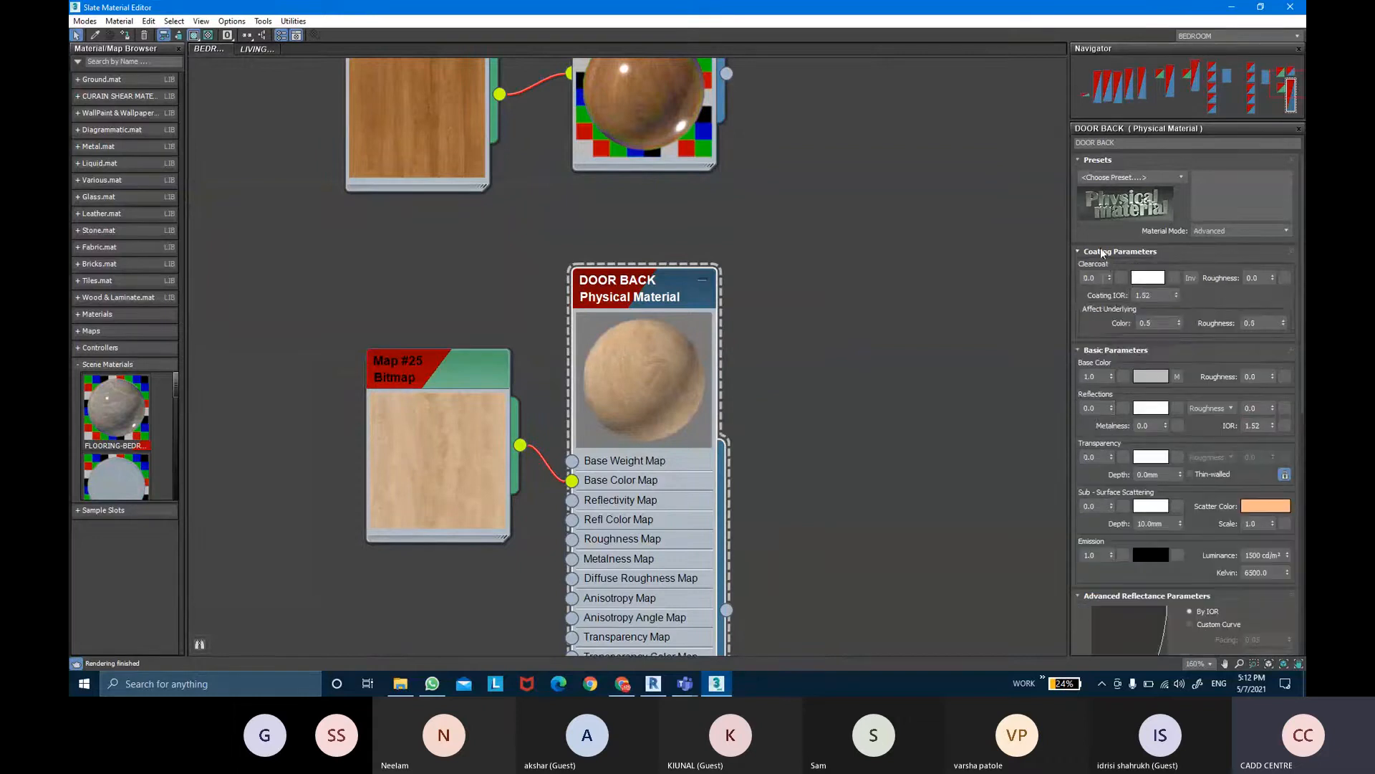
type("1.")
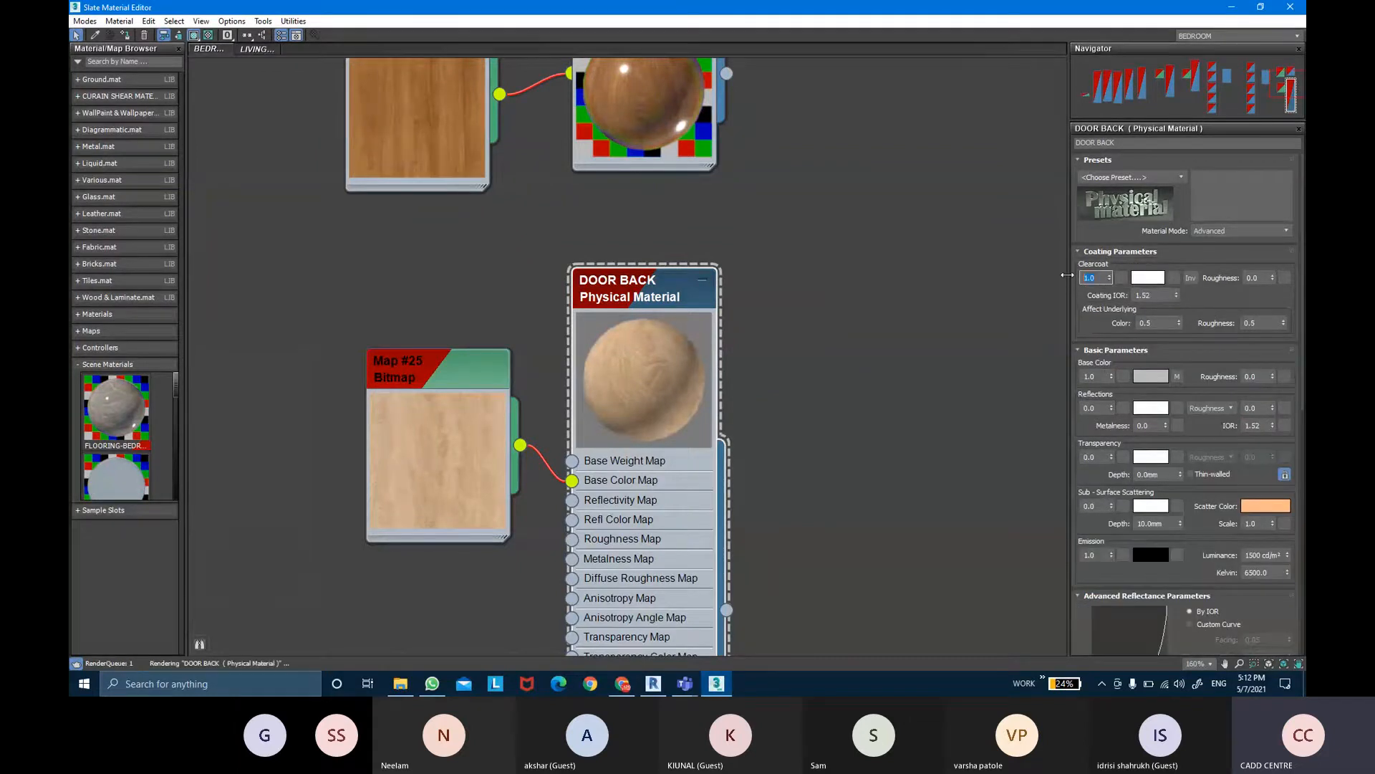
key("Return")
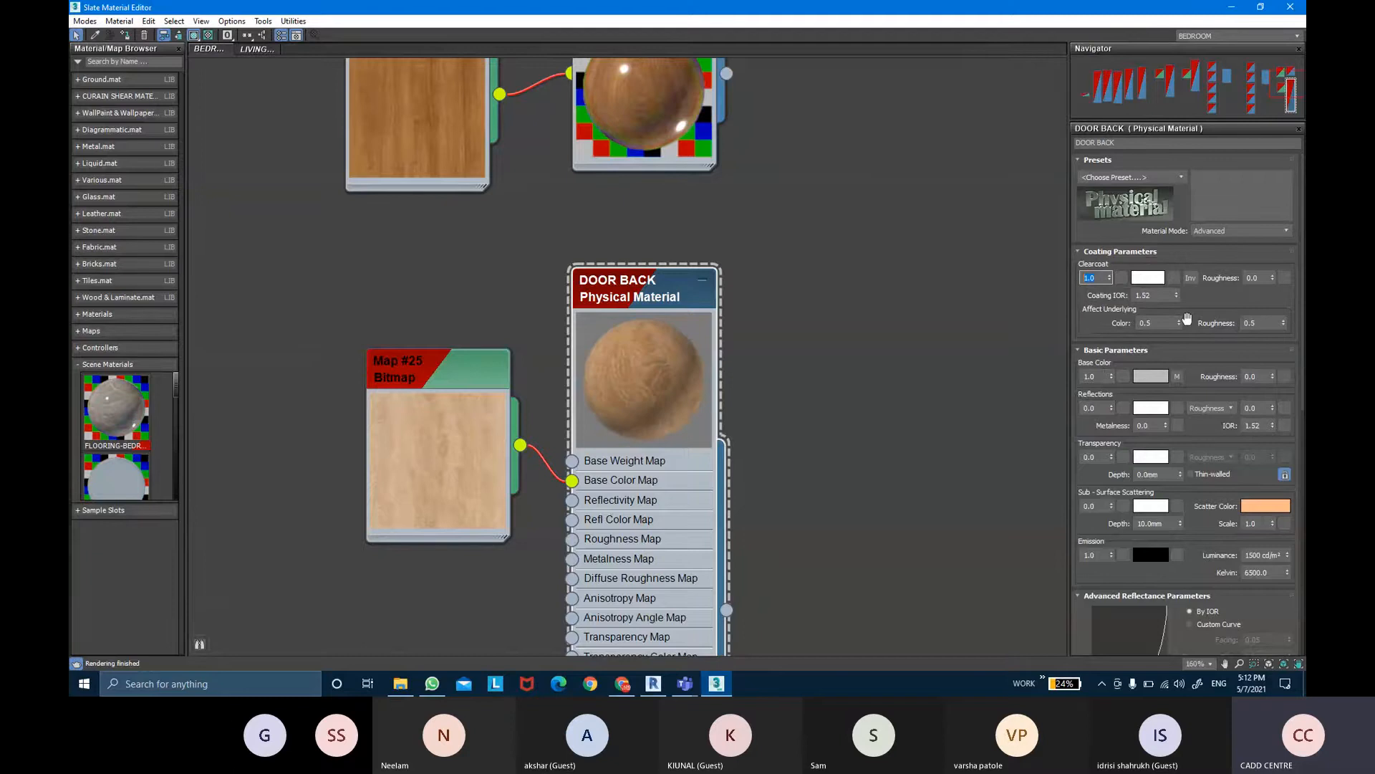
Set the coating's underlying color effect to 0 and clearcoat roughness to 0.2, then collapse the DOOR BACK node
double_click(1153, 323)
type("0")
key("Return")
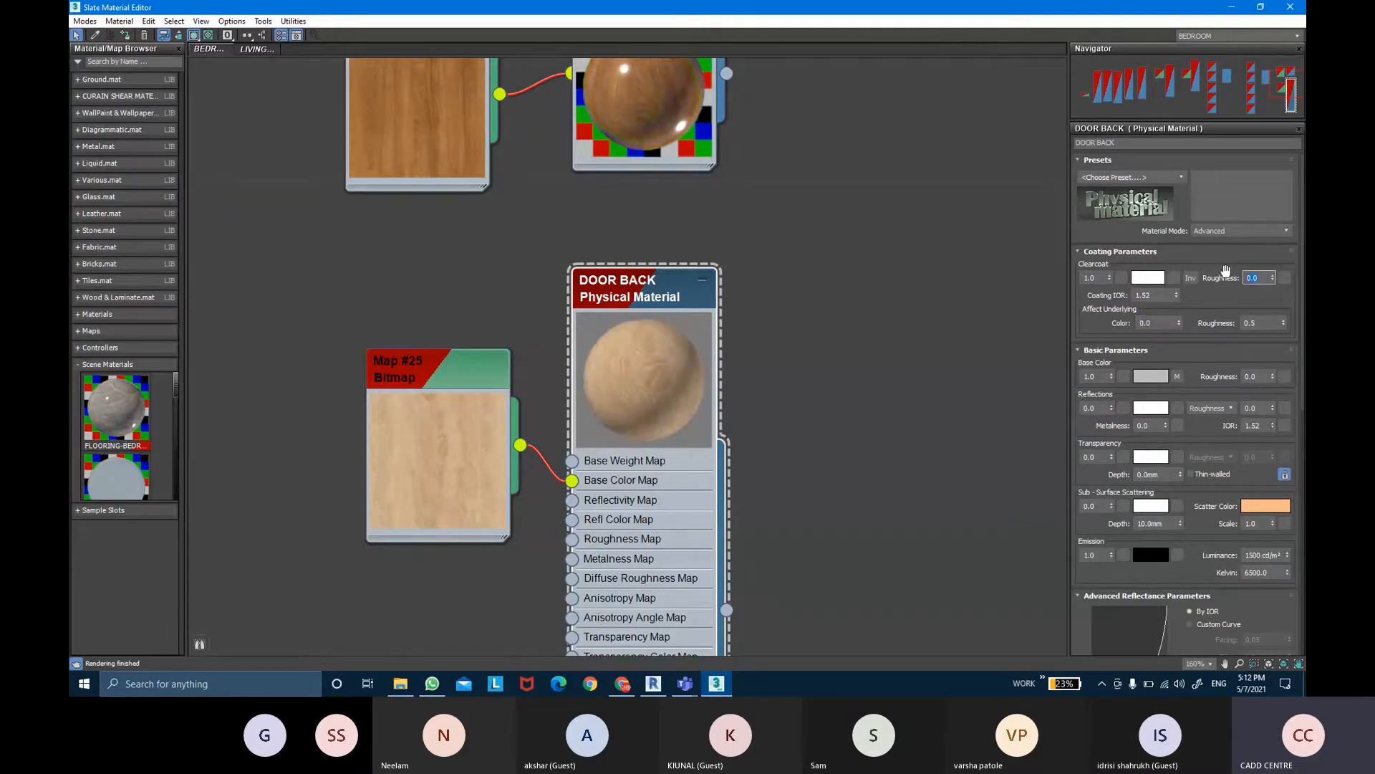
type("2")
key("Return")
left_click(704, 281)
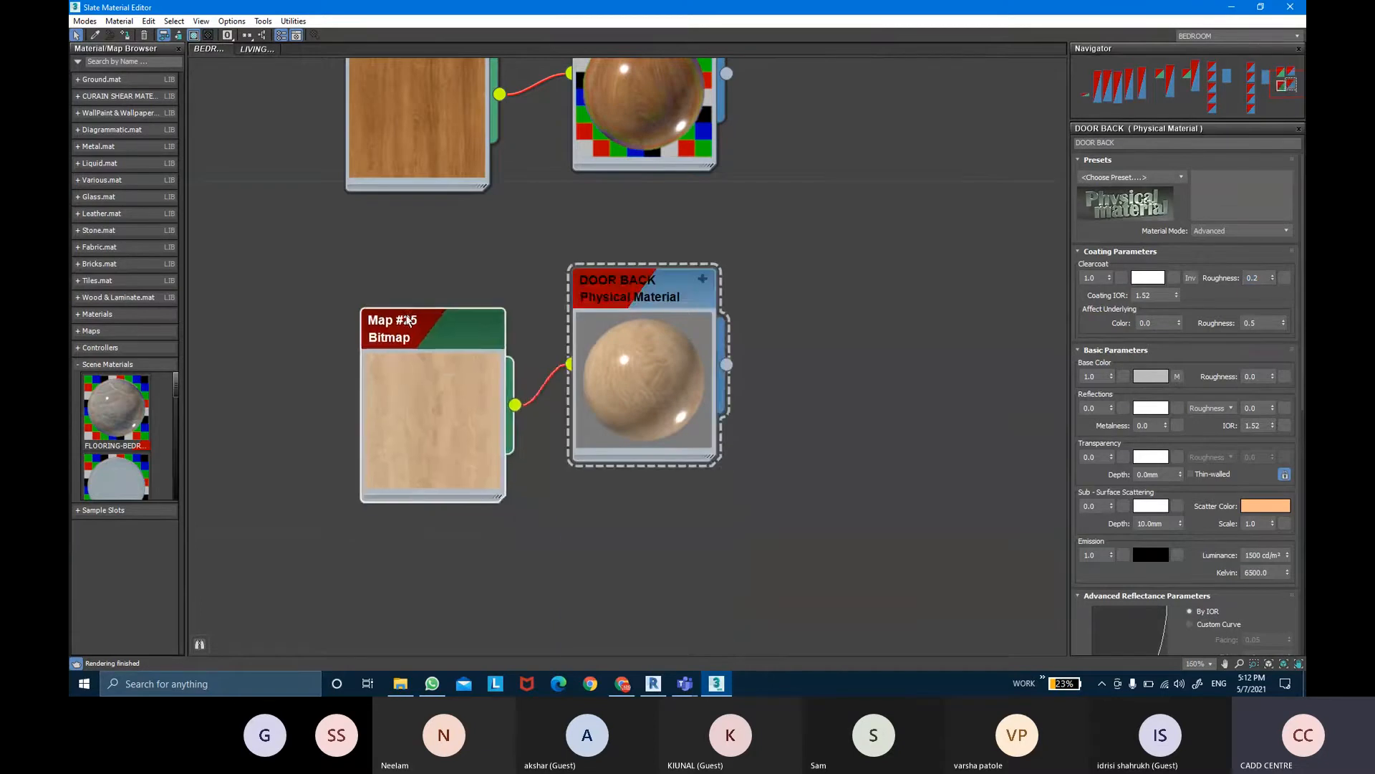
Examine the pivot door's leaf and frame in the perspective view, then return to the full-size material editor
scroll(767, 286, "down", 1)
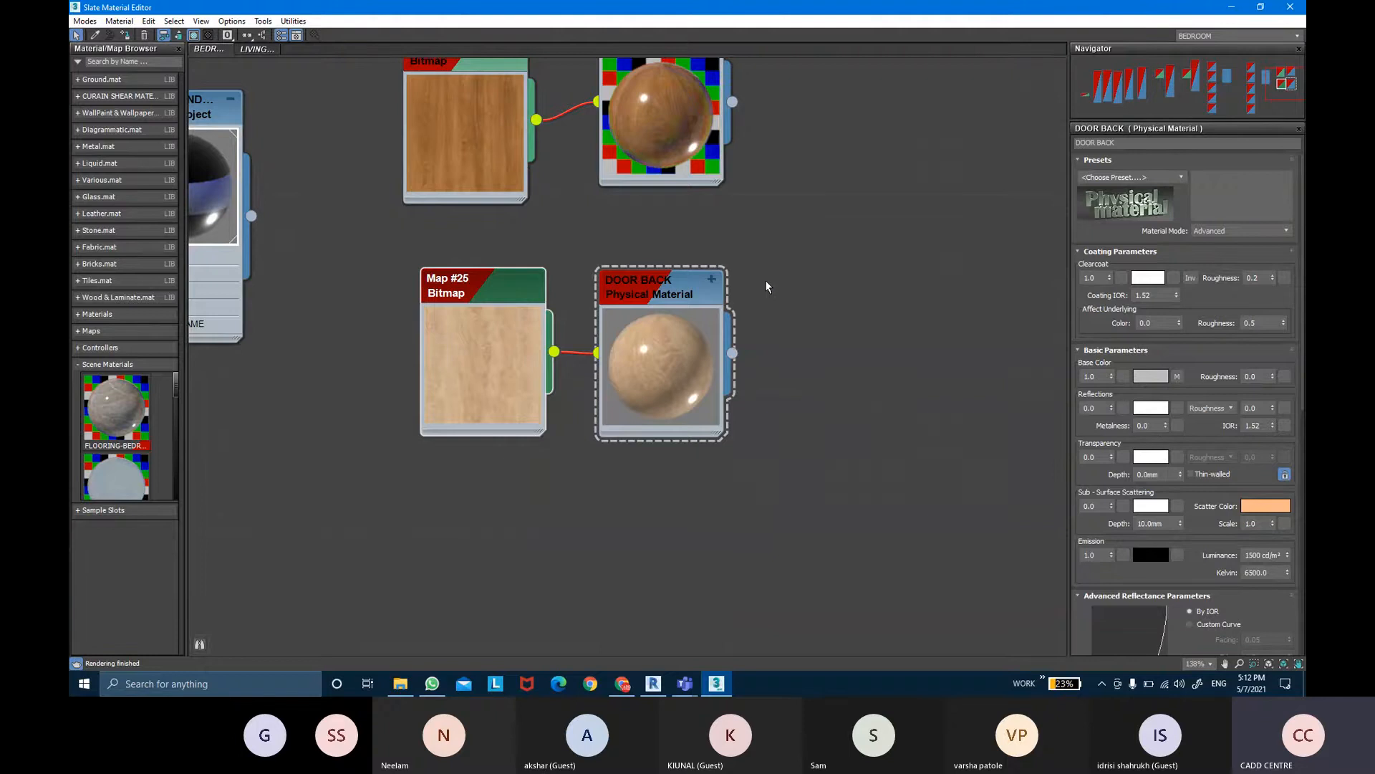
middle_click_drag(766, 287, 821, 299)
left_click_drag(1005, 15, 1135, 539)
left_click(662, 364)
scroll(662, 364, "up", 5)
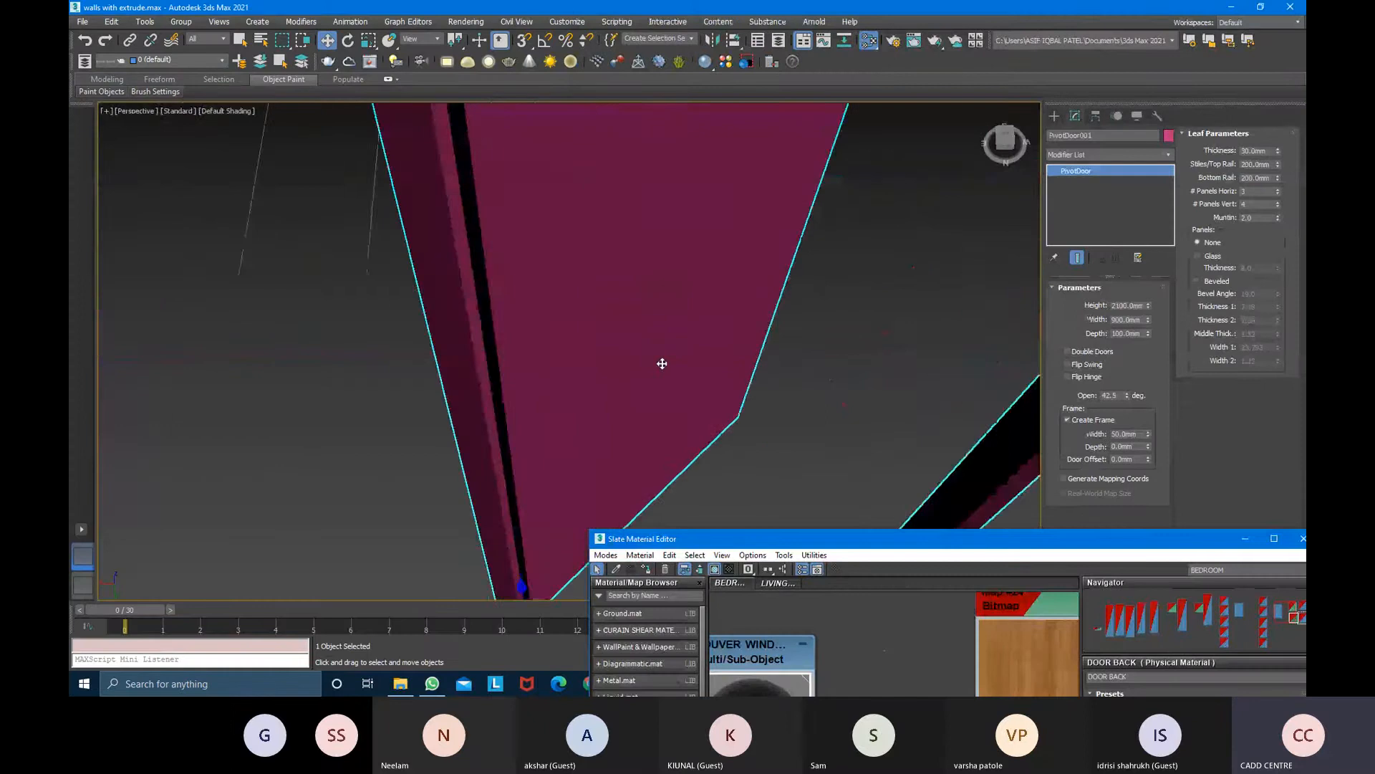
scroll(662, 364, "down", 2)
scroll(662, 364, "down", 6)
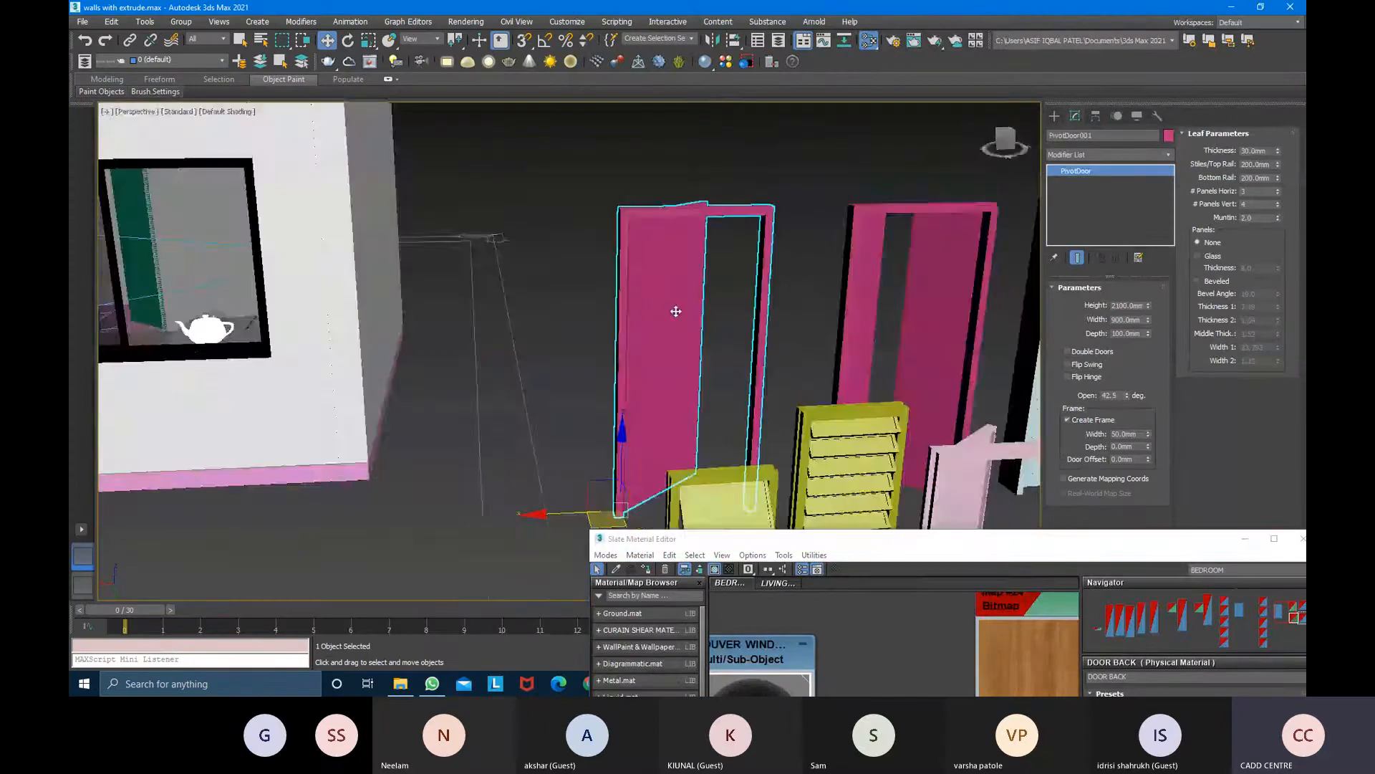
scroll(733, 282, "up", 1)
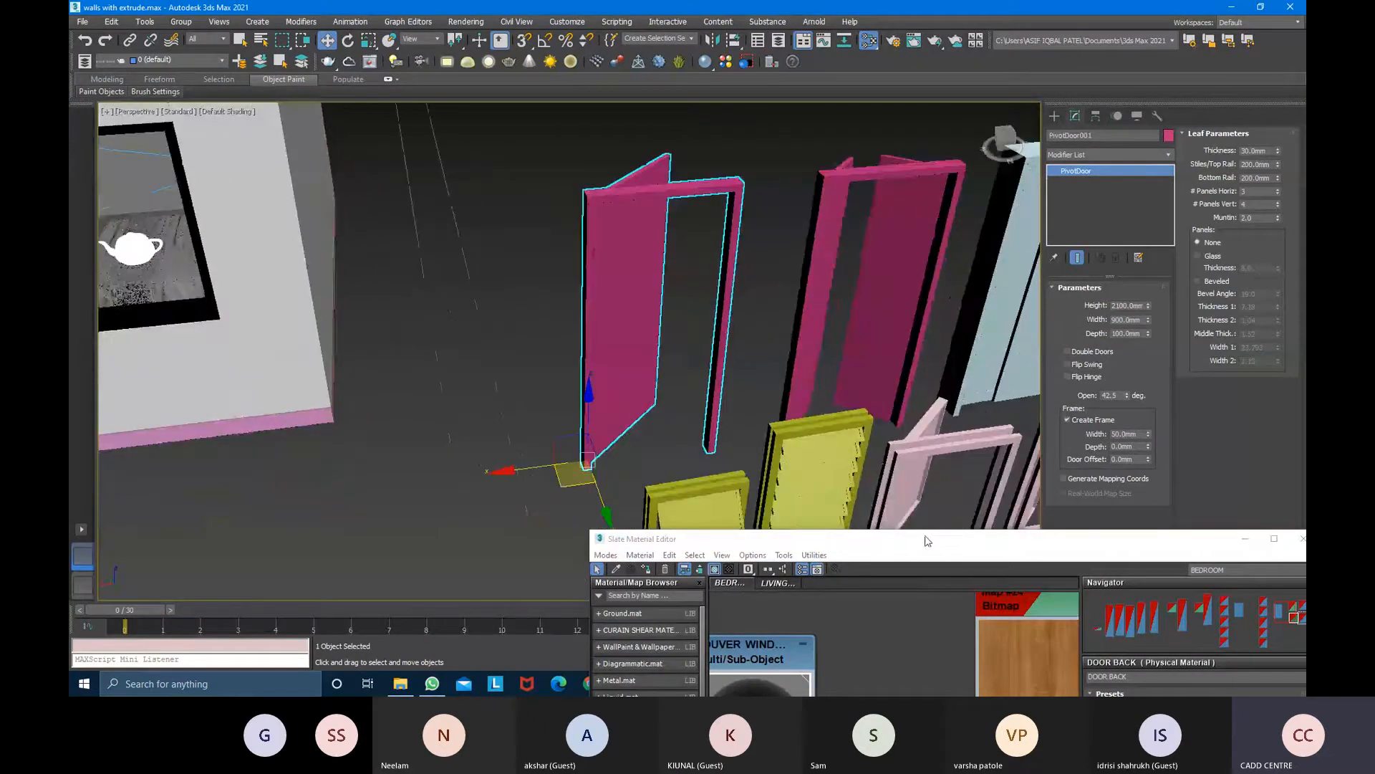
left_click_drag(929, 532, 825, 52)
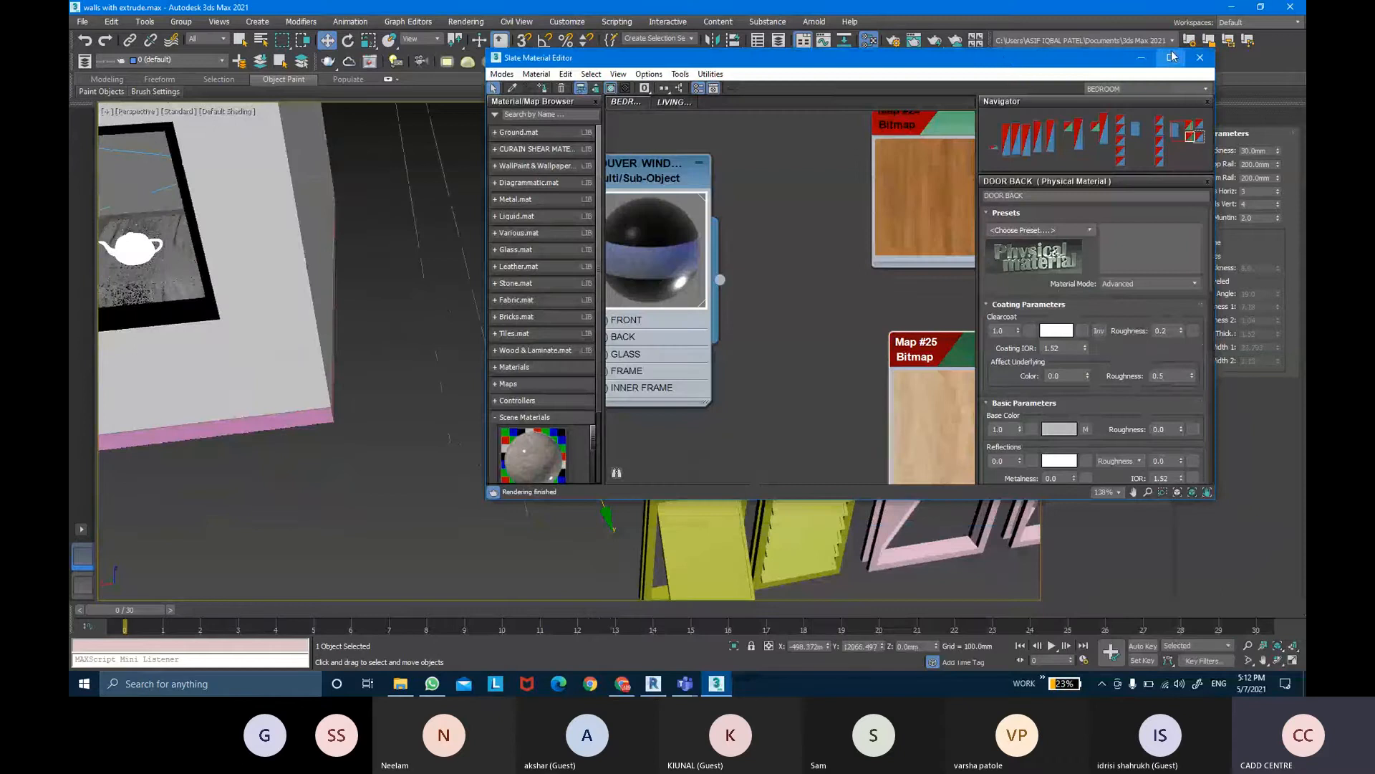
left_click(1172, 57)
Duplicate the DOOR BACK material with its bitmap and load 4cd48875f90007f19f9e0acc1a787073.jpg into the copied bitmap
left_click_drag(836, 494, 526, 231)
left_click_drag(766, 278, 767, 508, "shift")
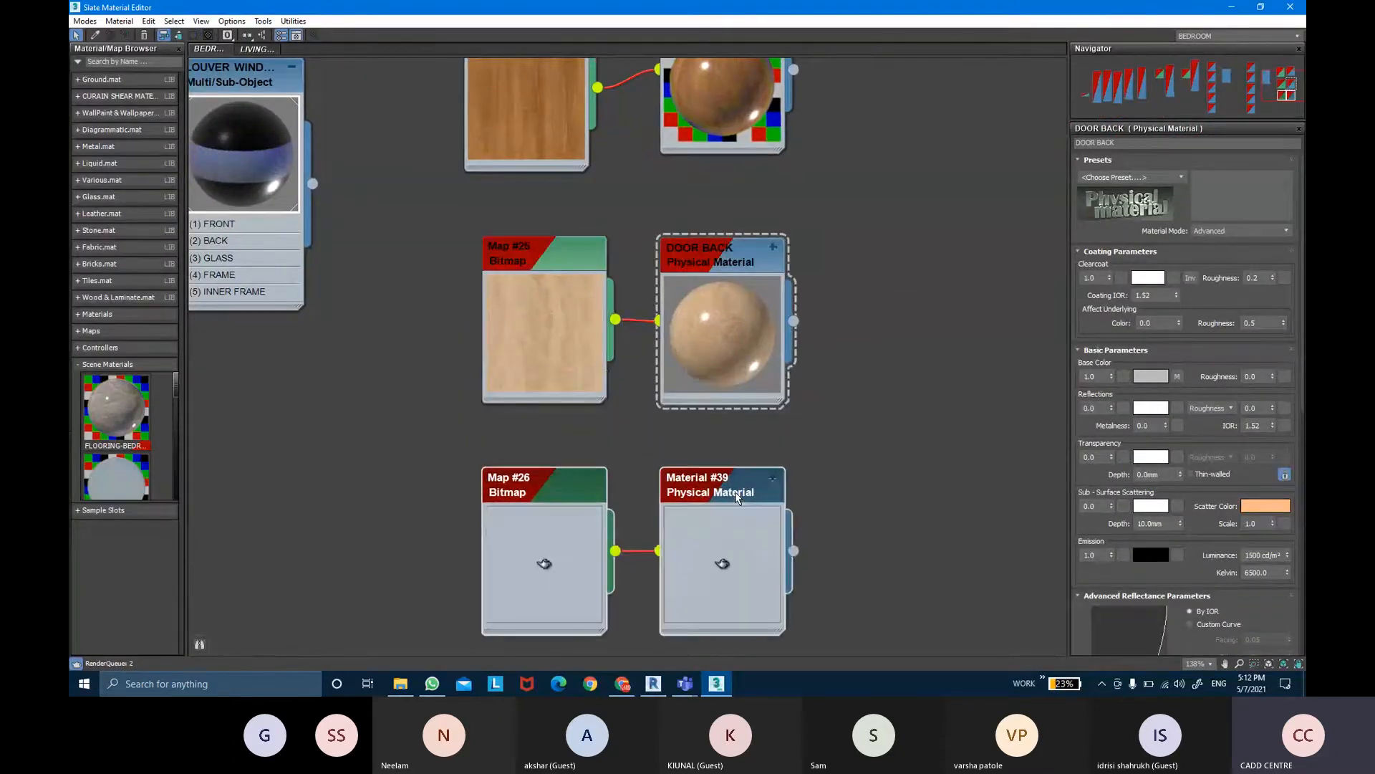
double_click(562, 487)
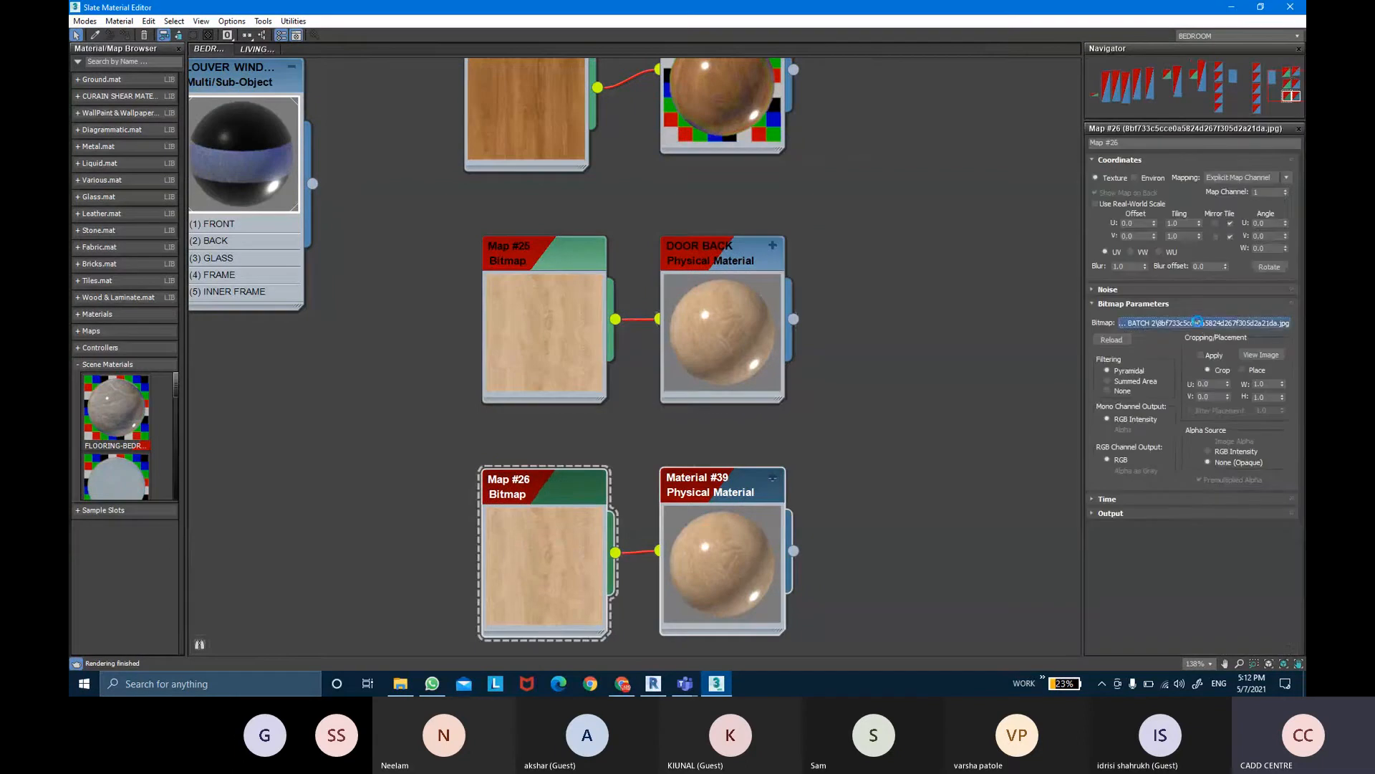
left_click(1198, 323)
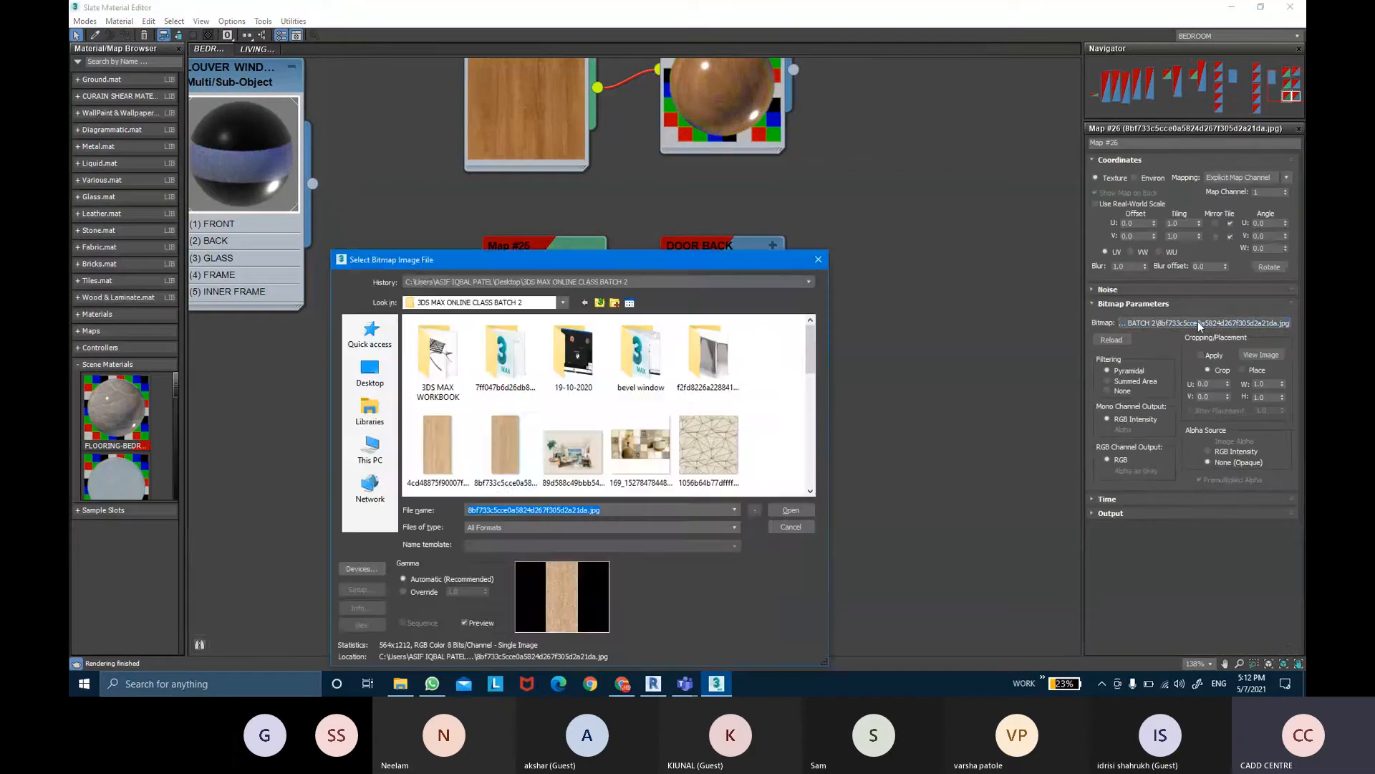
left_click(438, 447)
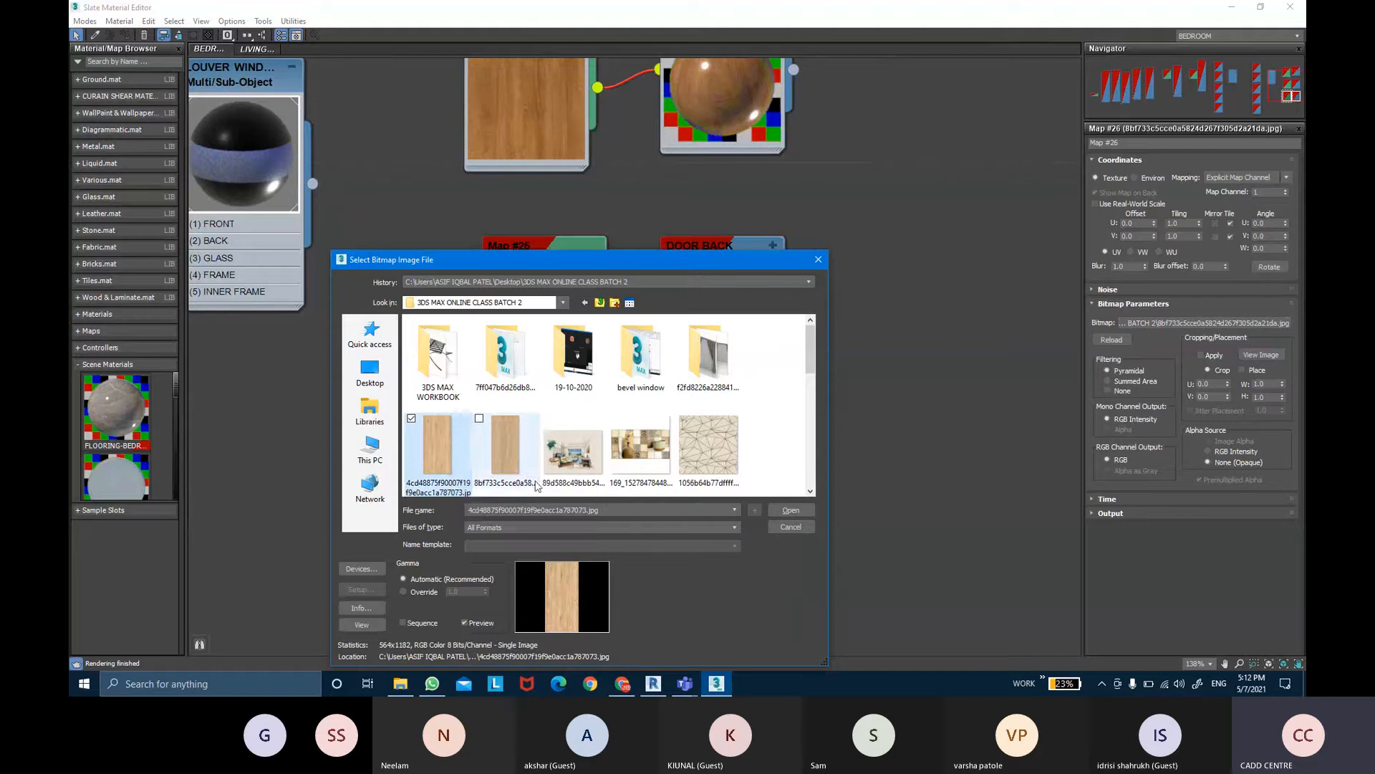
left_click(790, 511)
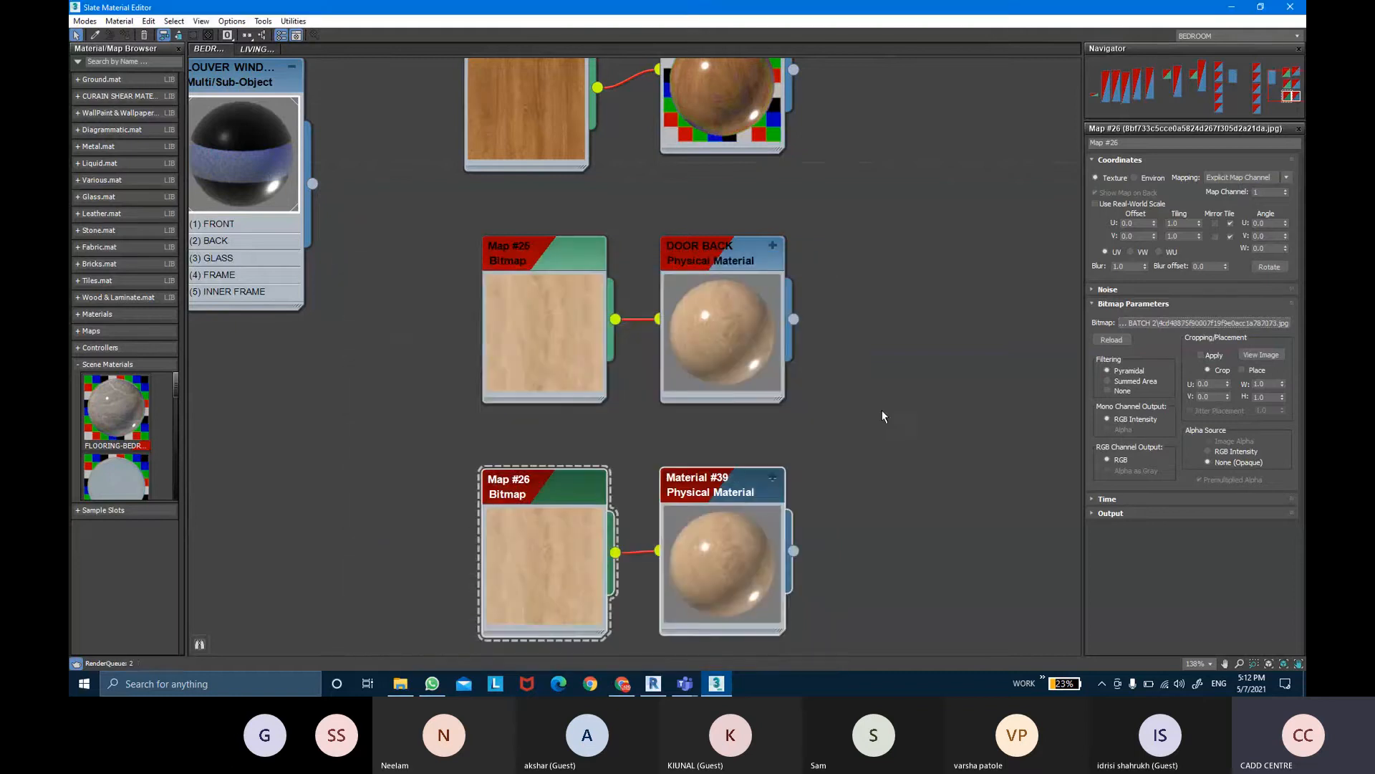
middle_click_drag(882, 409, 872, 273)
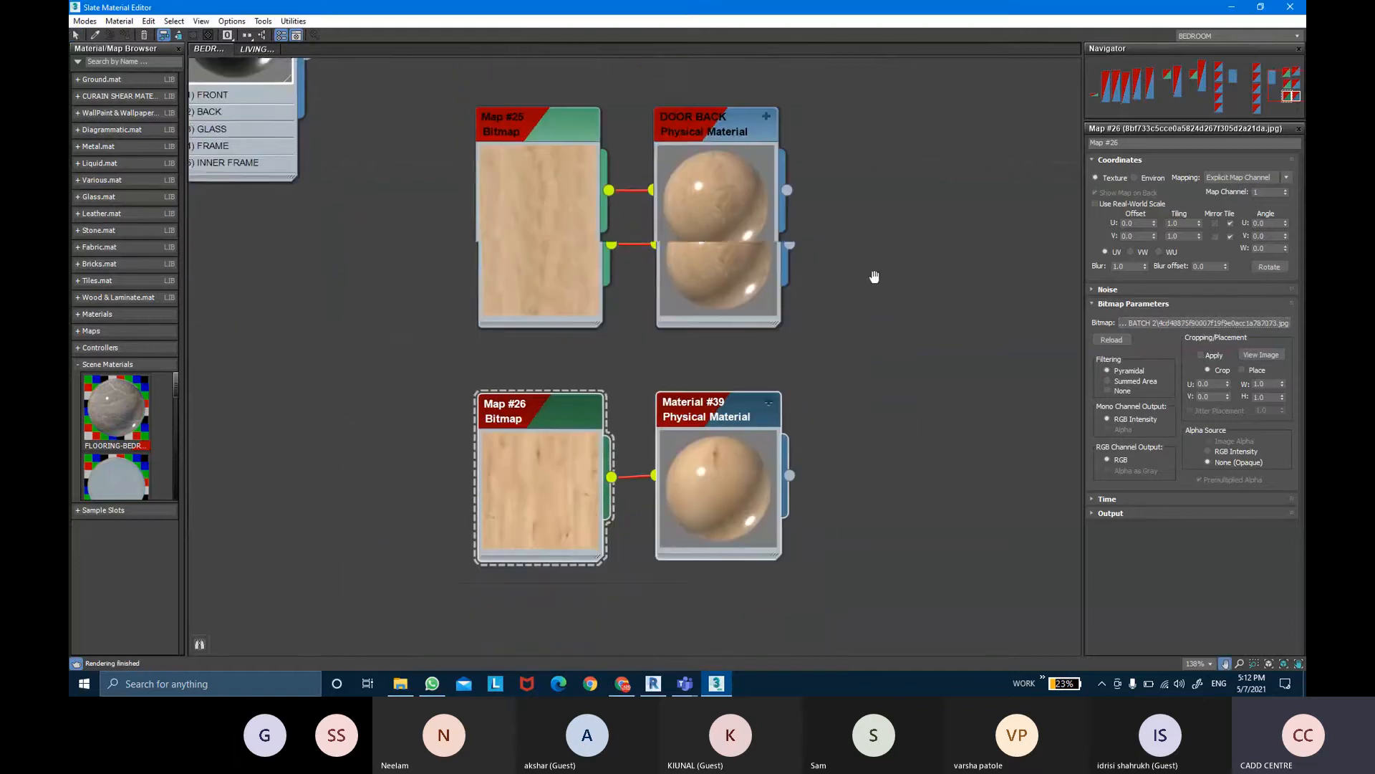
Rename the duplicated DOOR BACK material as DOOR FRAME
double_click(738, 361)
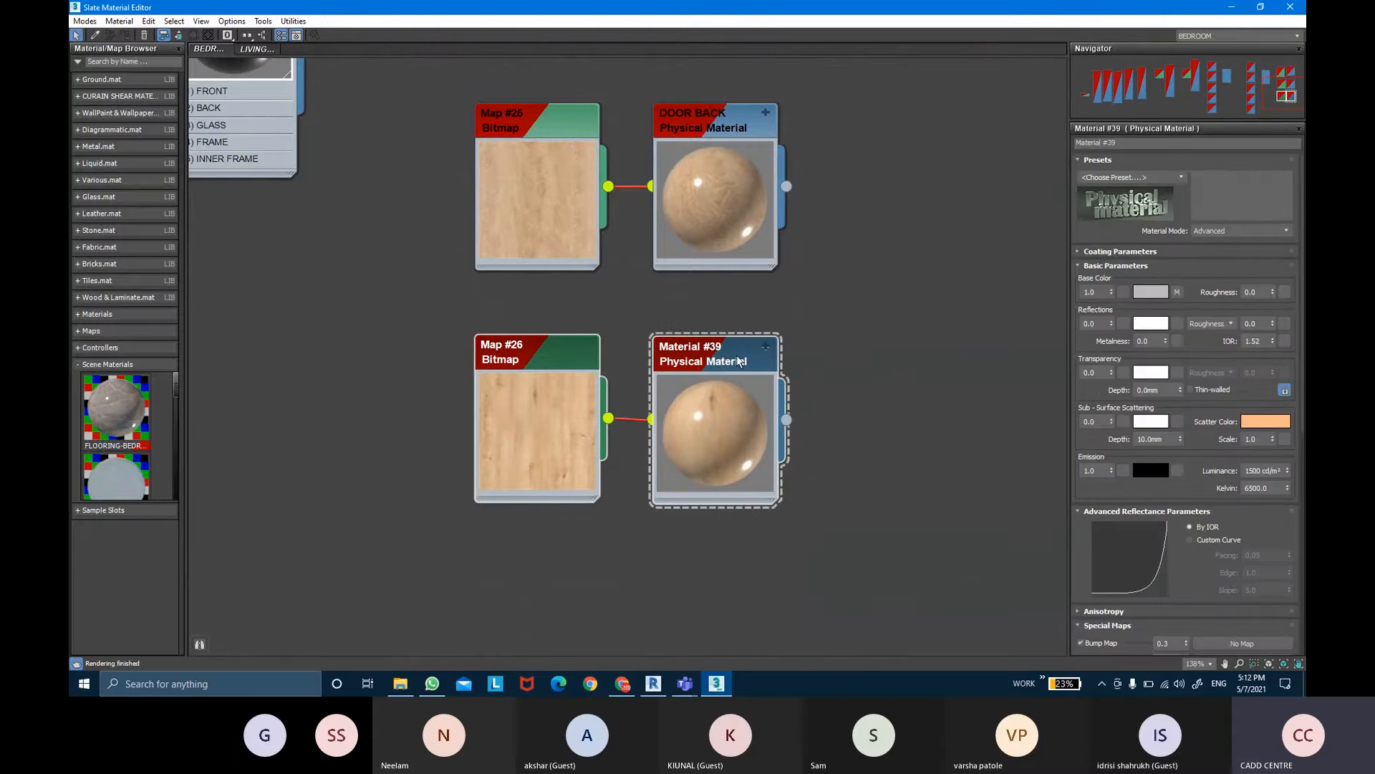
left_click(1143, 142)
key("BackSpace")
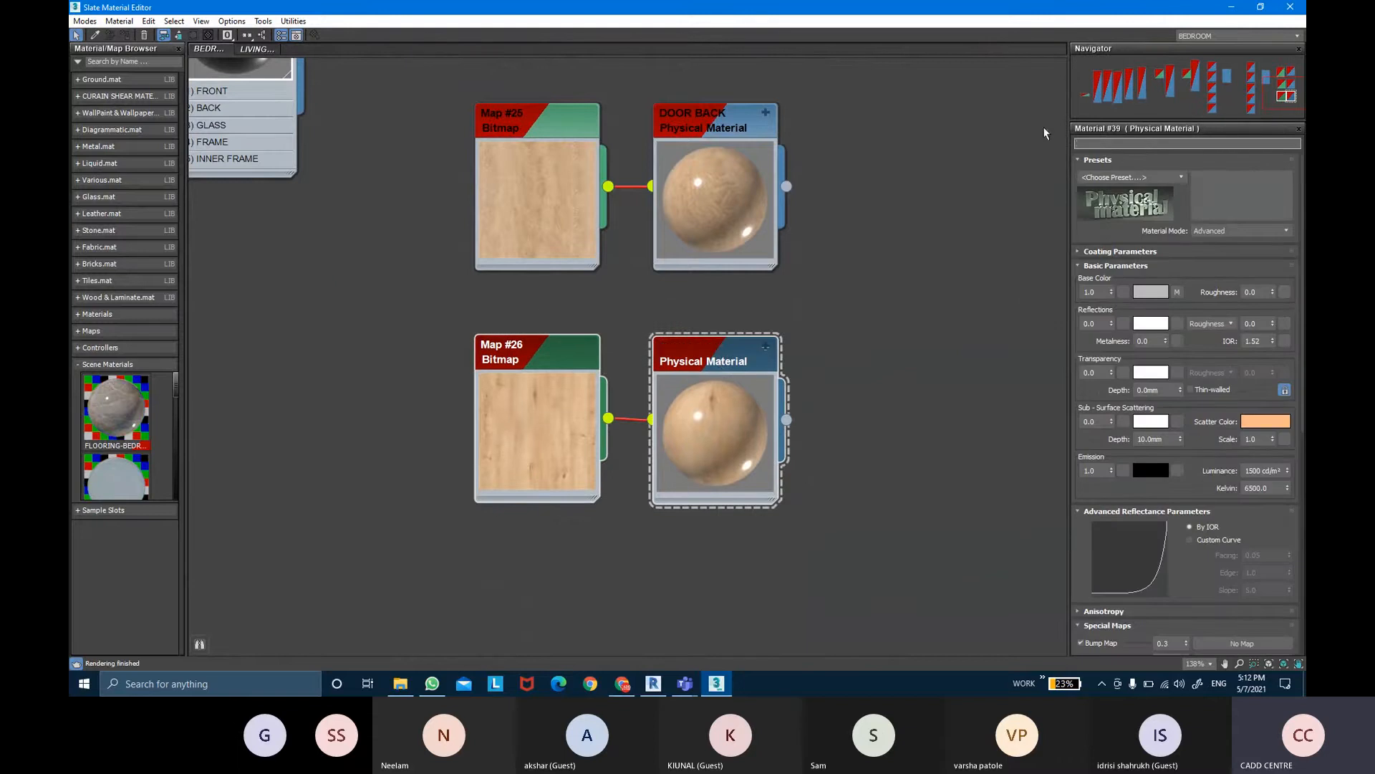
type("freme")
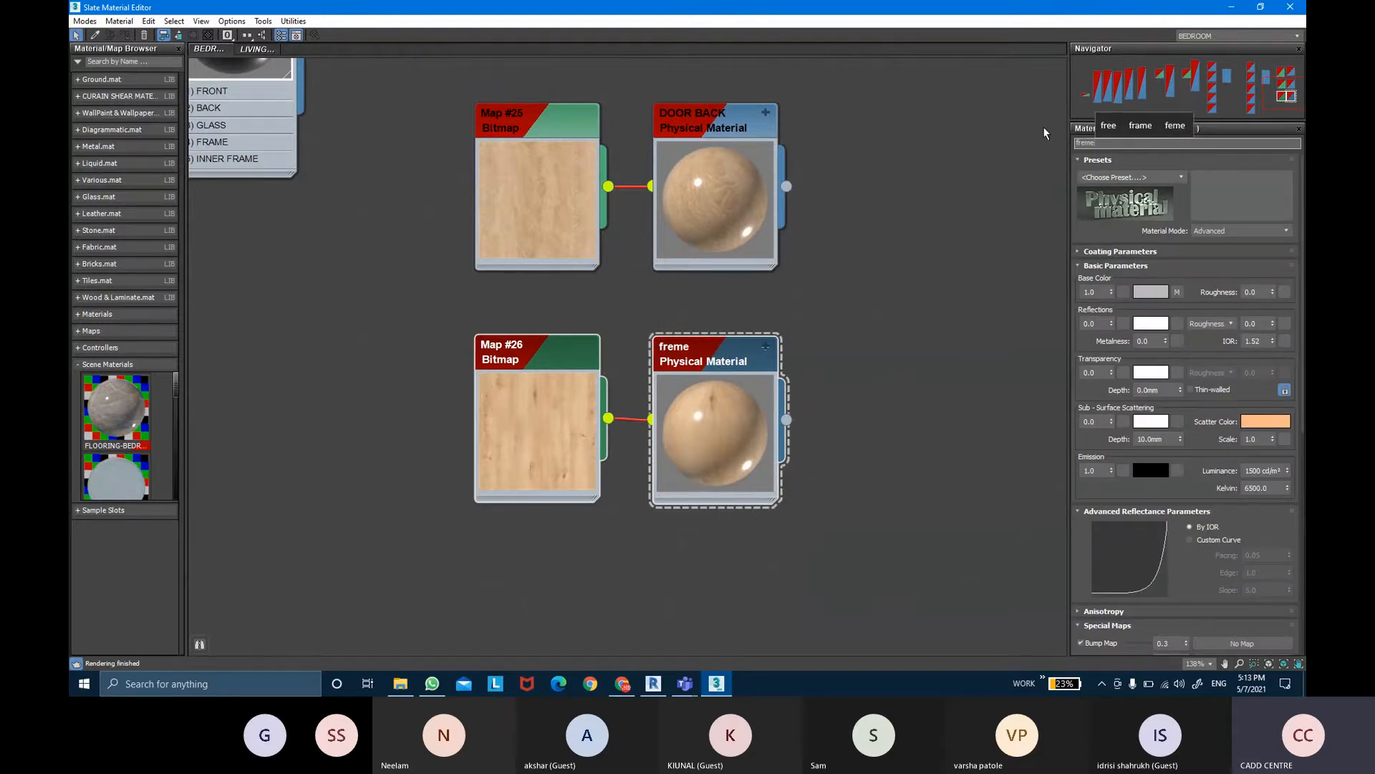
key("BackSpace")
key("BackSpace")
key("BackSpace")
key("BackSpace")
key("BackSpace")
key("Caps_Lock")
type("D")
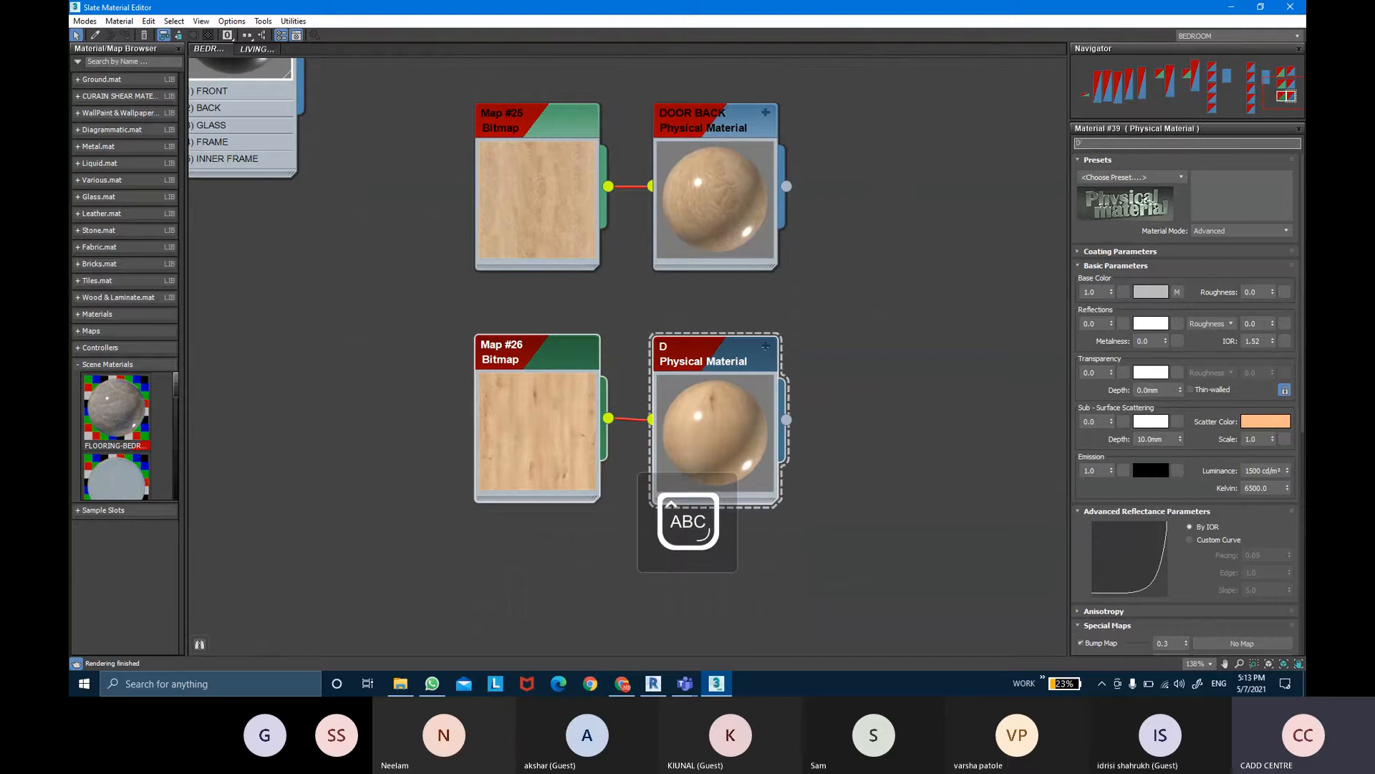
type("OOR FR")
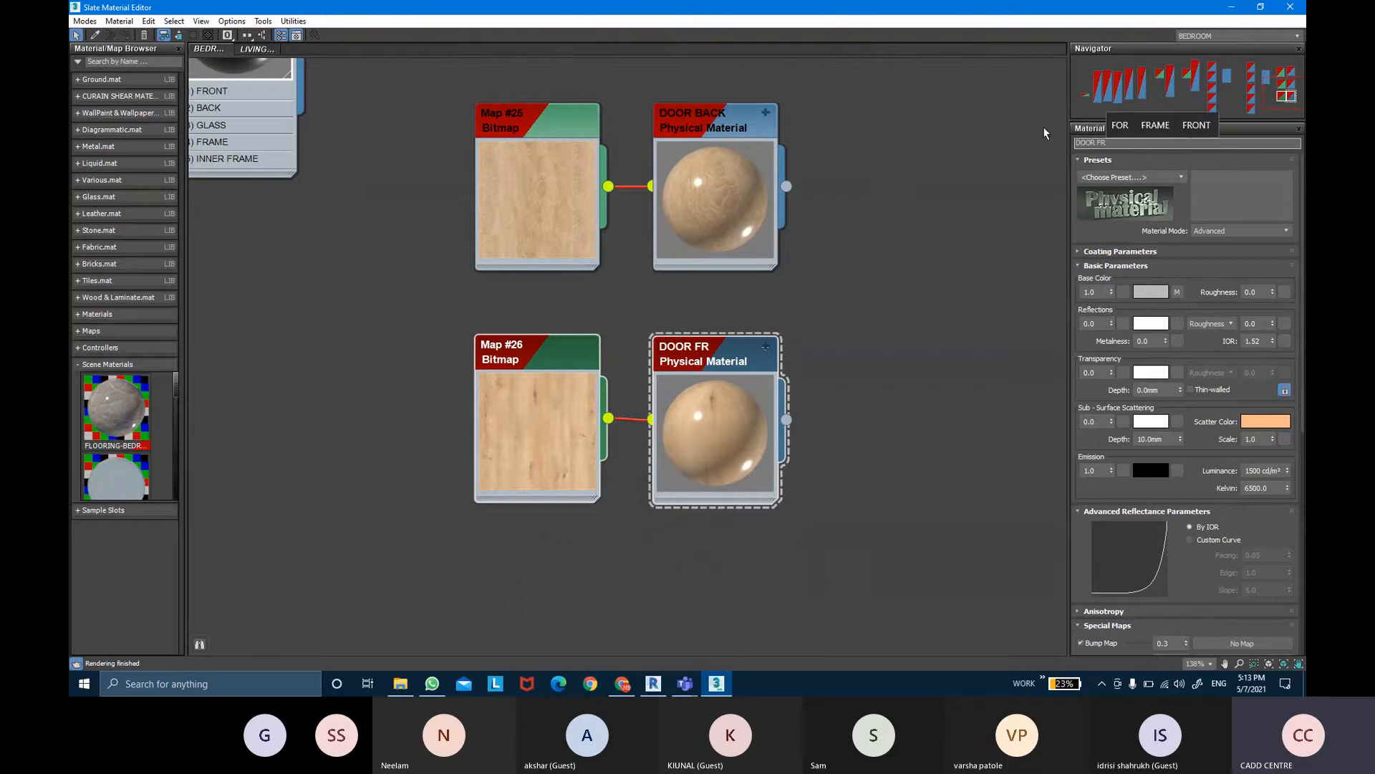
type("AME")
key("Return")
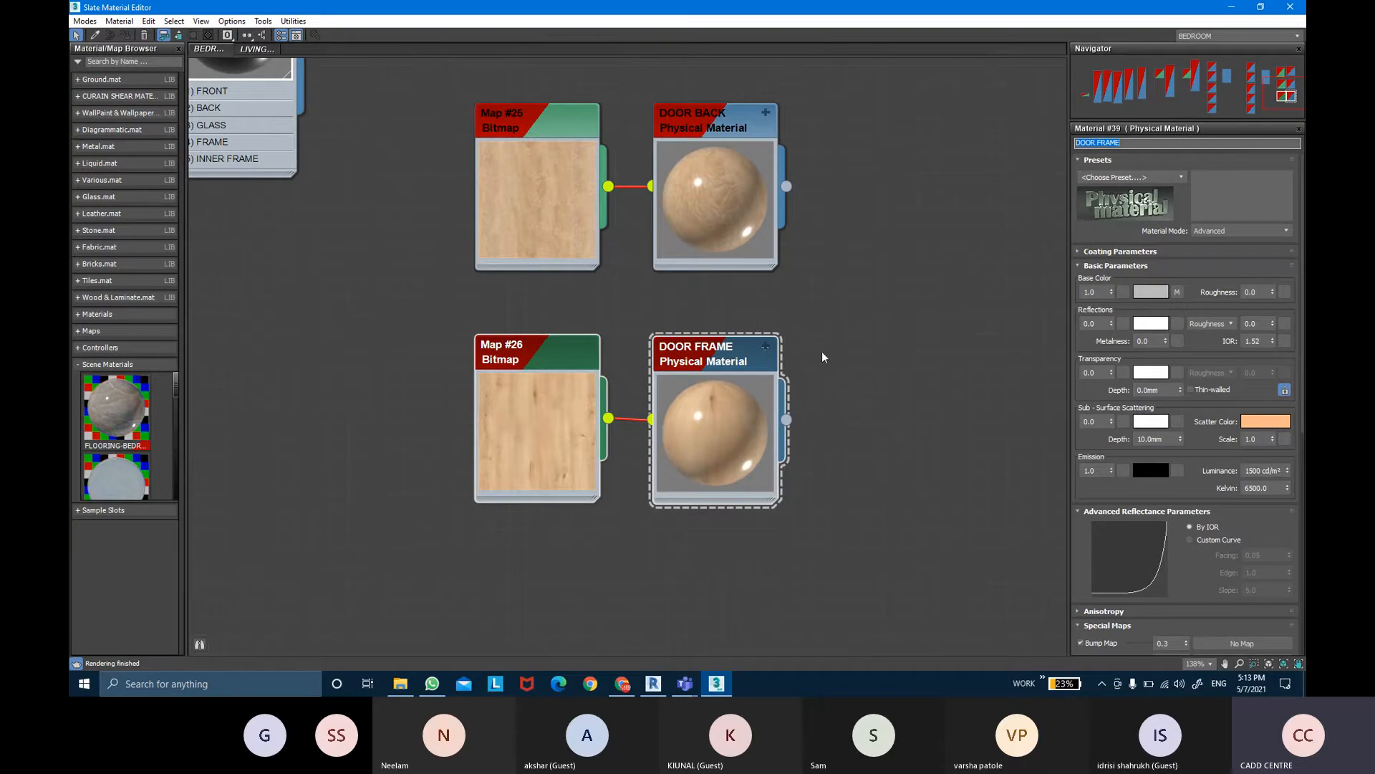
Move the DOOR FRAME material and its bitmap lower, and duplicate both nodes directly beneath them
left_click_drag(704, 363, 716, 455)
middle_click_drag(717, 451, 718, 282)
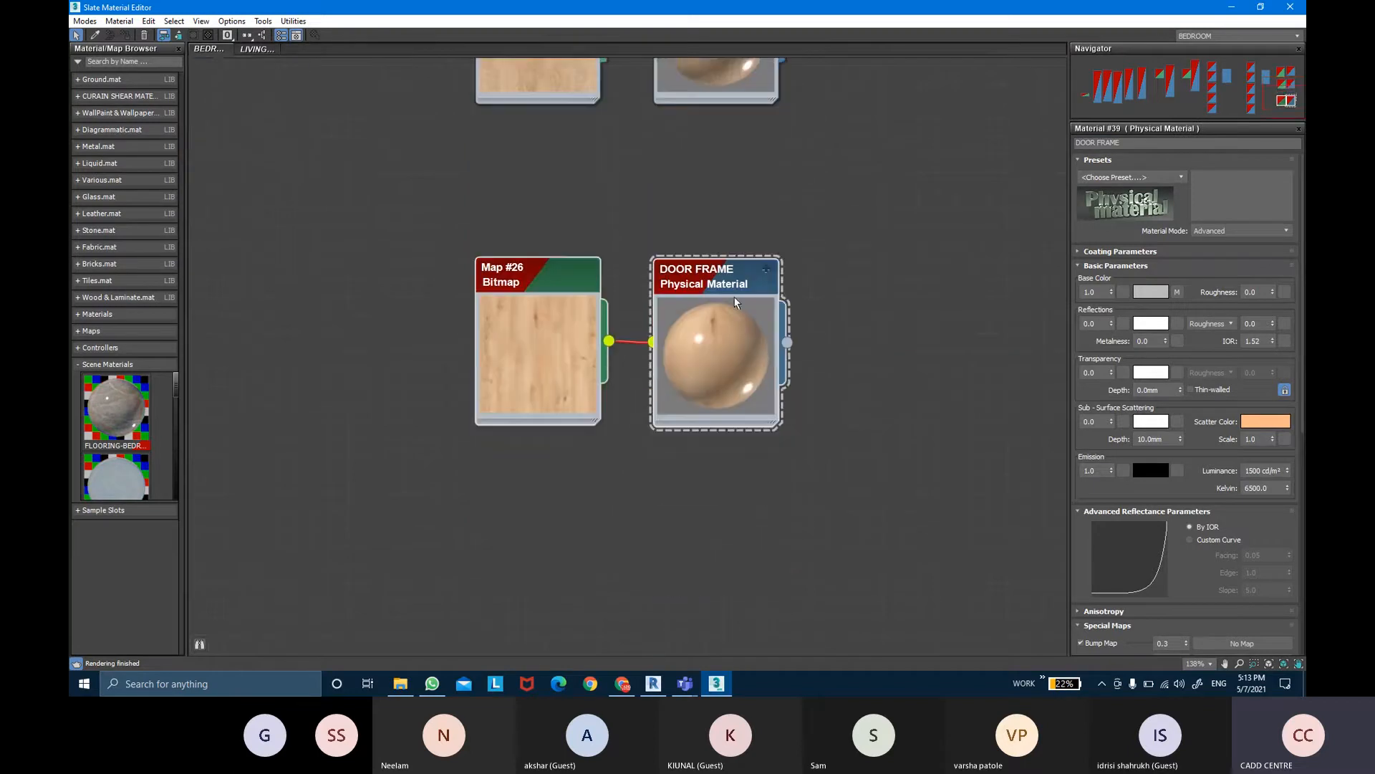
scroll(735, 300, "down", 4)
middle_click_drag(764, 230, 763, 308)
scroll(758, 280, "down", 1)
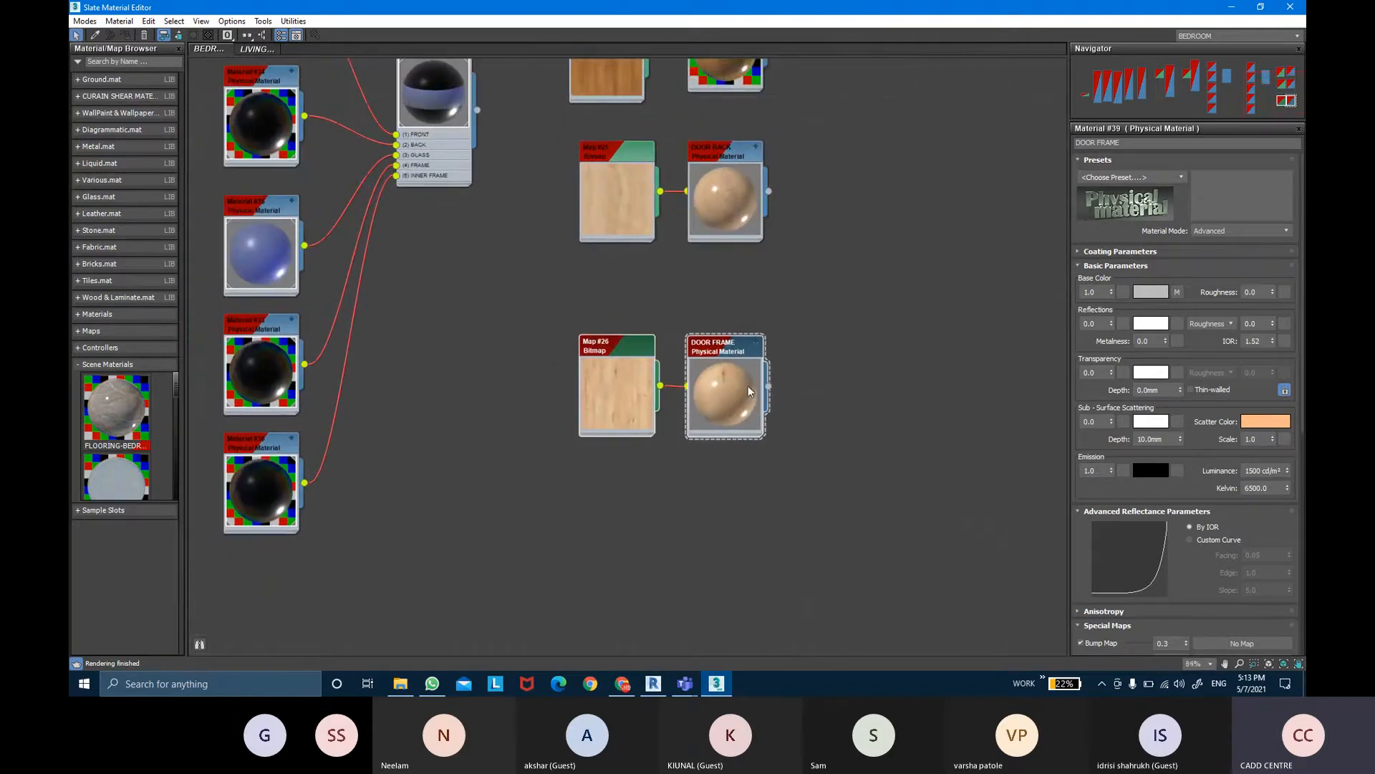
left_click_drag(579, 299, 814, 524)
left_click_drag(732, 351, 734, 473, "shift")
Rename the physical material duplicated from DOOR FRAME as INNER FRAME
double_click(732, 468)
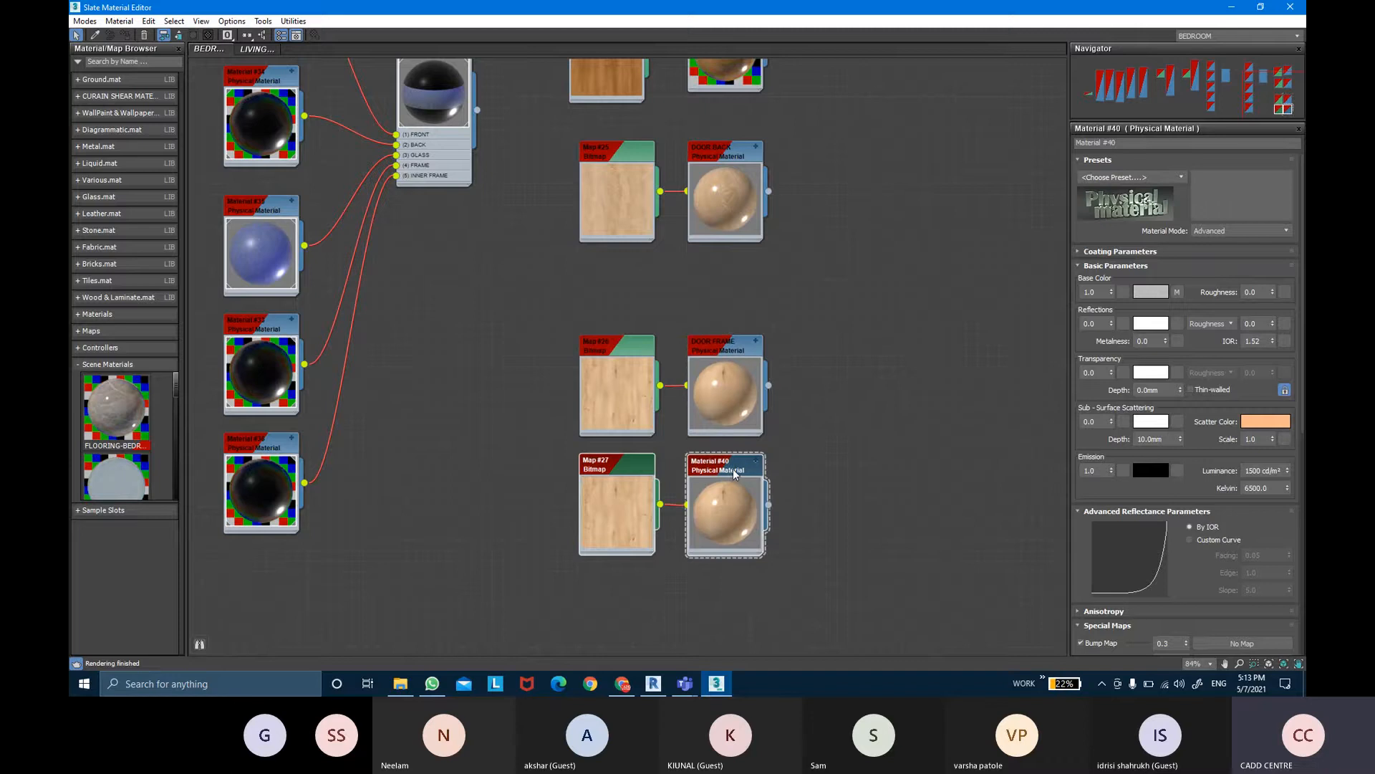
double_click(1108, 143)
type("INNER F")
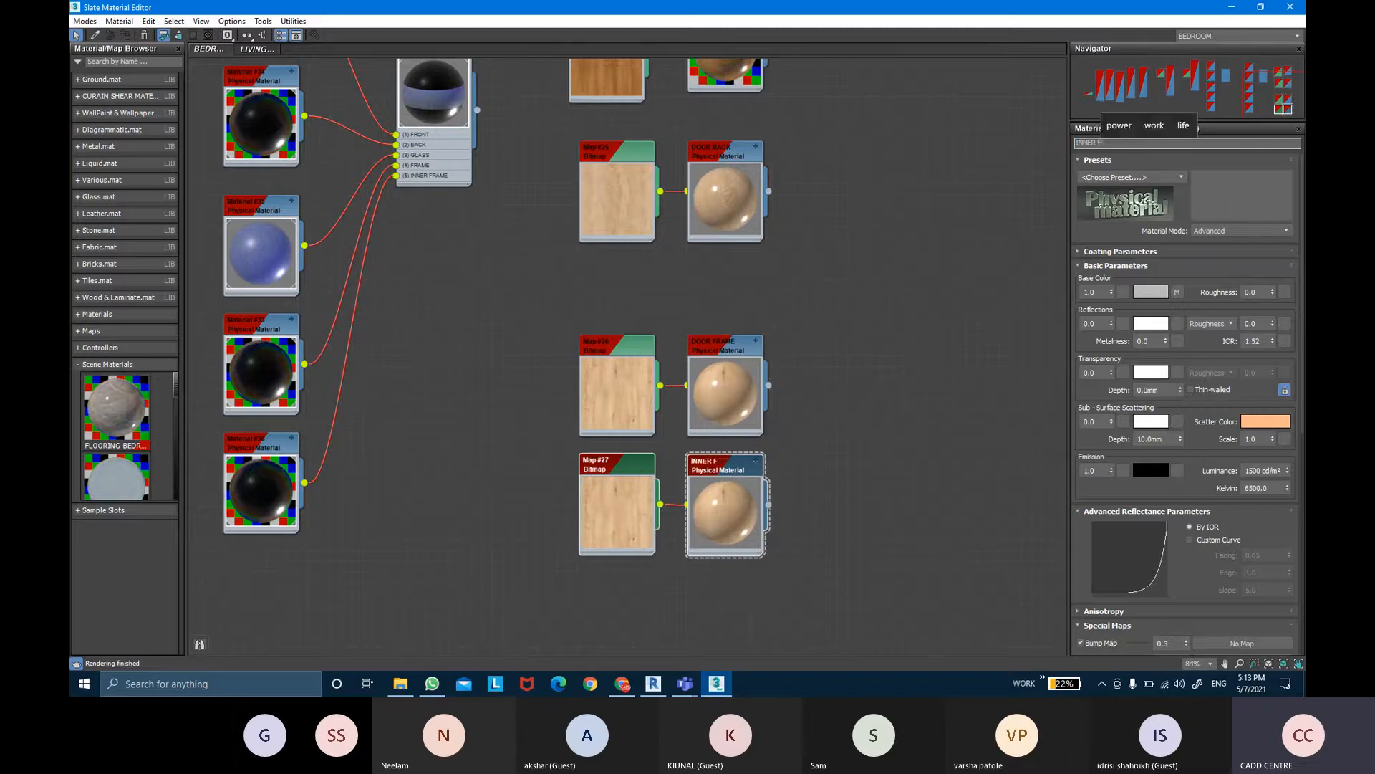
type("R")
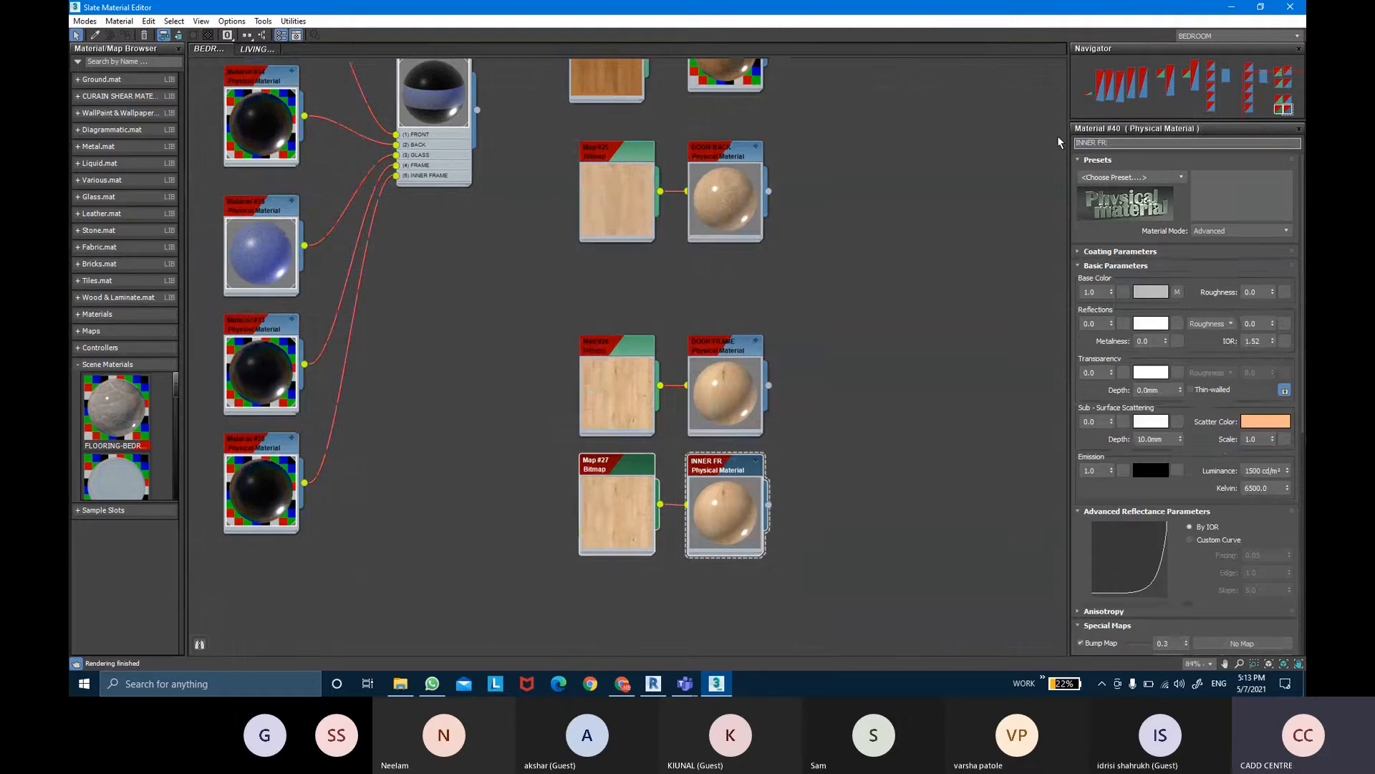
type("AME")
key("Return")
Rearrange the DOOR FRONT and DOOR BACK materials and the DOOR BACK bitmap, leaving a gap above the DOOR FRAME nodes
middle_click_drag(875, 203, 872, 274)
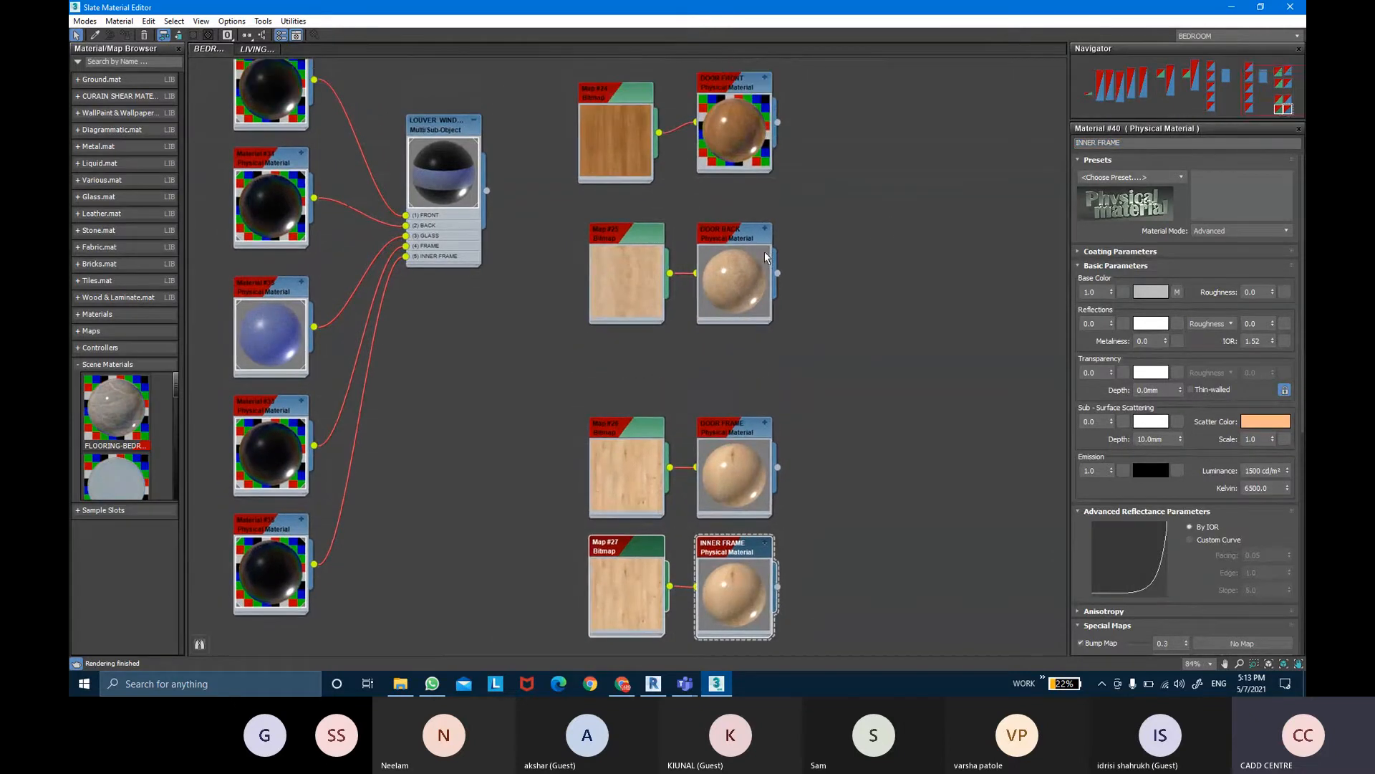
left_click(763, 251)
left_click_drag(744, 229, 749, 231)
mouse_move(836, 258)
middle_mouse_down()
mouse_move(836, 234)
mouse_move(849, 260)
middle_mouse_up()
left_click_drag(759, 91, 780, 79)
left_click_drag(643, 231, 727, 220)
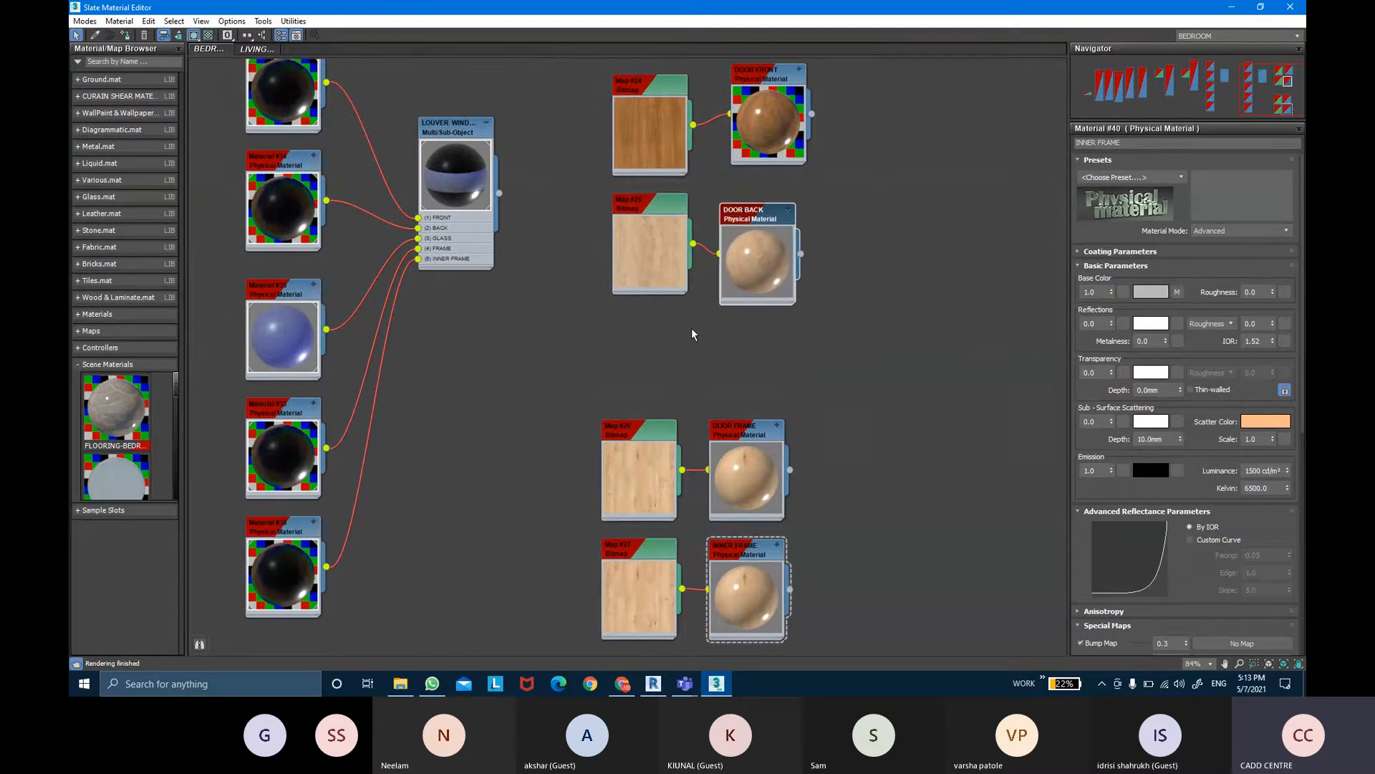
middle_click_drag(717, 314, 713, 284)
right_click(869, 216)
mouse_move(907, 223)
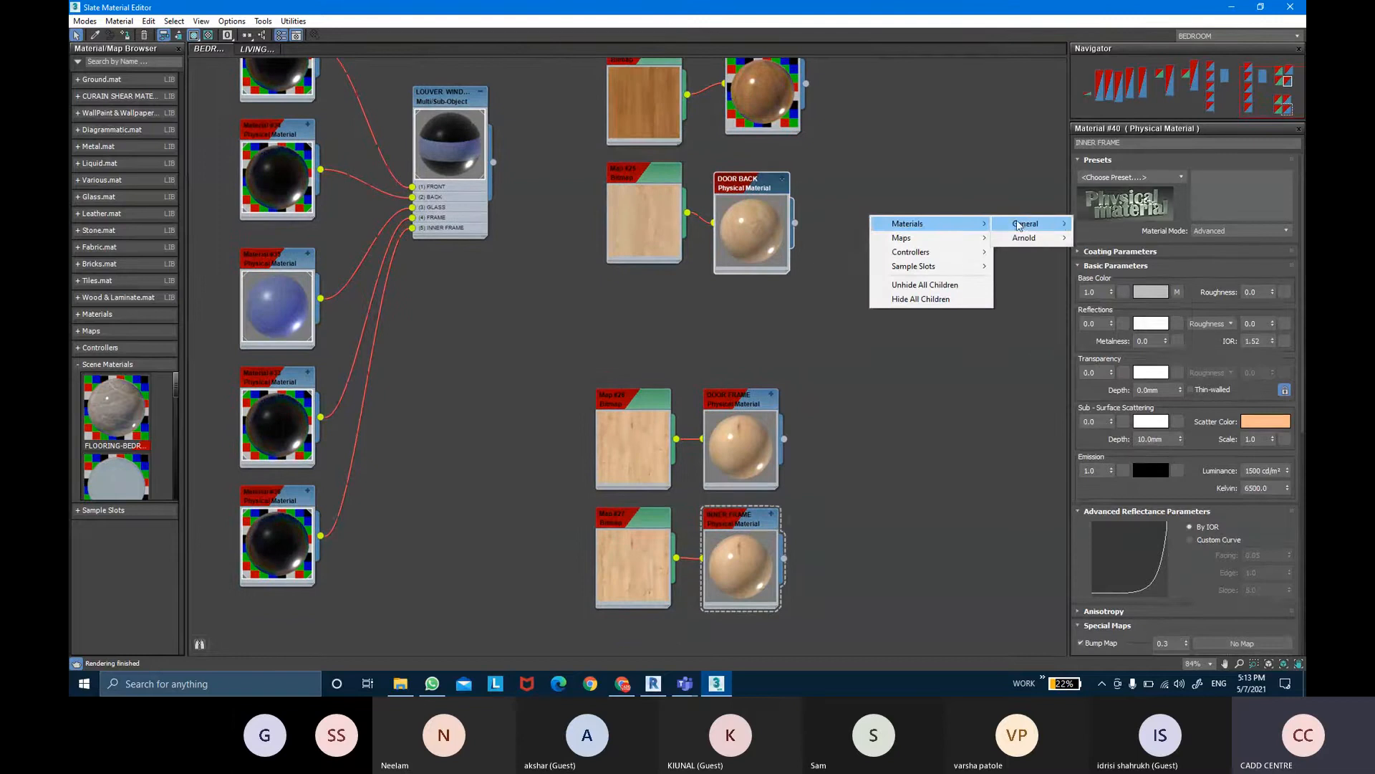
mouse_move(1025, 223)
left_click(1093, 223)
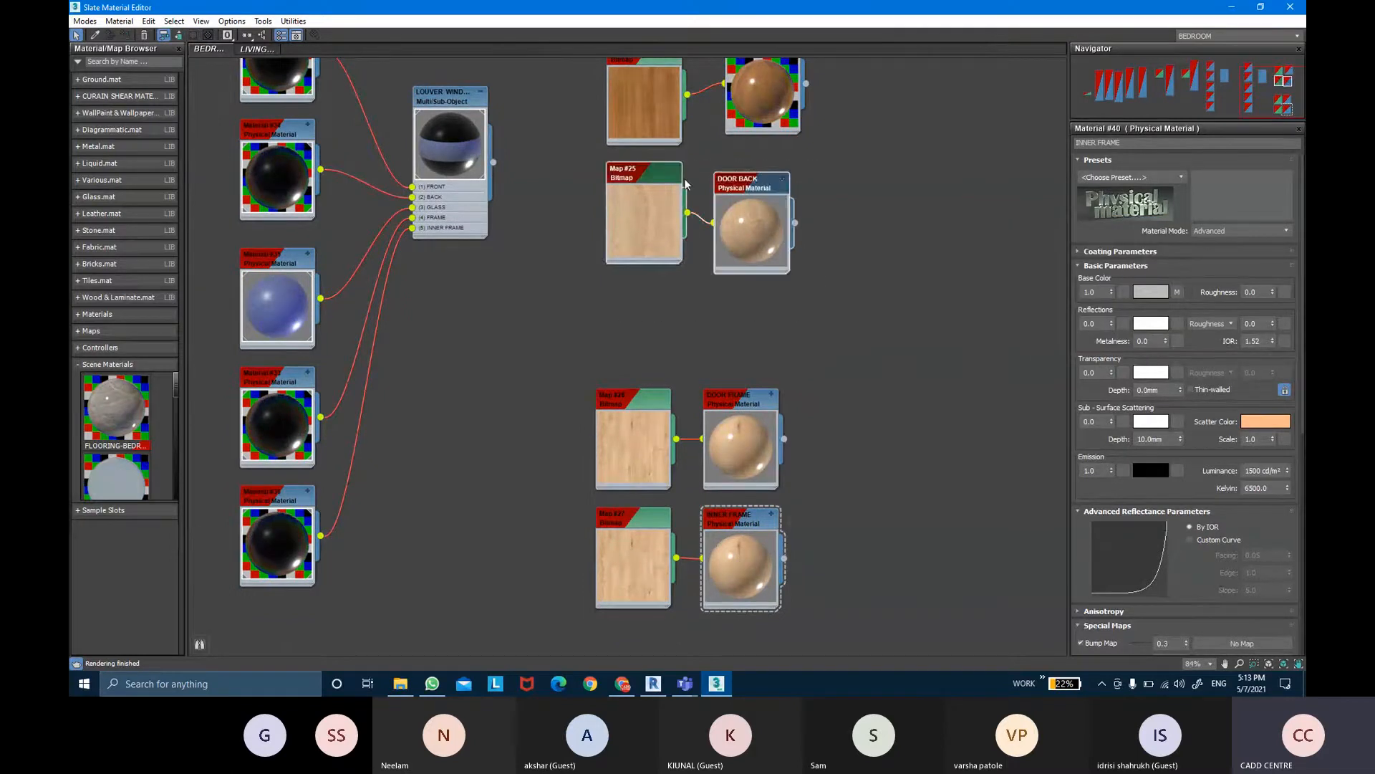
Duplicate the DOOR BACK material and bitmap beneath the originals, and load the line-pattern image starting with 1056b64b77 into the copied bitmap
left_click_drag(765, 301, 753, 319)
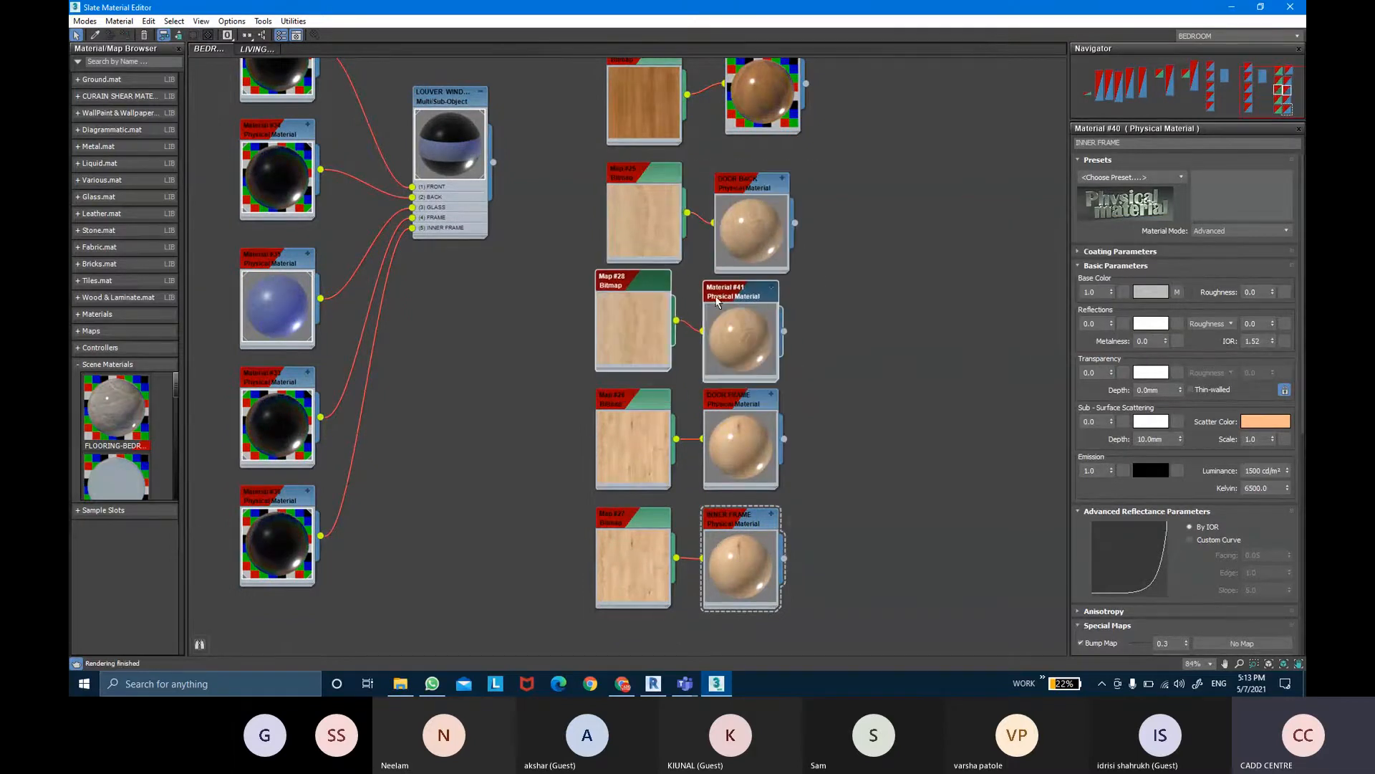
double_click(633, 286)
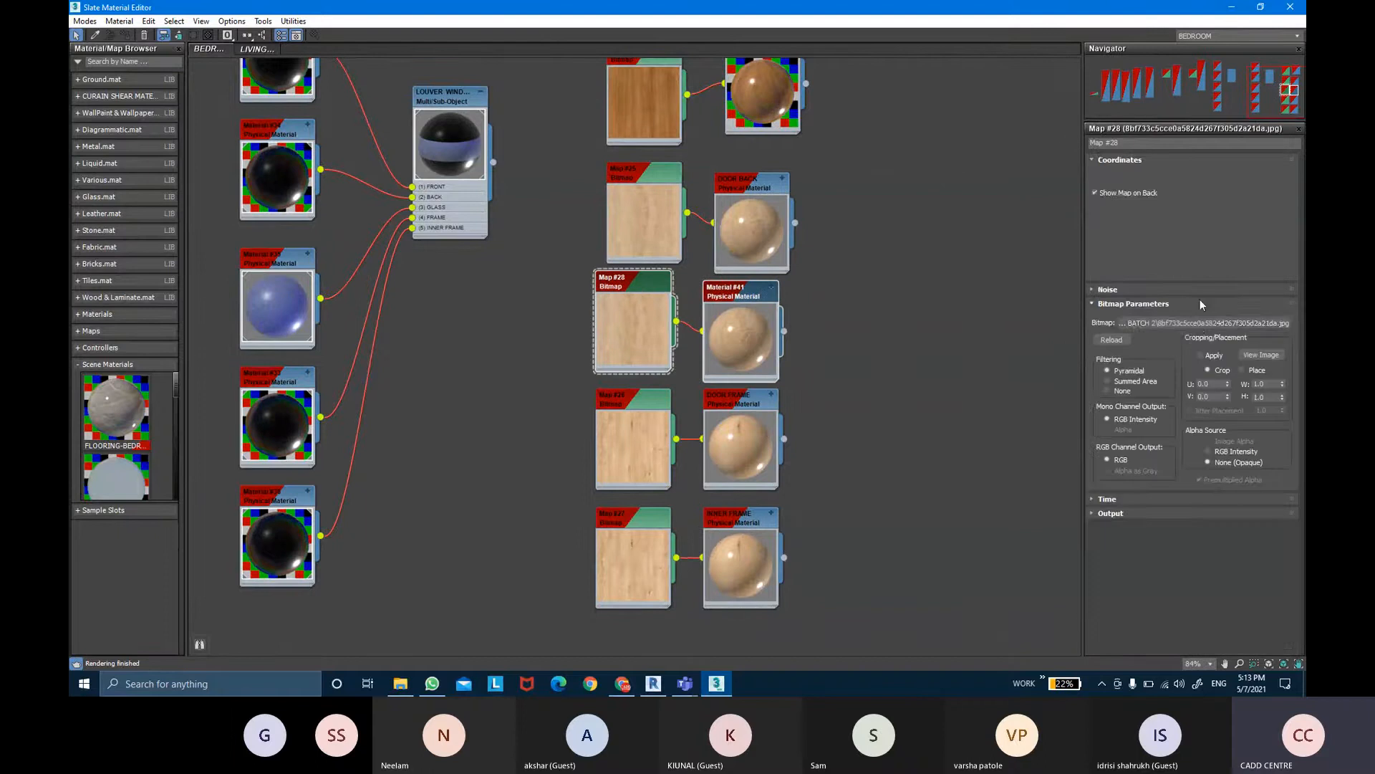
left_click(1201, 323)
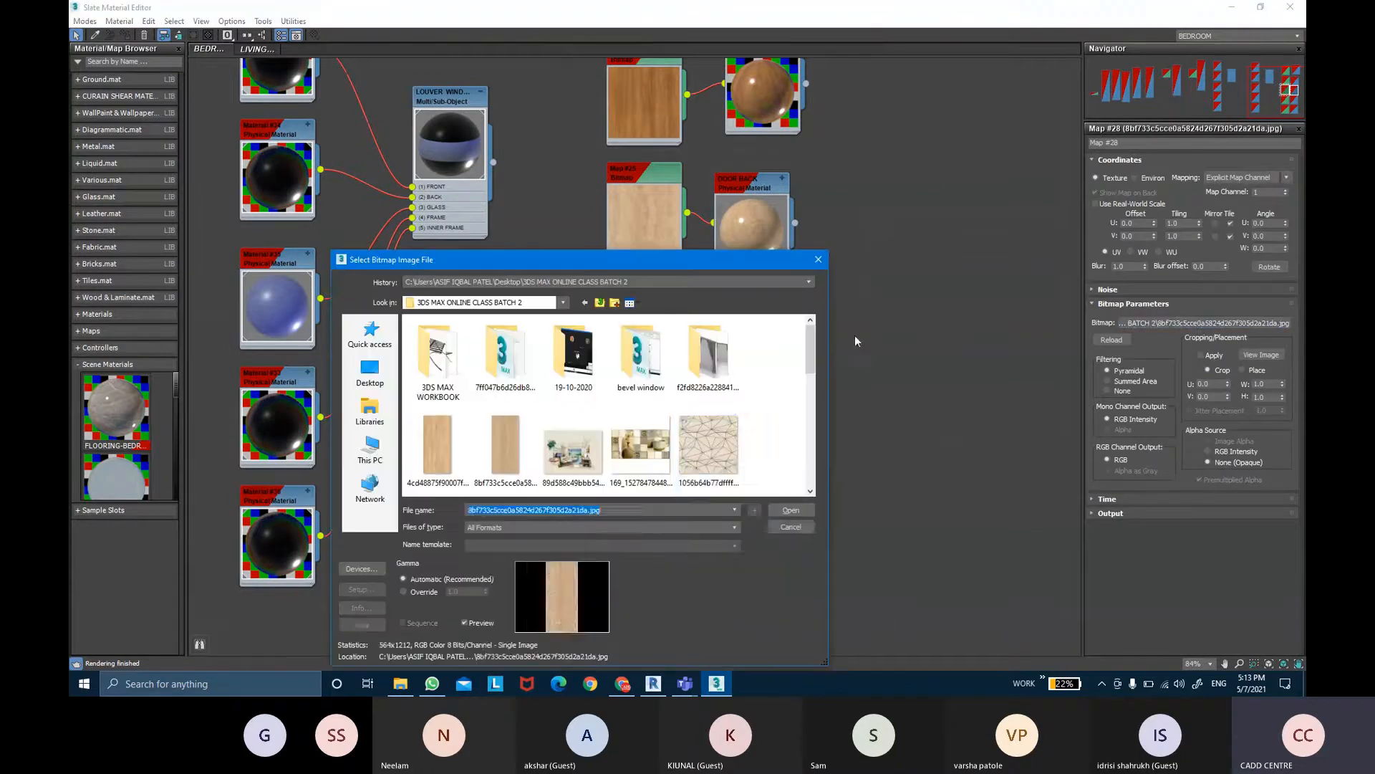
left_click(709, 448)
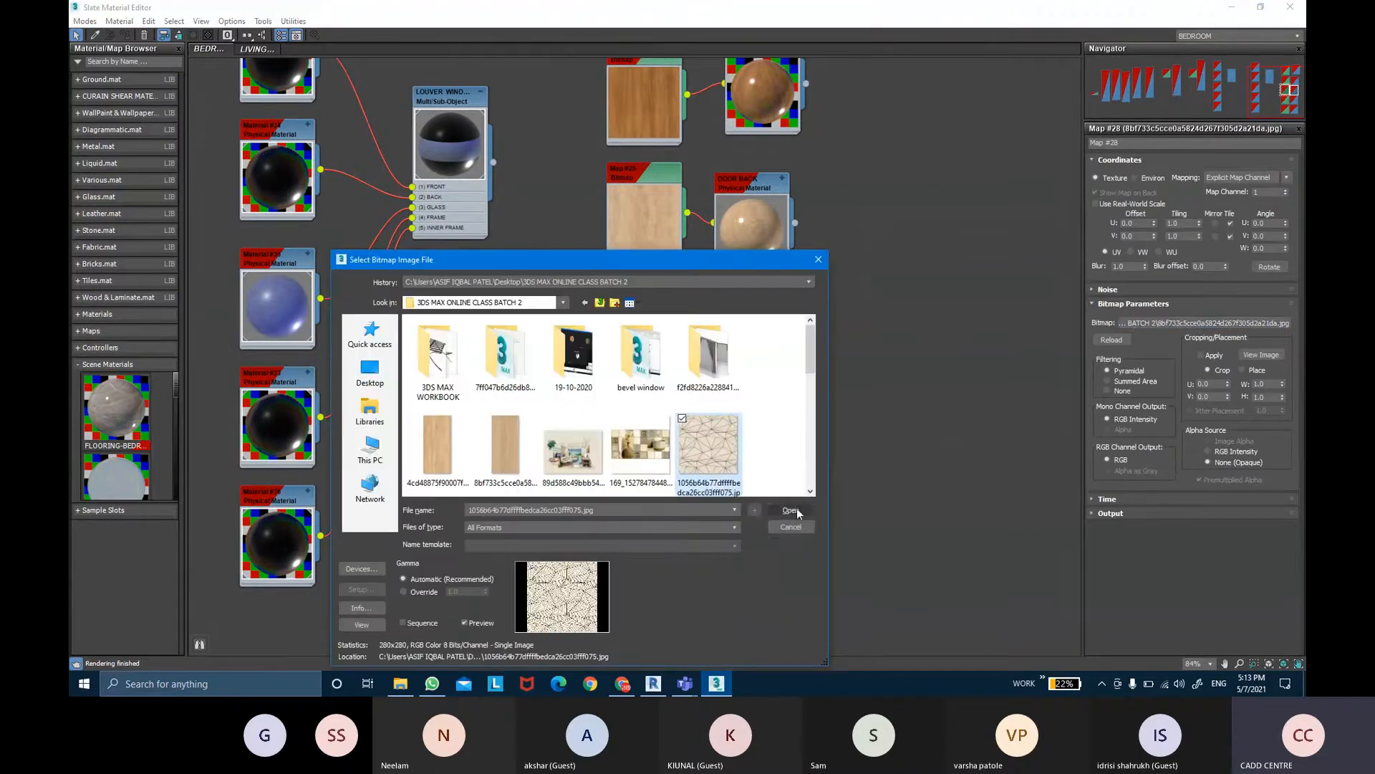
left_click(797, 512)
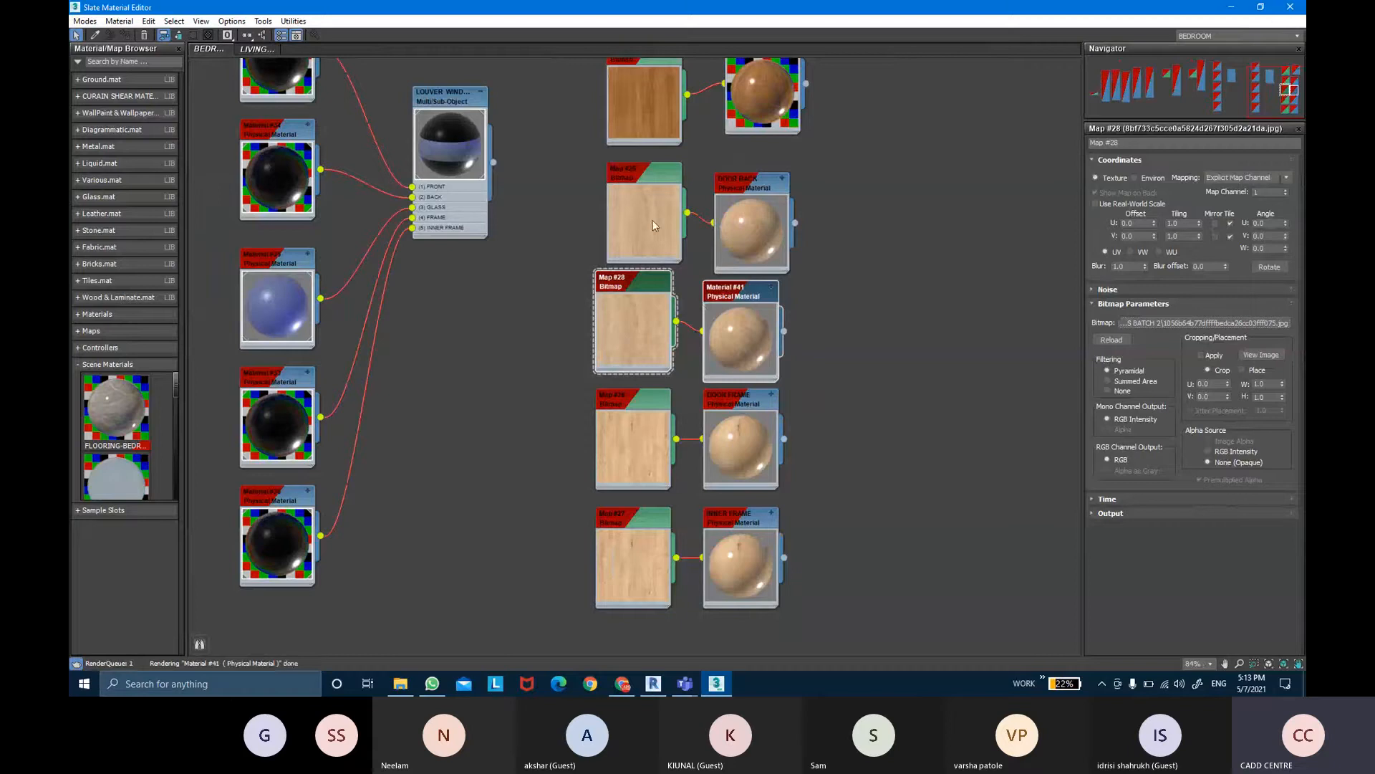
Rename the duplicated material with the line-pattern bitmap as GLASS - BEVEL
double_click(735, 299)
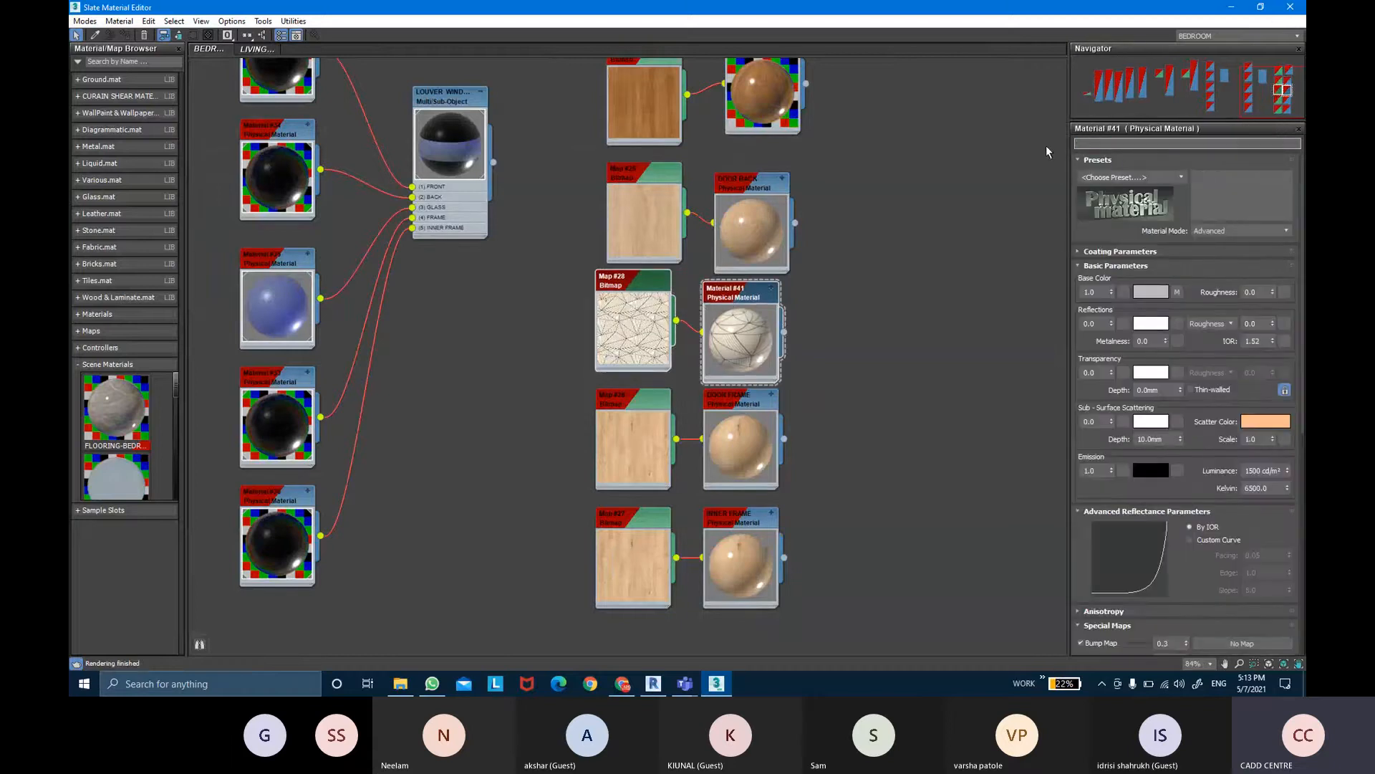
type("GLAASS")
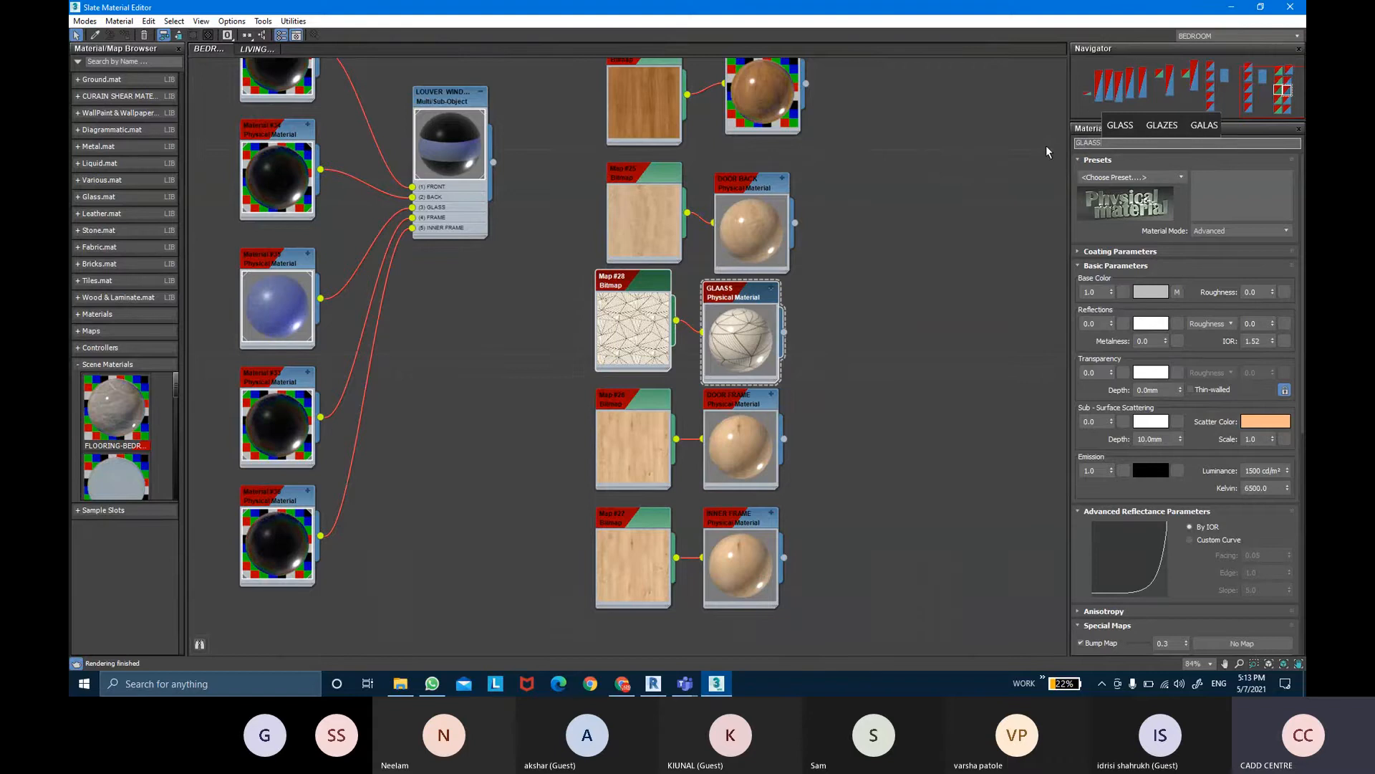
key("BackSpace")
key("BackSpace")
key("BackSpace")
type("SS ")
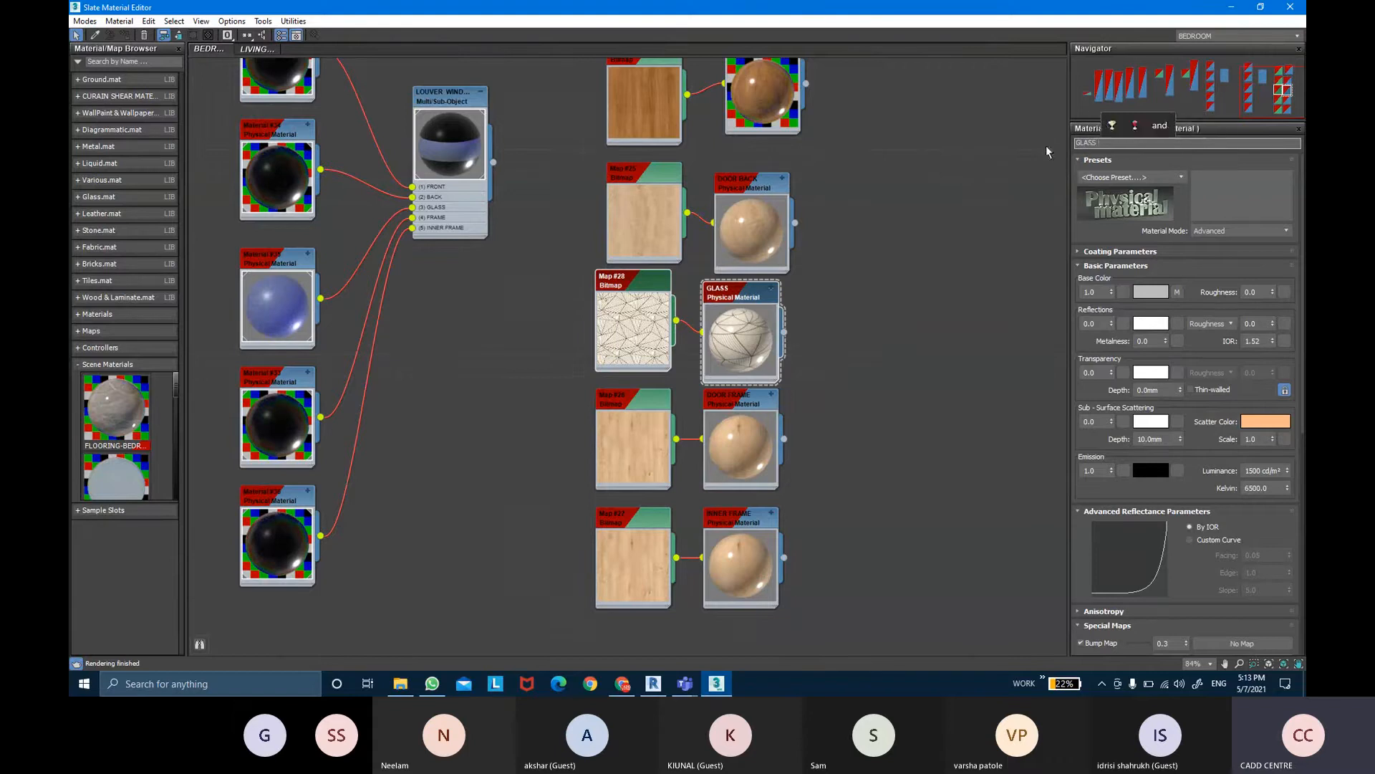
type("- BEVEL")
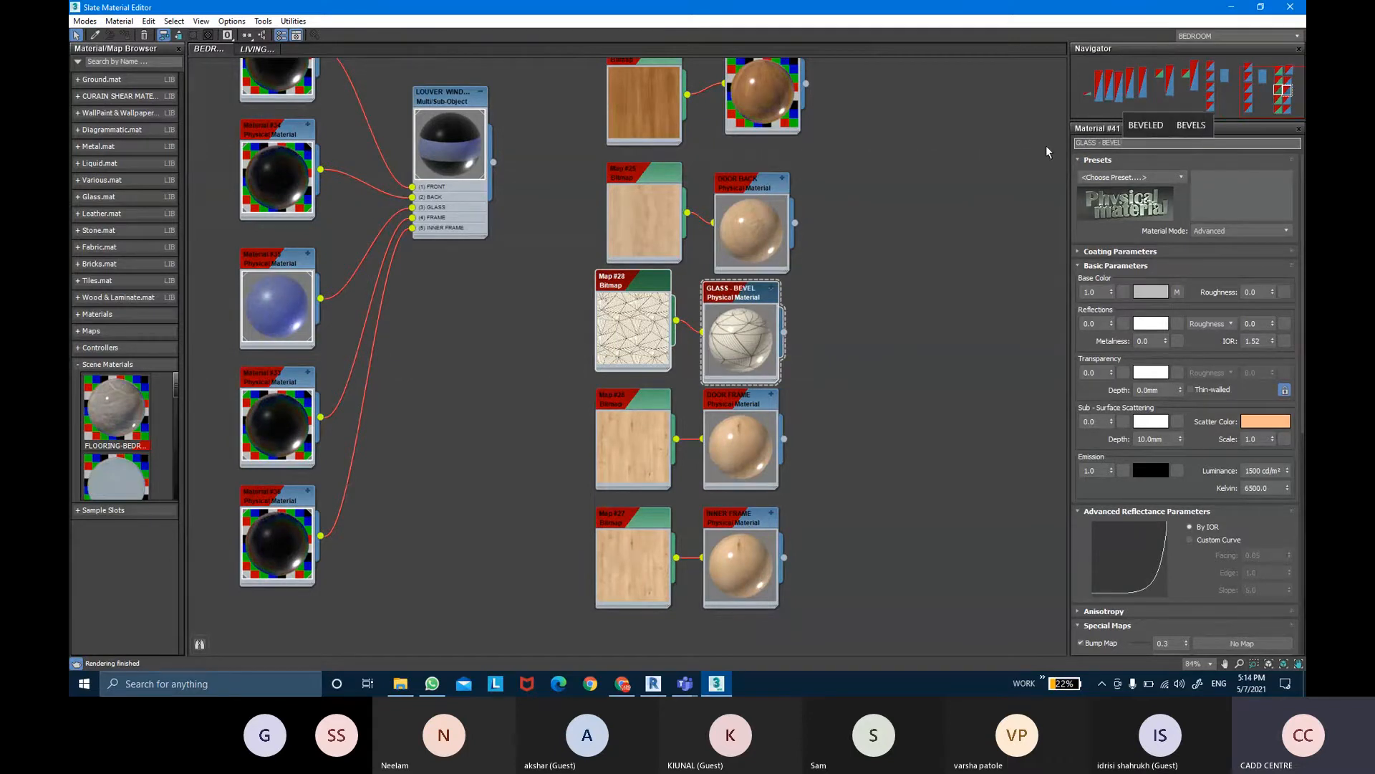
key("Return")
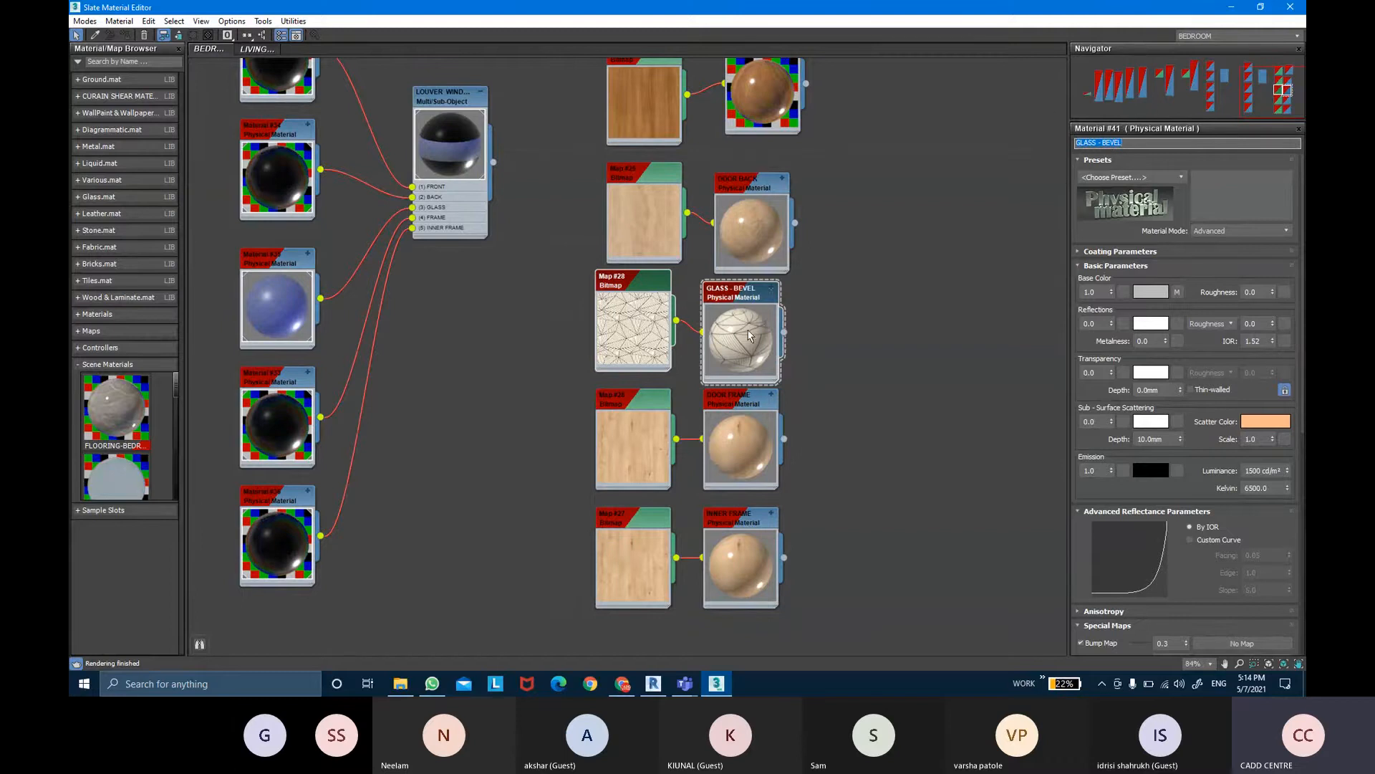
Add a Multi/Sub-Object material with 5 sub-materials beside the door materials and enlarge its preview
middle_click_drag(810, 149, 723, 219)
right_click(802, 192)
mouse_move(896, 197)
mouse_move(956, 197)
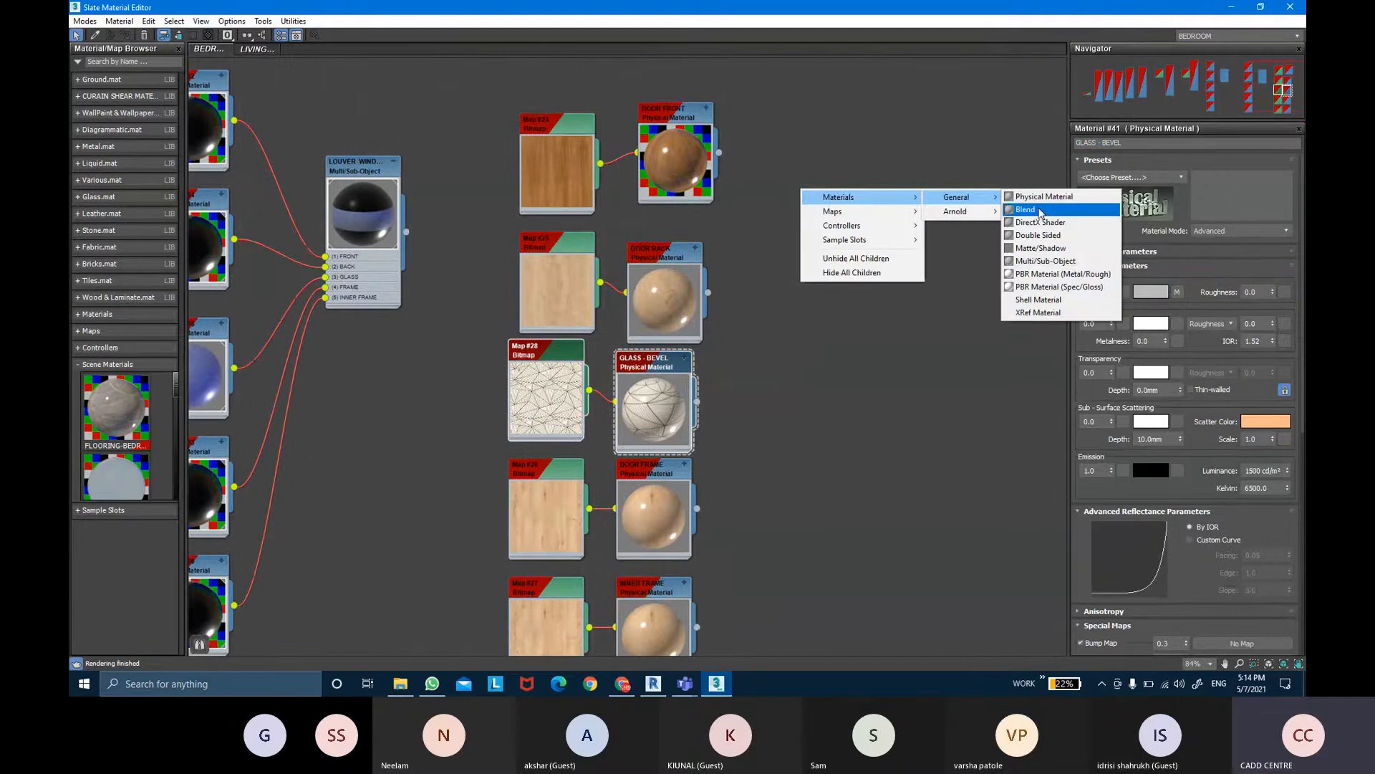
left_click(1066, 262)
double_click(801, 197)
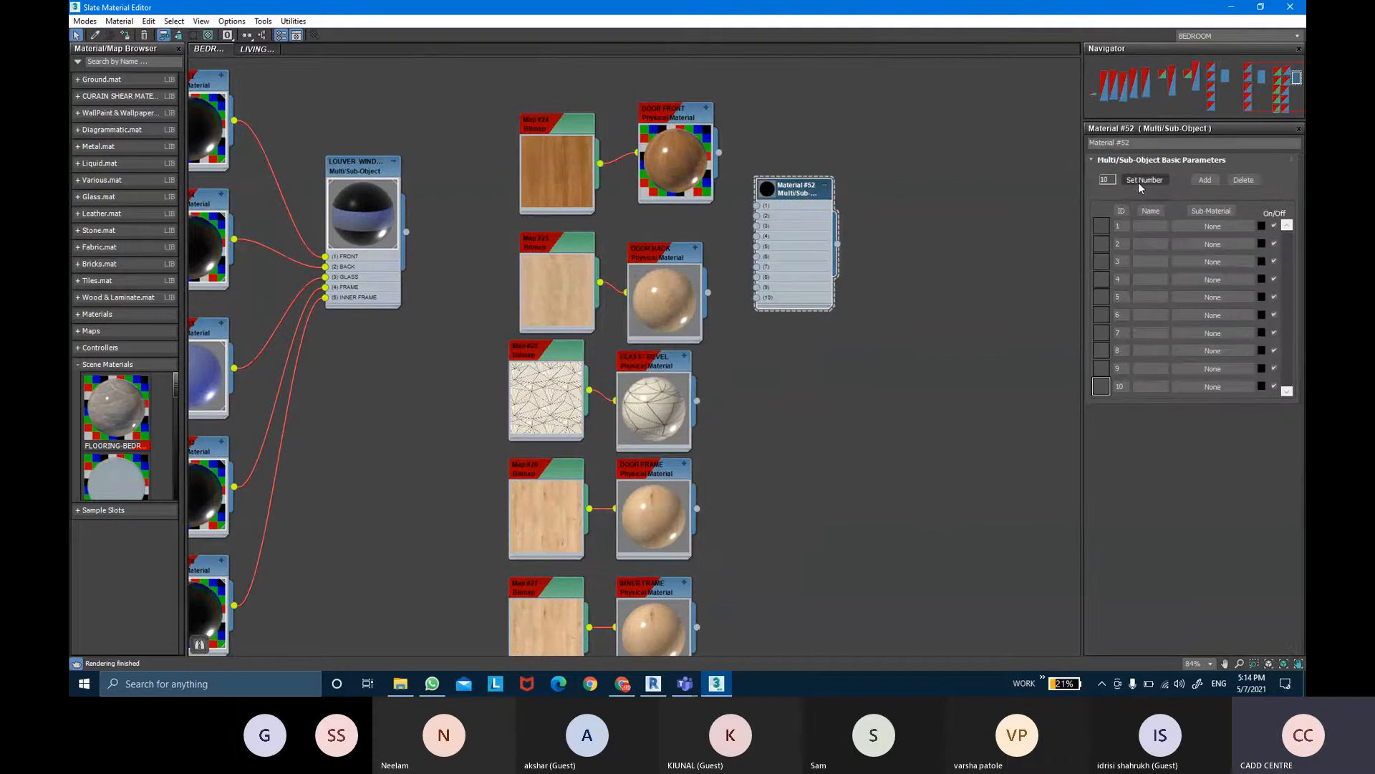
left_click(1141, 179)
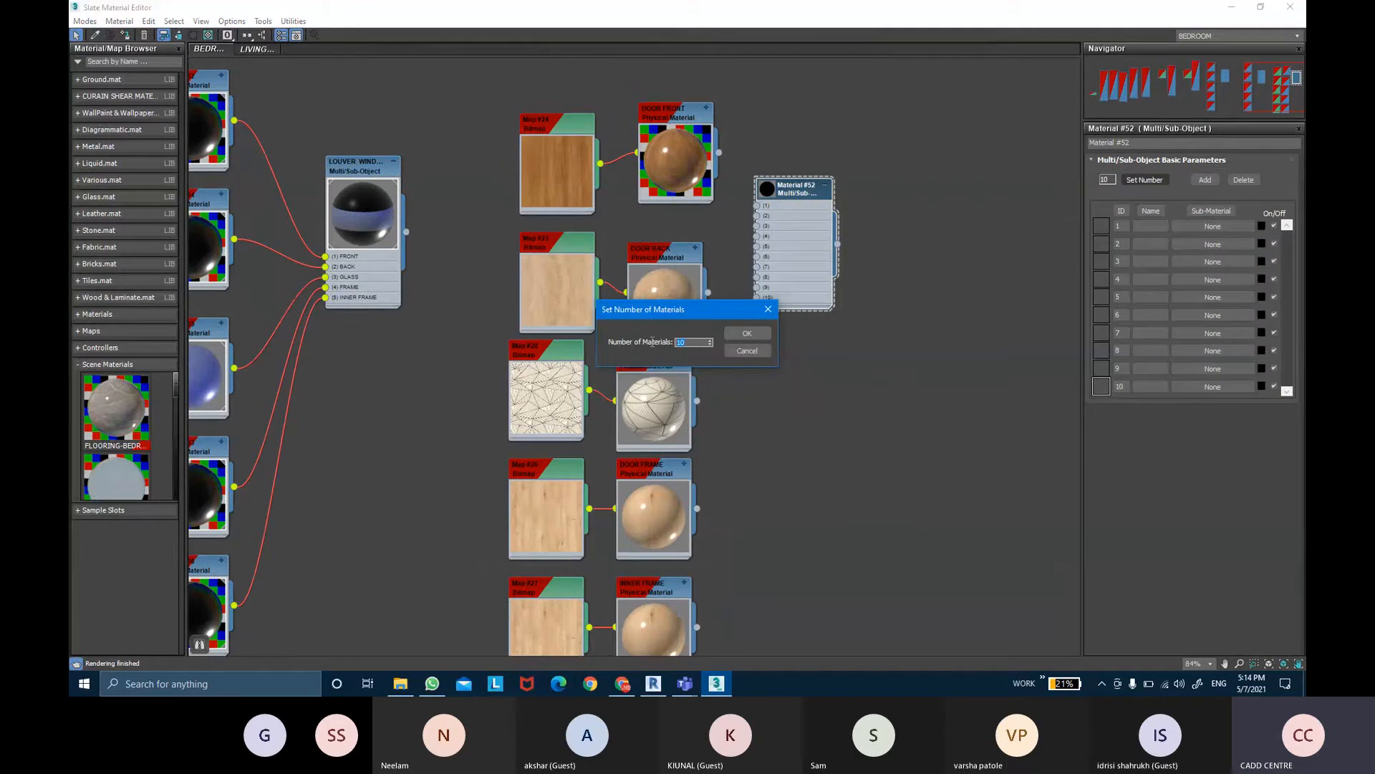
left_click(747, 333)
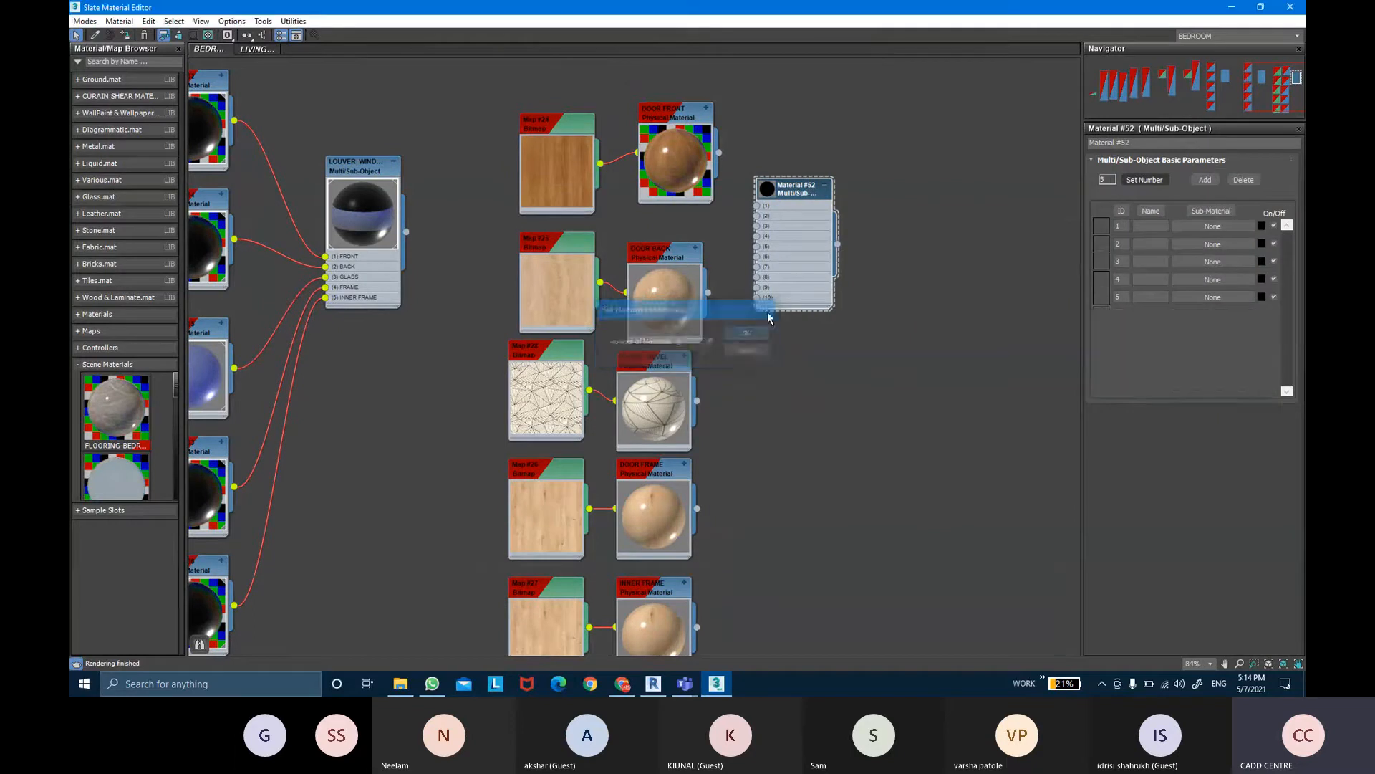
left_click_drag(792, 193, 857, 182)
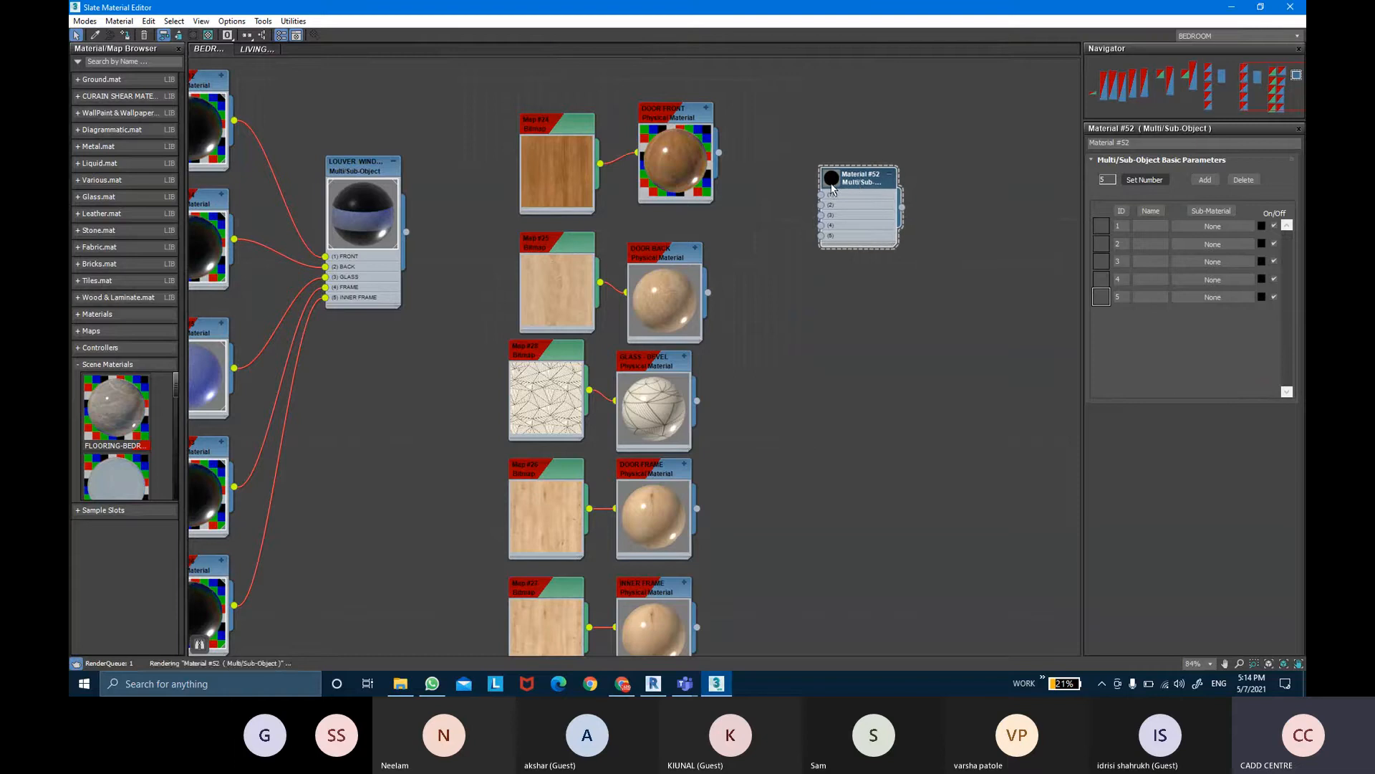
double_click(831, 180)
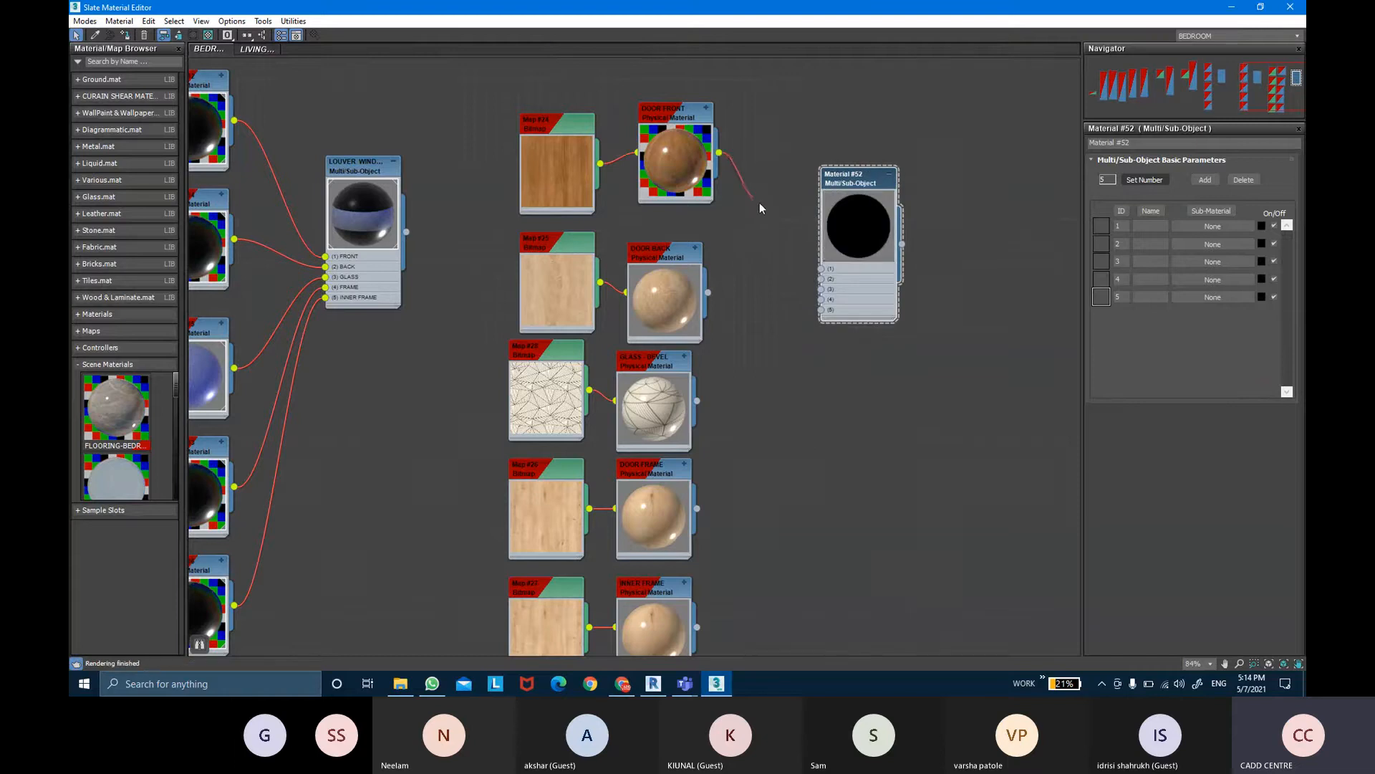
Connect DOOR FRONT, DOOR BACK, GLASS - BEVEL, DOOR FRAME and INNER FRAME to slots 1 to 5 of the new Multi/Sub-Object material
left_click_drag(759, 202, 821, 269)
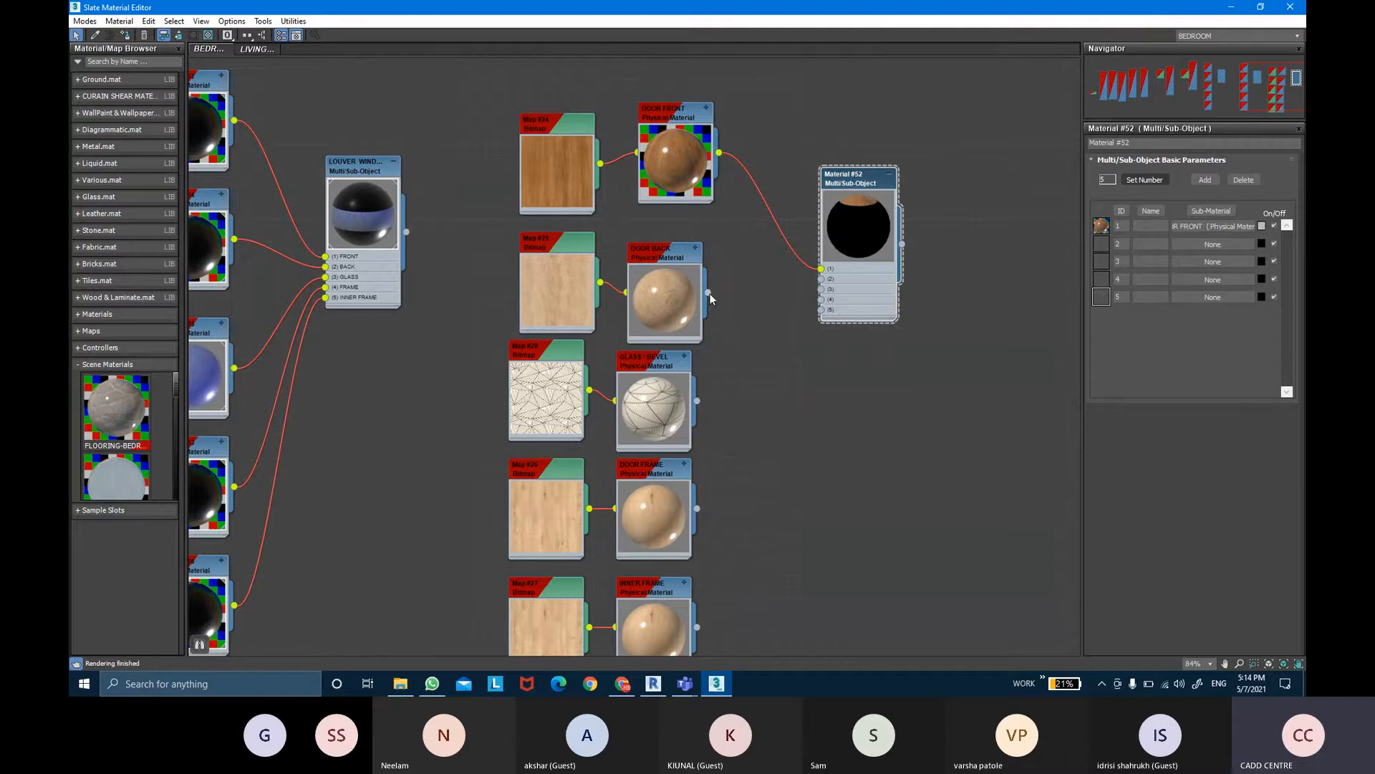
left_click_drag(709, 293, 821, 278)
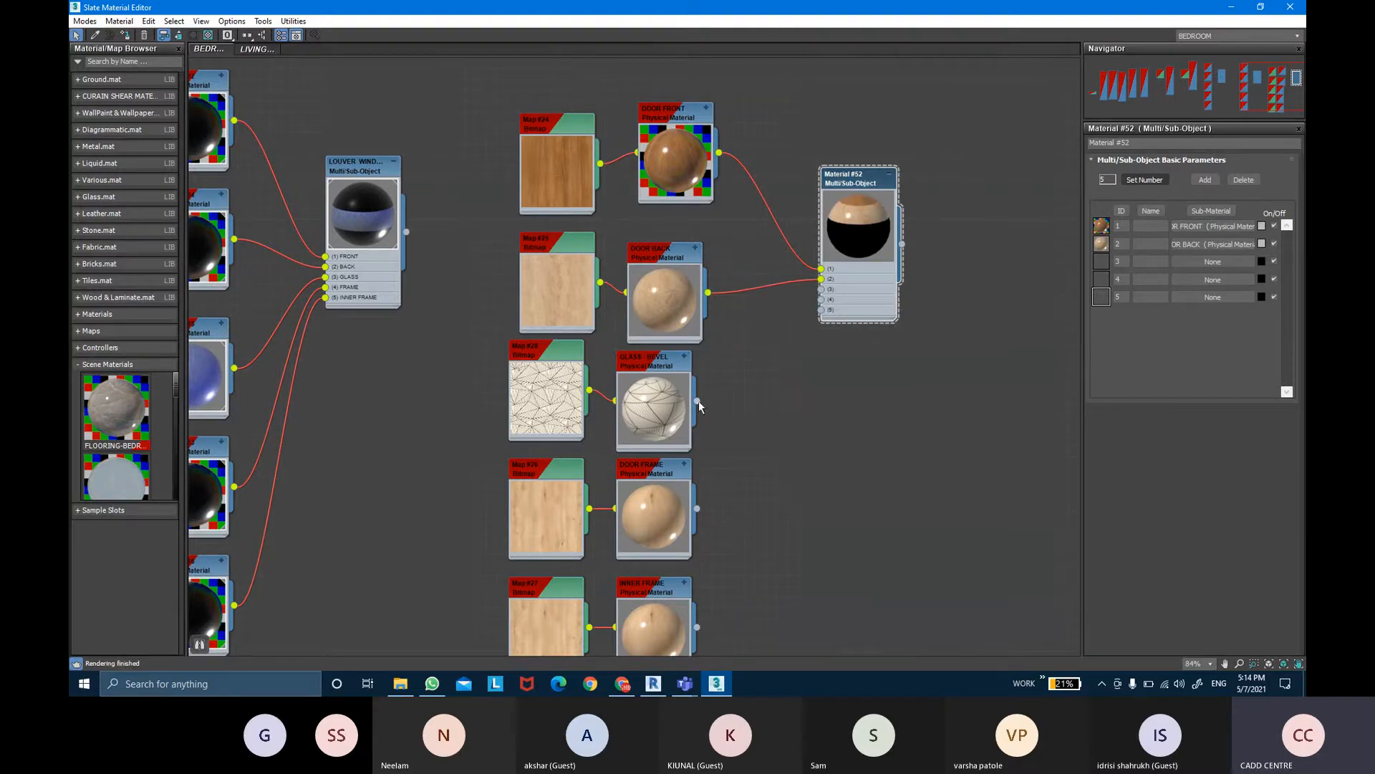
left_click_drag(770, 320, 821, 289)
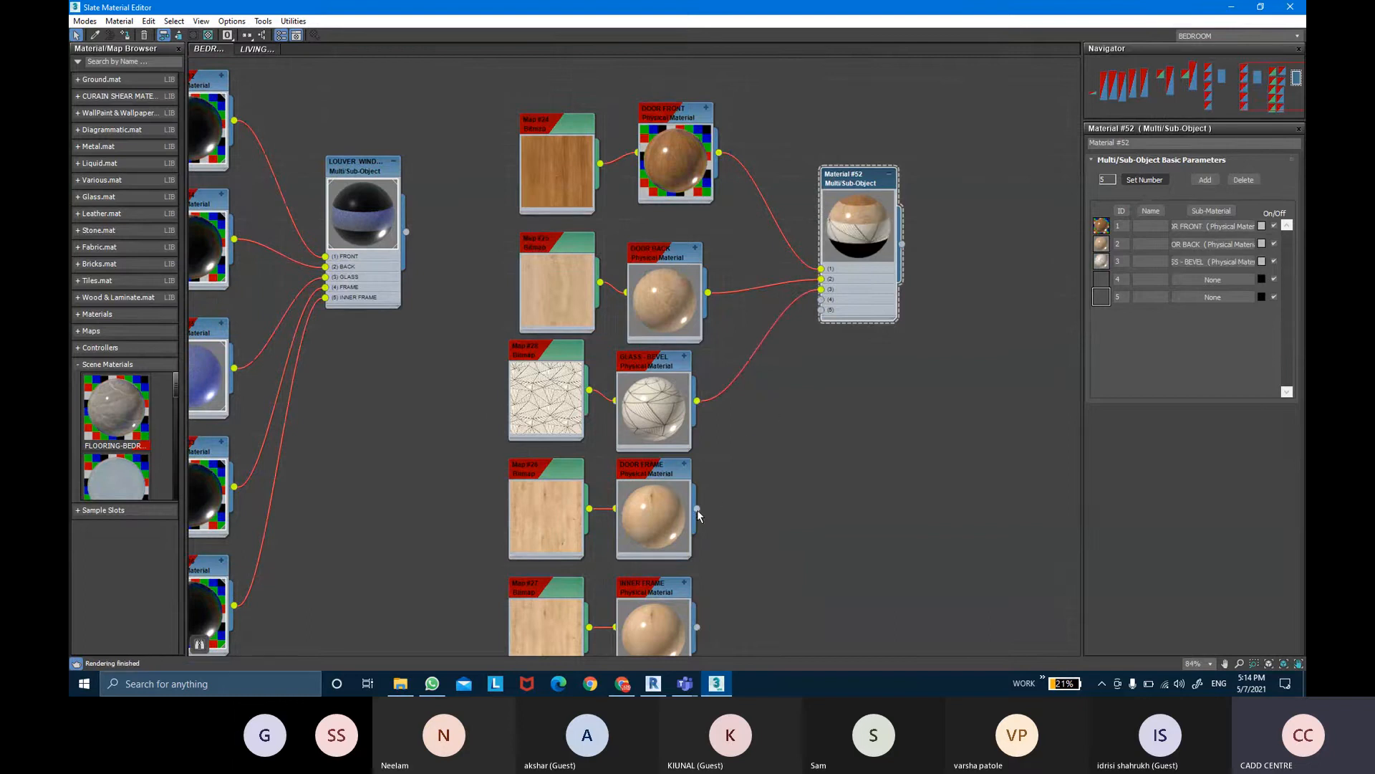
left_click_drag(781, 354, 821, 299)
middle_click_drag(738, 548, 732, 511)
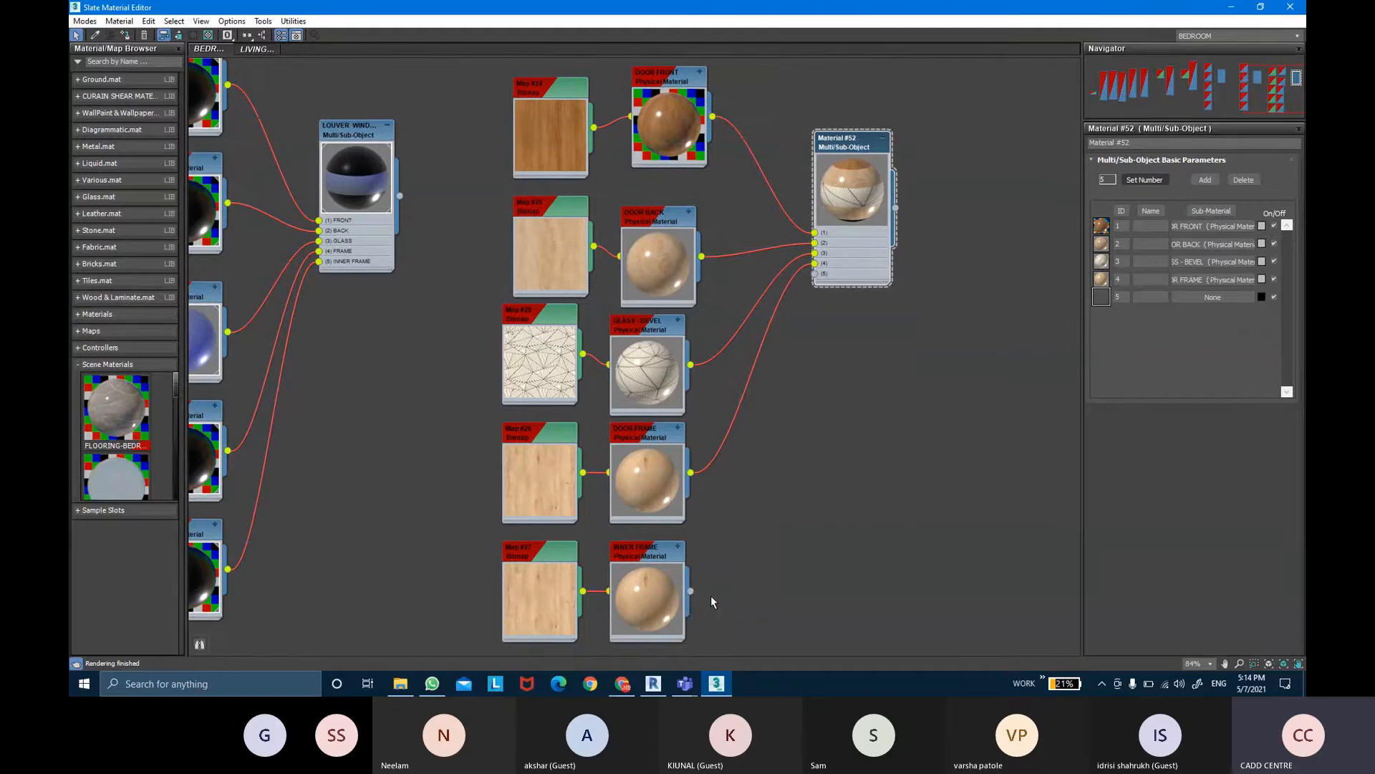
left_click_drag(691, 592, 815, 274)
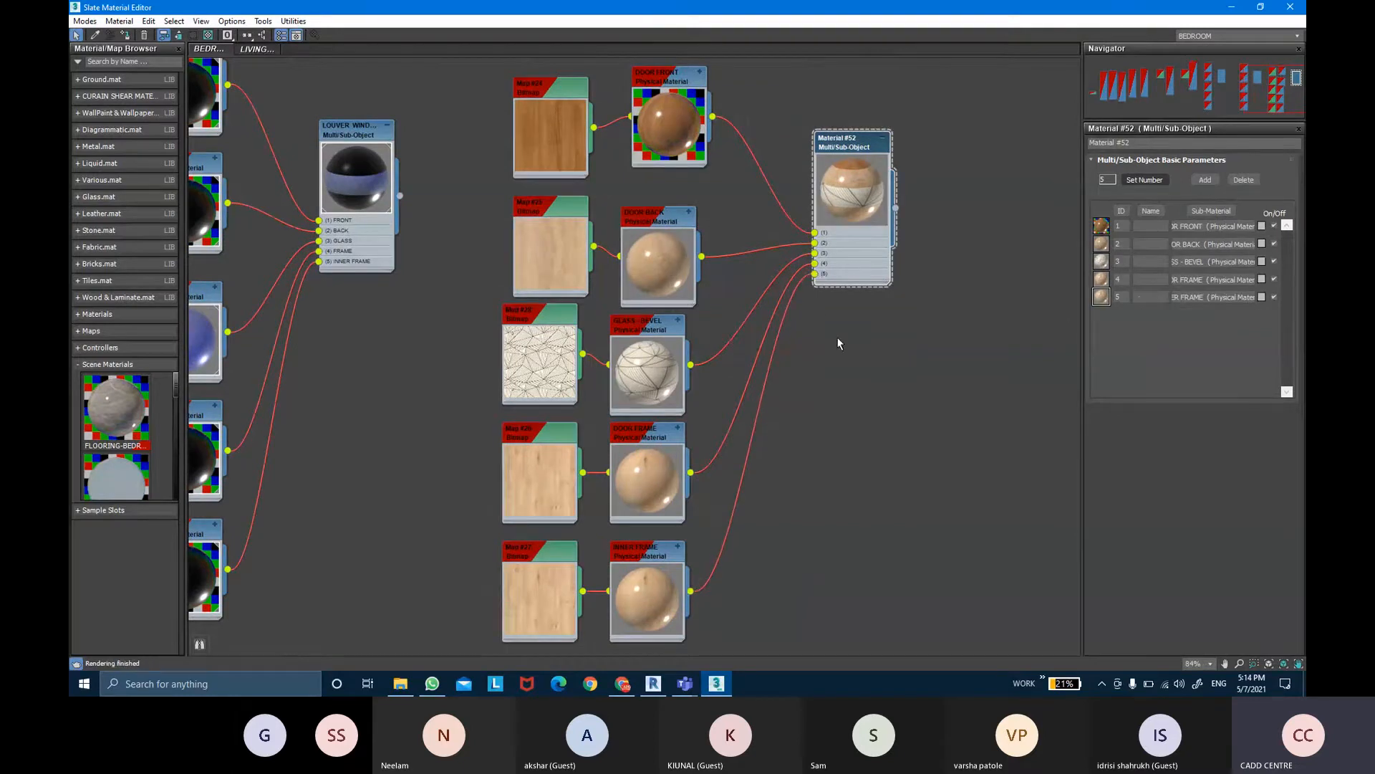
Check the map channel setting of the bitmap feeding the DOOR FRONT material
scroll(839, 343, "up", 1)
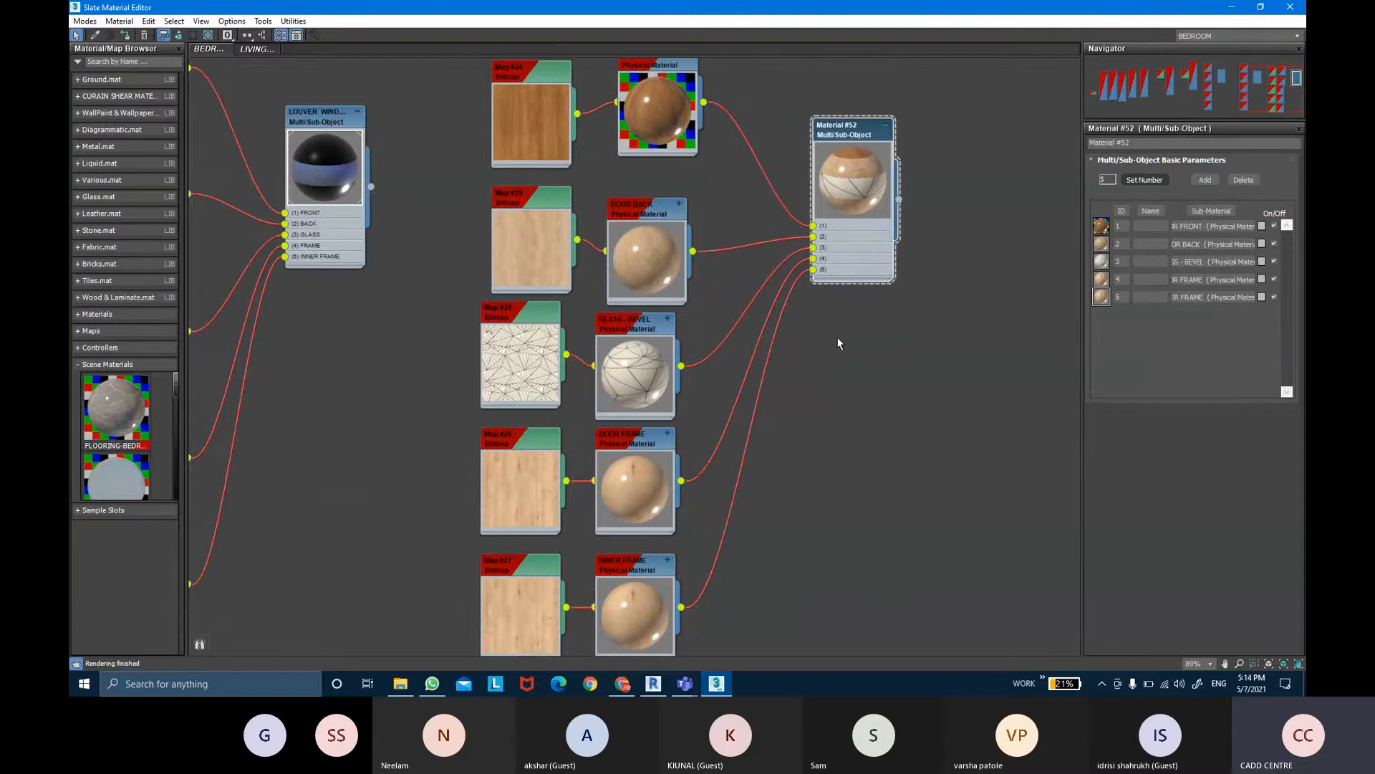
middle_click_drag(746, 192, 740, 206)
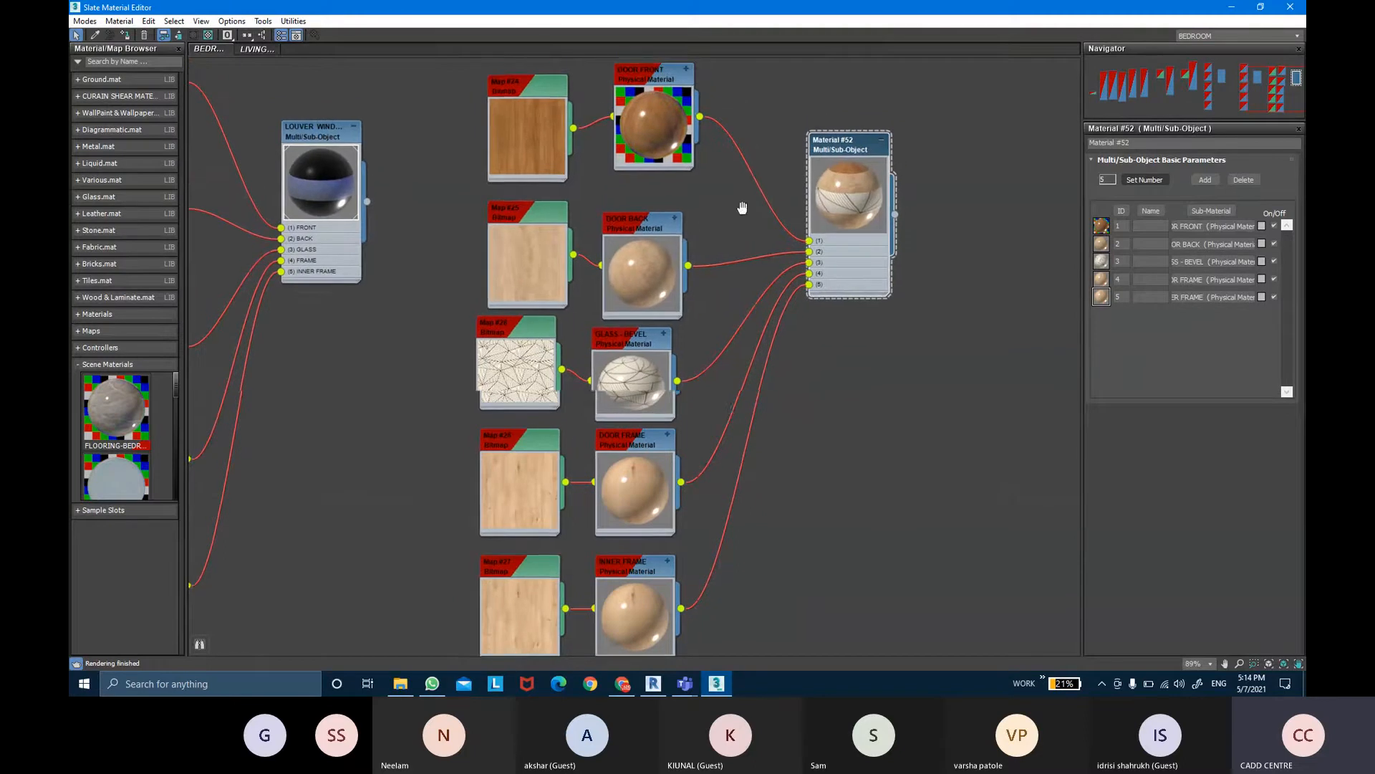
double_click(524, 89)
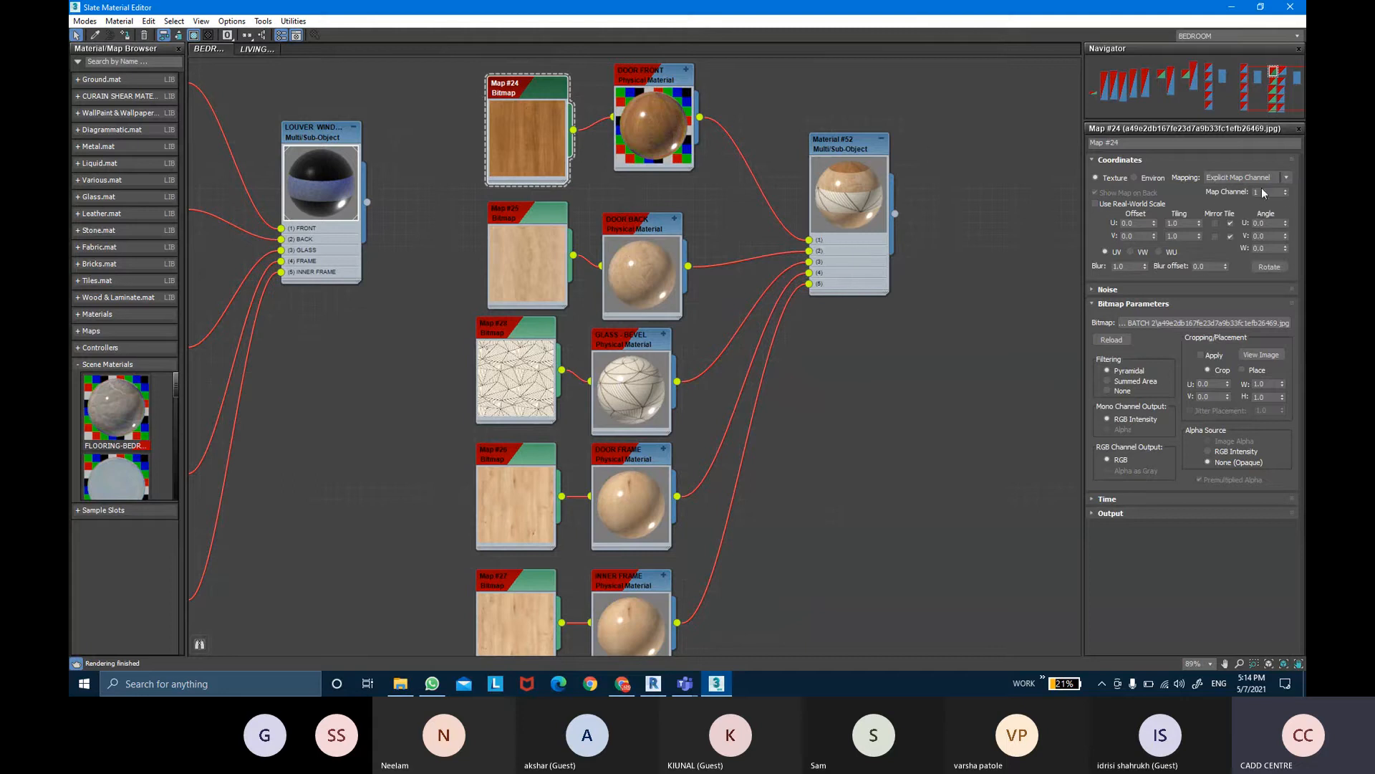
left_click_drag(1268, 191, 1245, 194)
key("ctrl")
key("super+plus")
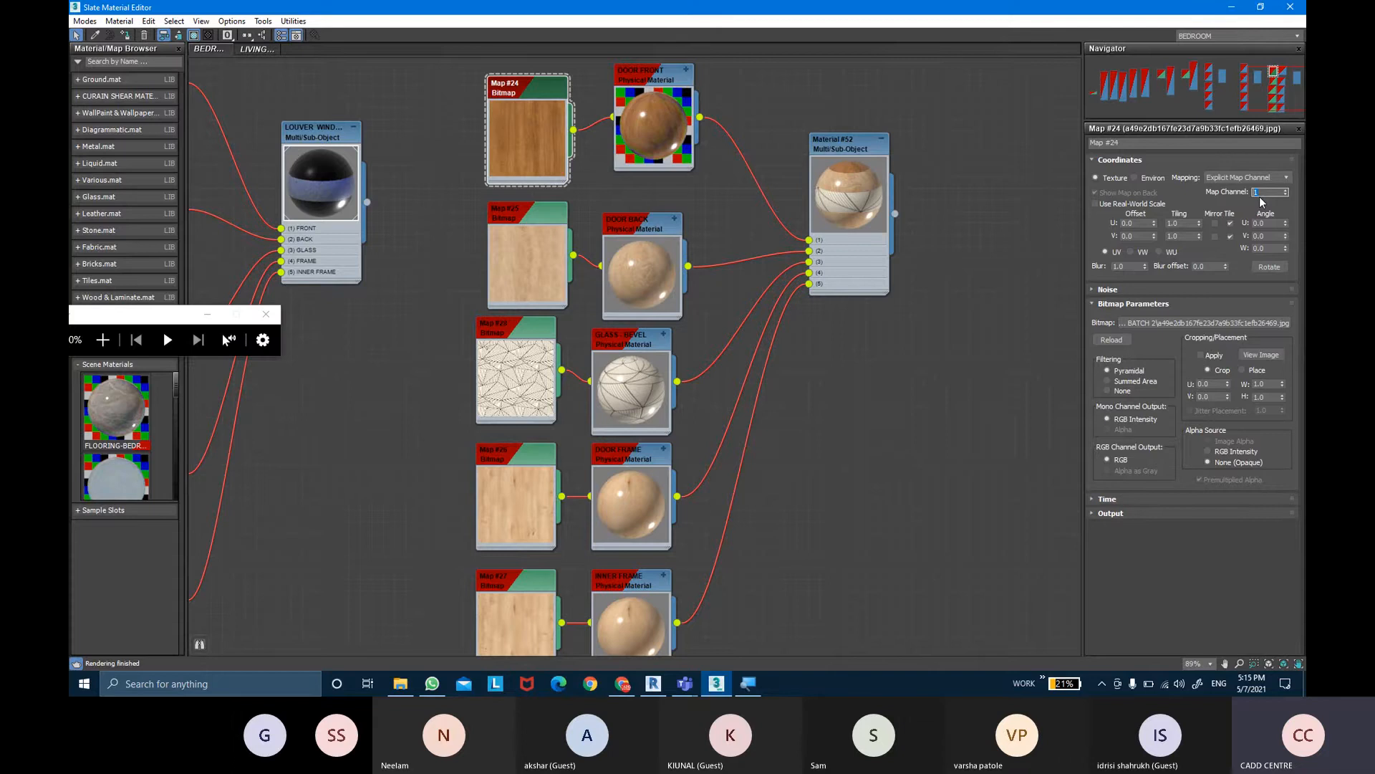
key("super+plus")
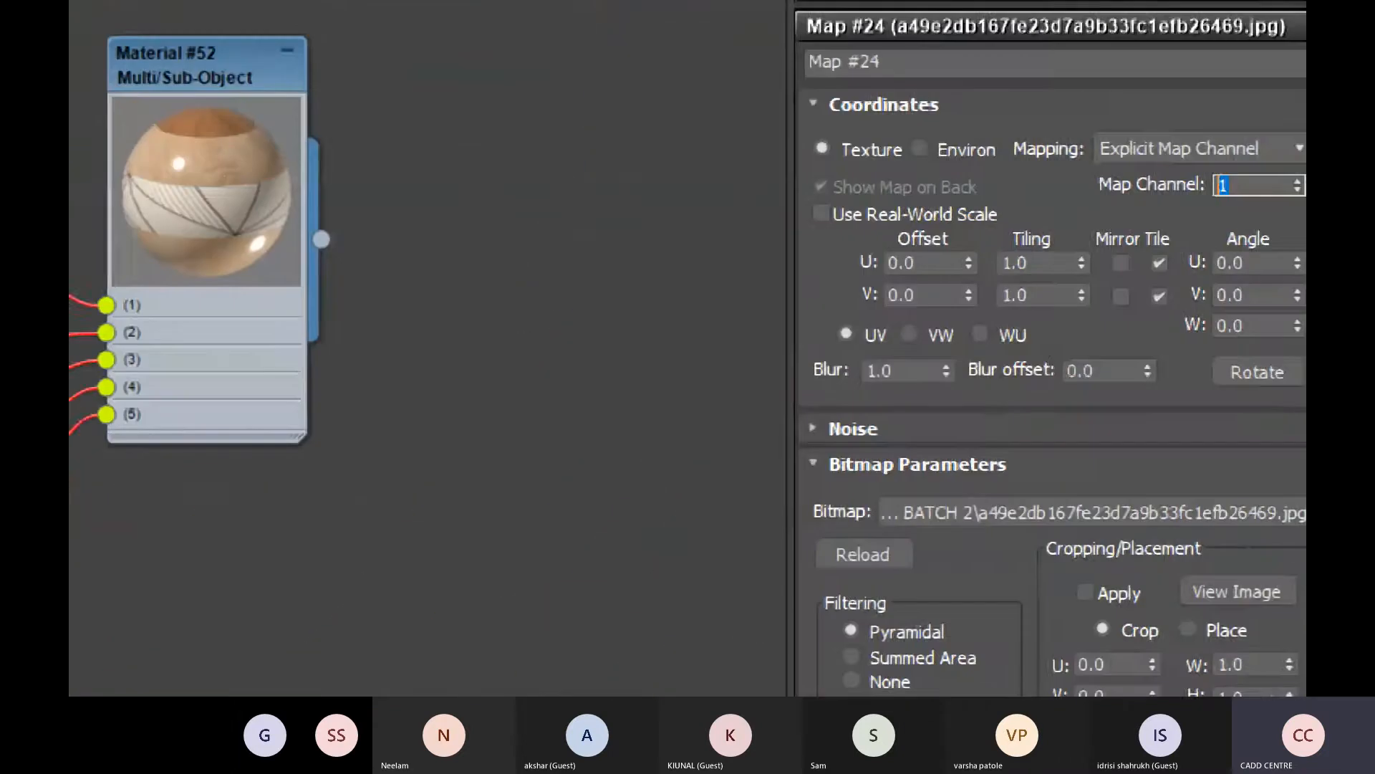
Set the map channel of the bitmap feeding the DOOR BACK material to 2
key("ctrl")
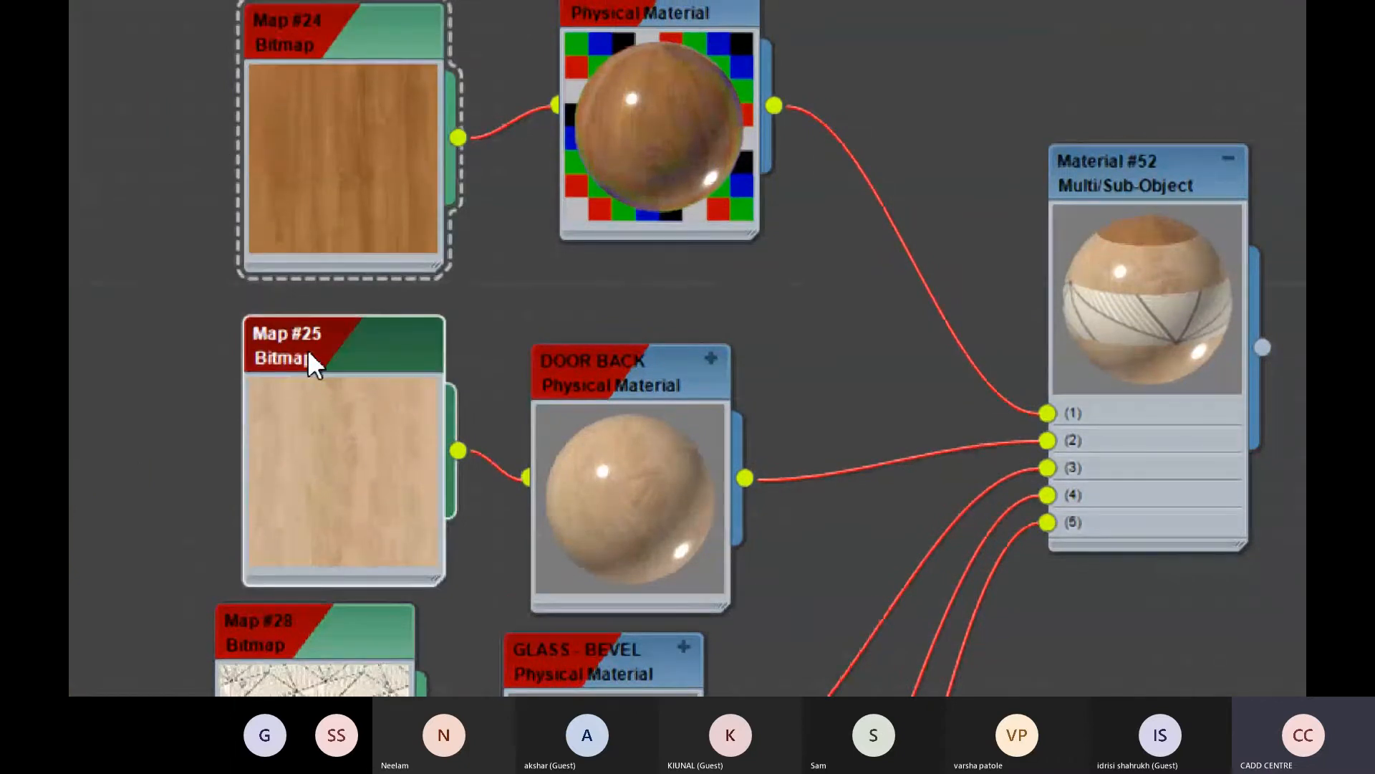
key("ctrl")
left_click(307, 350)
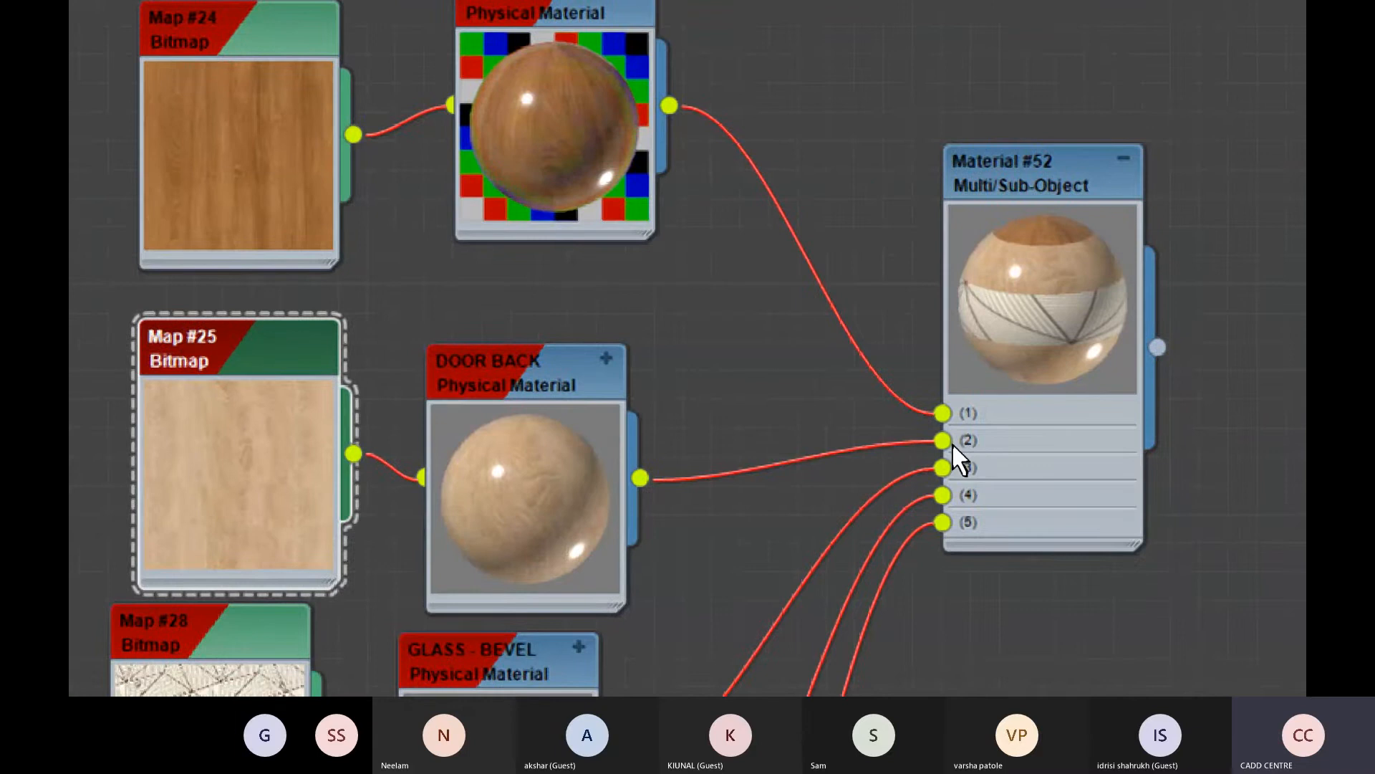
key("ctrl")
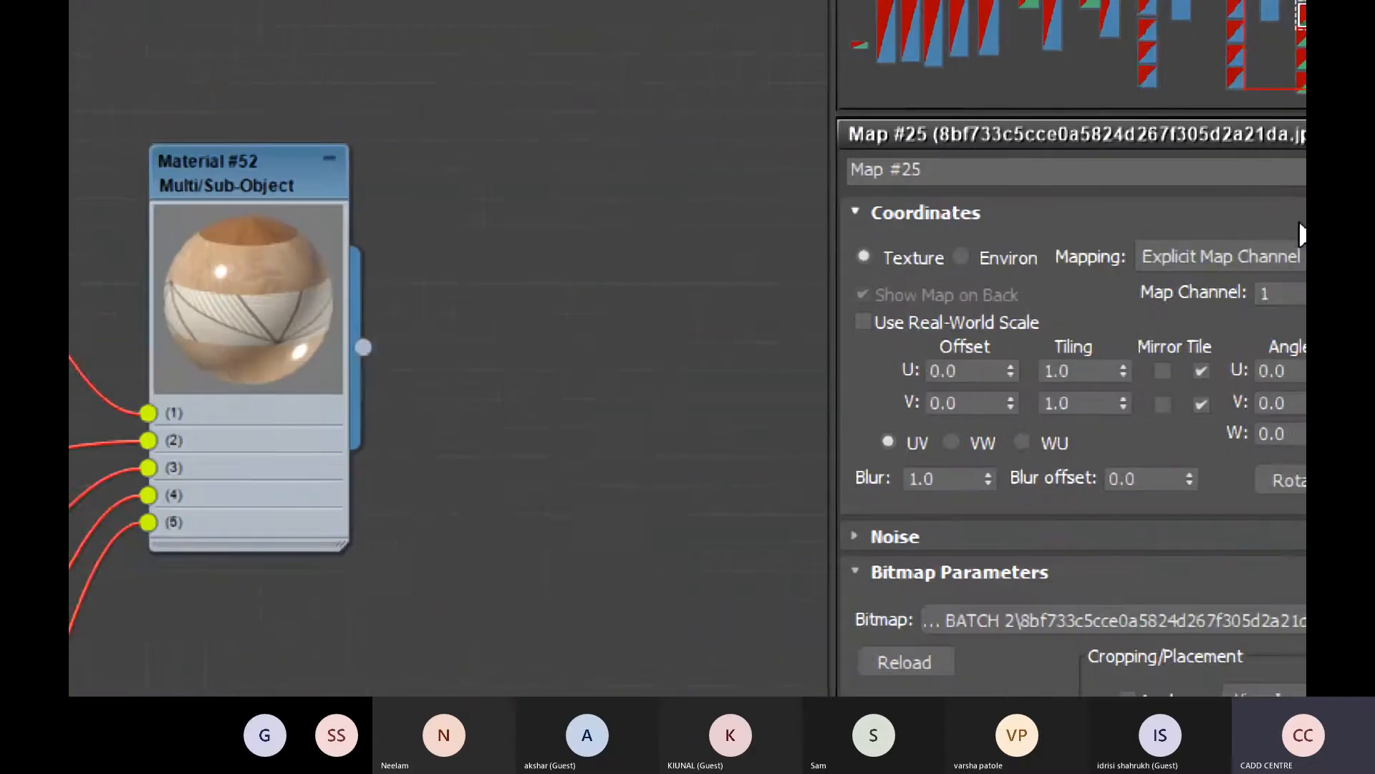
left_click(1189, 294)
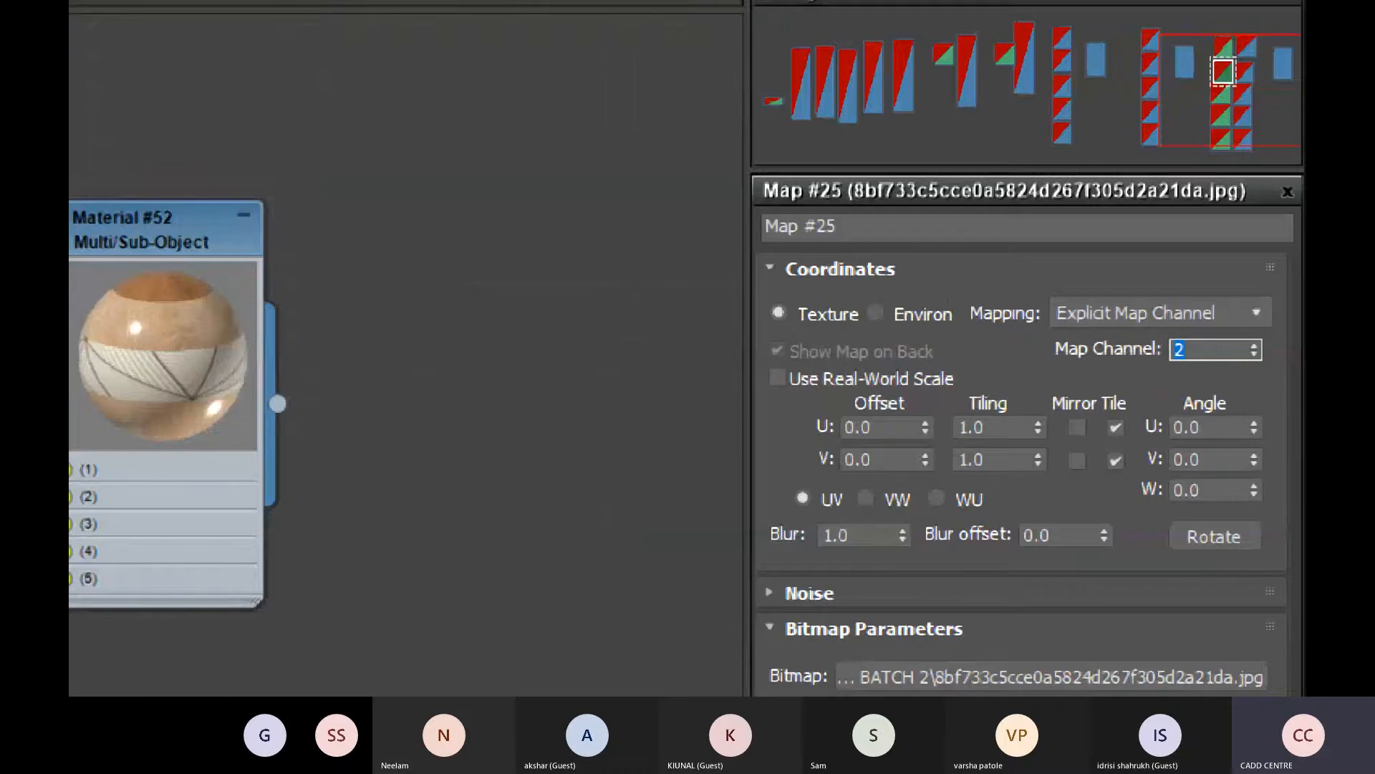
key("super+minus")
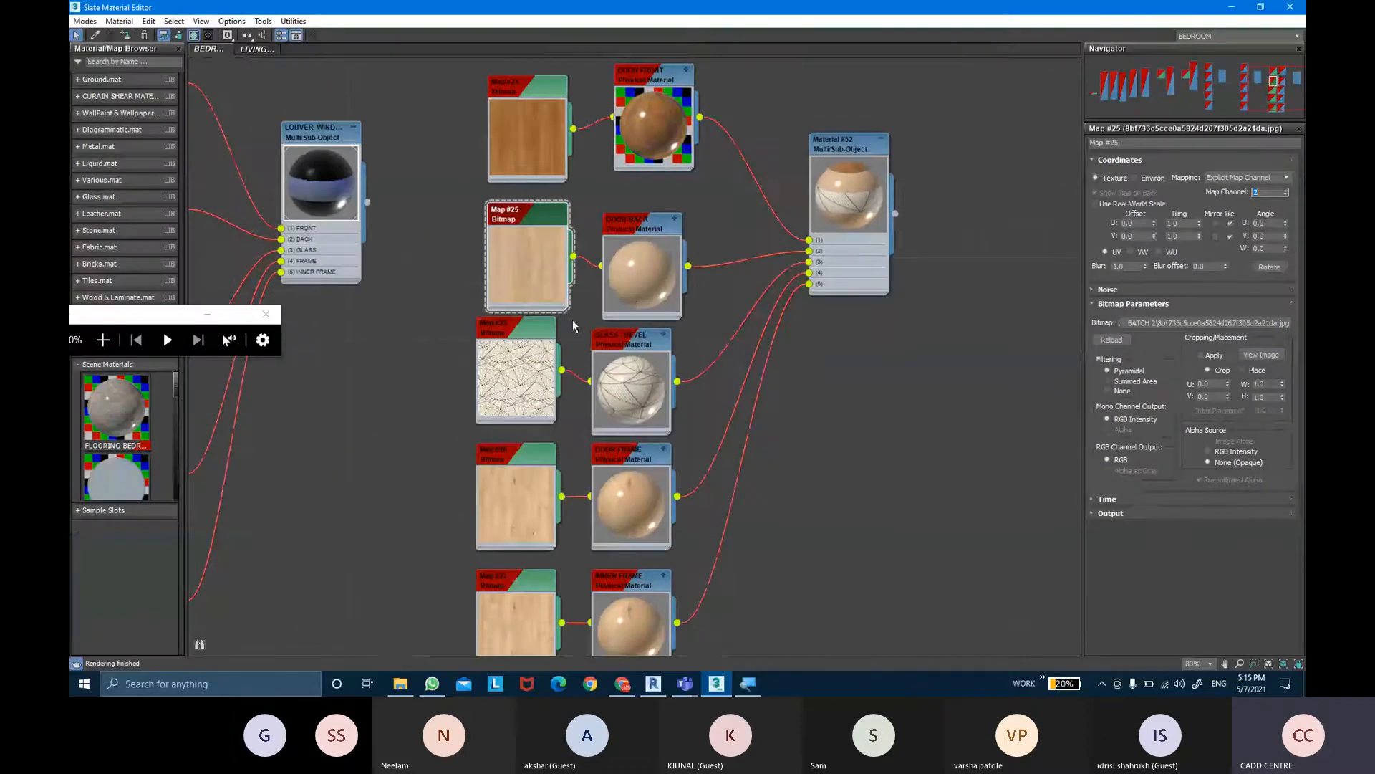
Set the bitmap map channels to 3 for GLASS - BEVEL, 4 for DOOR FRAME and 5 for INNER FRAME
double_click(524, 333)
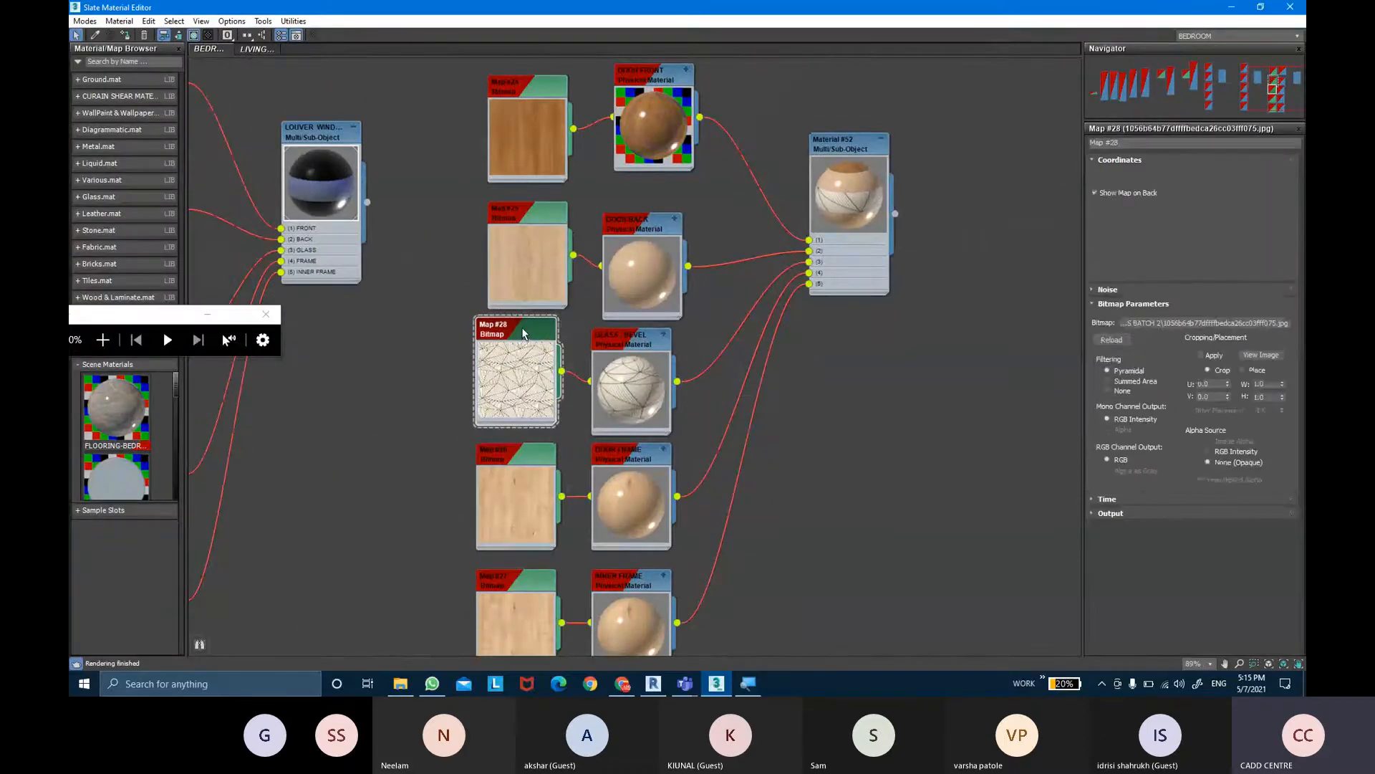
left_click(1268, 191)
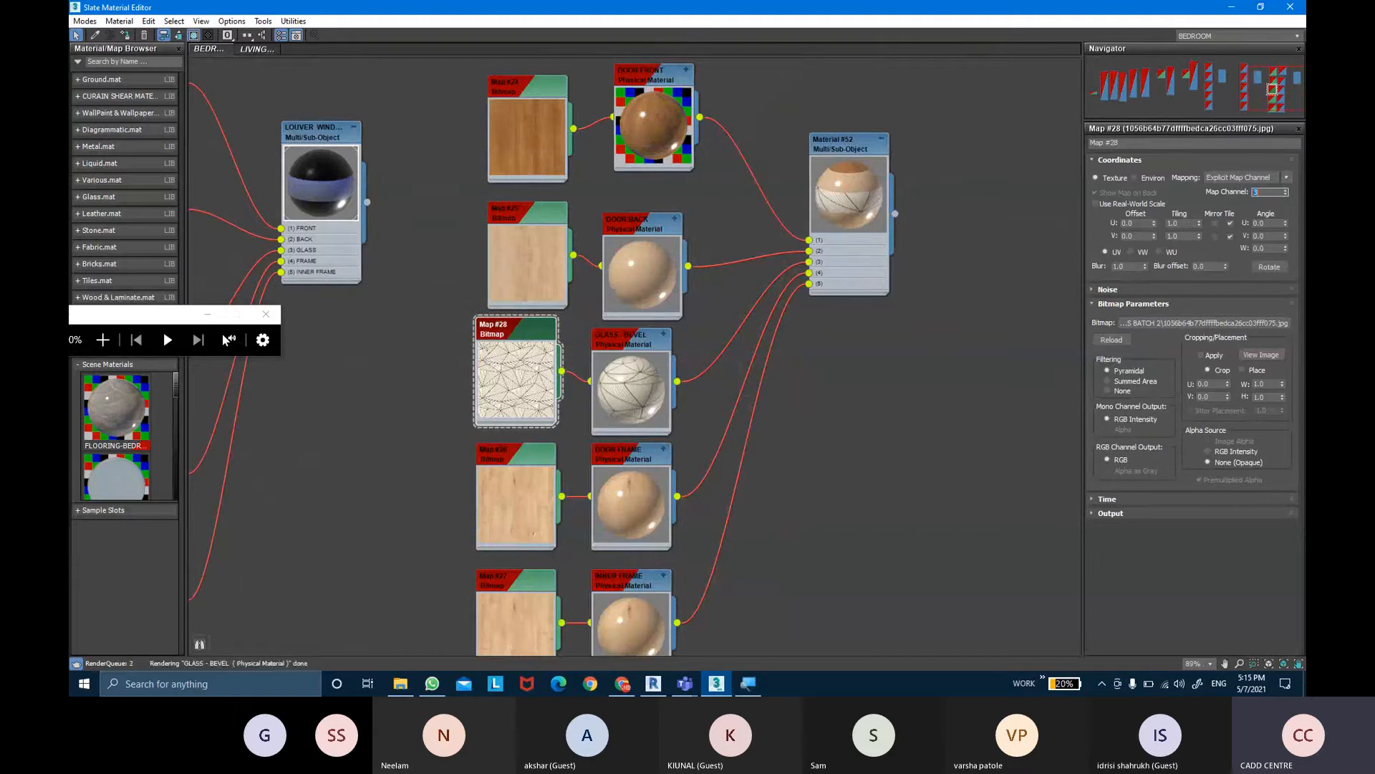
double_click(528, 463)
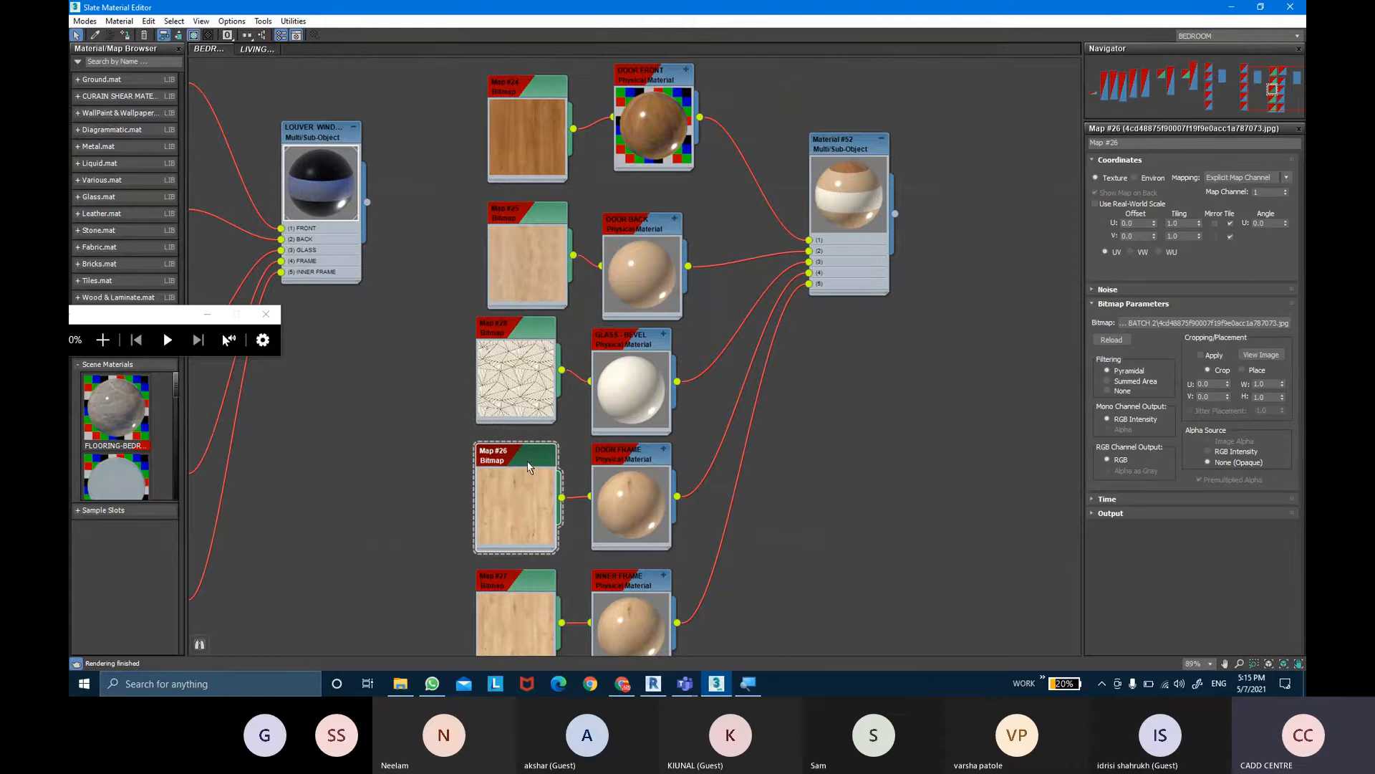
double_click(1261, 195)
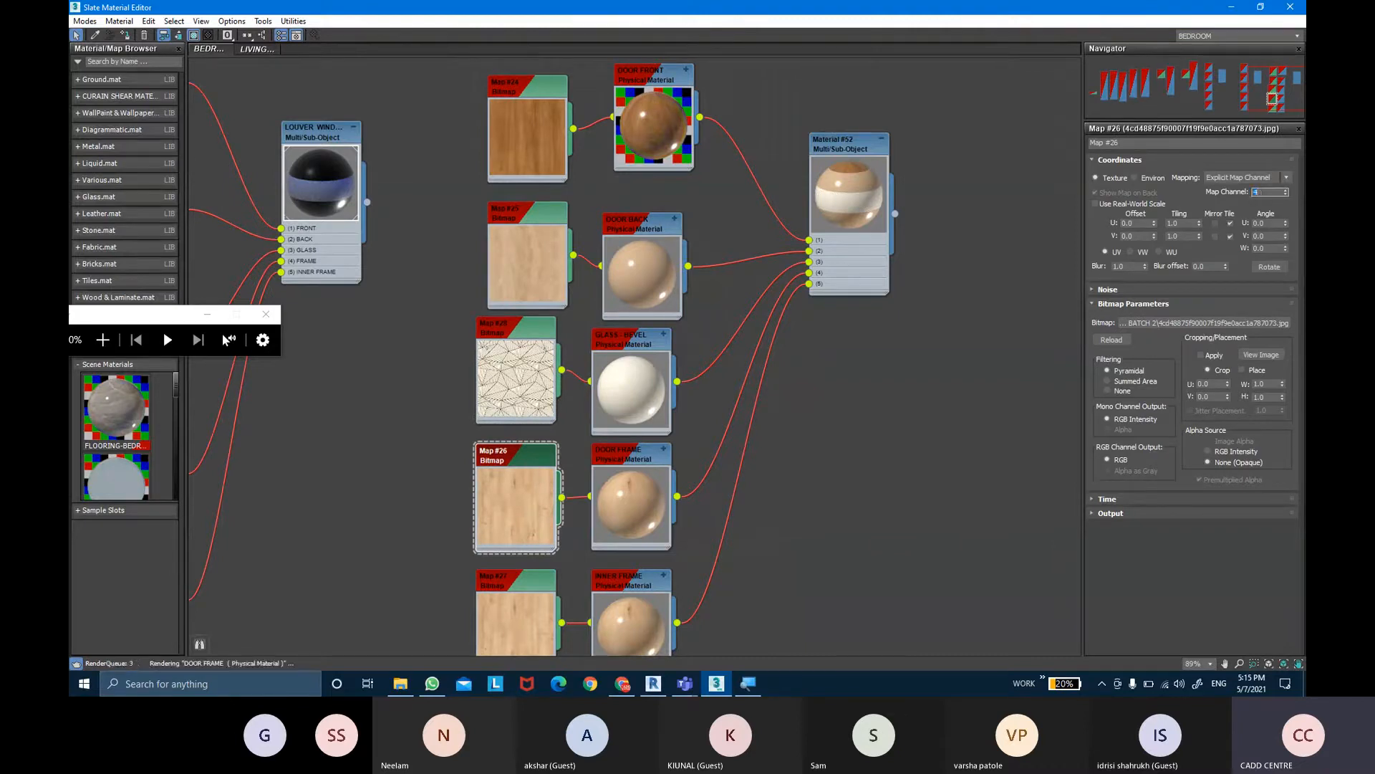
left_click(1289, 177)
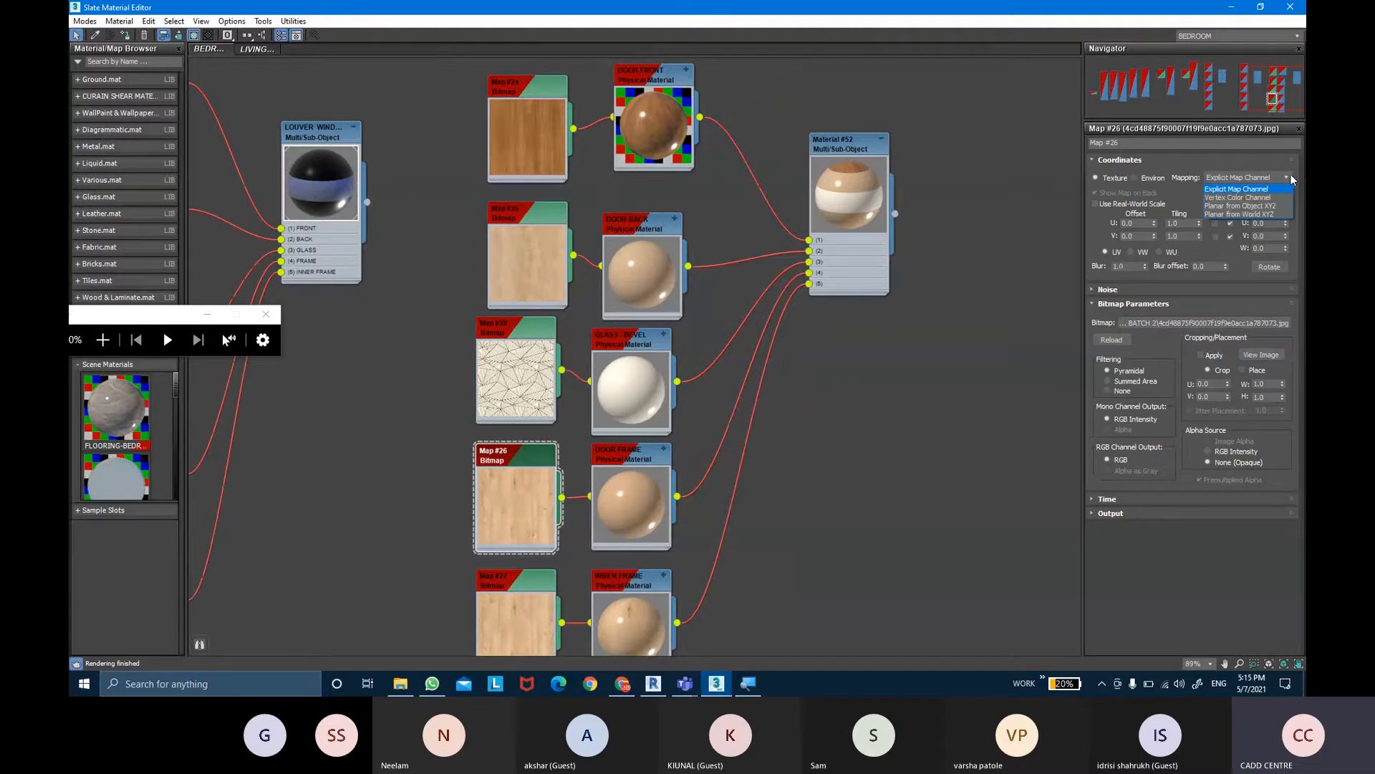
left_click(1291, 176)
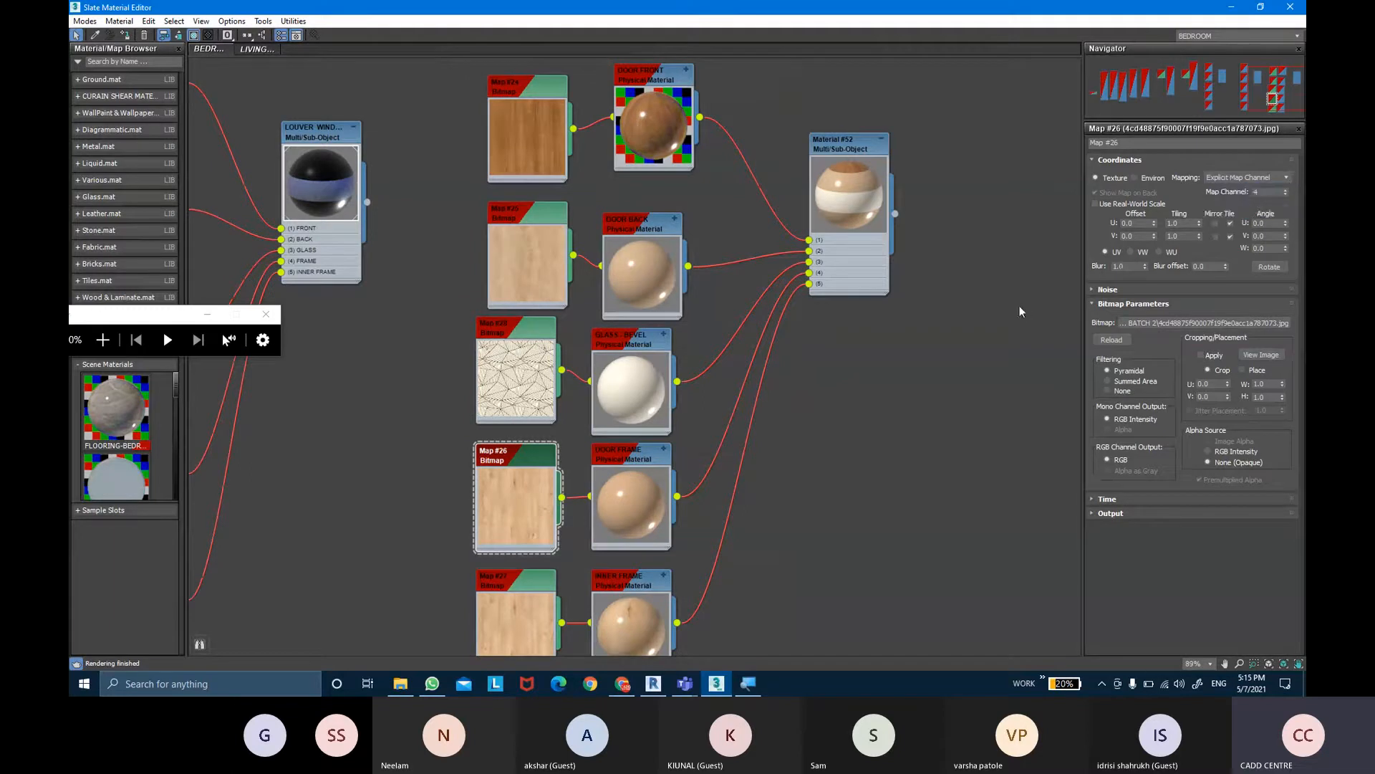
double_click(526, 581)
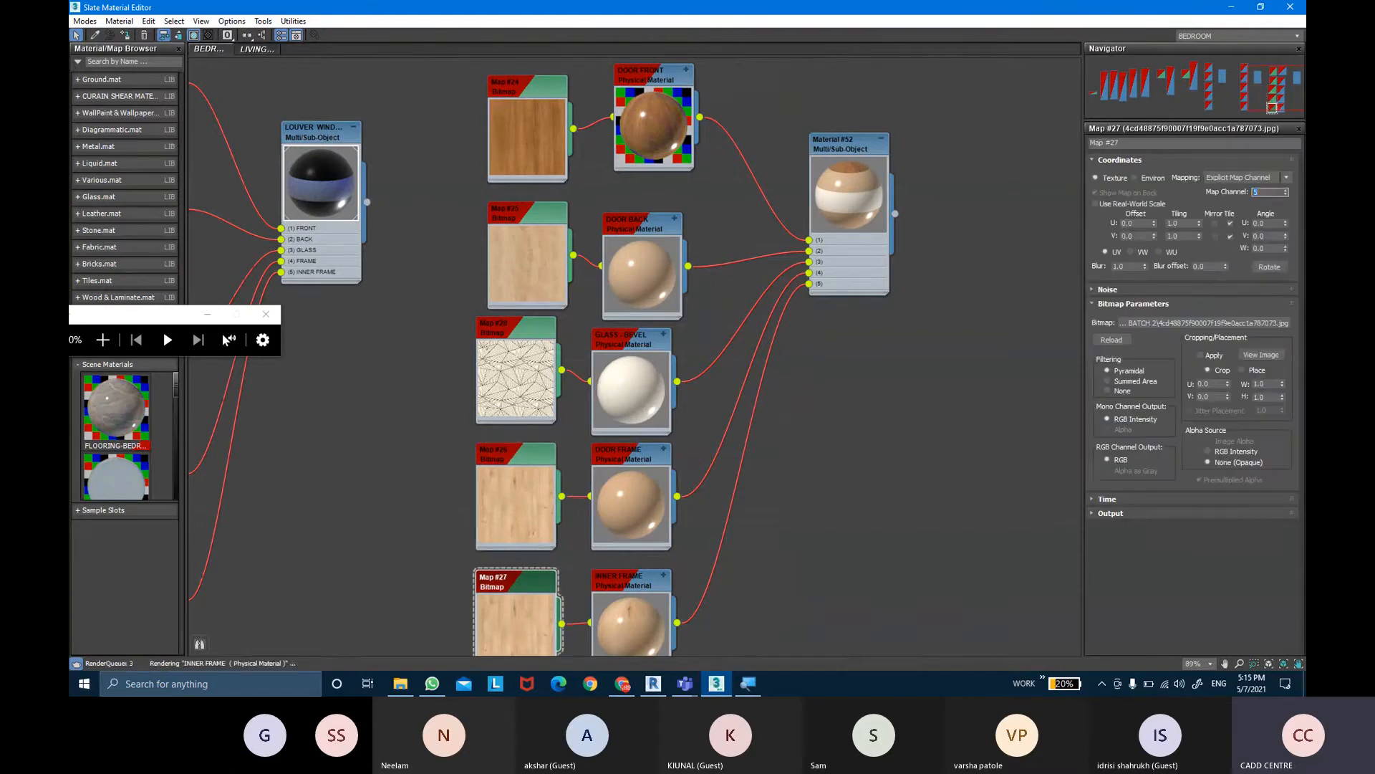
Rename the new five-slot Multi/Sub-Object material as DOOR
double_click(851, 148)
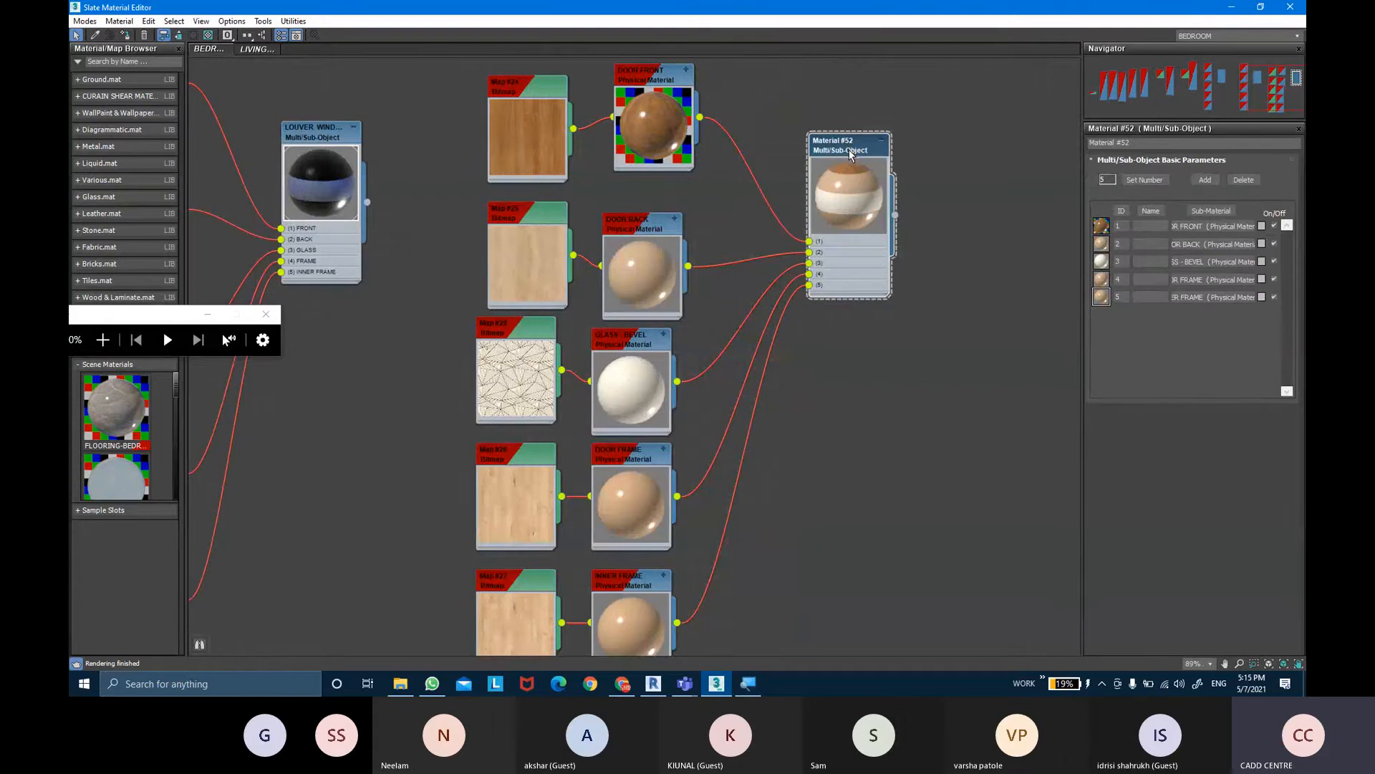
scroll(851, 152, "up", 4)
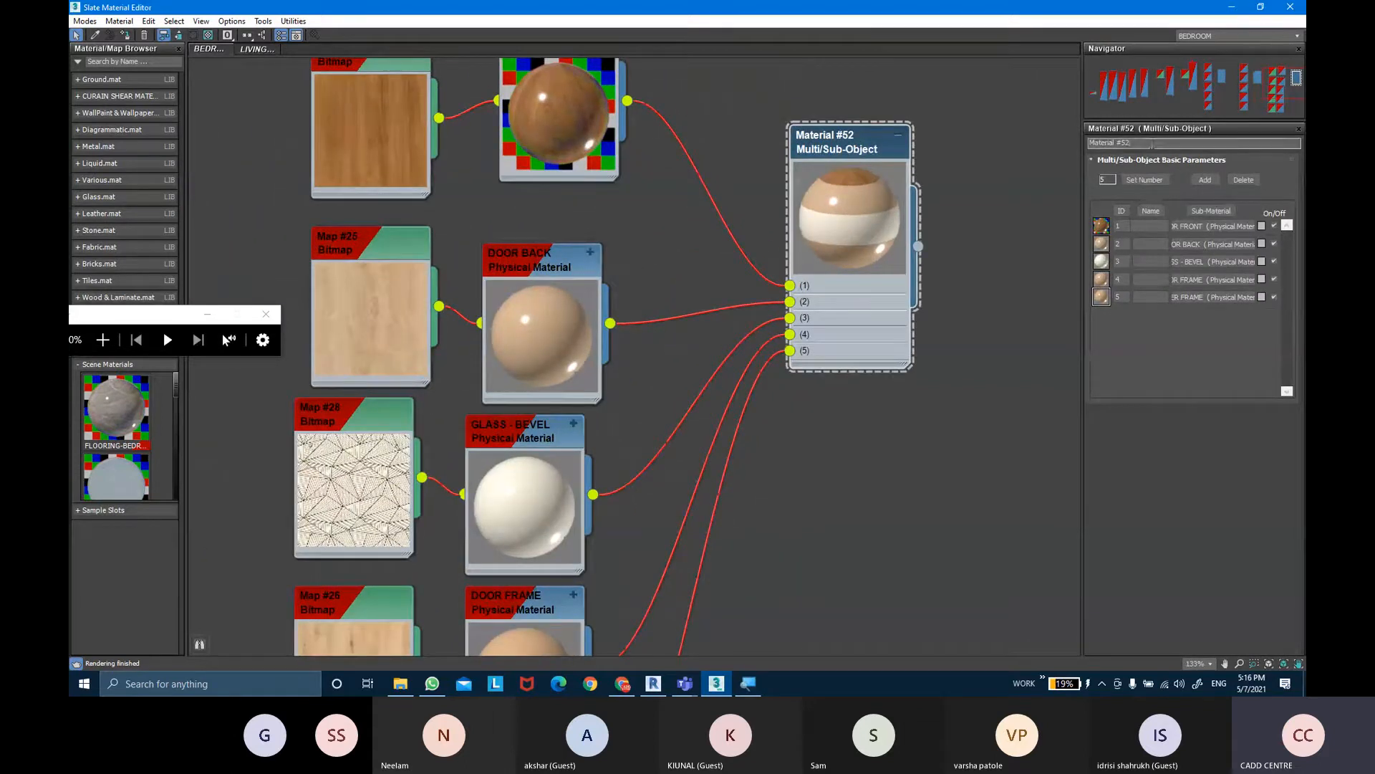
left_click_drag(1152, 145, 1041, 134)
type("DOOR")
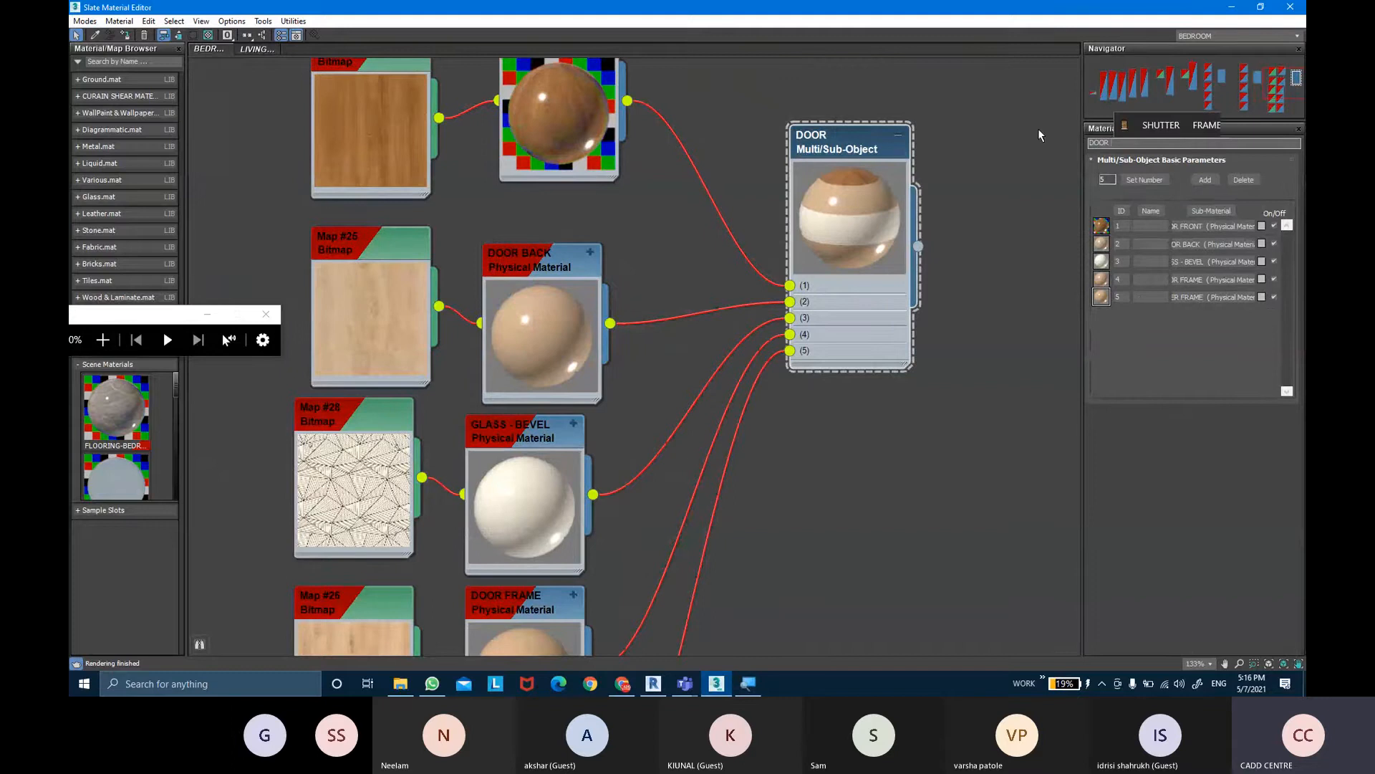
key("Return")
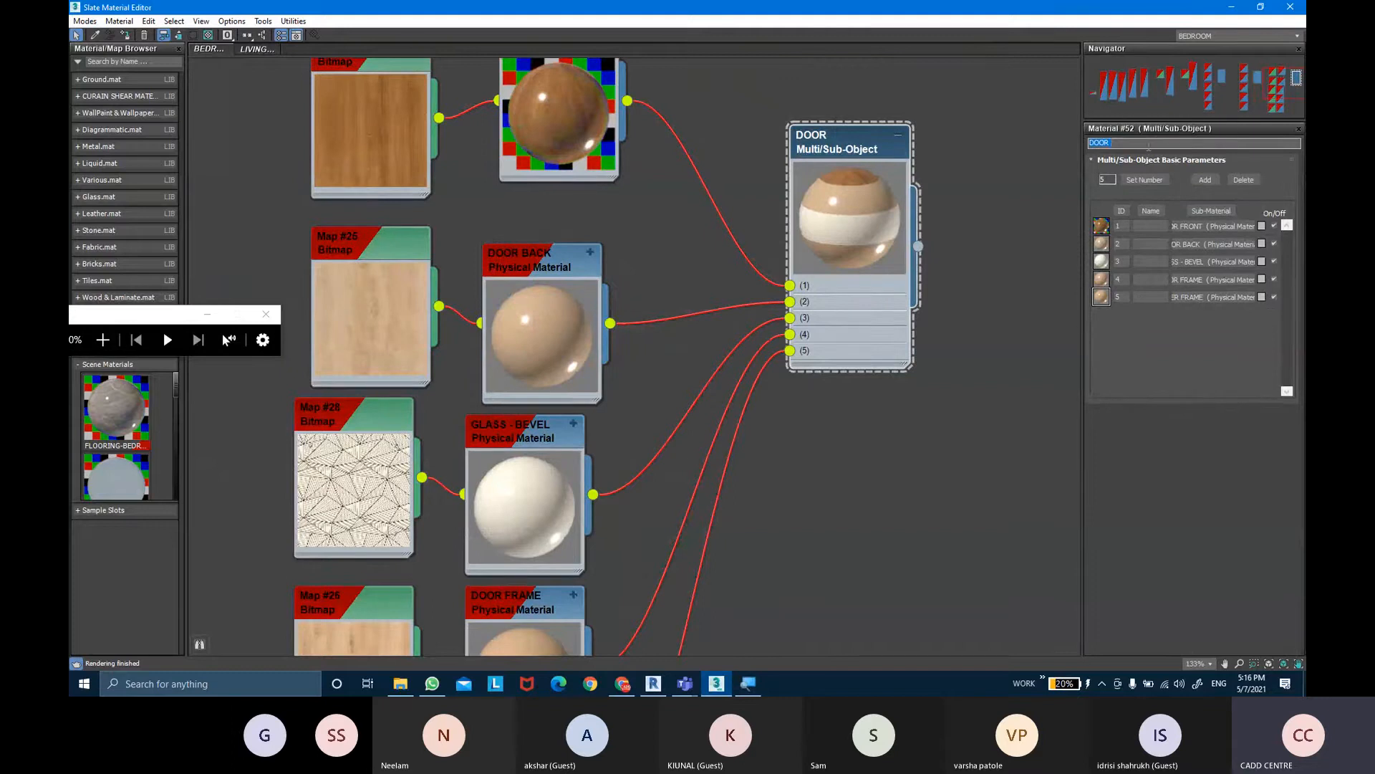
Uncover the viewport and assign the DOOR Multi/Sub-Object material to the selected pivot door
key("ctrl")
left_click_drag(989, 4, 1026, 429)
middle_click_drag(1038, 616, 934, 585)
scroll(931, 585, "down", 2)
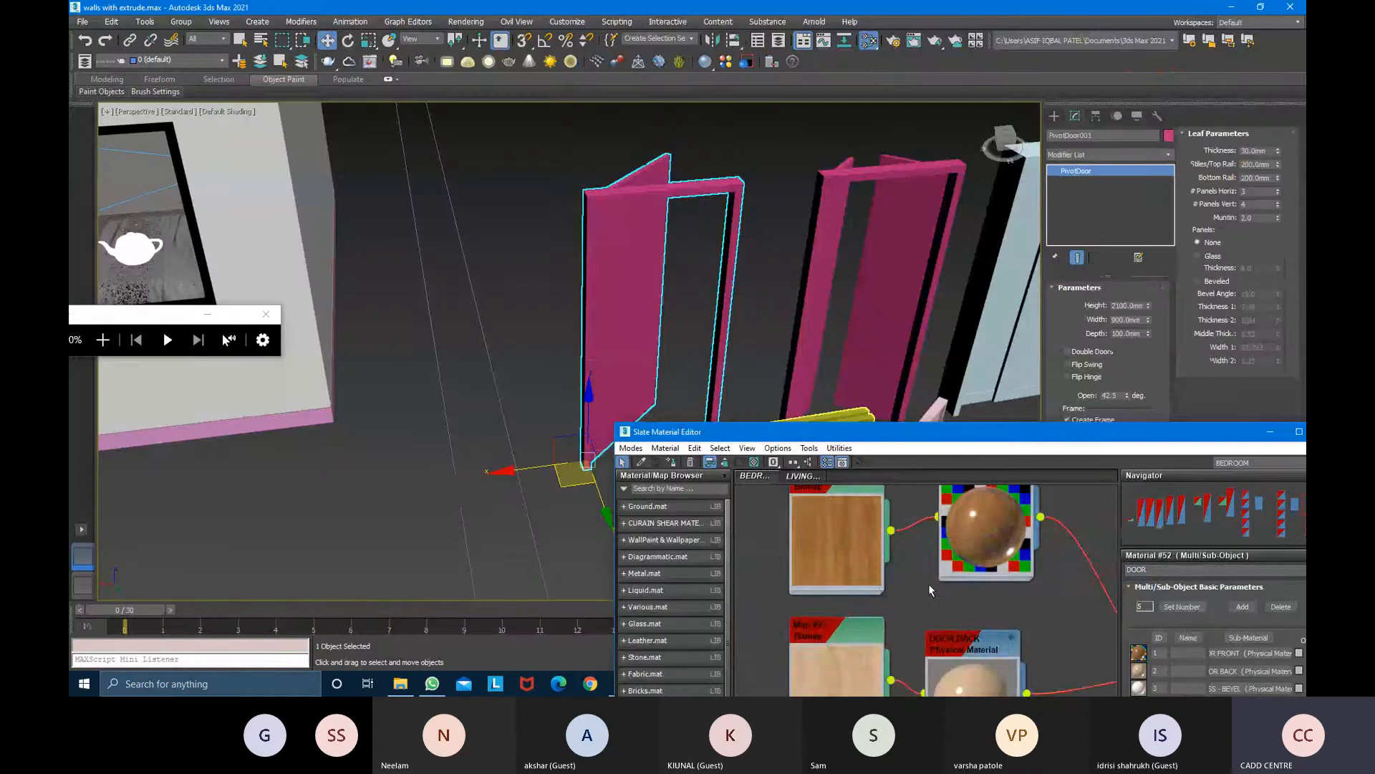
right_click(1011, 537)
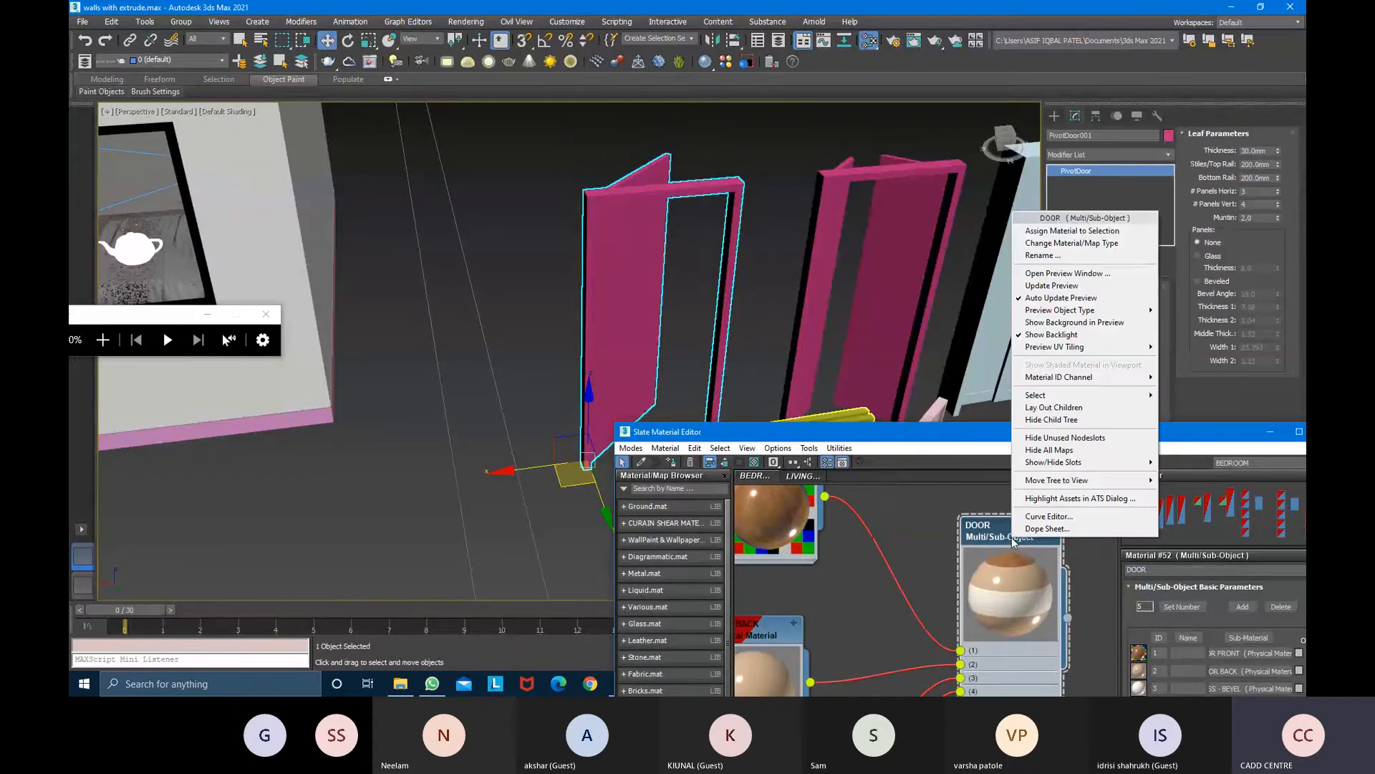
left_click(1073, 229)
Isolate the pivot door and add a UVW Map modifier with Box mapping to it
scroll(661, 263, "up", 5)
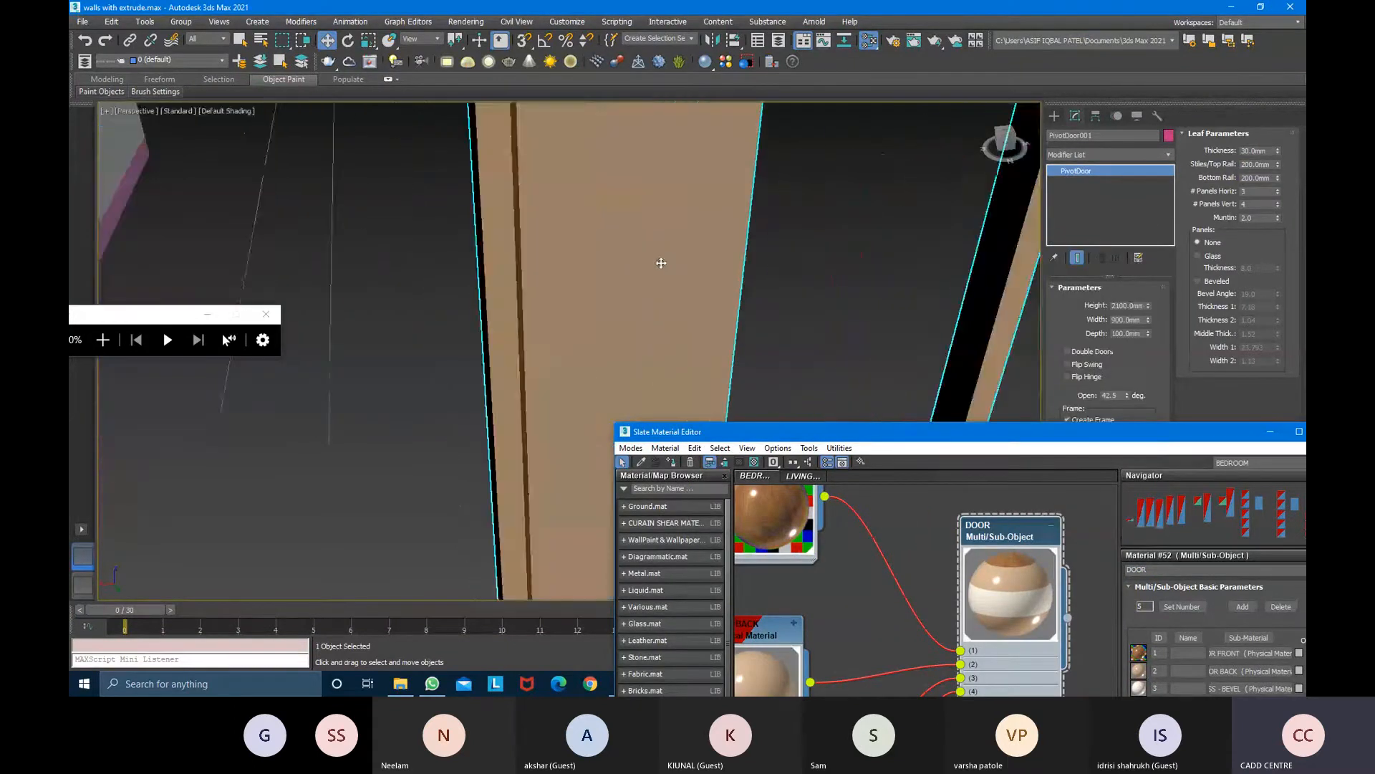
scroll(661, 263, "down", 4)
middle_click_drag(676, 262, 845, 240, "alt")
key("alt+q")
middle_click_drag(683, 238, 743, 293, "alt")
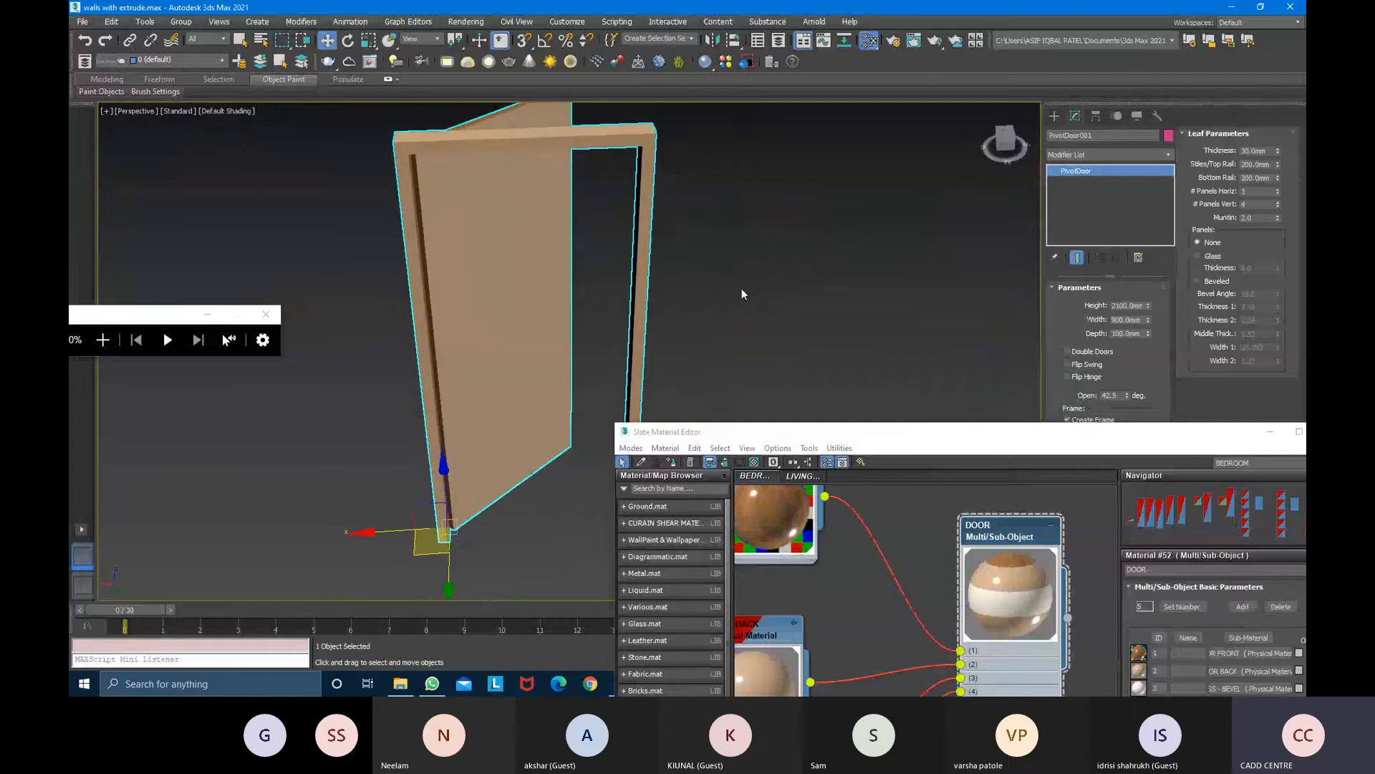
left_click(1096, 154)
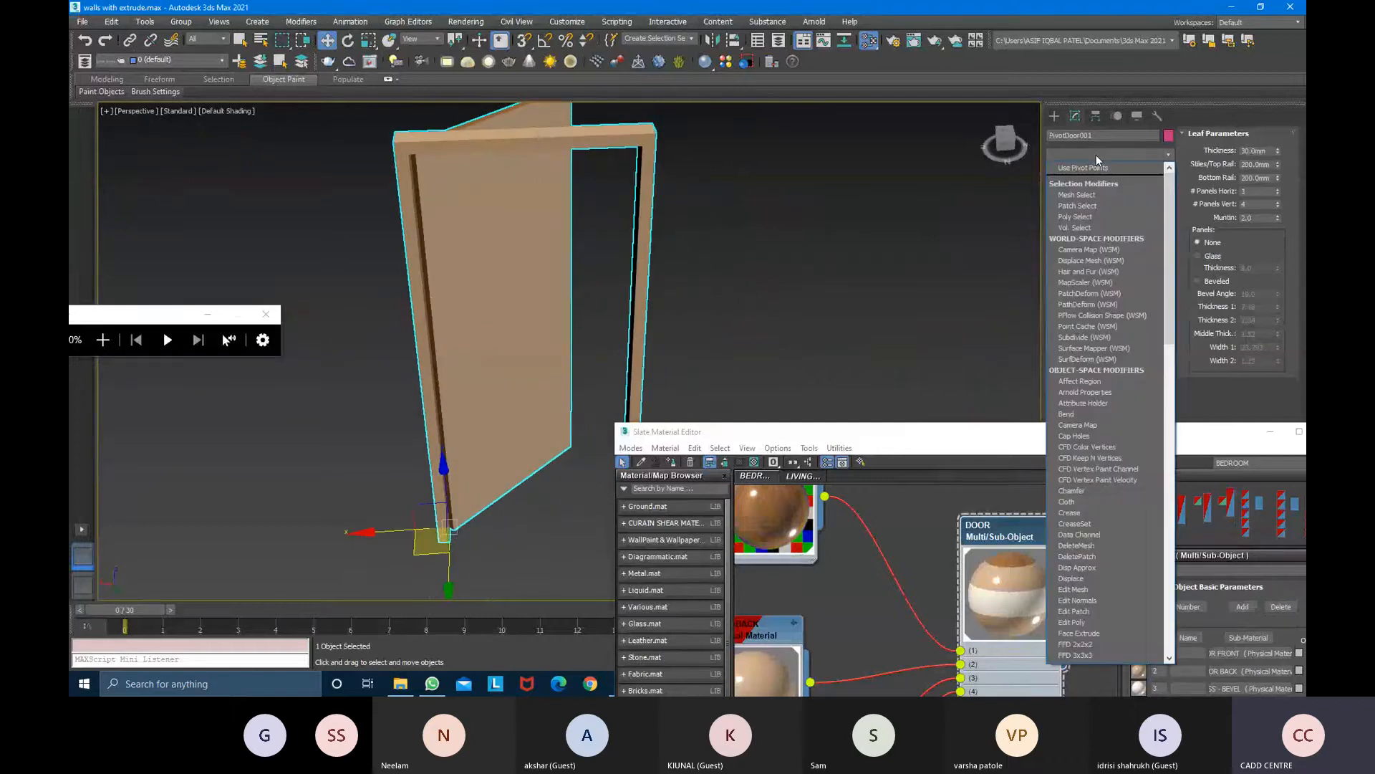
key("u")
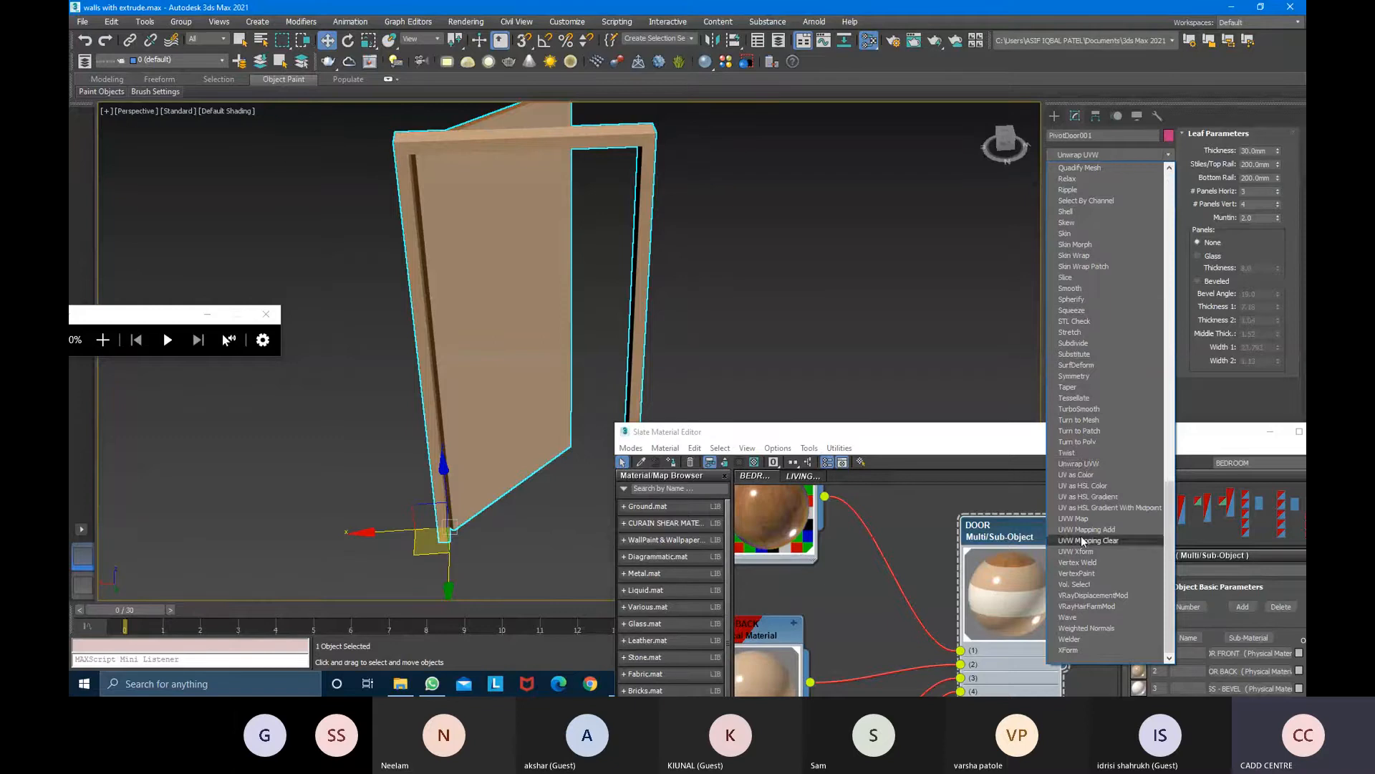
left_click(1075, 518)
left_click_drag(1089, 444, 934, 598)
left_click(1094, 362)
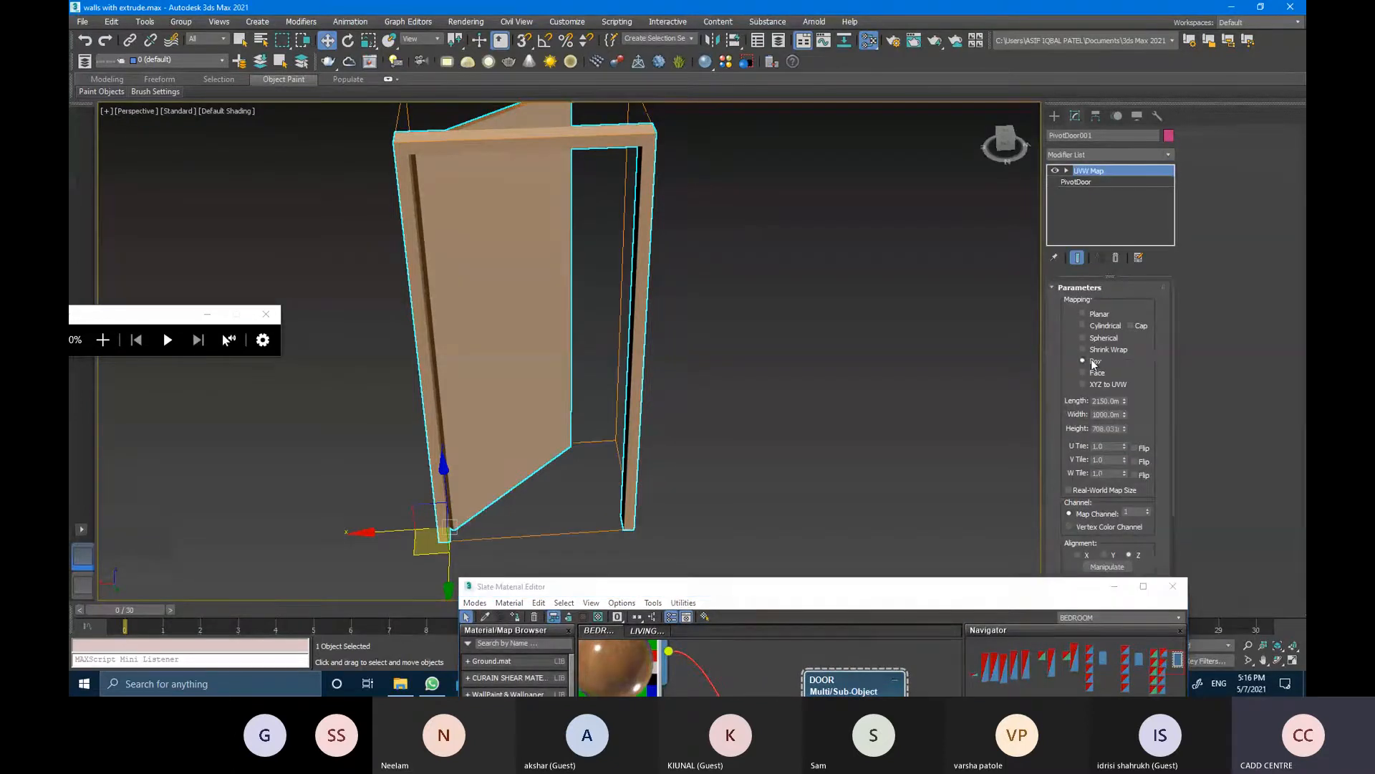
Rename the pivot door's UVW Map modifier as FRONT UVW MAP
right_click(1120, 173)
left_click(1149, 177)
type("ERONT")
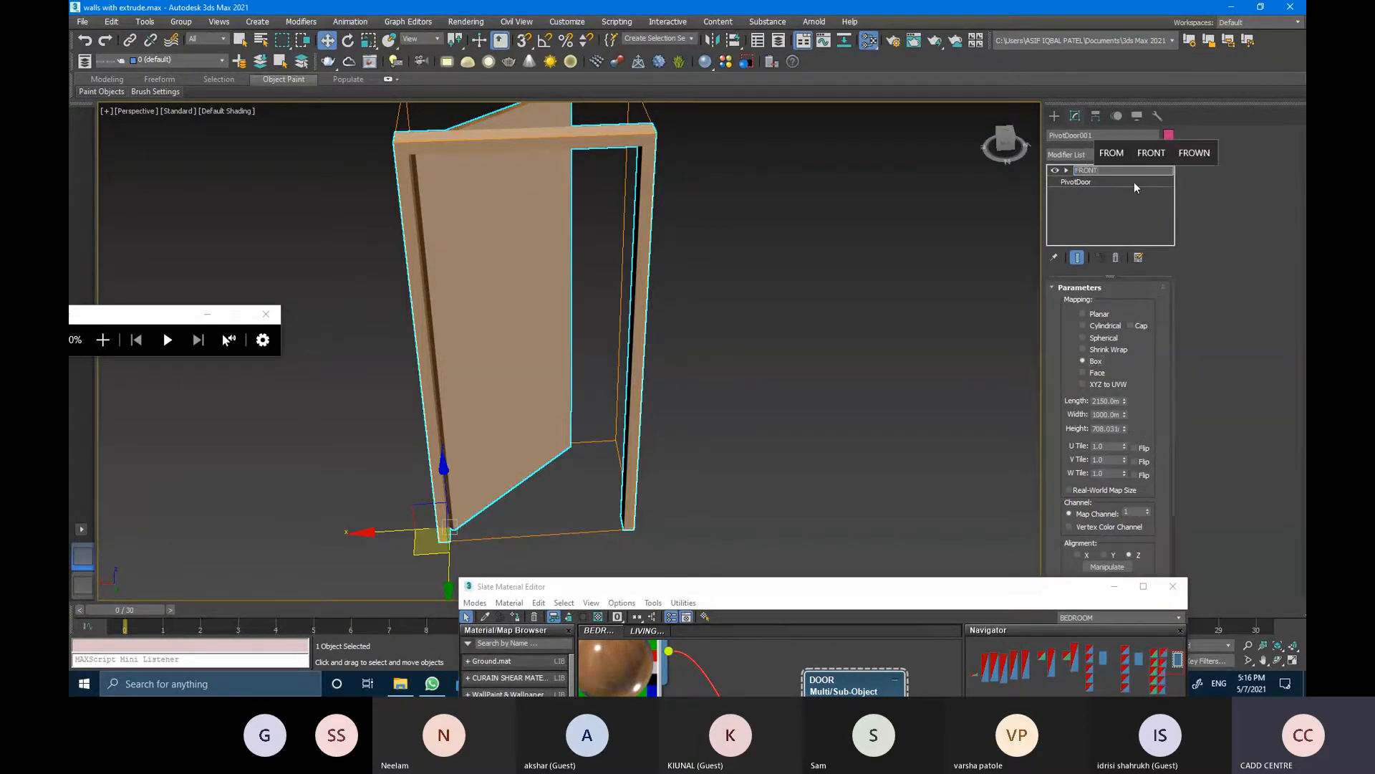
type(" U")
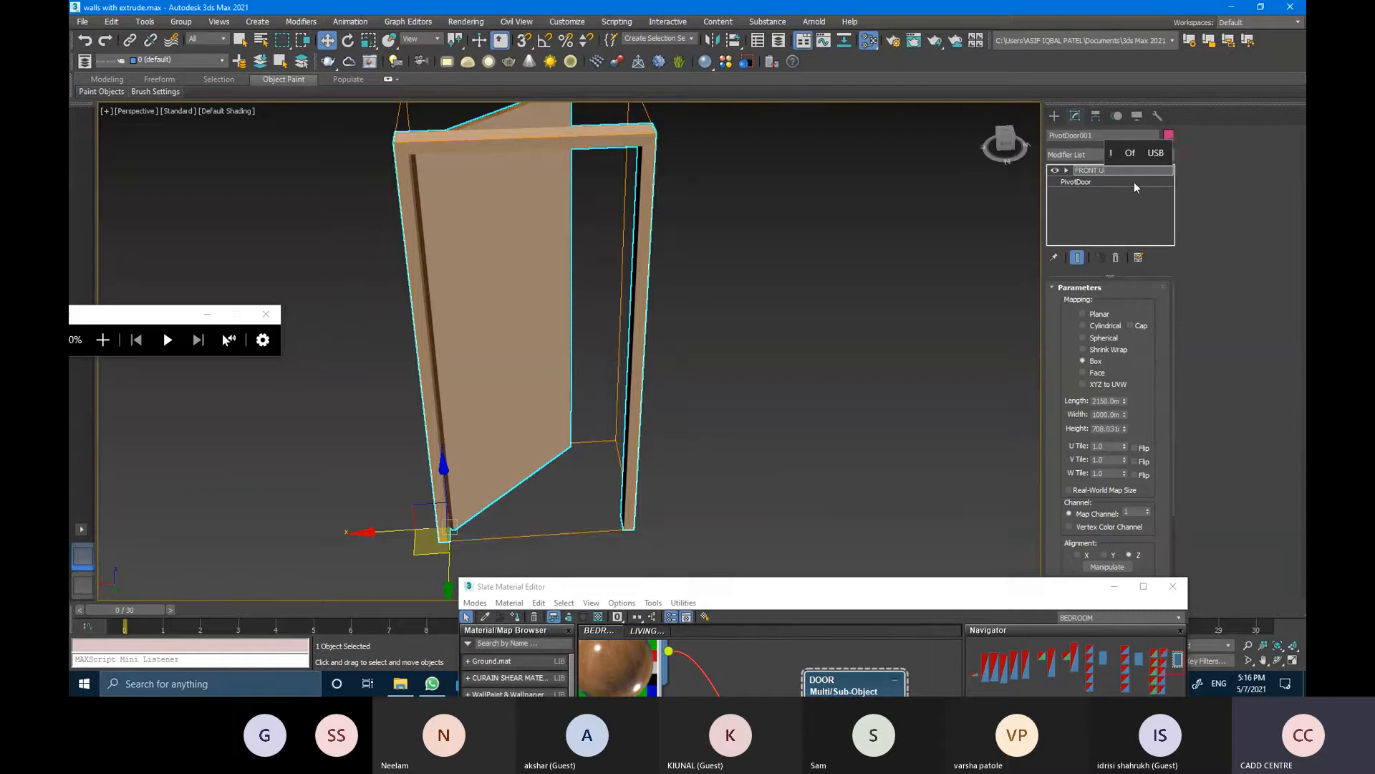
type("VW MAP")
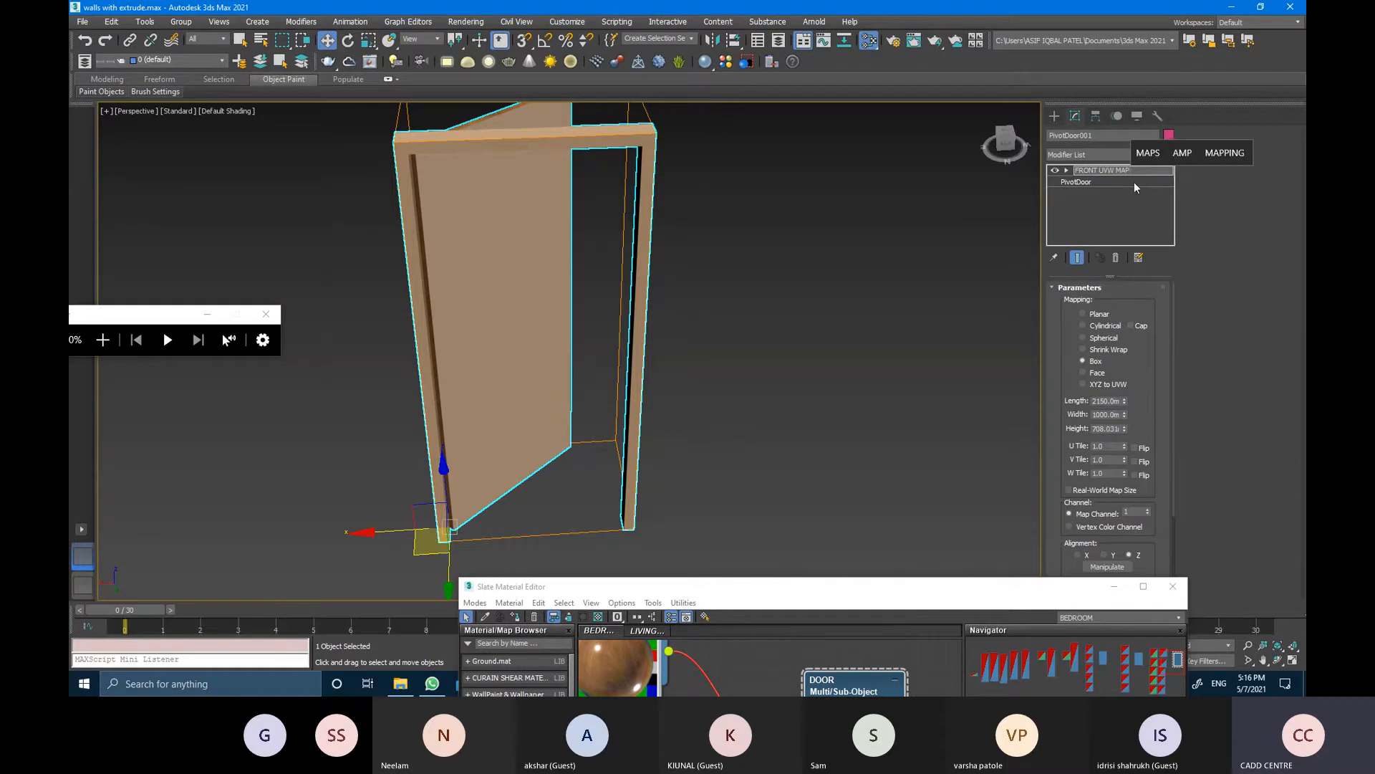
key("Return")
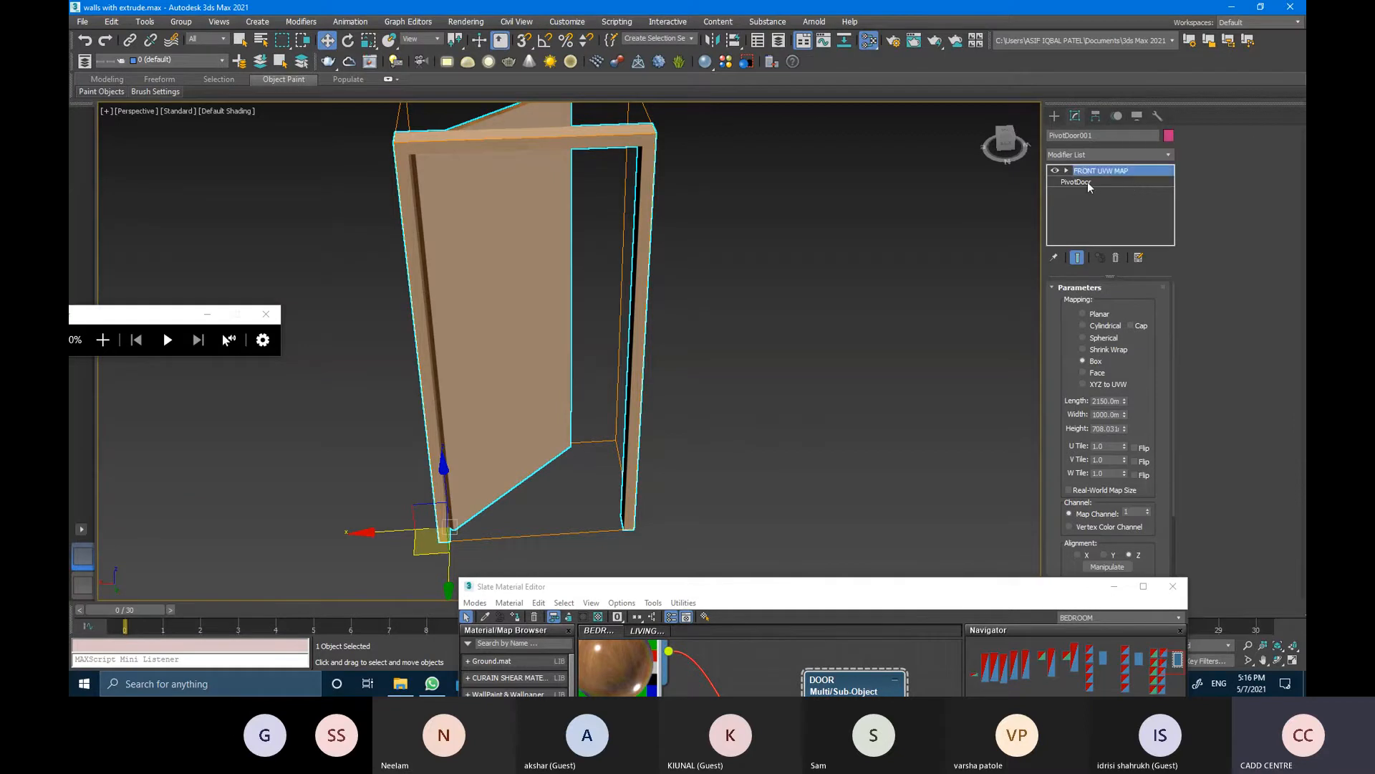
Copy the FRONT UVW MAP modifier and paste a duplicate above it in the pivot door's modifier stack
middle_click_drag(911, 204, 762, 189, "alt")
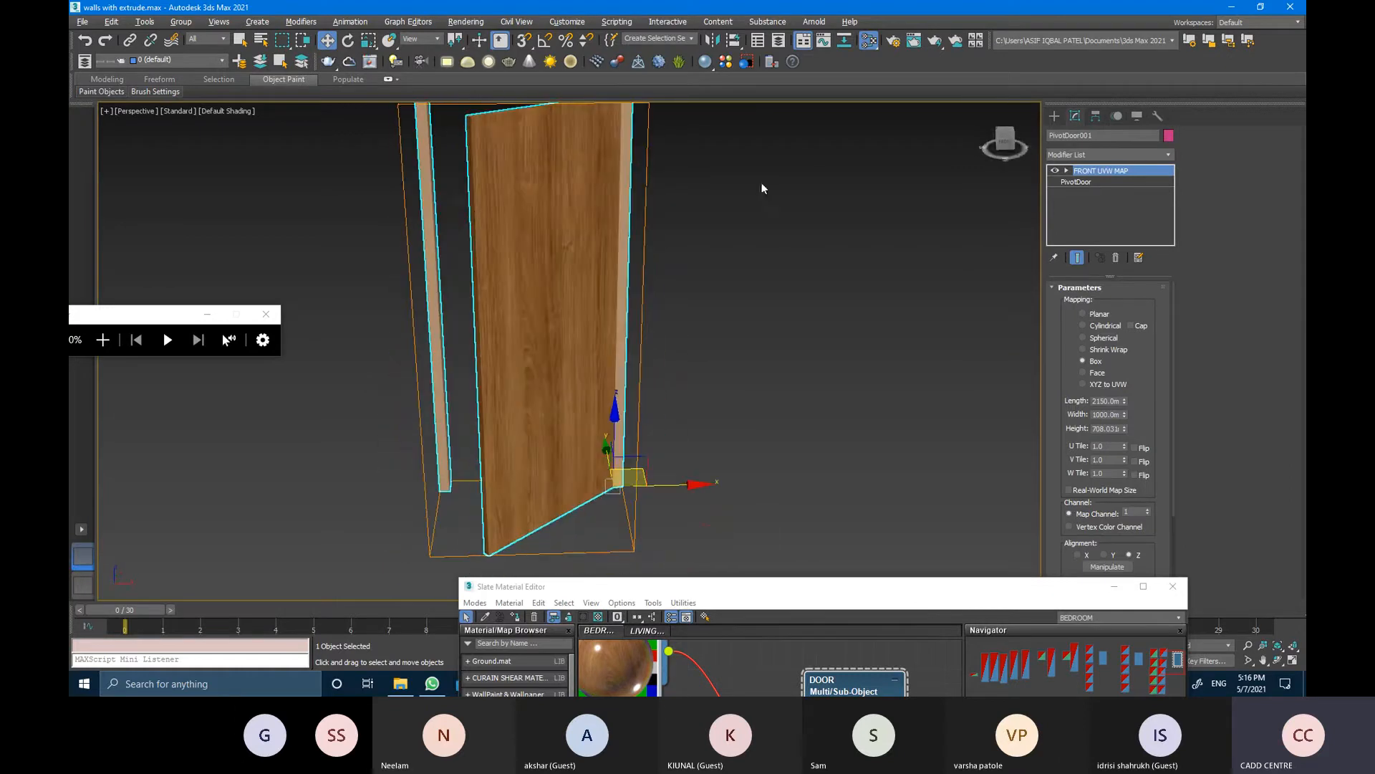
left_click(1098, 161)
left_click(1099, 161)
right_click(1094, 173)
left_click(1117, 227)
right_click(1094, 171)
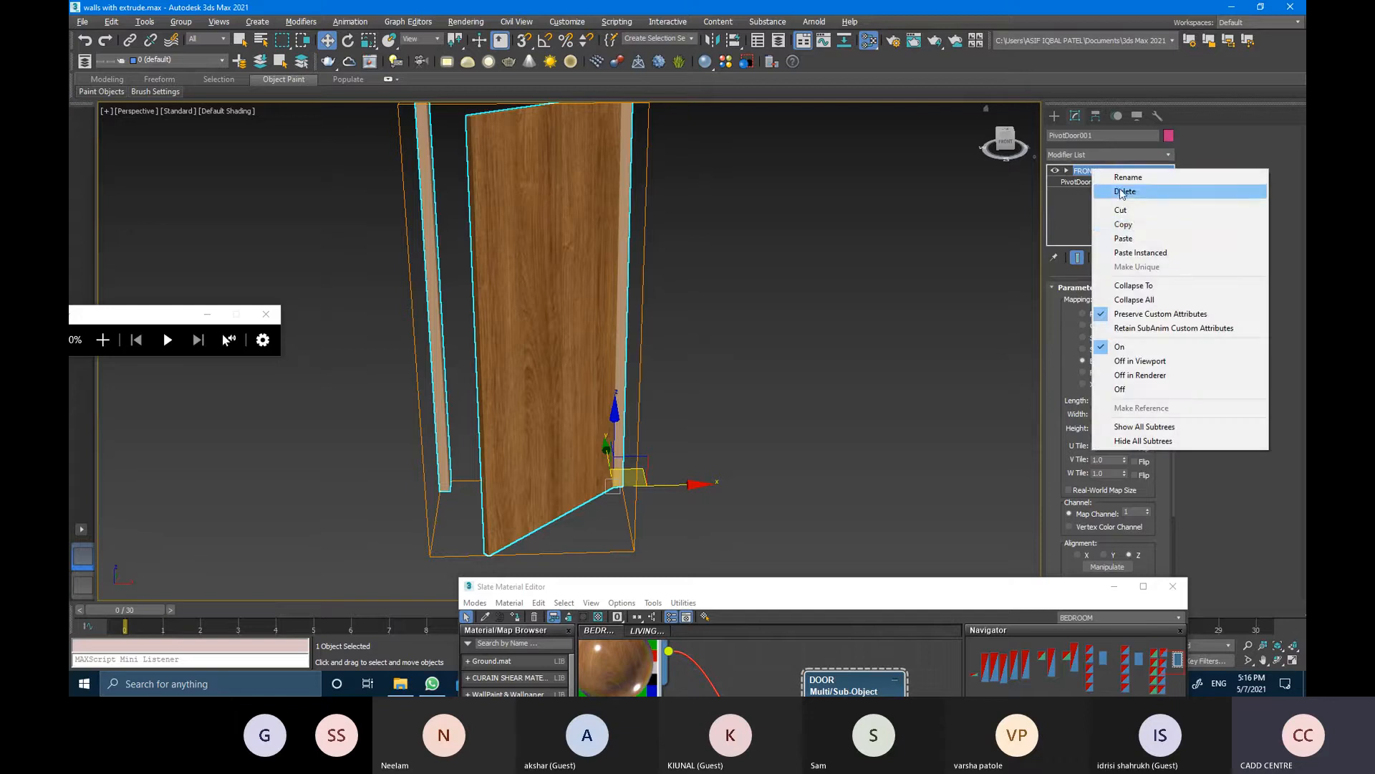
left_click(1134, 240)
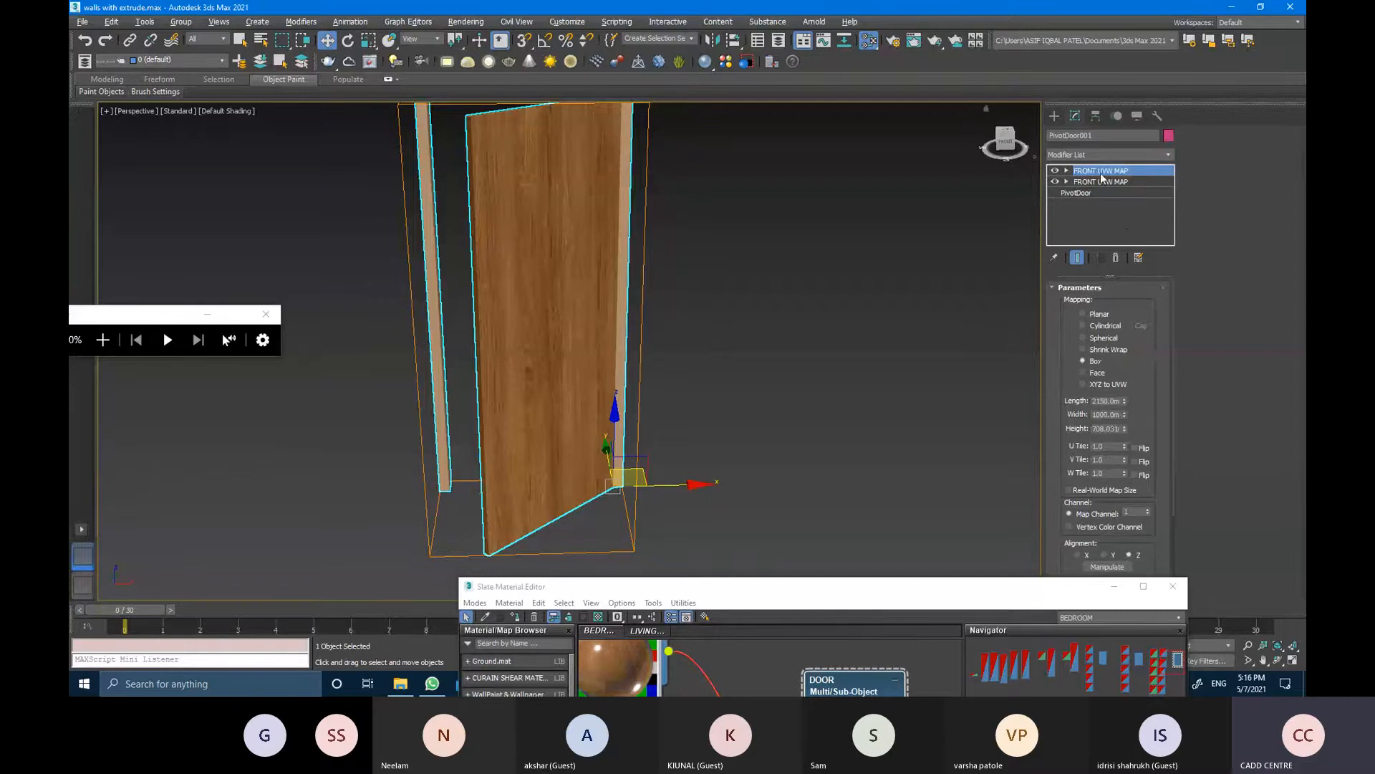
Rename the duplicated modifier at the top of the pivot door's stack as BACK UVW MAP and set its map channel to 2
right_click(1101, 174)
left_click(1108, 178)
key("BackSpace")
key("BackSpace")
key("BackSpace")
key("BackSpace")
key("BackSpace")
type("BACK")
key("Return")
double_click(1137, 510)
Paste another copy of the FRONT UVW MAP modifier, rename it GLASS - BEVEL and set its map channel to 3
middle_click_drag(886, 320, 896, 293, "alt")
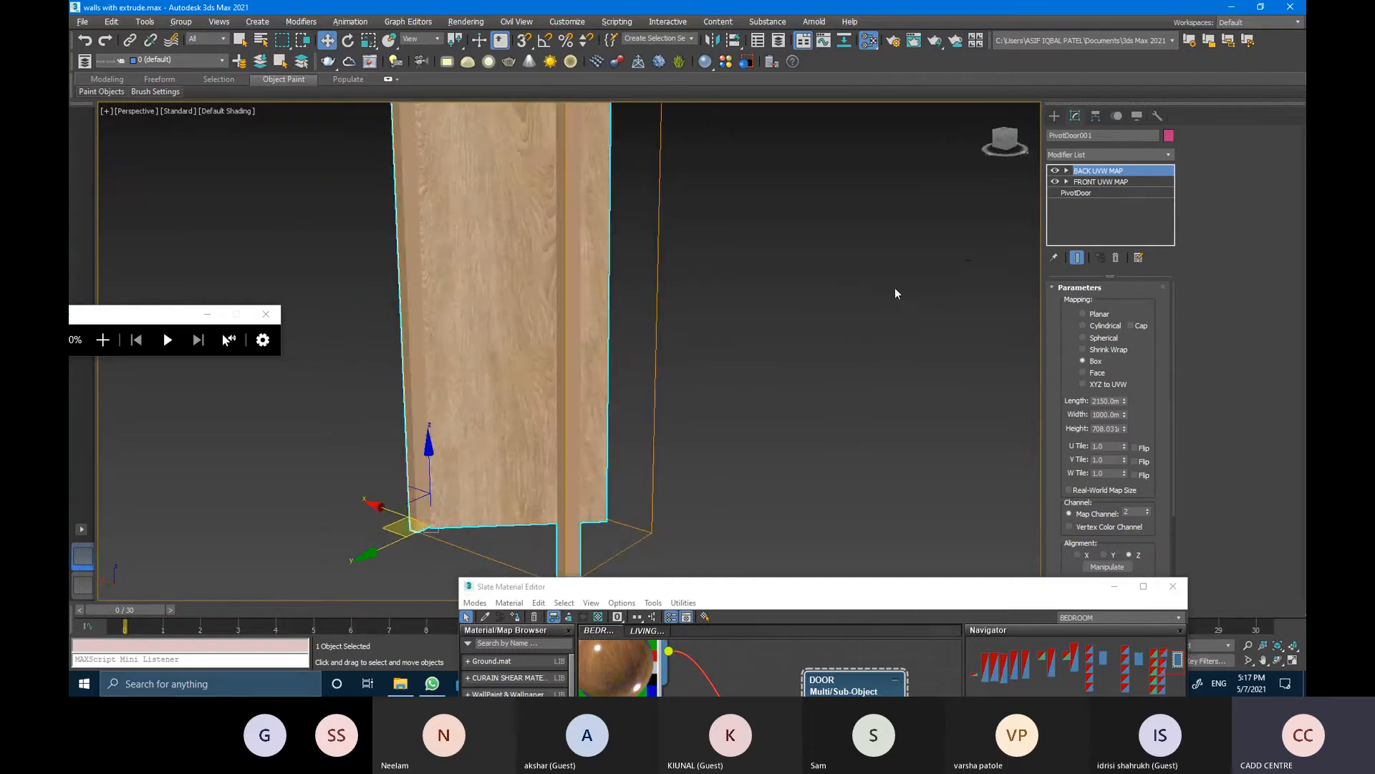
right_click(1101, 174)
left_click(1126, 226)
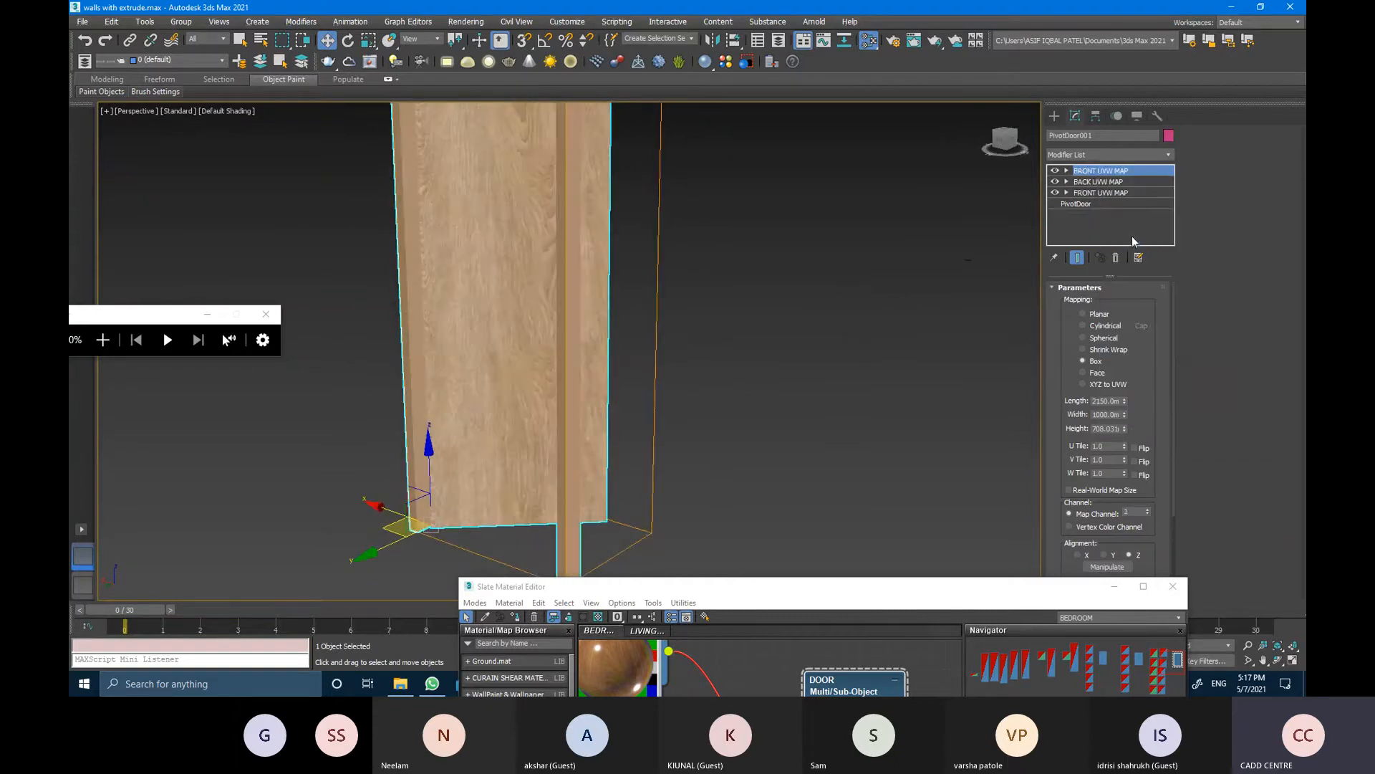
right_click(1090, 171)
left_click(1106, 176)
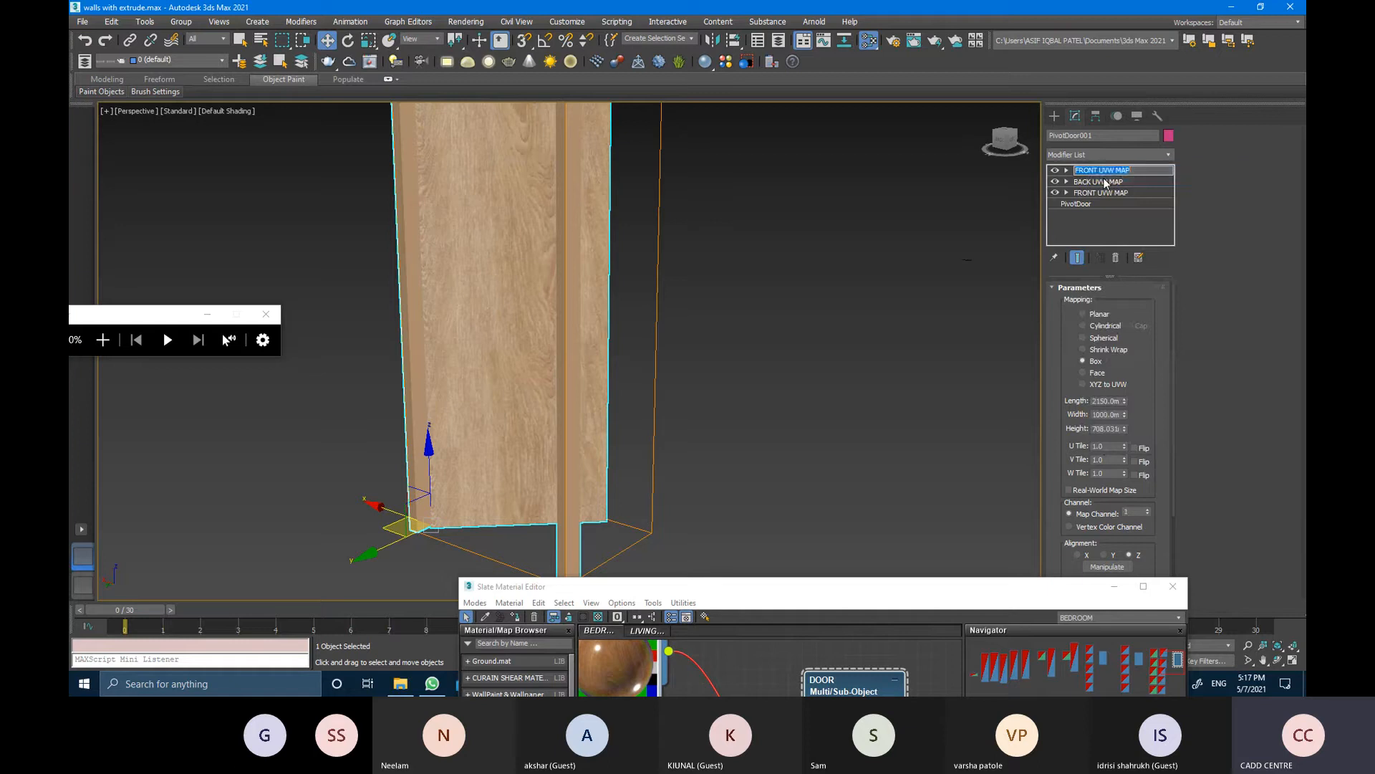
type("GLASS - BEVEL")
key("Return")
left_click(1135, 512)
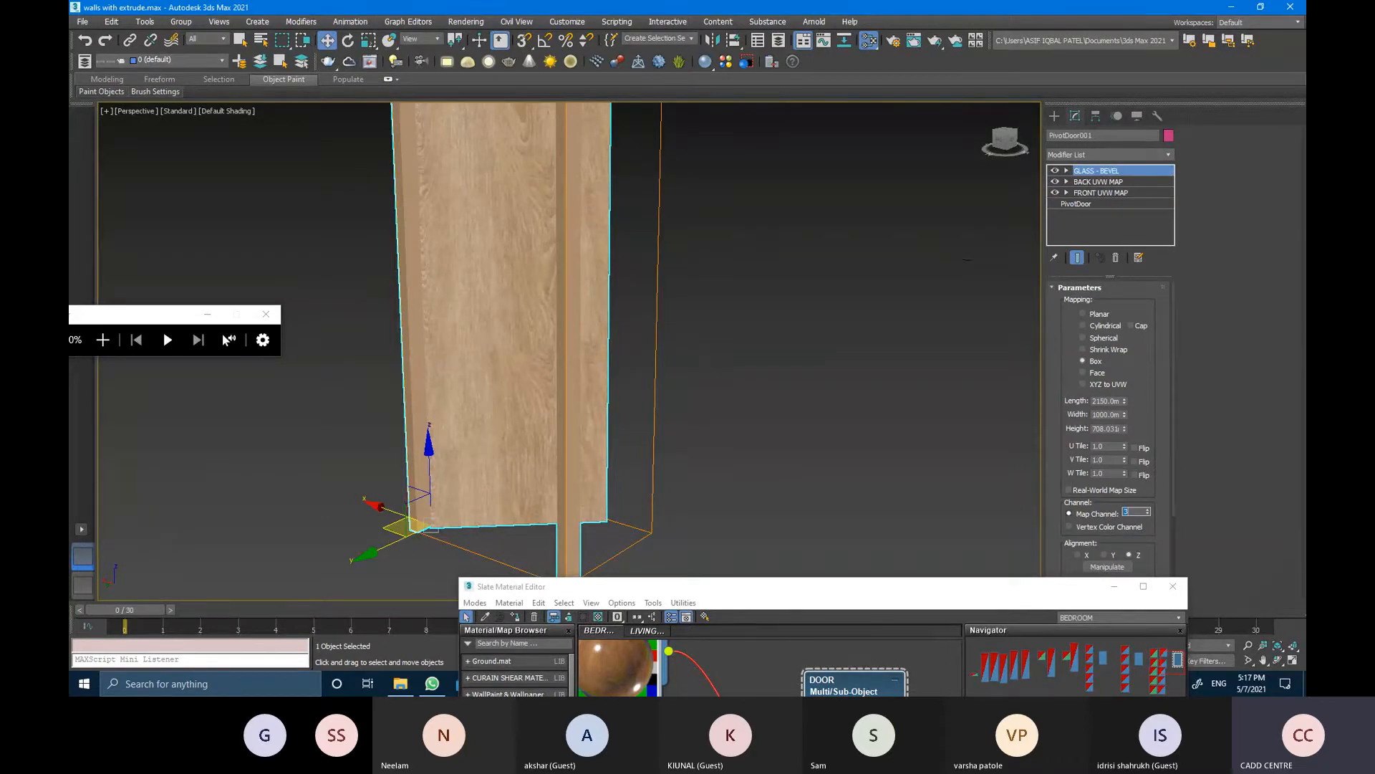
Paste a further copy of the UVW Map modifier above GLASS - BEVEL, set its map channel to 4 and rename it FRAME
right_click(1091, 170)
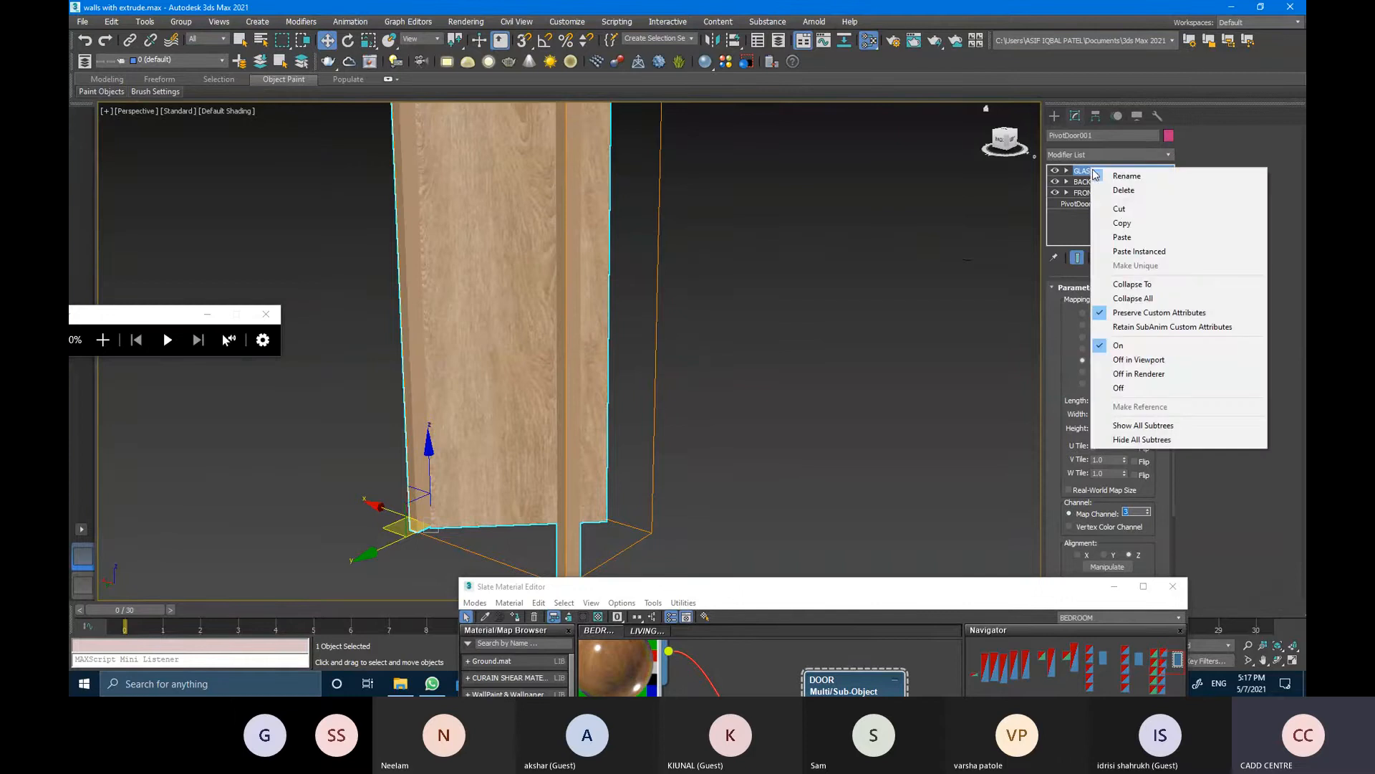
left_click(1117, 238)
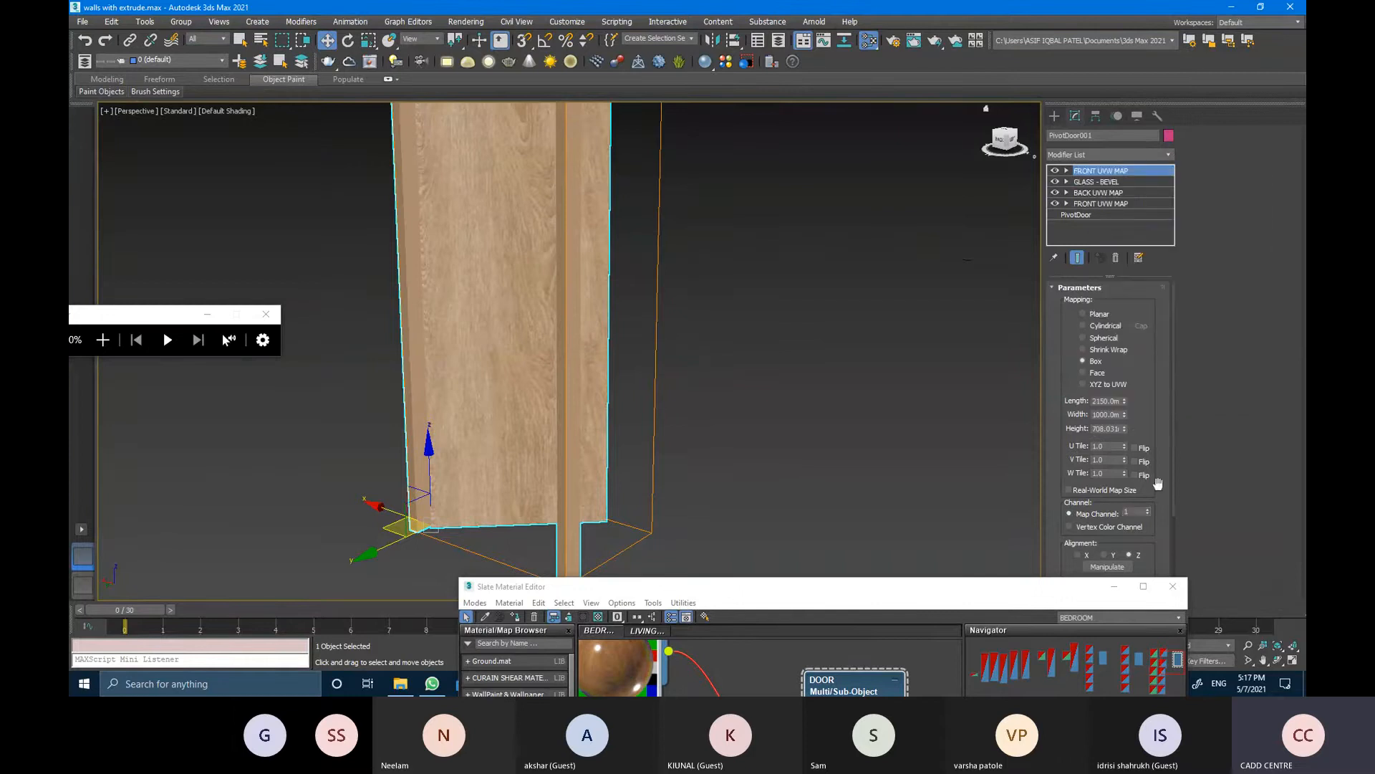
type("4")
key("Return")
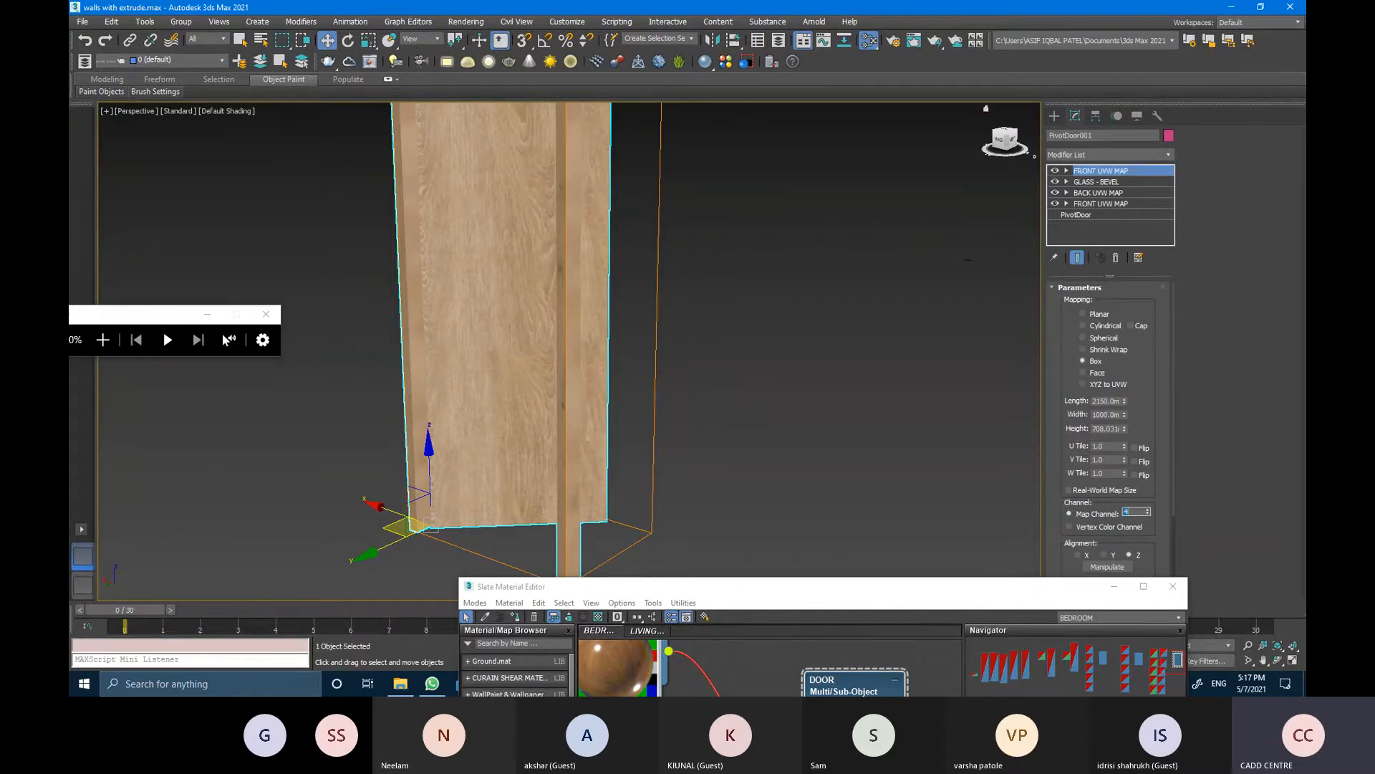
right_click(1121, 179)
left_click(1128, 178)
type("FRAME")
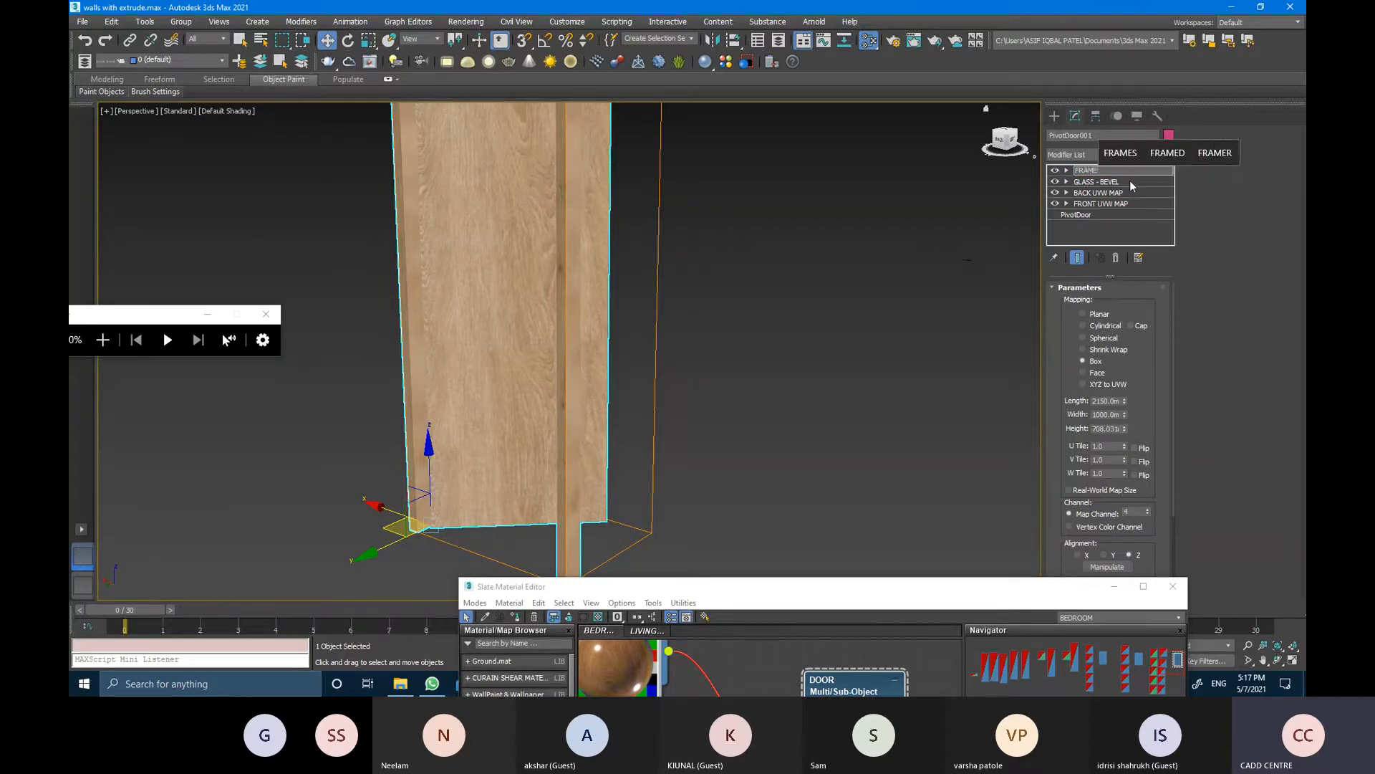
key("Return")
Paste one more UVW Map copy above FRAME, rename it INNER FRAME and give it the next map channel in sequence
right_click(1128, 174)
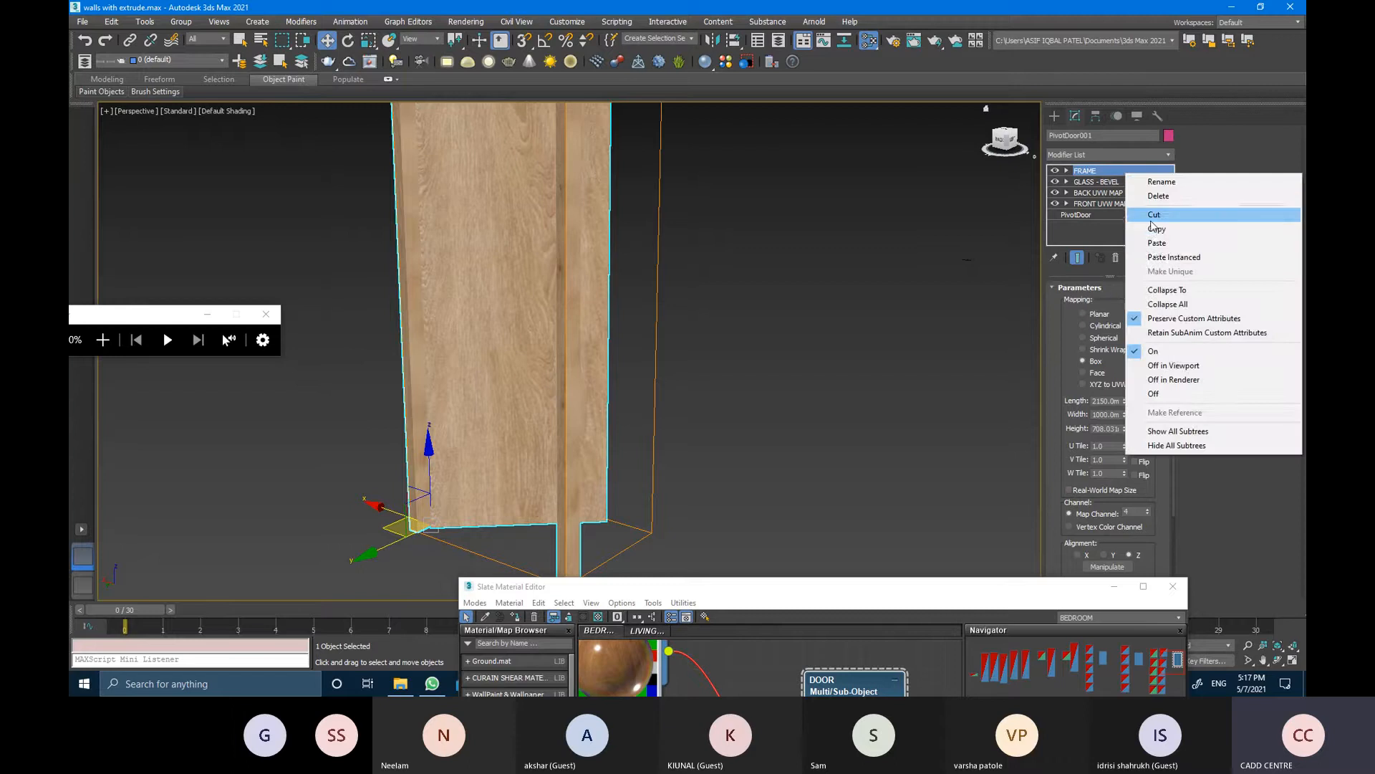
left_click(1150, 244)
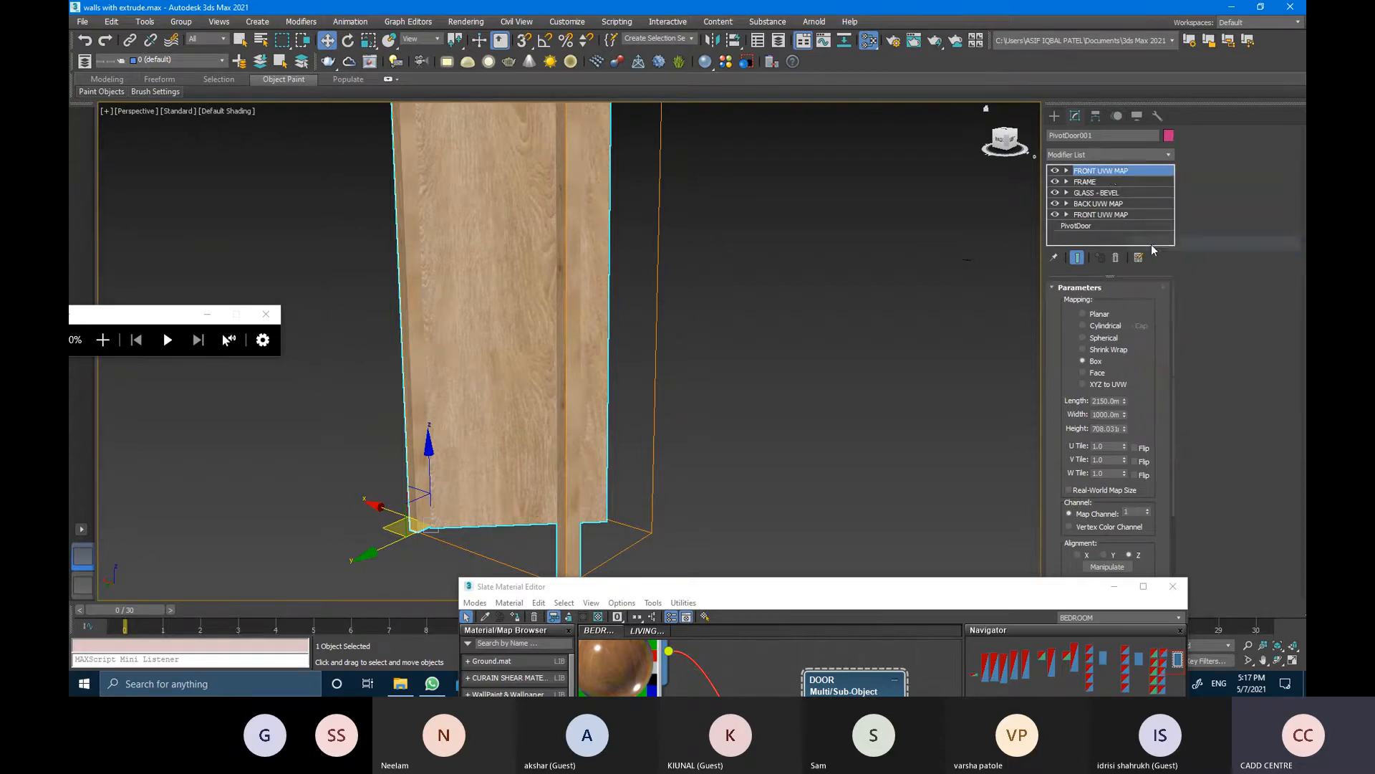
right_click(1112, 177)
left_click(1132, 183)
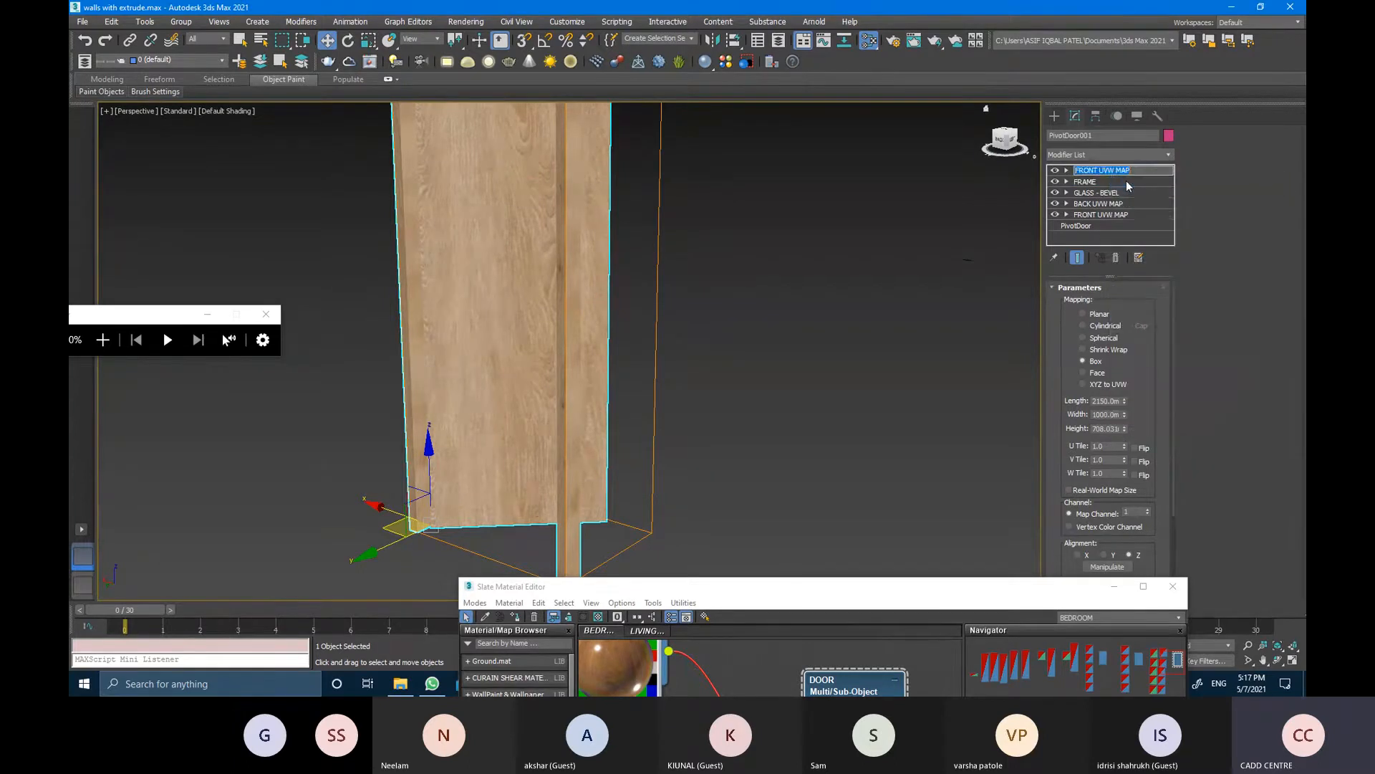
key("BackSpace")
type("INNER FRAME")
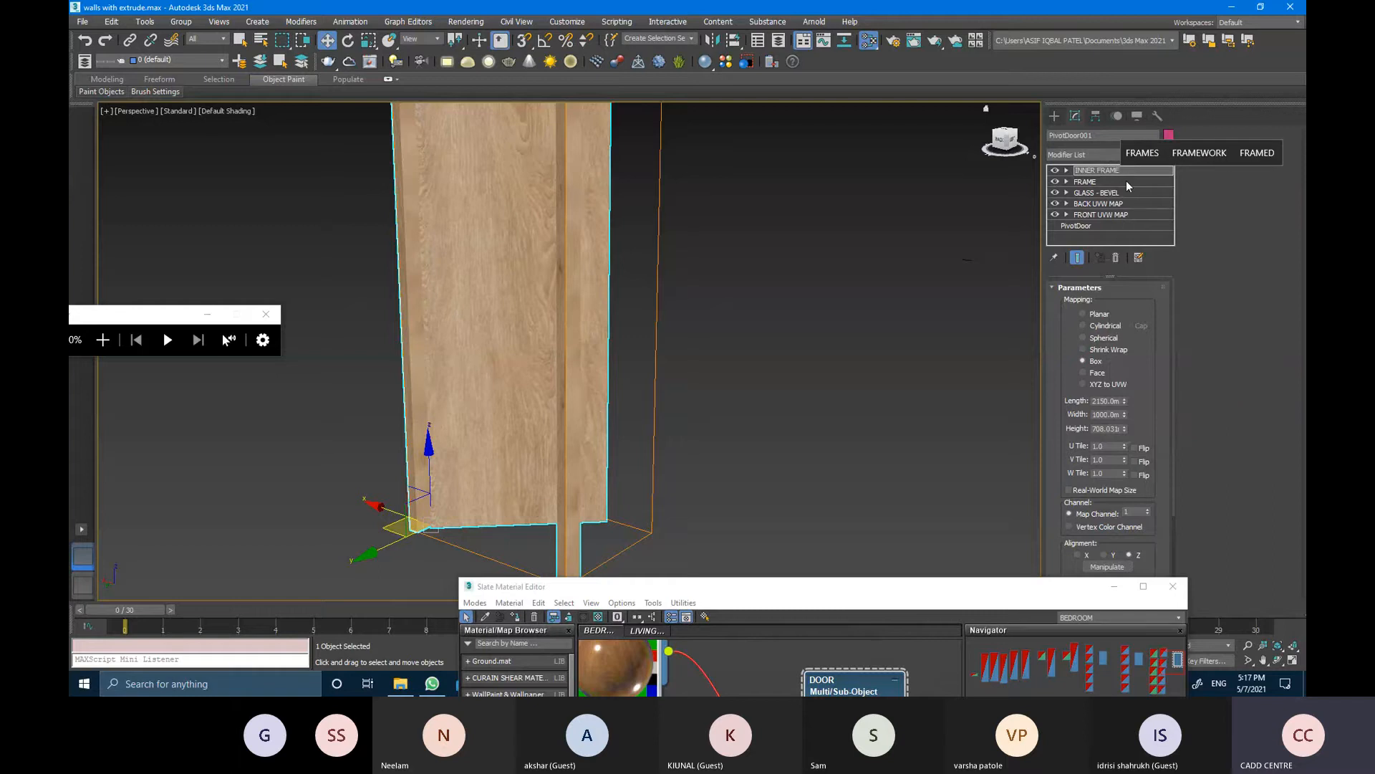
key("Return")
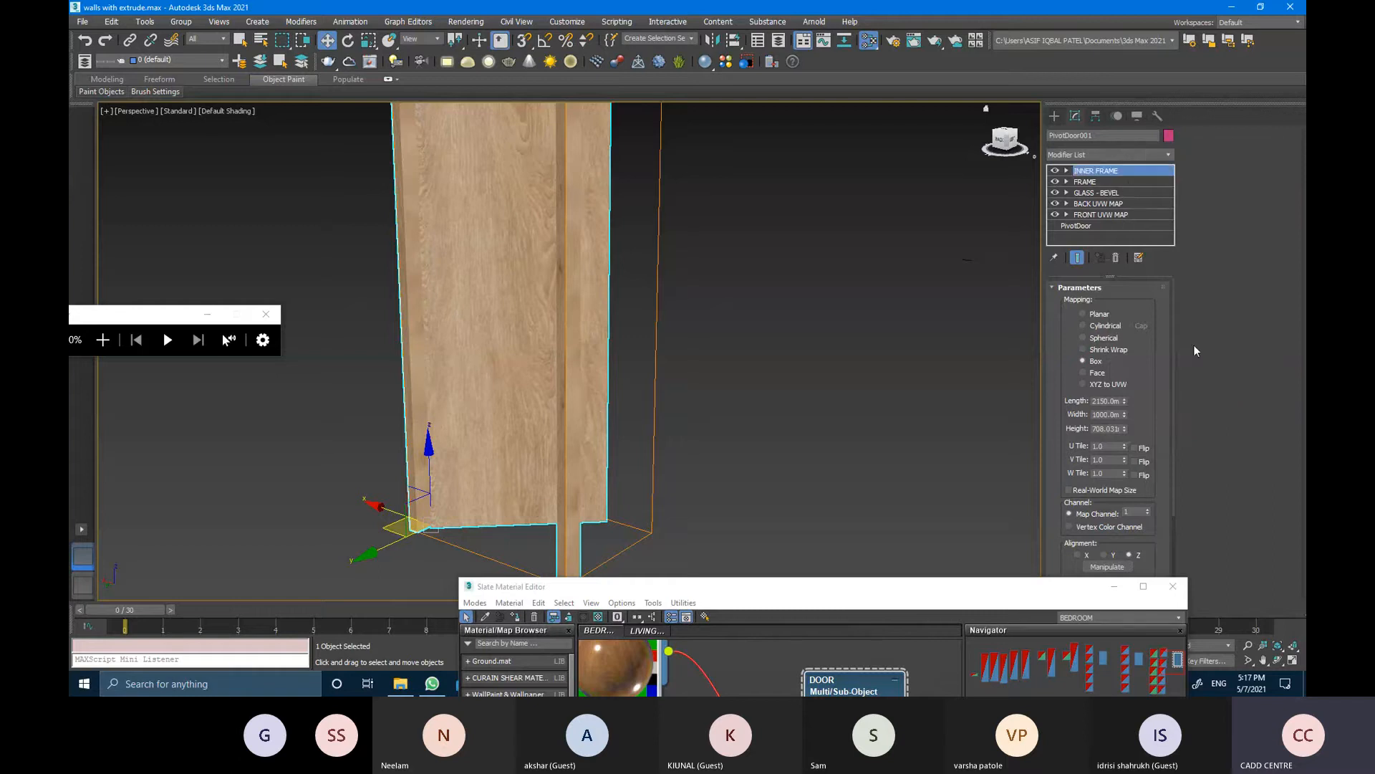
double_click(1143, 511)
Check the map channels of the FRAME, GLASS - BEVEL, BACK and FRONT modifiers and inspect the door's mapping from several sides
left_click(1101, 181)
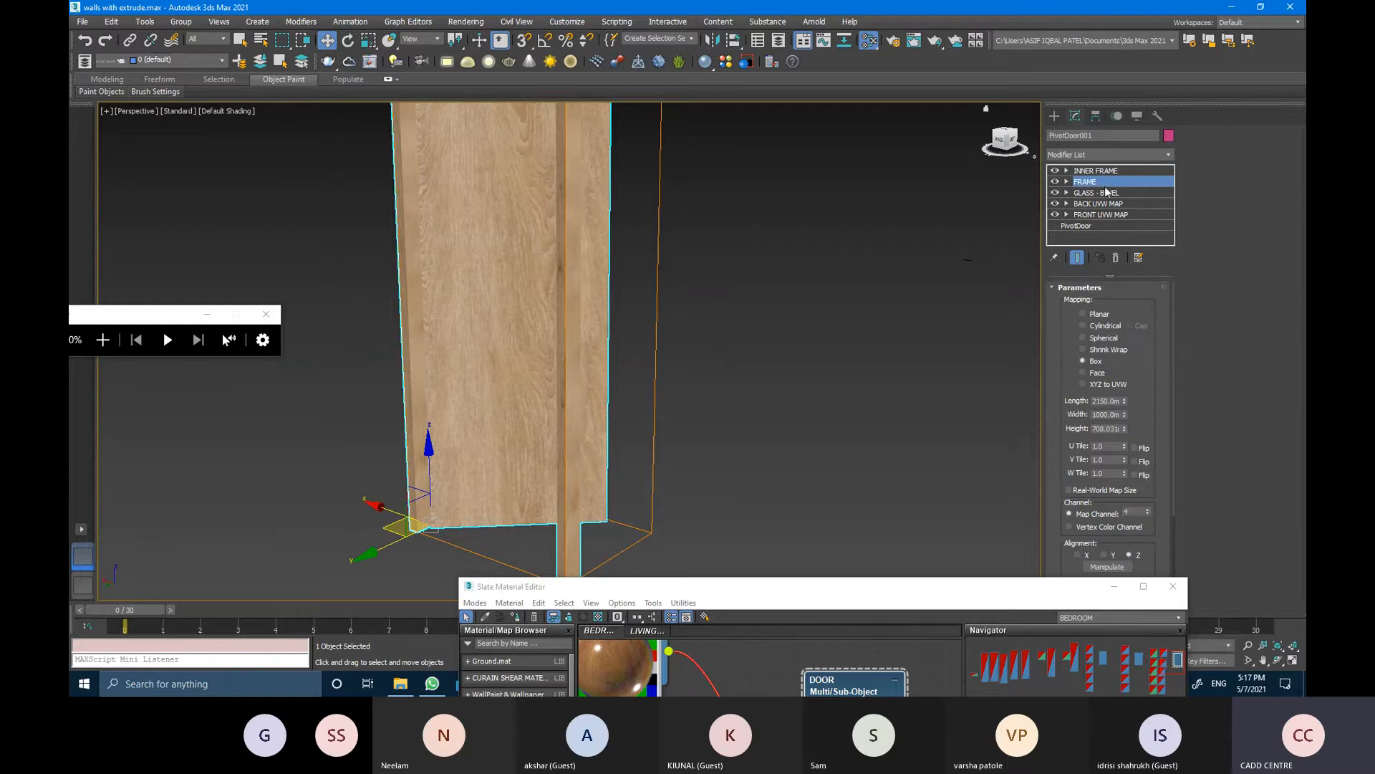
left_click(1104, 189)
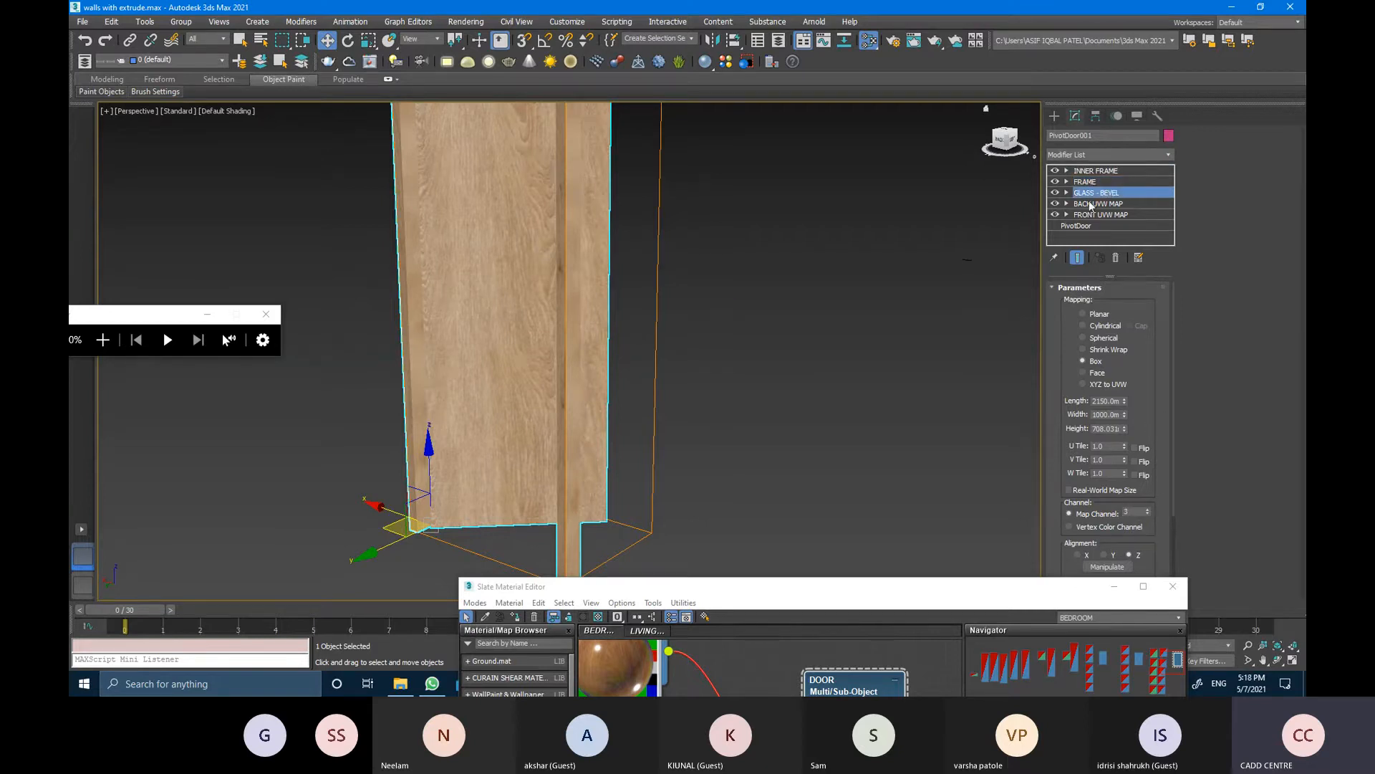
left_click(1090, 204)
left_click(1101, 214)
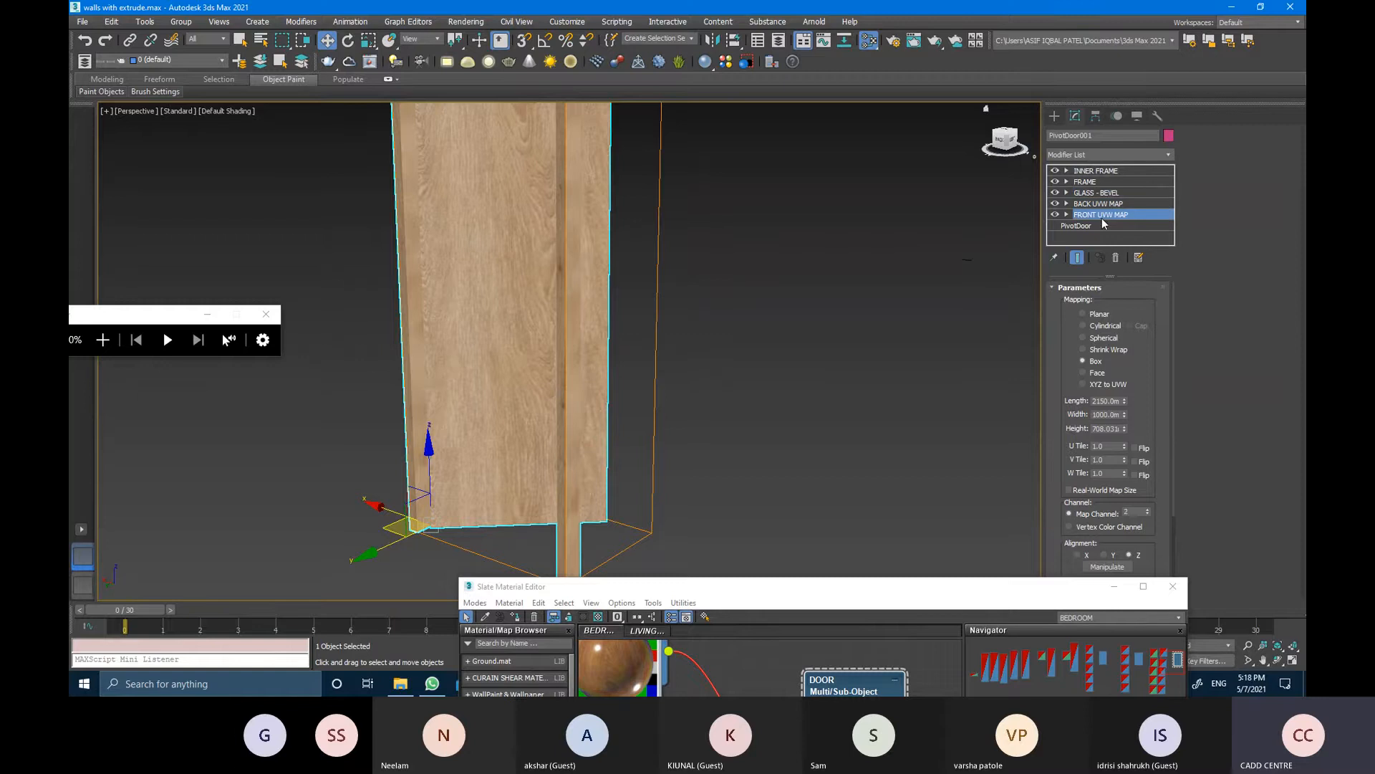
scroll(844, 350, "down", 3)
mouse_move(839, 353)
middle_mouse_down("alt")
mouse_move(669, 311)
mouse_move(616, 315)
mouse_move(821, 336)
mouse_move(839, 361)
middle_mouse_up("alt")
scroll(693, 219, "up", 6)
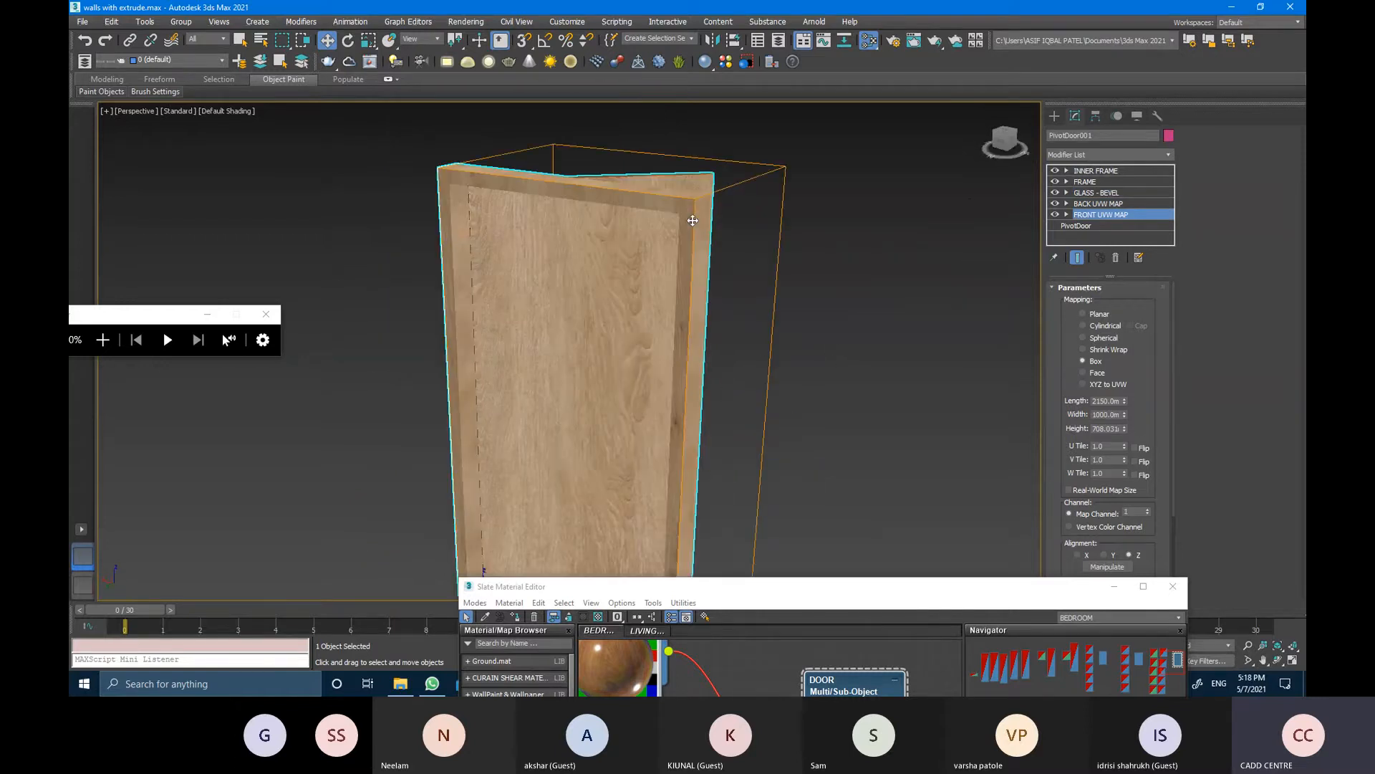
middle_click_drag(693, 221, 624, 229, "alt")
scroll(792, 251, "down", 5)
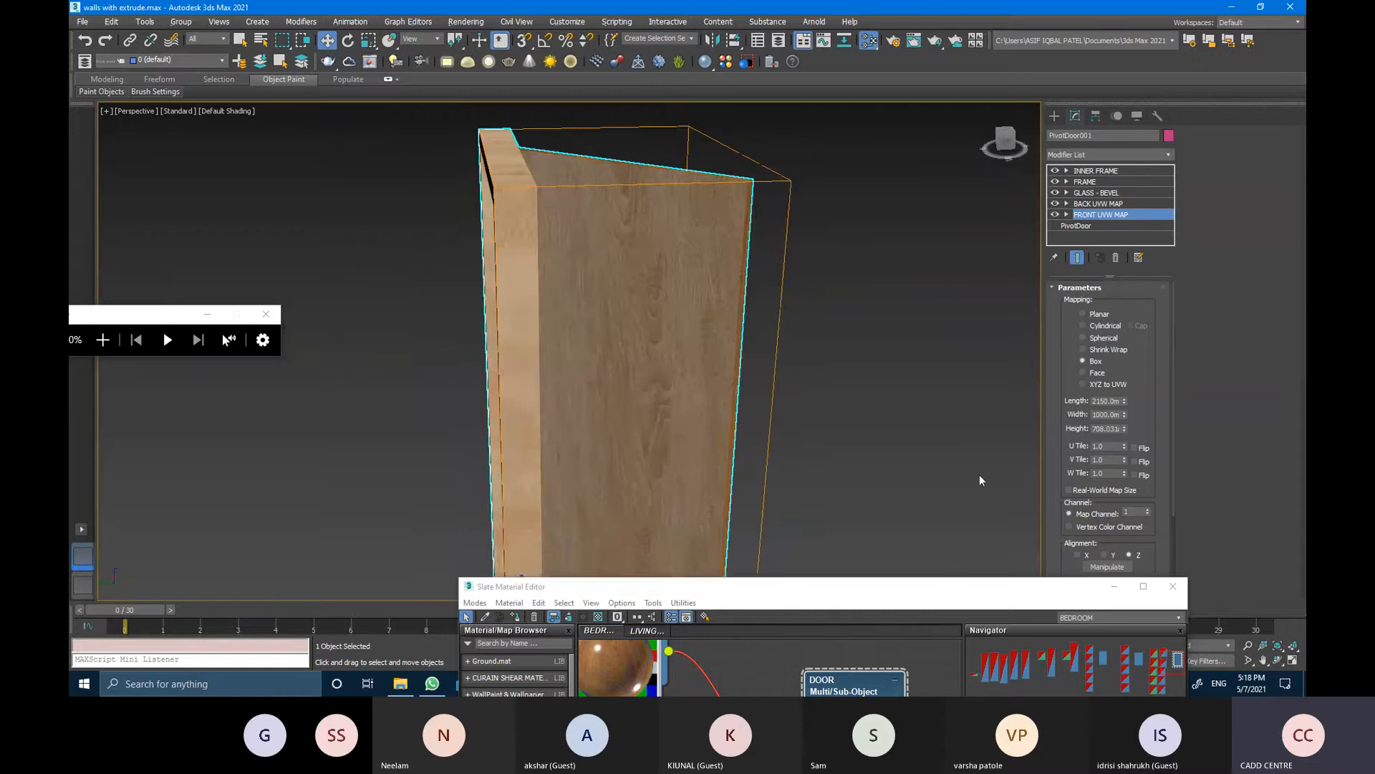
Maximize the Slate Material Editor and duplicate the whole DOOR Multi/Sub-Object tree with its bitmaps and physical materials beside the original
left_click(1143, 586)
scroll(688, 351, "down", 5)
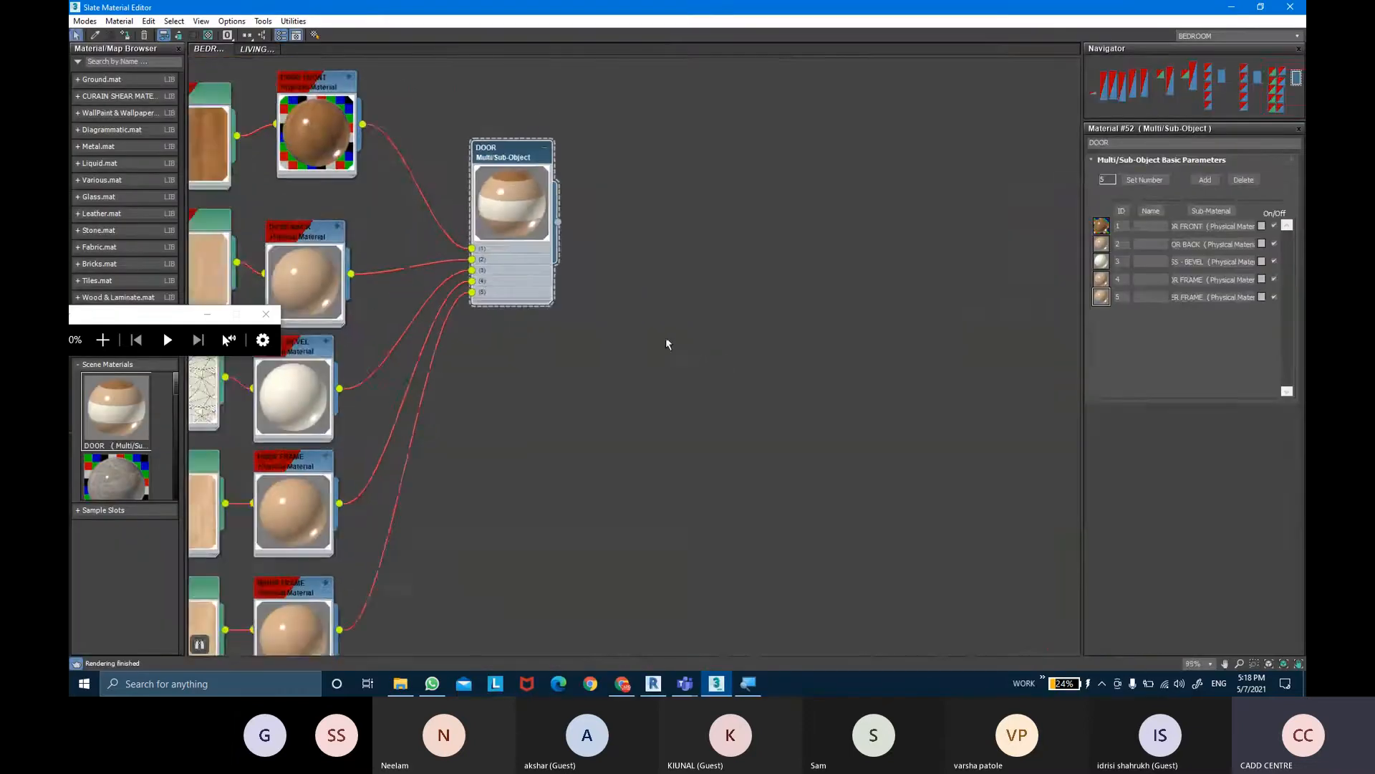
middle_click_drag(599, 344, 646, 302)
middle_click_drag(689, 441, 770, 444)
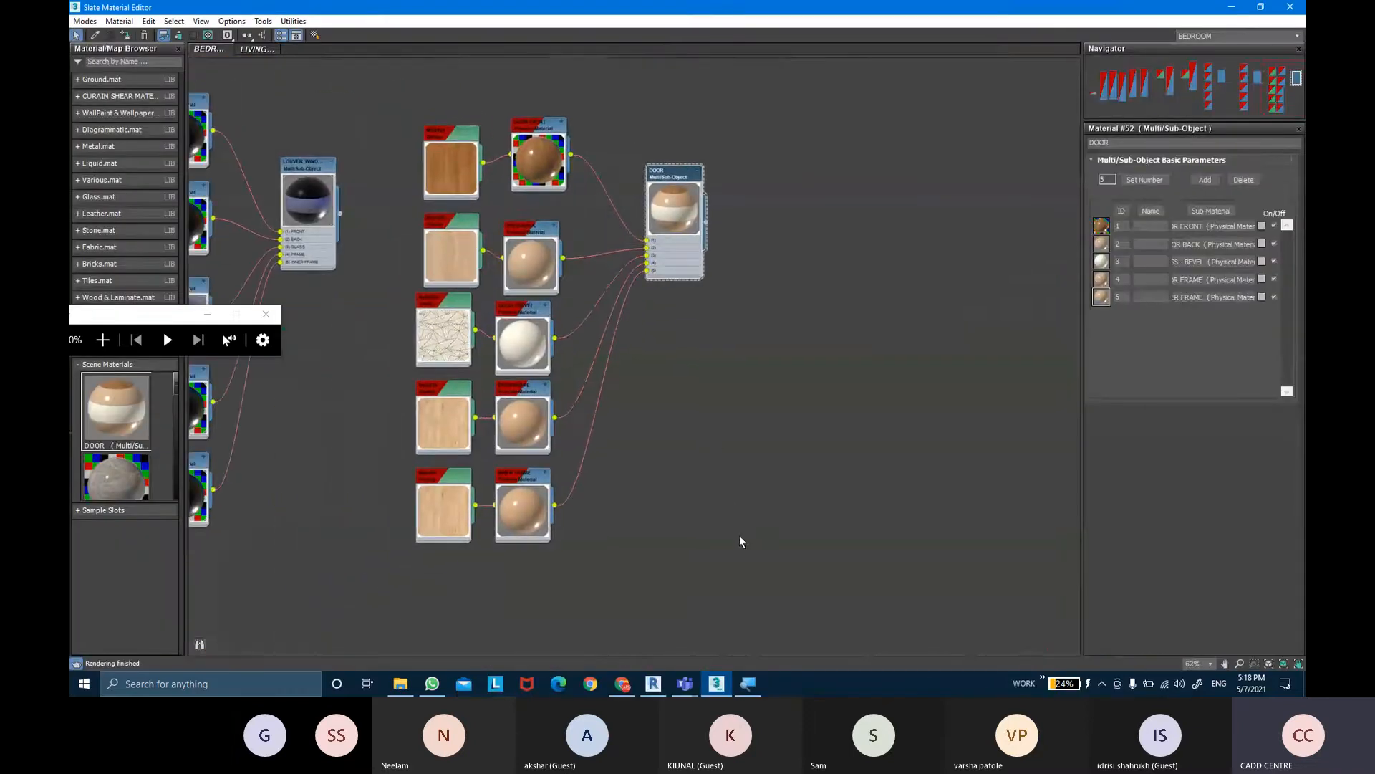
left_click_drag(741, 540, 406, 125)
left_click_drag(669, 179, 1005, 211, "shift")
middle_click_drag(940, 212, 917, 222)
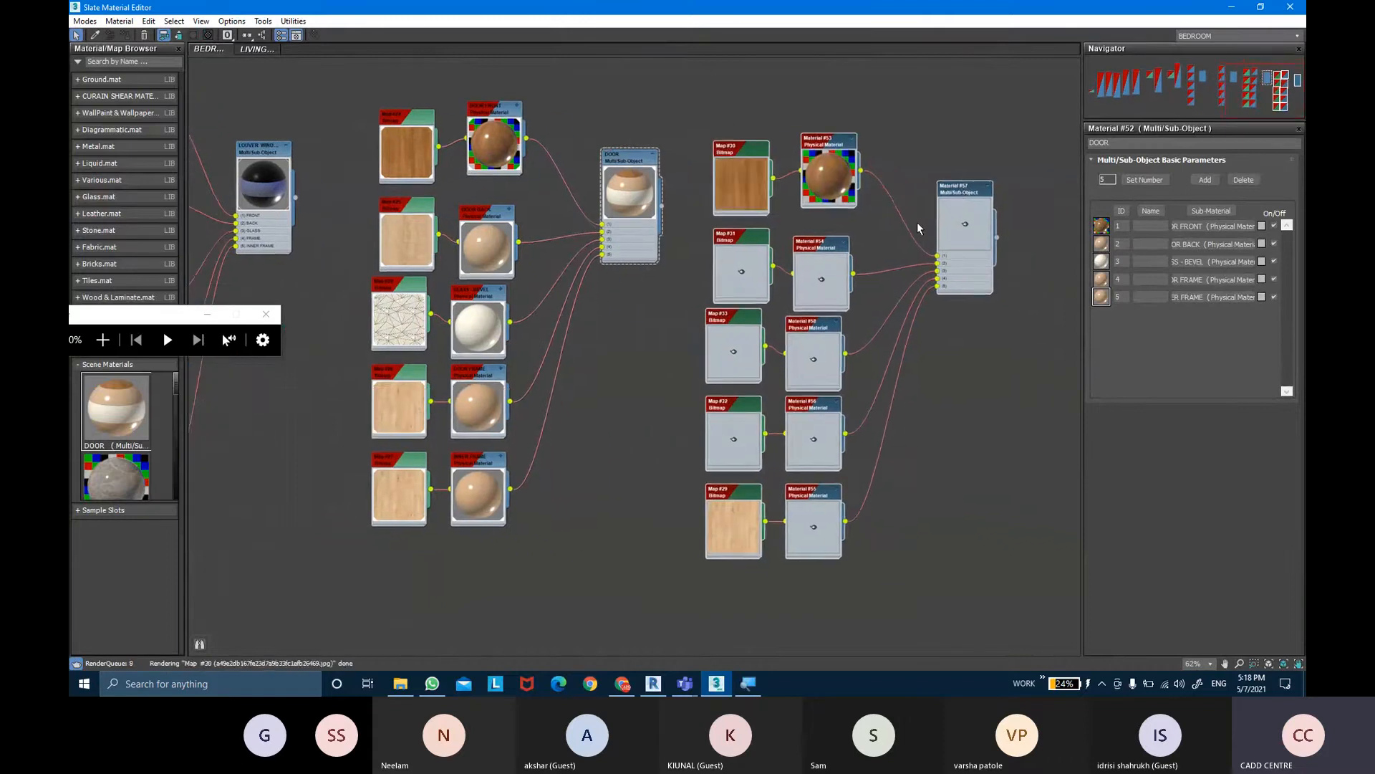
scroll(917, 222, "up", 2)
middle_click_drag(867, 286, 867, 247)
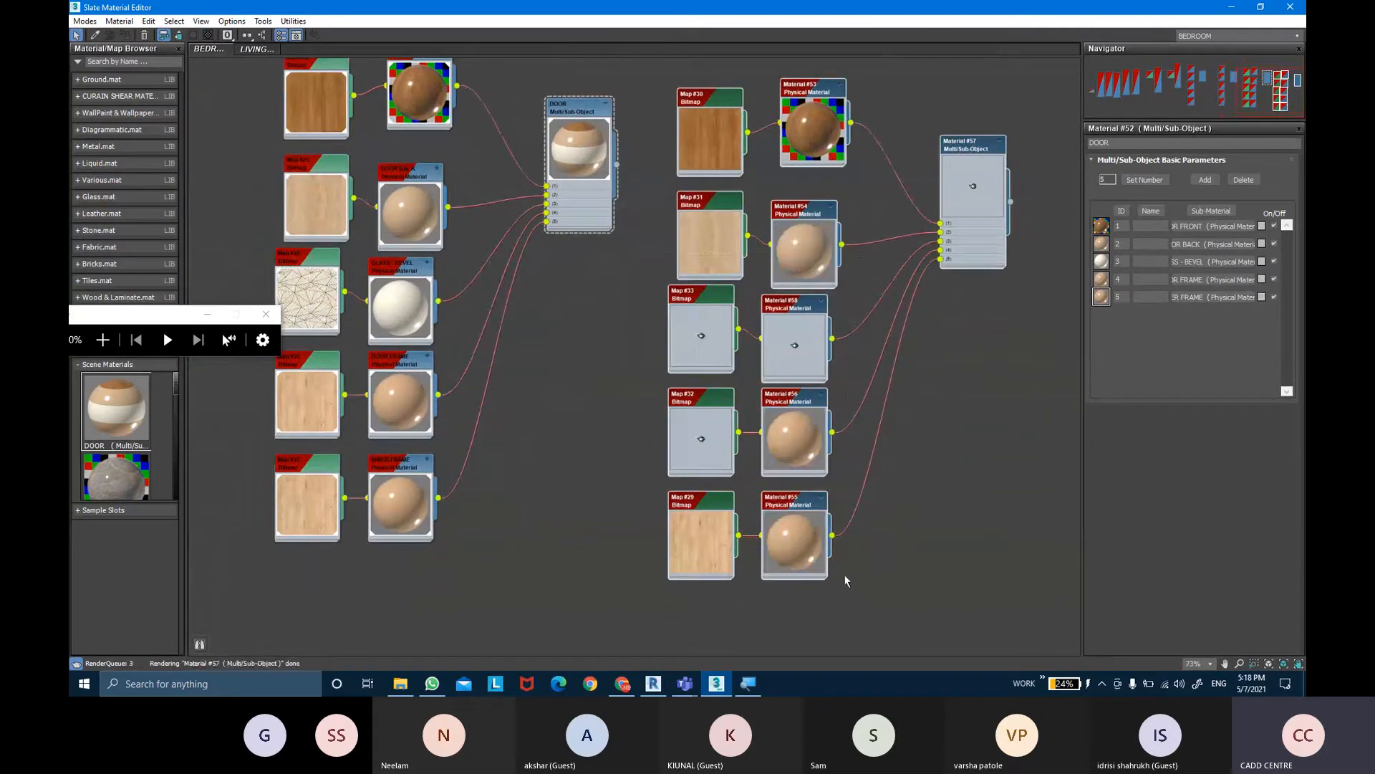
Delete the lower four branches of the copied tree and duplicate its first wood bitmap and physical material four times below
key("Delete")
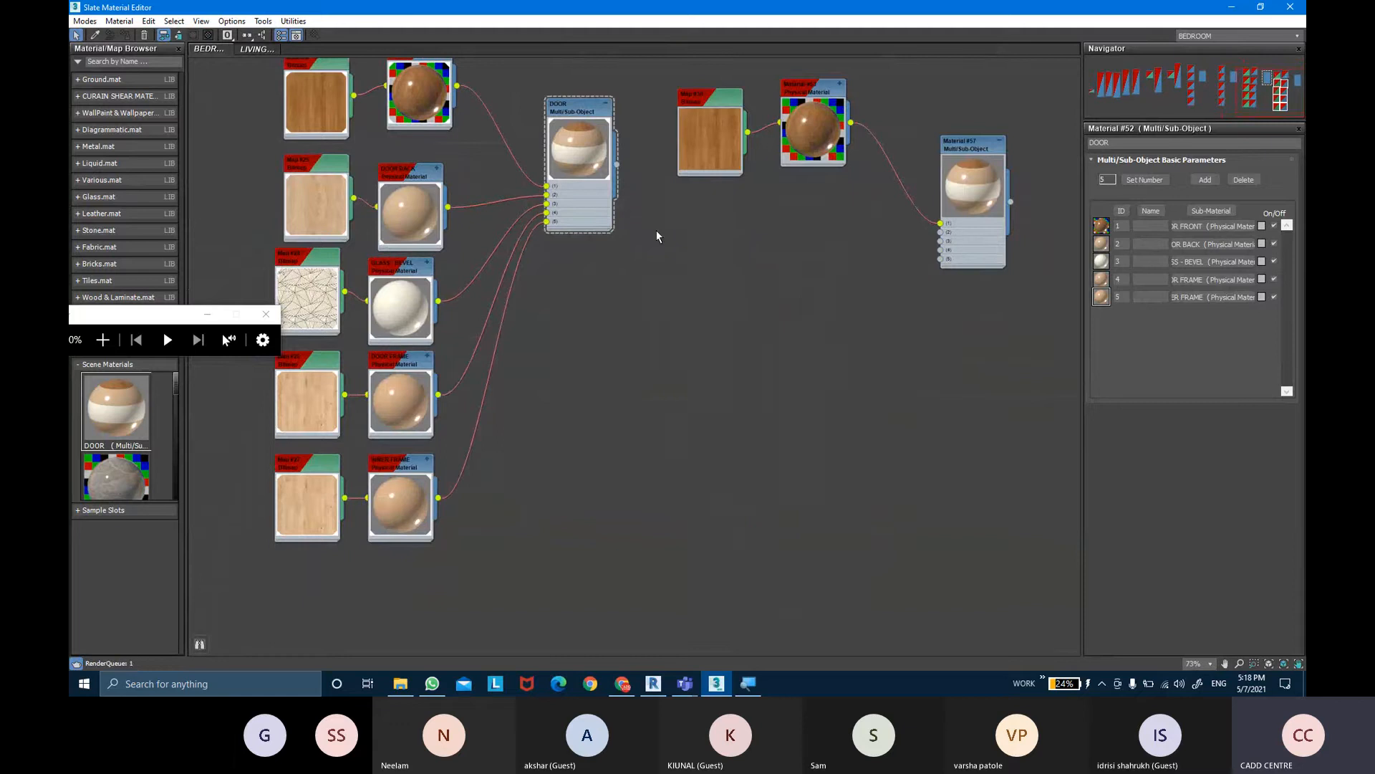
left_click_drag(818, 160, 815, 523, "shift")
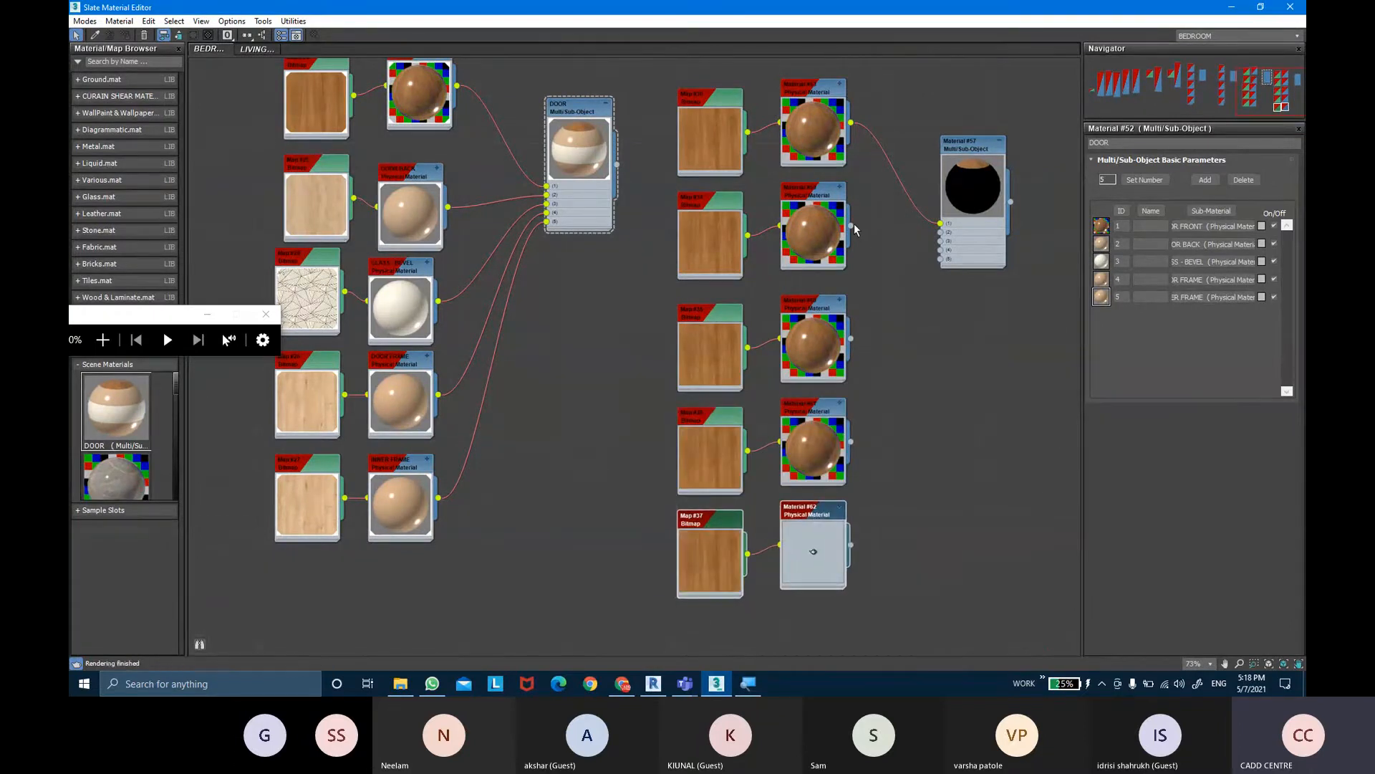
Connect the four duplicated wood physical materials to slots 2 to 5 of the copied Multi/Sub-Object material
left_click_drag(853, 225, 941, 232)
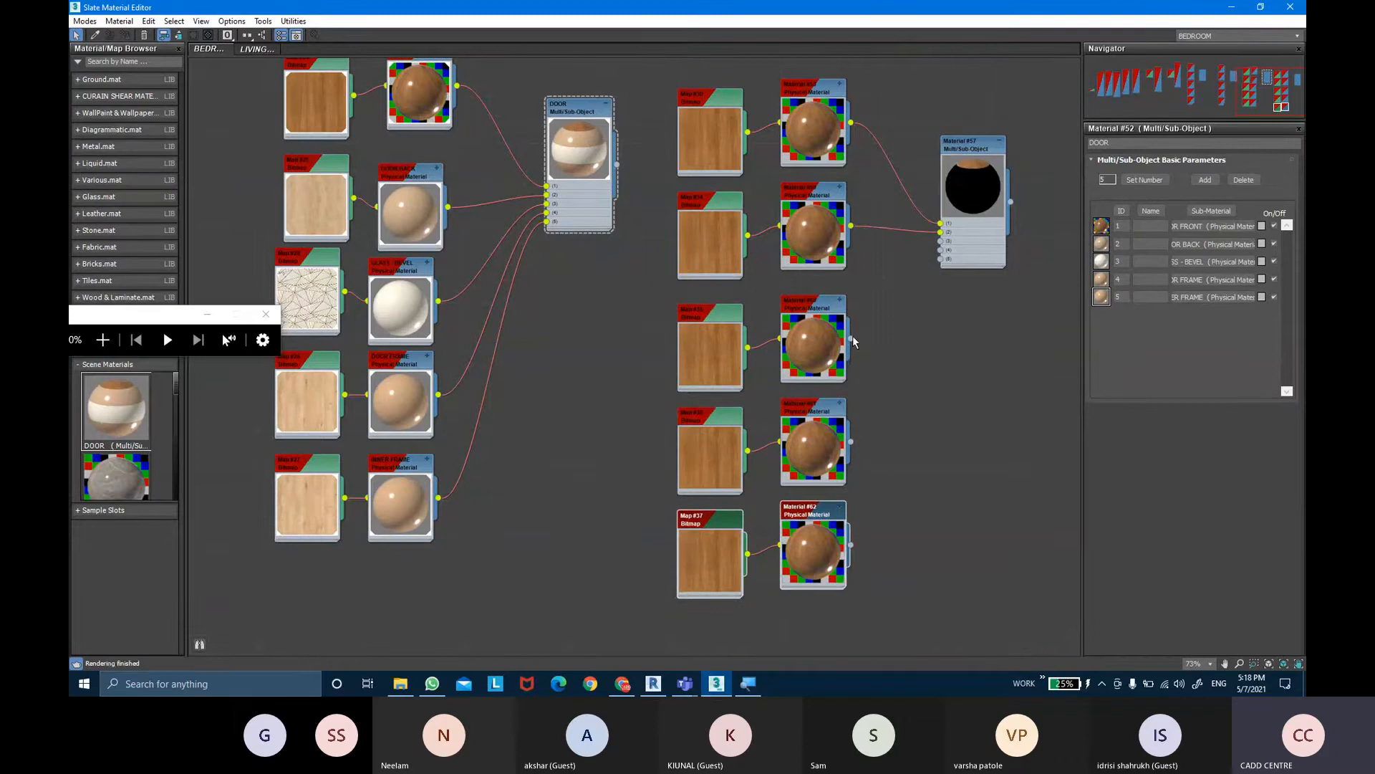
left_click_drag(851, 338, 940, 240)
left_click_drag(851, 441, 939, 251)
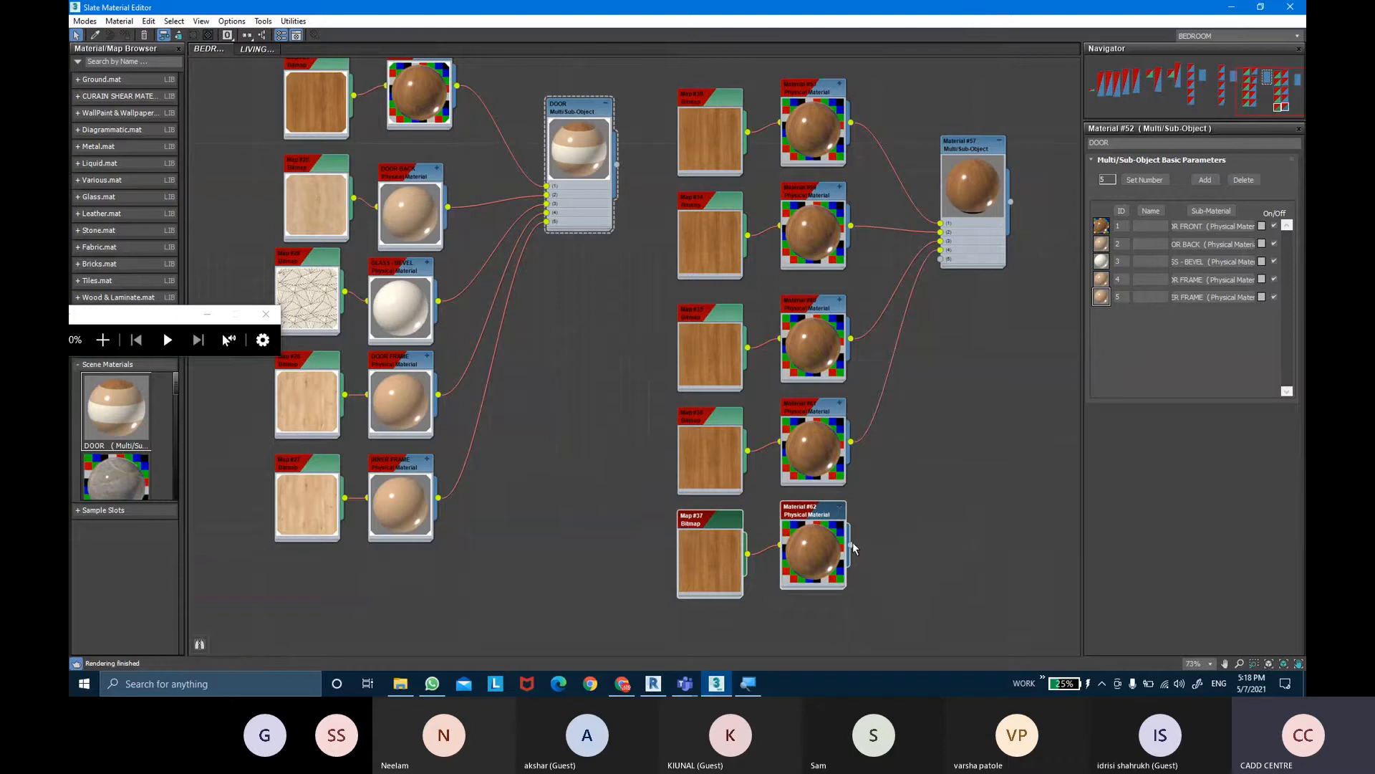
left_click_drag(935, 266, 939, 260)
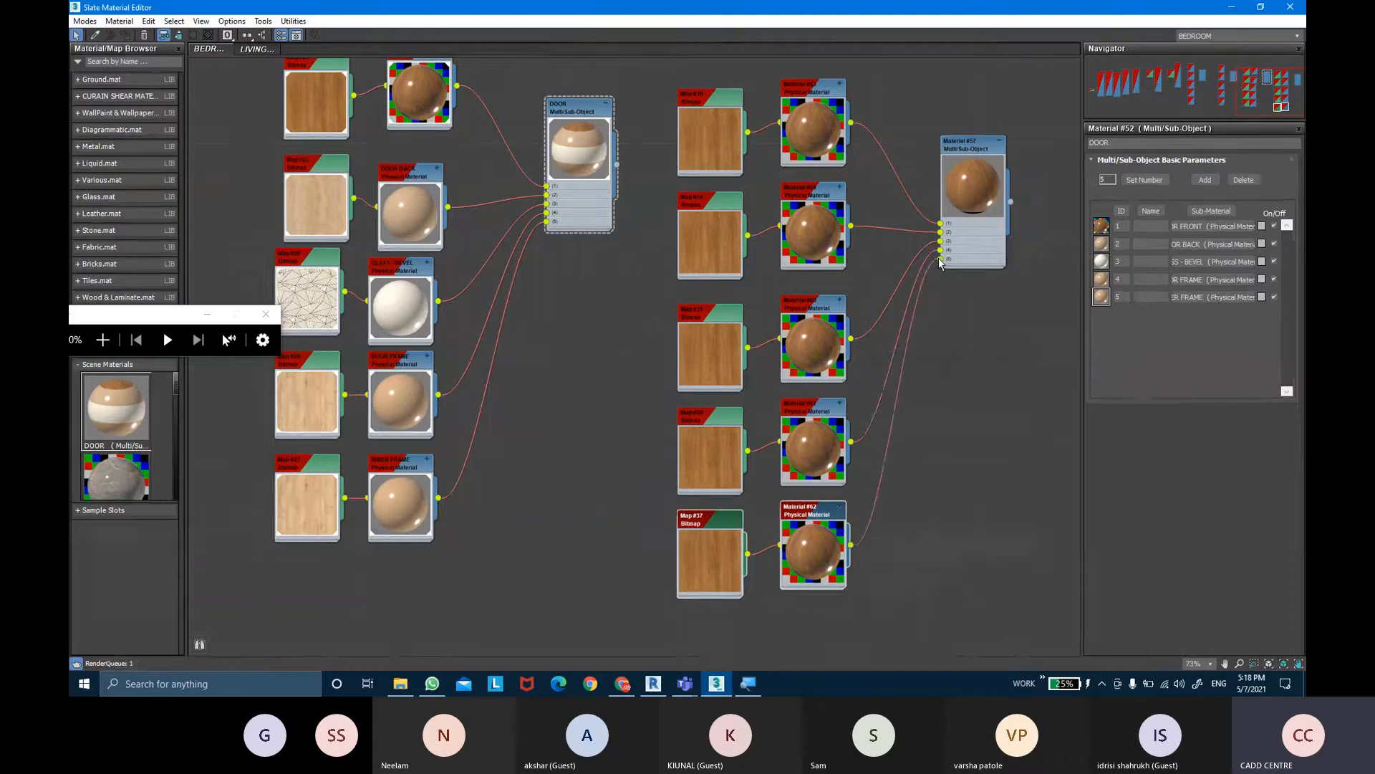
Set the map channels of the four duplicated wood bitmaps to 2, 3, 4 and 5 in order
double_click(715, 202)
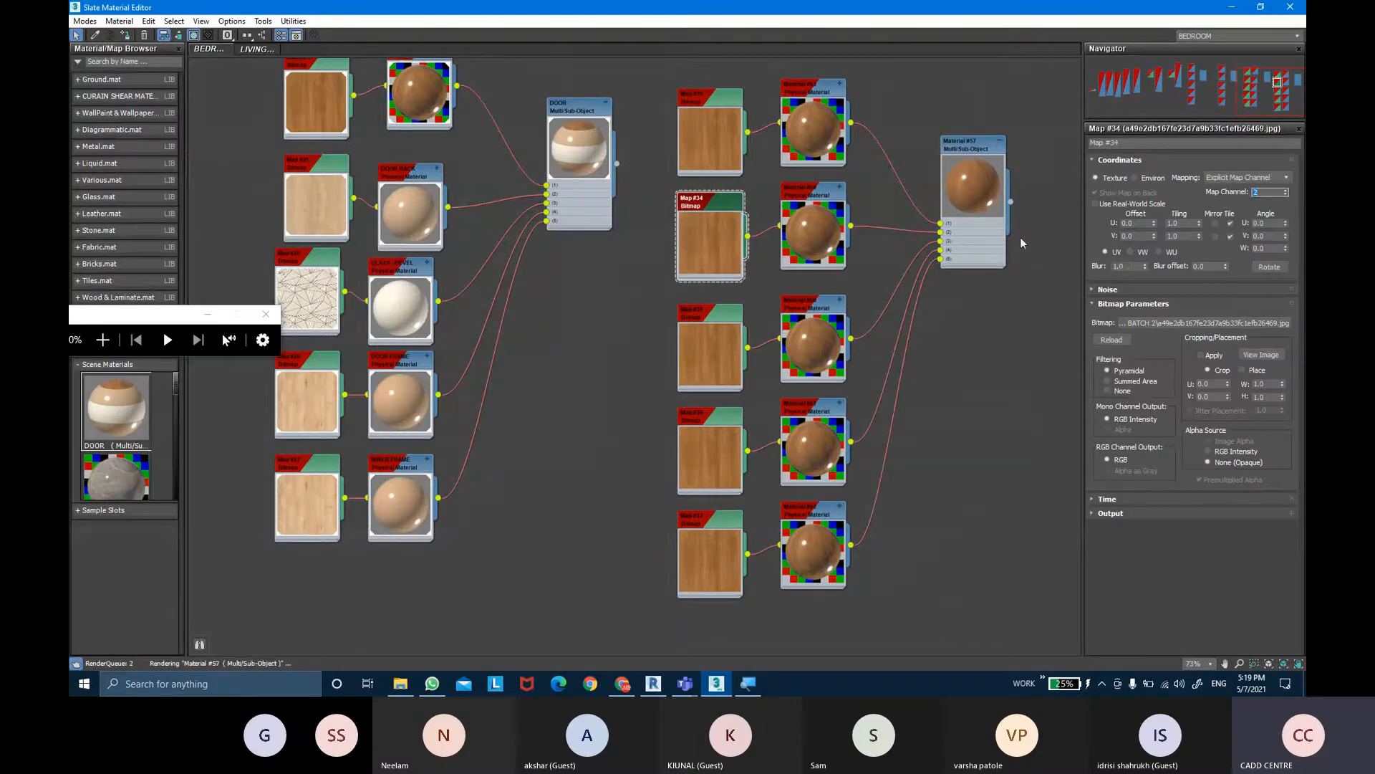
double_click(723, 321)
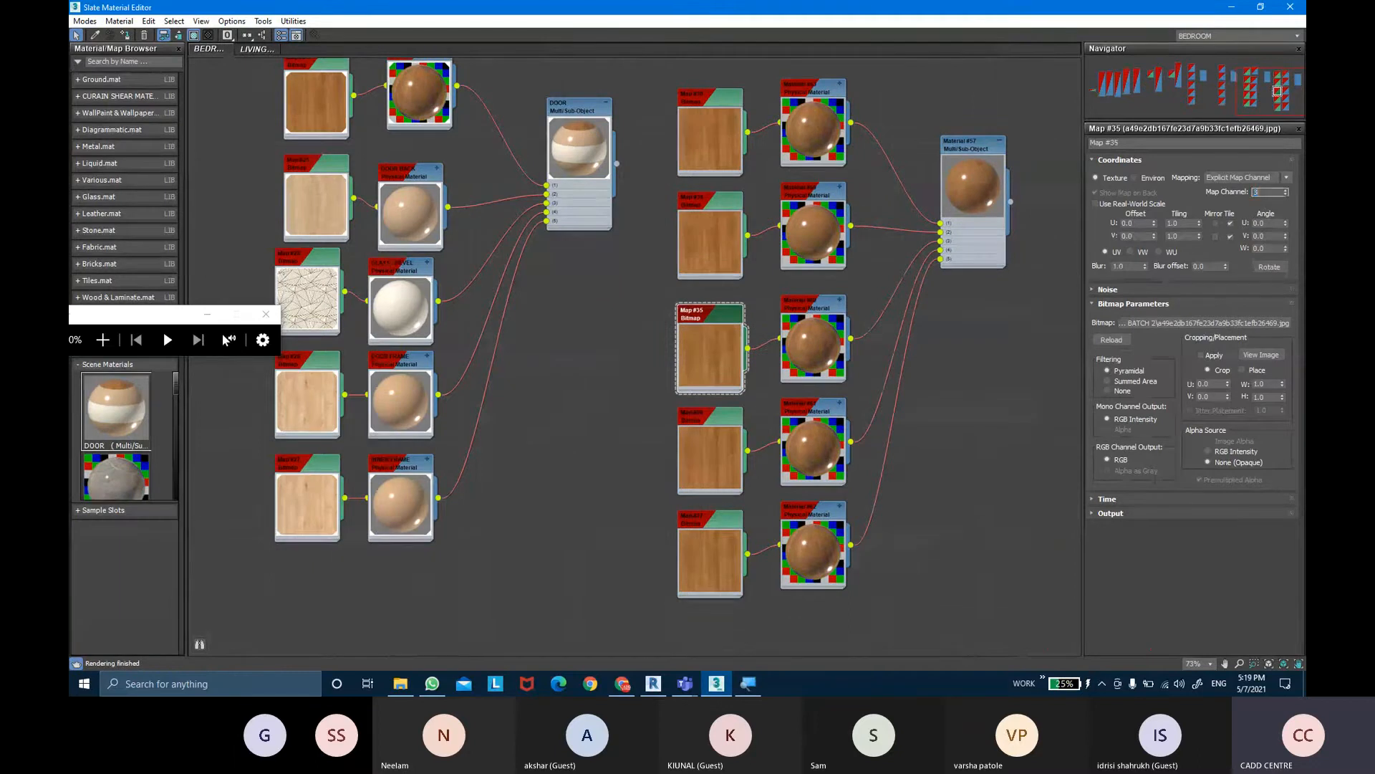
double_click(723, 418)
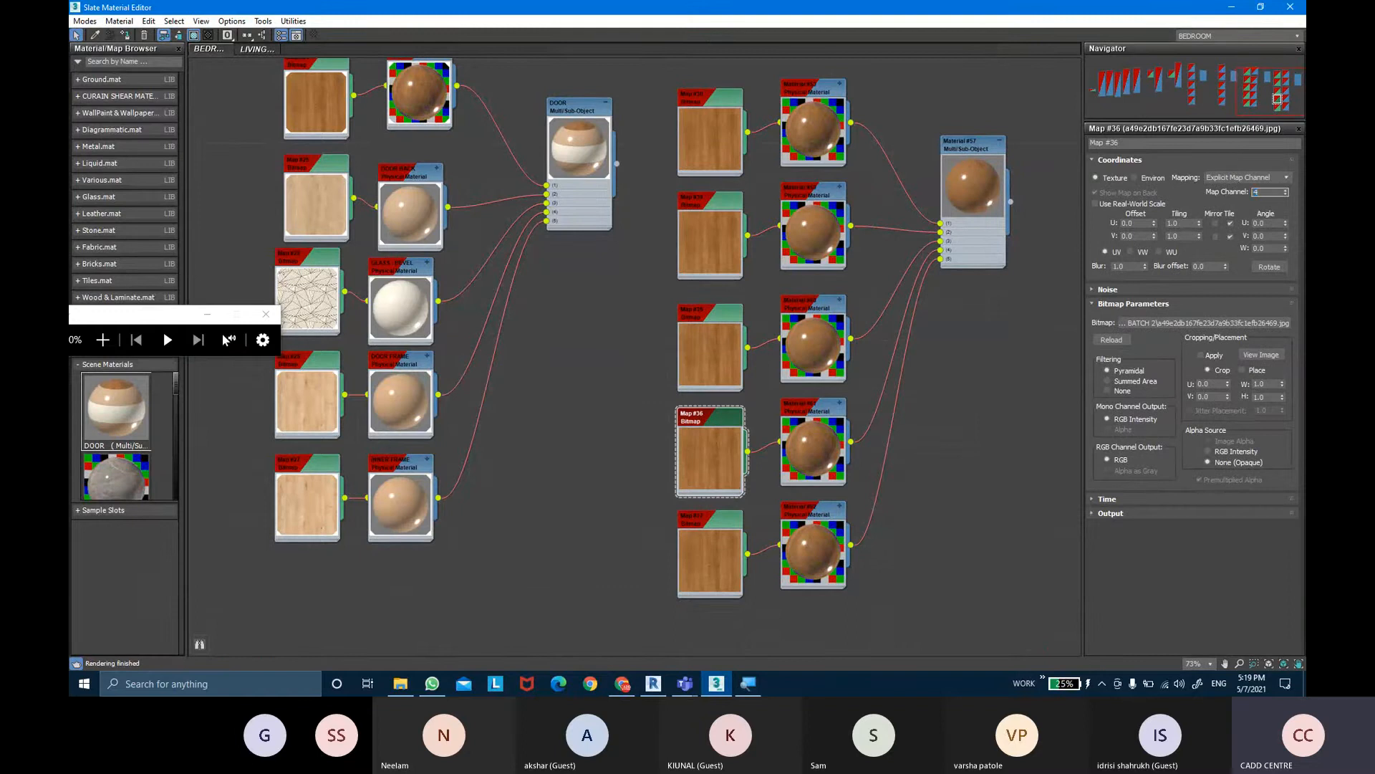
double_click(708, 524)
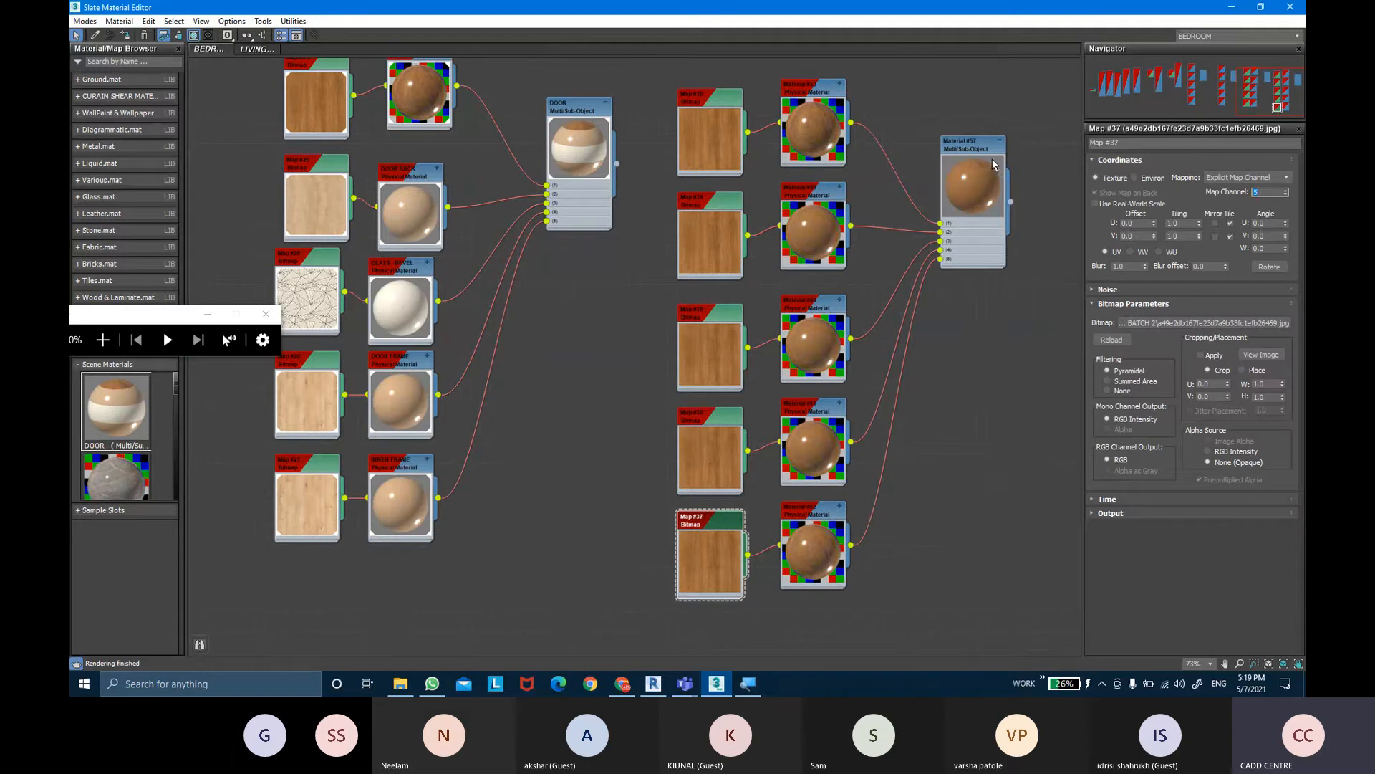
Rename the copied Multi/Sub-Object material as DOOR
double_click(957, 150)
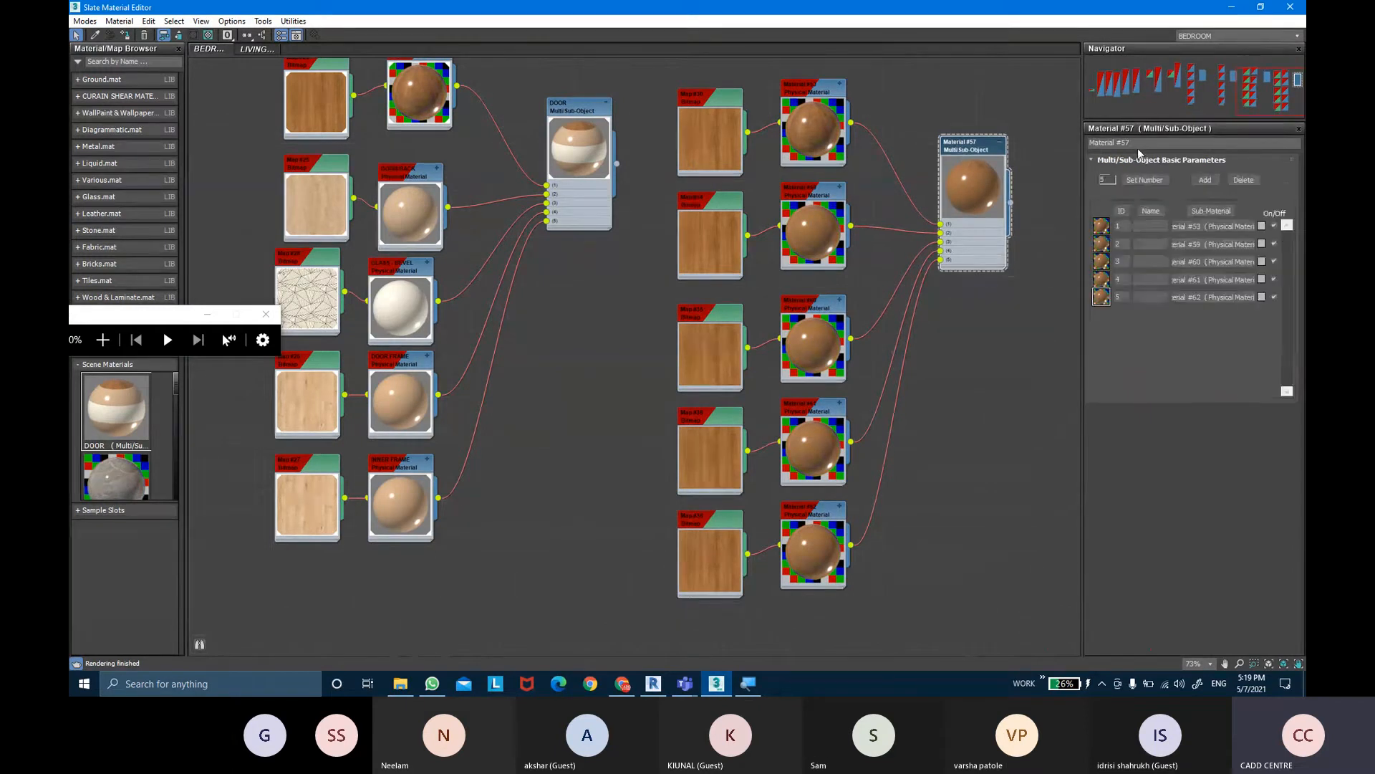
type("DOOR")
key("Return")
Restore the Slate Material Editor to a smaller floating window so the pivot door shows in the viewport
left_click(1238, 6)
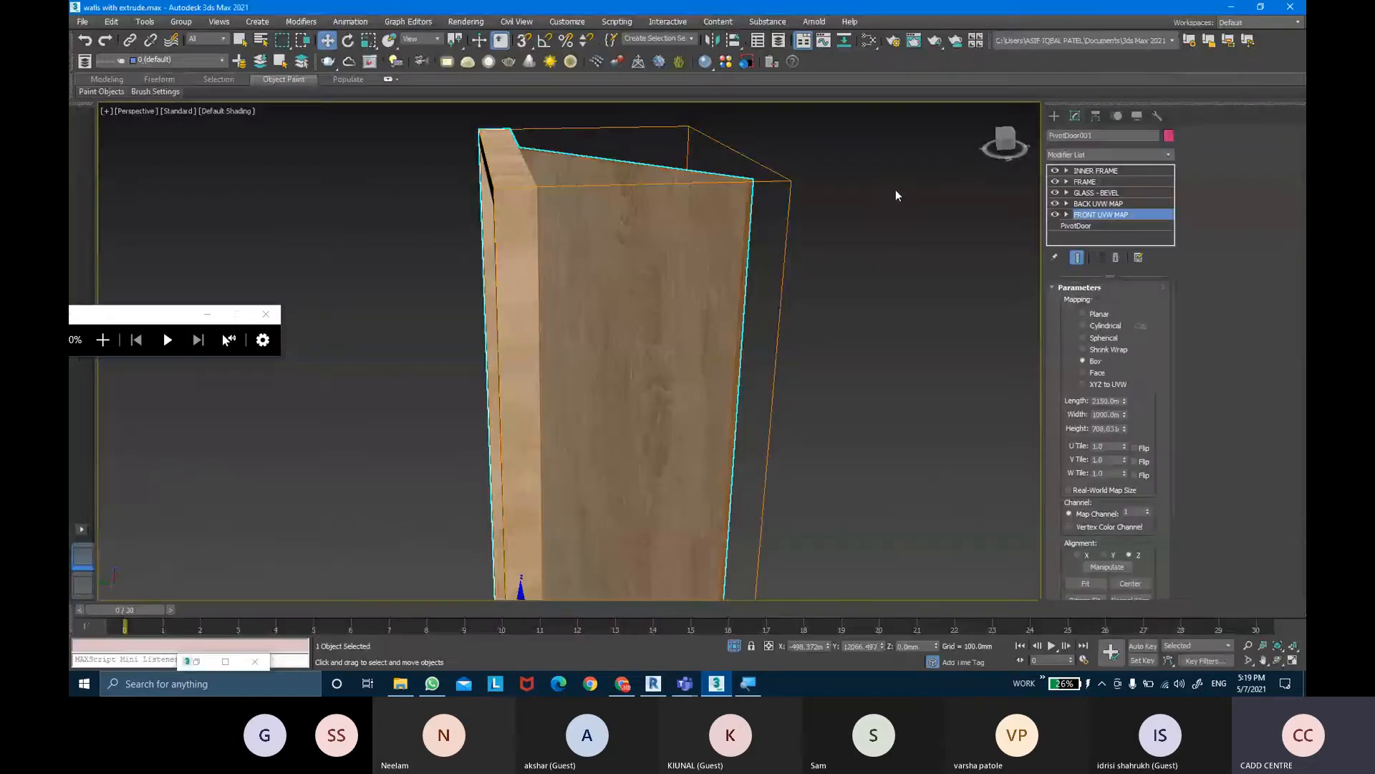
key("m")
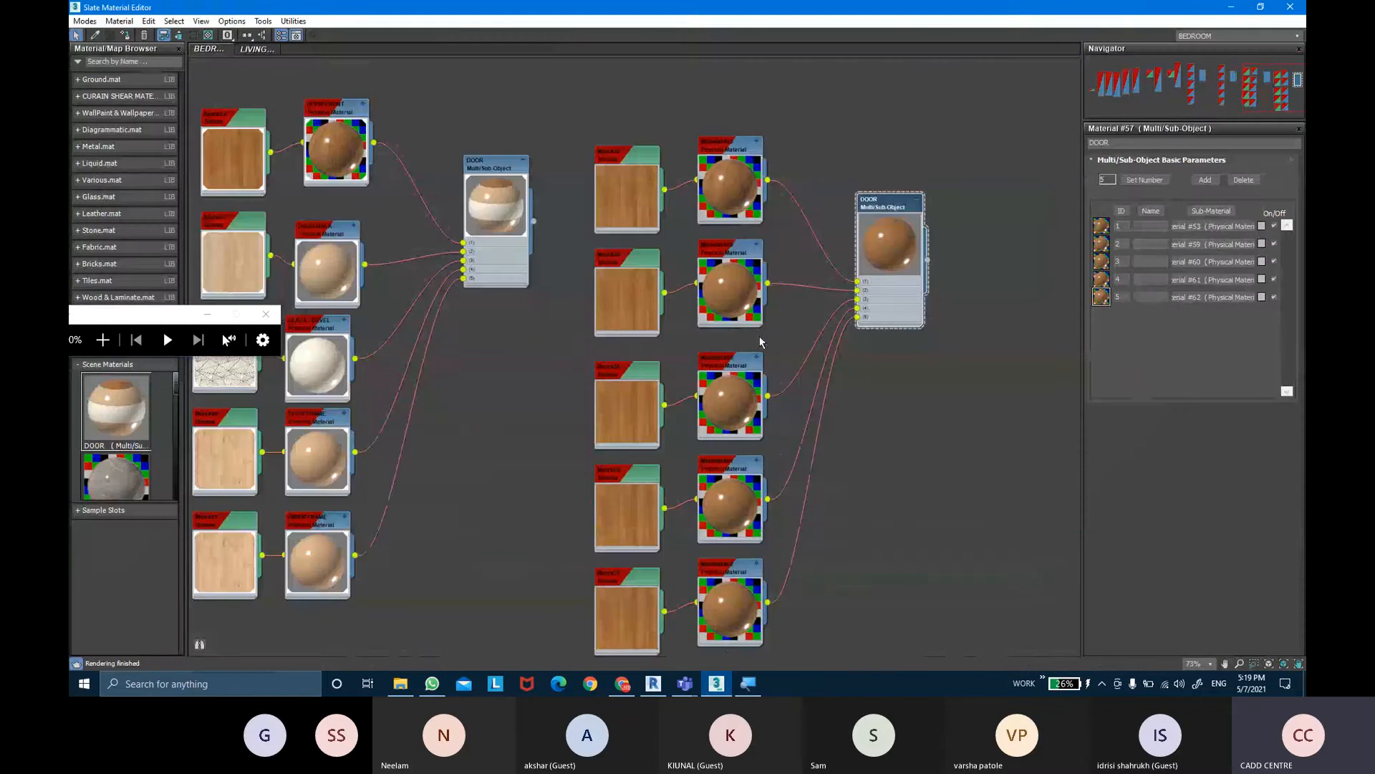
double_click(1146, 9)
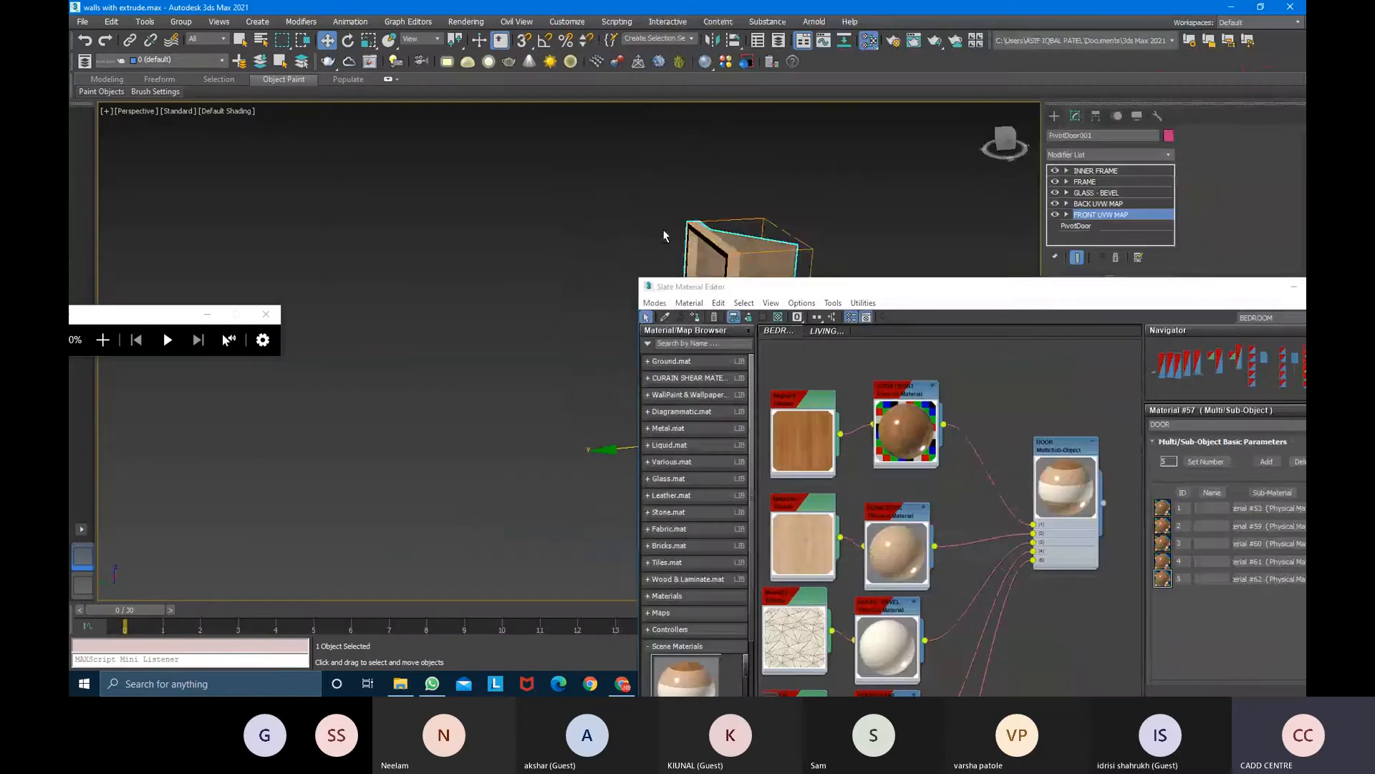
Clone the textured pivot door as one independent copy beside the original and assign the all-wood DOOR material to the copy
left_click_drag(439, 414, 293, 405, "shift")
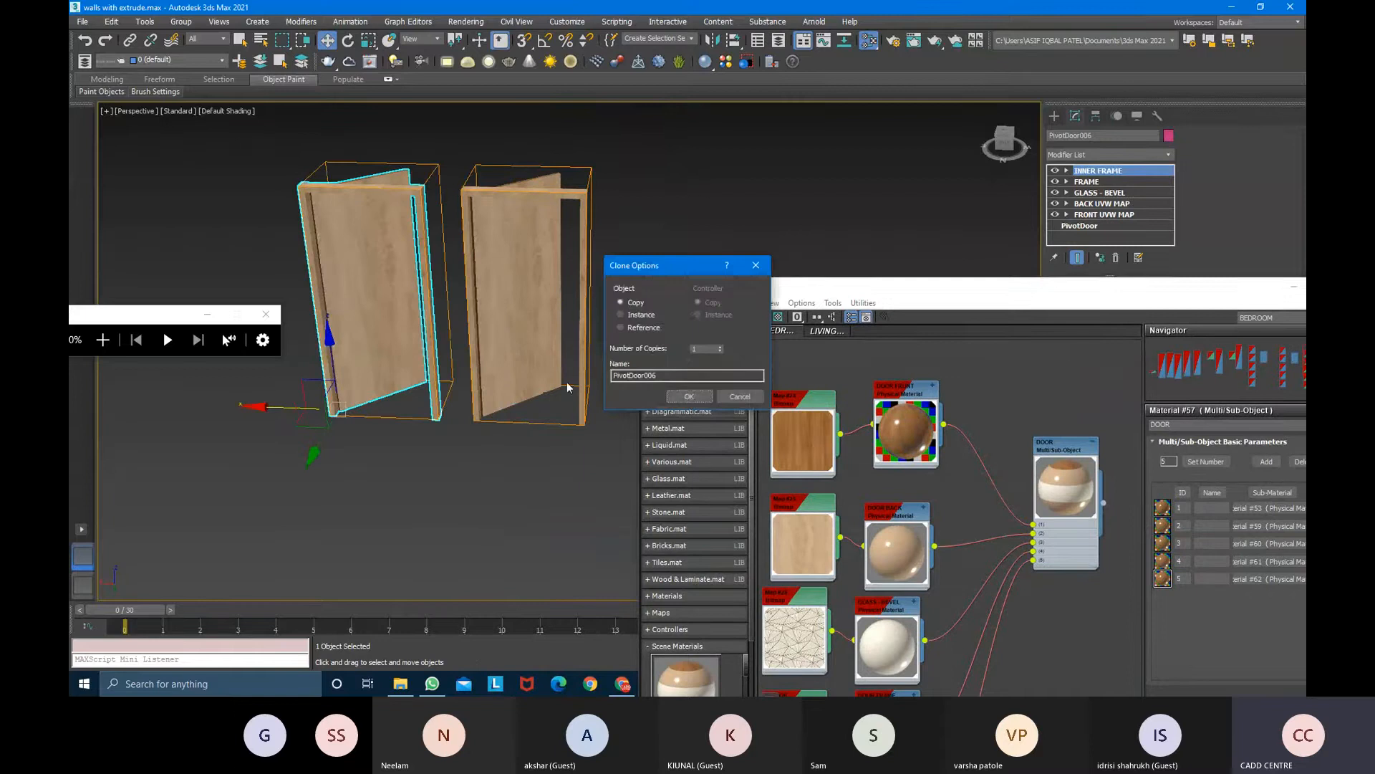
left_click(689, 396)
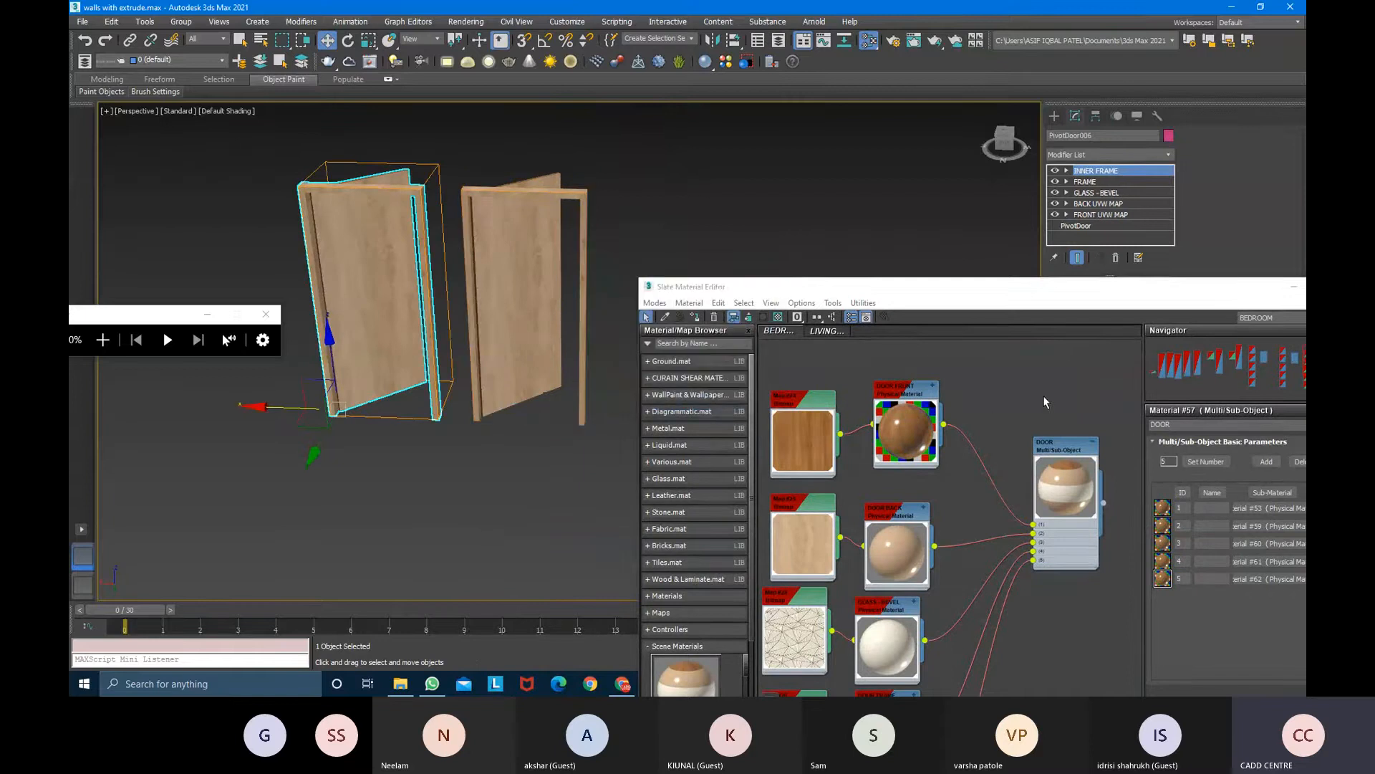
left_click(1073, 442)
scroll(1064, 451, "down", 1)
middle_click_drag(1064, 451, 788, 436)
middle_click_drag(1135, 455, 1010, 457)
left_click(1031, 447)
left_click(397, 309)
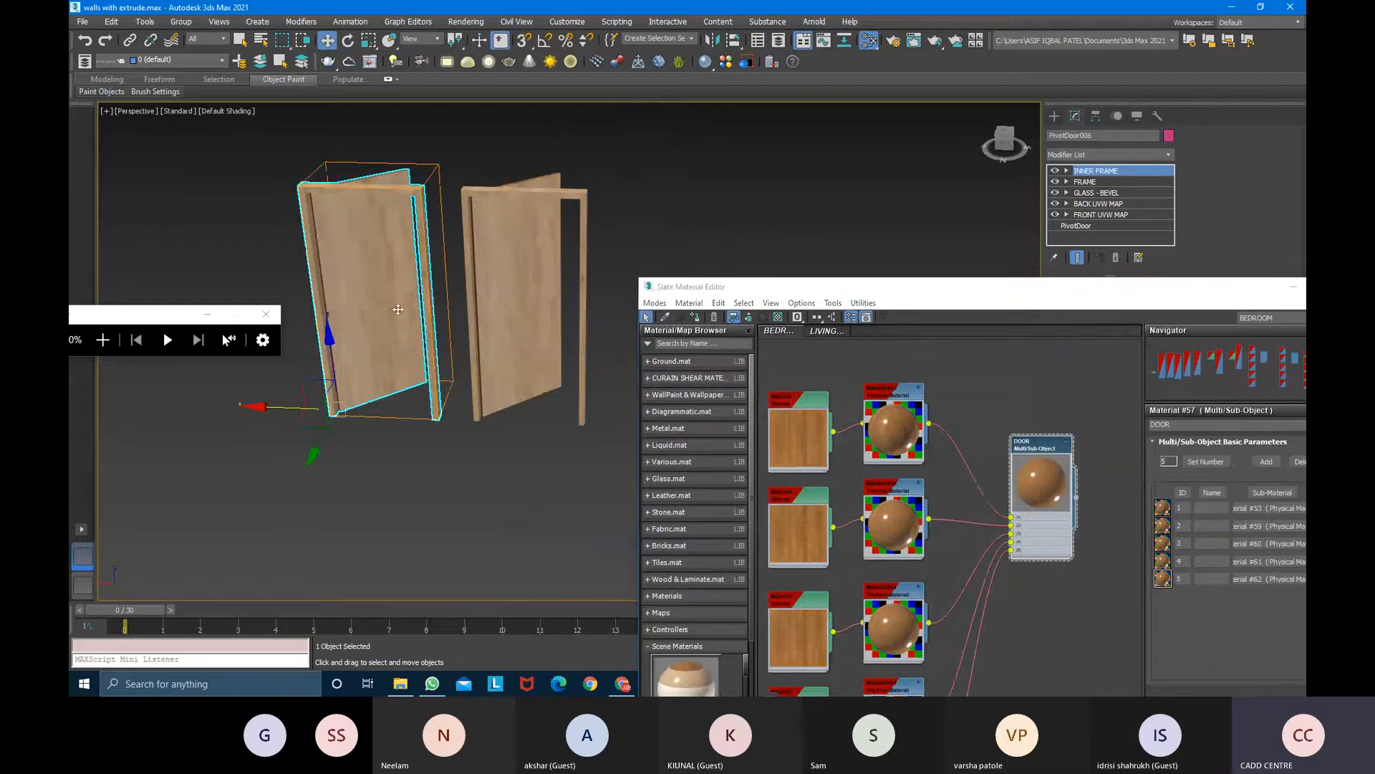
right_click(1031, 447)
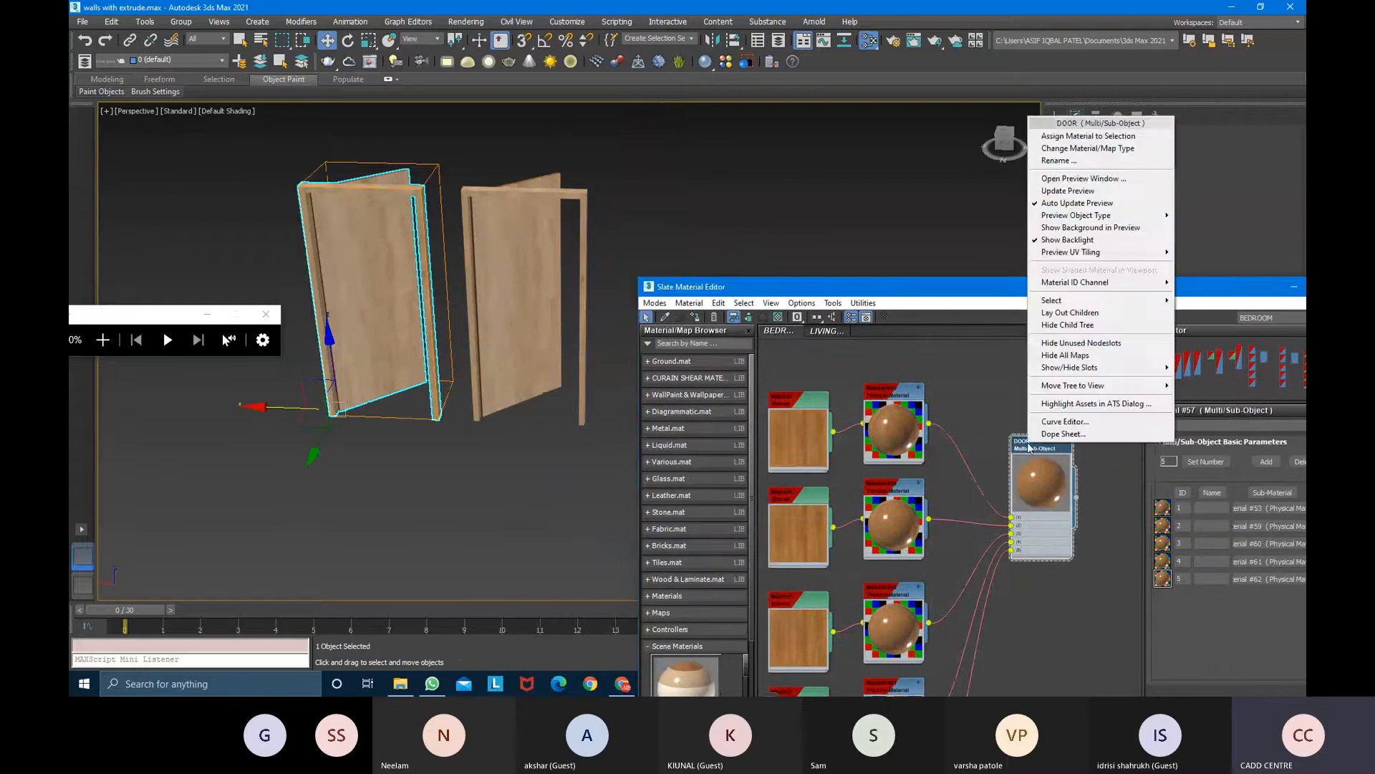
left_click(1101, 138)
Move the Slate Material Editor aside and close it to reveal the wood-textured door copy
scroll(422, 230, "up", 8)
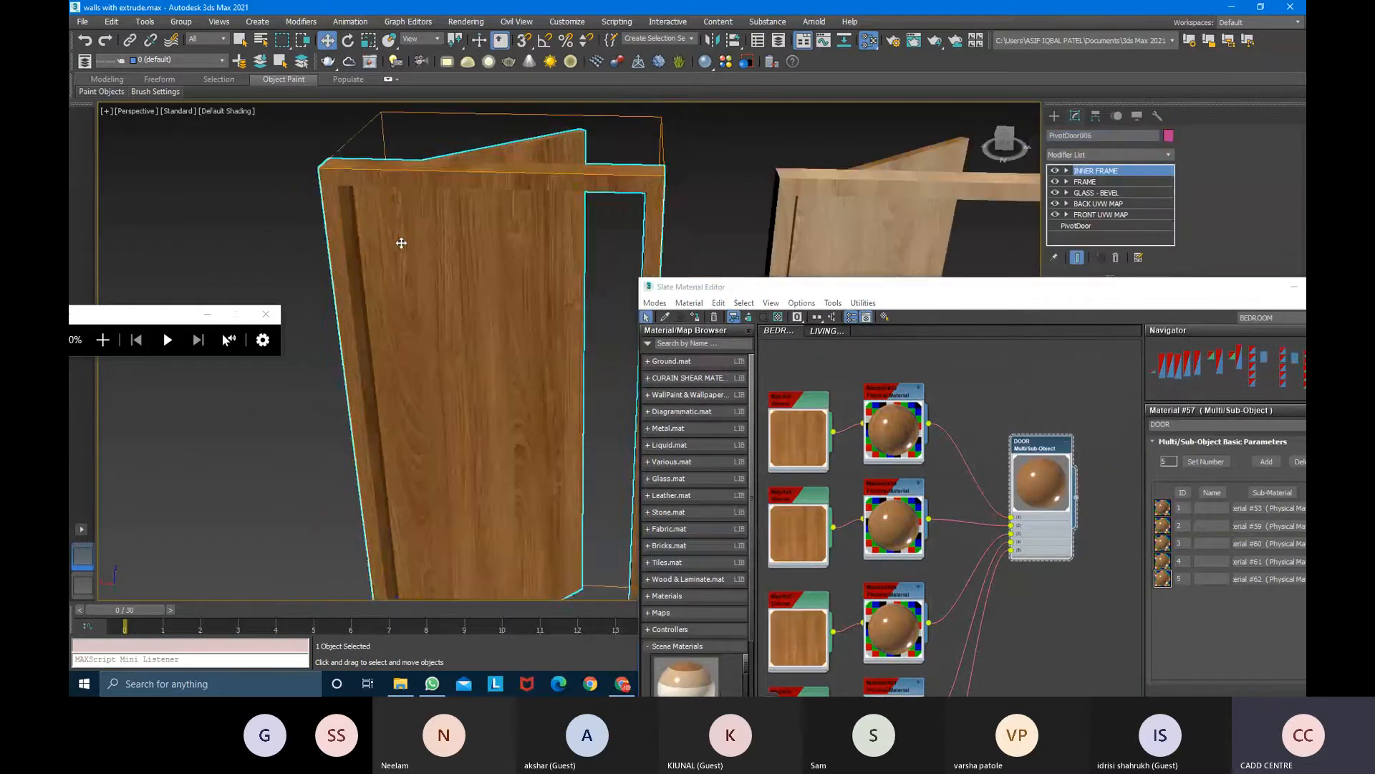
middle_click_drag(422, 231, 566, 247, "alt")
left_click_drag(1224, 292, 972, 285)
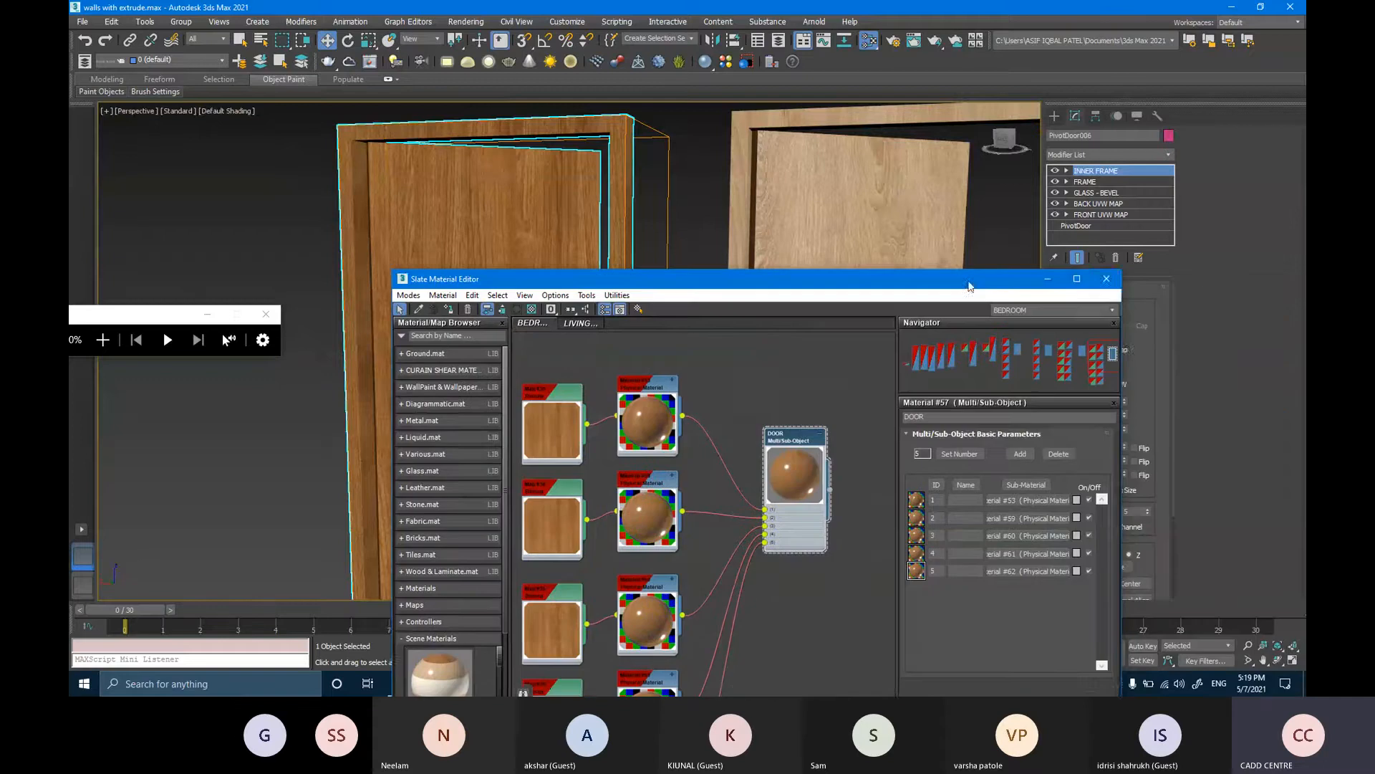
left_click(1099, 280)
Set the width of the FRAME mapping box on the door copy to 1130 mm
middle_click_drag(752, 263, 710, 334, "alt")
scroll(479, 246, "up", 3)
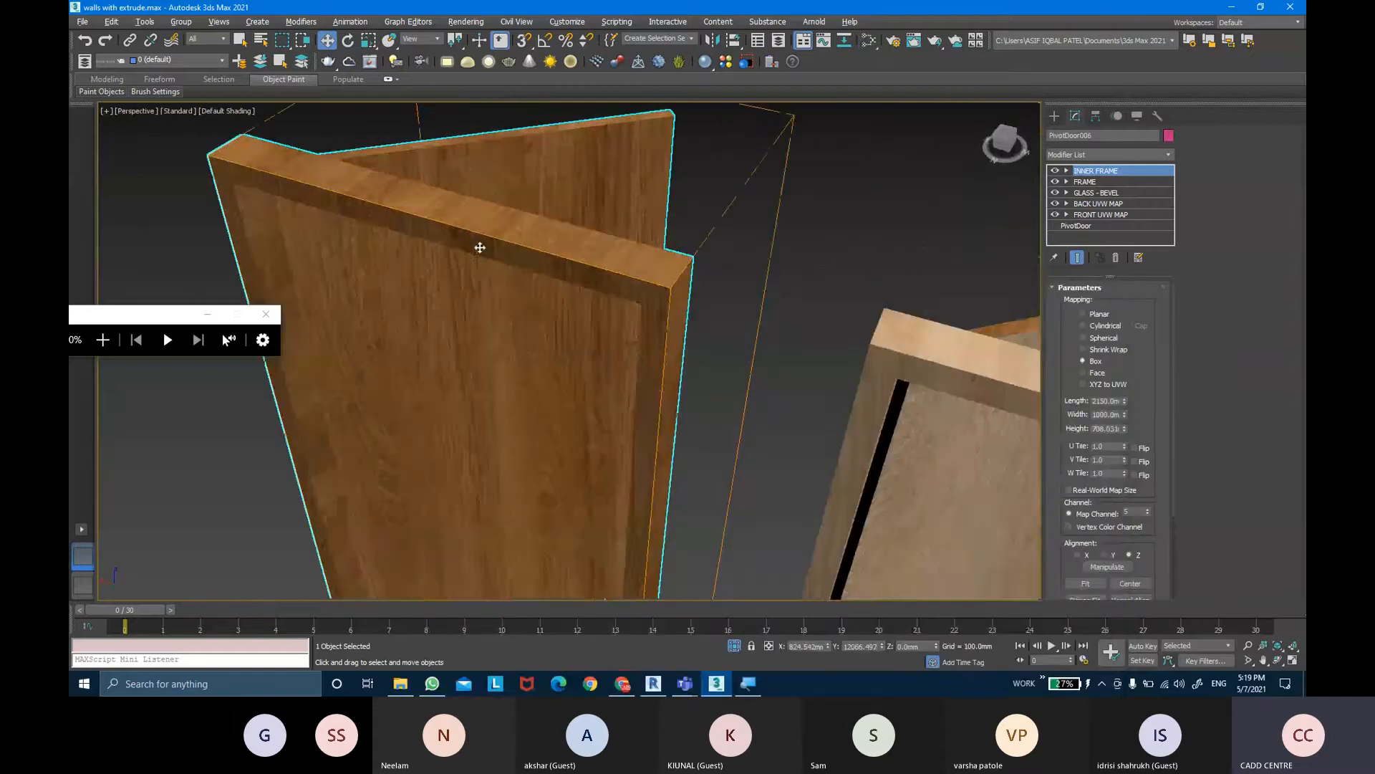
middle_click_drag(496, 245, 518, 259, "alt")
left_click(1120, 182)
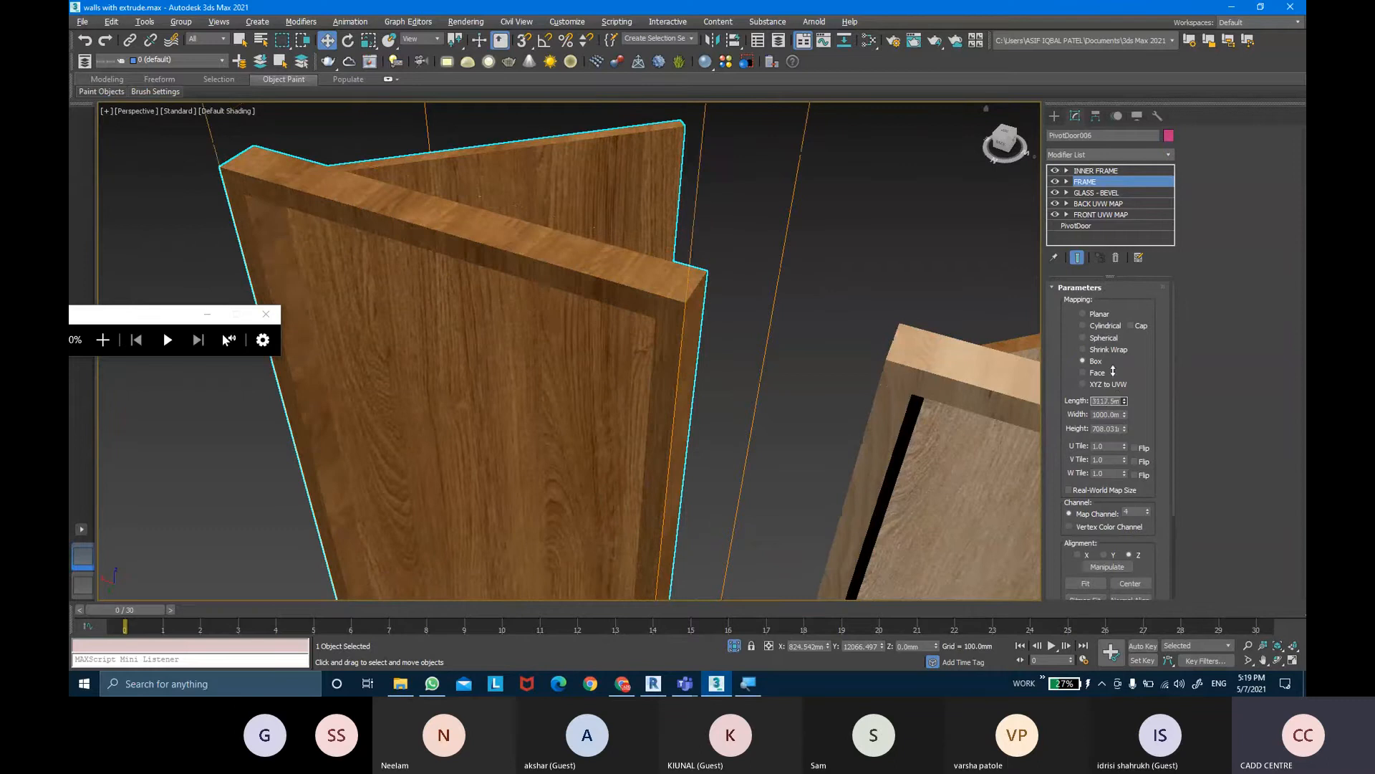
scroll(588, 404, "down", 3)
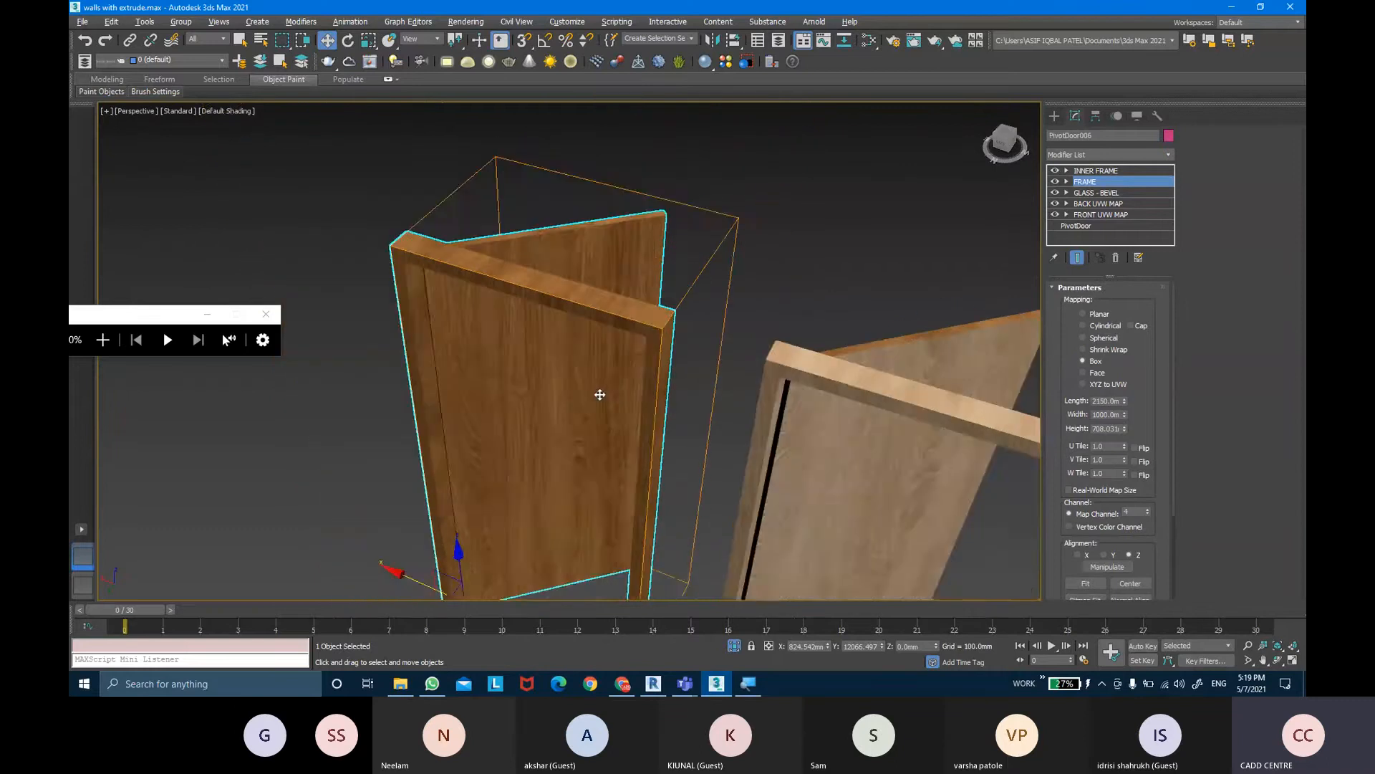
middle_click_drag(599, 393, 630, 372, "alt")
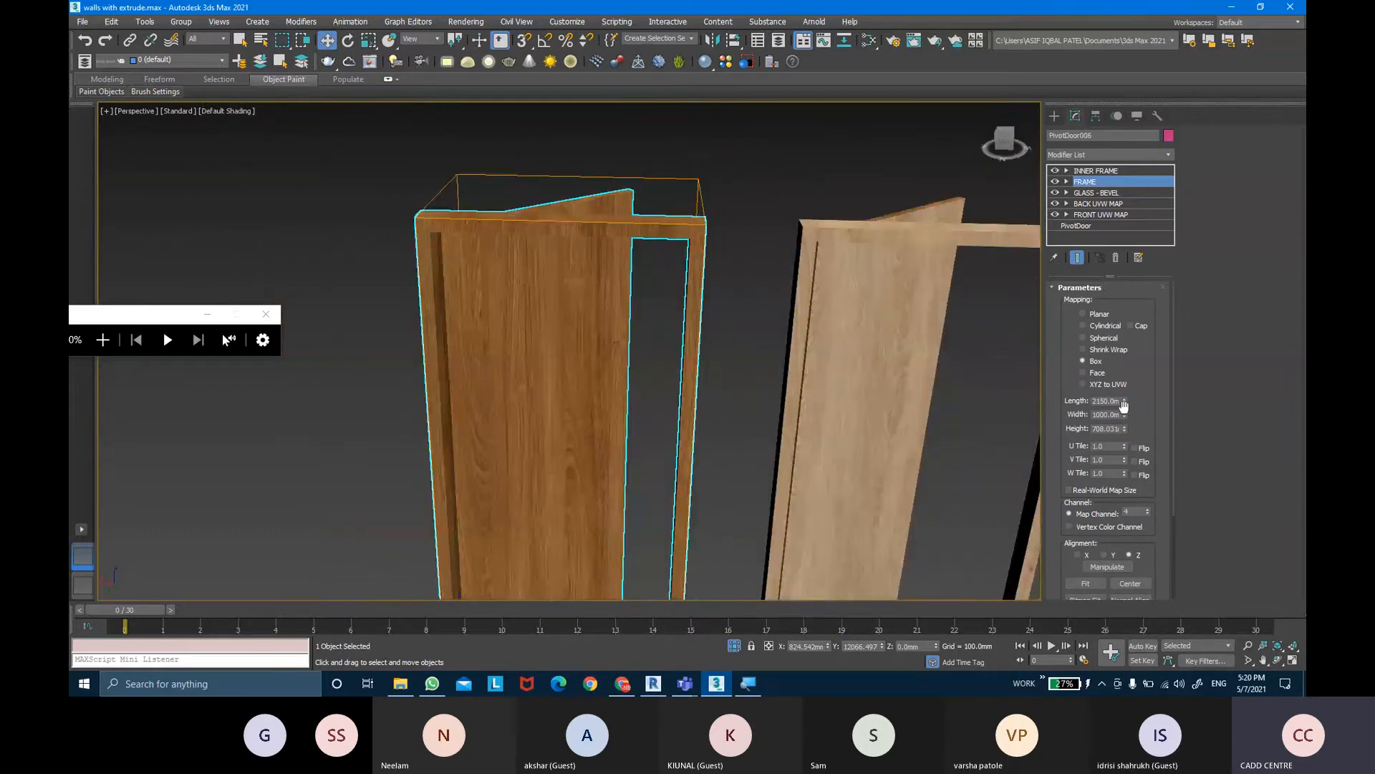
left_click_drag(1123, 412, 1124, 390)
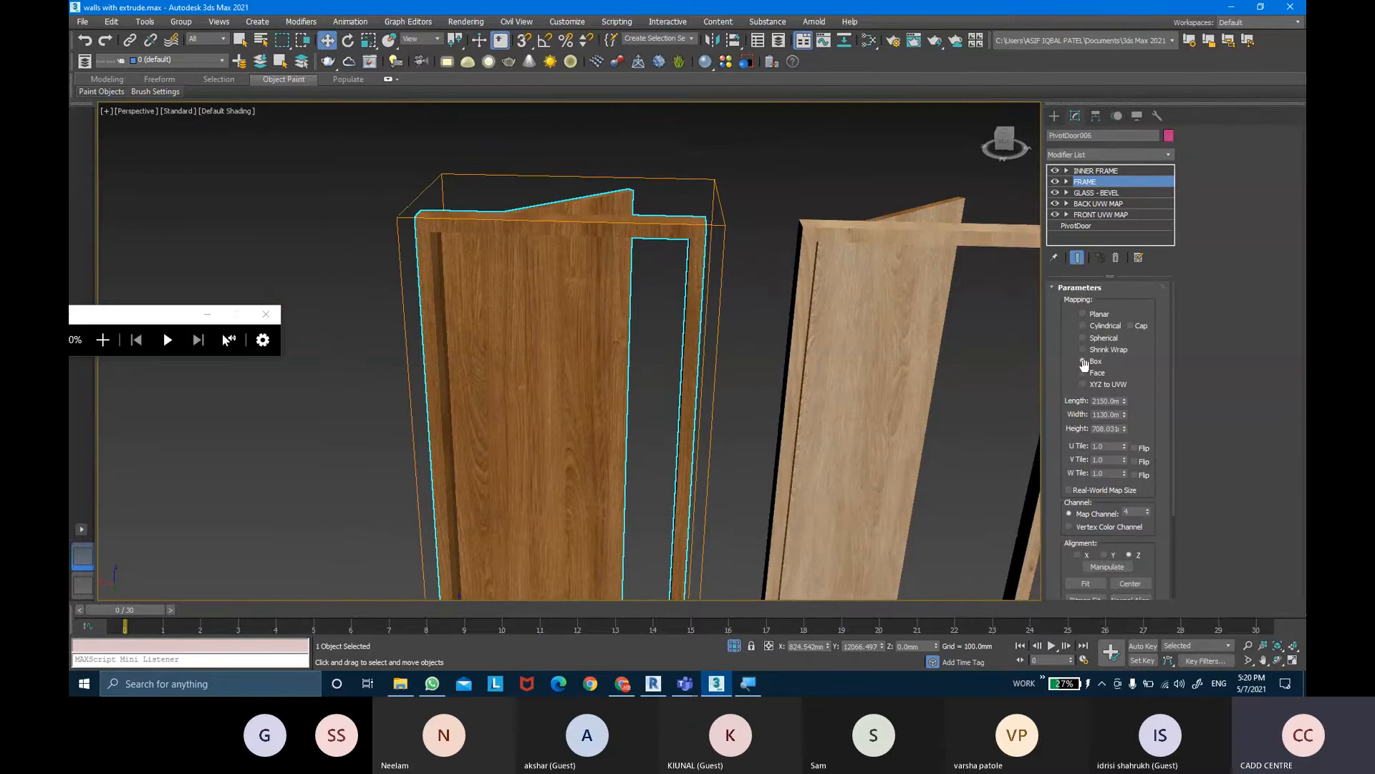
middle_click_drag(996, 318, 968, 309, "alt")
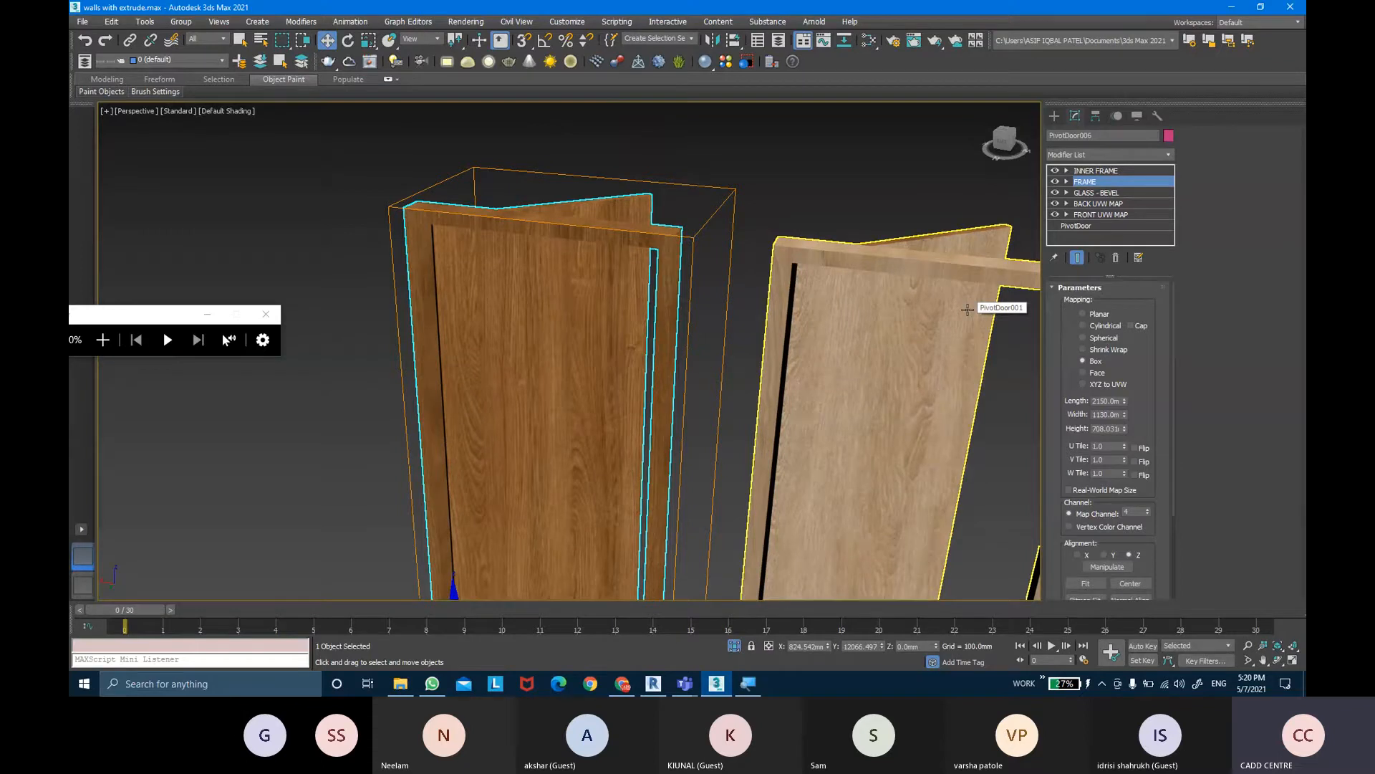
Set the length of the FRONT UVW MAP box to 2279 mm, undoing the further size change made after it
left_click(1104, 215)
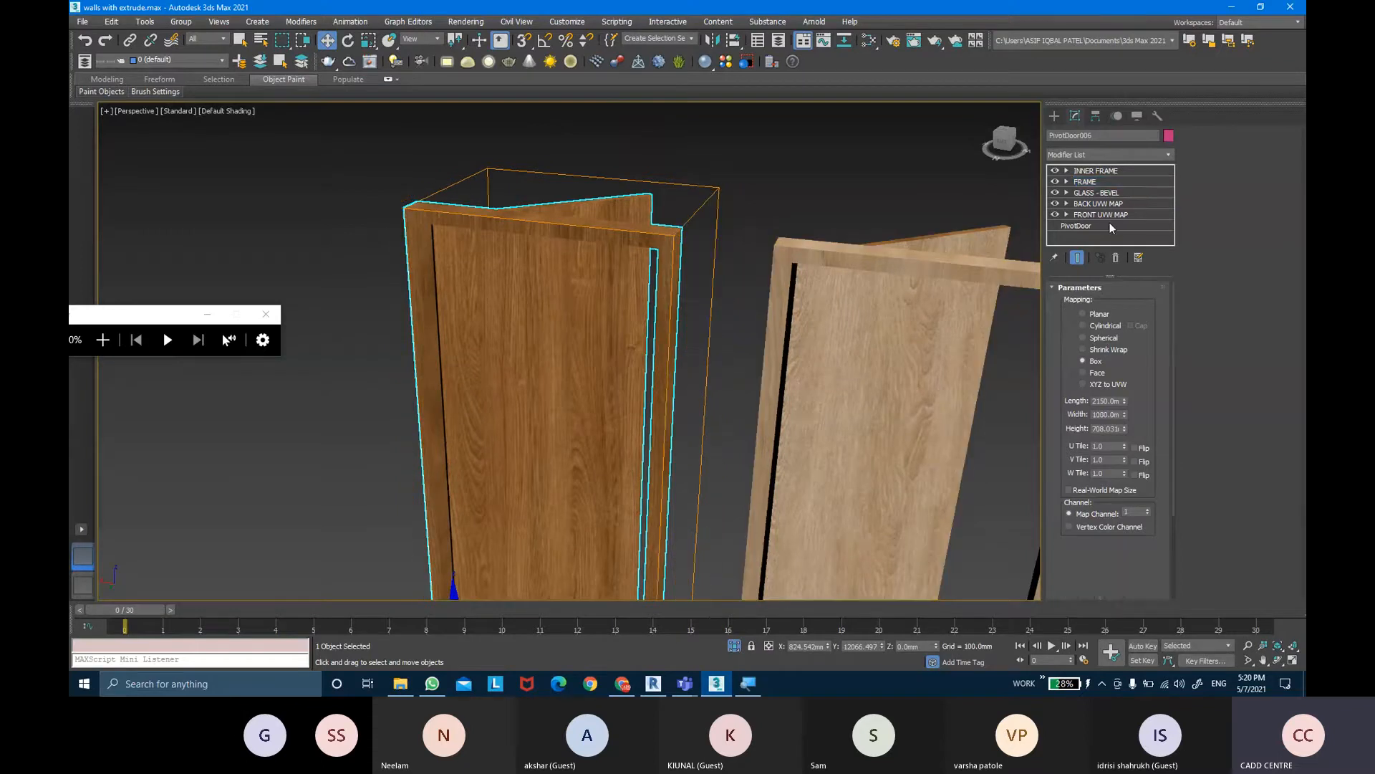
left_click_drag(1125, 402, 1121, 394)
middle_click_drag(985, 337, 709, 324, "alt")
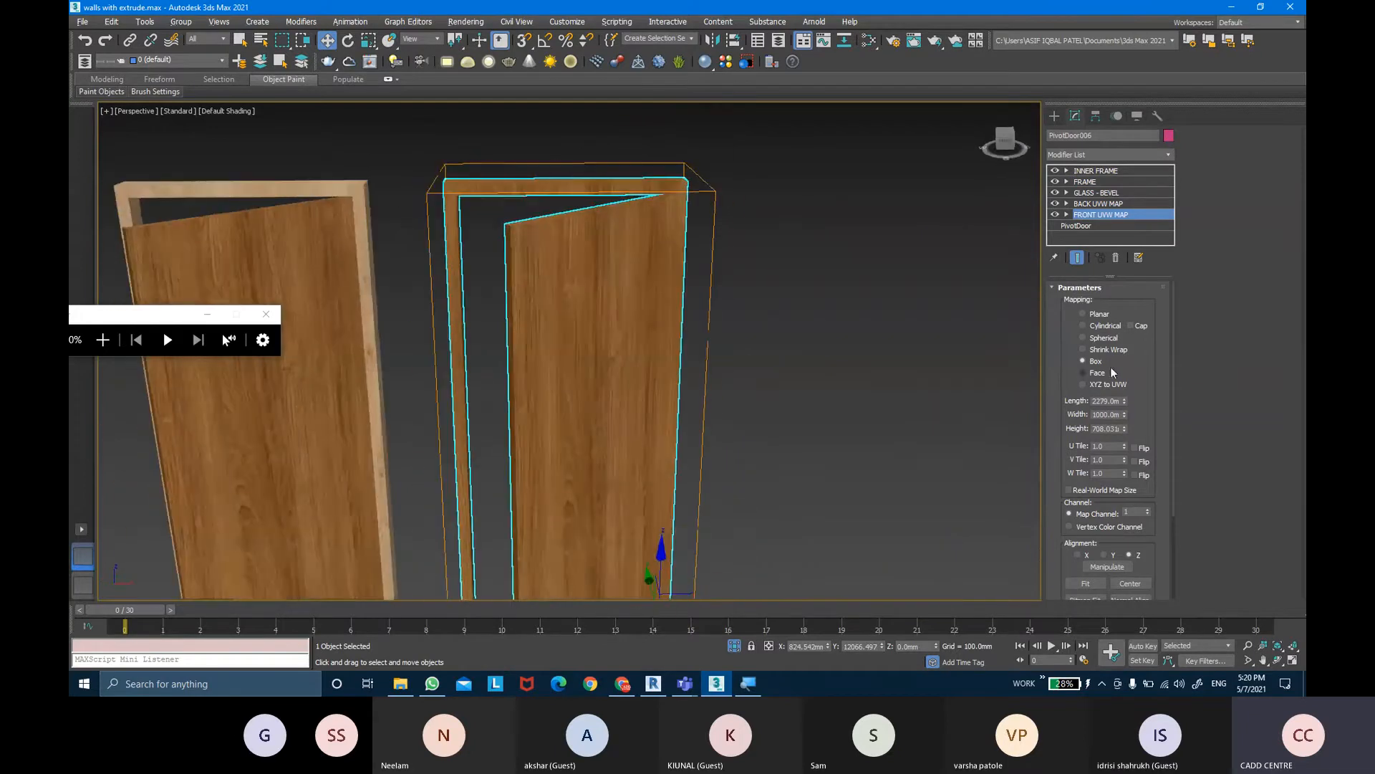
mouse_move(1125, 402)
left_mouse_down()
mouse_move(1122, 373)
mouse_move(1123, 417)
left_mouse_up()
key("ctrl+z")
key("ctrl+z")
middle_click_drag(835, 283, 880, 290, "alt")
Try resizing the width of the BACK UVW MAP box and the length of the INNER FRAME box
left_click(1104, 205)
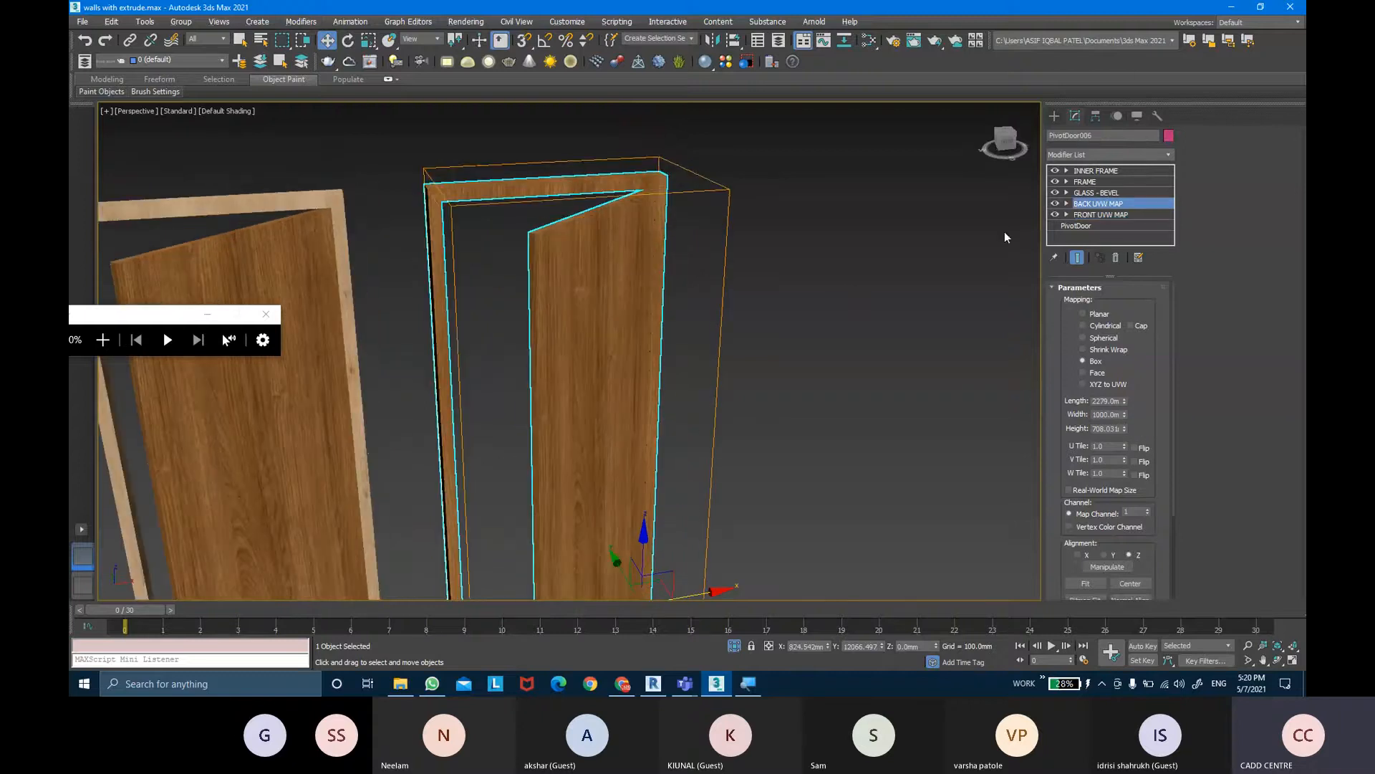
middle_click_drag(985, 287, 848, 325, "alt")
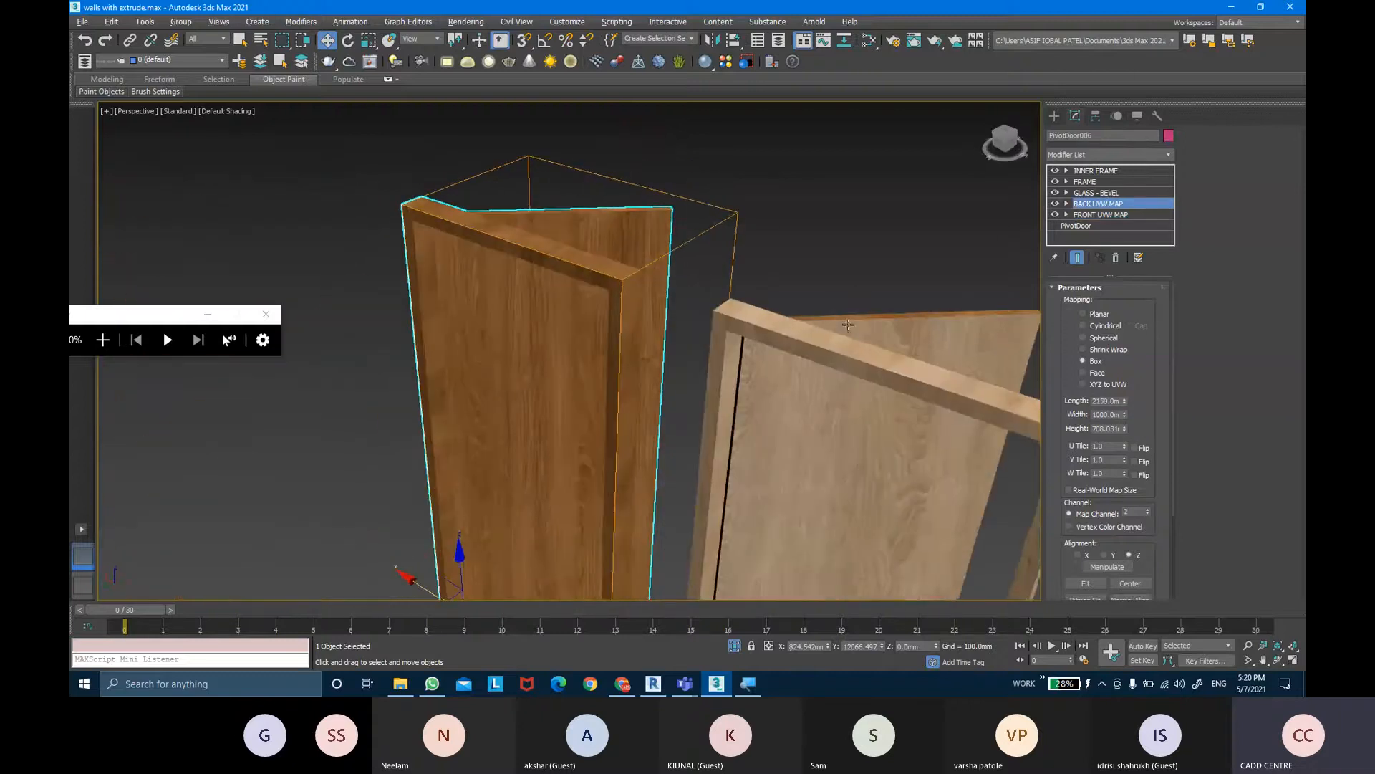
left_click_drag(1124, 413, 1136, 420)
right_click(1136, 420)
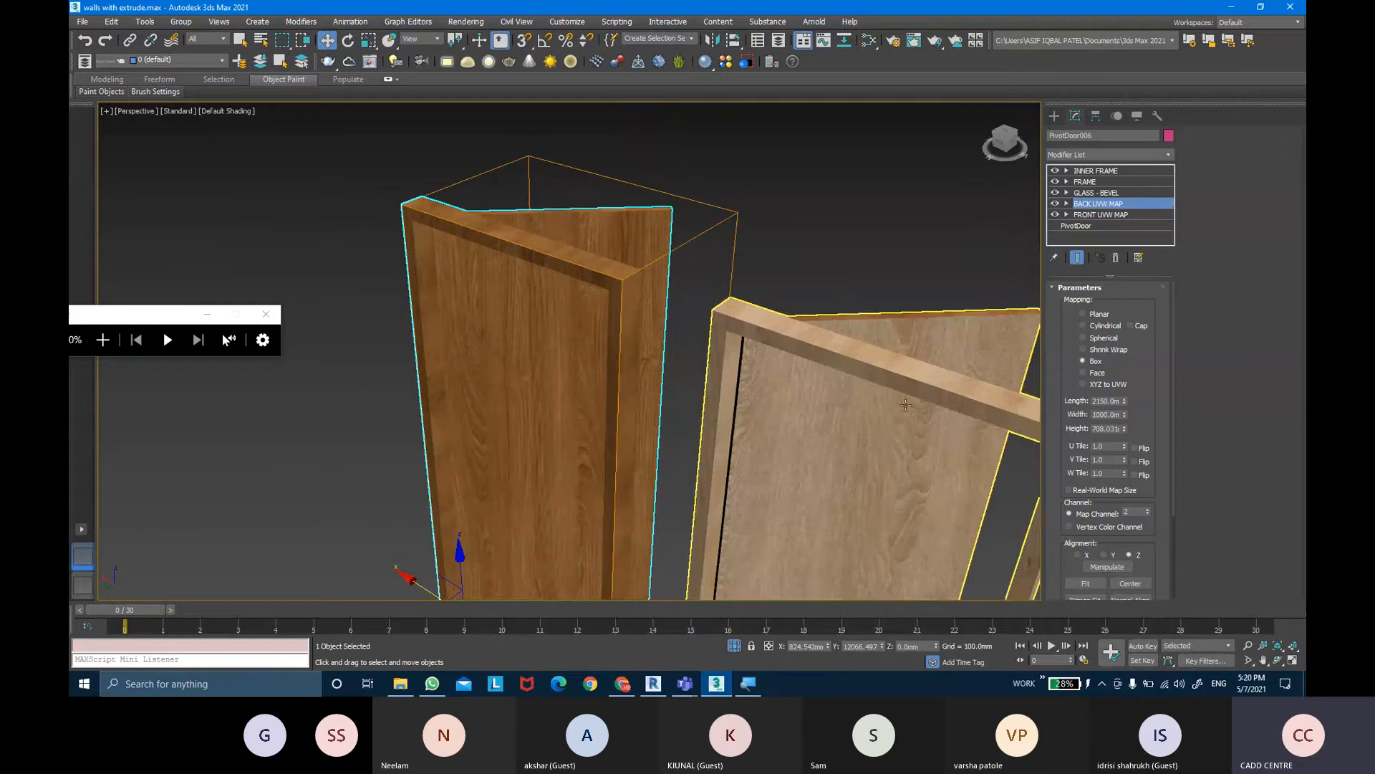
middle_click_drag(815, 383, 798, 336, "alt")
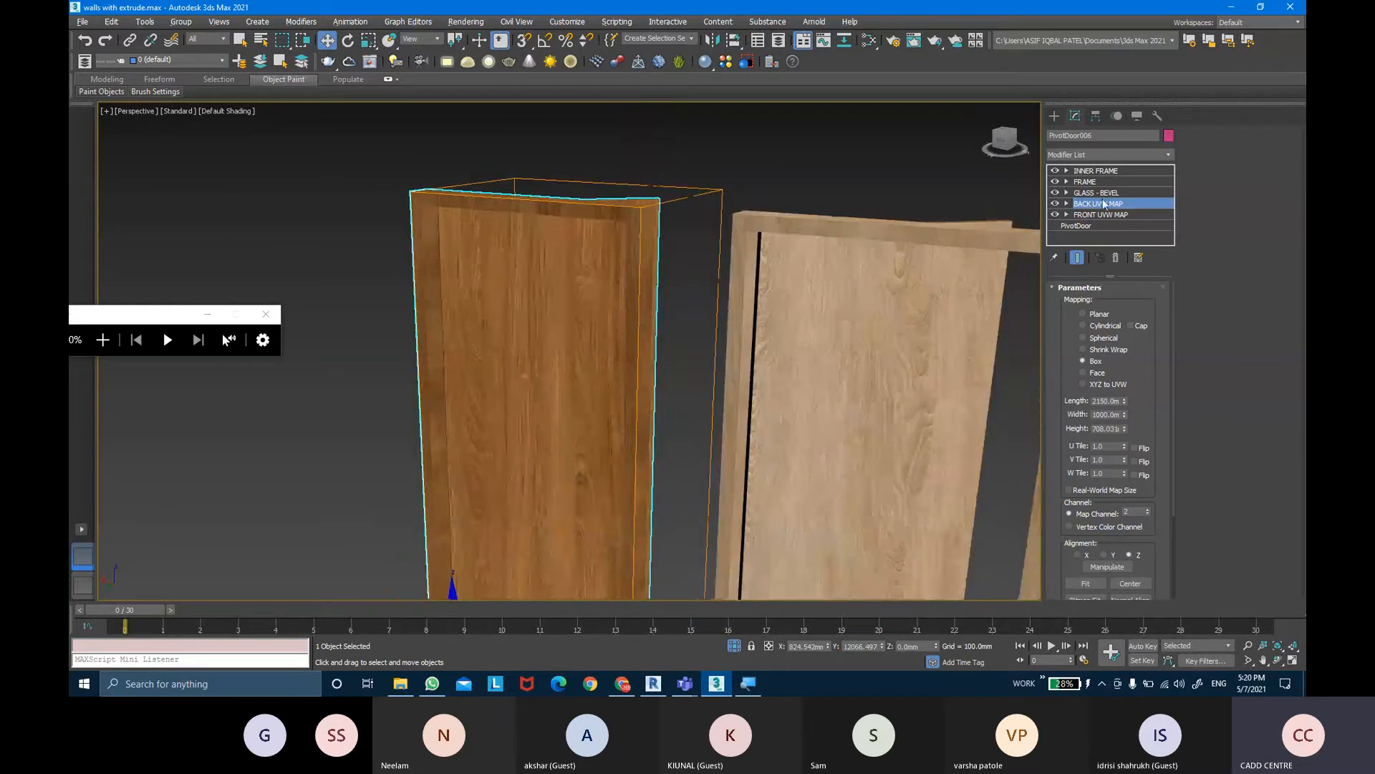
left_click(1096, 172)
middle_click_drag(688, 287, 724, 297, "alt")
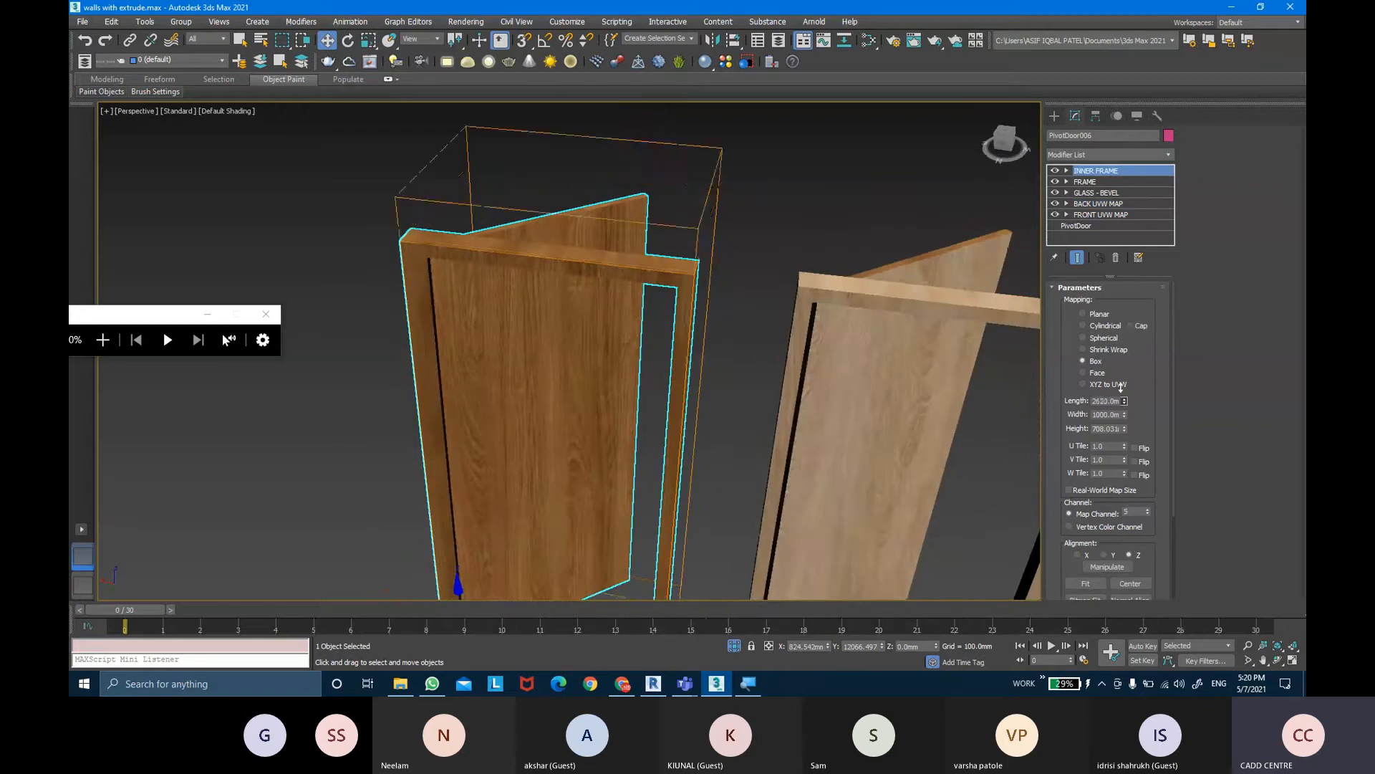
scroll(751, 317, "down", 3)
mouse_move(751, 316)
middle_mouse_down("alt")
mouse_move(750, 285)
mouse_move(750, 297)
middle_mouse_up("alt")
End the isolation mode to show the house and all the other doors again
left_click(735, 646)
scroll(559, 443, "down", 4)
middle_click_drag(516, 430, 556, 439, "alt")
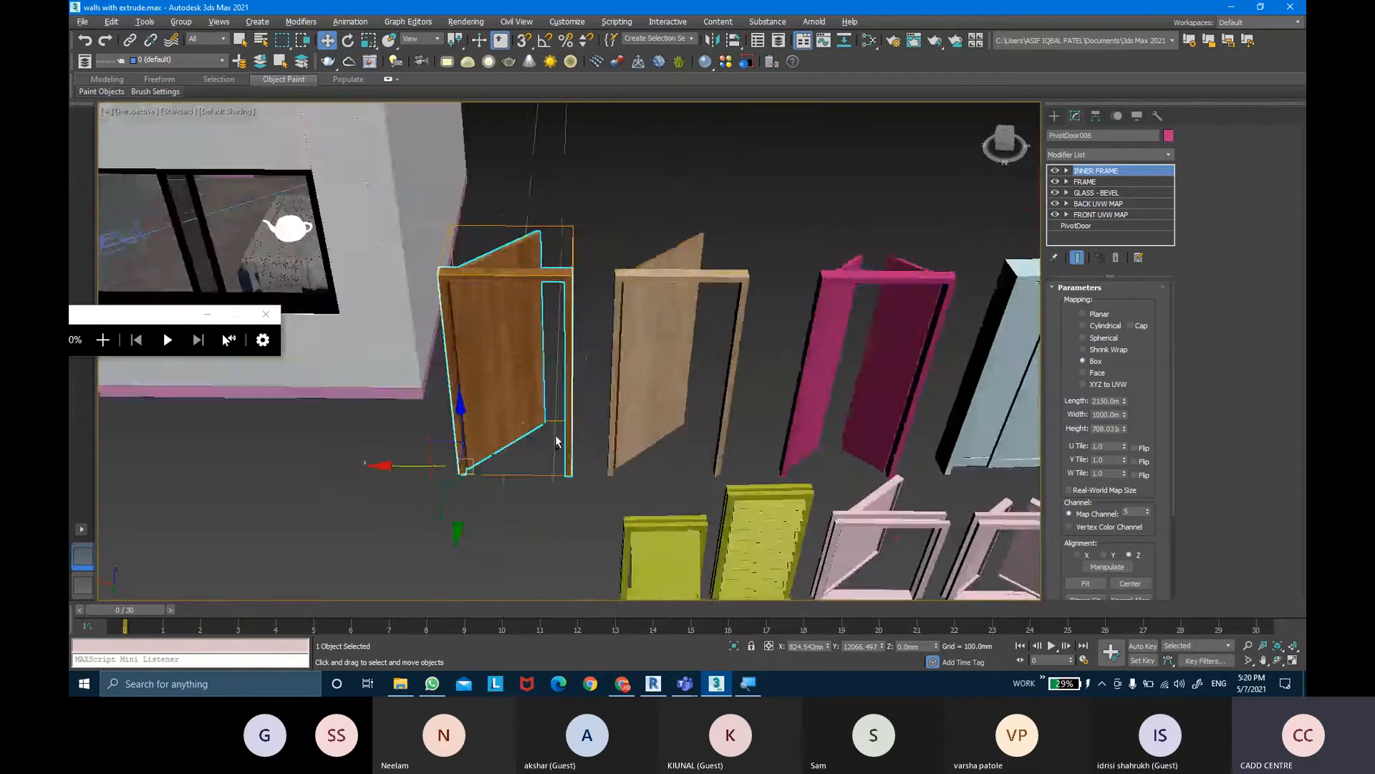
Assign the all-wood DOOR material to the three pivot doors placed in the house walls and close the material editor
scroll(556, 439, "down", 3)
middle_click_drag(427, 420, 645, 424)
middle_click_drag(457, 343, 602, 358, "alt")
scroll(475, 230, "up", 2)
middle_click_drag(512, 380, 502, 239)
scroll(448, 358, "up", 3)
middle_click_drag(448, 359, 454, 203)
middle_click_drag(362, 265, 530, 282)
scroll(410, 329, "up", 2)
middle_click_drag(411, 334, 559, 380)
left_click(392, 378)
scroll(407, 406, "down", 5)
scroll(494, 365, "down", 2)
middle_click_drag(946, 366, 599, 319)
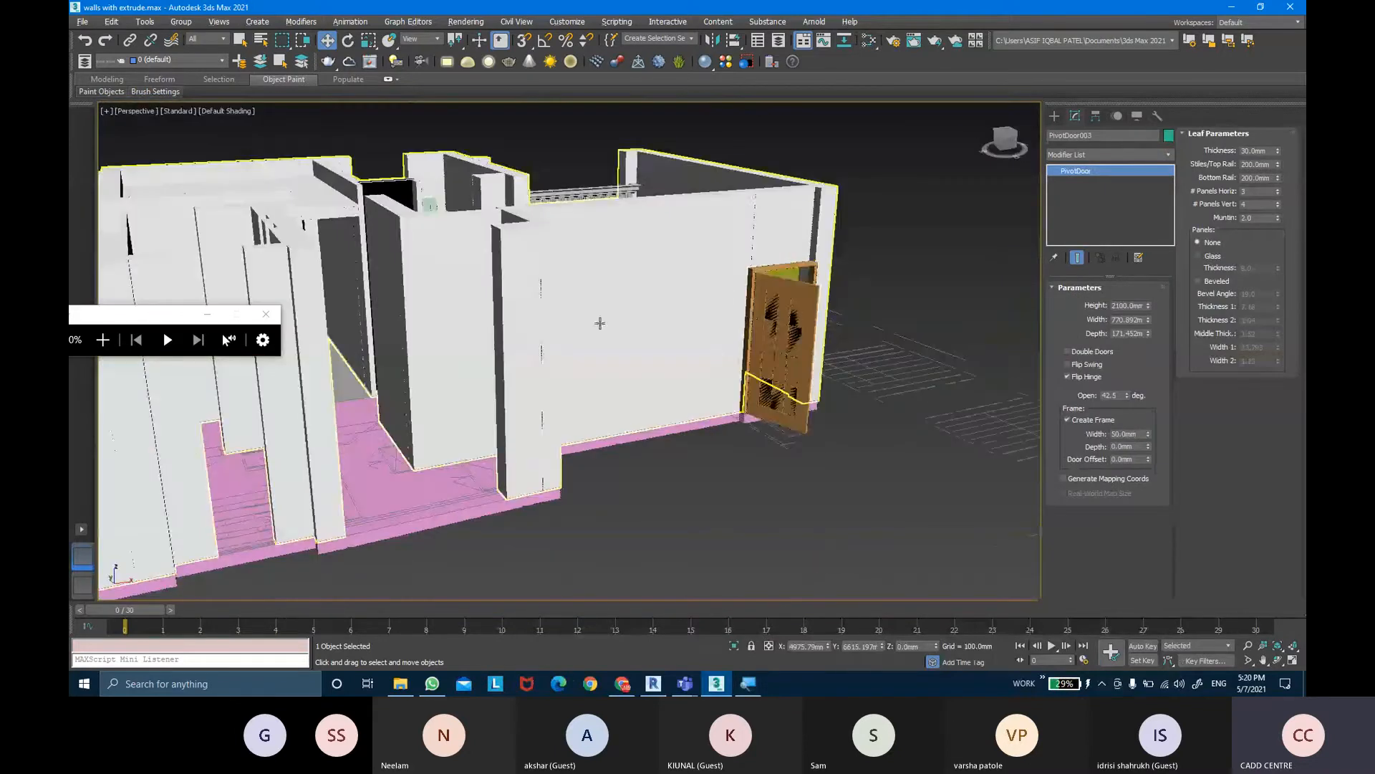
left_click(808, 298, "ctrl")
middle_click_drag(808, 299, 745, 359, "alt")
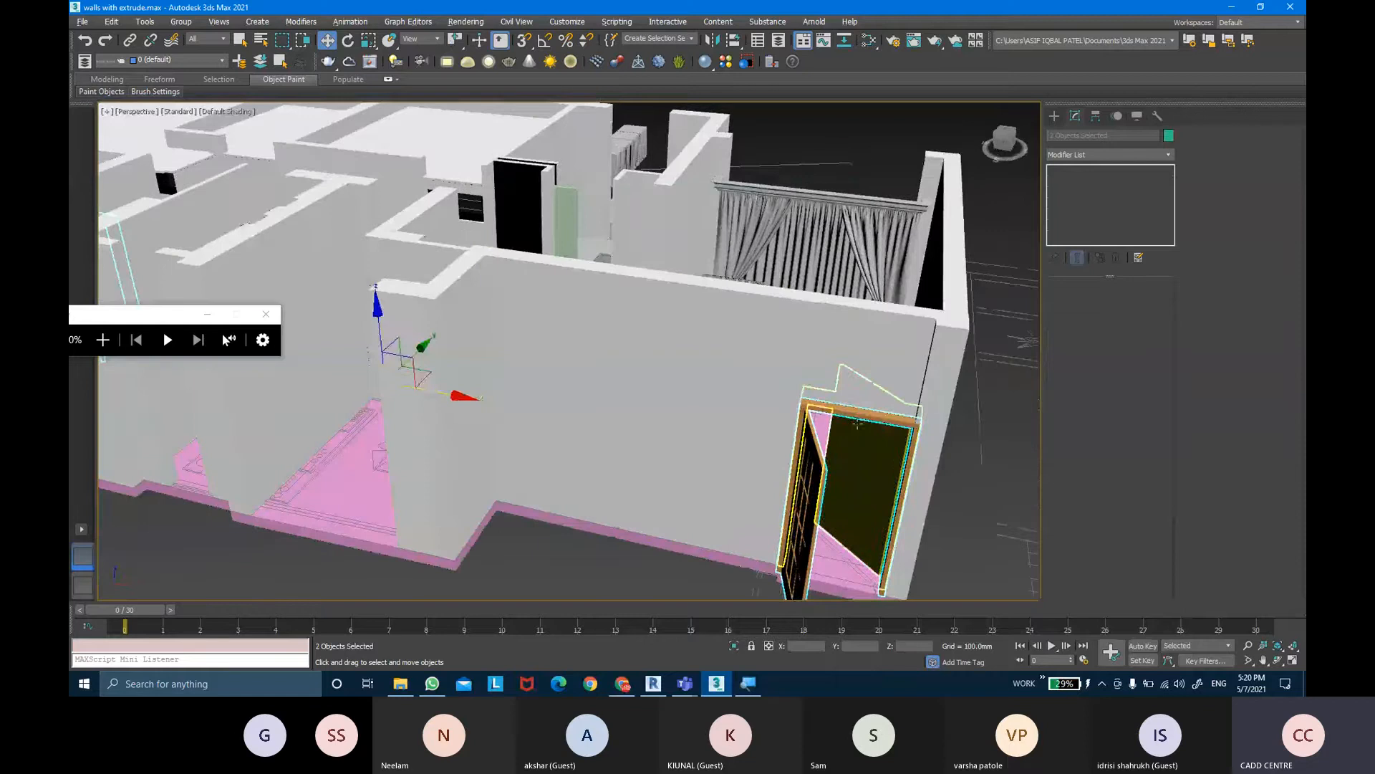
left_click(868, 454, "ctrl")
middle_click_drag(858, 361, 624, 372, "alt")
key("m")
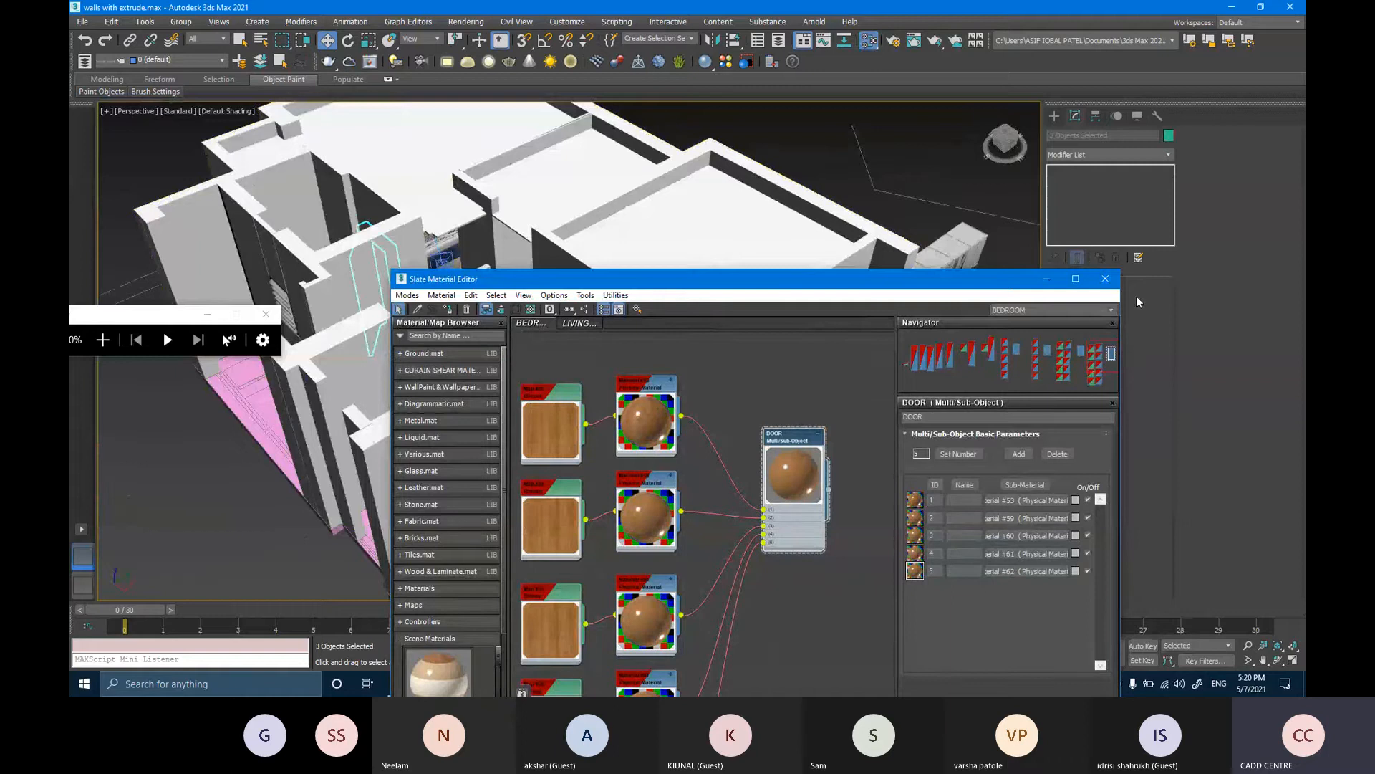
left_click(1114, 282)
Examine the wood material on the entrance door and the interior pivot door of the house
middle_click_drag(638, 445, 805, 367, "alt")
scroll(878, 351, "down", 5)
left_click(858, 457)
scroll(858, 457, "up", 6)
scroll(786, 361, "down", 3)
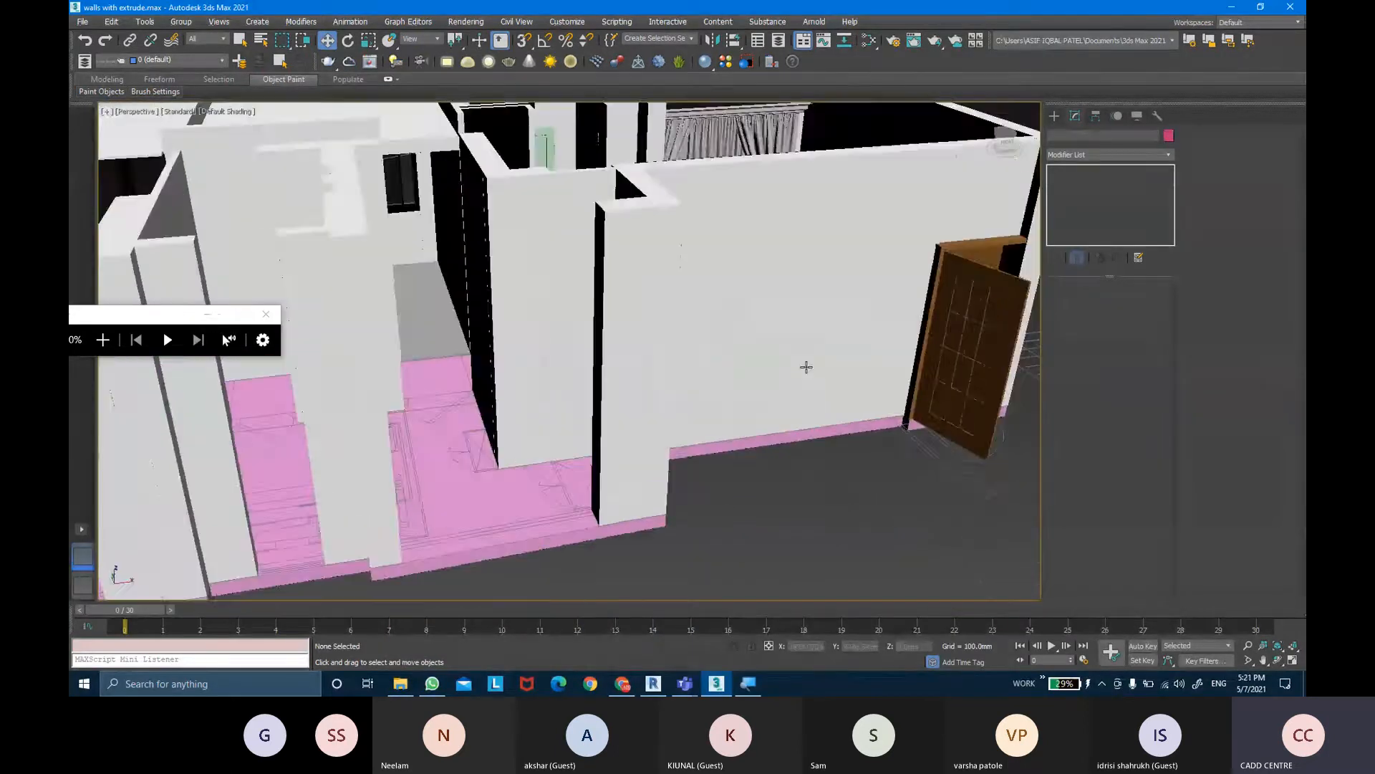
scroll(806, 367, "down", 5)
middle_click_drag(693, 368, 709, 367, "alt")
middle_click_drag(609, 326, 614, 390, "alt")
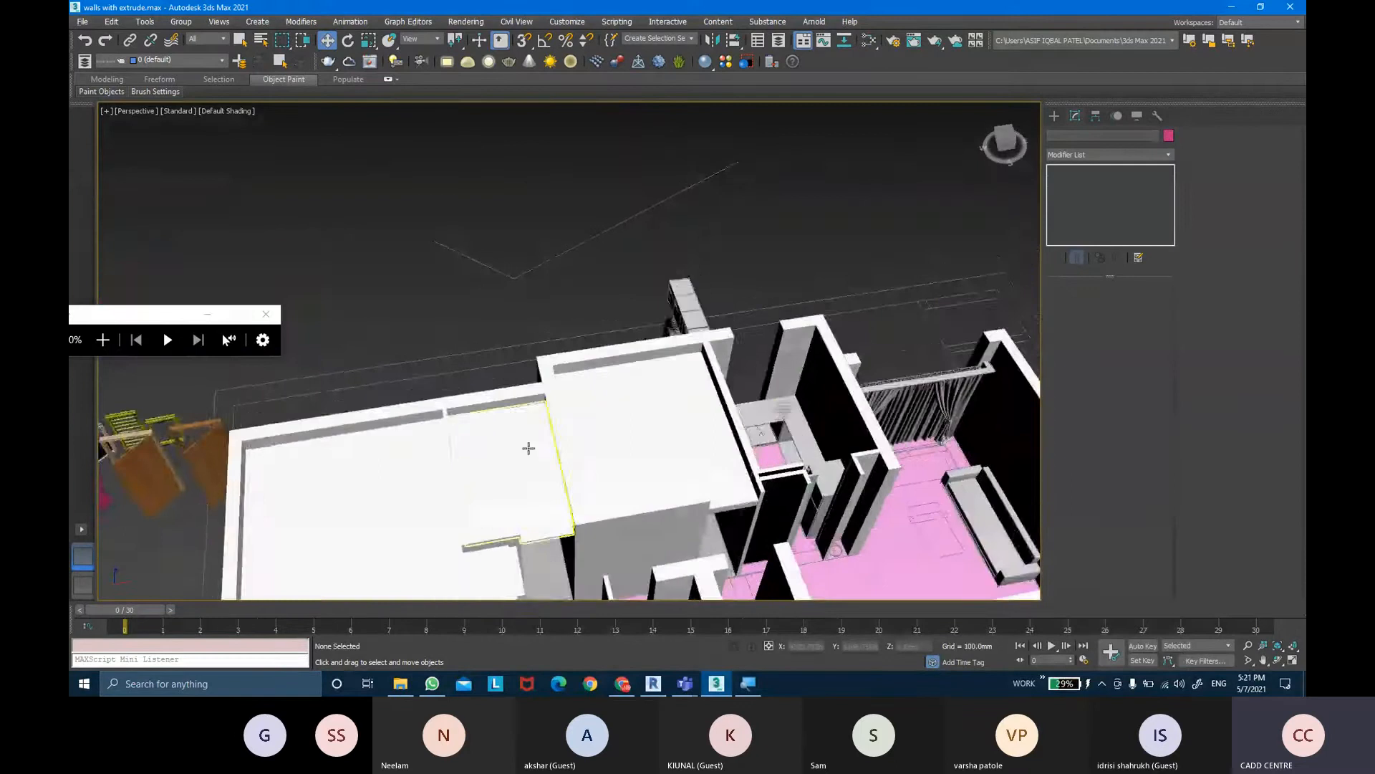
middle_click_drag(529, 448, 481, 358)
scroll(523, 473, "up", 4)
left_click(532, 491)
scroll(534, 492, "up", 3)
middle_click_drag(534, 492, 593, 478, "alt")
scroll(592, 478, "down", 6)
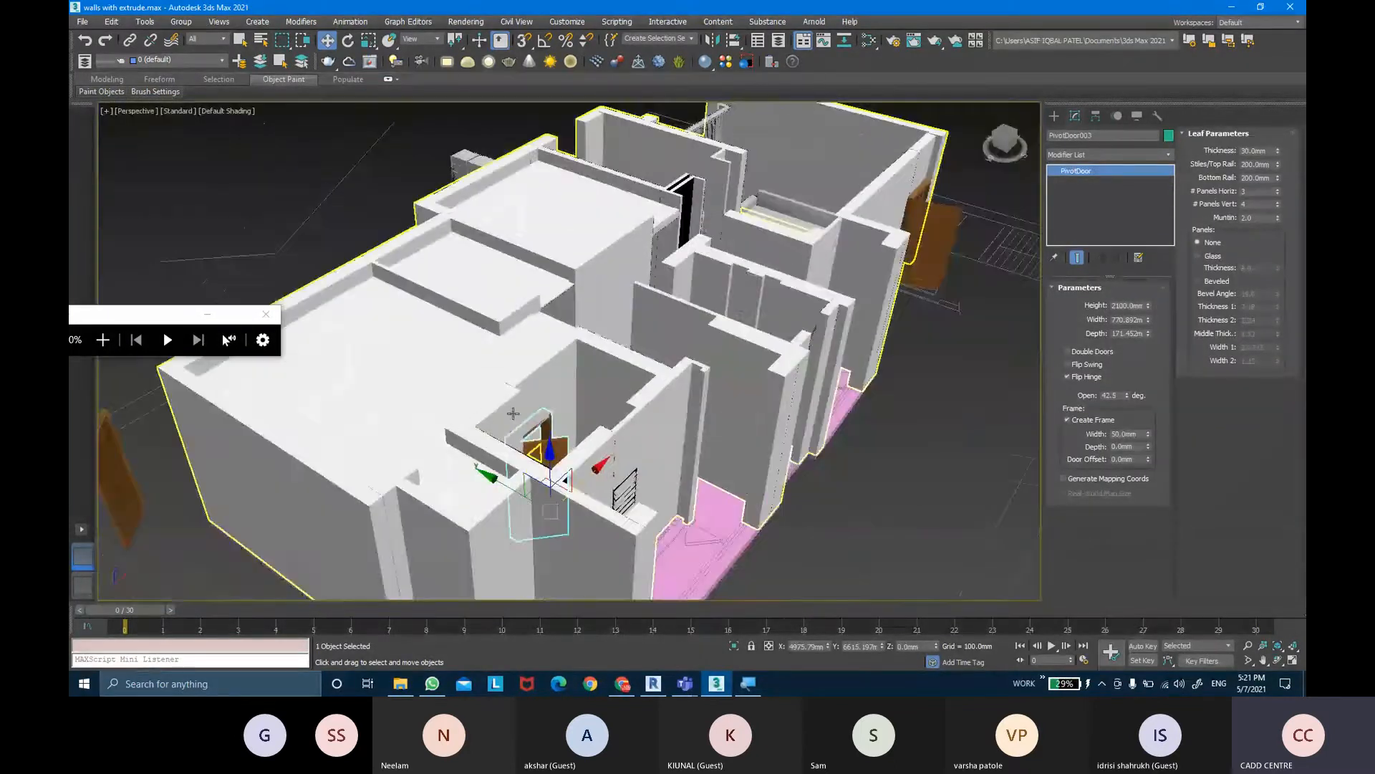
middle_click_drag(368, 423, 654, 161, "alt")
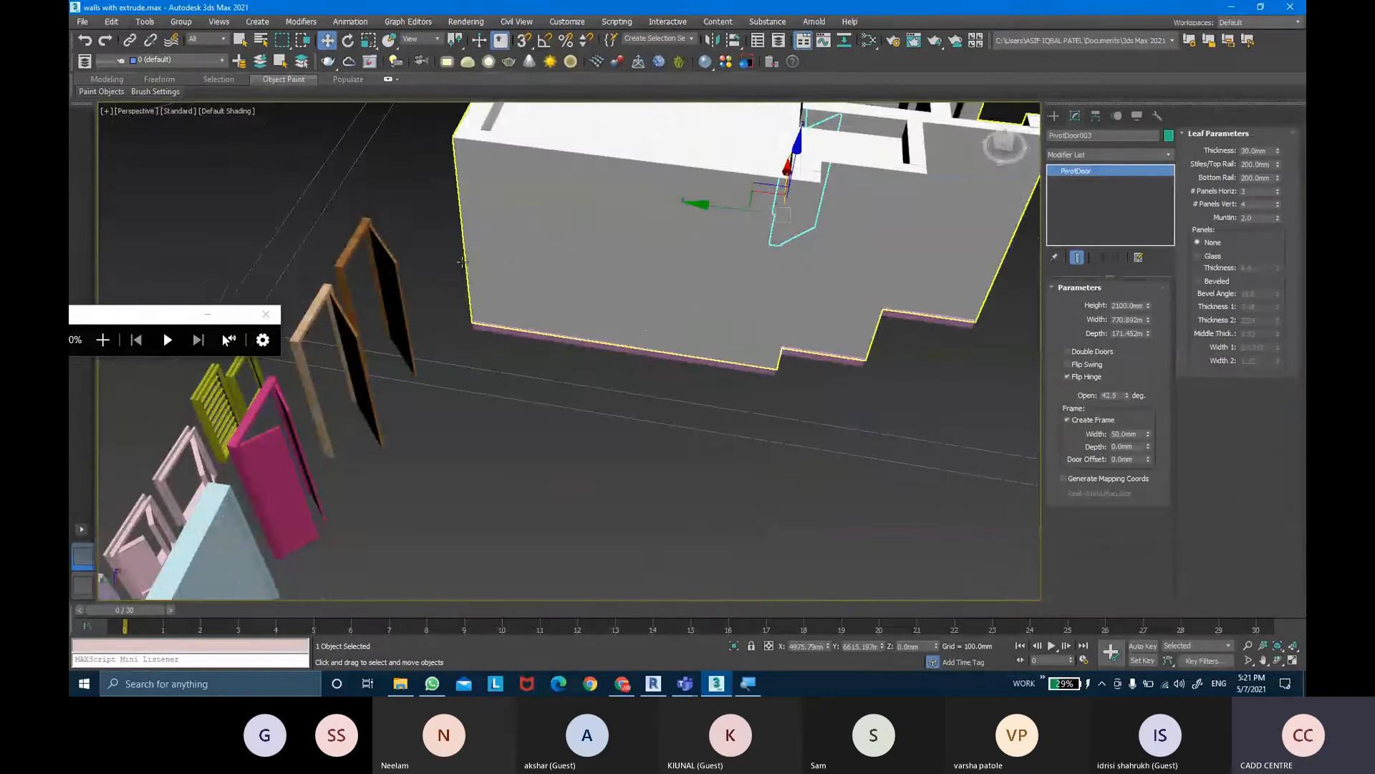
Copy all five UVW Map modifiers, from INNER FRAME to FRONT UVW MAP, from the wood door copy's modifier stack
left_click(380, 283)
middle_click_drag(383, 284, 578, 275, "alt")
scroll(578, 275, "up", 5)
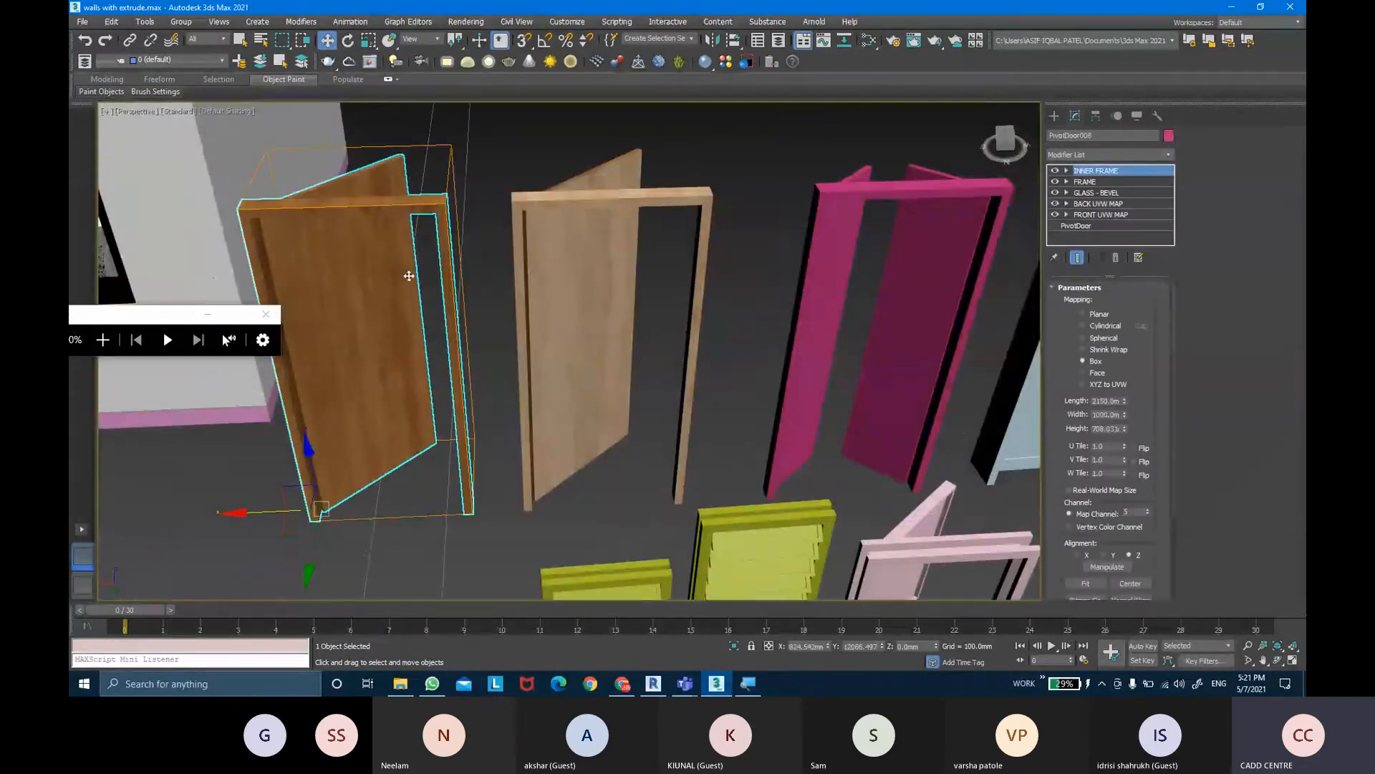
left_click(1102, 214, "shift")
right_click(1102, 216)
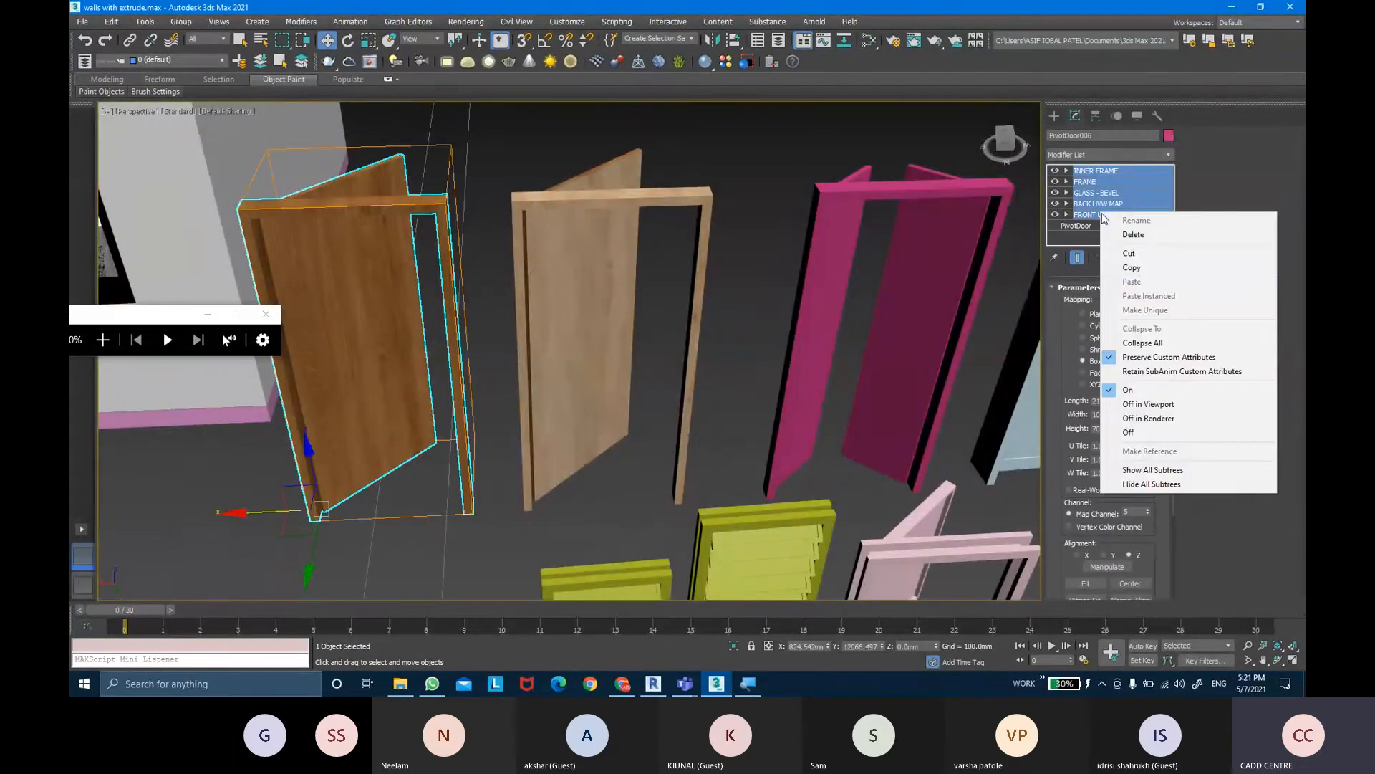
left_click(1139, 273)
scroll(586, 290, "down", 3)
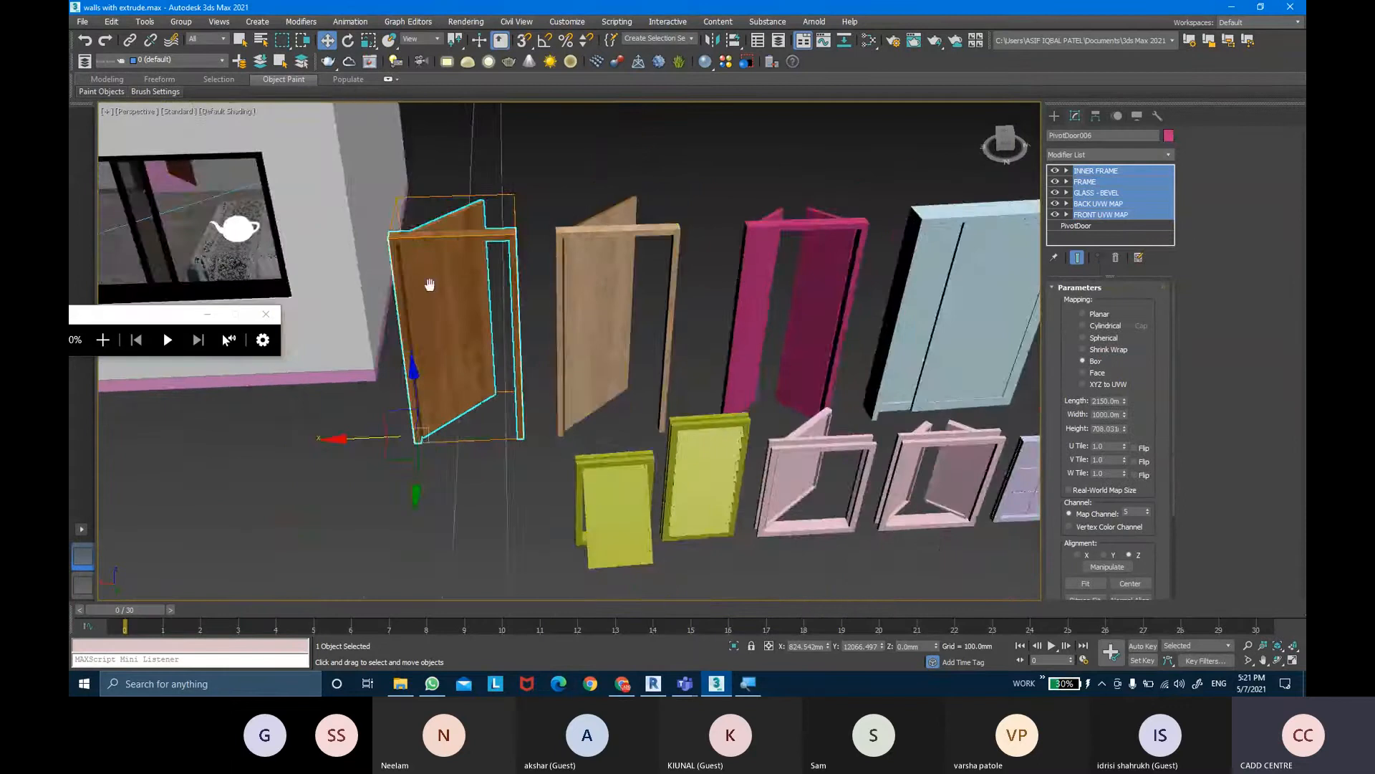
scroll(654, 417, "down", 3)
middle_click_drag(430, 282, 630, 373)
scroll(631, 372, "down", 3)
middle_click_drag(630, 229, 572, 402)
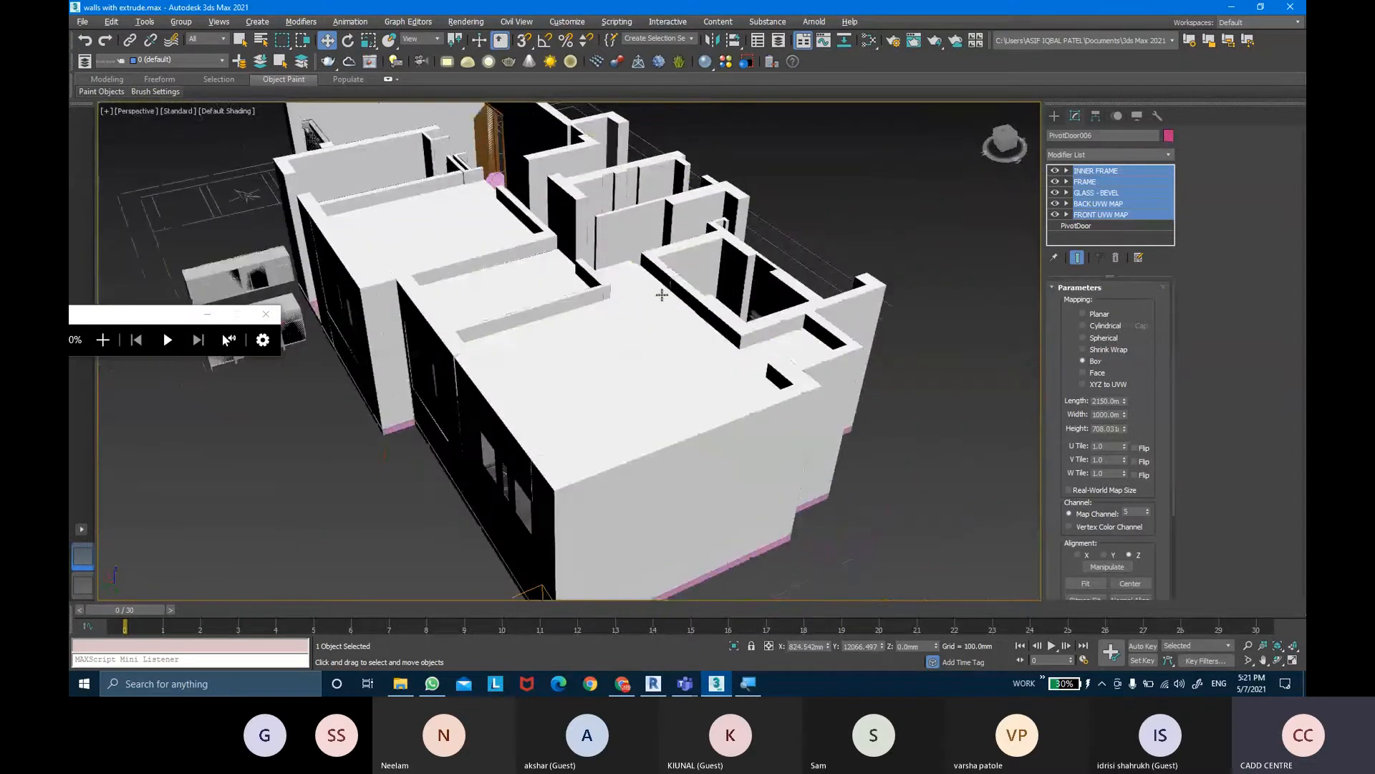
middle_click_drag(660, 294, 529, 323, "alt")
scroll(529, 323, "down", 2)
scroll(340, 351, "up", 4)
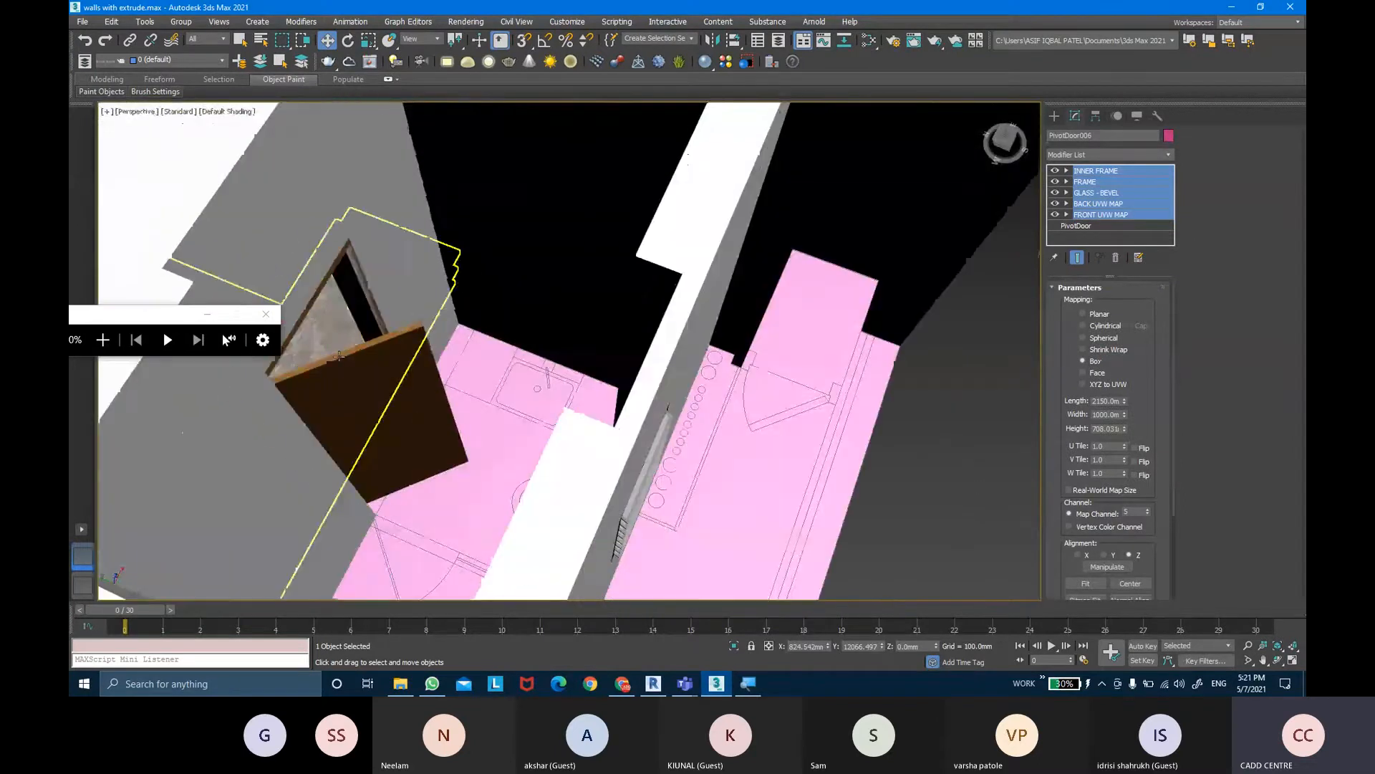
left_click(342, 376)
scroll(342, 380, "down", 5)
middle_click_drag(466, 366, 143, 237, "alt")
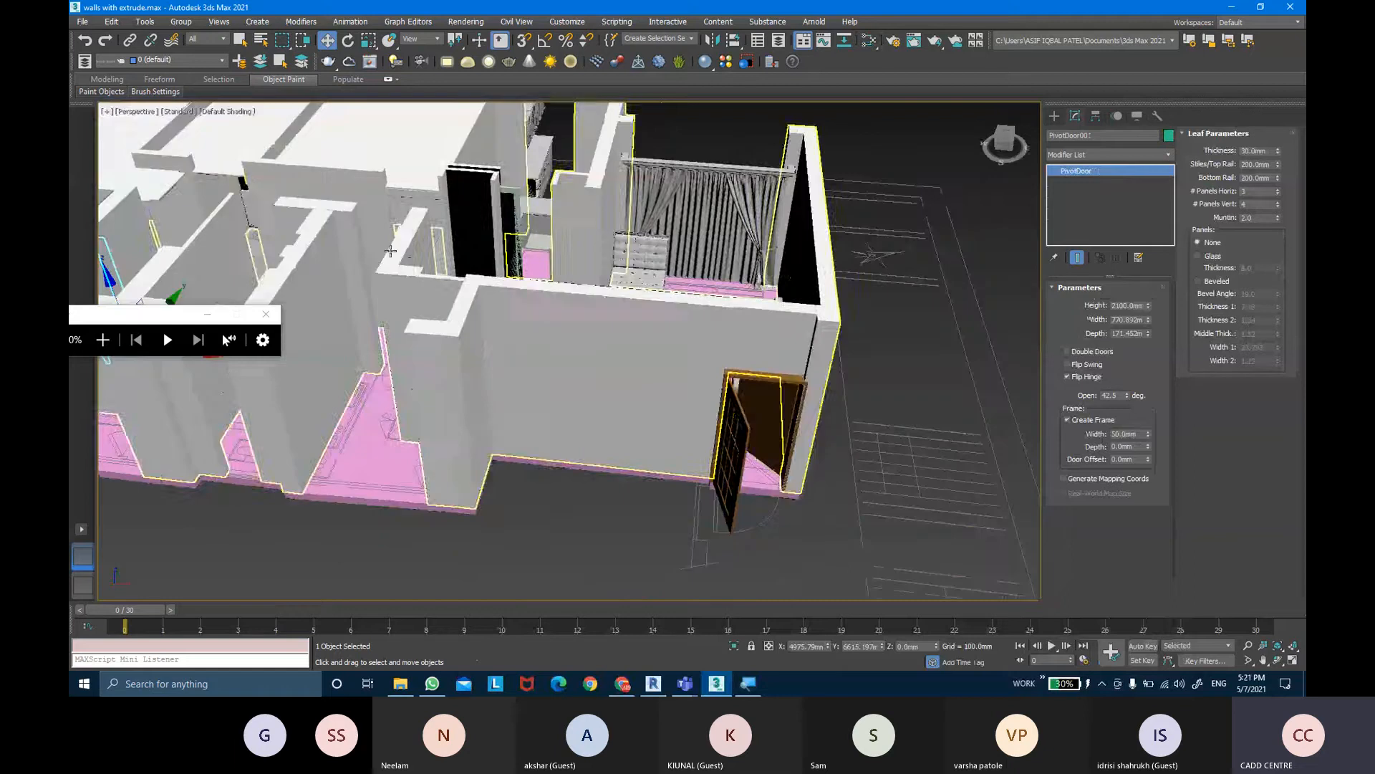
left_click(742, 450, "ctrl")
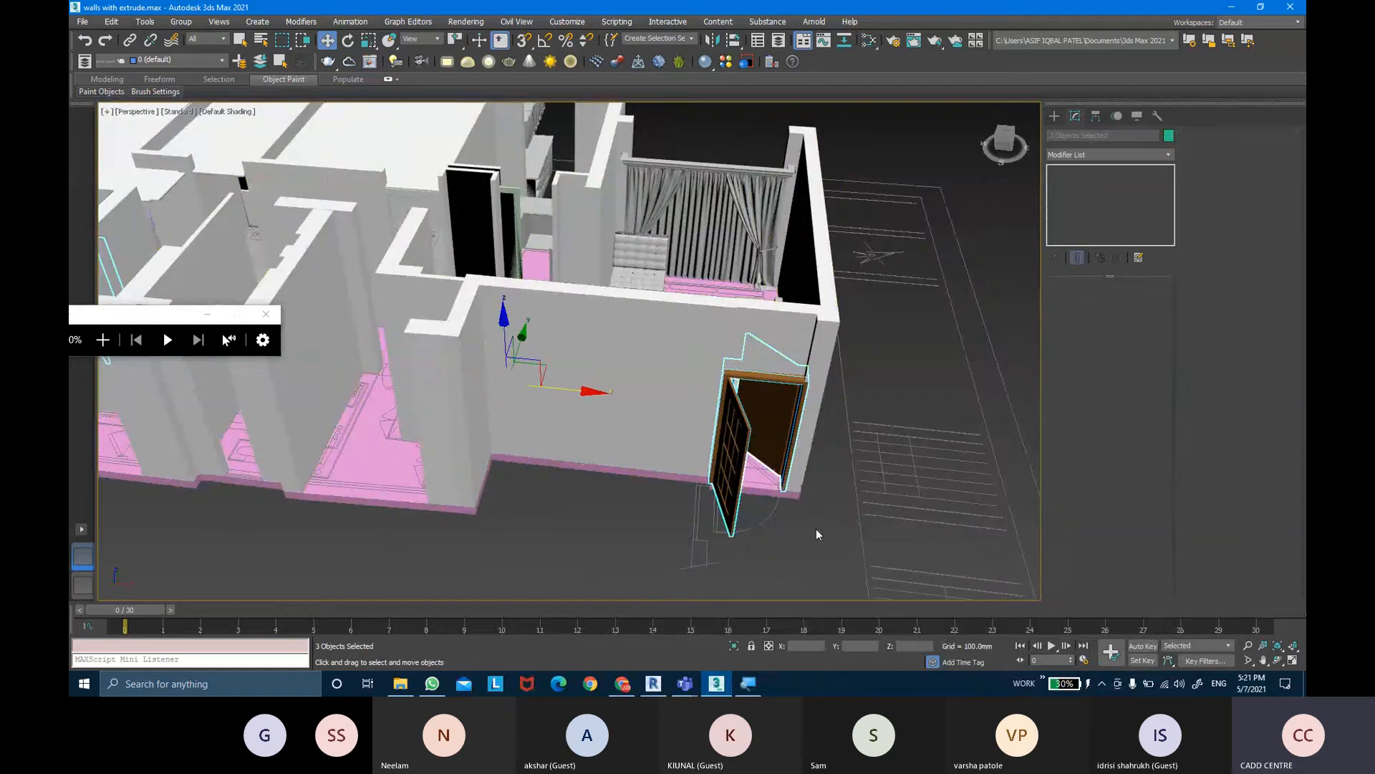
Paste the copied UVW Map modifiers onto the entrance pivot door with the grid panels at the corner of the house
middle_click_drag(819, 535, 892, 530)
left_click(834, 430)
right_click(1074, 173)
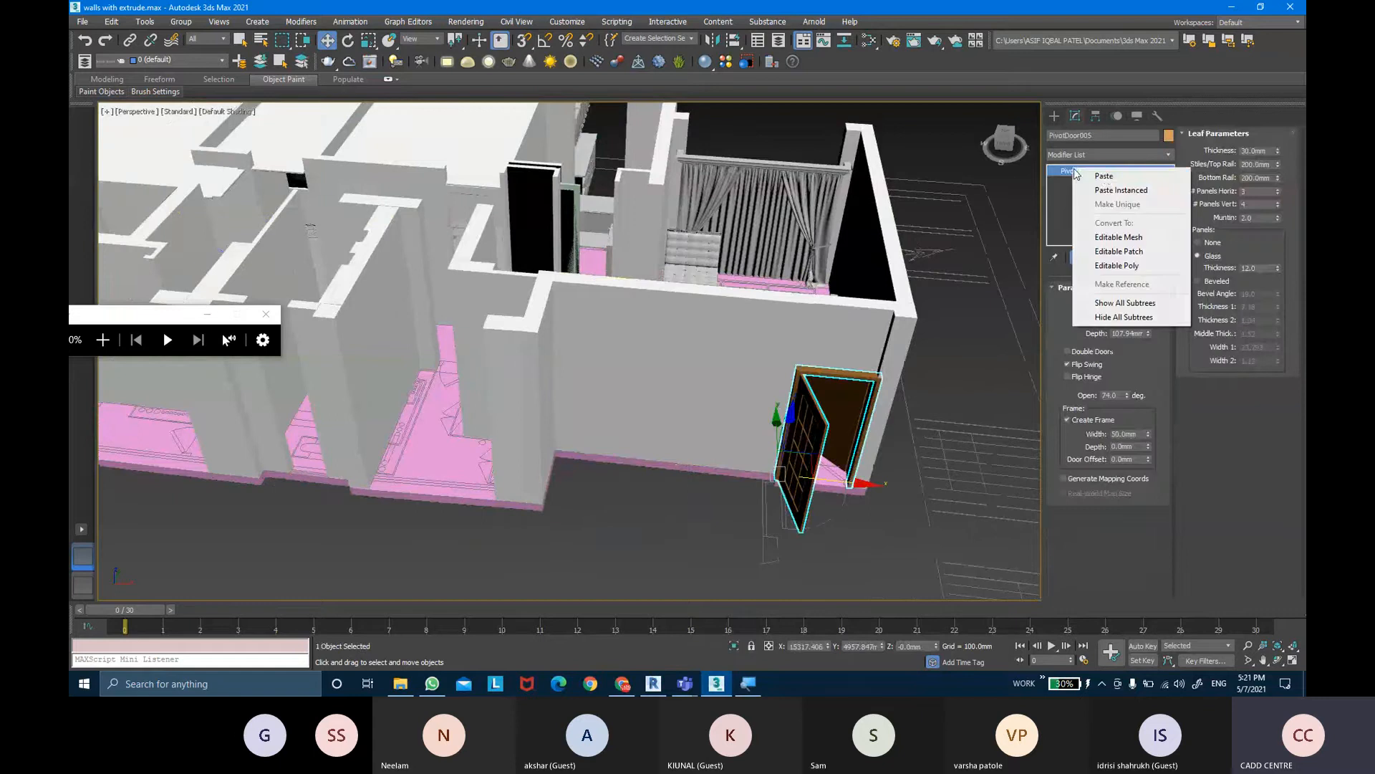
left_click(1103, 176)
scroll(905, 379, "up", 3)
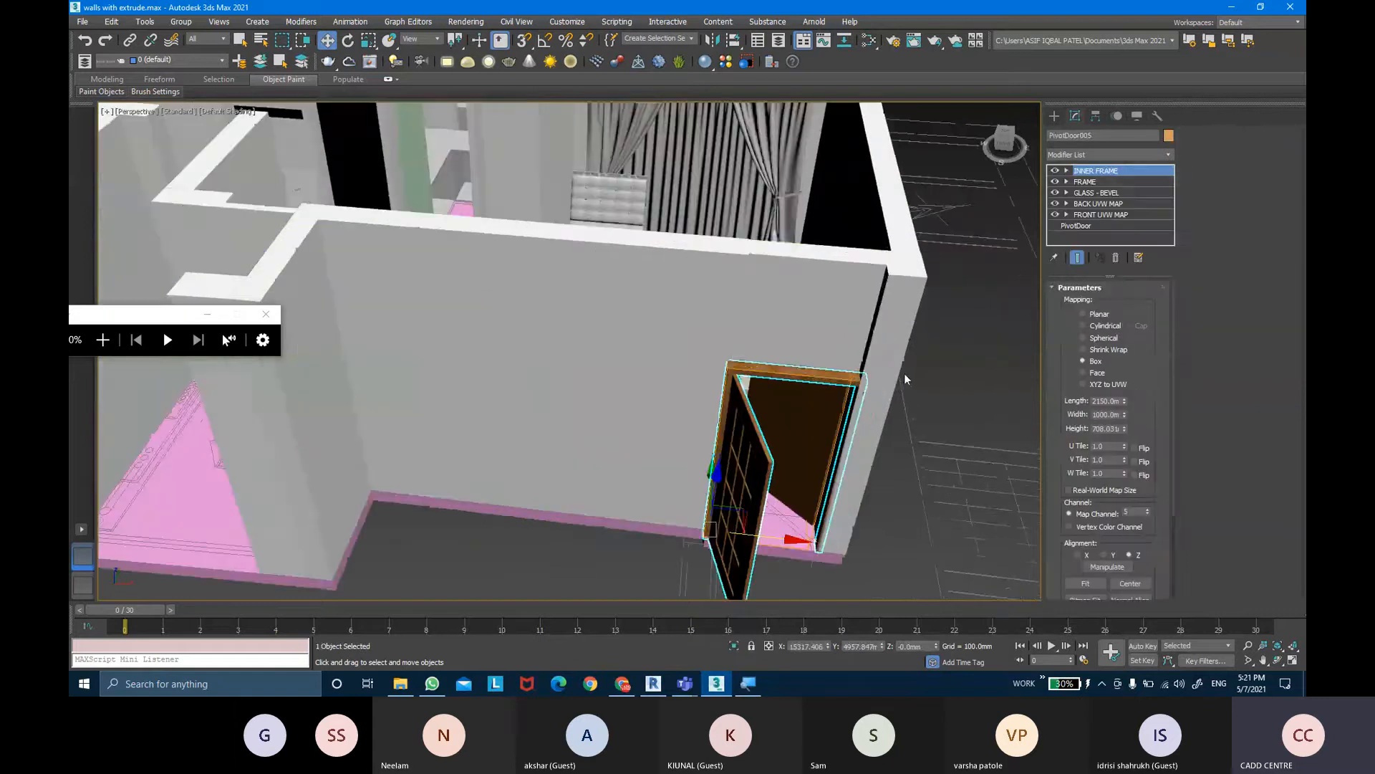
Paste the copied UVW Map modifiers onto the second pivot door, just inside the entrance door
middle_click_drag(848, 319, 806, 373, "alt")
left_click(770, 329)
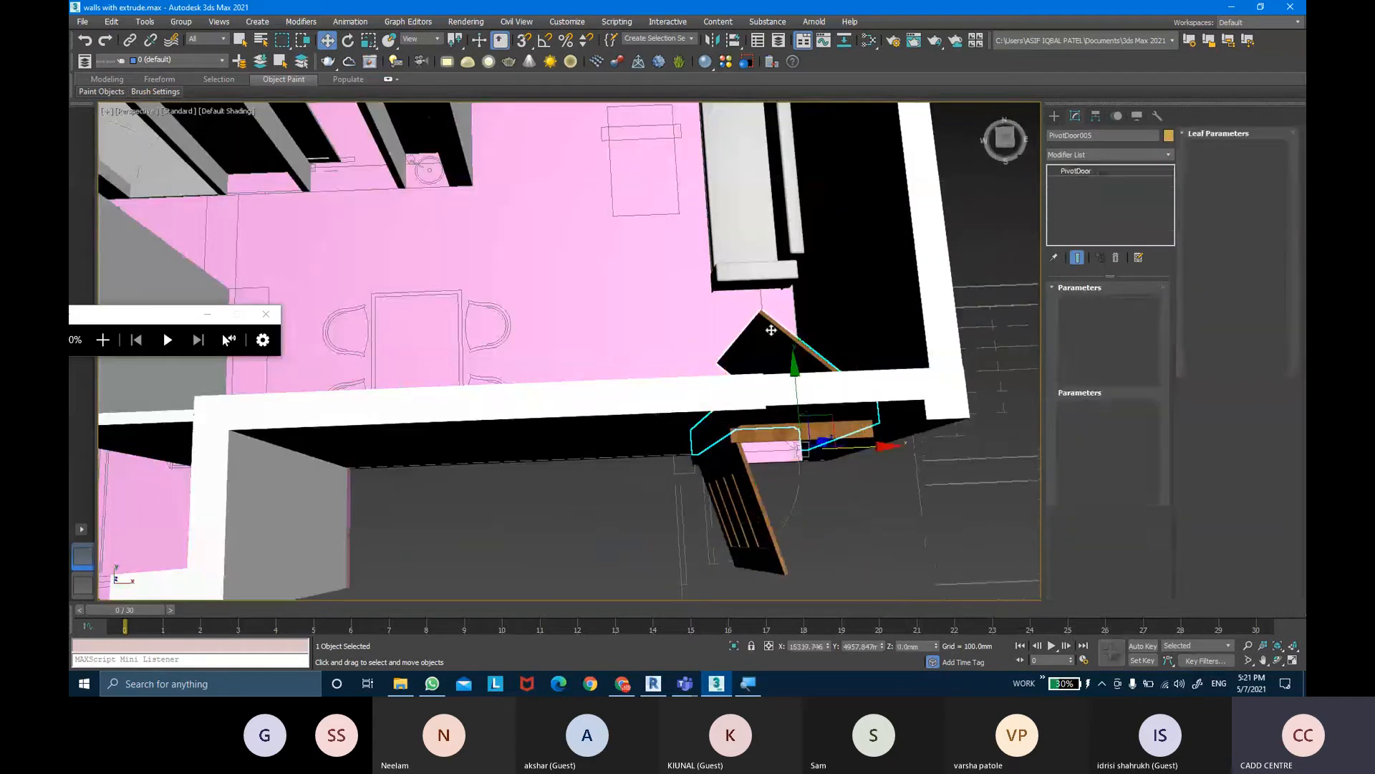
right_click(1086, 178)
left_click(1112, 184)
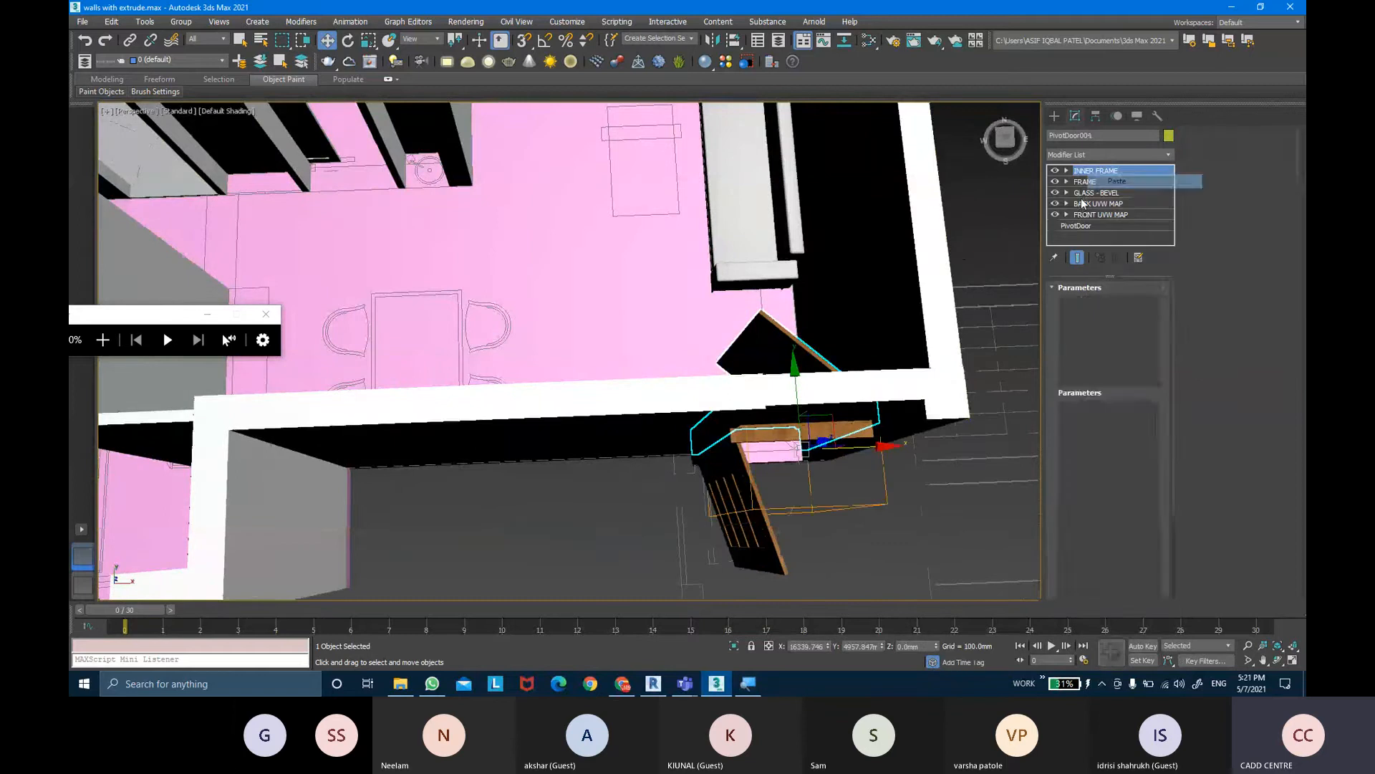
Paste the copied UVW Map modifiers onto the interior pivot door of the small room at the other end of the house
middle_click_drag(685, 326, 956, 319)
scroll(956, 319, "down", 6)
scroll(677, 331, "up", 6)
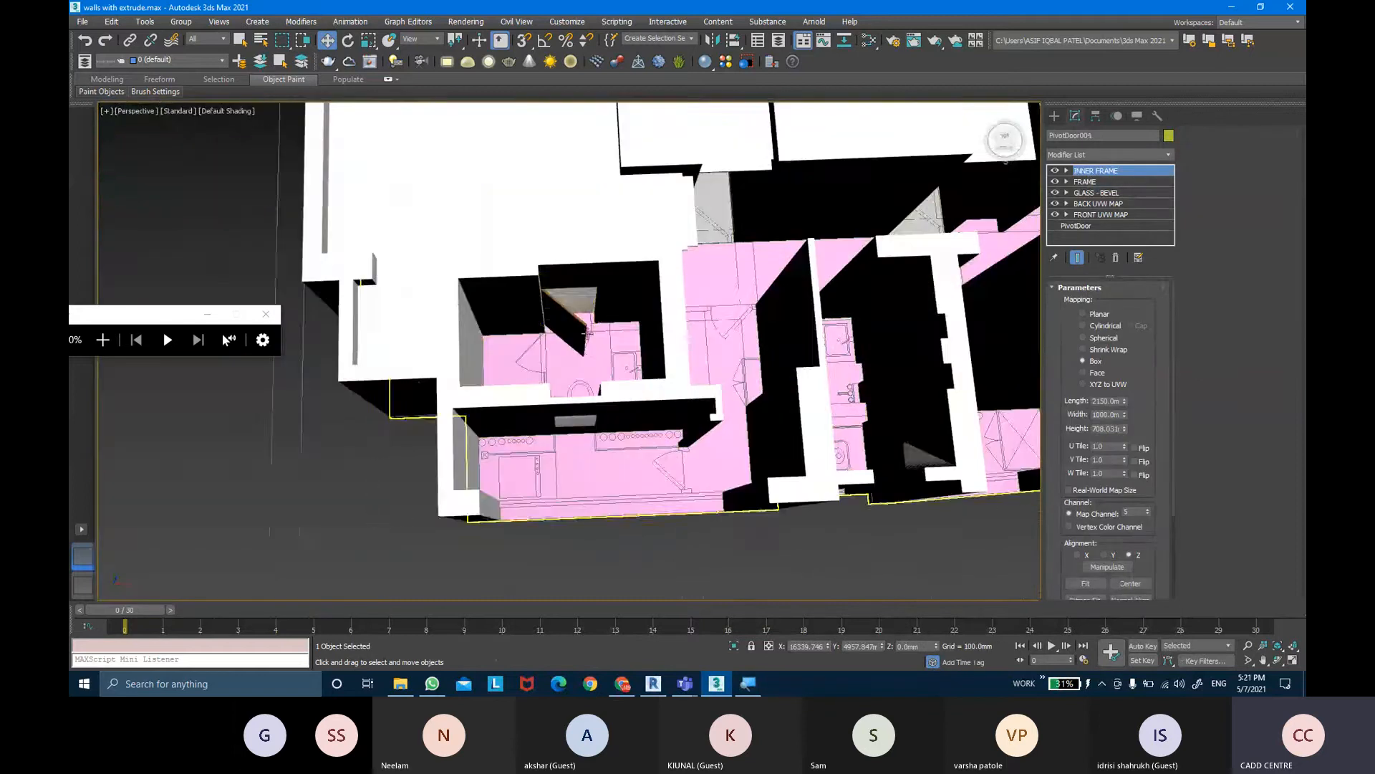
left_click(575, 333)
right_click(1096, 187)
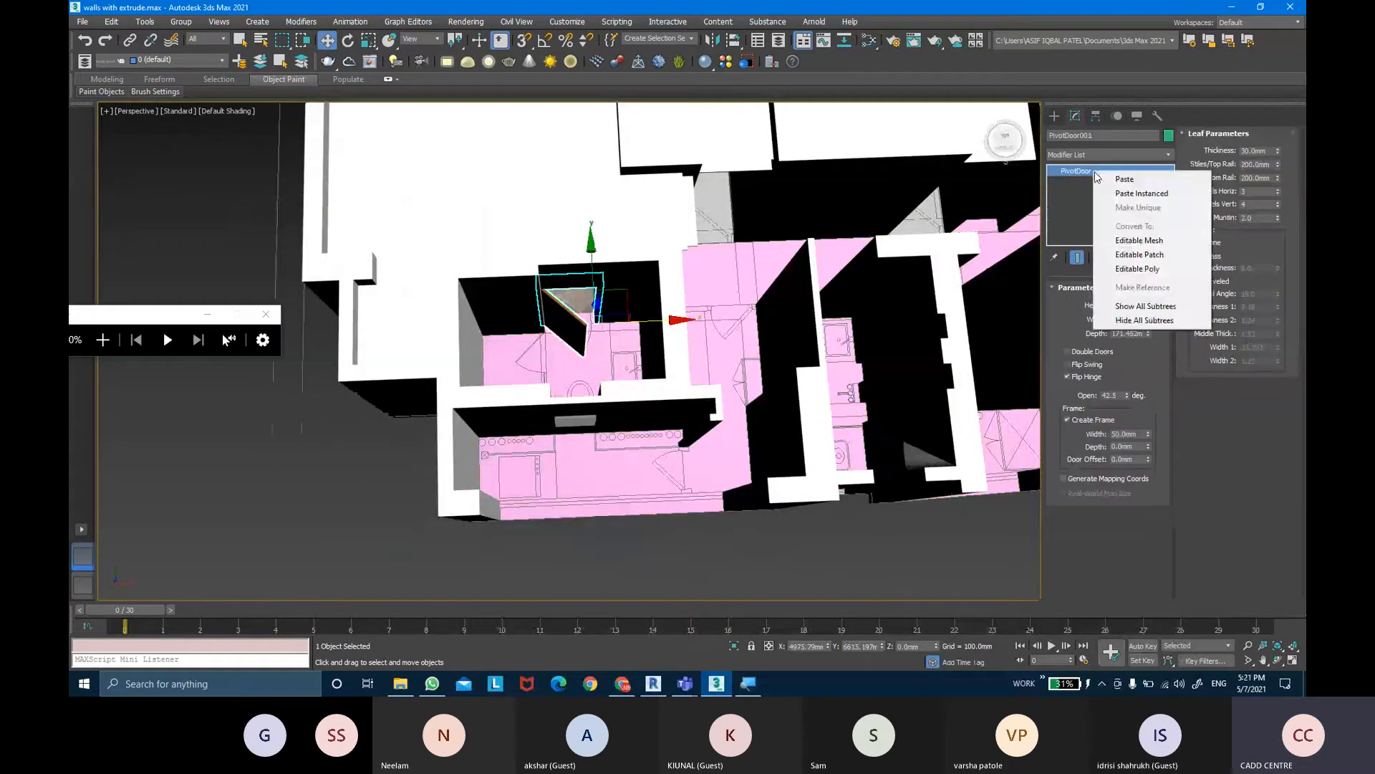
left_click(1120, 192)
Isolate the interior pivot door, examine its wood texture from several sides and end the isolation
scroll(511, 323, "up", 3)
middle_click_drag(511, 323, 543, 282, "alt")
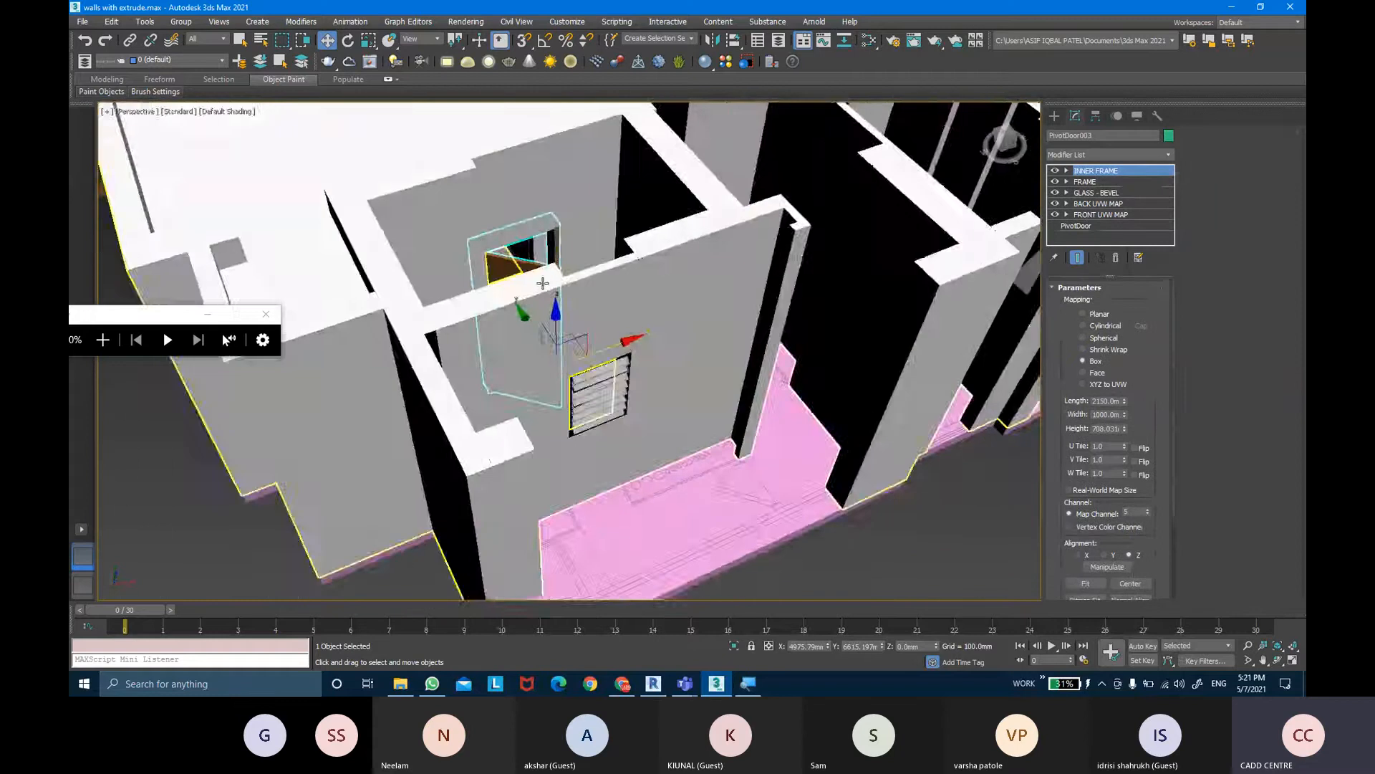
scroll(511, 244, "up", 6)
scroll(509, 225, "down", 3)
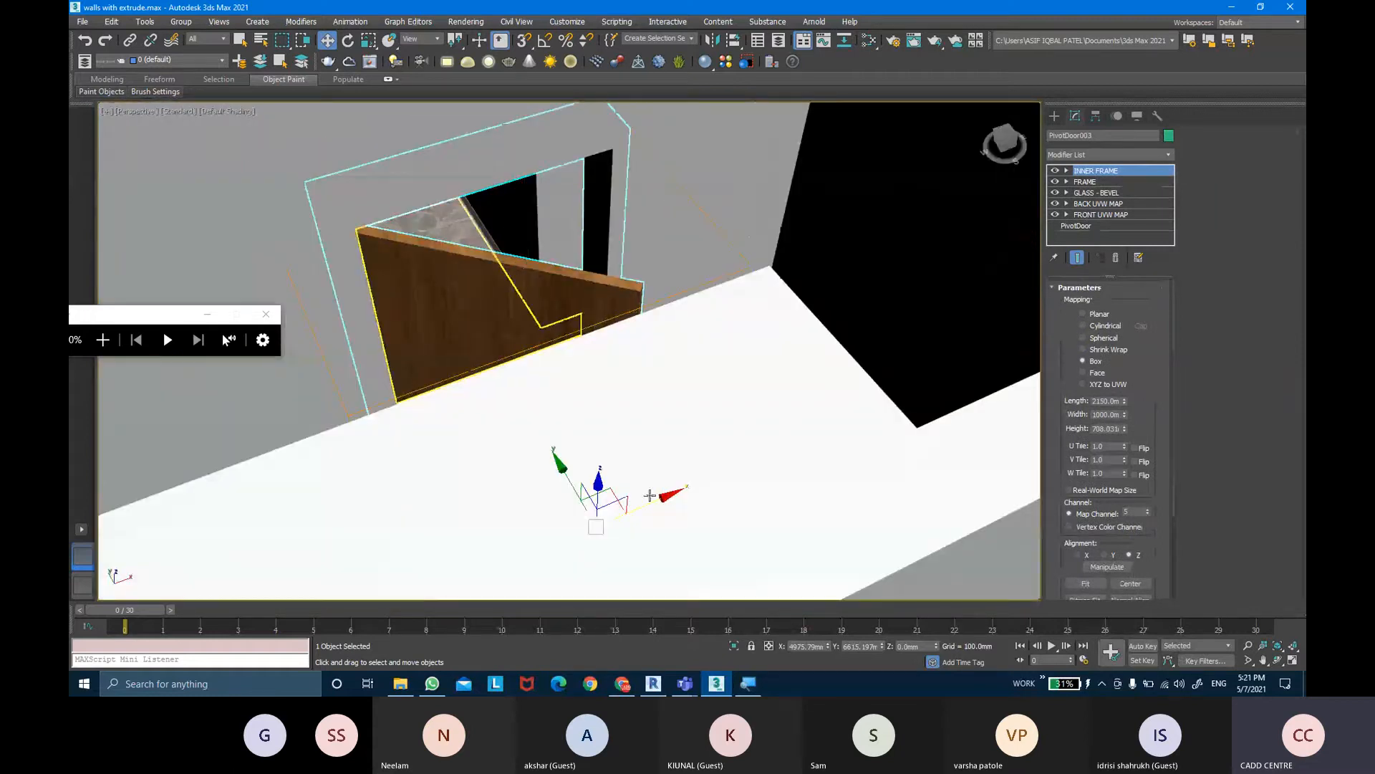
left_click(737, 648)
middle_click_drag(696, 387, 466, 317, "alt")
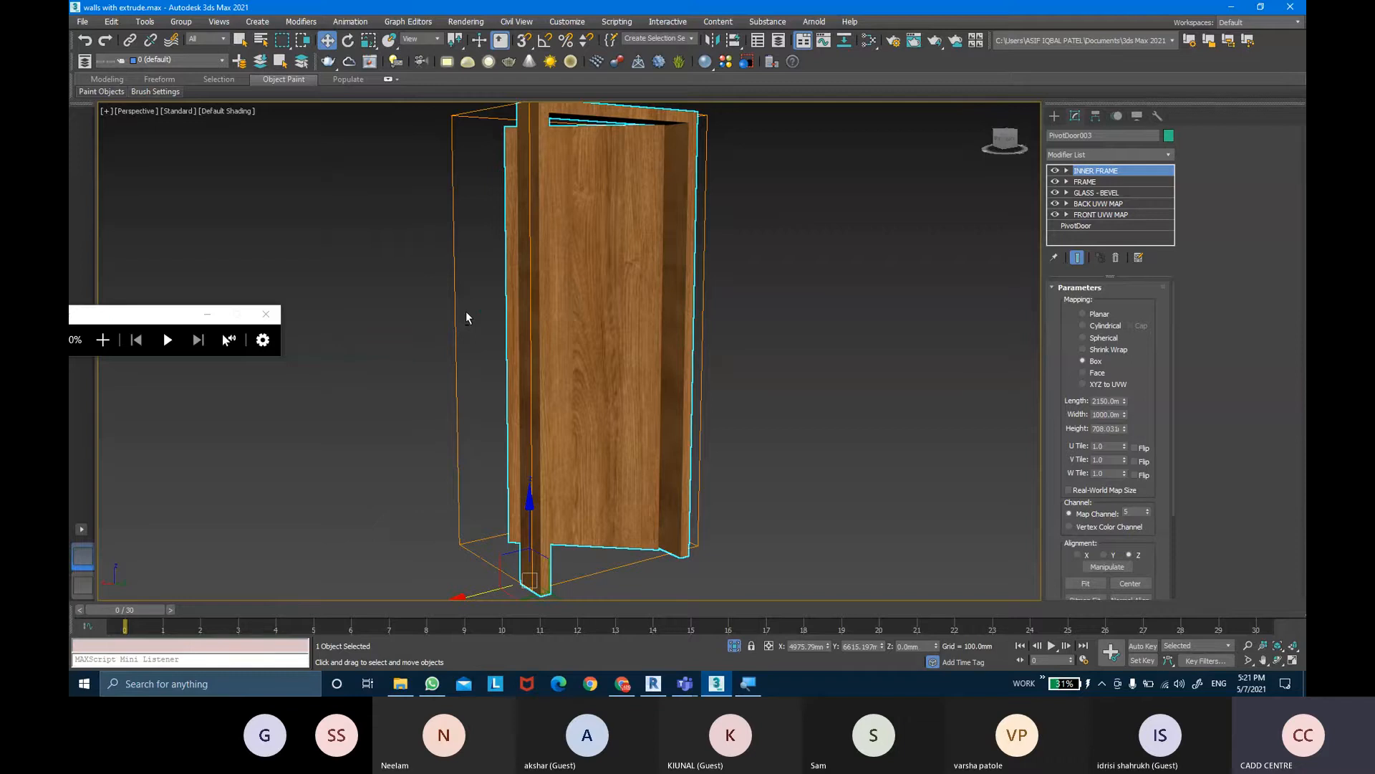
middle_click_drag(862, 347, 823, 314, "alt")
left_click(734, 646)
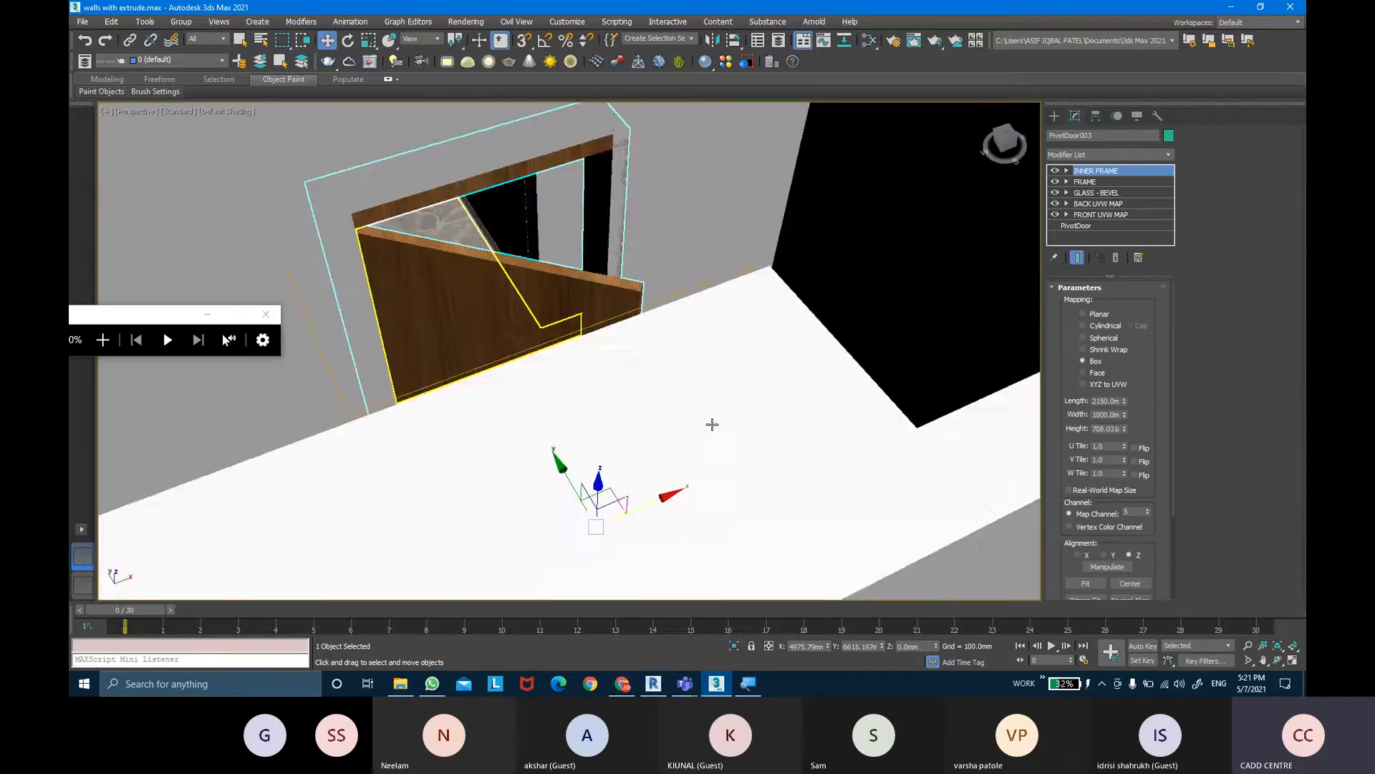
Show edged faces in the viewport and examine the grid panels on both sides of the entrance door
scroll(788, 326, "down", 10)
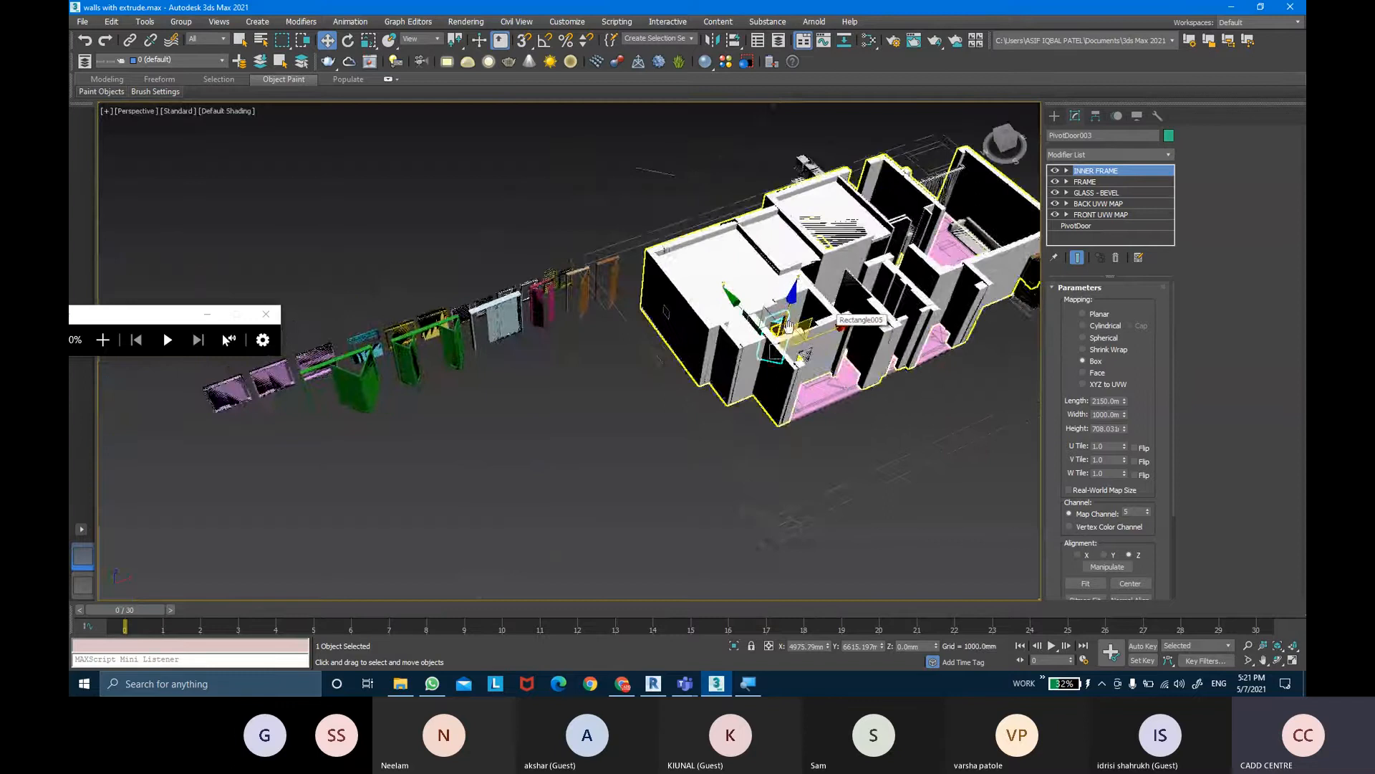
middle_click_drag(788, 326, 563, 408, "alt")
scroll(824, 317, "up", 10)
key("z")
scroll(720, 335, "up", 8)
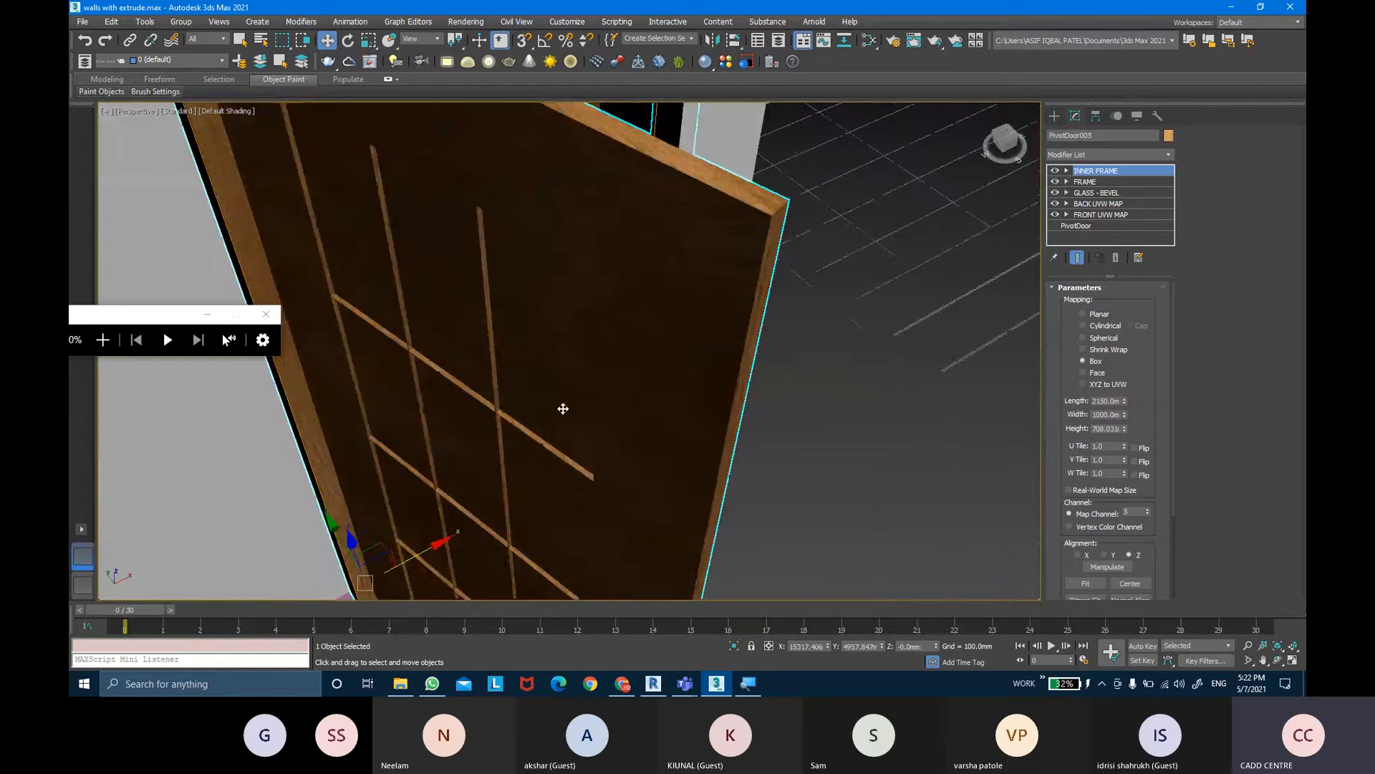
scroll(563, 409, "up", 2)
scroll(563, 408, "down", 3)
key("F4")
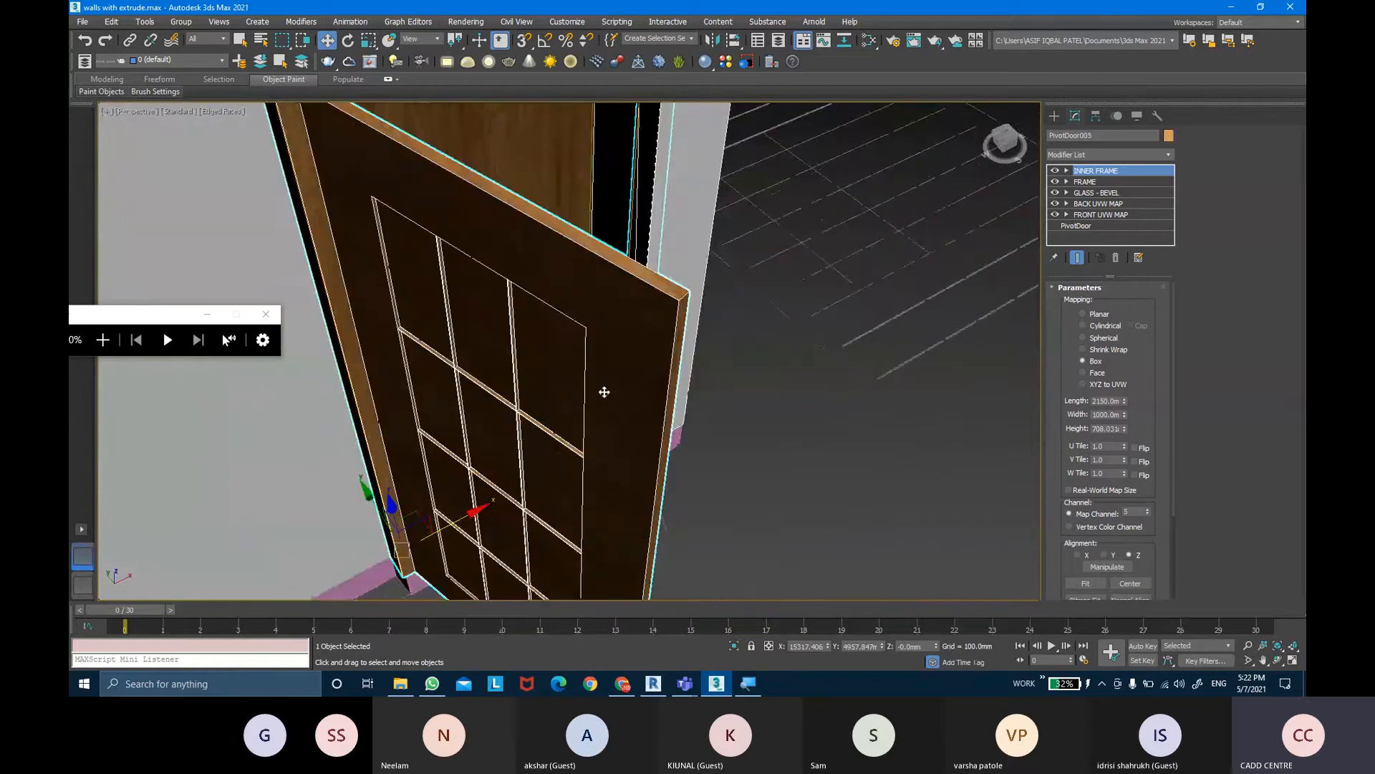
middle_click_drag(604, 391, 510, 318, "alt")
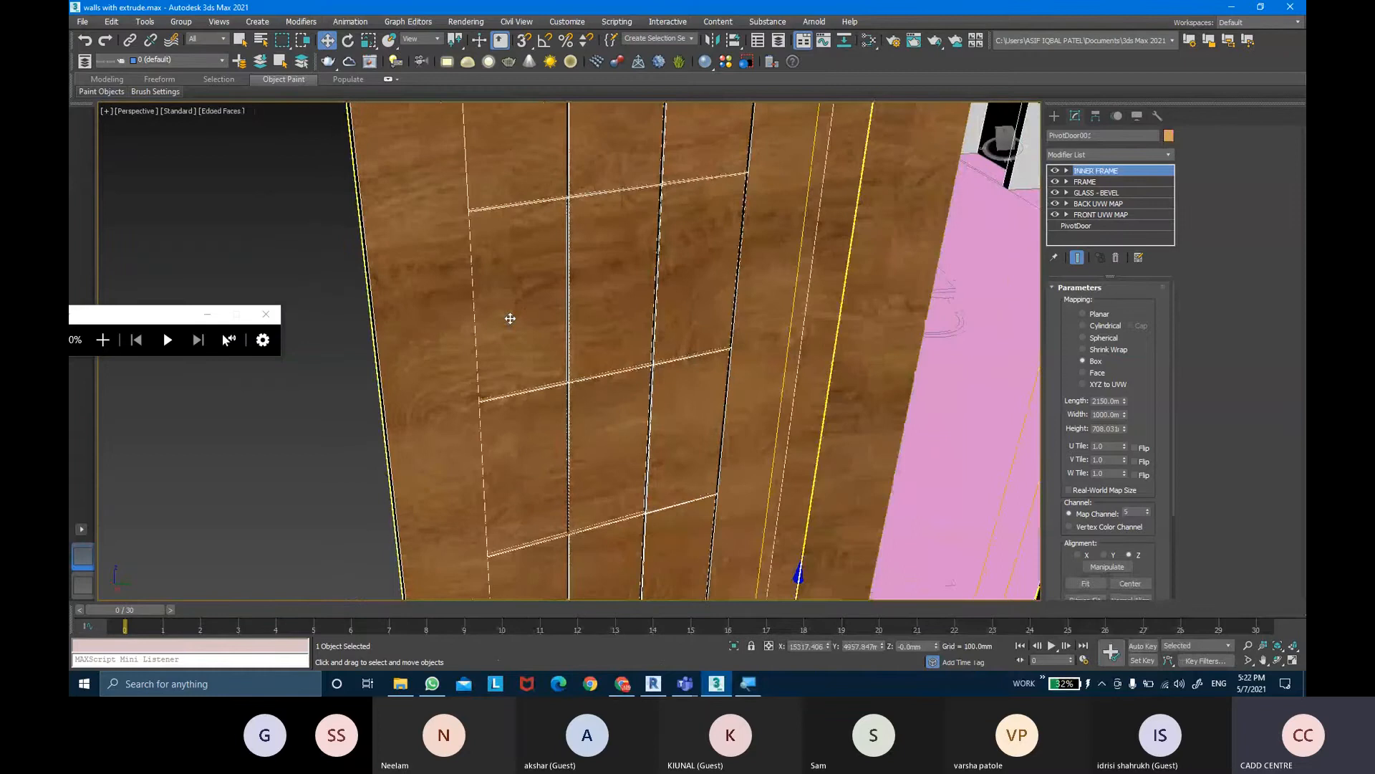
Duplicate the whole node tree of the all-wood DOOR Multi/Sub-Object material in a maximized material editor
key("m")
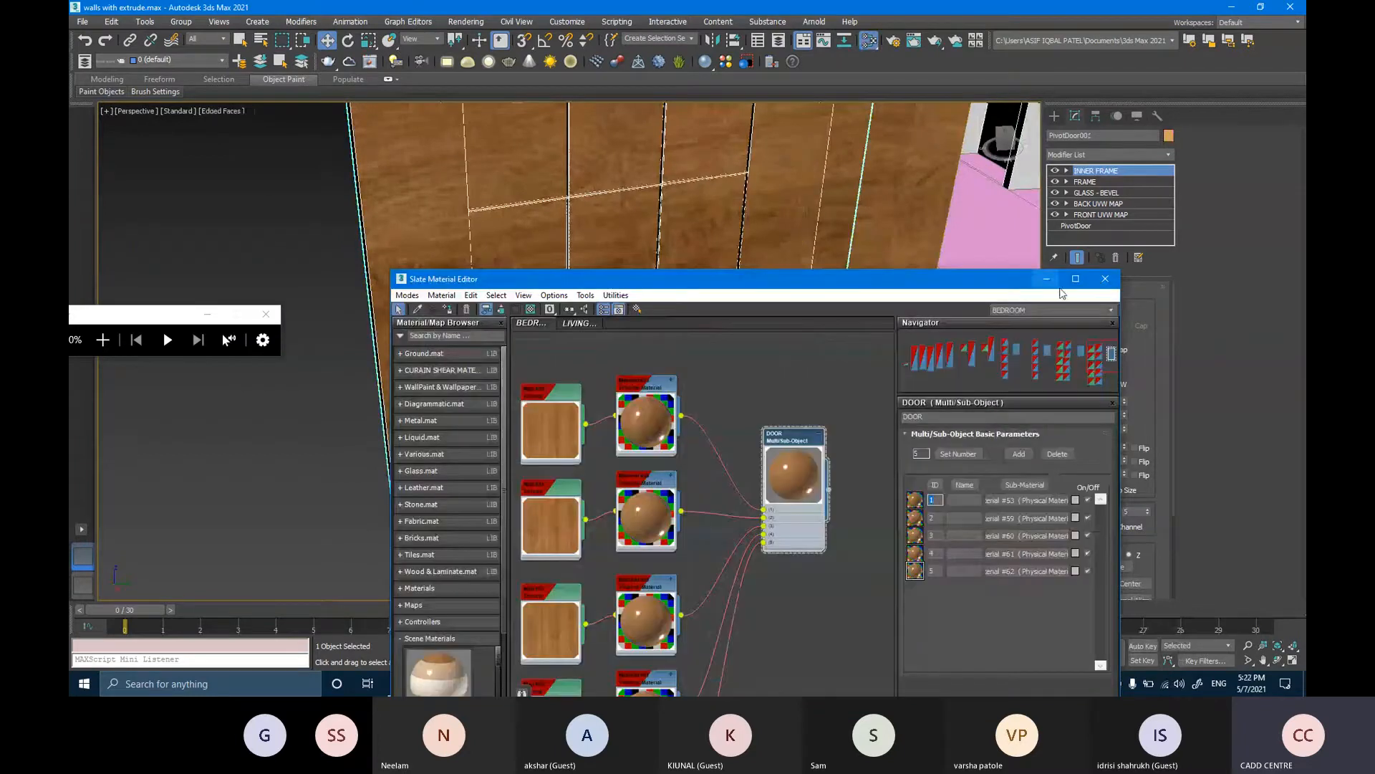
left_click(1075, 279)
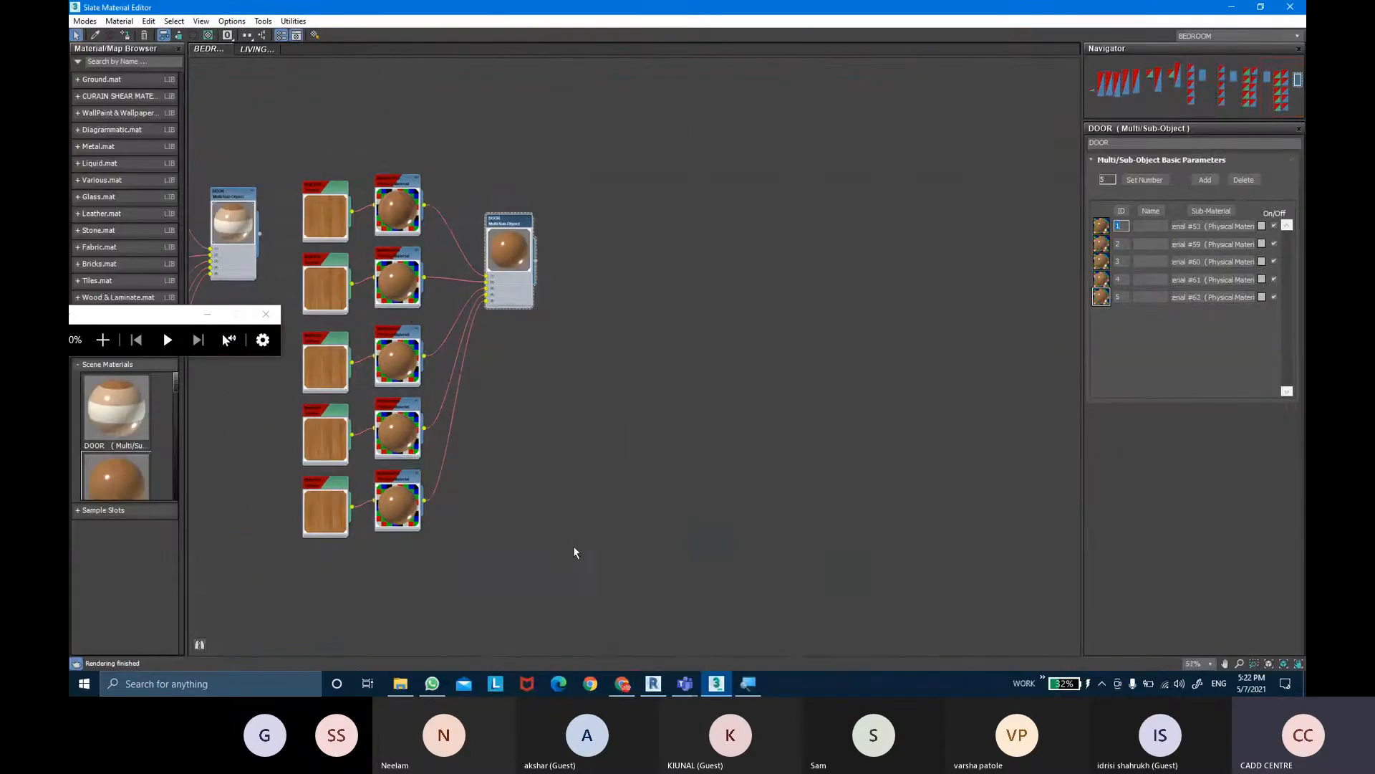
left_click_drag(573, 552, 298, 177)
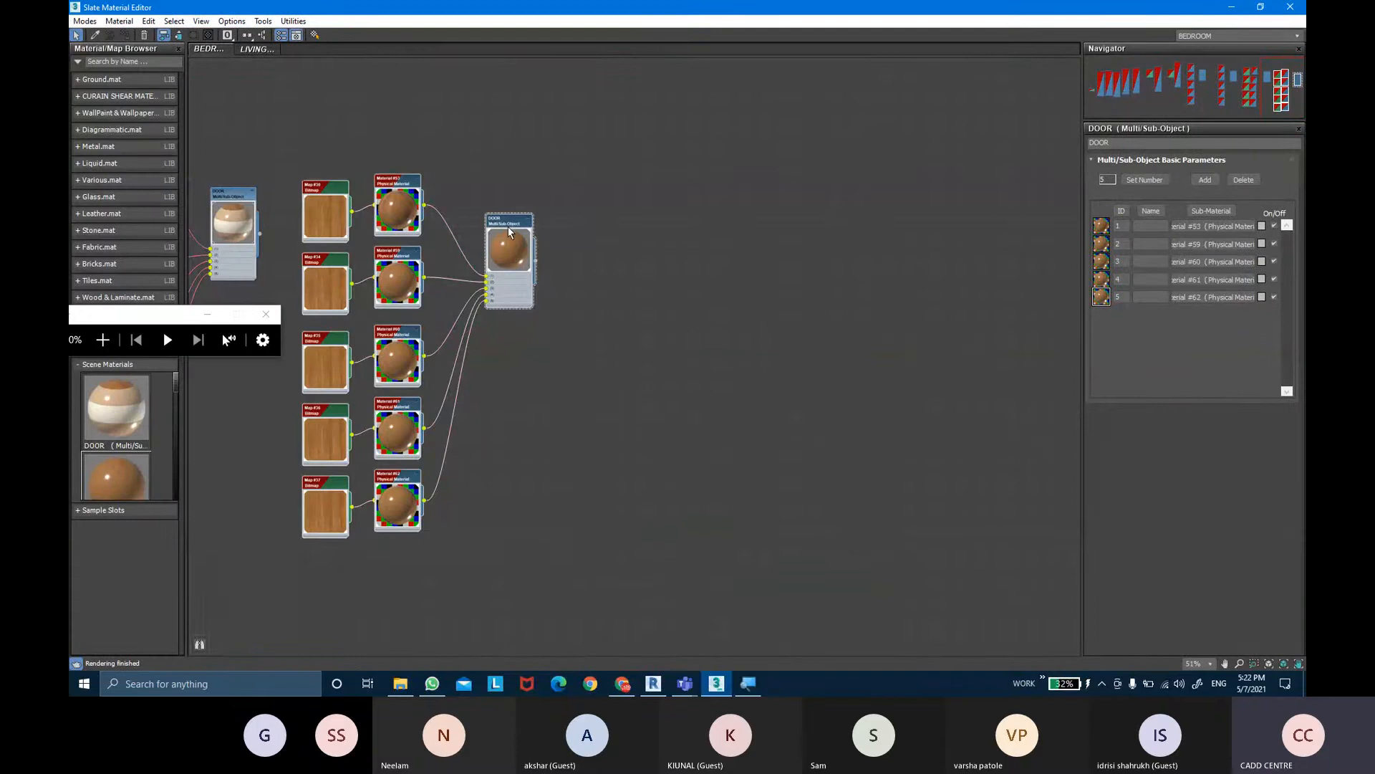
left_click_drag(511, 235, 821, 229, "shift")
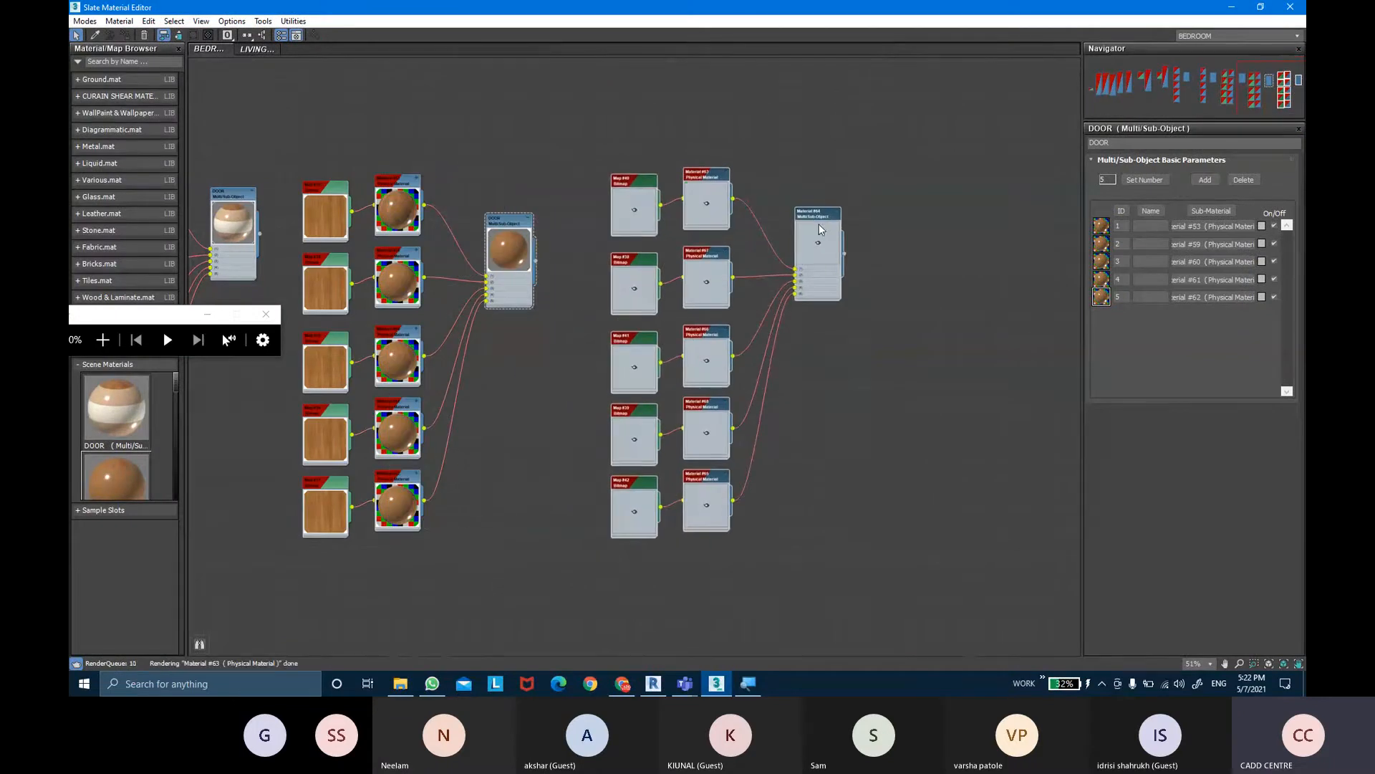
double_click(642, 347)
key("Delete")
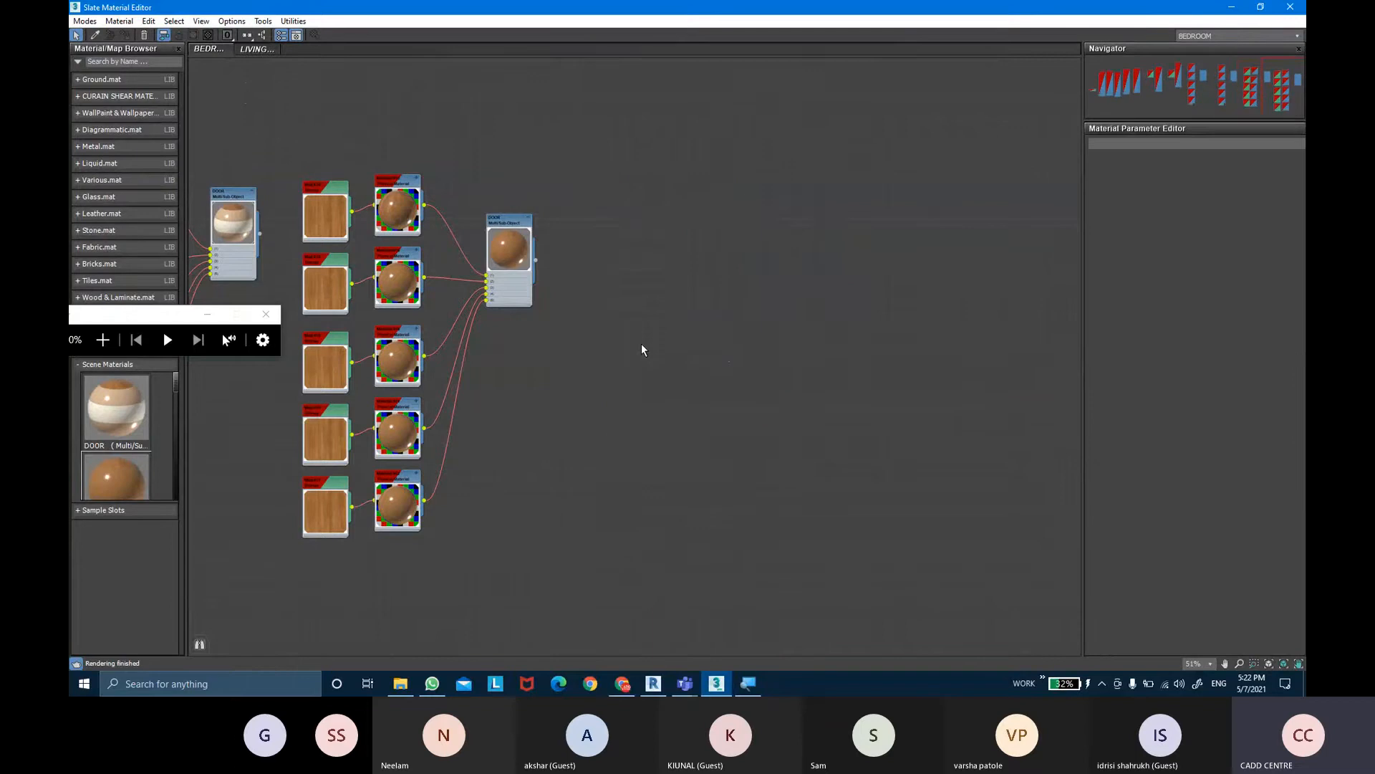
key("ctrl+z")
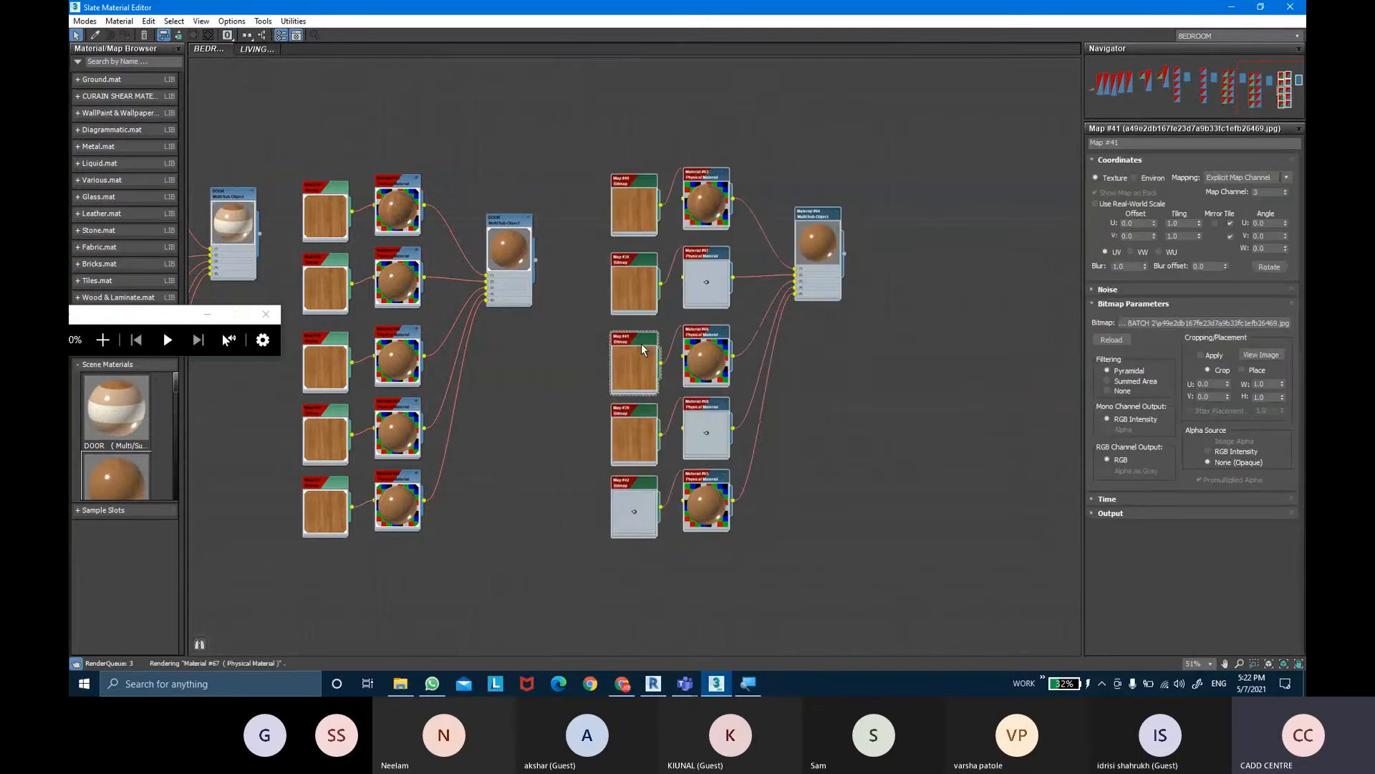
double_click(698, 339)
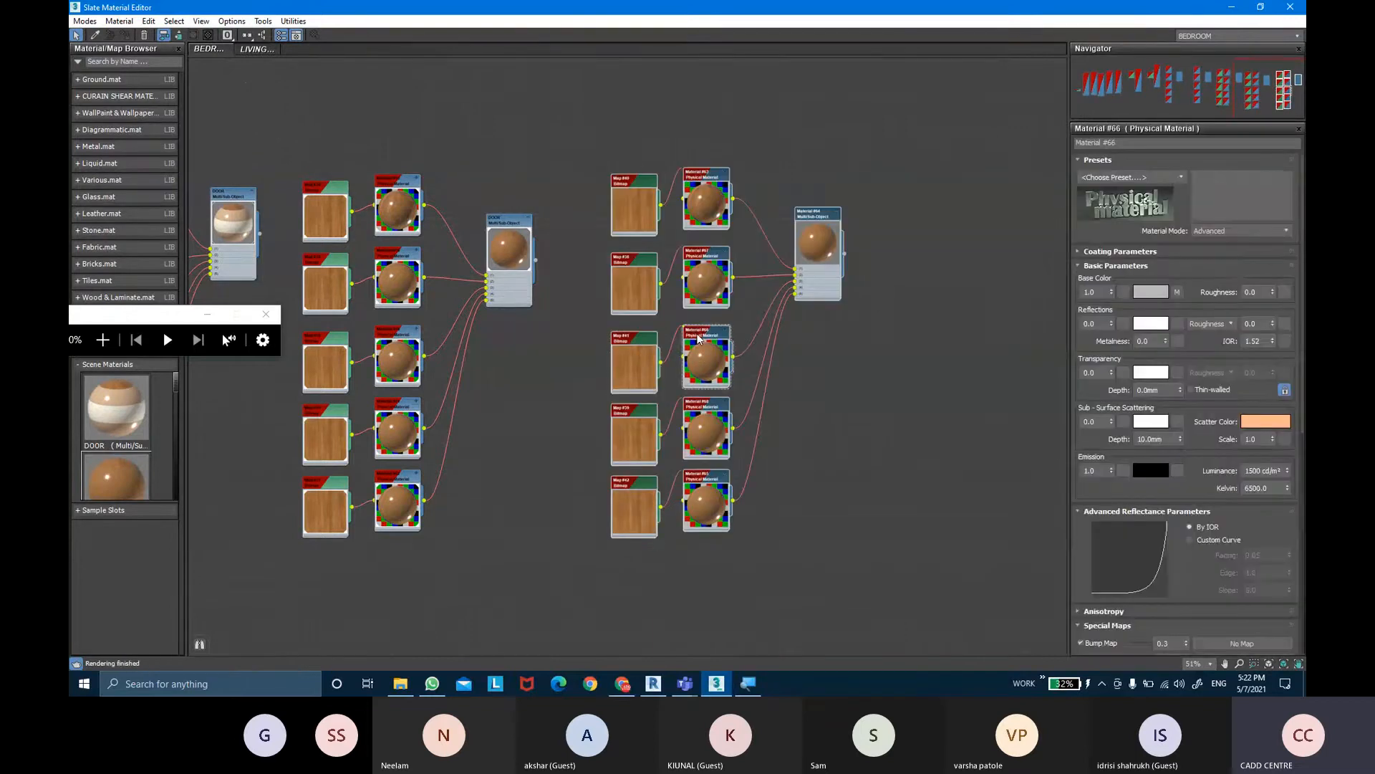
double_click(646, 344)
key("Delete")
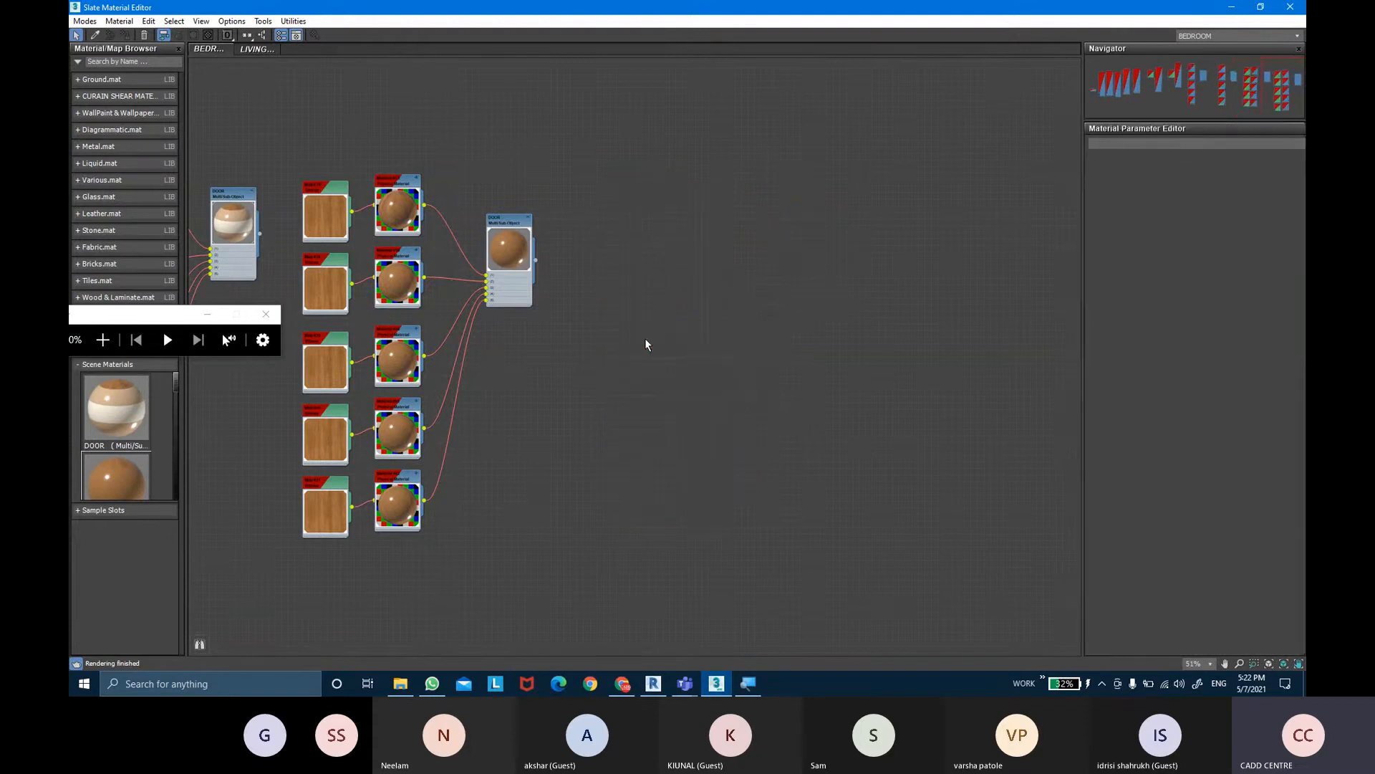
key("ctrl+z")
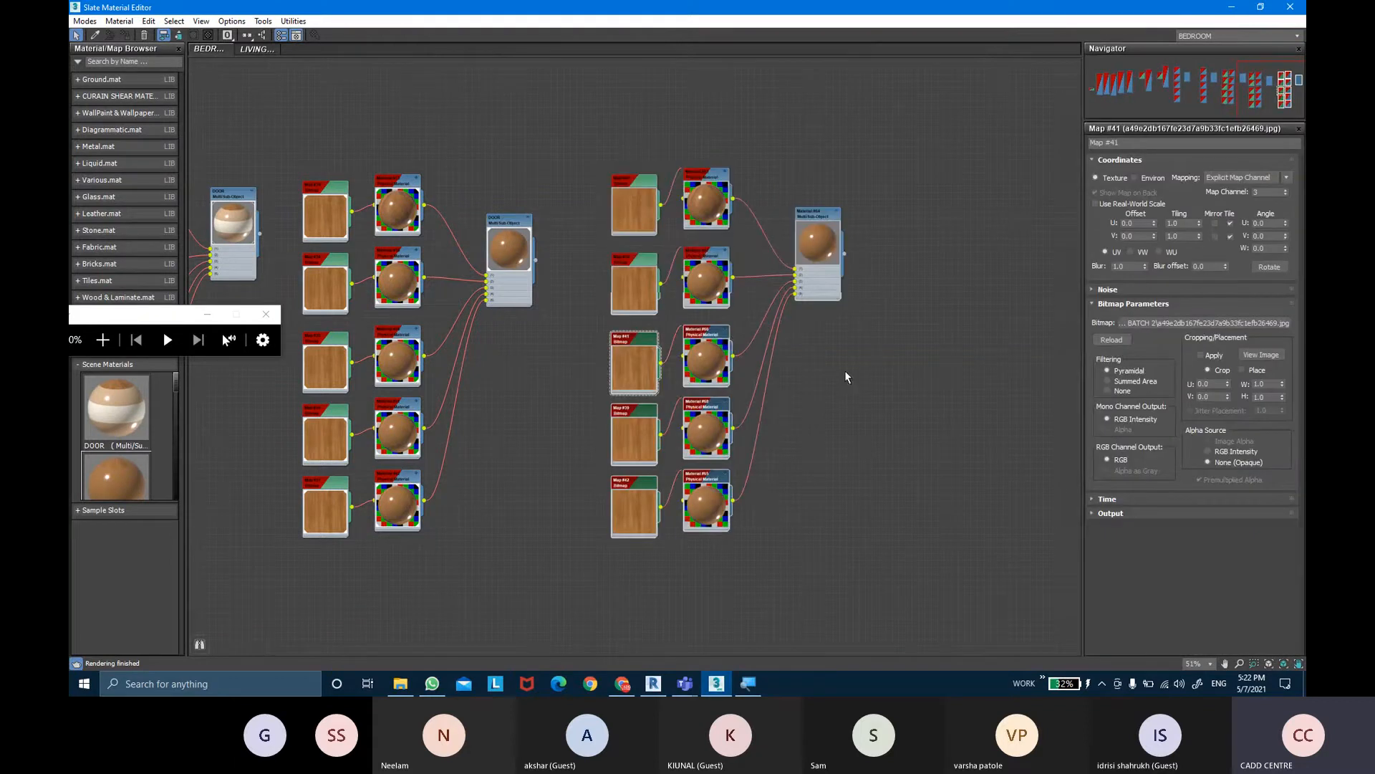
Remove the wood bitmap from the copied material's third sub-material and give that sub-material the Glass (Solid Geometry) preset
left_click(653, 345)
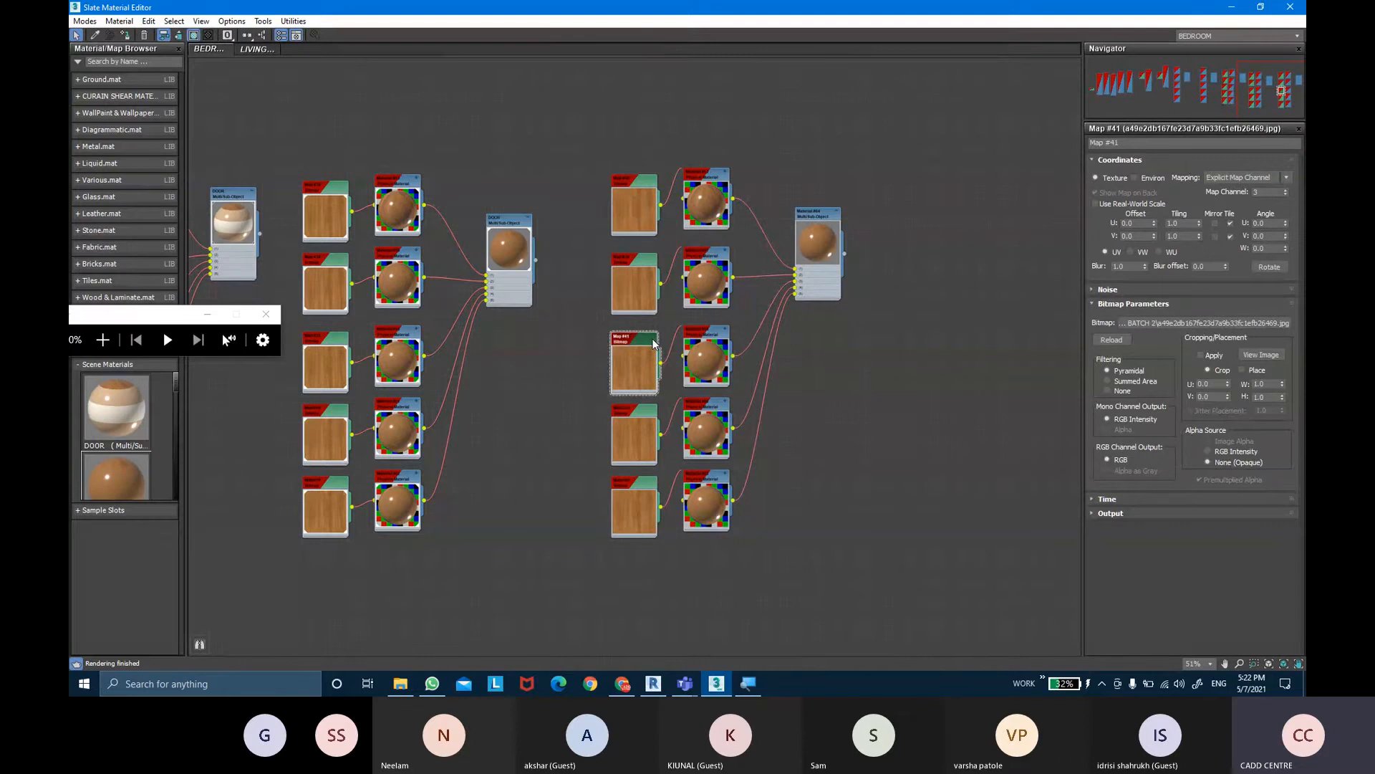
key("Delete")
scroll(699, 341, "up", 3)
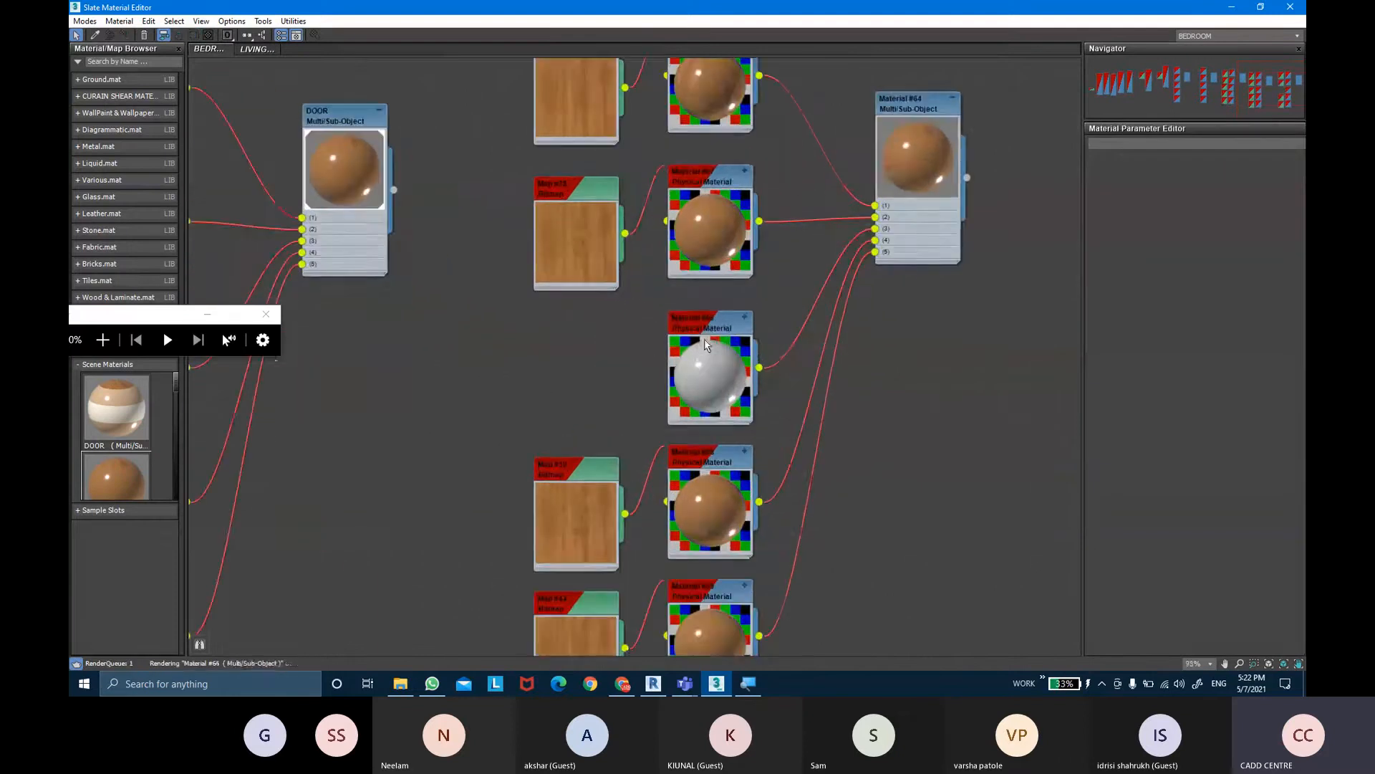
double_click(712, 327)
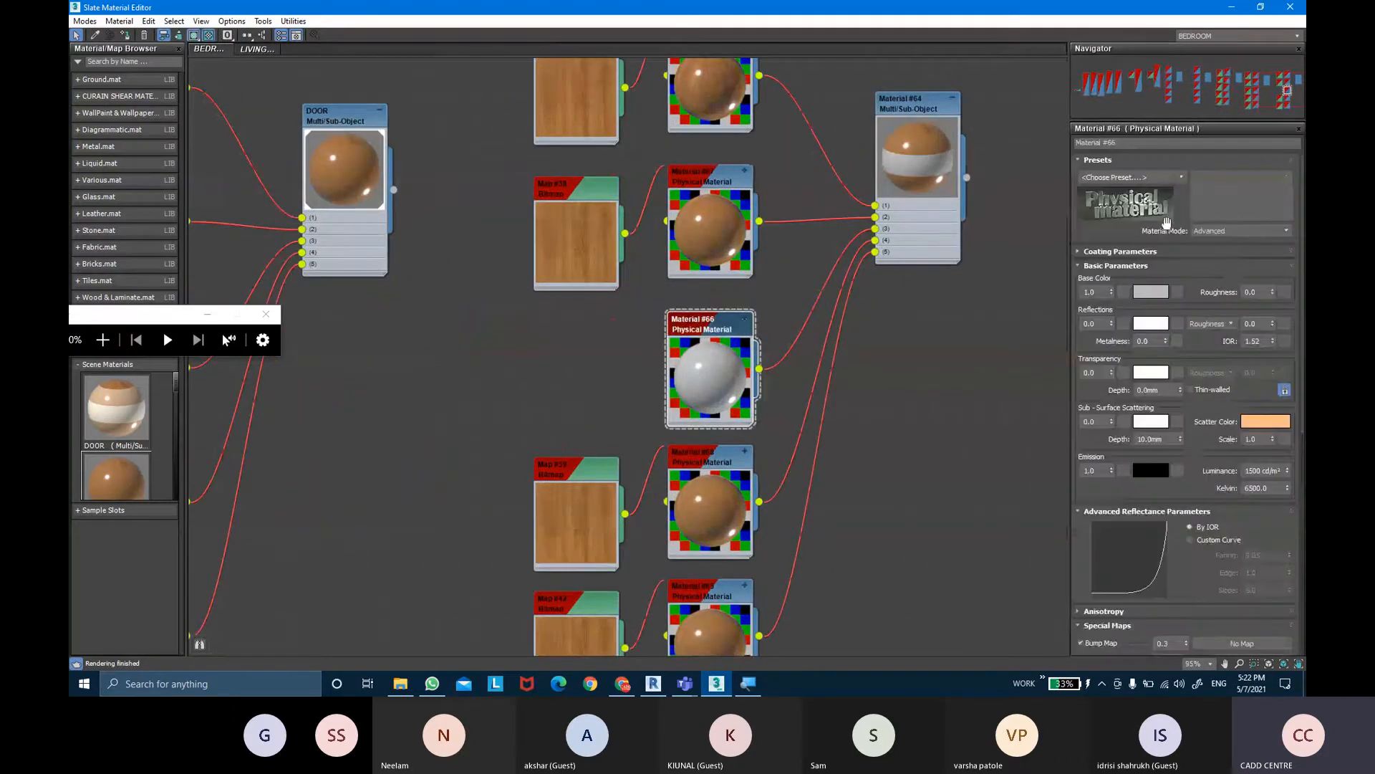
left_click(1183, 177)
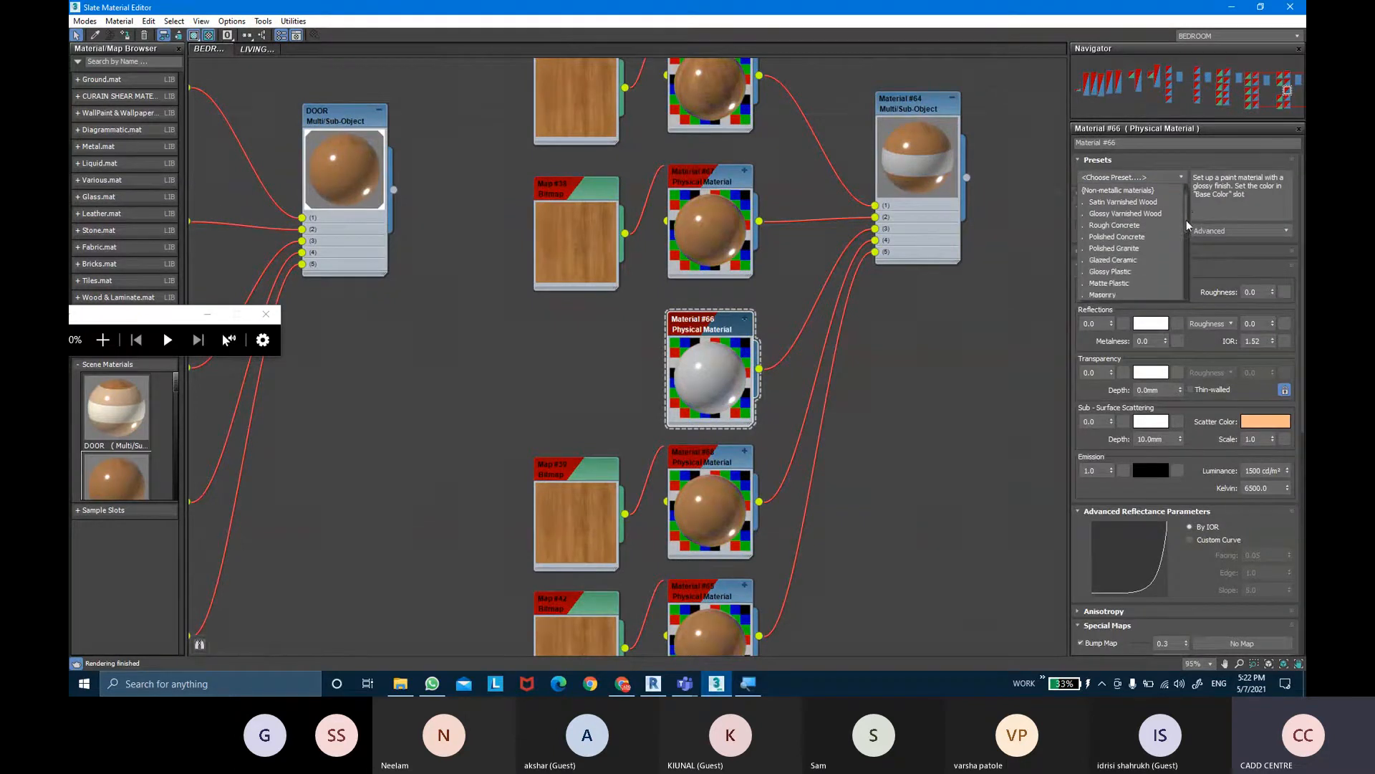
scroll(1186, 221, "down", 2)
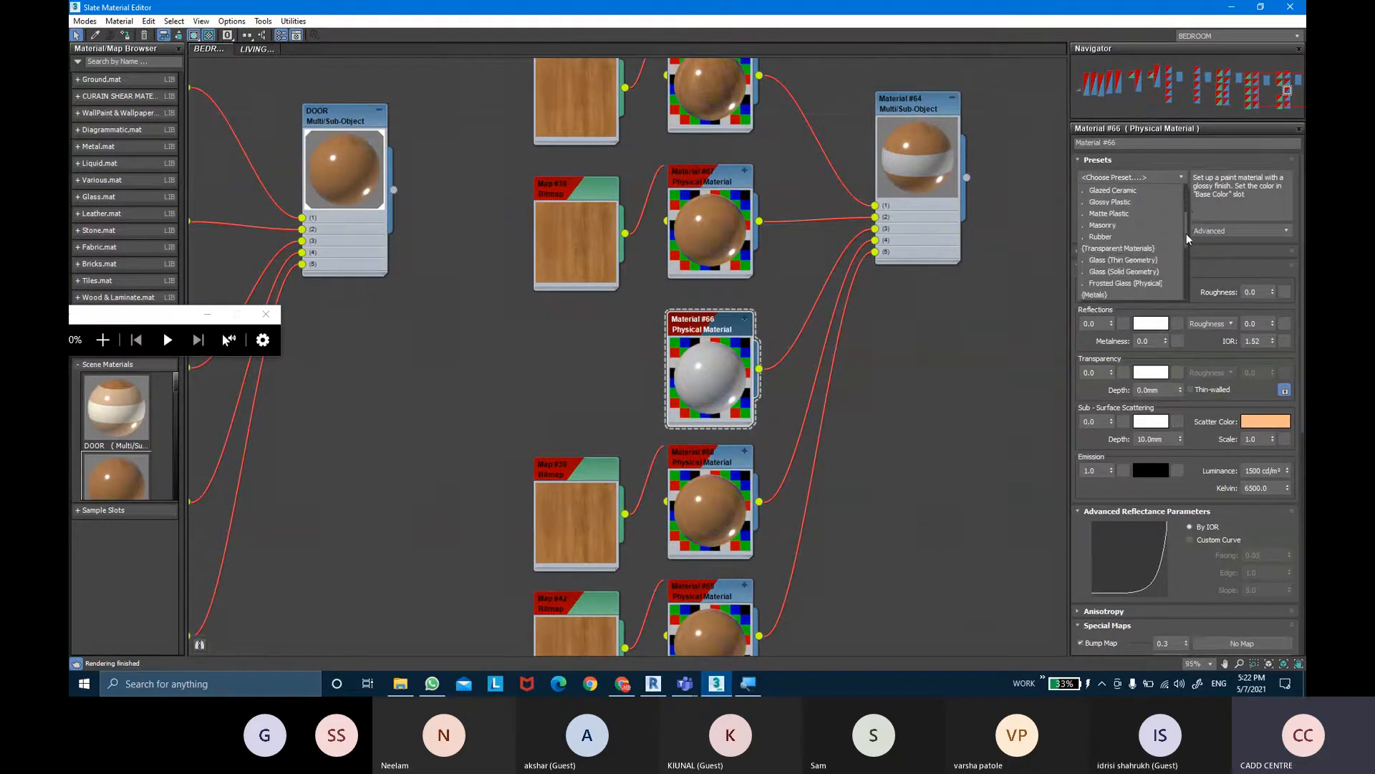
left_click(1134, 272)
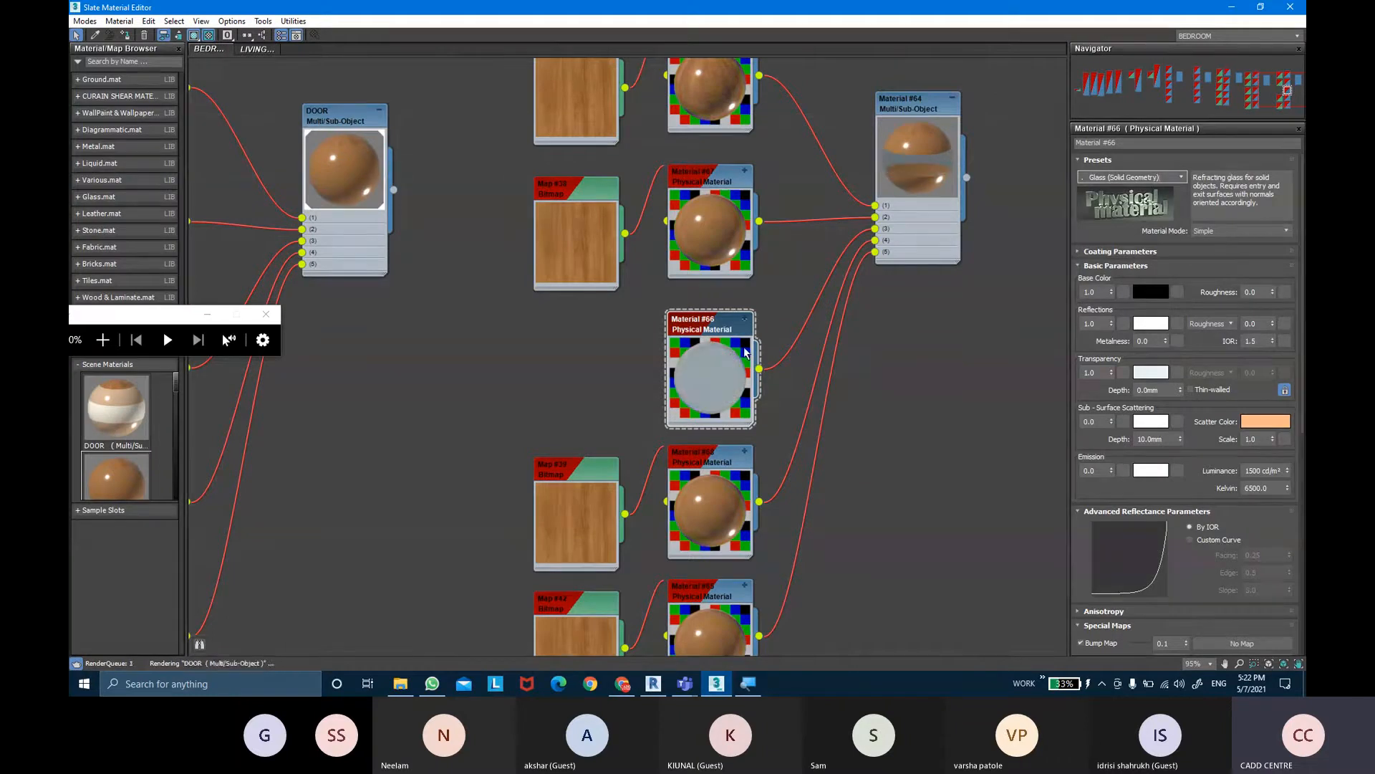
Rename the copied Multi/Sub-Object material to MAIN DOOR
double_click(933, 111)
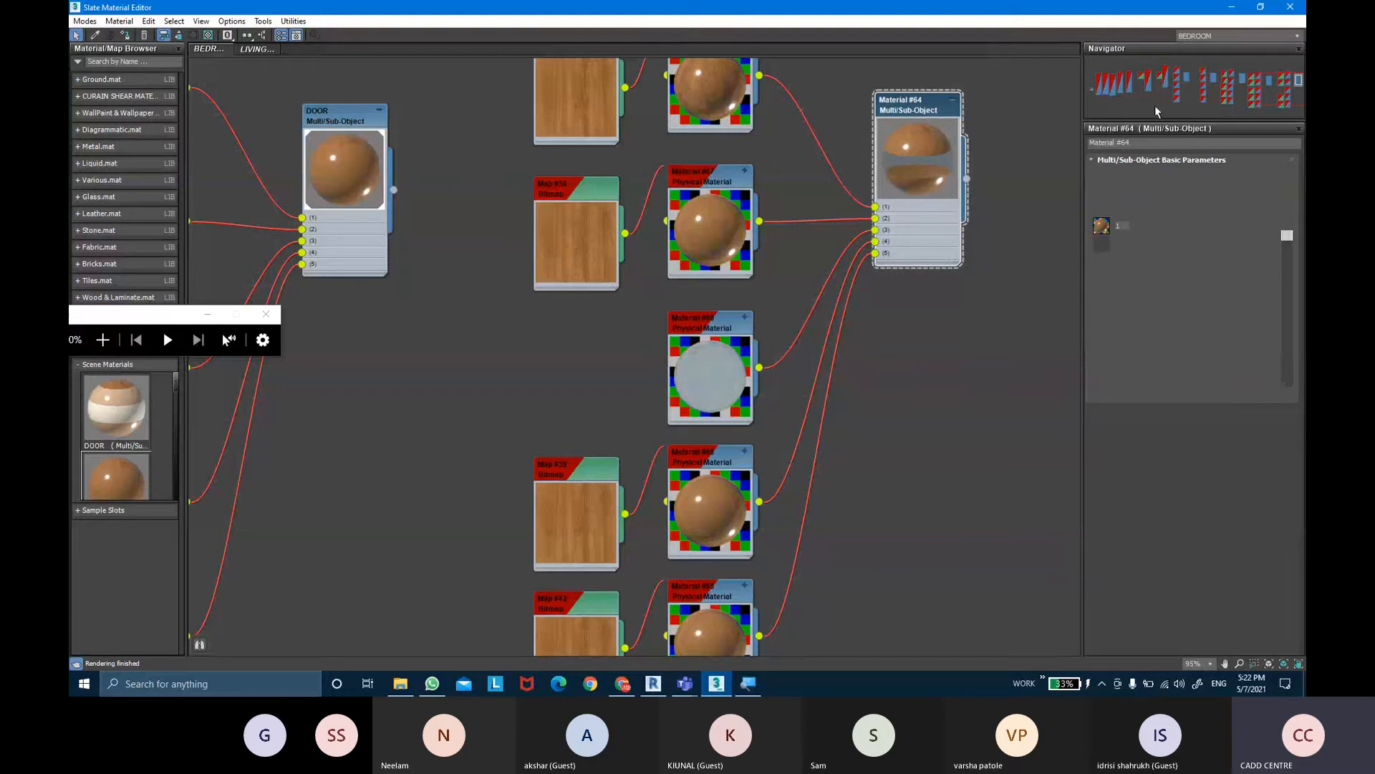
left_click_drag(1146, 144, 1076, 147)
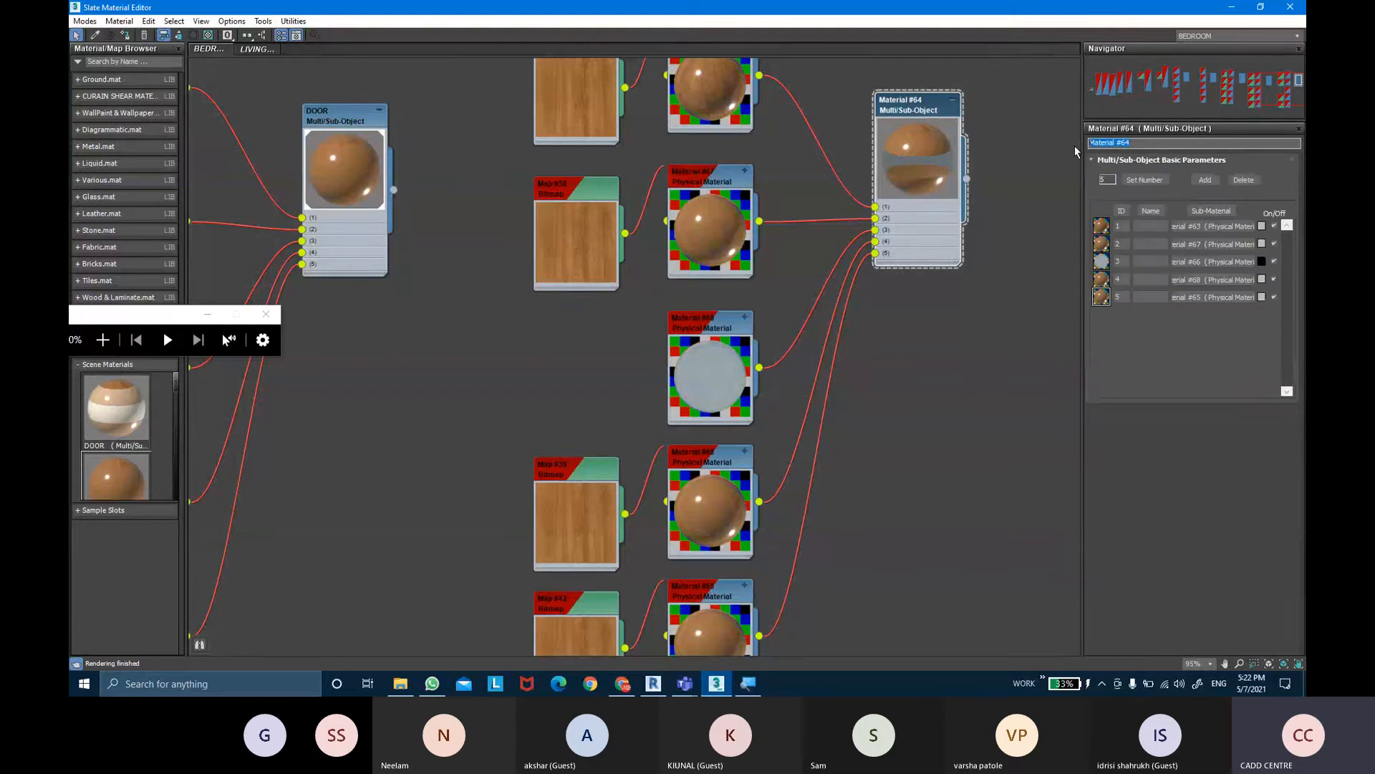
type("MAIN DOOR")
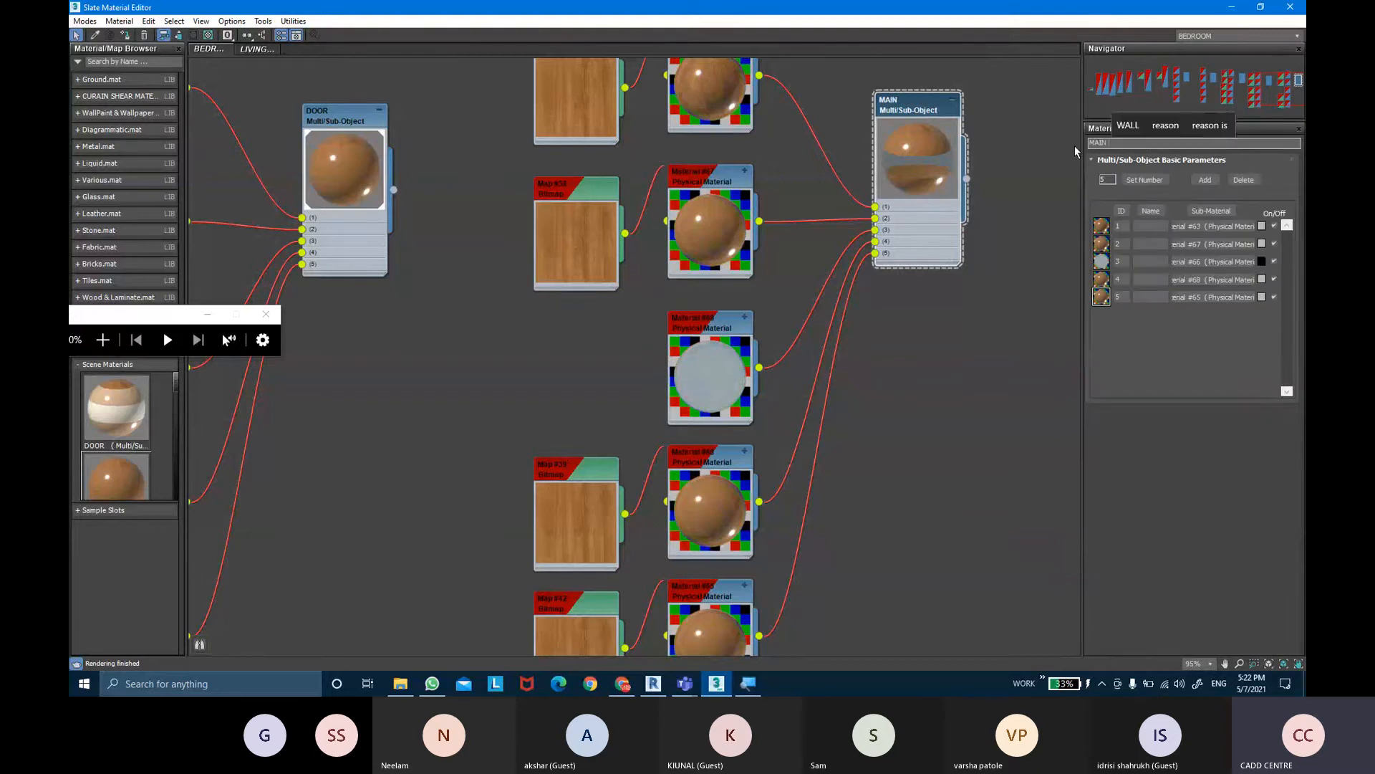
key("Return")
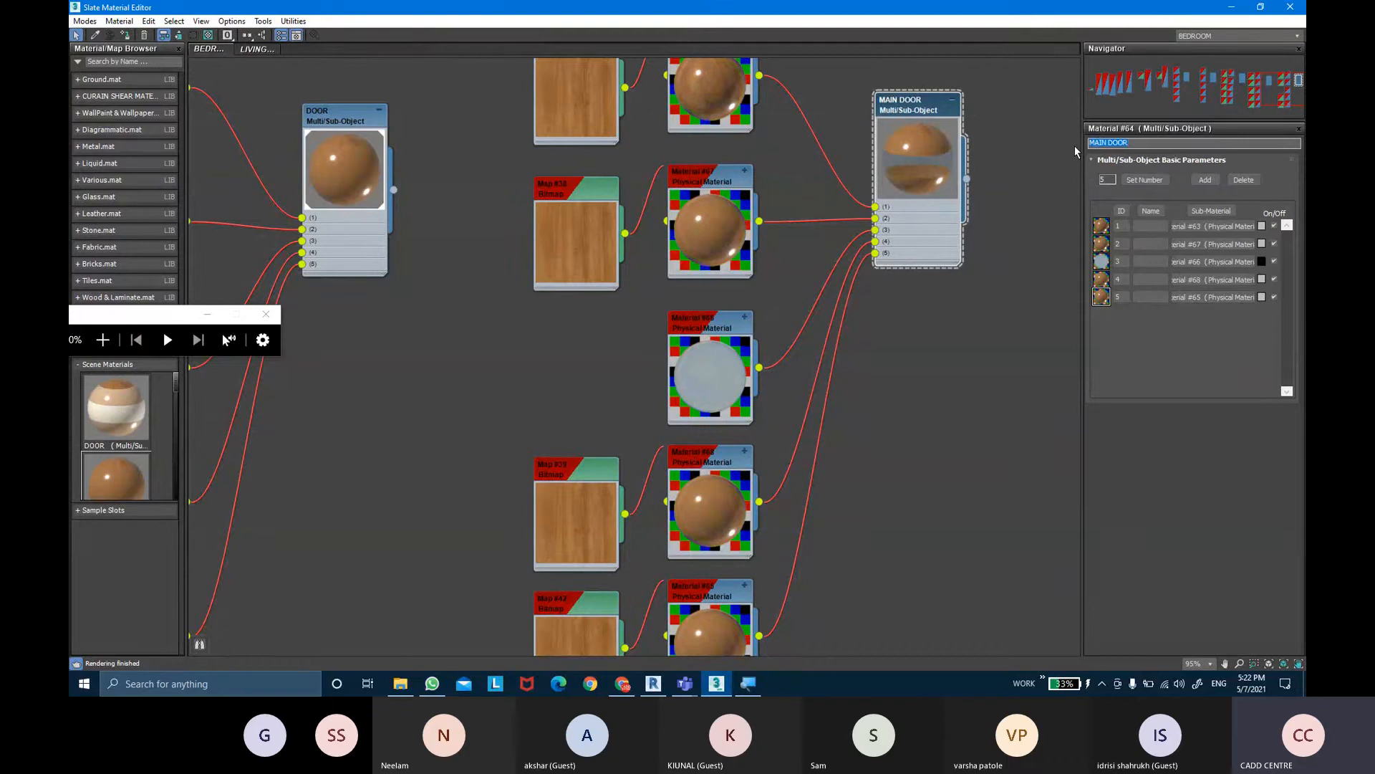
Restore the material editor to a smaller window over the viewport, with the MAIN DOOR material's node tree in view
left_click(912, 114)
double_click(962, 10)
scroll(888, 304, "down", 8)
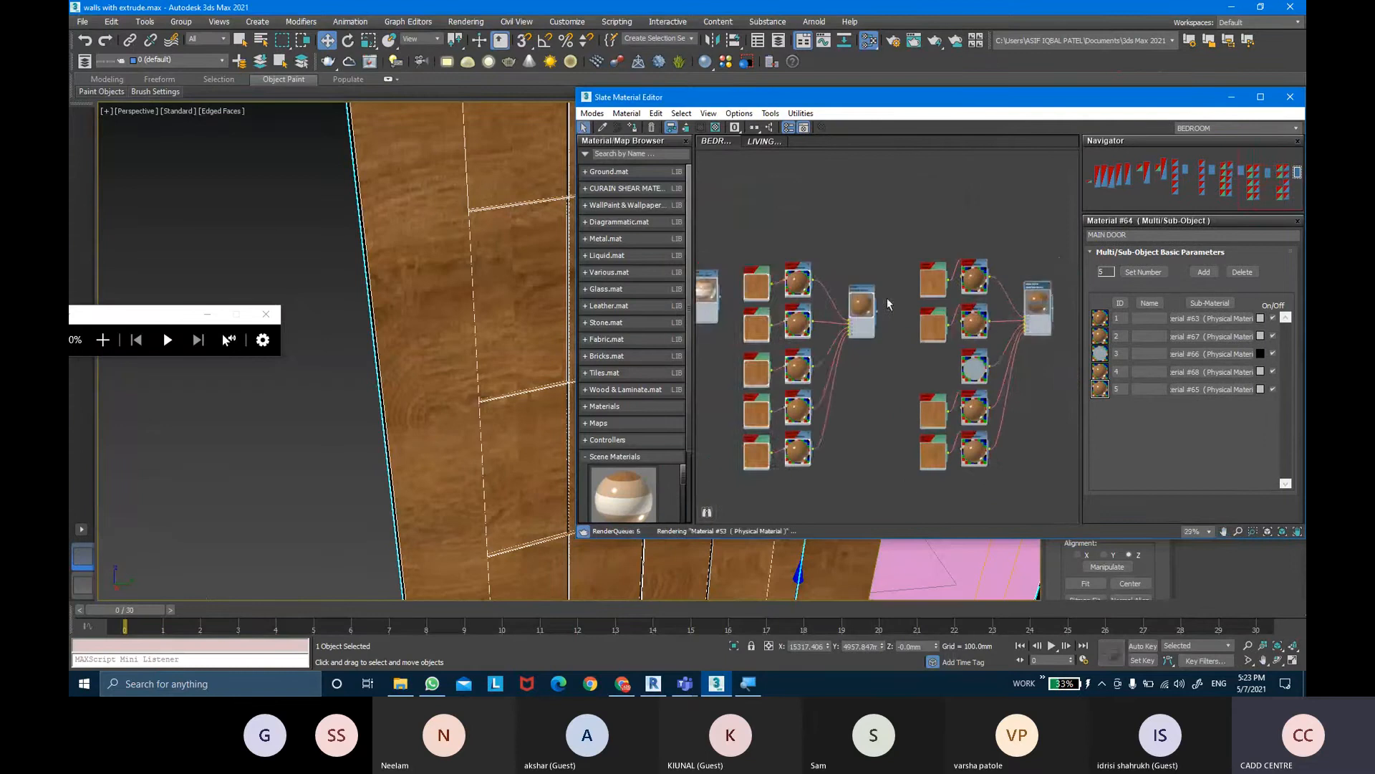
scroll(917, 301, "up", 5)
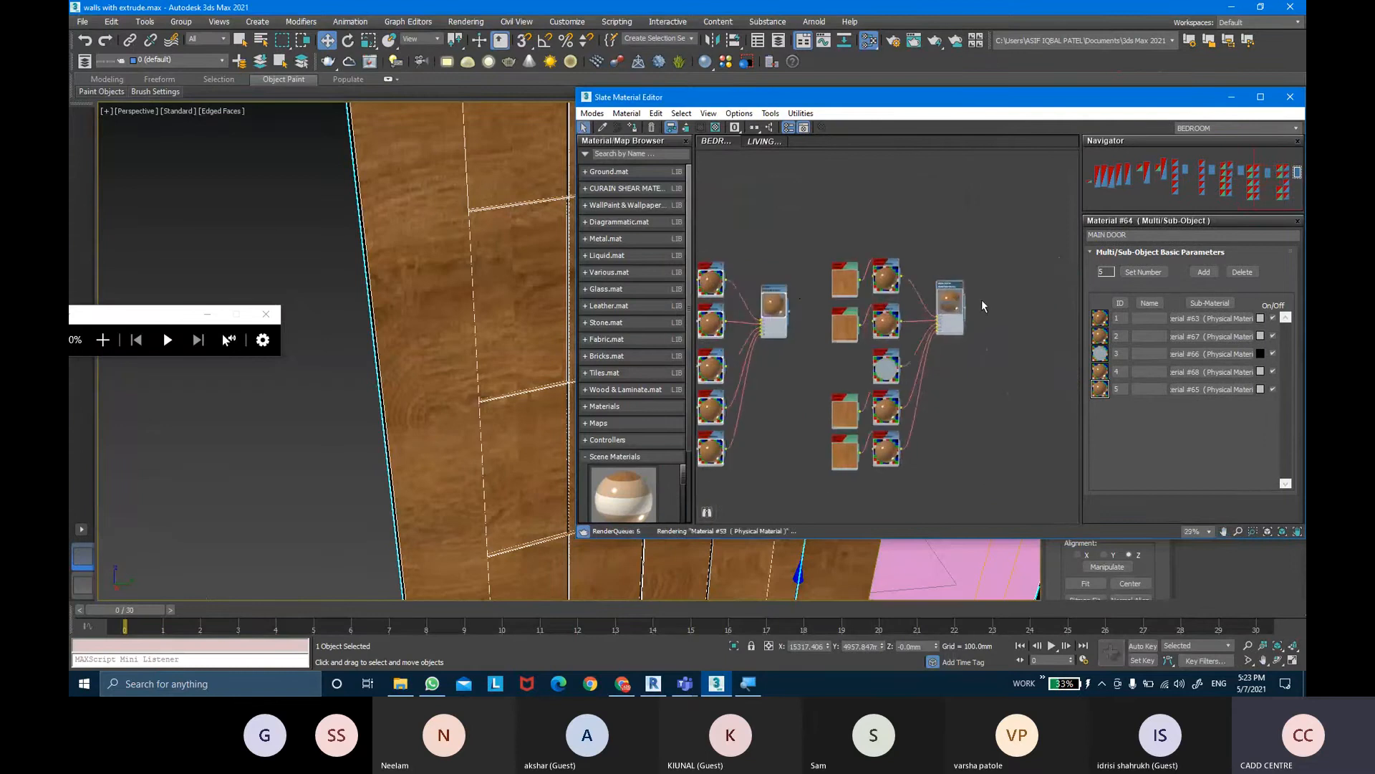
Assign the MAIN DOOR material to the selected entrance door and close the material editor
left_click(458, 284)
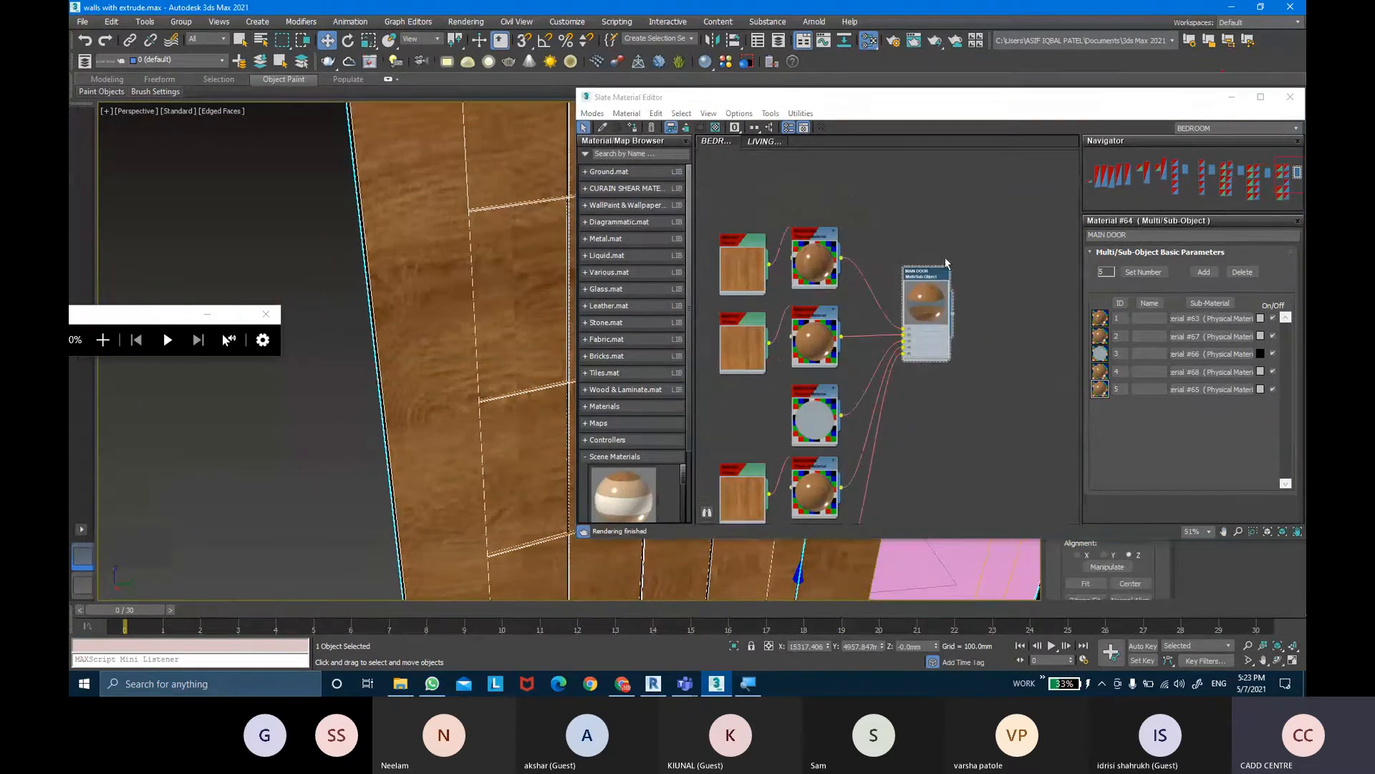
right_click(929, 273)
left_click(953, 277)
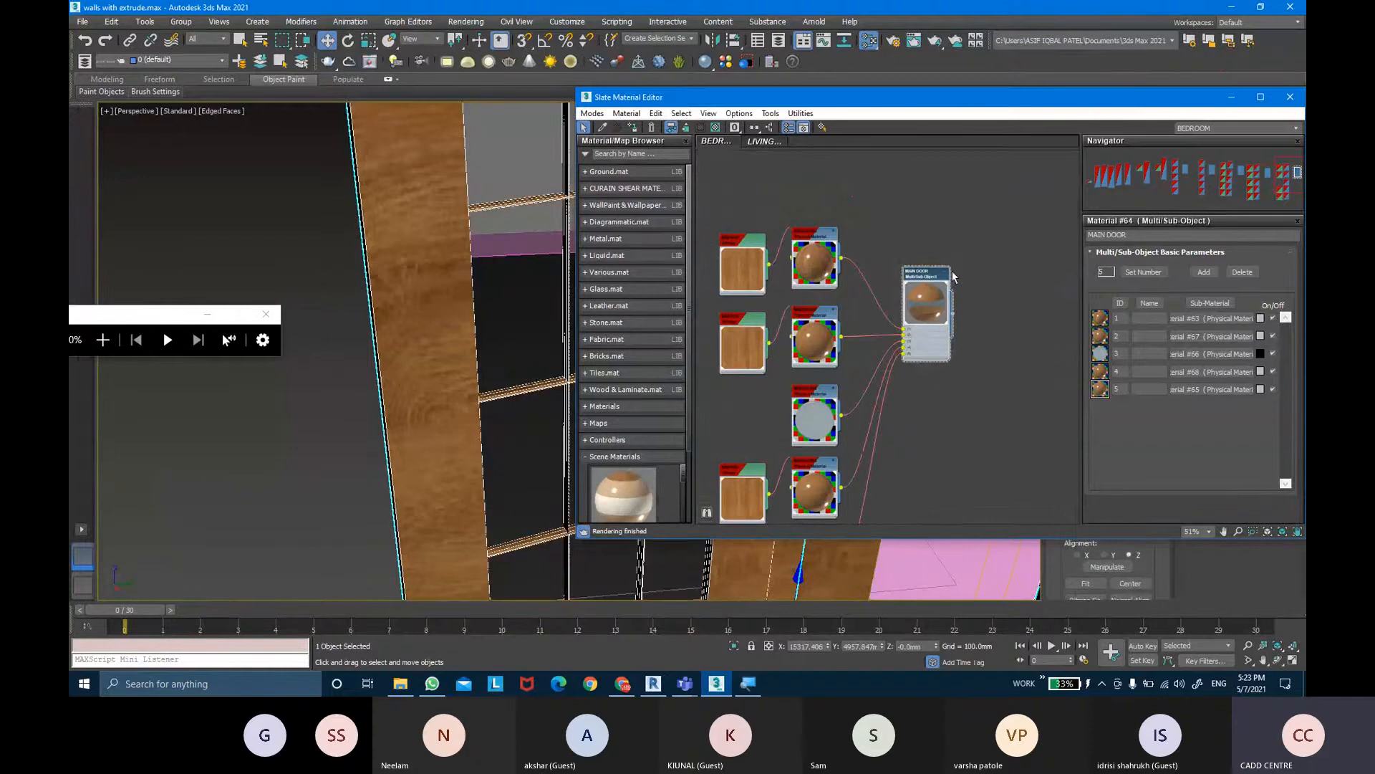
left_click_drag(1007, 102, 671, 242)
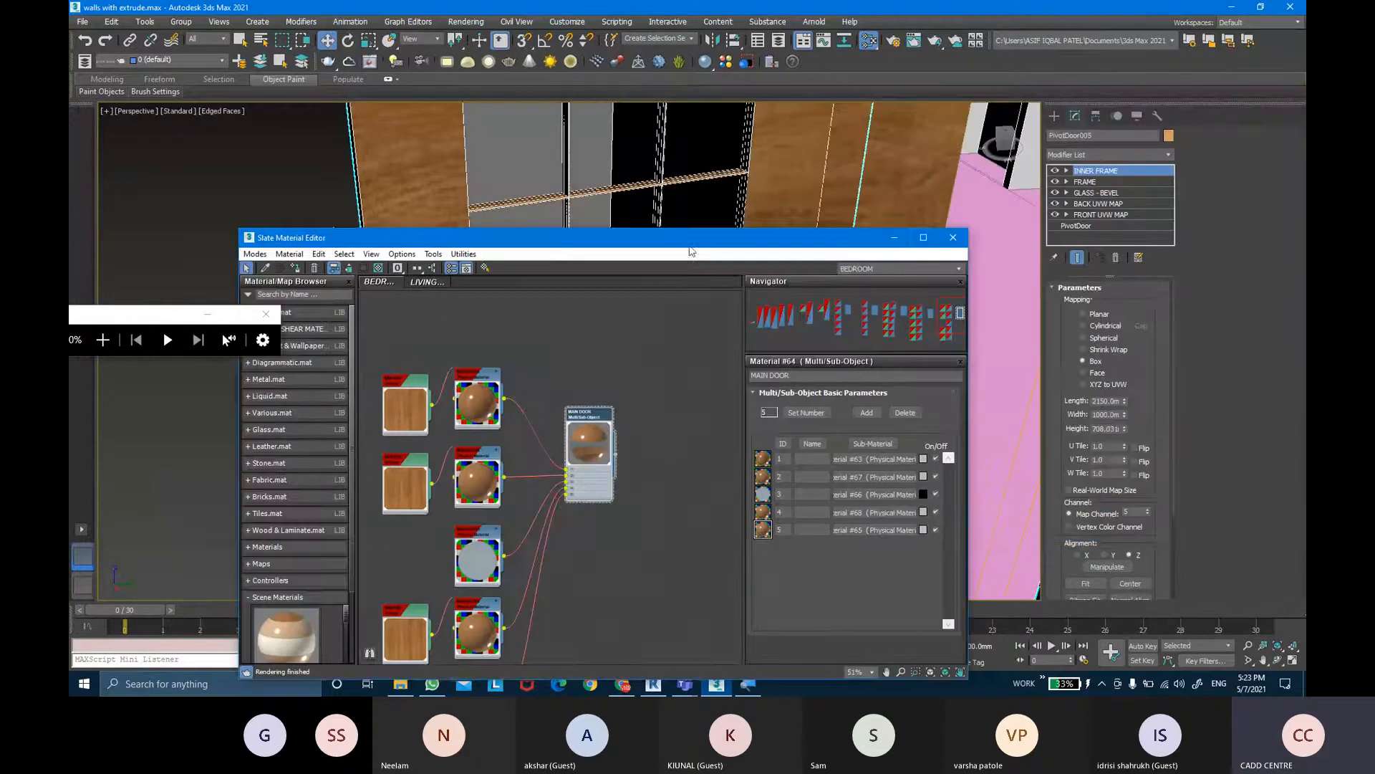
left_click(950, 239)
Examine the entrance door's leaf and panel openings in the perspective view, without edged faces or a selection
scroll(703, 303, "down", 3)
left_click(474, 420)
scroll(408, 391, "down", 5)
middle_click_drag(409, 392, 563, 393, "alt")
scroll(640, 415, "up", 2)
left_click(641, 415)
scroll(716, 351, "up", 4)
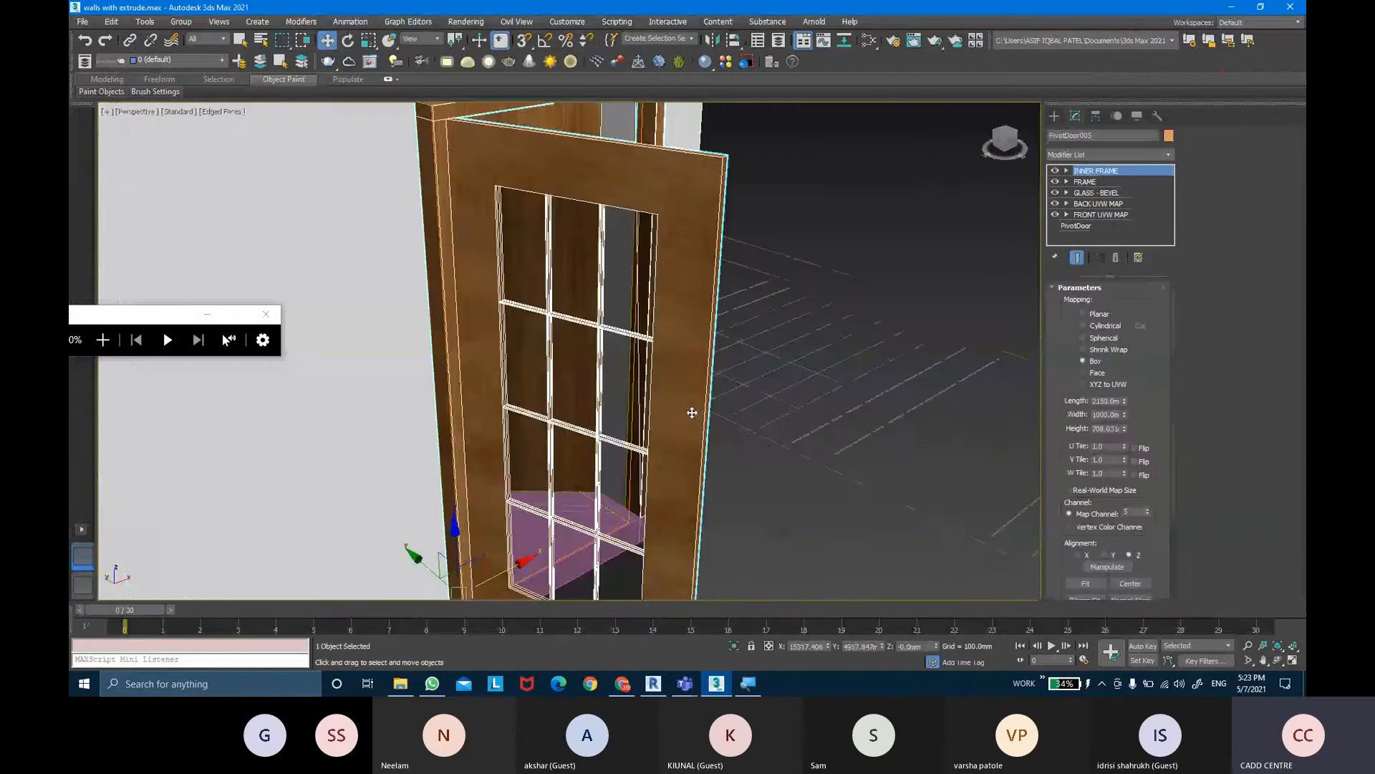
left_click(801, 352)
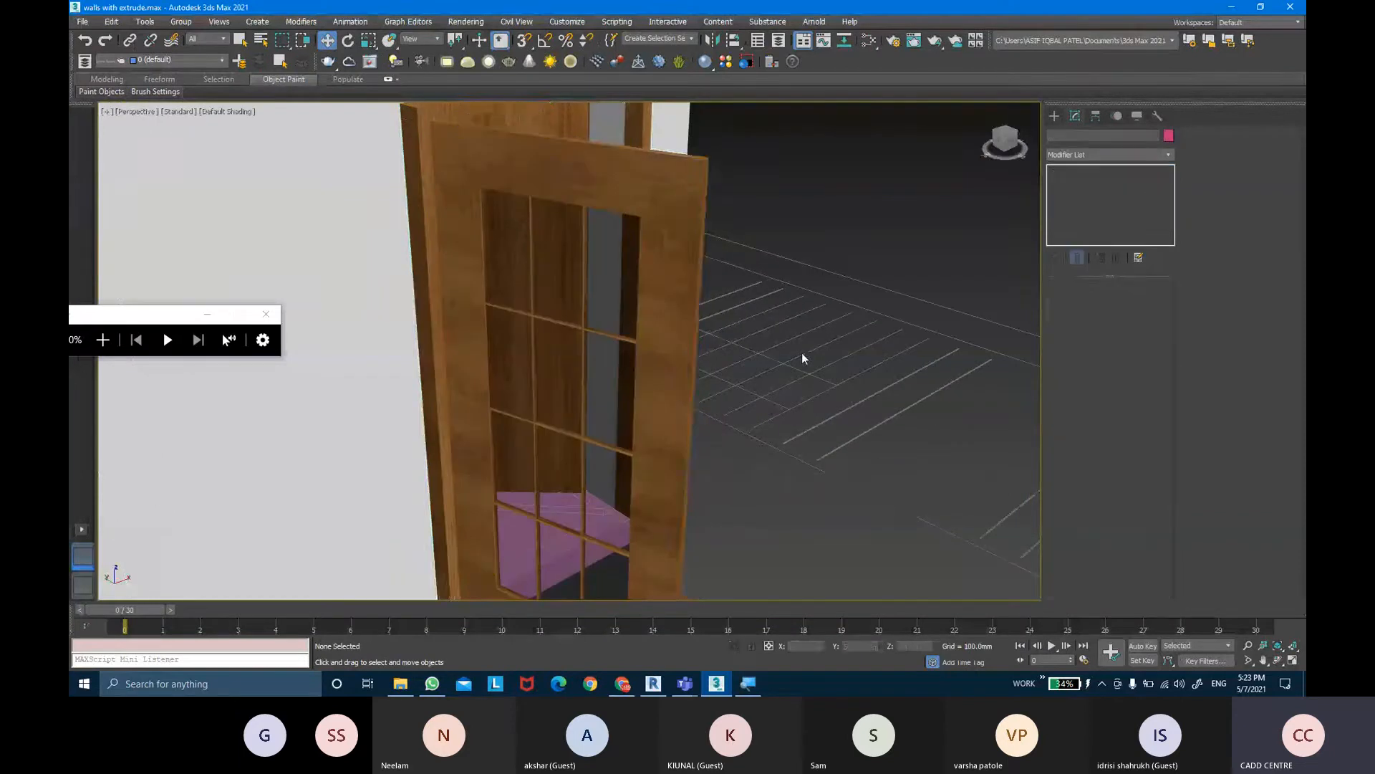
Try a 10 mm muntin width in the entrance door's leaf parameters, and settle on 12 mm
left_click(692, 355)
left_click(1076, 226)
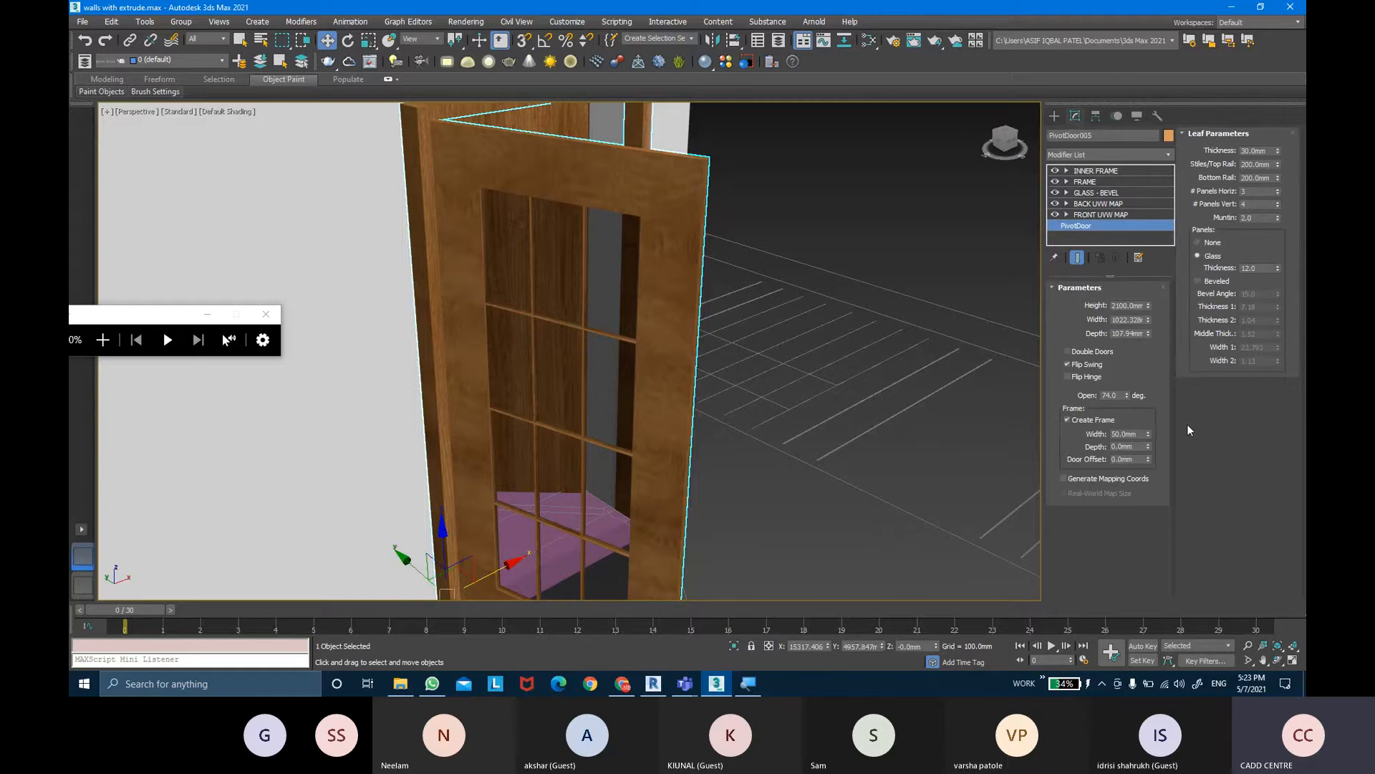
mouse_move(735, 349)
middle_mouse_down("alt")
mouse_move(612, 412)
mouse_move(654, 363)
mouse_move(816, 298)
mouse_move(798, 346)
mouse_move(735, 361)
middle_mouse_up("alt")
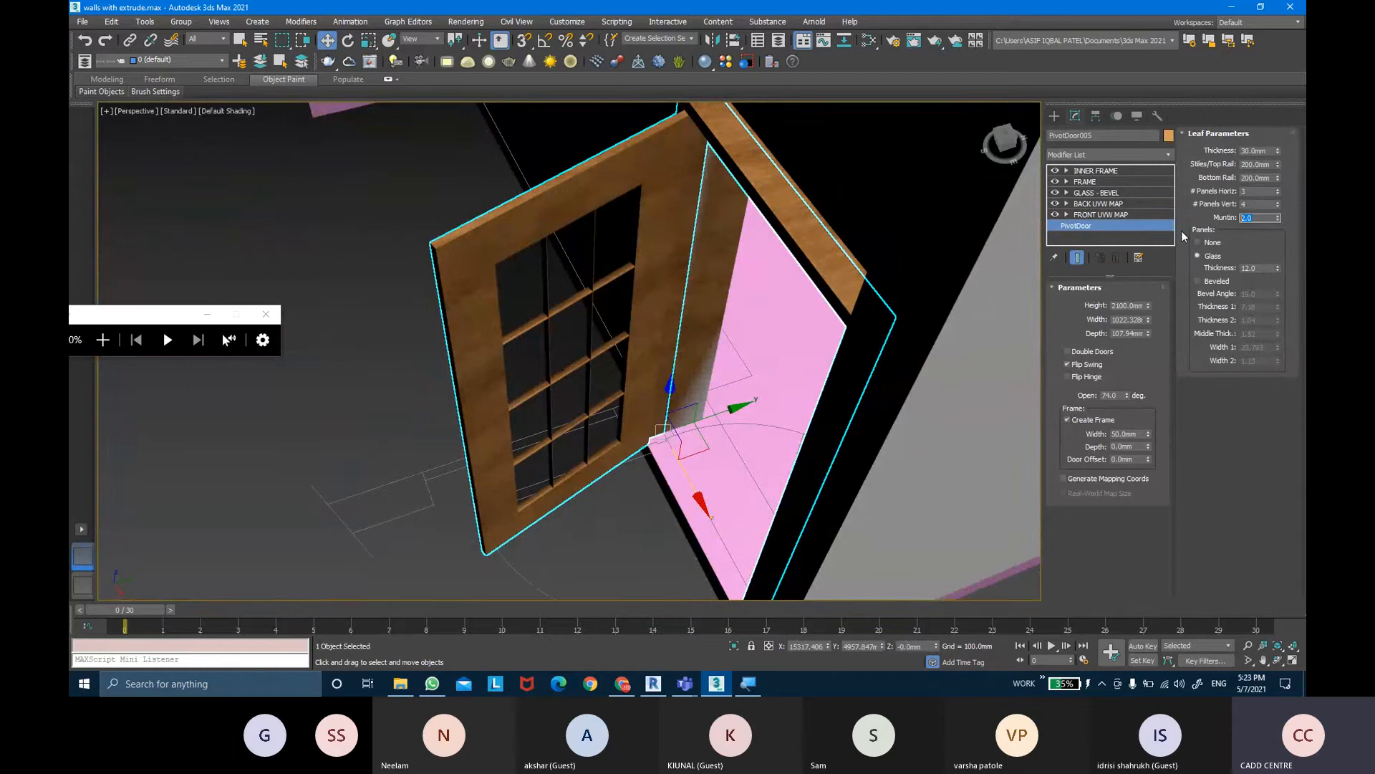
key("Return")
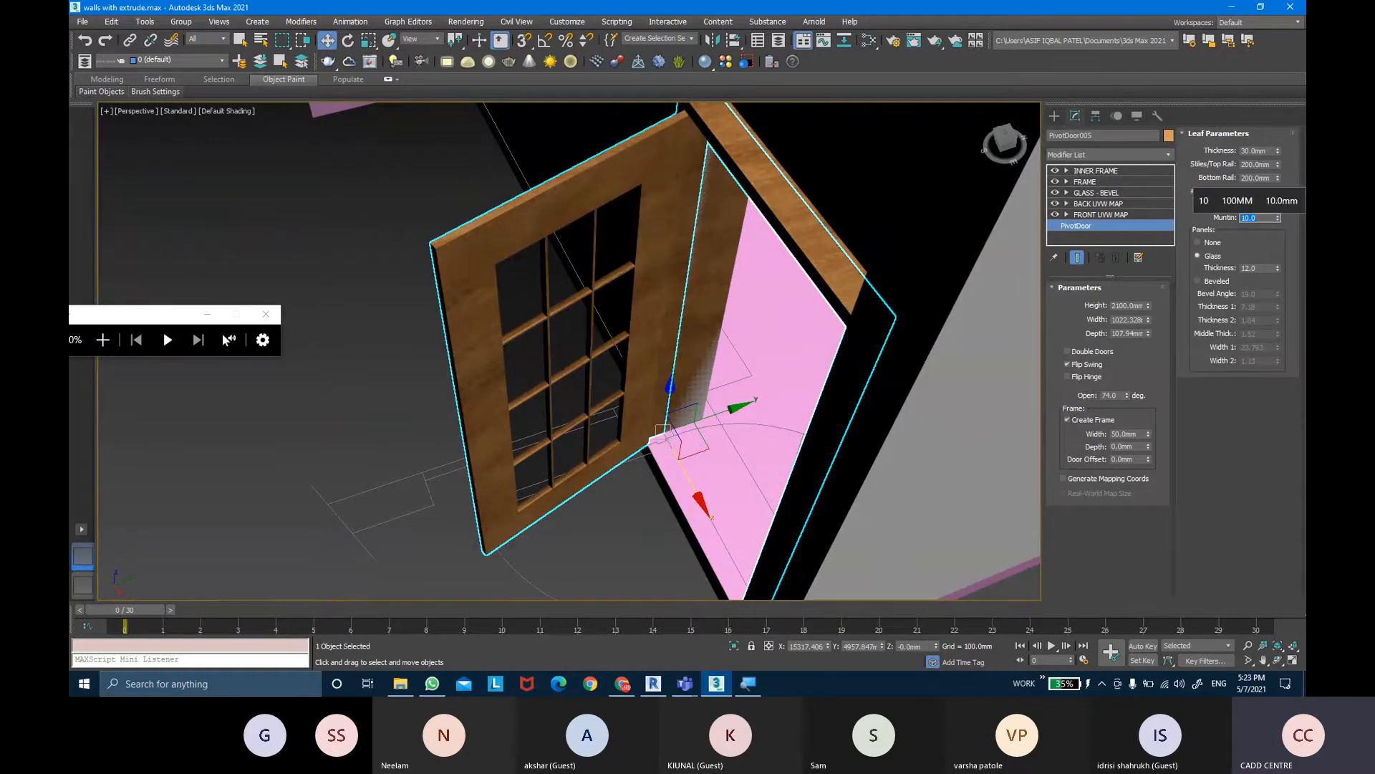
scroll(609, 285, "up", 5)
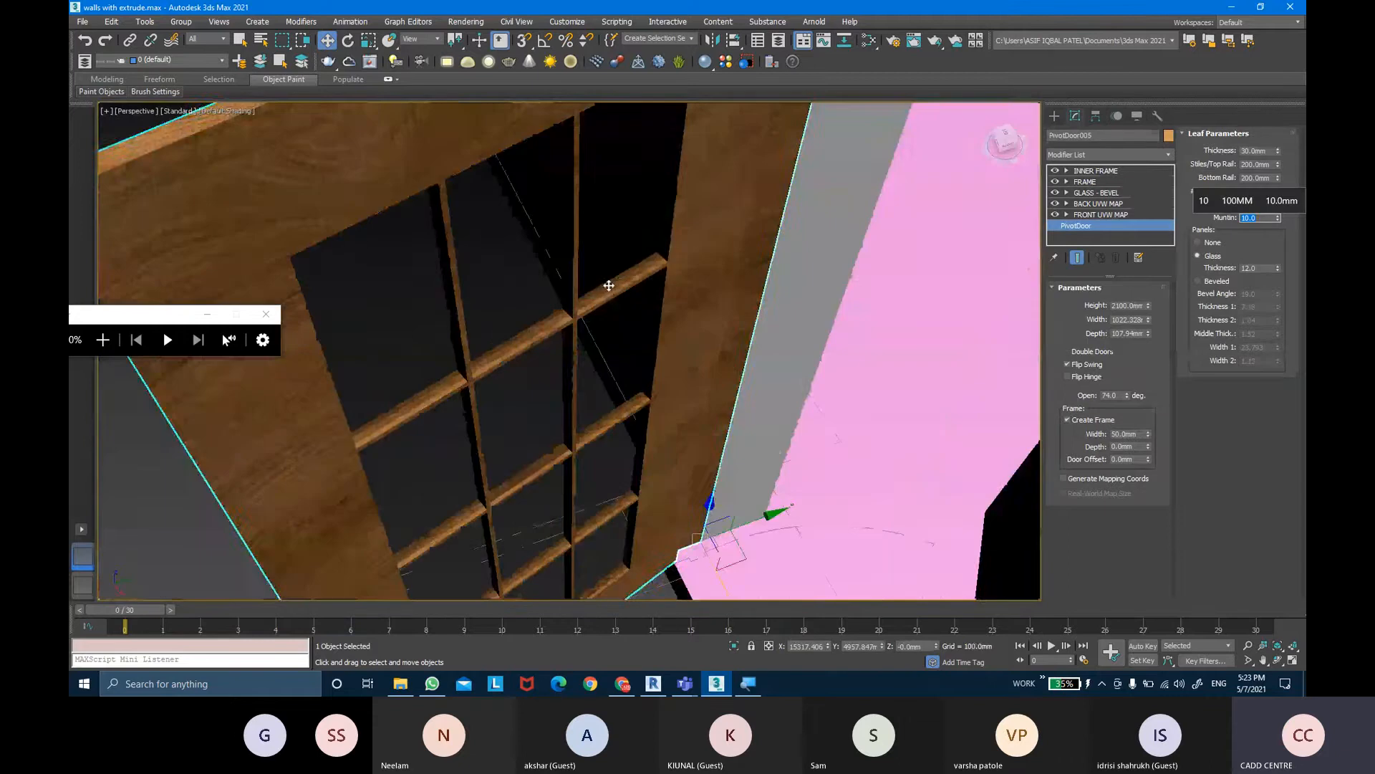
middle_click_drag(609, 285, 594, 215, "alt")
scroll(593, 325, "up", 3)
middle_click_drag(595, 327, 624, 291)
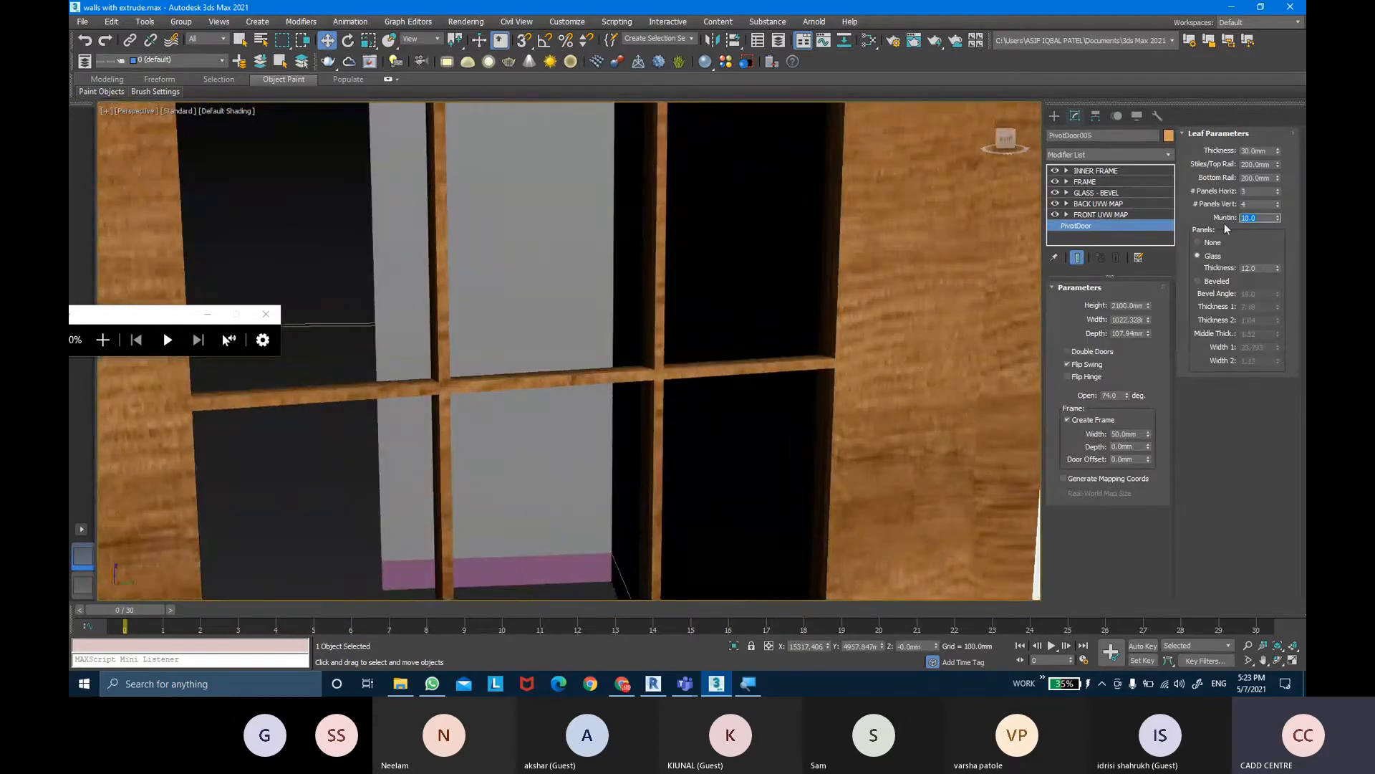
type("12")
key("Return")
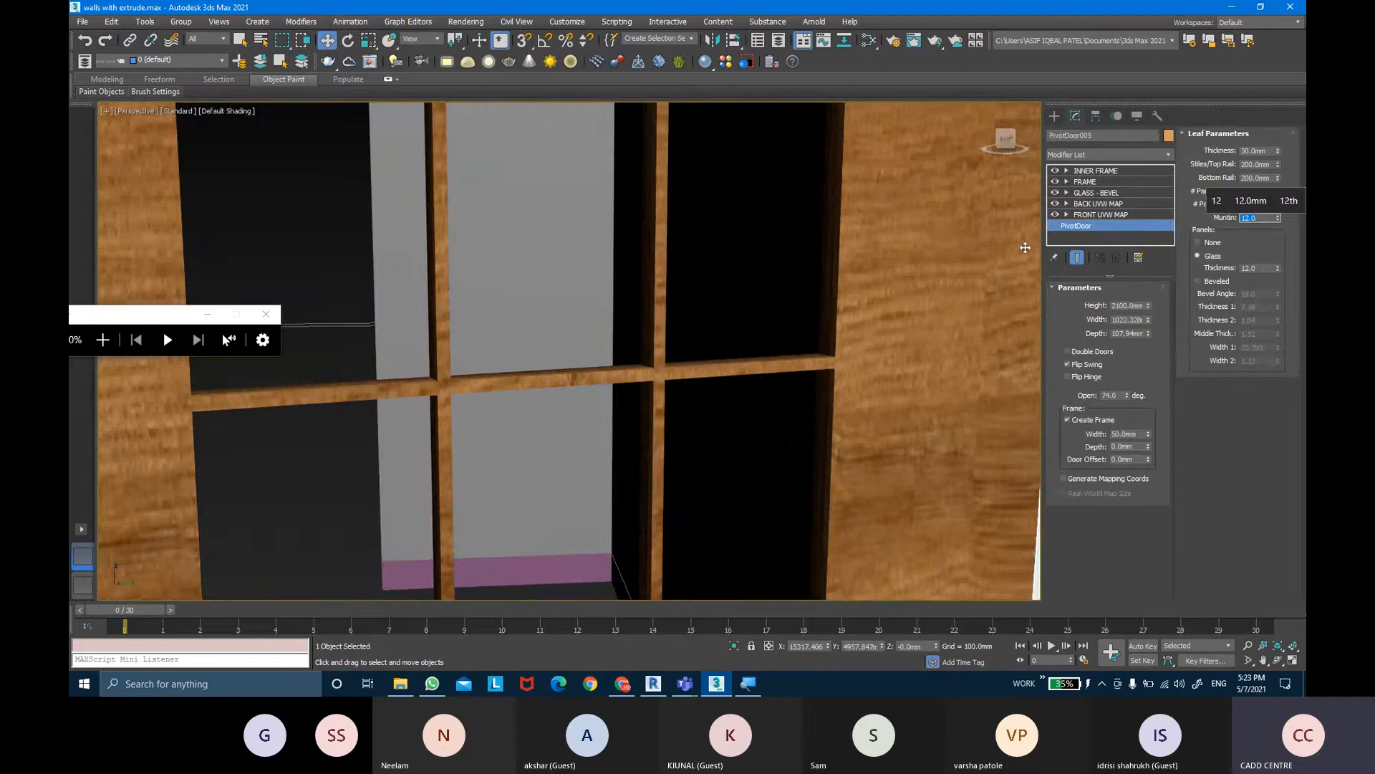
Change the entrance door's panel type from Glass to Beveled and check the panes up close
scroll(783, 282, "down", 8)
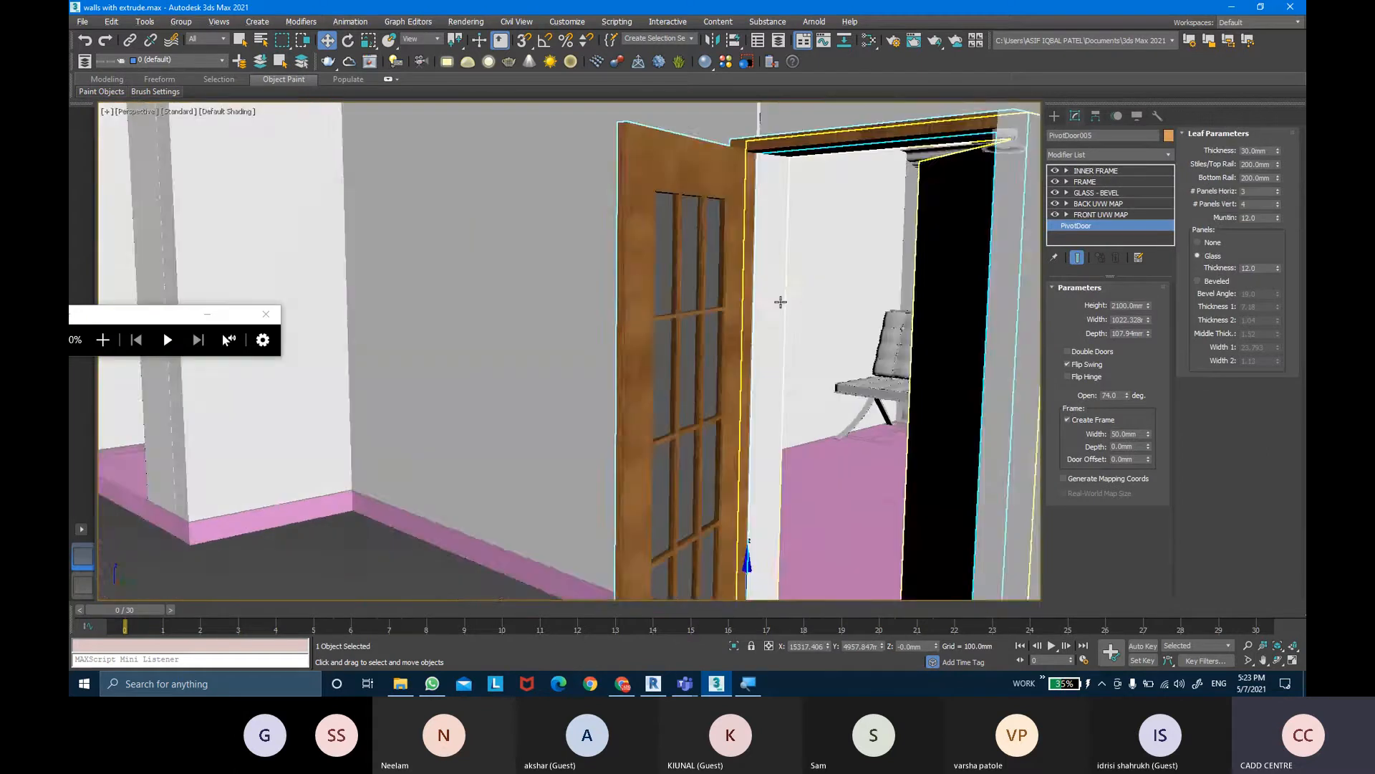
scroll(781, 301, "down", 2)
middle_click_drag(724, 316, 785, 362, "alt")
scroll(735, 354, "up", 3)
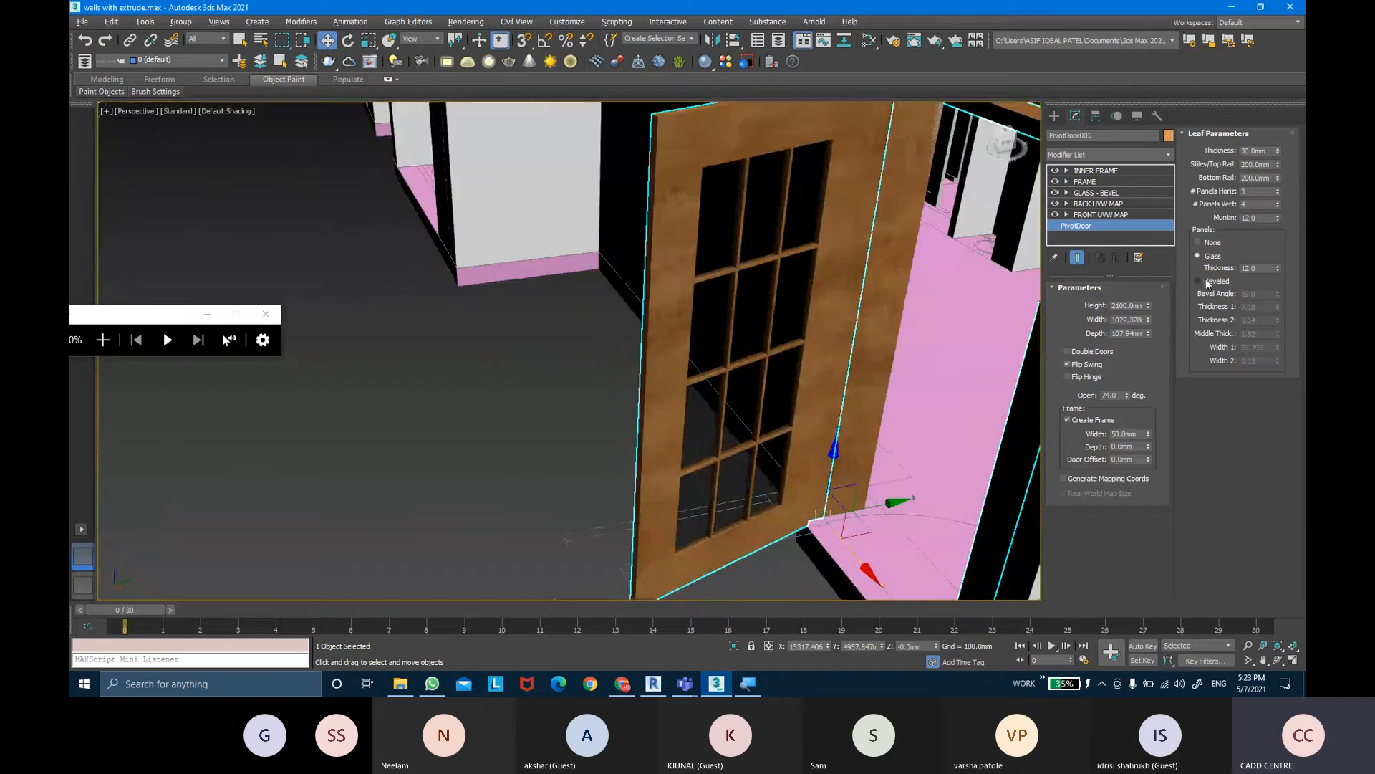
left_click(1198, 281)
middle_click_drag(777, 353, 754, 319, "alt")
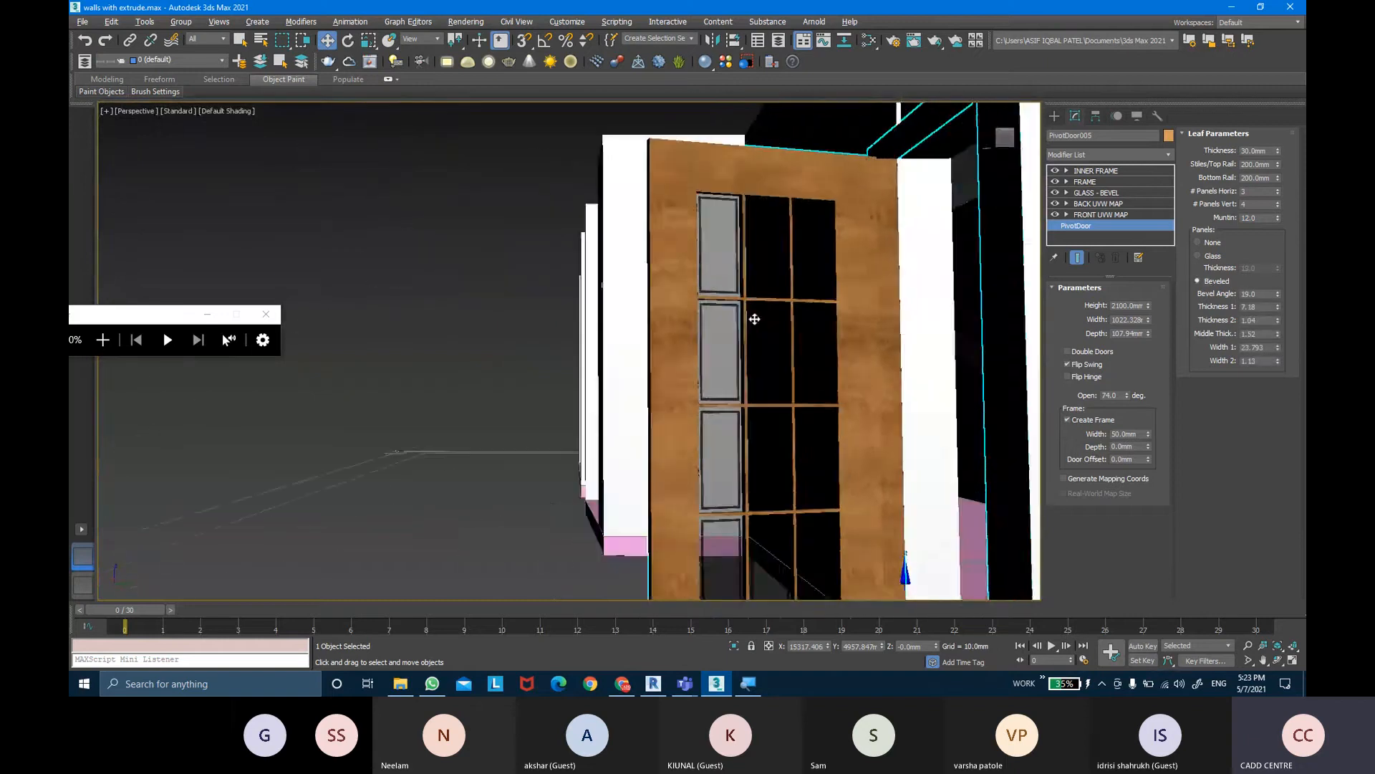
scroll(754, 319, "up", 3)
scroll(690, 285, "up", 3)
middle_click_drag(691, 286, 619, 185, "alt")
middle_click_drag(655, 238, 668, 261, "alt")
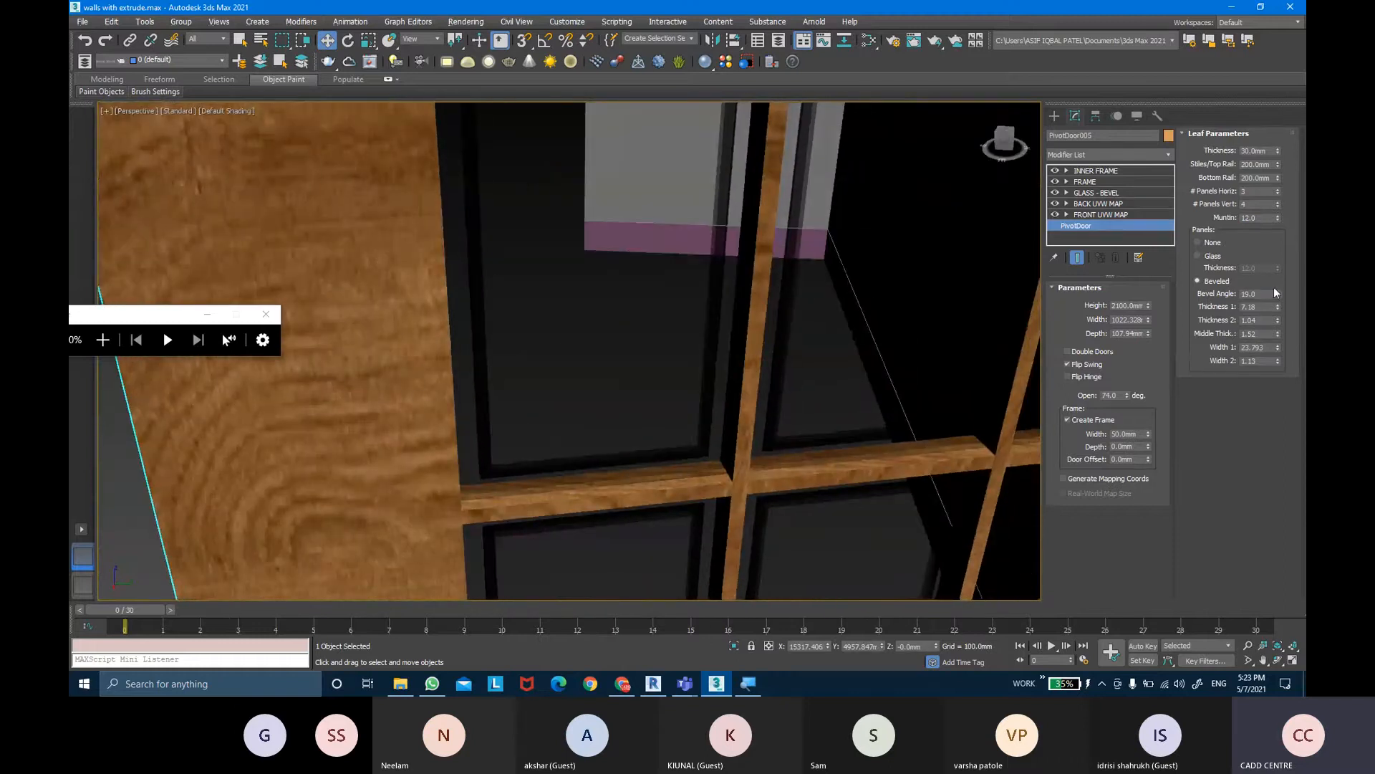
Raise the beveled panels' angle to 23.56, Thickness 1 to 8.616, middle thickness, Width 1 to 31.645 and Width 2 to 2.034, and lower Thickness 2 to 0.884
left_click_drag(1277, 294, 1249, 158)
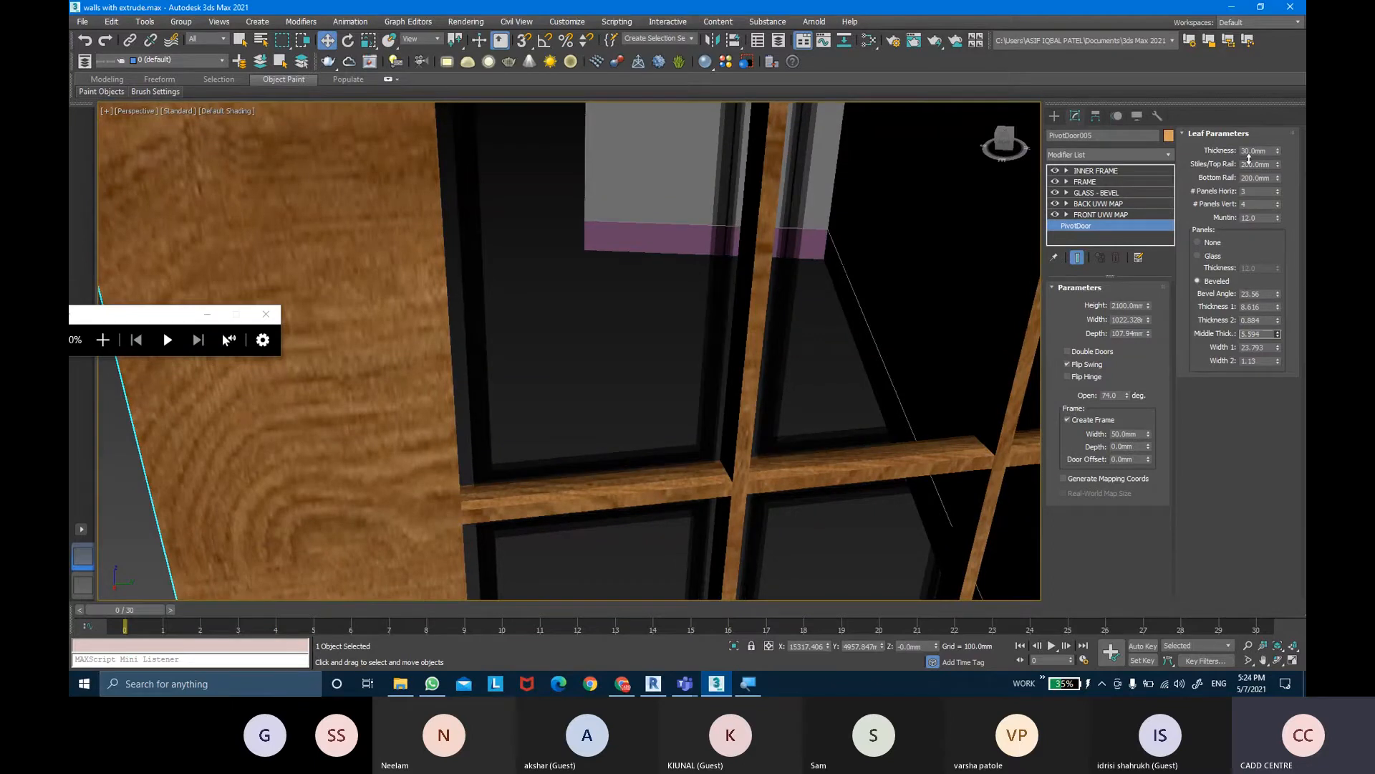
left_click_drag(1277, 349, 1266, 309)
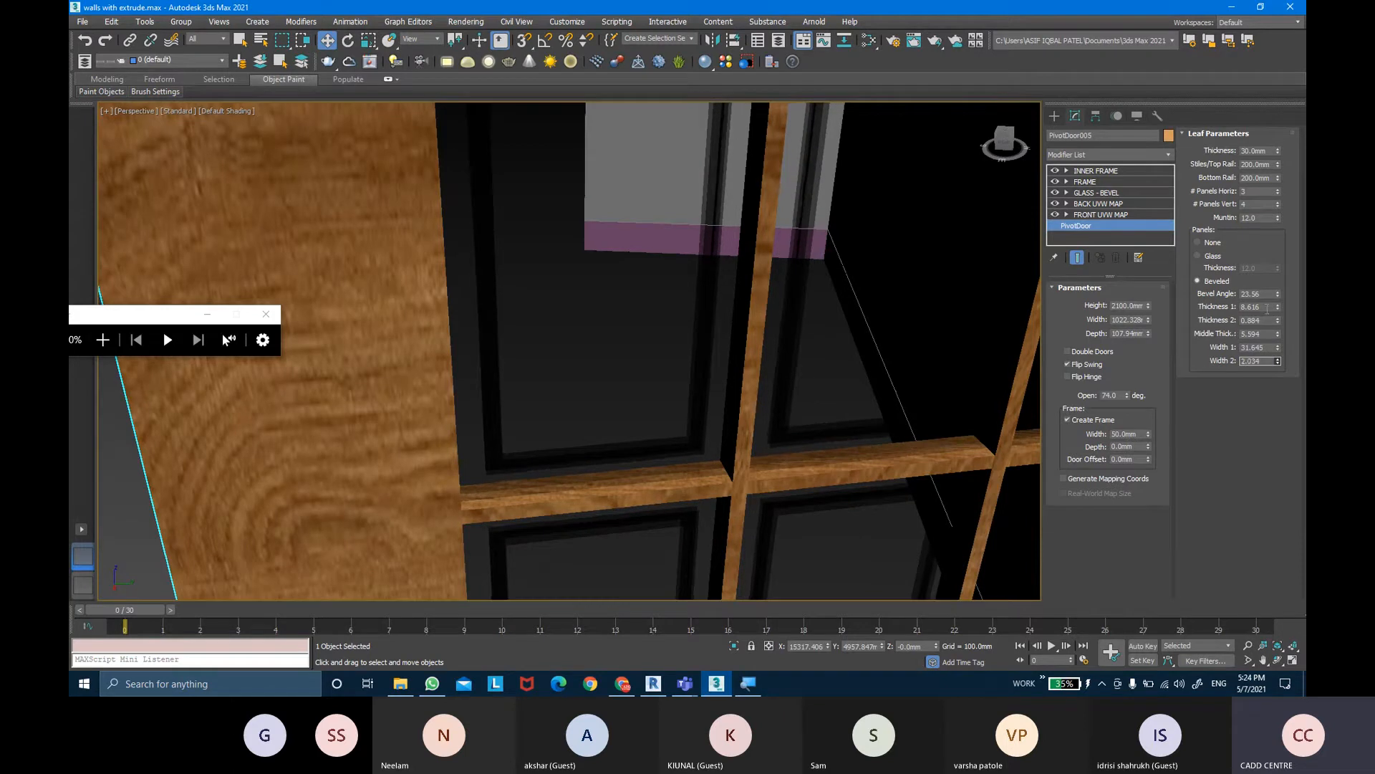
scroll(893, 338, "down", 4)
scroll(829, 348, "down", 8)
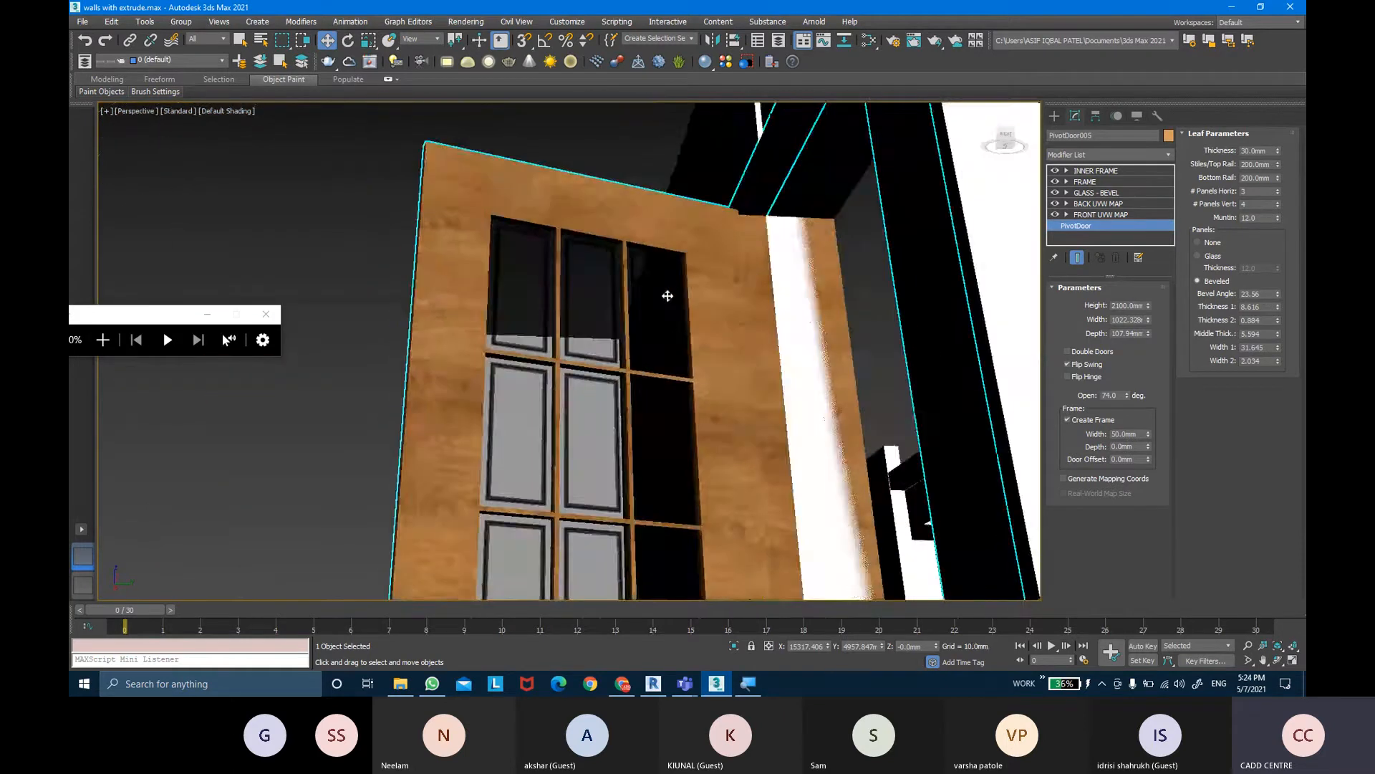
middle_click_drag(642, 344, 599, 396, "alt")
Set the entrance door's bottom rail to about 648 mm and its stiles/top rail to about 196 mm
left_click(492, 406)
left_click(574, 399)
scroll(599, 396, "up", 3)
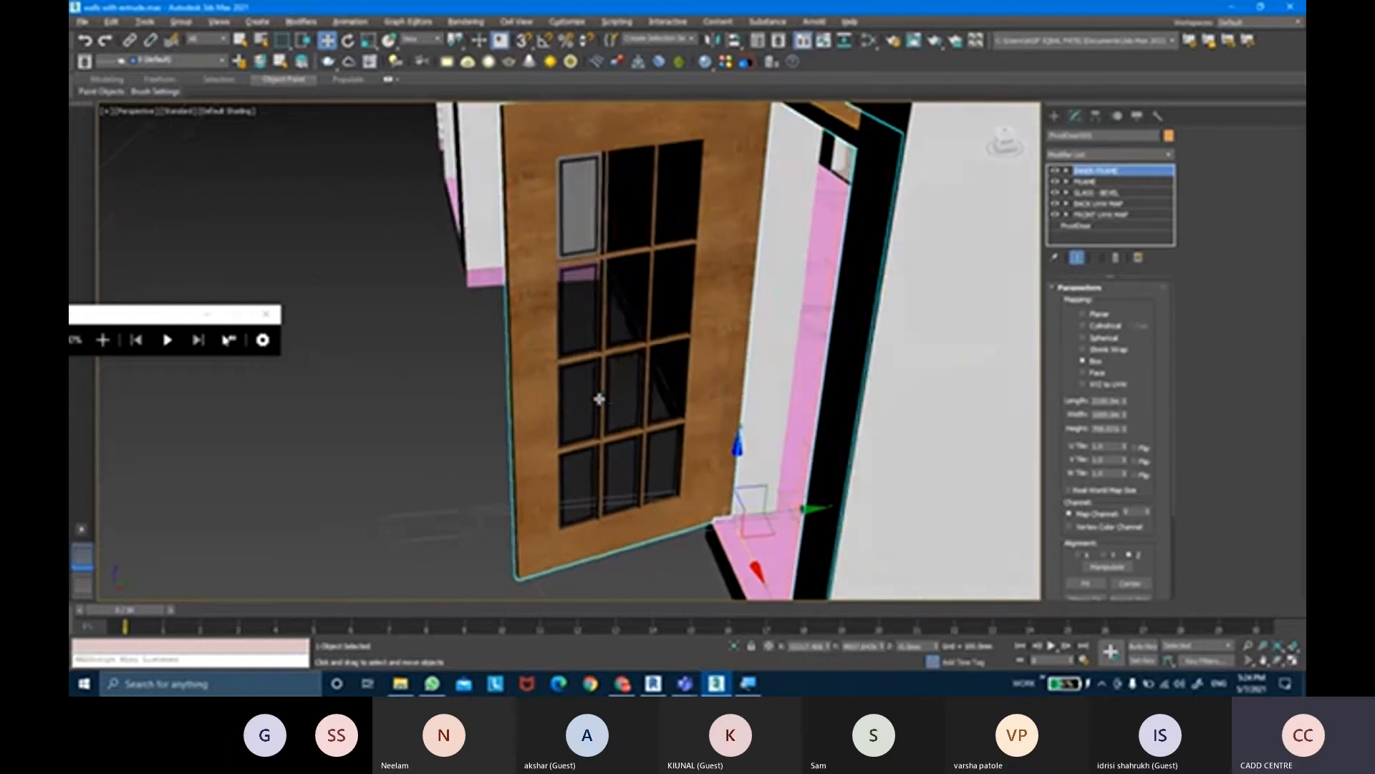
left_click(1076, 226)
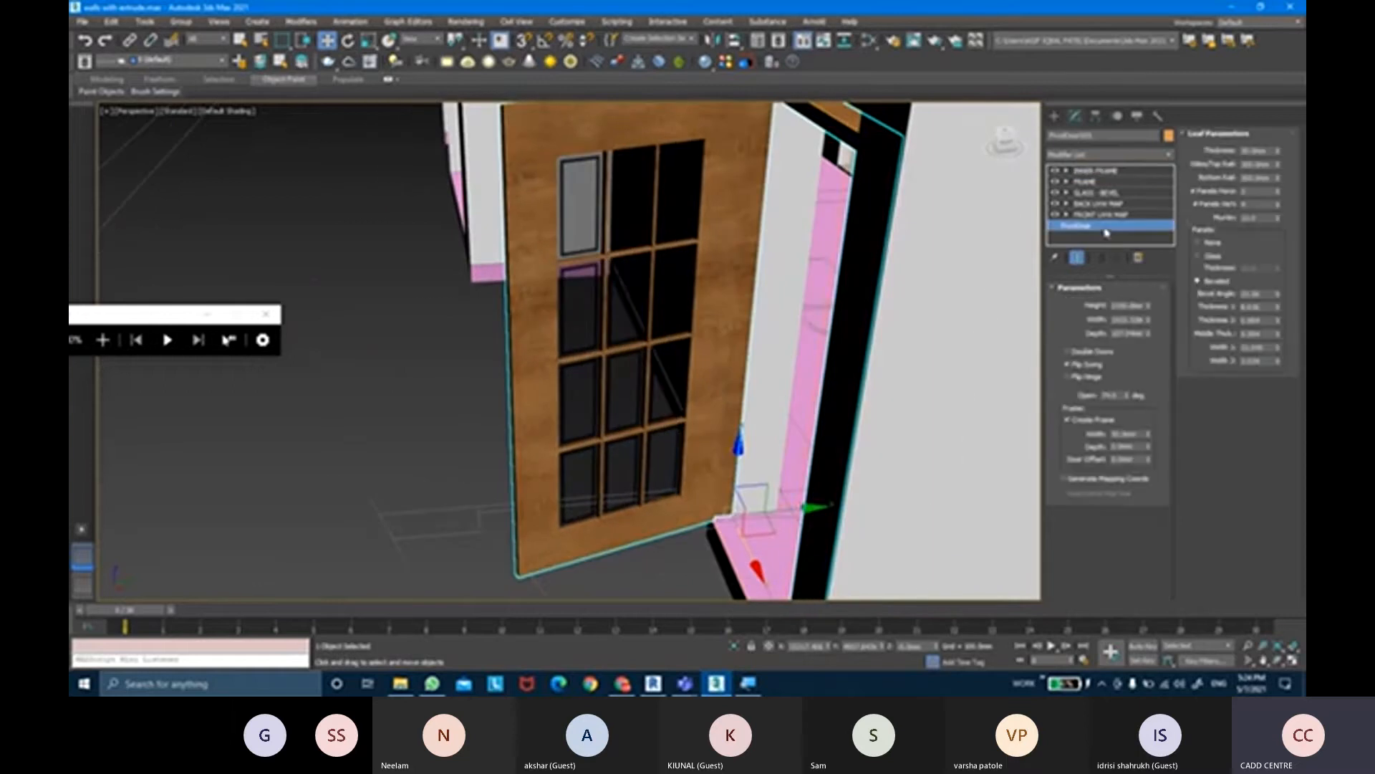
left_click_drag(1280, 178, 1284, 80)
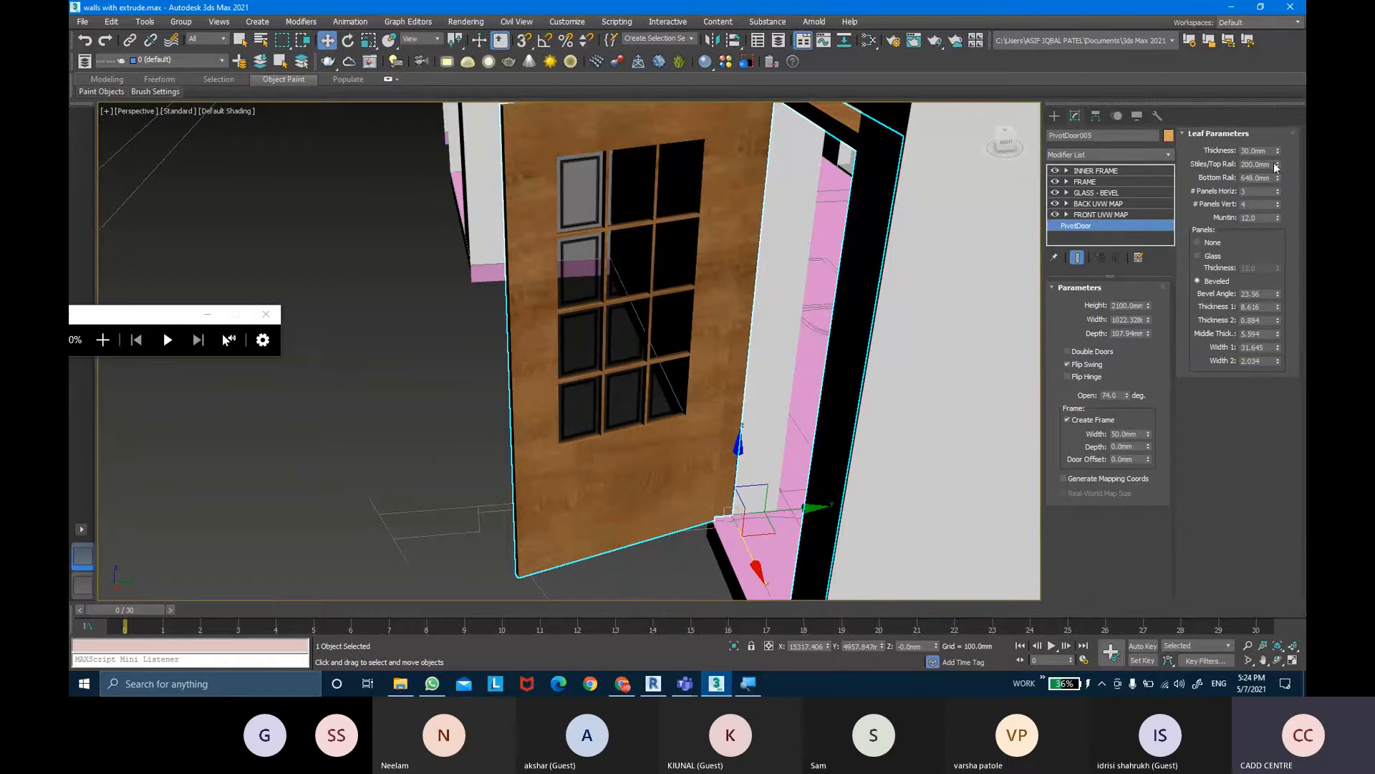
mouse_move(1277, 165)
left_mouse_down()
mouse_move(1275, 187)
mouse_move(1275, 169)
left_mouse_up()
mouse_move(702, 347)
middle_mouse_down("alt")
mouse_move(739, 304)
mouse_move(688, 337)
middle_mouse_up("alt")
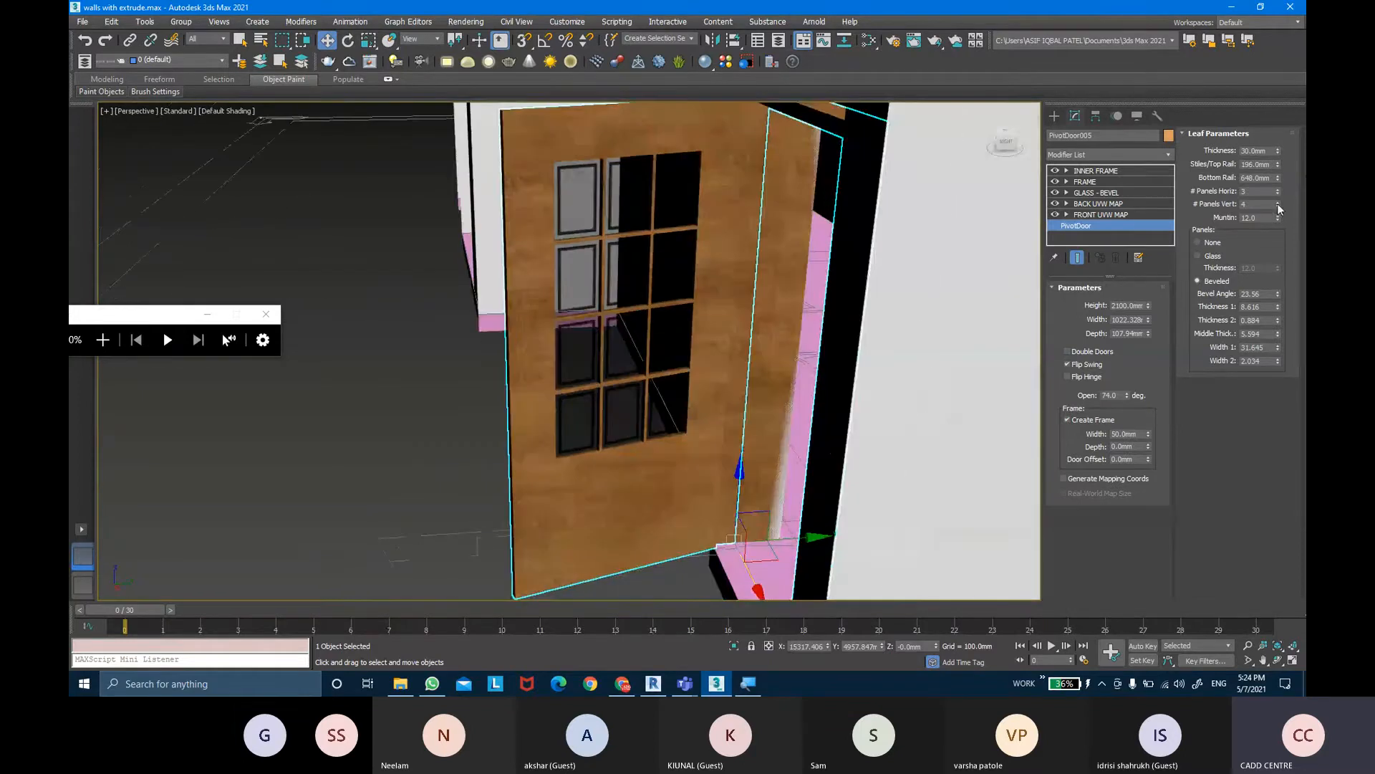
Set the entrance door's number of vertical panels to 5
middle_click_drag(661, 394, 685, 375, "alt")
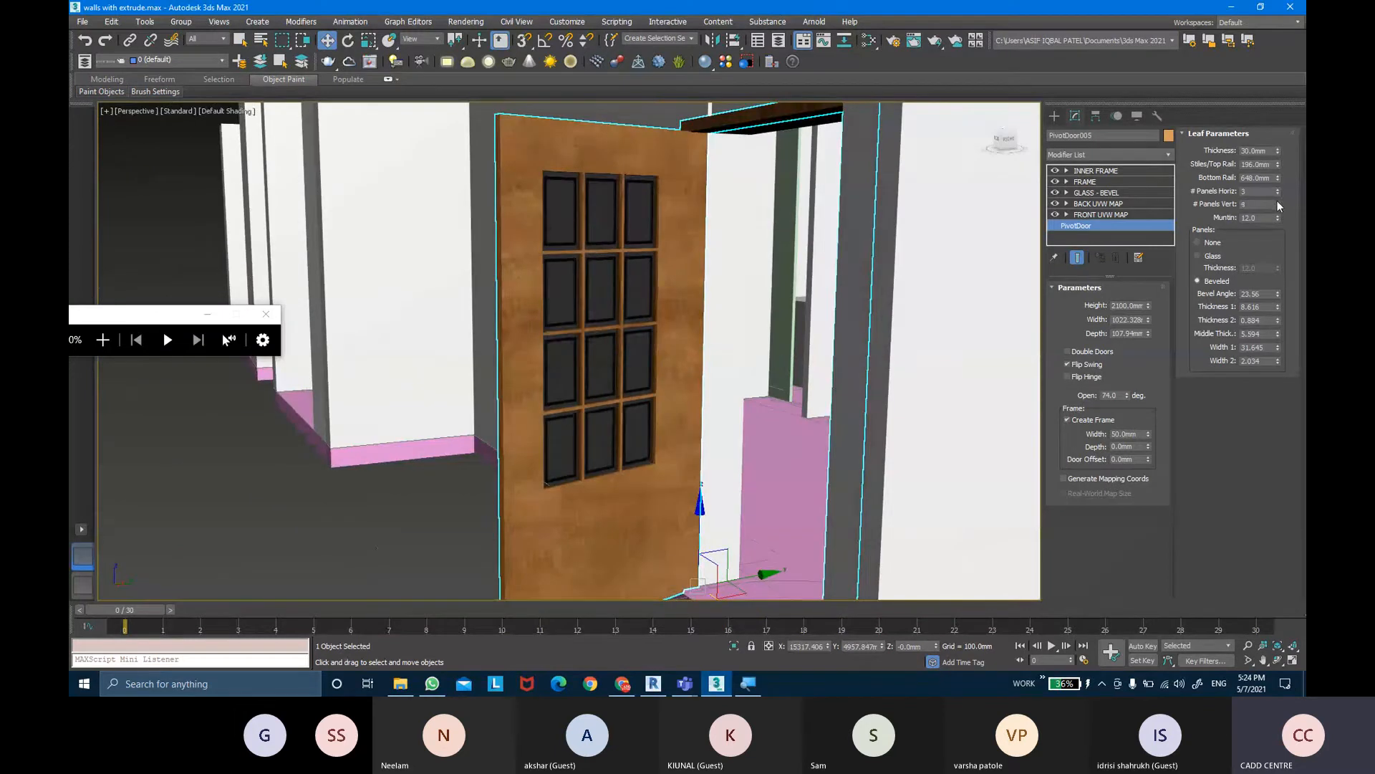
middle_click_drag(712, 320, 556, 349, "alt")
scroll(722, 324, "down", 3)
left_click(1098, 171)
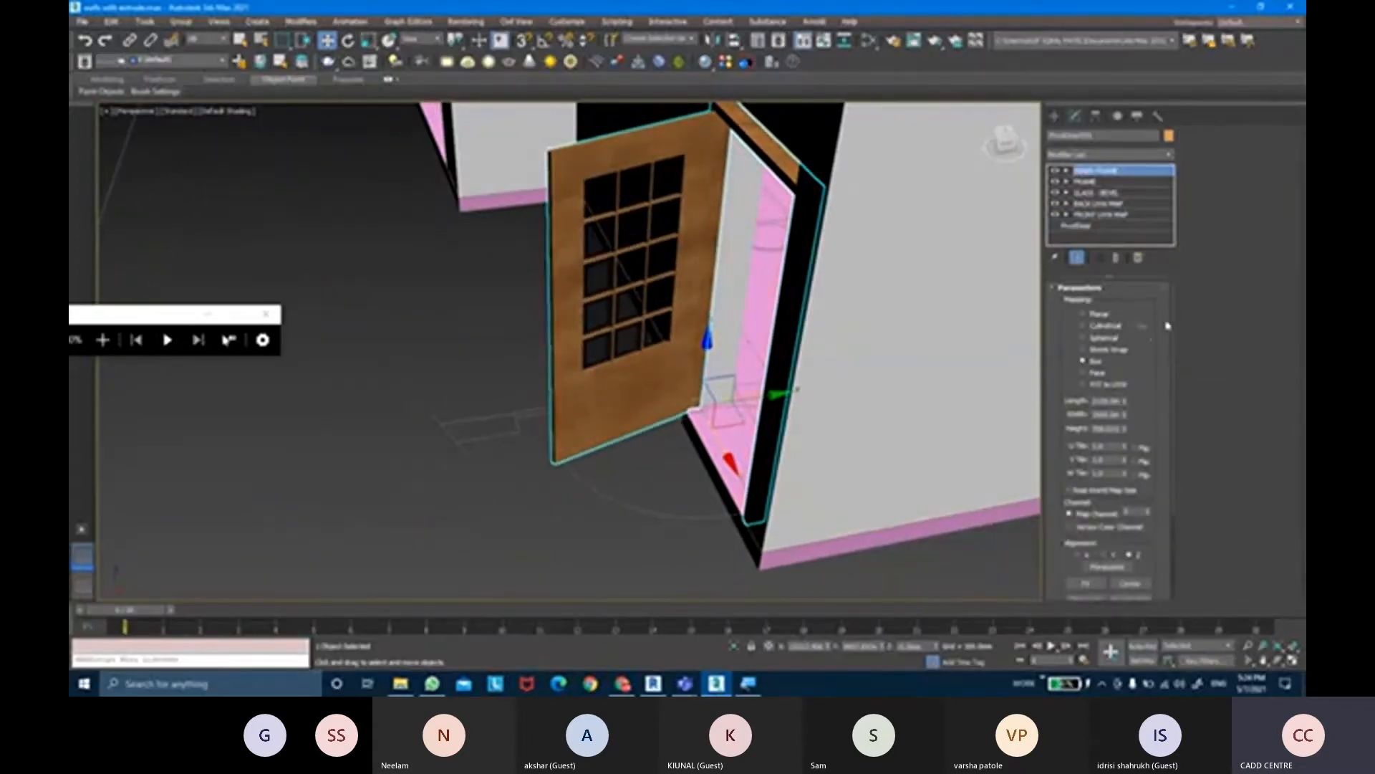
Close the entrance door fully and set the neighbouring all-wood door's opening to 90 degrees
left_click(1119, 226)
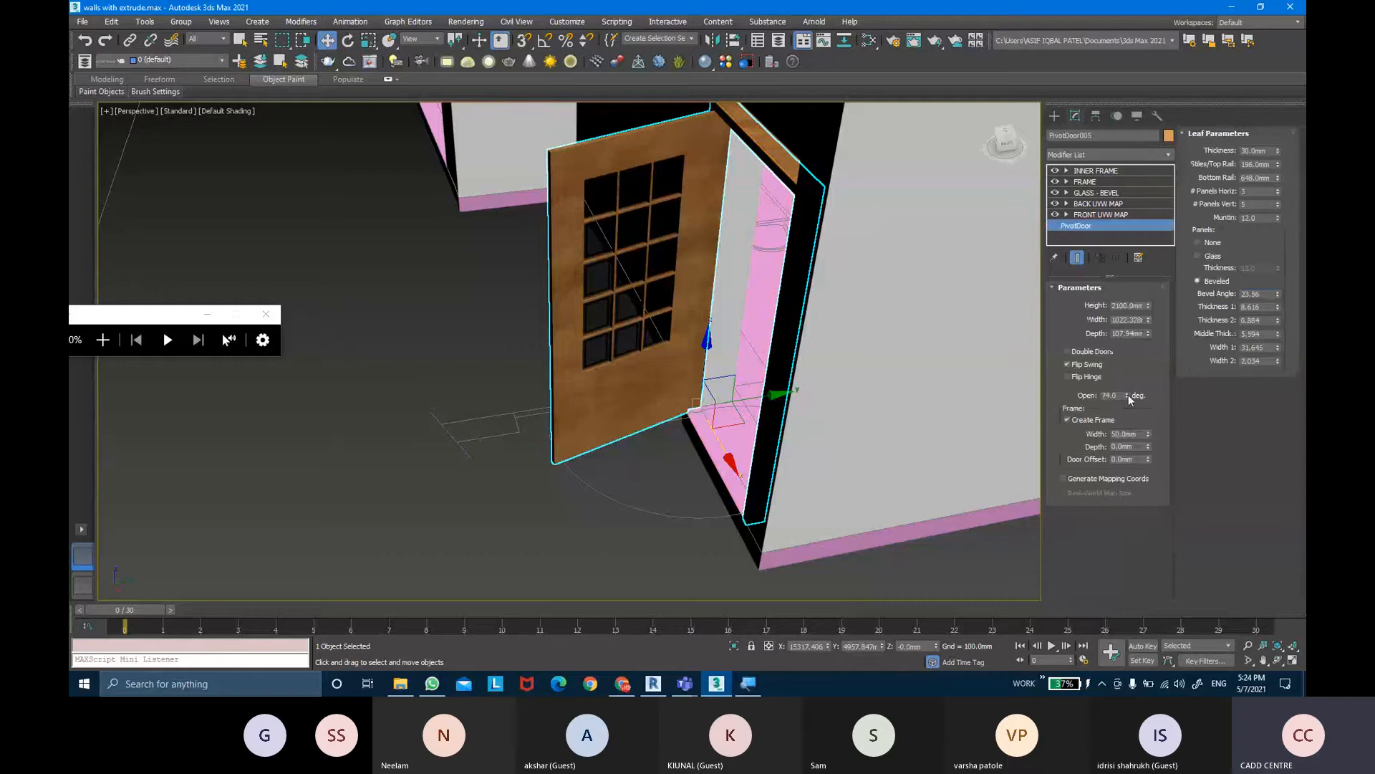
right_click(1128, 394)
middle_click_drag(869, 378, 695, 414, "alt")
left_click(696, 414)
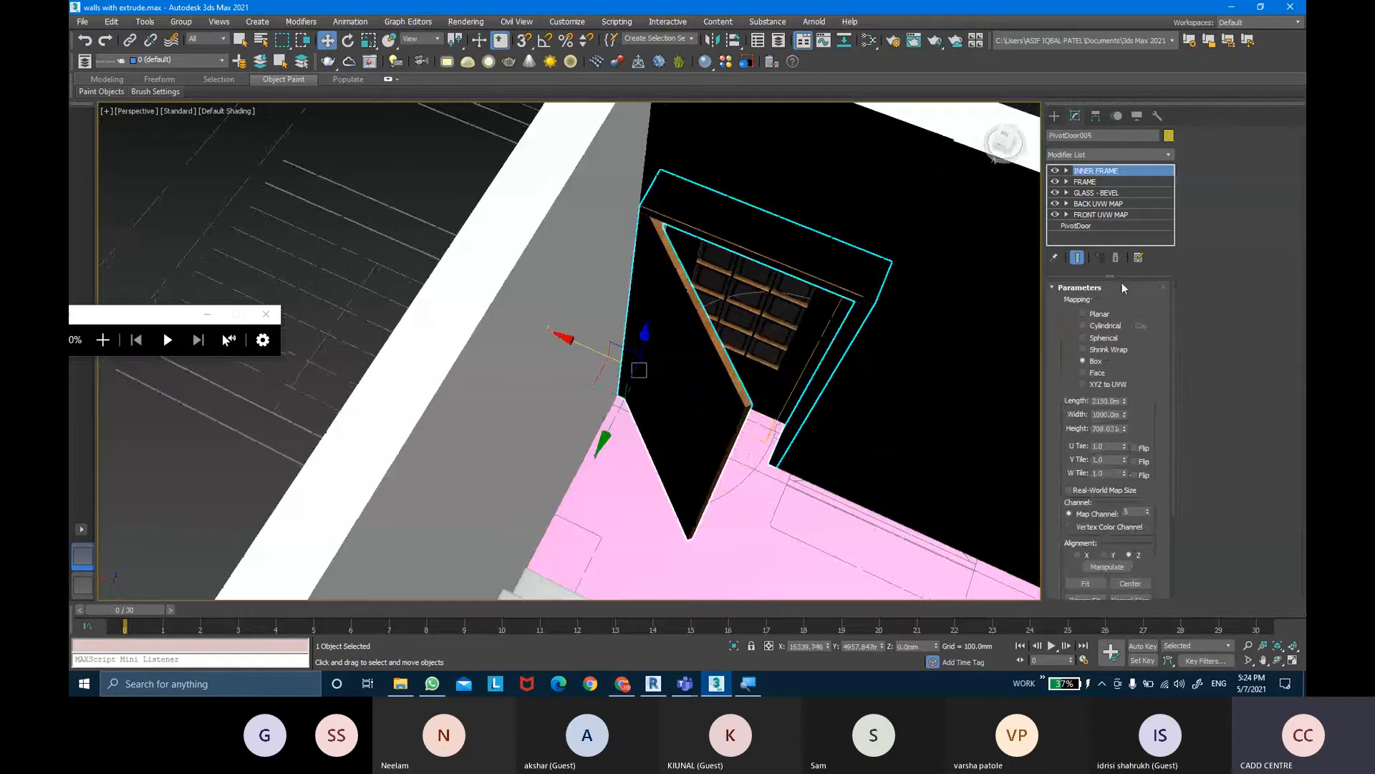
left_click(1113, 226)
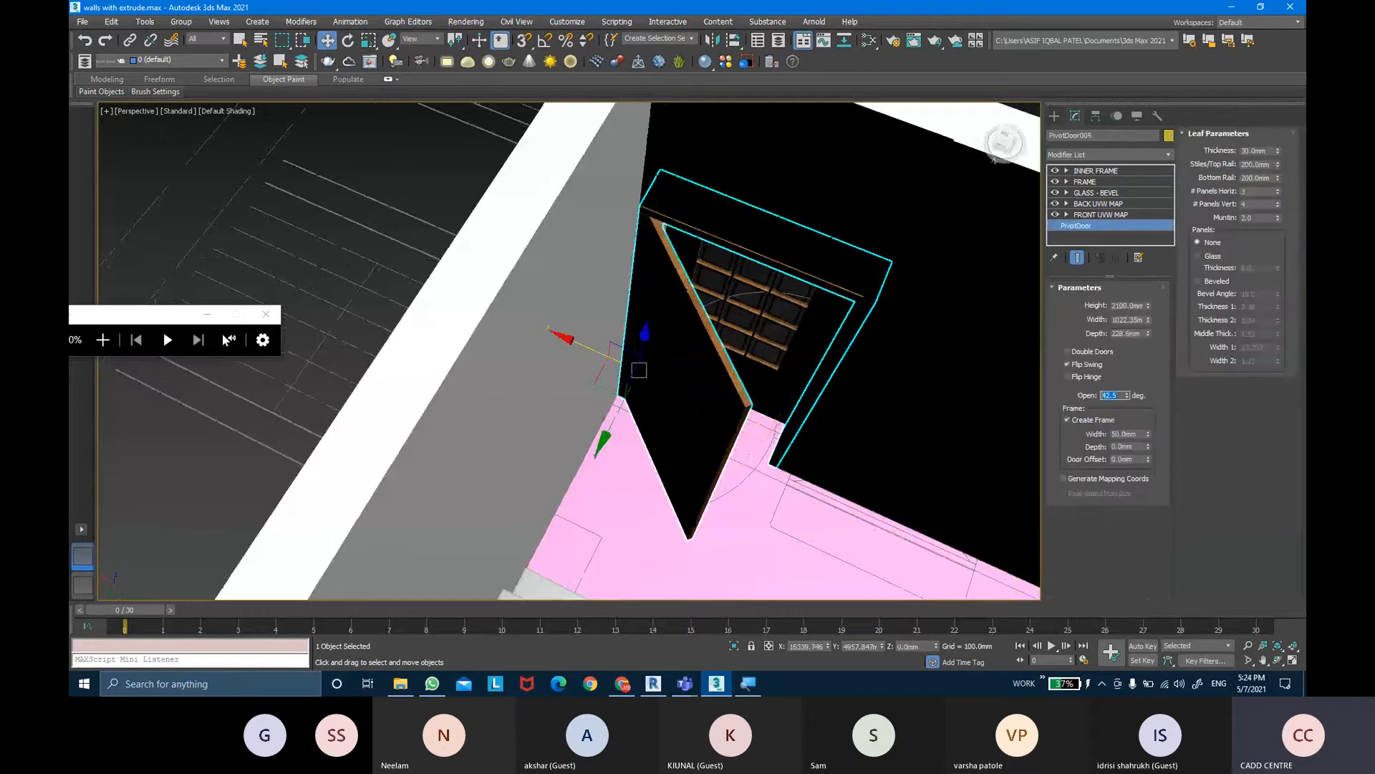
key("Return")
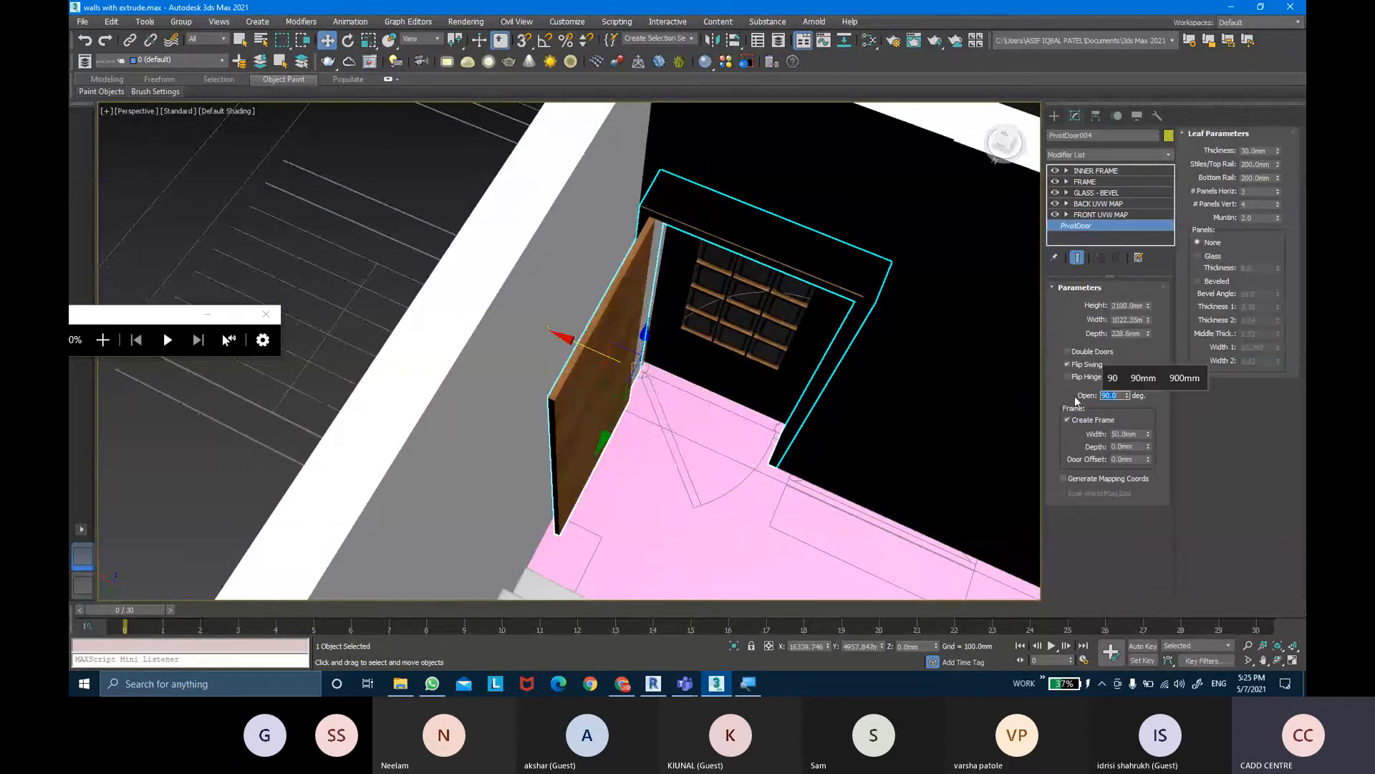
Create a physical camera from an interior view facing both doors and look through it
middle_click_drag(578, 393, 692, 331, "alt")
scroll(646, 377, "up", 2)
scroll(632, 316, "down", 3)
scroll(694, 328, "up", 2)
left_click(692, 331)
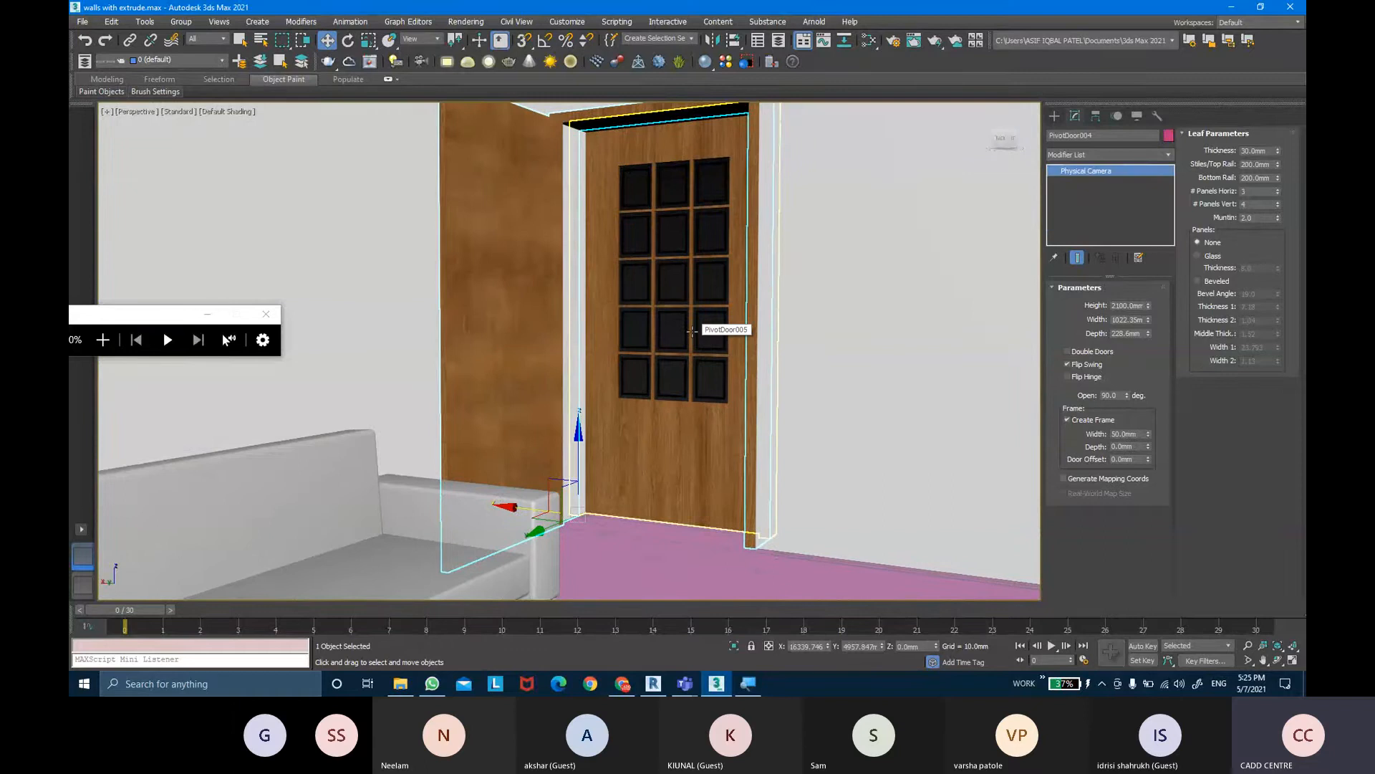
key("c")
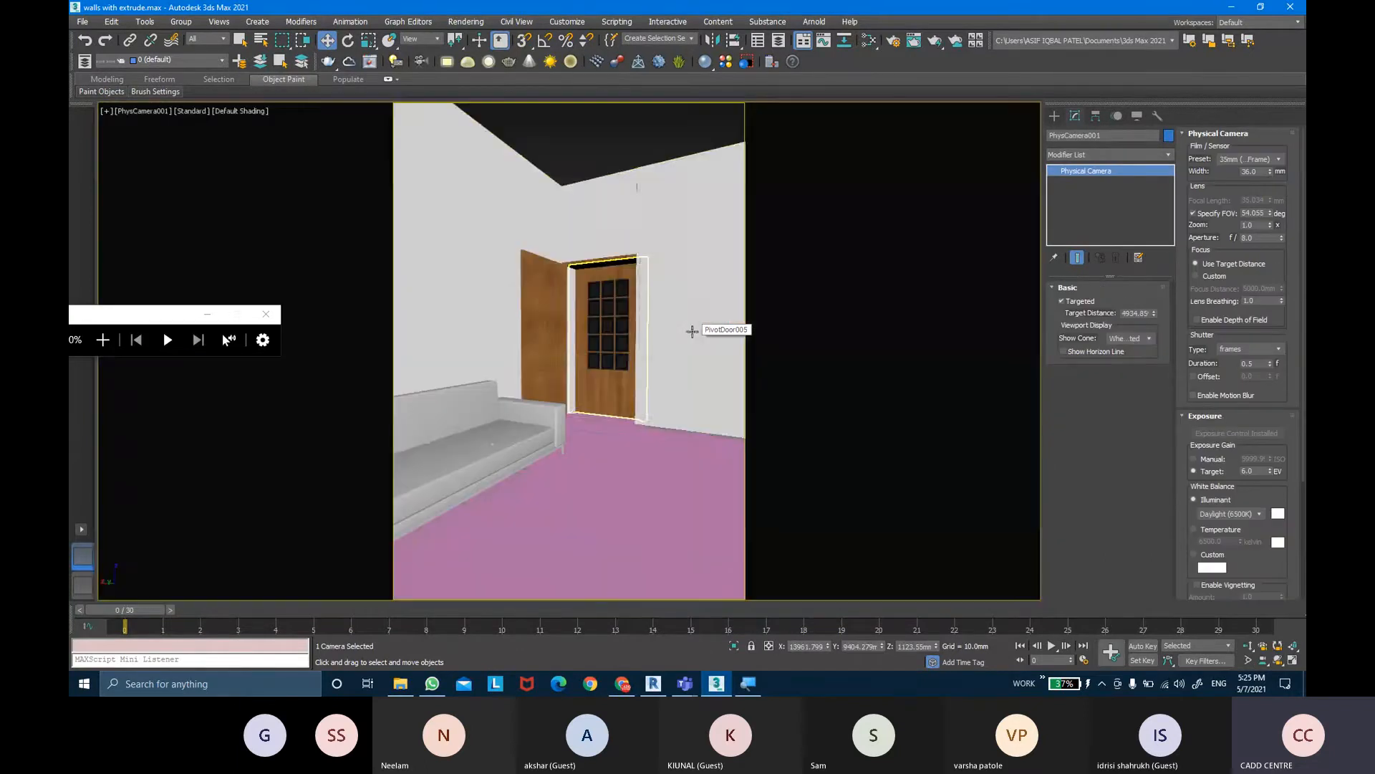
Dolly the camera closer to the doors, render its view, and close the render result
left_click(1250, 646)
left_click_drag(652, 395, 651, 367)
key("shift+q")
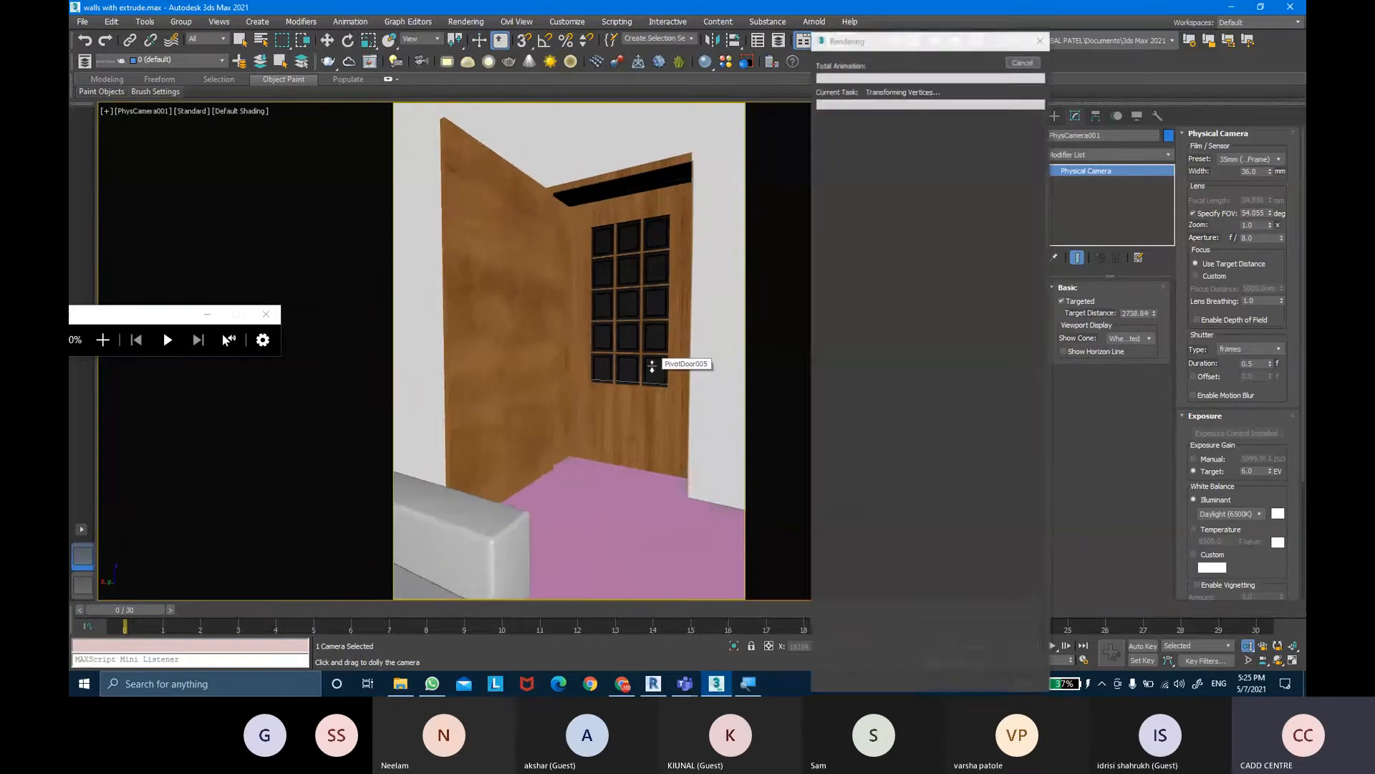
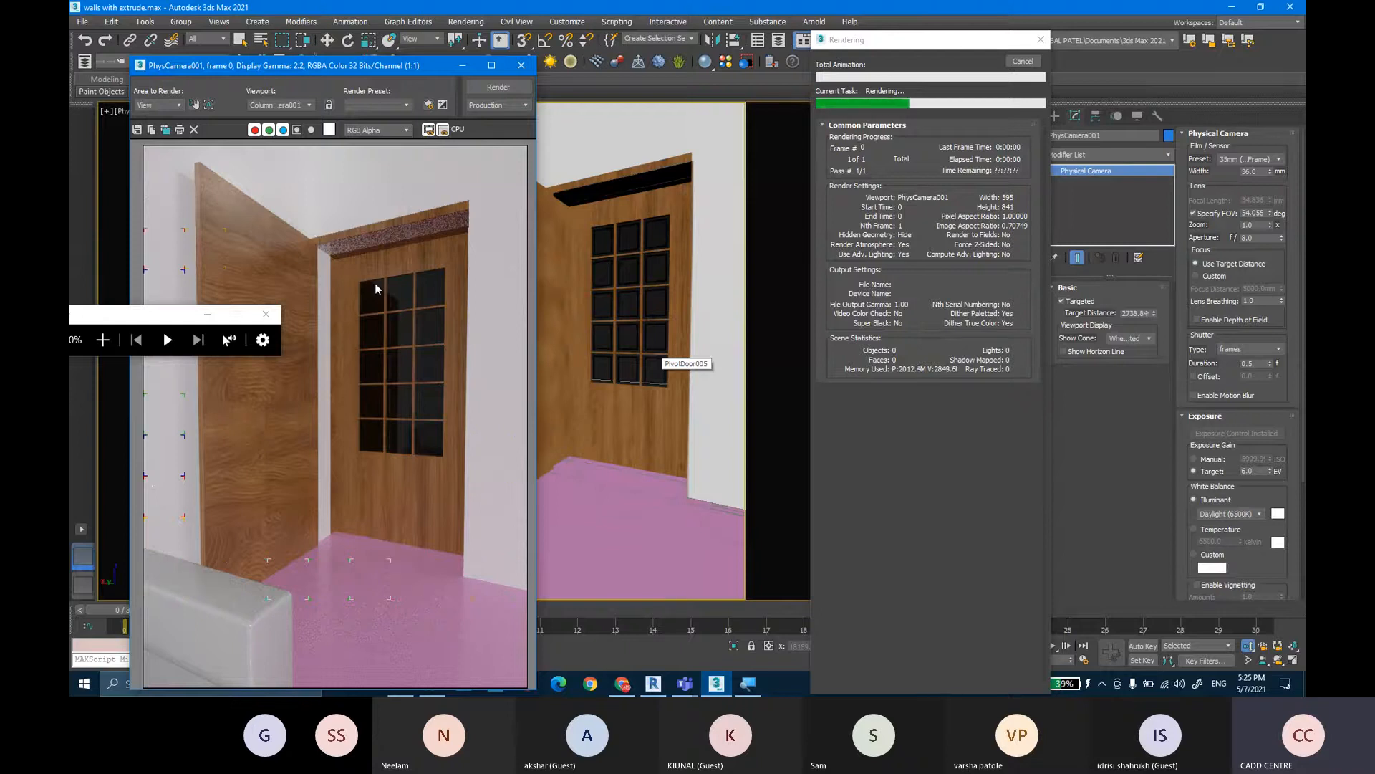
left_click(521, 65)
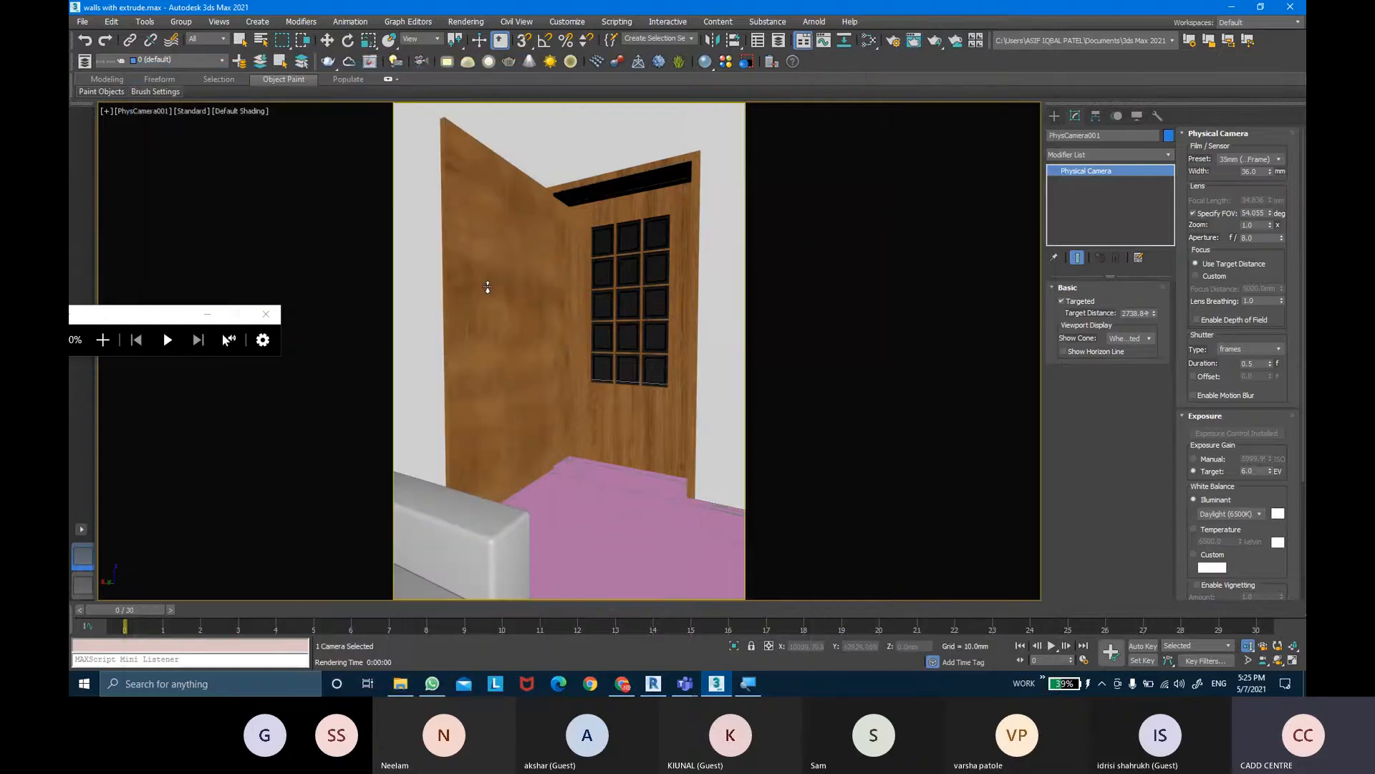
Select the open all-wood door in perspective and toggle its FRONT UVW MAP modifier off and on to check its effect
key("w")
key("p")
scroll(488, 286, "up", 2)
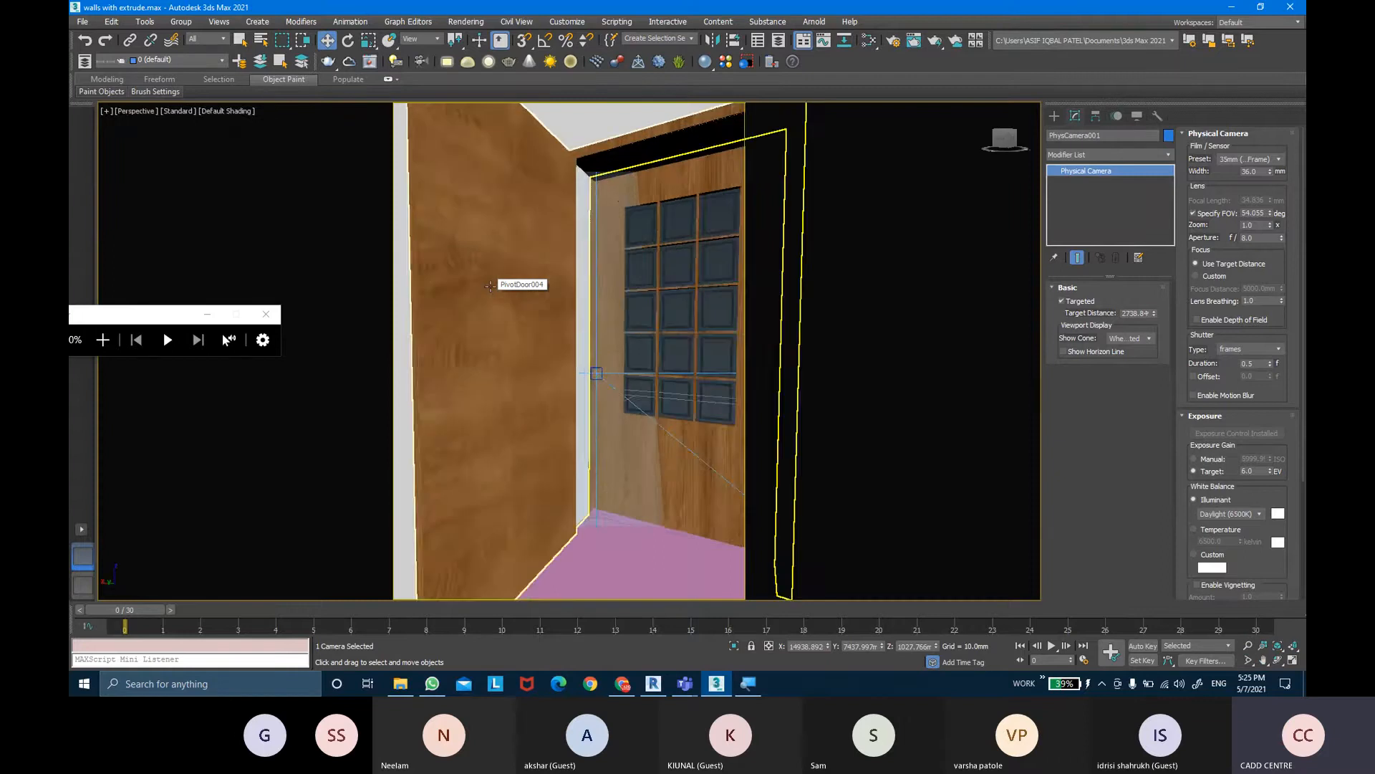
left_click(497, 292)
middle_click_drag(498, 292, 475, 326, "alt")
scroll(501, 323, "up", 3)
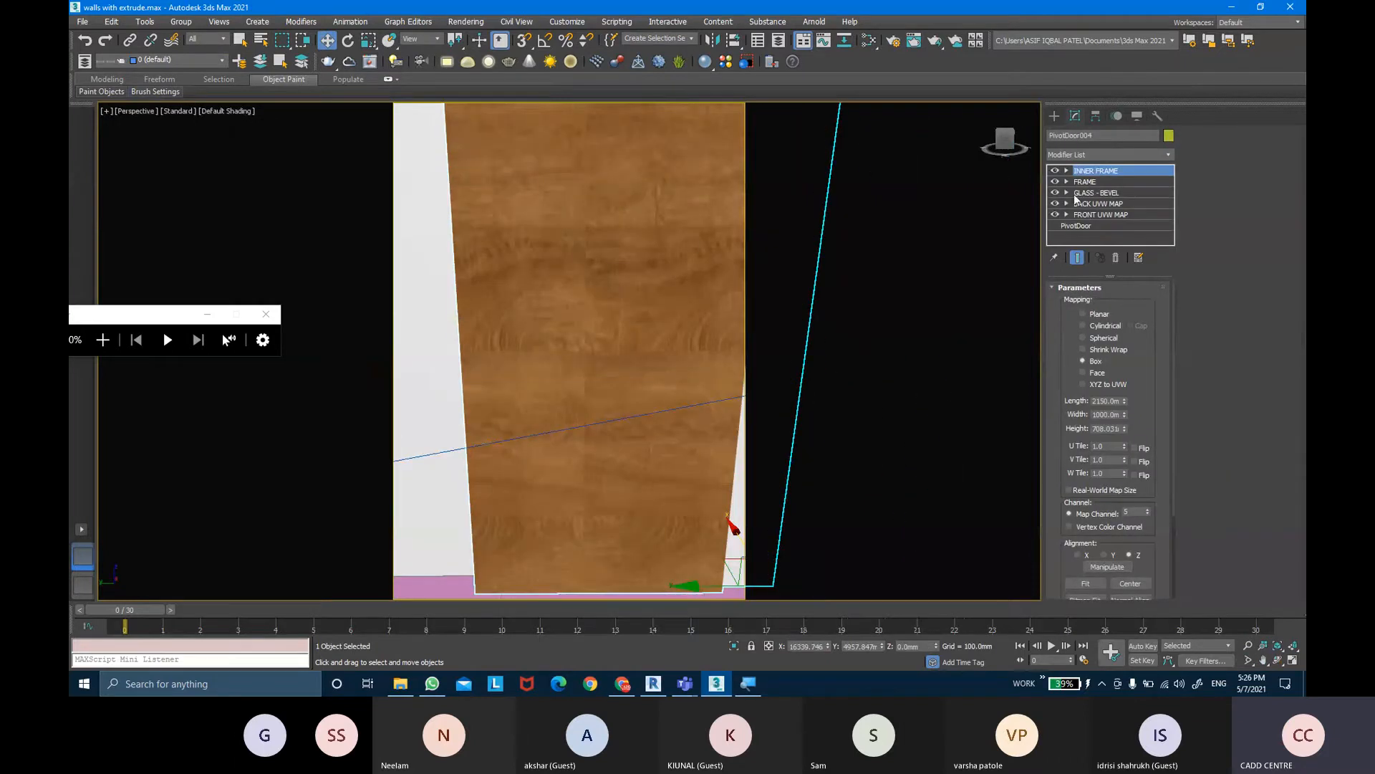
left_click(1056, 215)
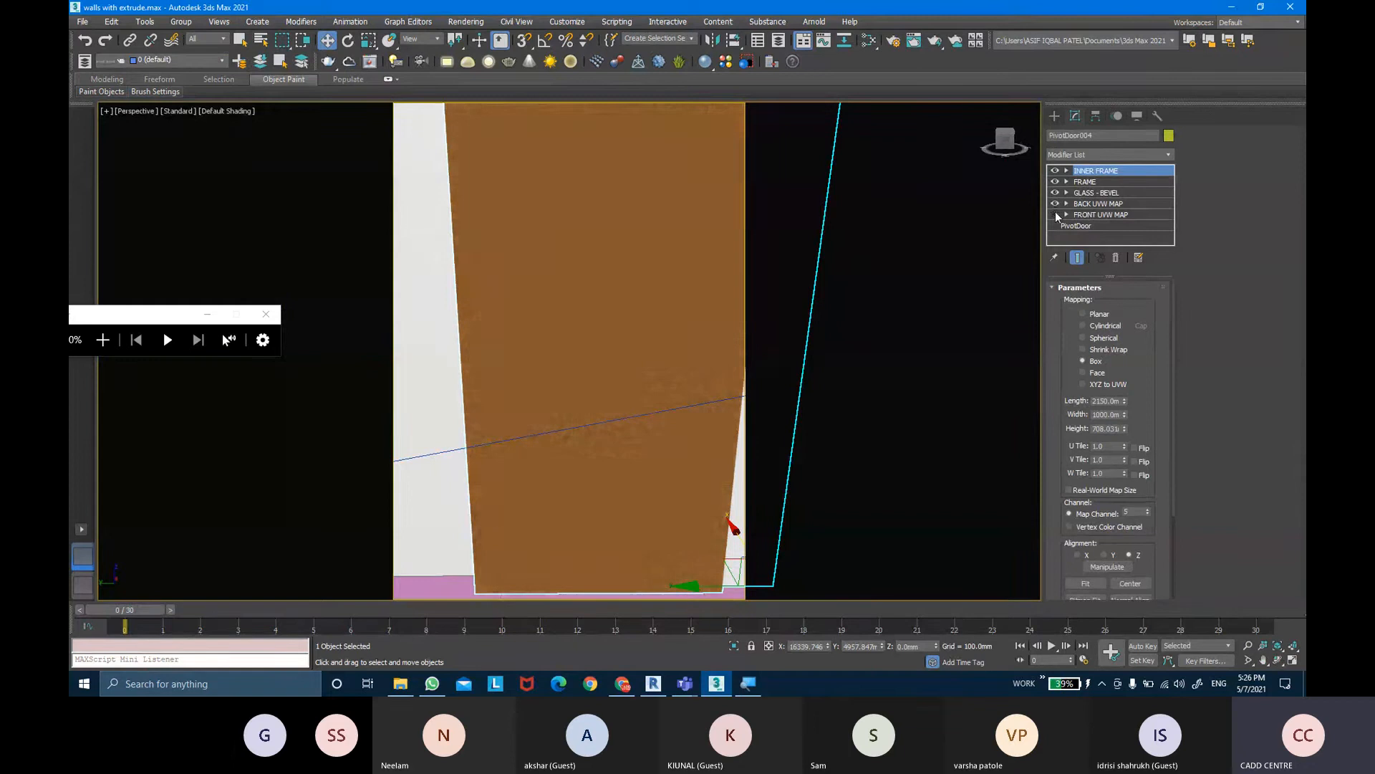
left_click(1056, 215)
Enable angle snap, edit its angle increment, and rotate the open door's FRONT UVW MAP gizmo to turn the wood grain vertical
left_click(1100, 215)
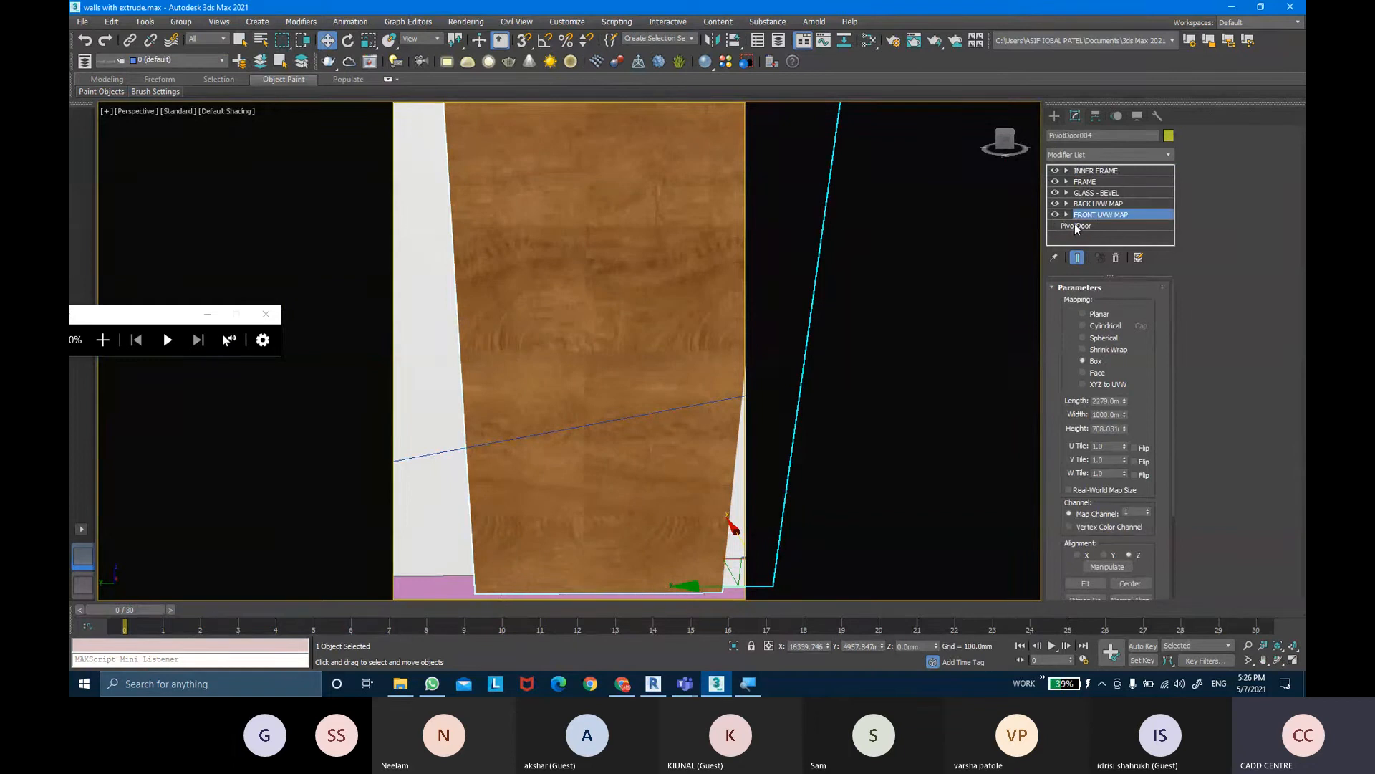
left_click(1067, 215)
left_click(1088, 226)
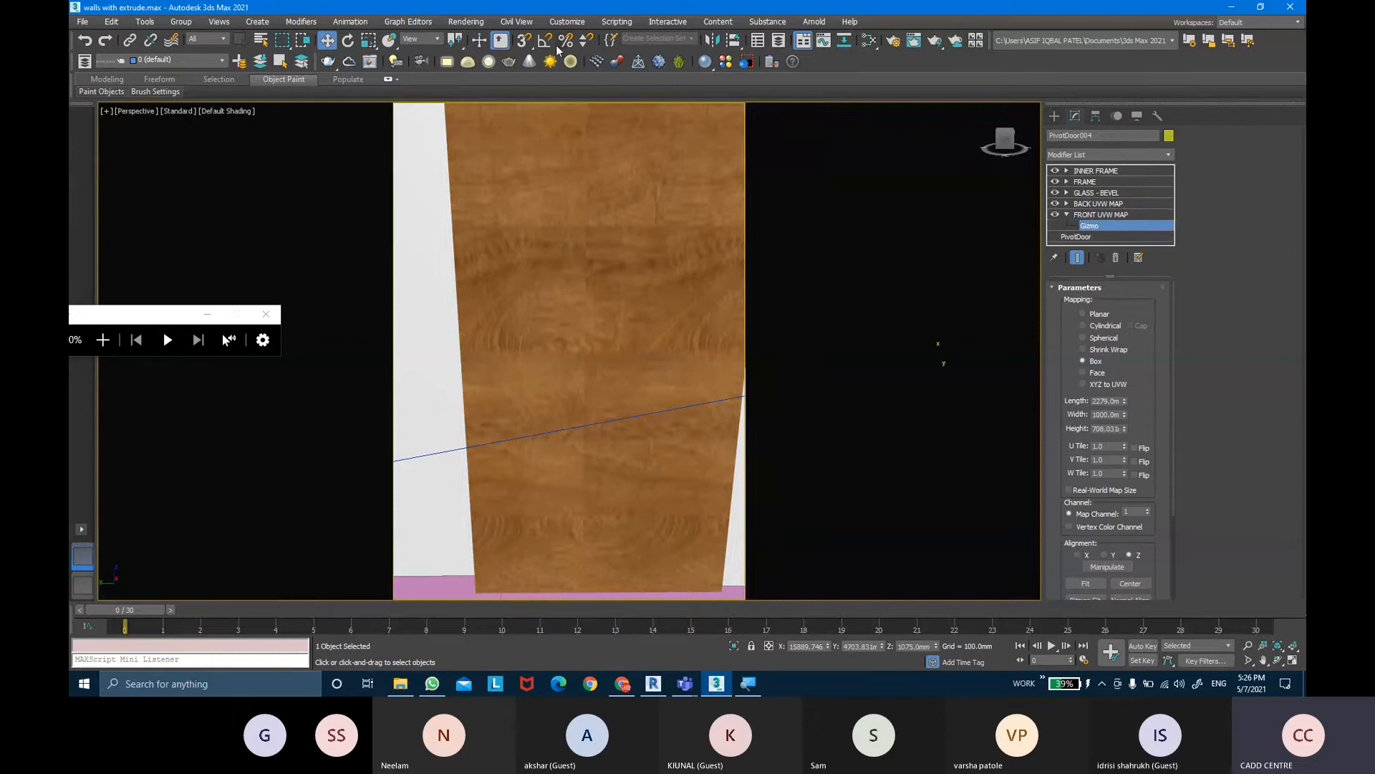
left_click(349, 42)
scroll(603, 282, "down", 3)
middle_click_drag(603, 282, 630, 330, "alt")
scroll(639, 324, "down", 3)
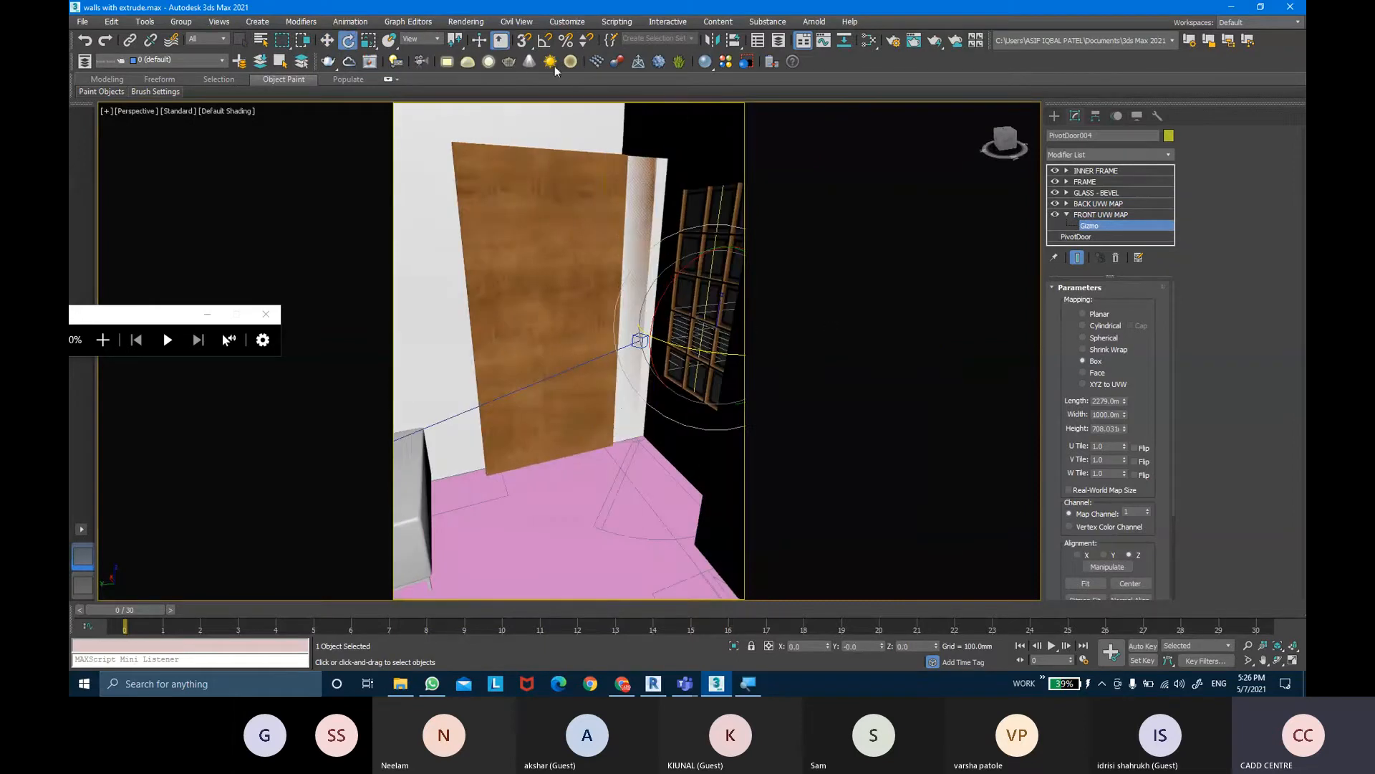
left_click(545, 43)
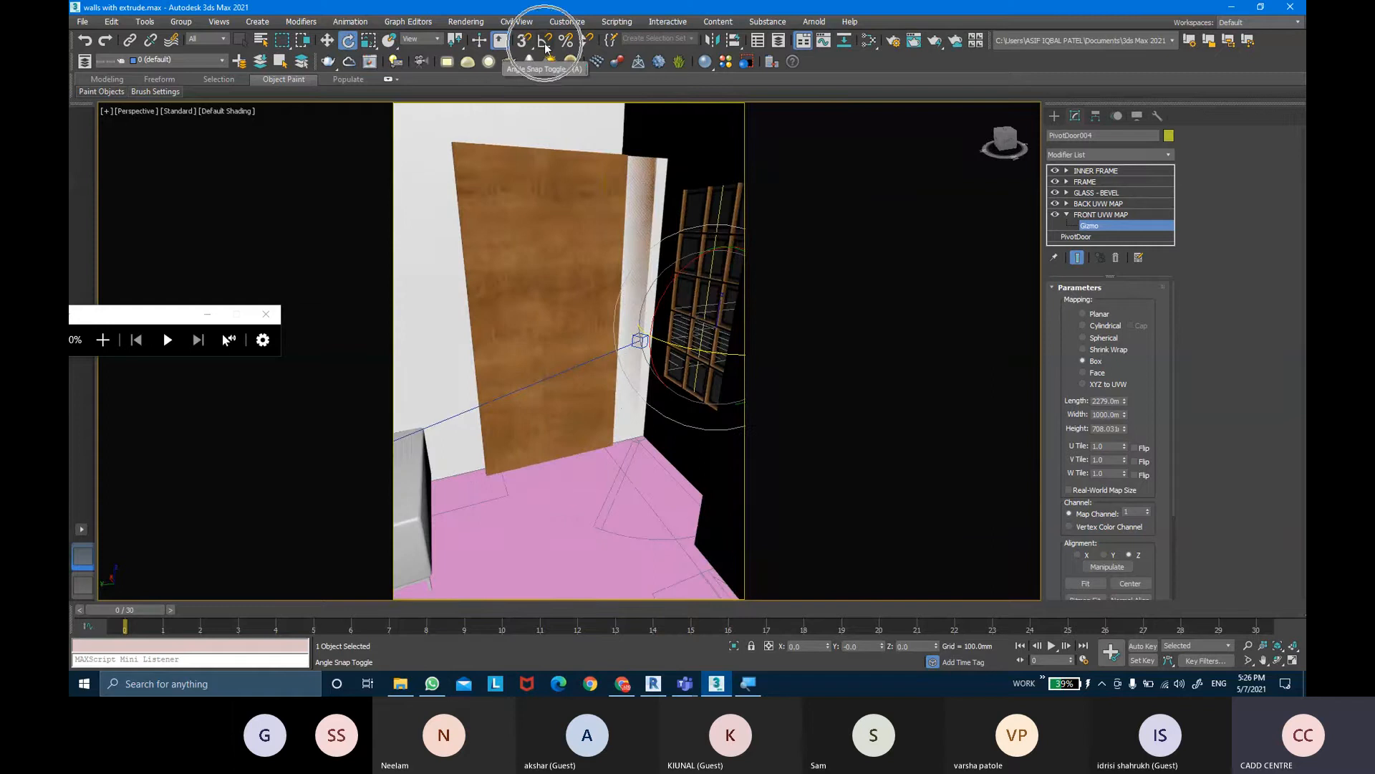
right_click(546, 43)
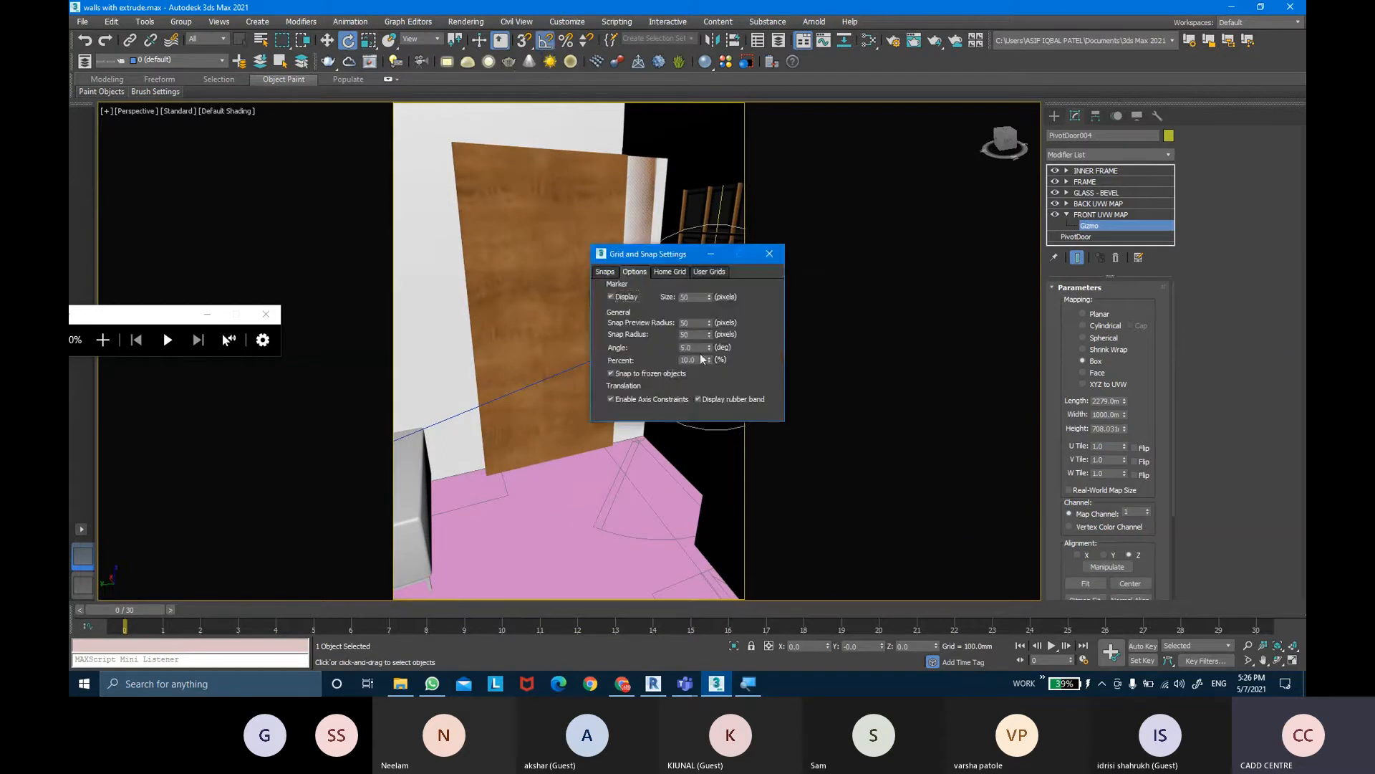
left_click_drag(691, 347, 662, 346)
left_click(769, 253)
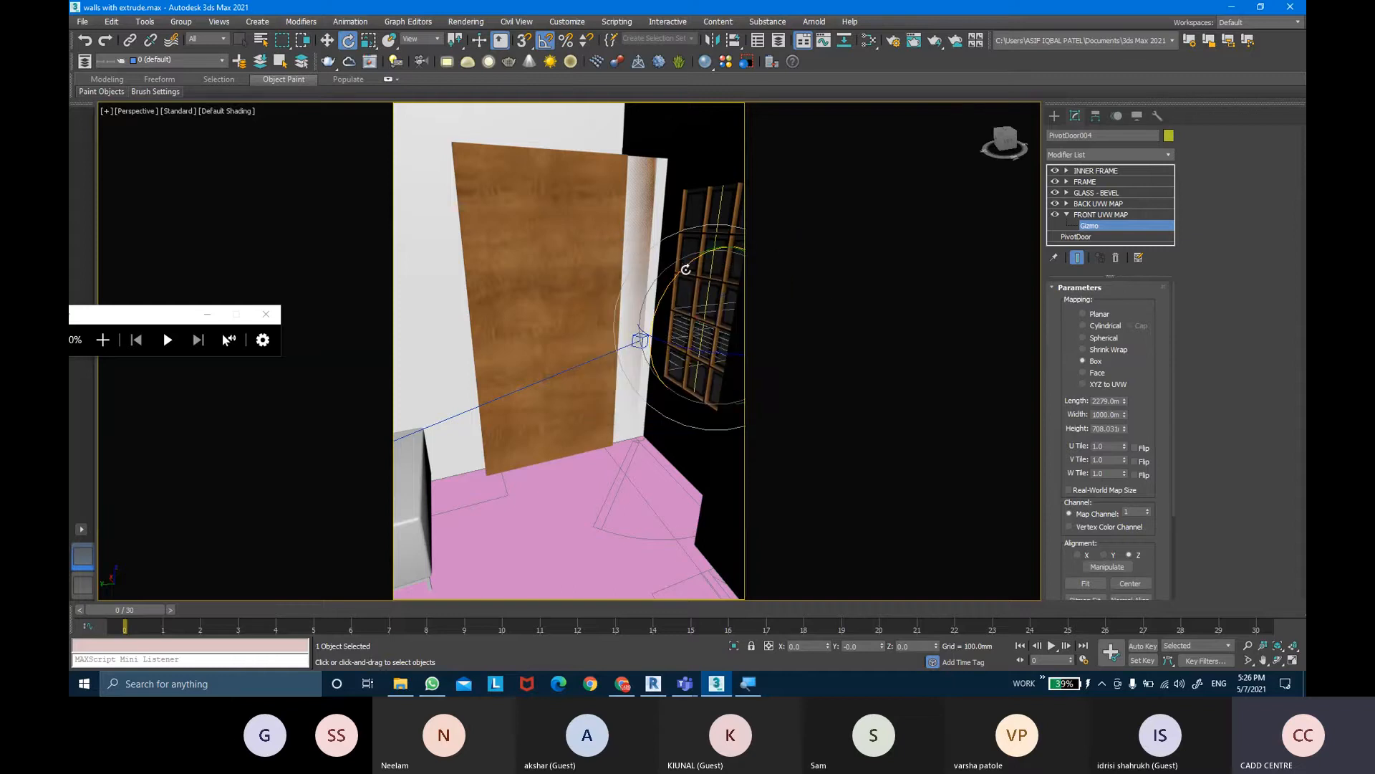
left_click_drag(681, 269, 679, 270)
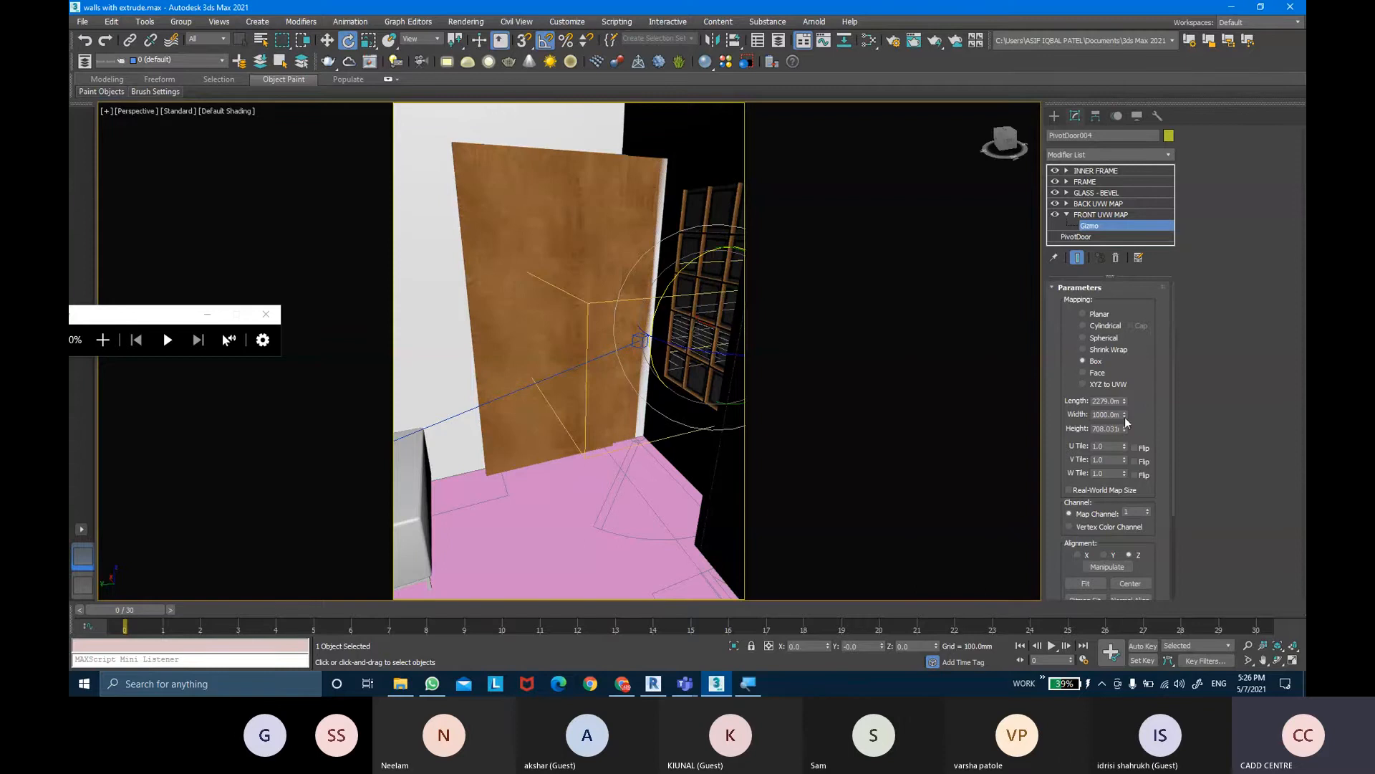
Resize the FRONT UVW MAP gizmo to about 1182 mm length, 1186 mm width and 2167 mm height
left_click_drag(1124, 401, 1125, 298)
left_click_drag(1124, 403, 1123, 428)
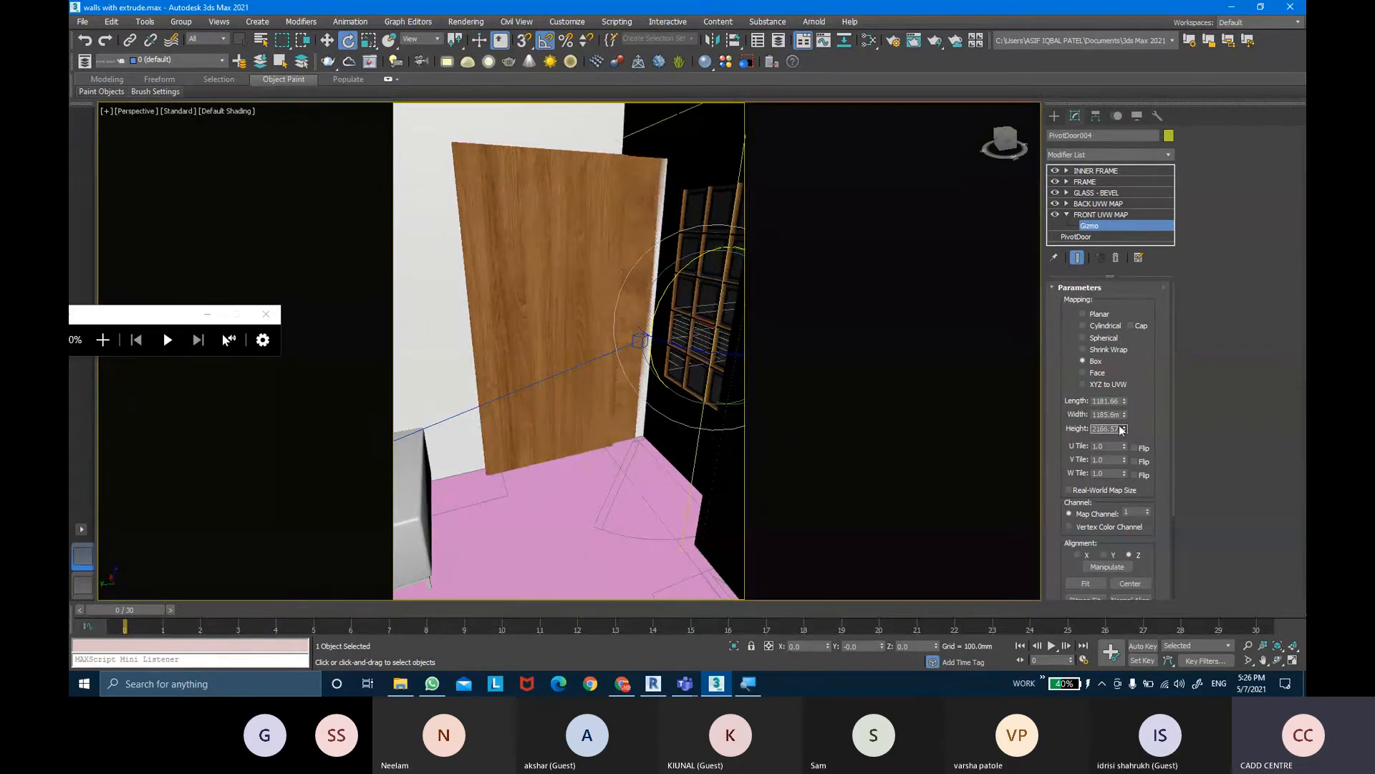
Look through PhysCamera001, start a test render of the doors, and stop and close it
key("c")
double_click(653, 265)
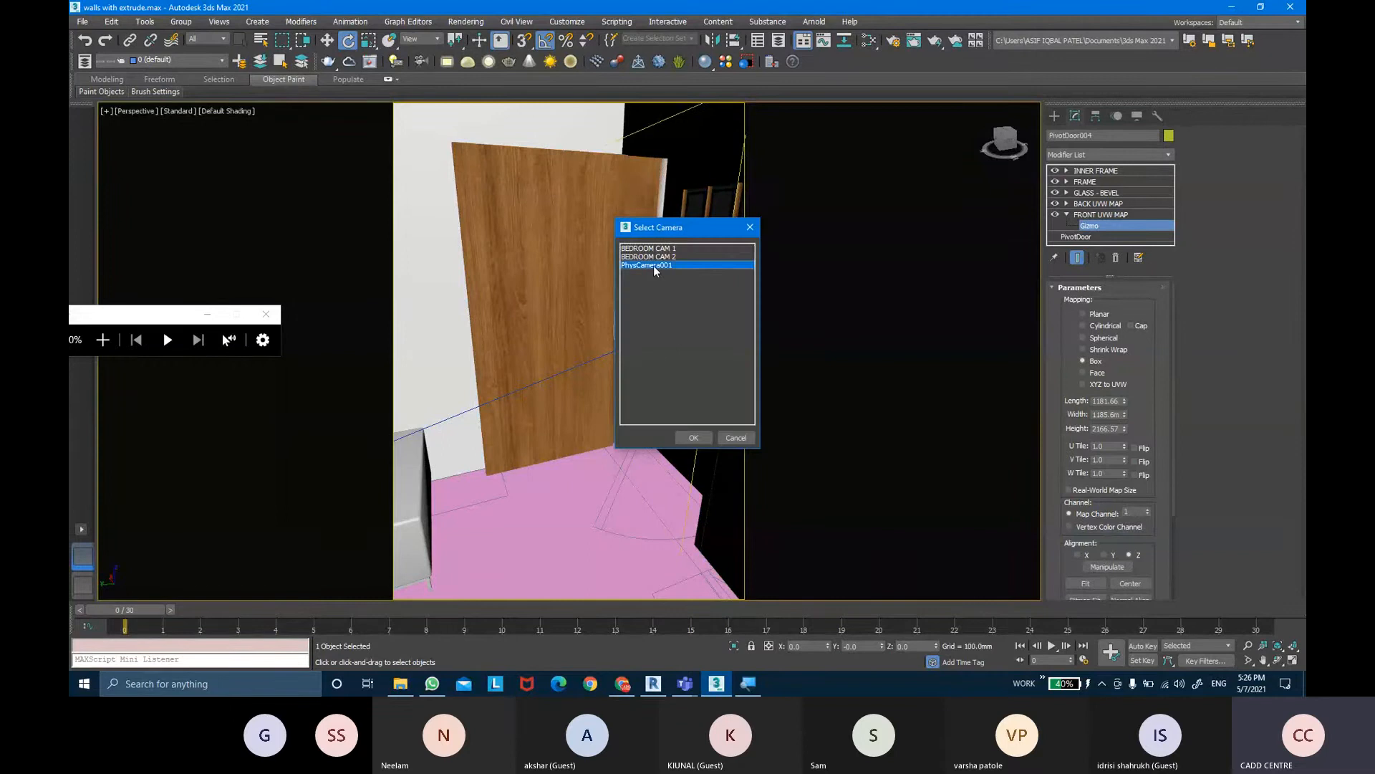
key("shift+q")
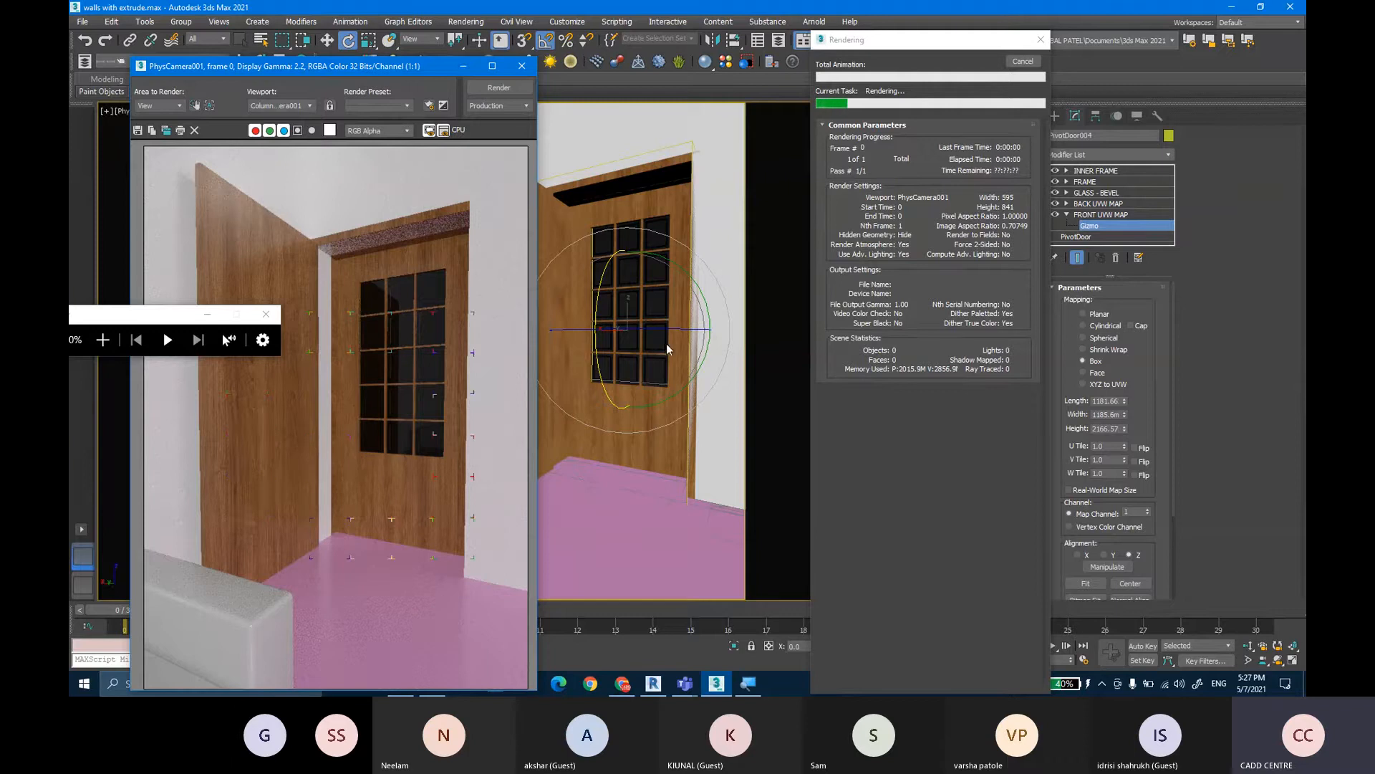
key("Escape")
left_click(522, 66)
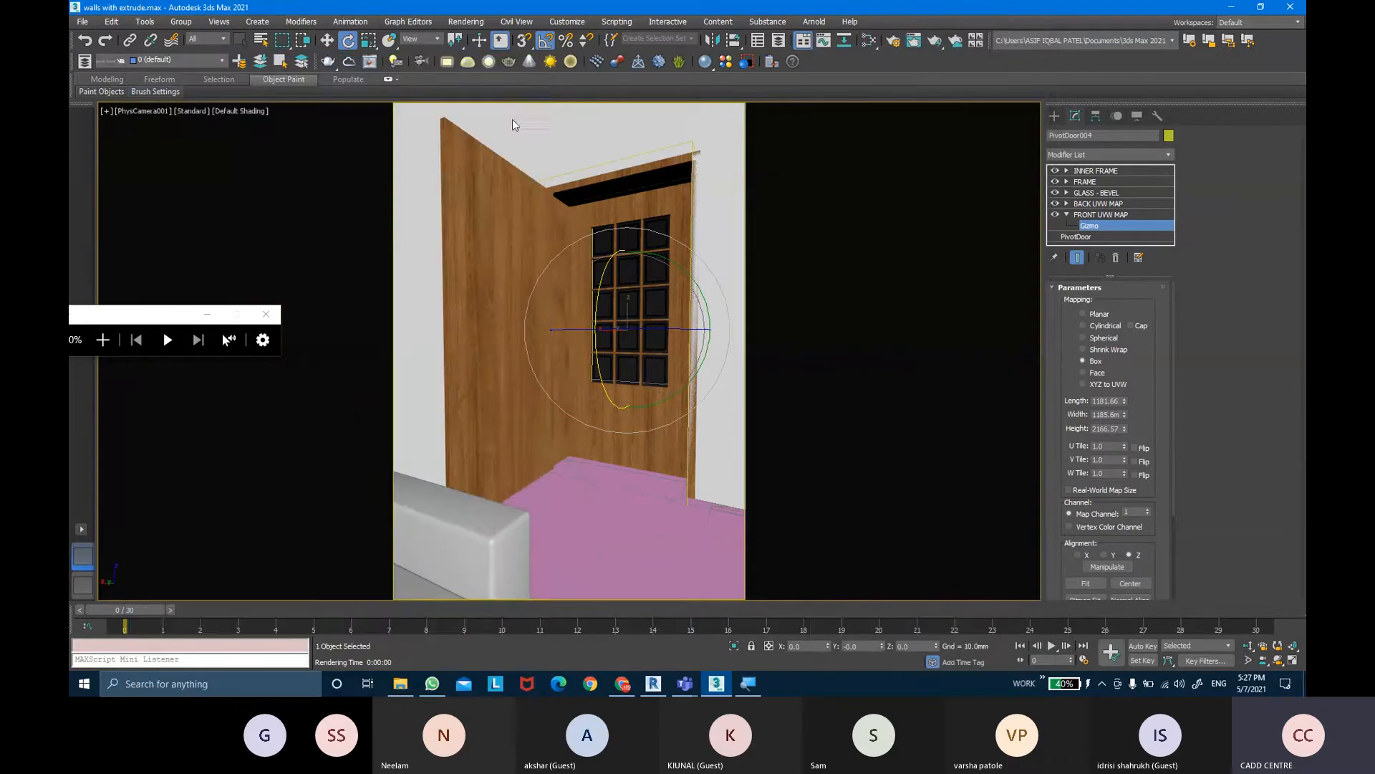
Leave the mapping gizmo, reduce the open door's width to about 971 mm and shift the door slightly along its X axis
left_click(1107, 214)
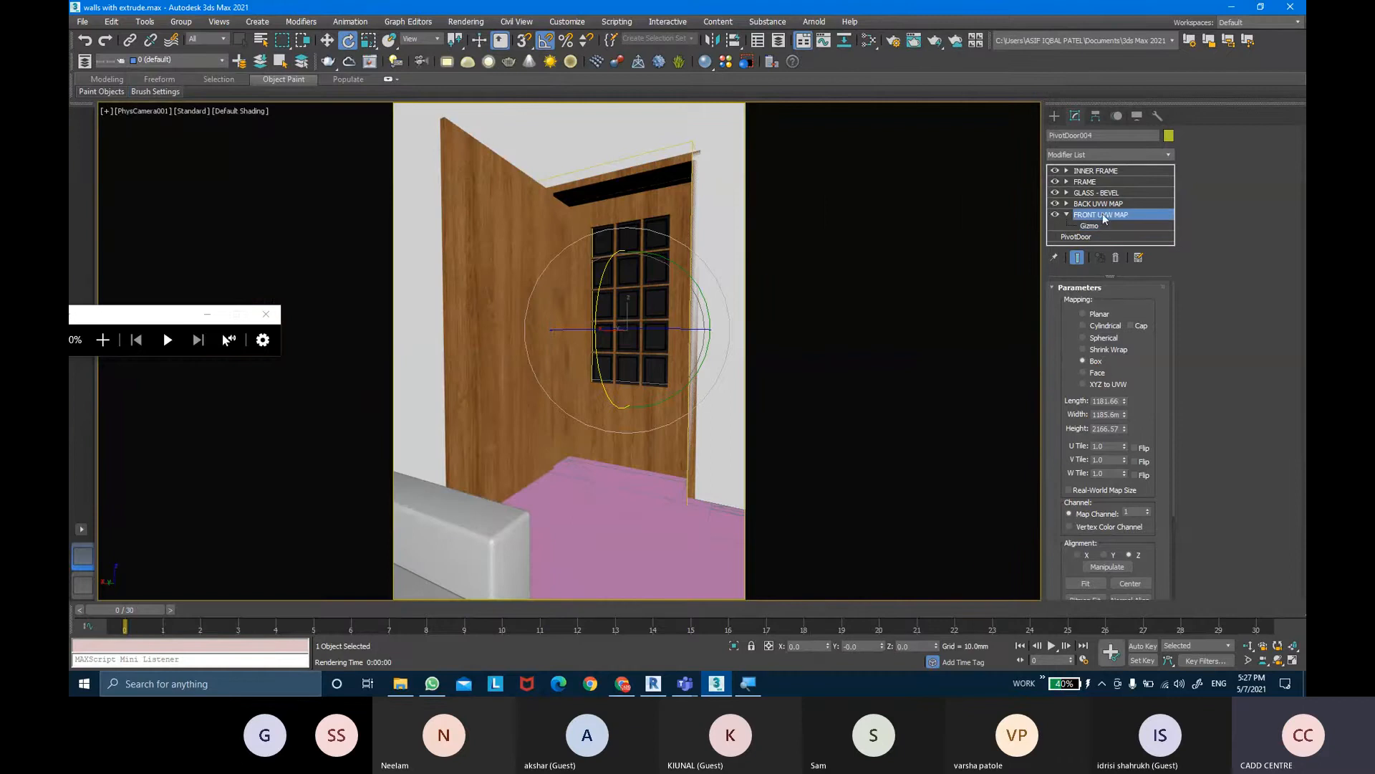
left_click(1096, 170)
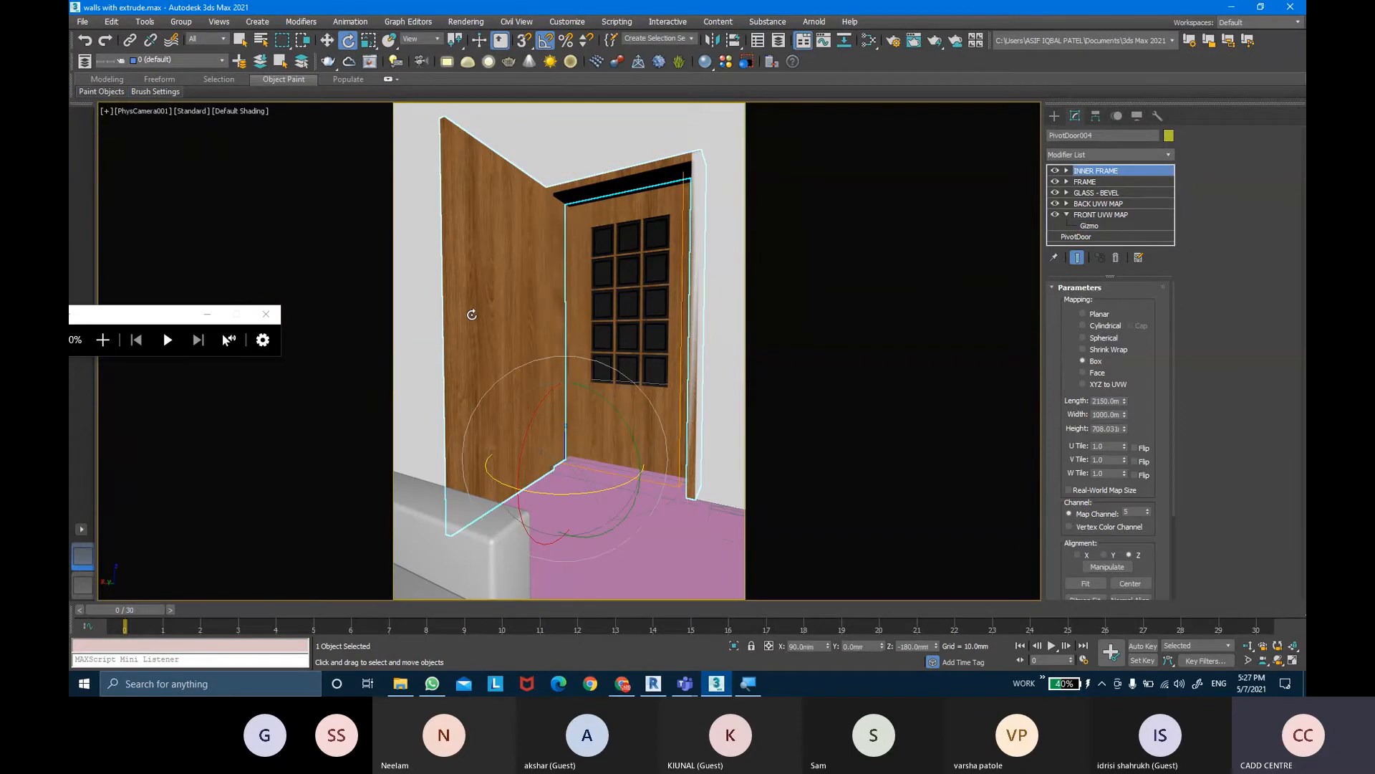
key("w")
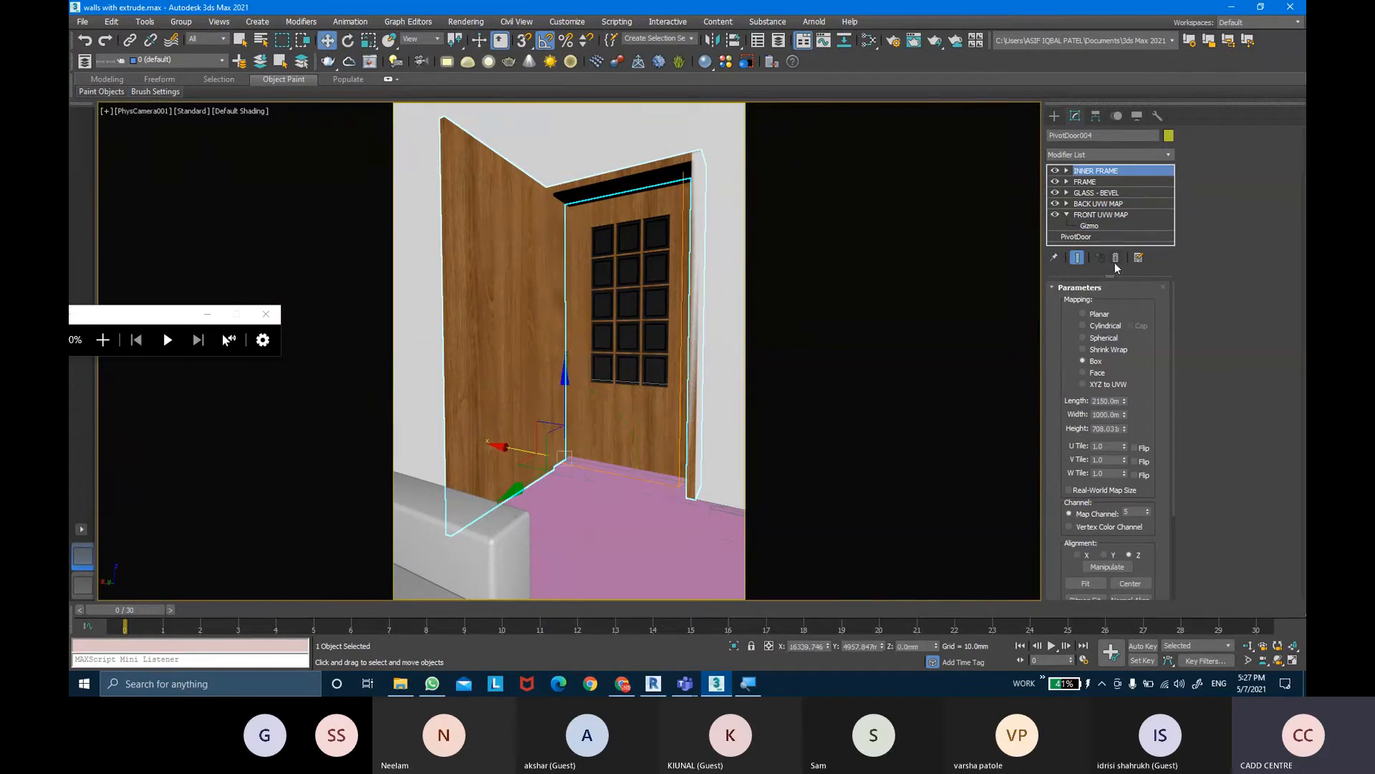
left_click(1107, 235)
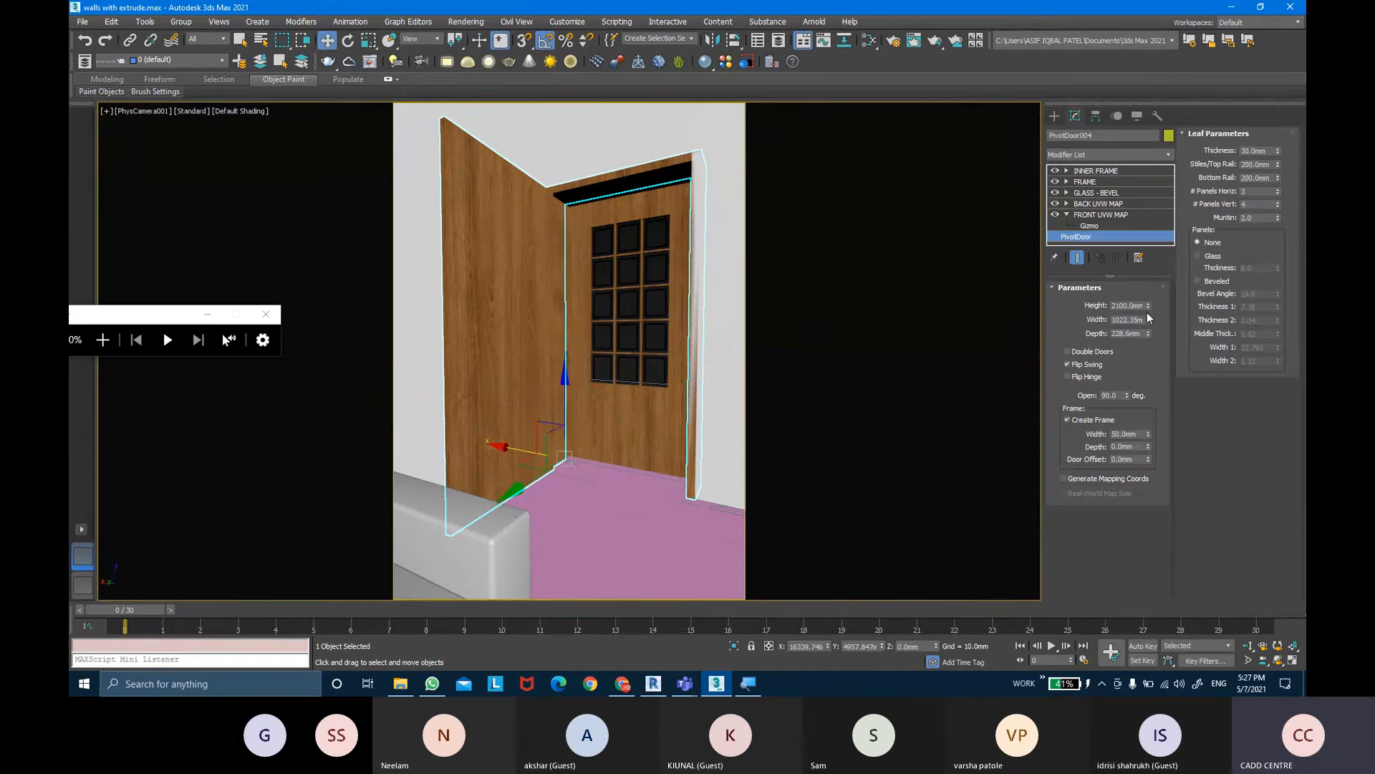
left_click_drag(1147, 323, 1143, 323)
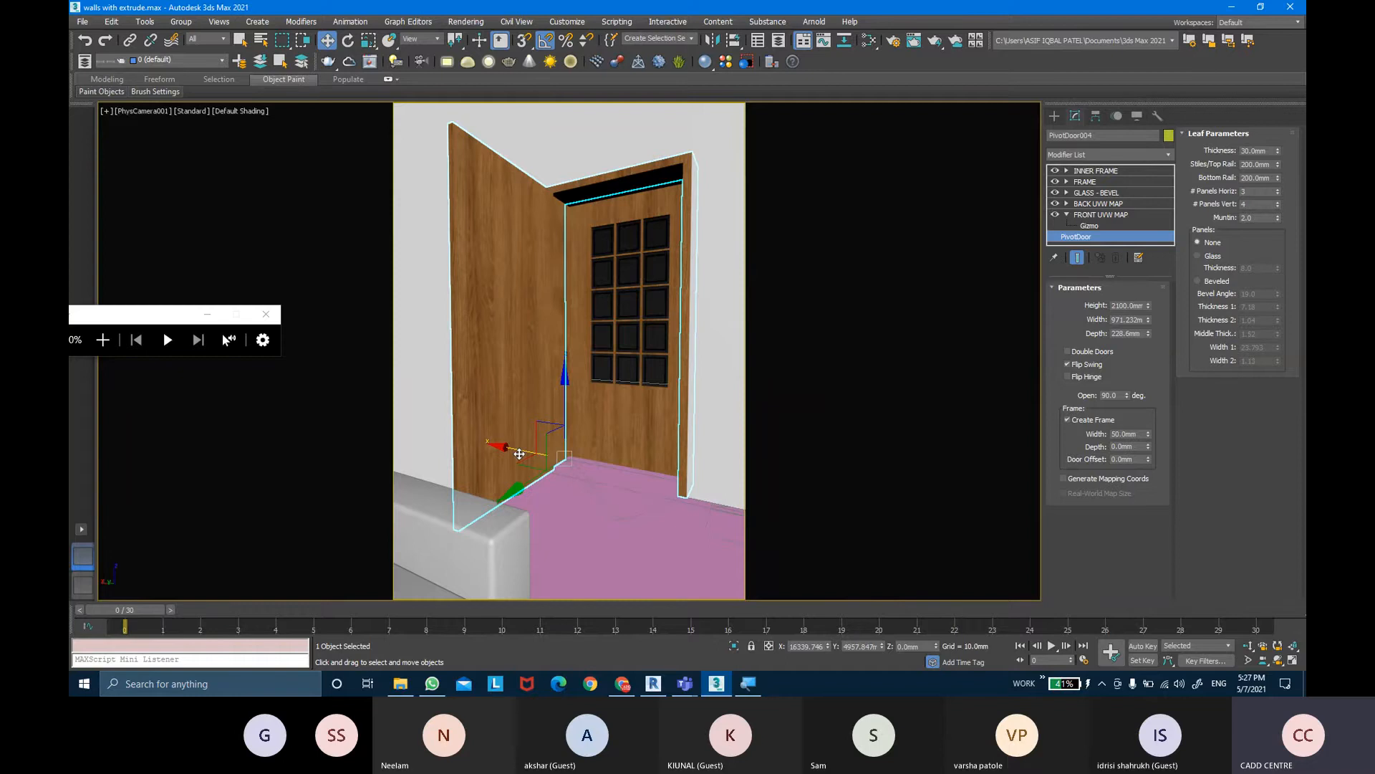
left_click_drag(519, 454, 520, 453)
Render the camera view of the narrowed door and close the render window
key("shift+q")
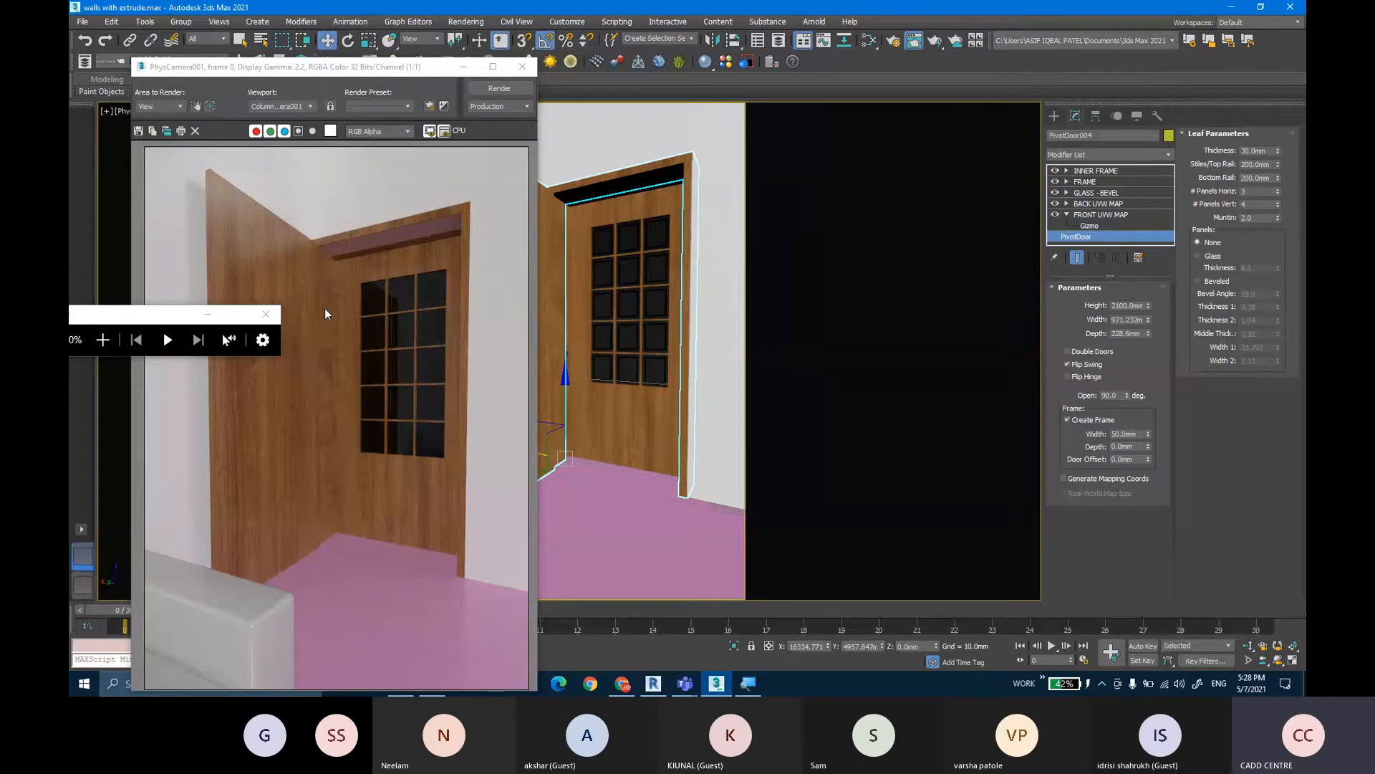
left_click(522, 66)
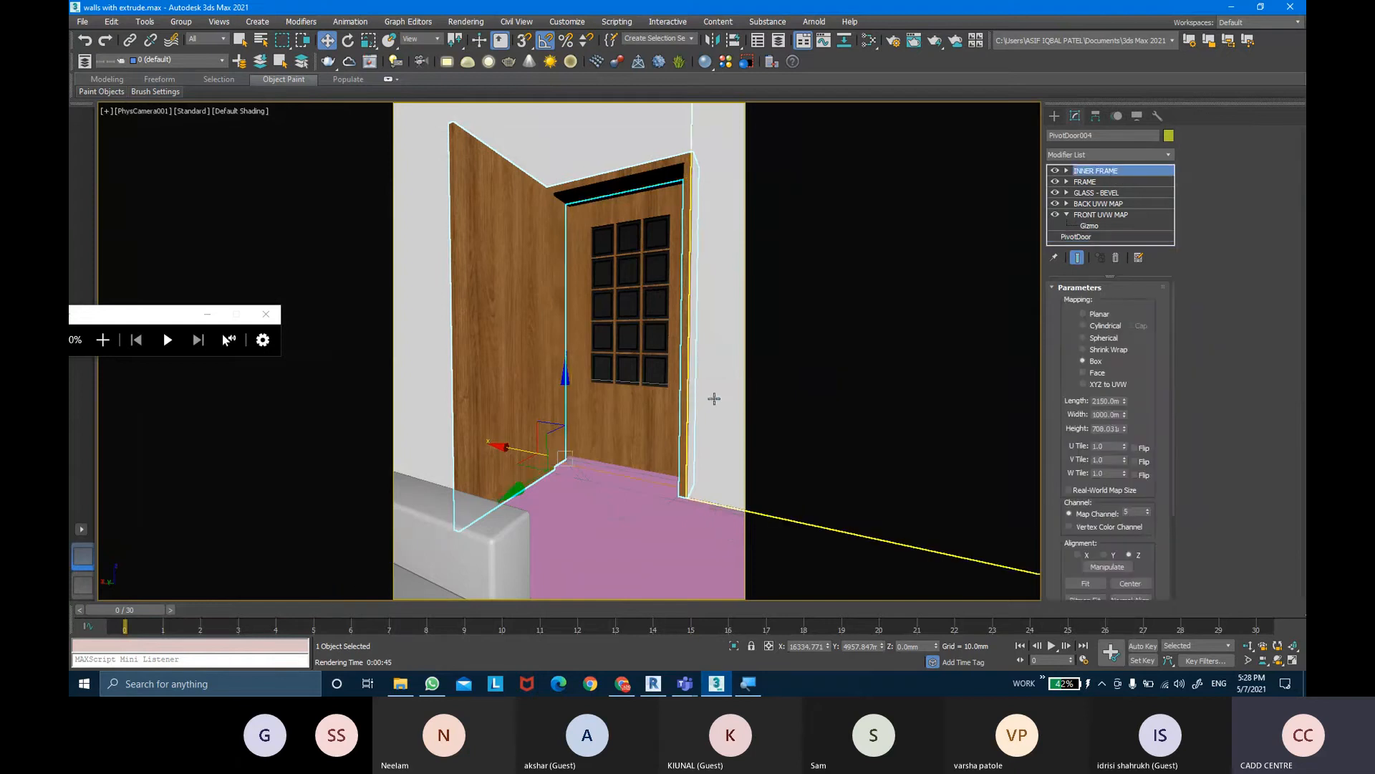
Examine the walls around the living room and kitchen in perspective to see which pieces belong to the Boolean wall object
left_click(714, 399)
key("p")
scroll(715, 399, "down", 10)
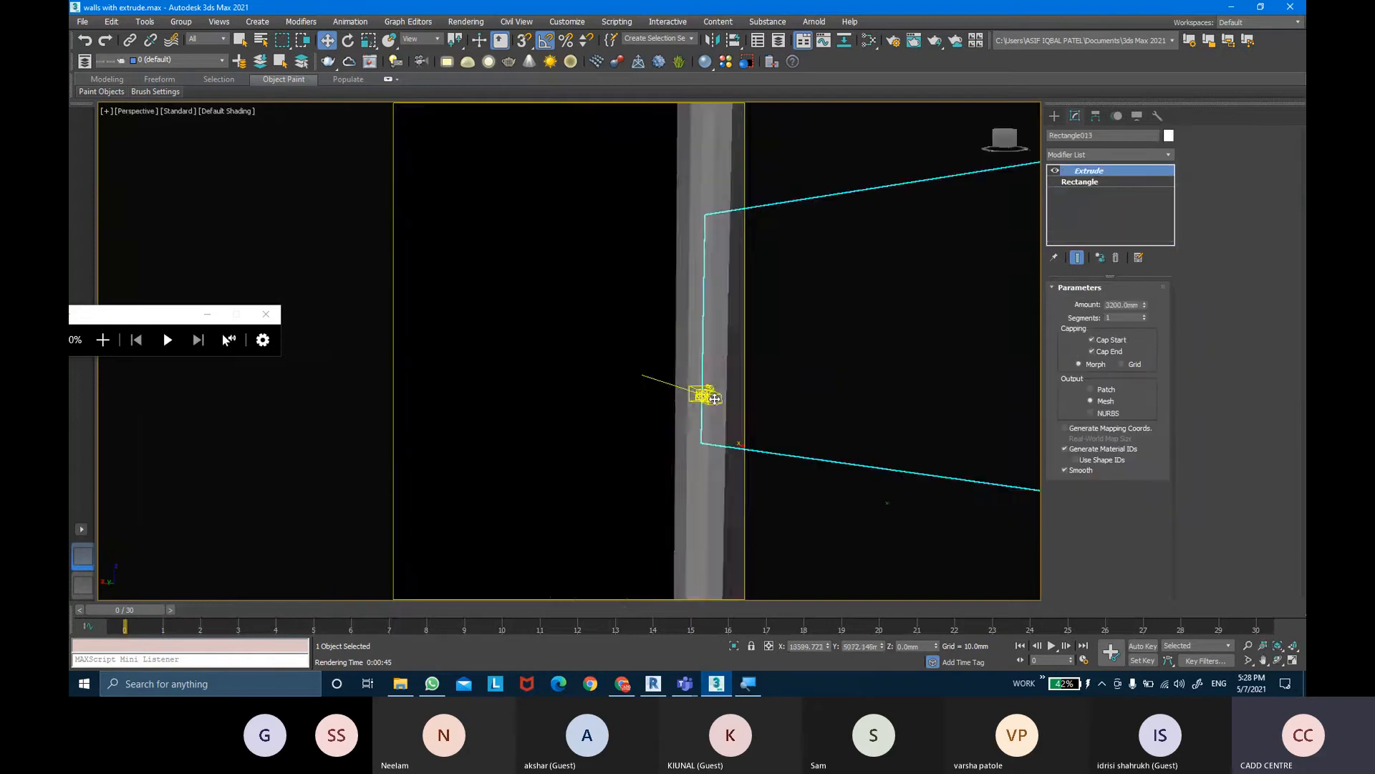
scroll(640, 408, "up", 5)
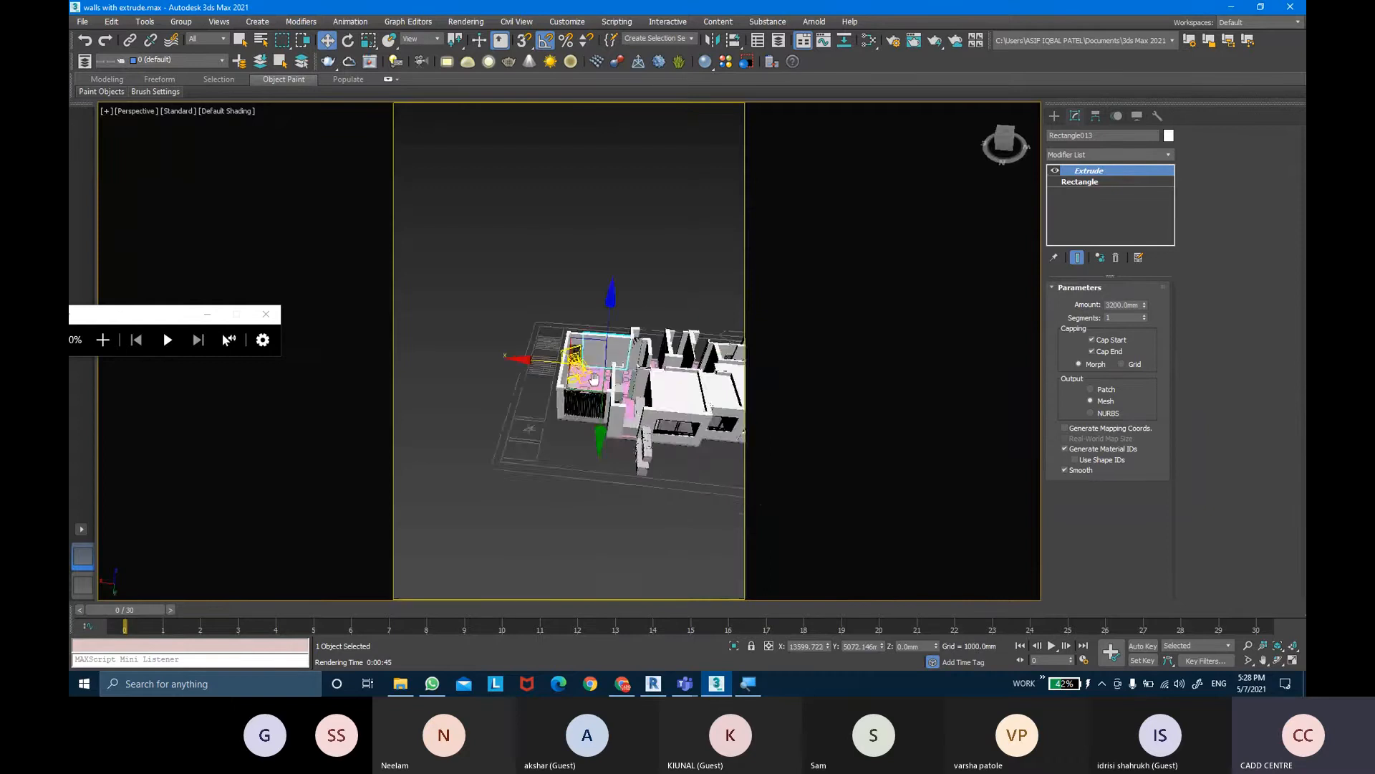
left_click(640, 408)
scroll(640, 409, "up", 3)
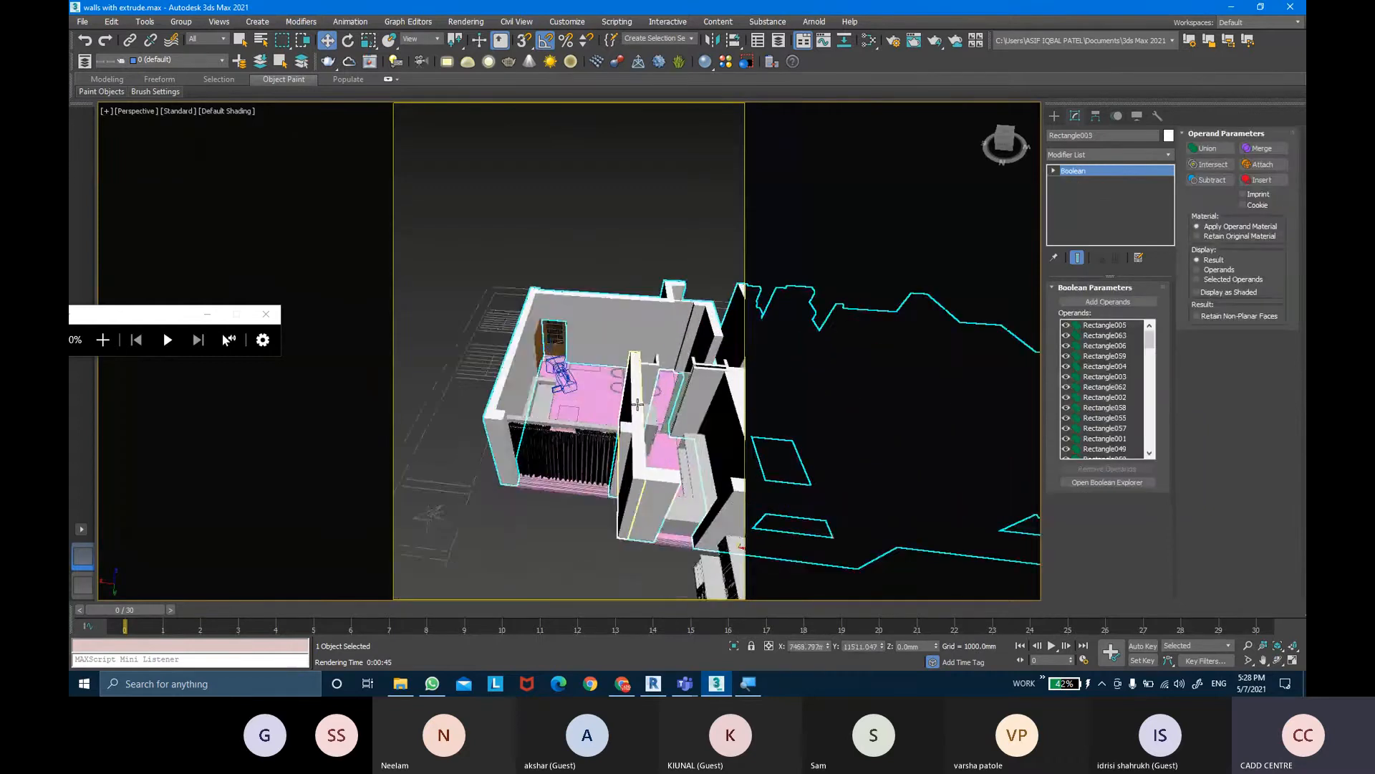
middle_click_drag(640, 409, 516, 343, "alt")
left_click(506, 336)
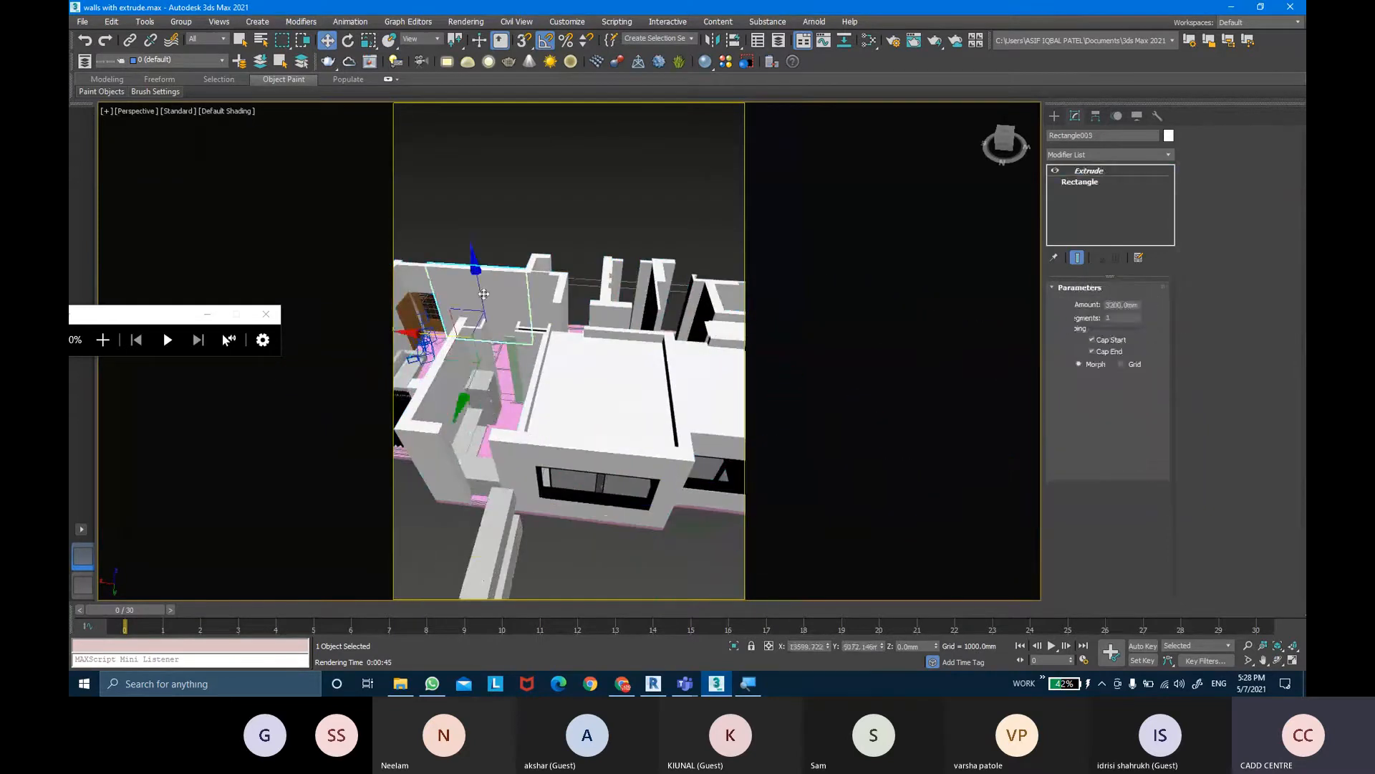
left_click(483, 293)
scroll(483, 293, "down", 3)
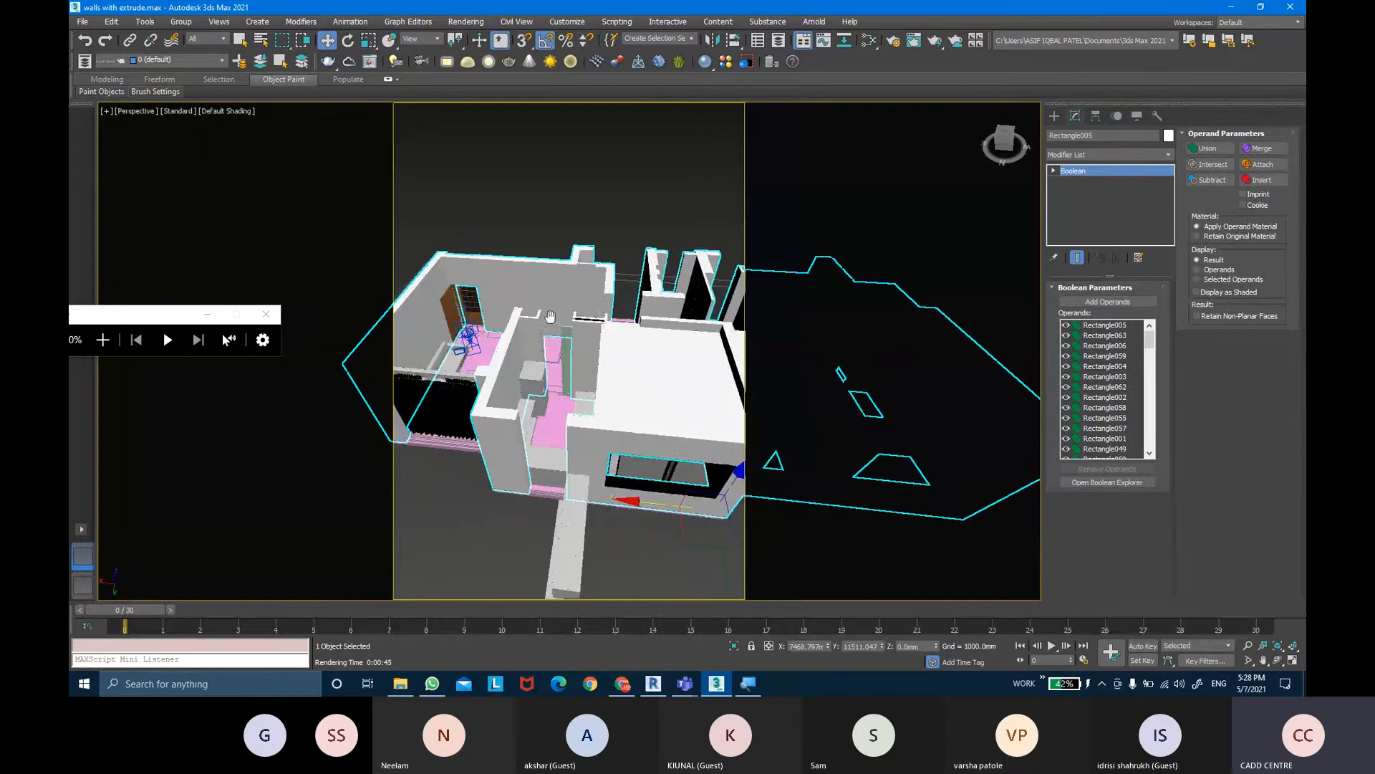
middle_click_drag(484, 293, 573, 367, "alt")
scroll(573, 366, "up", 3)
scroll(573, 367, "up", 3)
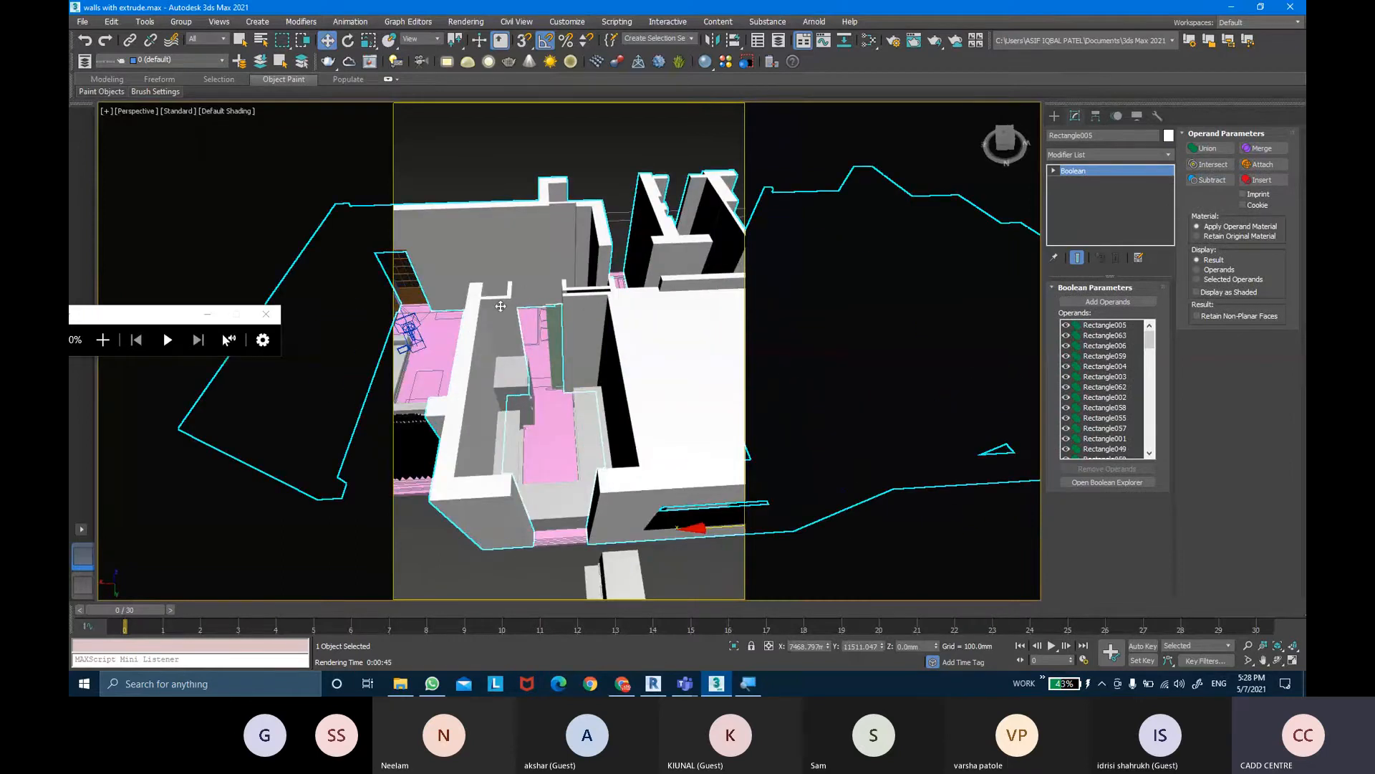
scroll(602, 299, "down", 3)
middle_click_drag(601, 299, 660, 313, "alt")
scroll(659, 313, "up", 2)
scroll(659, 313, "down", 1)
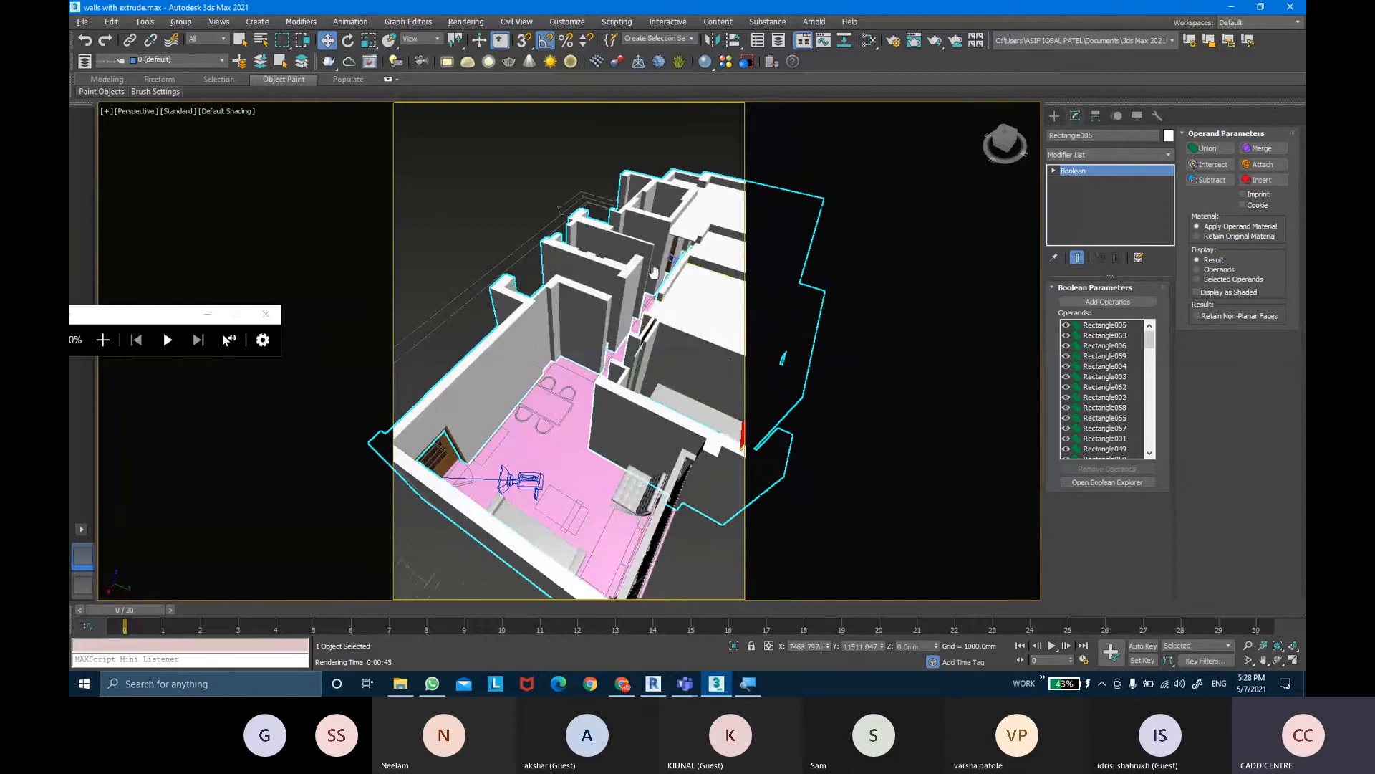
Examine the inner partition walls between the rooms for extruded pieces separate from the Boolean wall object
scroll(586, 282, "up", 3)
left_click(586, 281)
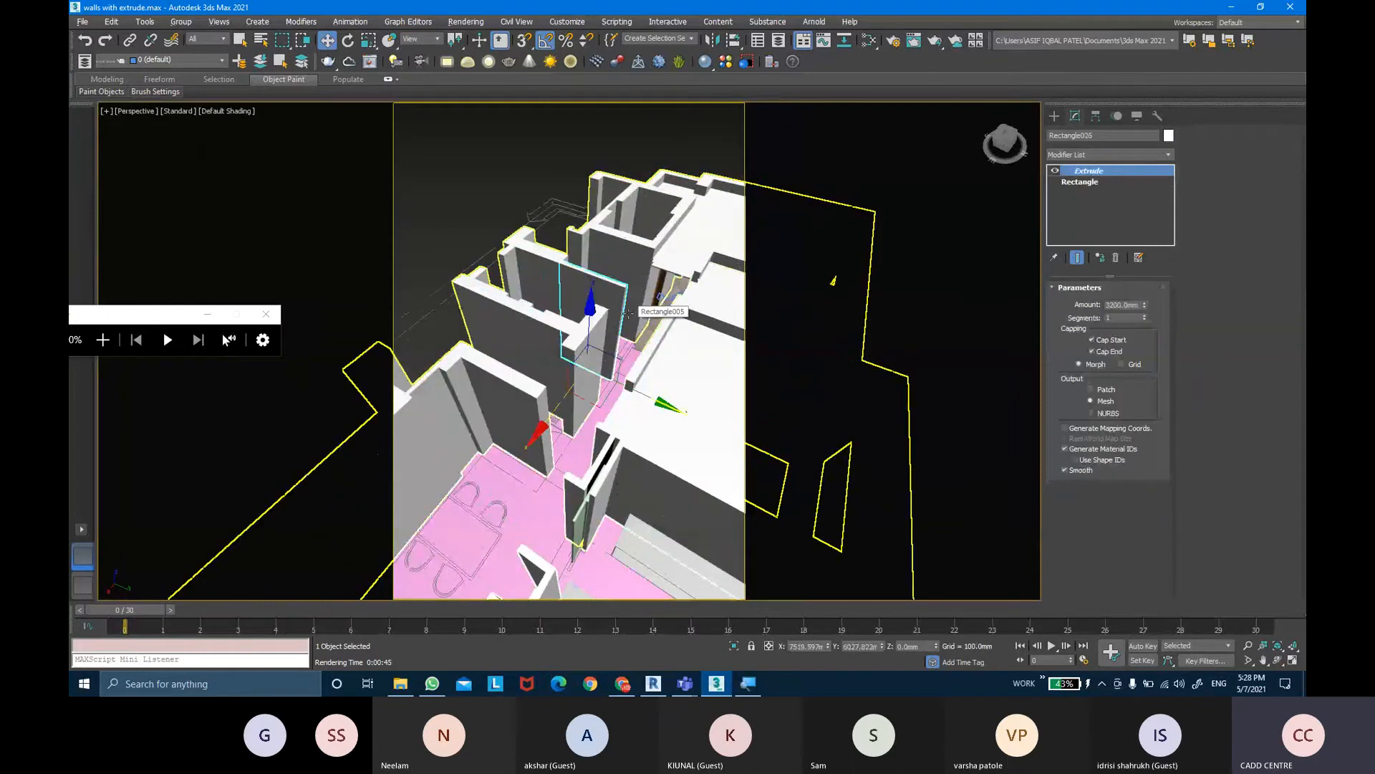
key("ctrl+d")
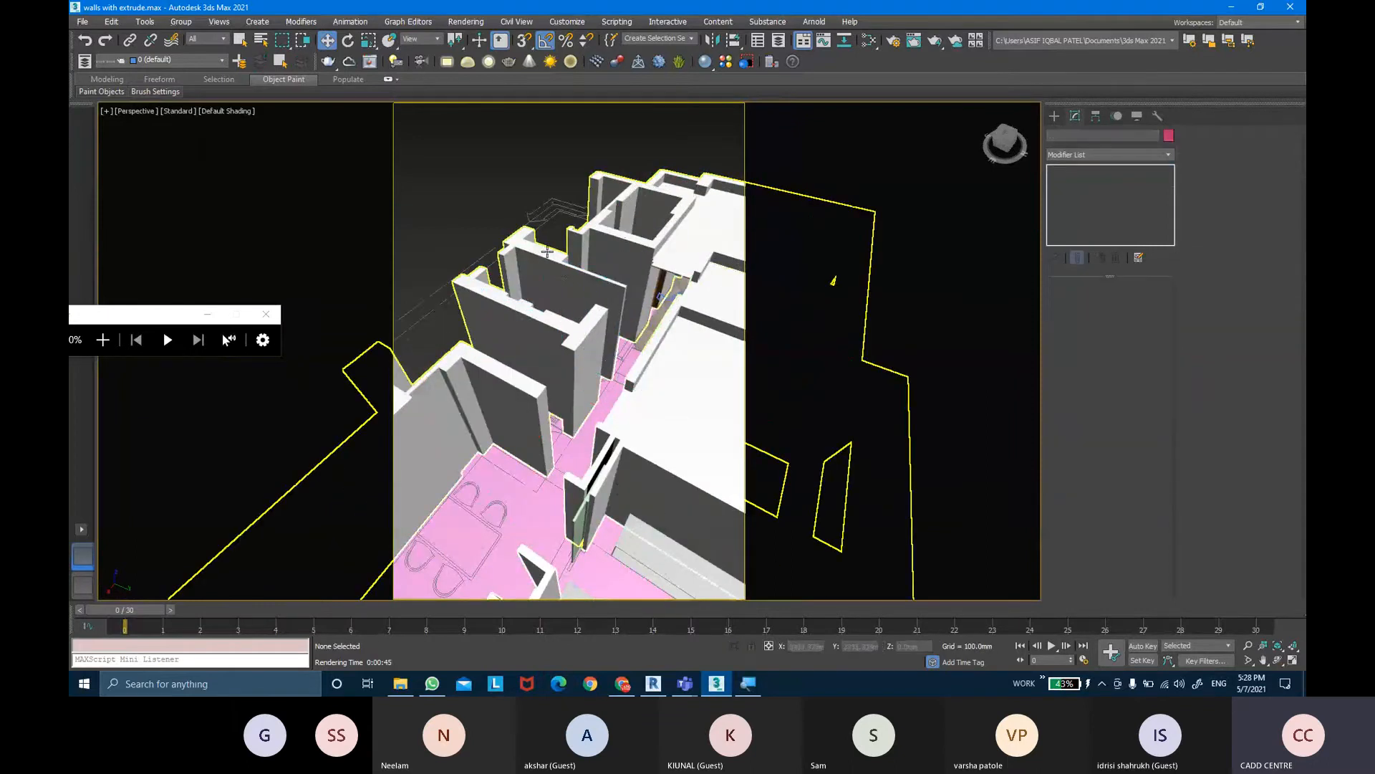
left_click(546, 254)
key("ctrl+d")
left_click(535, 302)
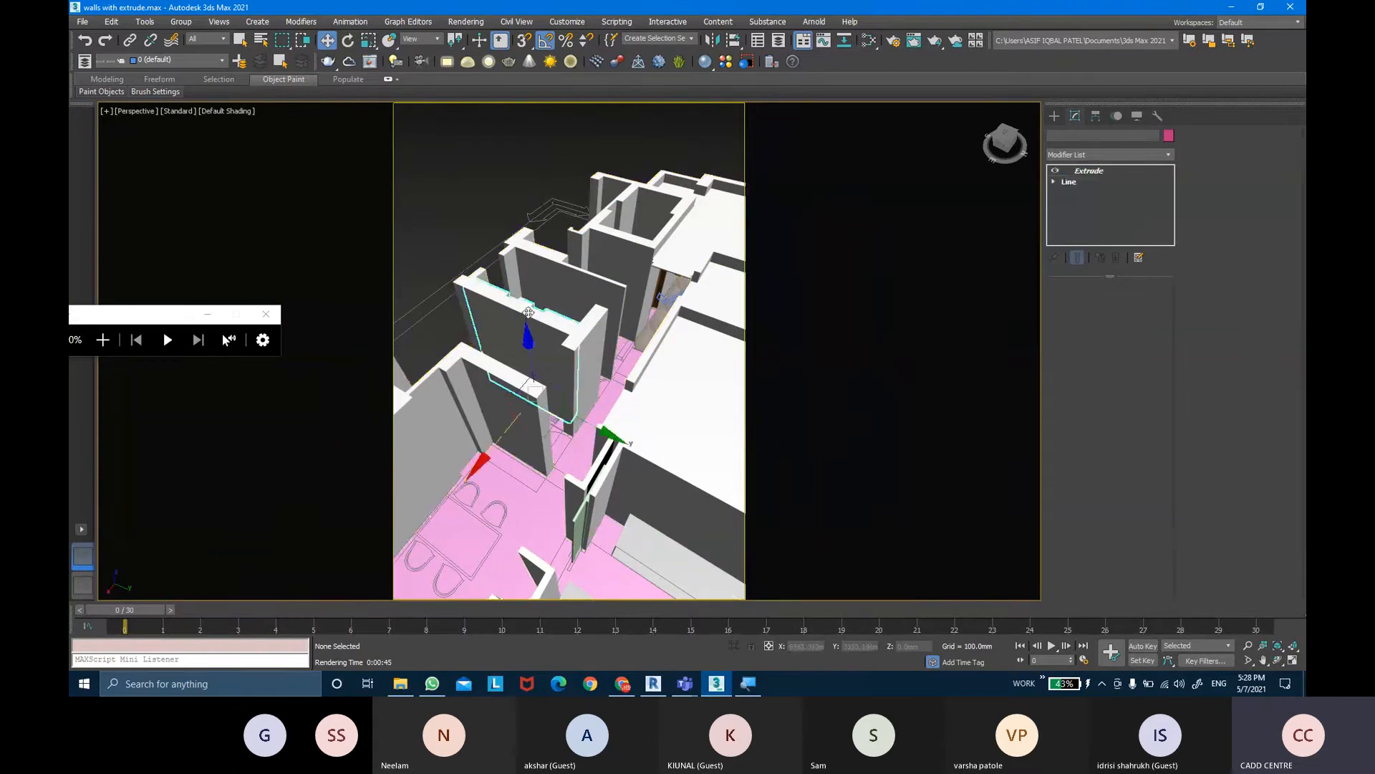
key("ctrl+d")
left_click(558, 350)
middle_click_drag(558, 349, 510, 384, "alt")
key("ctrl+d")
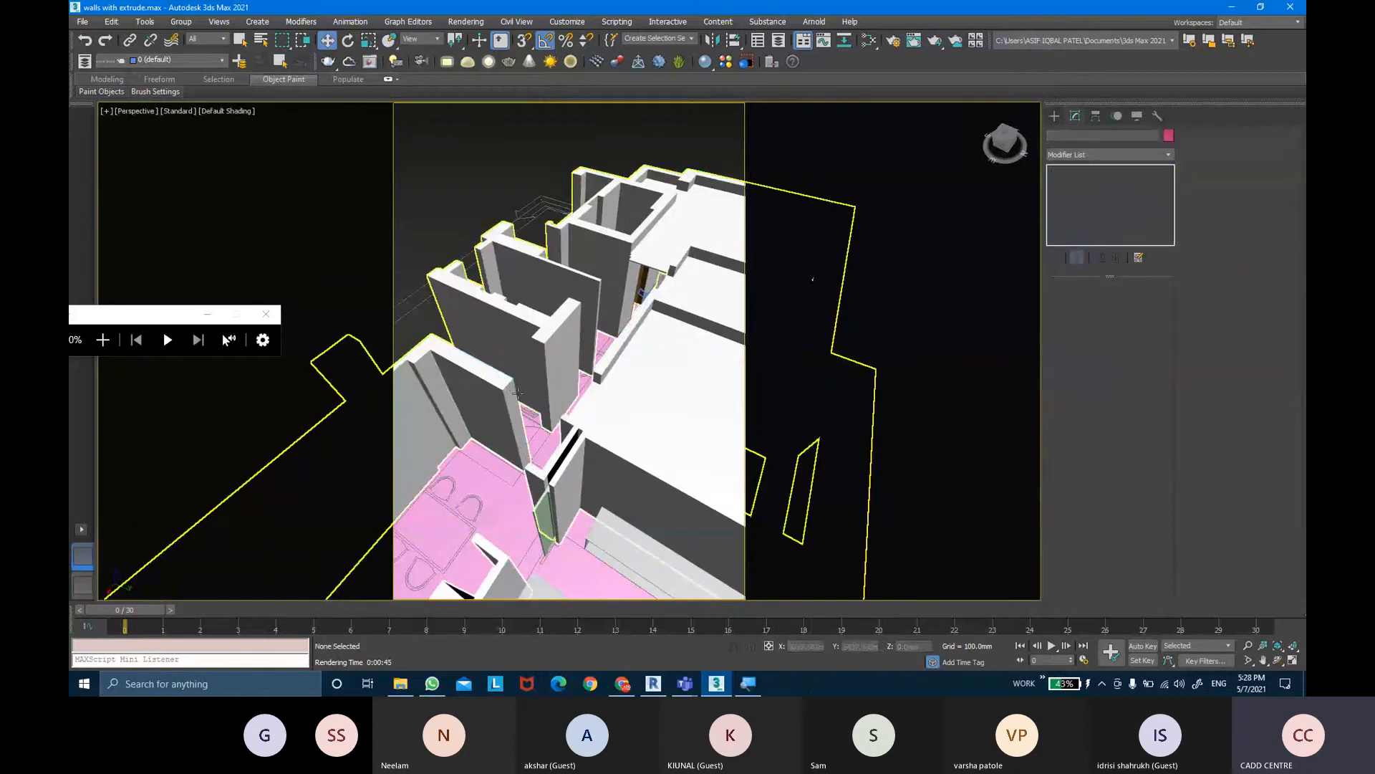
Examine the outer walls on the window side and select the separate extruded wall piece at the corner
left_click(546, 337)
key("ctrl+z")
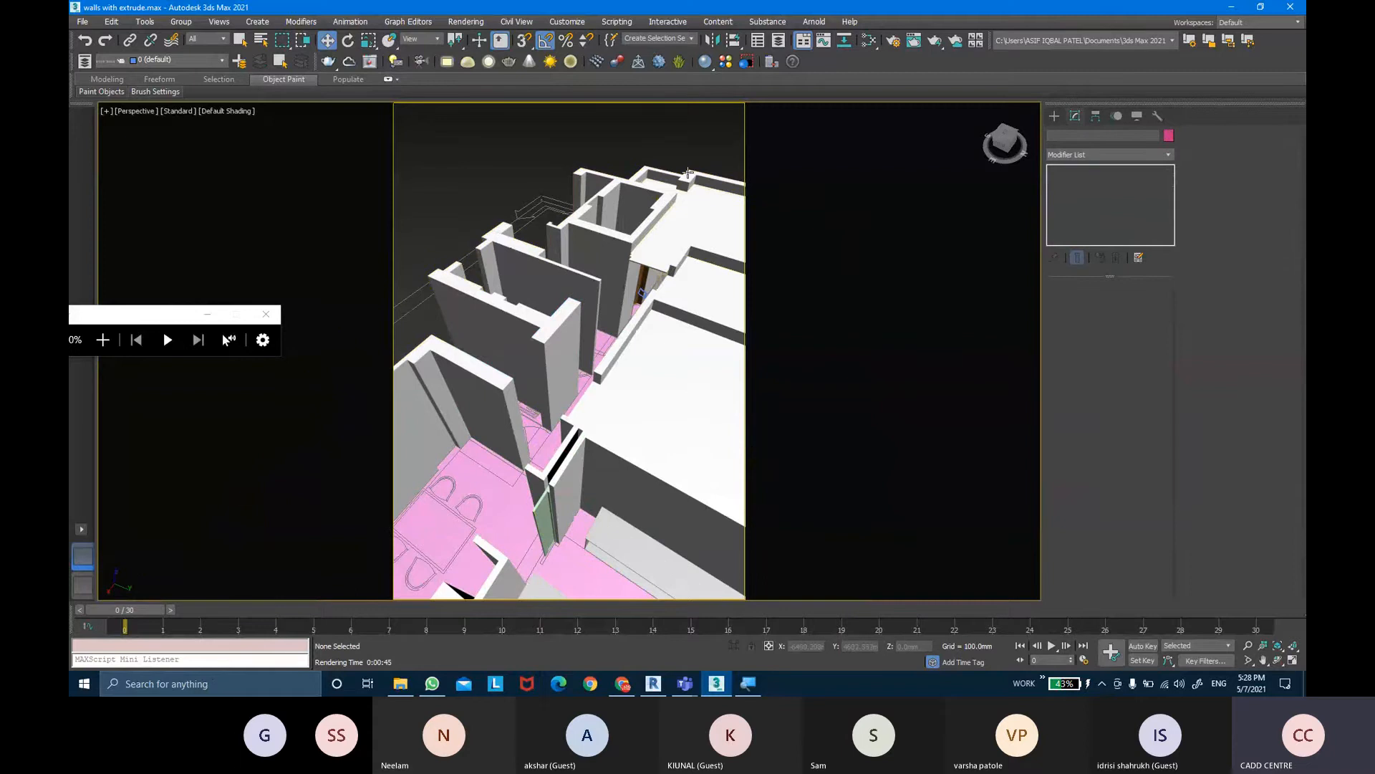
middle_click_drag(697, 174, 618, 266)
left_click(612, 293)
key("ctrl+z")
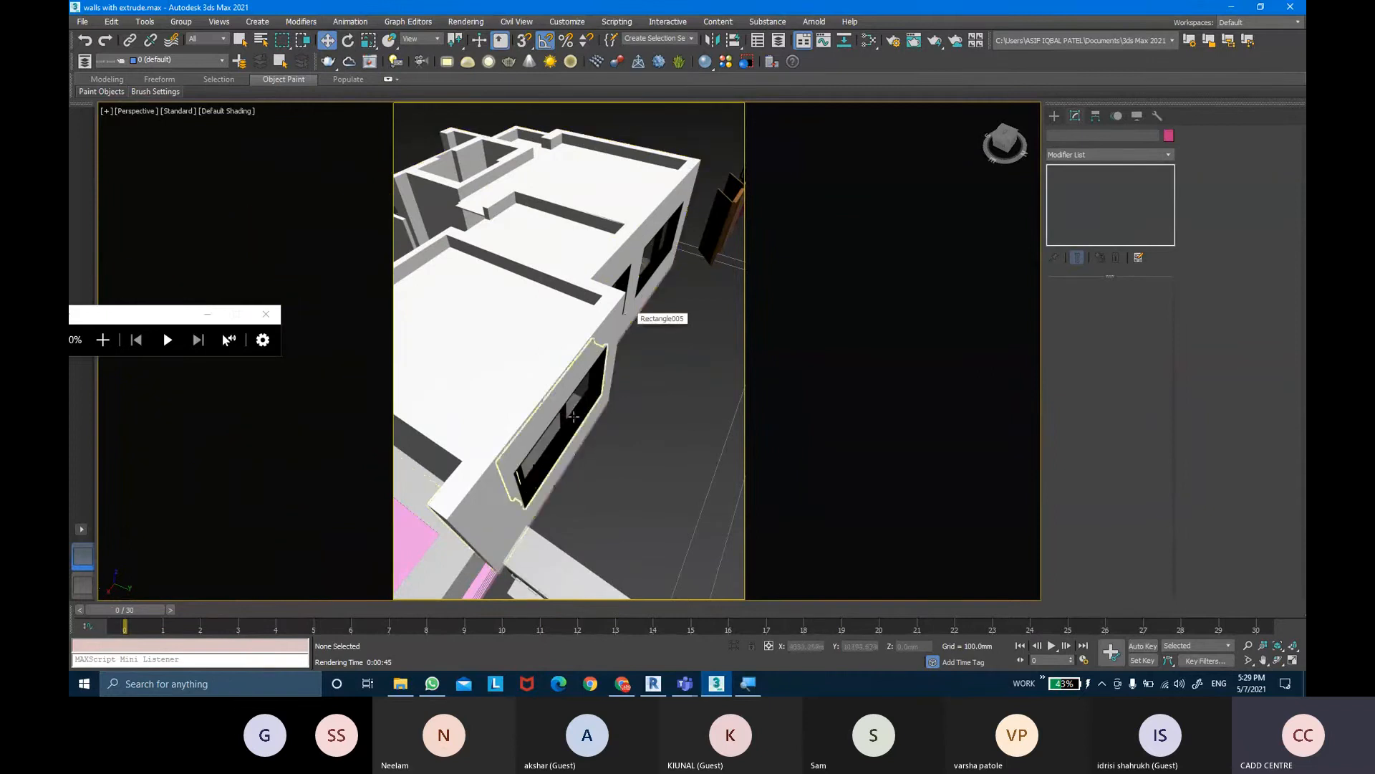
left_click(492, 475)
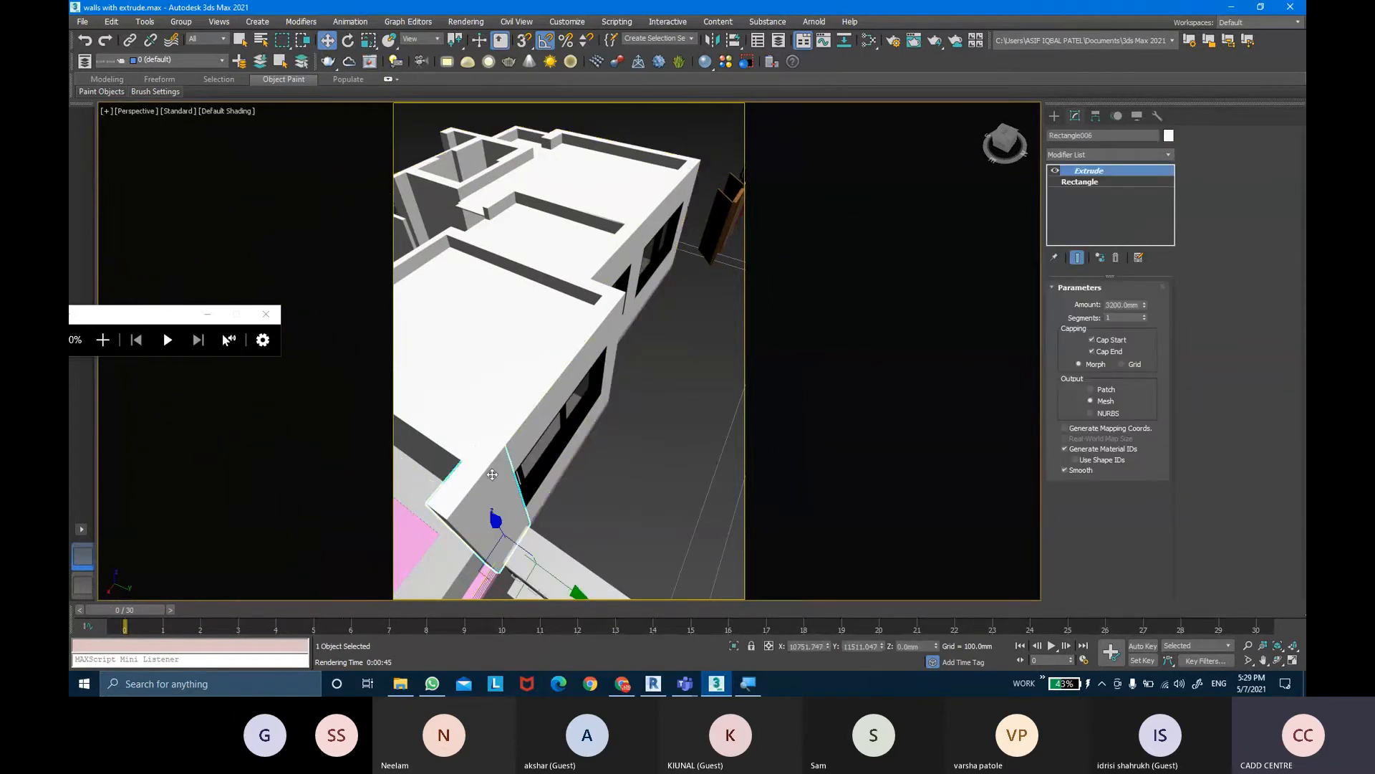
Delete the two leftover extruded pieces on the outer wall, the end corner block and the lintel over the nearest window
key("Delete")
left_click(551, 395)
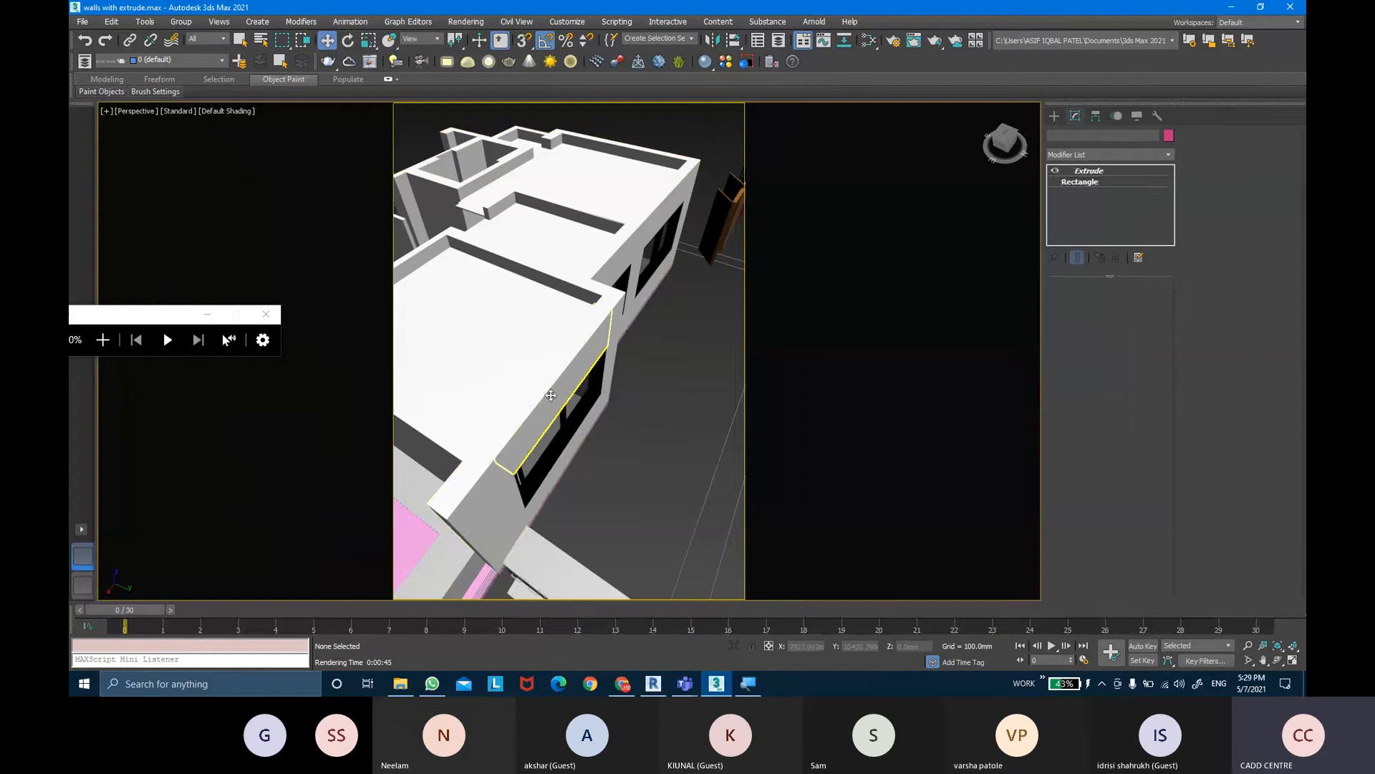
key("Delete")
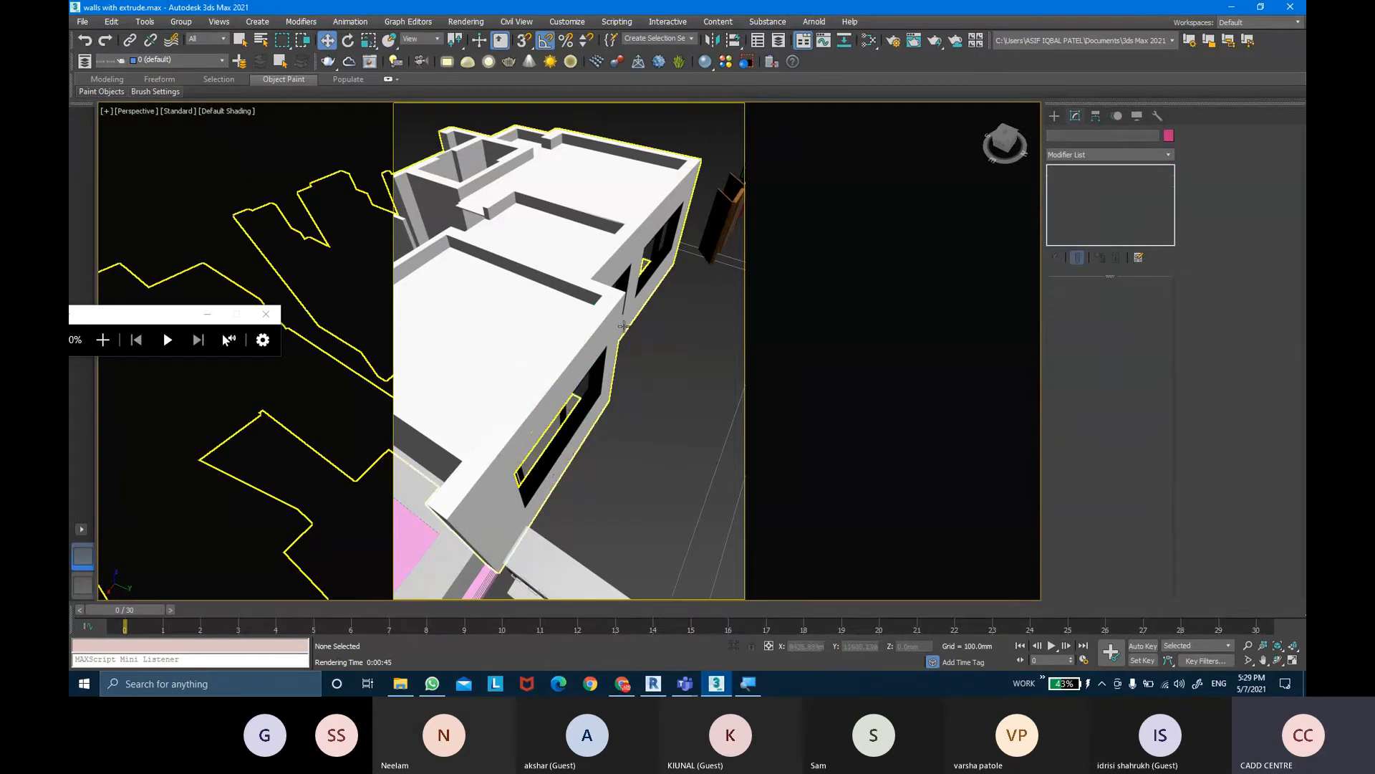
scroll(624, 326, "down", 6)
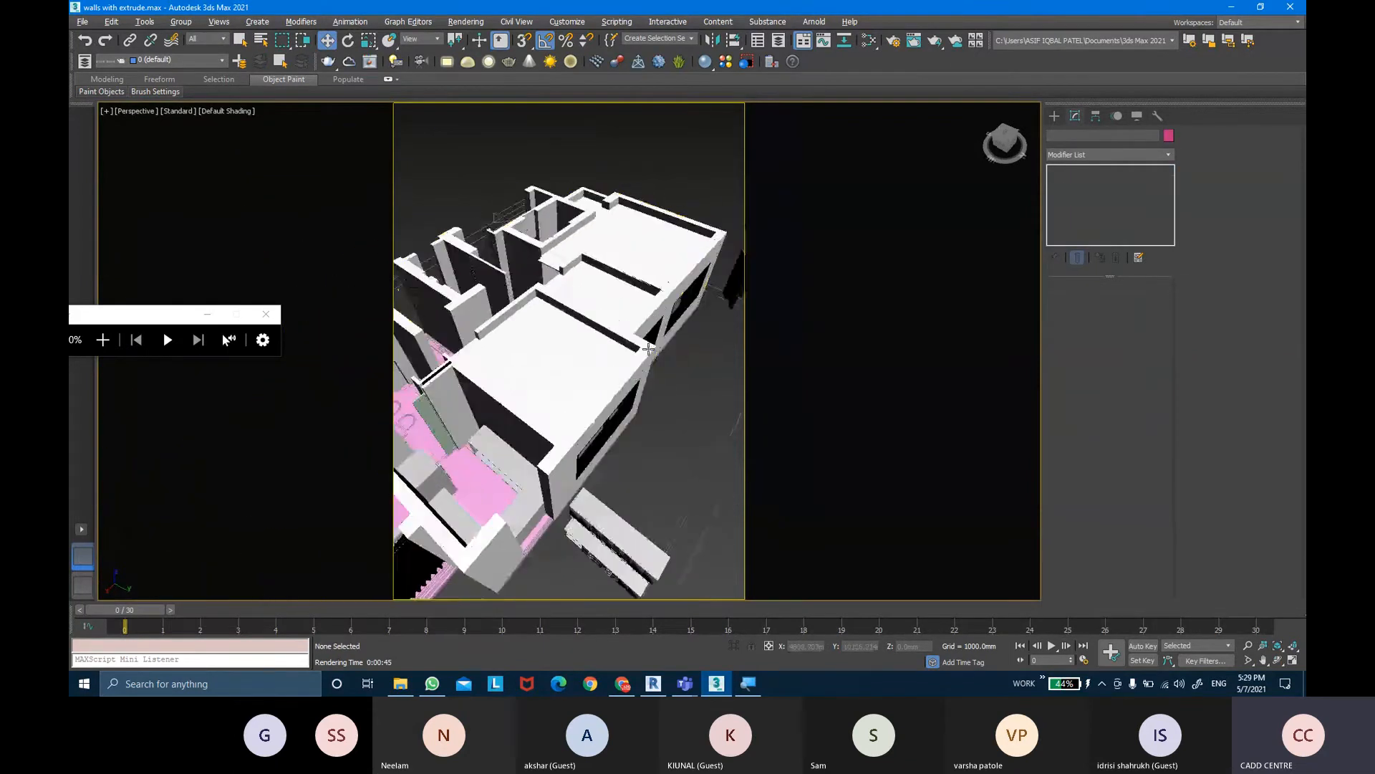
middle_click_drag(648, 349, 592, 333, "alt")
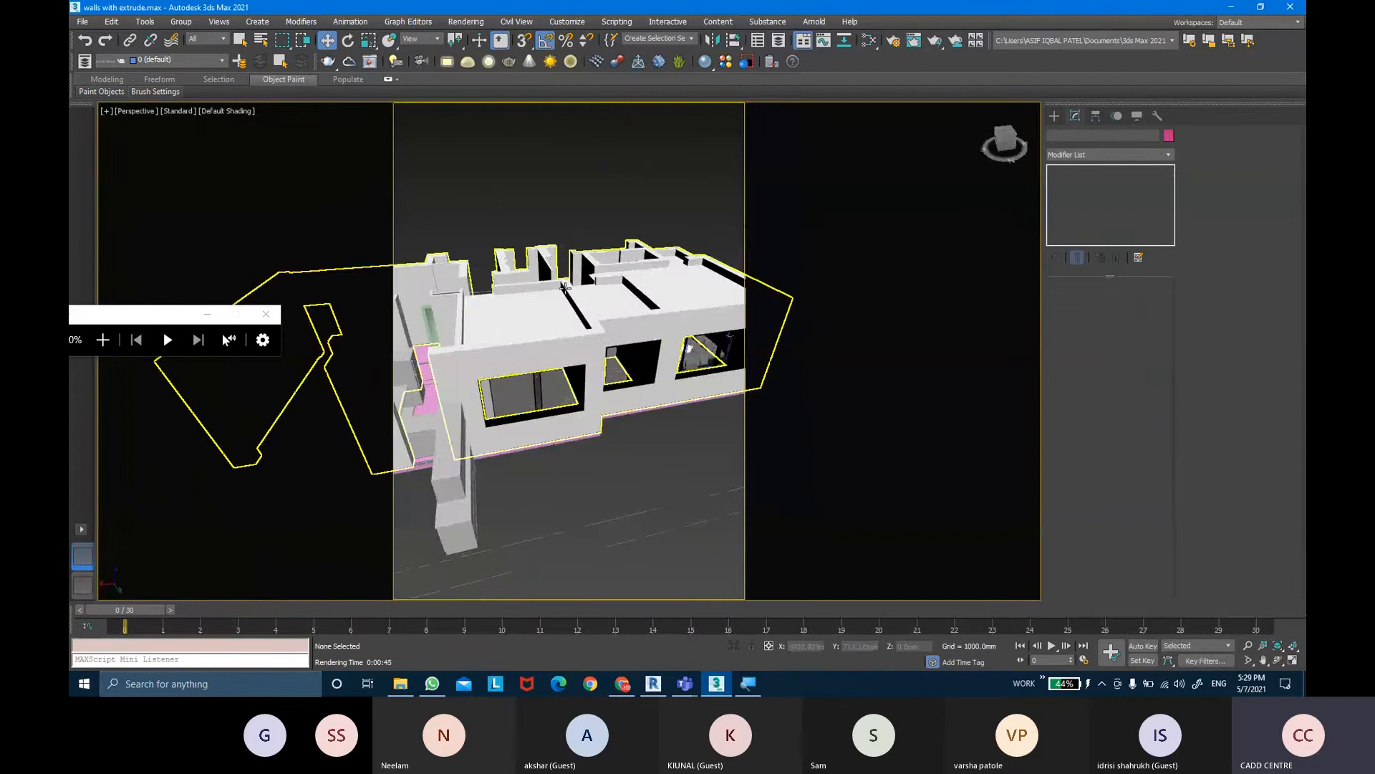
Isolate the combined Boolean wall object and hide the viewport safe frame
left_click(565, 280)
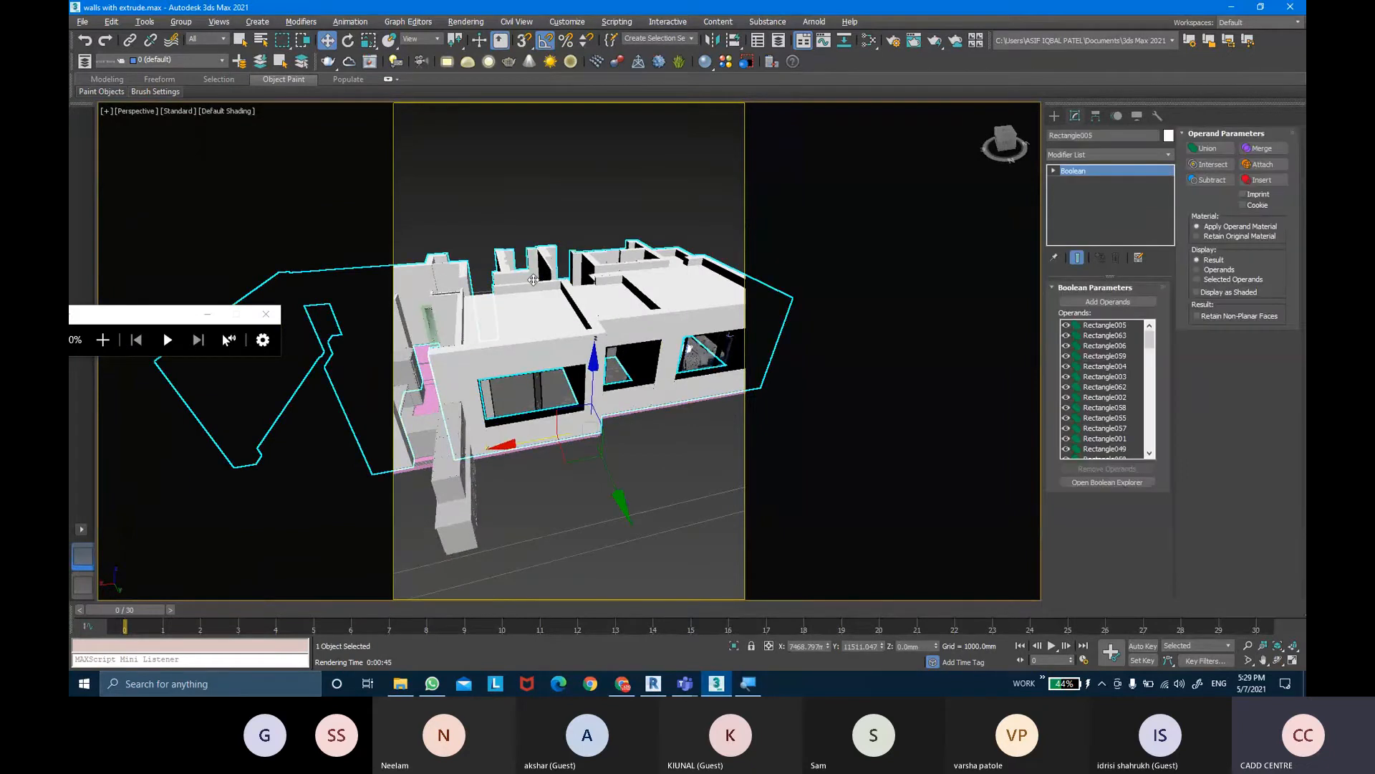
key("alt+q")
middle_click_drag(537, 288, 697, 210, "alt")
scroll(593, 328, "up", 4)
key("shift+f")
scroll(729, 355, "down", 2)
scroll(775, 347, "up", 4)
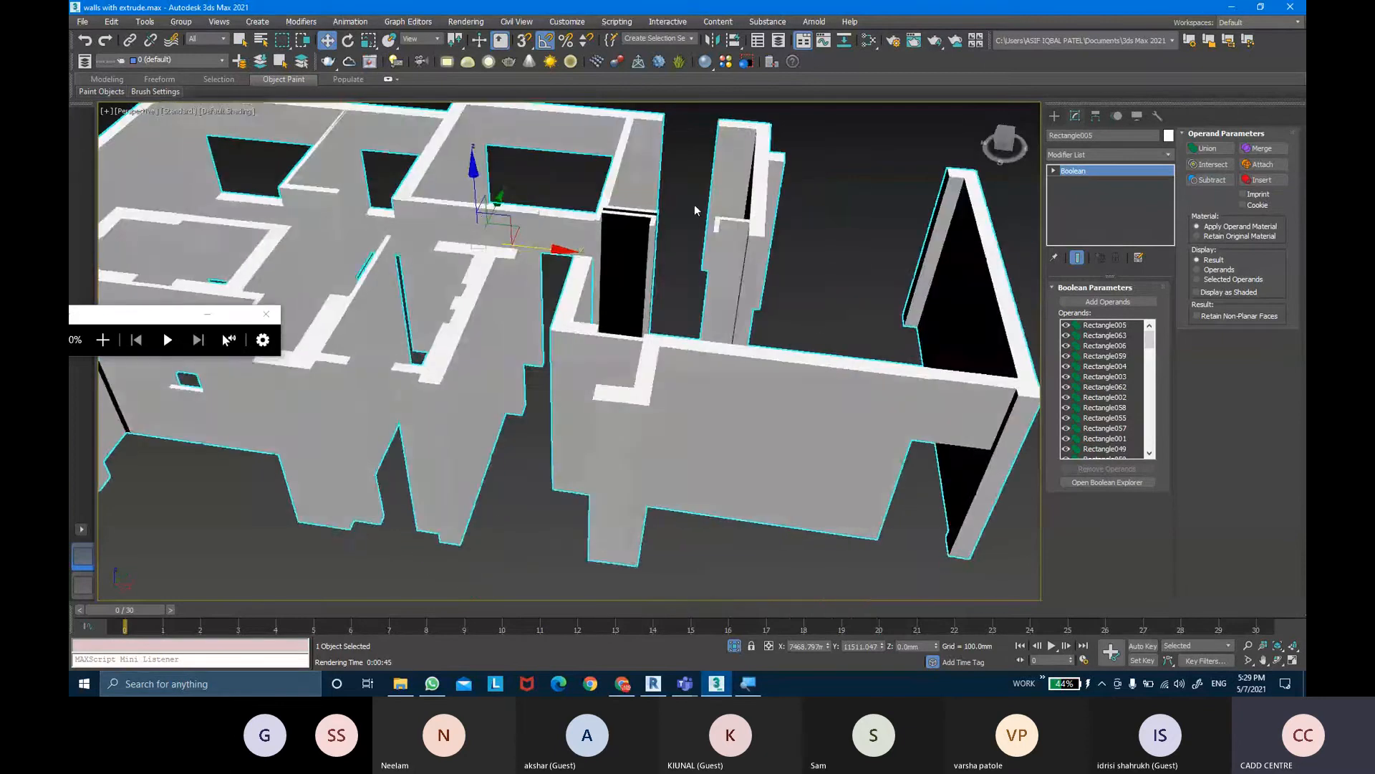
Convert the isolated Boolean wall object to an Editable Poly
scroll(642, 228, "up", 5)
scroll(643, 228, "down", 3)
middle_click_drag(620, 233, 609, 339, "alt")
scroll(665, 292, "down", 4)
scroll(710, 346, "down", 2)
right_click(590, 355)
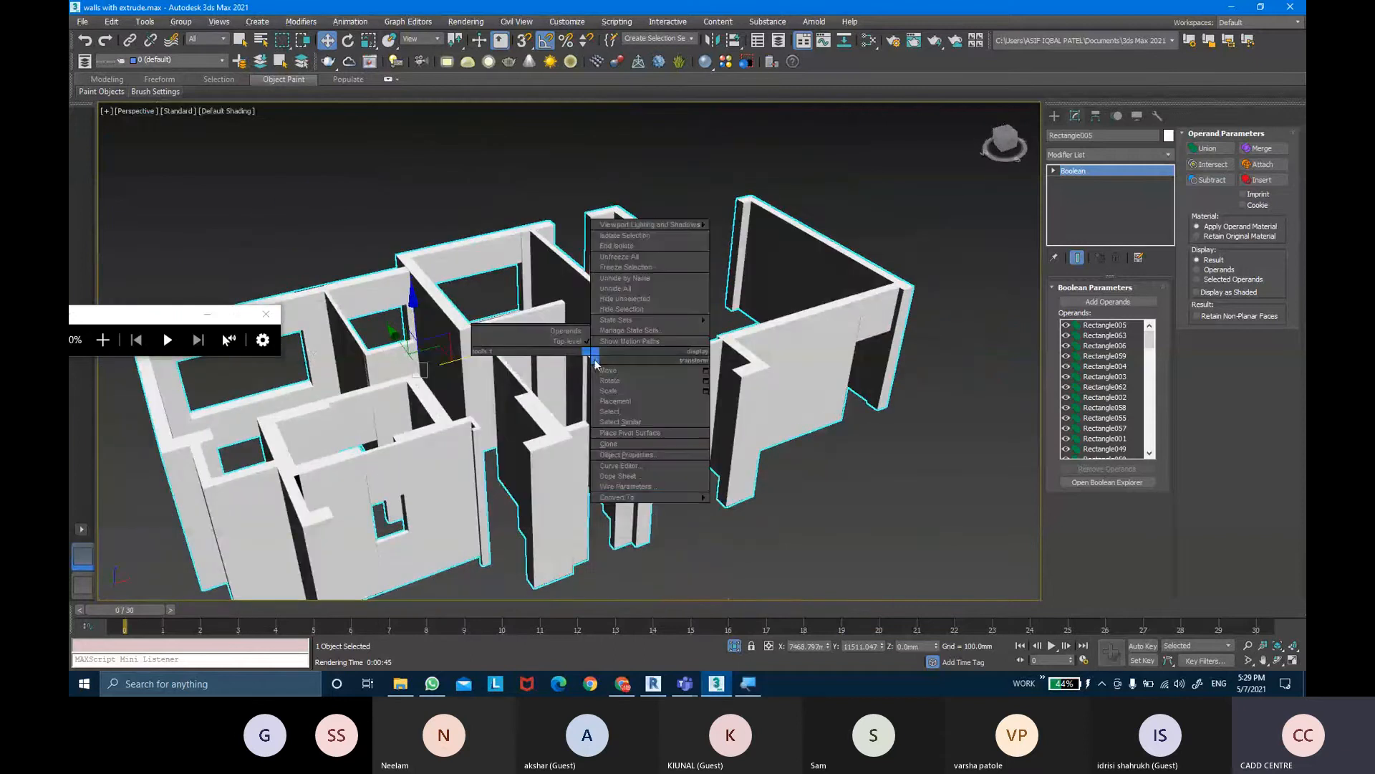
mouse_move(676, 498)
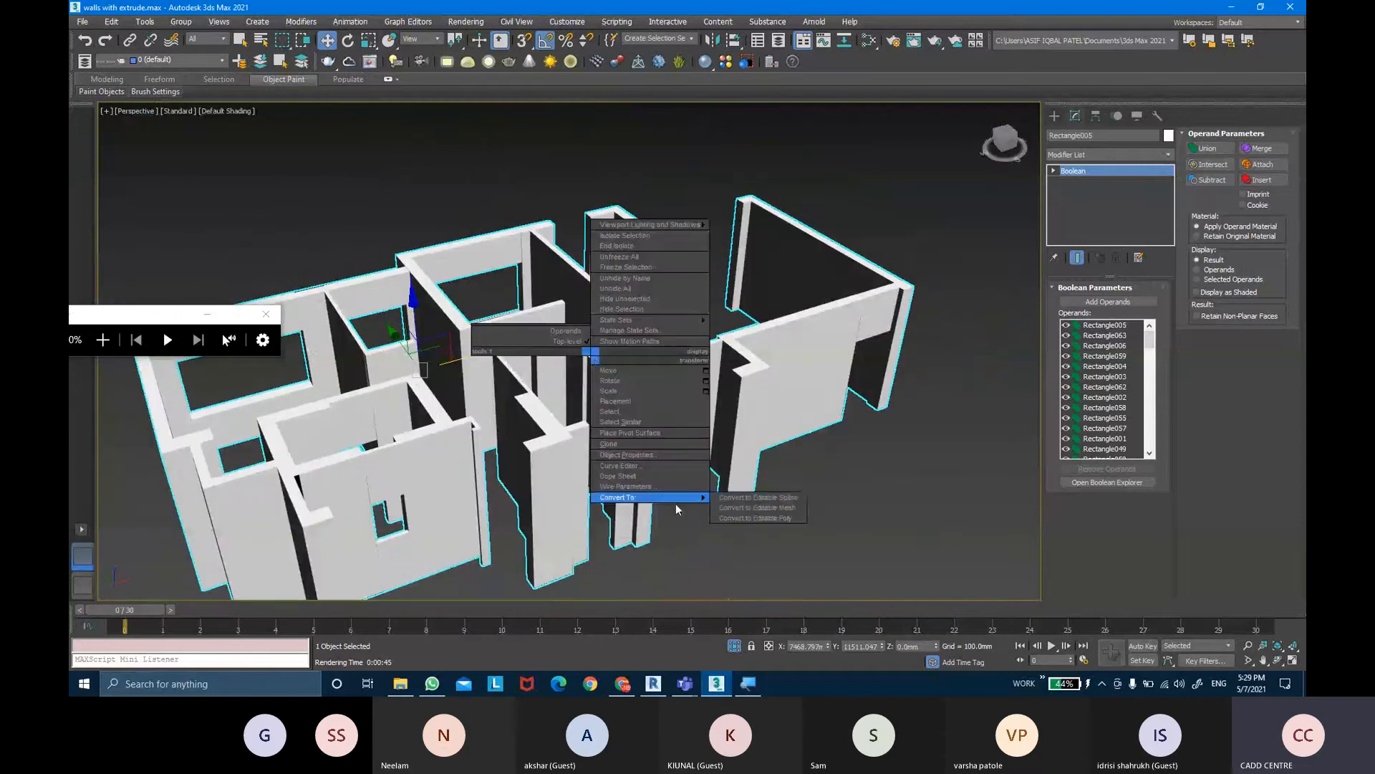
left_click(758, 518)
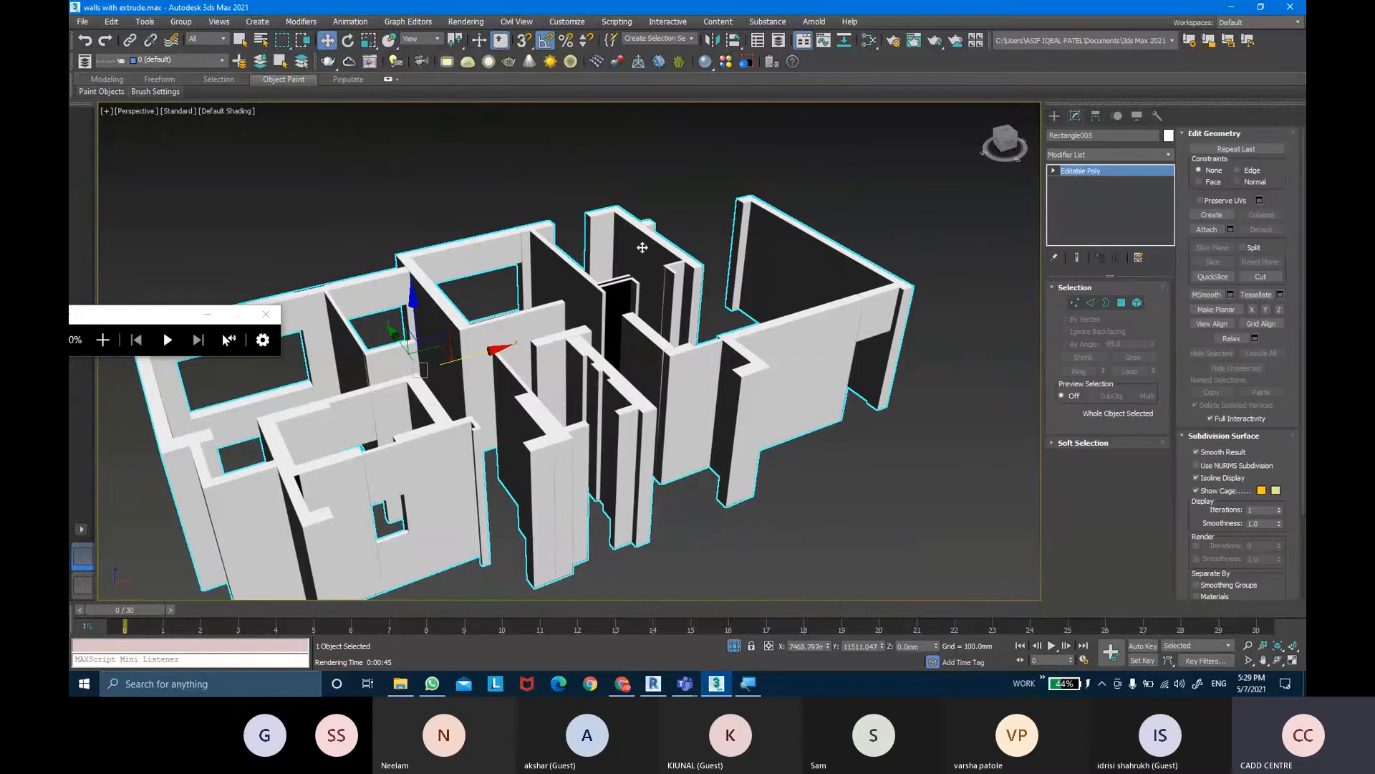
In polygon editing, try flipping the normal of the black face on the short wall beside the narrow gap
scroll(642, 249, "up", 5)
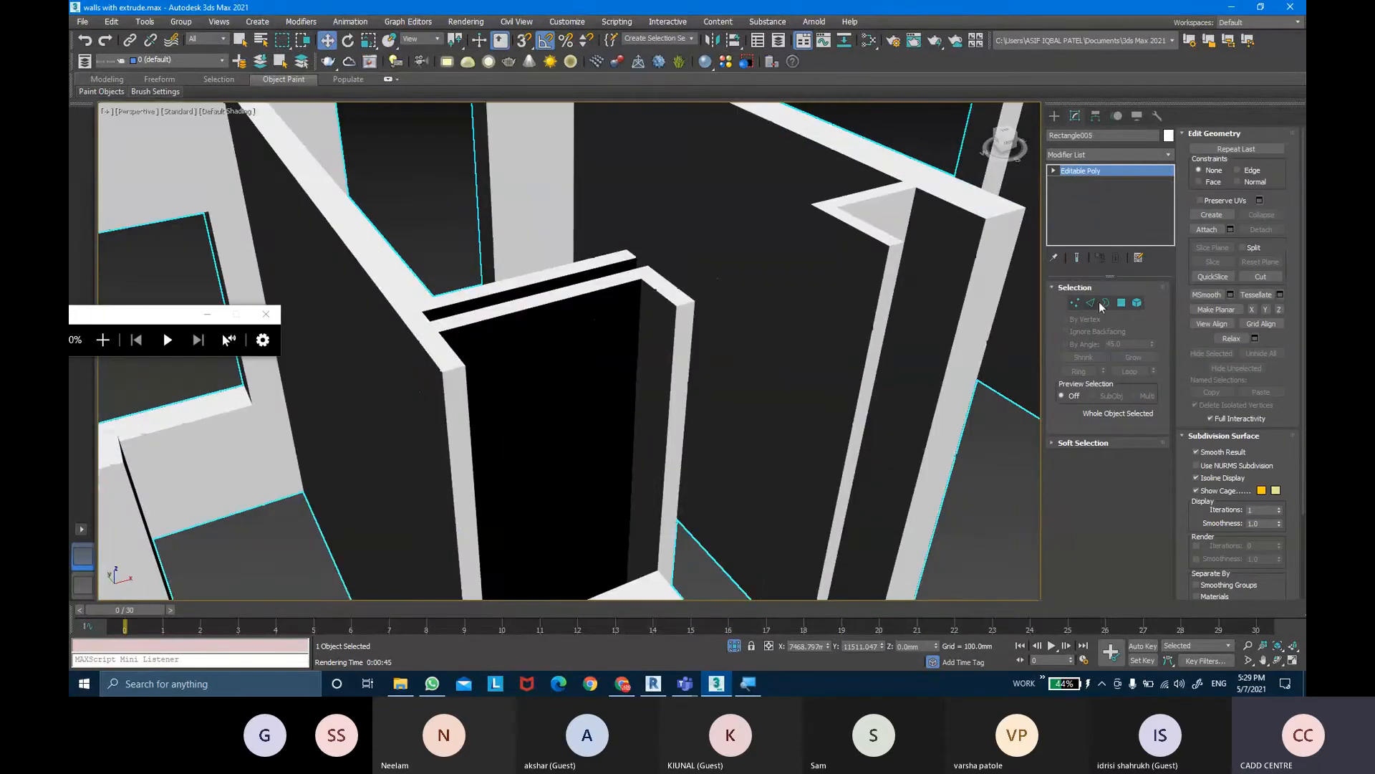
left_click(1122, 302)
left_click(565, 347)
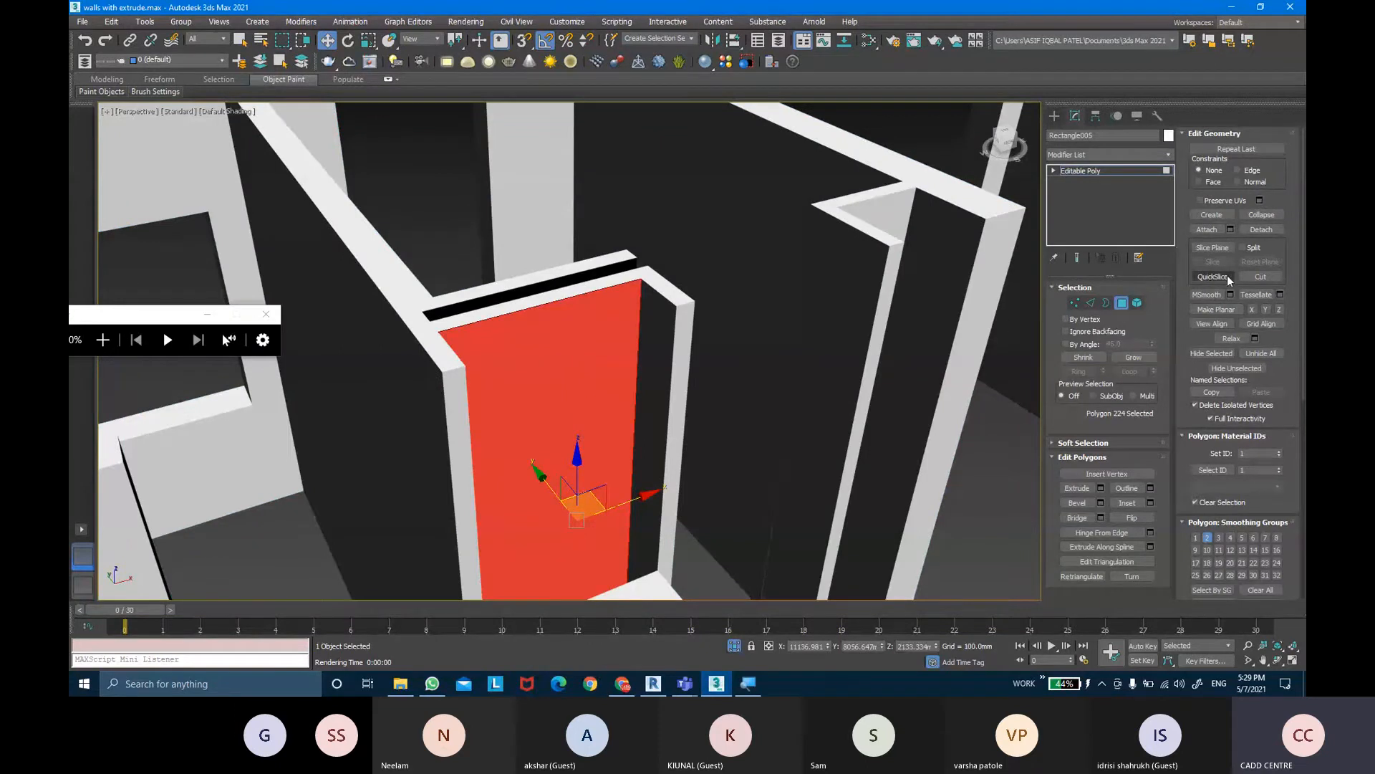
left_click_drag(1198, 415, 1198, 230)
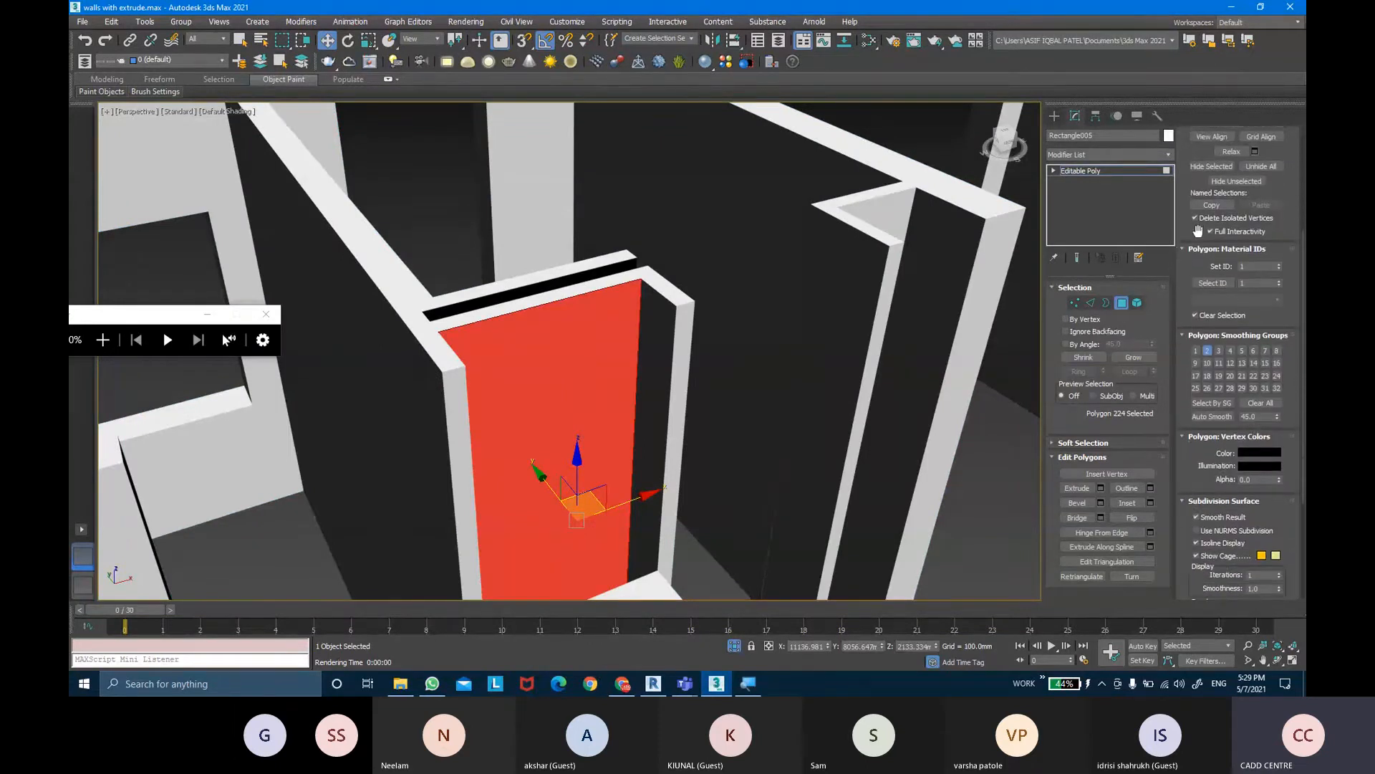
left_click(1132, 517)
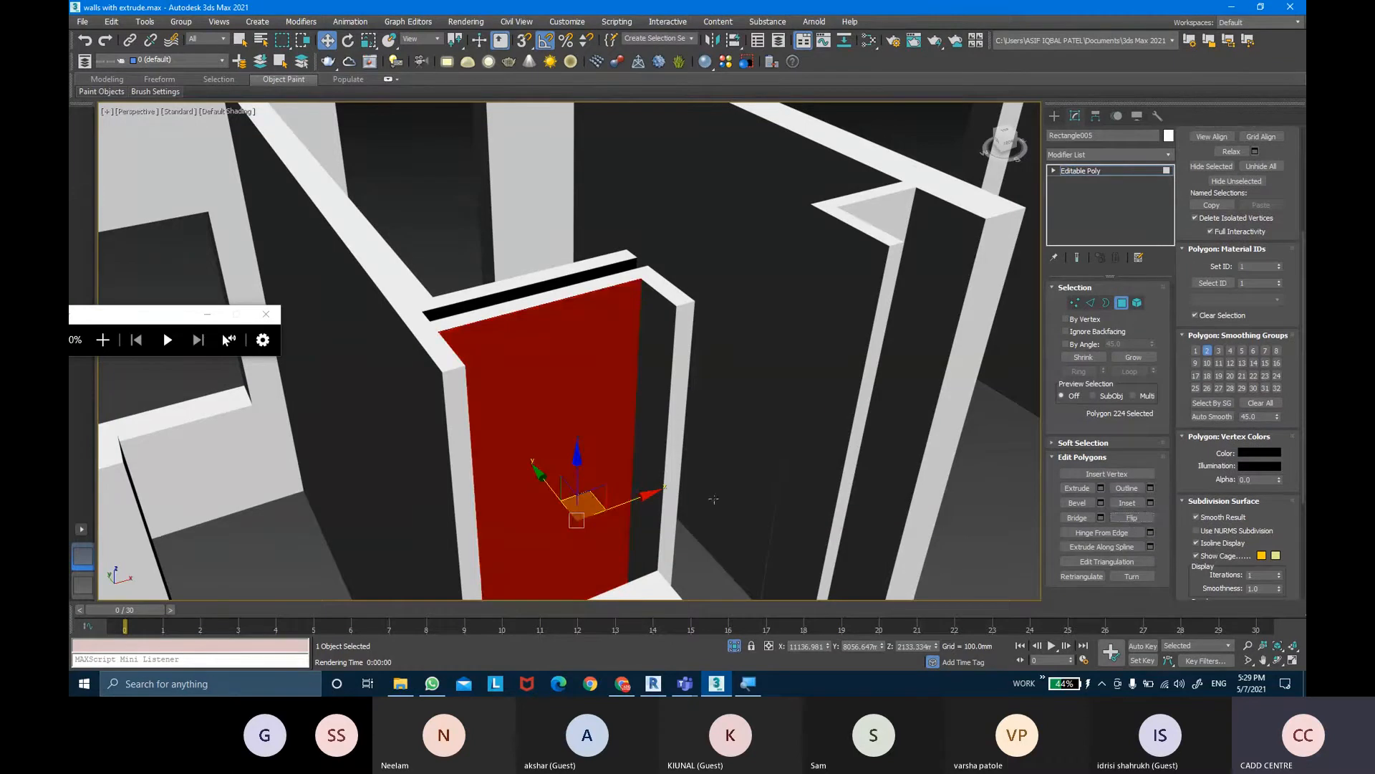
middle_click_drag(713, 500, 729, 518, "alt")
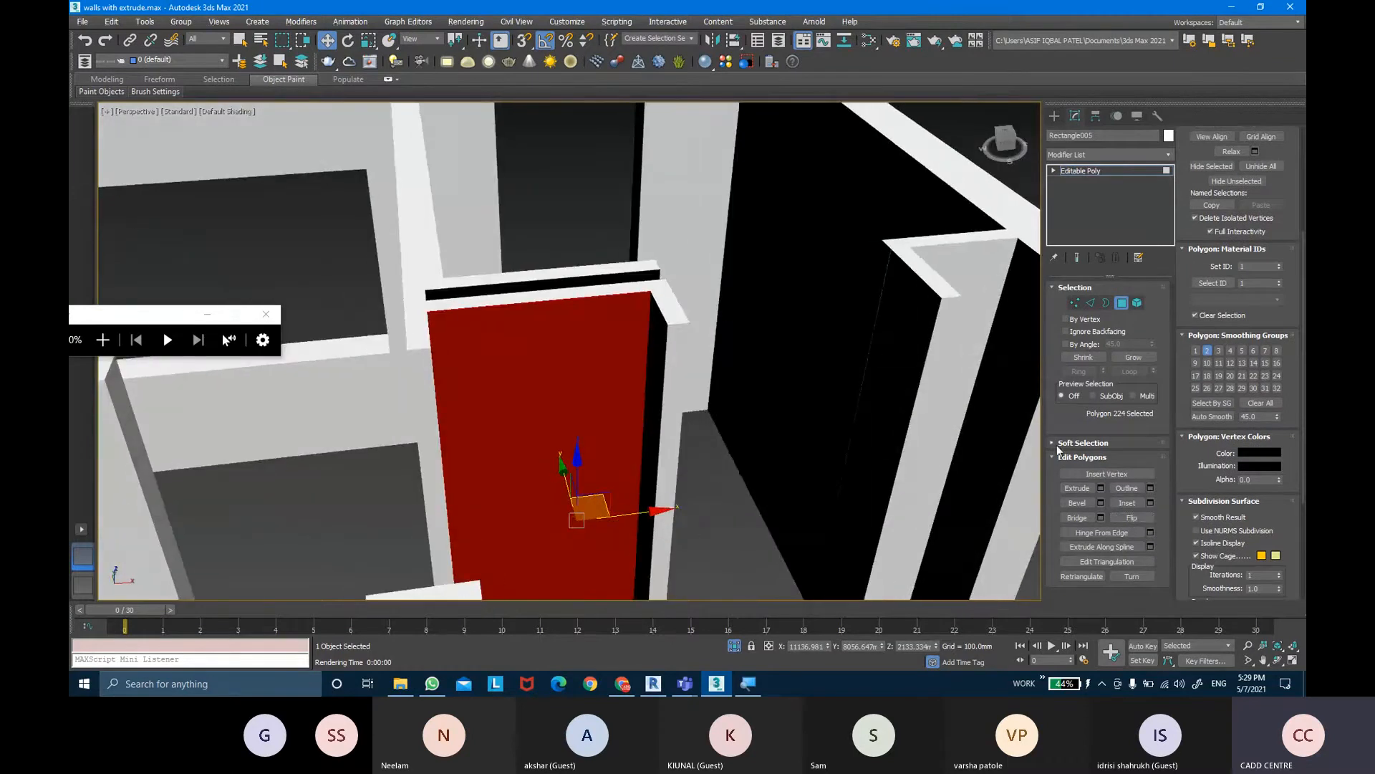
left_click(1138, 513)
left_click(767, 466)
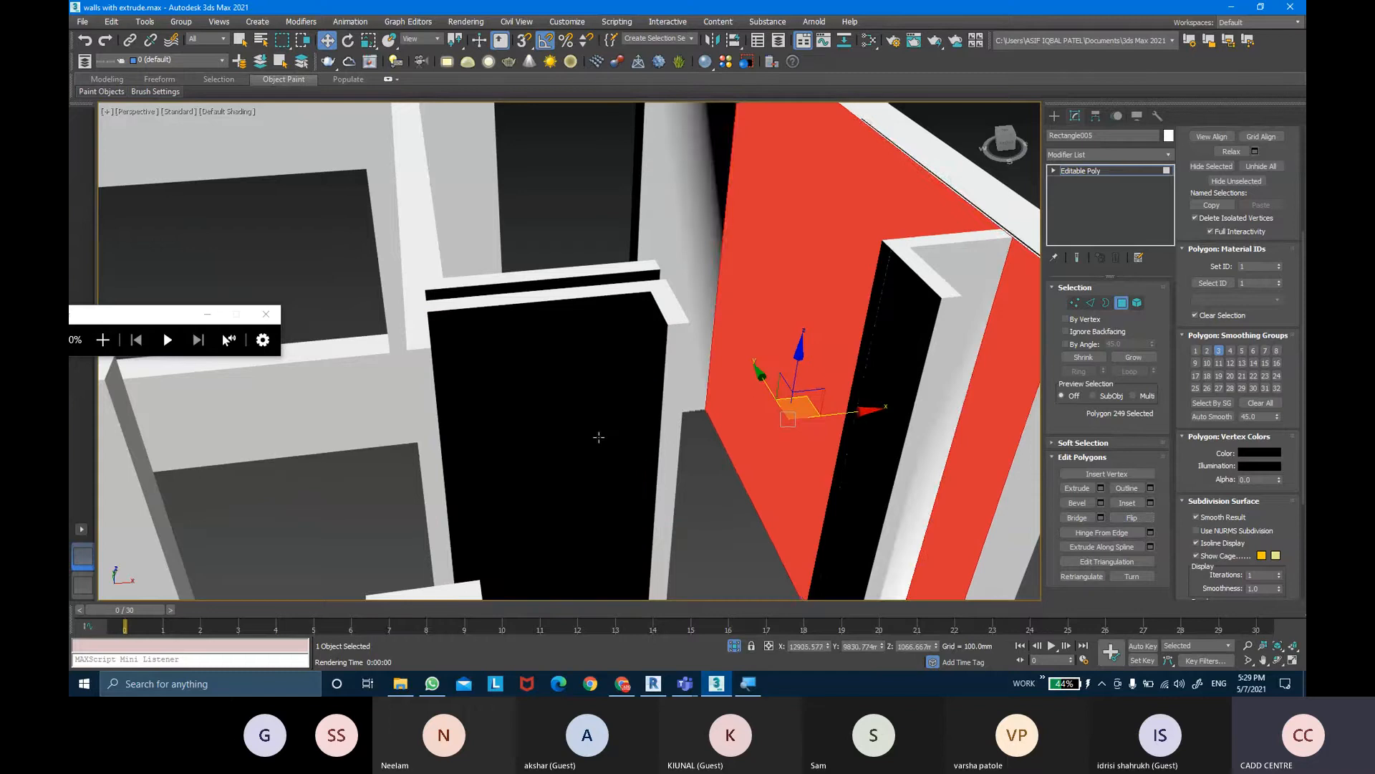
Delete the black face of the short wall and cap the resulting open border with a new polygon
left_click(591, 423)
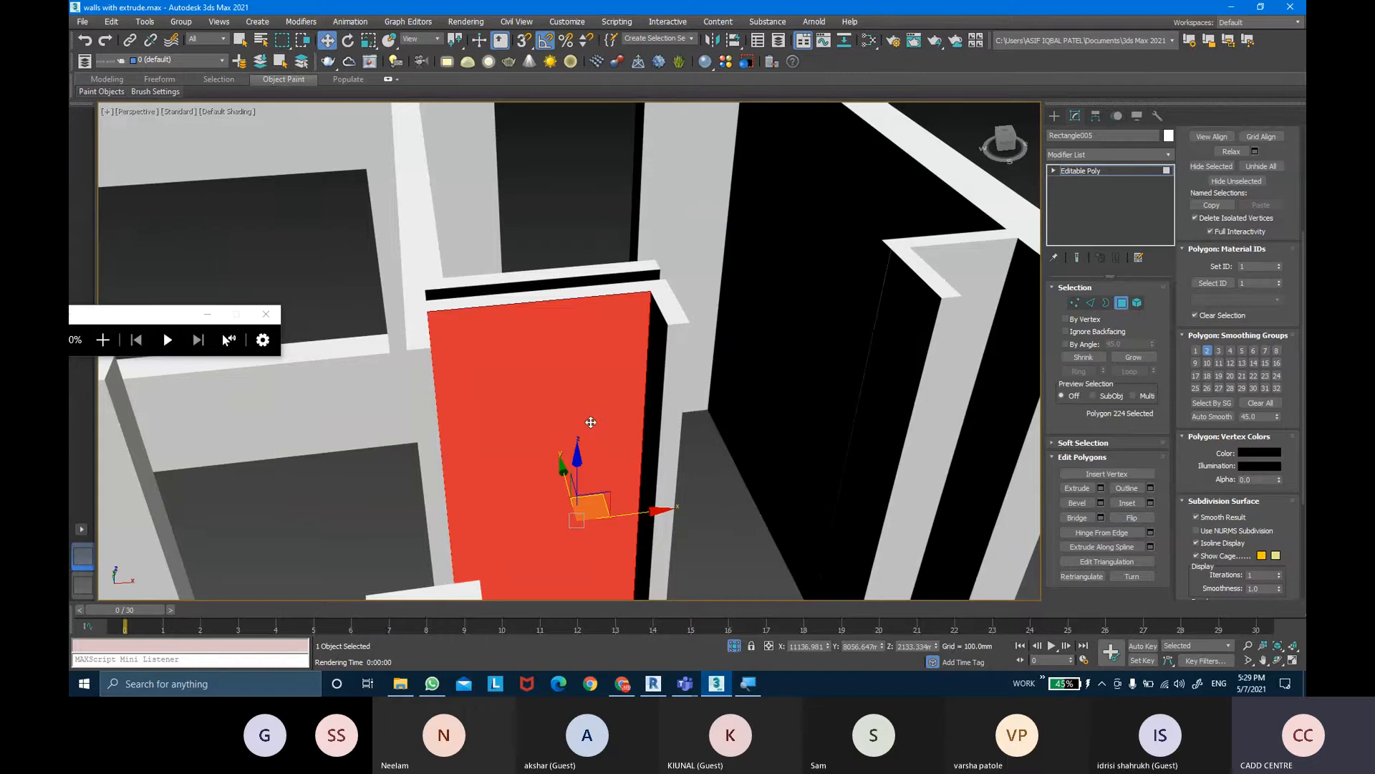
key("Delete")
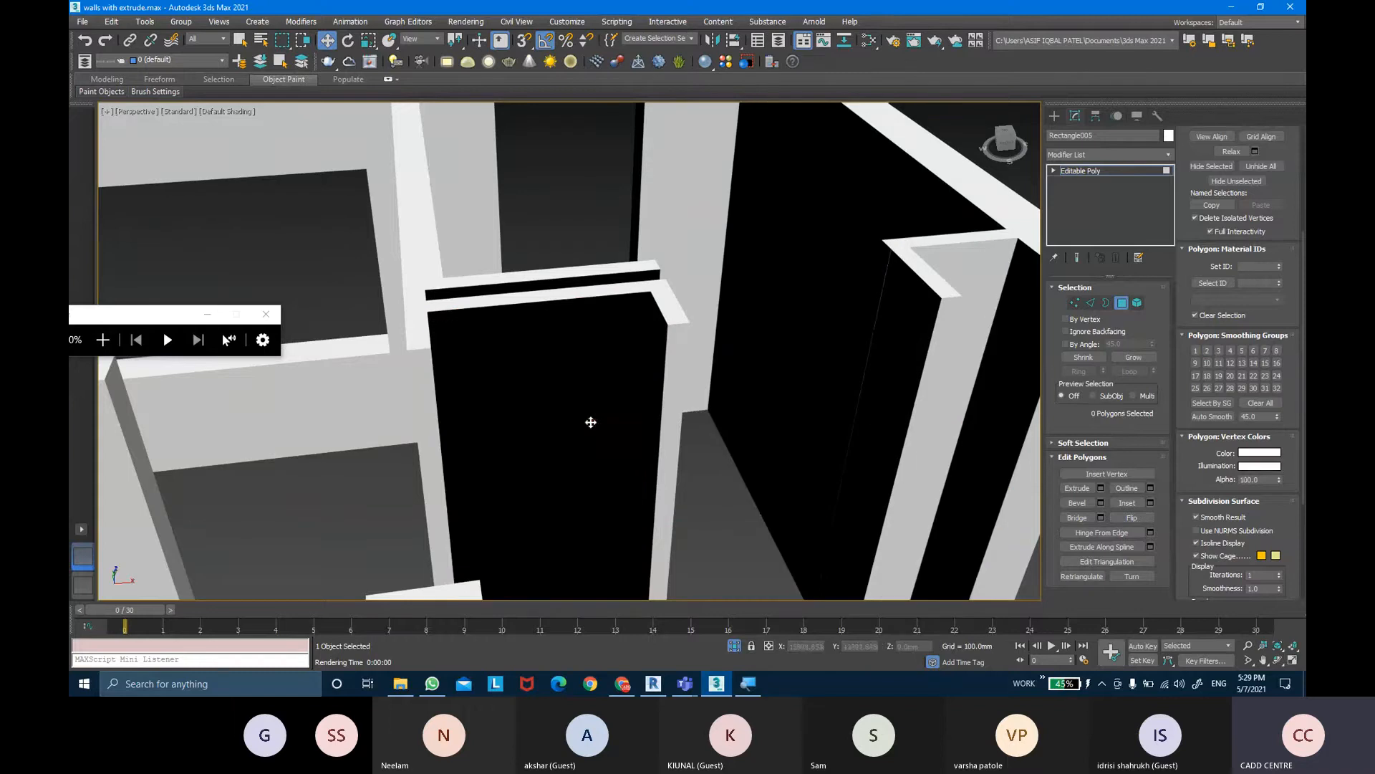
left_click(1104, 301)
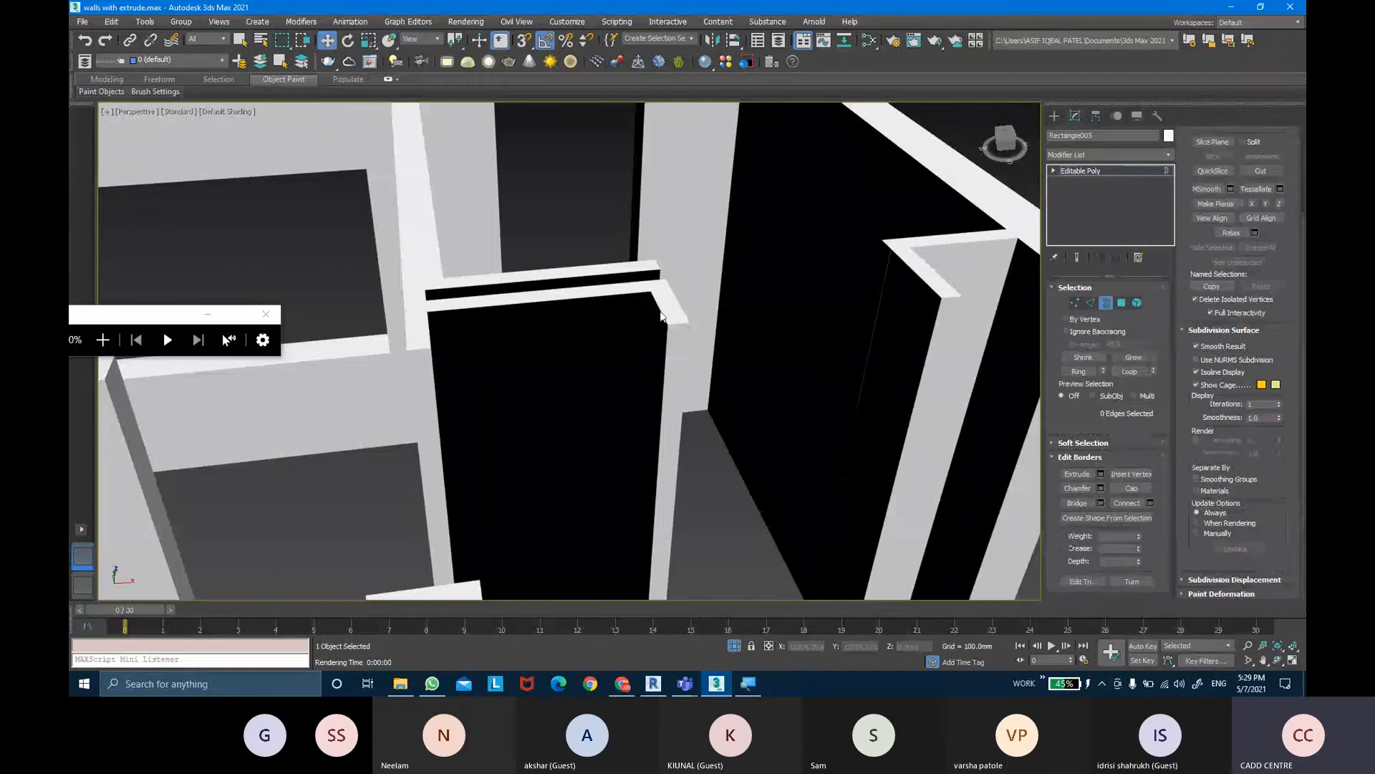
left_click(590, 297)
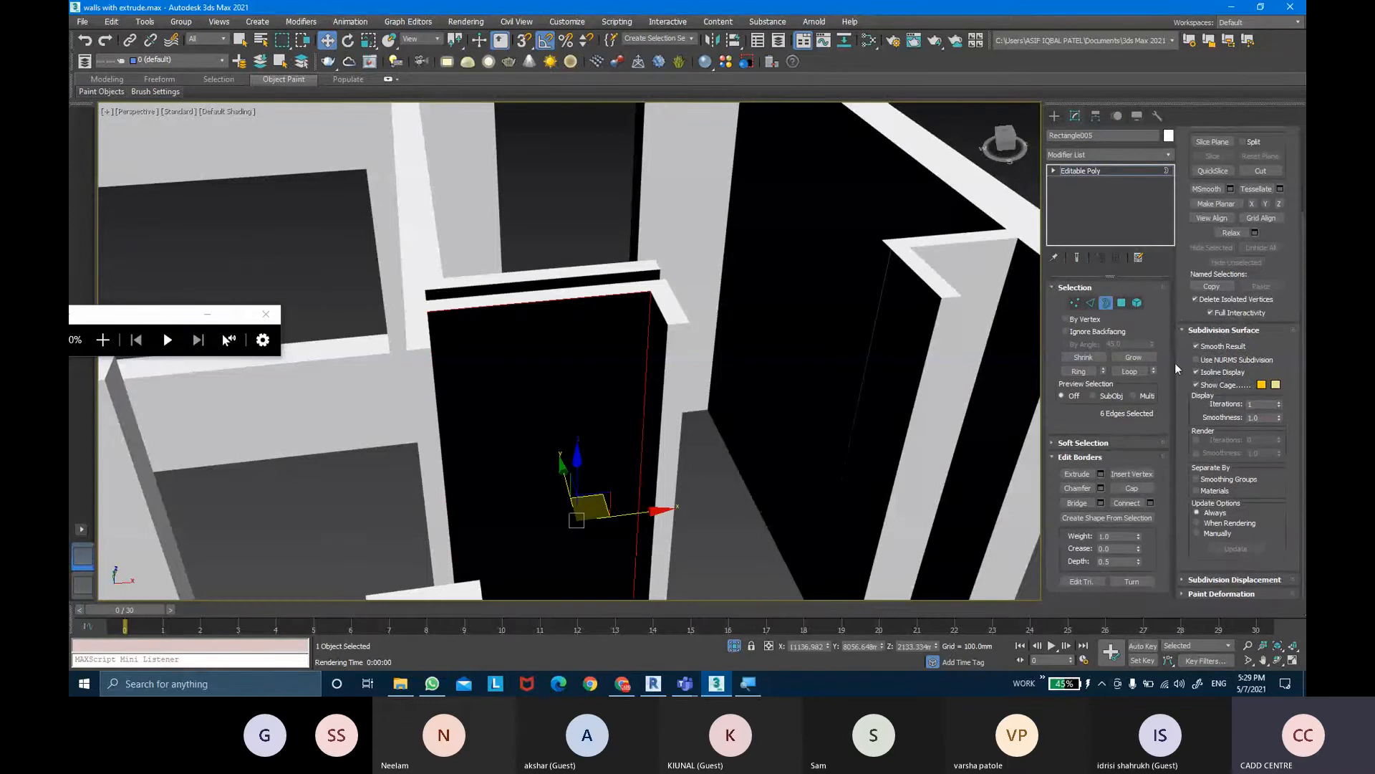
left_click(1144, 487)
mouse_move(568, 359)
middle_mouse_down("alt")
mouse_move(516, 384)
mouse_move(454, 356)
mouse_move(518, 377)
mouse_move(580, 341)
middle_mouse_up("alt")
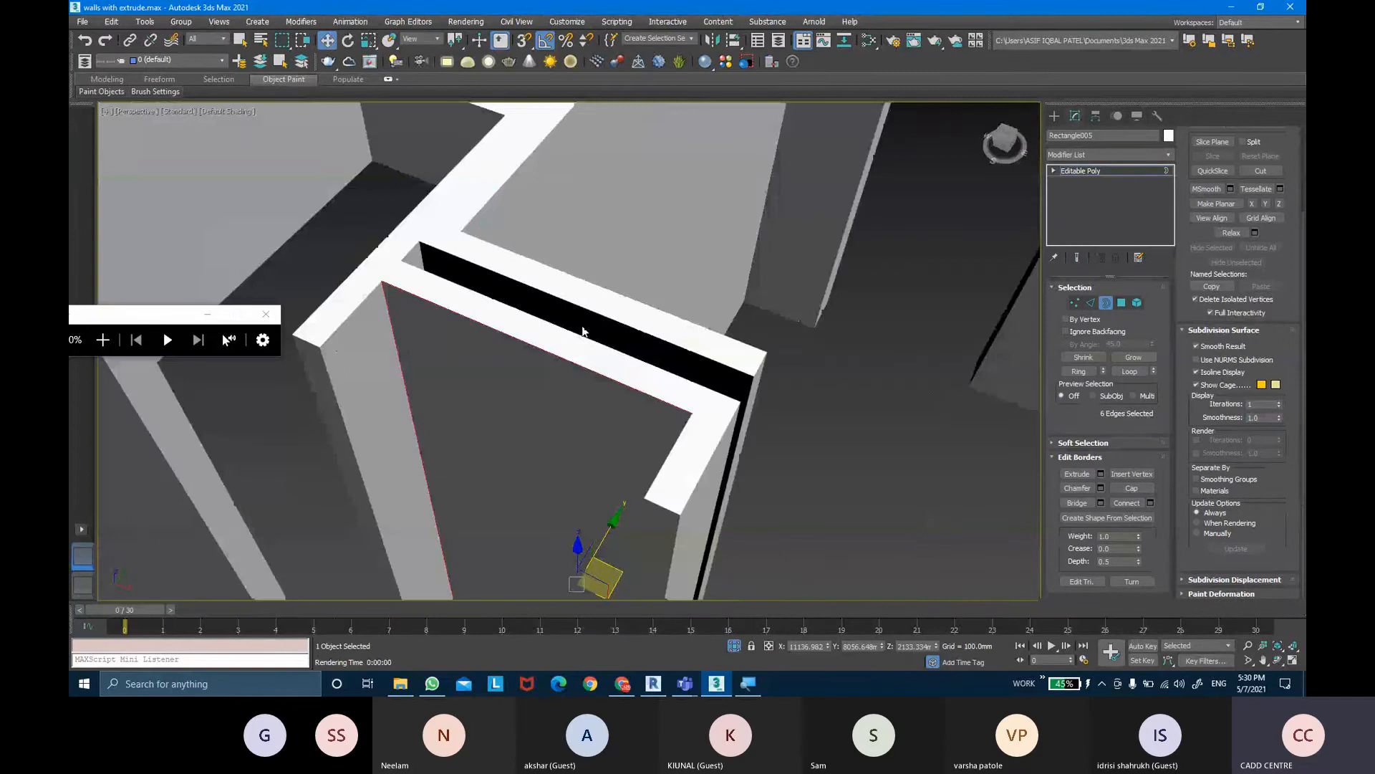
Delete the two black polygons facing each other inside the narrow gap between the parallel walls
key("4")
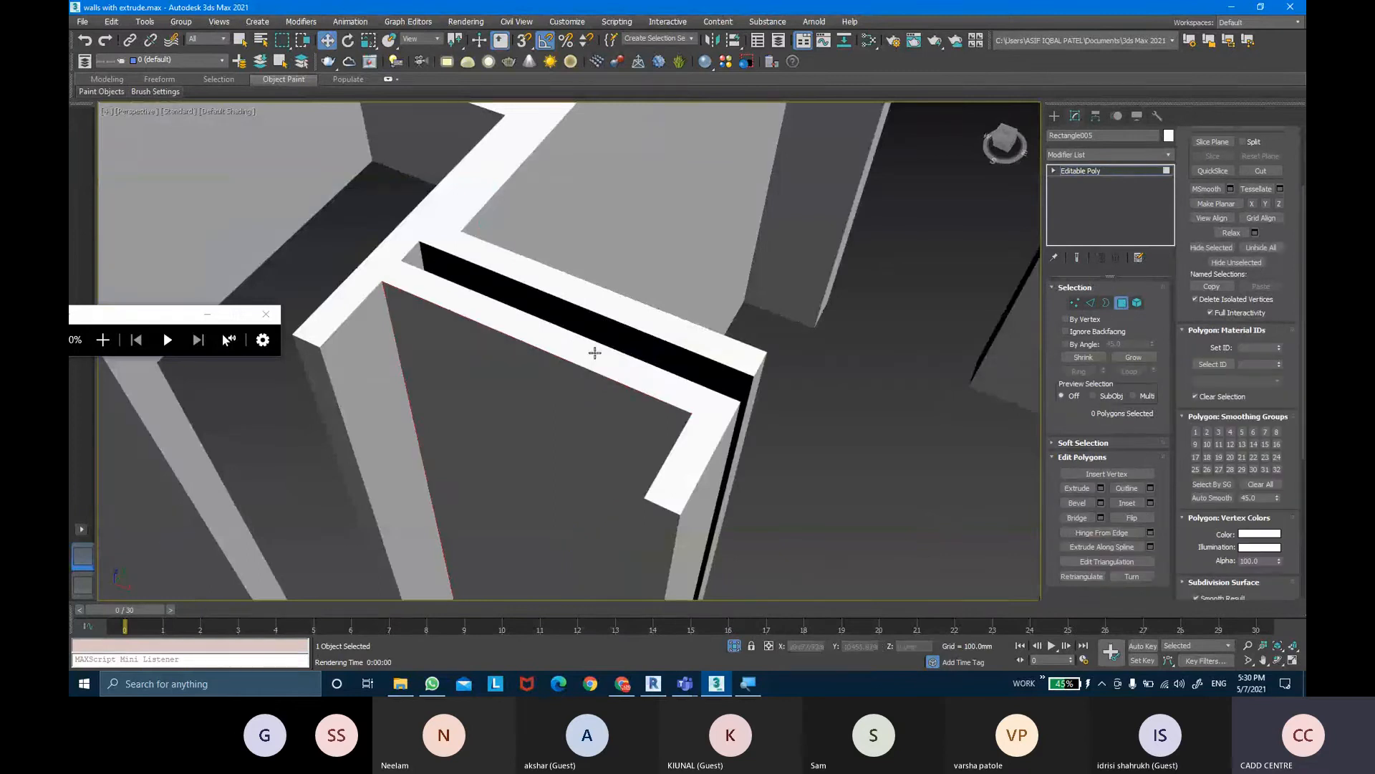
left_click(594, 352)
middle_click_drag(609, 331, 429, 330, "alt")
key("Delete")
left_click(290, 328)
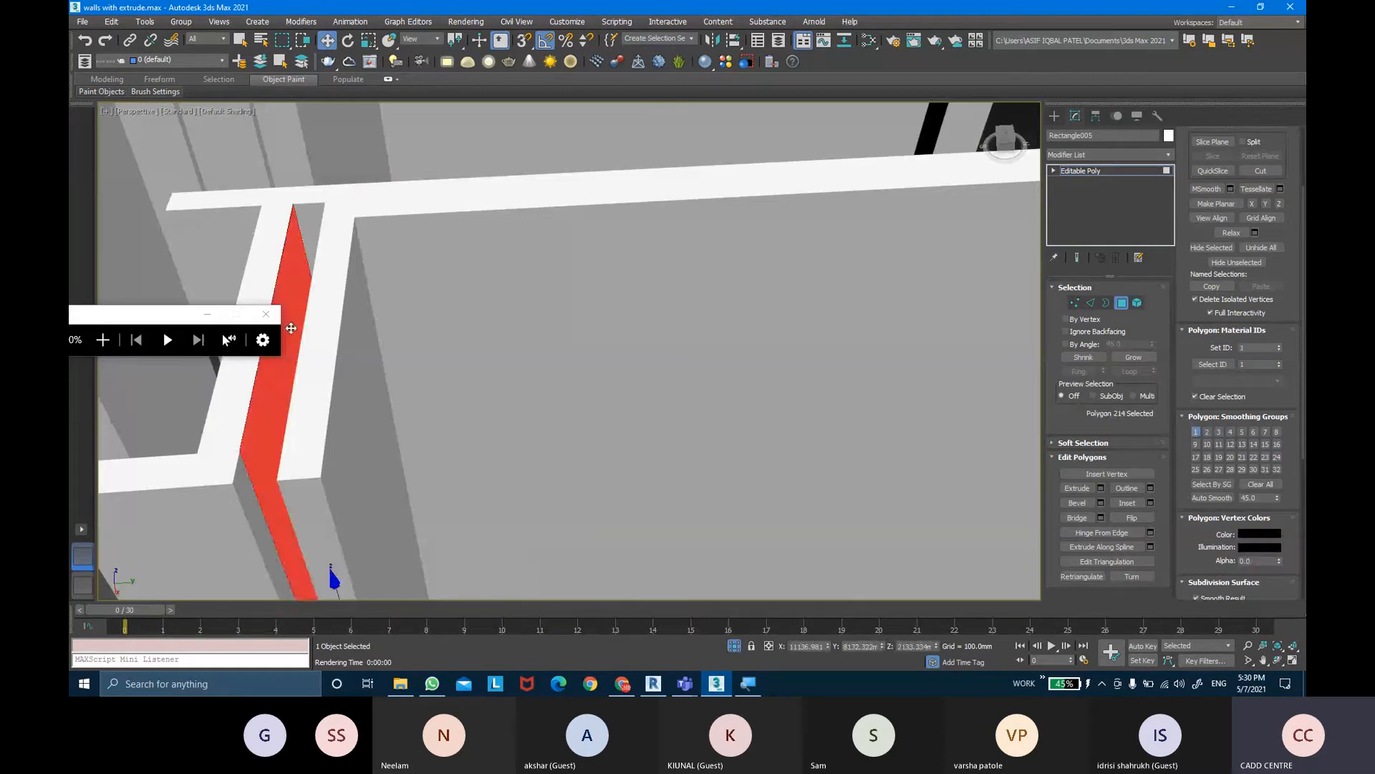
key("Delete")
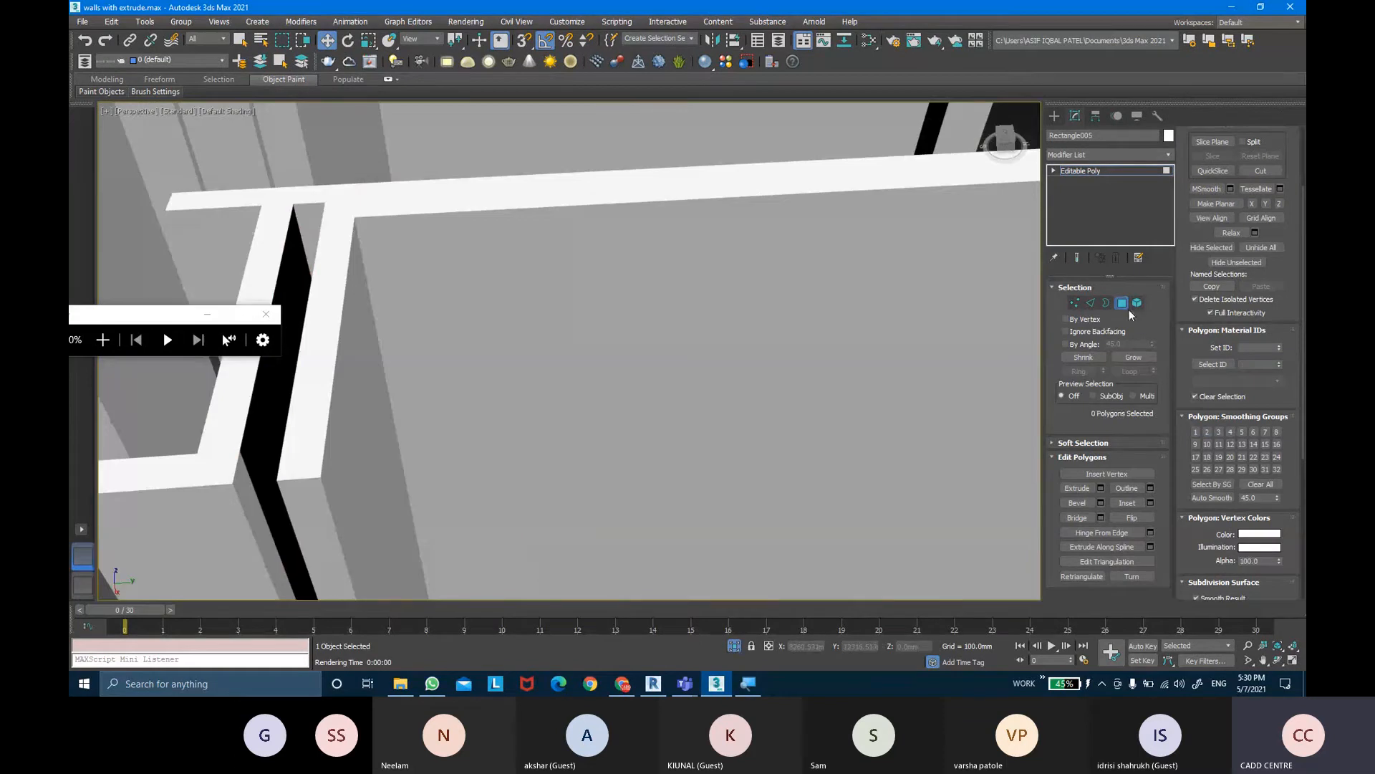
Cap the open borders on both sides of the narrow gap between the parallel walls
left_click(1106, 302)
left_click_drag(246, 408, 250, 409)
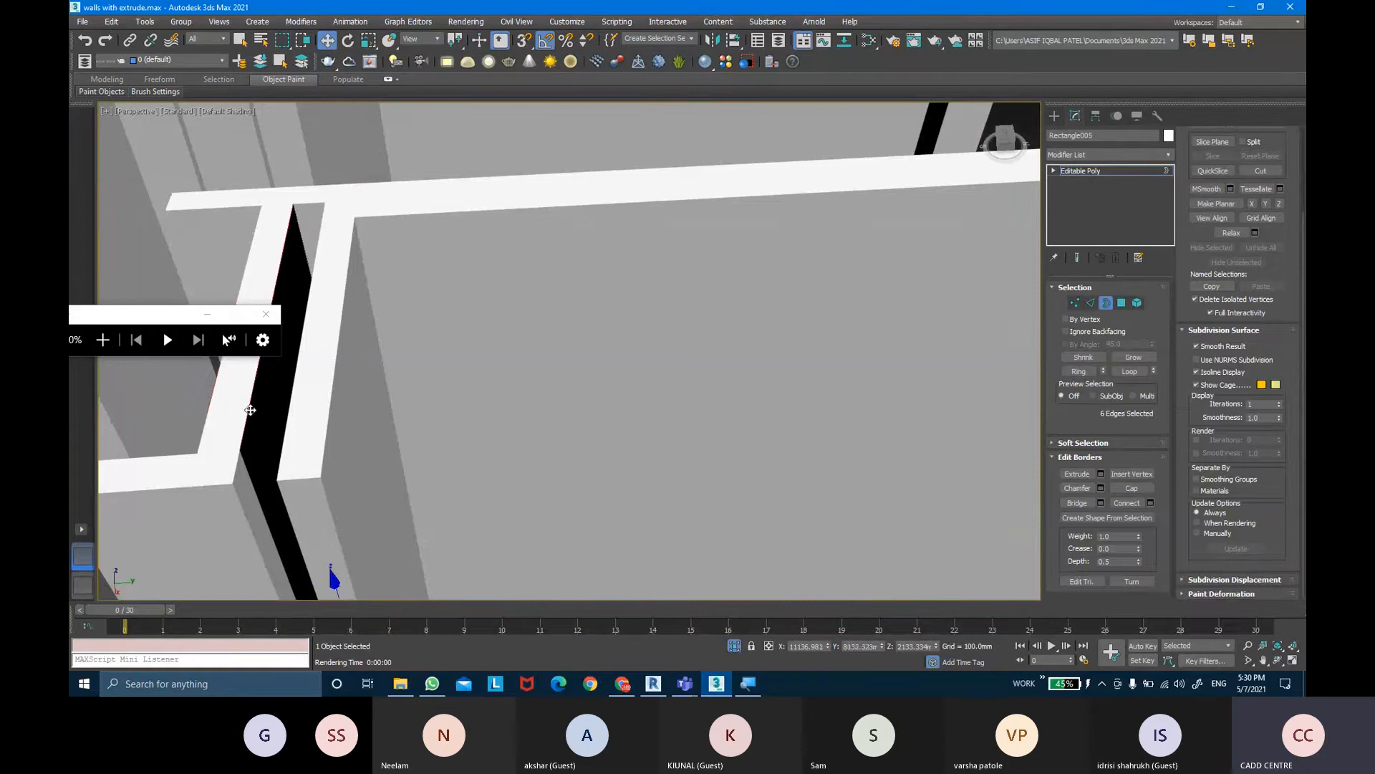
left_click(1132, 487)
middle_click_drag(344, 444, 382, 398, "alt")
left_click(385, 377)
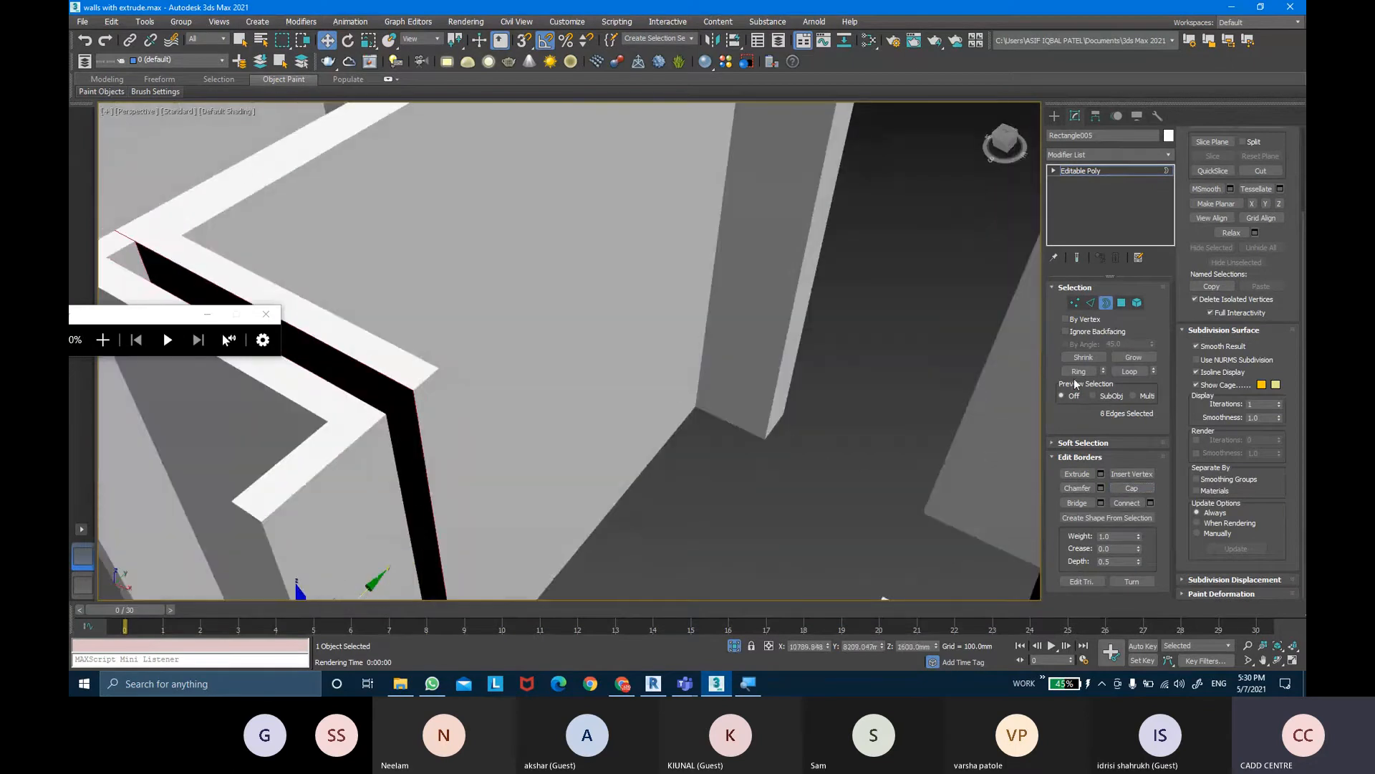
left_click(1124, 491)
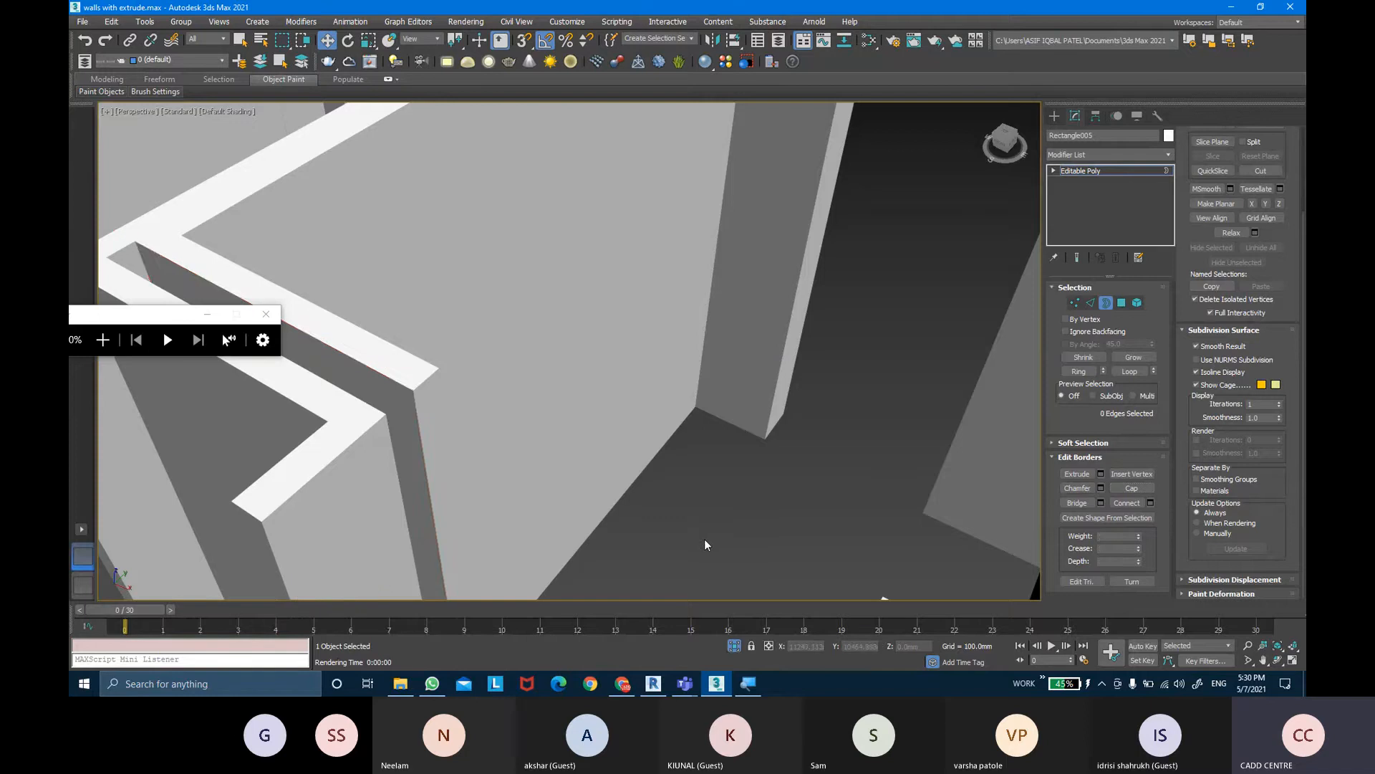
Turn on edged faces display and examine the wall polygons around the window openings
scroll(704, 538, "down", 5)
scroll(693, 425, "up", 3)
scroll(706, 438, "down", 4)
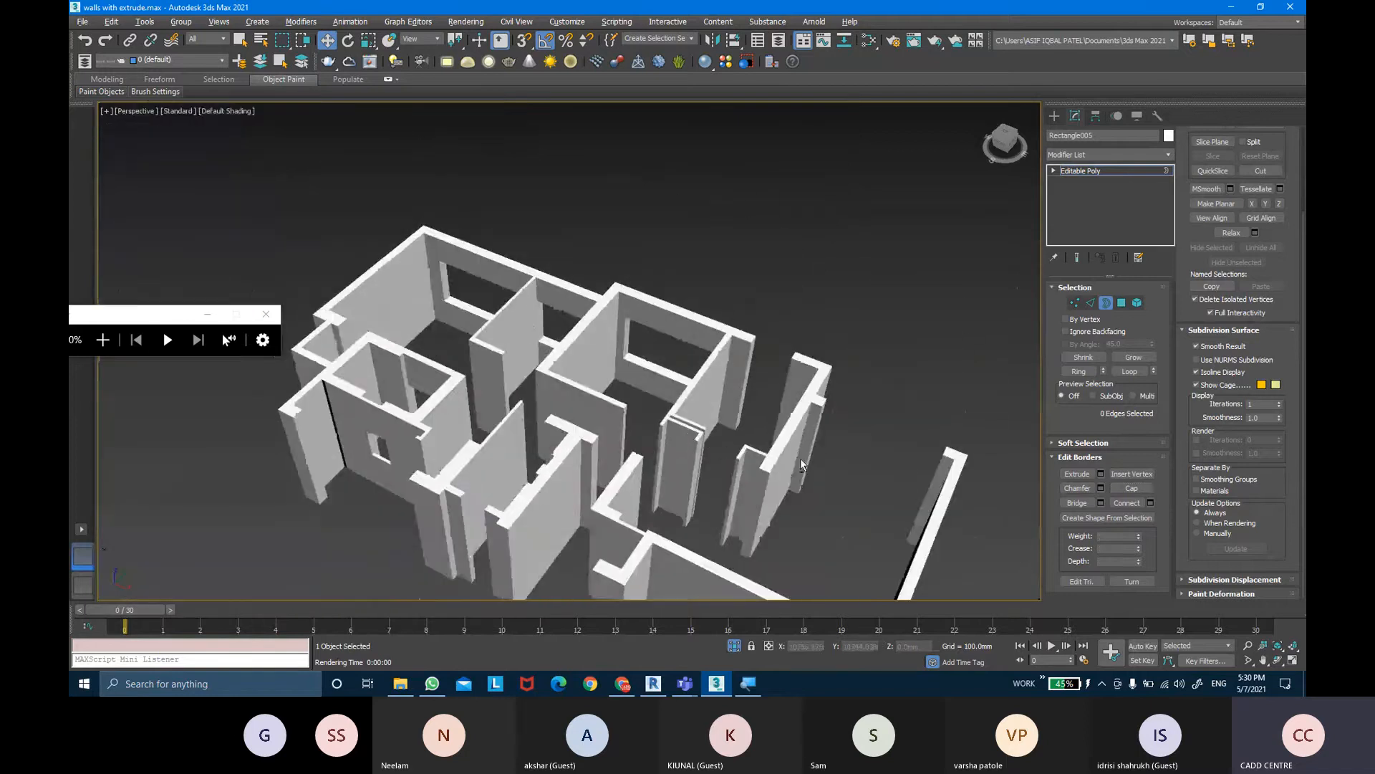
middle_click_drag(801, 458, 925, 434, "alt")
scroll(937, 336, "up", 3)
mouse_move(823, 360)
middle_mouse_down("alt")
mouse_move(832, 324)
mouse_move(785, 354)
mouse_move(817, 371)
mouse_move(742, 269)
mouse_move(662, 281)
mouse_move(416, 244)
middle_mouse_up("alt")
key("F4")
scroll(416, 239, "up", 5)
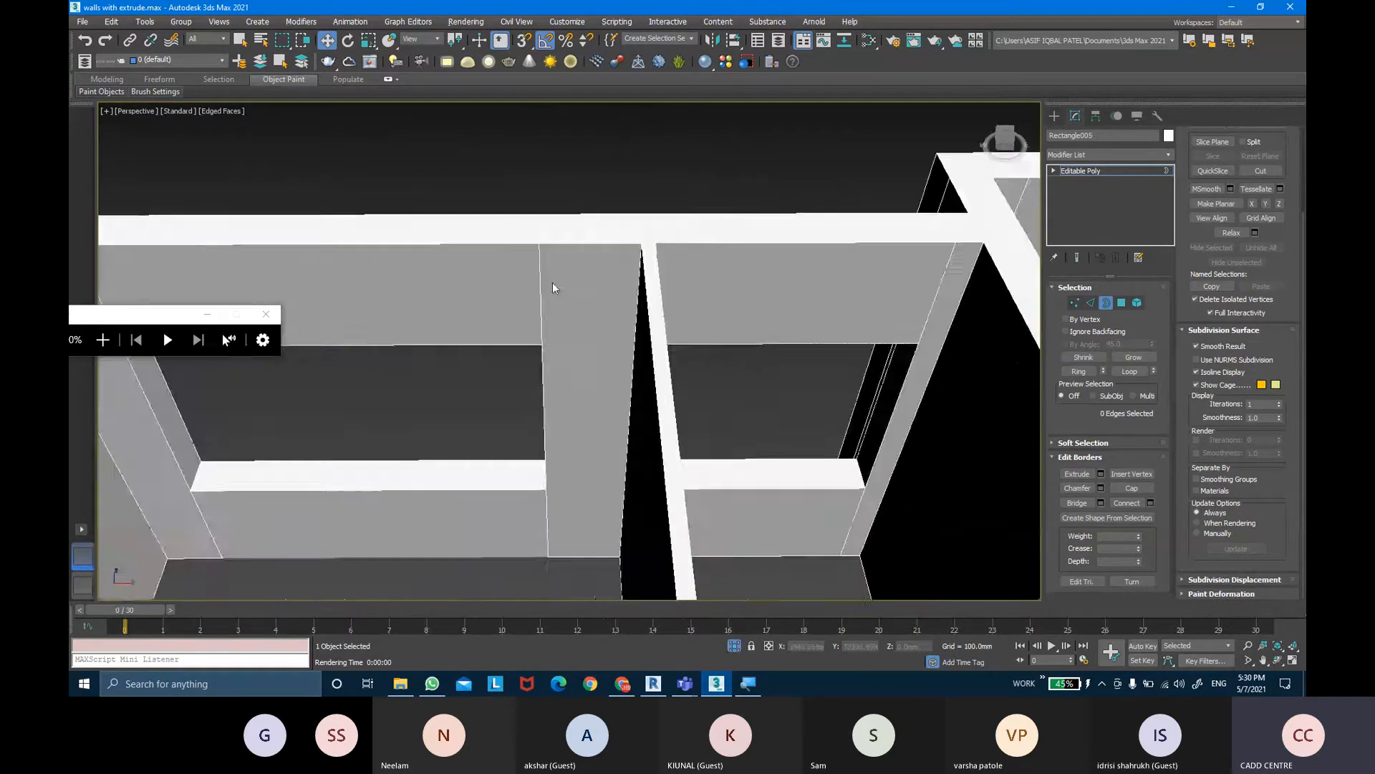
middle_click_drag(552, 283, 565, 304, "alt")
scroll(574, 316, "down", 2)
scroll(577, 322, "down", 5)
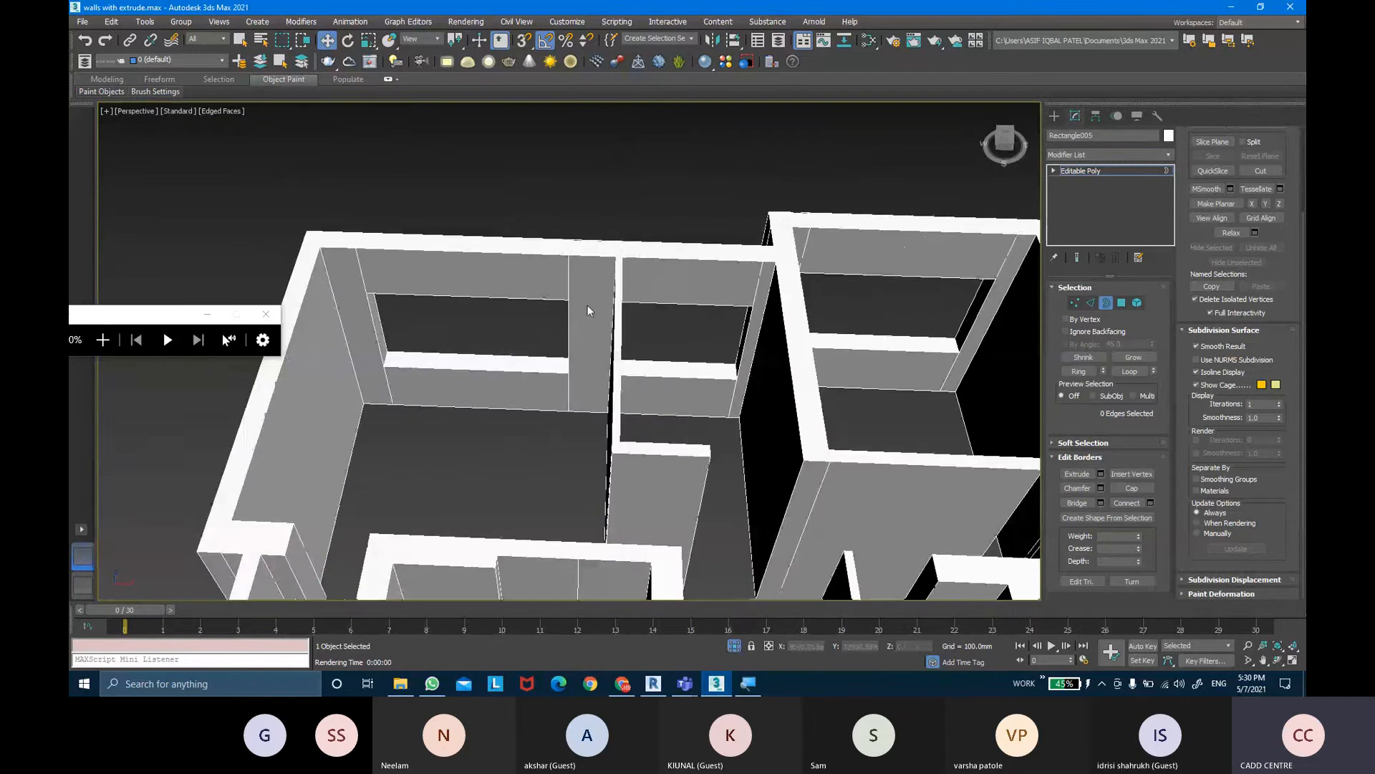
Select all polygons of the wall model, assign them material ID 1, and clear the selection
left_click(1124, 303)
scroll(870, 313, "down", 5)
middle_click_drag(824, 313, 559, 201)
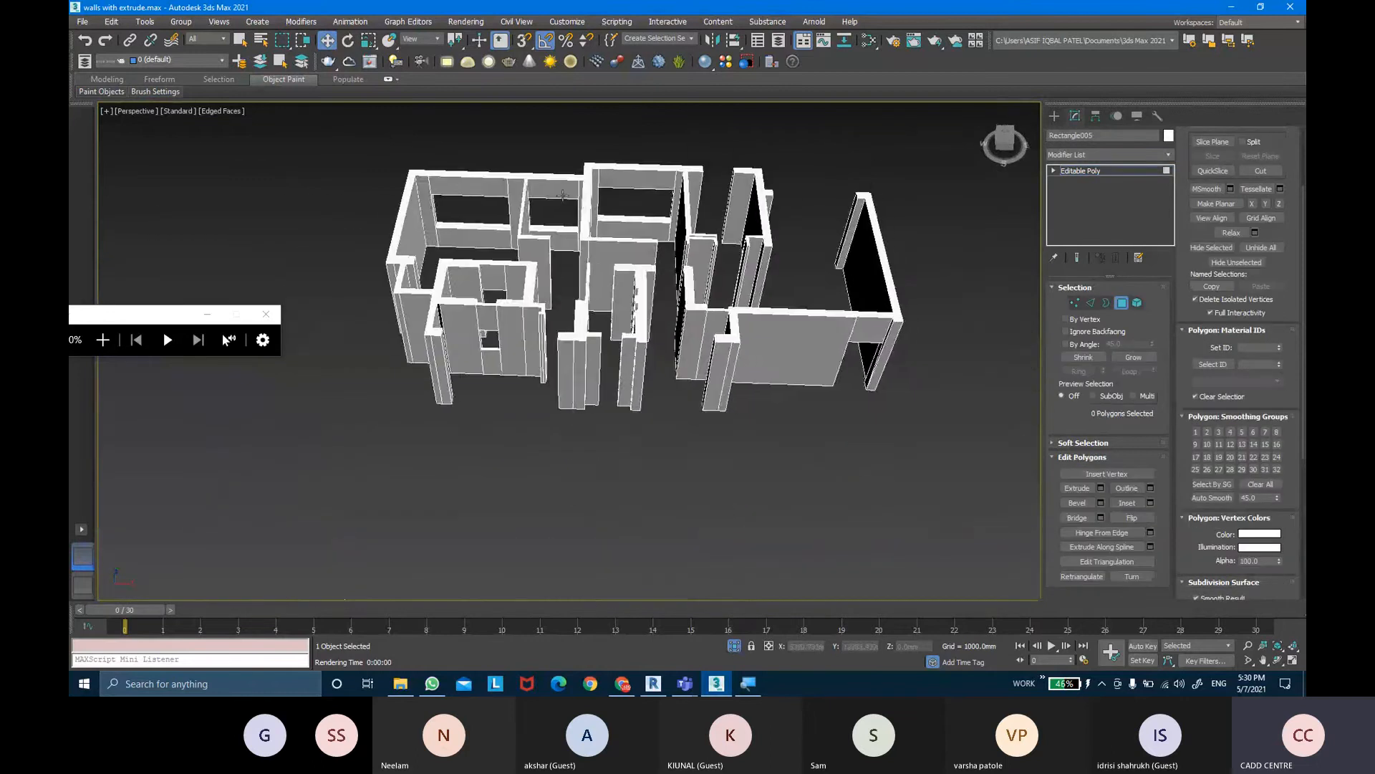
scroll(556, 200, "down", 3)
mouse_move(429, 150)
left_mouse_down()
mouse_move(513, 214)
mouse_move(814, 378)
left_mouse_up()
middle_click_drag(809, 377, 741, 324, "alt")
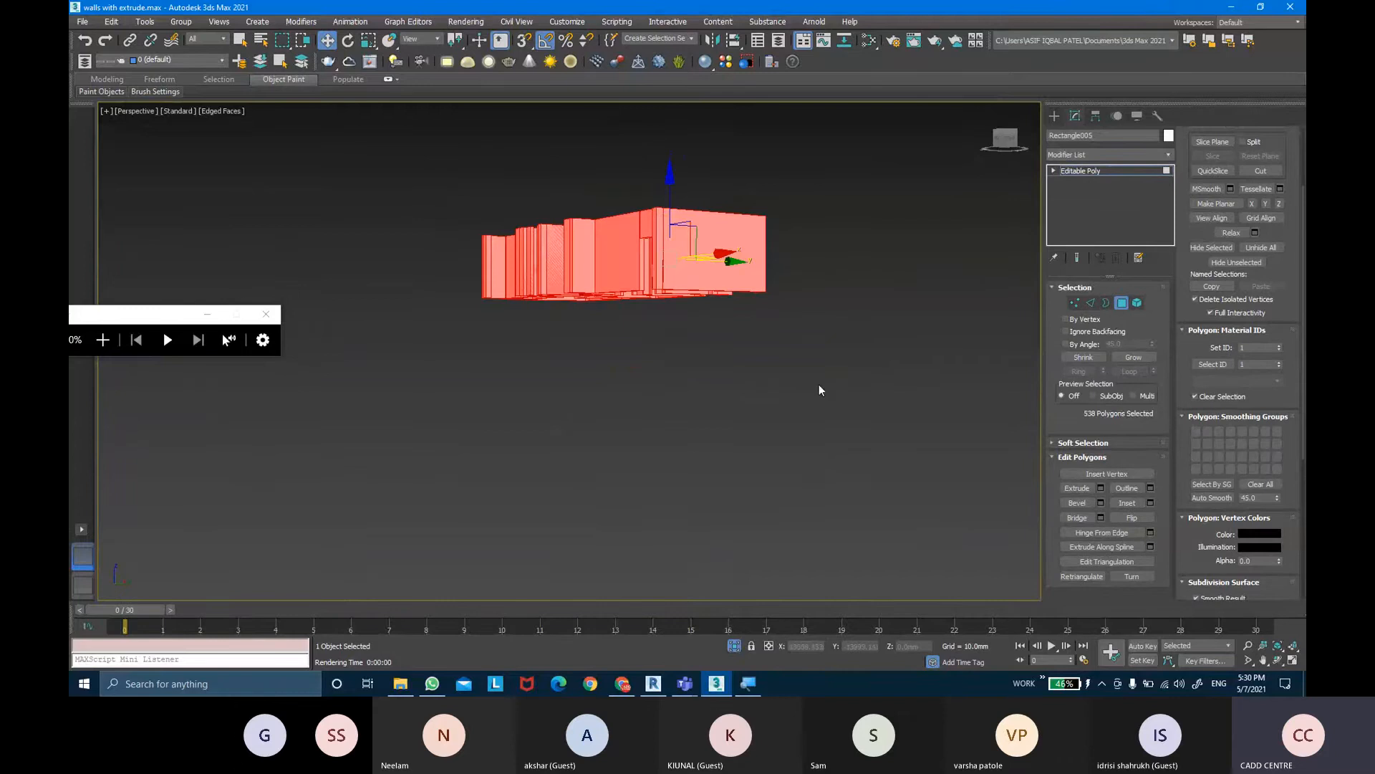
middle_click_drag(819, 390, 648, 273, "alt")
scroll(648, 273, "up", 4)
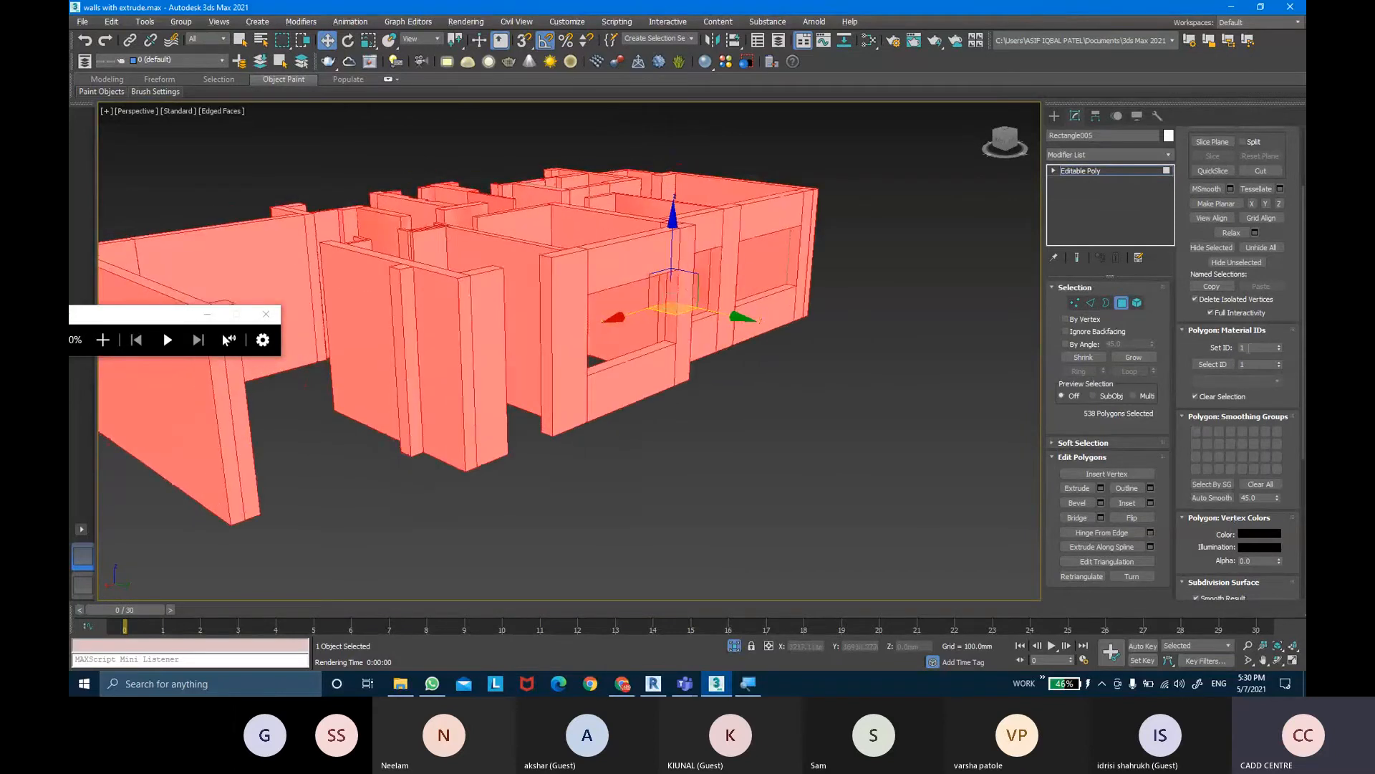
left_click(1249, 348)
left_click(870, 360)
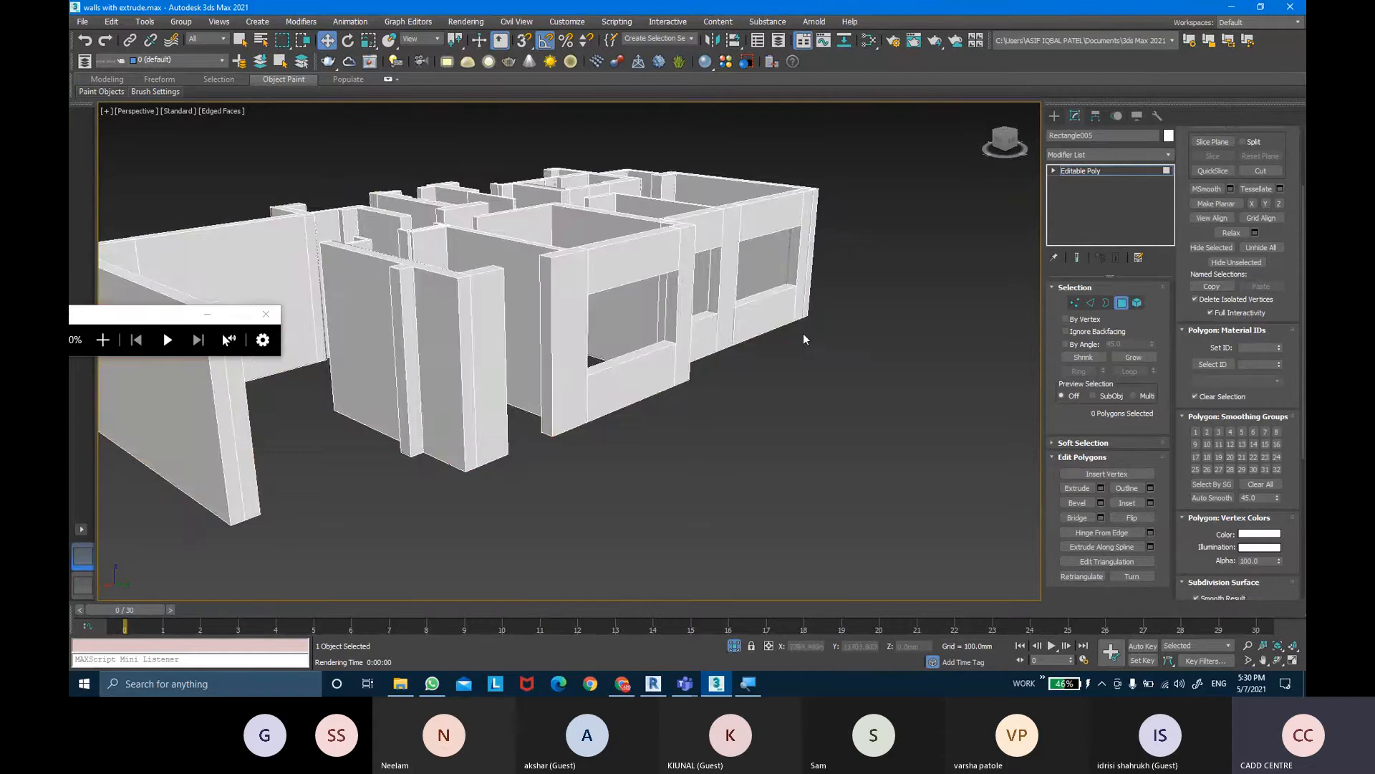
Assign material ID 2 to the large inner polygon of the end room's wall beside the window wall
scroll(764, 281, "up", 3)
middle_click_drag(764, 281, 763, 391)
scroll(674, 278, "up", 8)
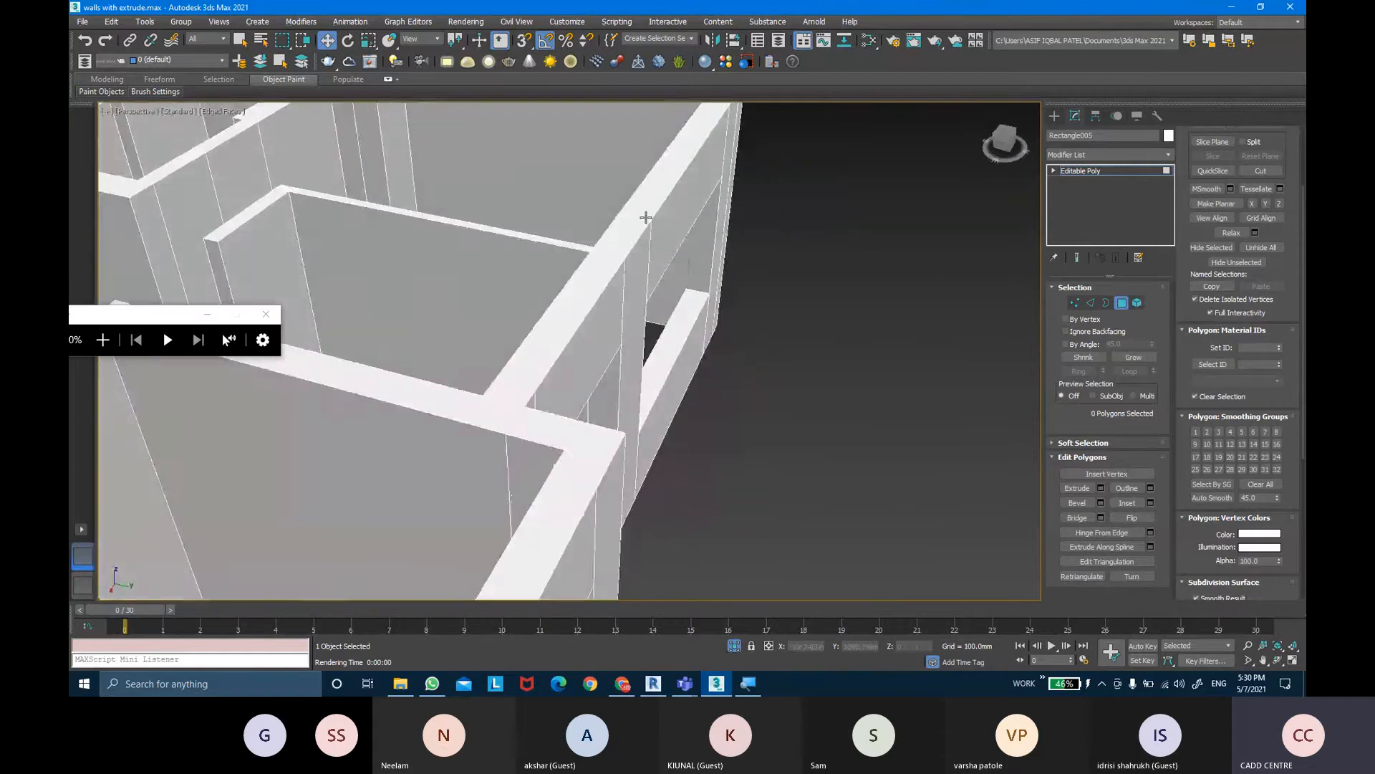
left_click(521, 222)
middle_click_drag(510, 233, 581, 263, "alt")
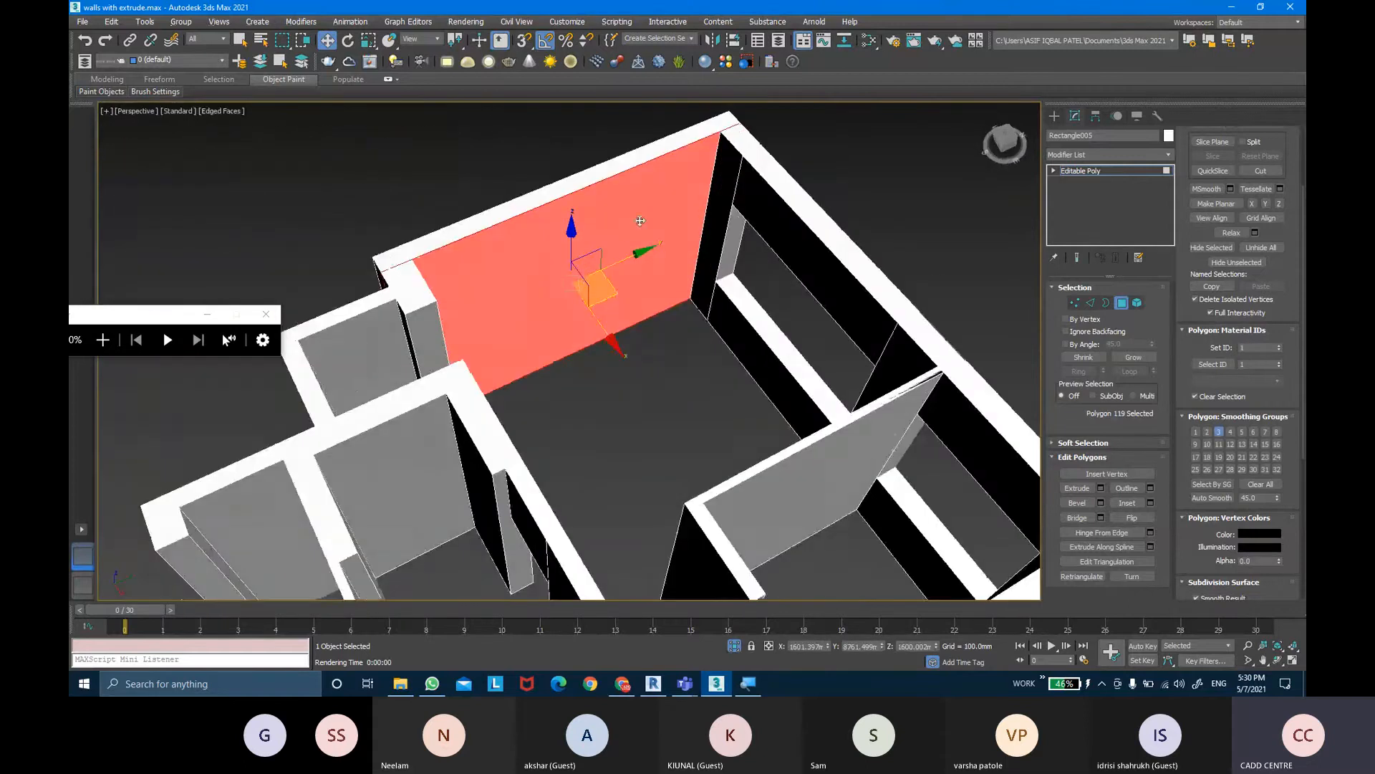
scroll(637, 247, "up", 4)
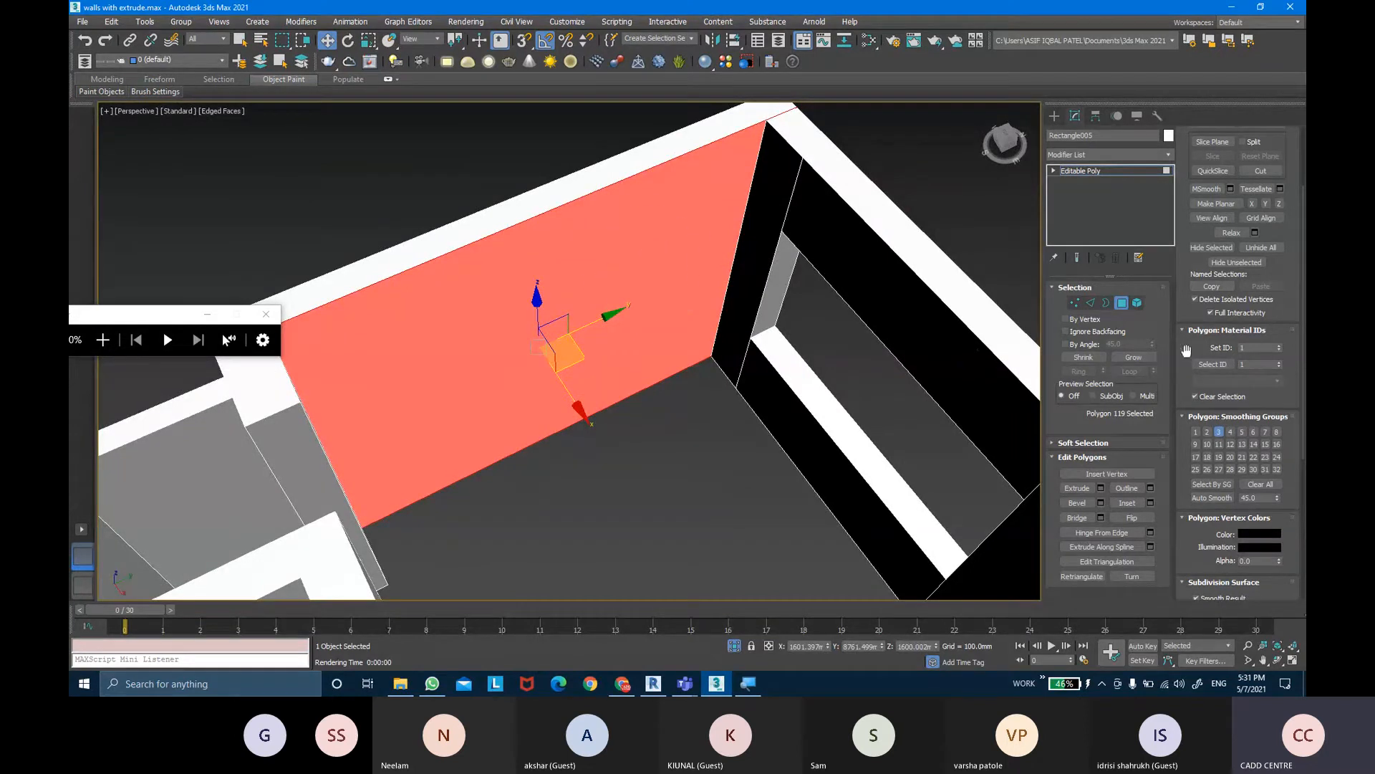
left_click(1232, 348)
type("2")
key("Return")
Select the four inner wall polygons surrounding the end room's window opening, leaving the window sill out of the selection
middle_click_drag(976, 393, 580, 225, "alt")
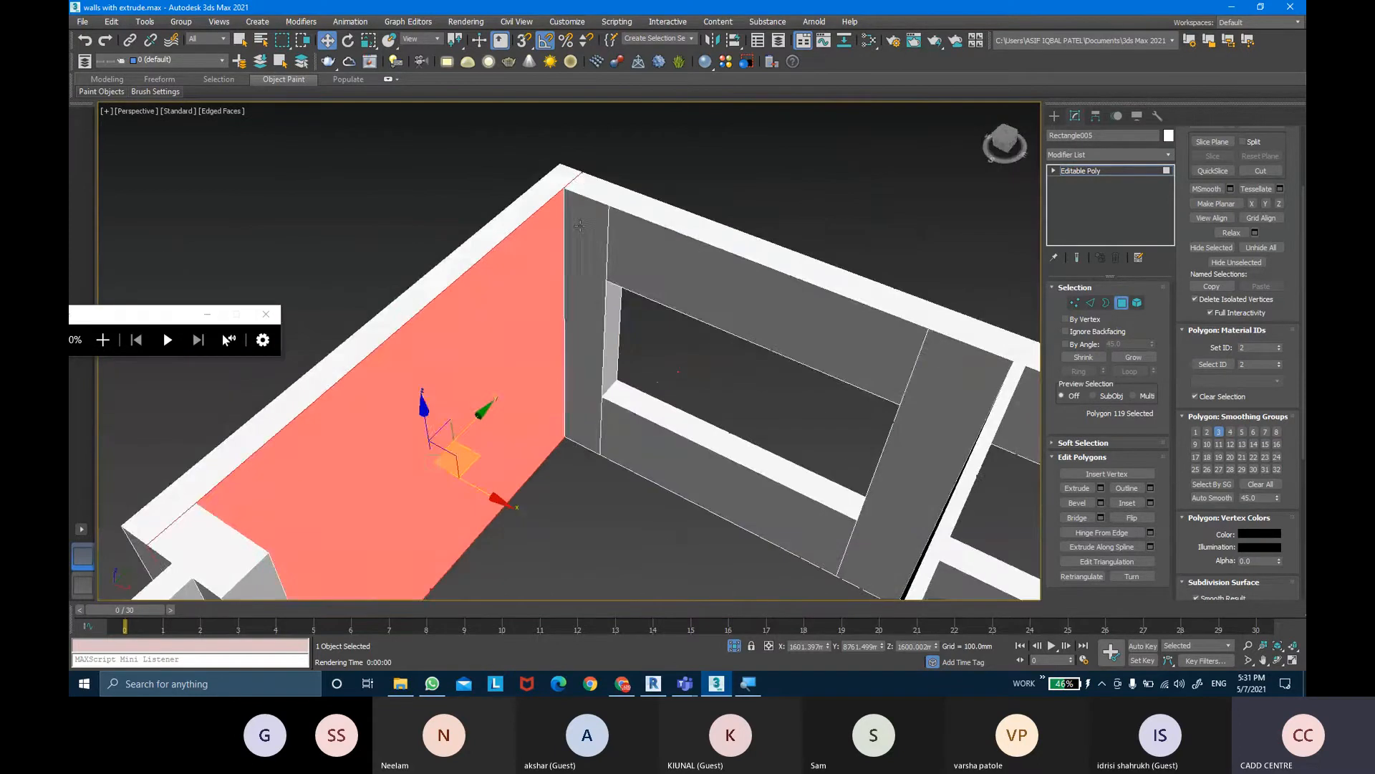
left_click(580, 226)
left_click(682, 242, "ctrl")
middle_click_drag(743, 325, 845, 287, "alt")
middle_click_drag(846, 287, 800, 296)
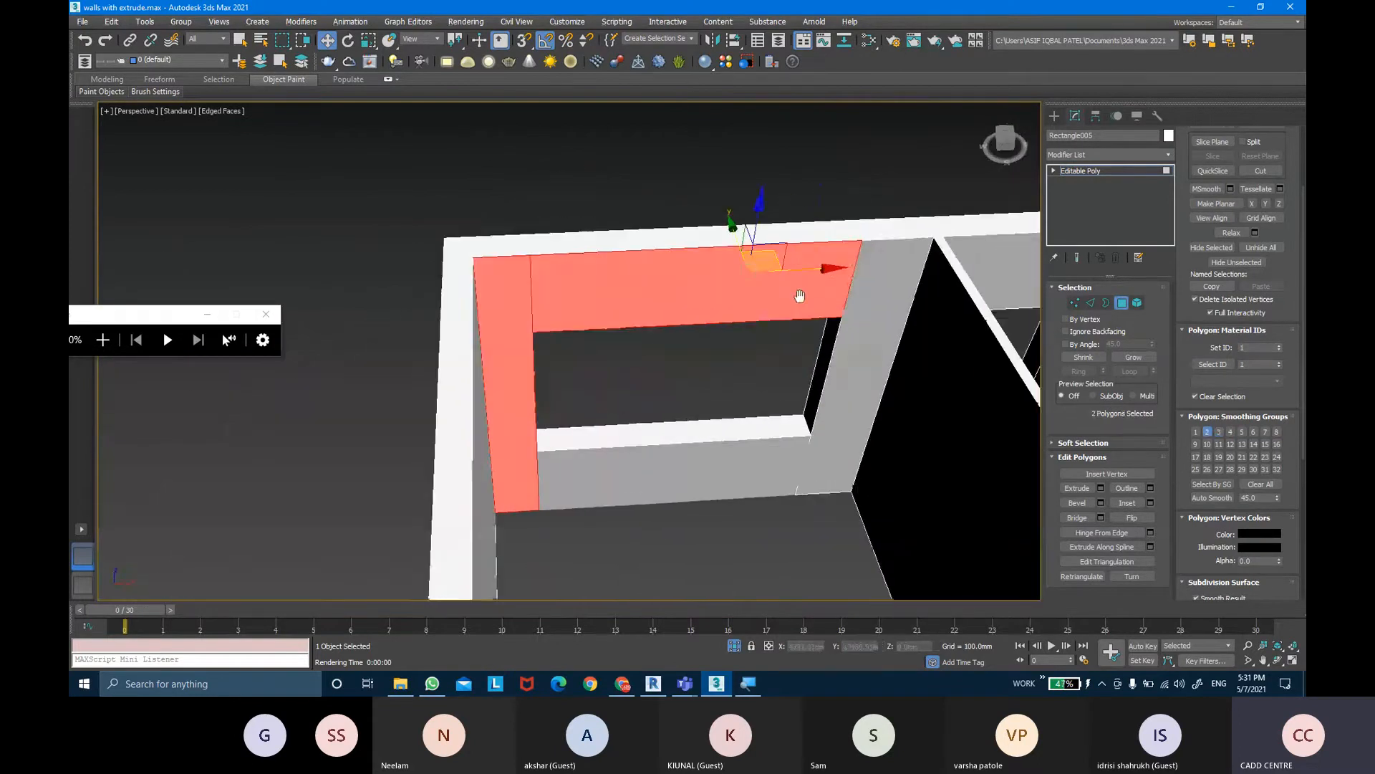
left_click(871, 265, "ctrl")
left_click(798, 429, "ctrl")
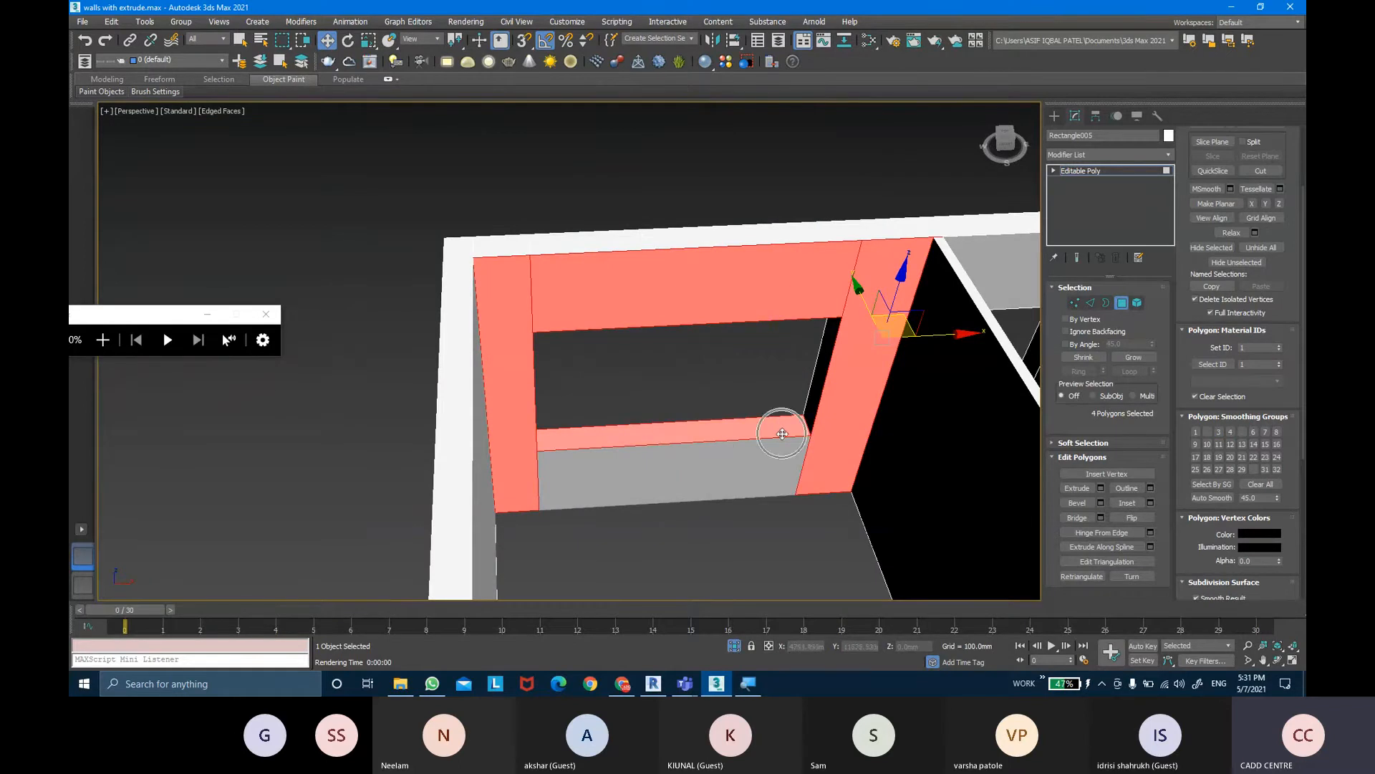
left_click(779, 429, "alt")
left_click(778, 457, "ctrl")
Add the end room's remaining inner wall polygons, including the faces beside the recess, to the polygon selection
middle_click_drag(778, 457, 750, 410)
scroll(681, 418, "down", 3)
scroll(707, 300, "up", 4)
left_click(736, 305, "ctrl")
left_click(727, 444, "ctrl")
left_click(770, 379, "ctrl")
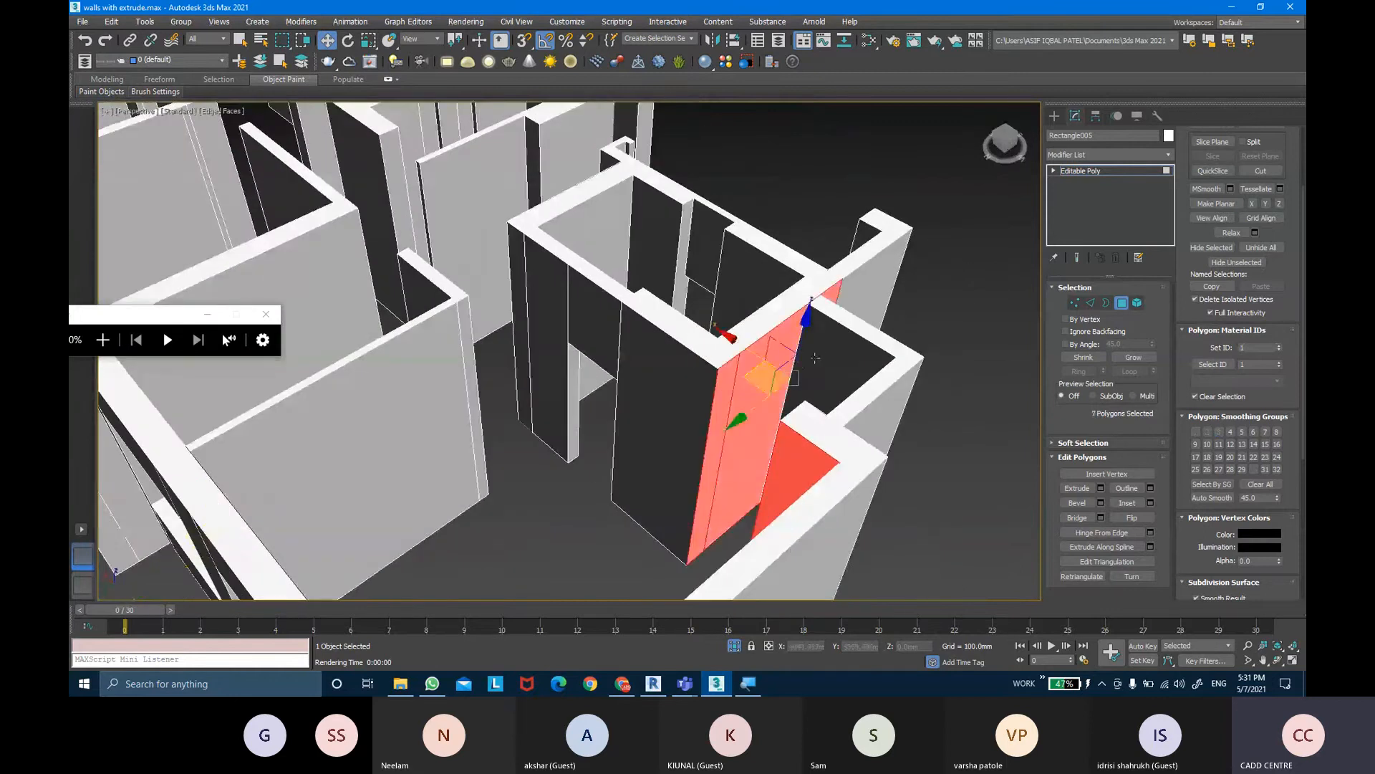
left_click(822, 356, "ctrl")
middle_click_drag(828, 363, 616, 289, "alt")
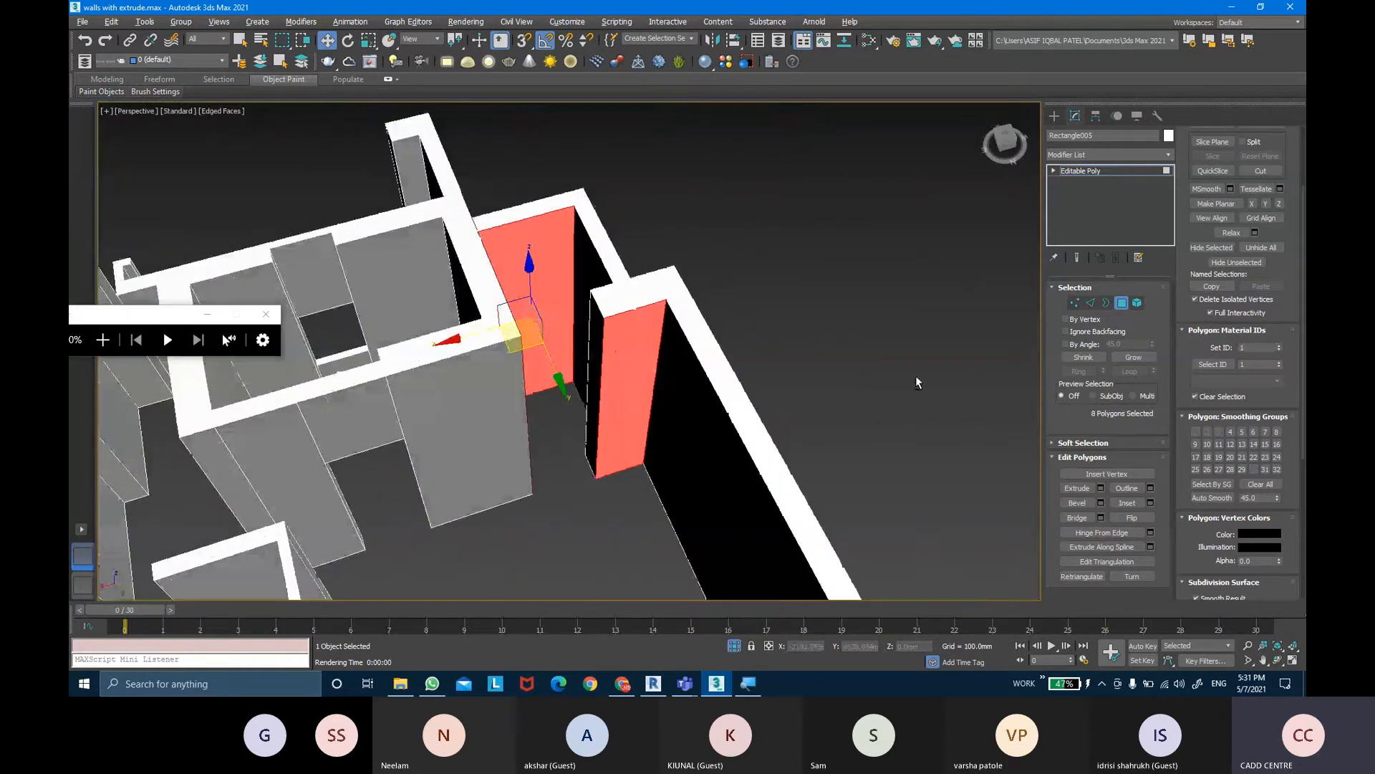
left_click(591, 269, "ctrl")
Select the wall polygon that runs past both sides of the perpendicular wall and examine the junction
middle_click_drag(690, 267, 626, 277)
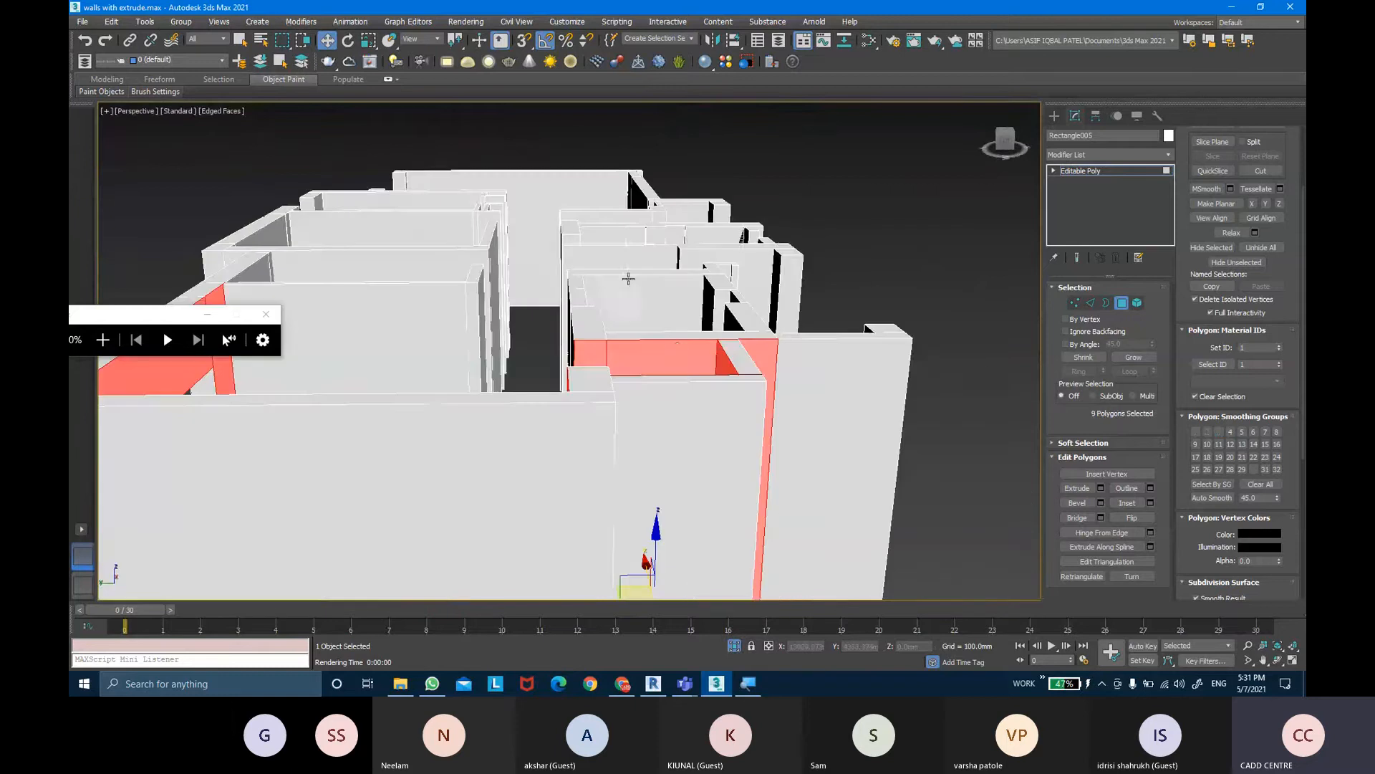
left_click(682, 355)
middle_click_drag(681, 355, 782, 370, "alt")
scroll(781, 371, "up", 5)
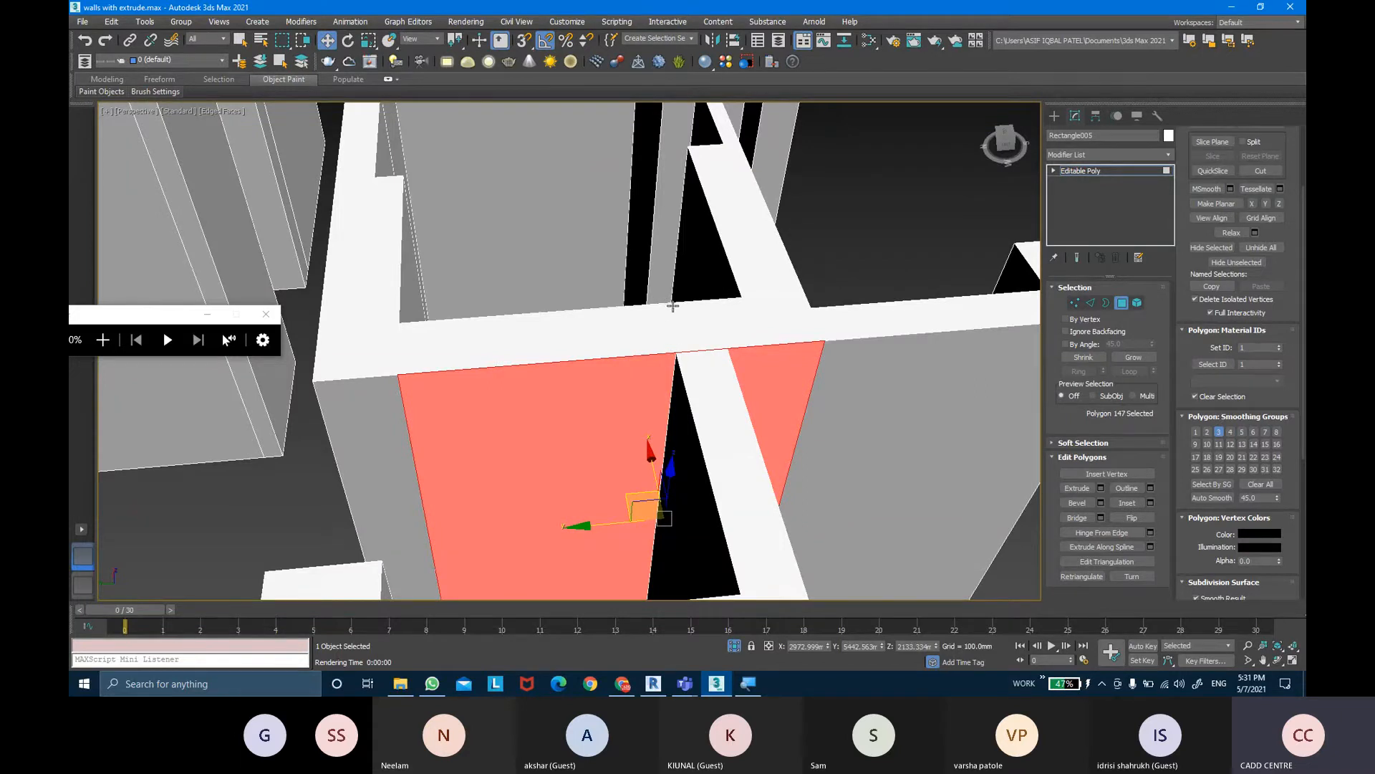
Show the wall junction in the Top view and clear the polygon selection
key("t")
scroll(664, 298, "down", 5)
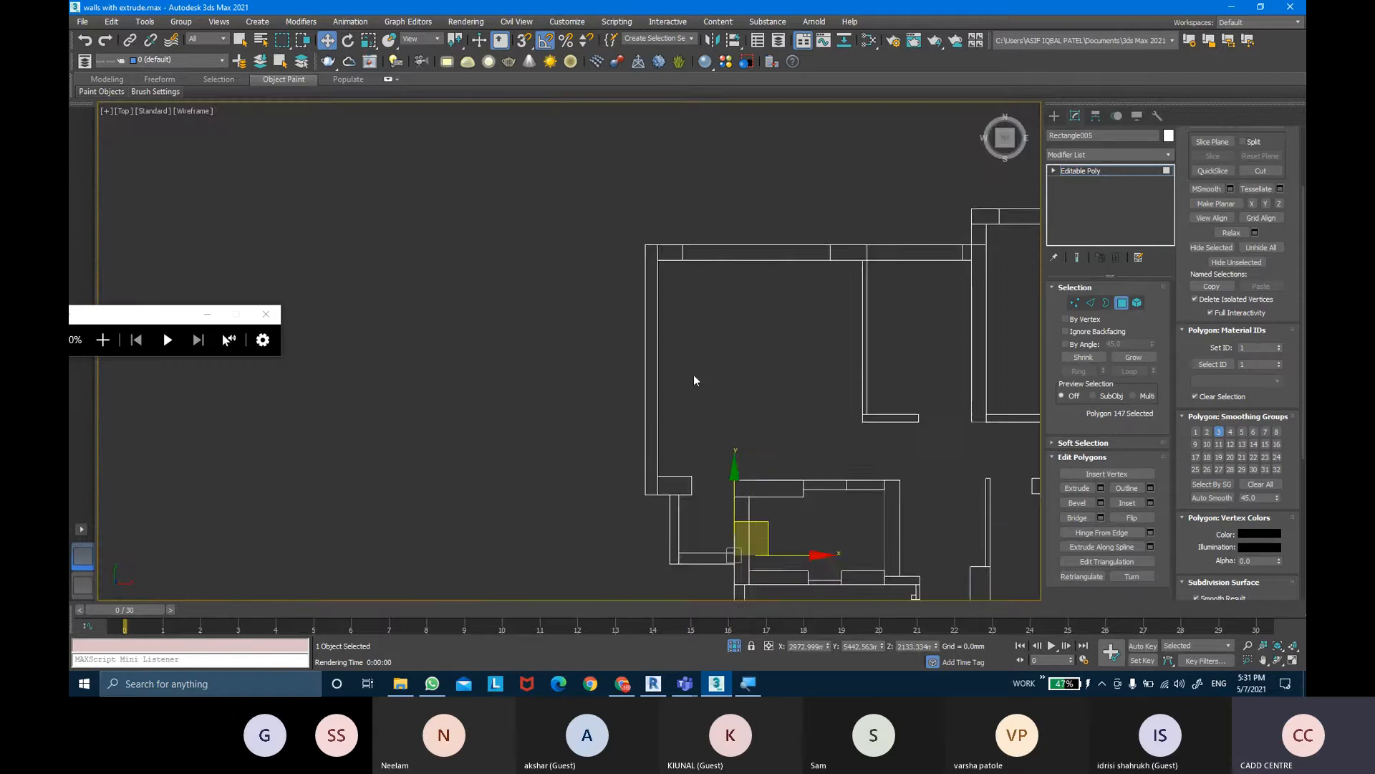
scroll(716, 418, "up", 4)
middle_click_drag(658, 386, 685, 408)
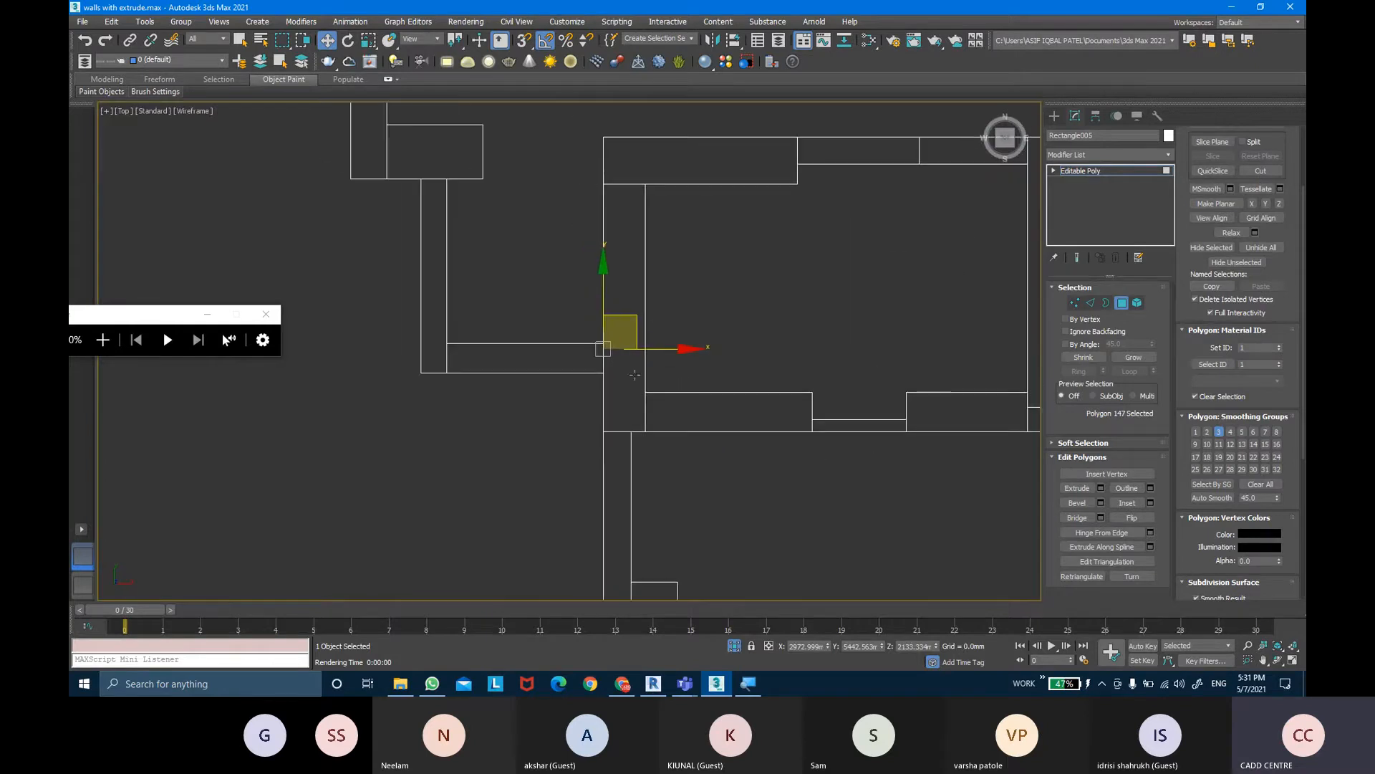
left_click(768, 334)
middle_click_drag(768, 334, 765, 334)
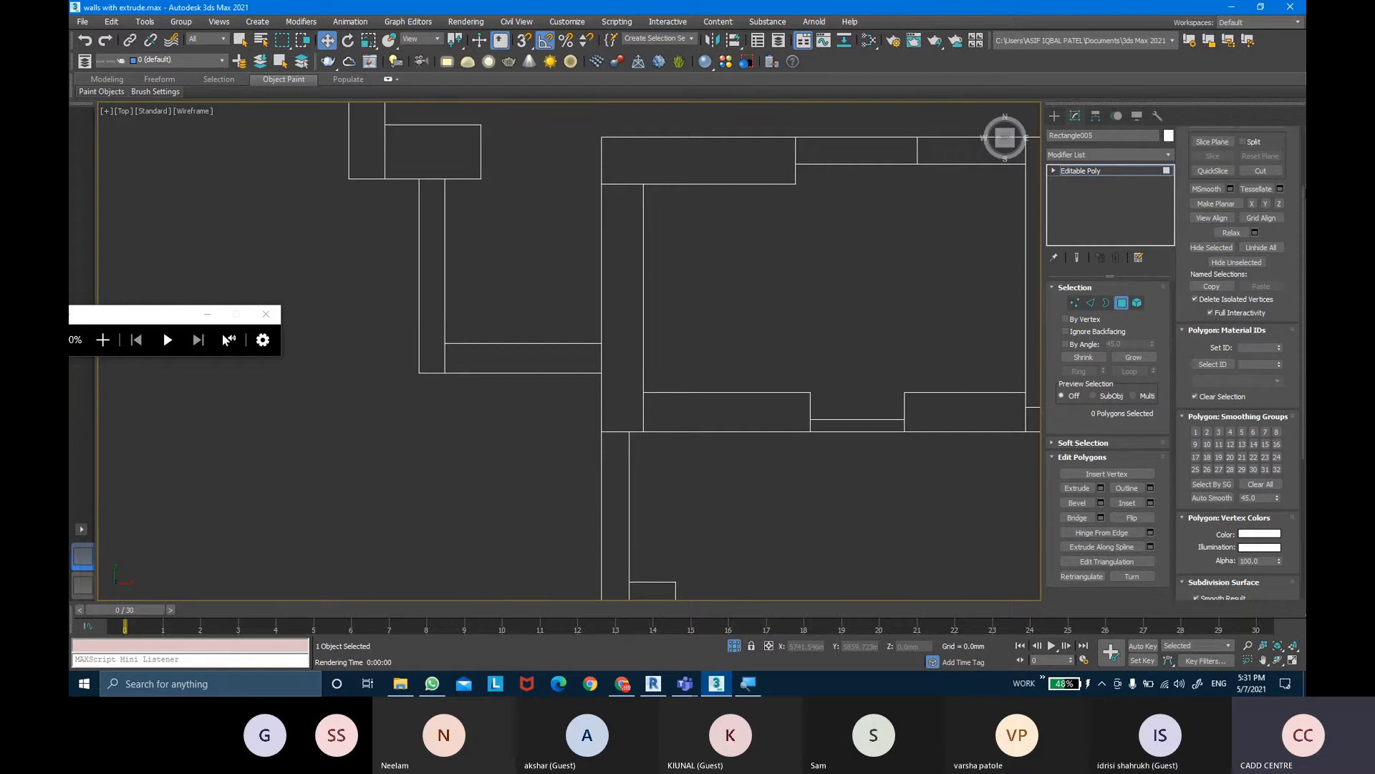
Try to slice the walls at the junction with QuickSlice, then turn the tool off
scroll(1192, 223, "up", 3)
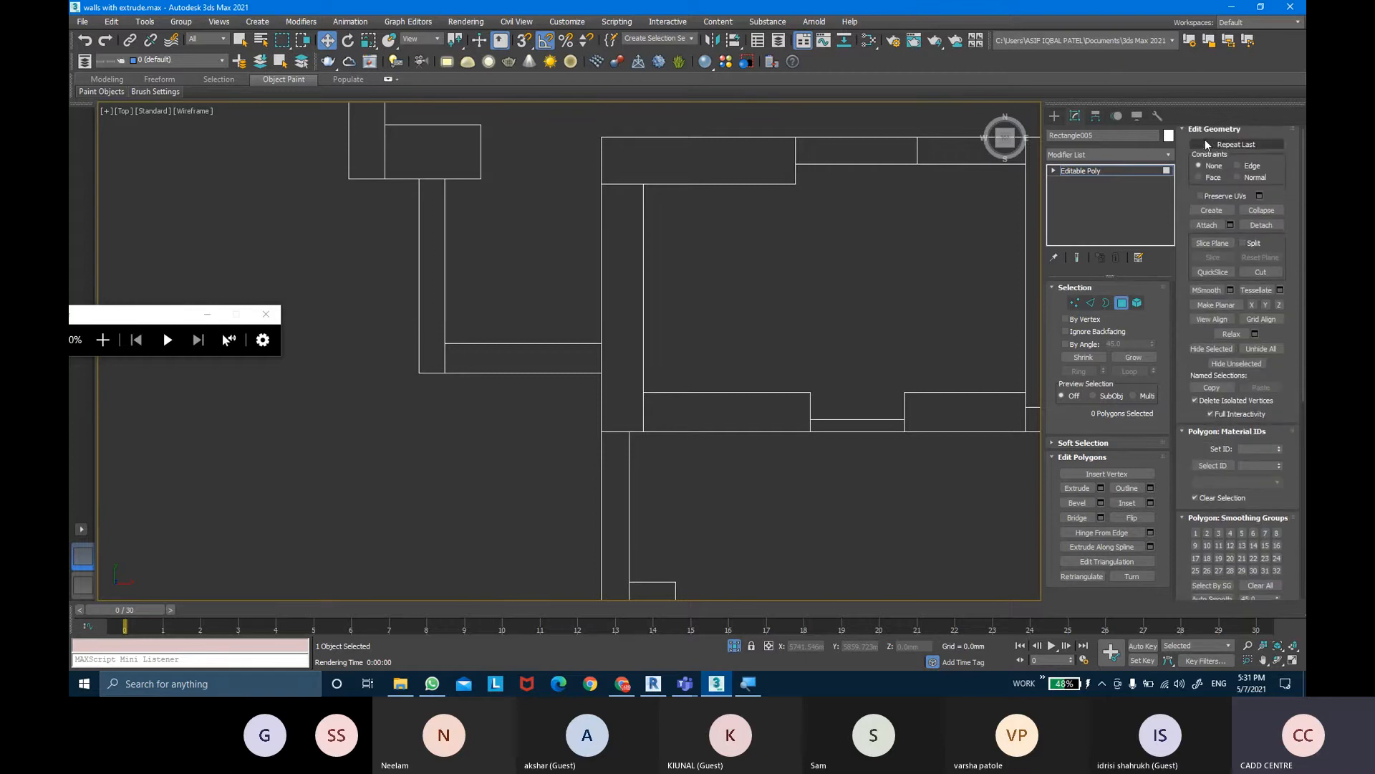
key("ctrl")
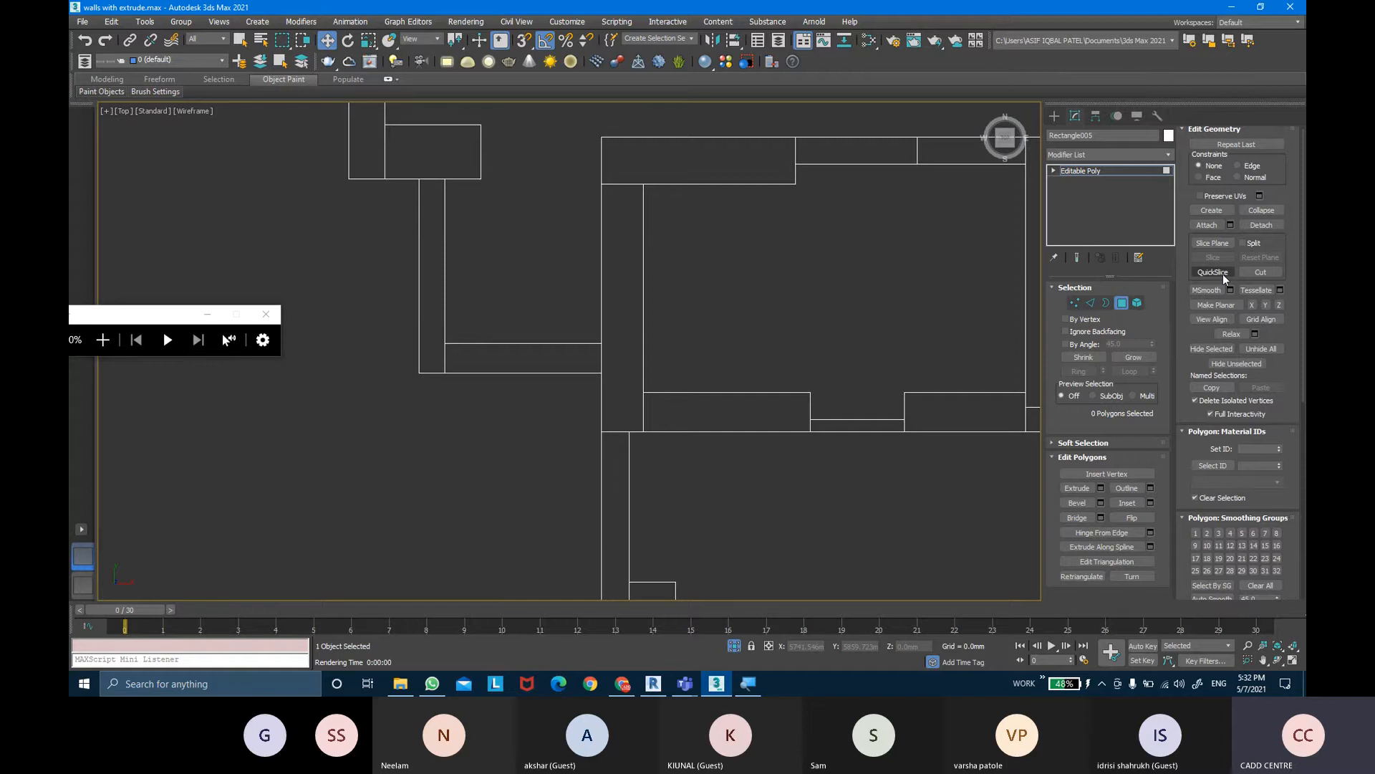
left_click(1223, 274)
scroll(720, 321, "up", 2)
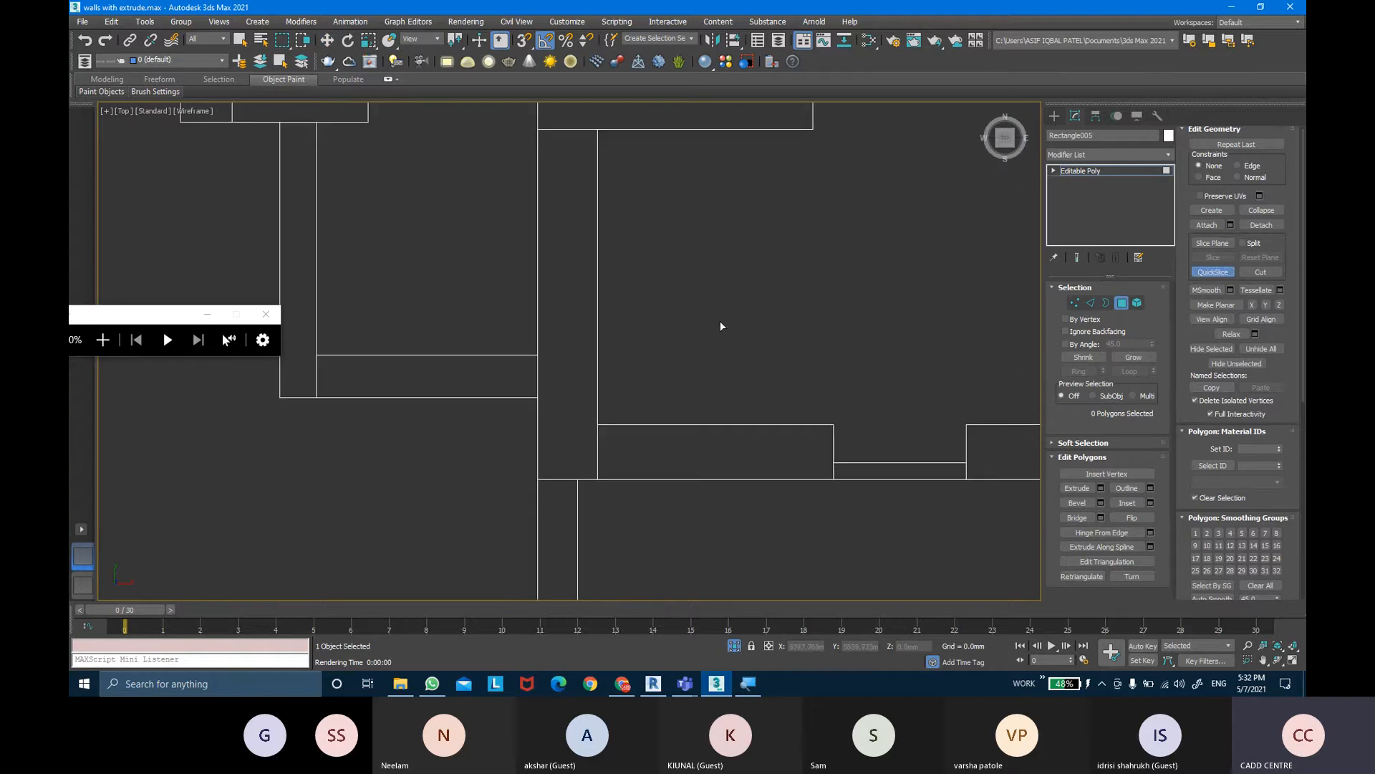
left_click(539, 351)
scroll(539, 357, "up", 3)
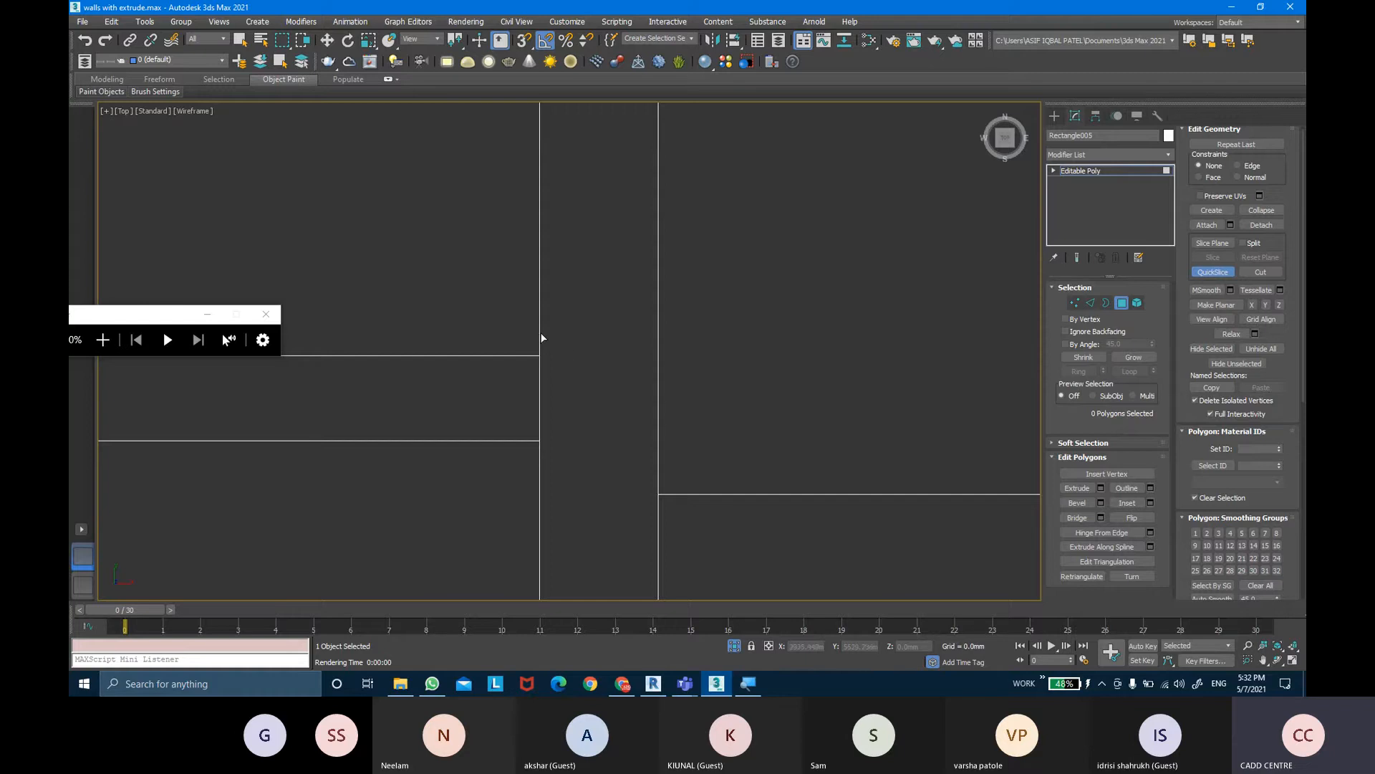
scroll(540, 337, "down", 3)
middle_click_drag(551, 339, 581, 339)
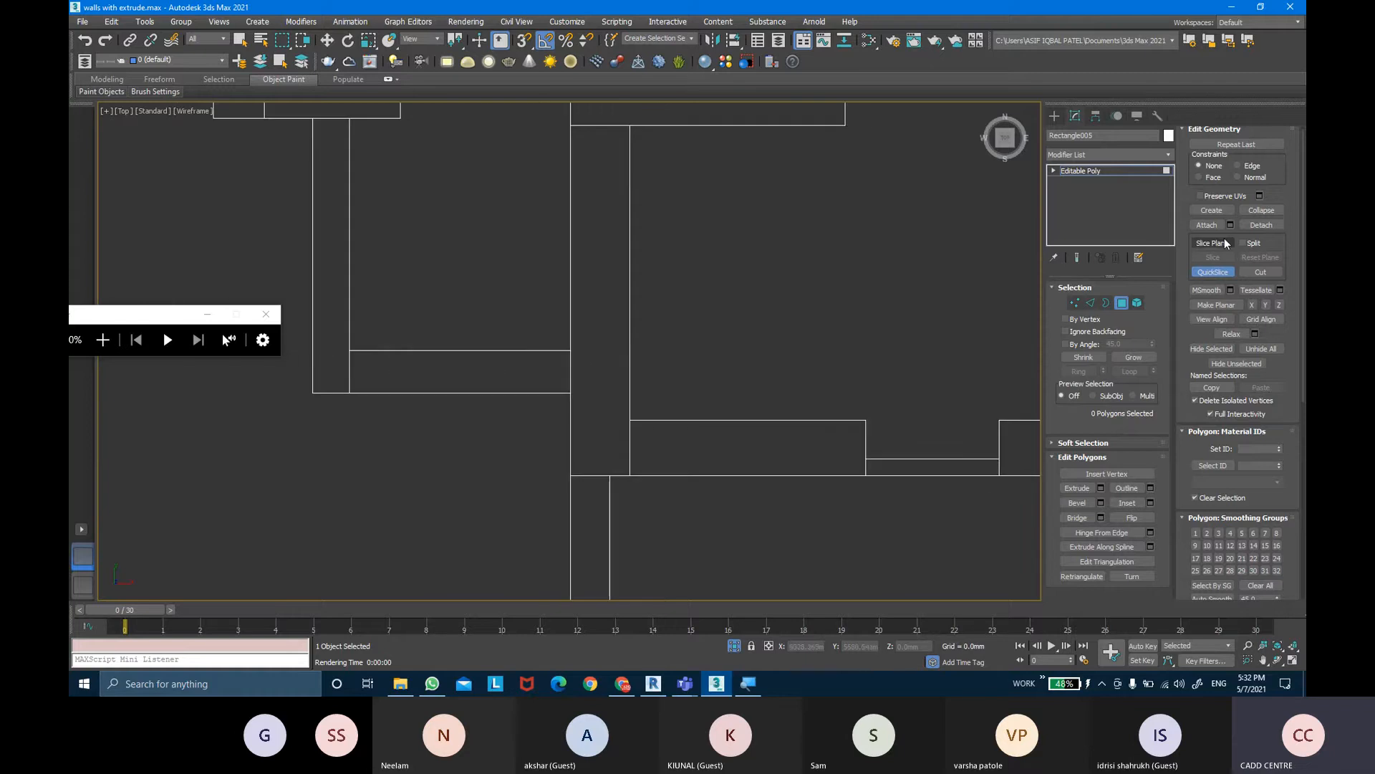
left_click(1212, 273)
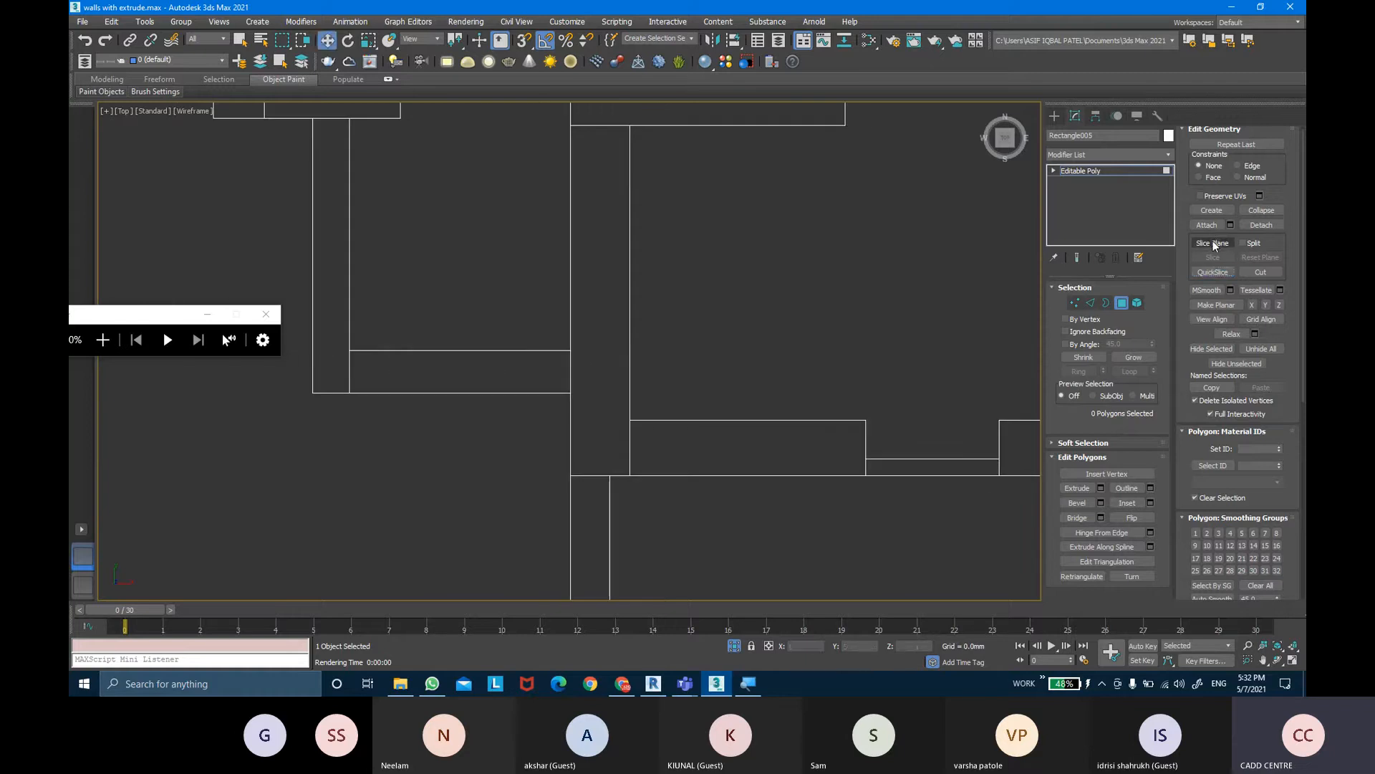
Activate the Slice Plane and move it close to the junction of the perpendicular walls
left_click(1213, 244)
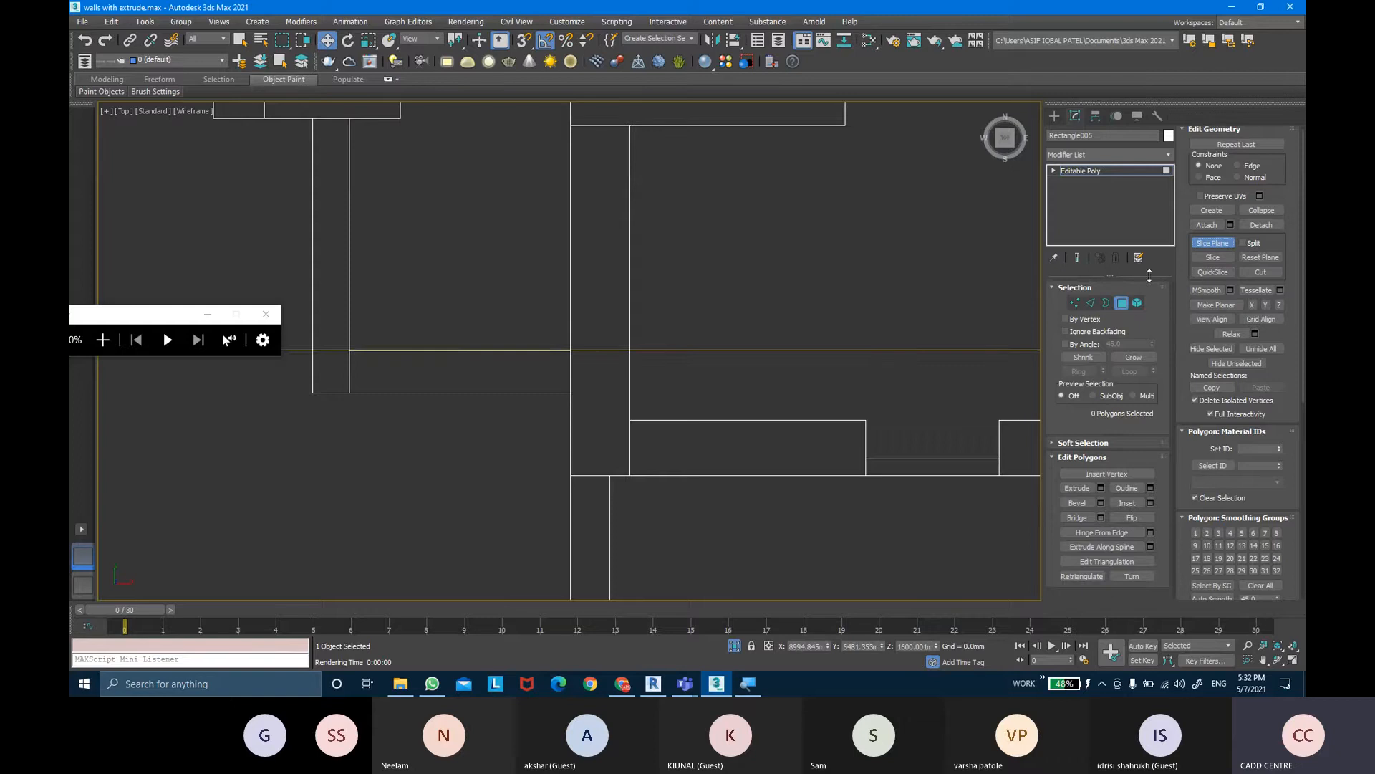
scroll(590, 328, "down", 5)
scroll(630, 347, "up", 5)
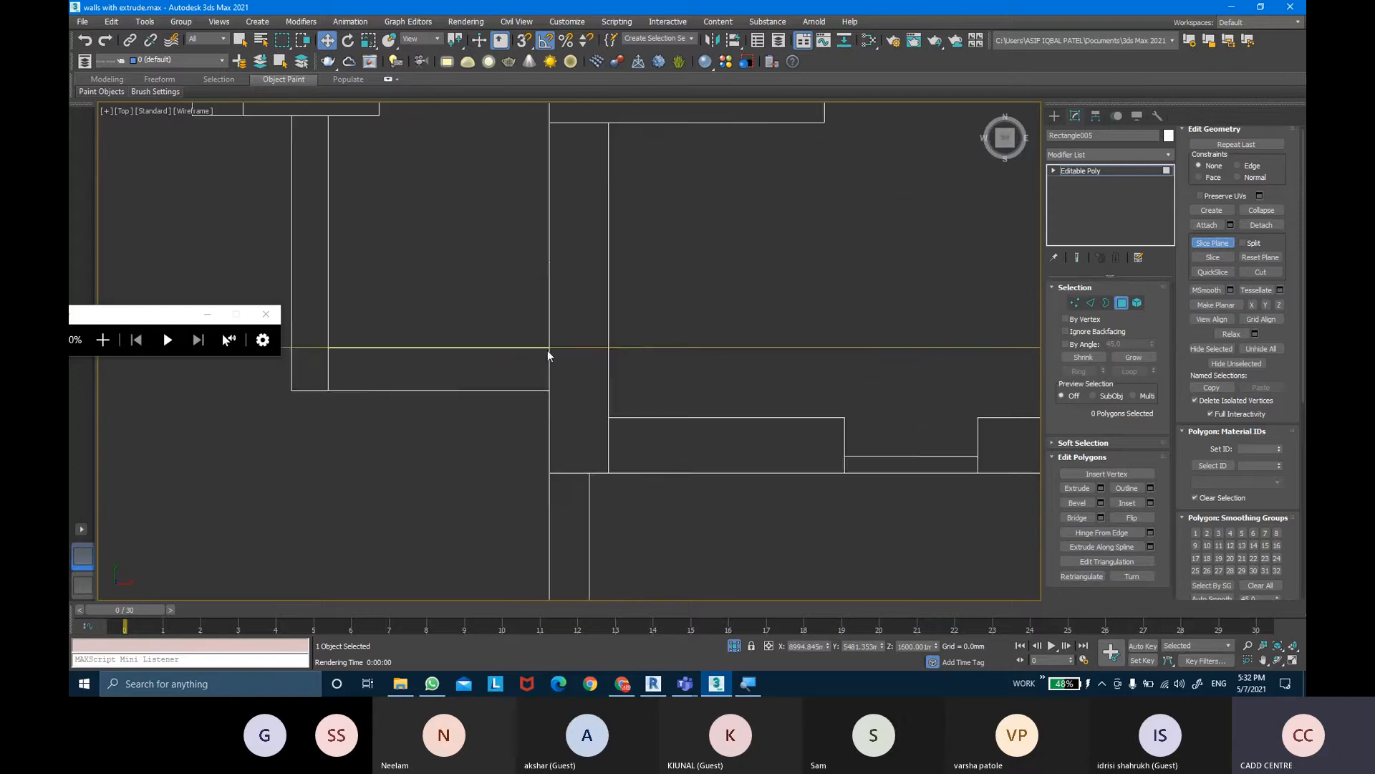
scroll(547, 356, "down", 5)
middle_click_drag(660, 343, 596, 318)
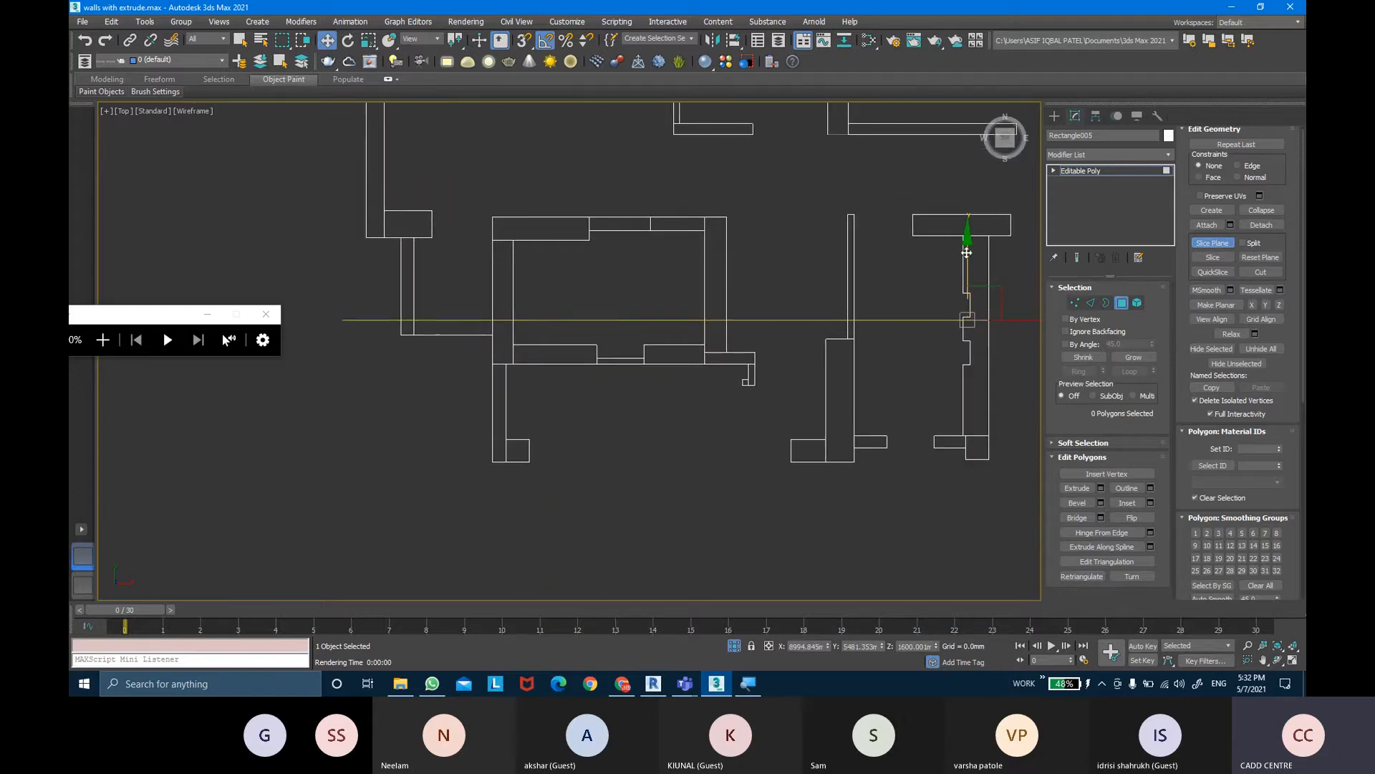
left_click_drag(967, 239, 967, 230)
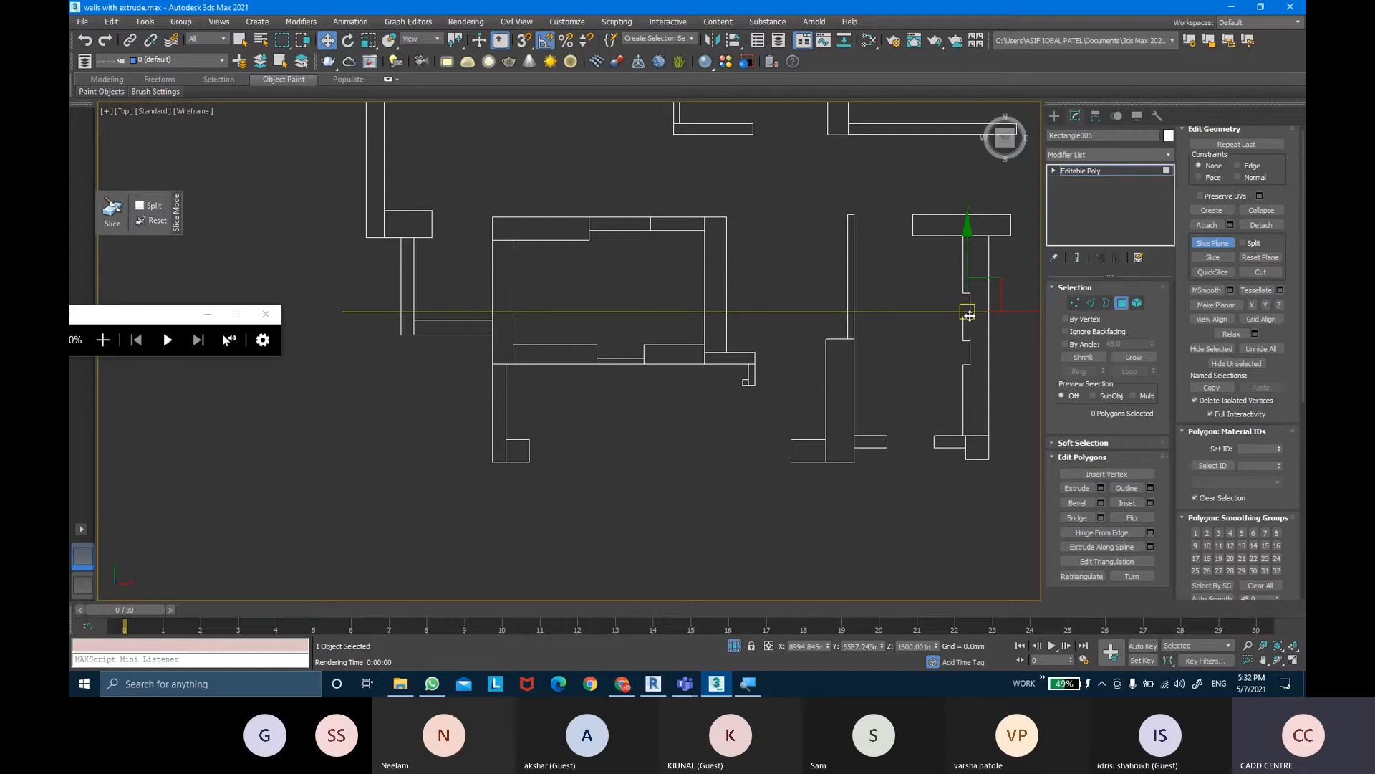
left_click_drag(969, 315, 524, 312)
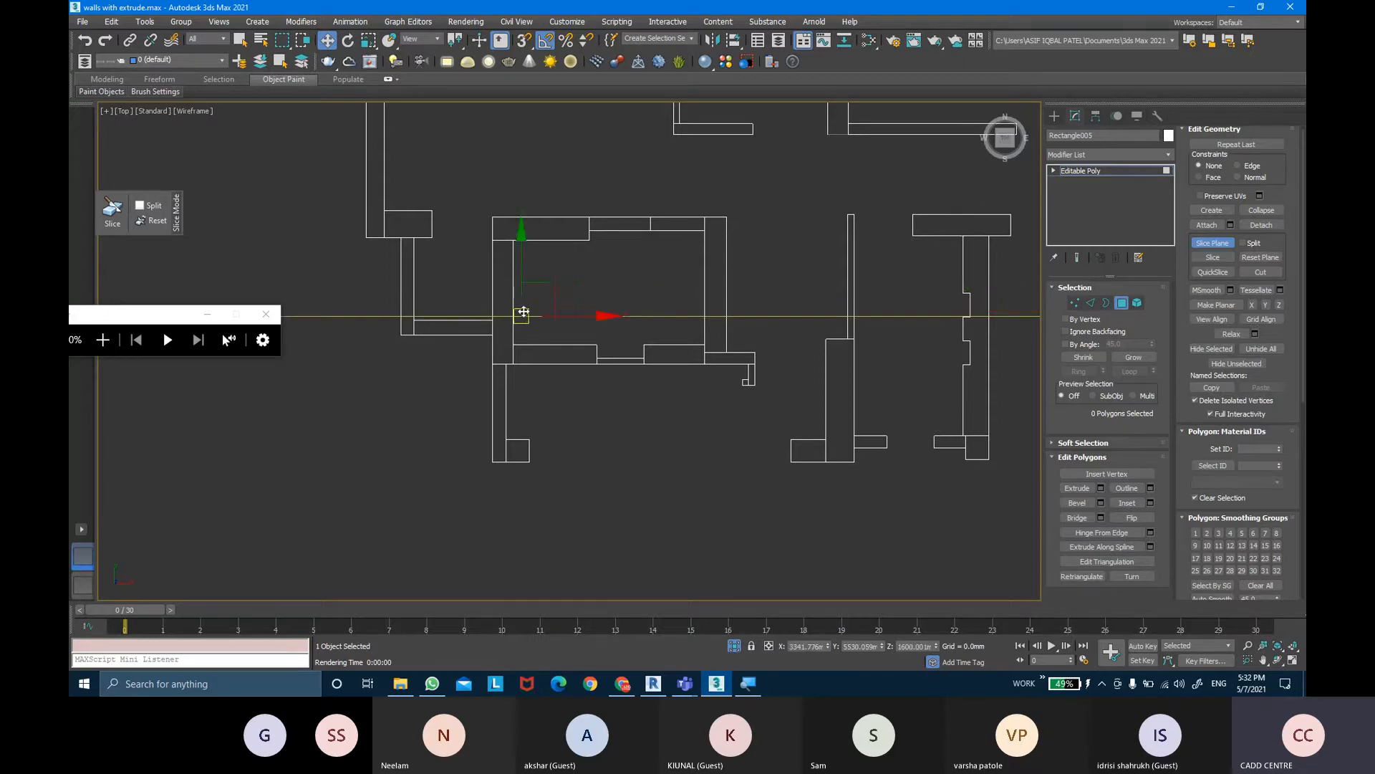
Turn on snapping, align the slice plane with the adjoining wall's upper face at the junction, and slice the walls there
scroll(488, 322, "up", 5)
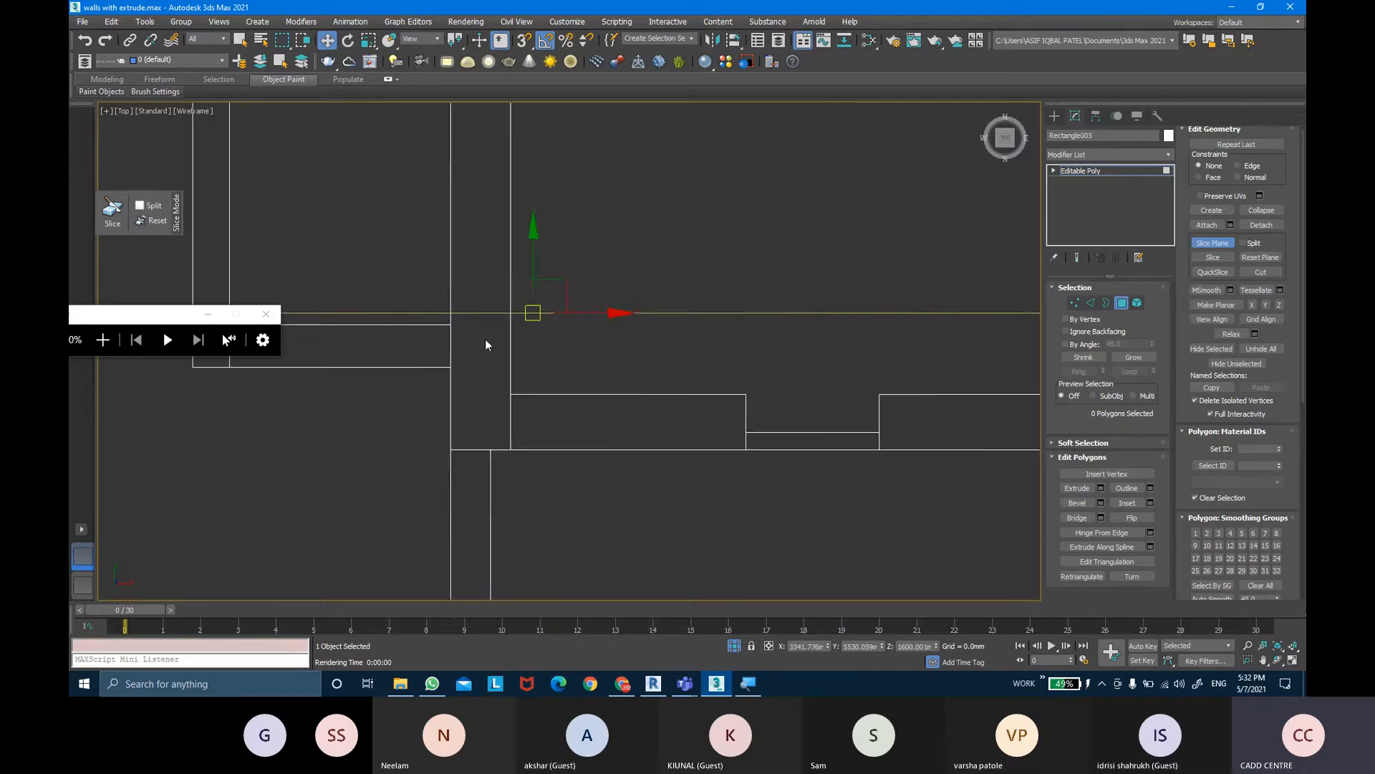
left_click(522, 39)
left_click_drag(621, 309, 504, 324)
scroll(801, 276, "down", 3)
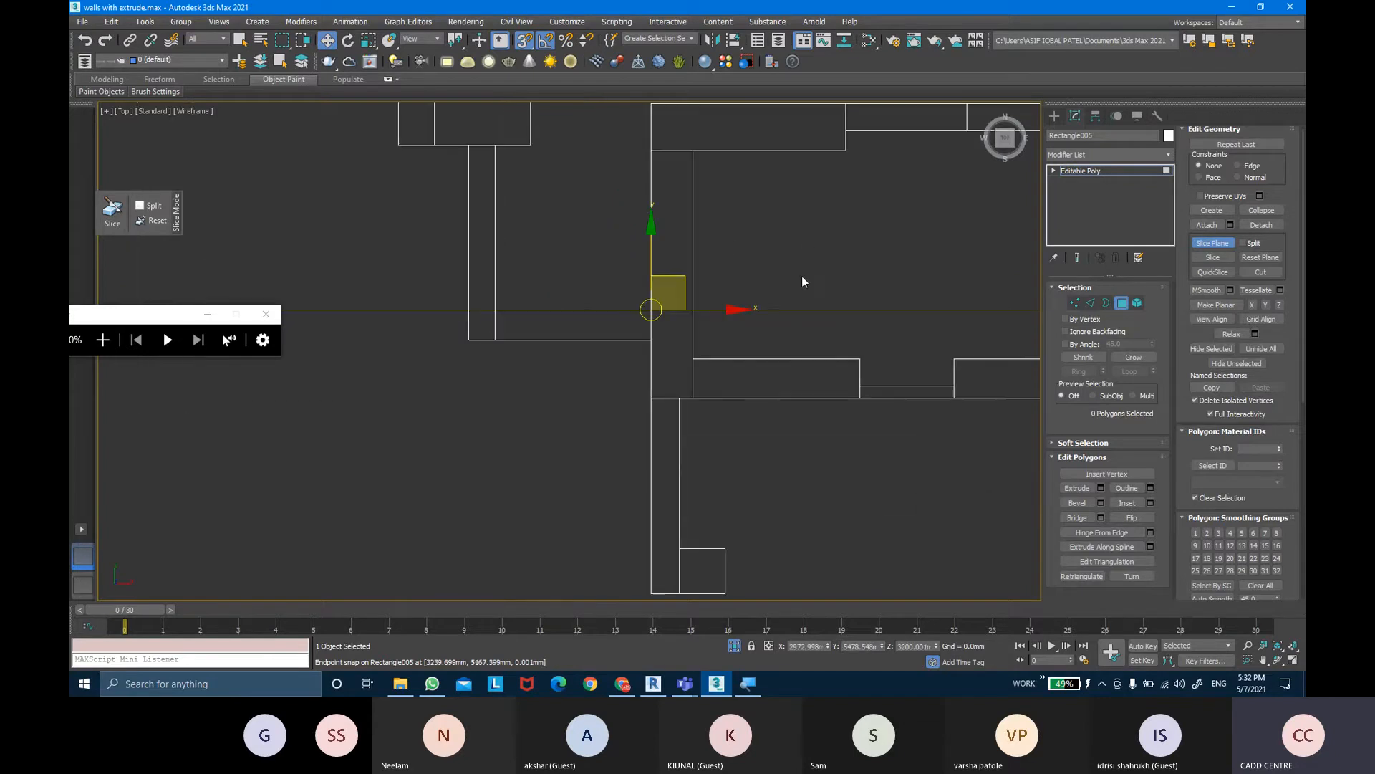
left_click(1216, 257)
middle_click_drag(767, 270, 739, 276)
scroll(740, 265, "down", 3)
scroll(750, 270, "up", 3)
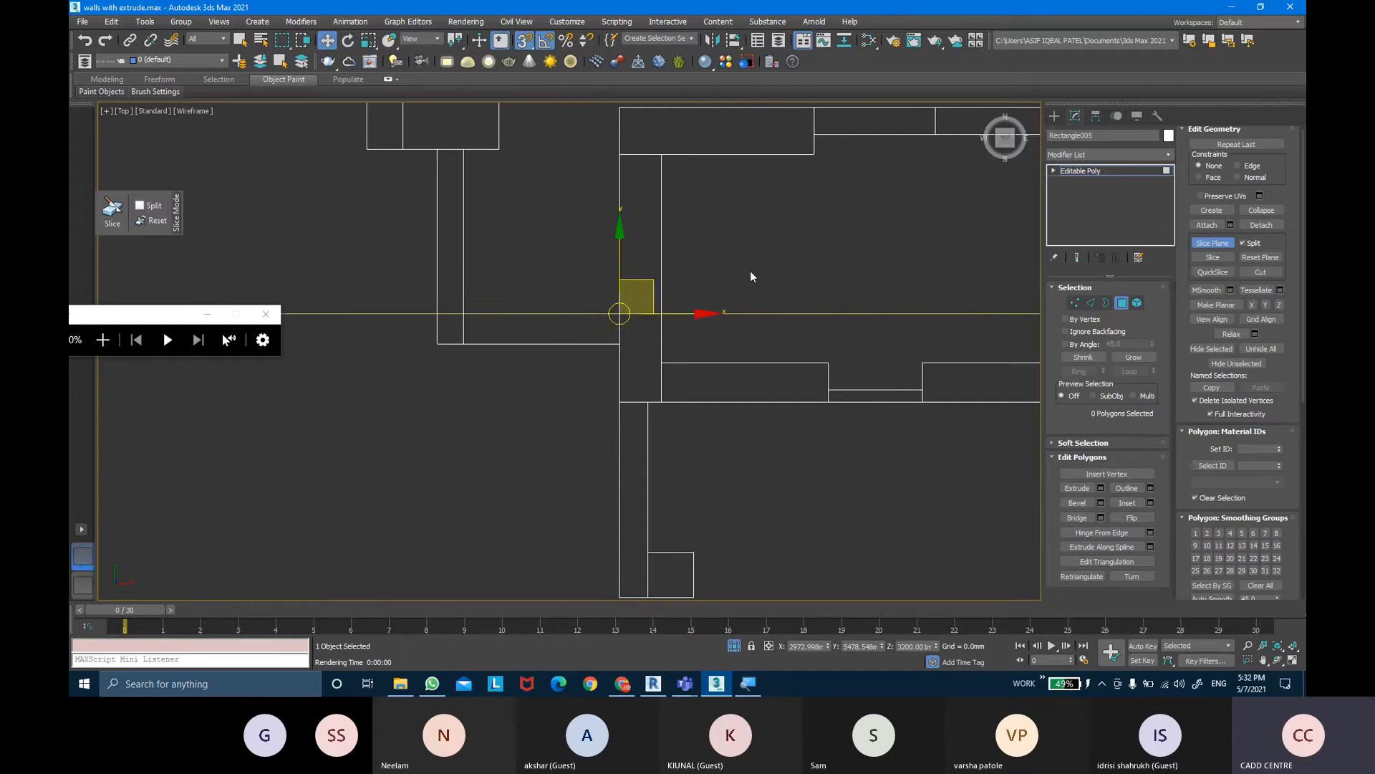
Restart the Slice Plane, slice the walls at the same position with Split enabled, and turn snapping off
left_click(1208, 243)
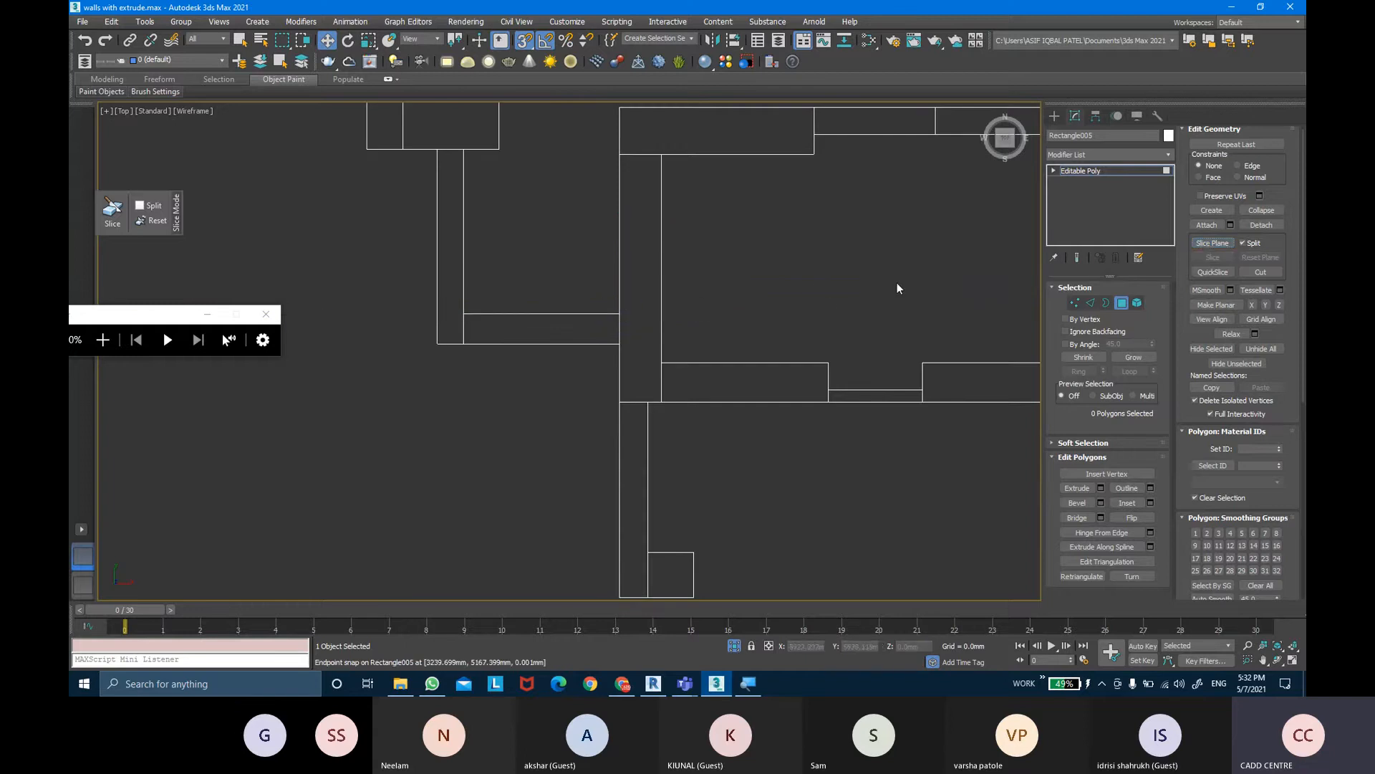
left_click(1202, 242)
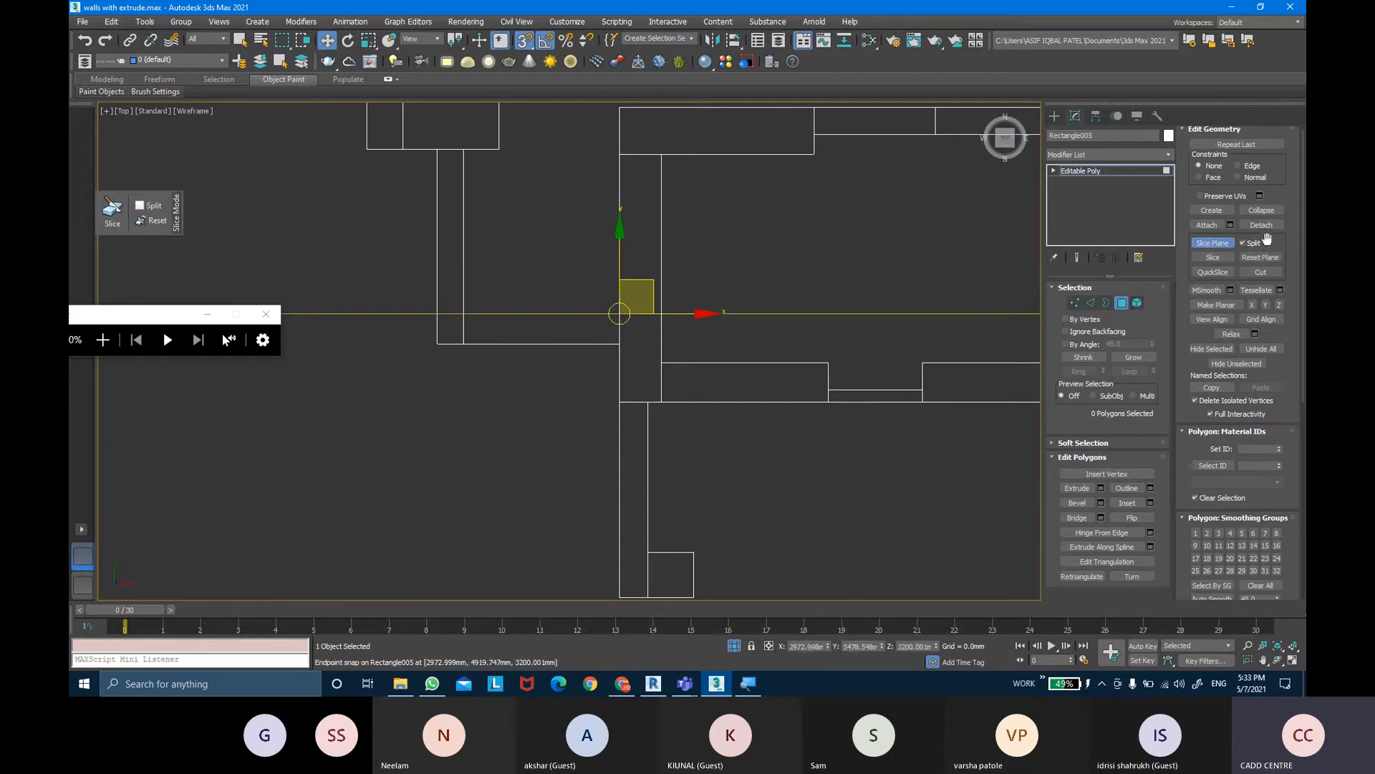
left_click(1213, 257)
key("s")
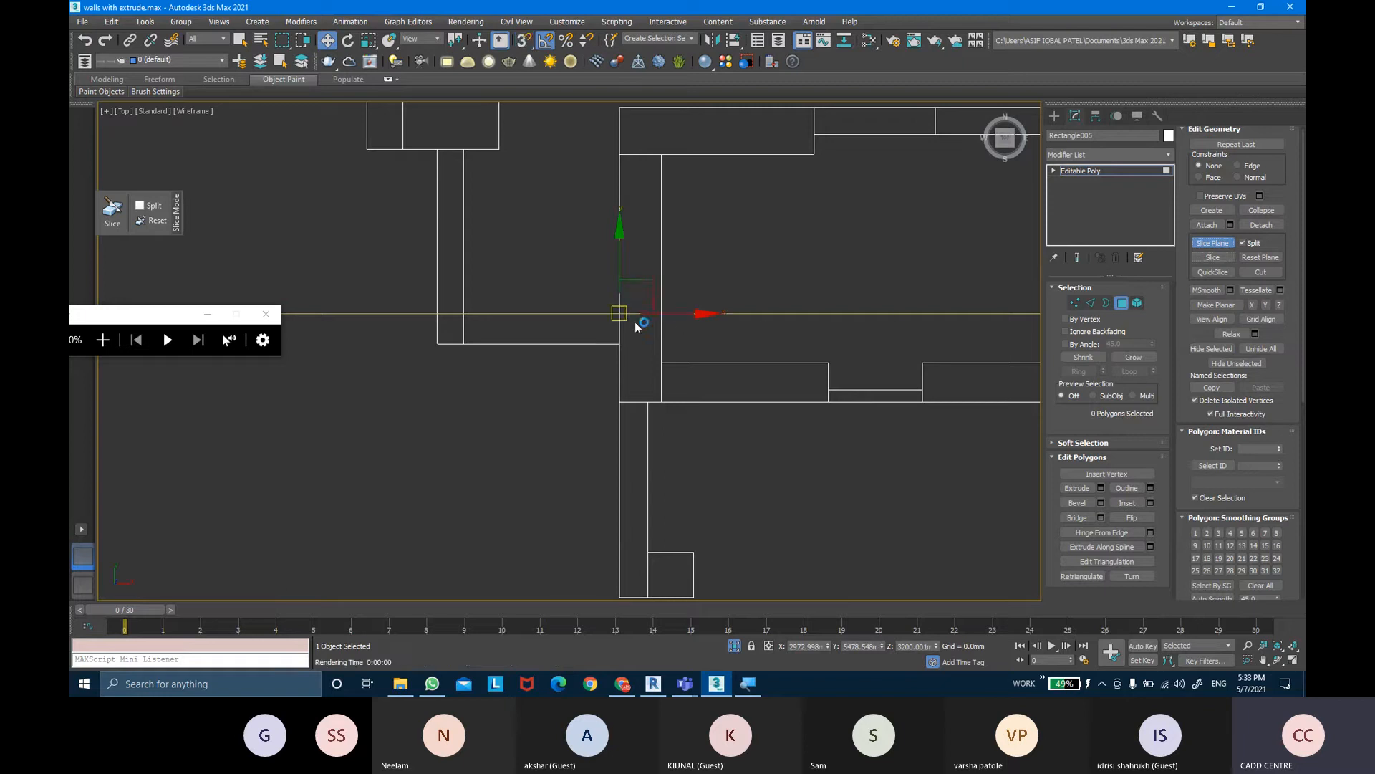
Exit slicing to the object's top level, then return to Polygon level and expand the Editable Poly sub-object list
scroll(635, 321, "up", 2)
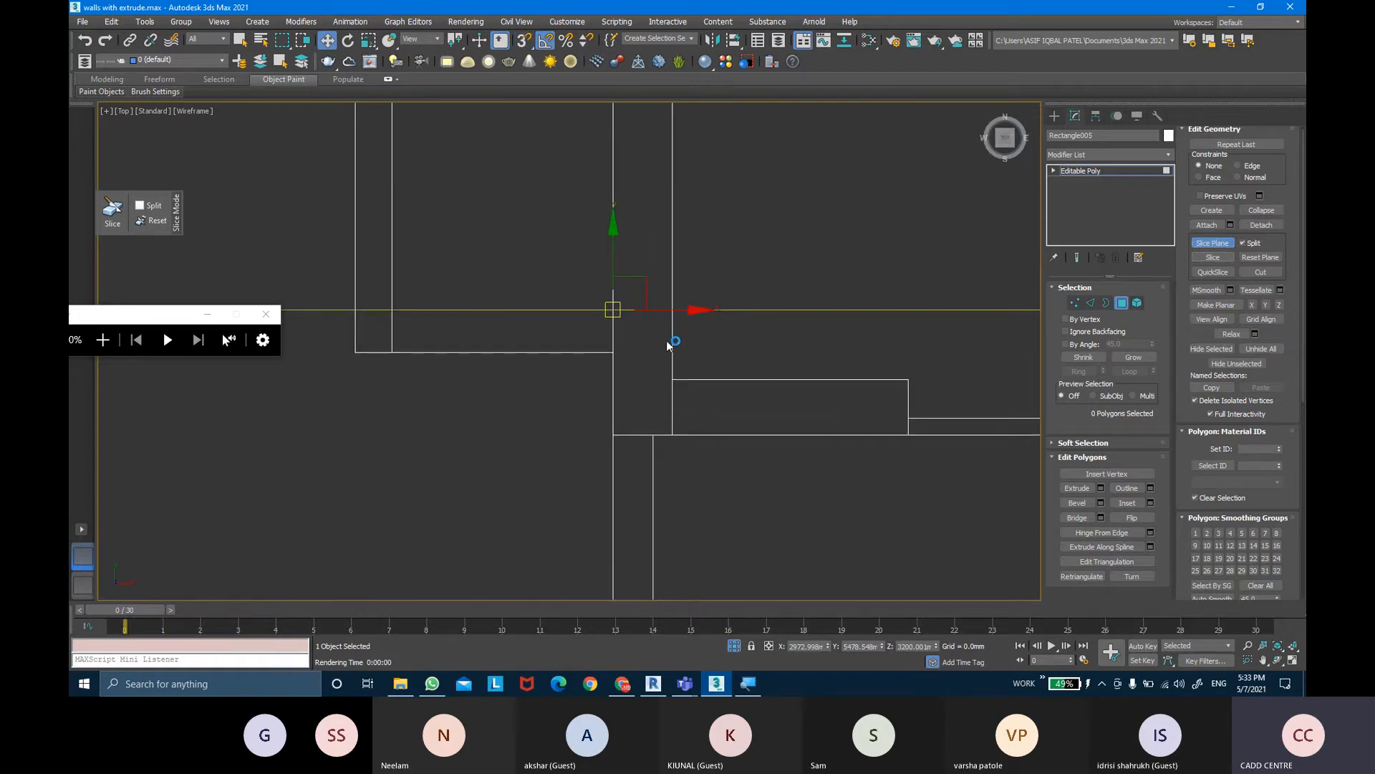
right_click(664, 337)
mouse_move(745, 477)
left_click(860, 493)
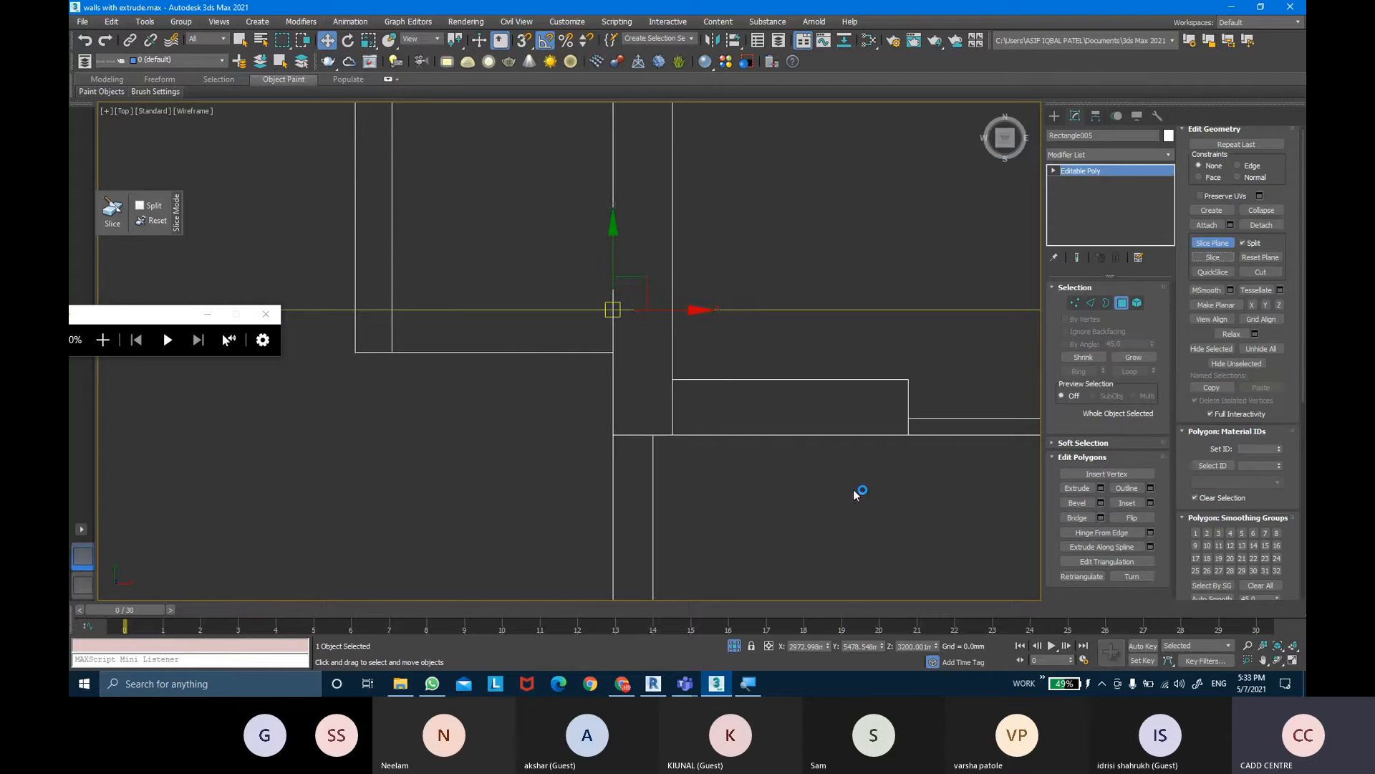
scroll(629, 323, "up", 3)
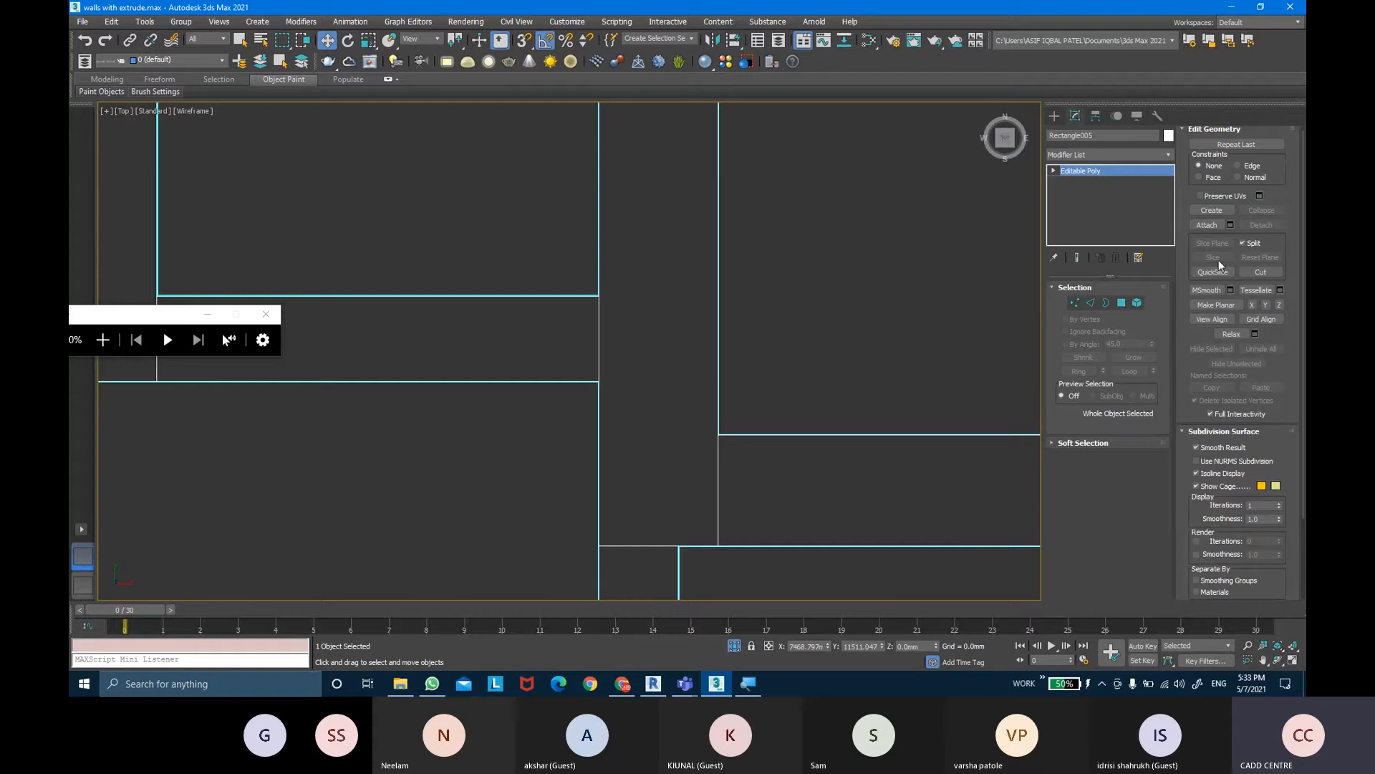
left_click(1122, 303)
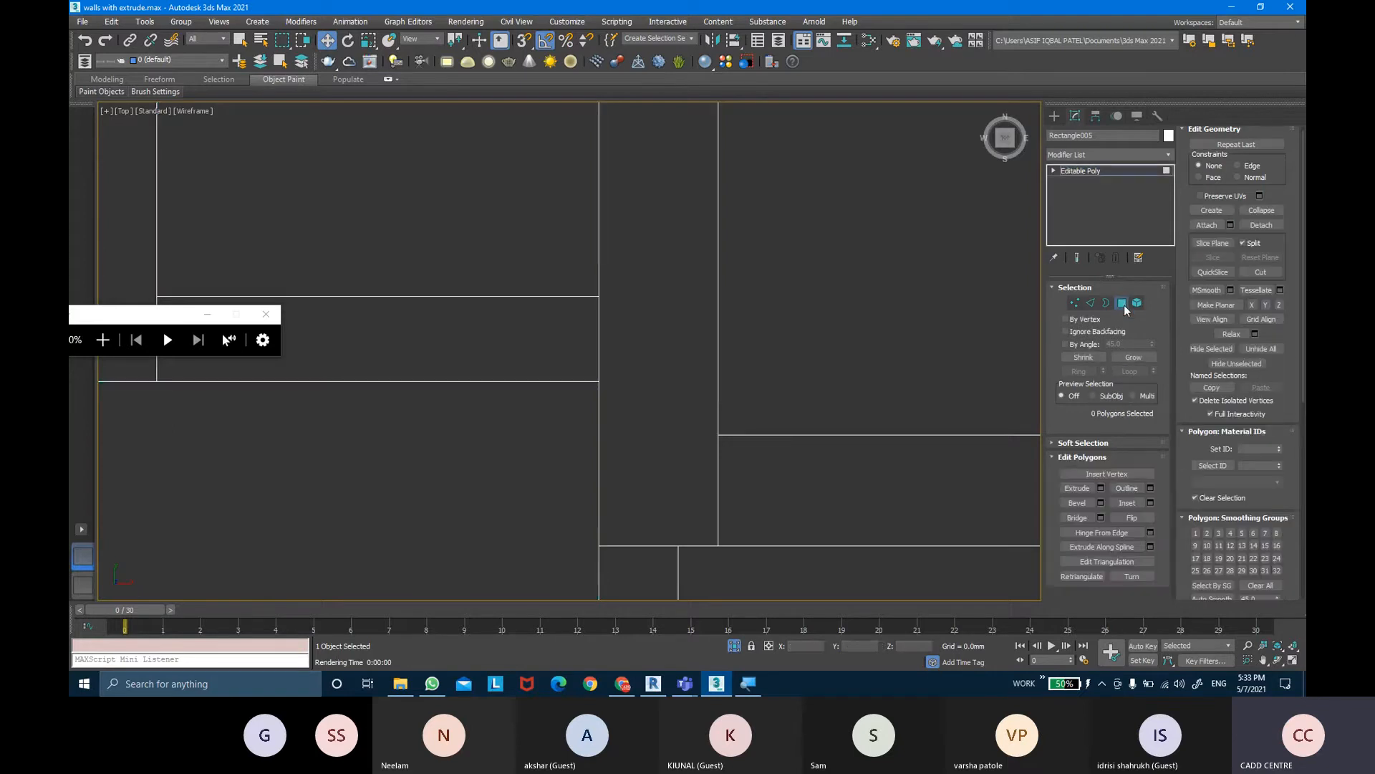
left_click(1053, 170)
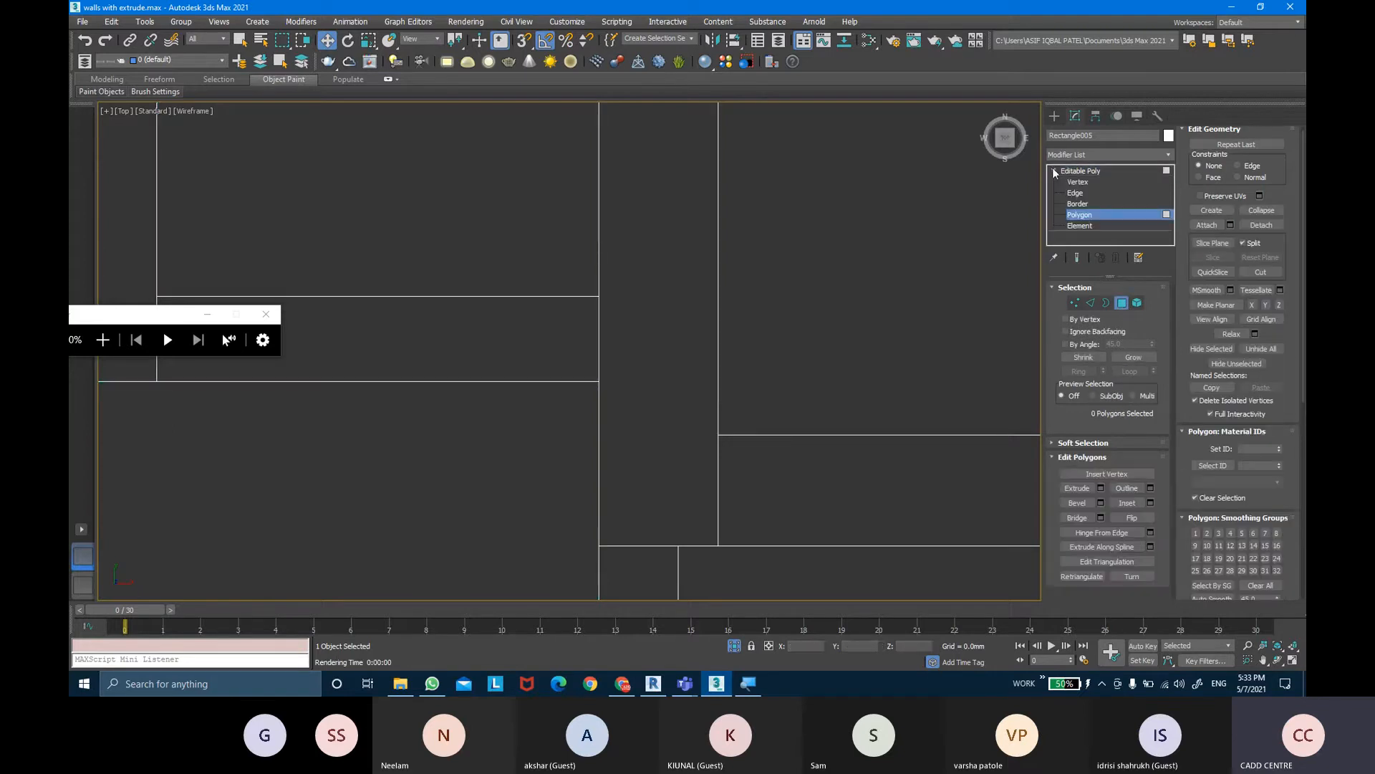
At Vertex level, activate the Slice Plane and rotate it upright so it runs horizontally across the plan
left_click(1074, 182)
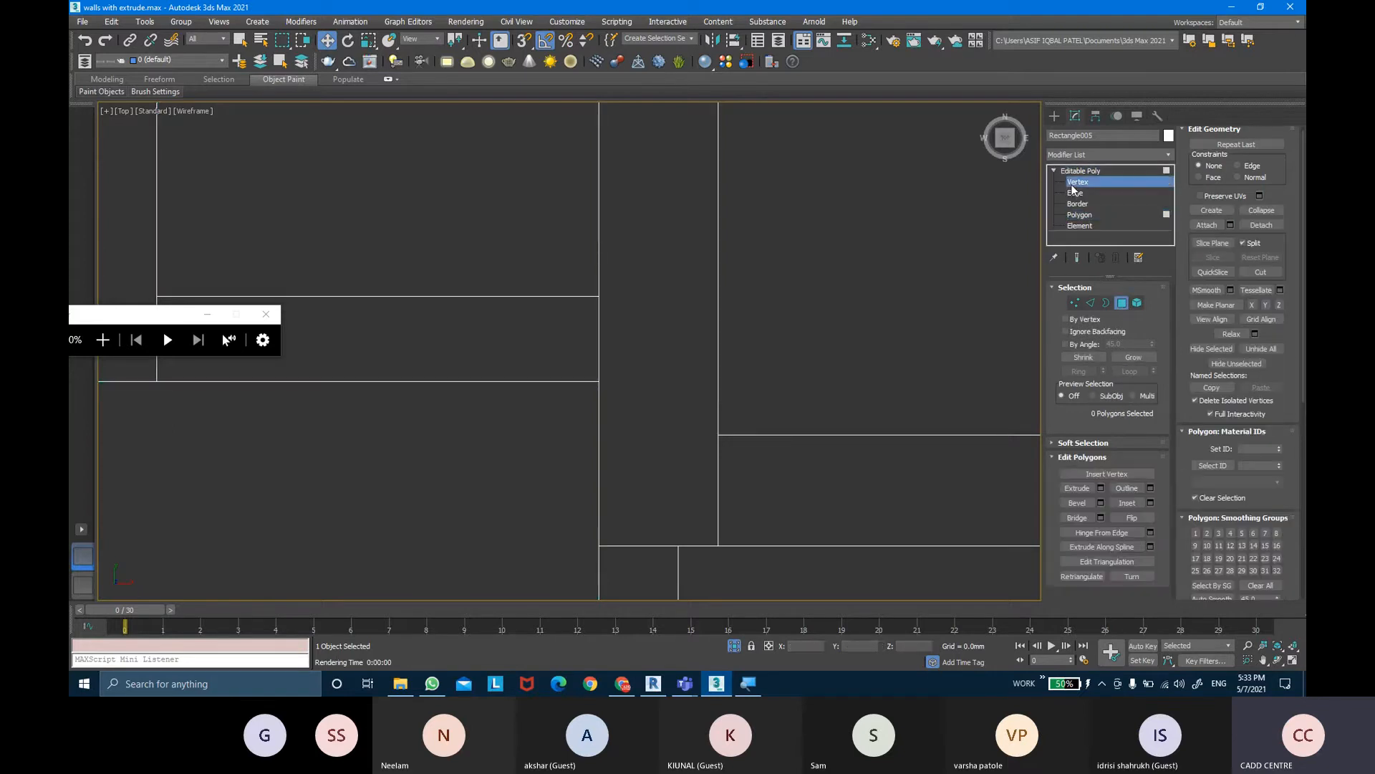
left_click(1214, 244)
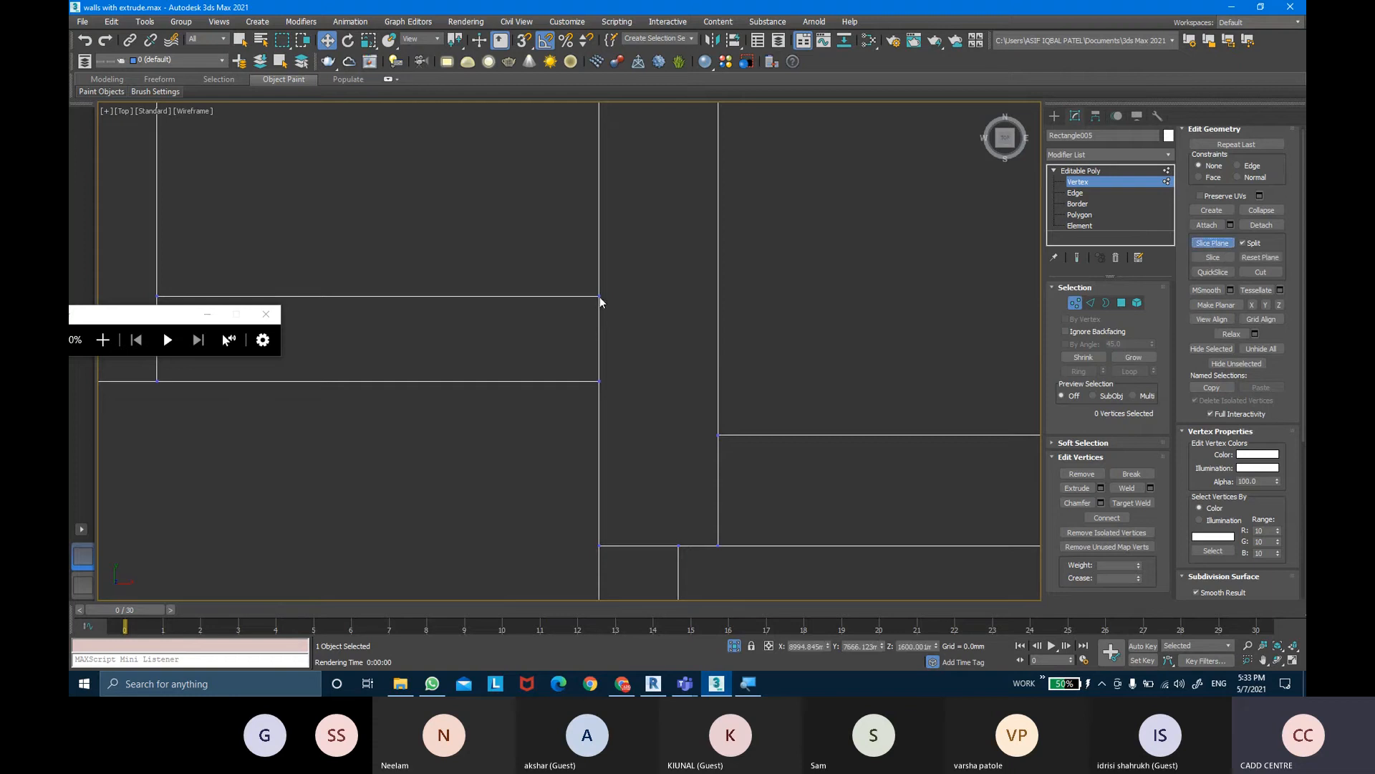
left_click(1210, 272)
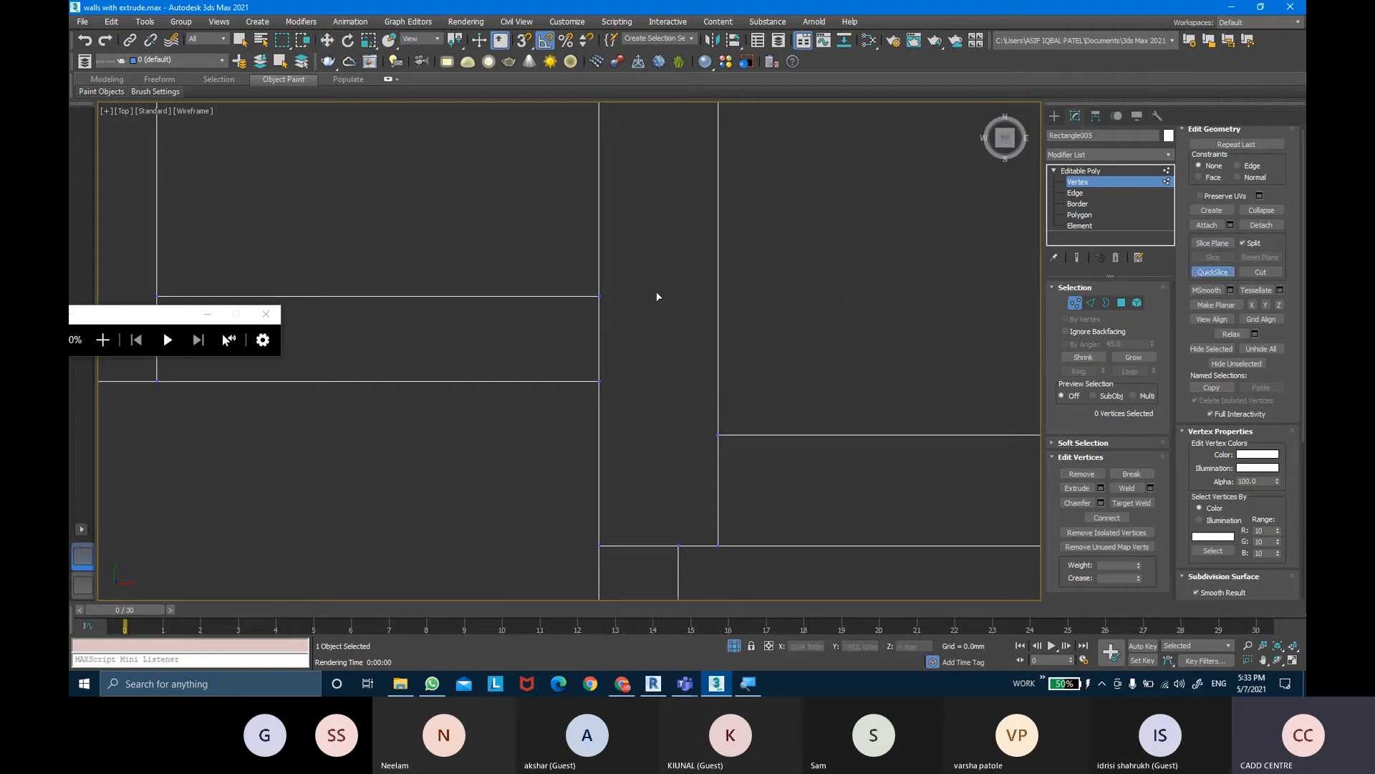
left_click(1204, 245)
scroll(795, 318, "down", 6)
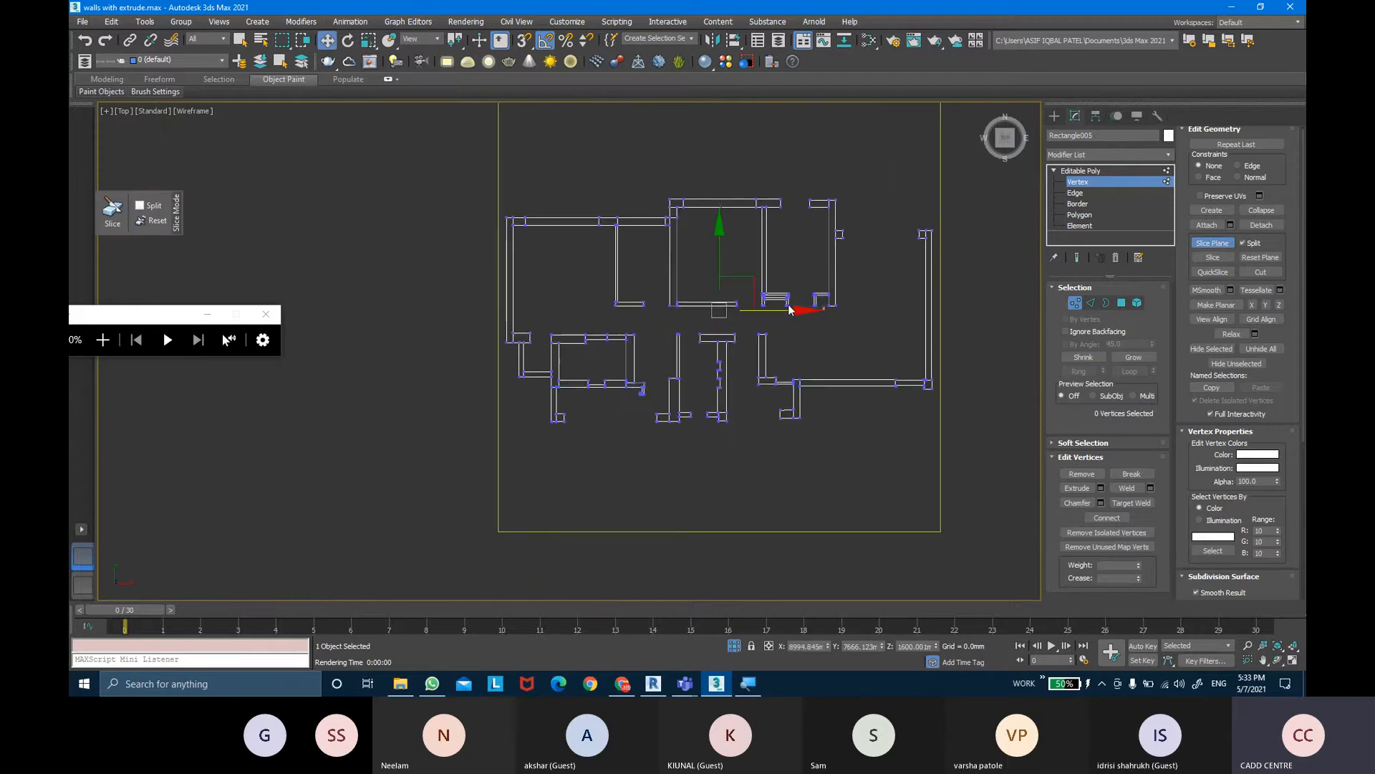
left_click_drag(723, 309, 702, 342)
key("e")
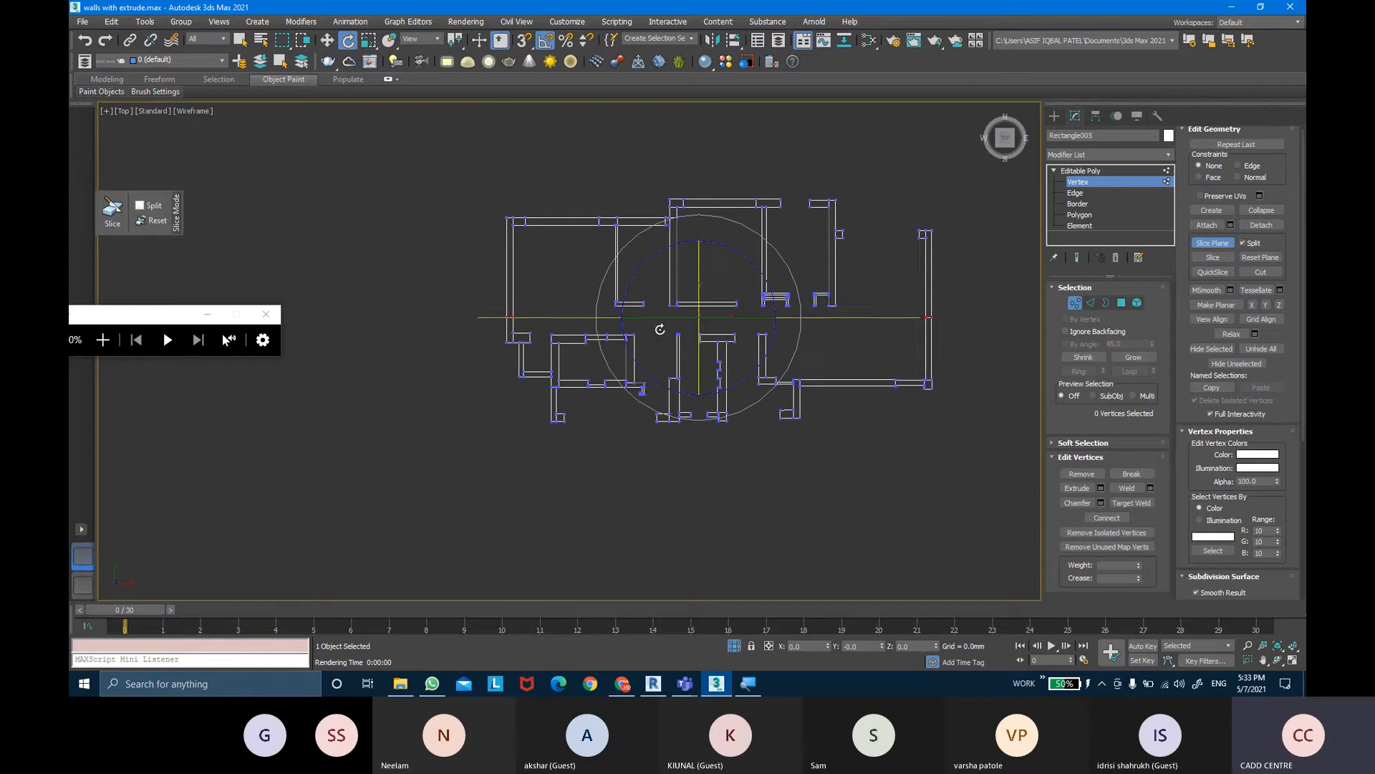
scroll(681, 333, "up", 4)
key("w")
Move the slice plane down to the small lower-left room, near the junction with the short horizontal wall
left_click_drag(776, 309, 450, 353)
scroll(450, 353, "up", 5)
middle_click_drag(450, 353, 468, 323)
scroll(468, 322, "down", 1)
left_click_drag(469, 328, 560, 493)
scroll(574, 475, "down", 2)
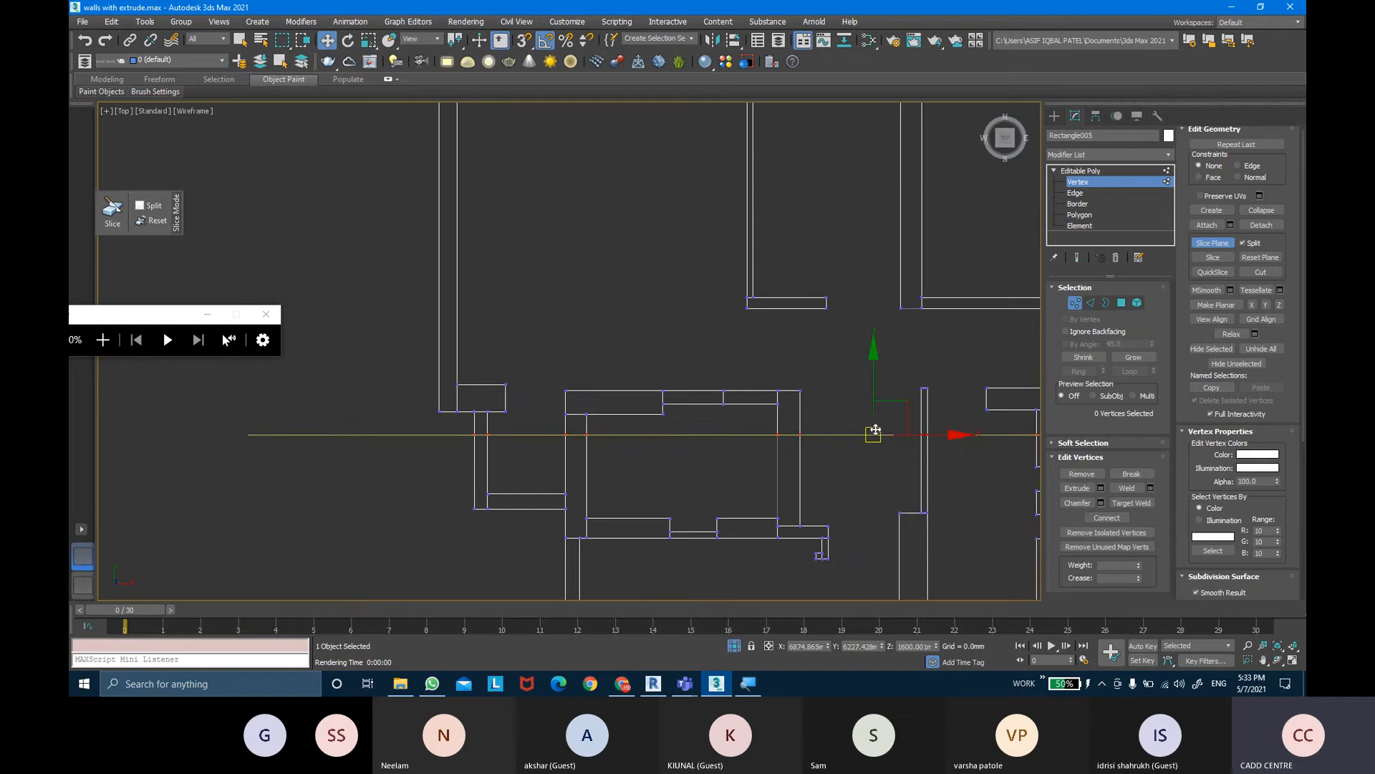
left_click_drag(894, 432, 609, 457)
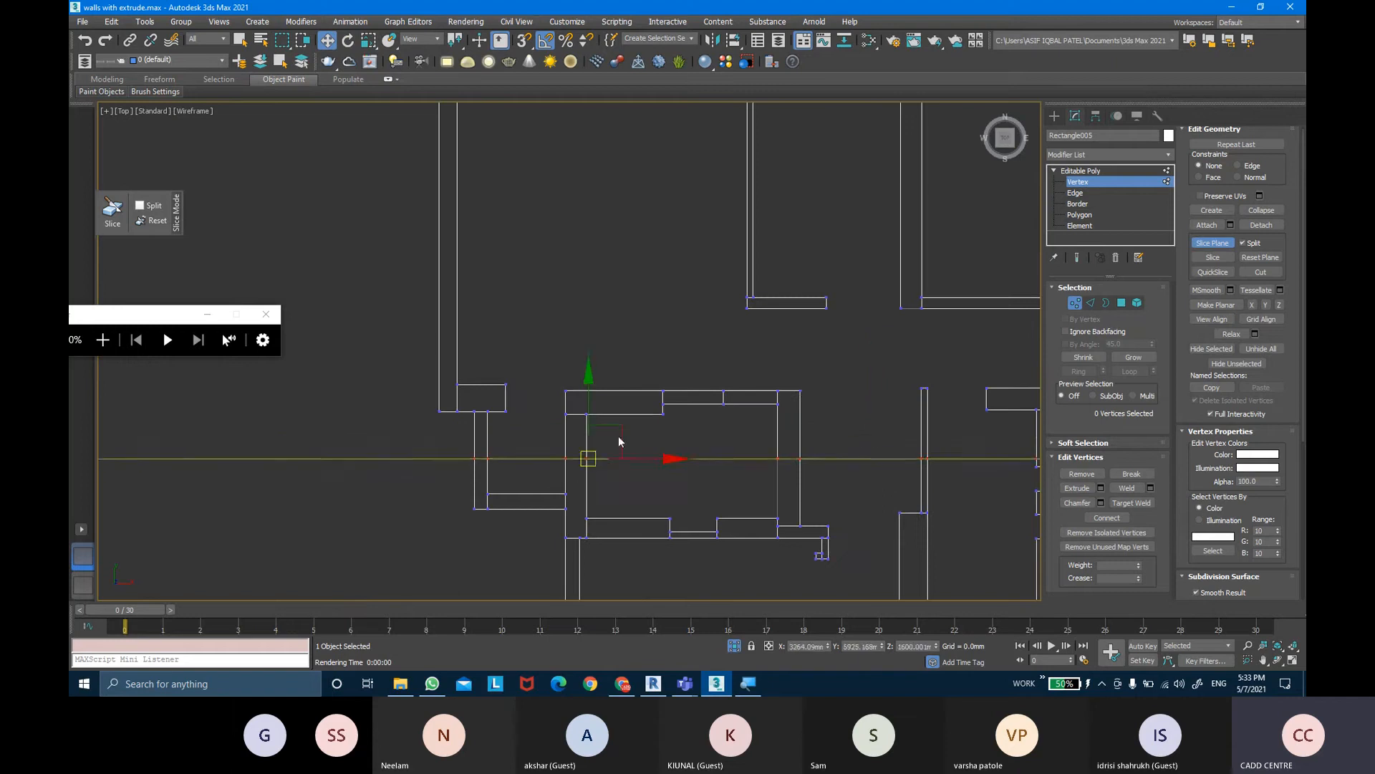
Turn on snapping, align the slice plane with the upper face of the short horizontal wall at the junction, and slice the walls
left_click(529, 41)
scroll(572, 291, "up", 2)
middle_click_drag(578, 363, 578, 227)
scroll(604, 356, "up", 2)
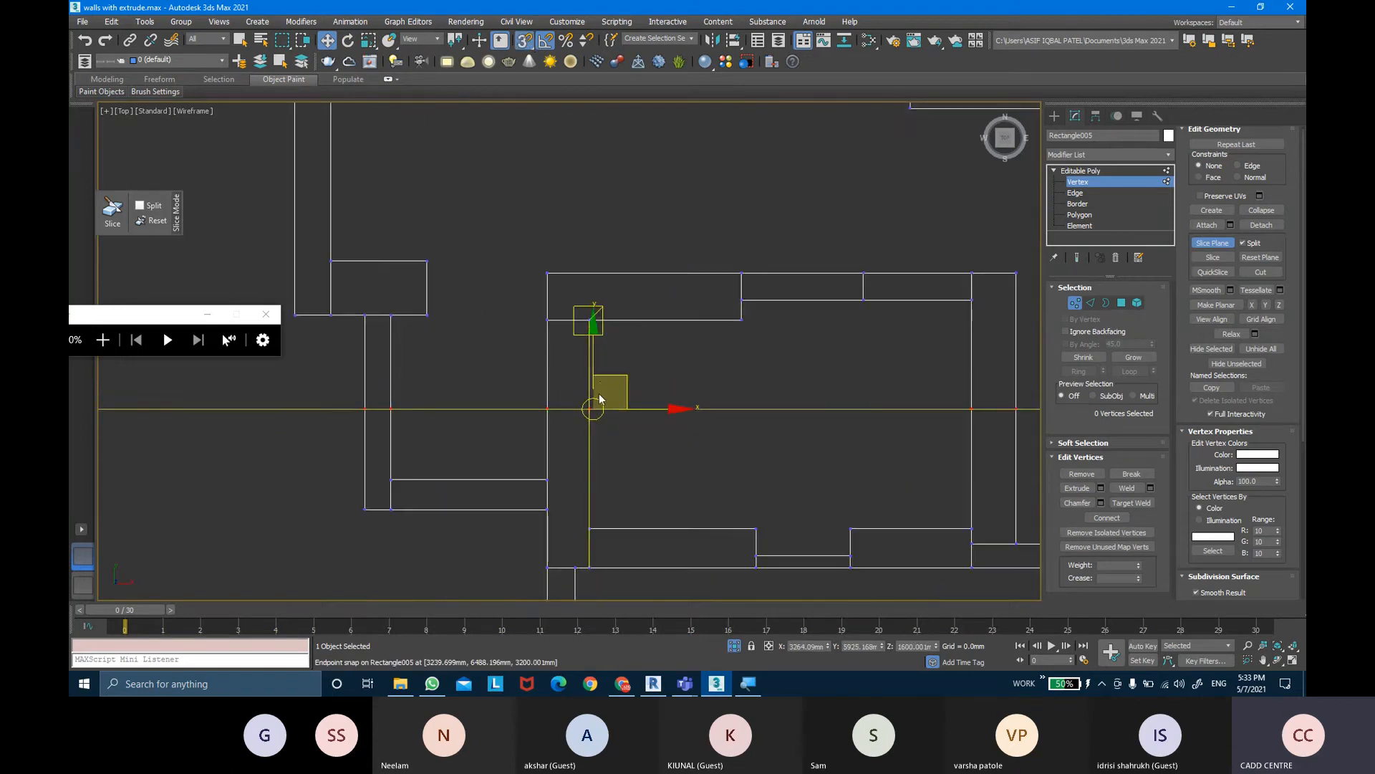
left_click_drag(590, 415, 547, 479)
middle_click_drag(638, 441, 681, 368)
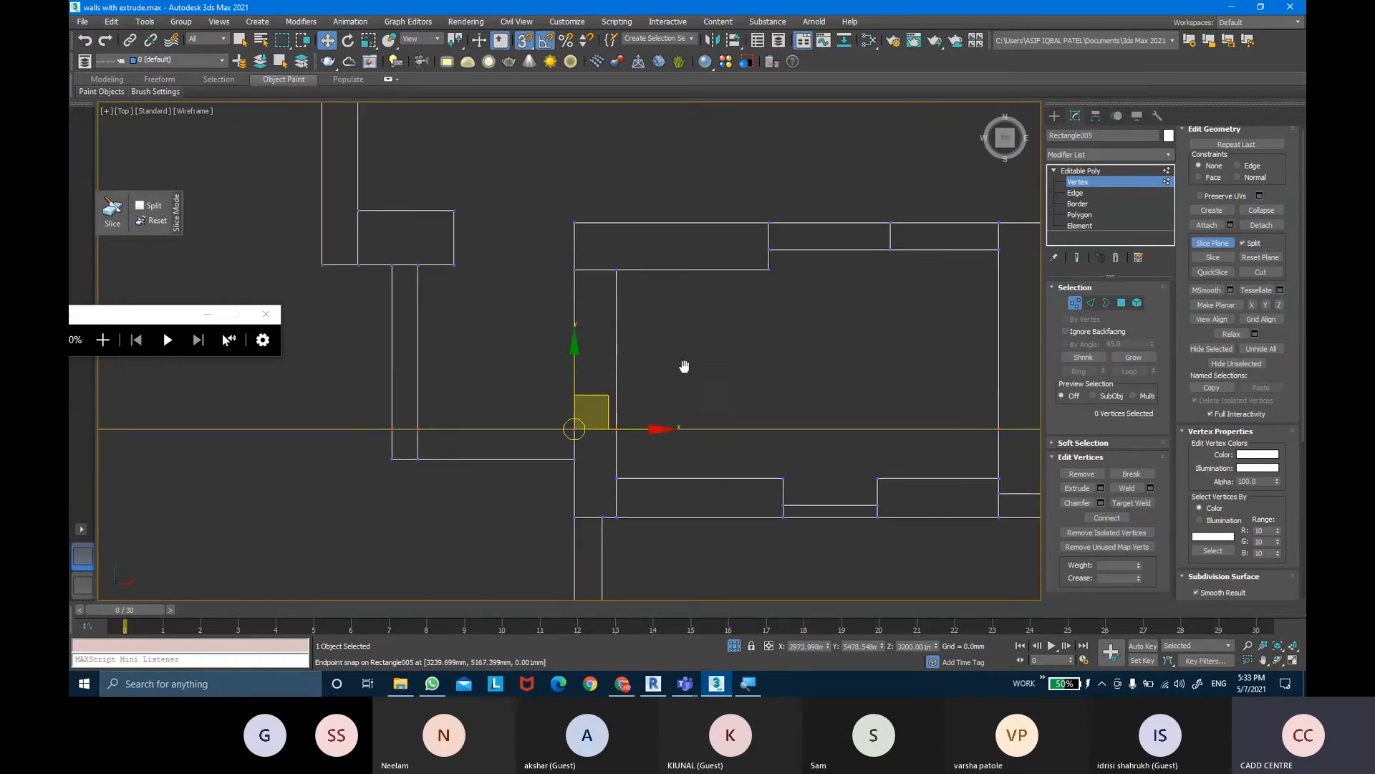
left_click(1214, 260)
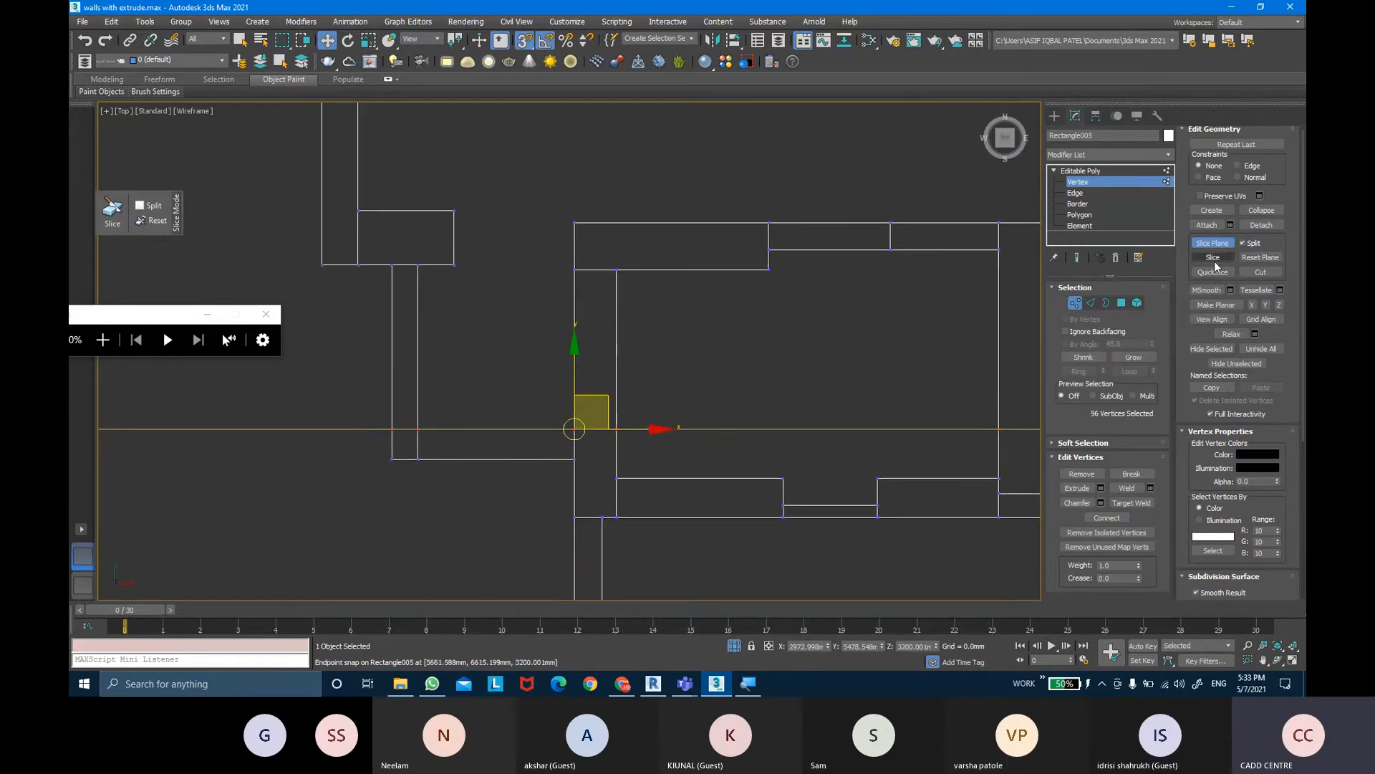
Convert the sliced walls to Editable Poly
middle_click_drag(643, 495, 640, 482)
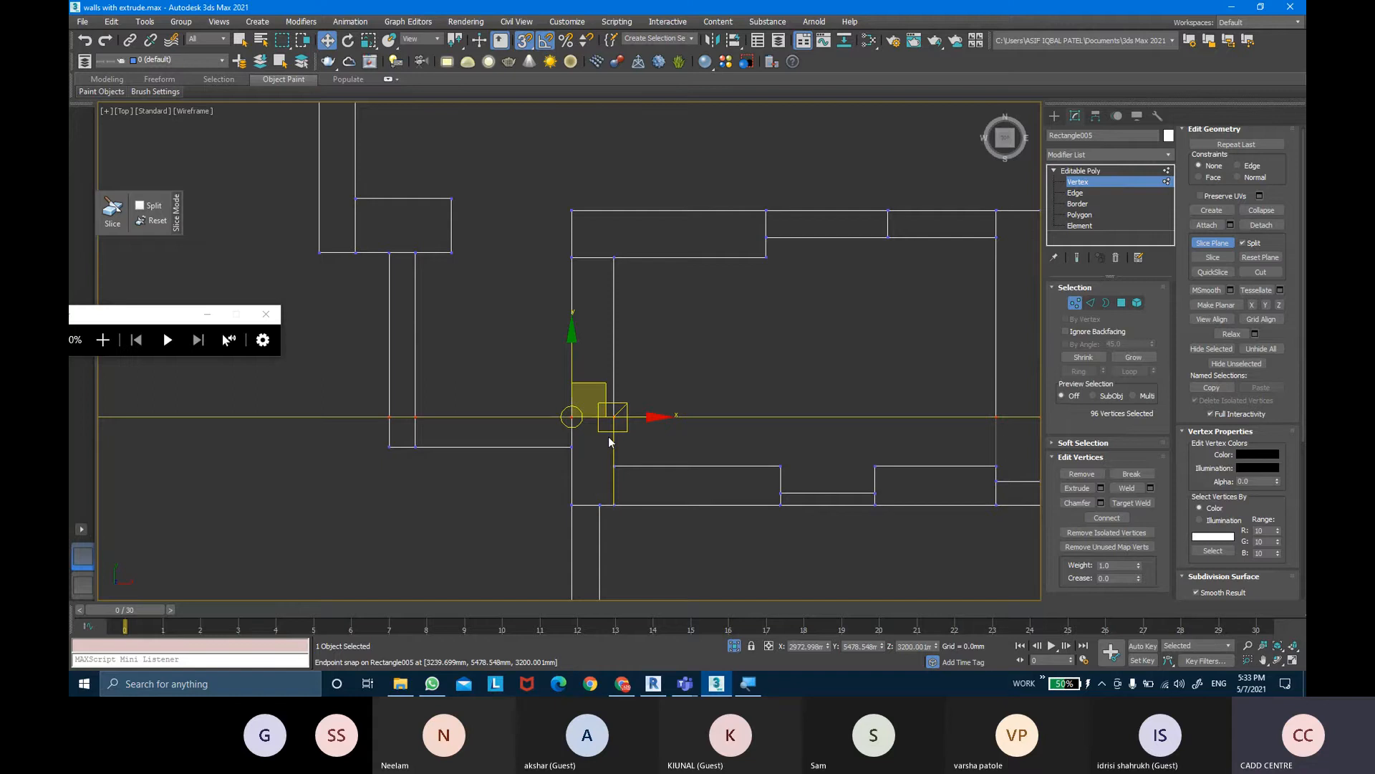
scroll(609, 436, "up", 2)
right_click(608, 436)
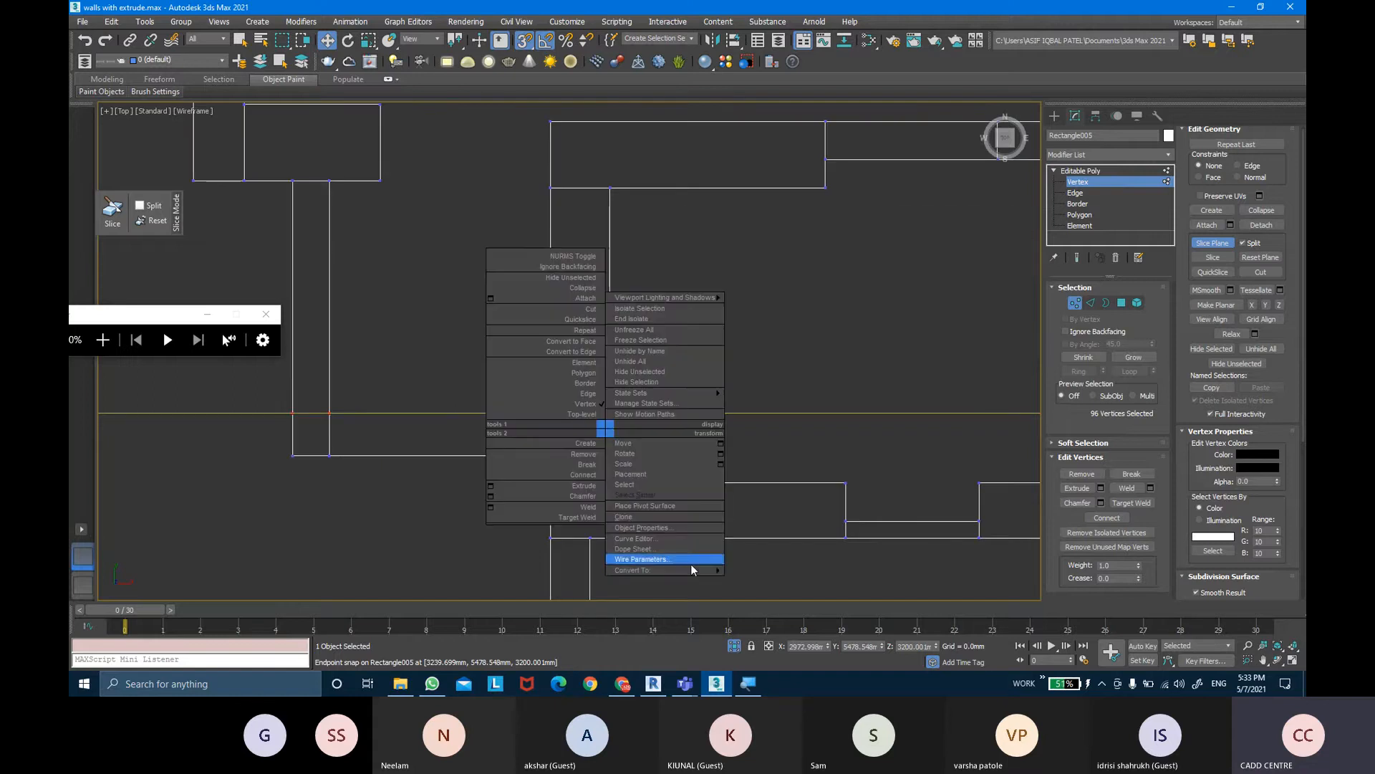
mouse_move(690, 567)
left_click(768, 580)
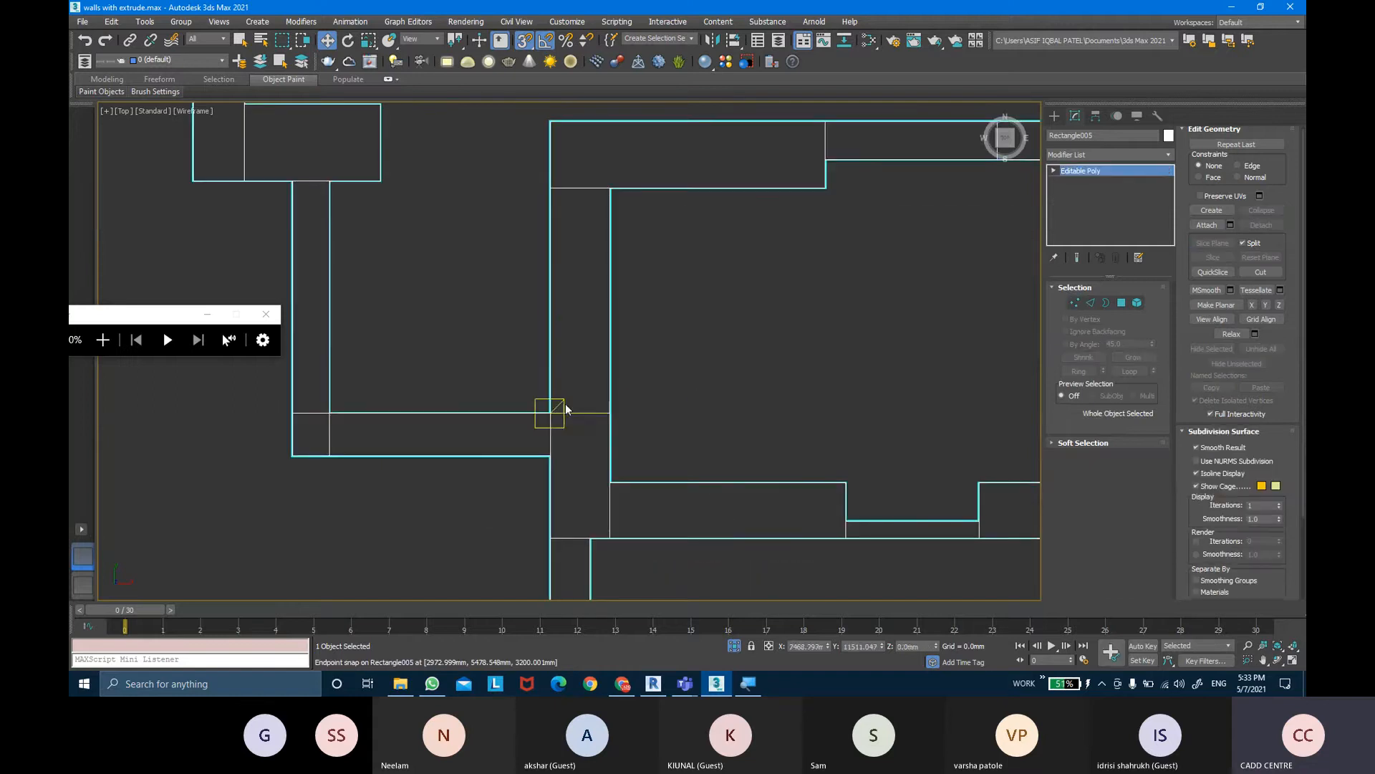
mouse_move(589, 424)
middle_mouse_down()
mouse_move(617, 308)
mouse_move(659, 290)
mouse_move(674, 341)
mouse_move(637, 328)
middle_mouse_up()
scroll(668, 282, "down", 2)
scroll(675, 341, "down", 1)
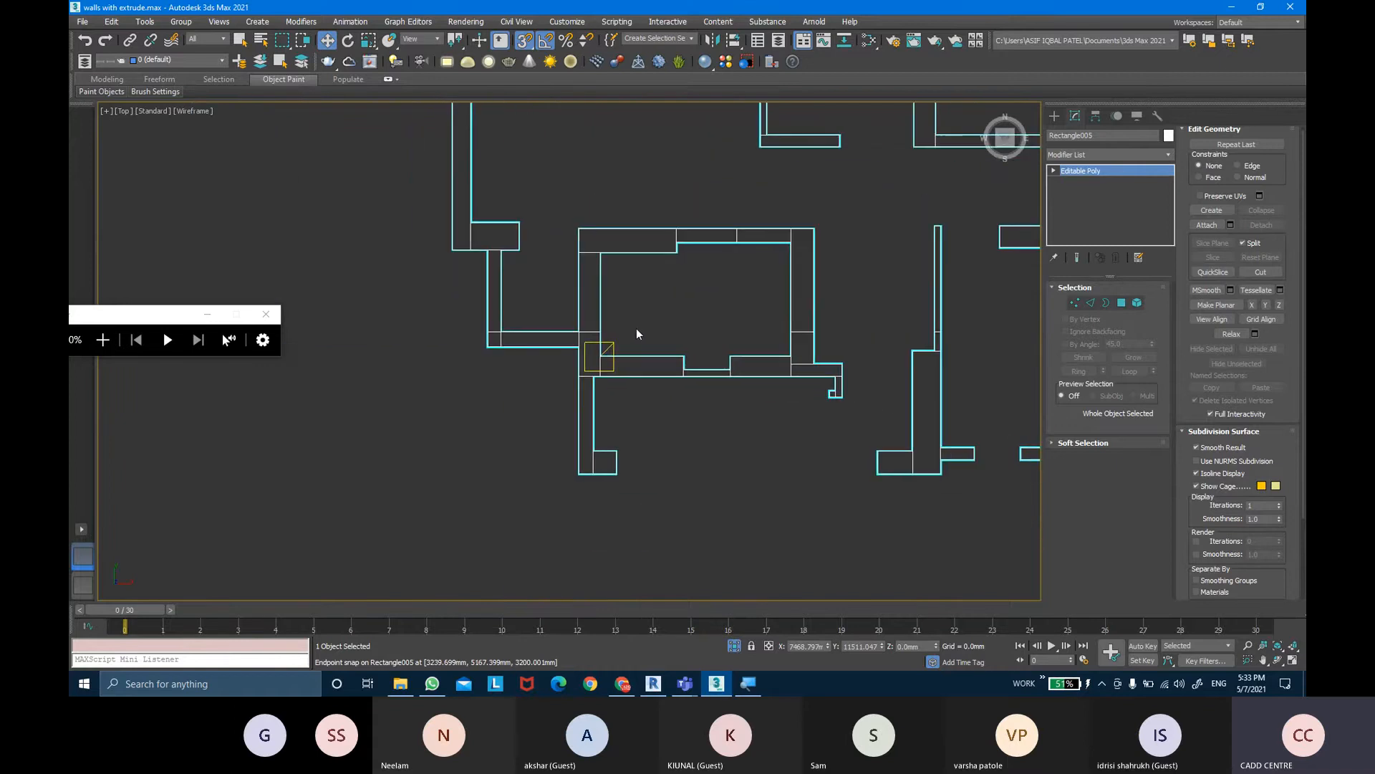
In the Perspective view at Polygon level, select the two wall polygons above the new slice beside the small room
key("p")
scroll(679, 305, "down", 3)
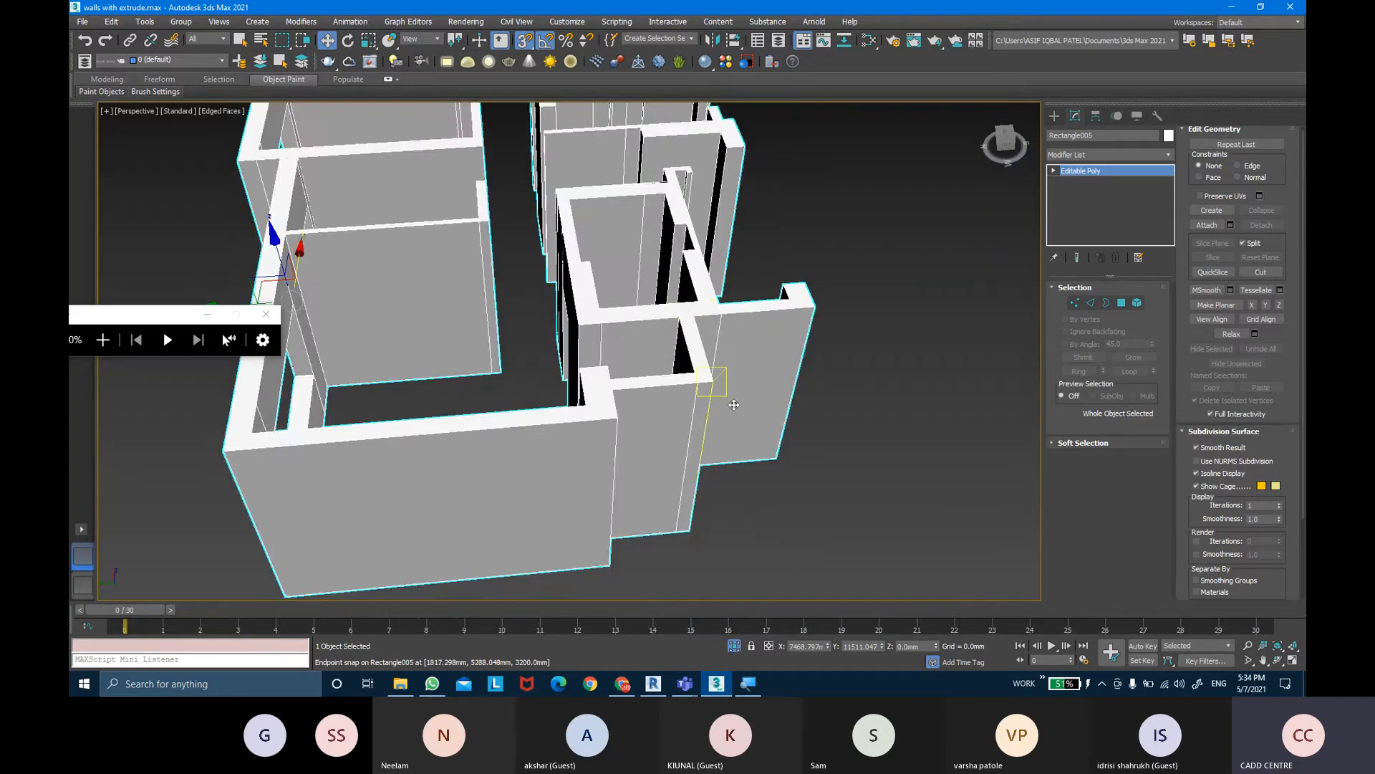
middle_click_drag(730, 404, 943, 383, "alt")
left_click(1121, 302)
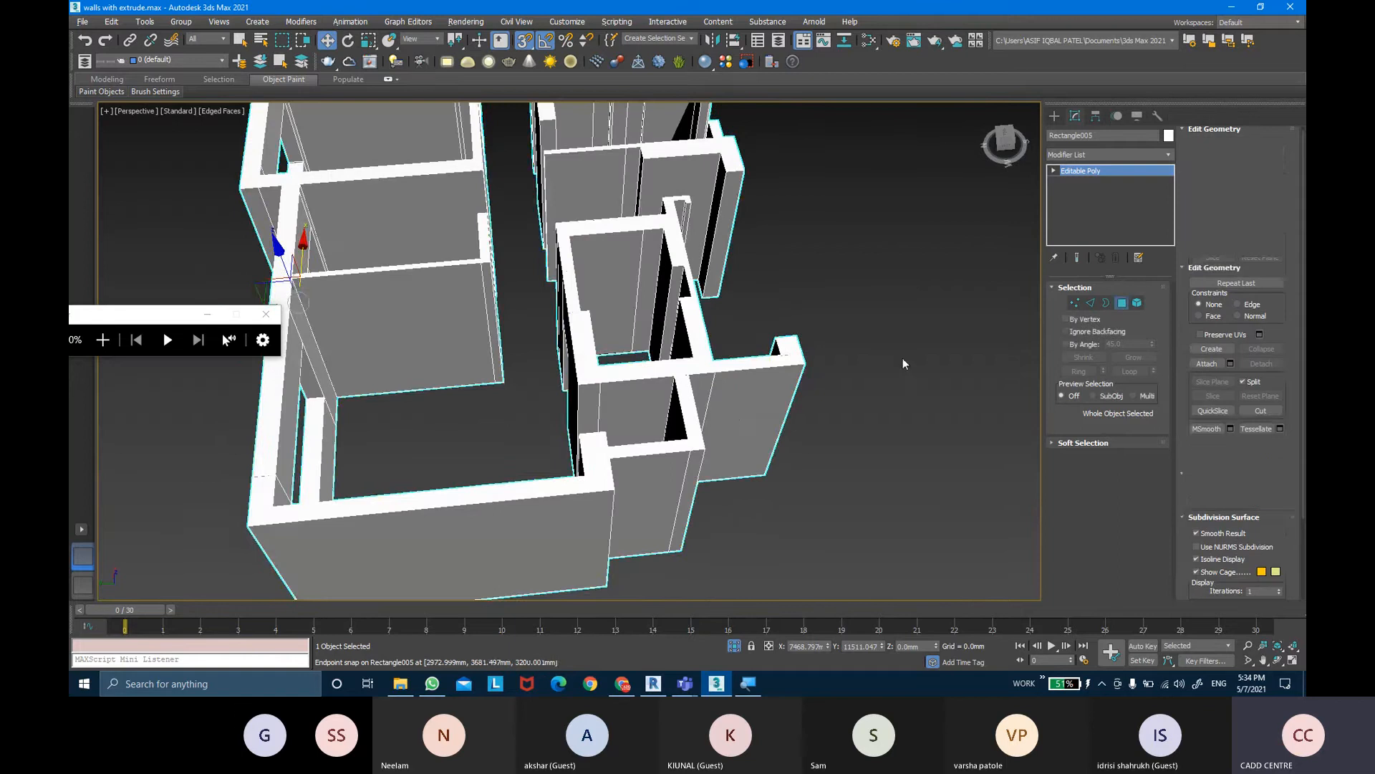
scroll(609, 401, "up", 5)
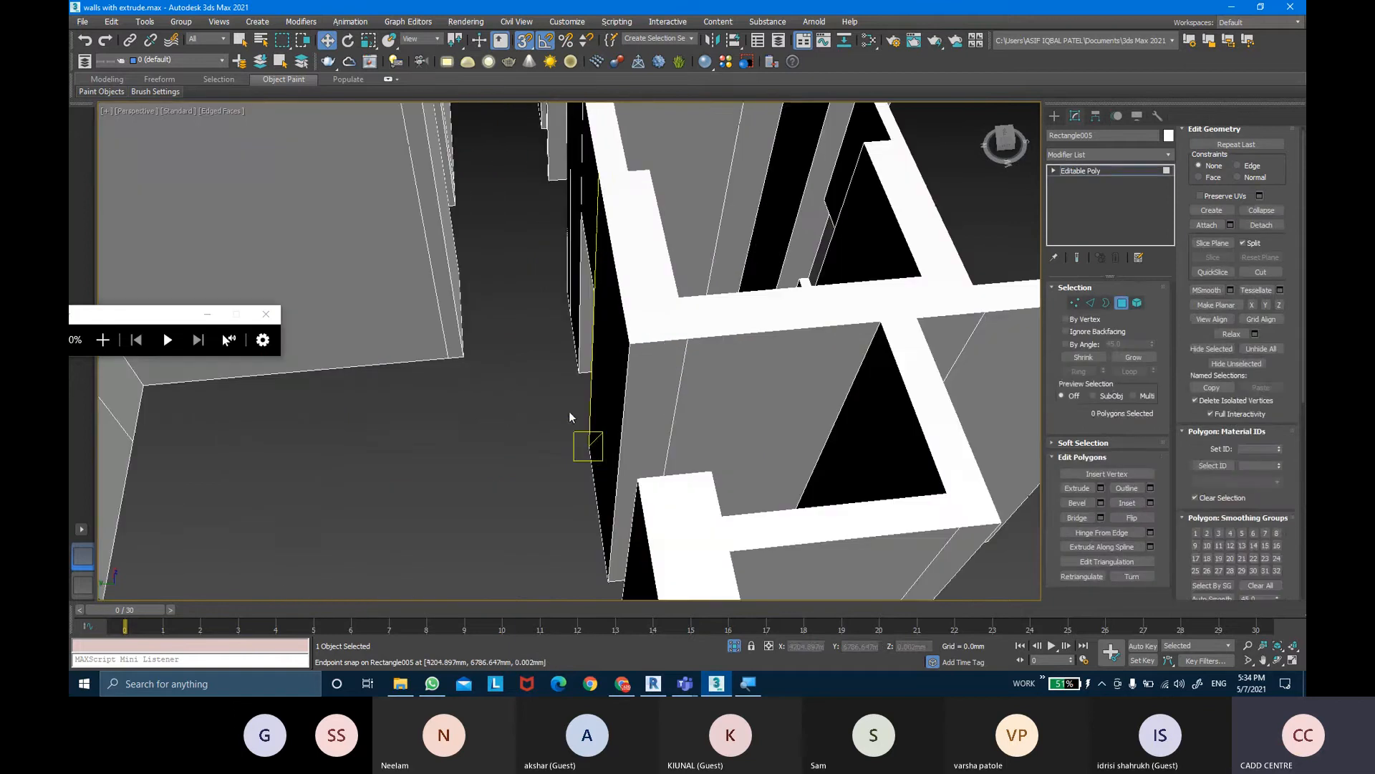
left_click(667, 399)
left_click(721, 390, "ctrl")
scroll(815, 405, "down", 3)
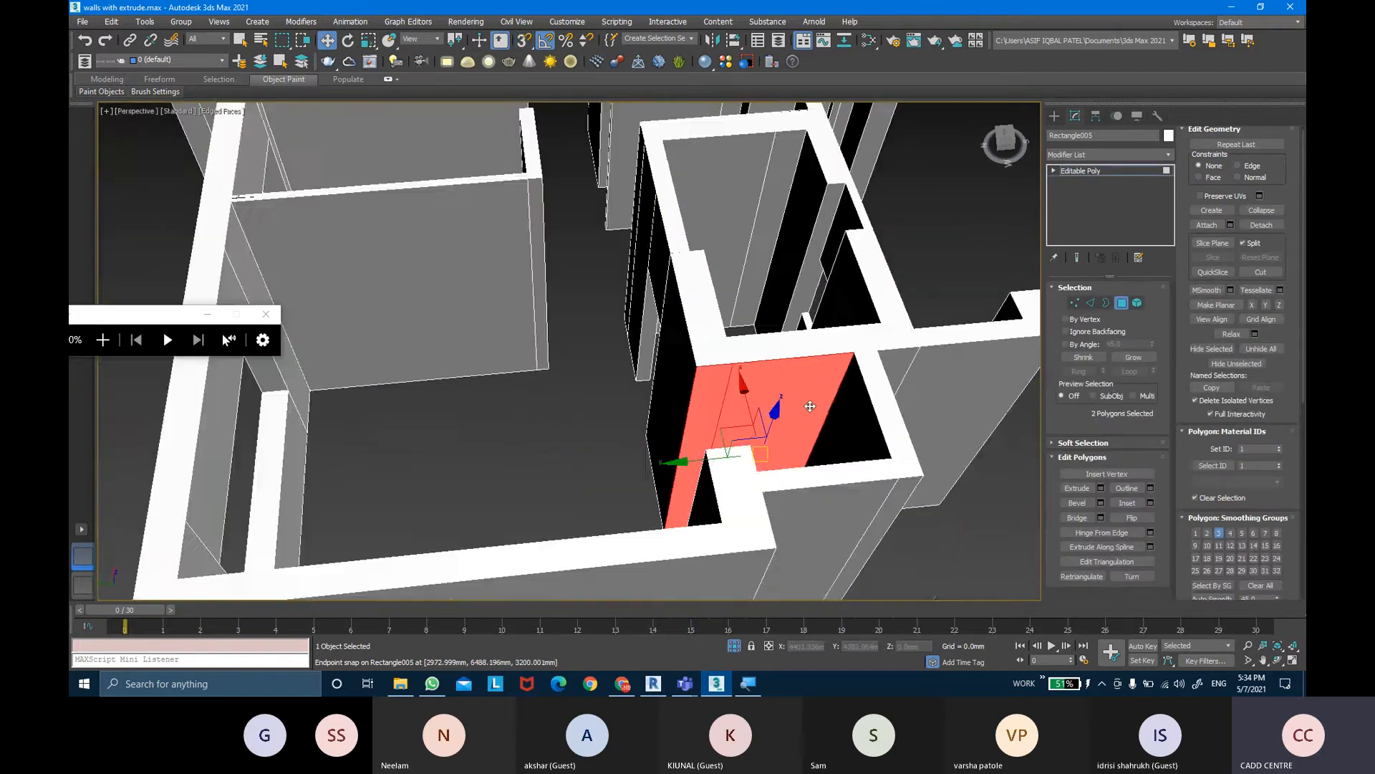
Add the polygons of the facing wall and its projecting pier to the selection, then clear the selection
middle_click_drag(815, 405, 506, 325, "alt")
left_click(793, 323, "ctrl")
left_click(826, 329, "ctrl")
left_click(698, 271, "ctrl")
left_click(474, 336, "ctrl")
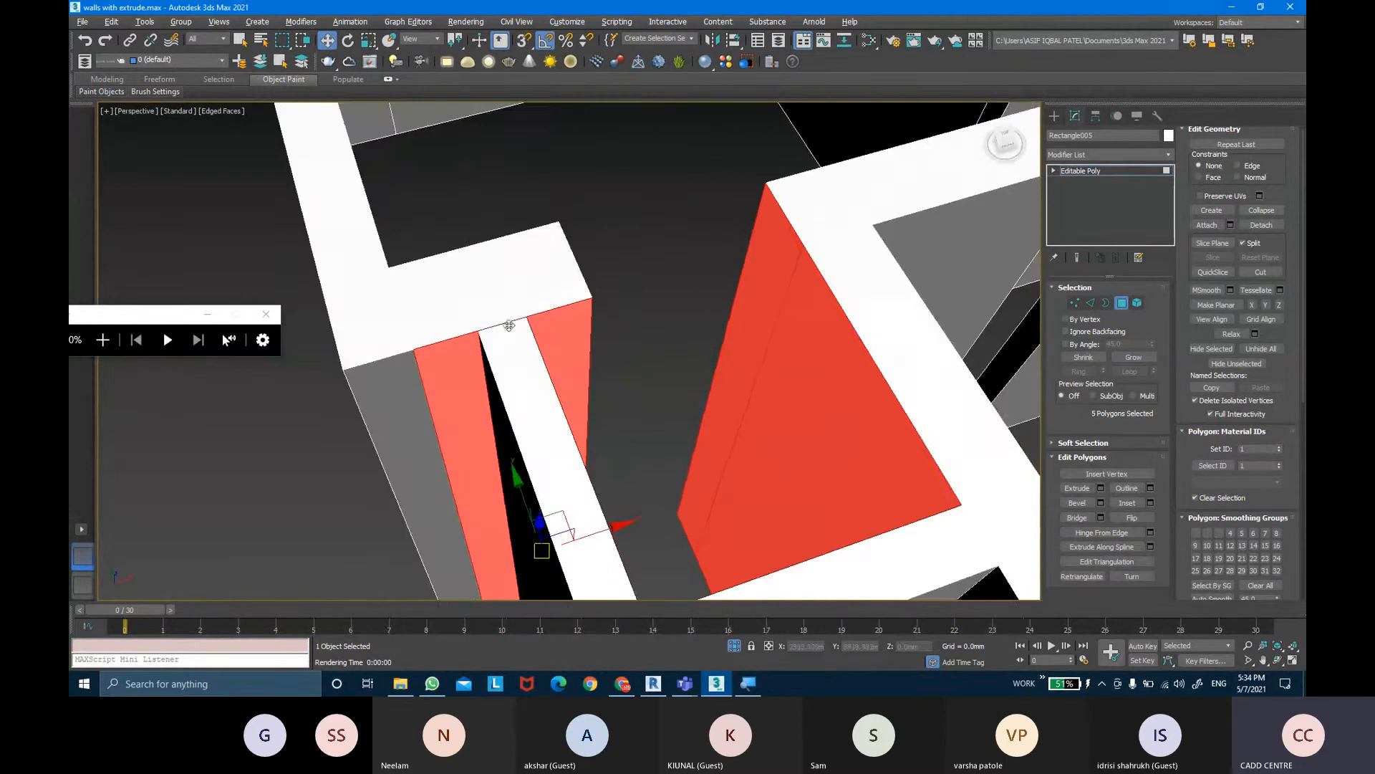
left_click(677, 289)
Return to the Top view, switch to Vertex level and restart the Slice Plane
middle_click_drag(676, 290, 665, 282)
key("t")
scroll(538, 269, "up", 4)
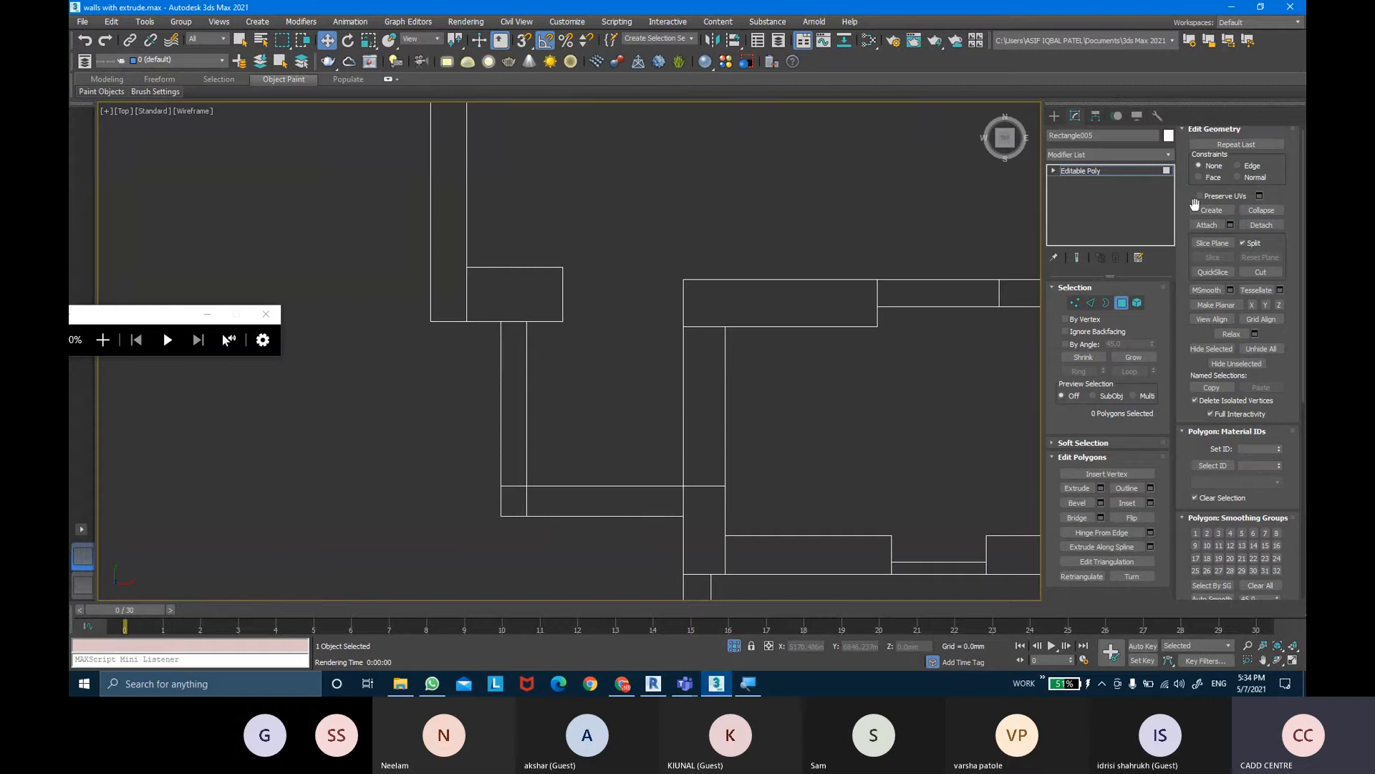
left_click(1054, 170)
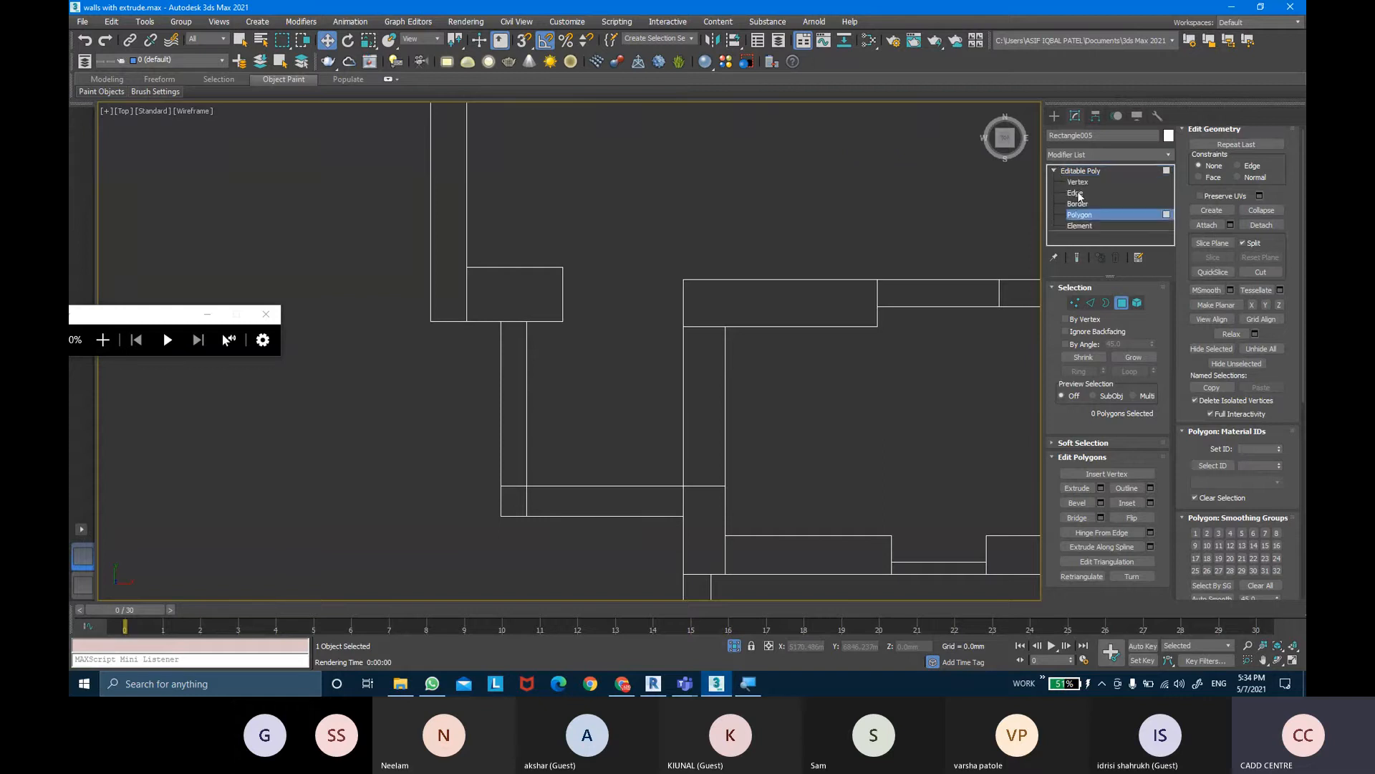
left_click(1078, 182)
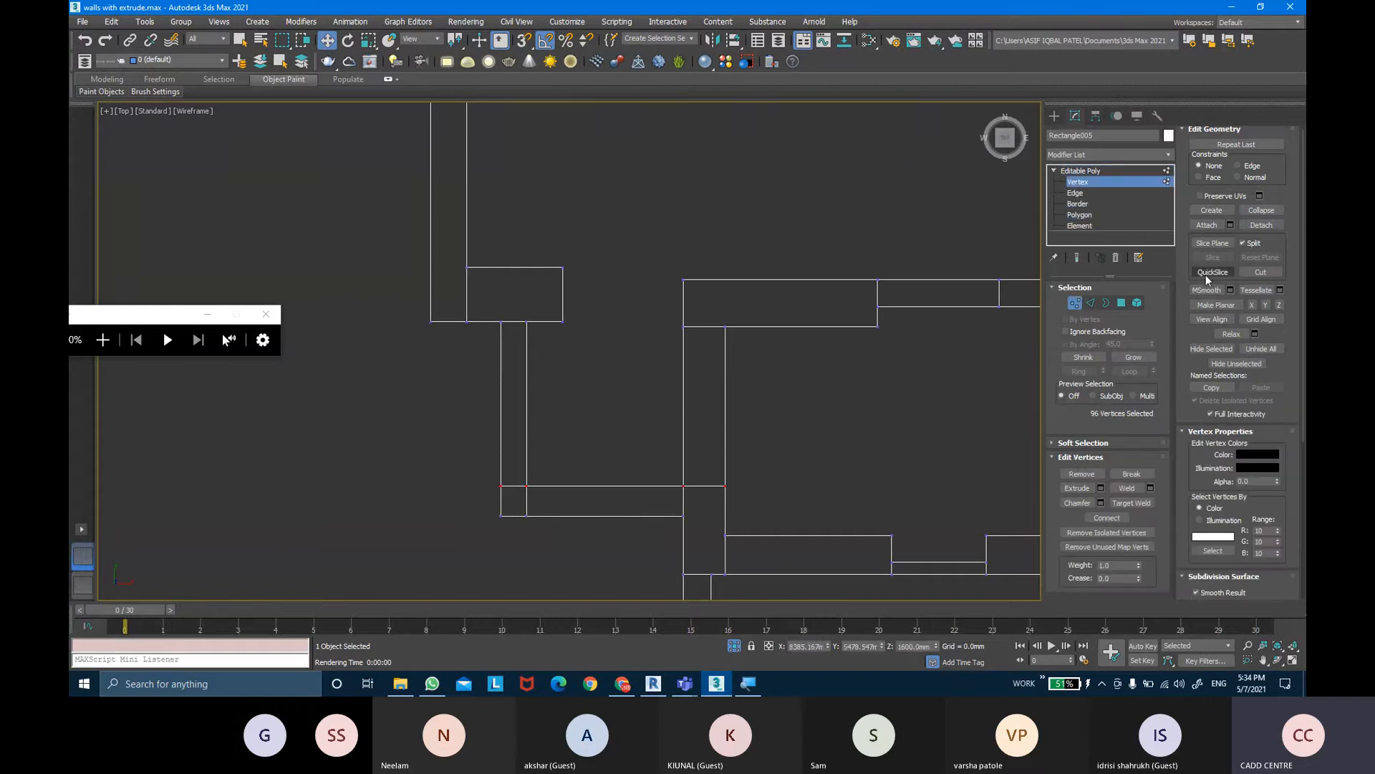
left_click(1208, 243)
scroll(568, 347, "down", 10)
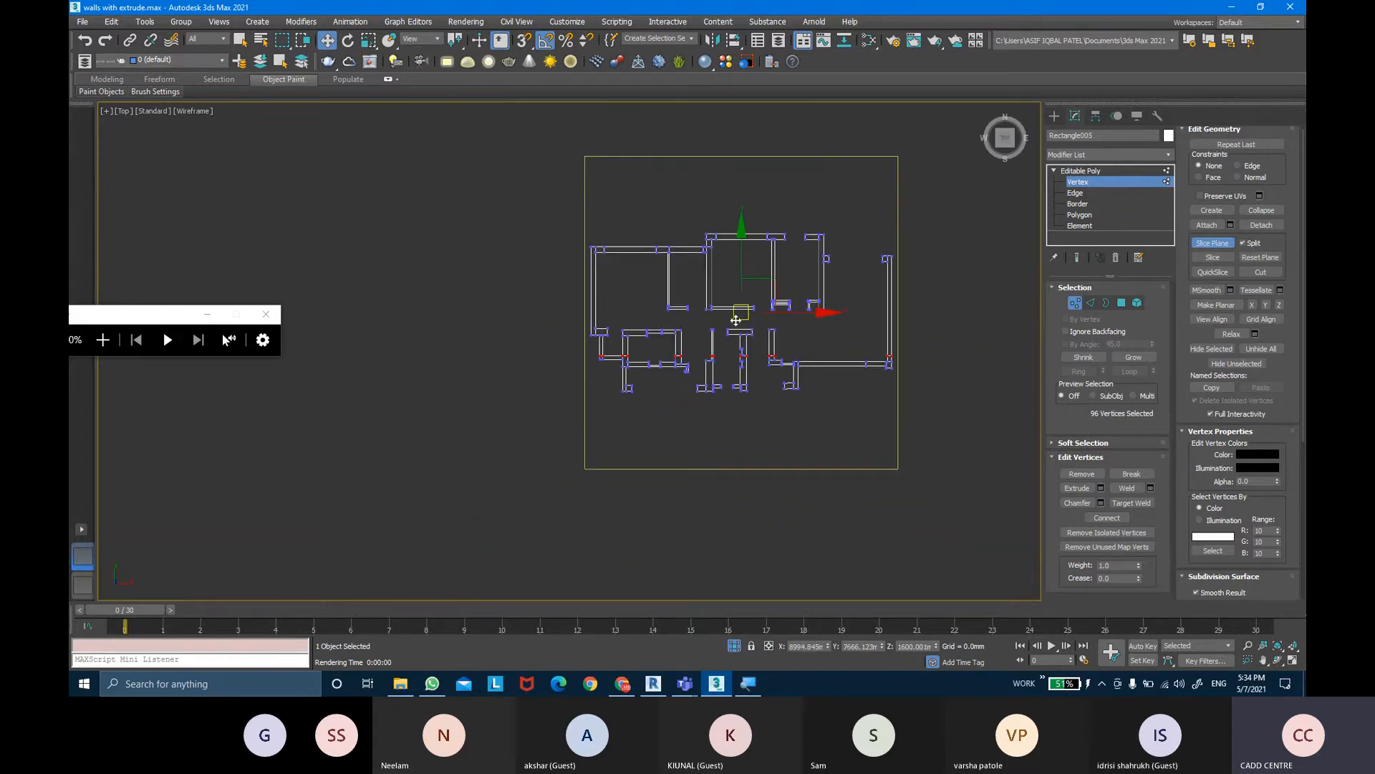
Rotate the slice plane upright, then turn it 90 degrees about Z so it runs vertically through the plan
key("e")
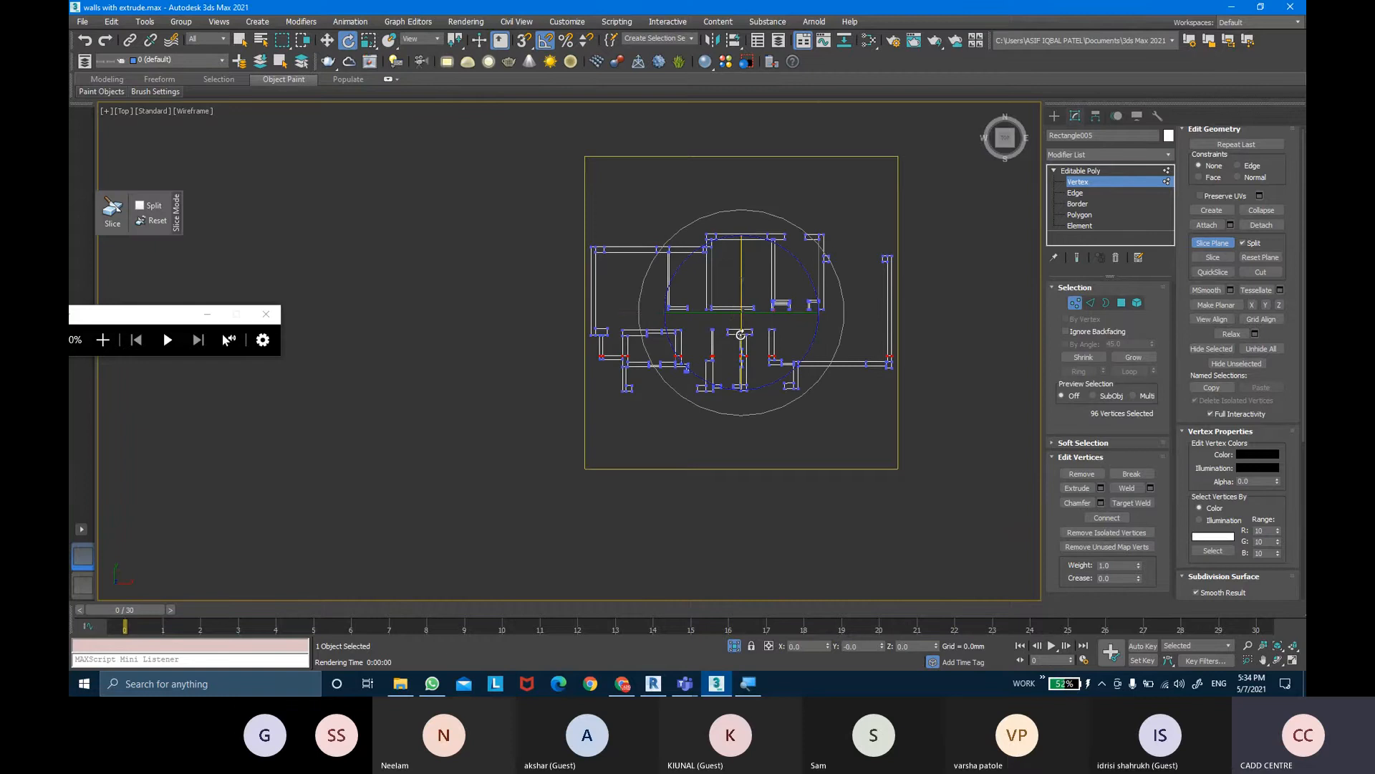
left_click_drag(741, 334, 741, 328)
scroll(741, 328, "up", 3)
key("w")
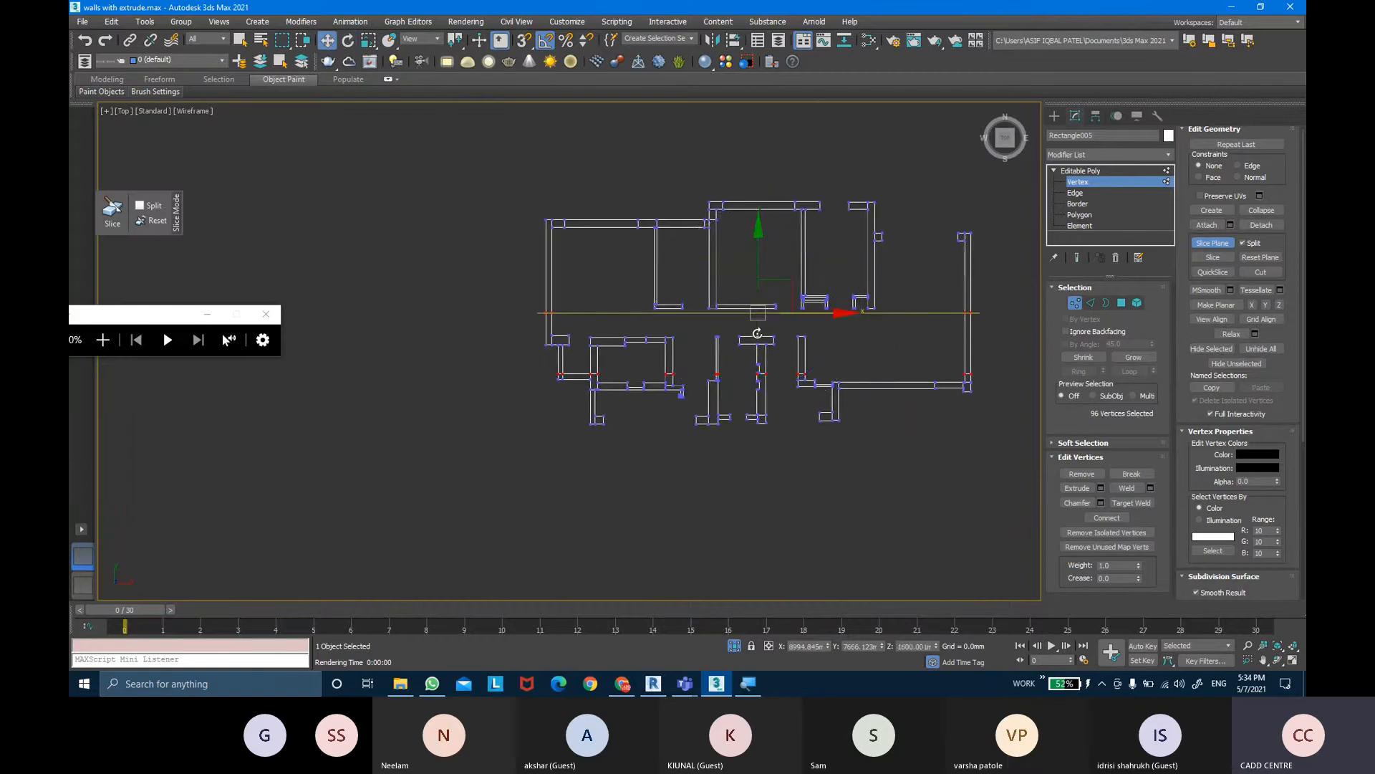
key("e")
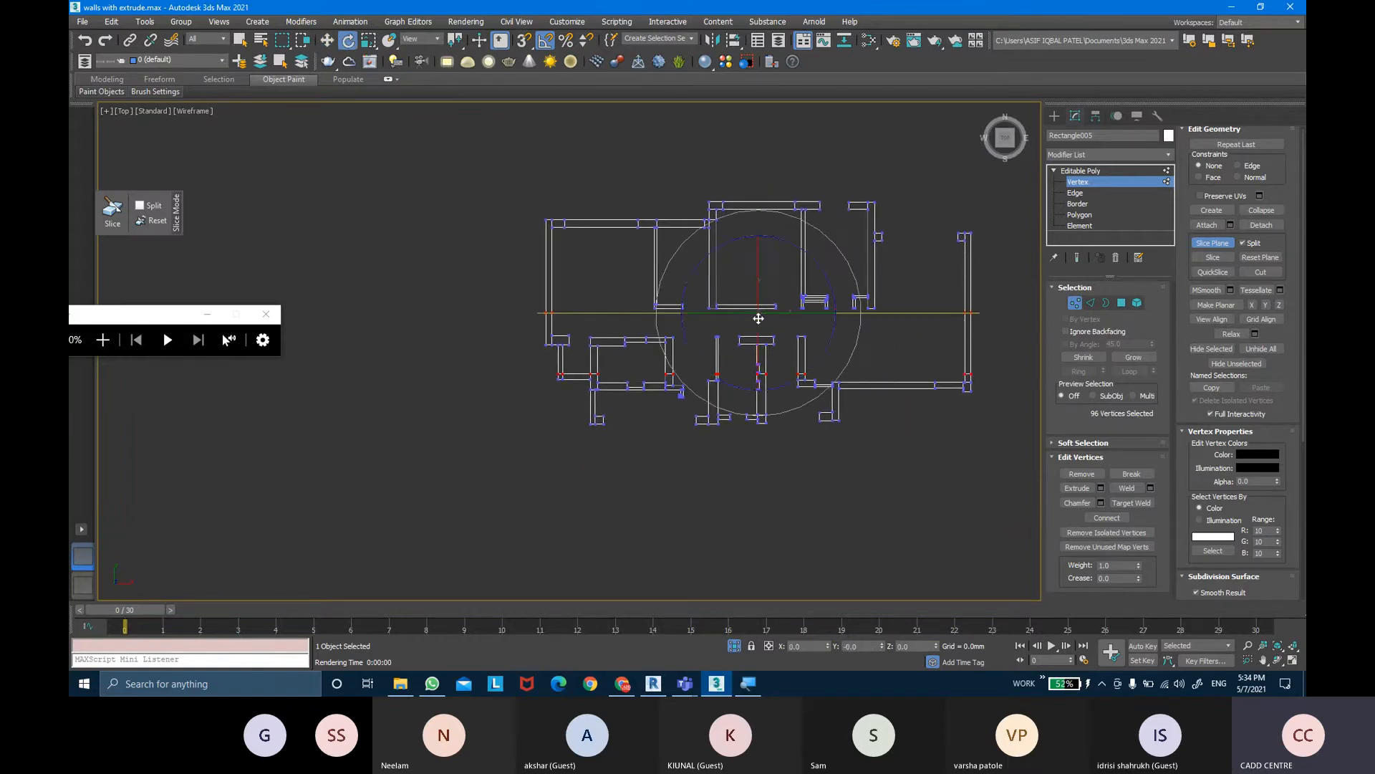
left_click_drag(827, 340, 824, 346)
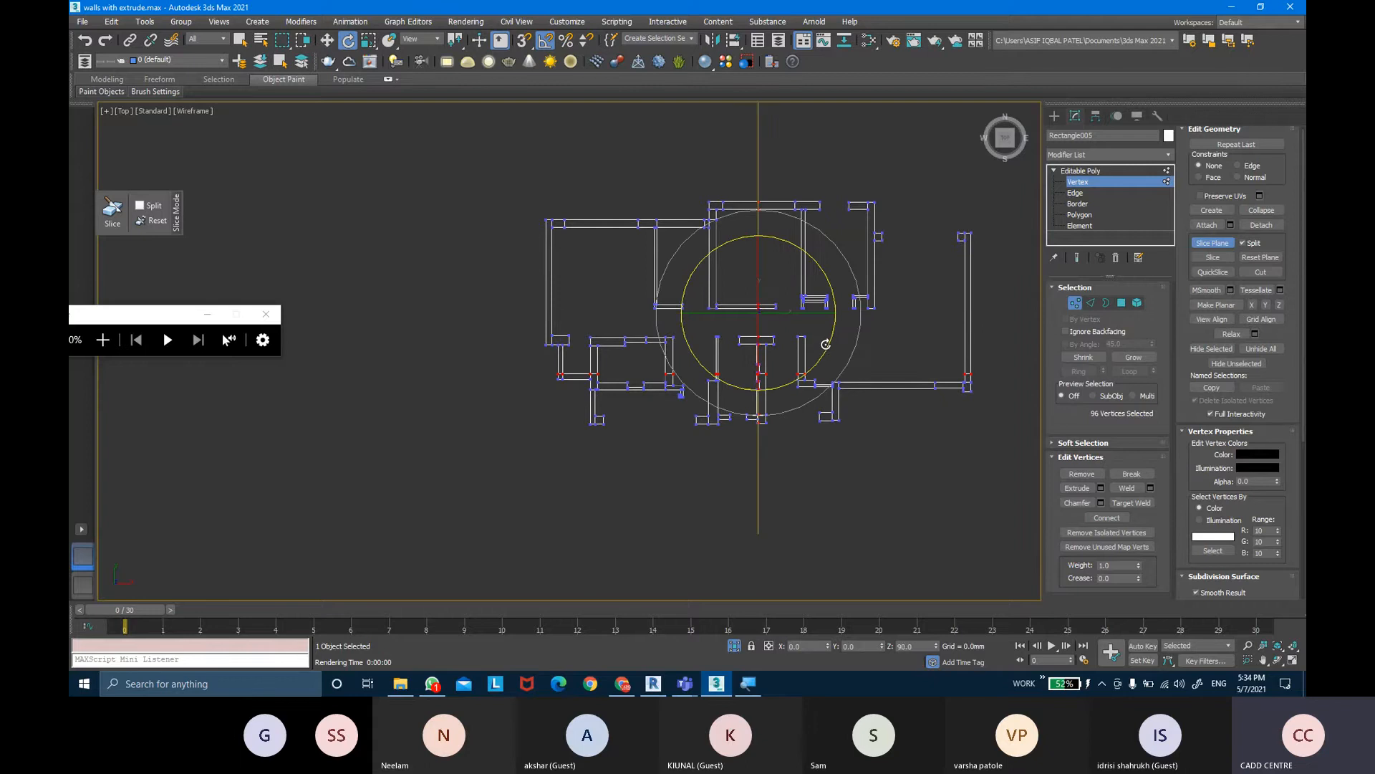
key("w")
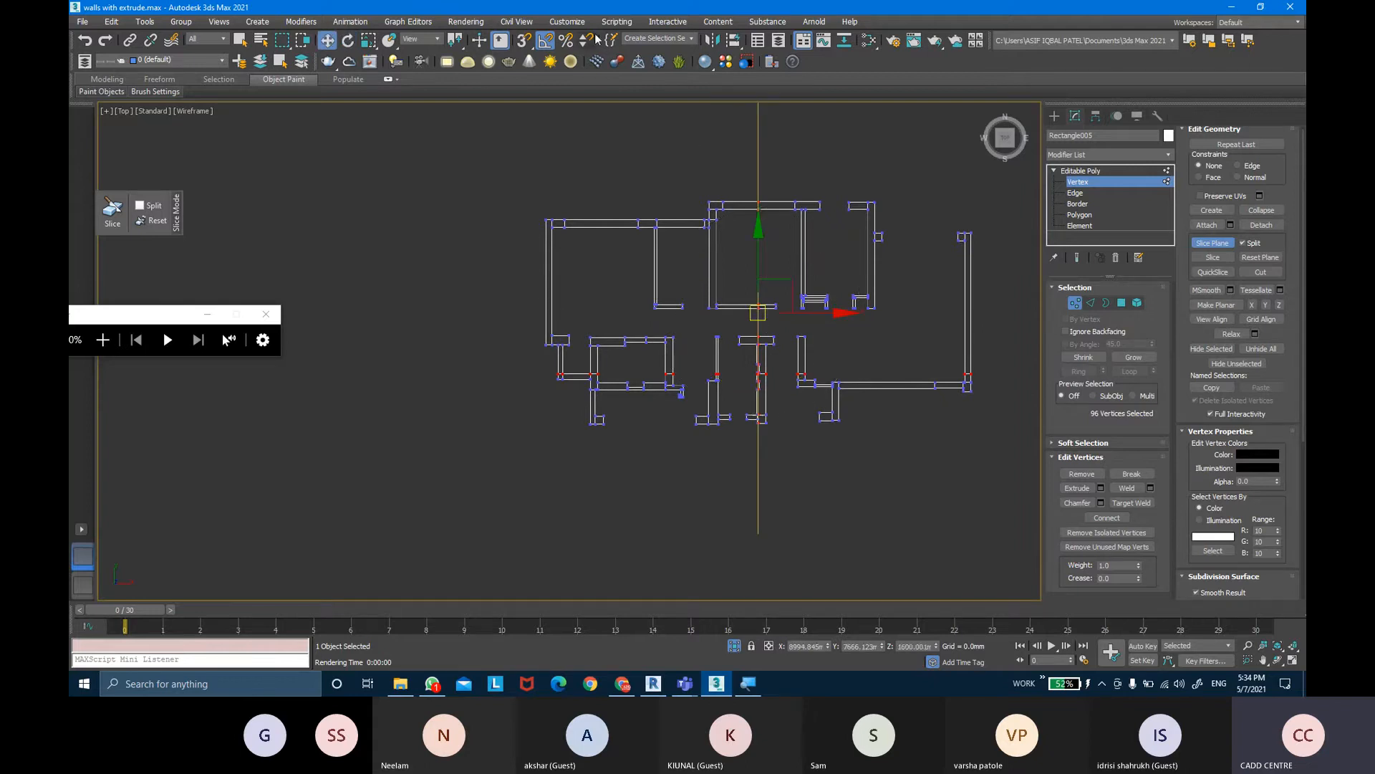
Turn on snapping, align the slice plane with the inner face of the narrow vertical wall below the pier, and slice the walls
left_click(525, 40)
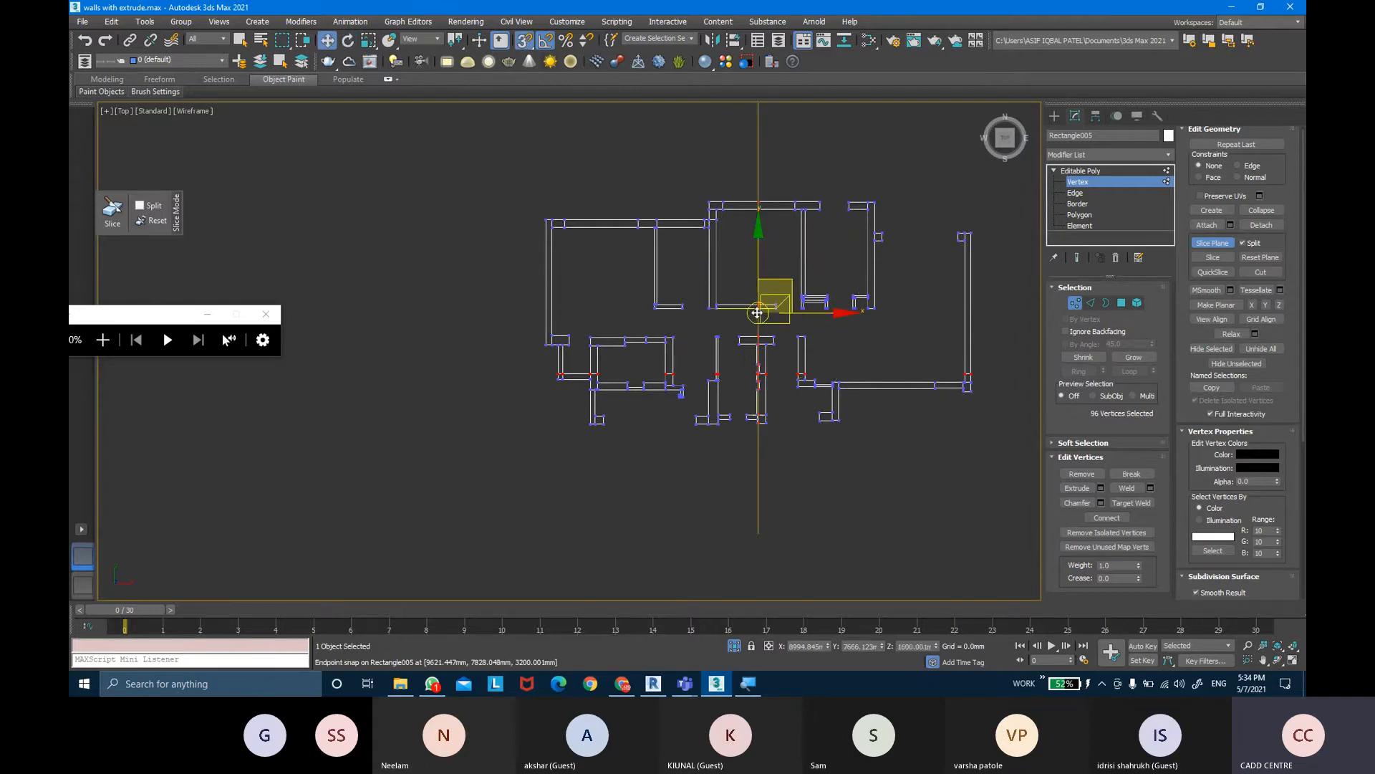
left_click_drag(758, 313, 612, 280)
scroll(601, 341, "up", 5)
scroll(612, 280, "down", 4)
scroll(527, 308, "up", 4)
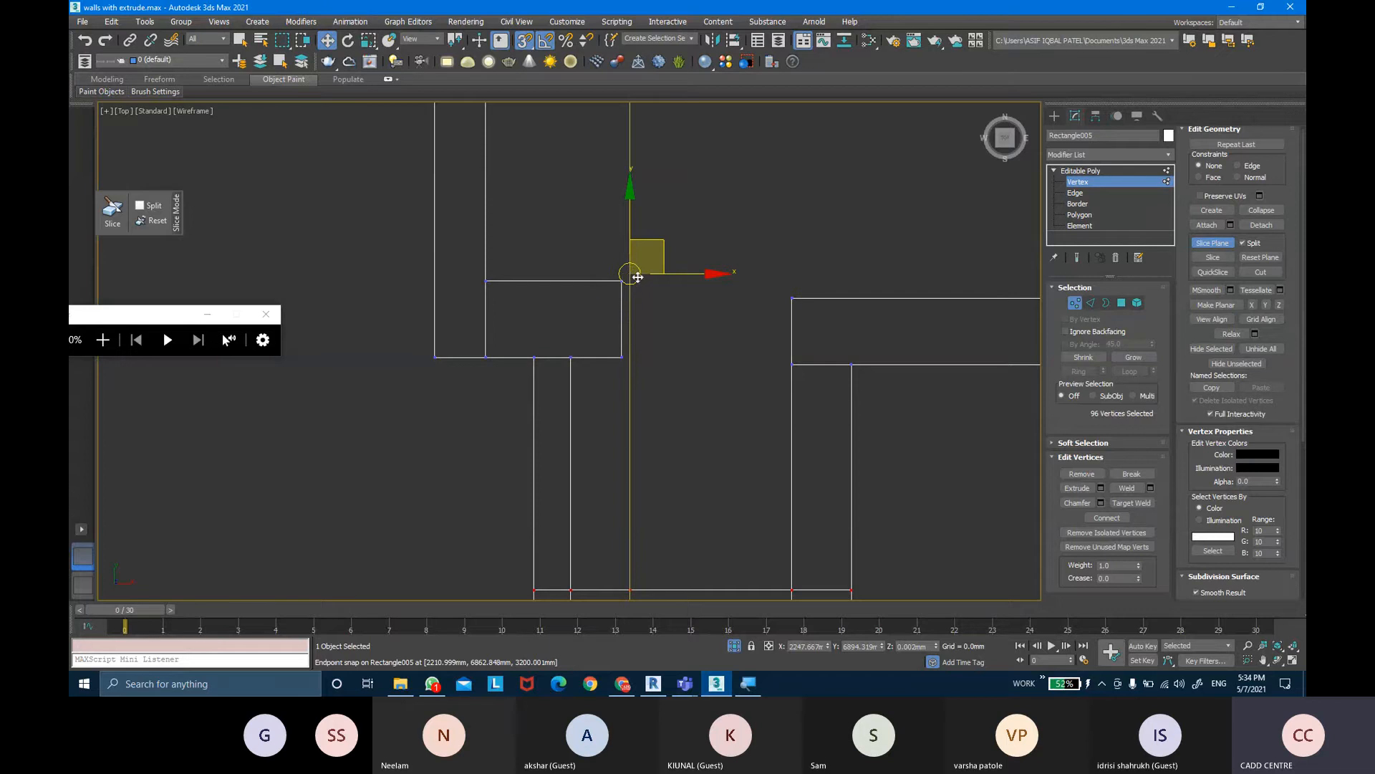
left_click_drag(631, 271, 577, 366)
scroll(697, 425, "down", 2)
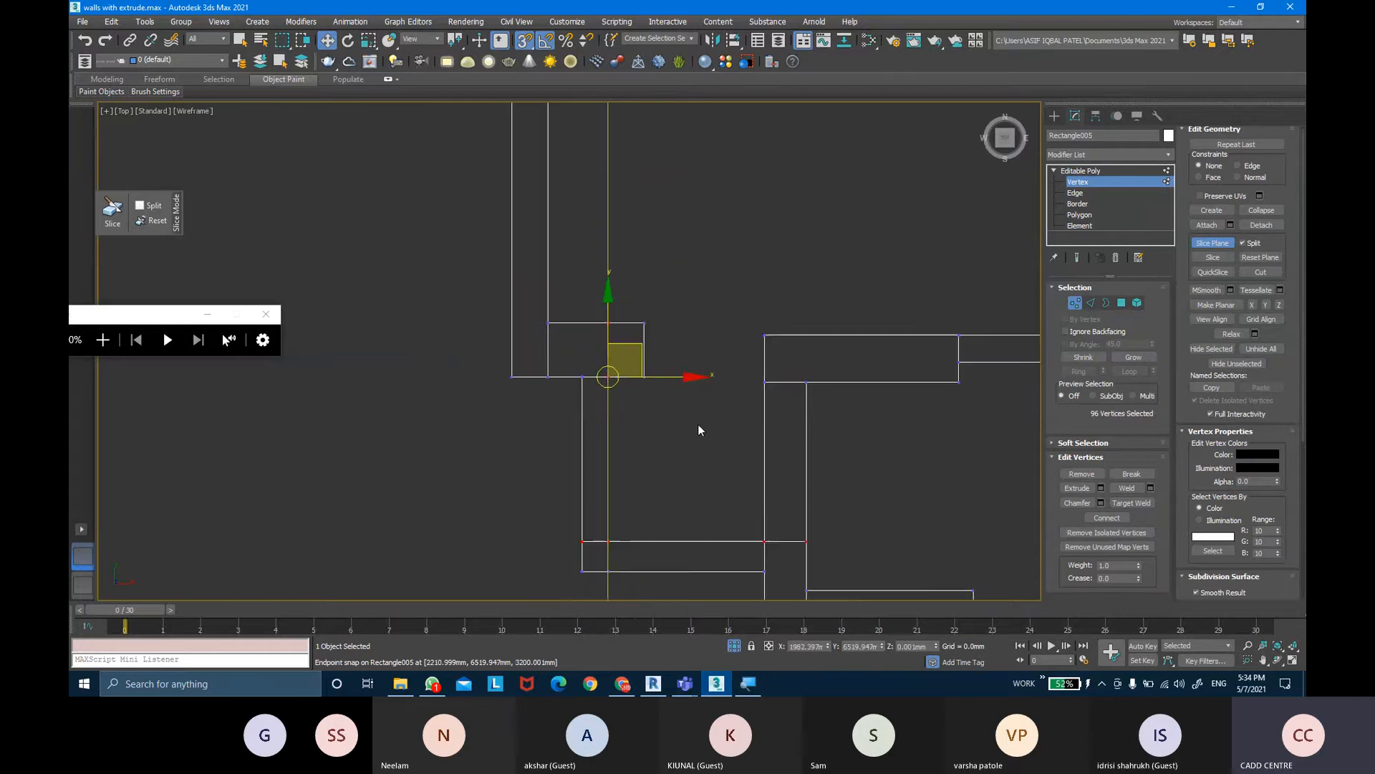
left_click(1222, 257)
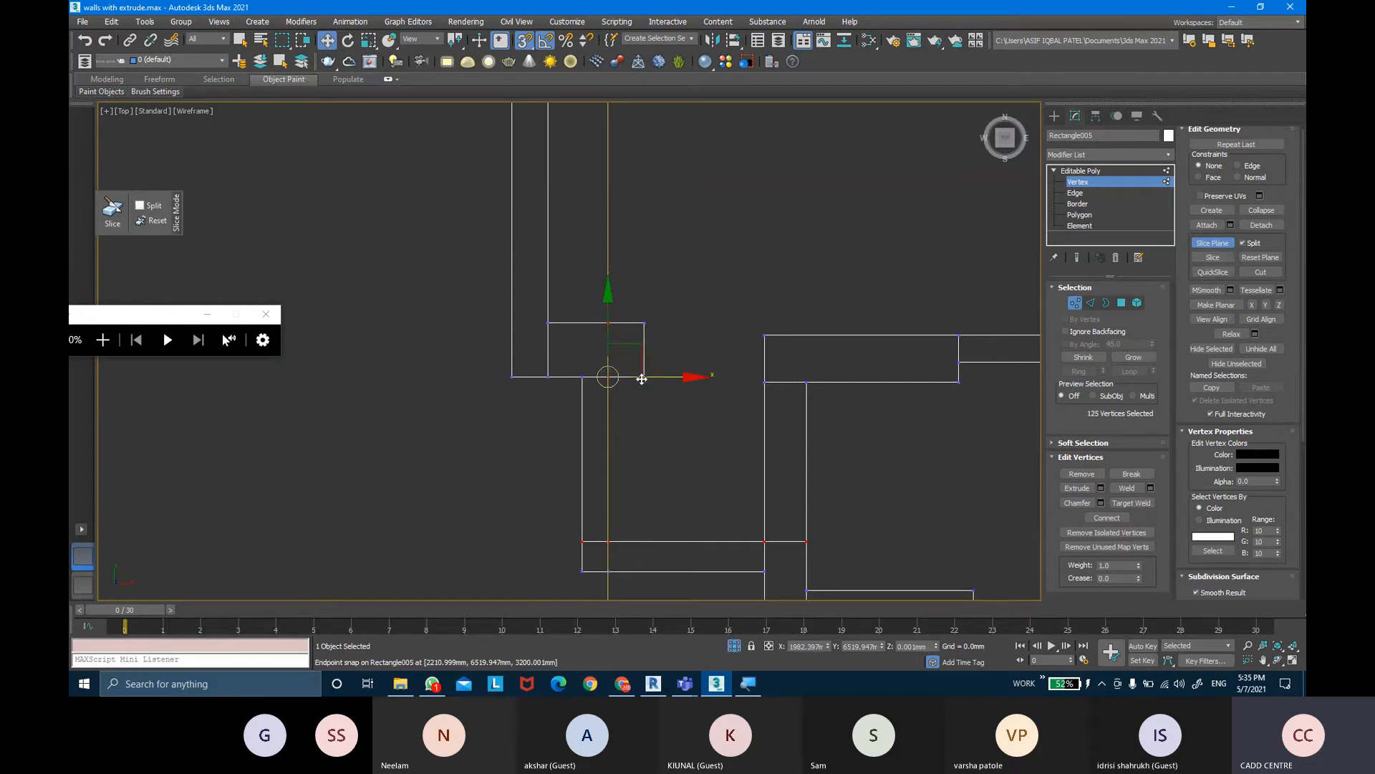
left_click(1229, 258)
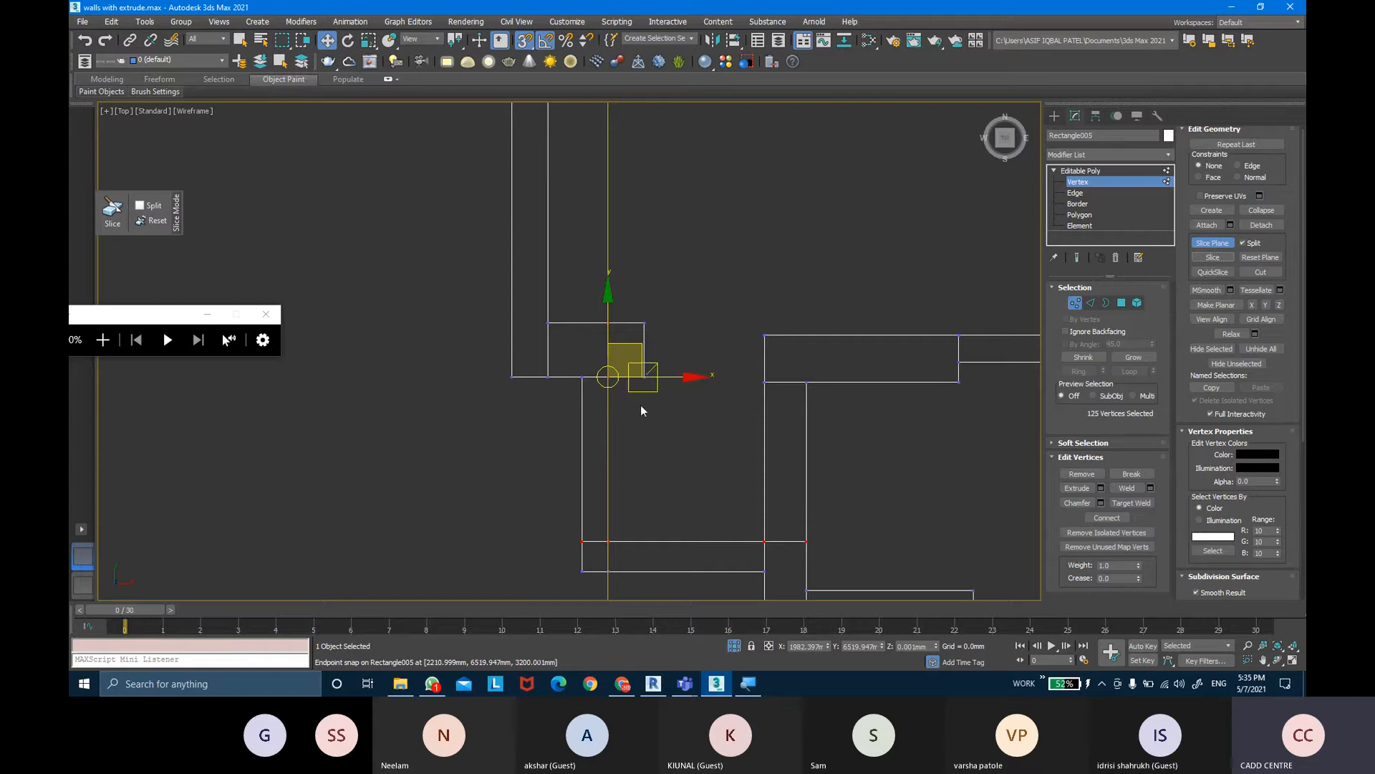
Convert the walls to Editable Poly again after the vertical slice
right_click(616, 379)
mouse_move(706, 518)
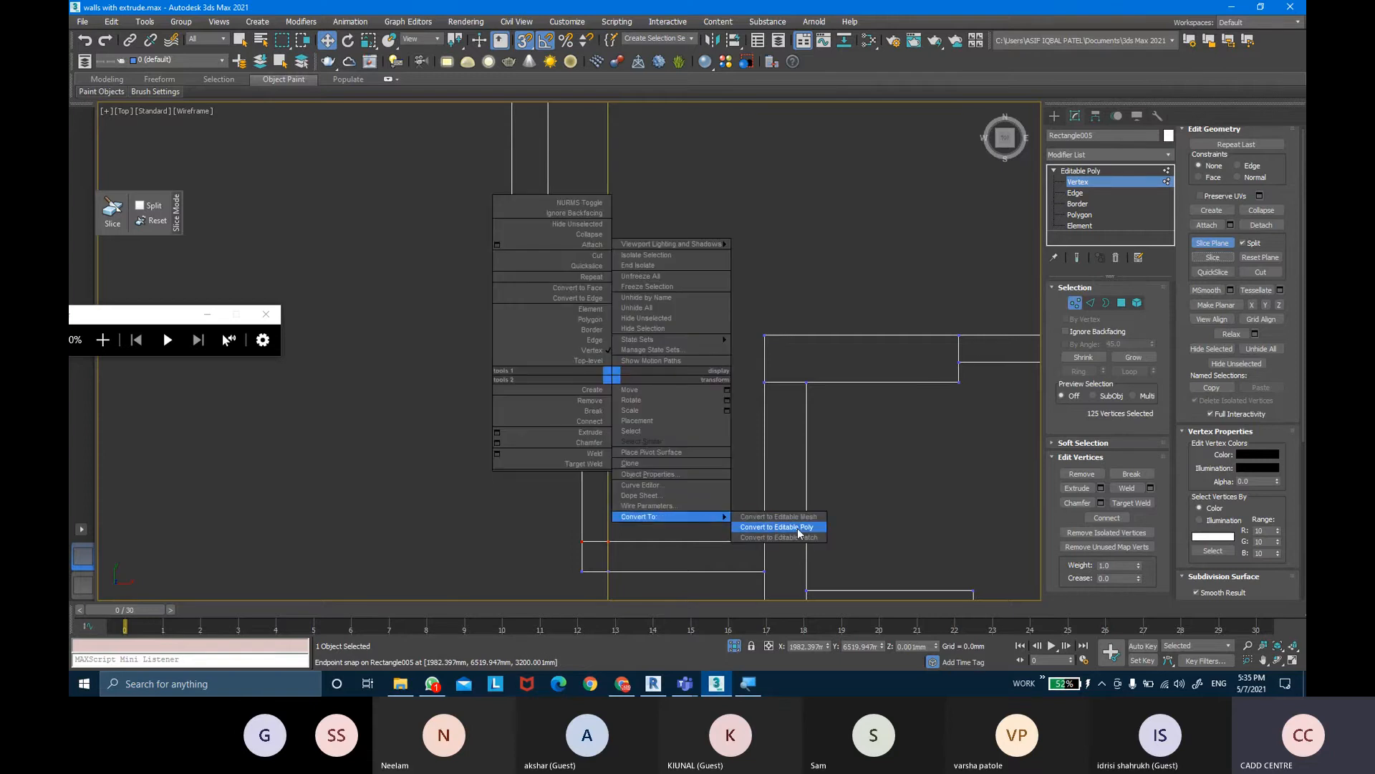
left_click(796, 529)
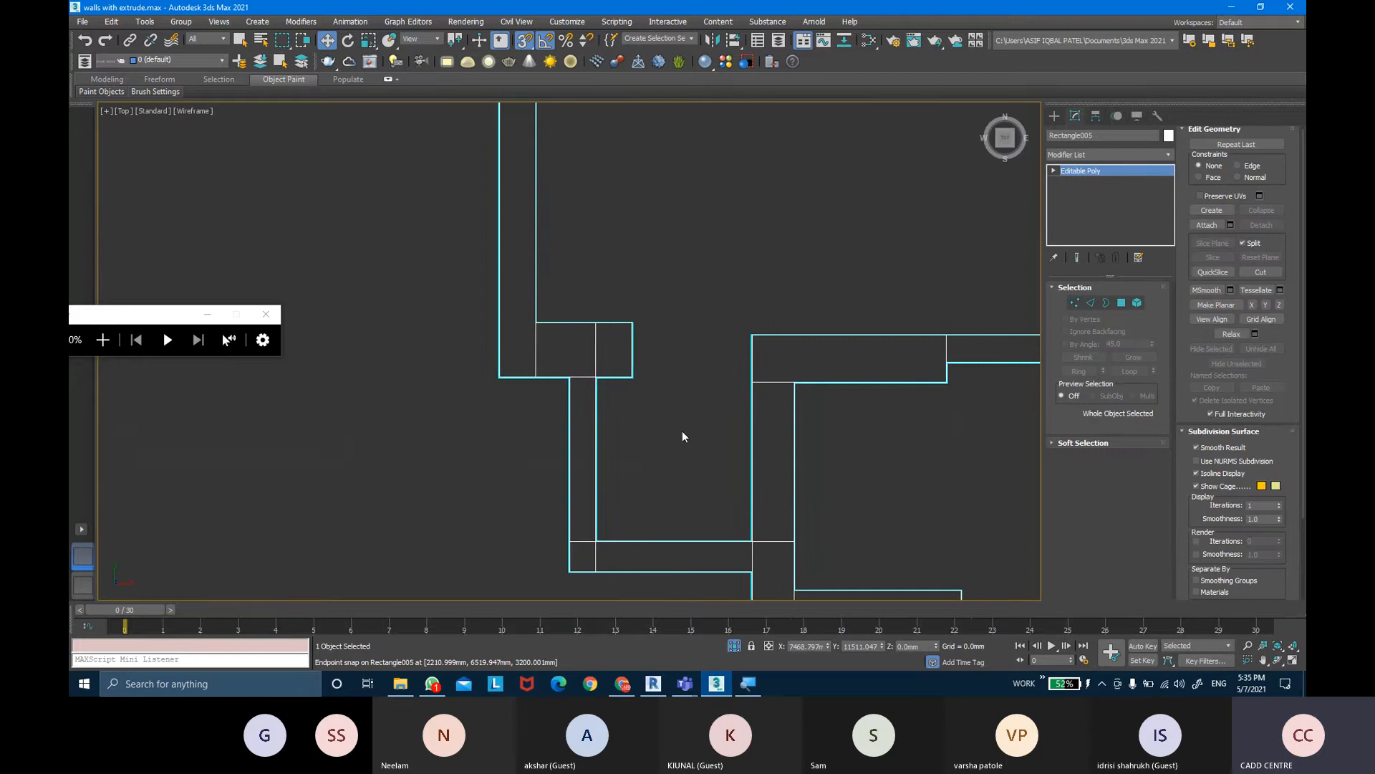
In the Perspective view at Polygon level, select the pier's sliced side face and the inner wall polygons of the adjoining recess
key("p")
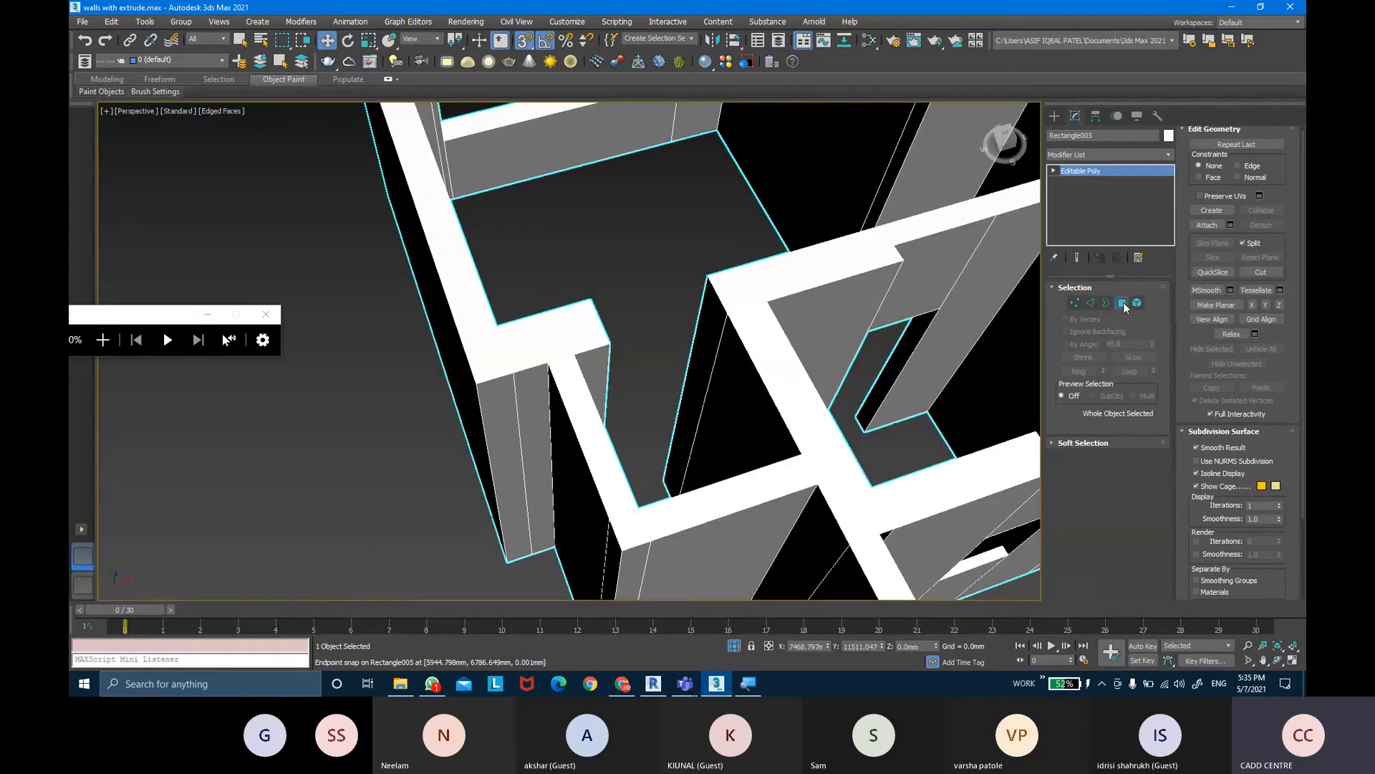
left_click(1122, 303)
left_click(598, 362)
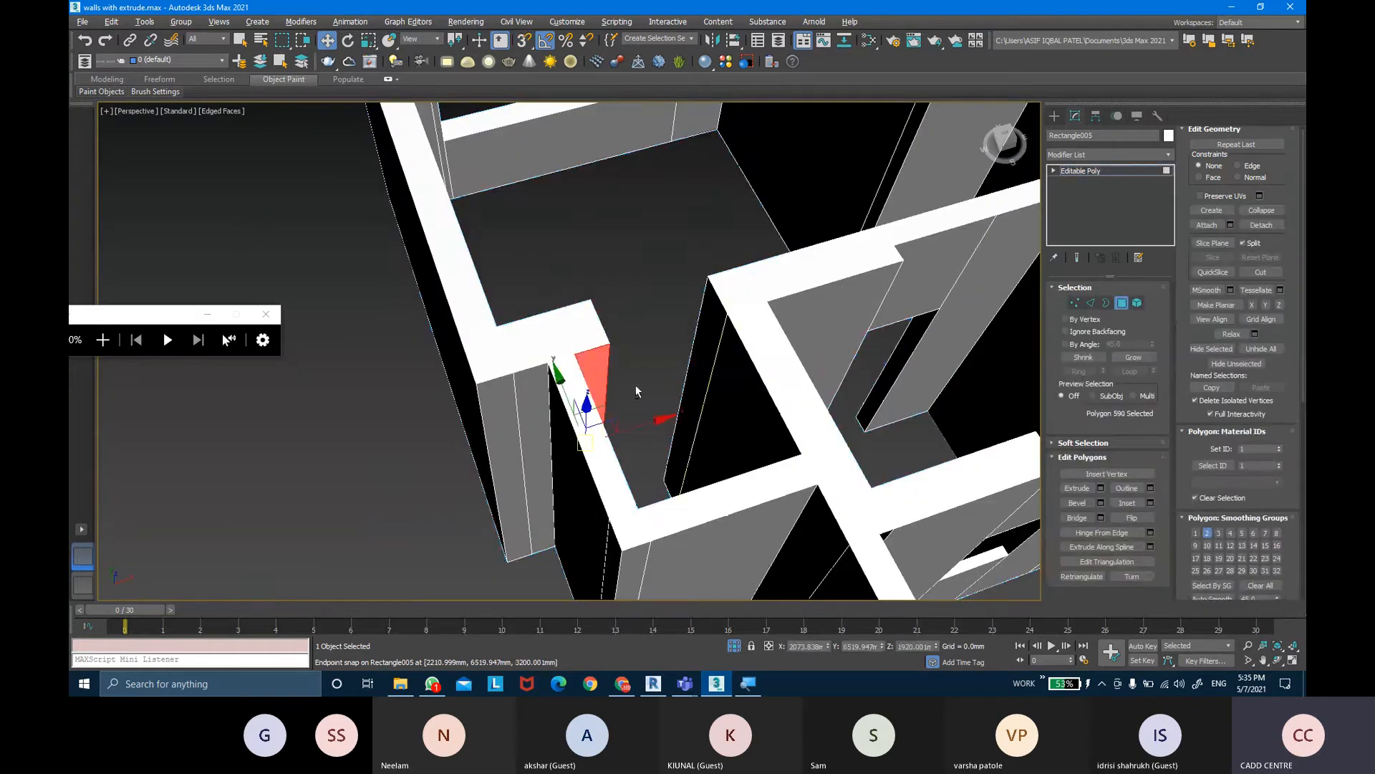
middle_click_drag(636, 391, 697, 252, "alt")
left_click(721, 312, "ctrl")
left_click(645, 295, "ctrl")
left_click(697, 252, "ctrl")
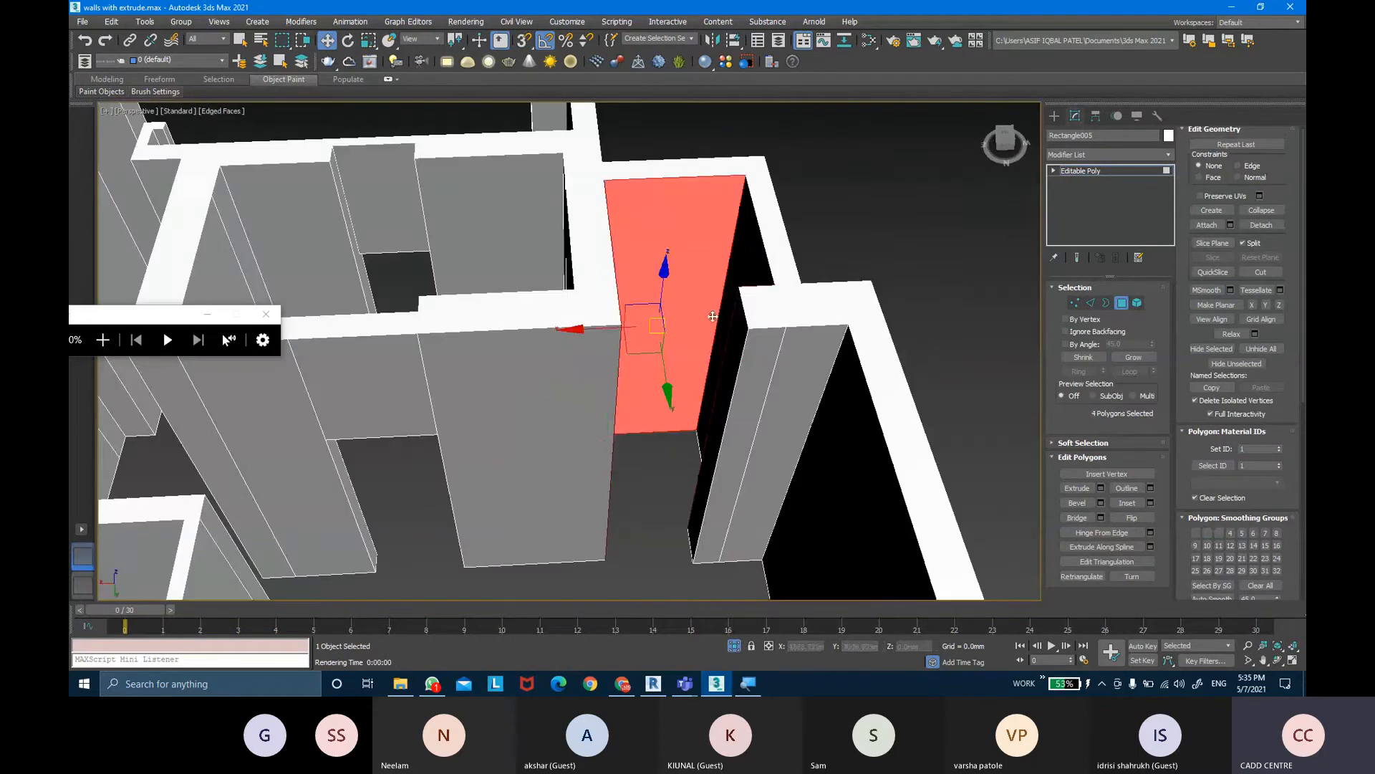
Add the recess's remaining side polygons, the pier faces and the adjacent wide wall face to the selection
middle_click_drag(713, 316, 783, 310, "alt")
left_click(660, 224, "ctrl")
mouse_move(695, 252)
middle_mouse_down("alt")
mouse_move(716, 248)
mouse_move(688, 241)
middle_mouse_up("alt")
left_click(742, 232, "ctrl")
middle_click_drag(816, 268, 603, 271, "alt")
left_click(759, 273, "ctrl")
left_click(783, 277, "ctrl")
left_click(450, 282, "ctrl")
middle_click_drag(408, 299, 549, 312)
scroll(549, 312, "down", 2)
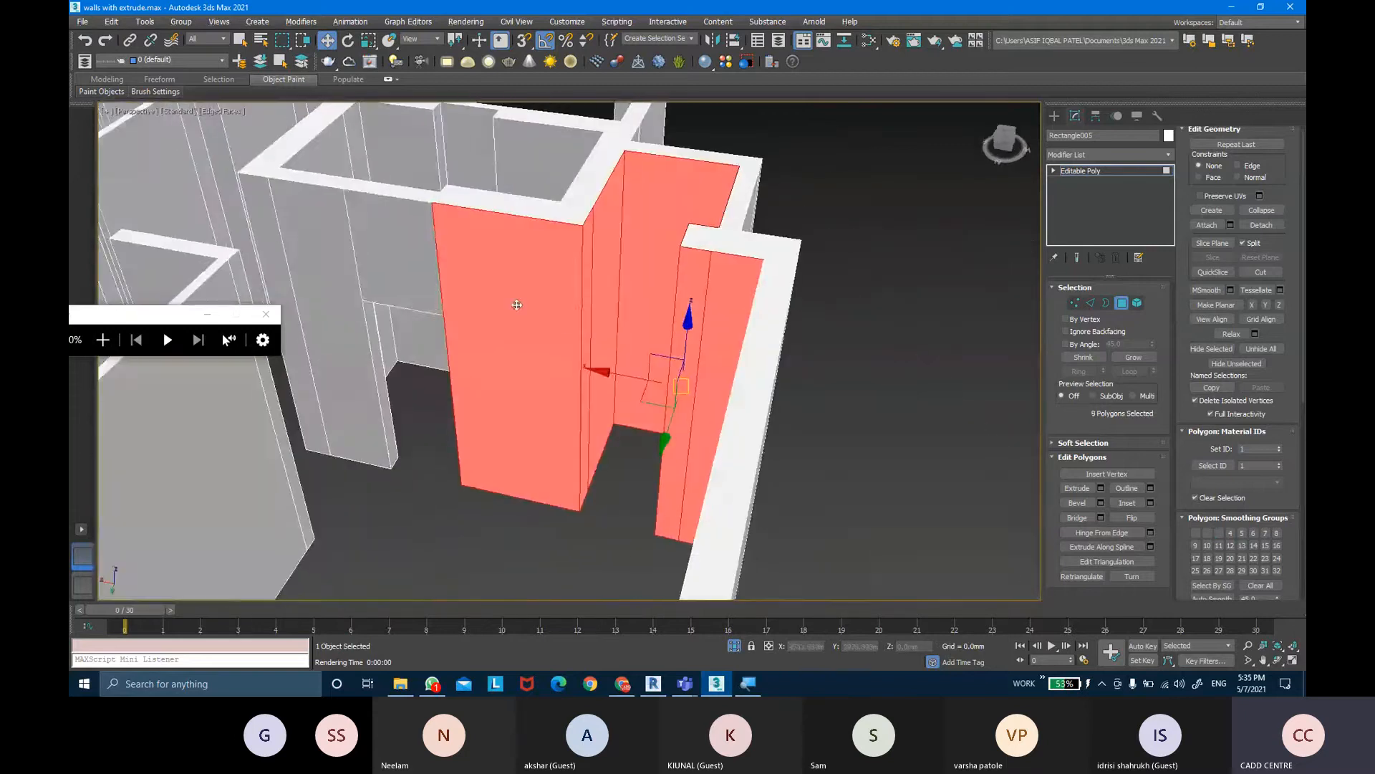
Add the polygons above and beside the door opening and the neighbouring passage wall faces to the selection
left_click(402, 243, "ctrl")
left_click(336, 294, "ctrl")
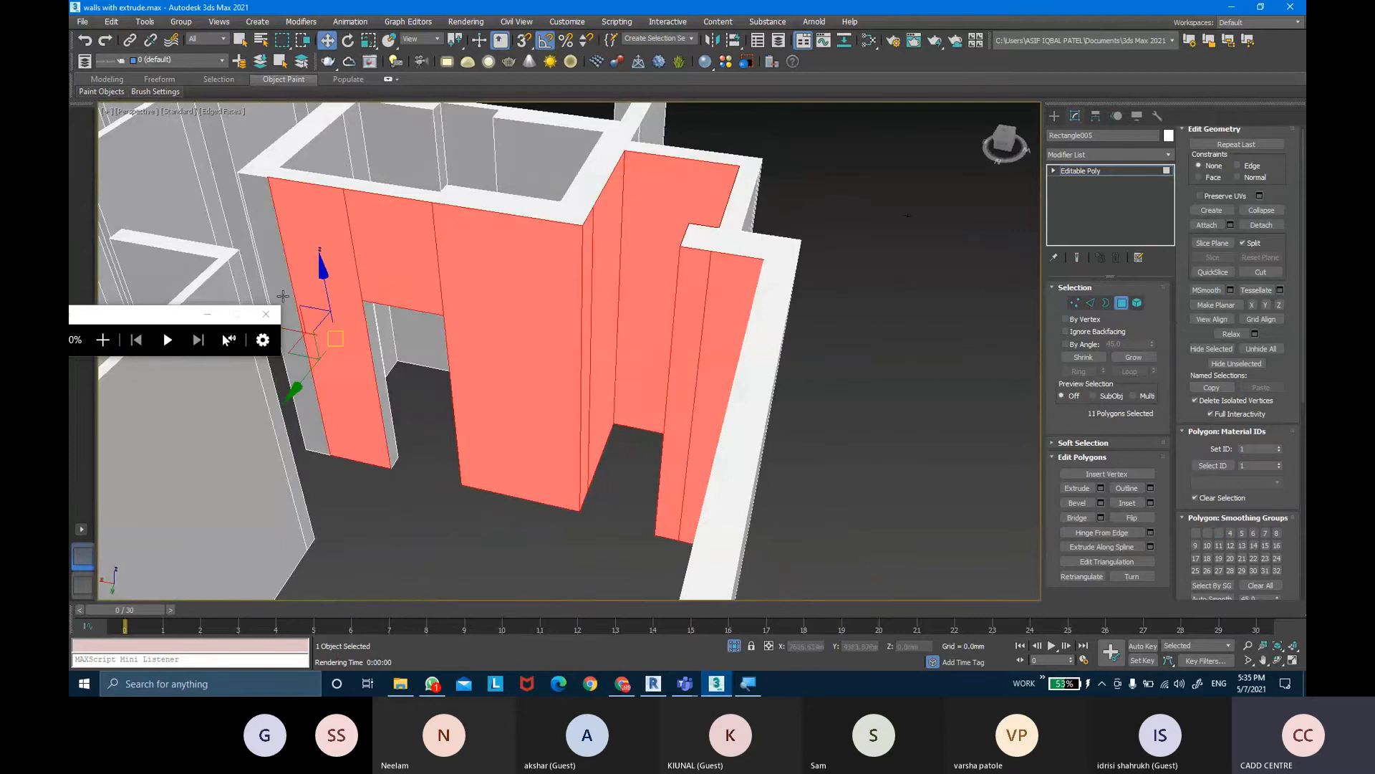
left_click(254, 239, "ctrl")
middle_click_drag(254, 239, 738, 287, "alt")
scroll(754, 278, "down", 10)
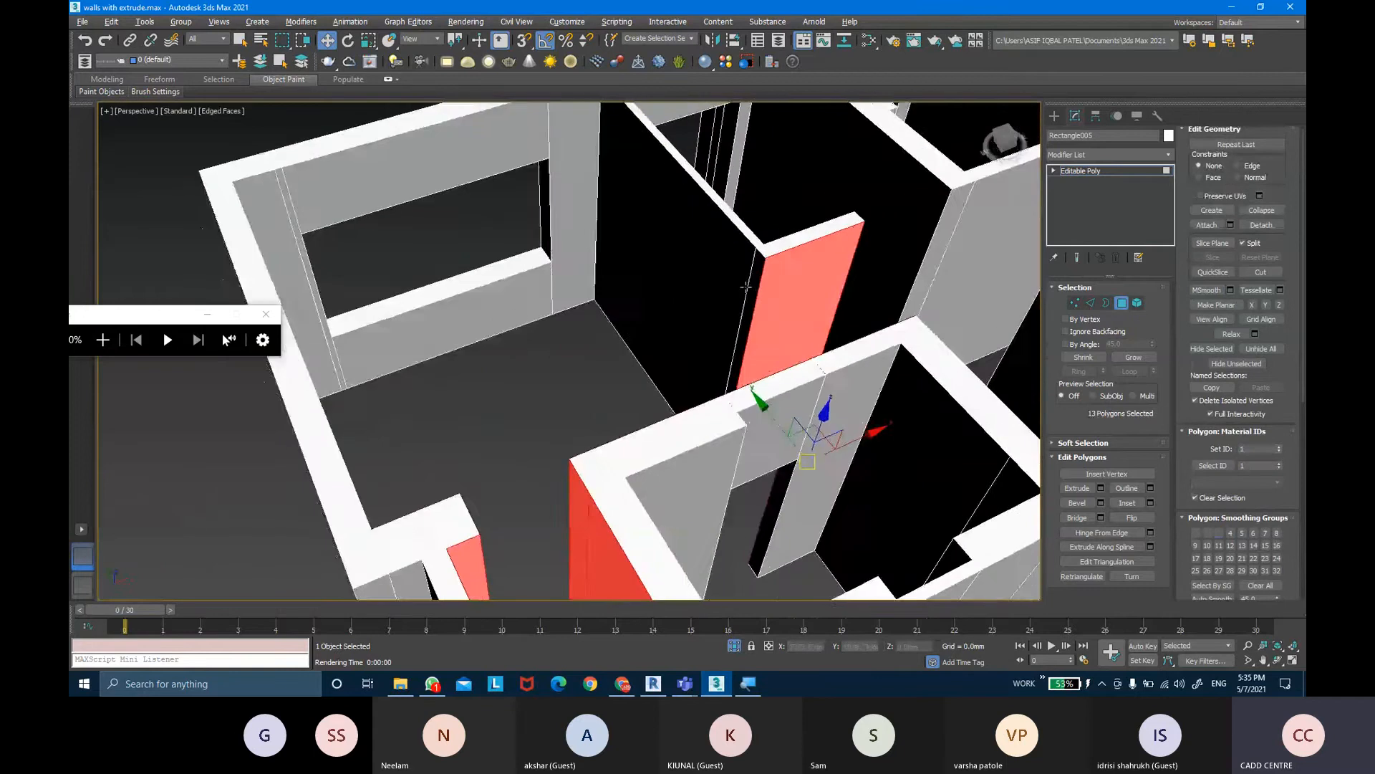
Add the room's window wall to the selection: the polygons above and below the opening and the strips on both sides
scroll(790, 253, "up", 5)
left_click(790, 252, "ctrl")
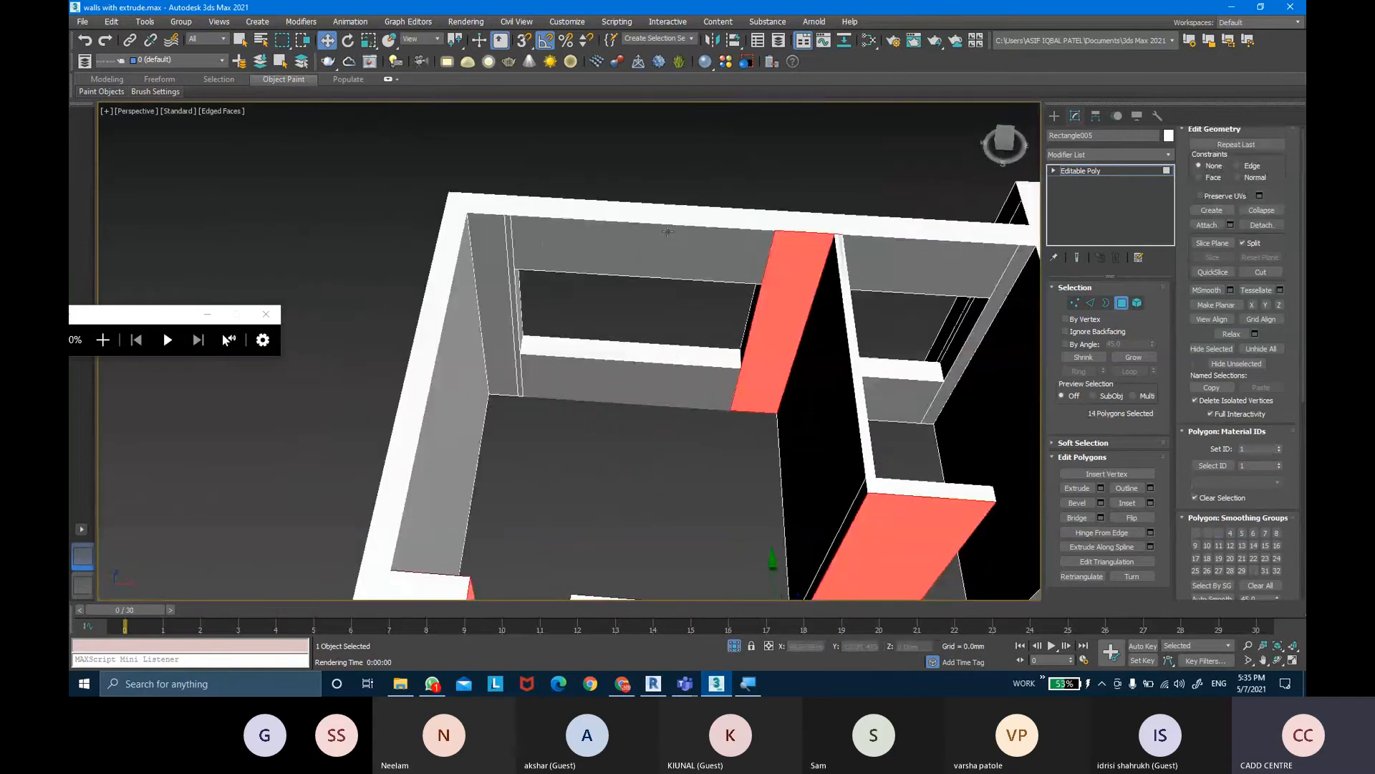
left_click(684, 275, "ctrl")
left_click(645, 365, "ctrl")
scroll(557, 292, "up", 8)
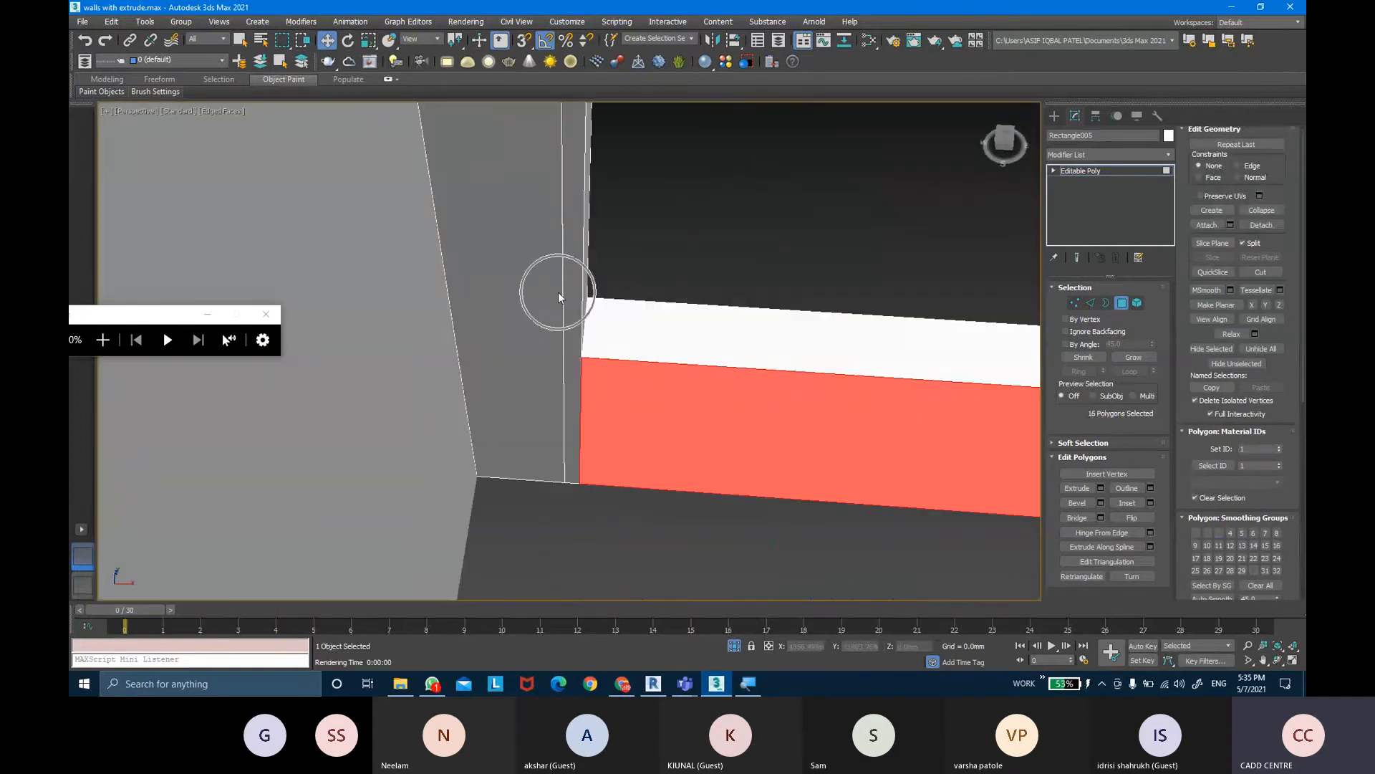
scroll(557, 292, "down", 6)
left_click(563, 258, "ctrl")
left_click(552, 262, "ctrl")
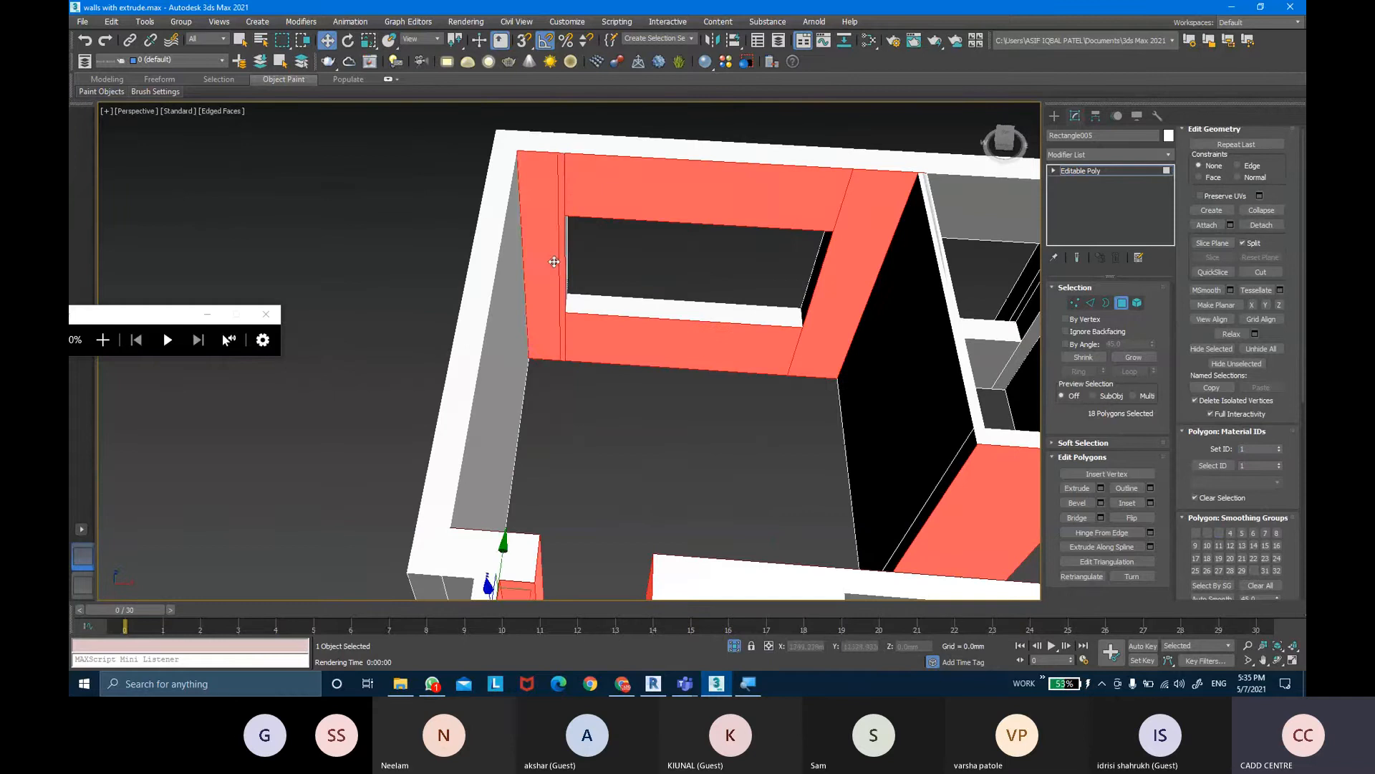
Add the thin partition wall's room-side face to the selection and set the selected polygons' material ID to 3
middle_click_drag(555, 265, 720, 347, "alt")
middle_click_drag(823, 356, 800, 350, "alt")
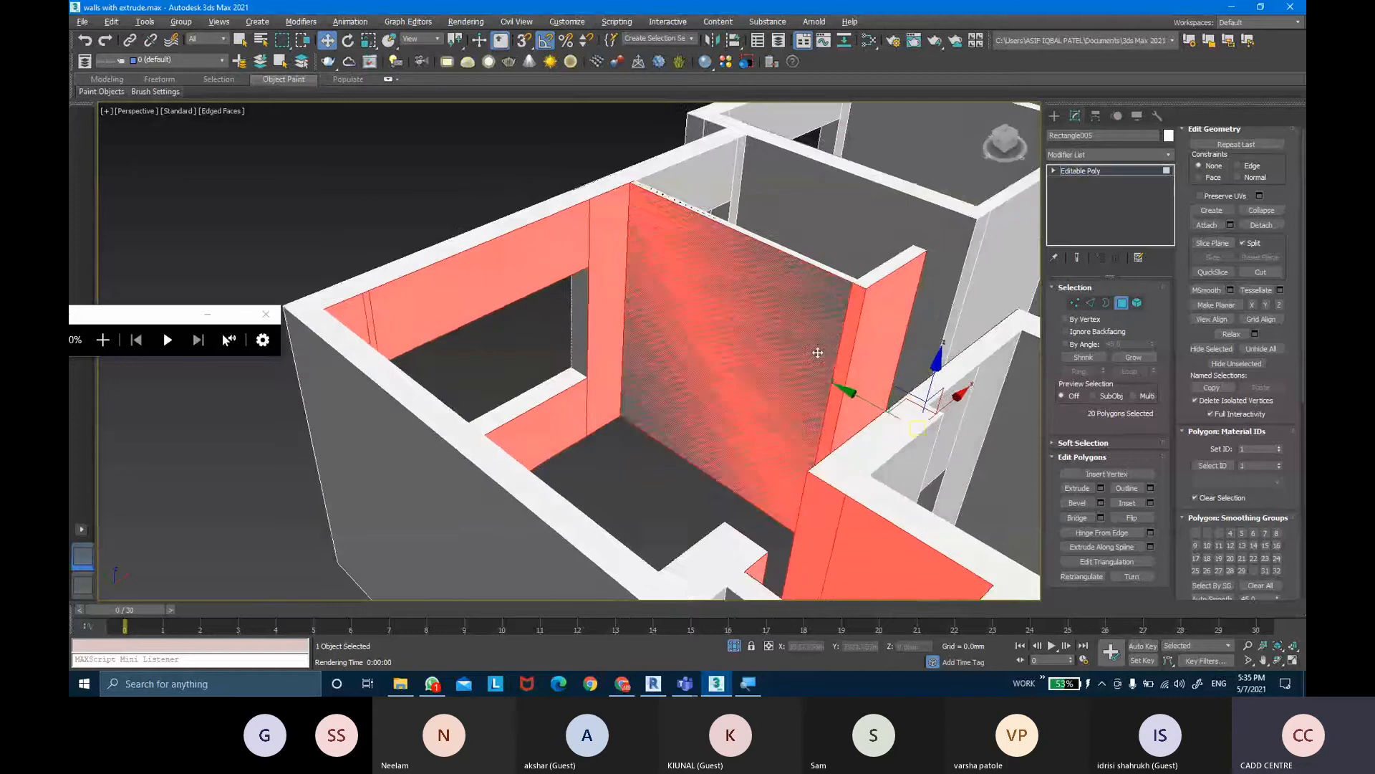
left_click(1259, 449)
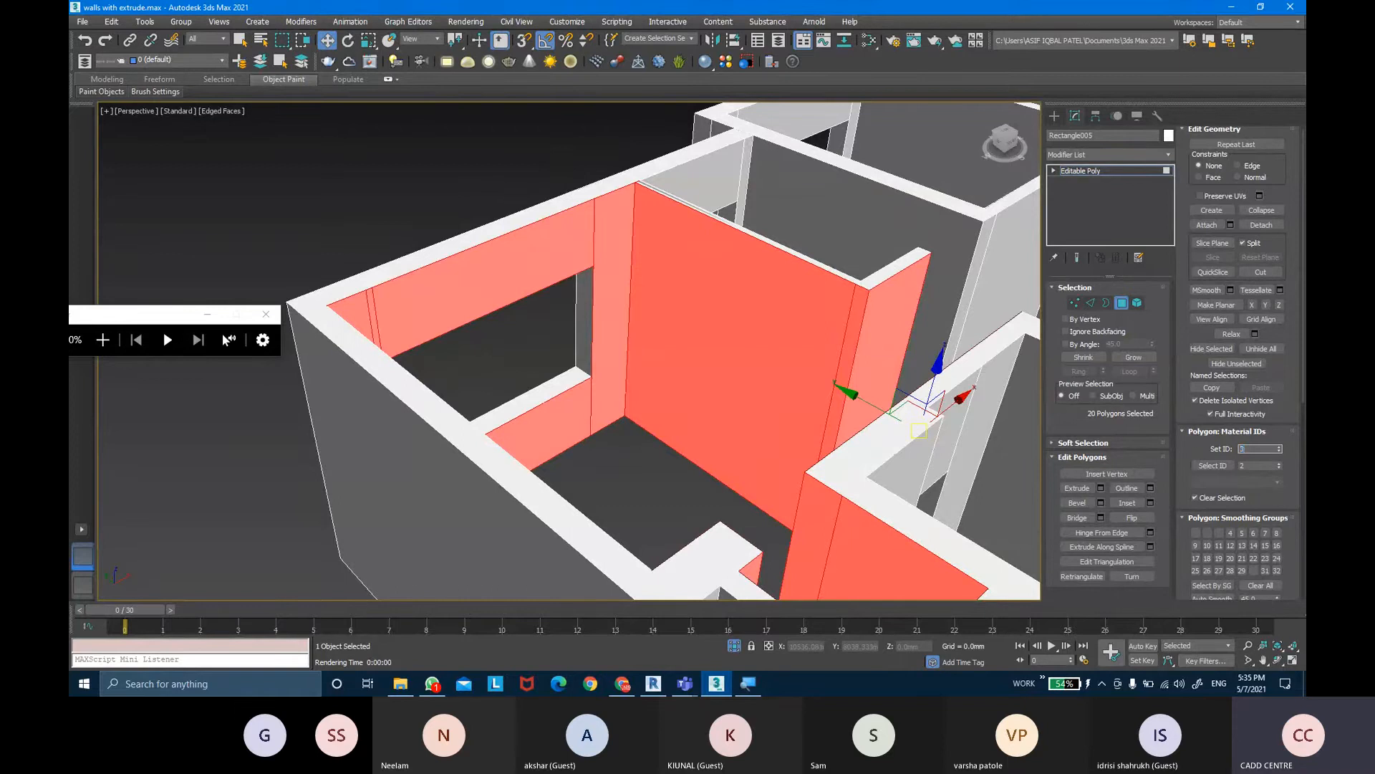
Check the material IDs of the room's long outer wall and the polygon below the window
middle_click_drag(945, 418, 748, 365, "alt")
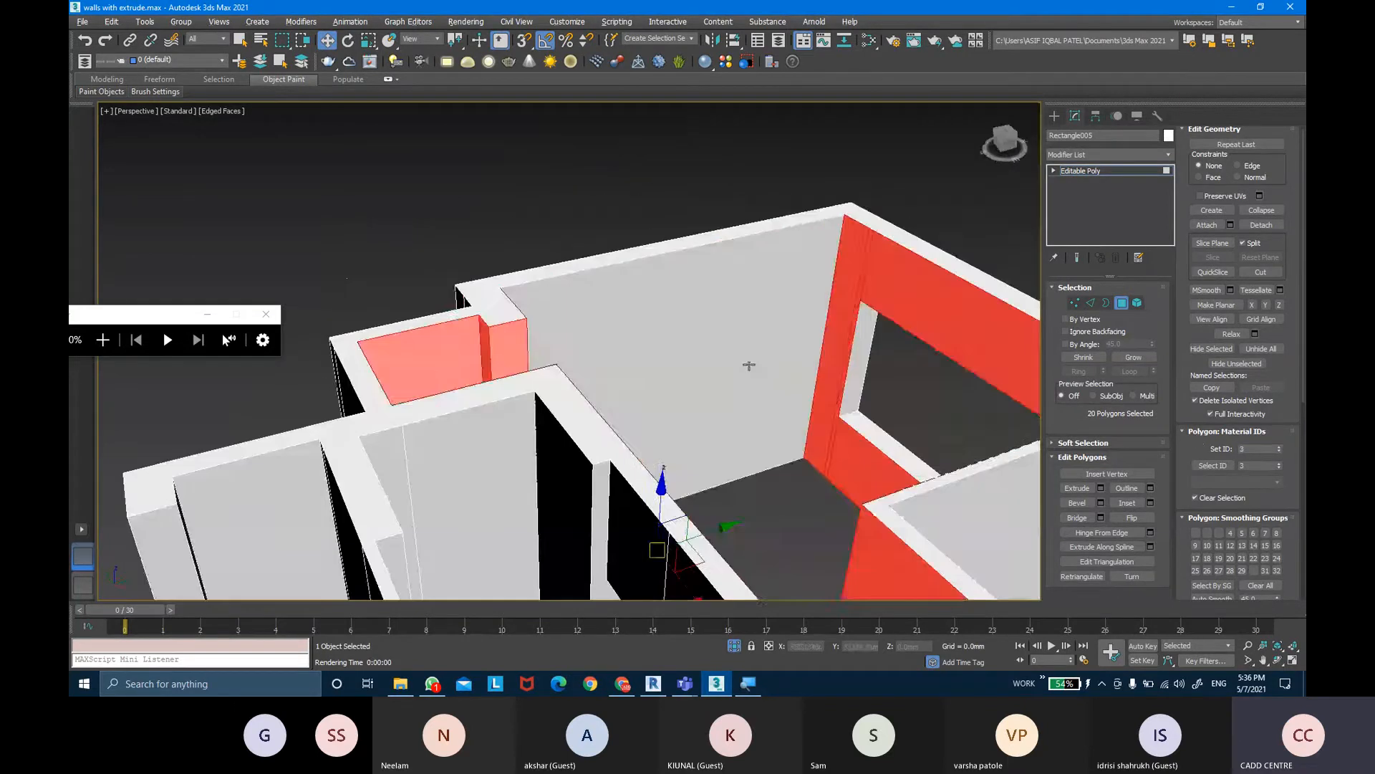
left_click(737, 348)
middle_click_drag(970, 349, 924, 340, "alt")
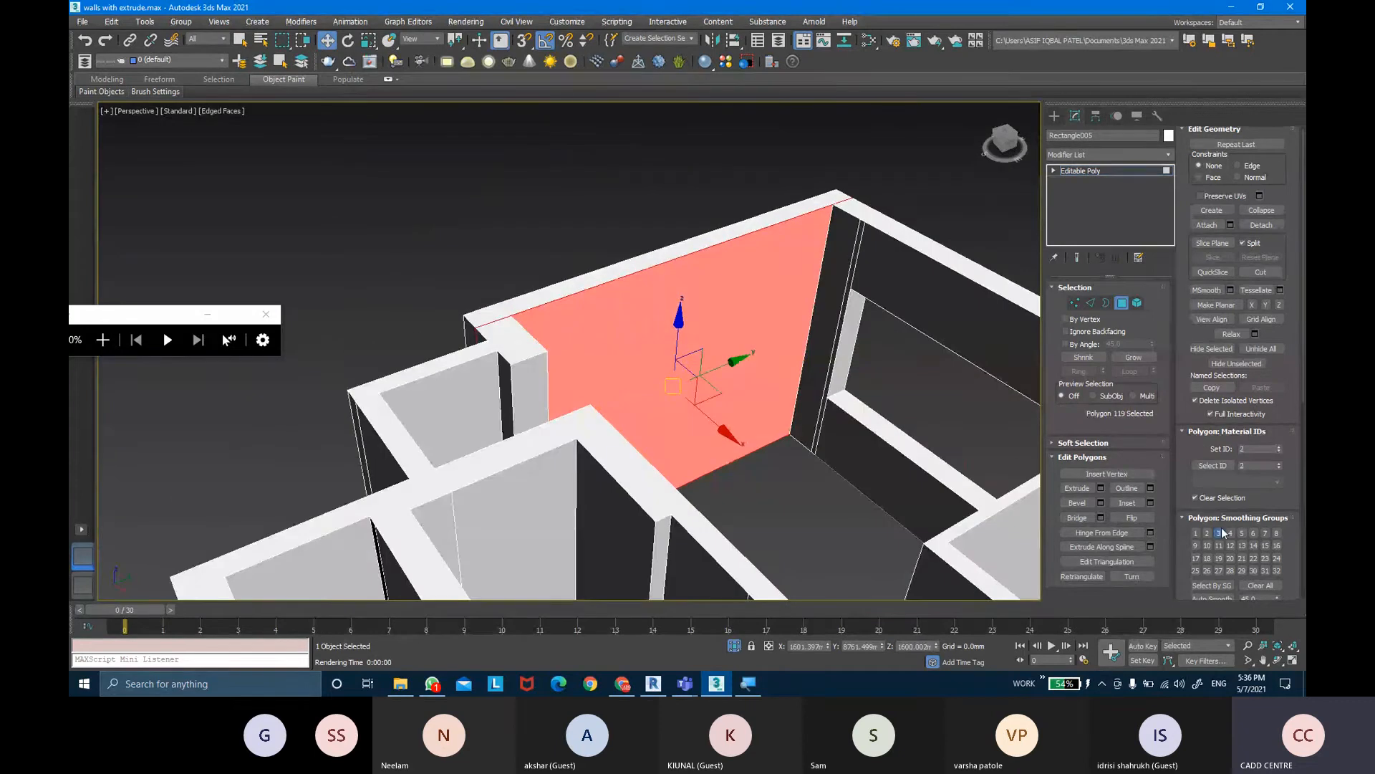
left_click(836, 466)
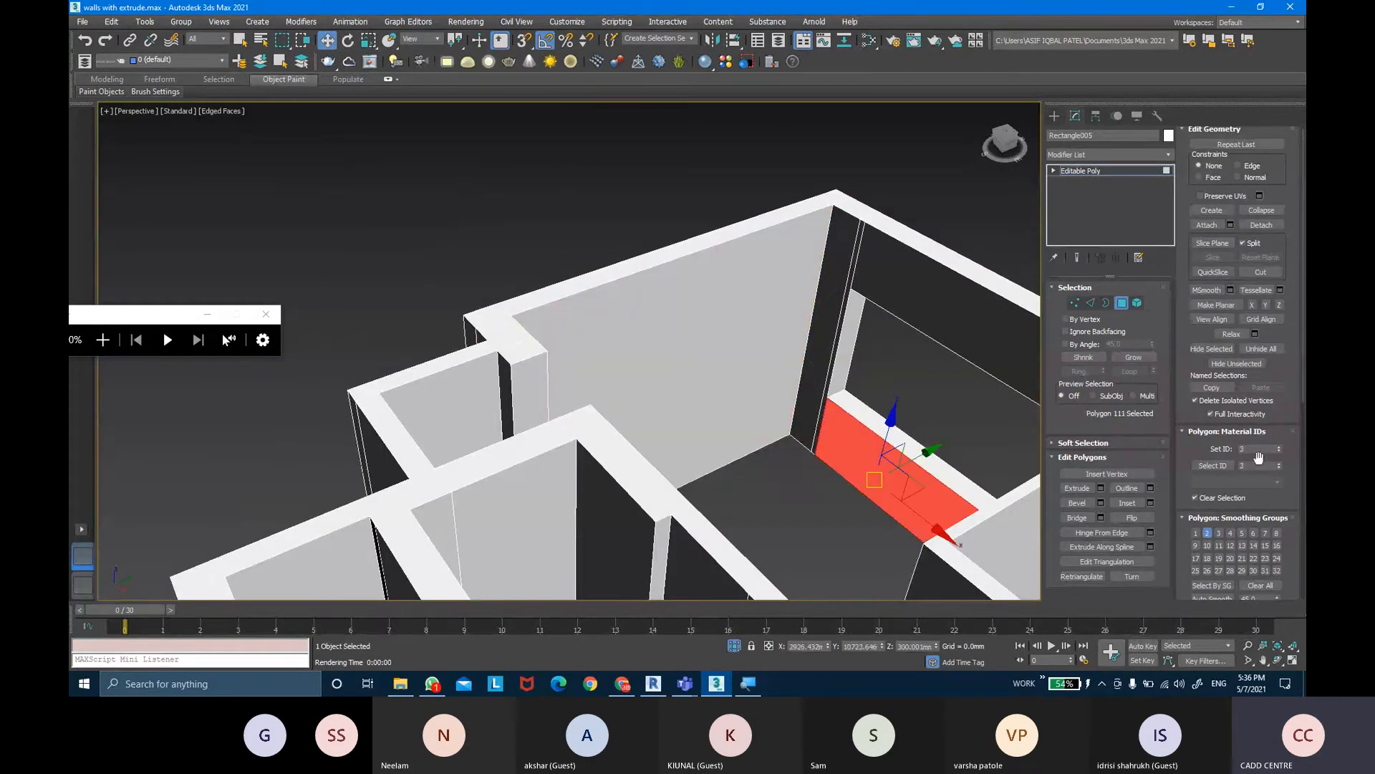
key("ctrl+z")
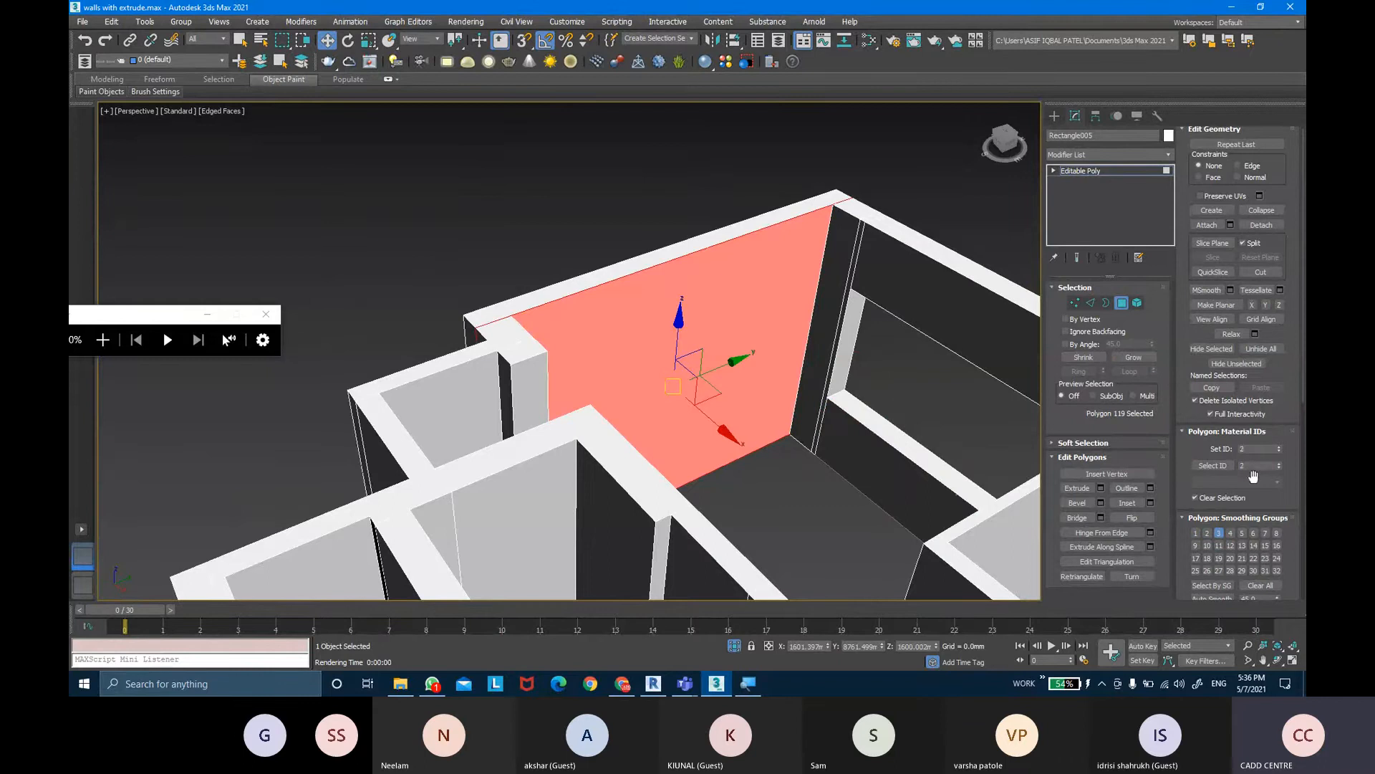
middle_click_drag(933, 378, 1043, 239)
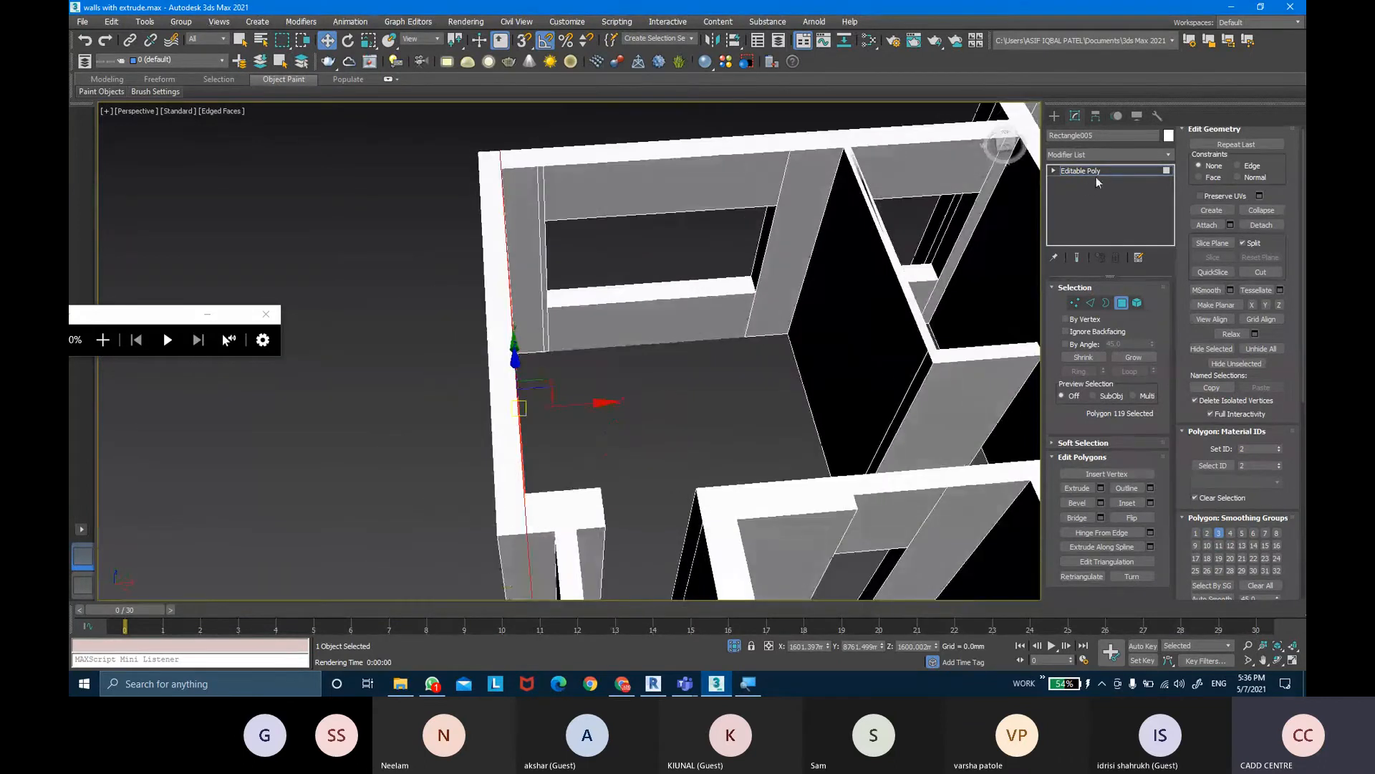
Examine the thin partition wall beside the window from both rooms, toggling between wireframe and shaded display
left_click(874, 210)
scroll(873, 209, "up", 3)
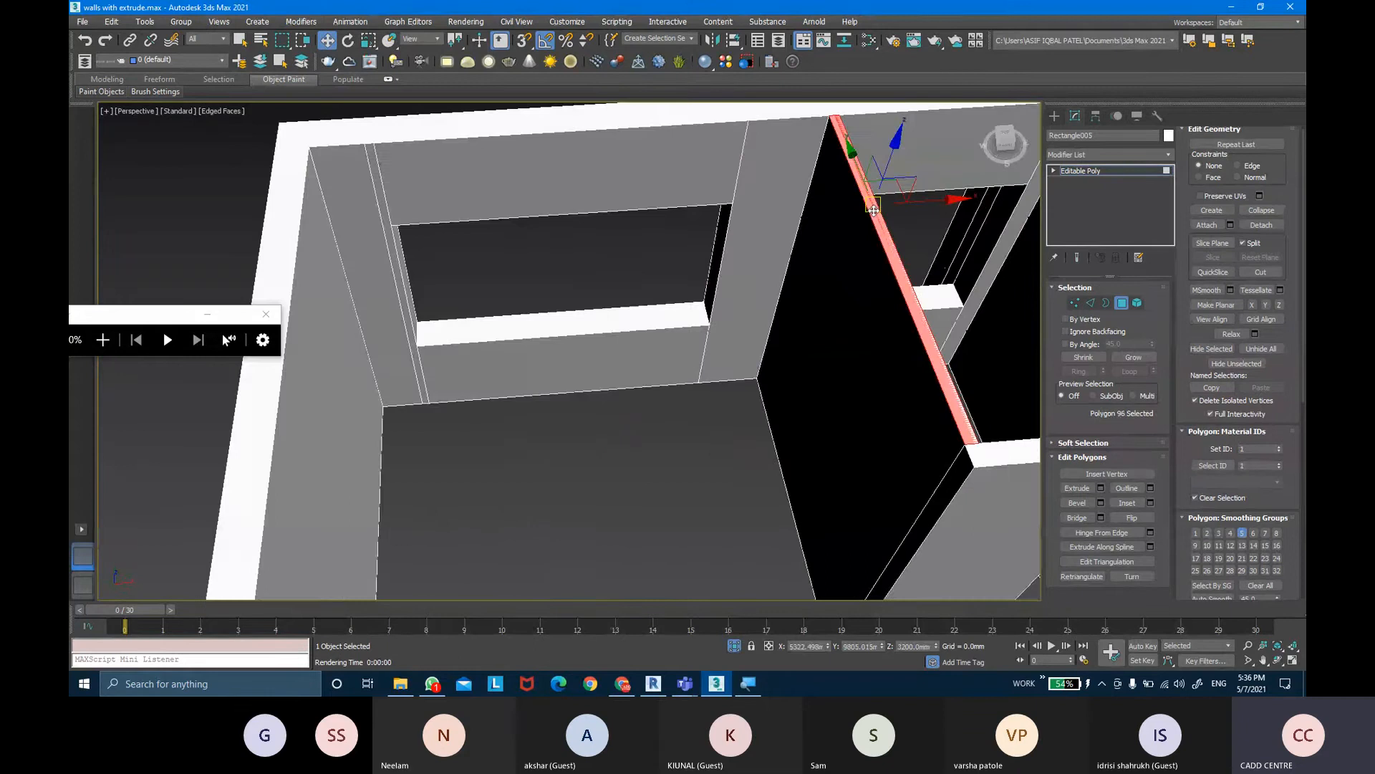
middle_click_drag(873, 210, 806, 326, "alt")
left_click(1081, 171)
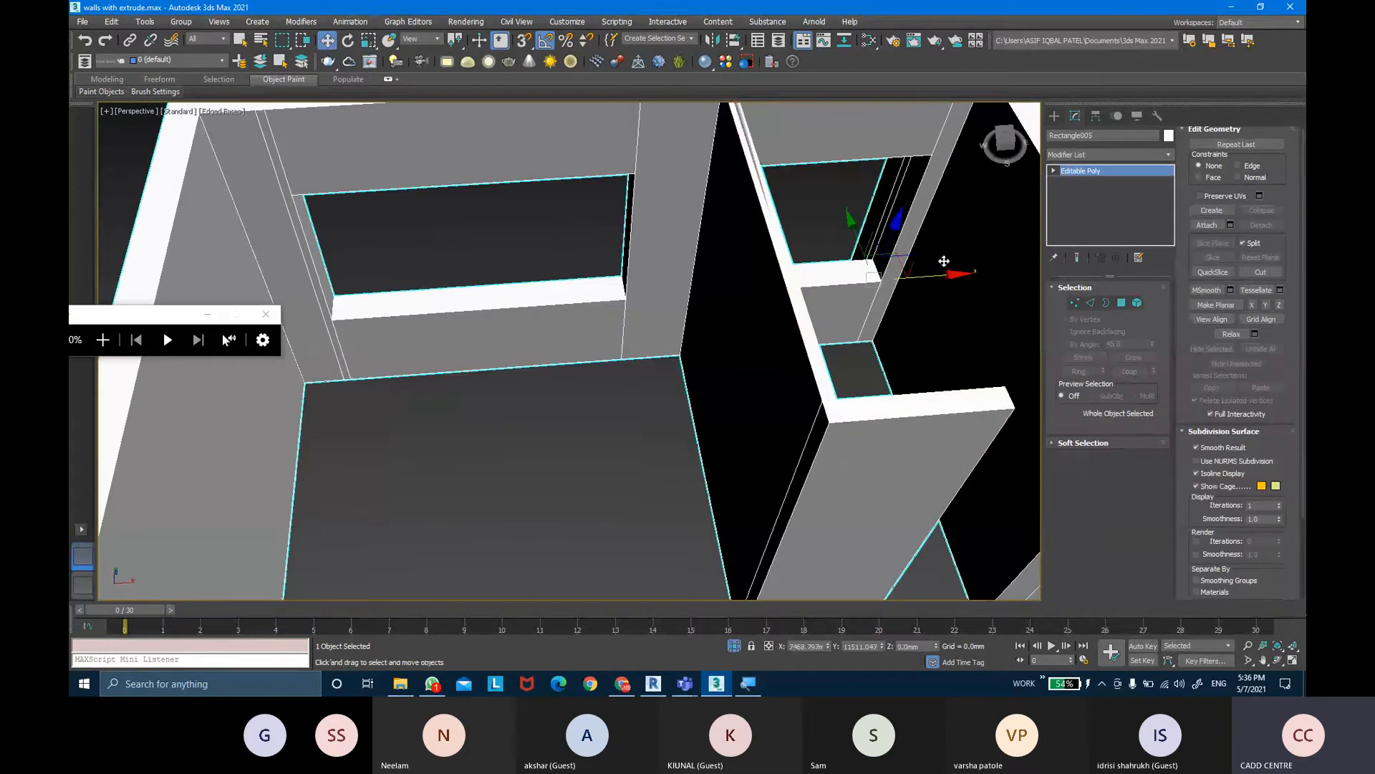
scroll(892, 239, "down", 2)
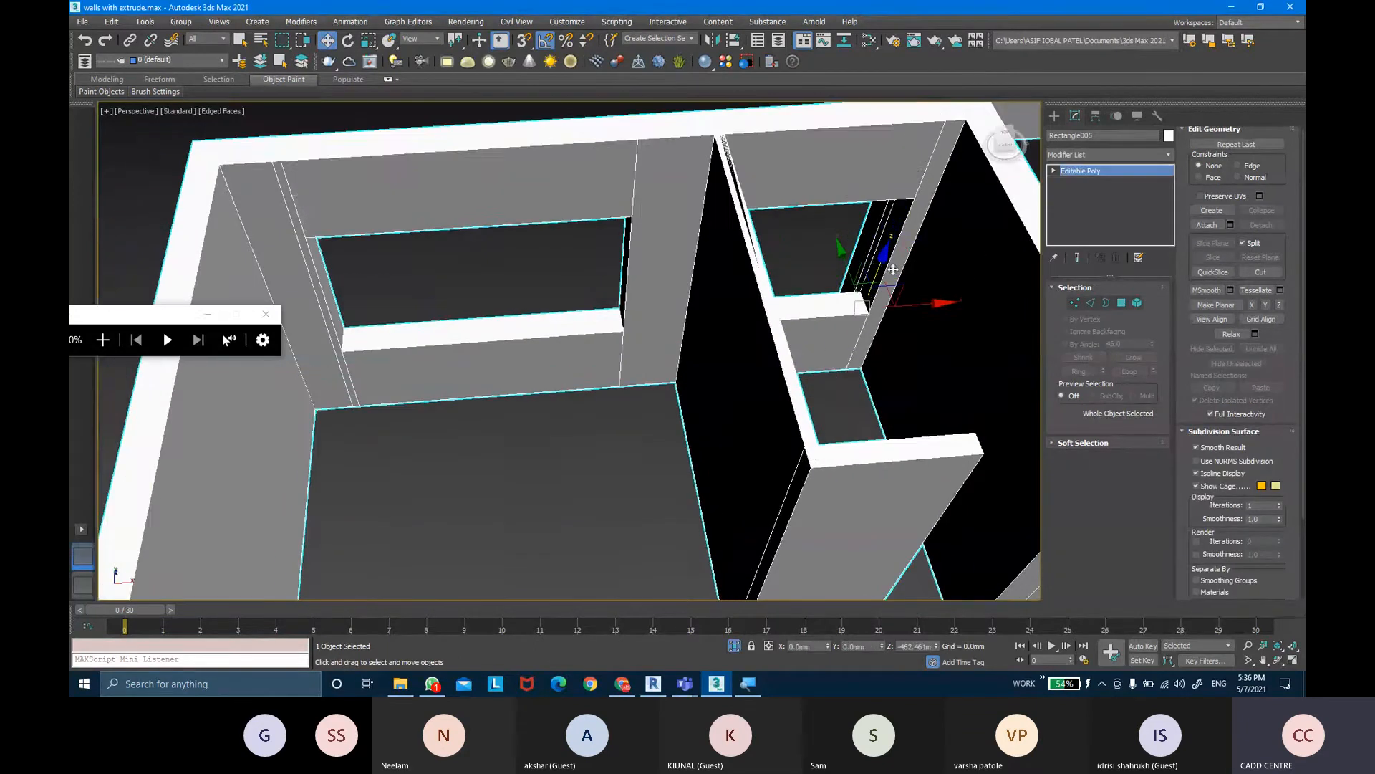
scroll(892, 270, "up", 2)
middle_click_drag(859, 207, 888, 258, "alt")
middle_click_drag(856, 393, 736, 337)
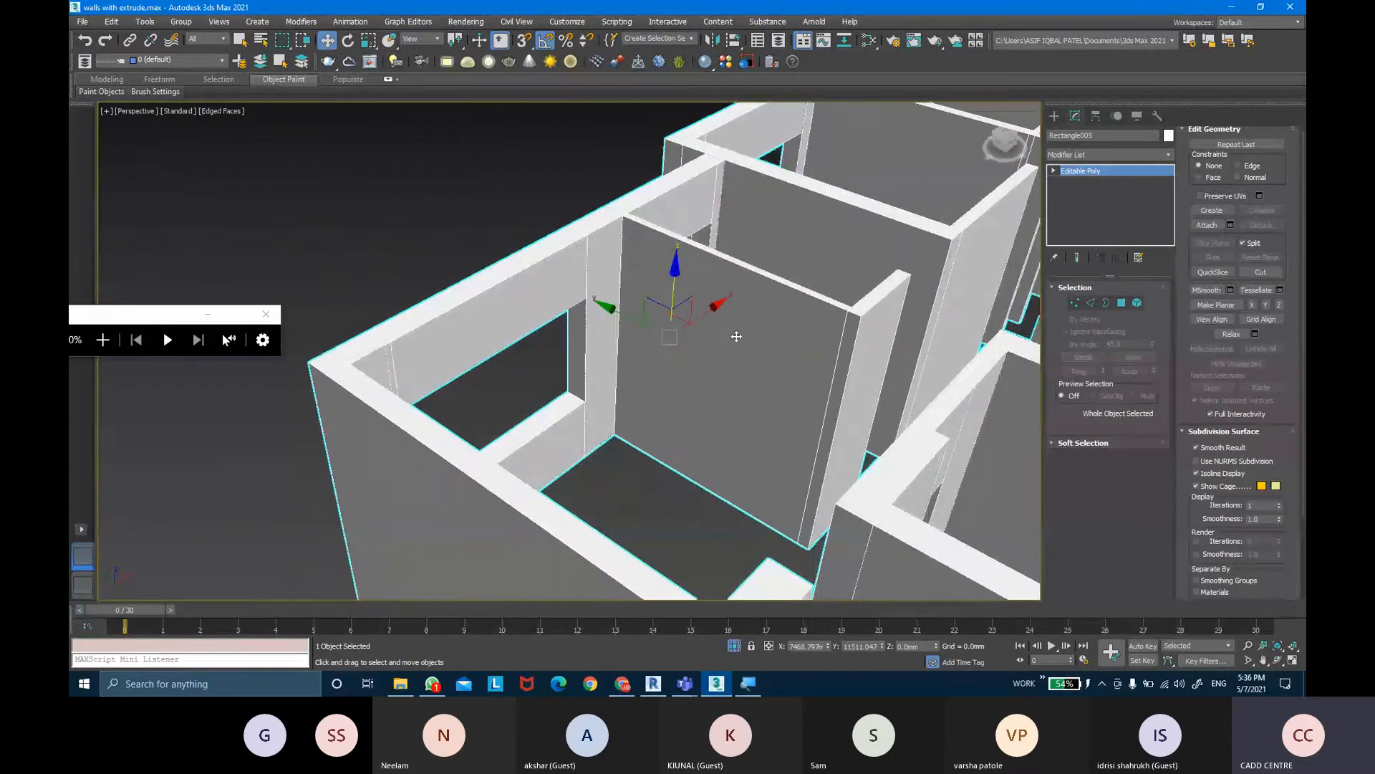
key("F3")
key("F3")
scroll(736, 336, "down", 5)
middle_click_drag(736, 337, 645, 258, "alt")
scroll(754, 230, "up", 3)
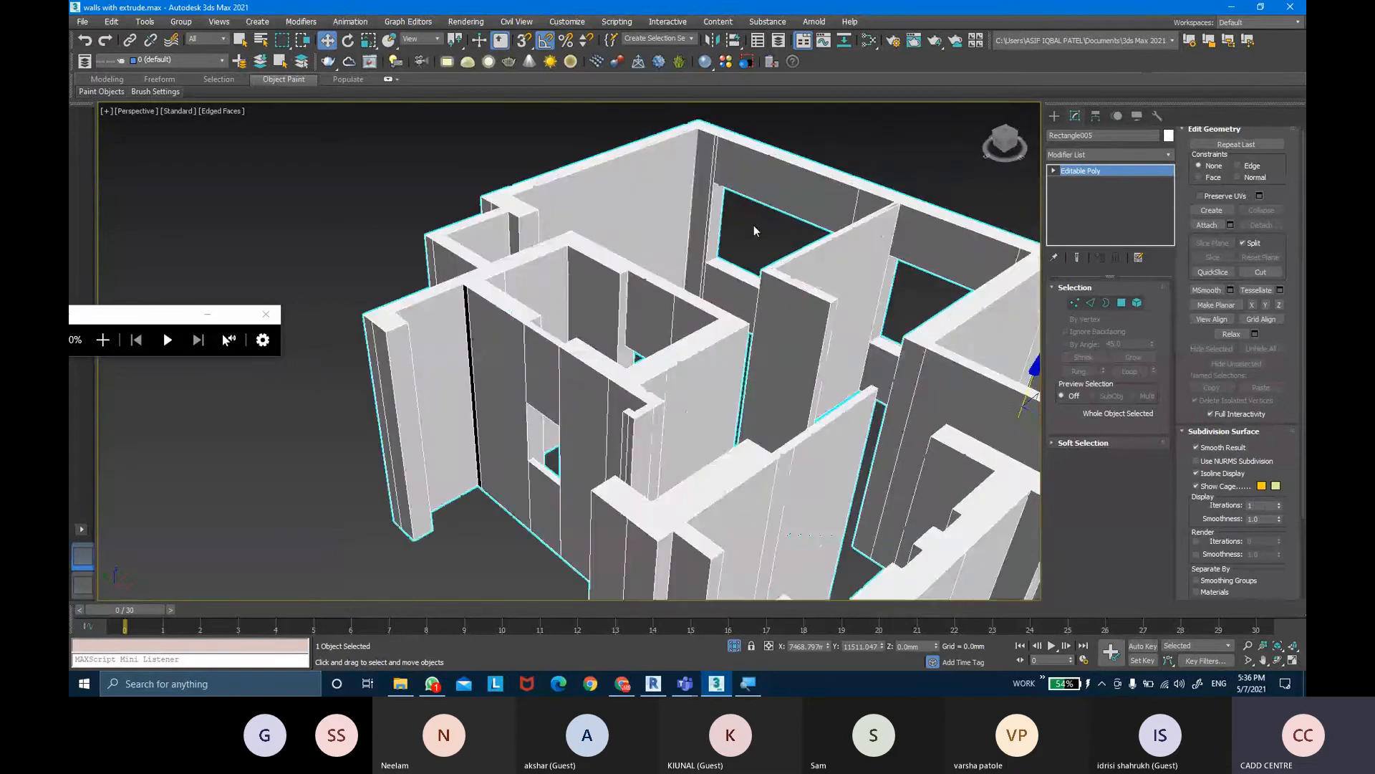
middle_click_drag(754, 230, 716, 336)
middle_click_drag(826, 410, 738, 366, "alt")
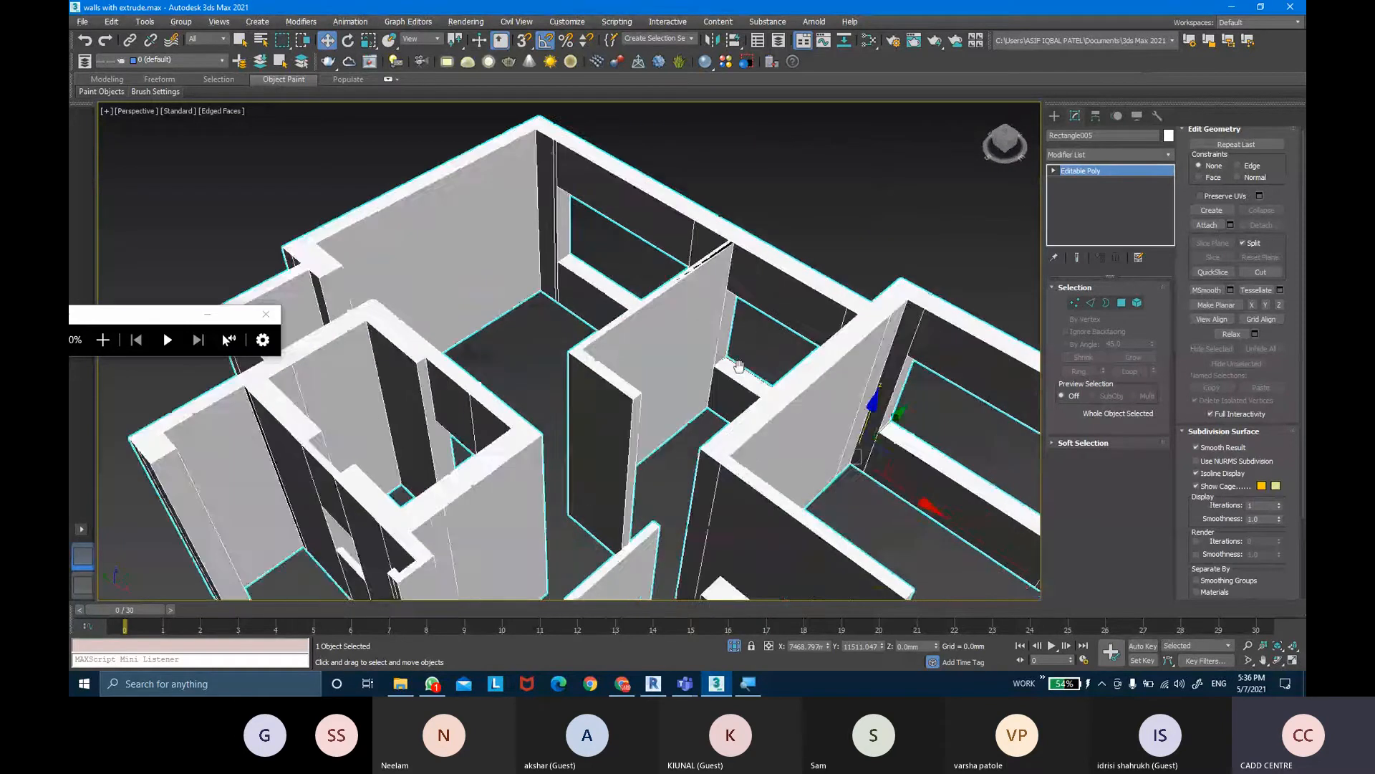
scroll(738, 366, "up", 5)
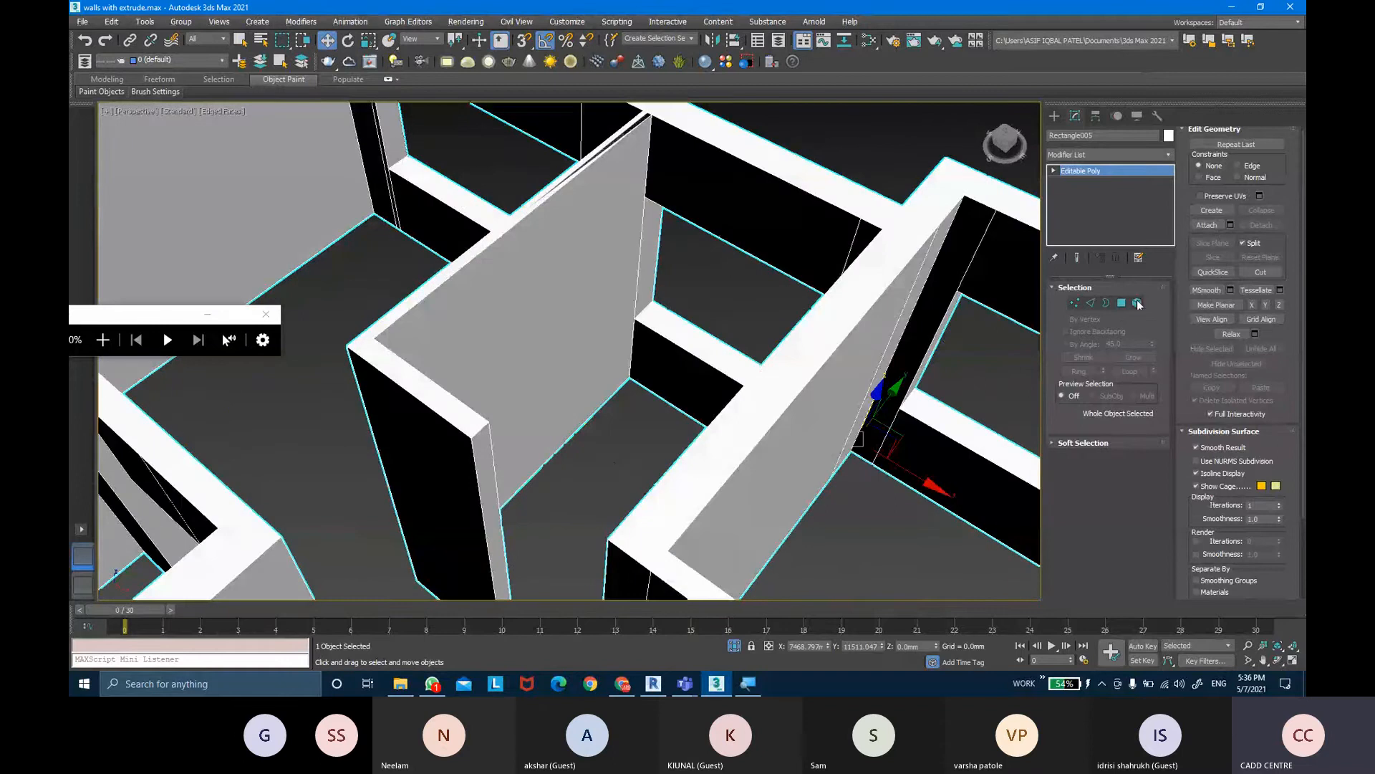
At Polygon level, try deleting the thin partition wall's face, undo the deletion and clear the selection
left_click(1121, 302)
left_click(634, 305)
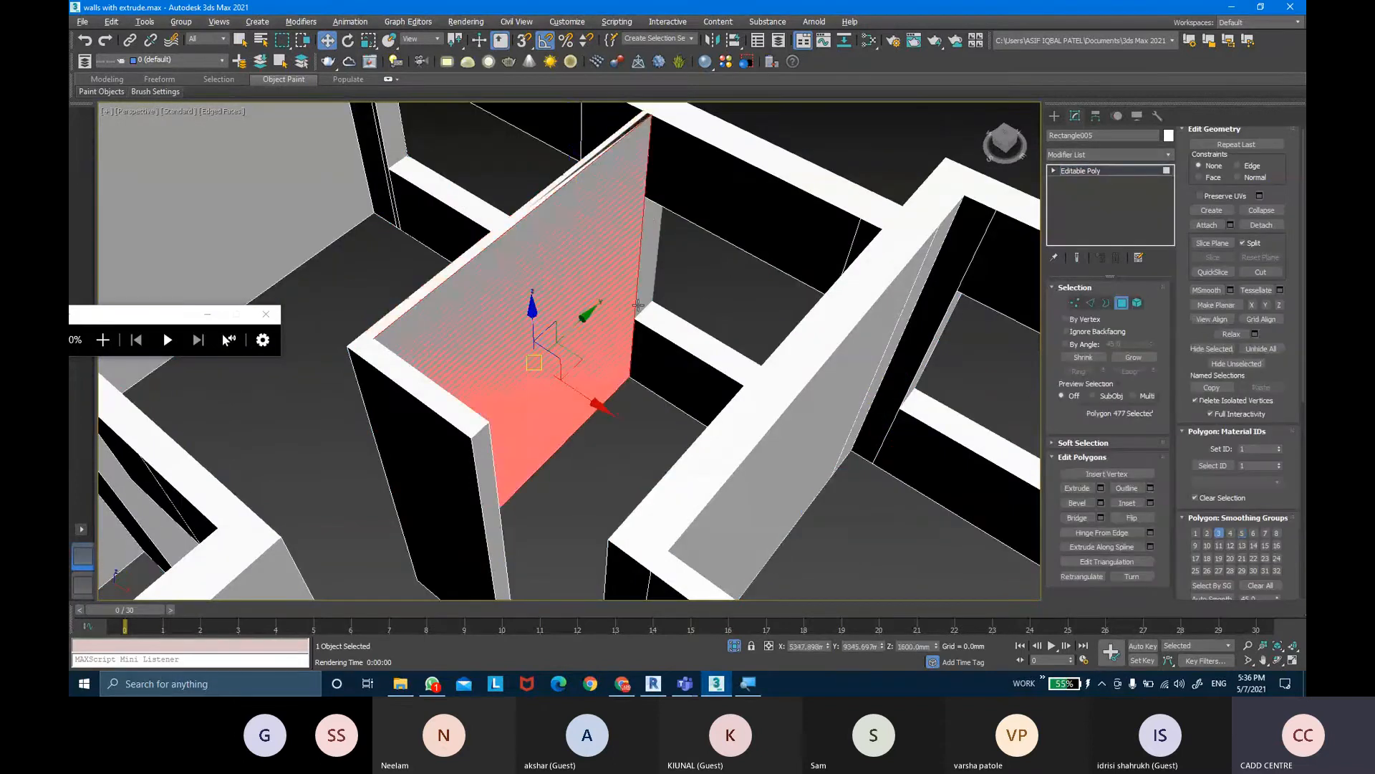
middle_click_drag(638, 305, 659, 315, "alt")
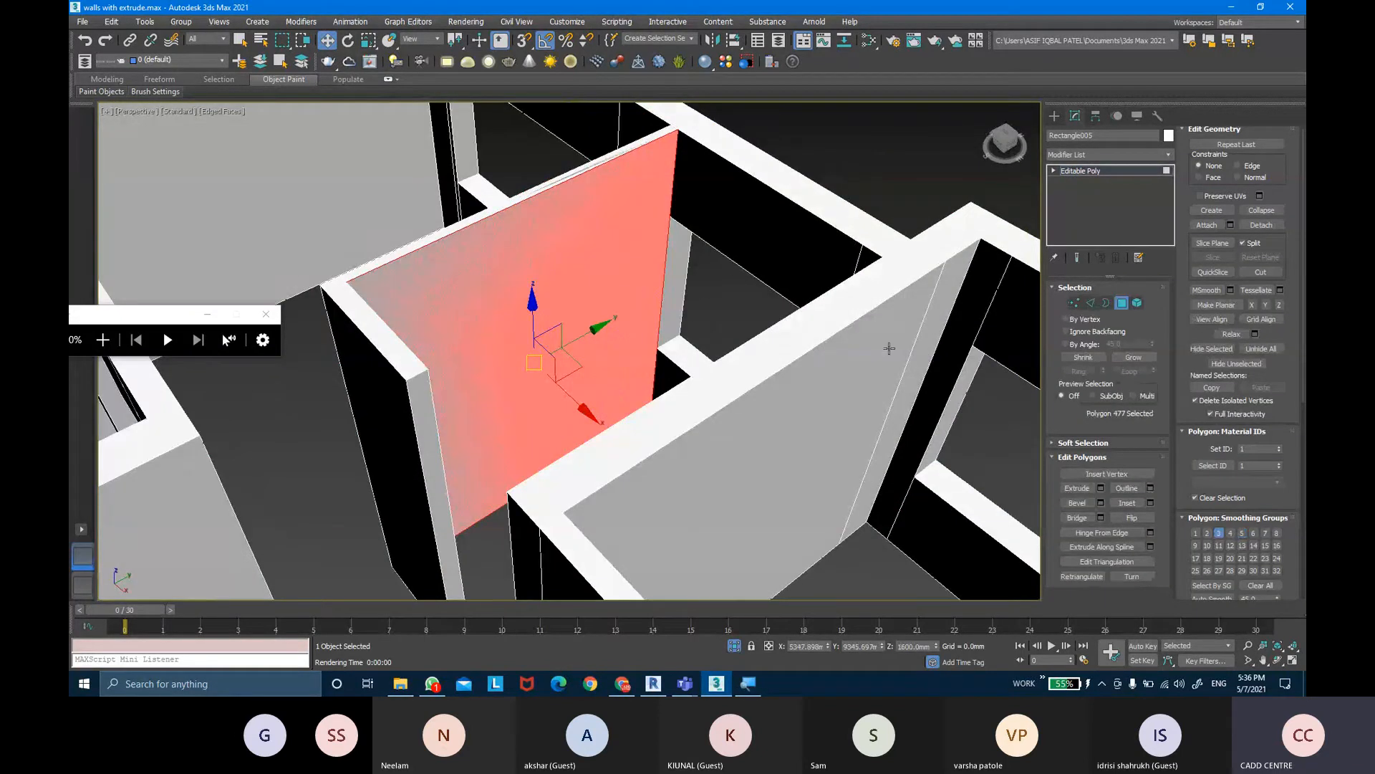
left_click(889, 348)
left_click(610, 285)
middle_click_drag(607, 285, 670, 301, "alt")
key("Delete")
key("ctrl+z")
left_click(669, 304)
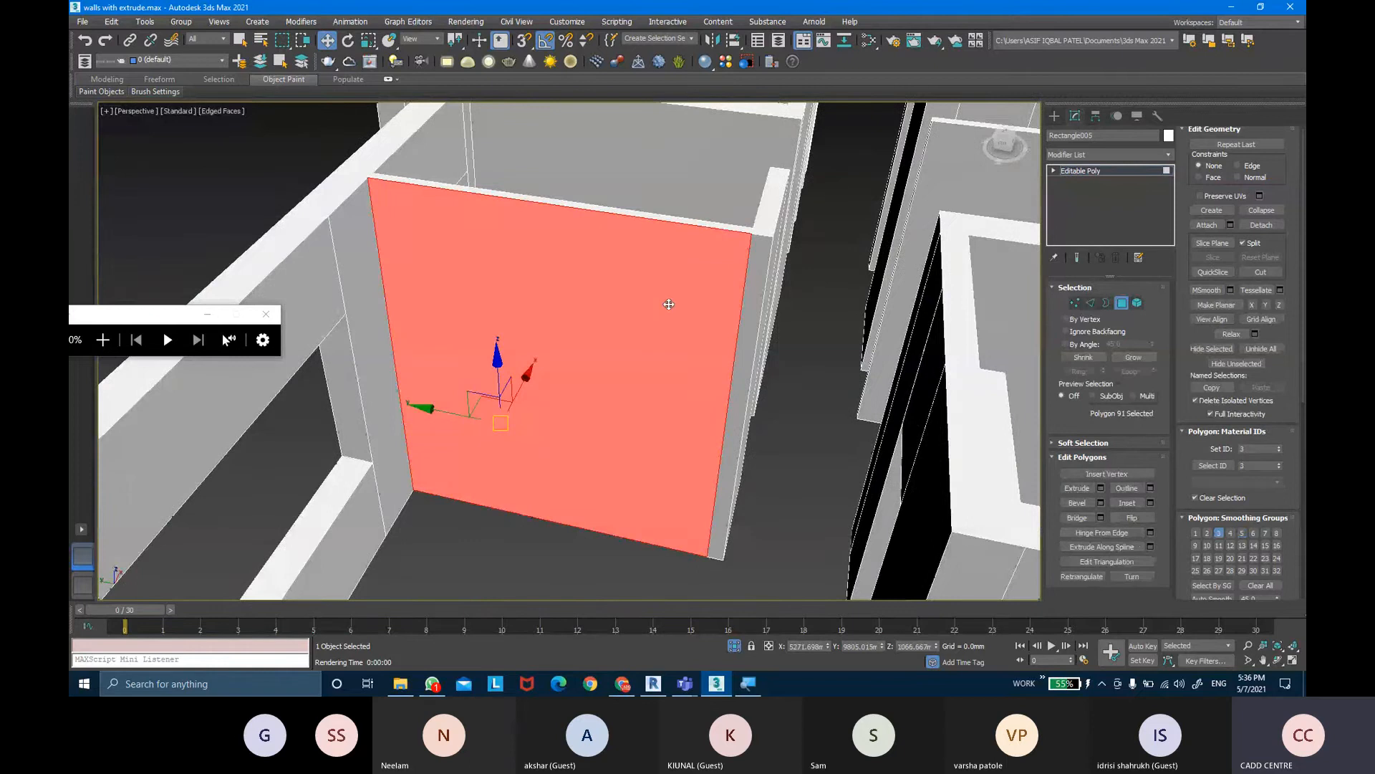
key("ctrl+d")
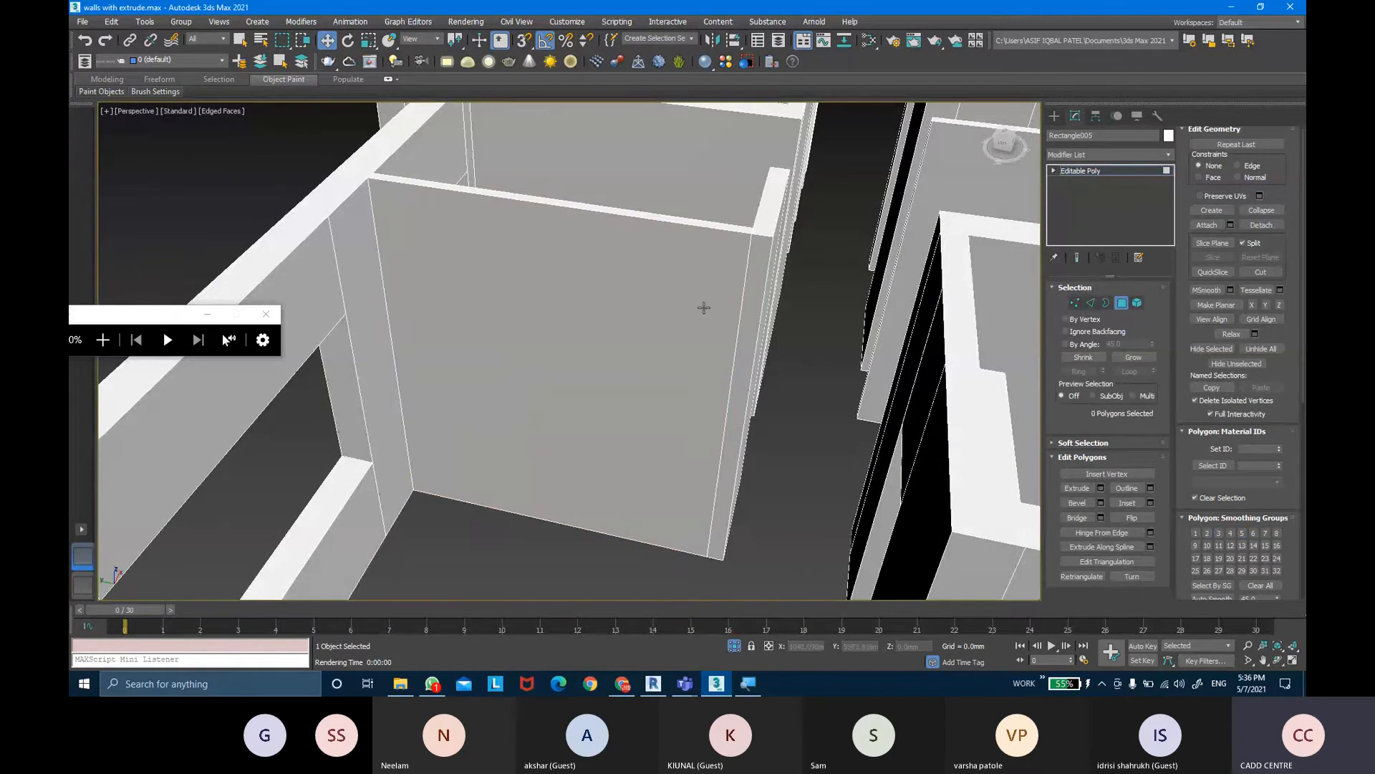
Try deleting the large partition face on the window room's side and undo the deletion
left_click(701, 304)
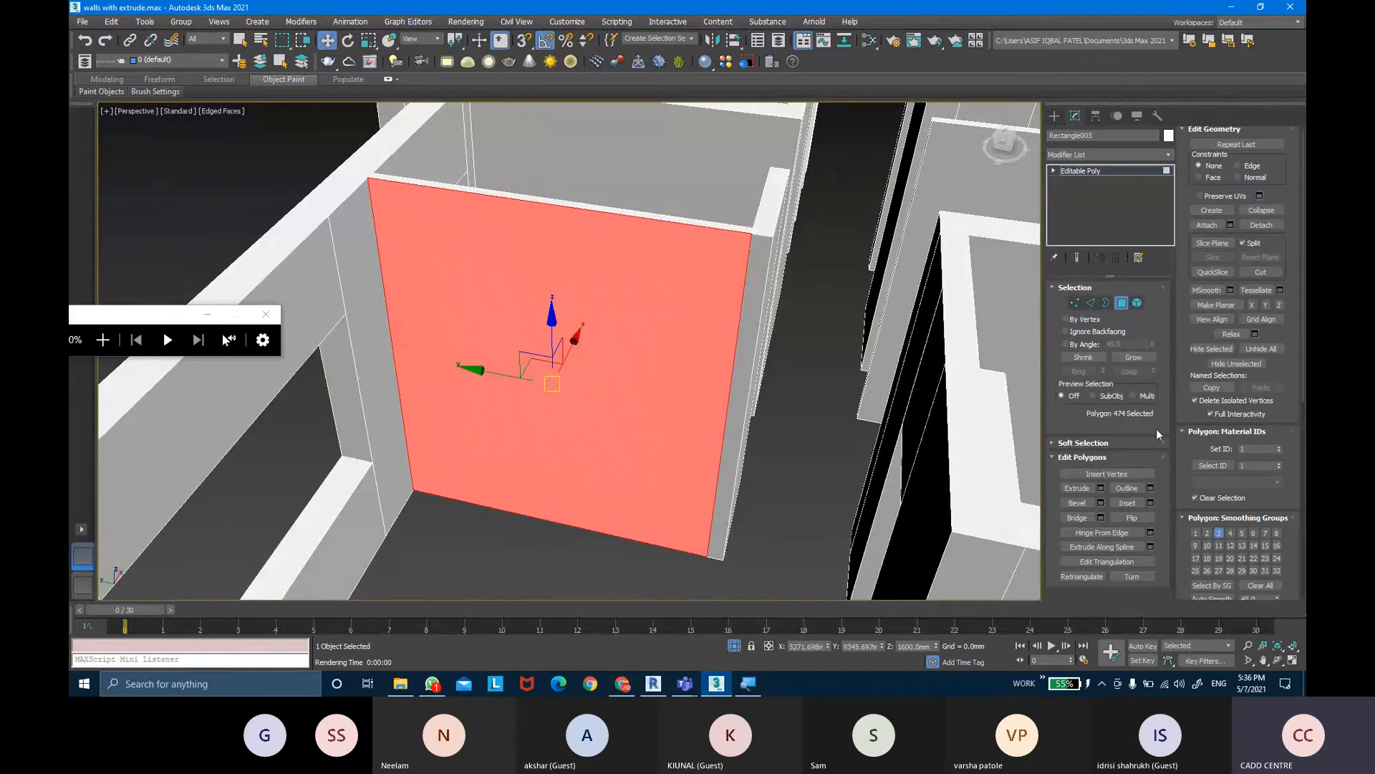
key("Delete")
key("ctrl+z")
Select the partition wall's face on the neighbouring room's side and assign its material ID
middle_click_drag(808, 298, 608, 293, "alt")
left_click(608, 292)
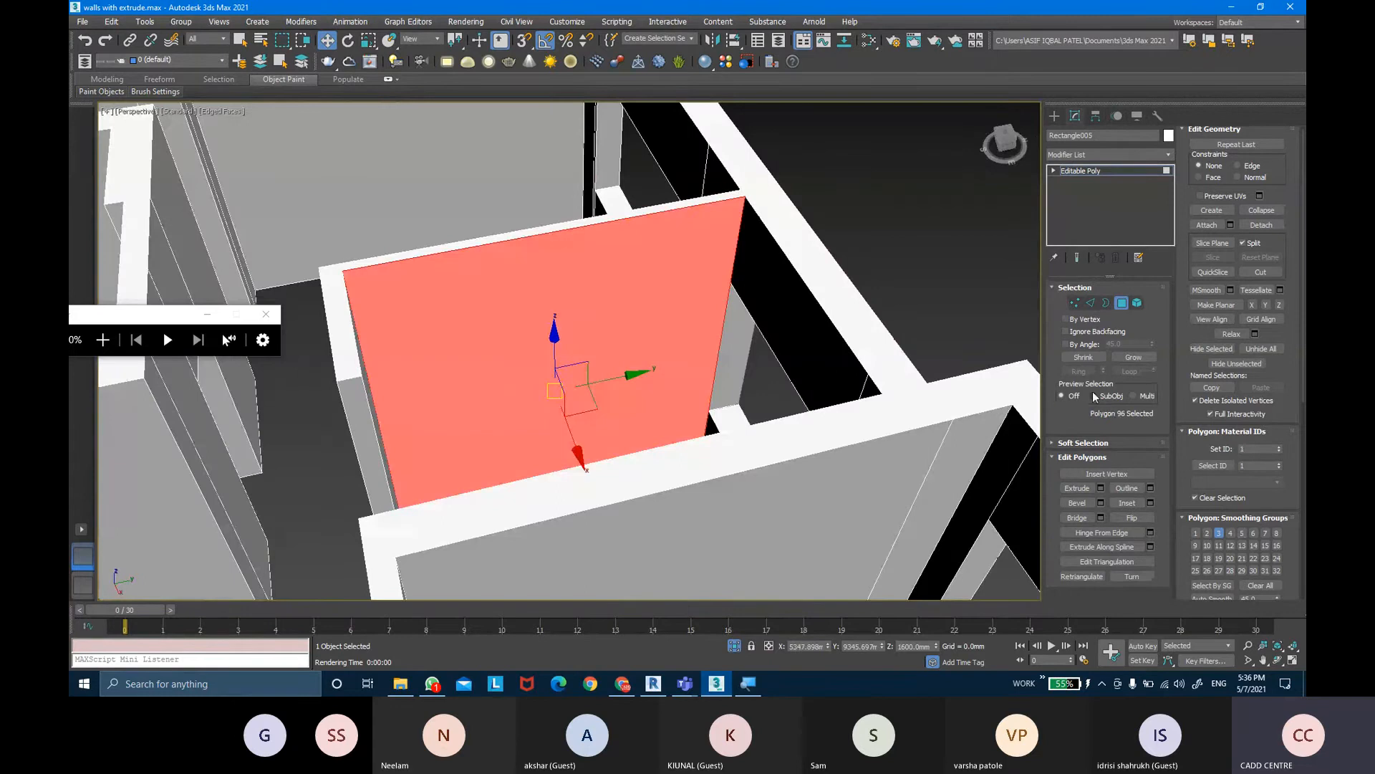
left_click_drag(1260, 450, 1215, 450)
Select the narrow neighbouring room's window wall polygons and its long side wall opposite the partition
middle_click_drag(666, 266, 811, 209, "alt")
left_click(746, 217)
left_click(838, 190, "ctrl")
left_click(749, 322, "ctrl")
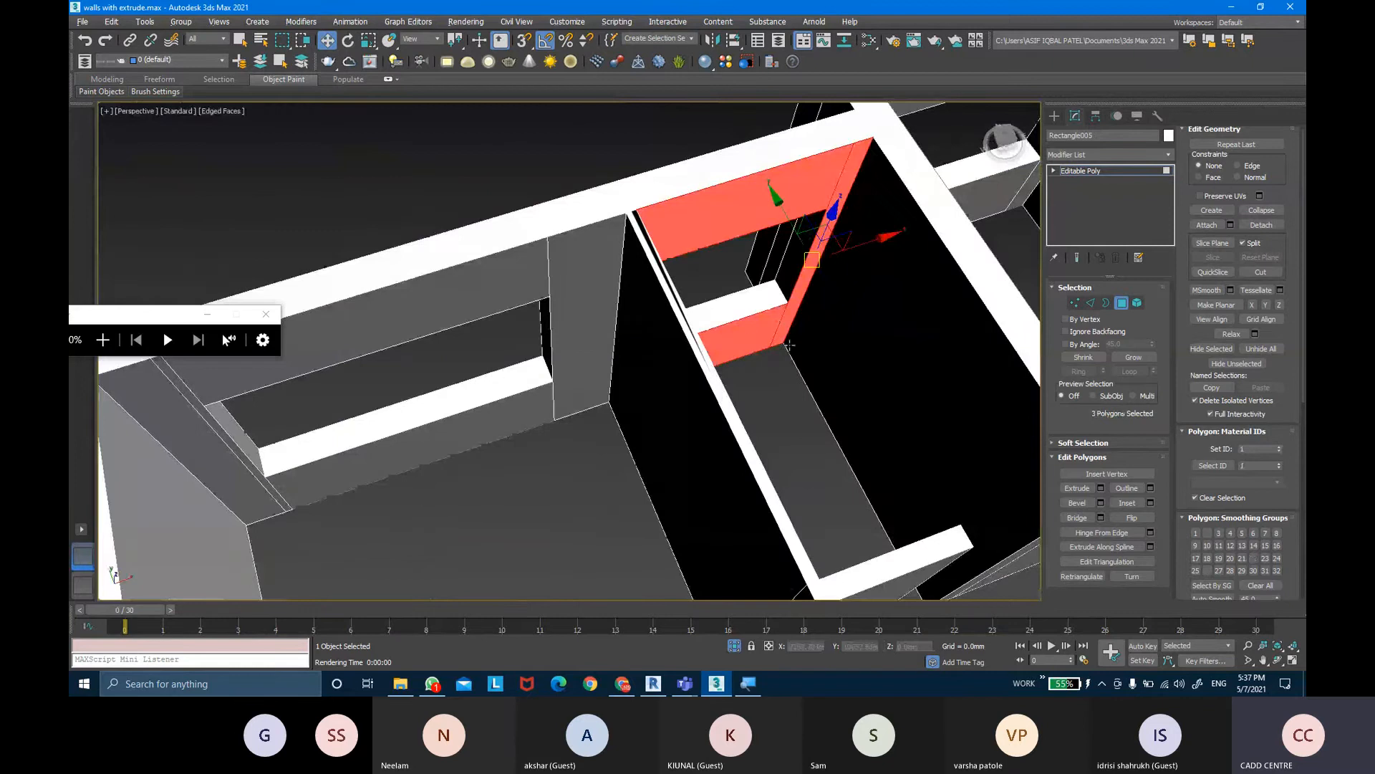
middle_click_drag(790, 346, 738, 316, "alt")
left_click(740, 308, "ctrl")
Add the partition's short return and end faces to the selection and set the material ID to 3
middle_click_drag(848, 347, 545, 373, "alt")
left_click(572, 251, "ctrl")
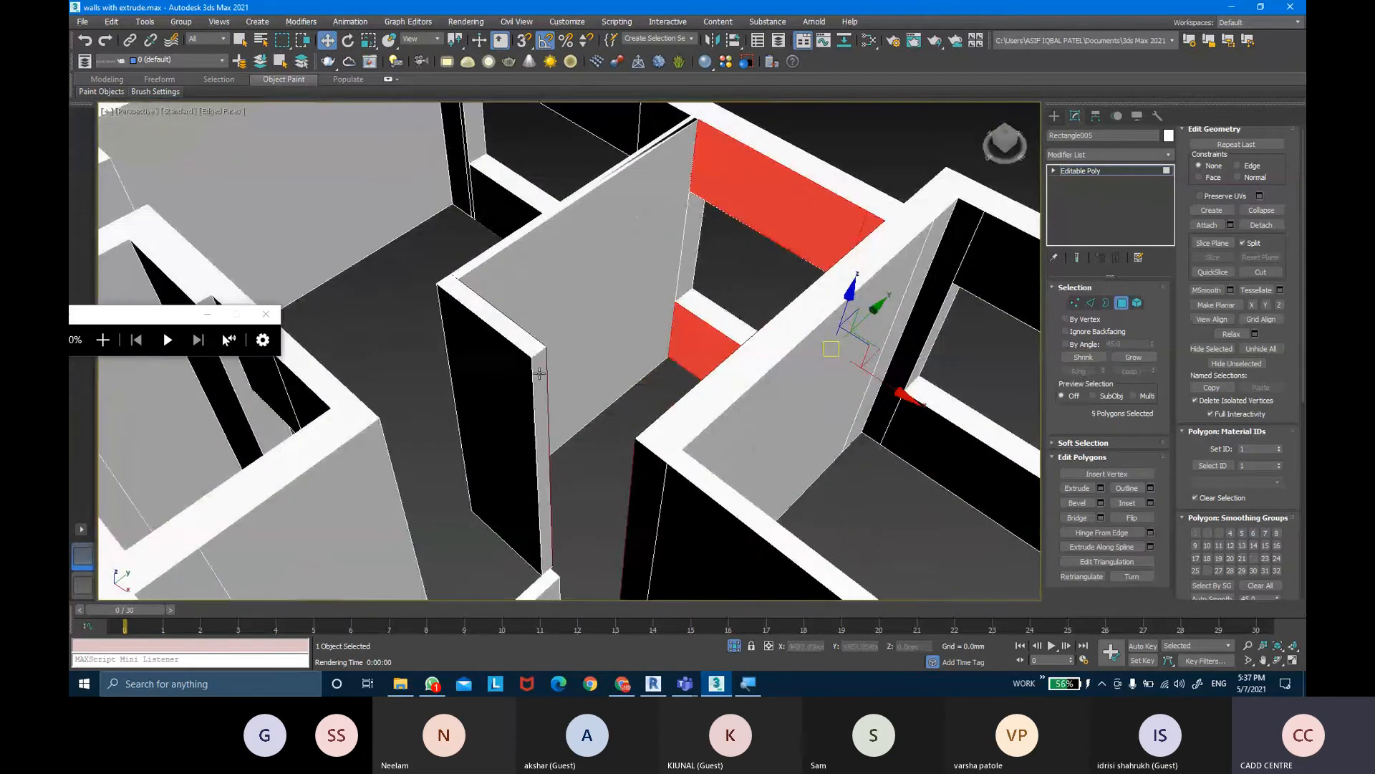
left_click(539, 374, "ctrl")
middle_click_drag(580, 424, 658, 311, "alt")
left_click(1252, 448)
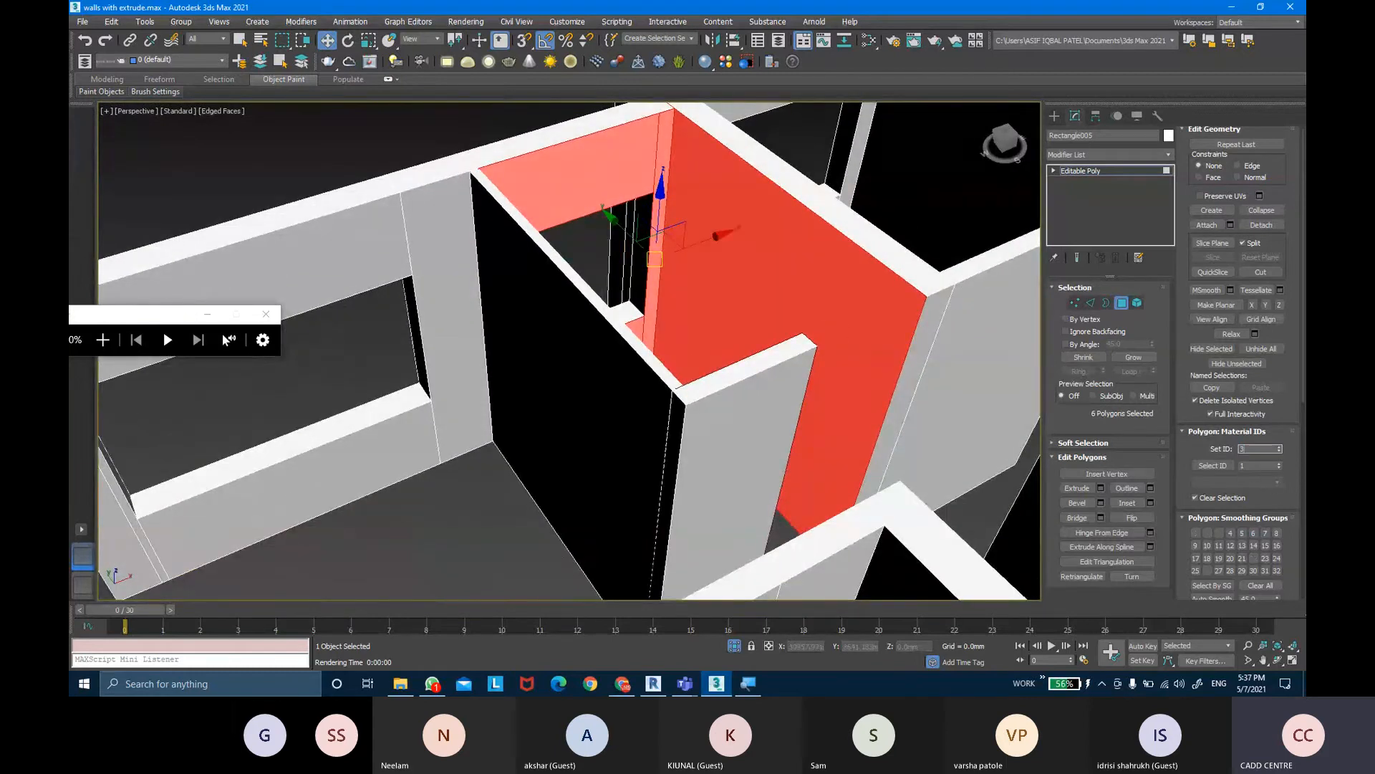
key("Return")
Leave Polygon level on the walls and open the Slate Material Editor
scroll(960, 469, "down", 3)
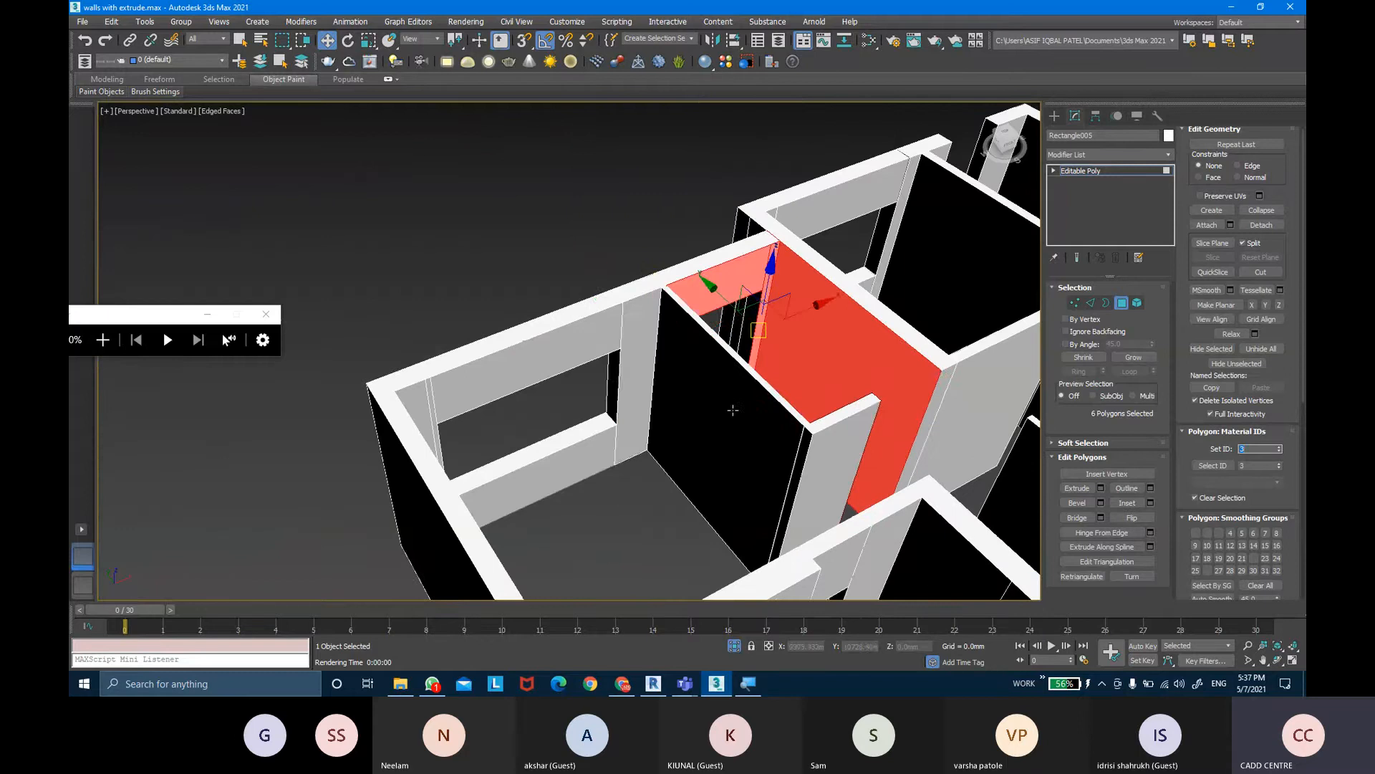
left_click(733, 410)
left_click(646, 370)
left_click(795, 322)
middle_click_drag(801, 328, 685, 355, "alt")
left_click(1137, 171)
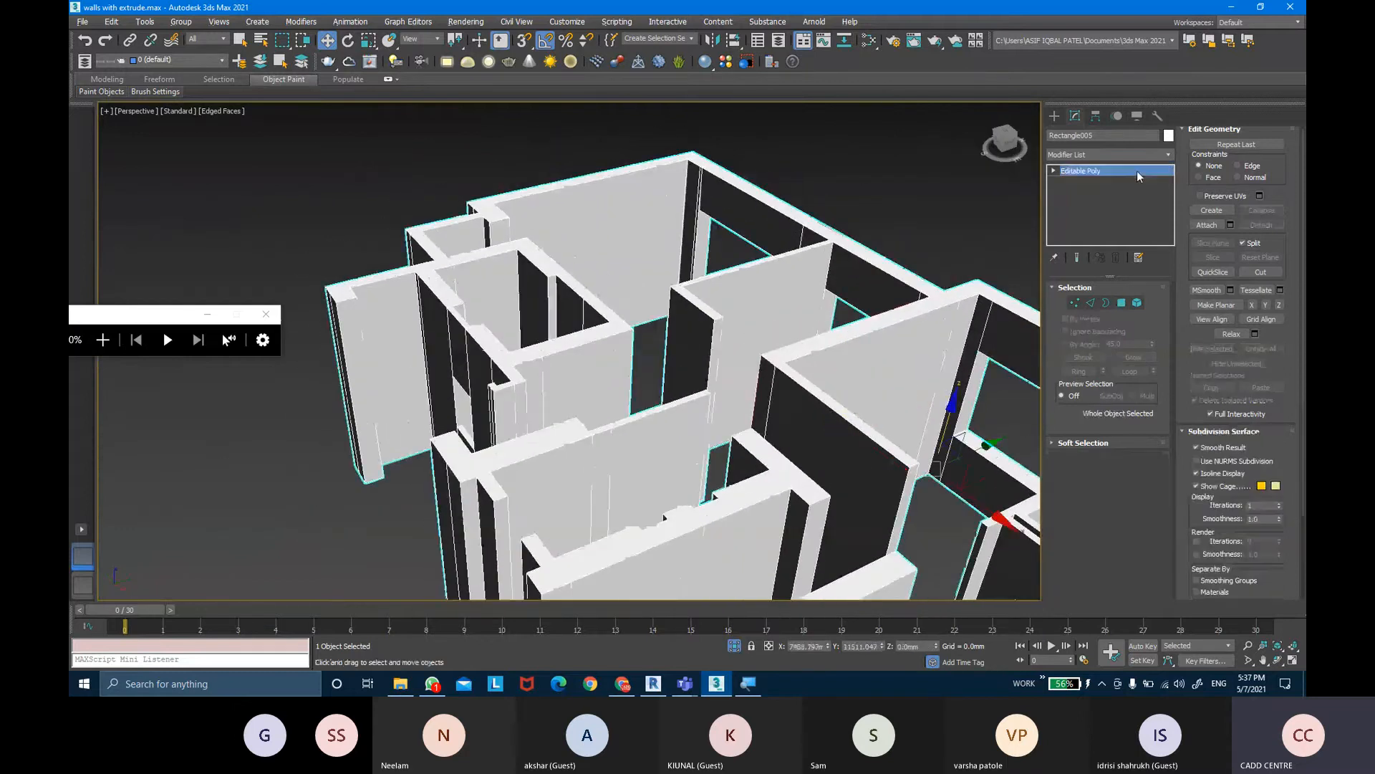
key("m")
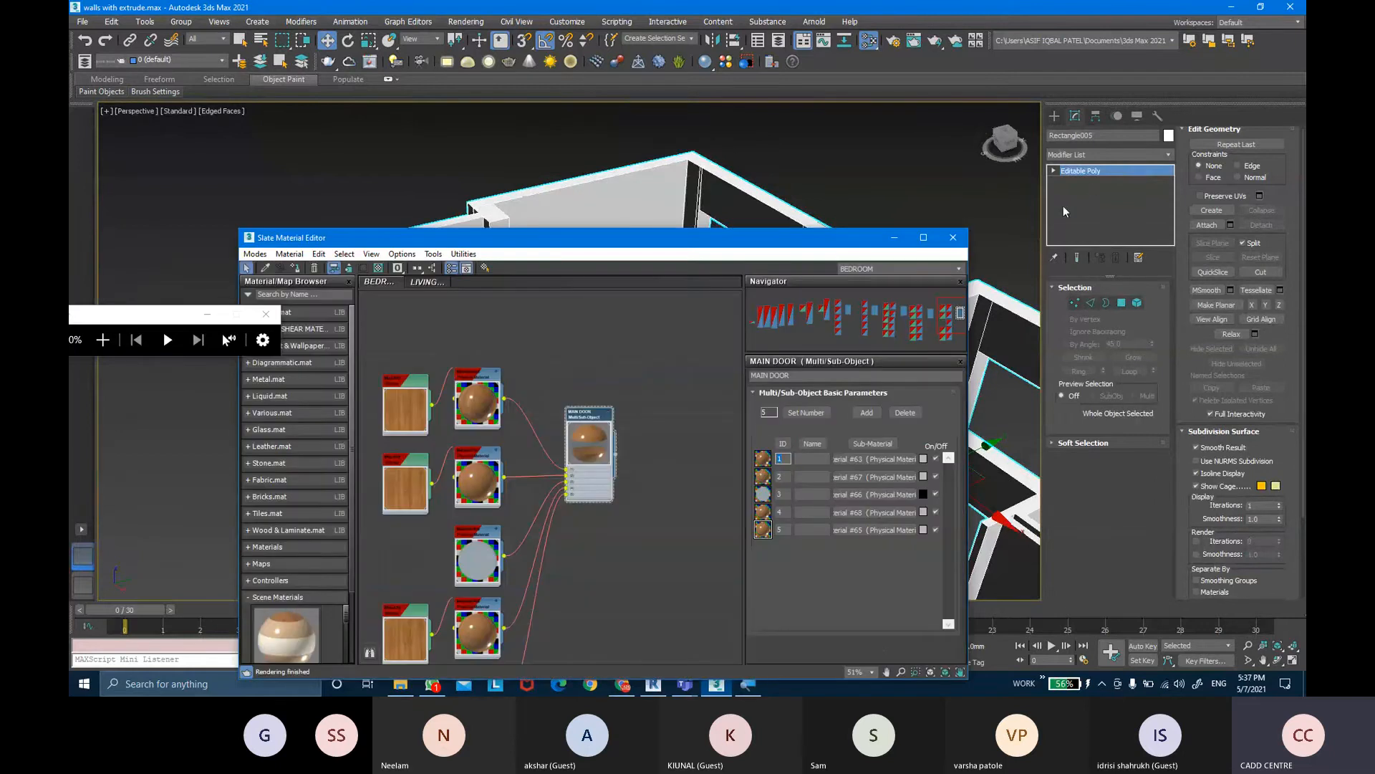
Maximize the material editor, add a new Physical Material beside the MAIN DOOR material, and open its parameters and enlarged preview
left_click(924, 237)
middle_click_drag(669, 219, 638, 209)
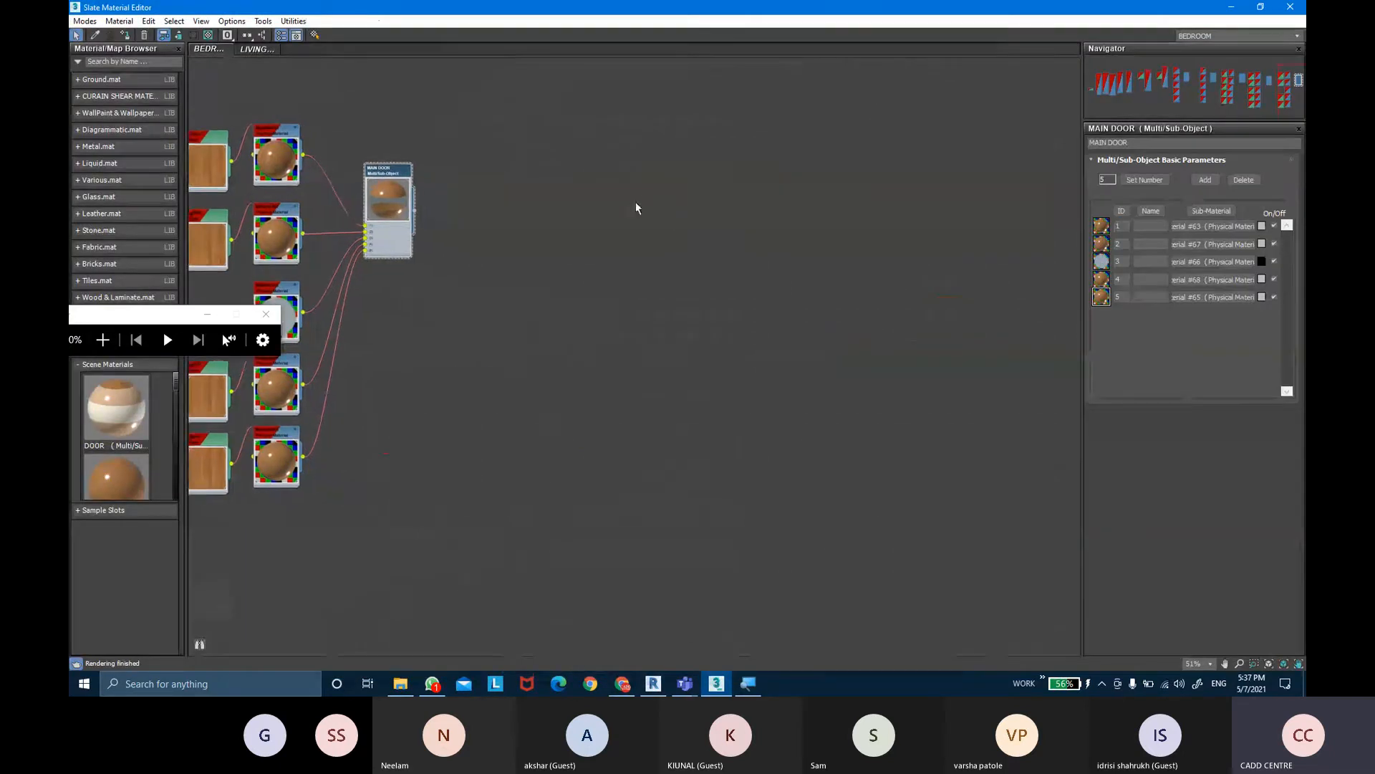
right_click(647, 172)
mouse_move(716, 176)
mouse_move(777, 179)
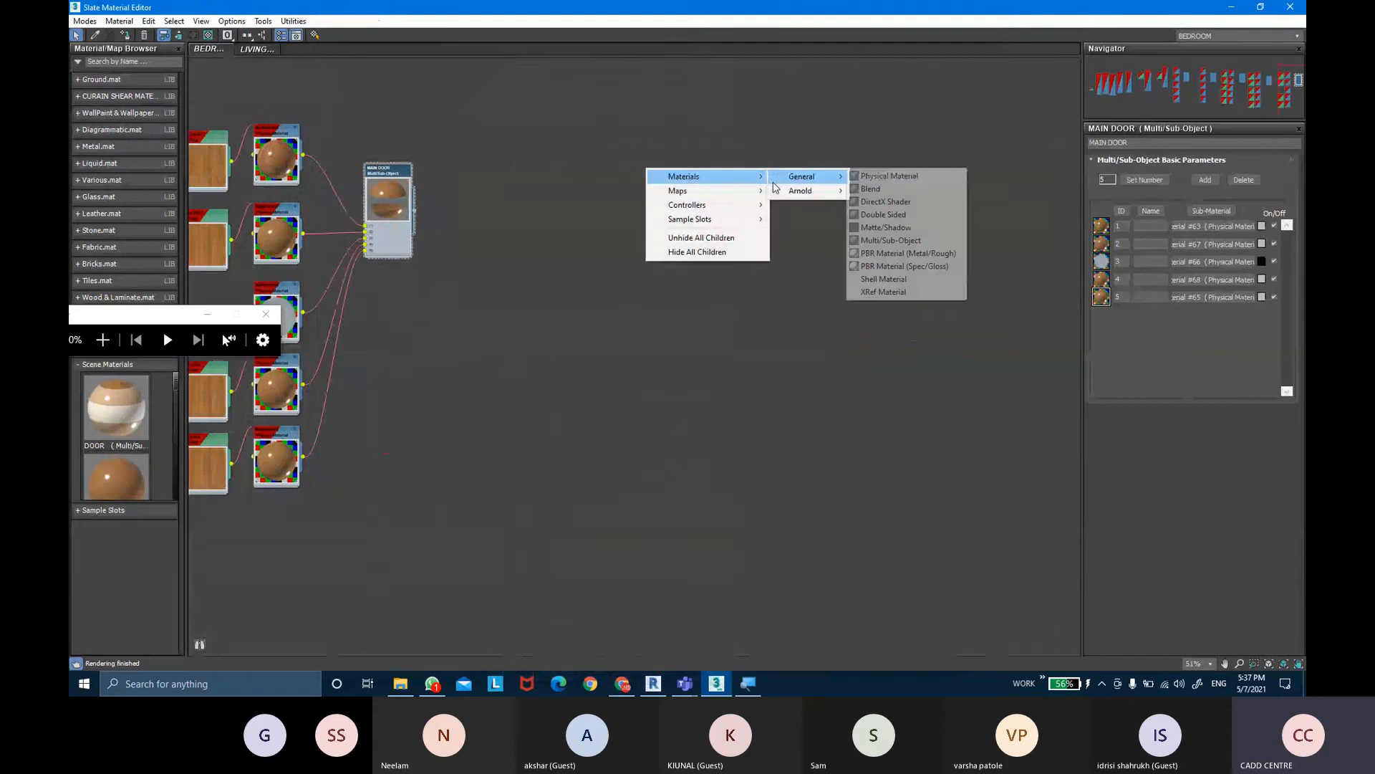
left_click(887, 177)
scroll(637, 182, "up", 4)
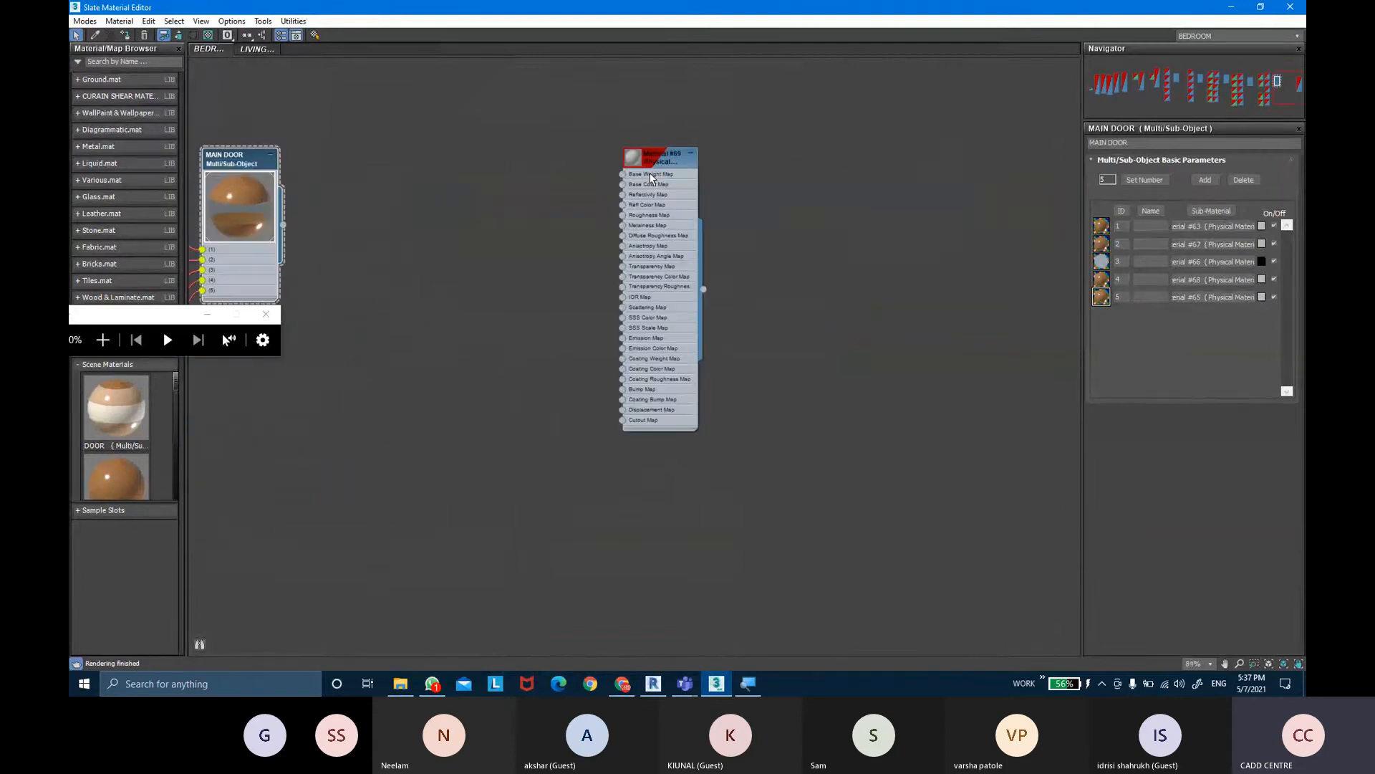
double_click(663, 166)
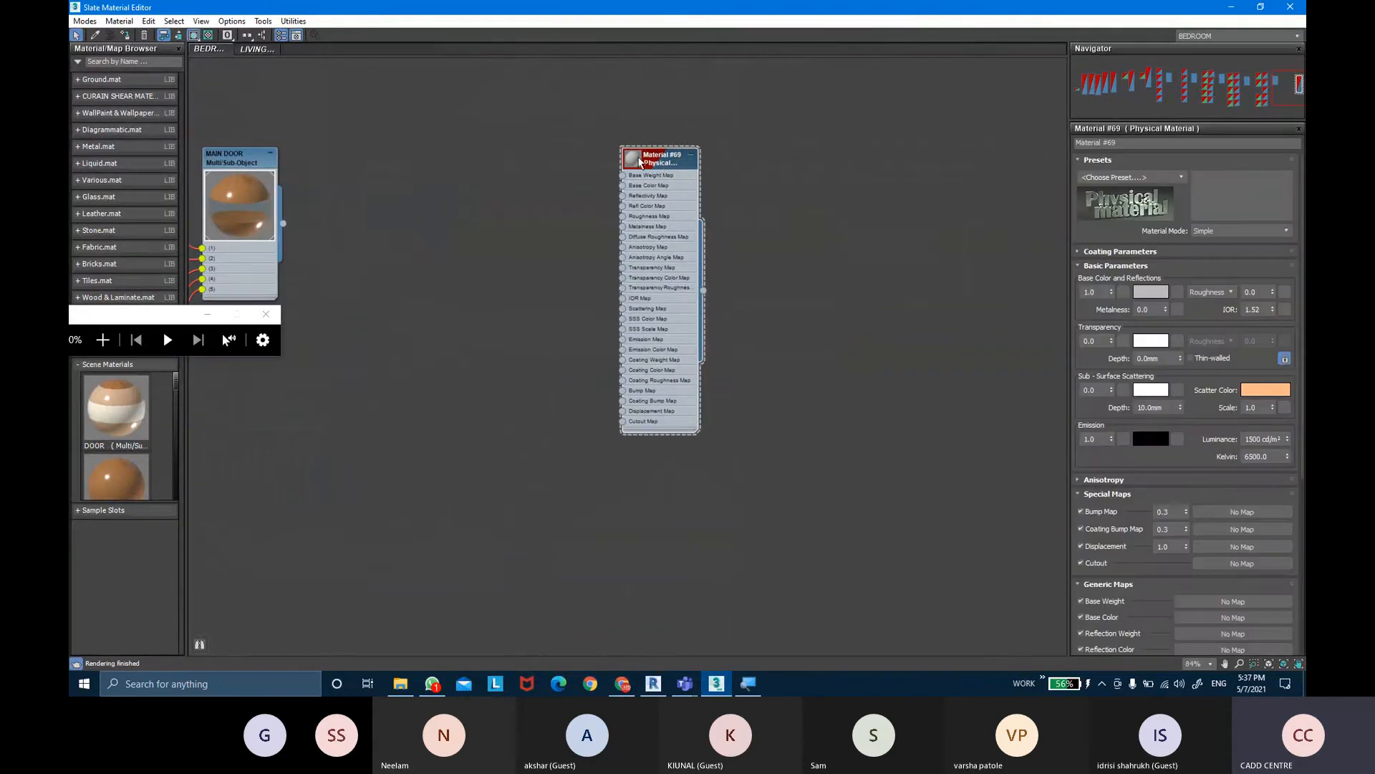
double_click(640, 162)
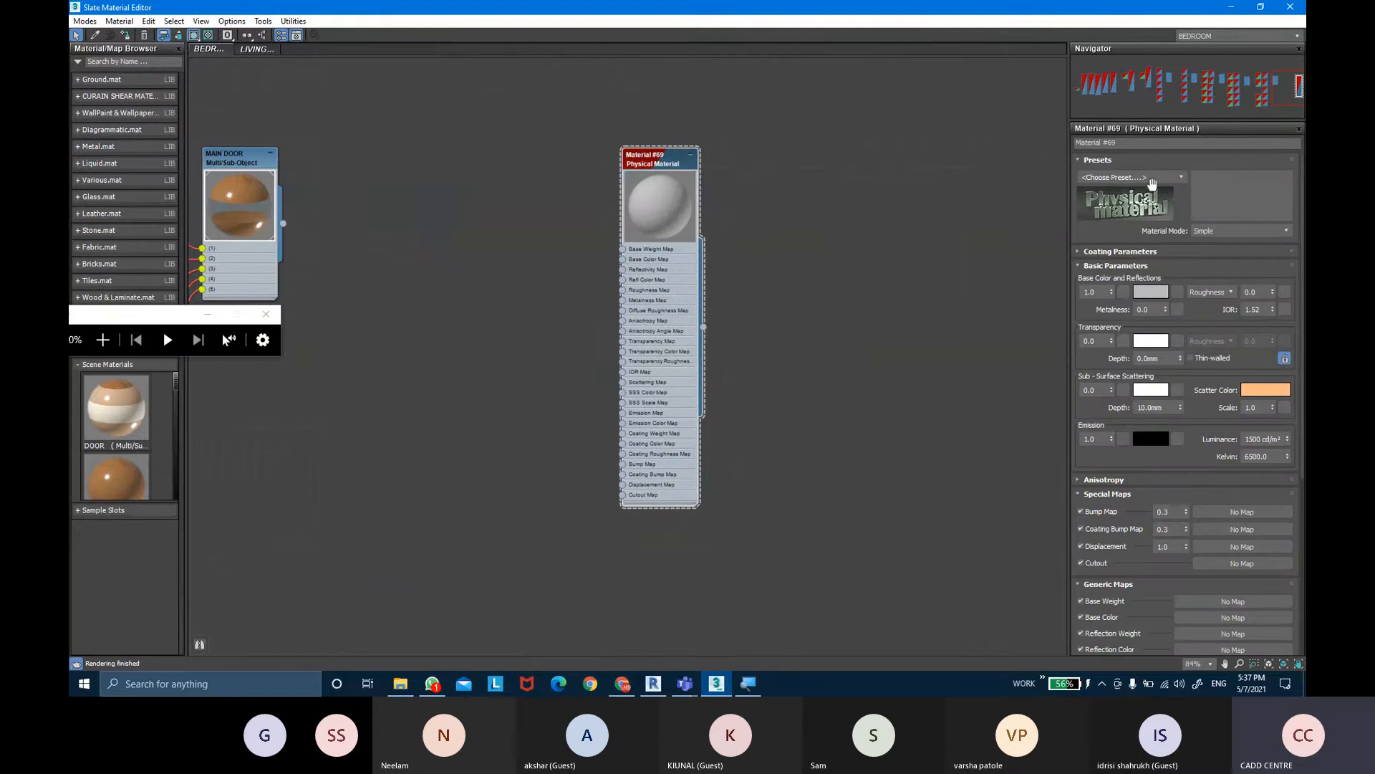
Apply the Matte Paint preset to the new material, with a white base color and a base color weight of 1.0
left_click(1178, 179)
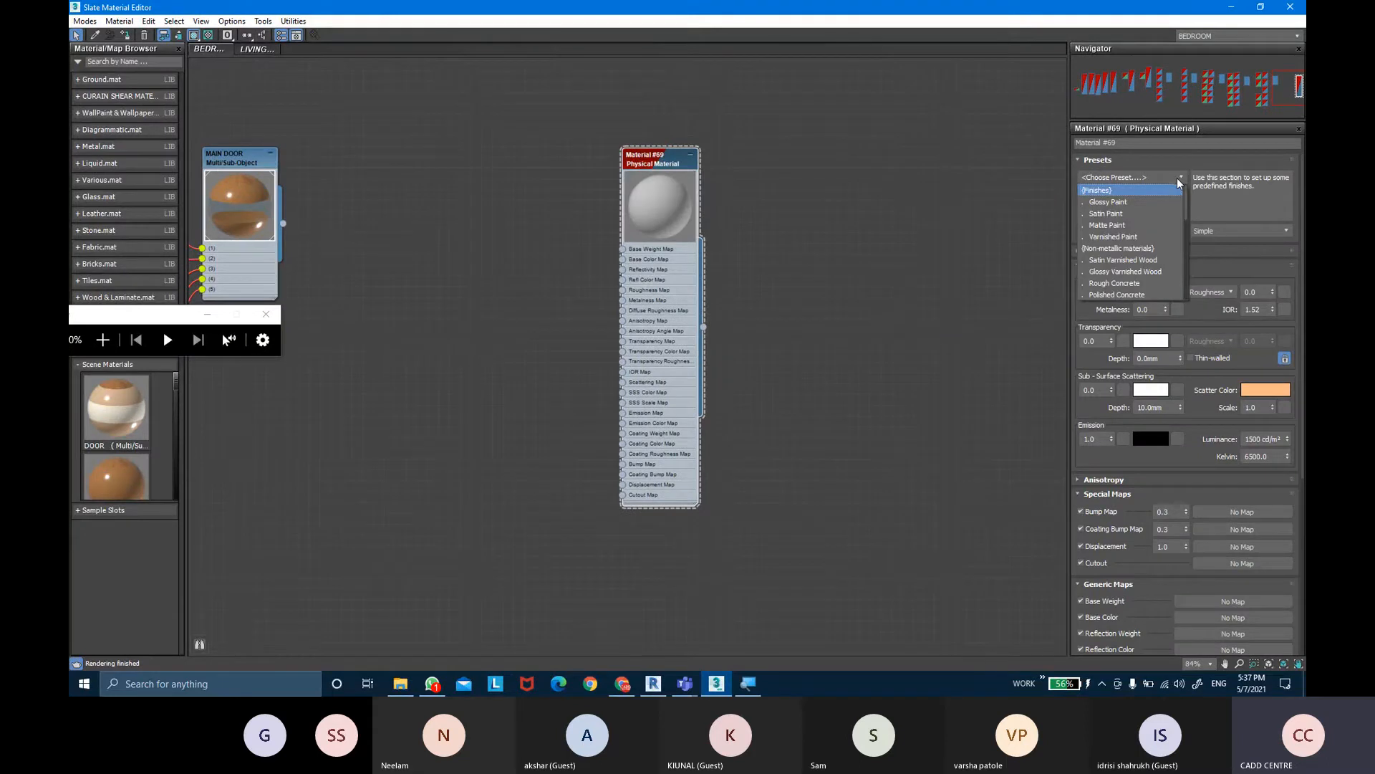
left_click(1141, 226)
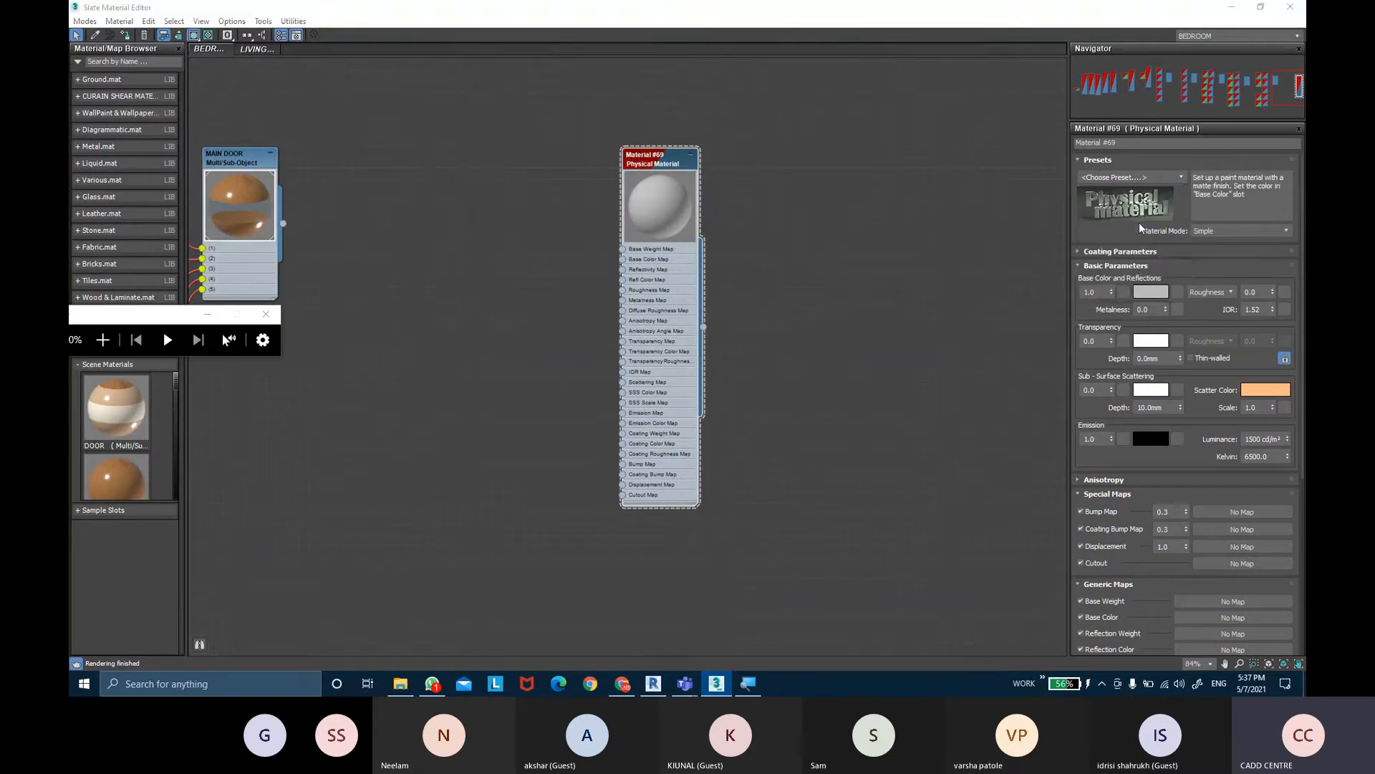
left_click(1146, 293)
left_click(456, 176)
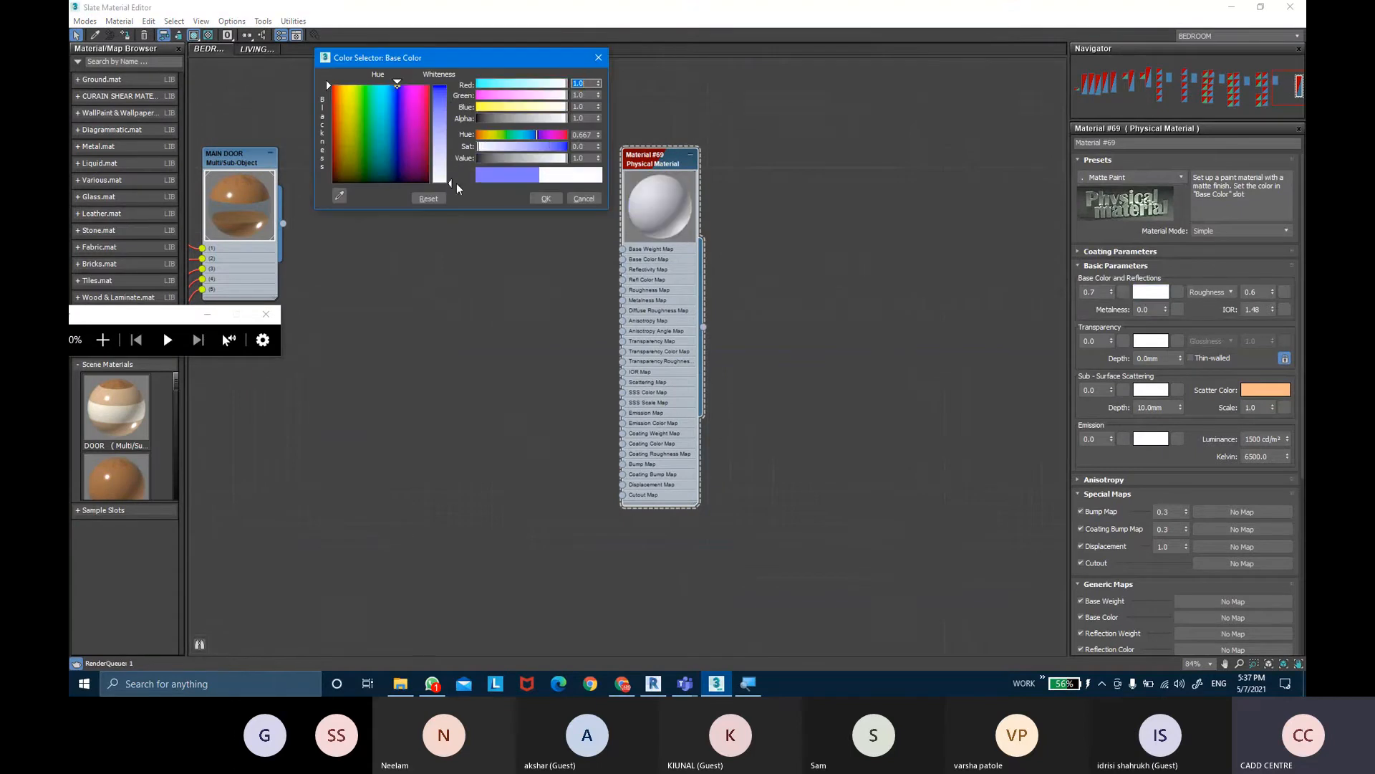
left_click(545, 199)
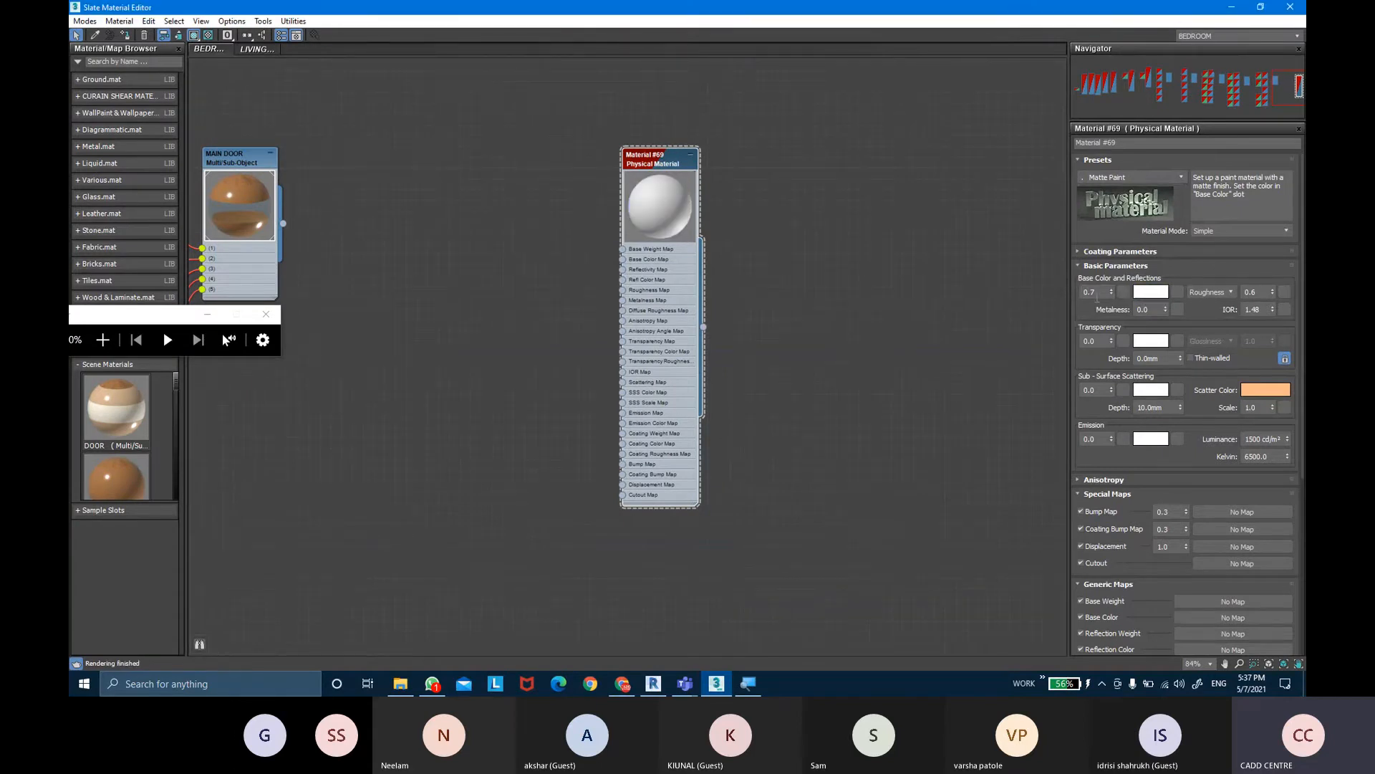
left_click_drag(1096, 299, 1069, 273)
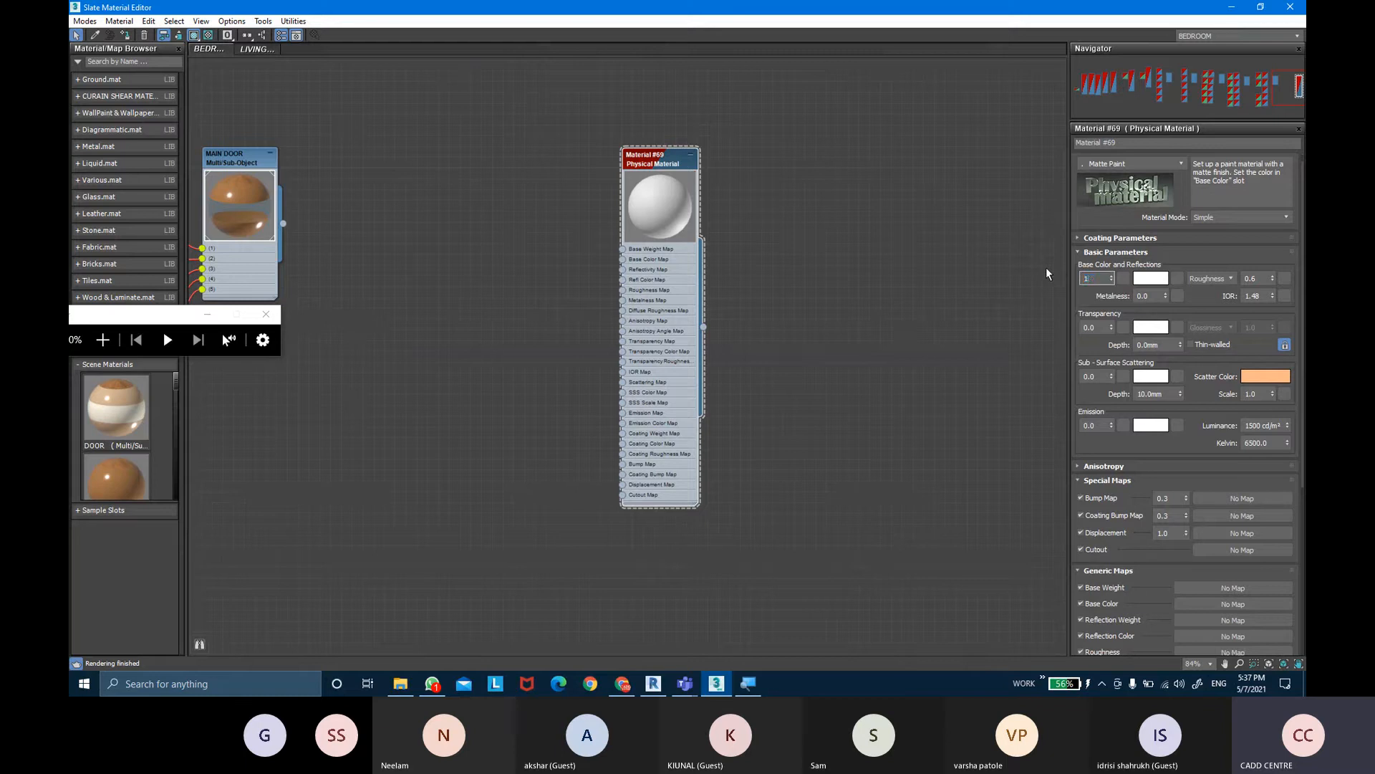
type("1")
key("Return")
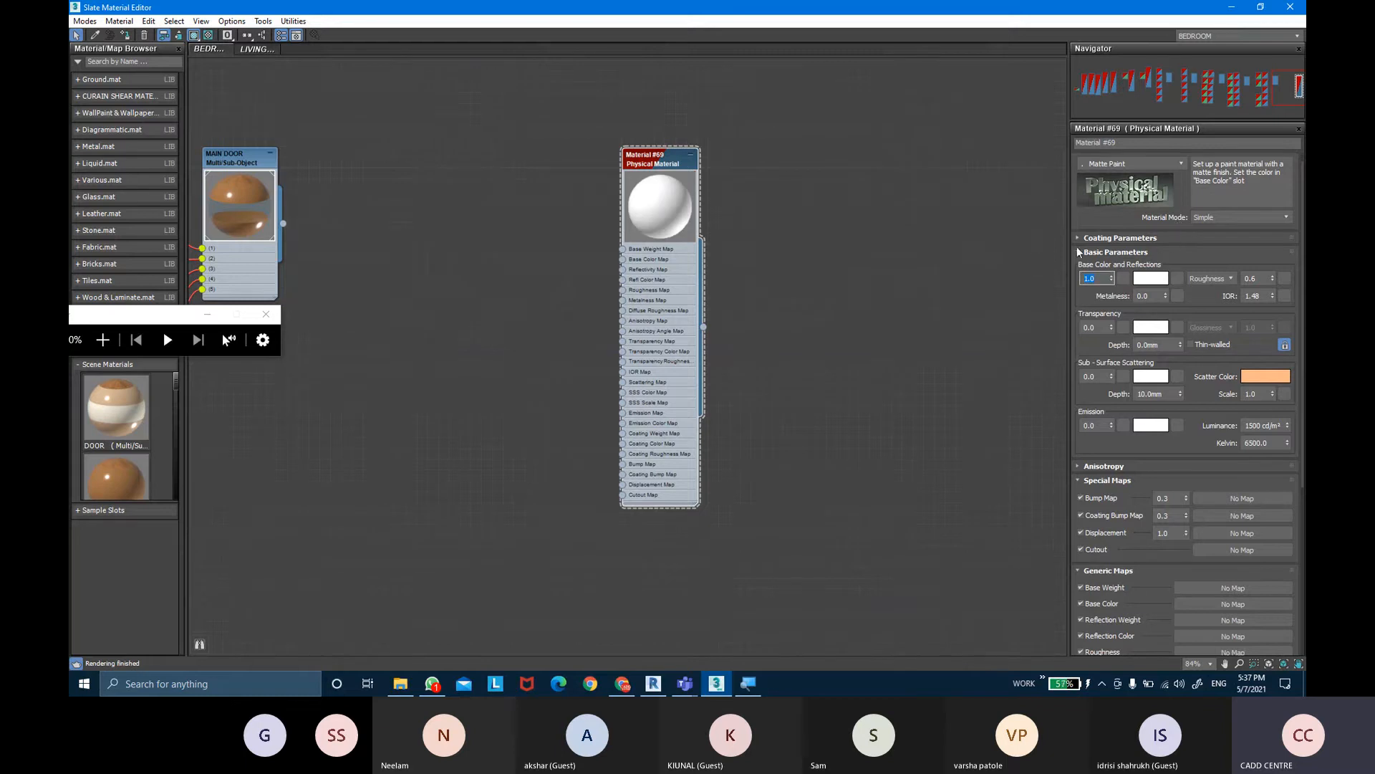
Rename the white matte paint material as ID 1 and collapse its node
left_click(665, 164)
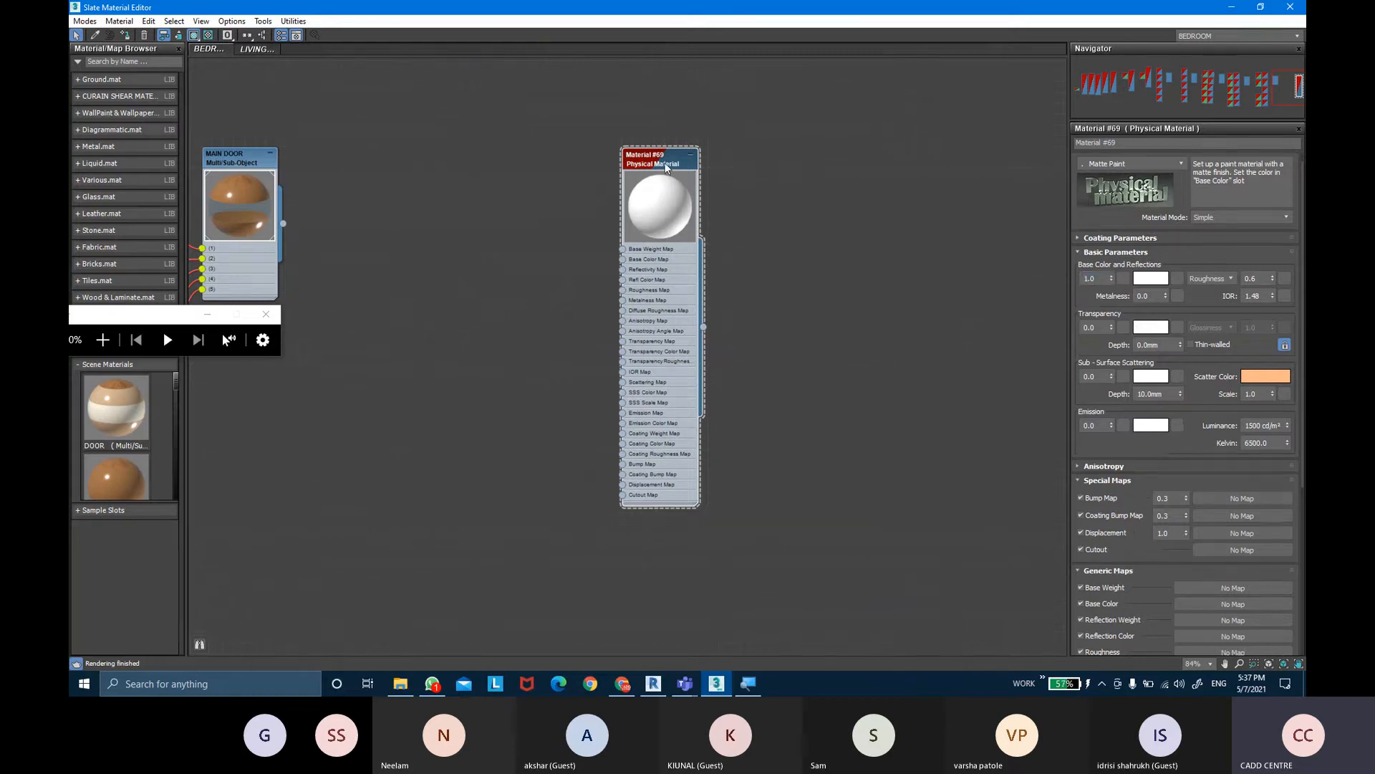
left_click(1124, 143)
key("BackSpace")
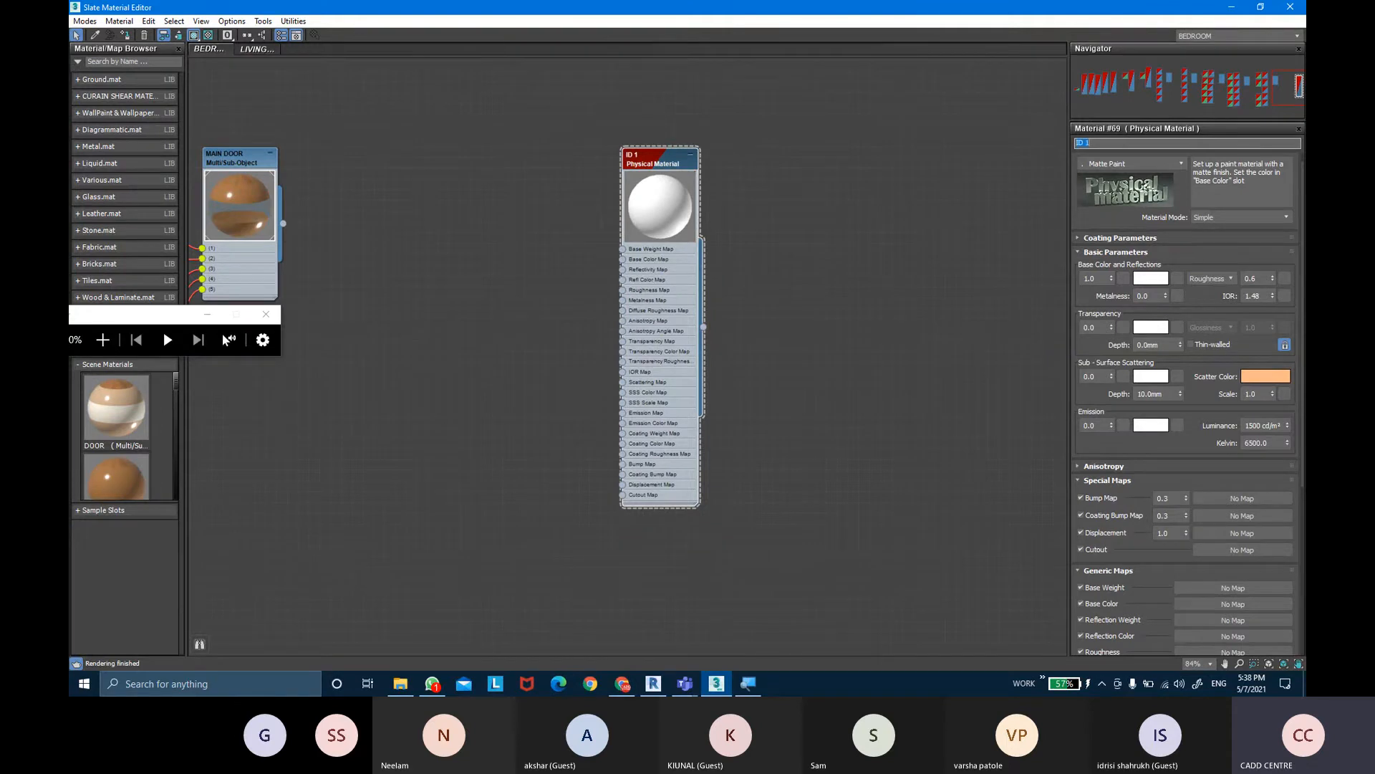
left_click(692, 160)
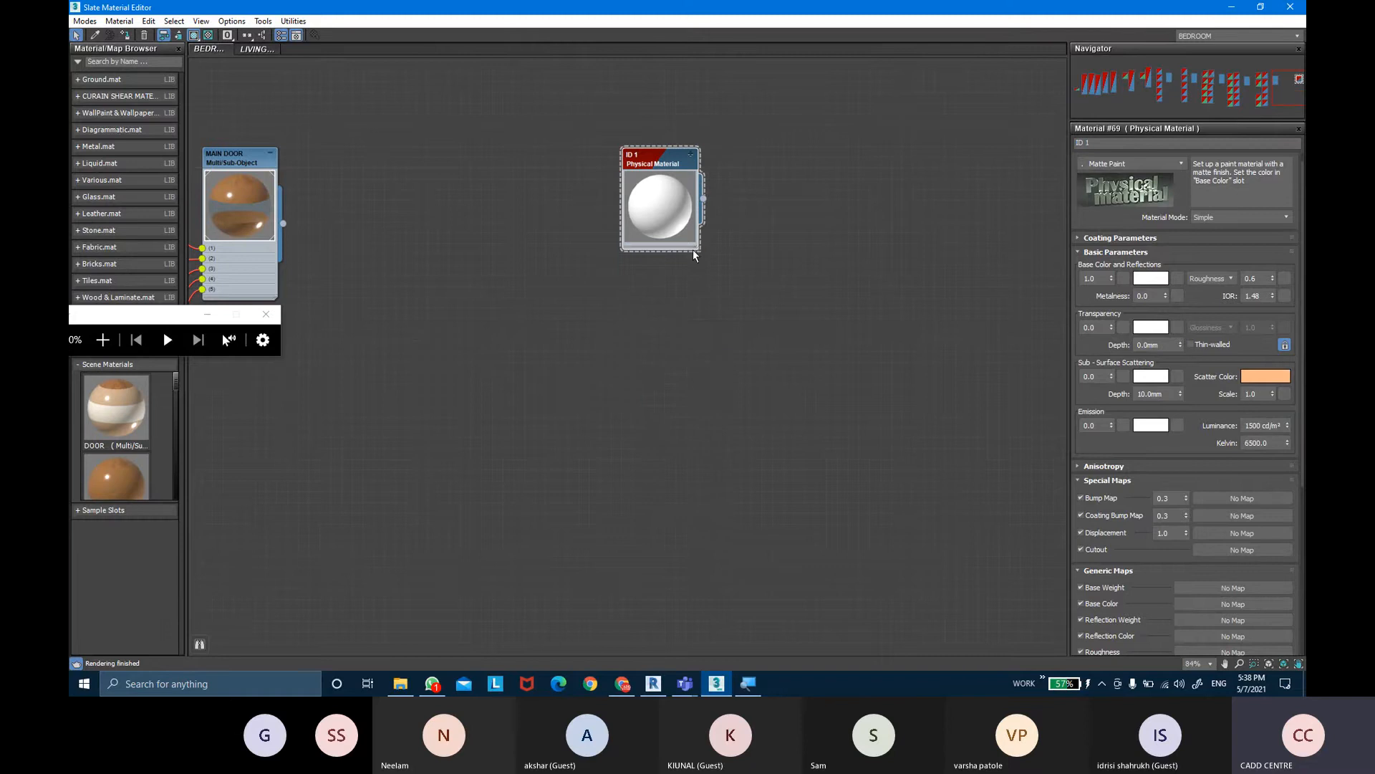
Add a second Physical Material below ID 1 and switch its material mode to Advanced
right_click(631, 302)
mouse_move(717, 309)
mouse_move(794, 318)
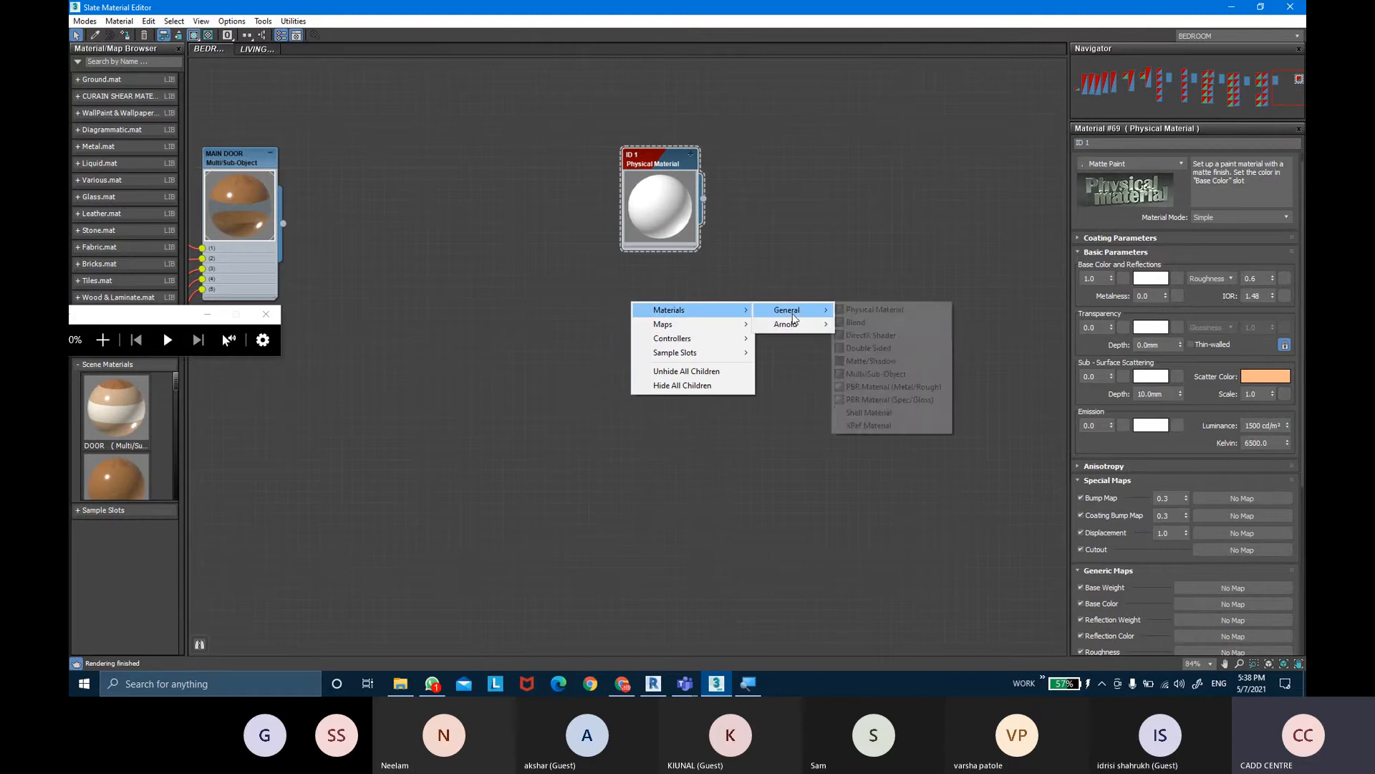
left_click(874, 310)
left_click(622, 308)
double_click(622, 308)
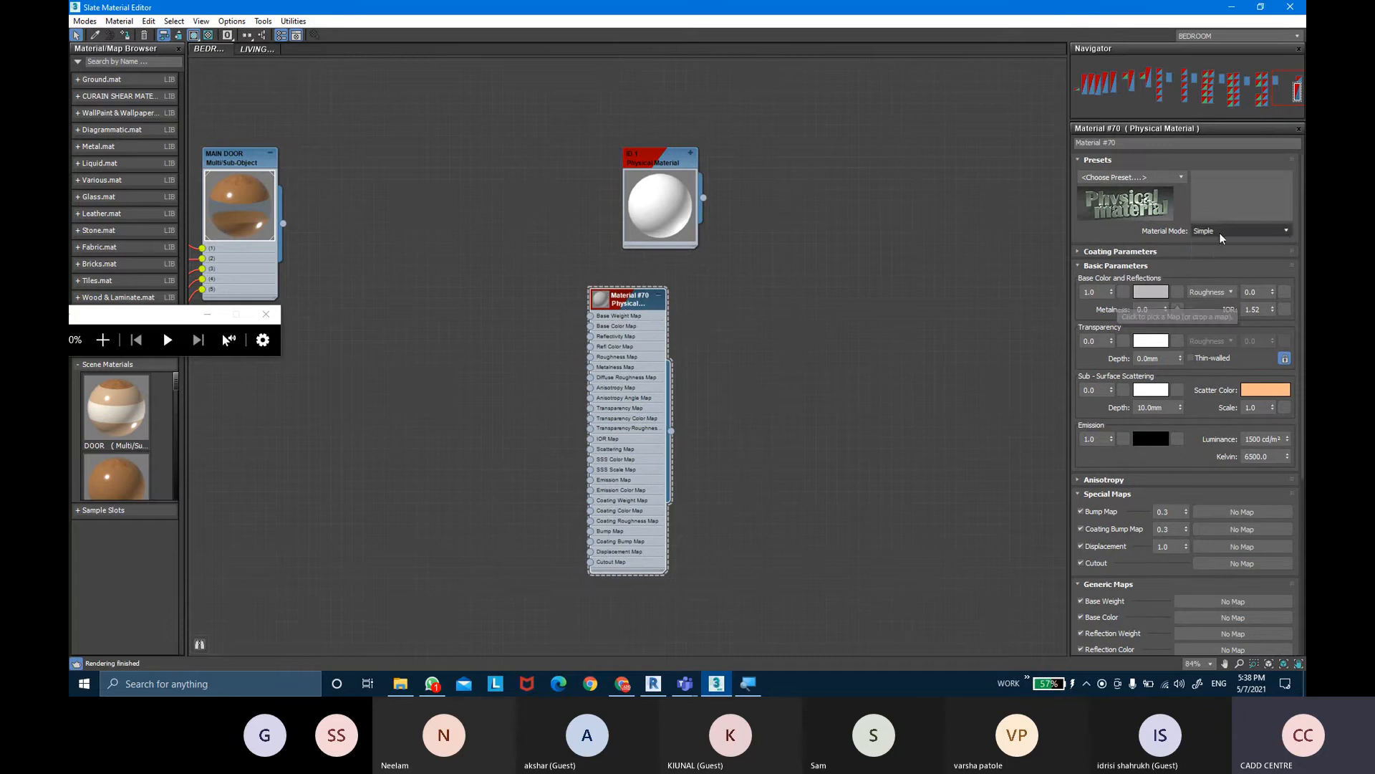
left_click(1241, 231)
left_click(1218, 257)
Load the geometric line-pattern image starting with 1056b64b77 as a Bitmap in the second material's base color
left_click(1182, 294)
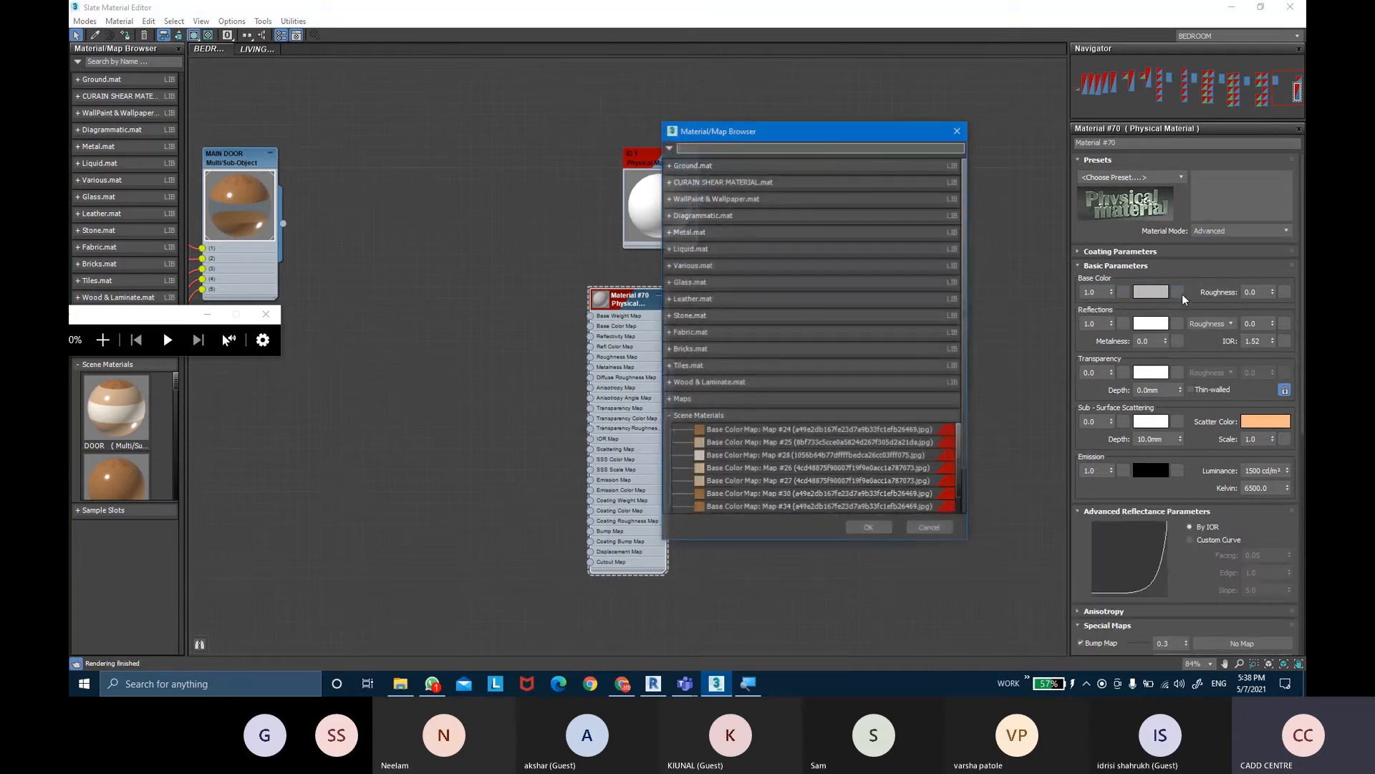
type("BIT")
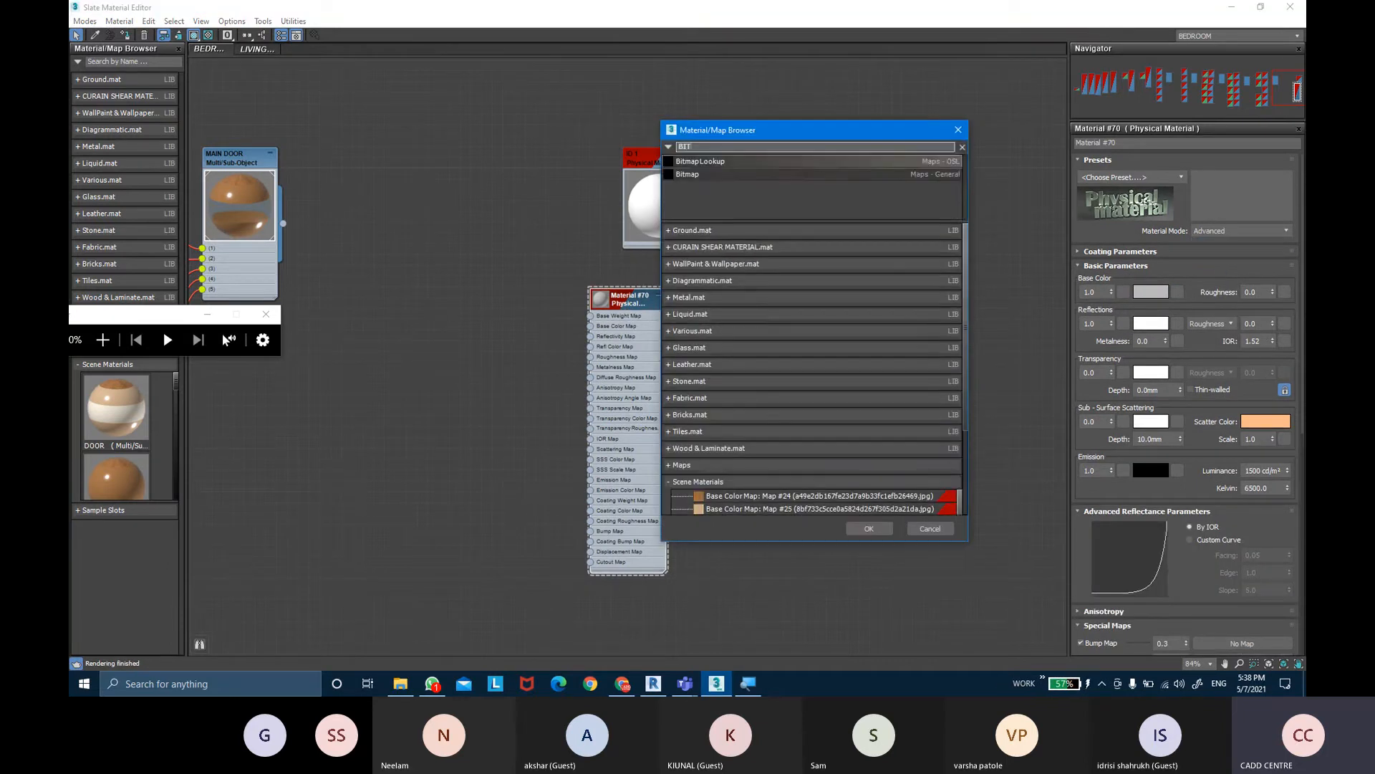
double_click(702, 176)
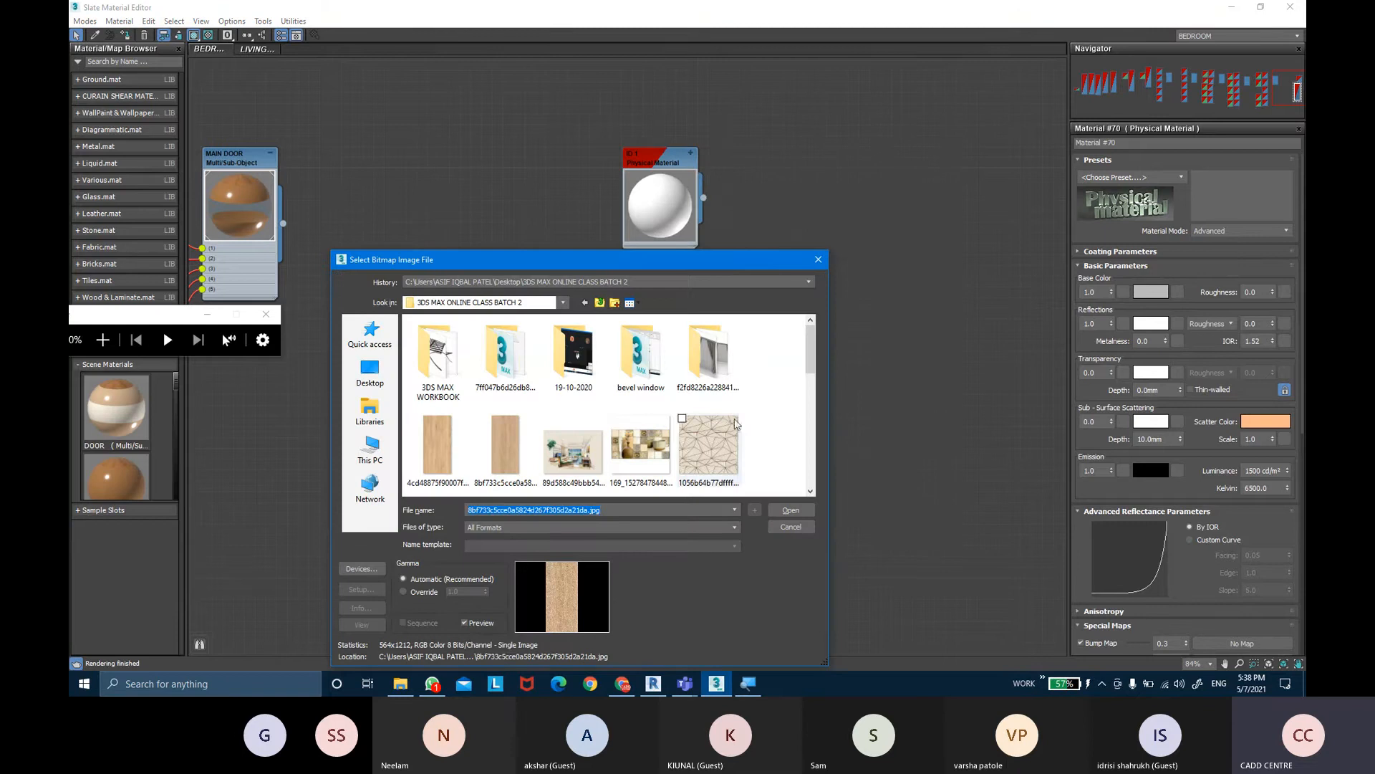
left_click(709, 445)
left_click(790, 510)
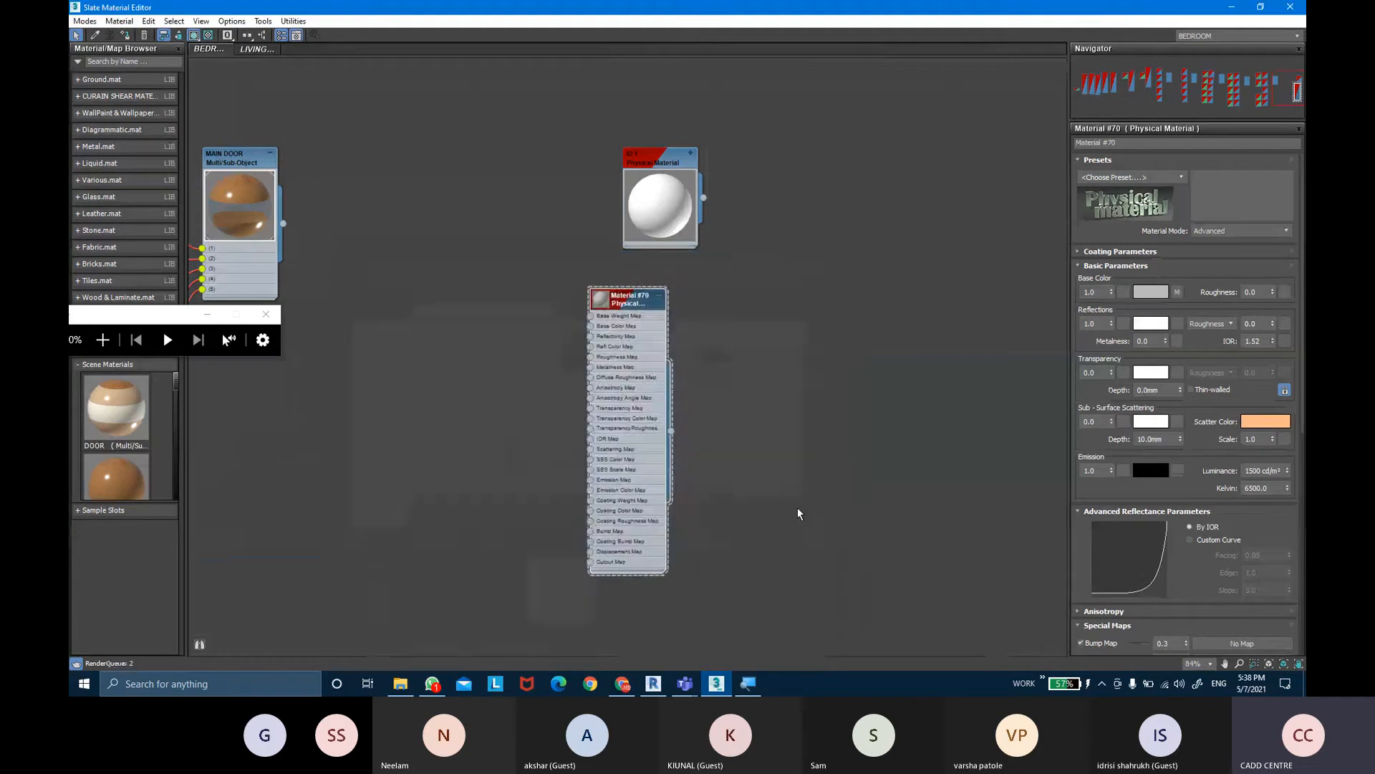
scroll(461, 332, "up", 2)
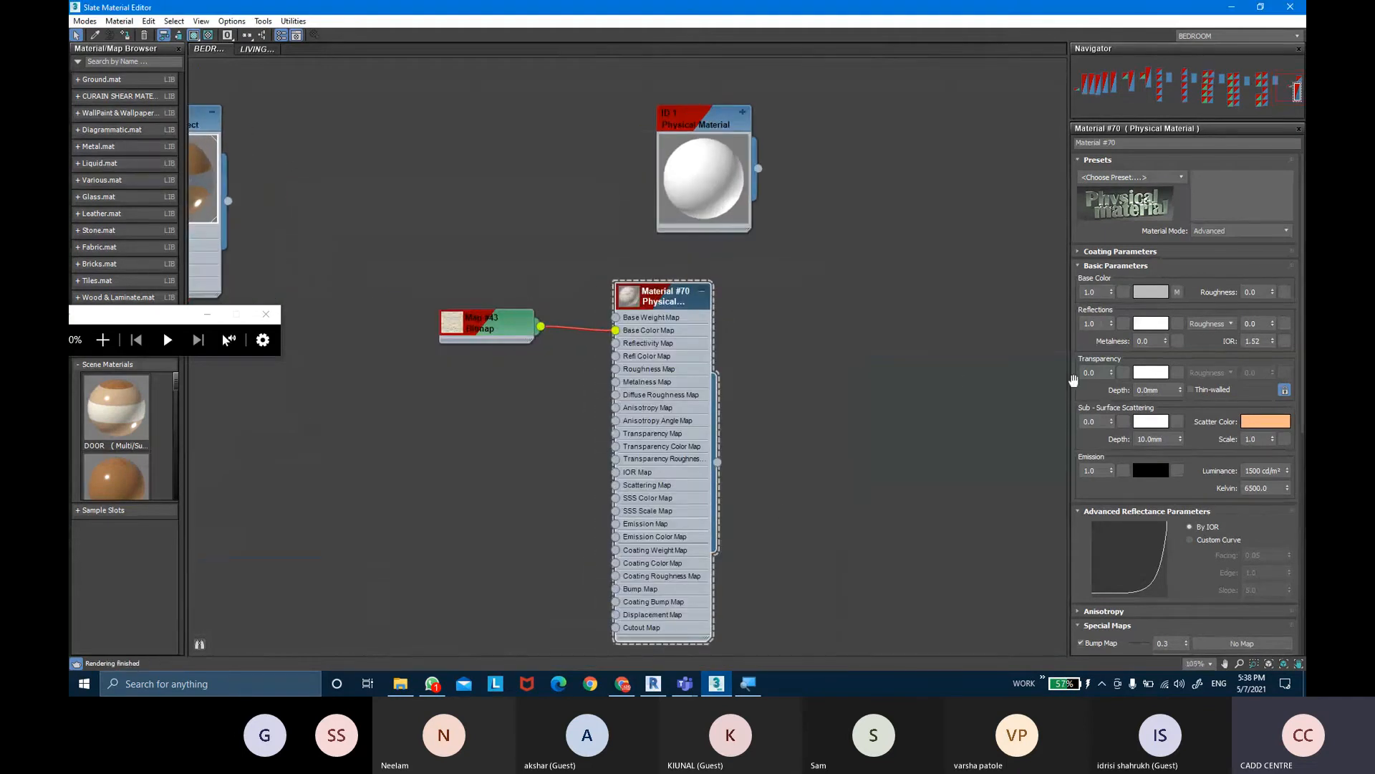
Set the second material's reflections weight to 0
left_click(1089, 323)
type("0")
key("Return")
Enlarge the previews of the bitmap and its material, collapse the material node, and rename it ID 2
double_click(461, 322)
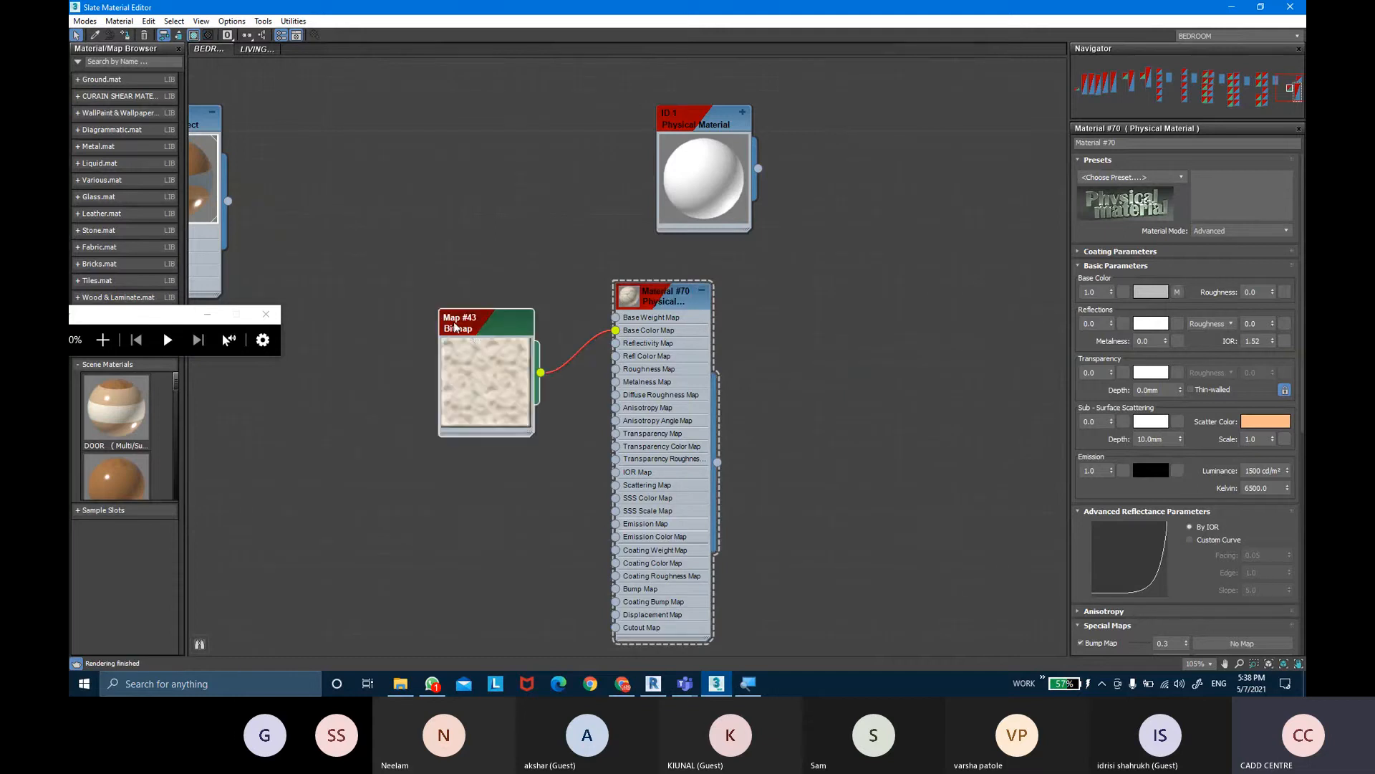
double_click(629, 297)
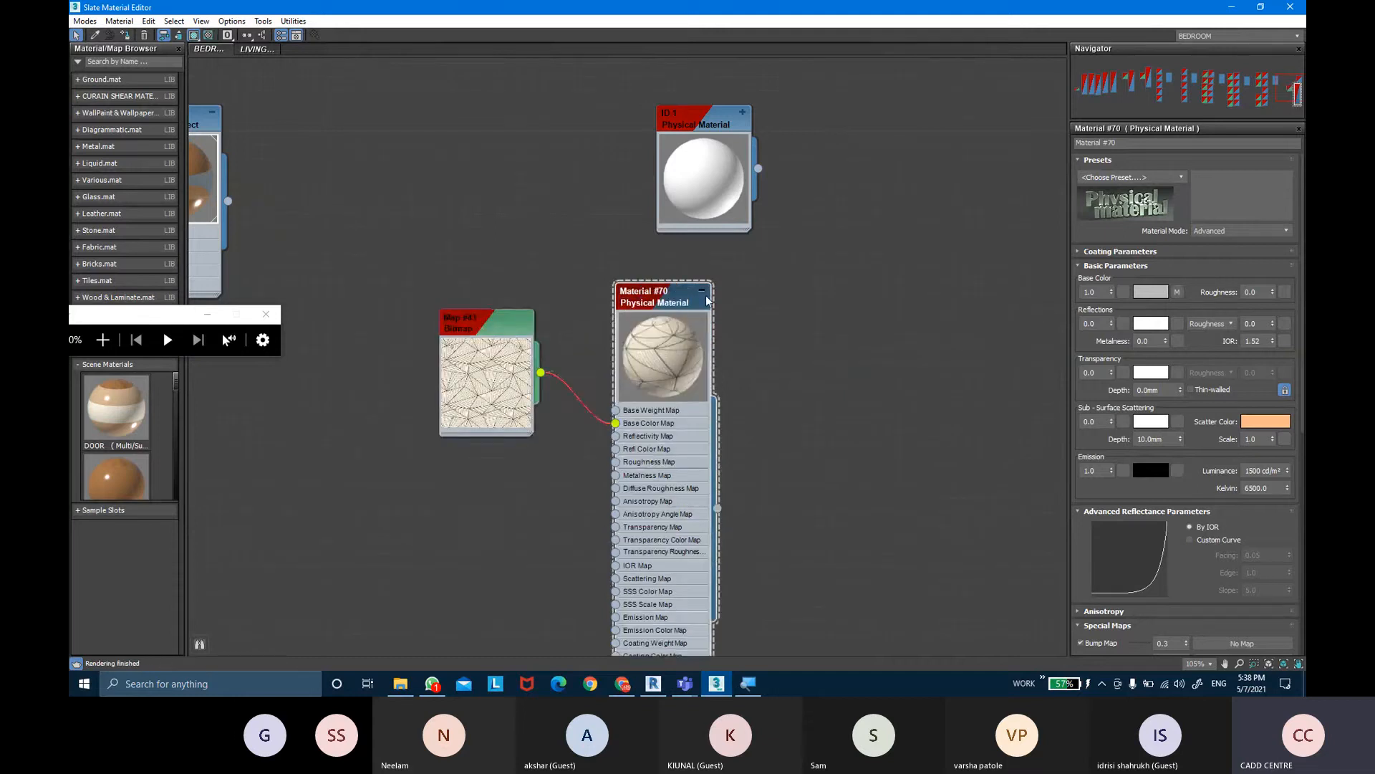
left_click(703, 291)
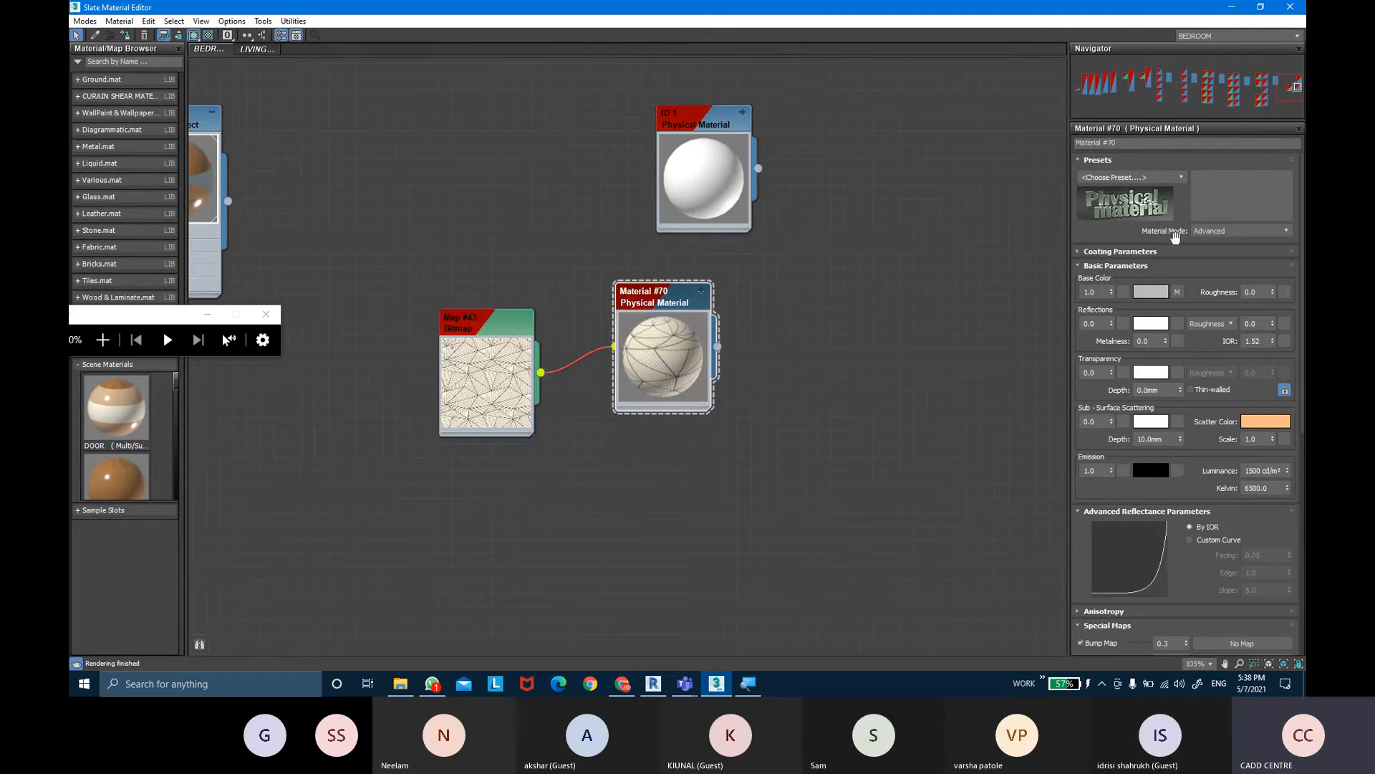
left_click(1126, 143)
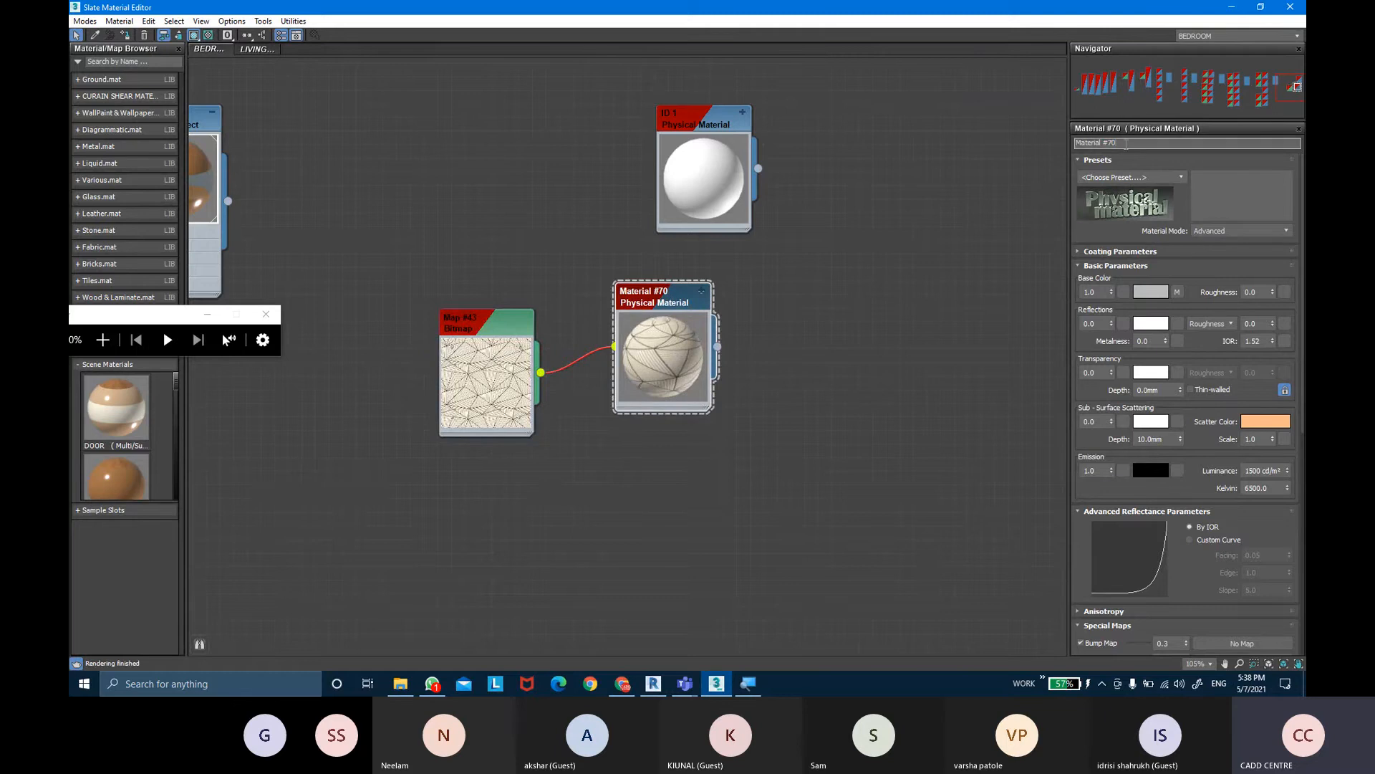
type("ID 2")
Set the line-pattern bitmap's map channel to 2 and move the ID 2 material with its map directly beneath ID 1
left_click(484, 324)
left_click(1270, 191)
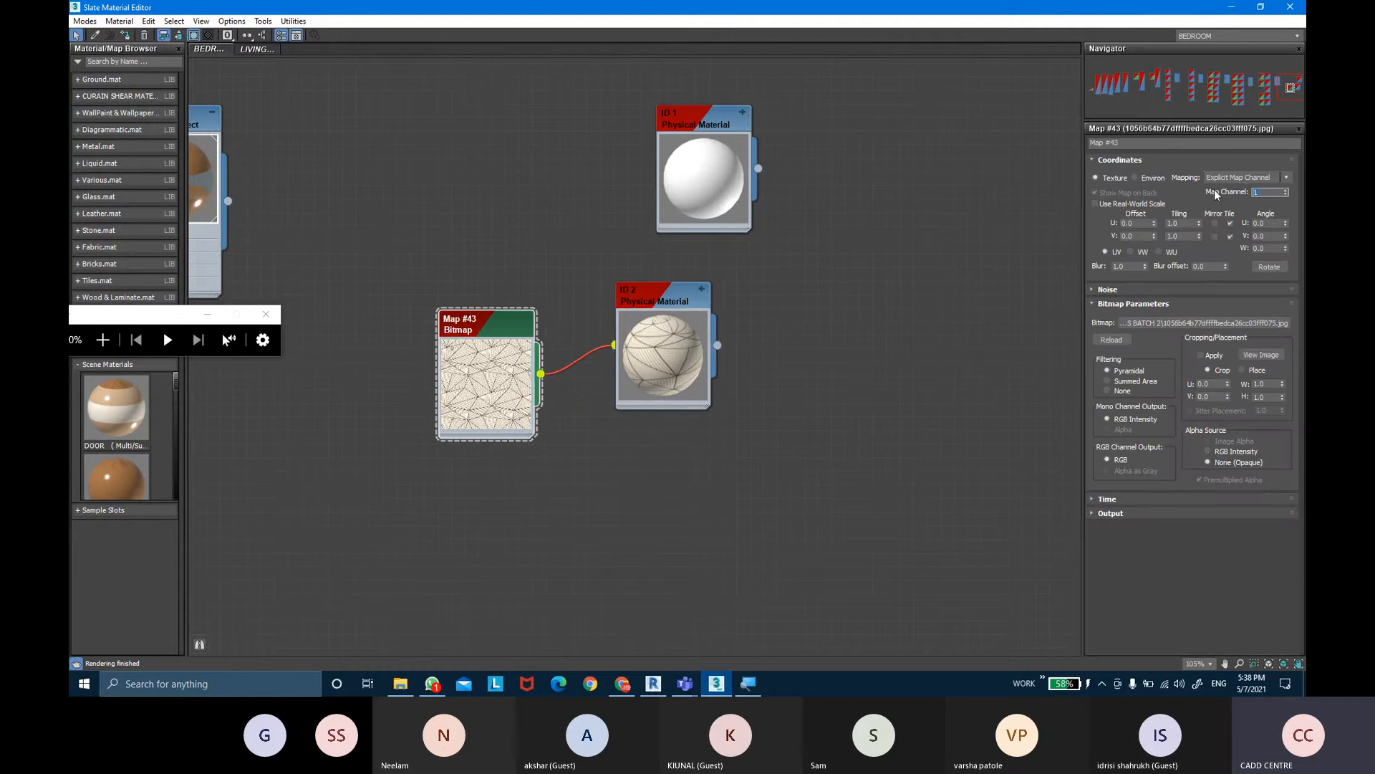
type("2")
key("Return")
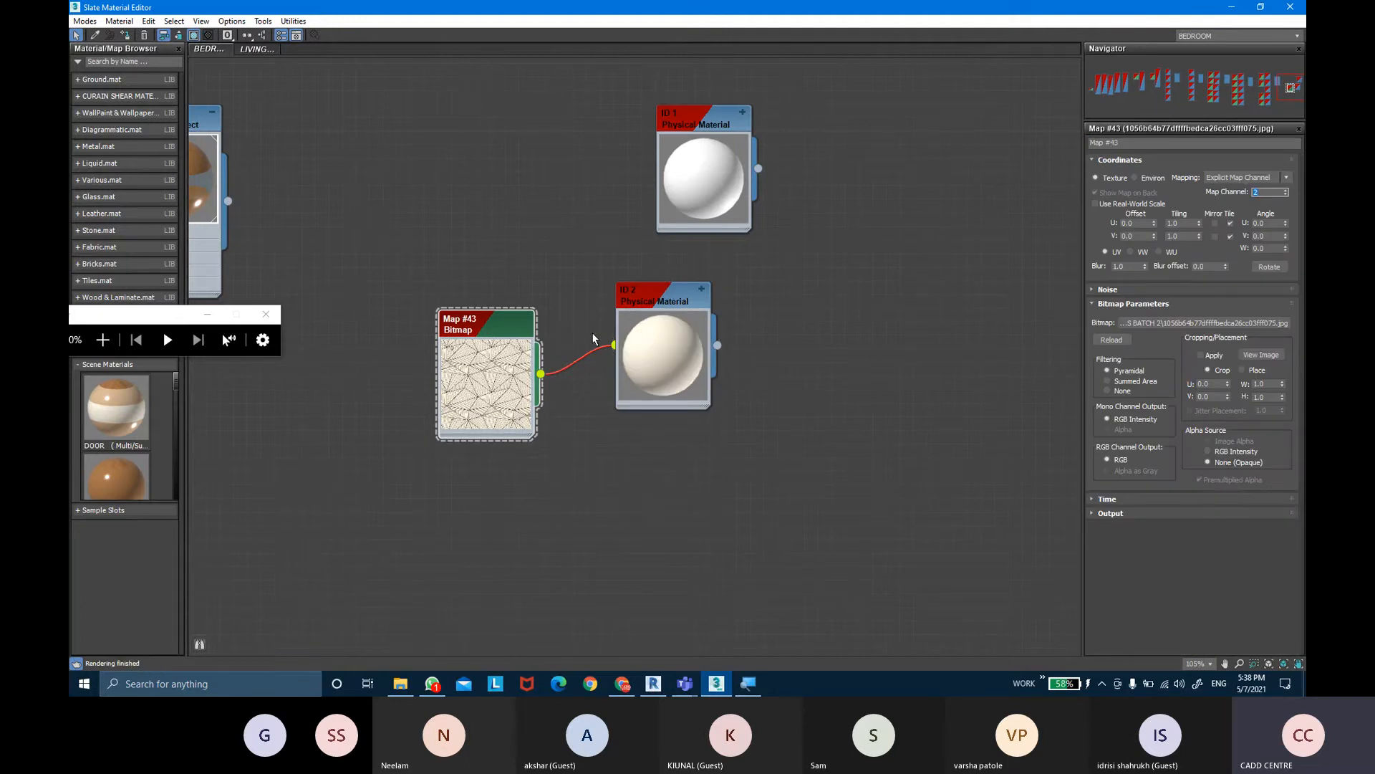
left_click(635, 305)
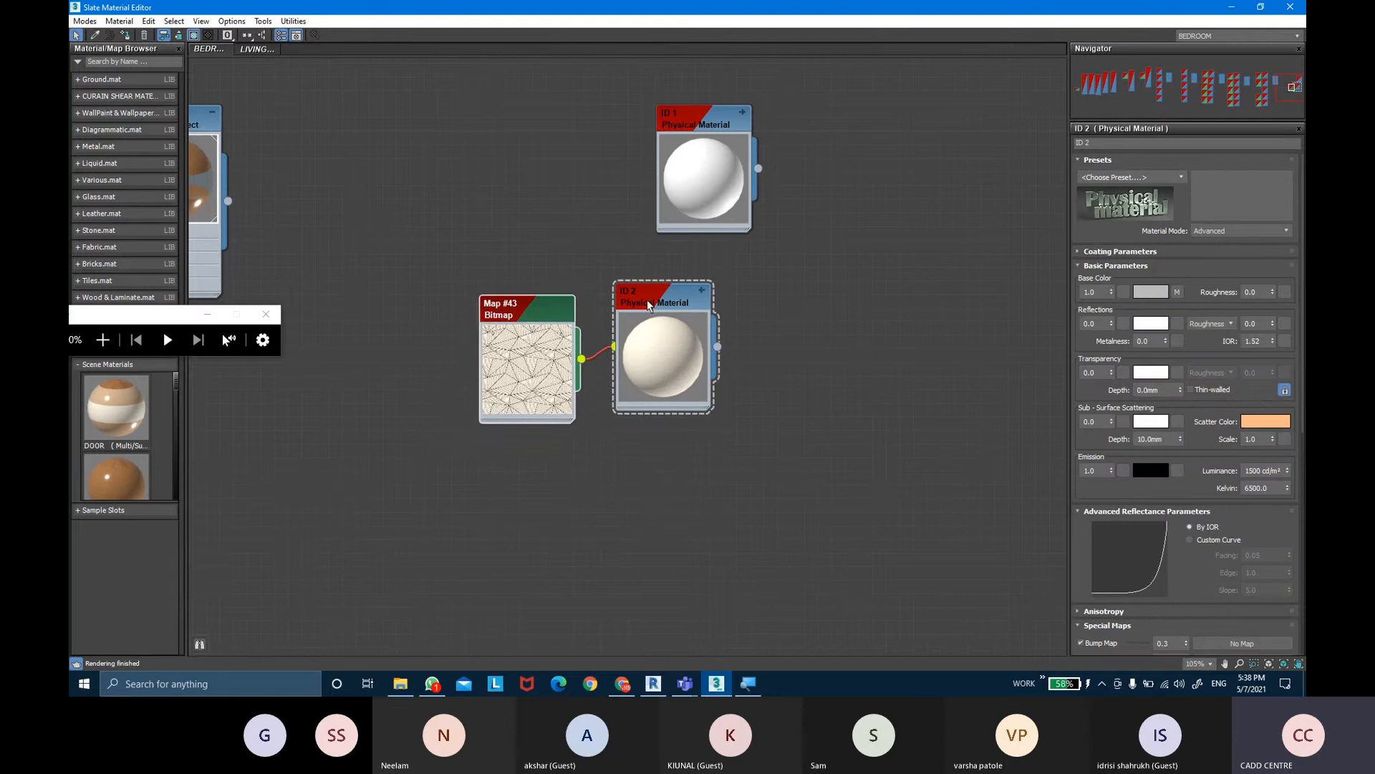
left_click_drag(658, 305, 695, 279)
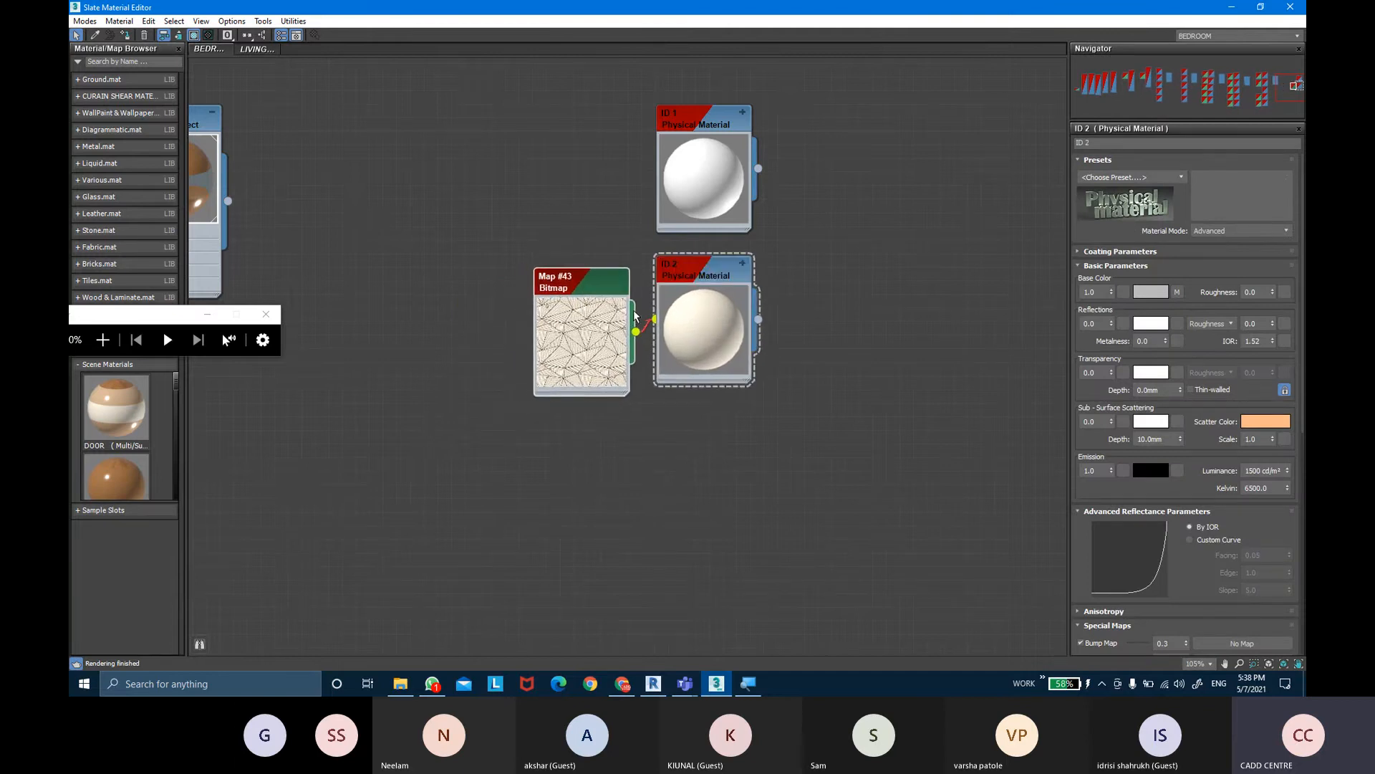
Add a third Physical Material below ID 2 and open its parameters
middle_click_drag(696, 433, 686, 417)
right_click(686, 417)
mouse_move(712, 439)
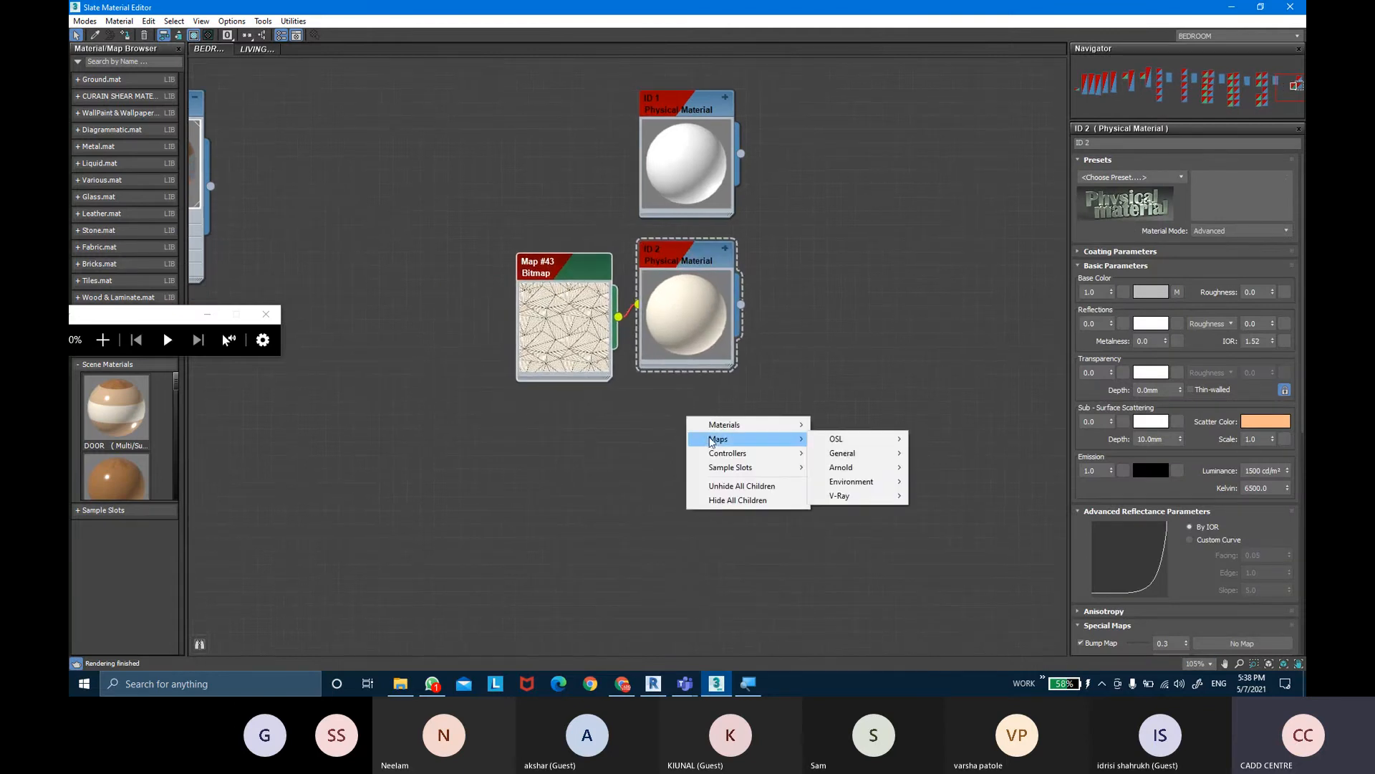
mouse_move(841, 425)
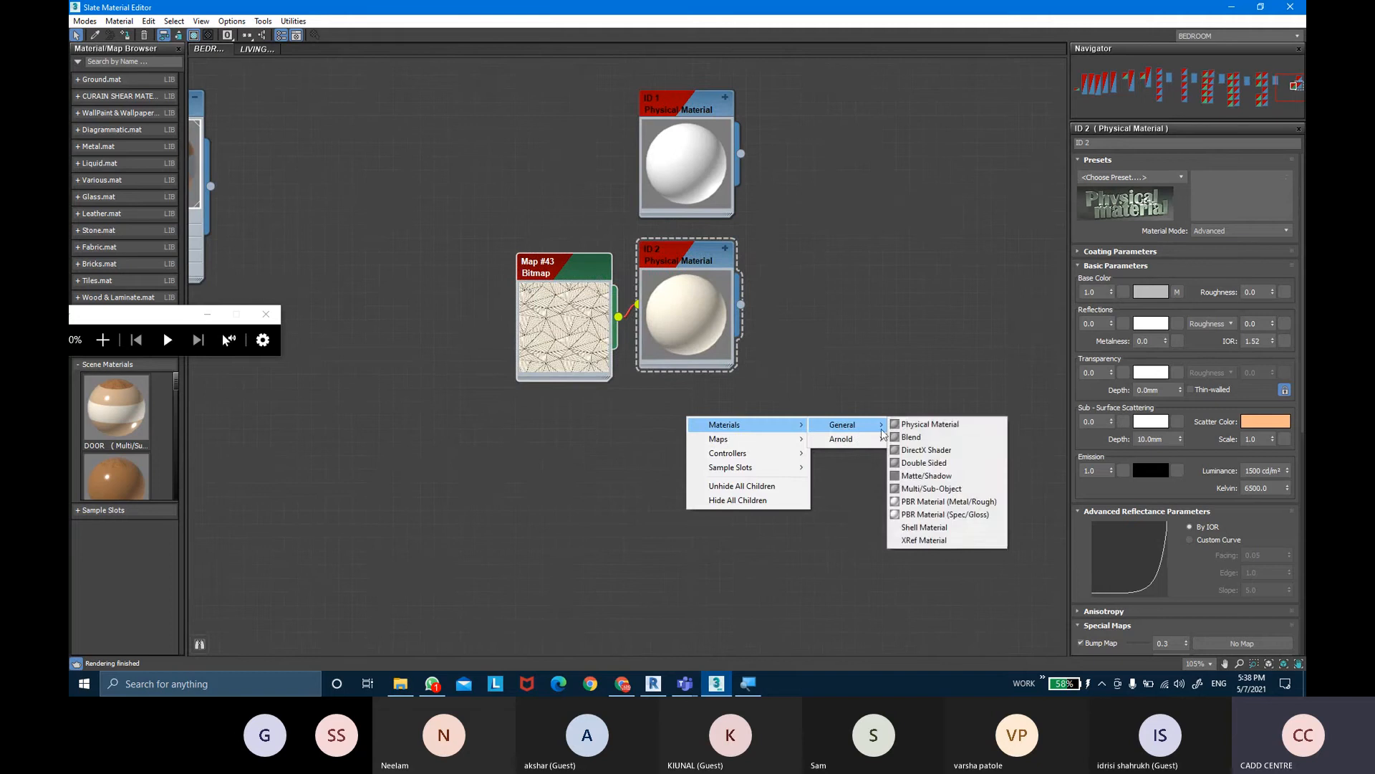
left_click(928, 424)
double_click(671, 419)
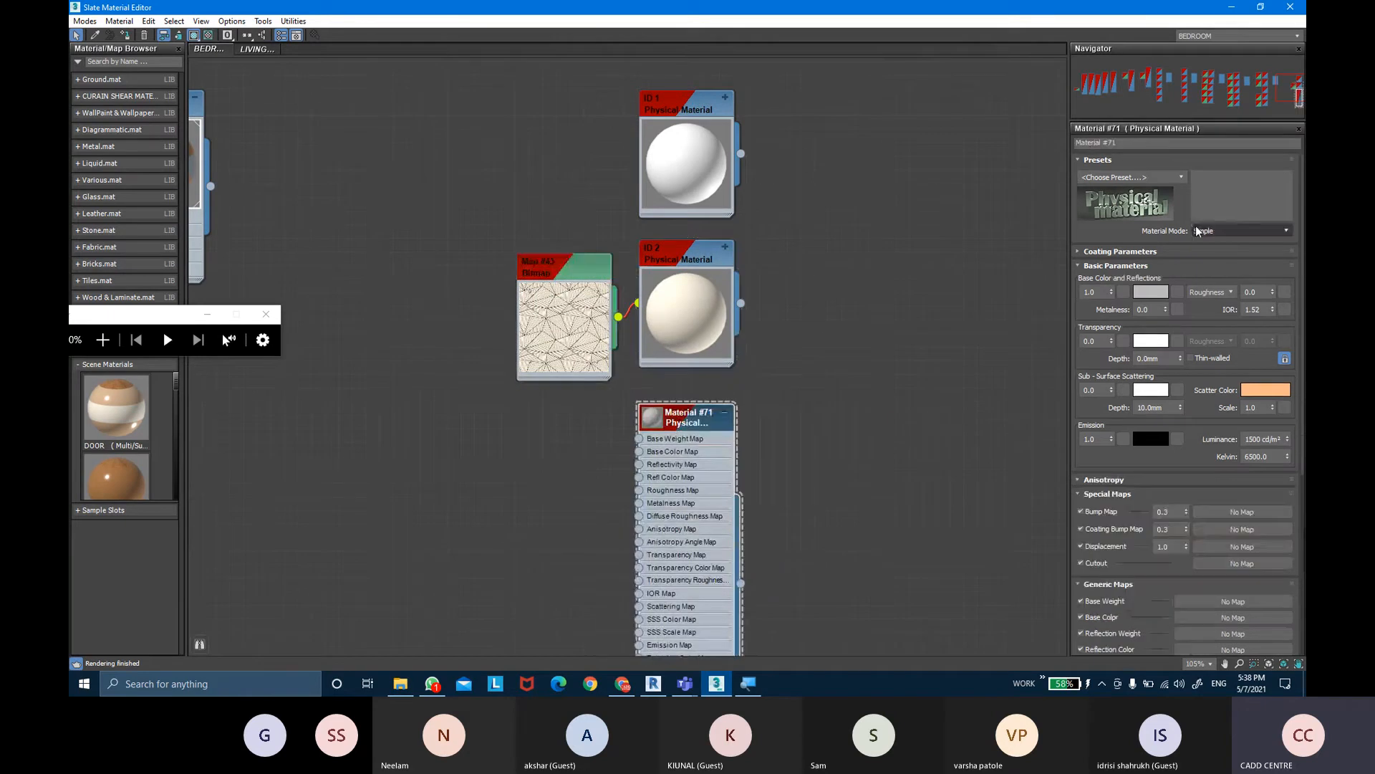
Set the third material's base color to a near-white grey
left_click(1151, 292)
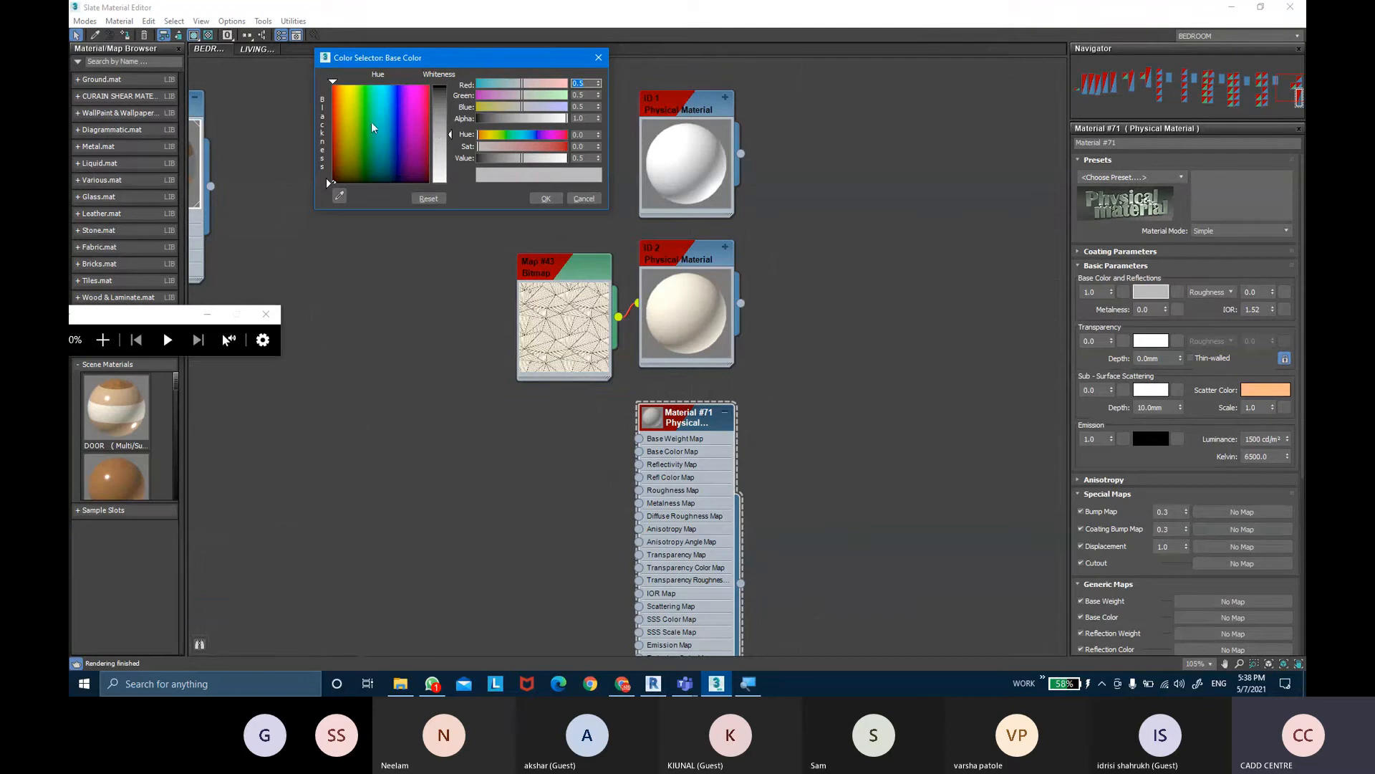
left_click_drag(445, 148, 445, 160)
left_click_drag(450, 160, 450, 177)
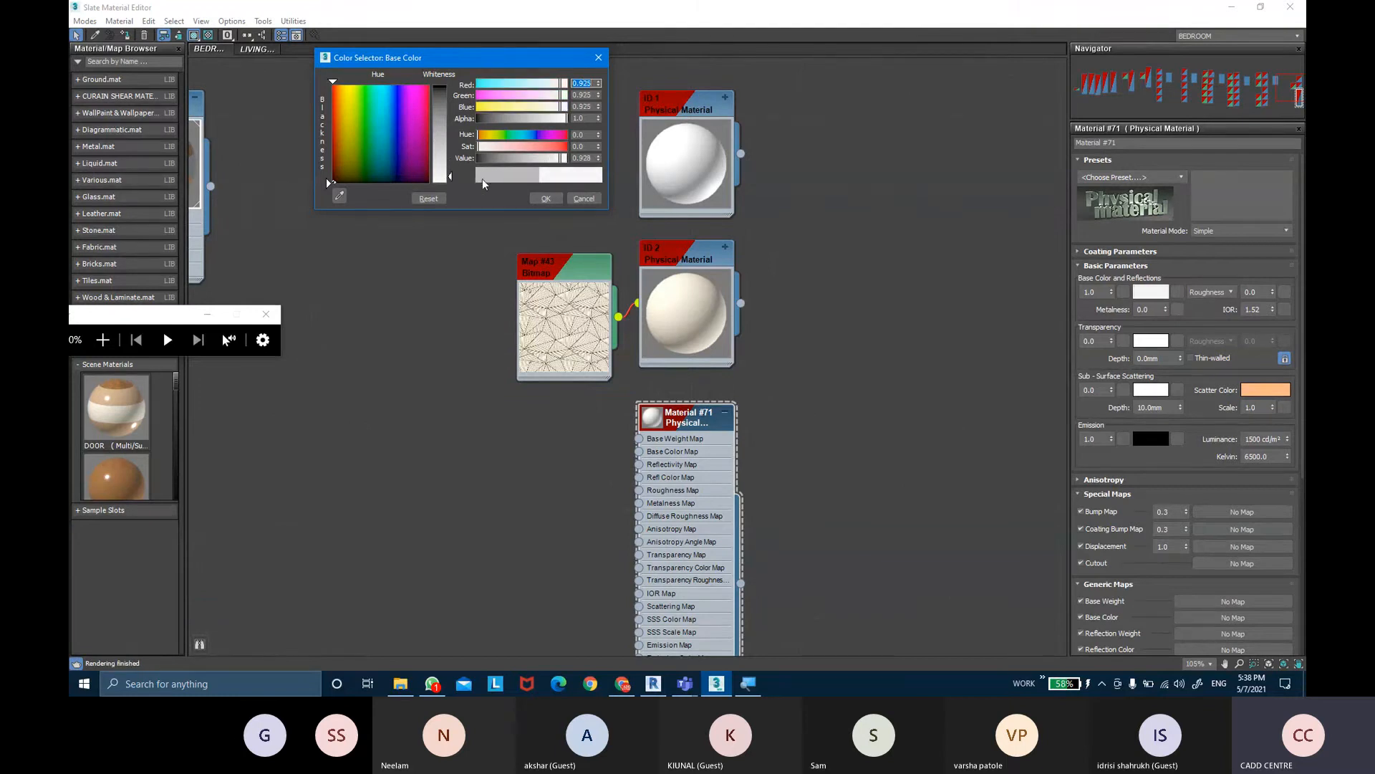
left_click(558, 199)
scroll(685, 427, "up", 2)
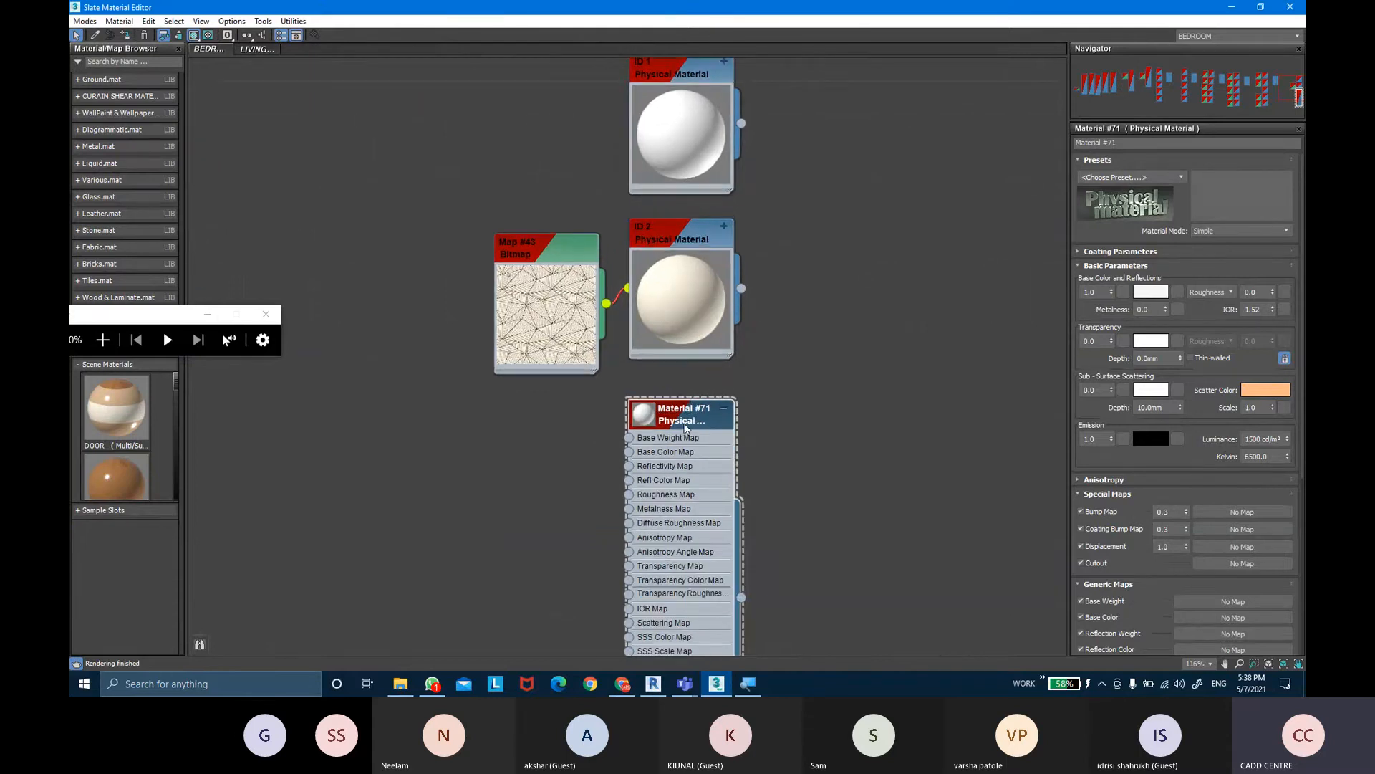
Enlarge the third material's preview, switch it to Advanced mode, and set its reflections weight to 0
double_click(653, 420)
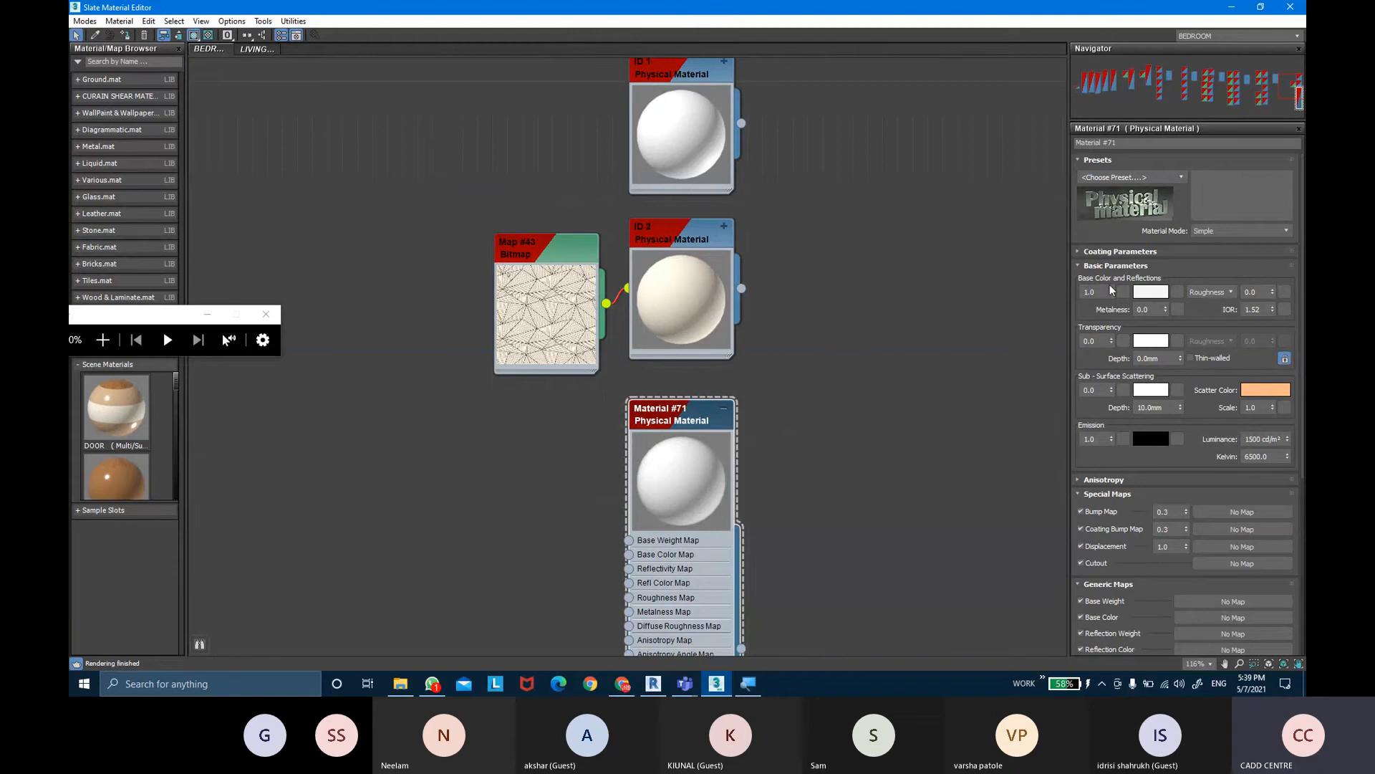
left_click(1230, 232)
left_click(1228, 256)
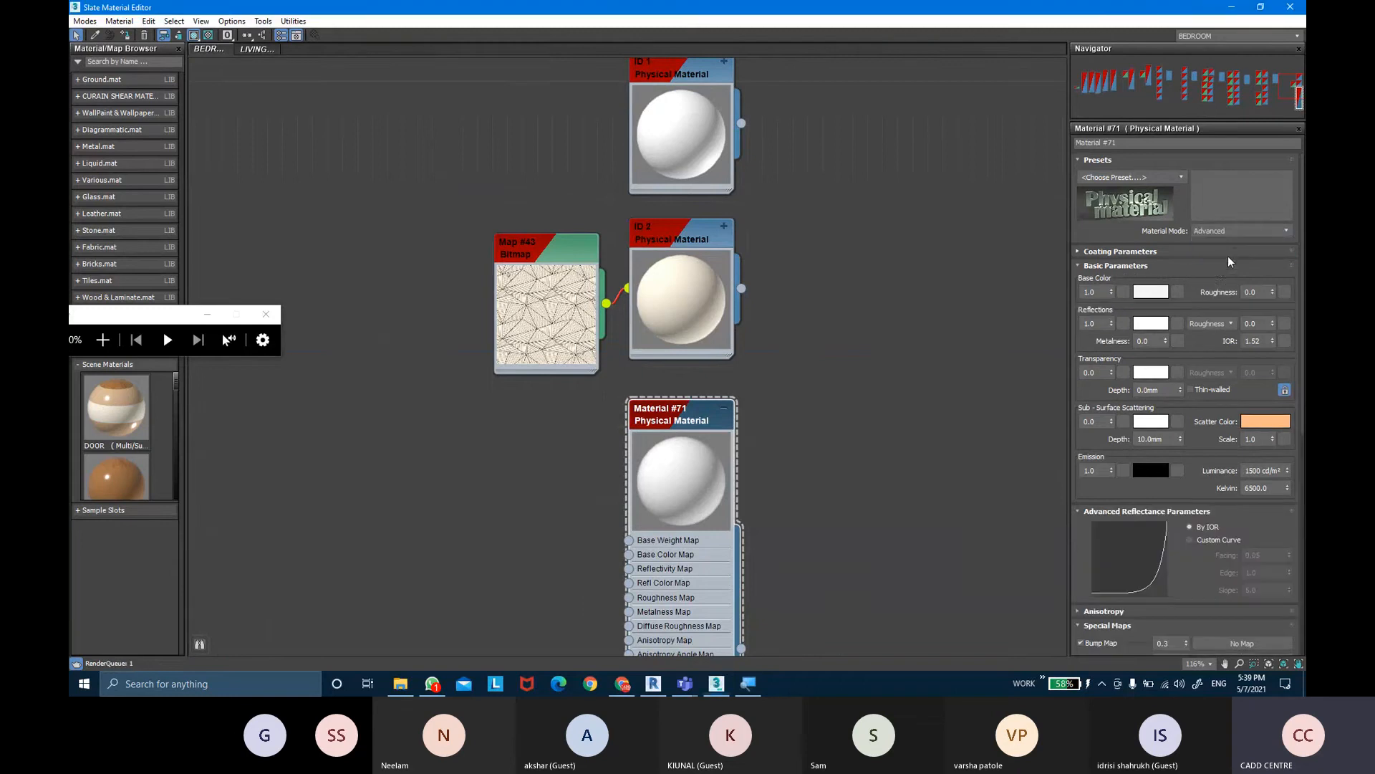
double_click(1090, 324)
Set the third material's clearcoat weight to 1.0 and its coating roughness to 0.1
left_click(1119, 252)
left_click(1093, 278)
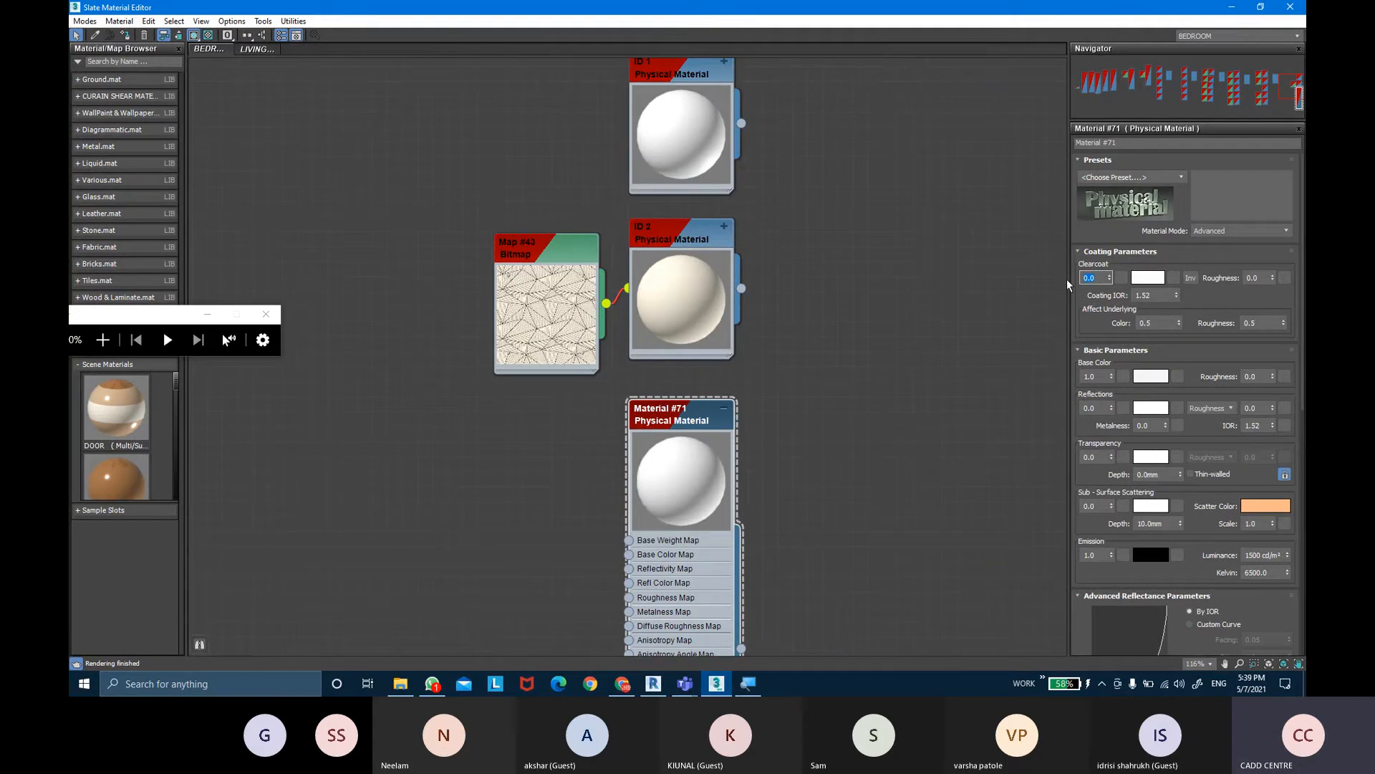
type("1")
key("Return")
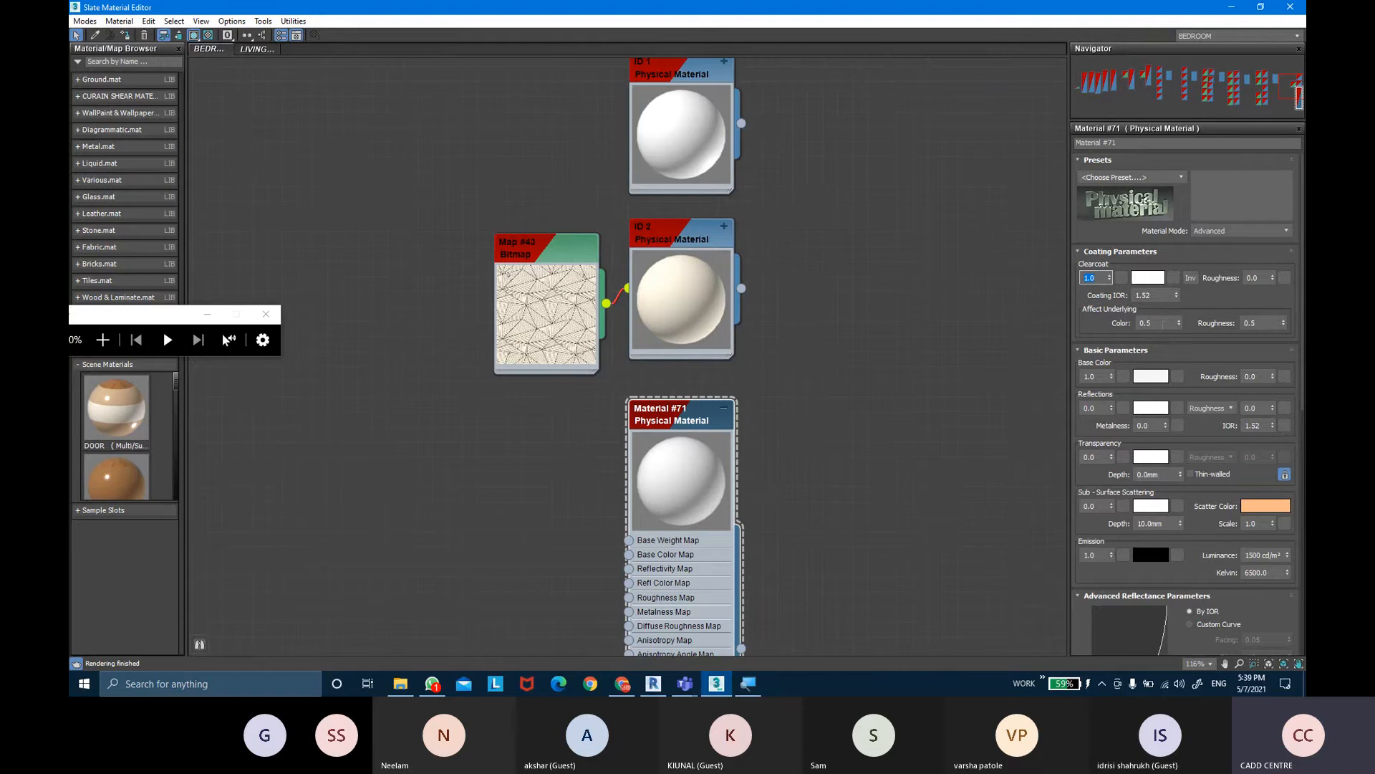
left_click_drag(1162, 322, 1112, 315)
left_click(1255, 279)
Collapse the third material's node and rename it ID 3
left_click(723, 409)
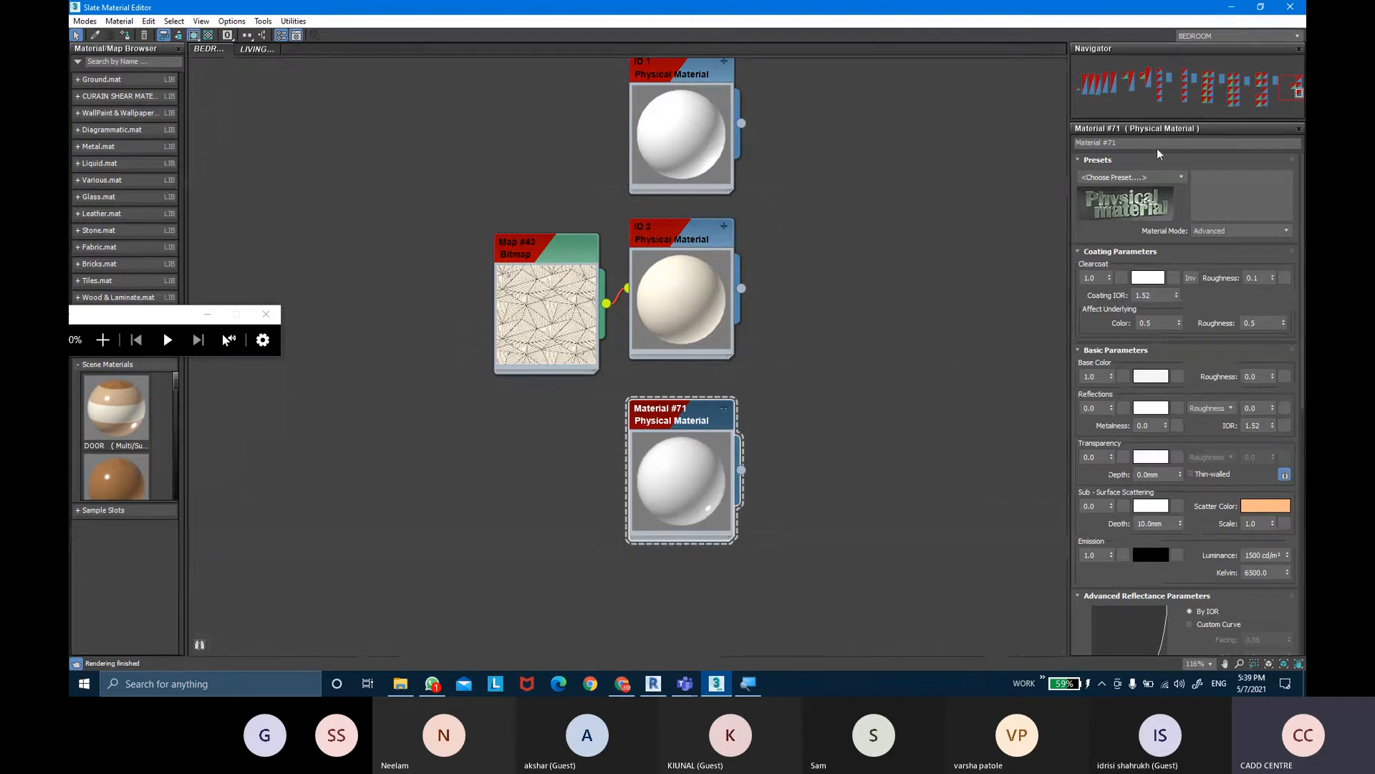
left_click_drag(1159, 146, 1046, 145)
key("BackSpace")
type("ID 3")
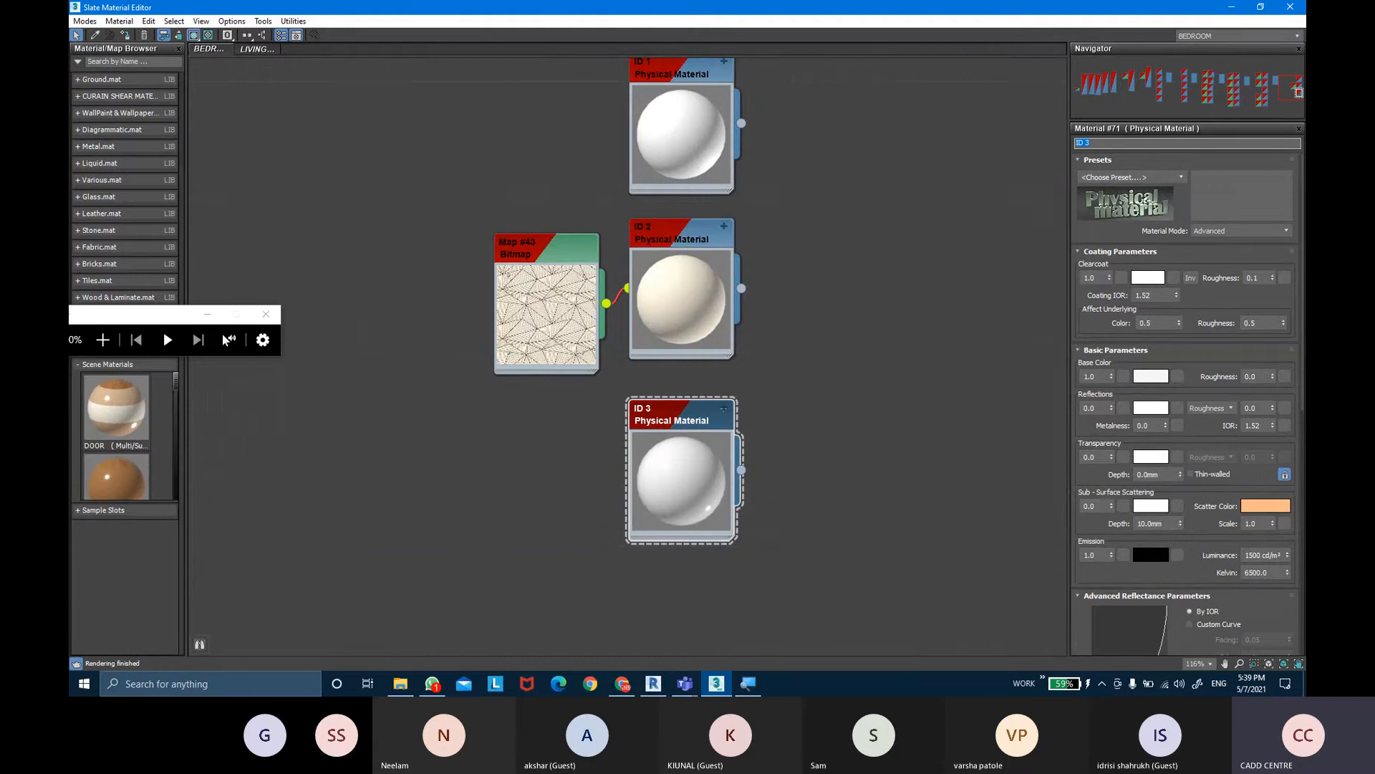
Duplicate the ID 2 material and its bitmap below ID 3, and replace the copied bitmap's image with depositphotos_121031734-stock-illustration-white-tiles-ceramic-brick.jpg
scroll(766, 323, "down", 1)
mouse_move(792, 281)
left_mouse_down()
mouse_move(596, 205)
mouse_move(680, 247)
mouse_move(681, 589)
mouse_move(677, 550)
left_mouse_up()
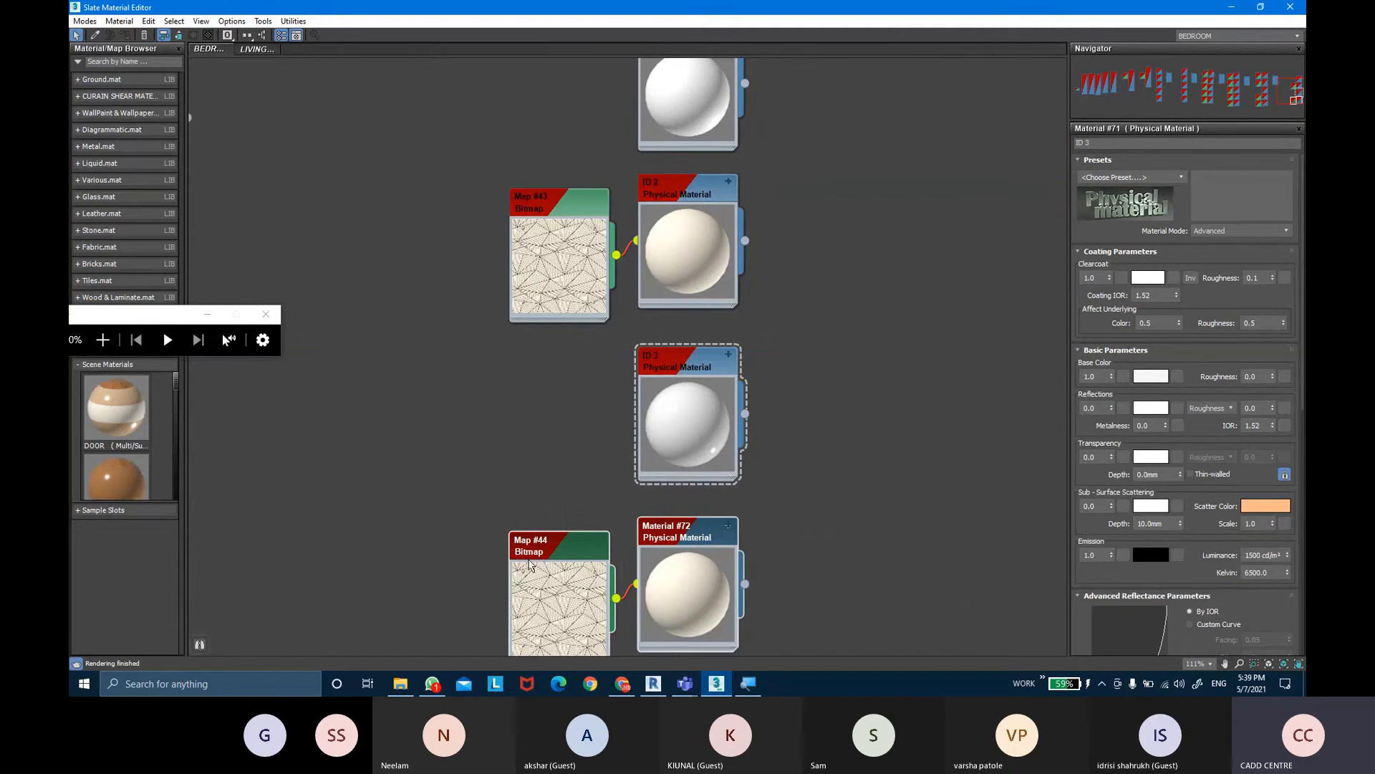
double_click(540, 561)
left_click(1214, 323)
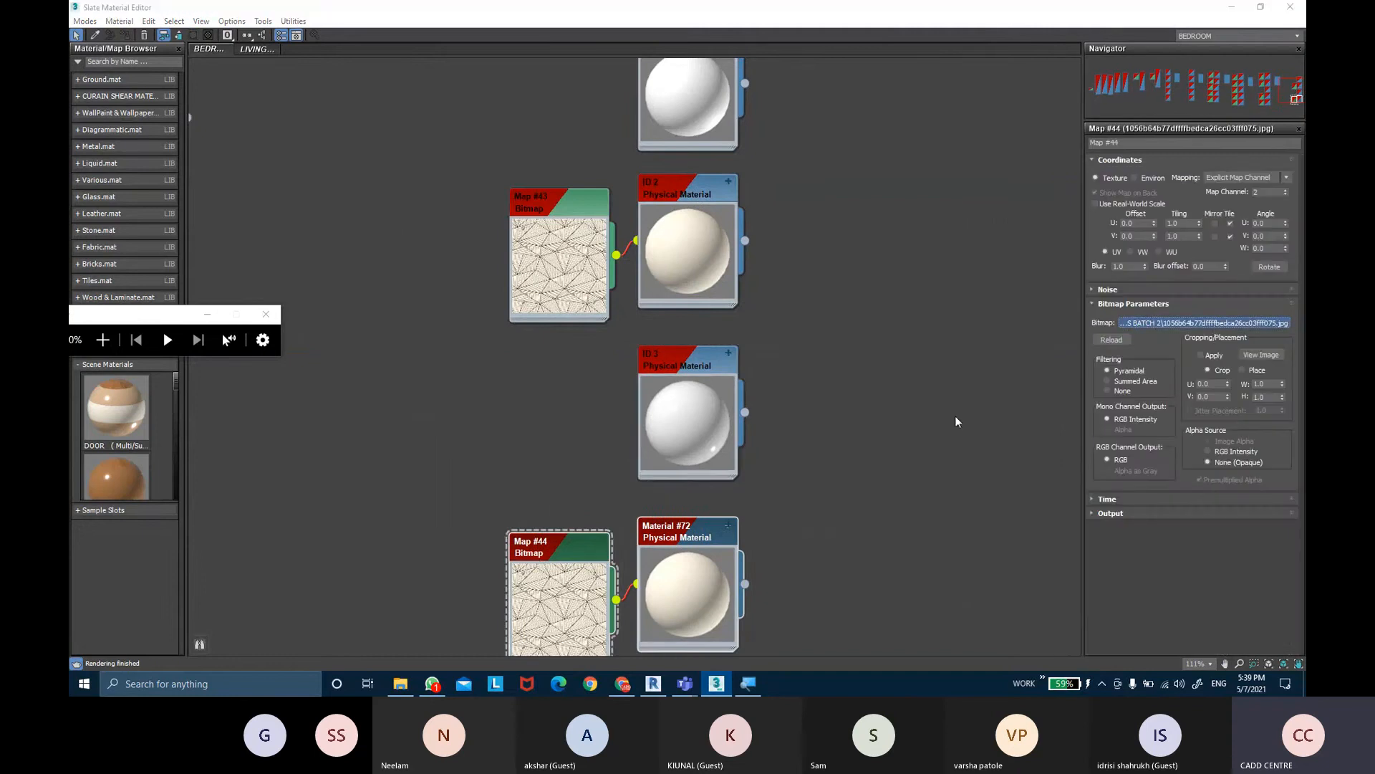
scroll(769, 443, "down", 5)
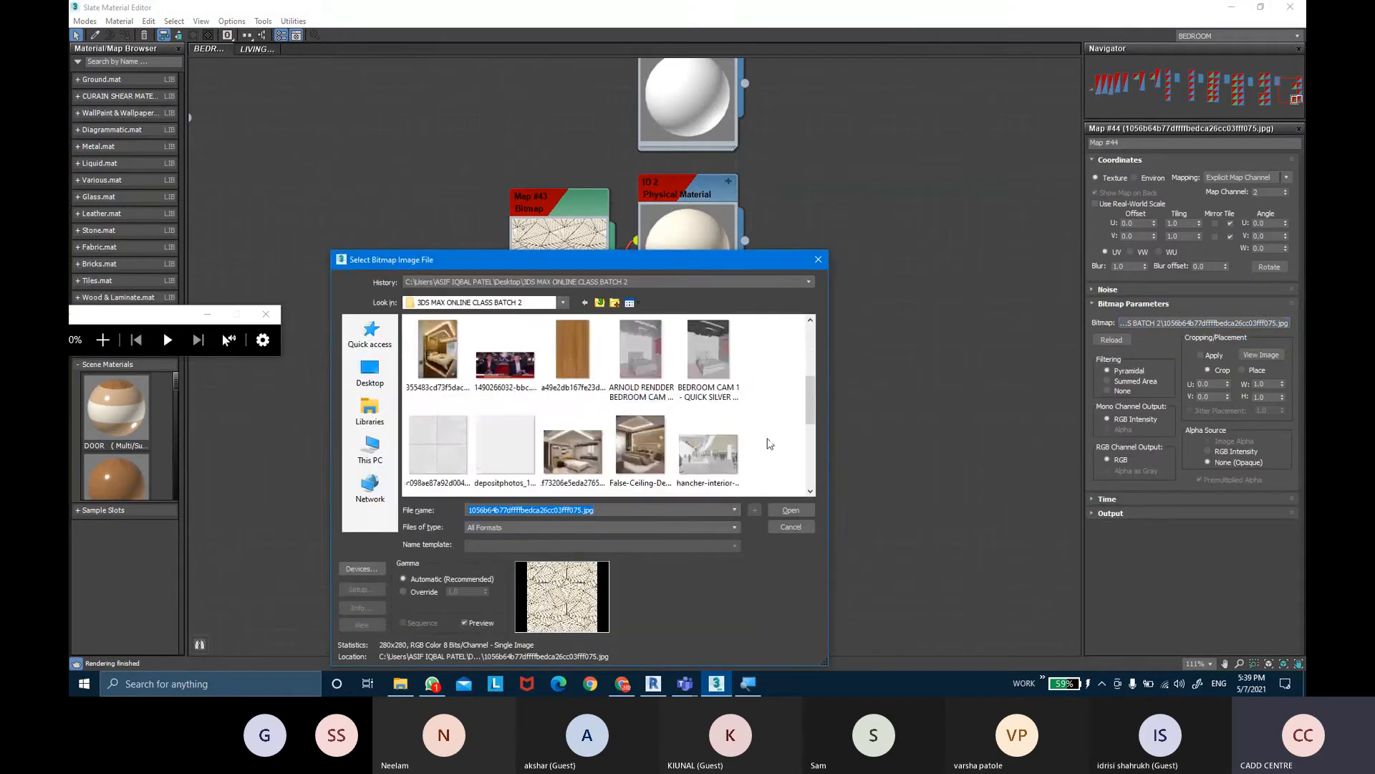
scroll(769, 443, "down", 2)
scroll(769, 444, "up", 1)
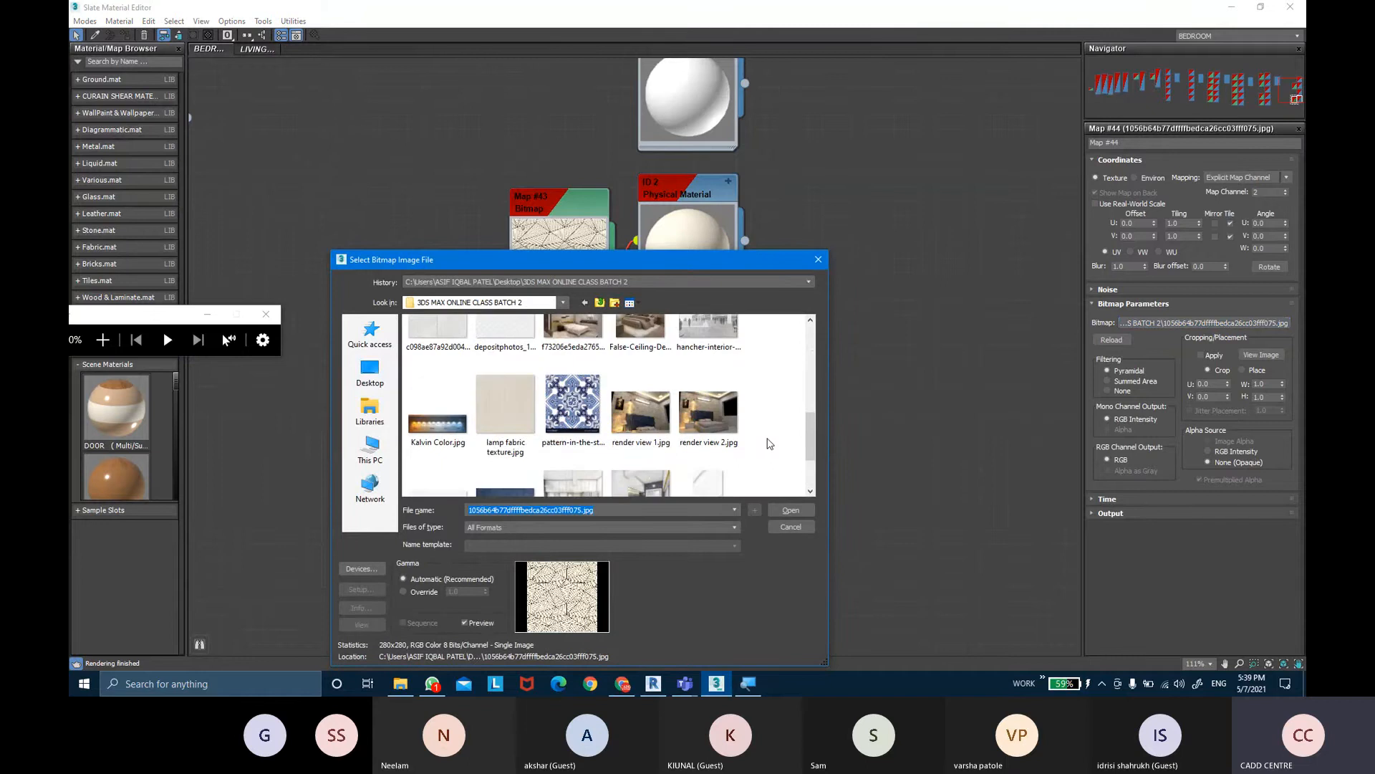
scroll(769, 444, "up", 2)
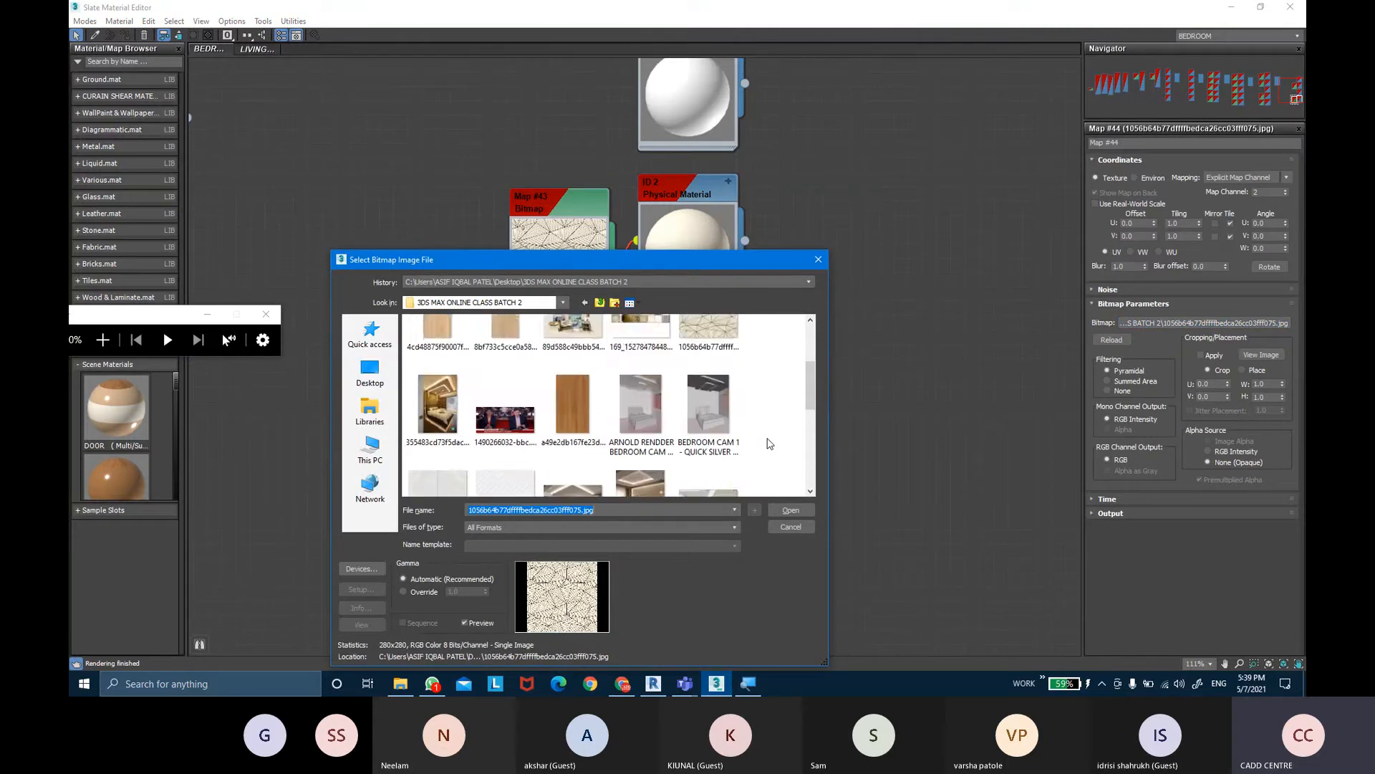
scroll(769, 442, "down", 1)
left_click(505, 405)
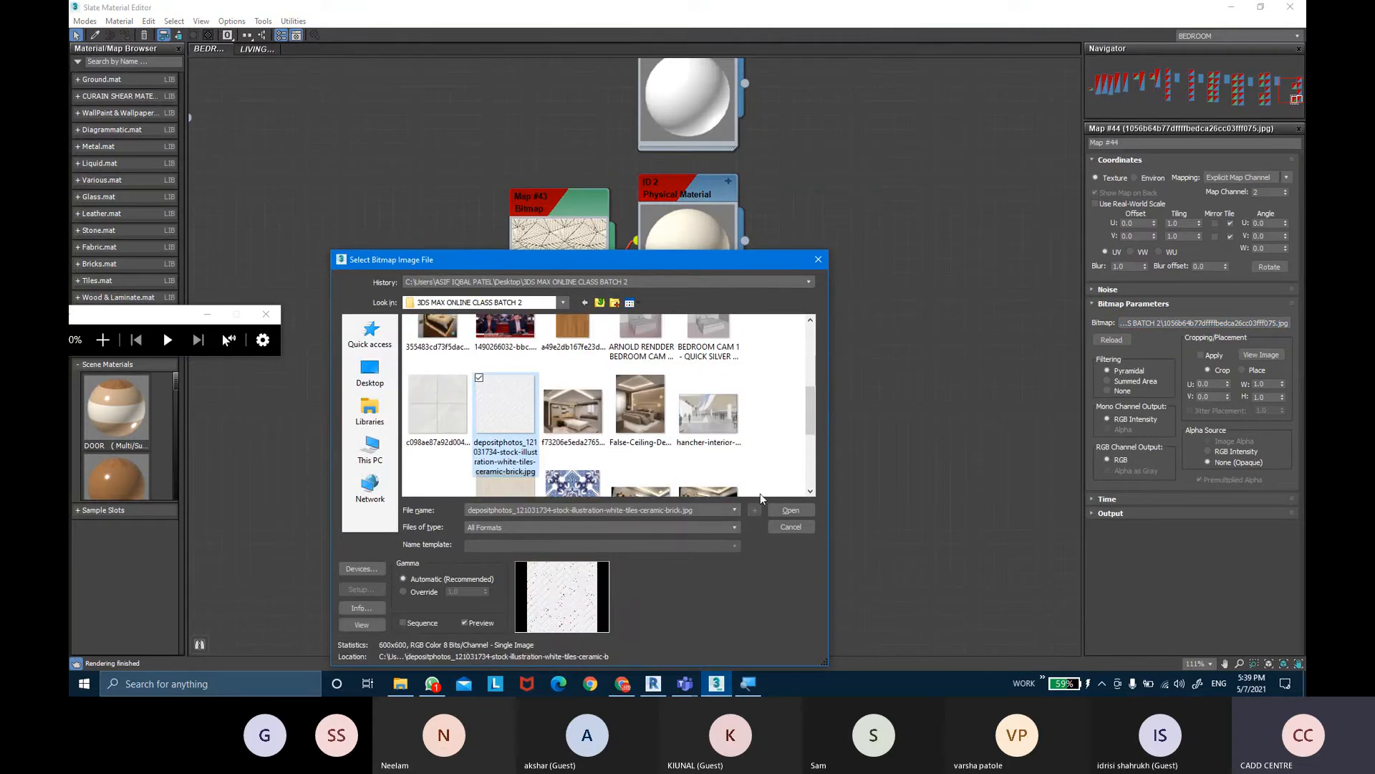
left_click(790, 510)
scroll(692, 467, "up", 1)
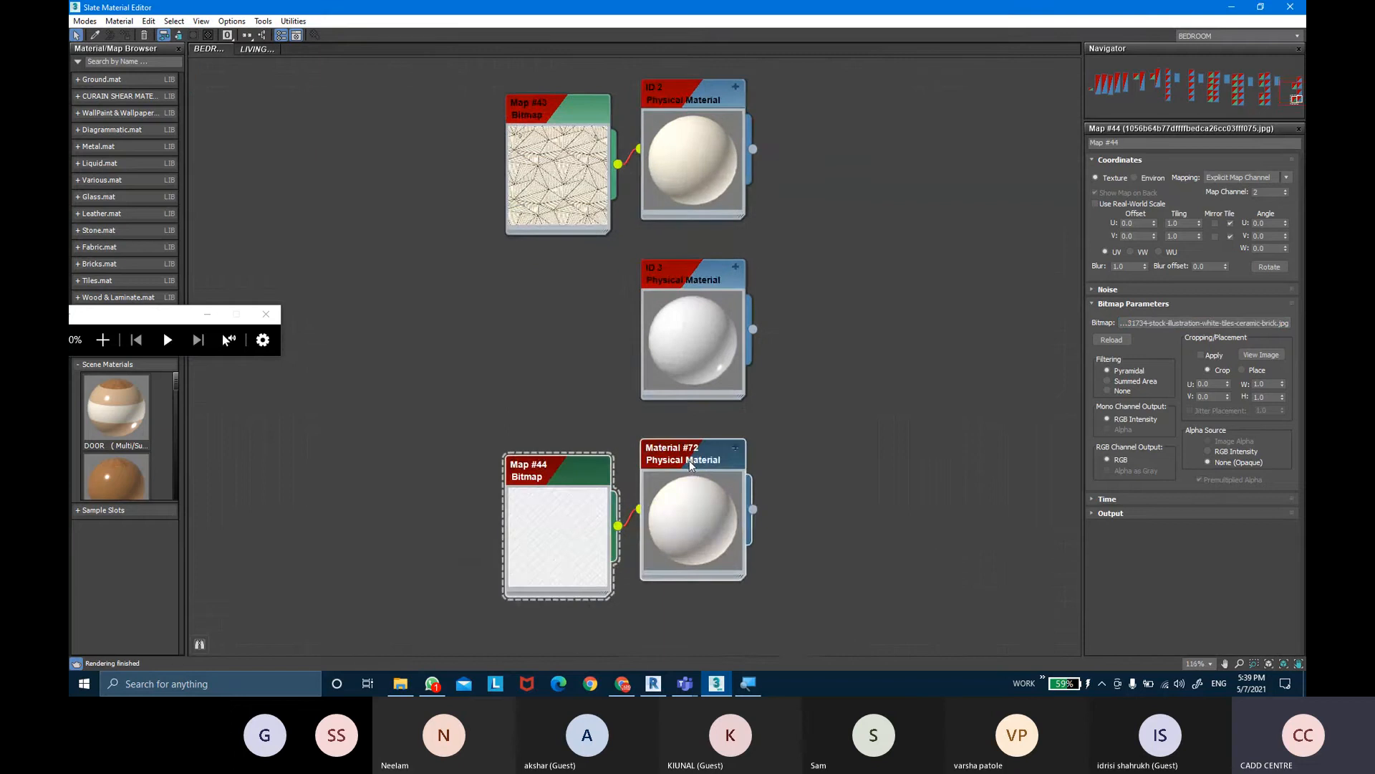
Open the coating parameters of the white-tile material and set its clearcoat weight to 1.0
left_click(692, 466)
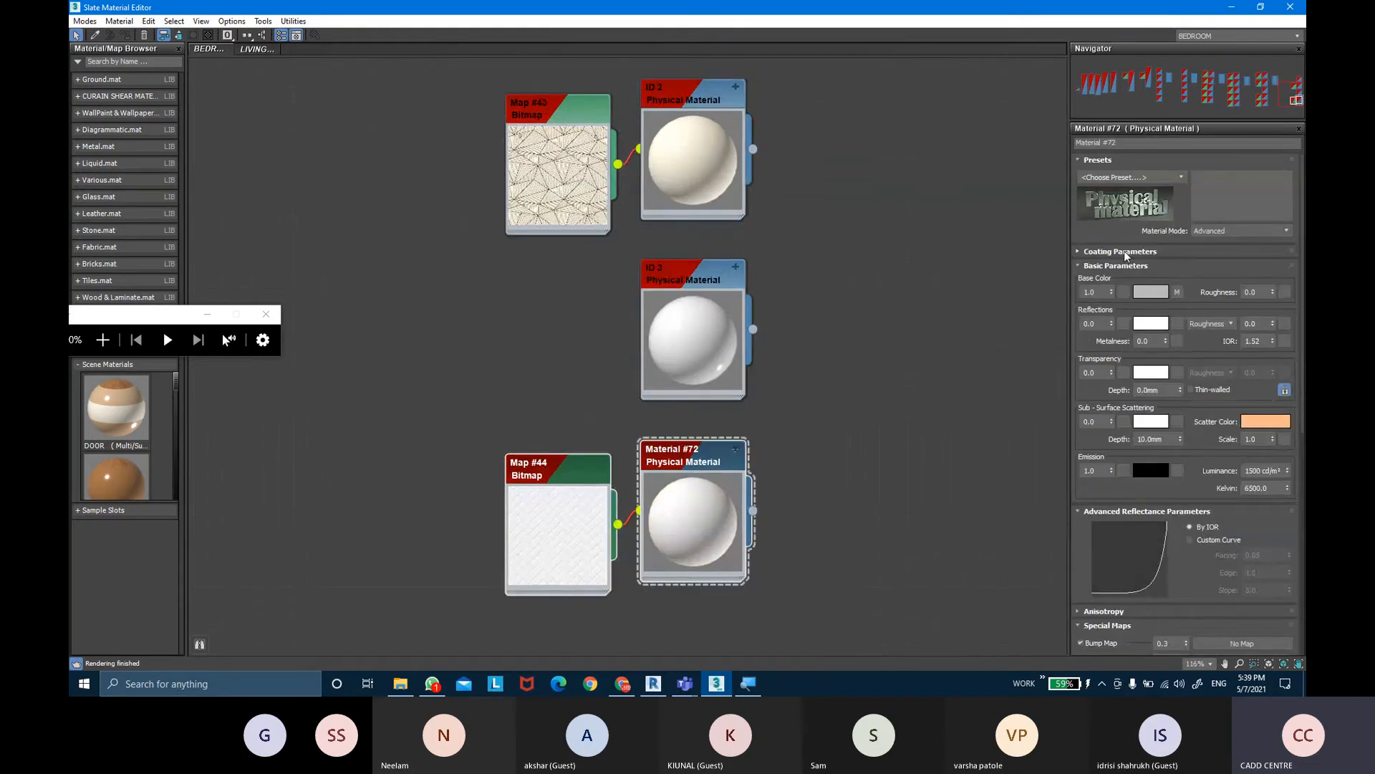
left_click(1124, 251)
left_click(1096, 277)
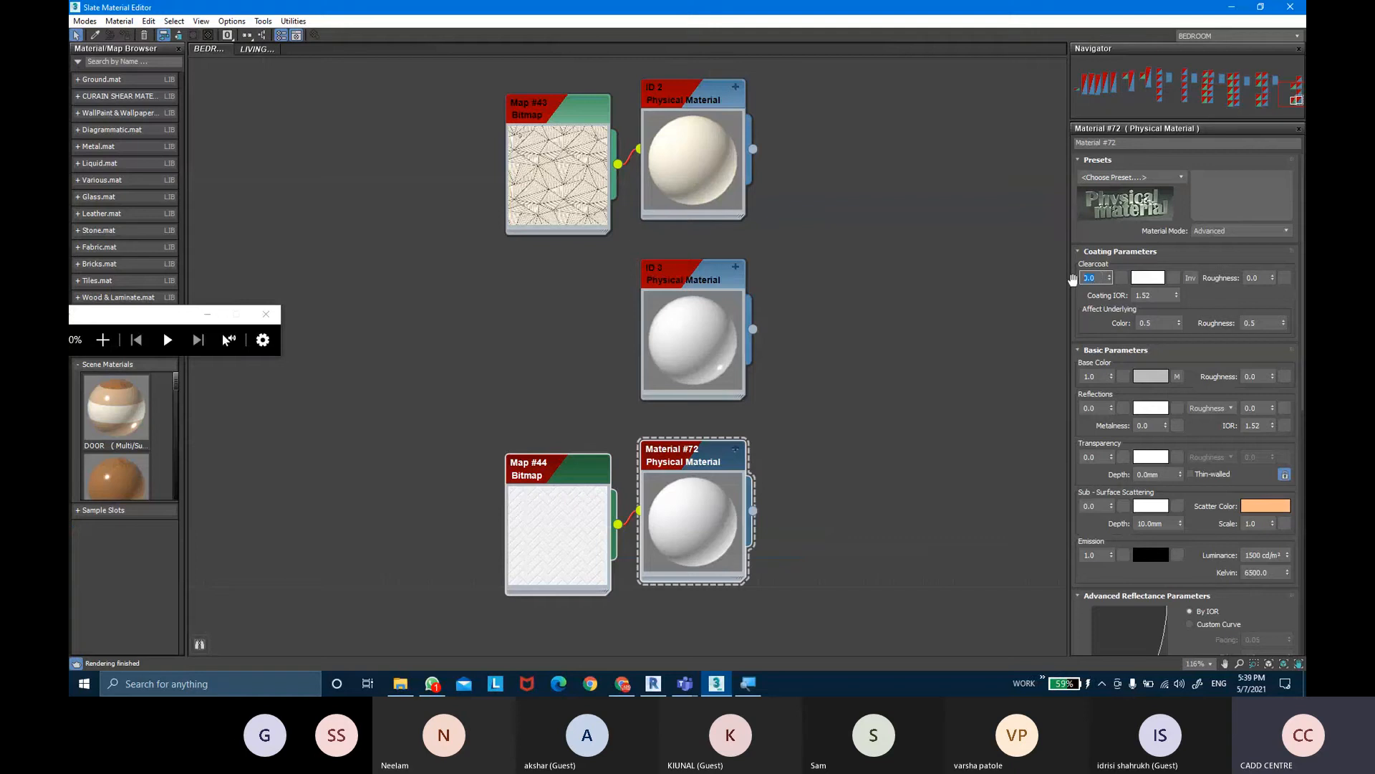
type("1")
key("Return")
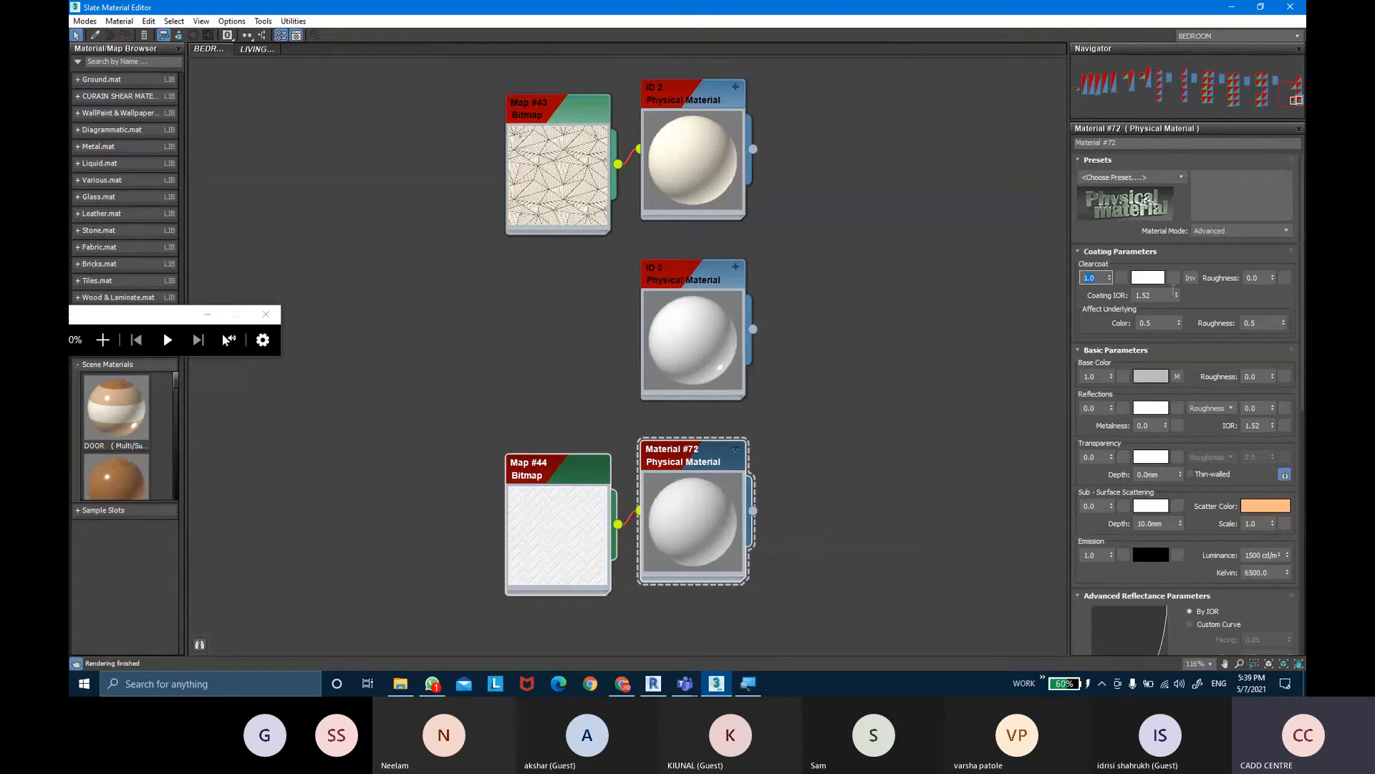
Set the white-tile material's coating roughness to 0 and its effect on the underlying color to 0
left_click(1262, 276)
type("1")
key("Return")
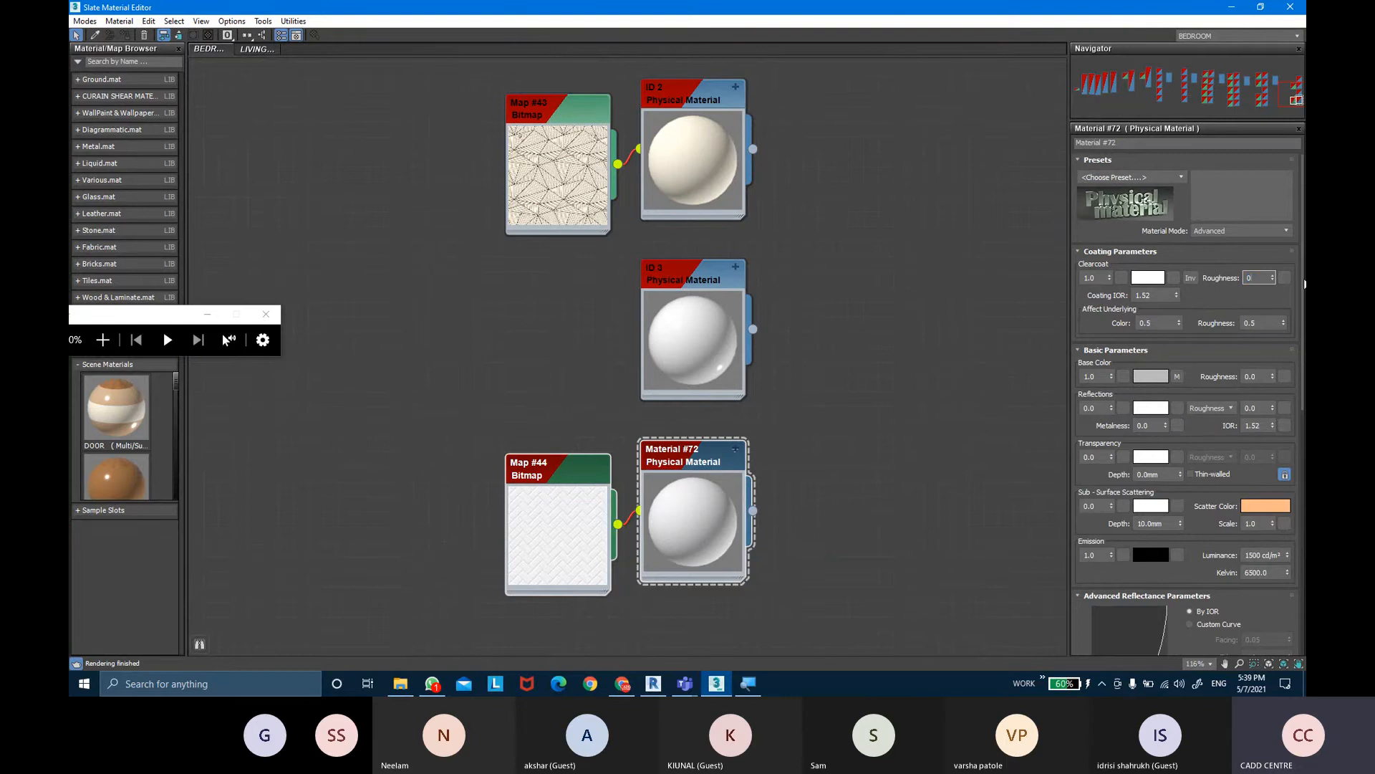
type("0")
key("Return")
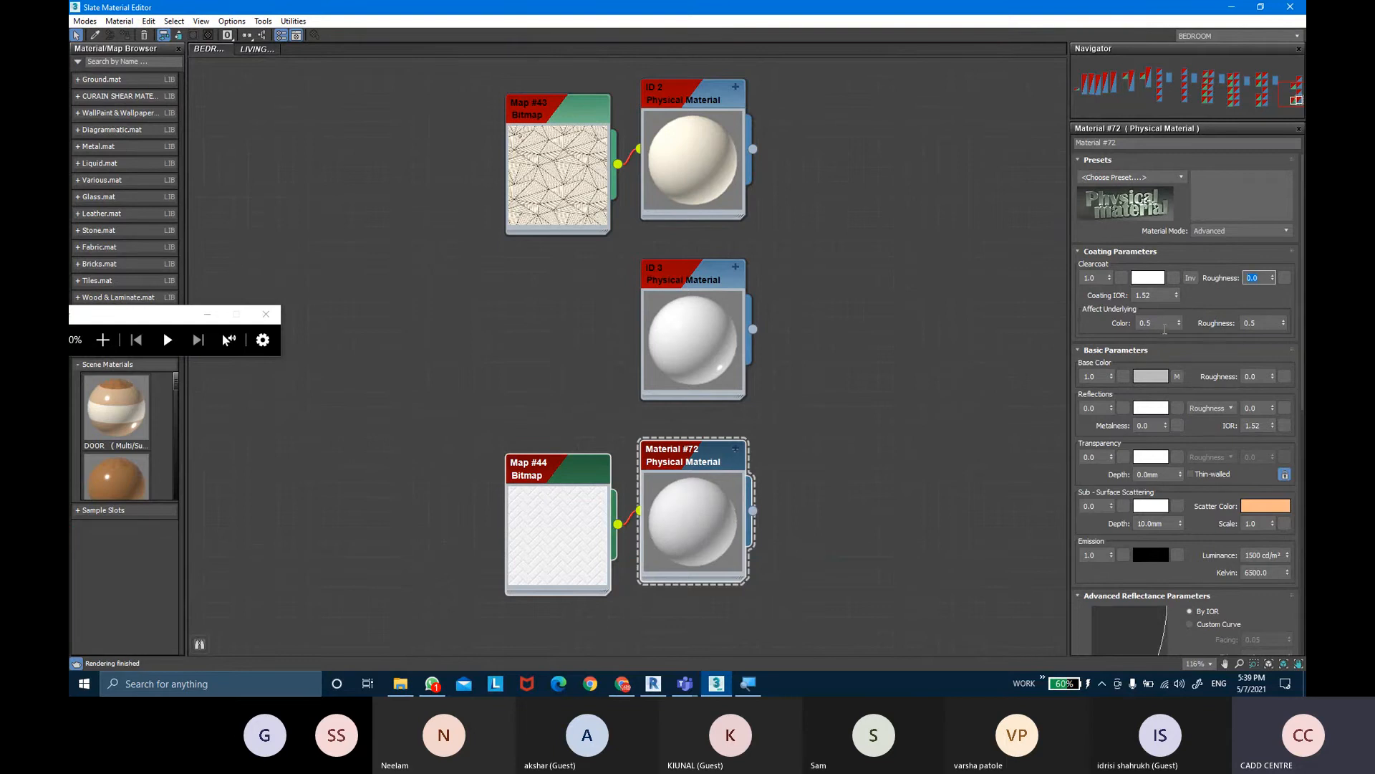
left_click(1142, 323)
type("1")
key("Return")
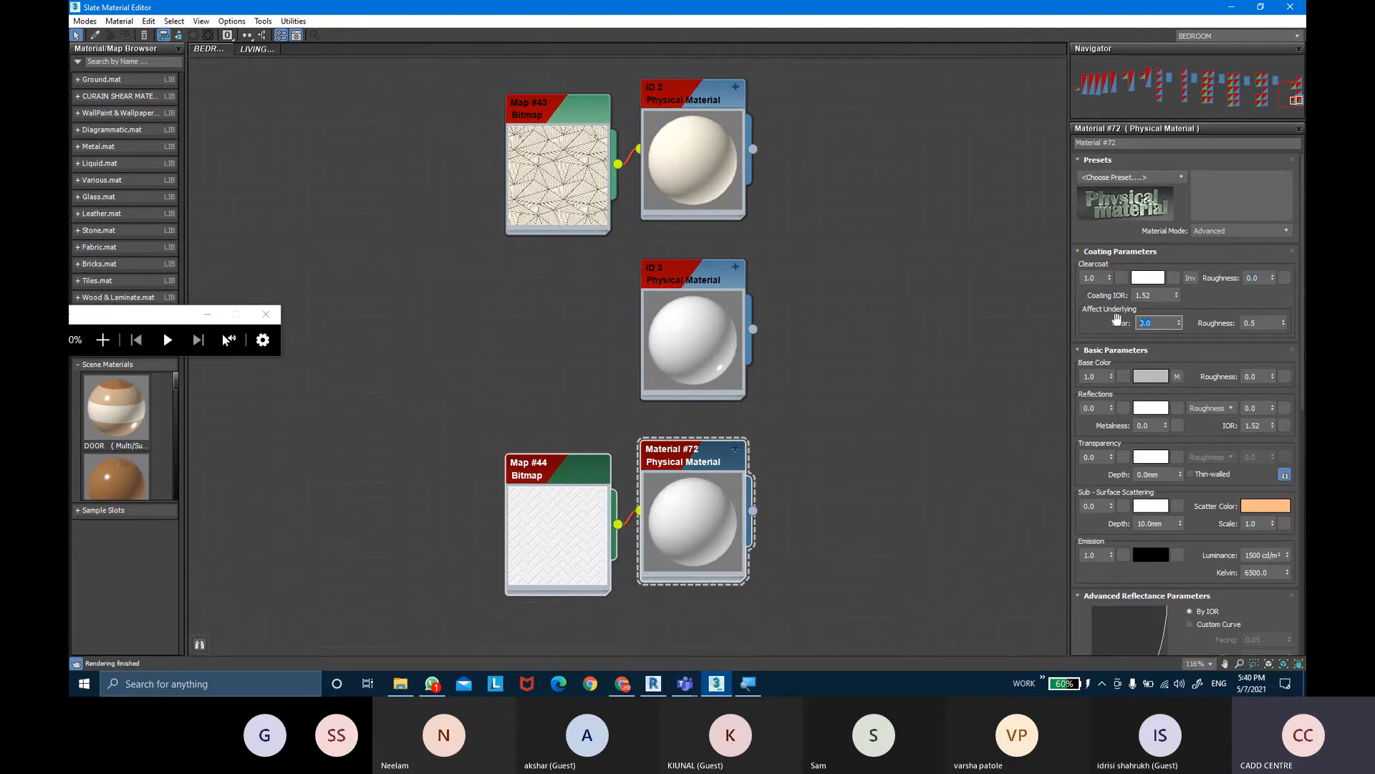
Open the white-tile bitmap's map channel setting, and rename its physical material ID 4
double_click(527, 473)
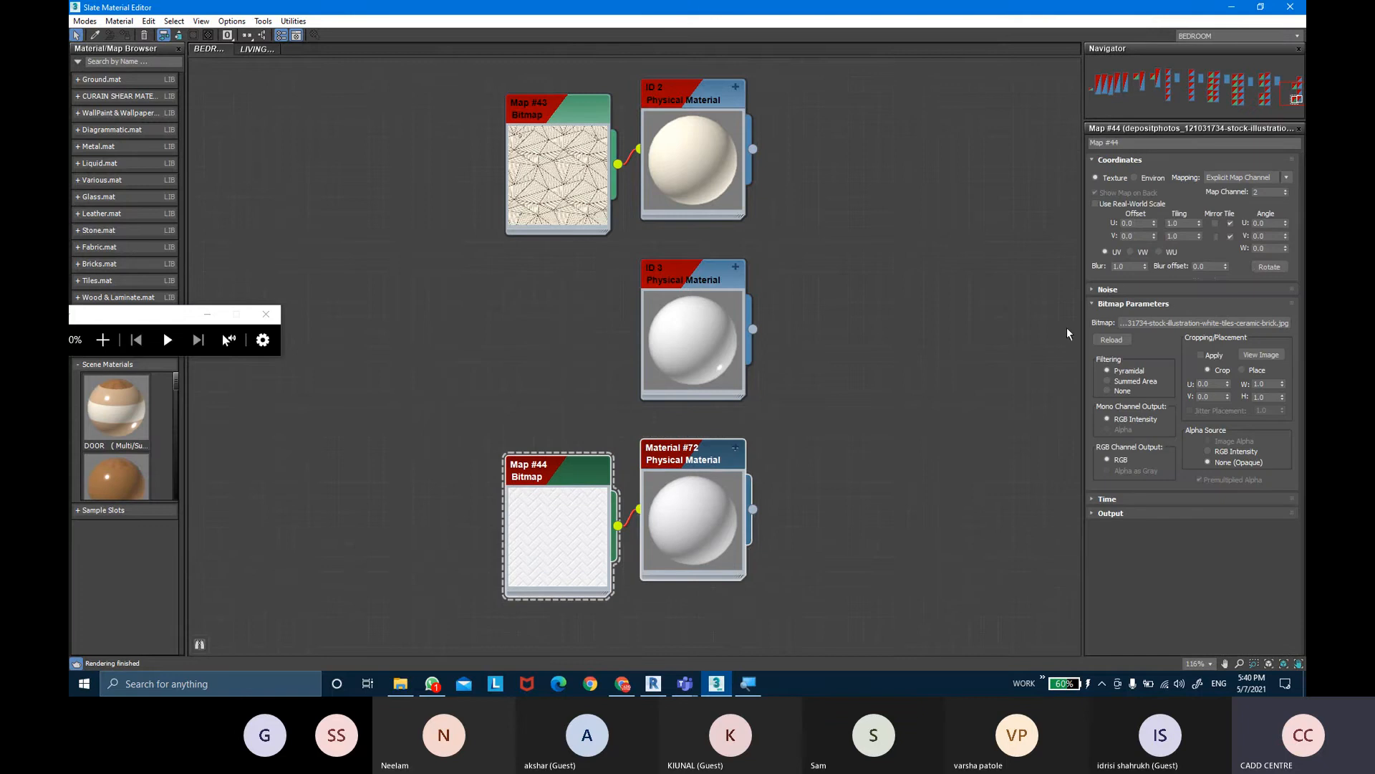
left_click(1250, 192)
left_click(735, 448)
double_click(707, 465)
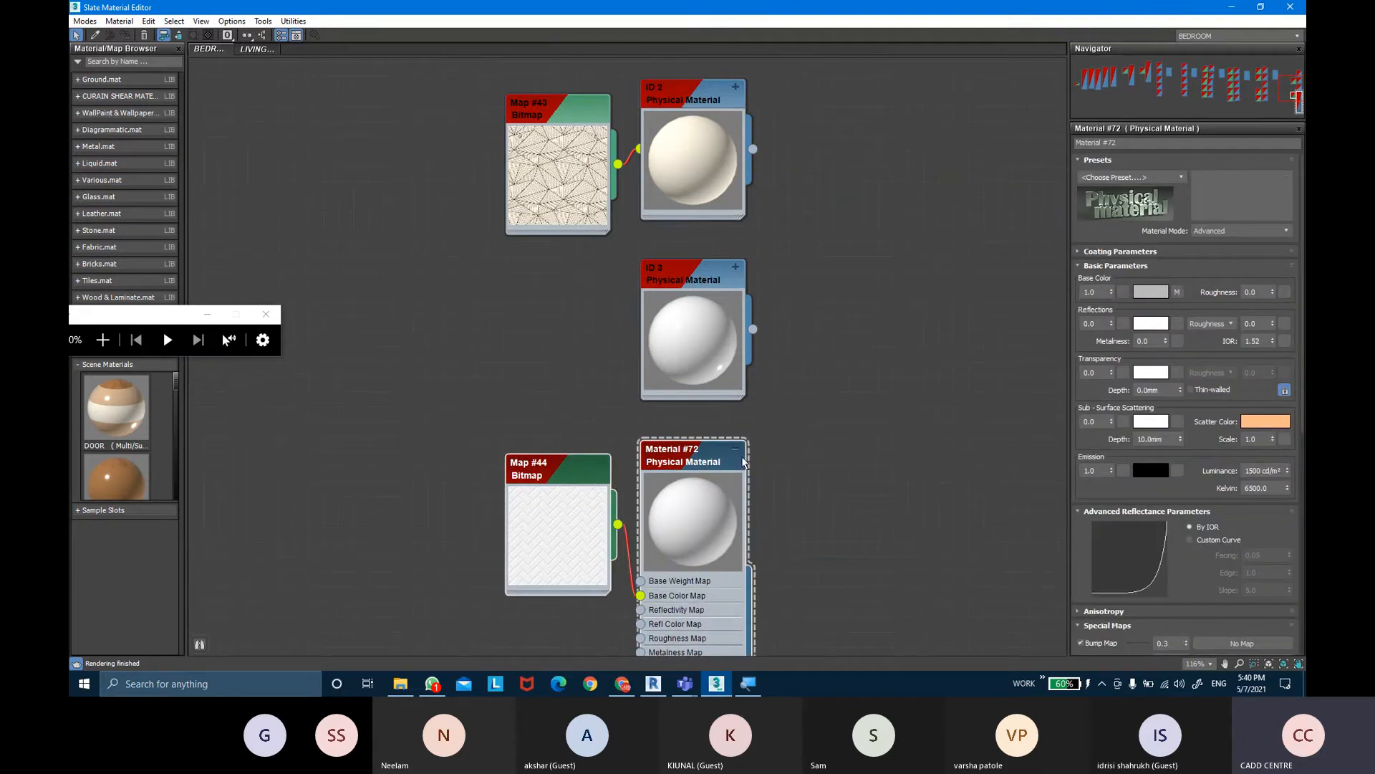
left_click(736, 449)
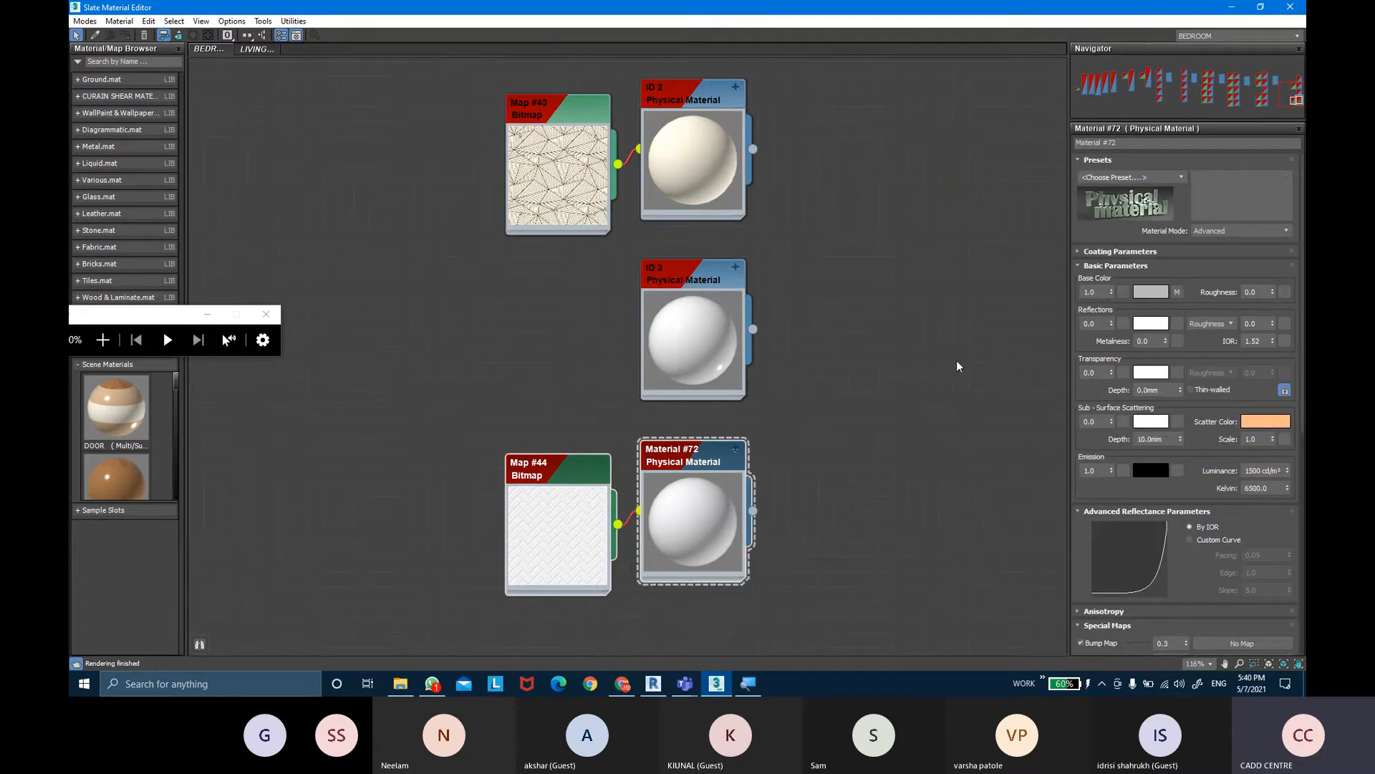
left_click(1153, 143)
type("ID")
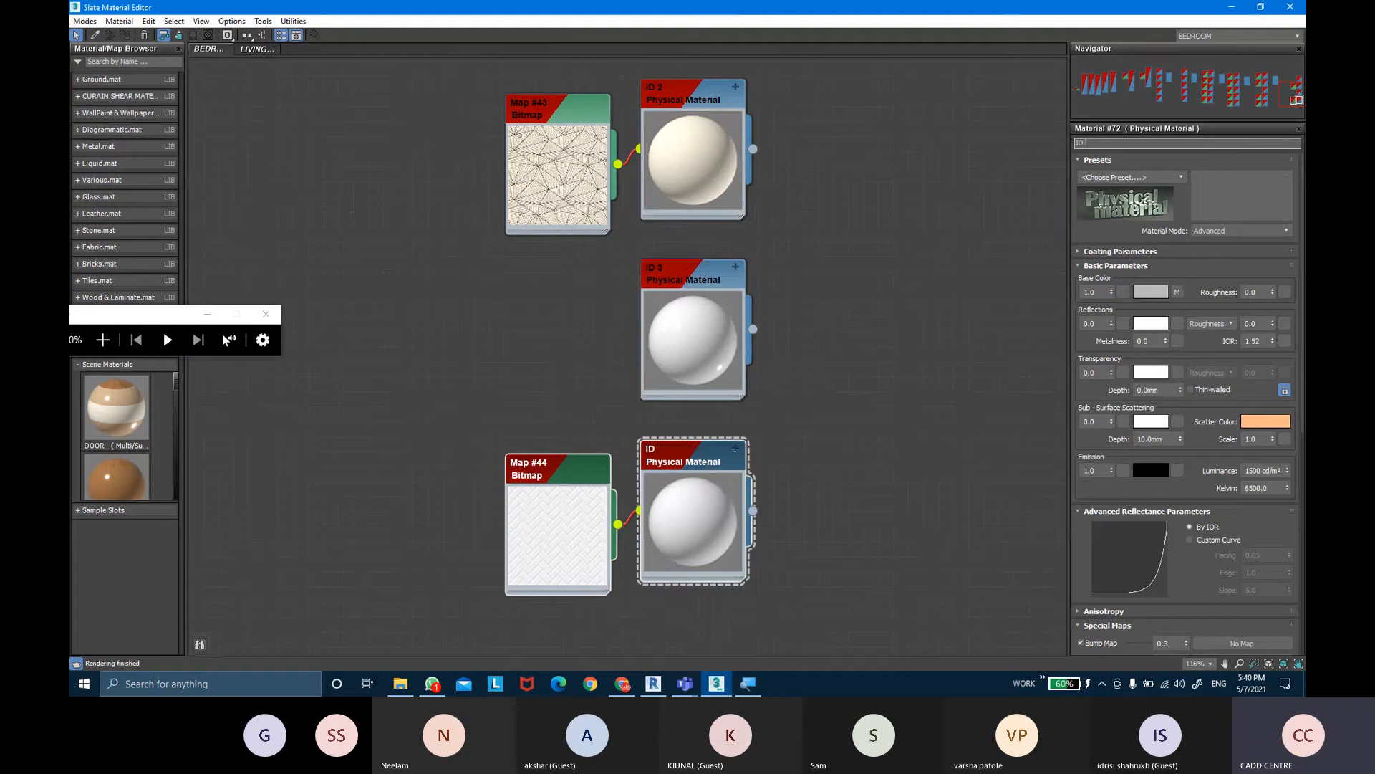
Add a Multi/Sub-Object material beside the four ID materials and collapse its node
right_click(823, 237)
mouse_move(881, 223)
mouse_move(988, 222)
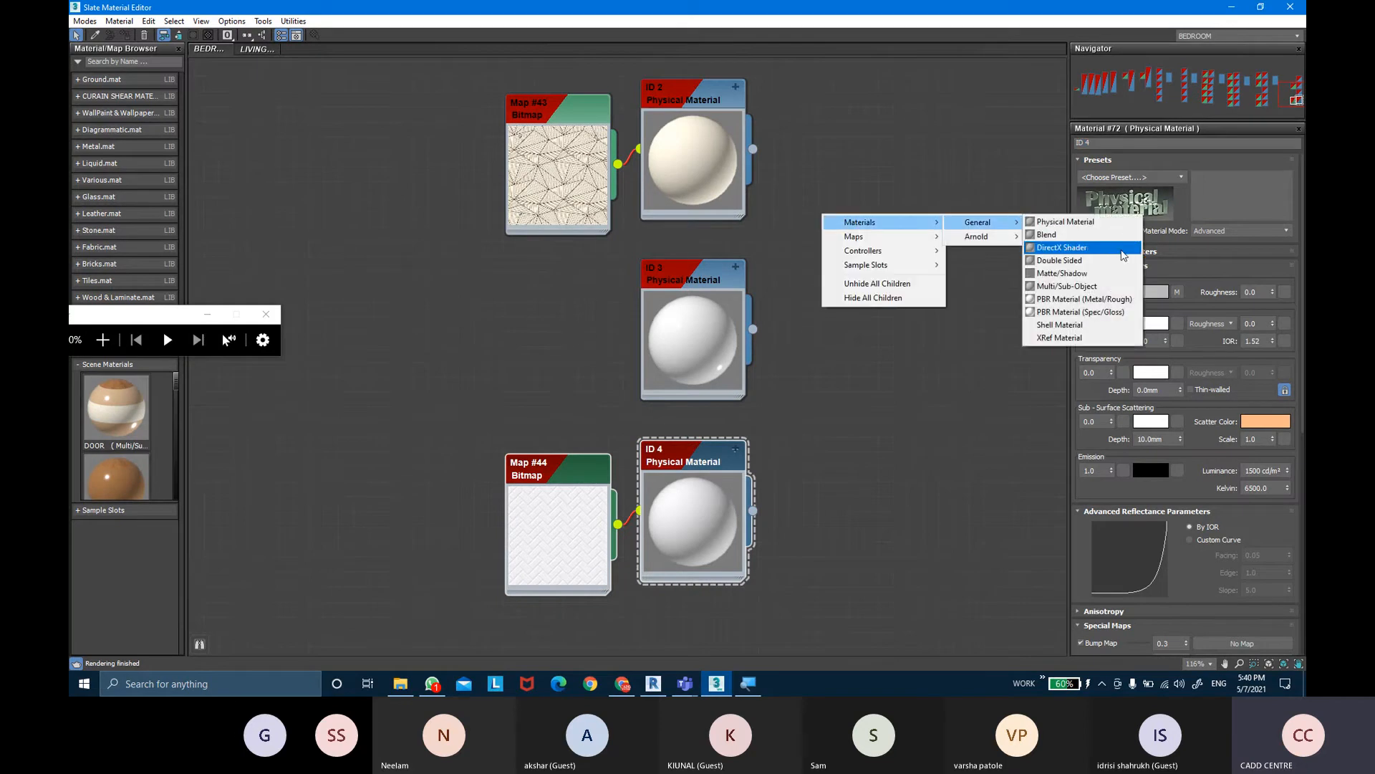
left_click(1067, 286)
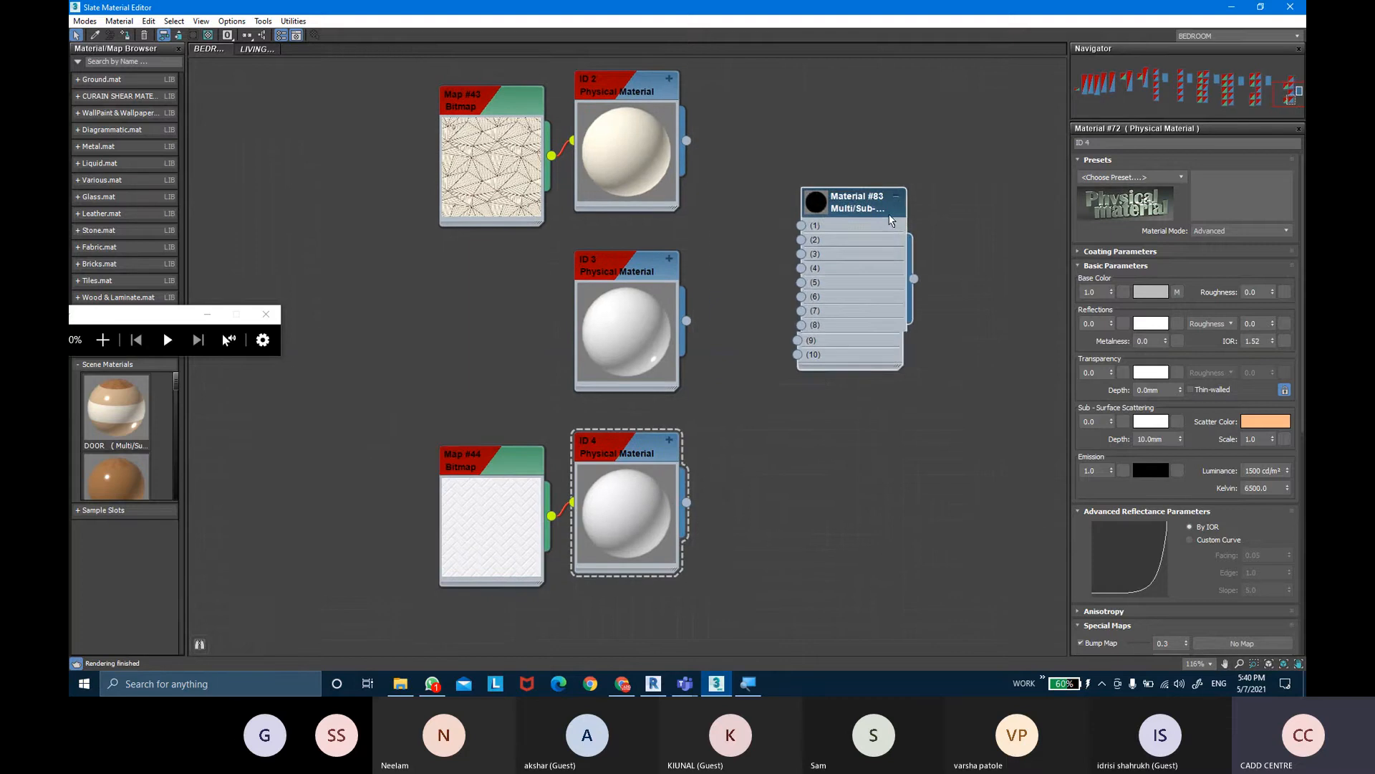
left_click_drag(889, 214, 901, 217)
left_click(909, 199)
Open the Multi/Sub-Object parameters with an enlarged preview and set the number of materials to 4
double_click(837, 208)
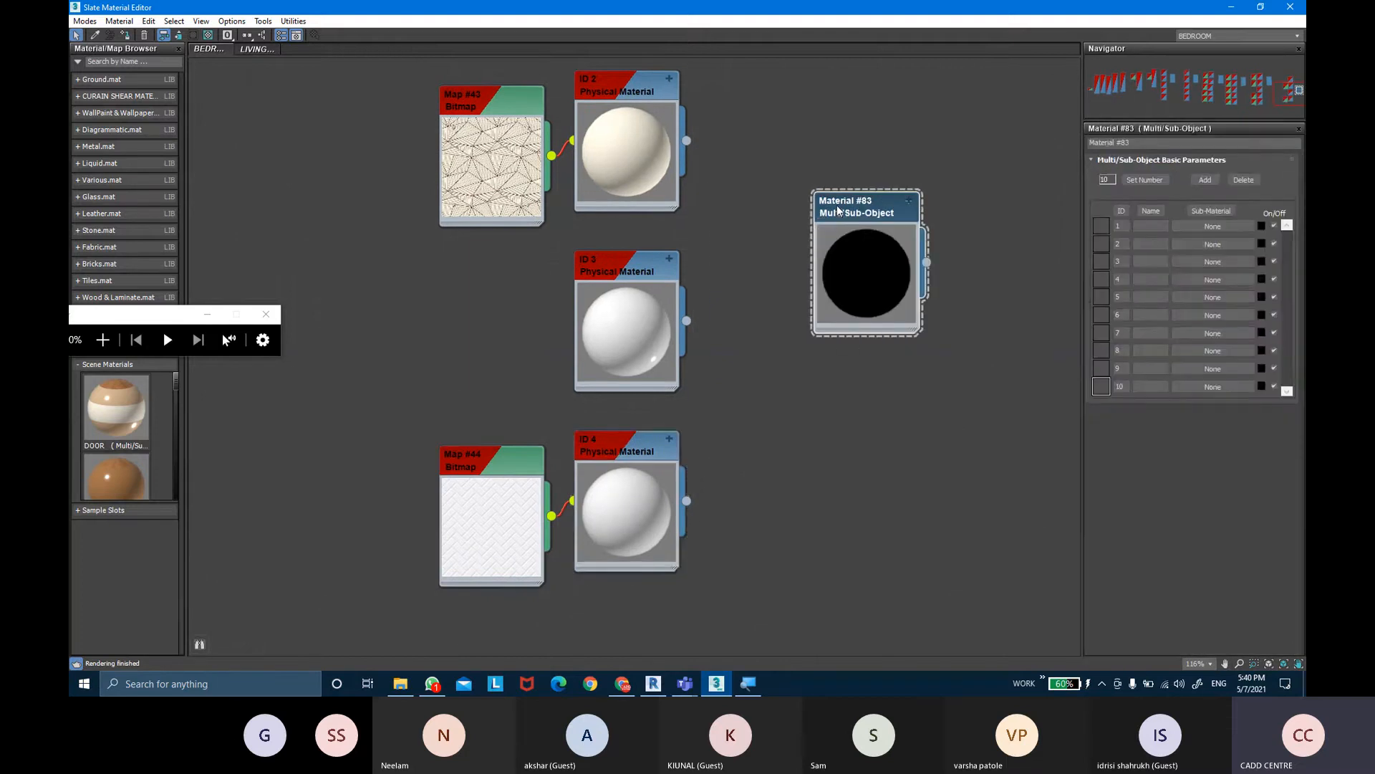
left_click(1144, 179)
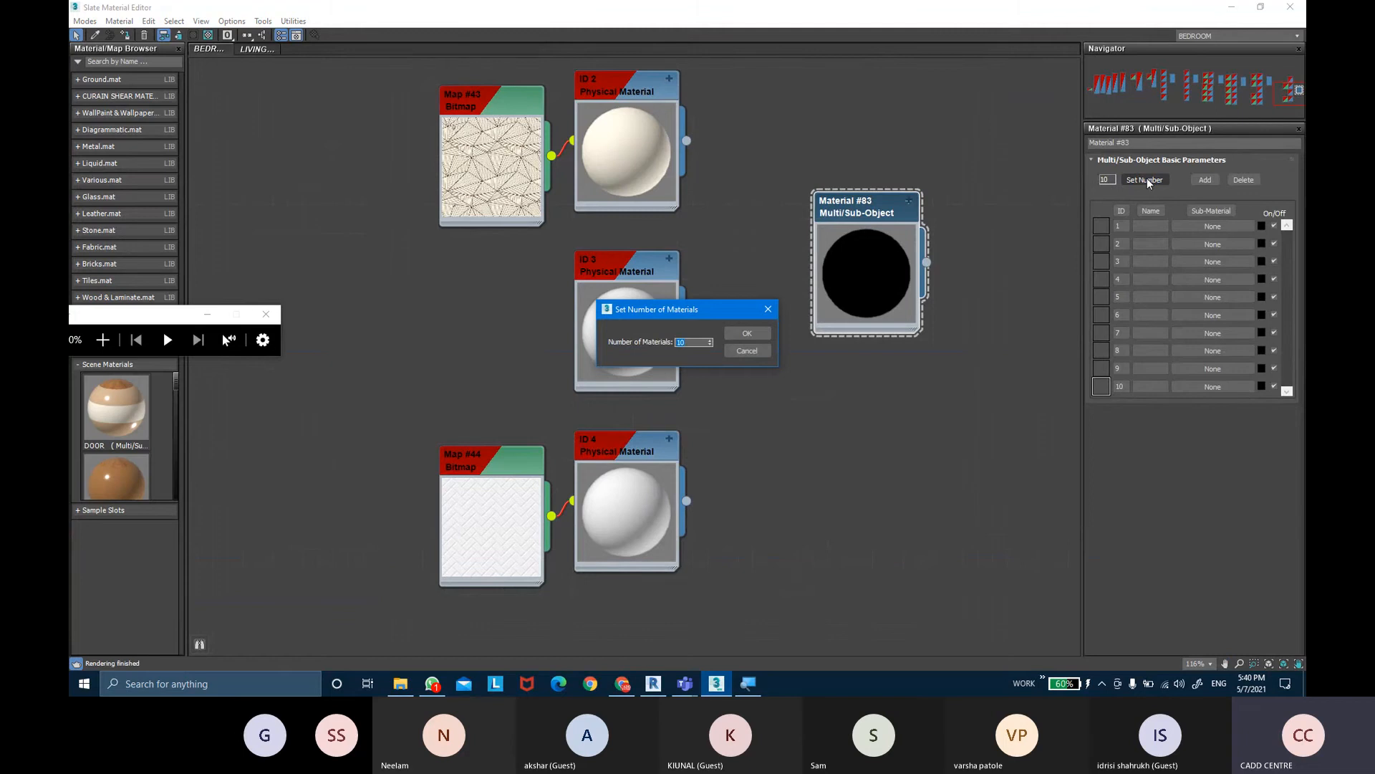
left_click(732, 332)
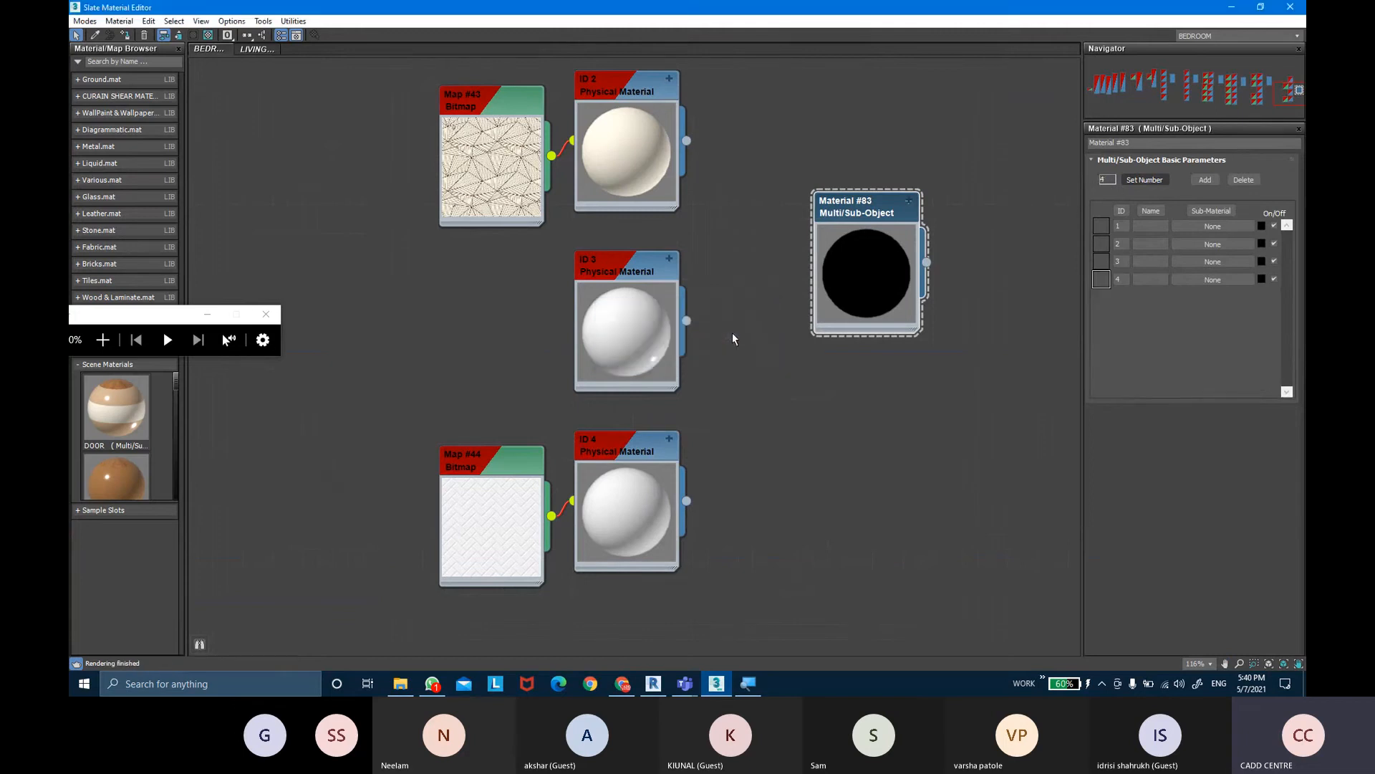
Expand the Multi/Sub-Object node and connect materials ID 1, ID 2, ID 3 and ID 4 to slots 1 through 4 respectively
left_click(909, 200)
scroll(698, 153, "down", 1)
middle_click_drag(699, 153, 715, 253)
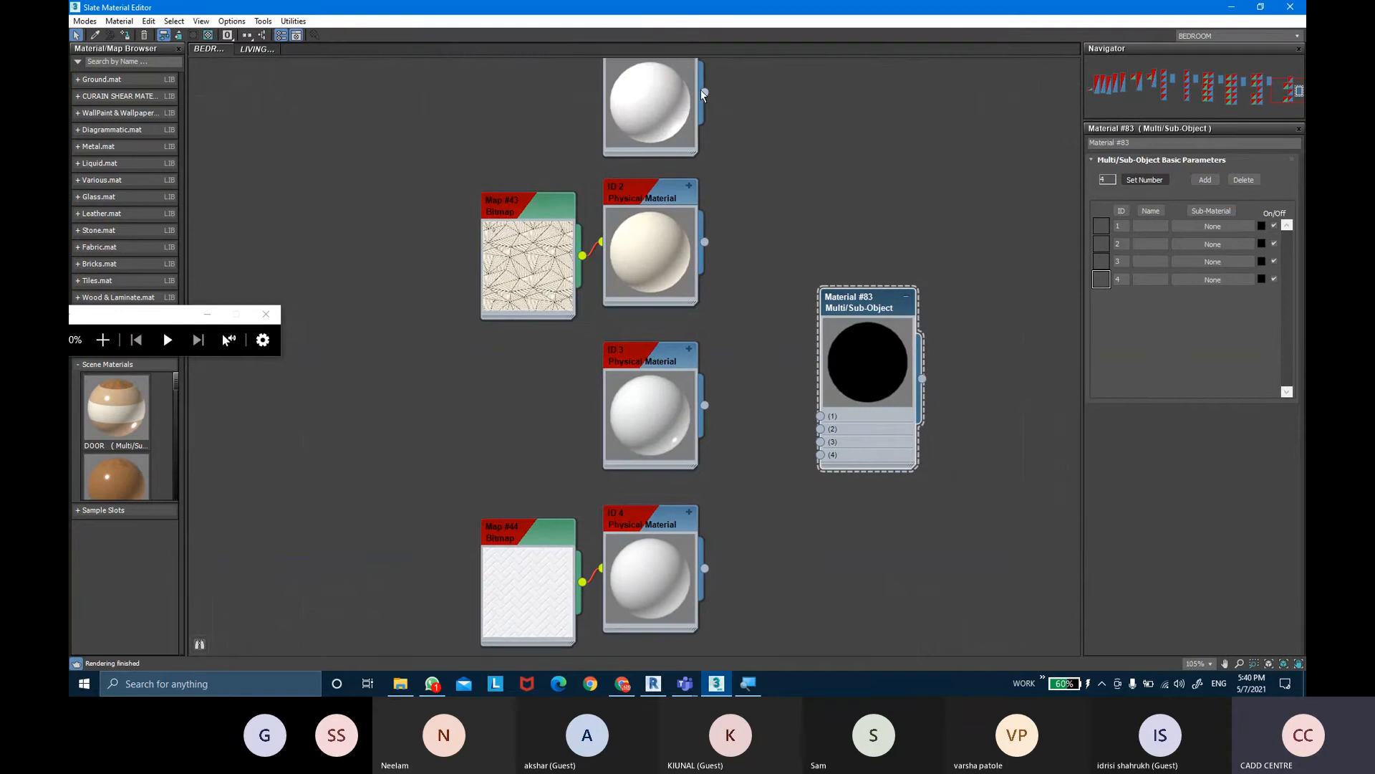
left_click_drag(705, 93, 820, 415)
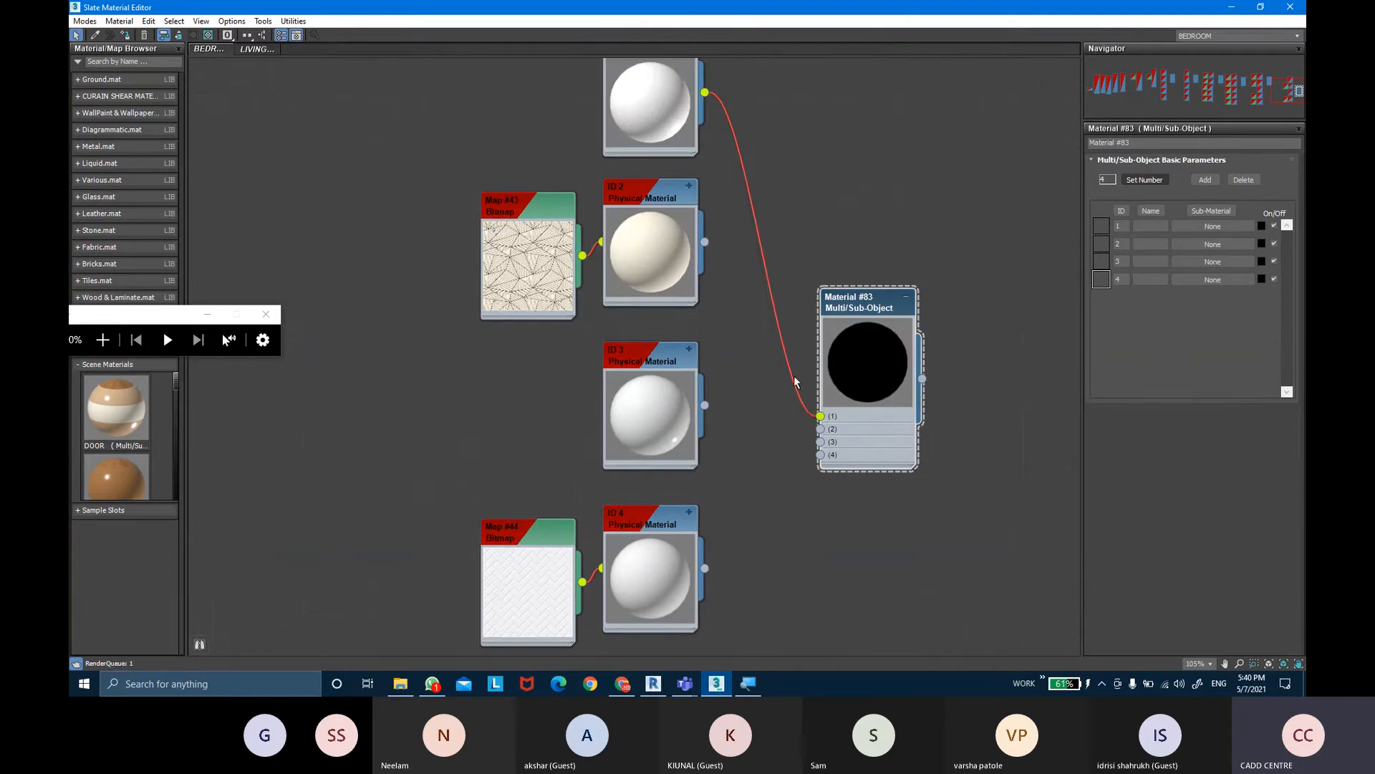
left_click_drag(705, 242, 820, 429)
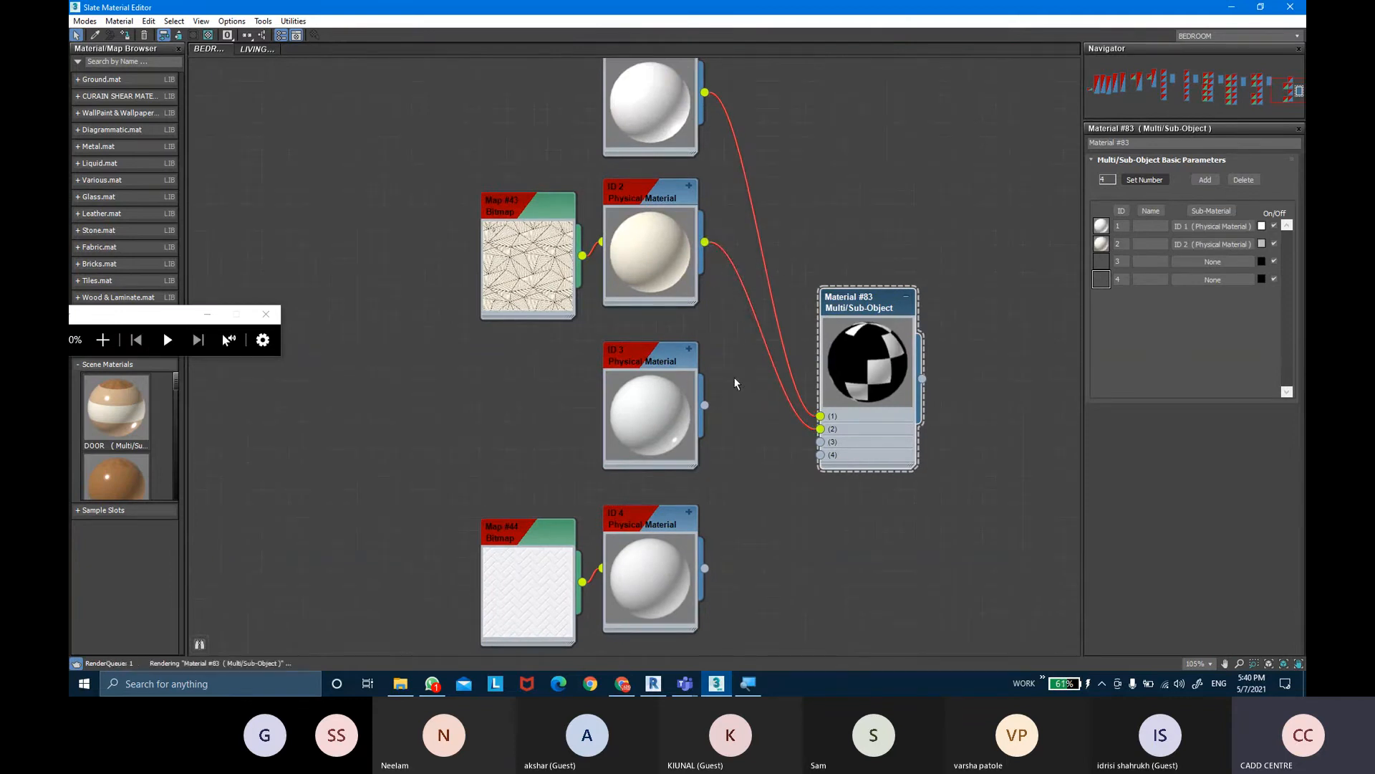
left_click_drag(705, 406, 820, 442)
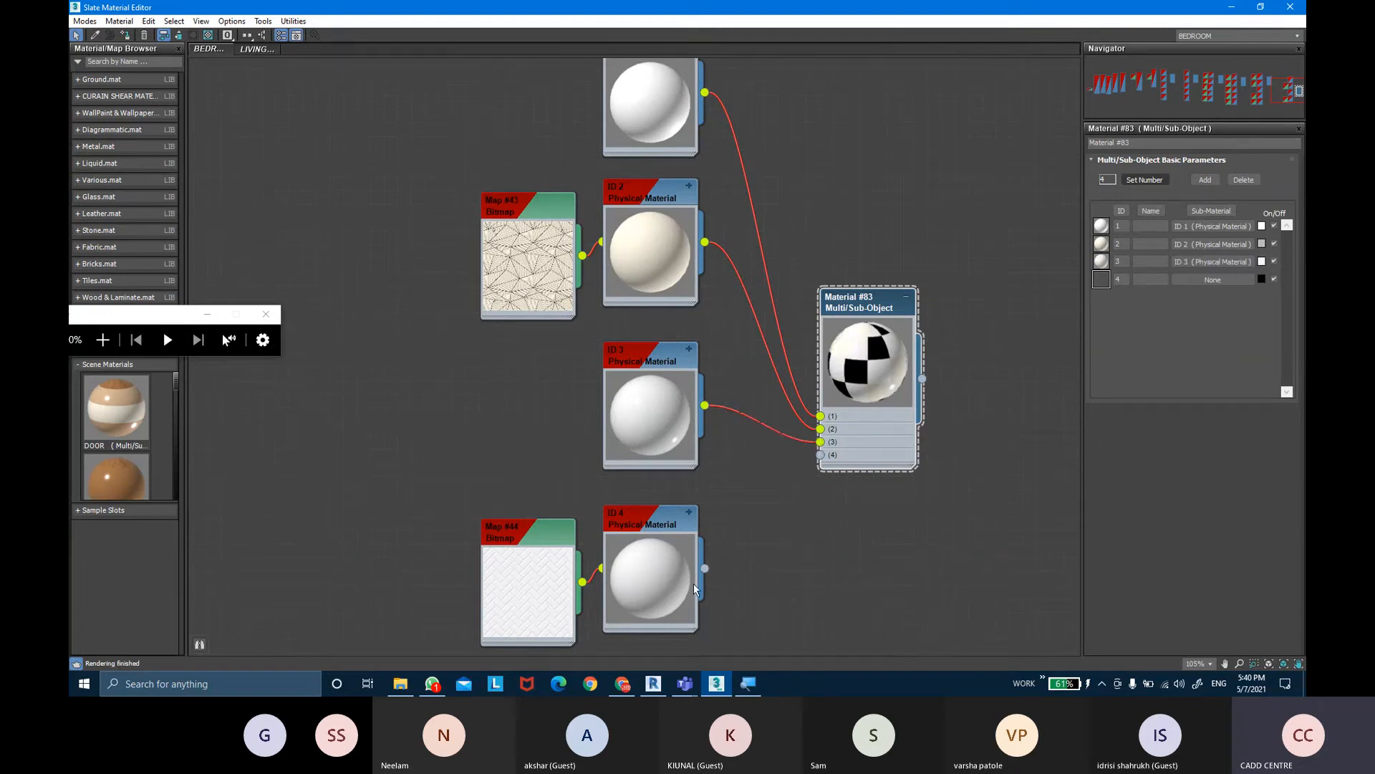
left_click_drag(705, 568, 821, 456)
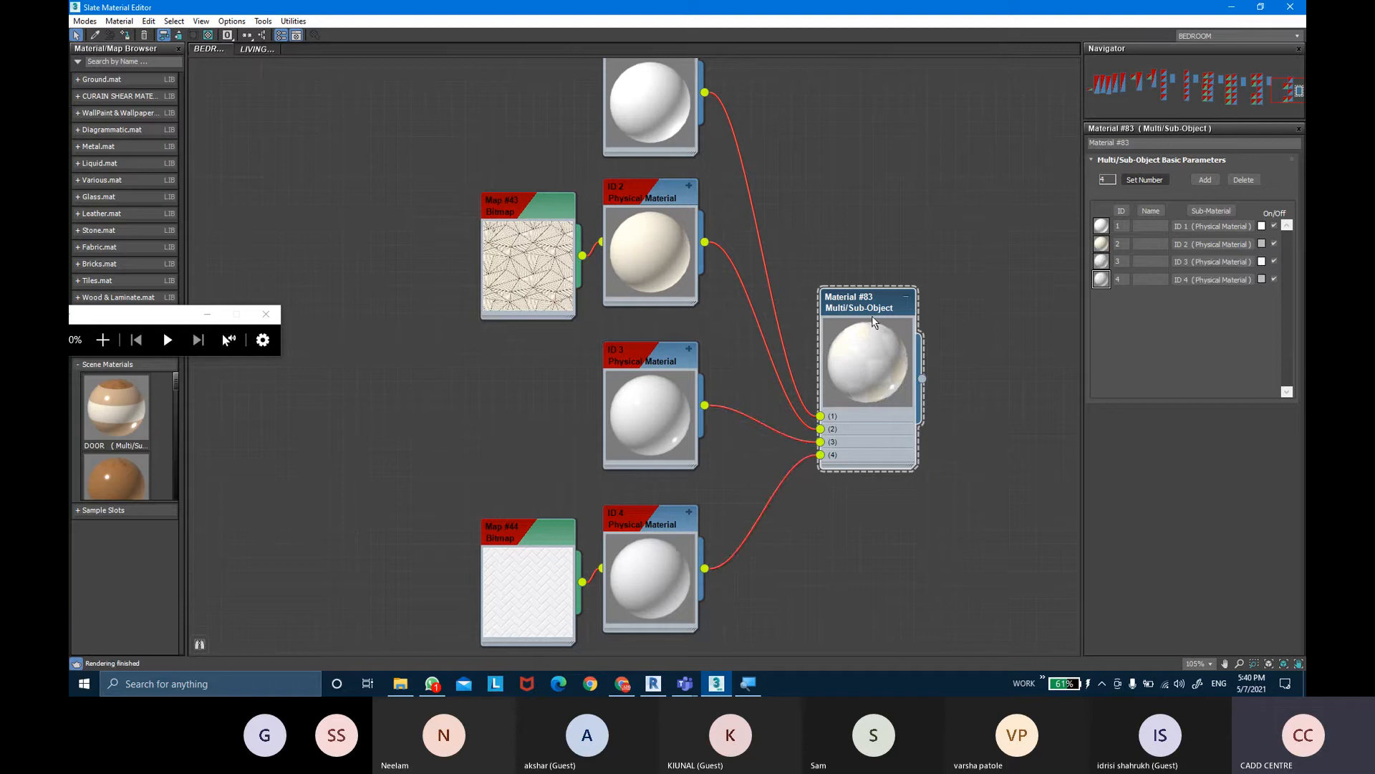
Rename the Multi/Sub-Object material WALLS and move the material editor aside to uncover the wall model
left_click(1188, 142)
type("WALLS")
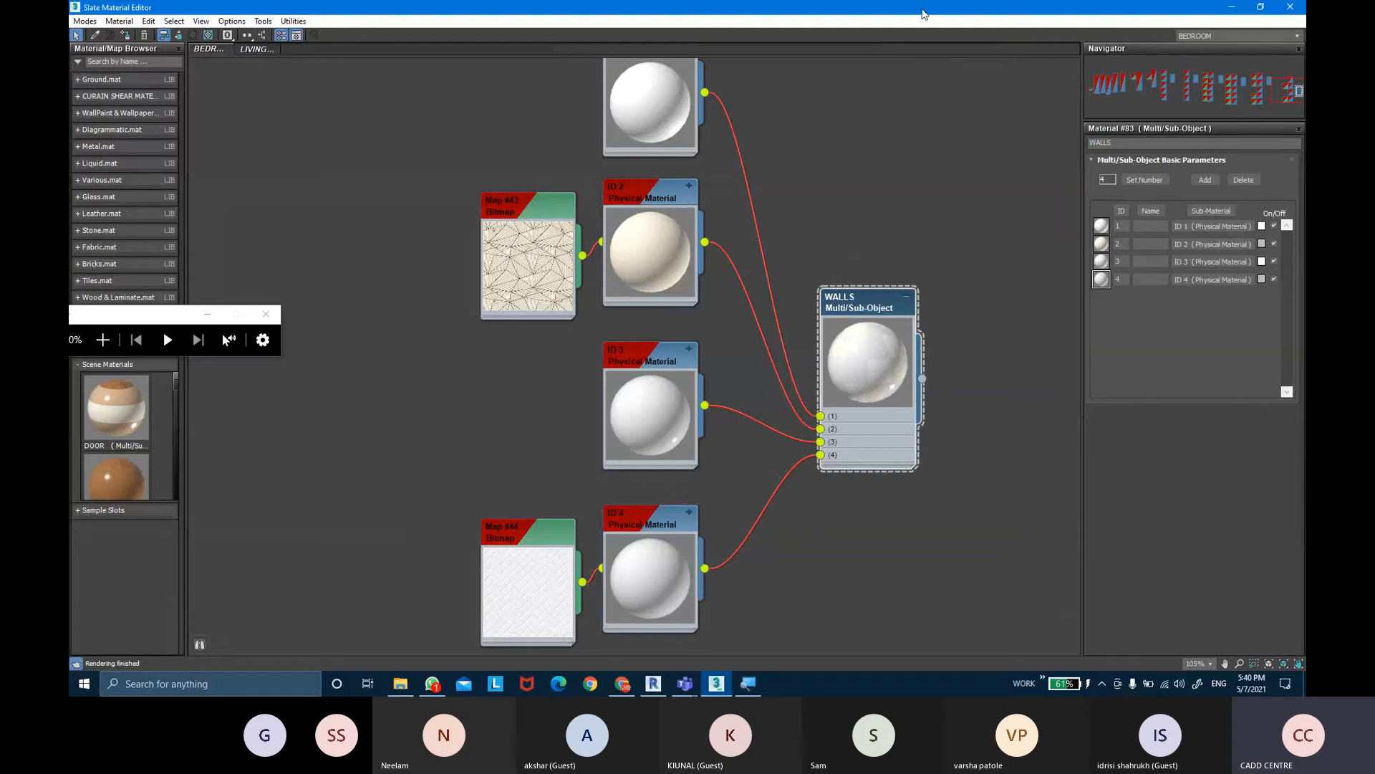
left_click_drag(922, 12, 981, 309)
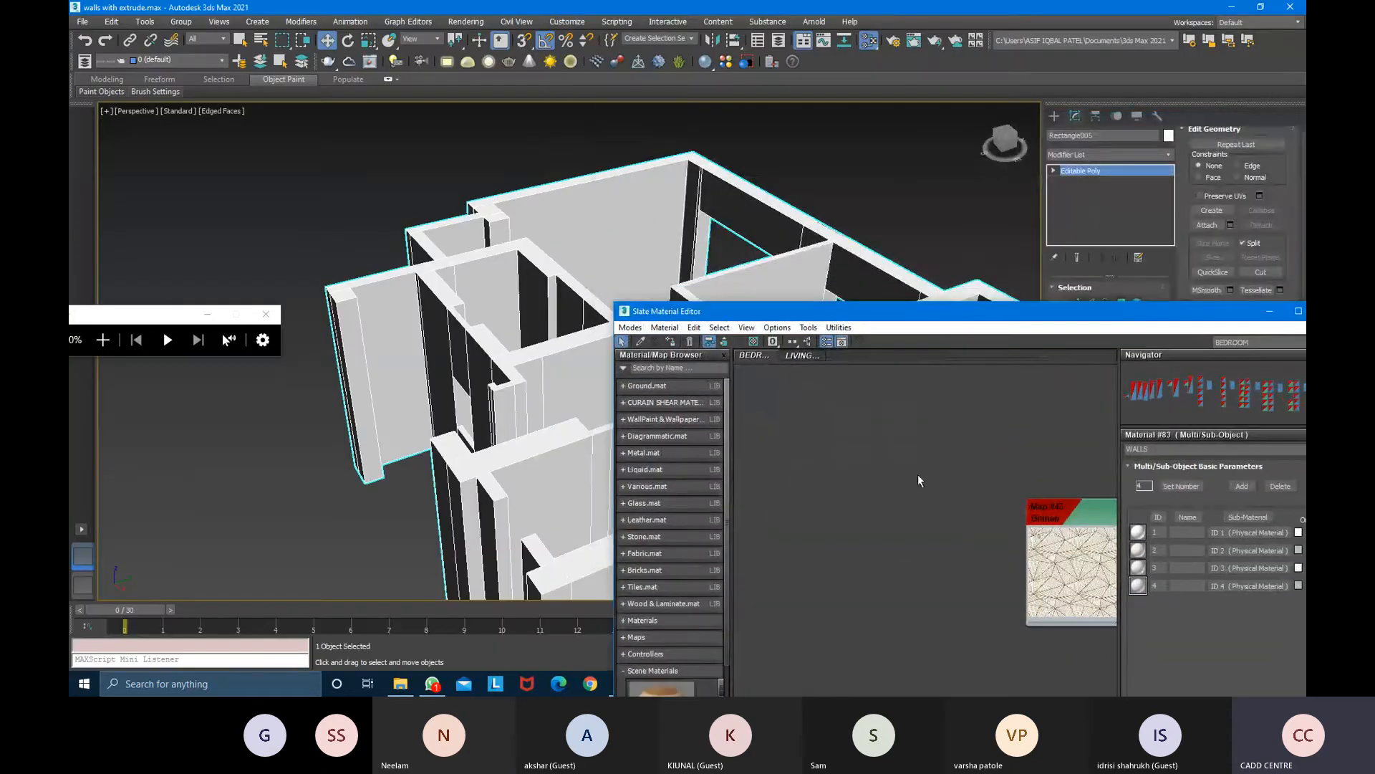
Assign the WALLS material to the selected wall object and close the material editor
scroll(918, 475, "down", 2)
middle_click_drag(990, 497, 652, 396)
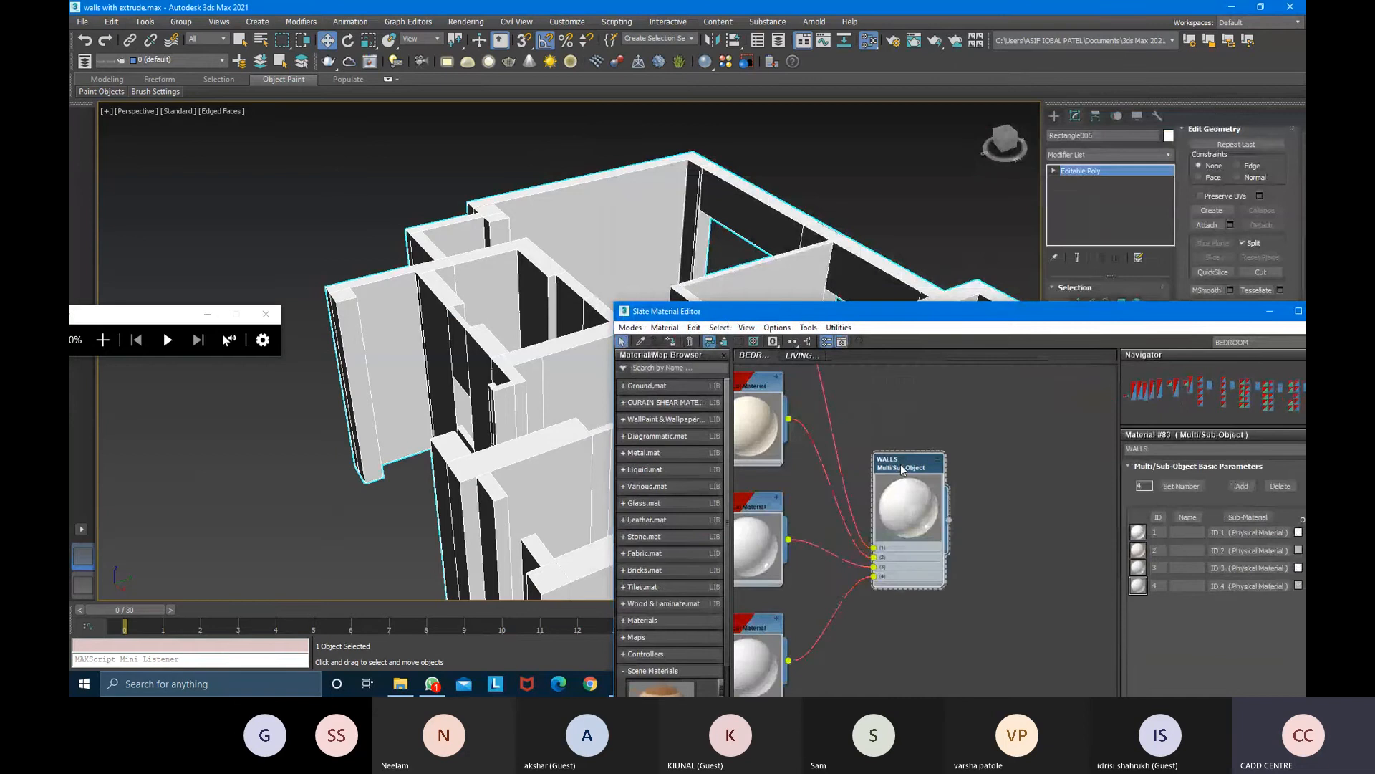
right_click(912, 462)
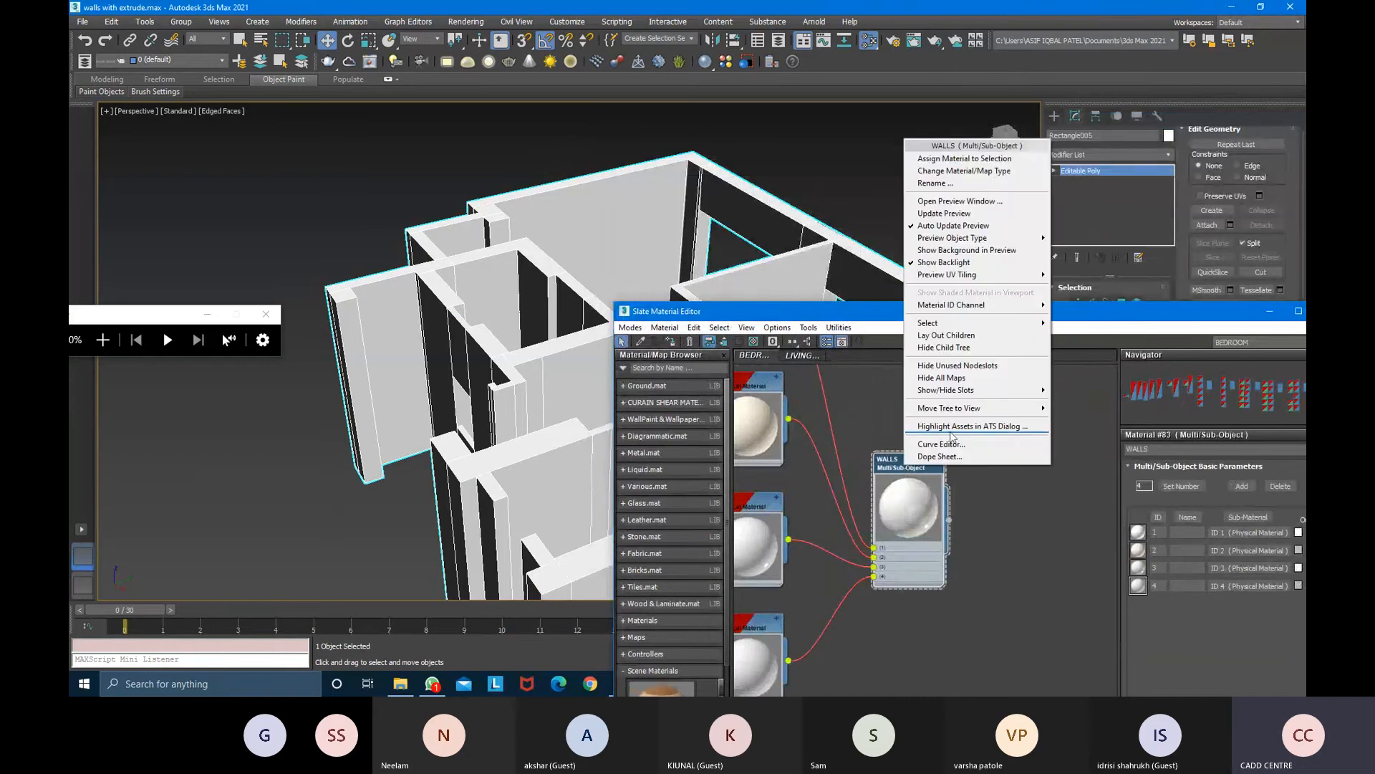
left_click(994, 161)
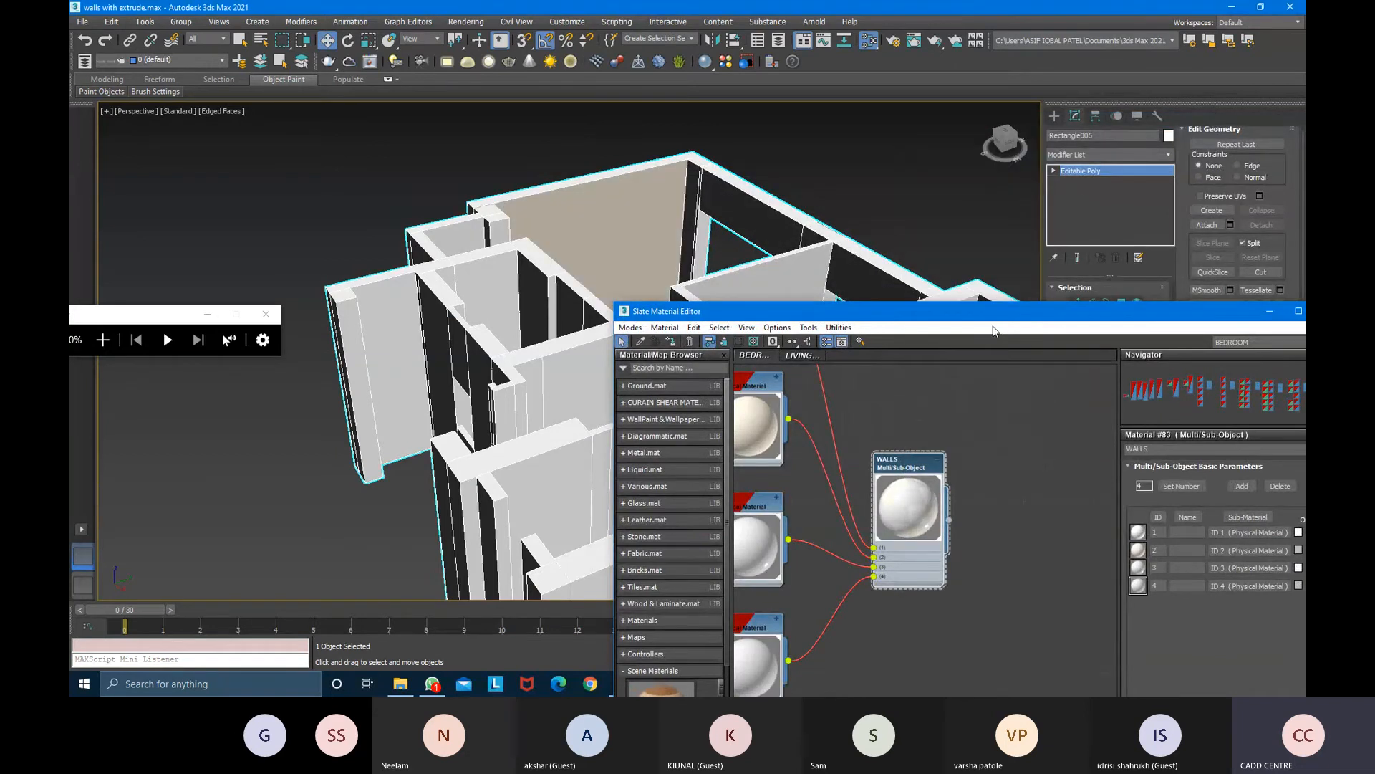
left_click_drag(946, 311, 715, 500)
left_click(1100, 503)
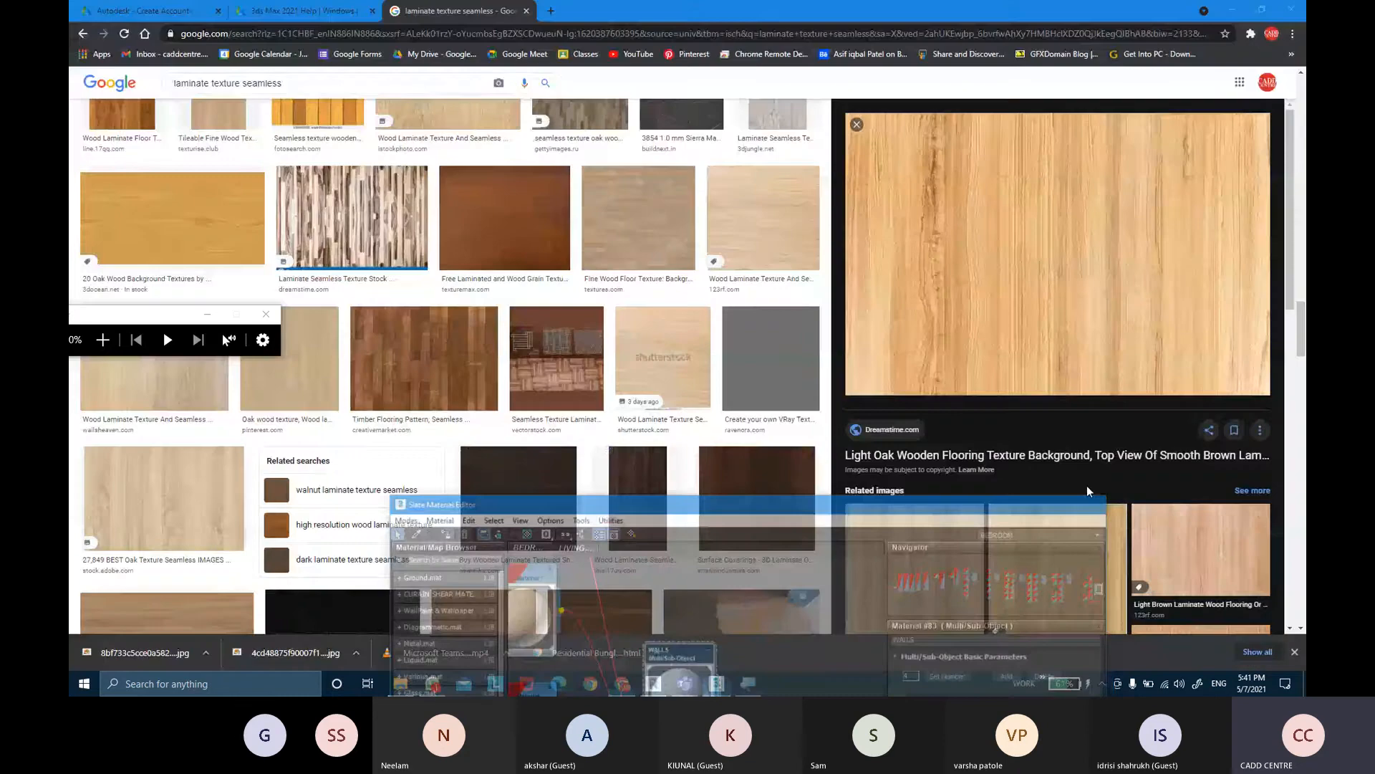
key("alt+Tab")
Add a UVW Map modifier to the walls with Box mapping and map channel 2
scroll(645, 201, "up", 5)
scroll(646, 200, "down", 3)
middle_click_drag(646, 201, 637, 244, "alt")
key("ctrl")
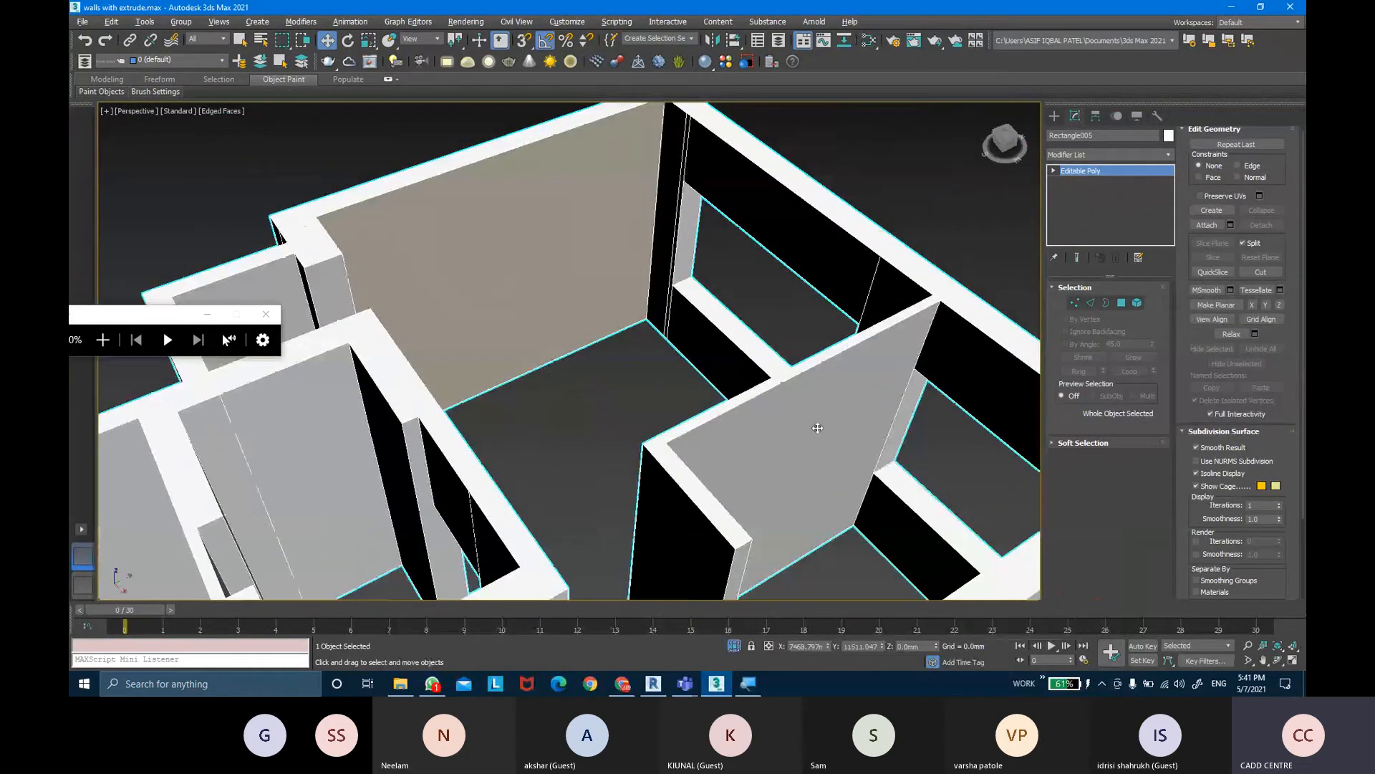
middle_click_drag(818, 430, 799, 446)
key("ctrl")
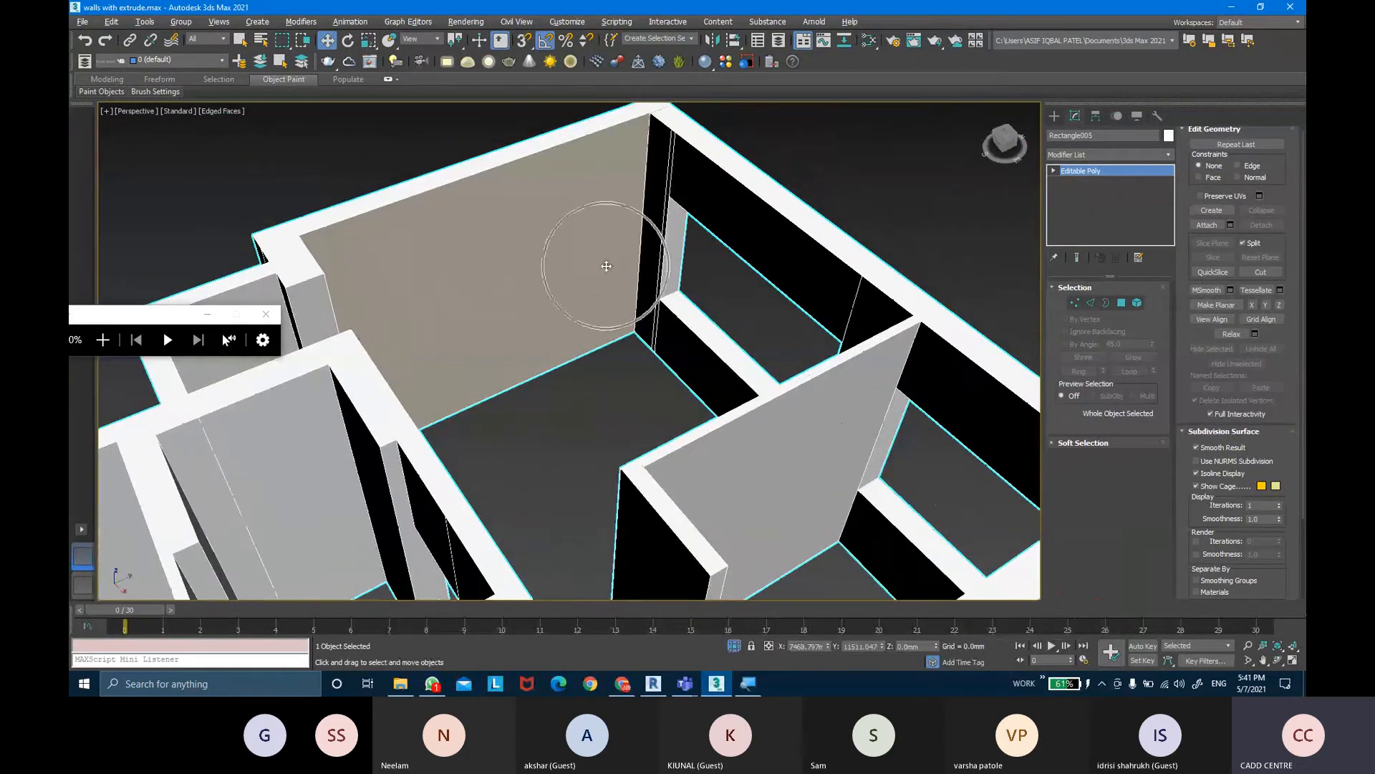
left_click(1098, 156)
key("u")
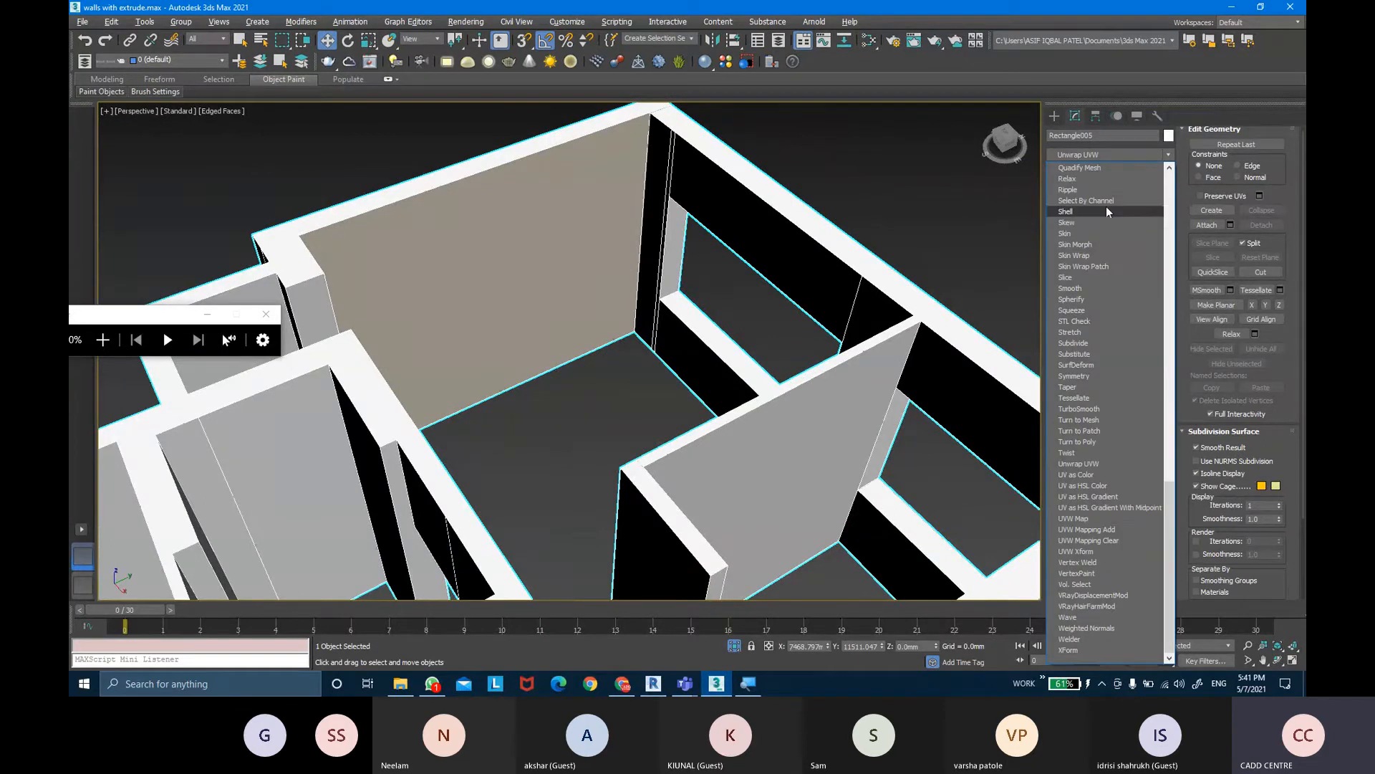
left_click(1090, 517)
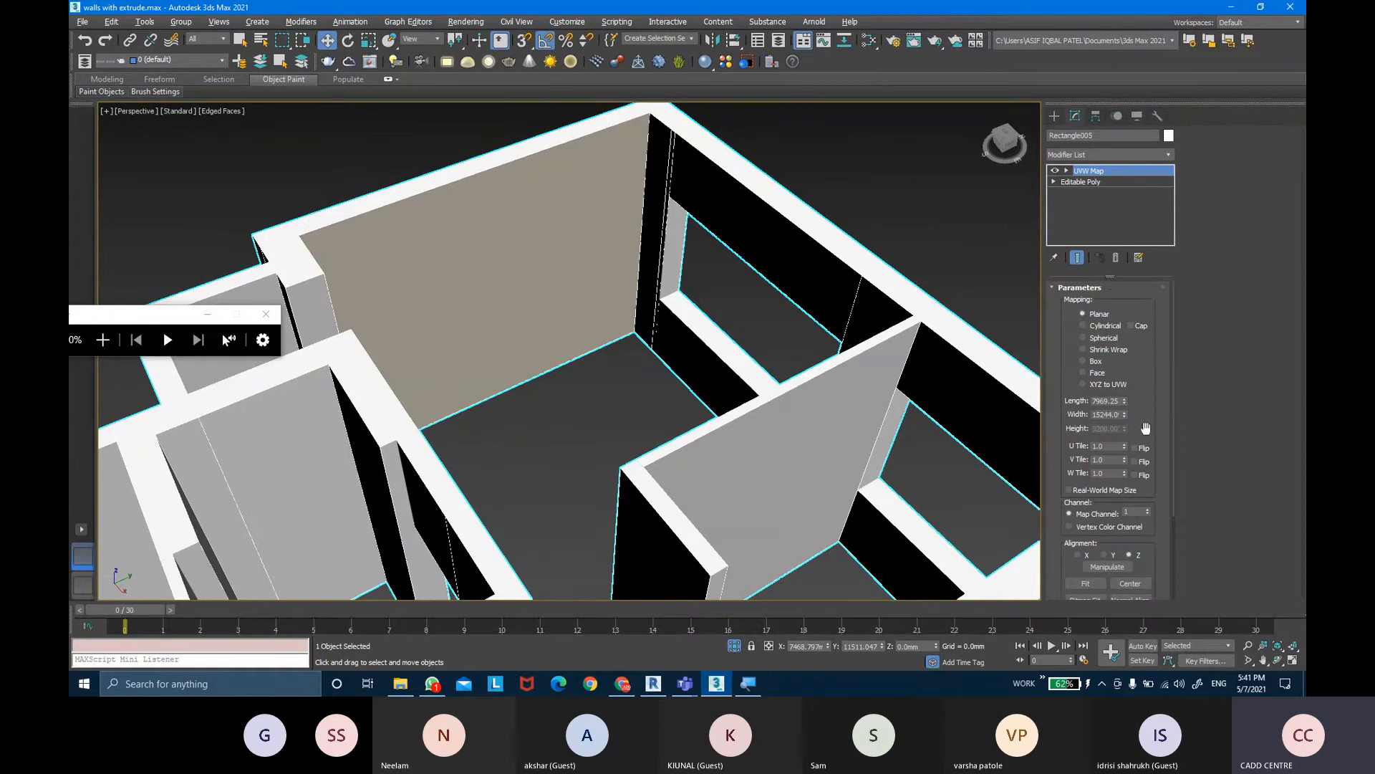
left_click(1094, 361)
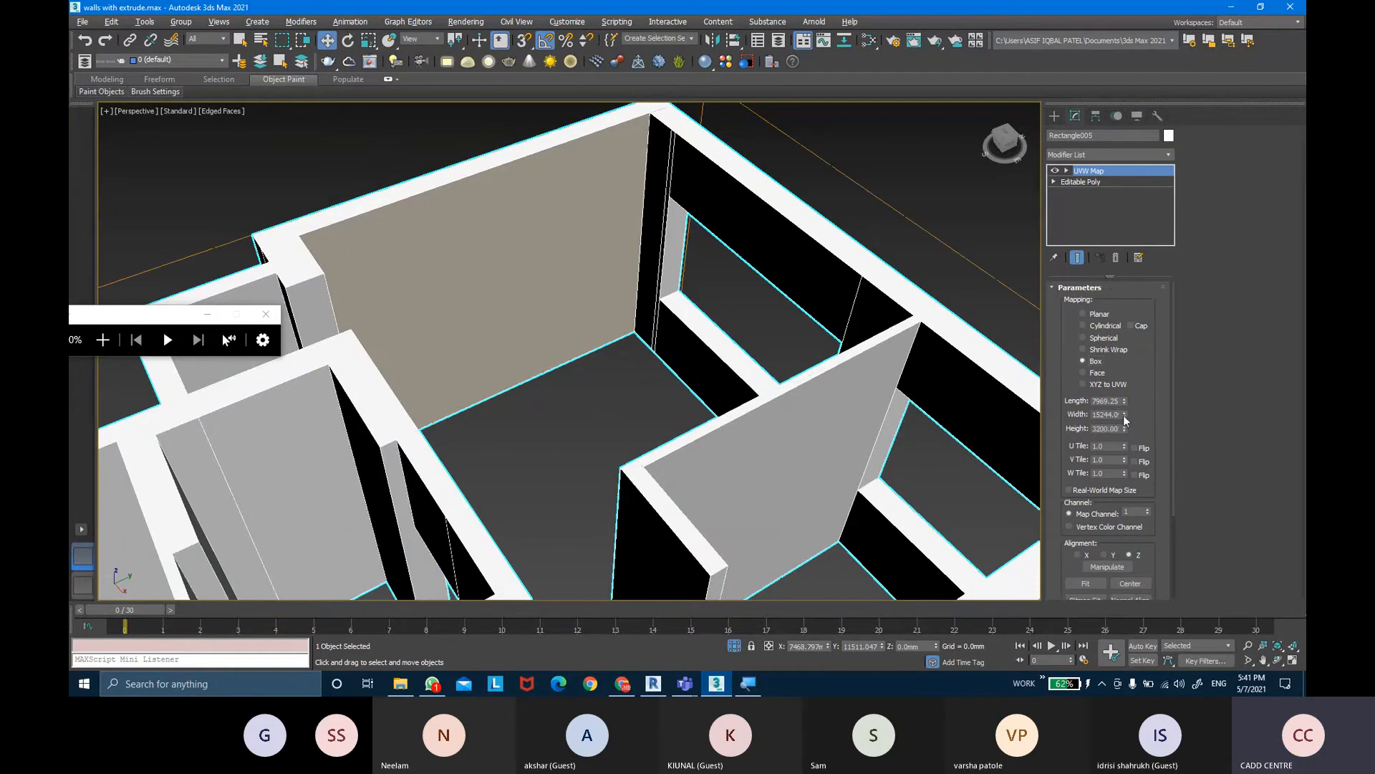
double_click(1134, 512)
key("Return")
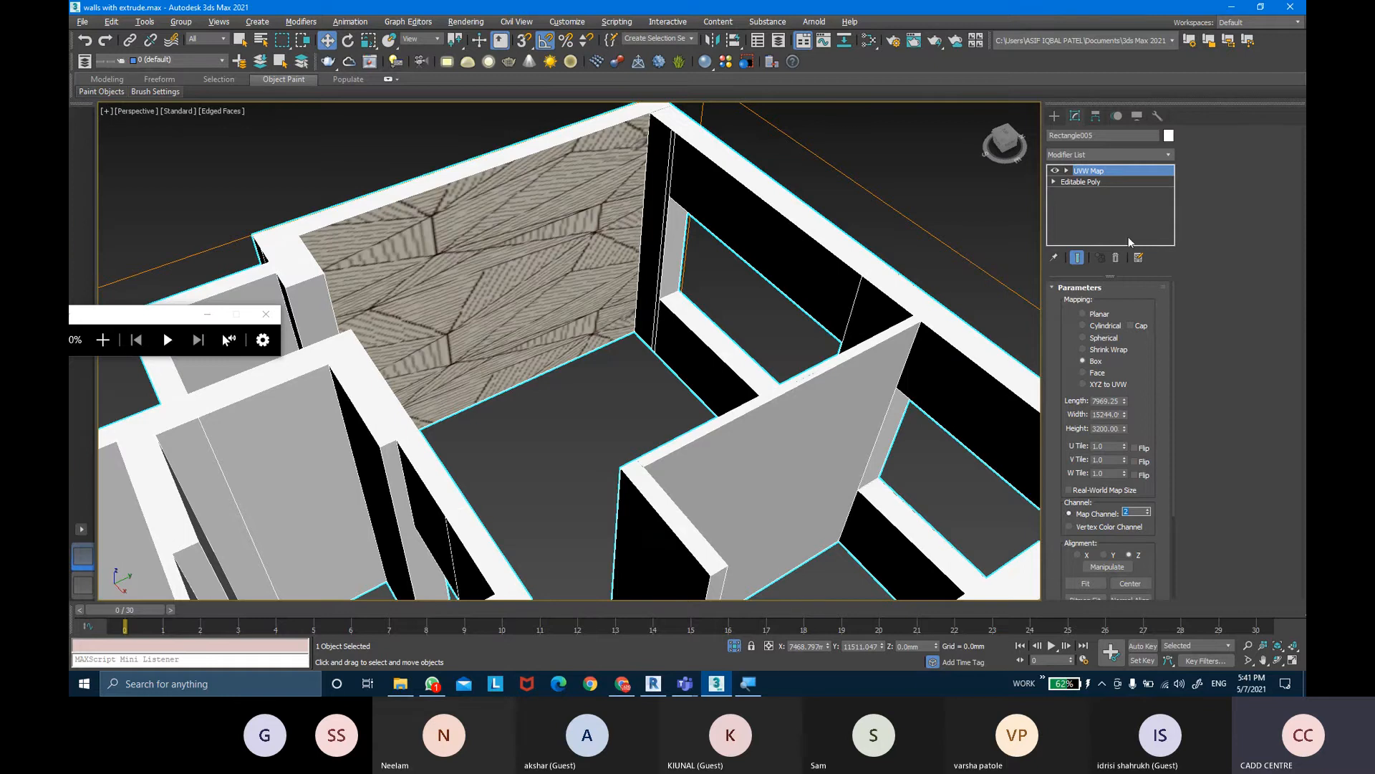
Rename the walls' UVW Map modifier ID 2
right_click(1122, 174)
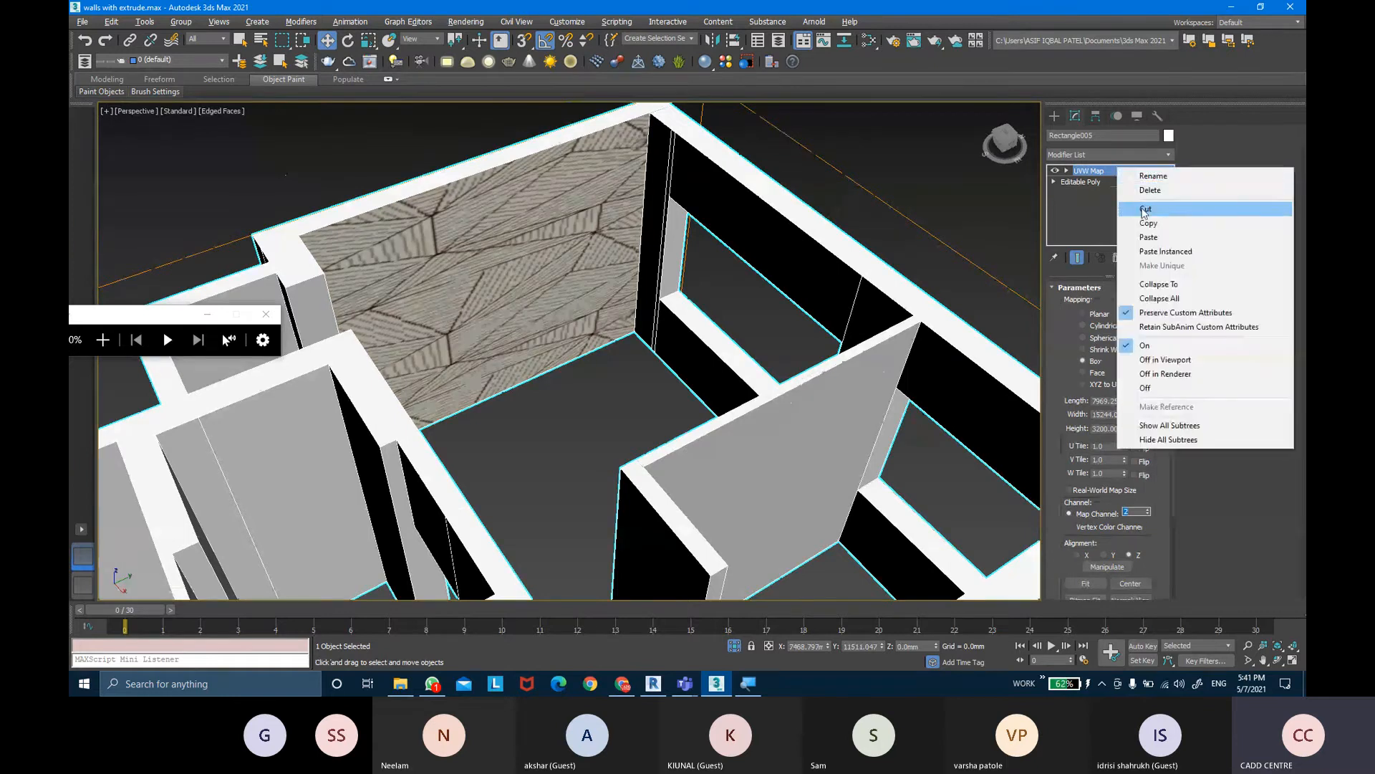
left_click(1153, 177)
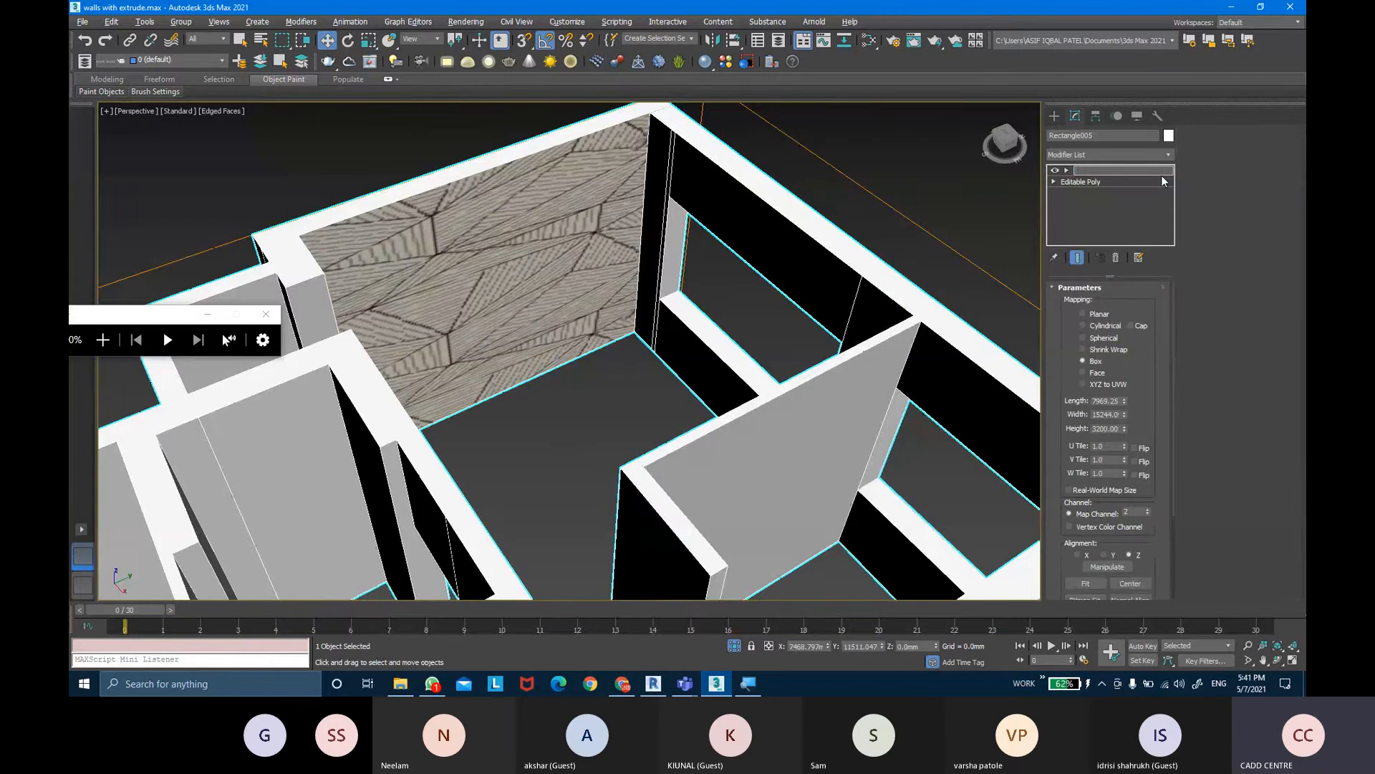
type("ID 2")
key("Return")
Add a second UVW Map modifier to the walls with map channel 4 and Box mapping
left_click(1153, 155)
scroll(1118, 344, "down", 10)
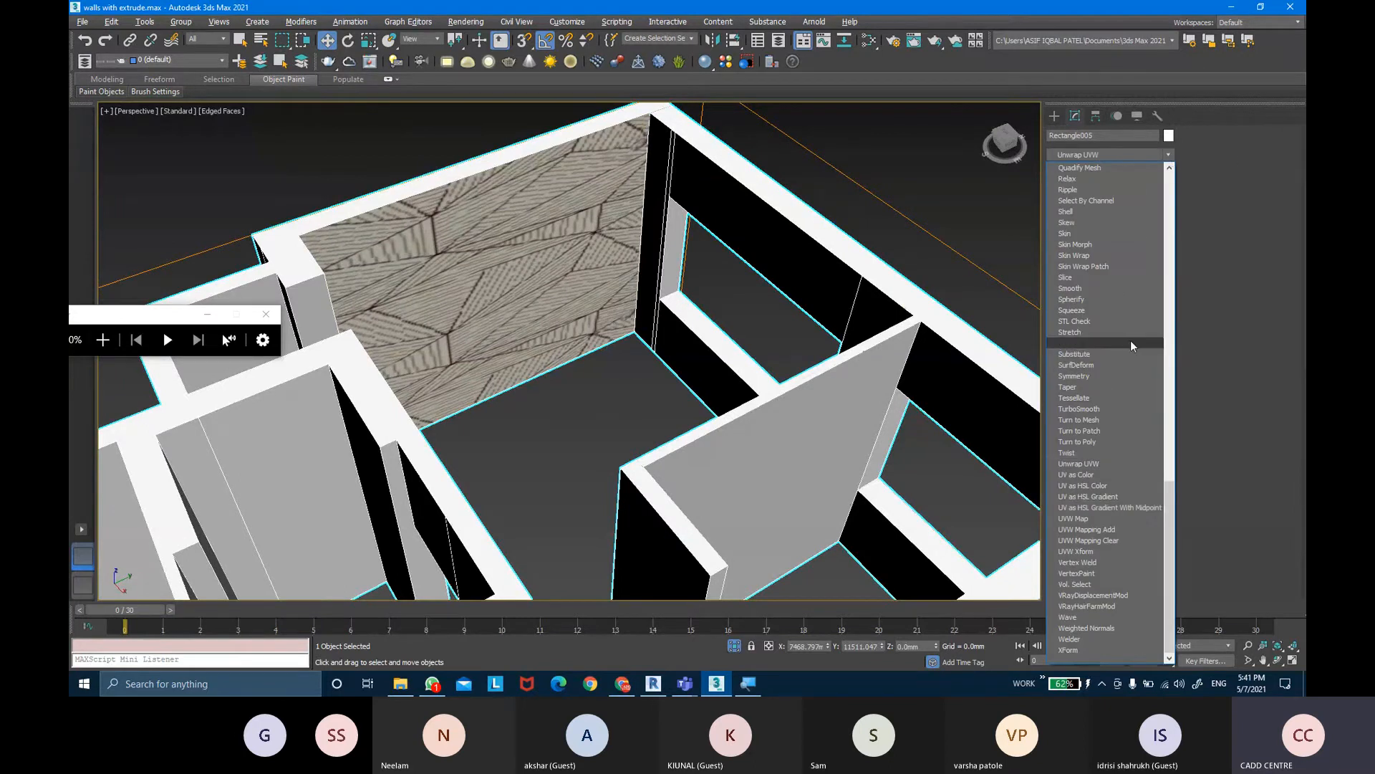
left_click(1093, 518)
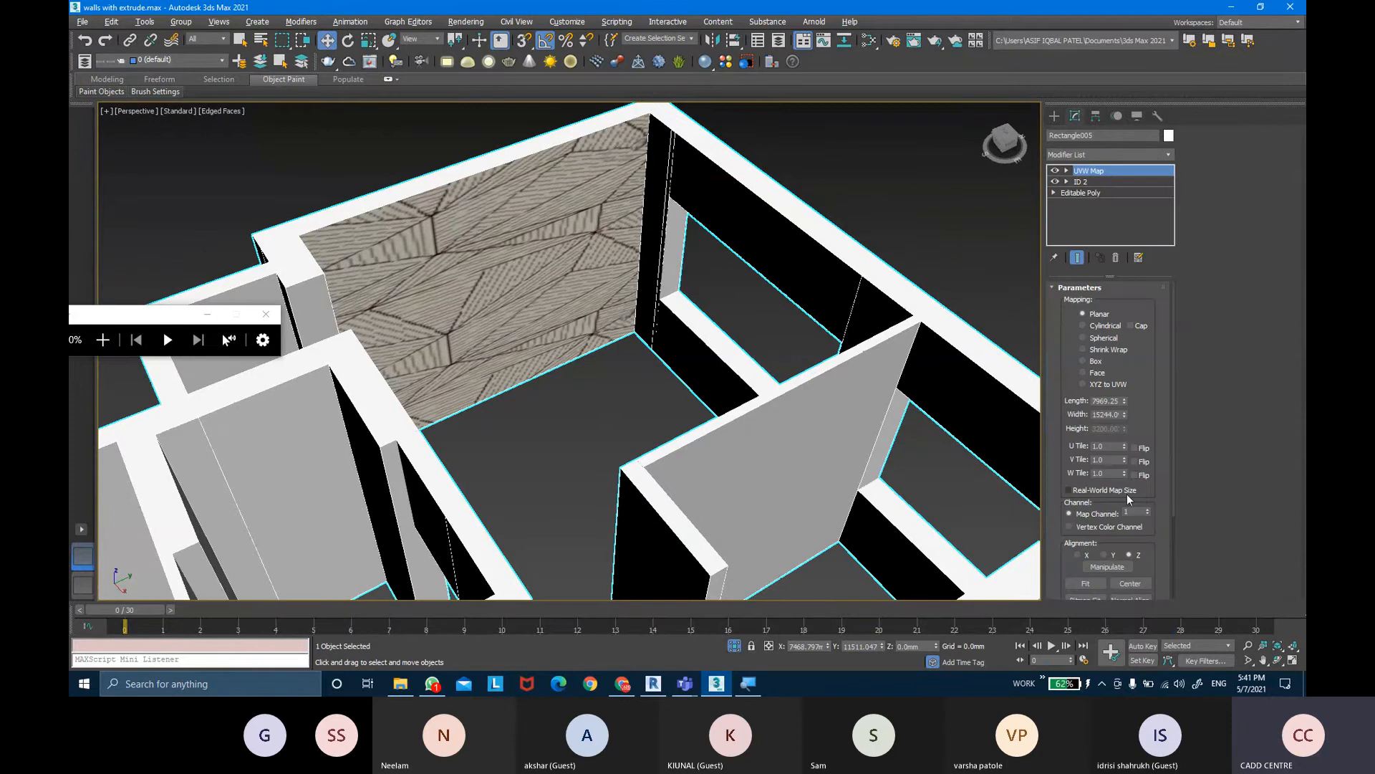
double_click(1135, 512)
type("4")
key("Return")
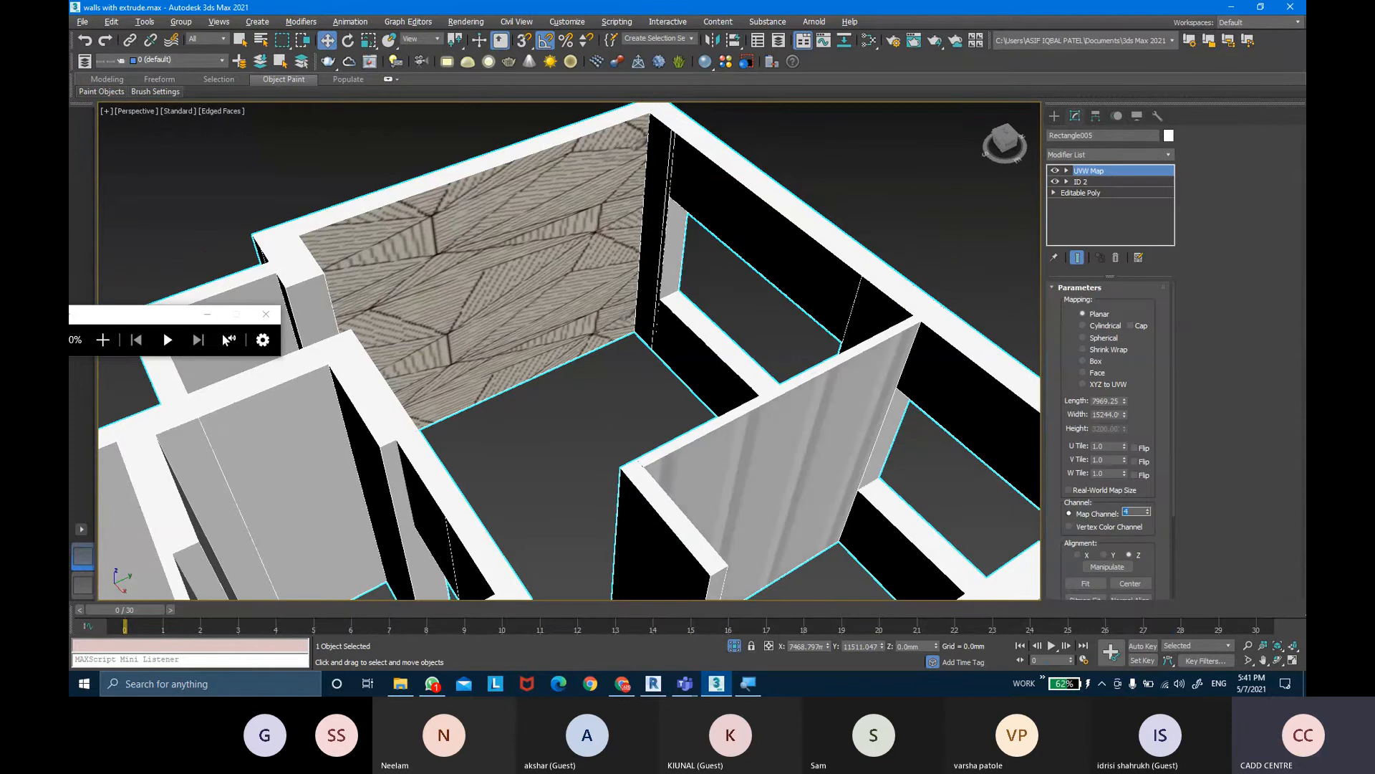
left_click(1100, 362)
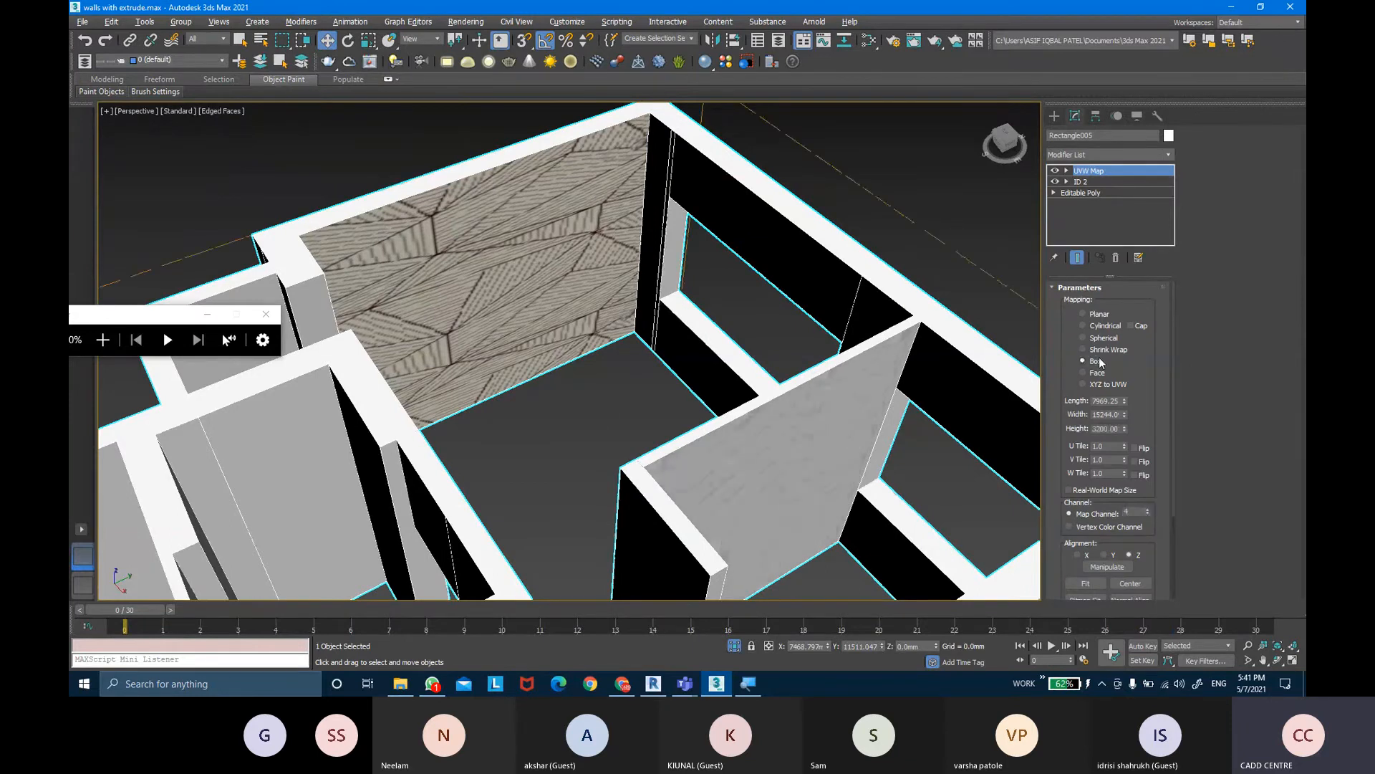
Rename the second UVW Map modifier ID 4
left_click(1094, 173)
key("BackSpace")
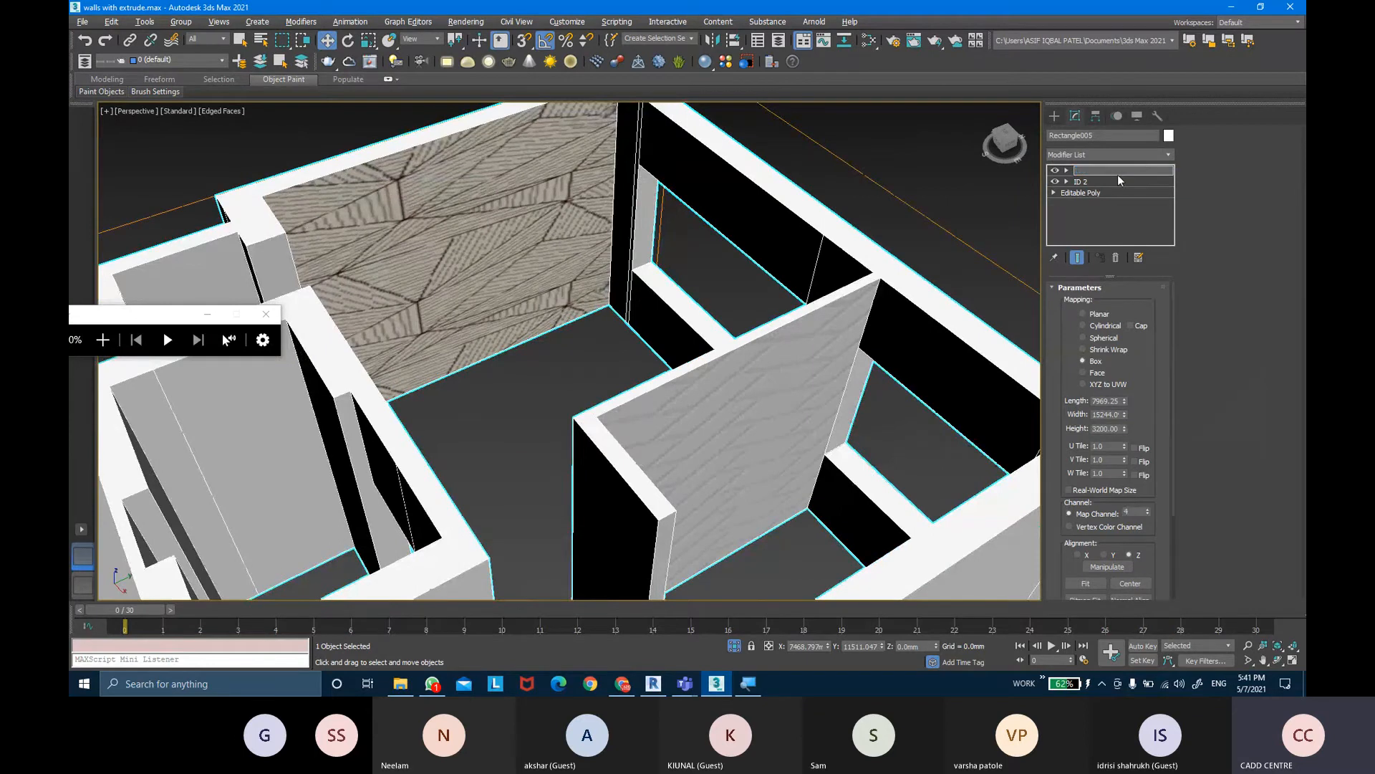
type("ID 4")
key("Return")
scroll(989, 276, "down", 3)
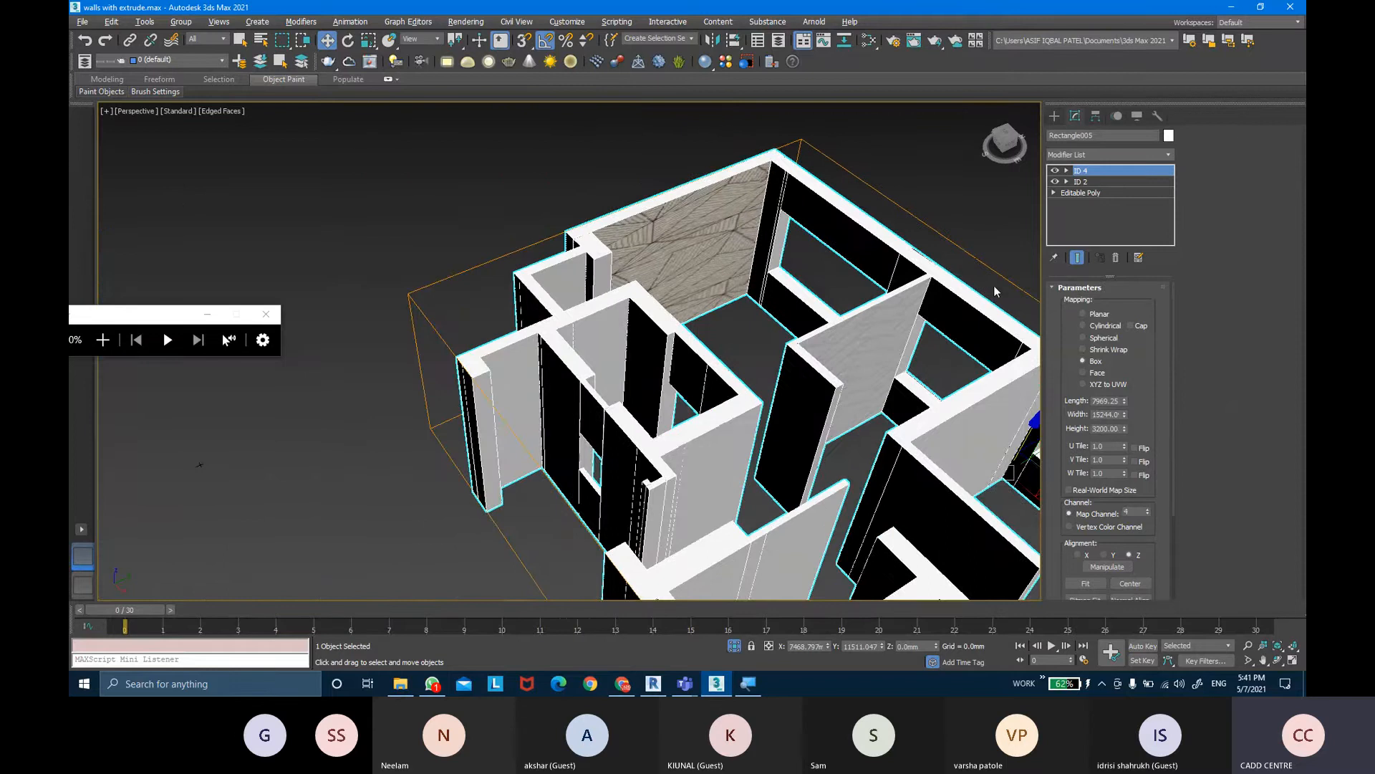
Resize the ID 2 mapping box to about 1390 mm length, 11130 mm width and 2272 mm height
middle_click_drag(995, 289, 931, 260)
left_click(1096, 183)
left_click_drag(1124, 401, 1125, 451)
middle_click_drag(645, 322, 688, 215, "alt")
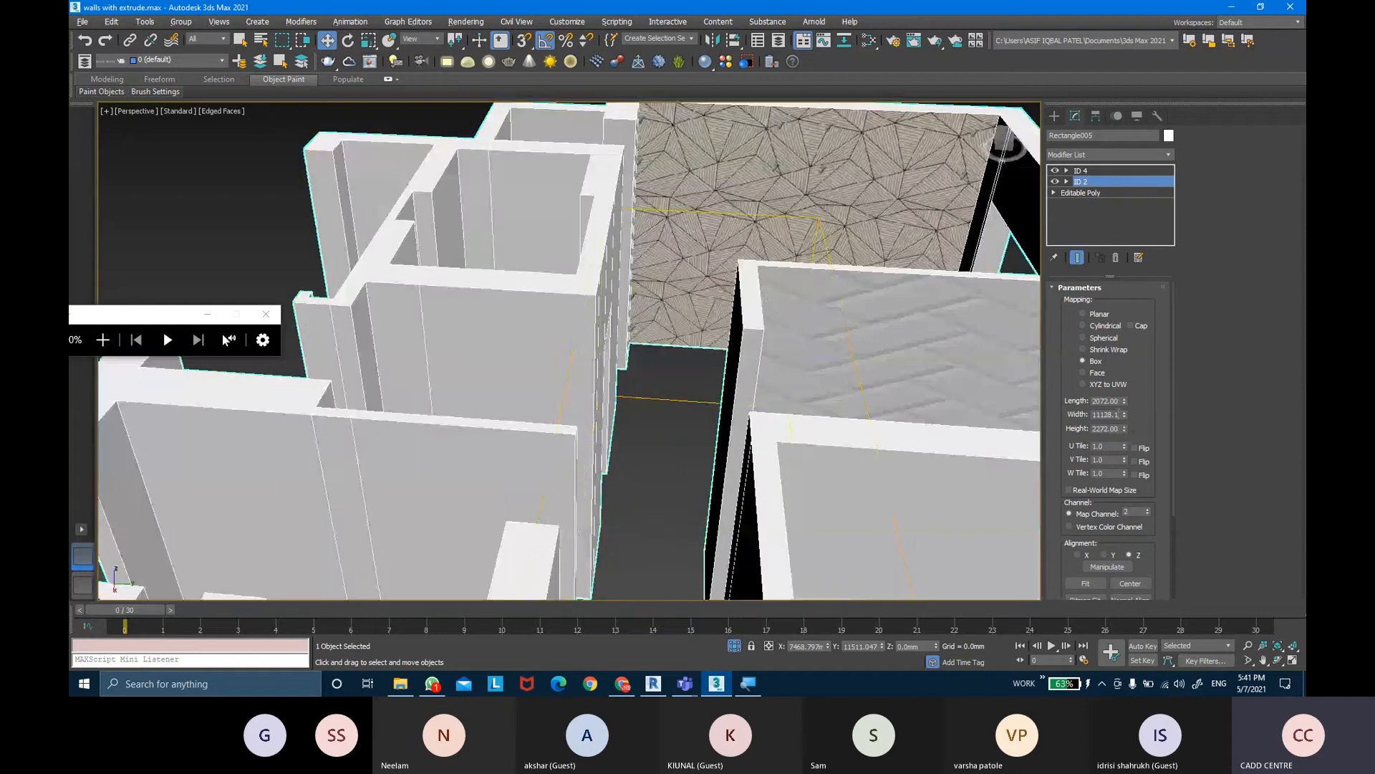
left_click_drag(1124, 402, 1124, 428)
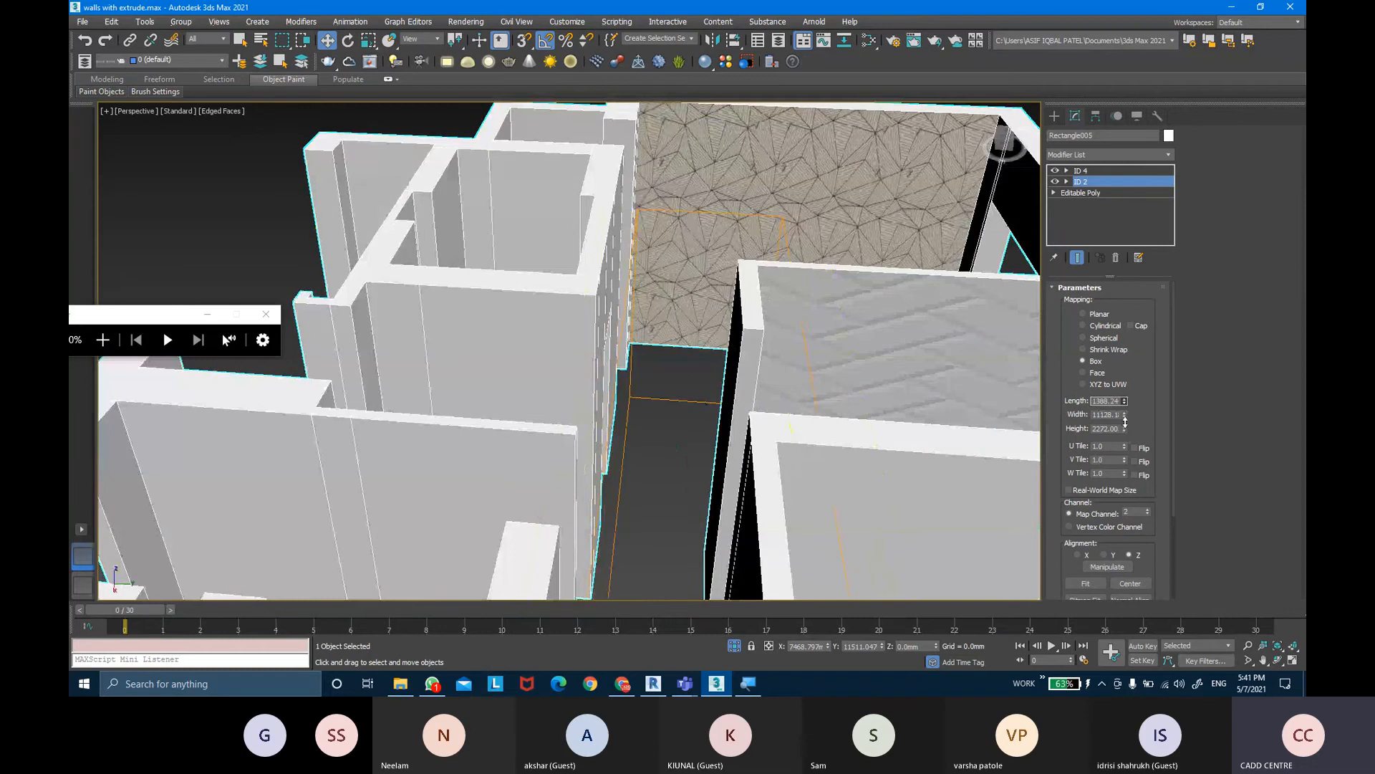
Resize the ID 4 mapping box to about 1368 mm length, 13250 mm width and 1365 mm height
left_click(1082, 170)
scroll(1043, 369, "down", 3)
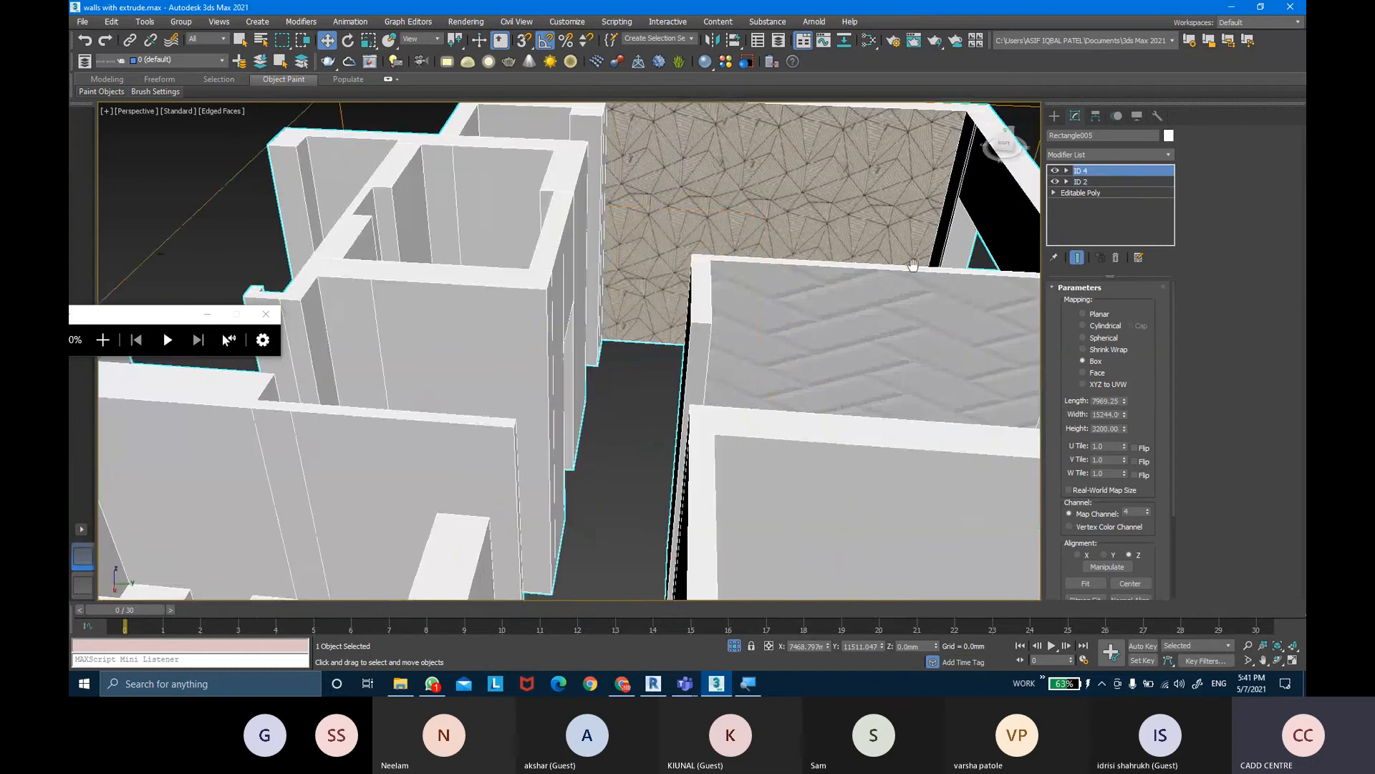
left_click_drag(1125, 400, 1126, 458)
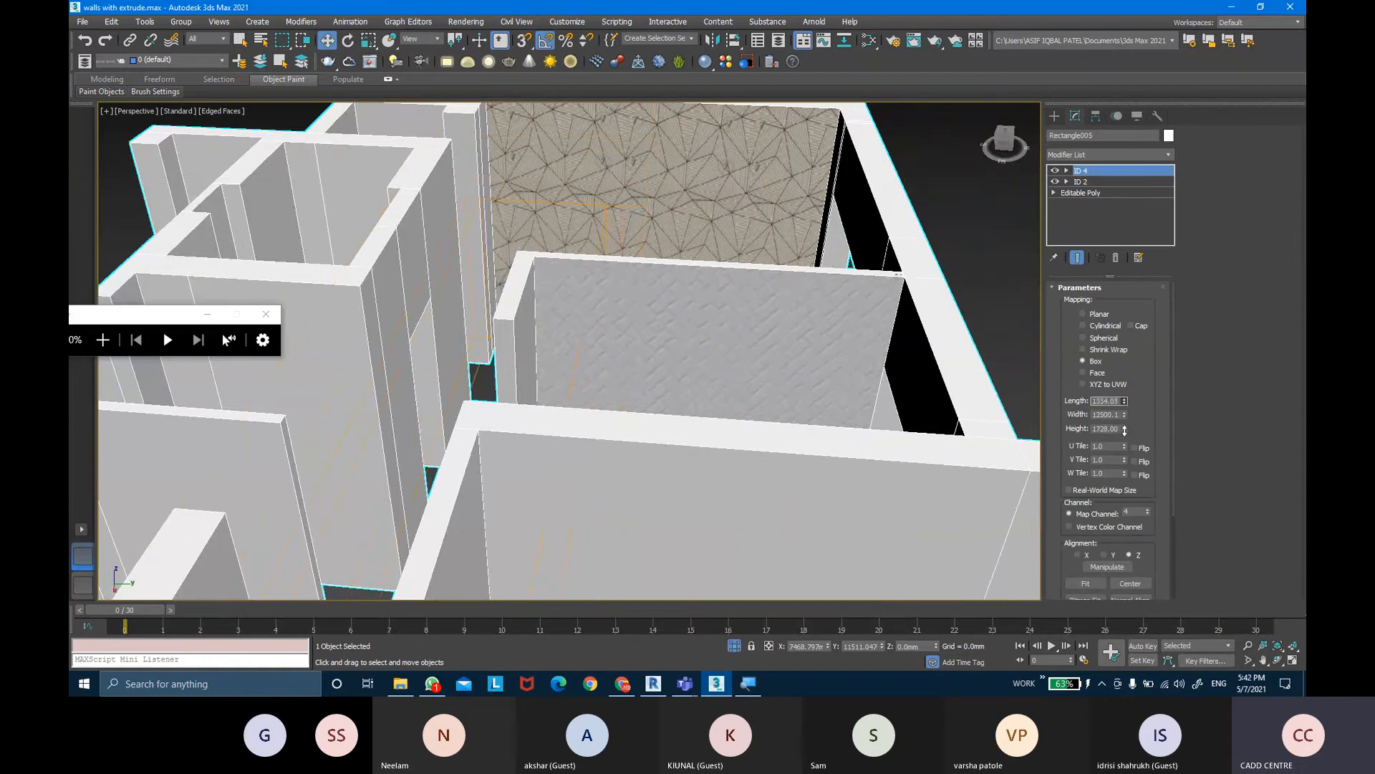
left_click_drag(1124, 401, 1124, 419)
scroll(777, 300, "up", 5)
middle_click_drag(777, 301, 786, 359, "alt")
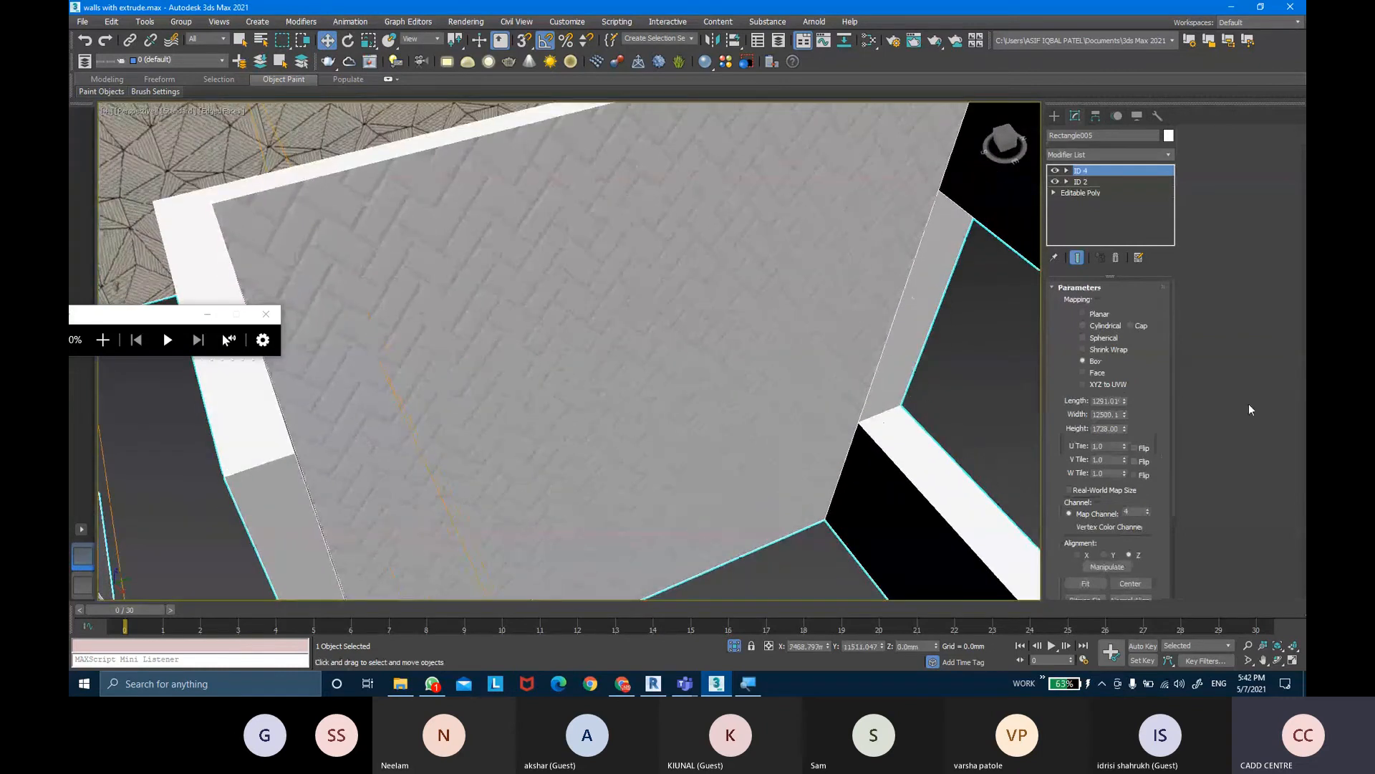
left_click_drag(1123, 407, 1124, 436)
scroll(671, 277, "down", 5)
scroll(671, 277, "down", 3)
middle_click_drag(671, 277, 601, 269, "alt")
scroll(724, 260, "up", 5)
scroll(585, 258, "down", 6)
scroll(570, 194, "up", 5)
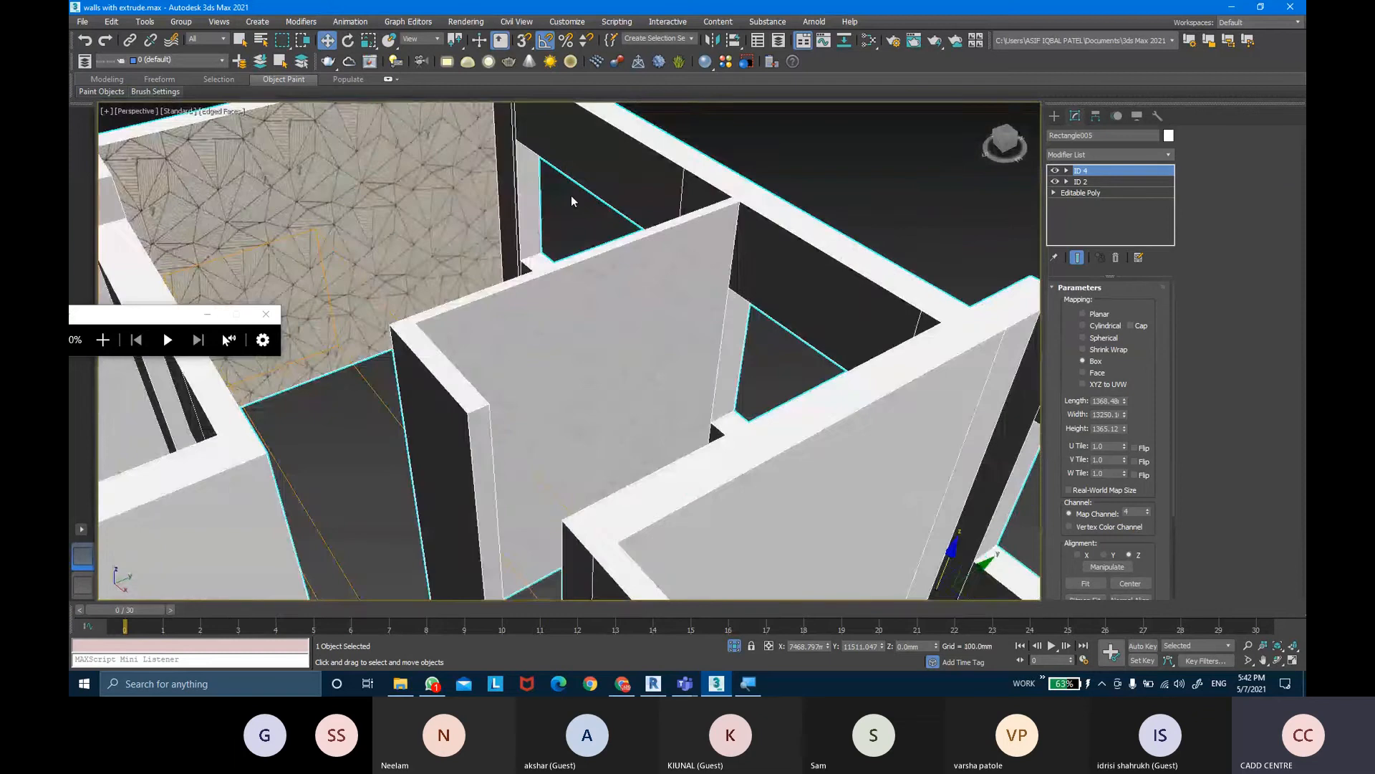
Deselect the walls, then render the bedroom from BEDROOM CAM 1 with edged faces hidden and close the render window
middle_click_drag(570, 195, 669, 351)
left_click(724, 203)
middle_click_drag(724, 204, 733, 184)
key("c")
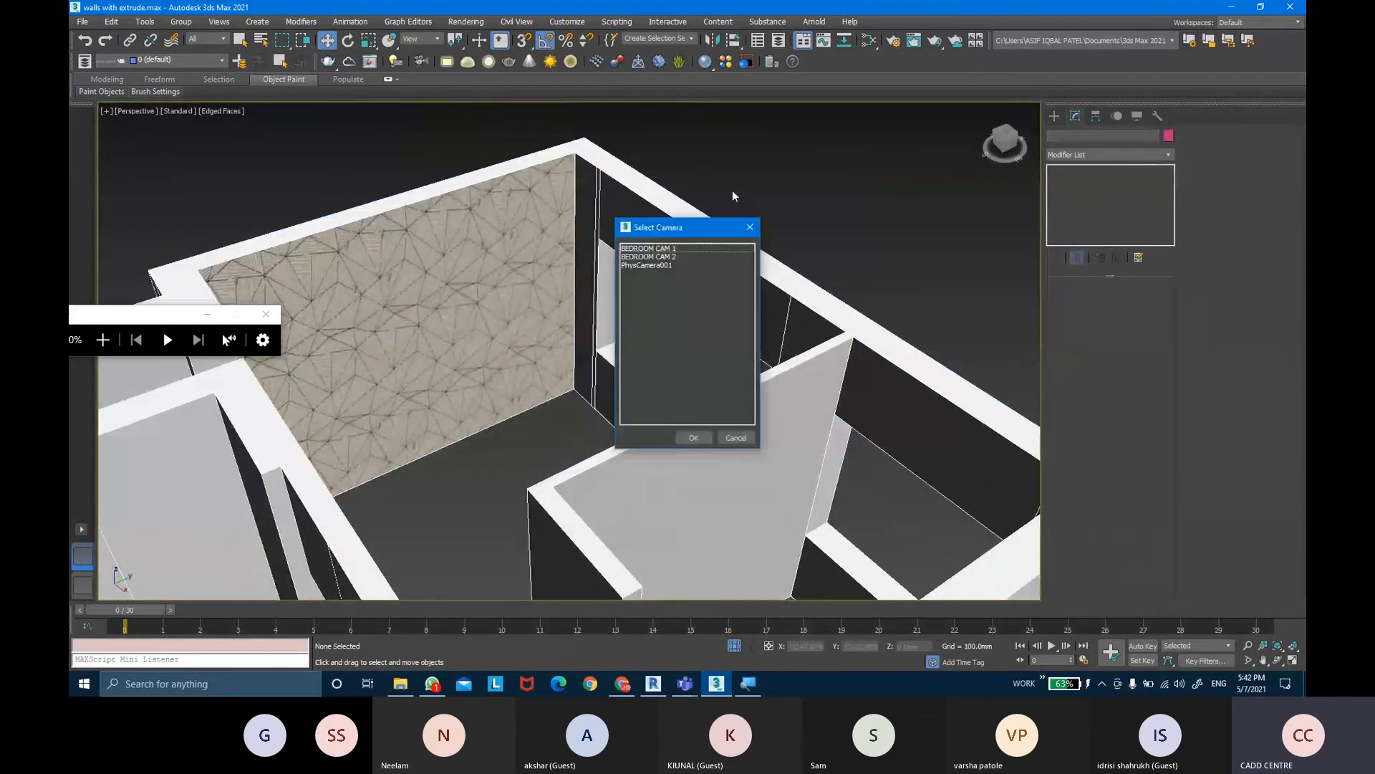
double_click(661, 249)
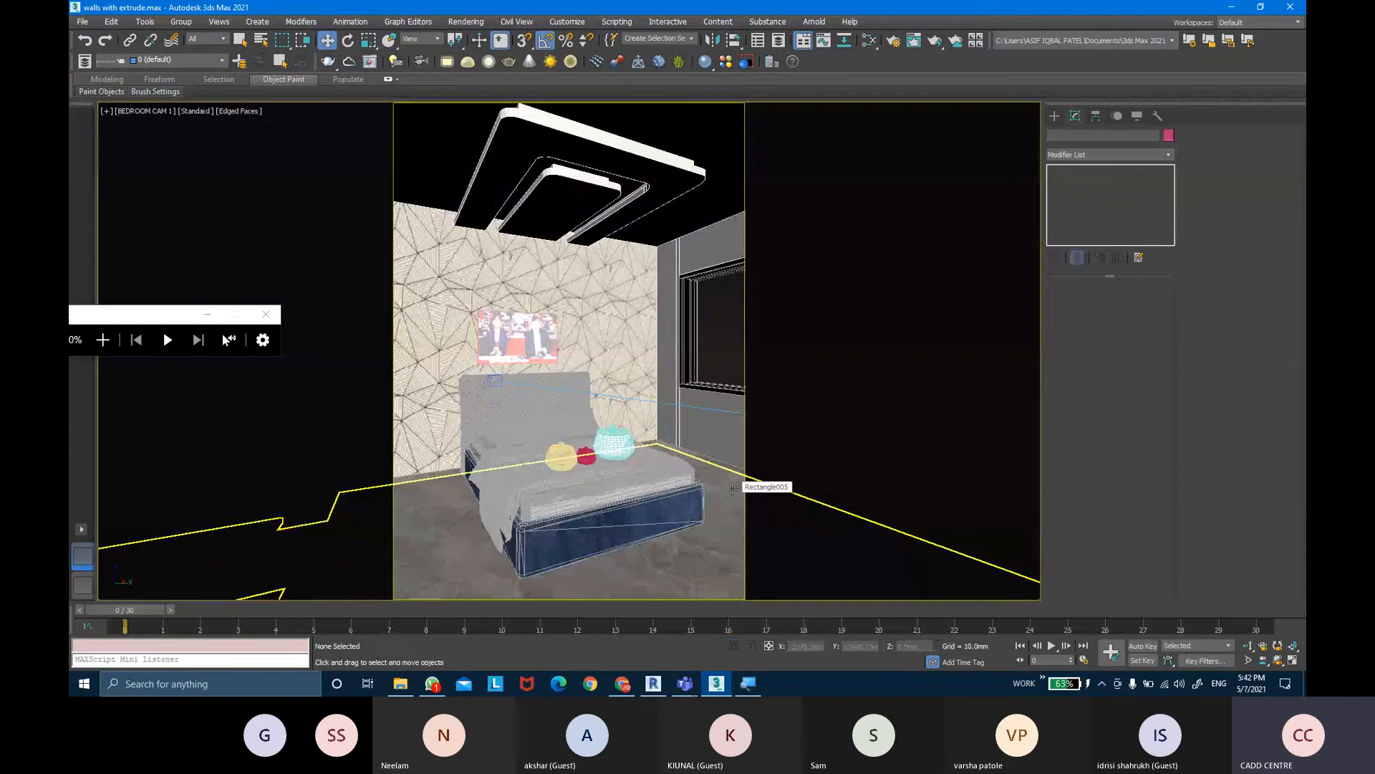
key("F4")
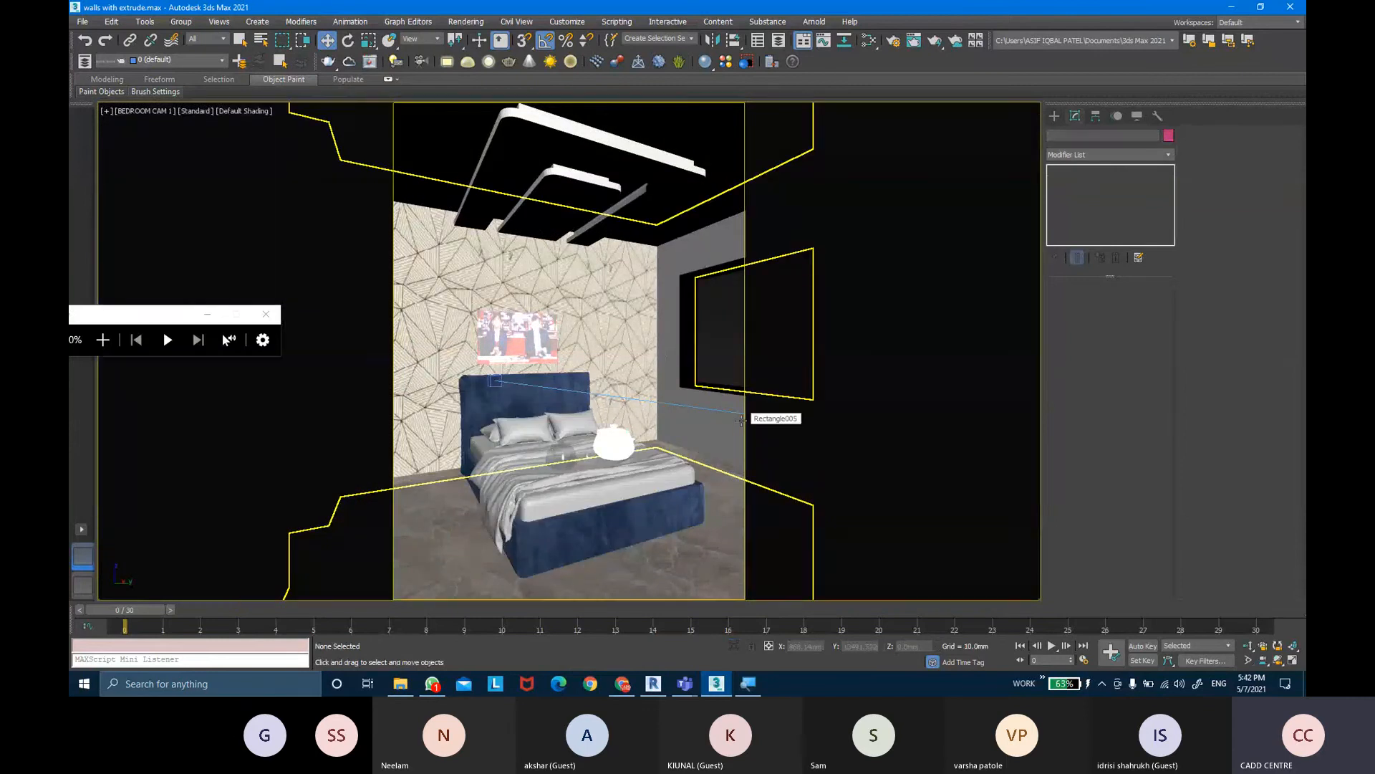
key("shift+q")
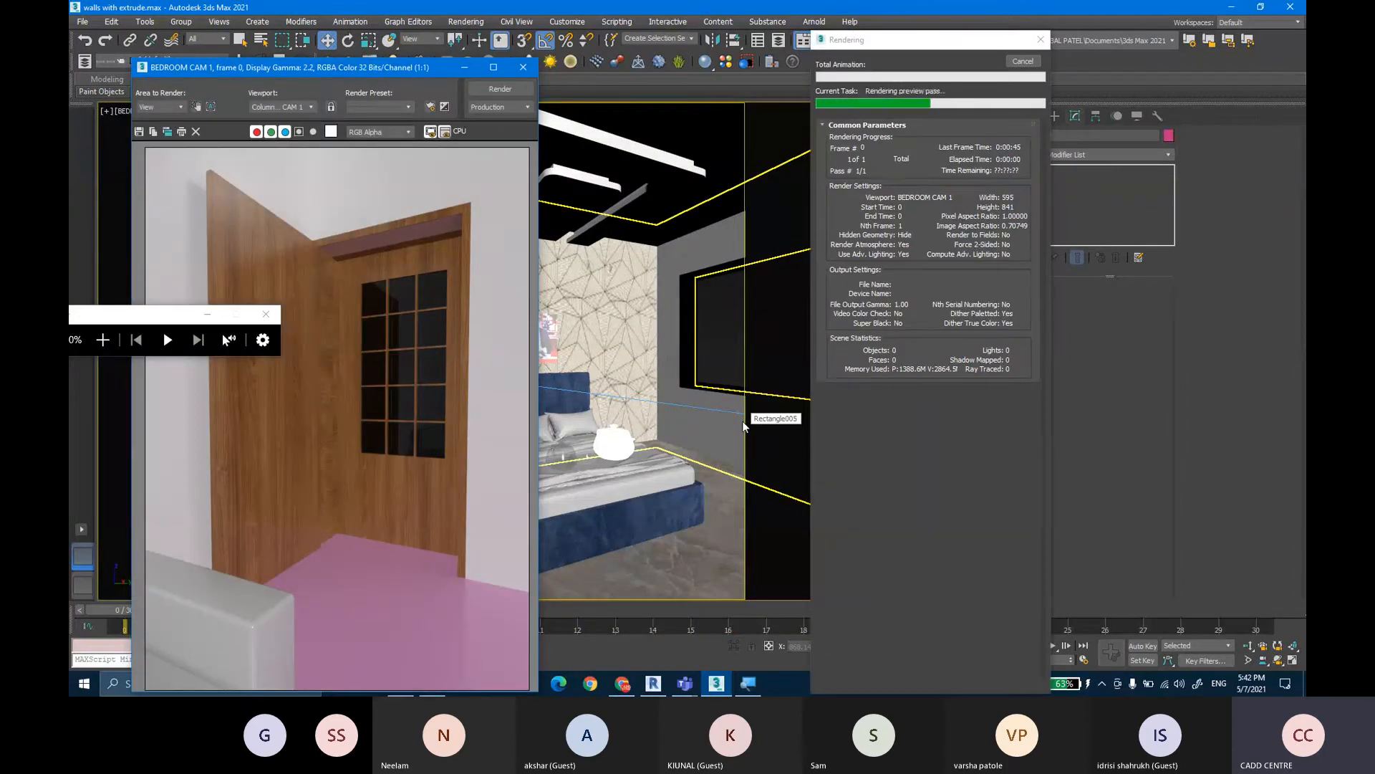
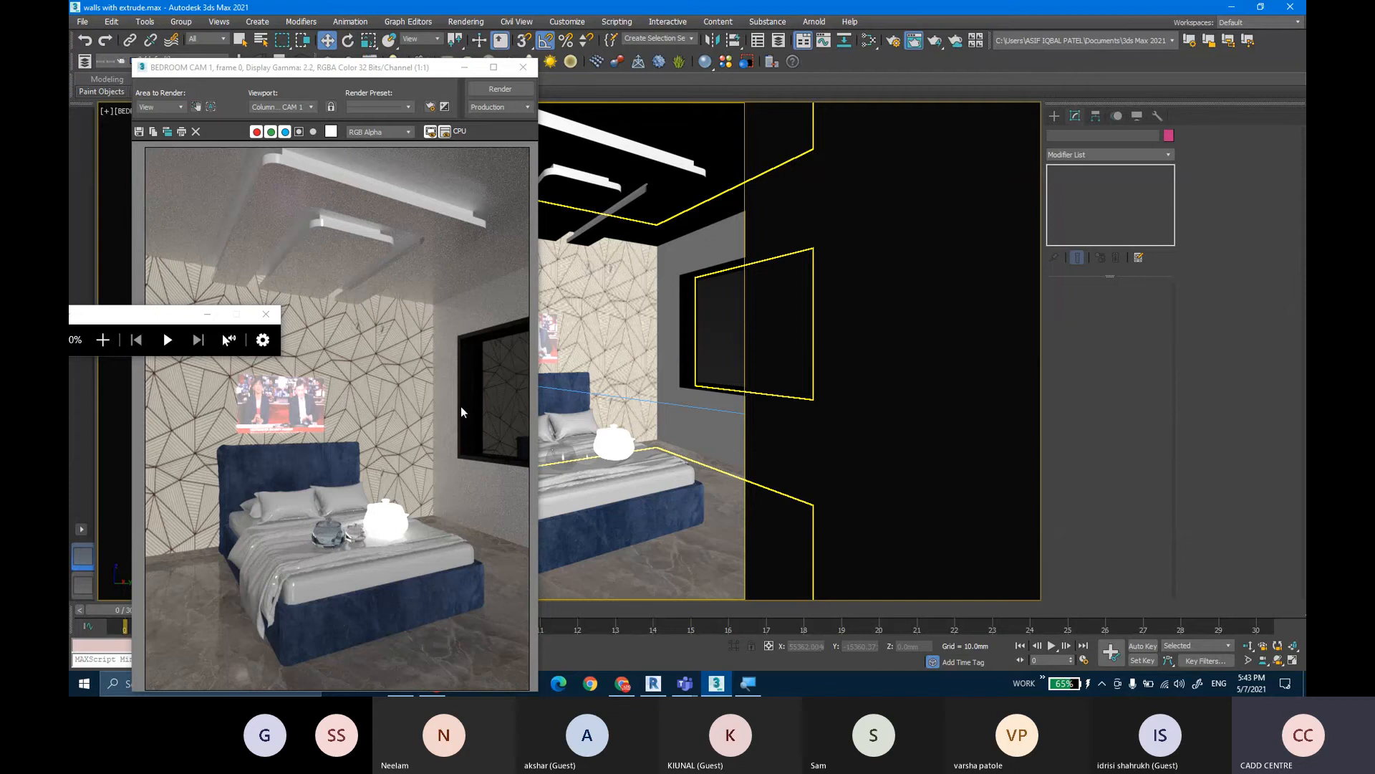
left_click(523, 66)
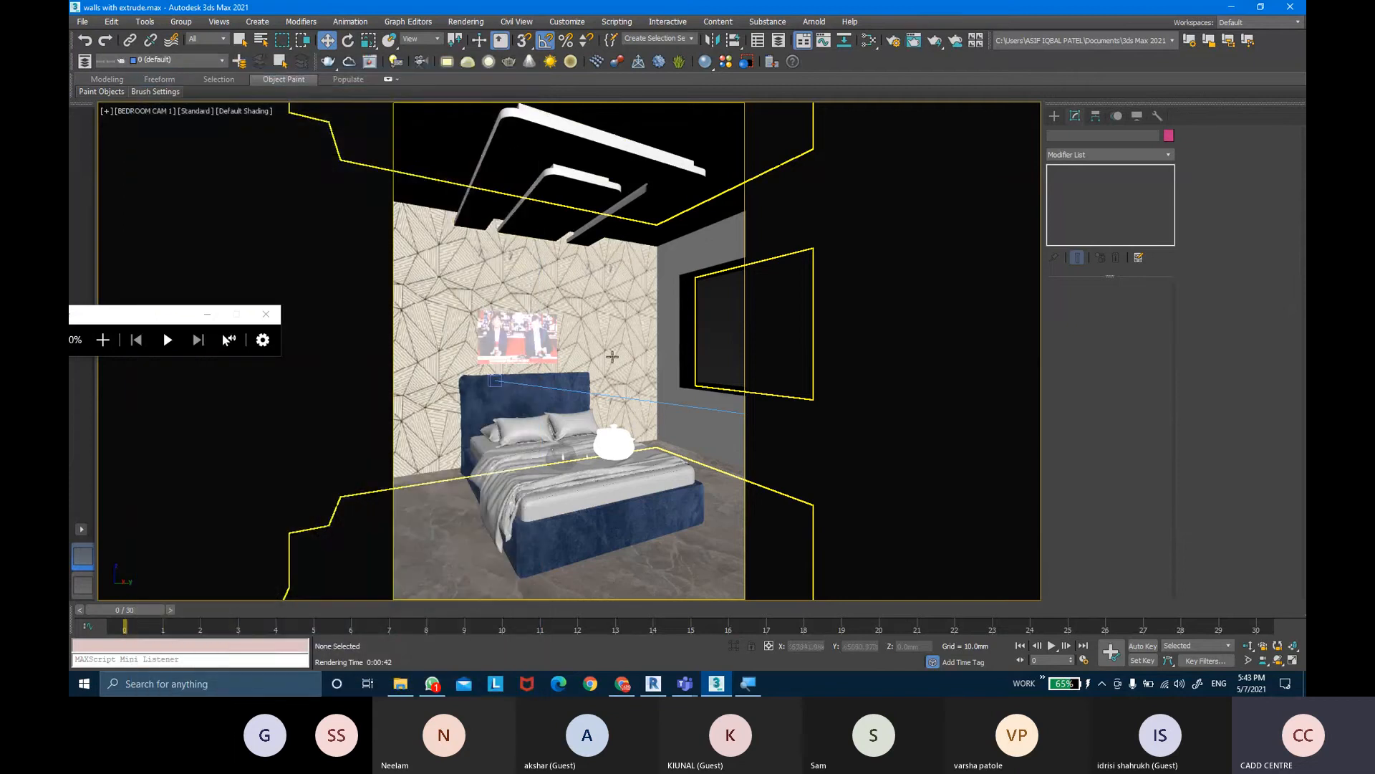
Copy the ID 1 Physical Material in the BEDROOM material view and rename the copy CEILING WHITE
key("m")
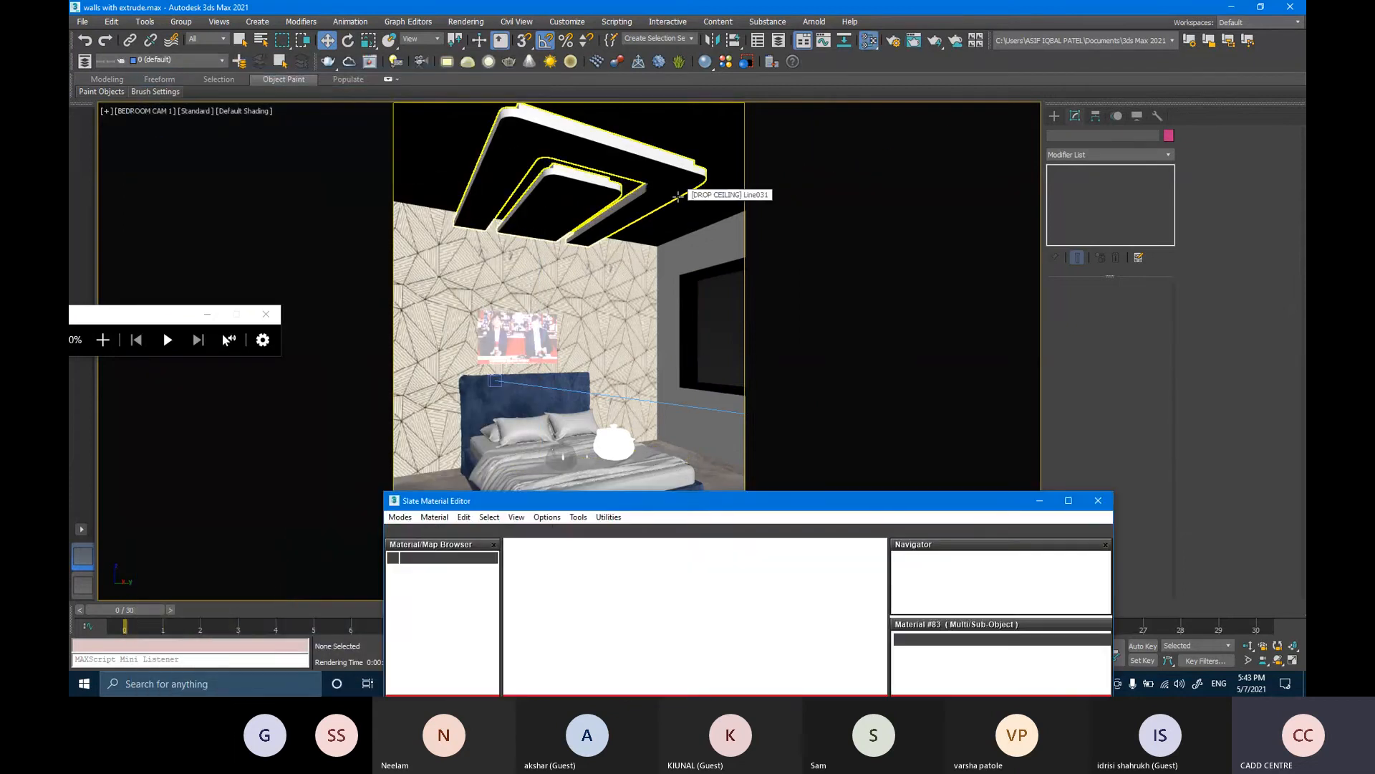
left_click(1068, 500)
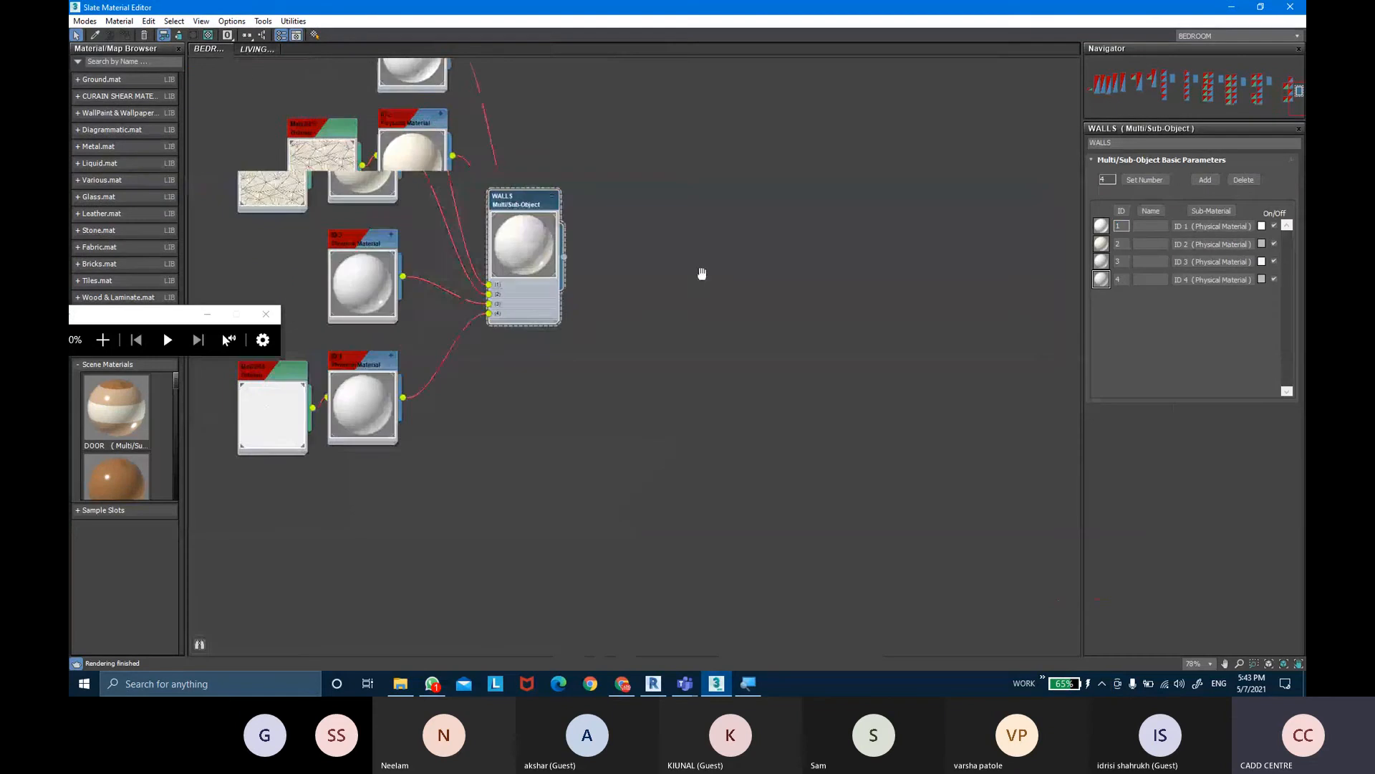
middle_click_drag(445, 258, 454, 325)
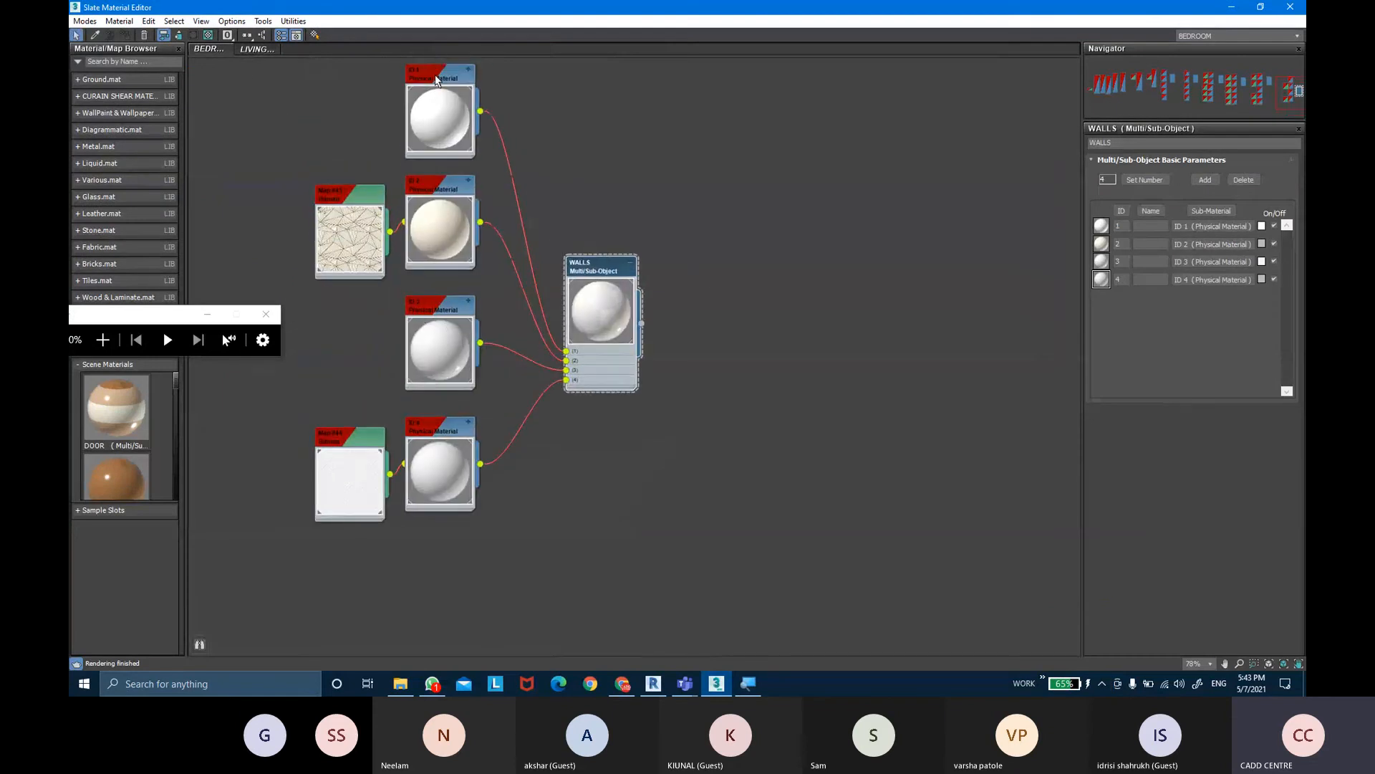
left_click_drag(436, 81, 801, 150, "shift")
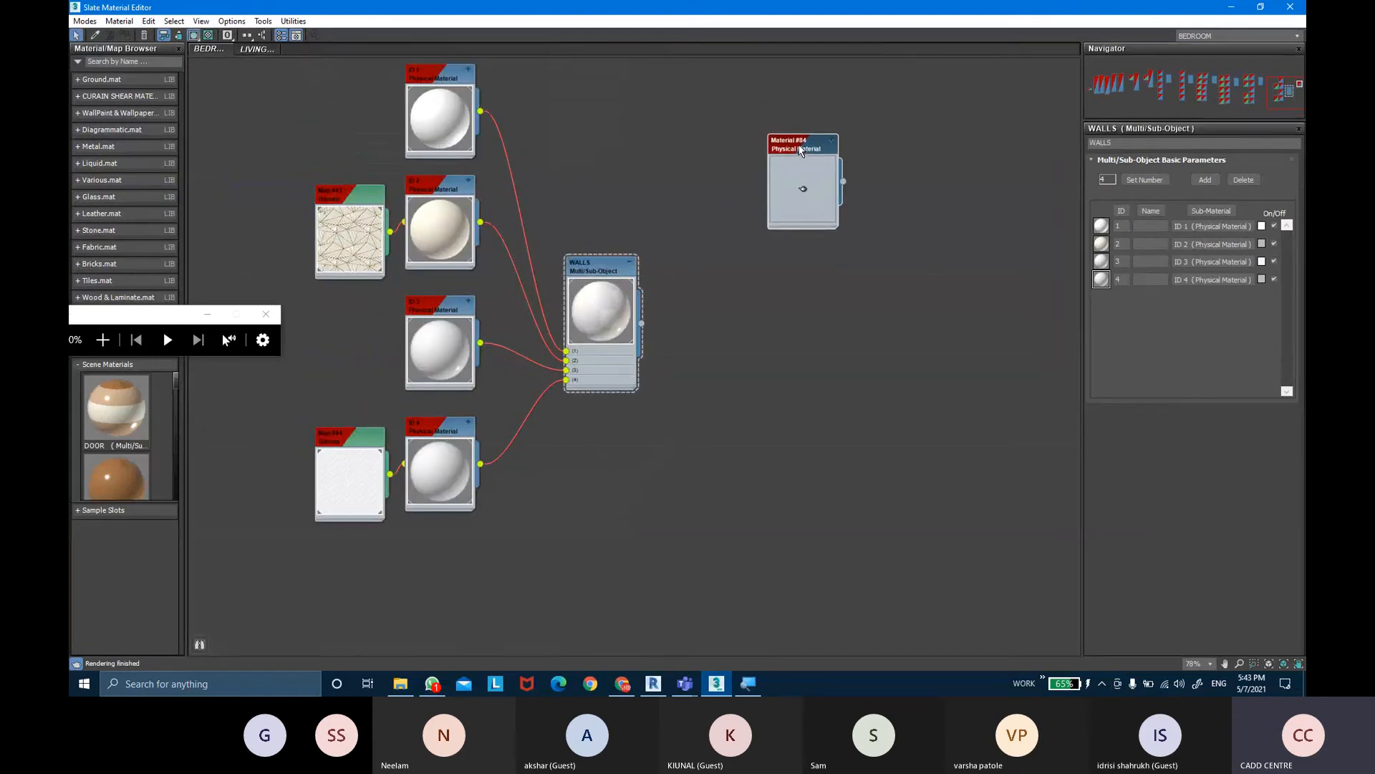
double_click(801, 149)
left_click(1159, 143)
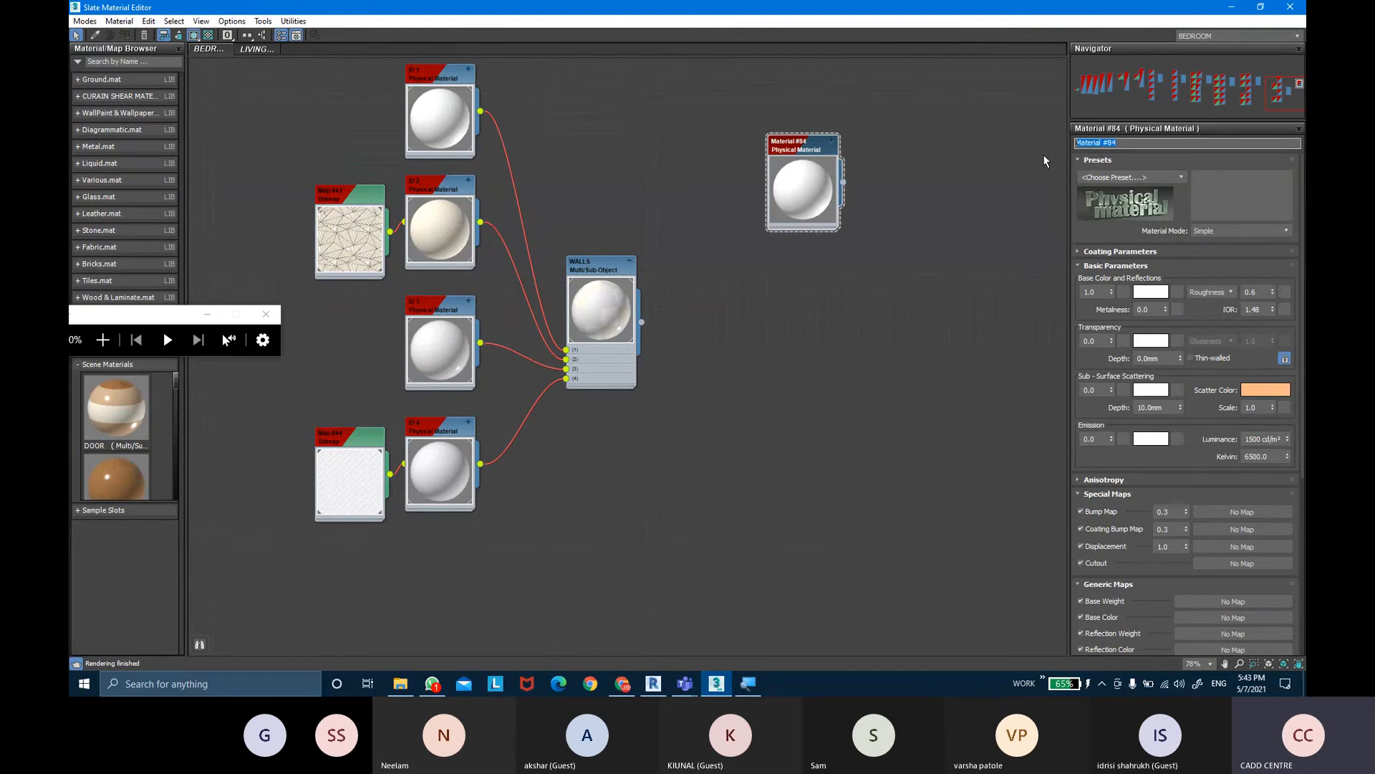
type("CEILING WHITE")
left_click(783, 143)
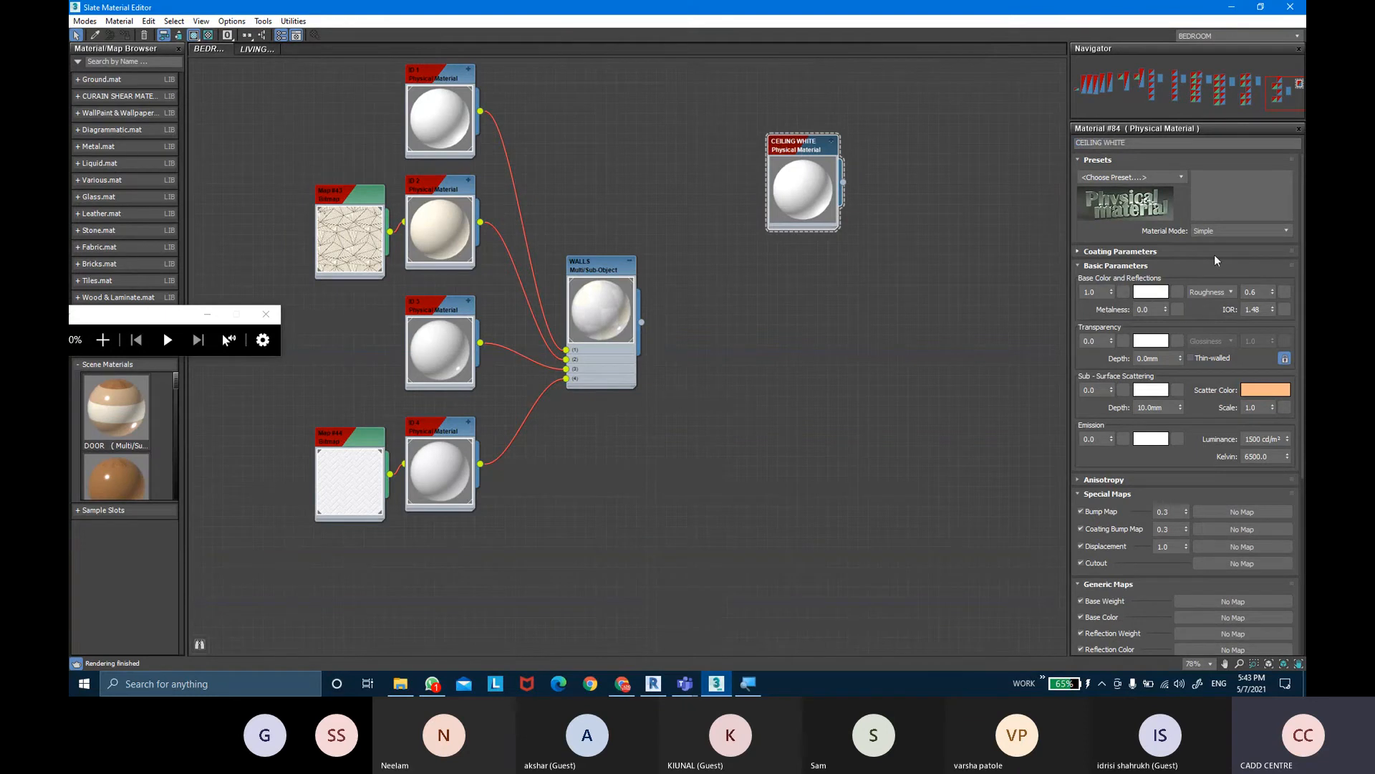
Switch the CEILING WHITE and ID 1 materials to Advanced mode and set the reflection weight of both to 0.0
left_click(1248, 230)
left_click(1237, 254)
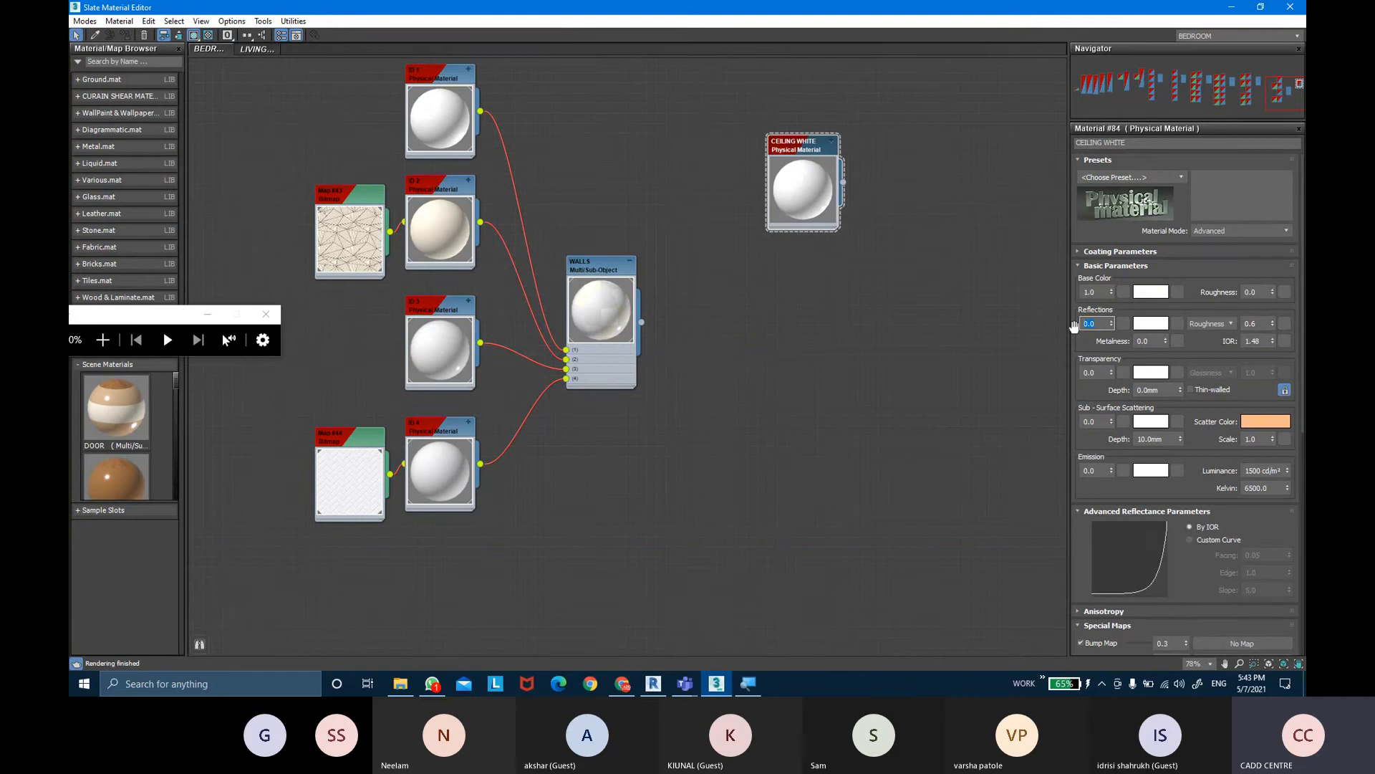
left_click(433, 89)
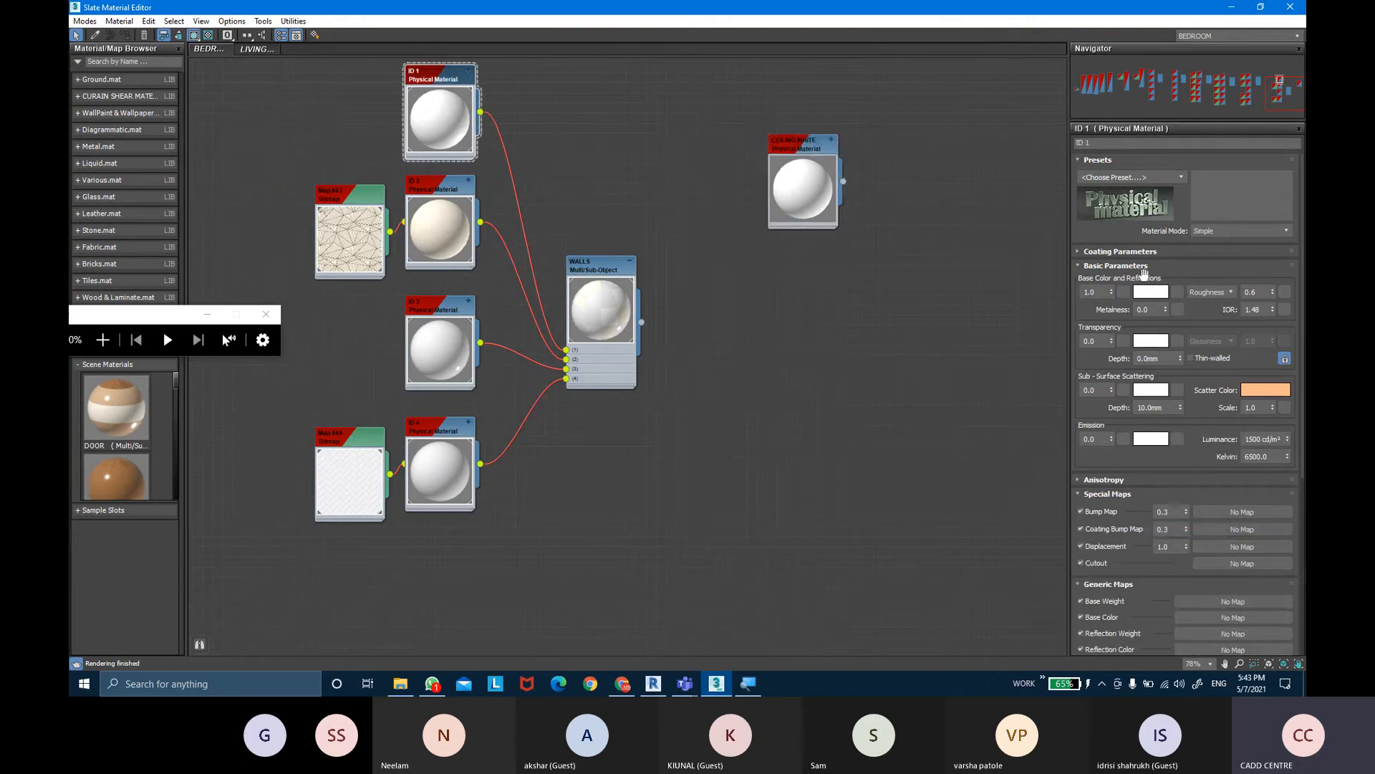
left_click(1235, 230)
left_click(1225, 256)
left_click(1096, 323)
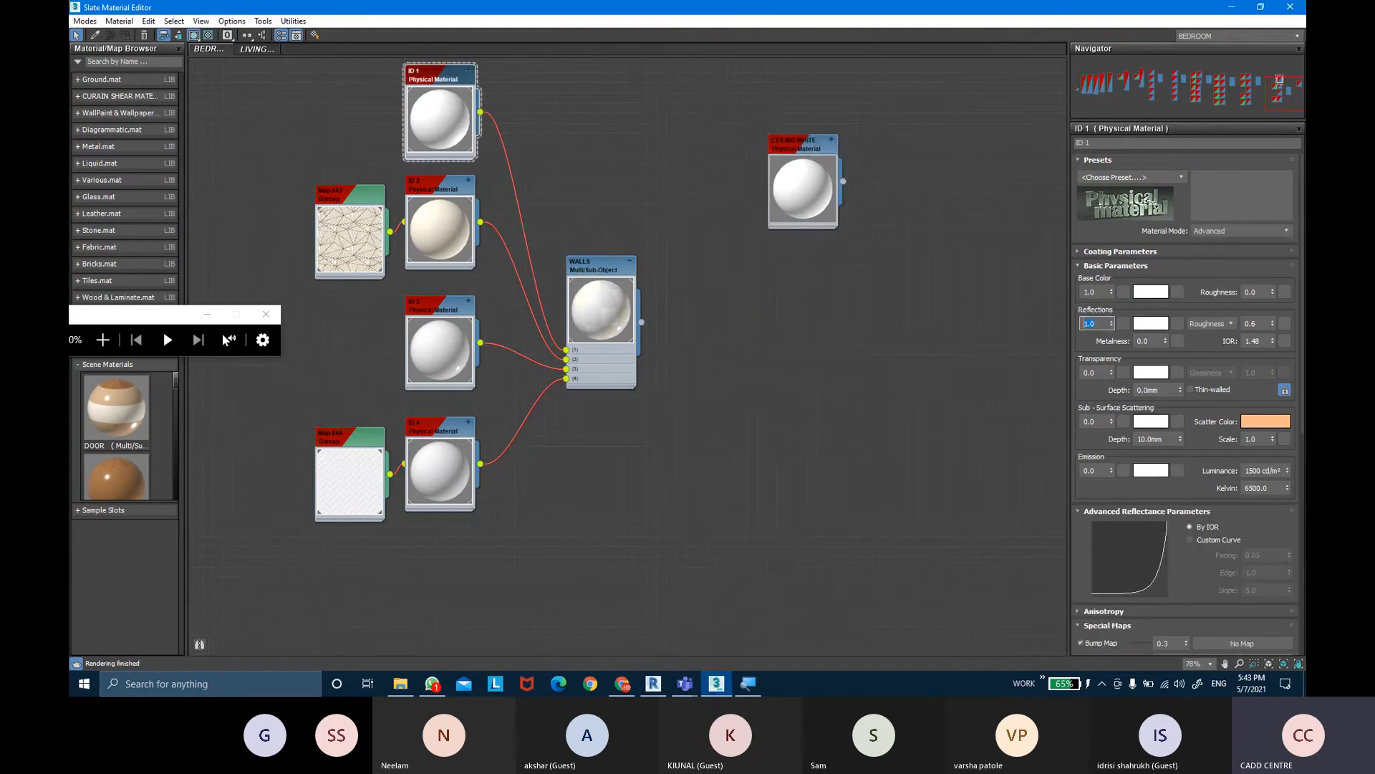
type("0.0")
Assign the CEILING WHITE material to the ceiling and the drop ceiling, then render the bedroom from BEDROOM CAM 1
double_click(812, 159)
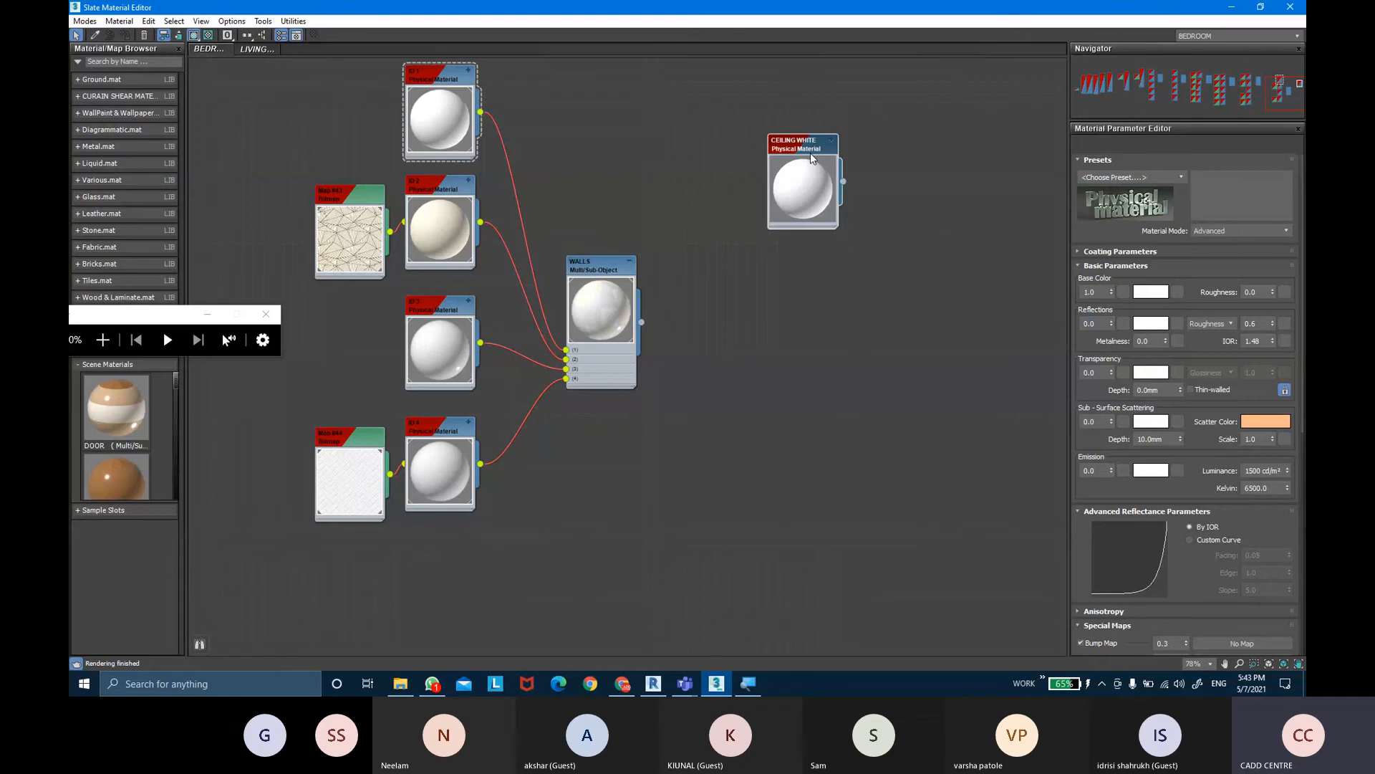
double_click(781, 12)
left_click_drag(781, 7, 846, 384)
left_click(680, 117)
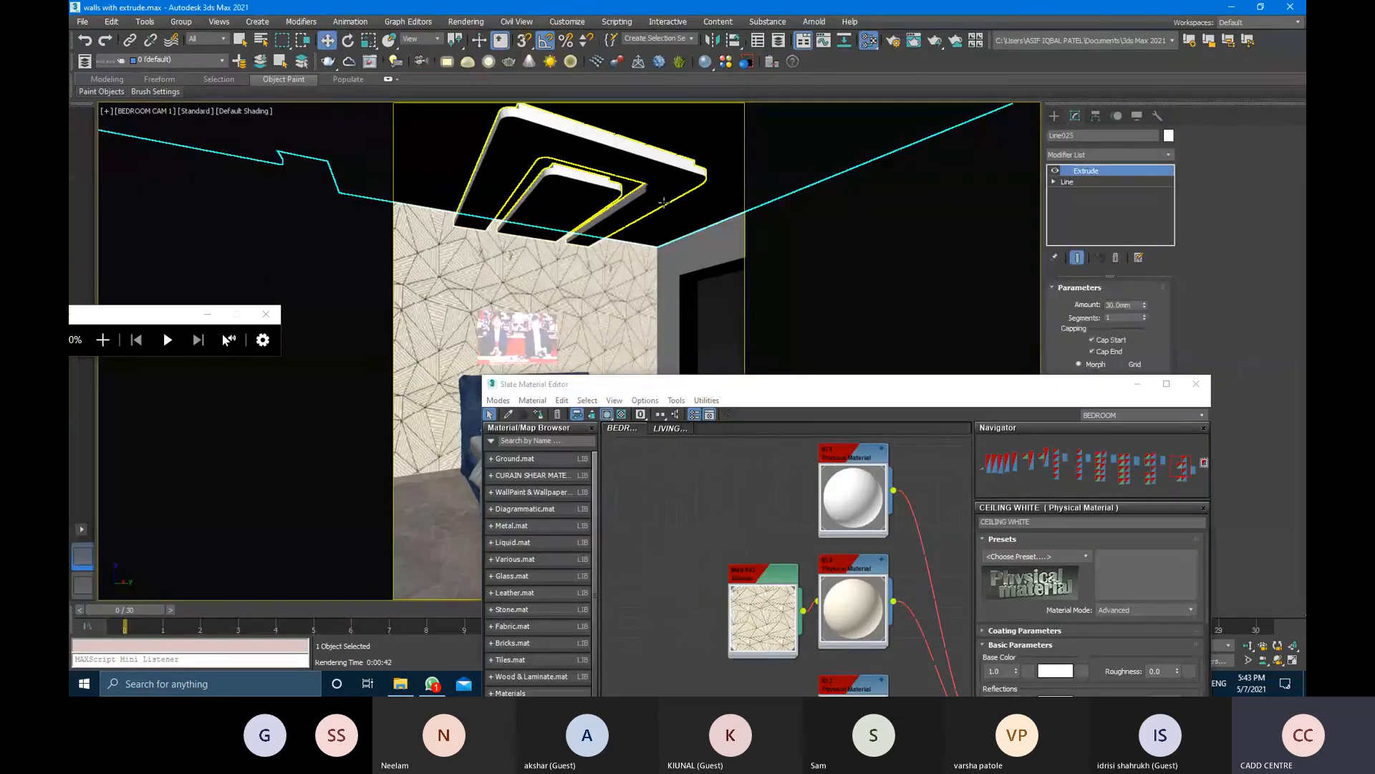
left_click(664, 202, "ctrl")
middle_click_drag(802, 573, 680, 559)
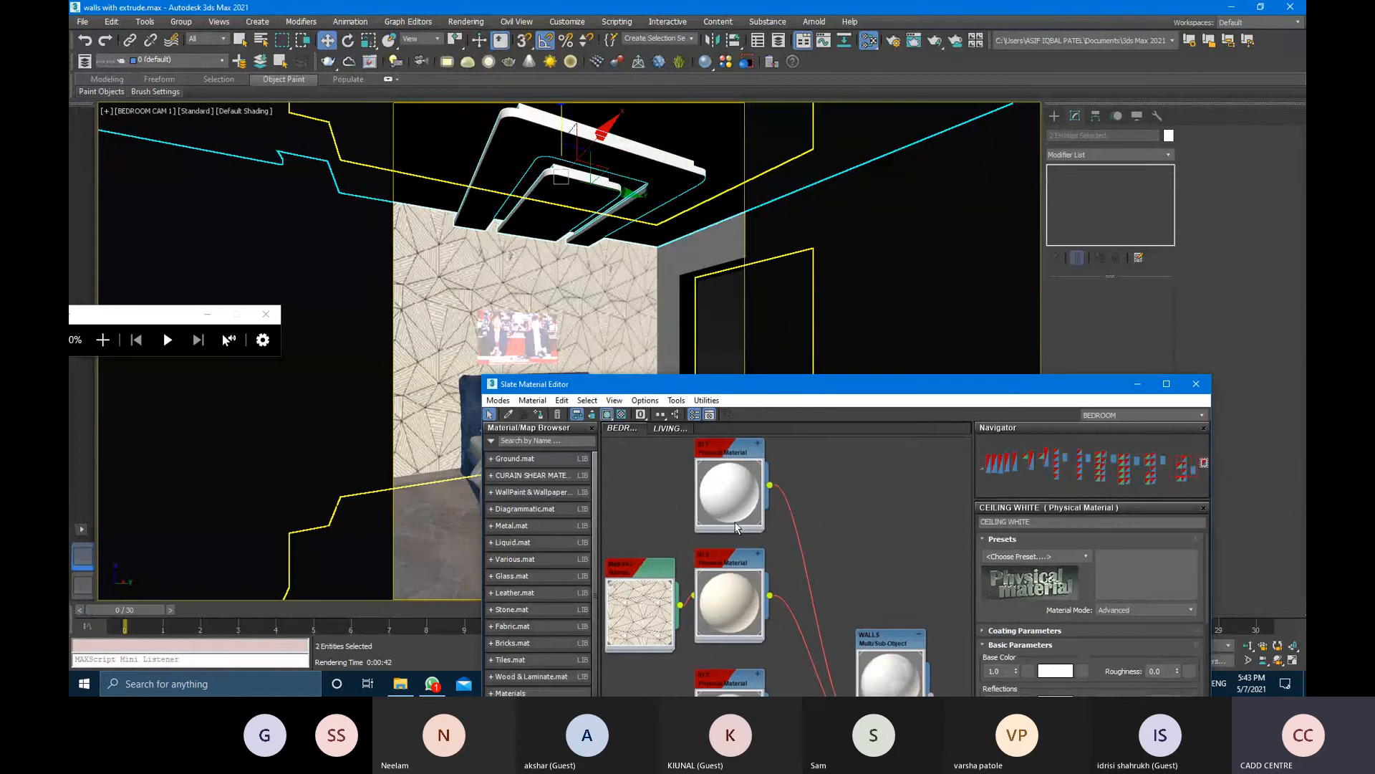
middle_click_drag(963, 553, 818, 536)
right_click(863, 508)
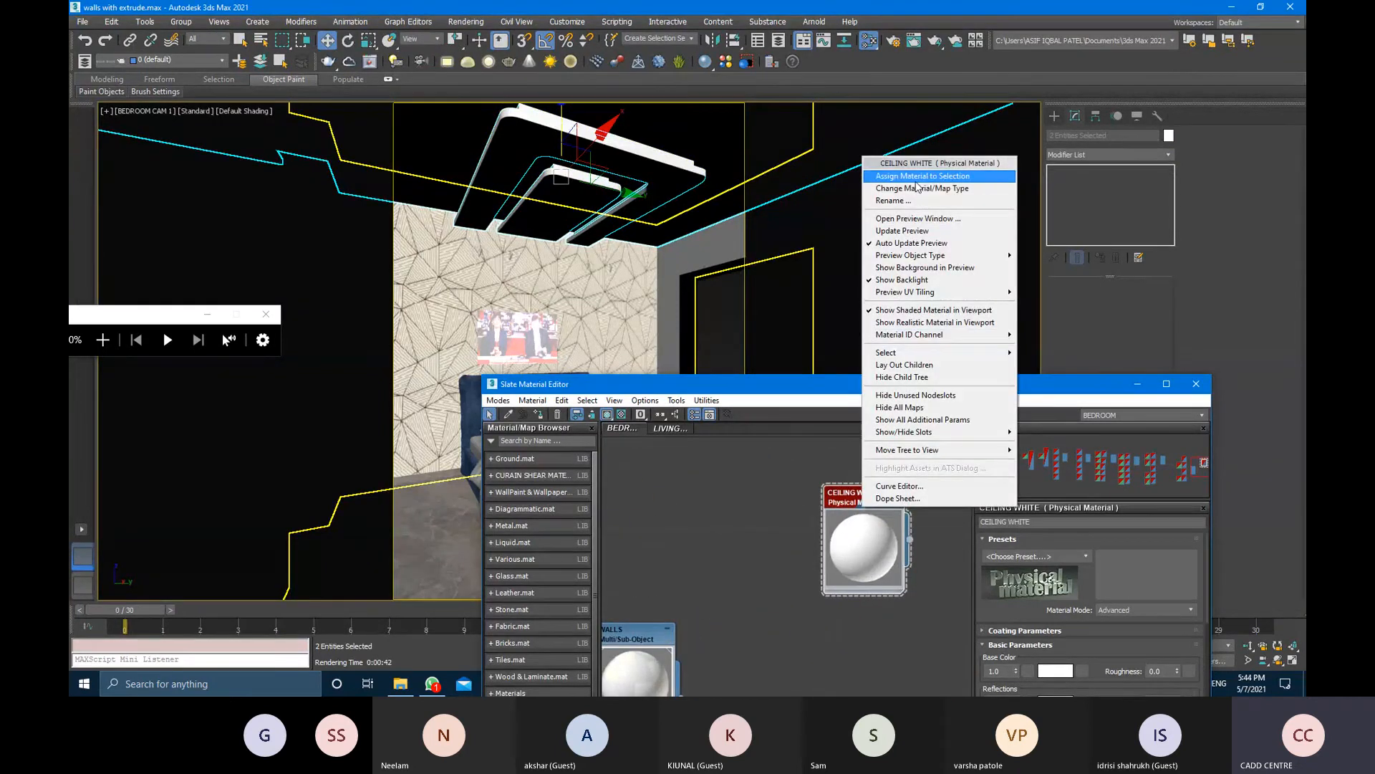
left_click(916, 179)
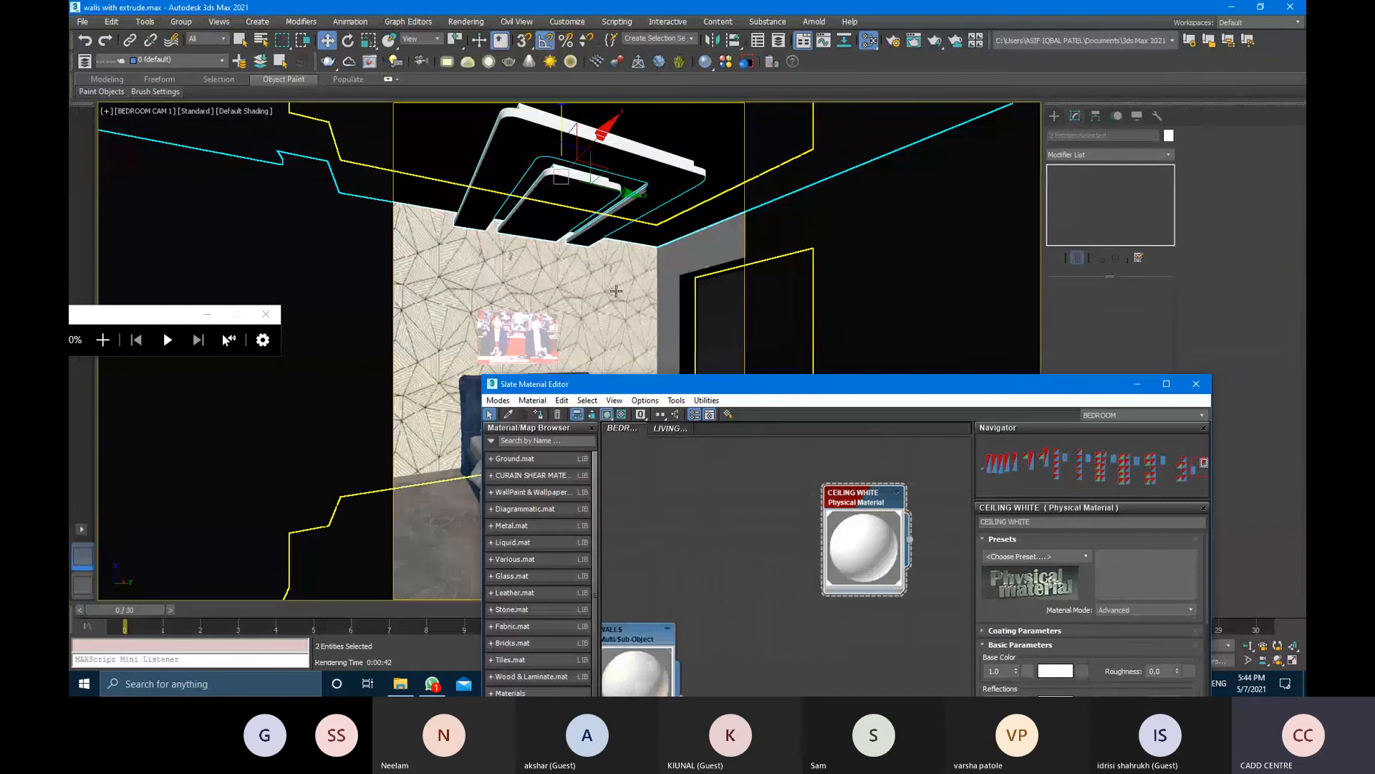
key("shift+q")
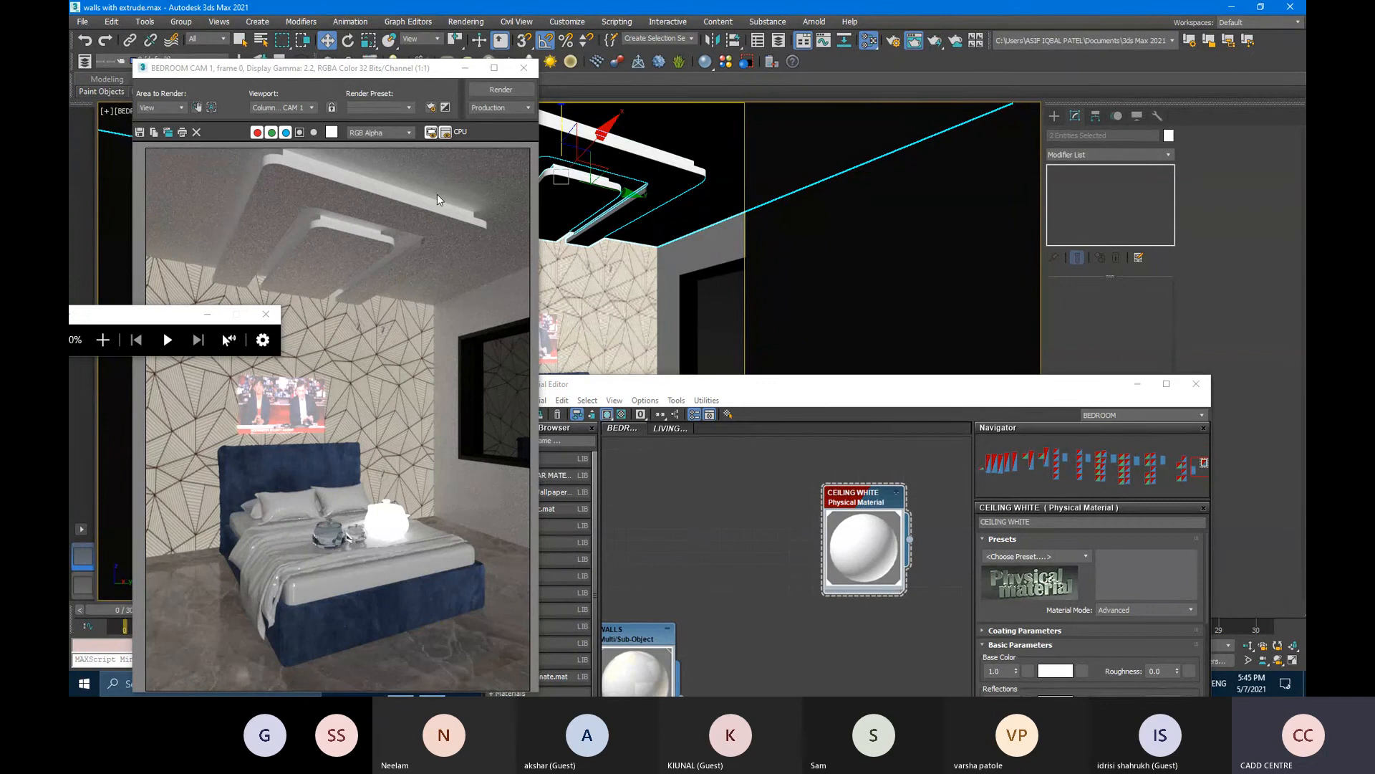
Set the ID 3 wall material's base color to light blue (red 0.71, green 0.808, blue 0.859) and close the material editor
left_click(1166, 384)
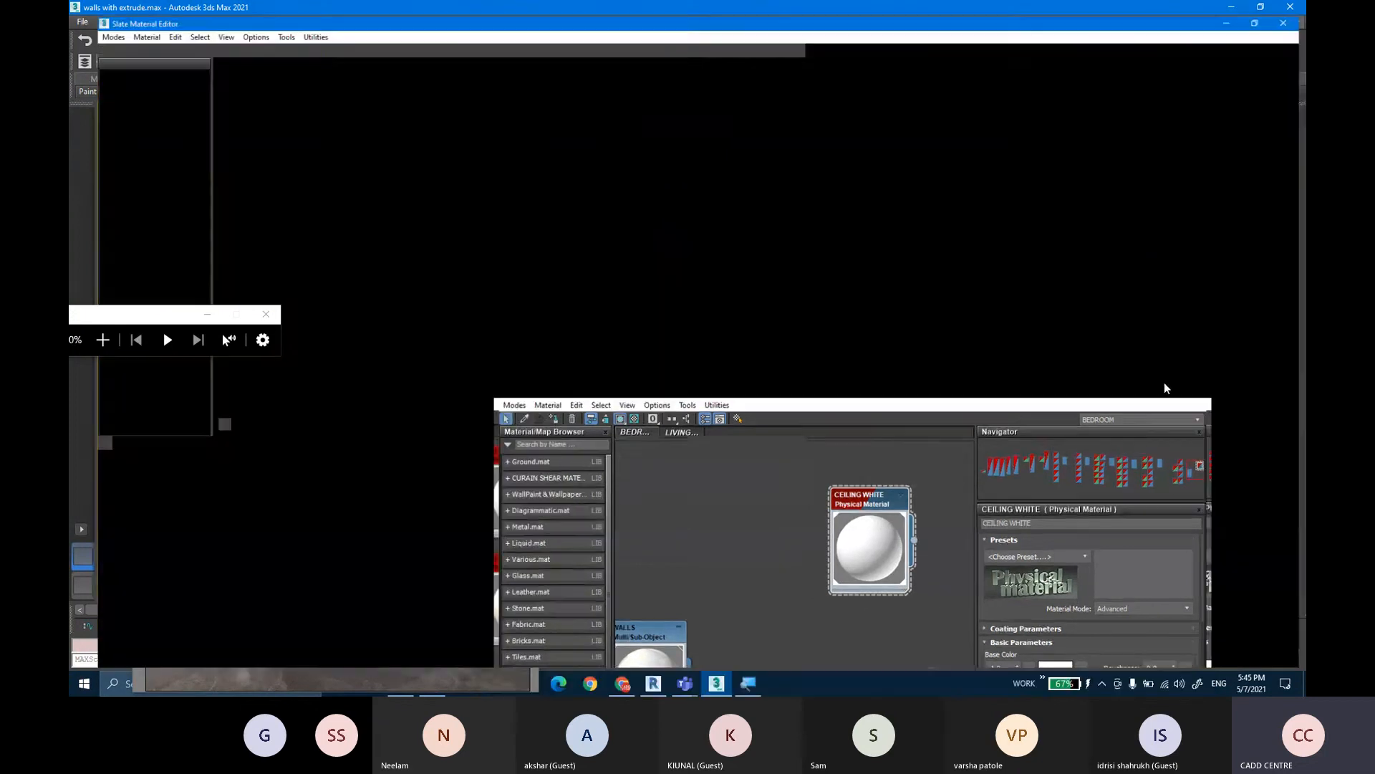
middle_click_drag(703, 219, 737, 244)
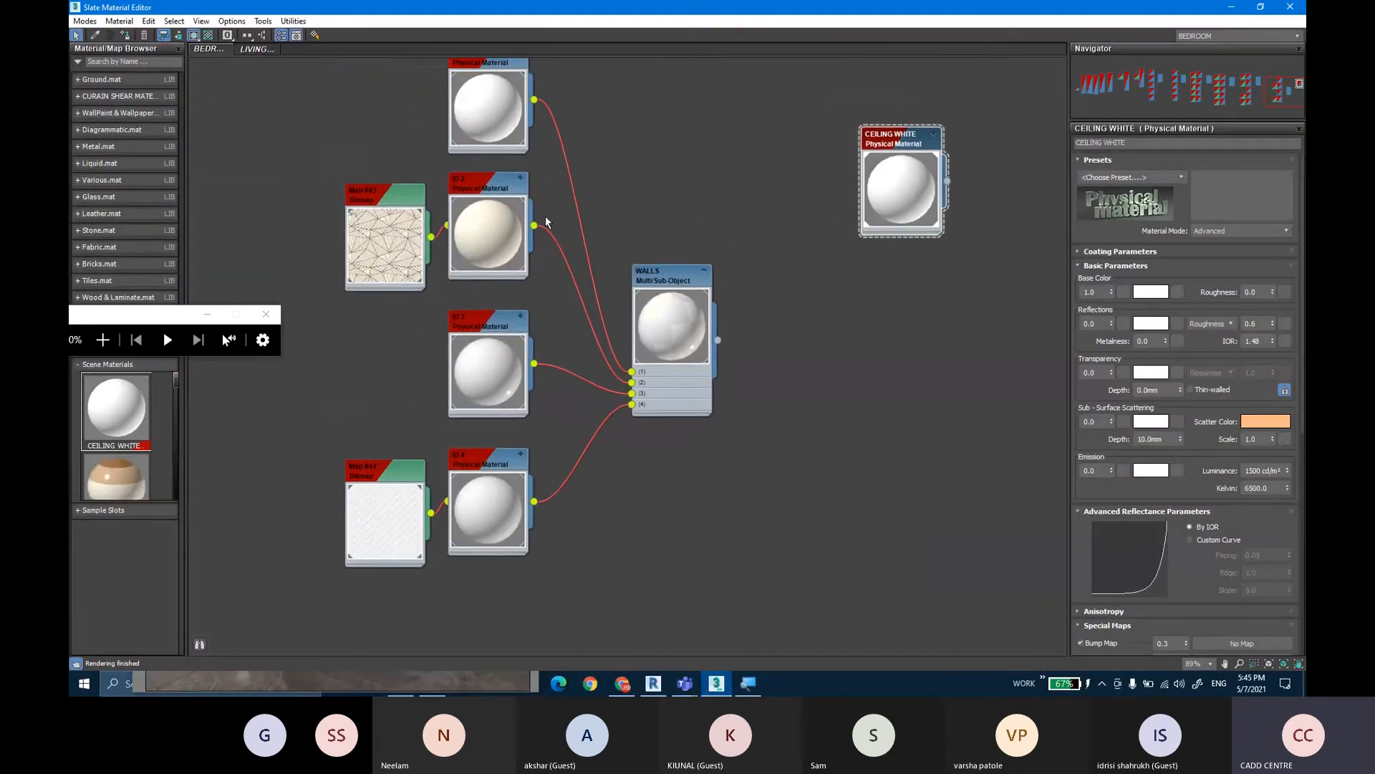
double_click(497, 332)
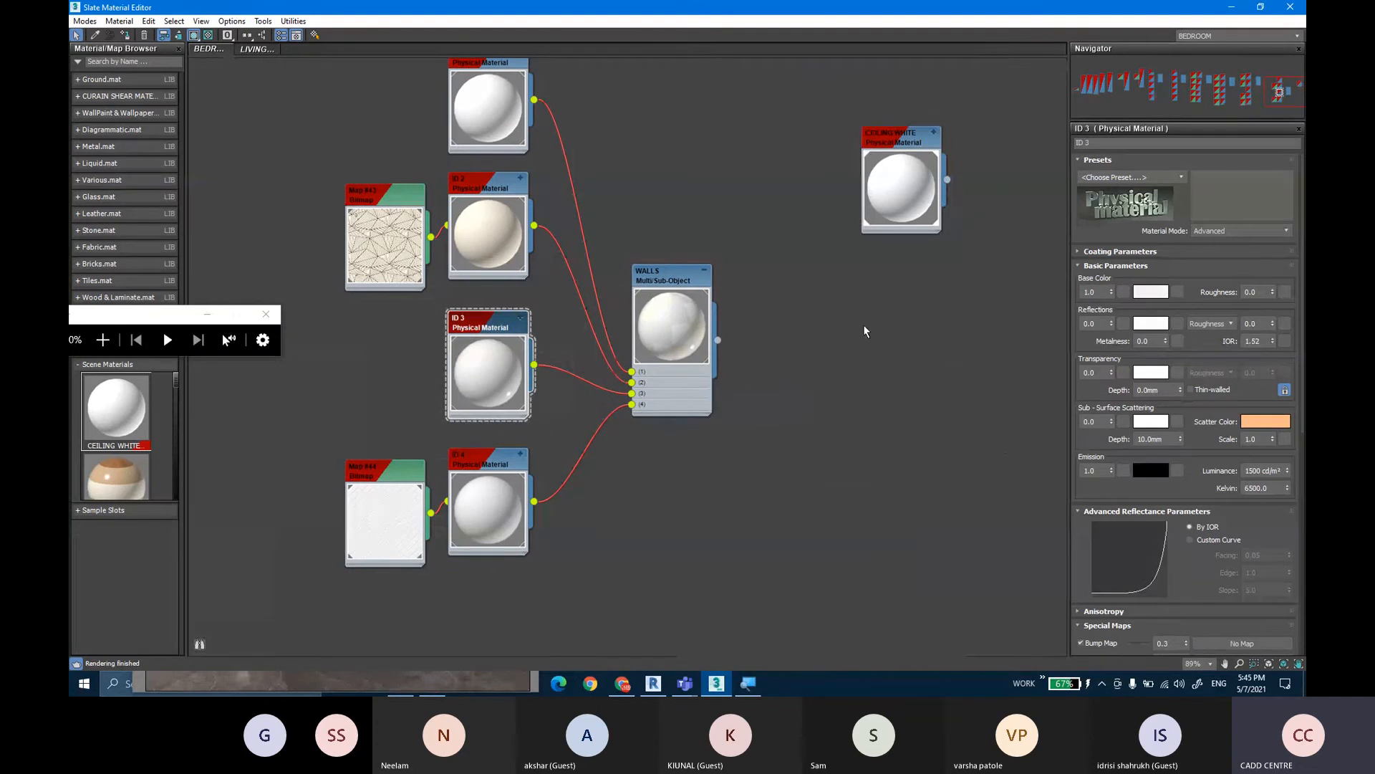
left_click(1151, 294)
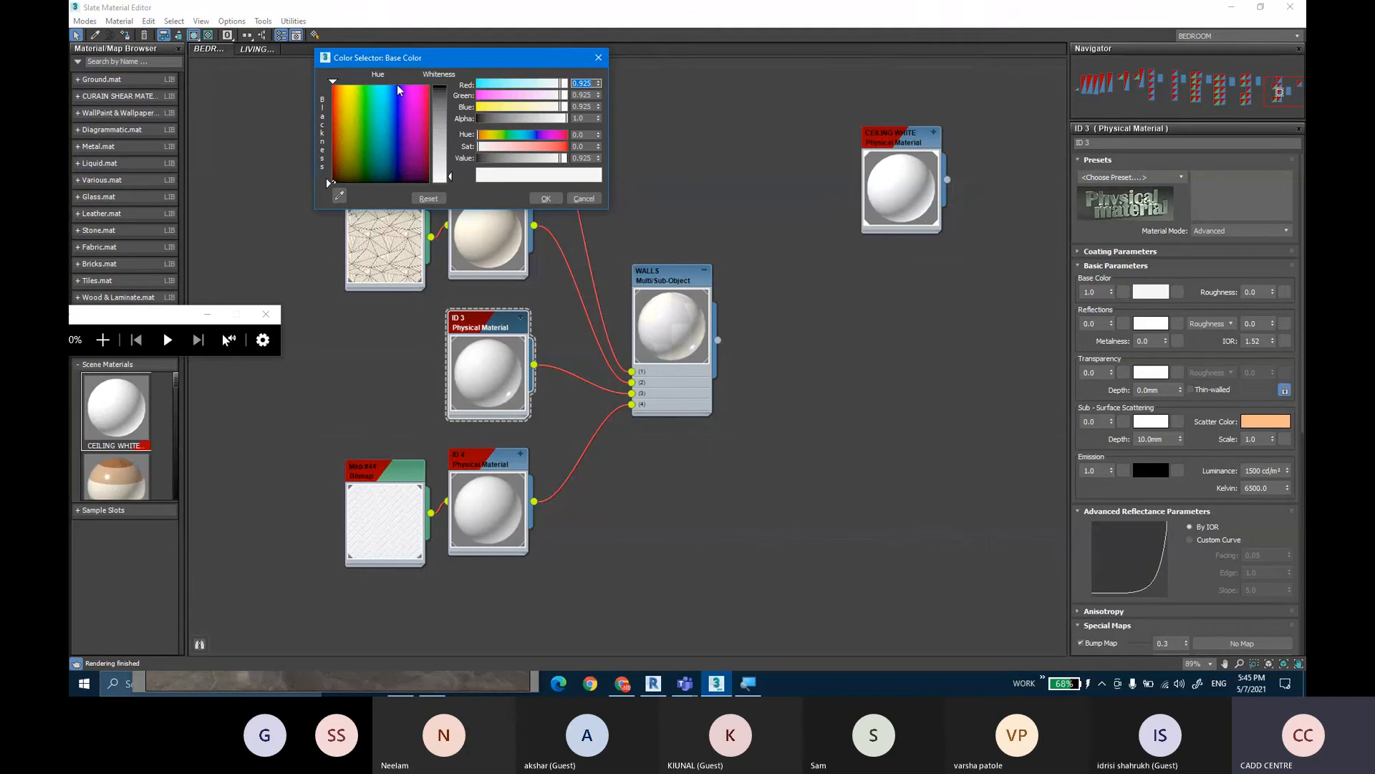
mouse_move(383, 161)
left_mouse_down()
mouse_move(387, 134)
mouse_move(444, 155)
left_mouse_up()
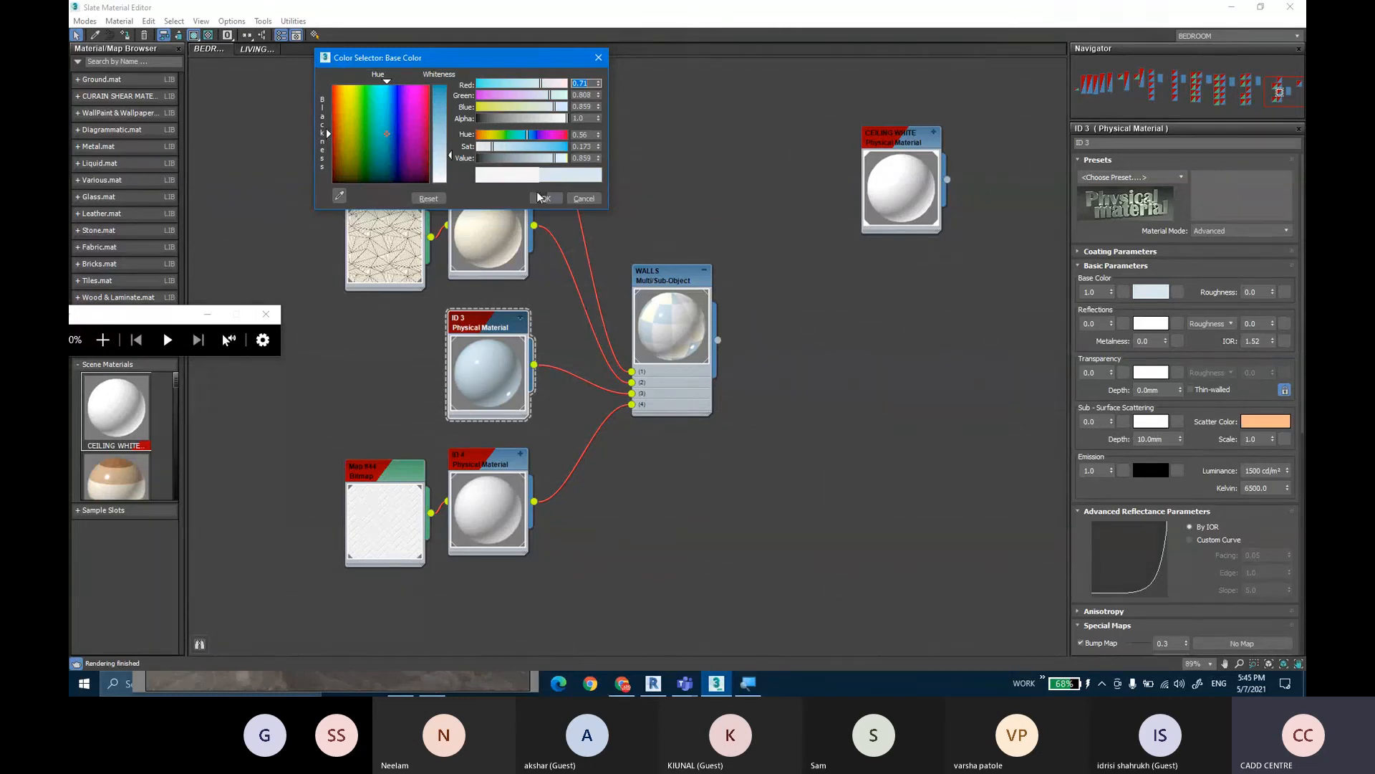
left_click(542, 200)
left_click(1290, 6)
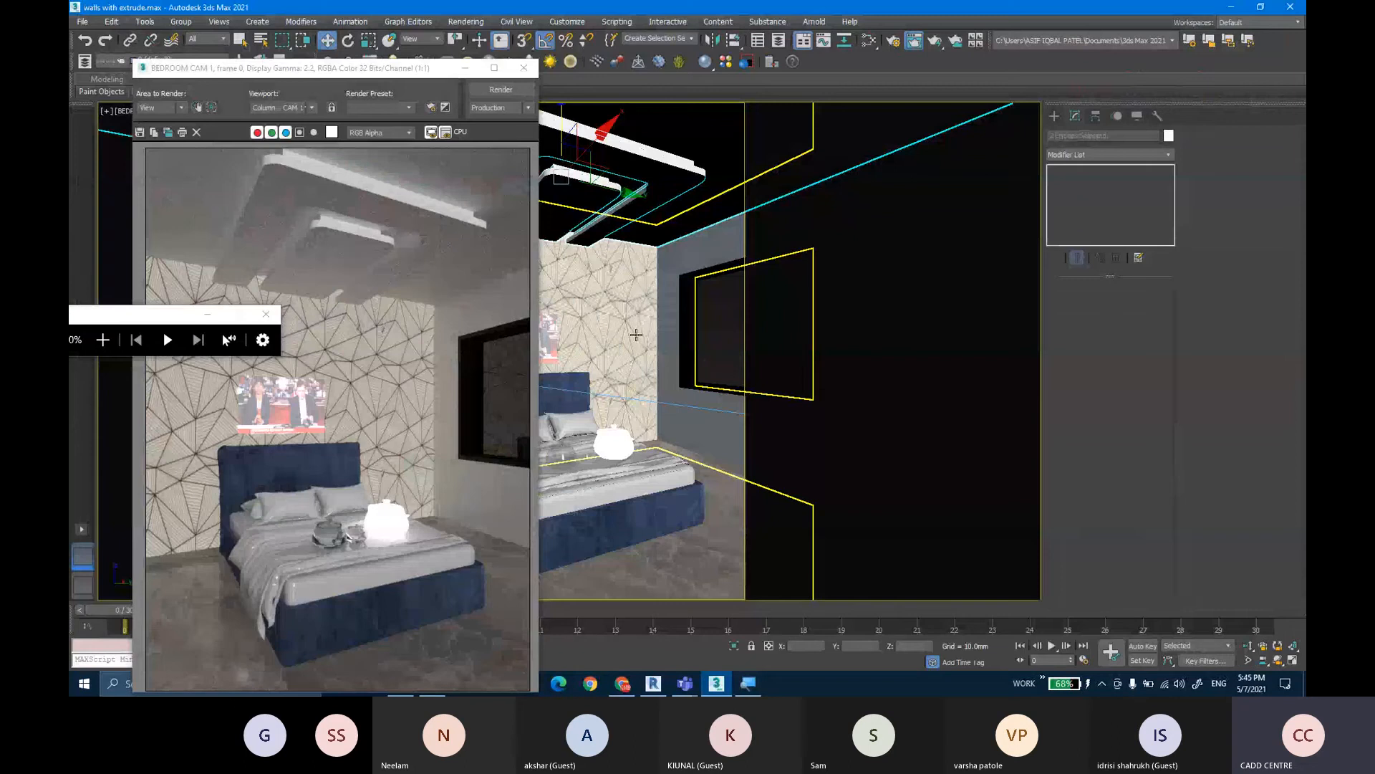
Render the bedroom again from BEDROOM CAM 1 and then from BEDROOM CAM 2, closing each render window
left_click(501, 89)
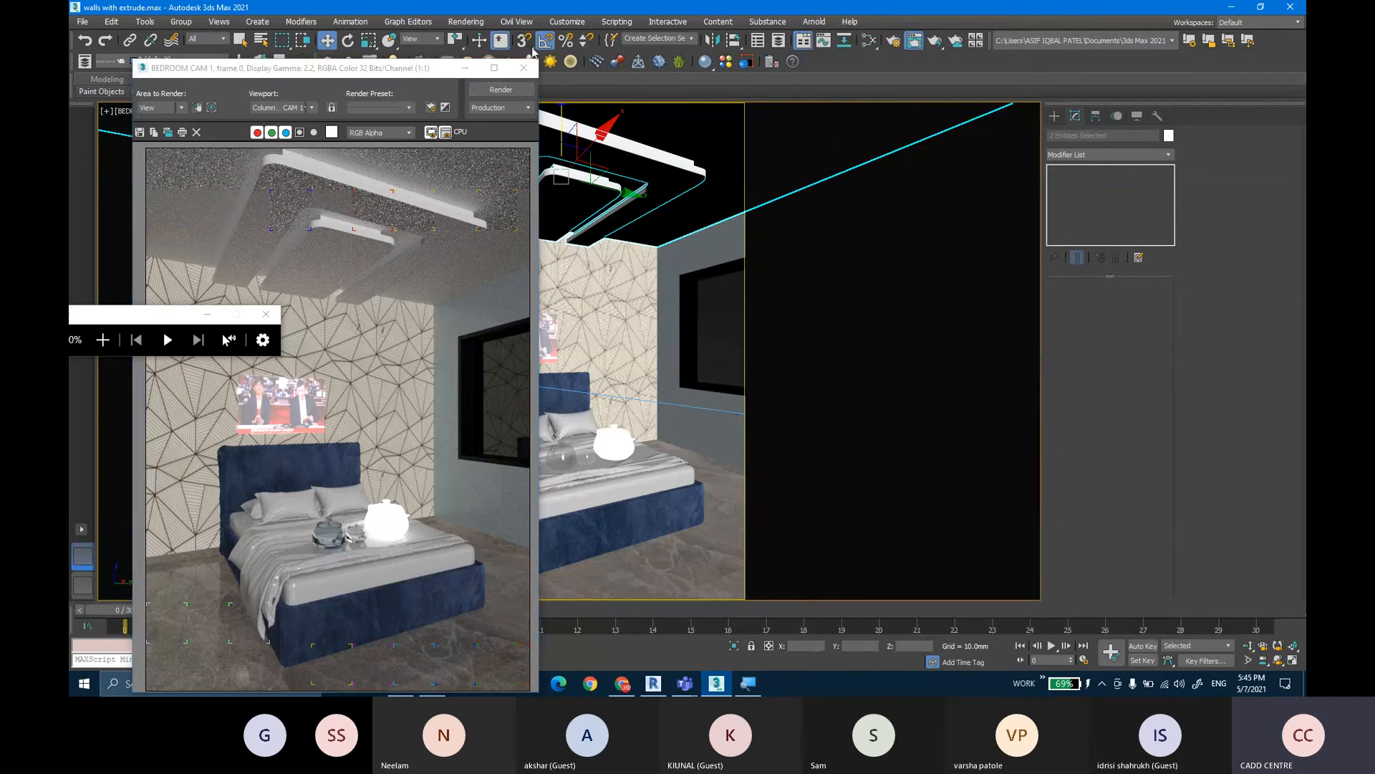
left_click(524, 69)
key("c")
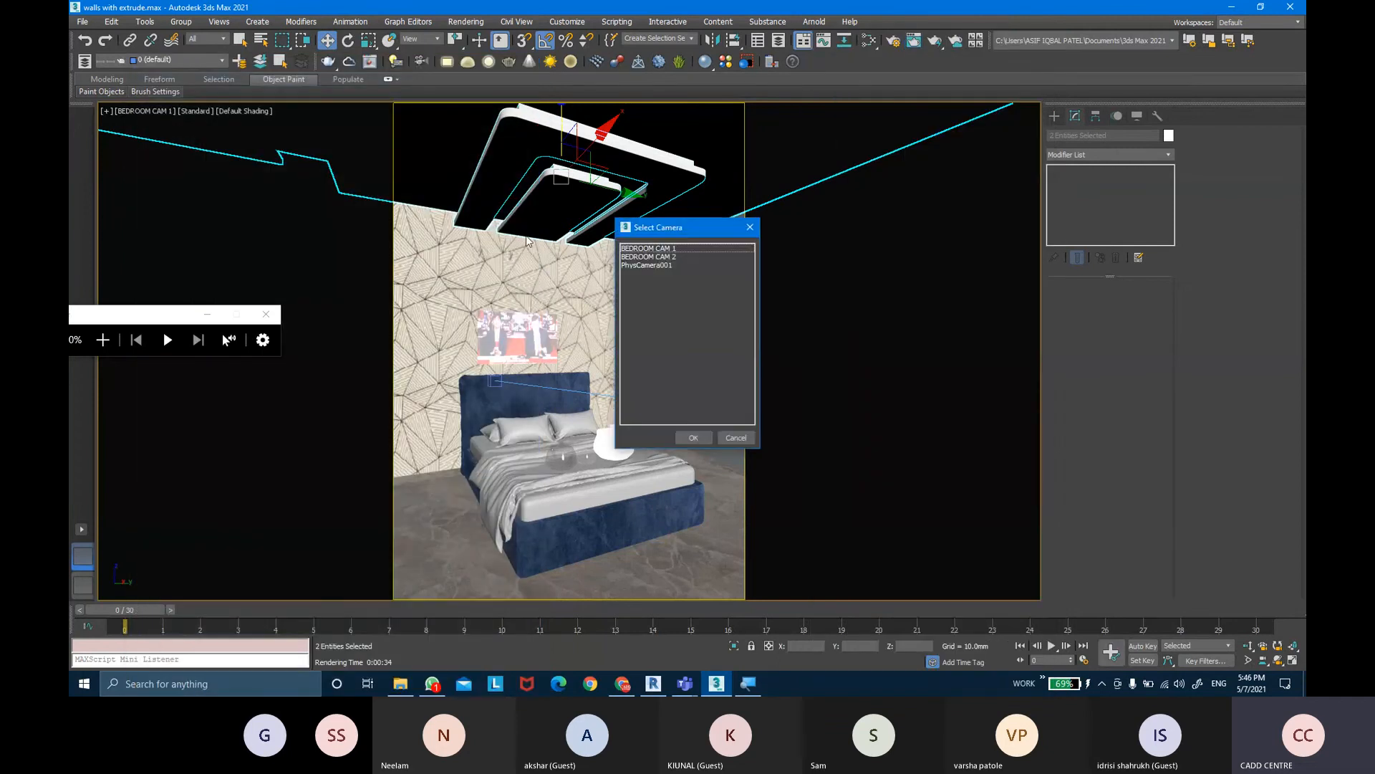
double_click(680, 257)
key("shift+q")
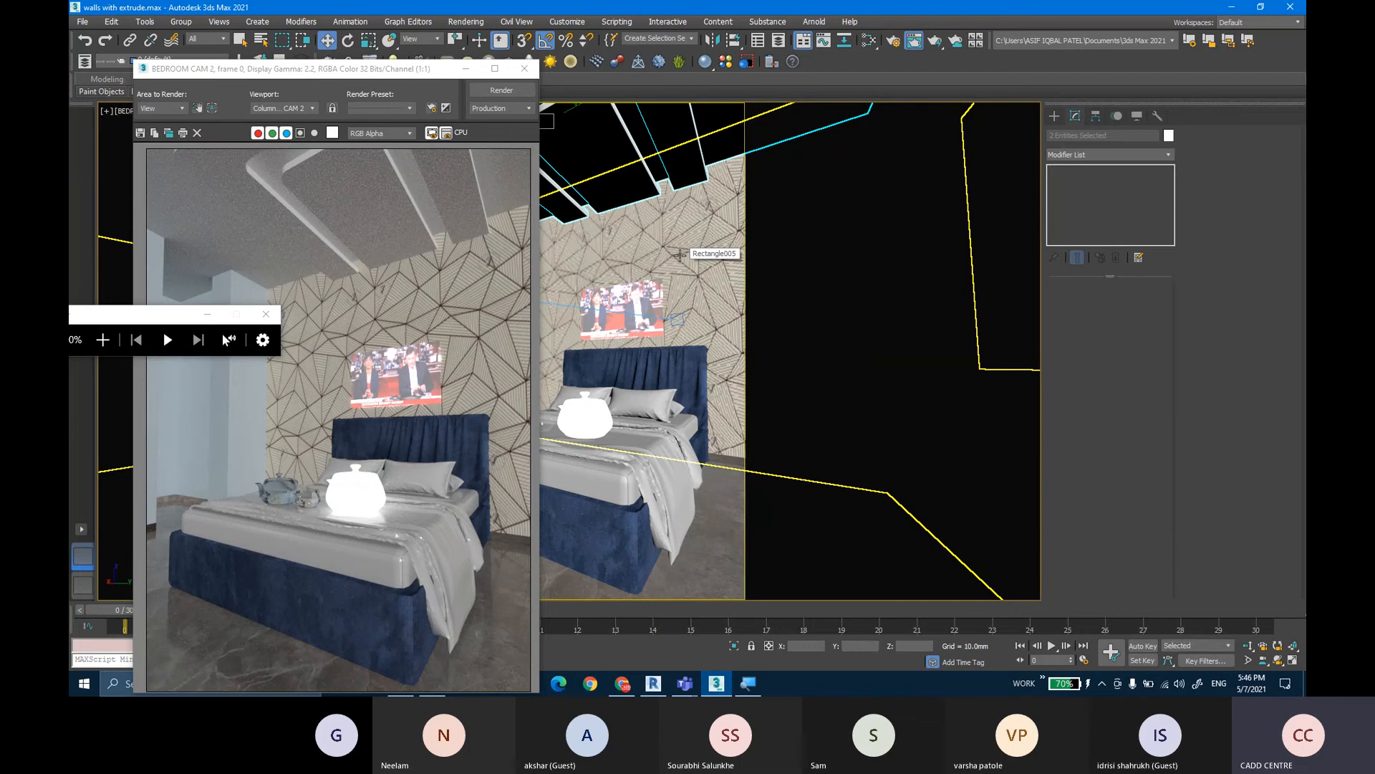
left_click(524, 68)
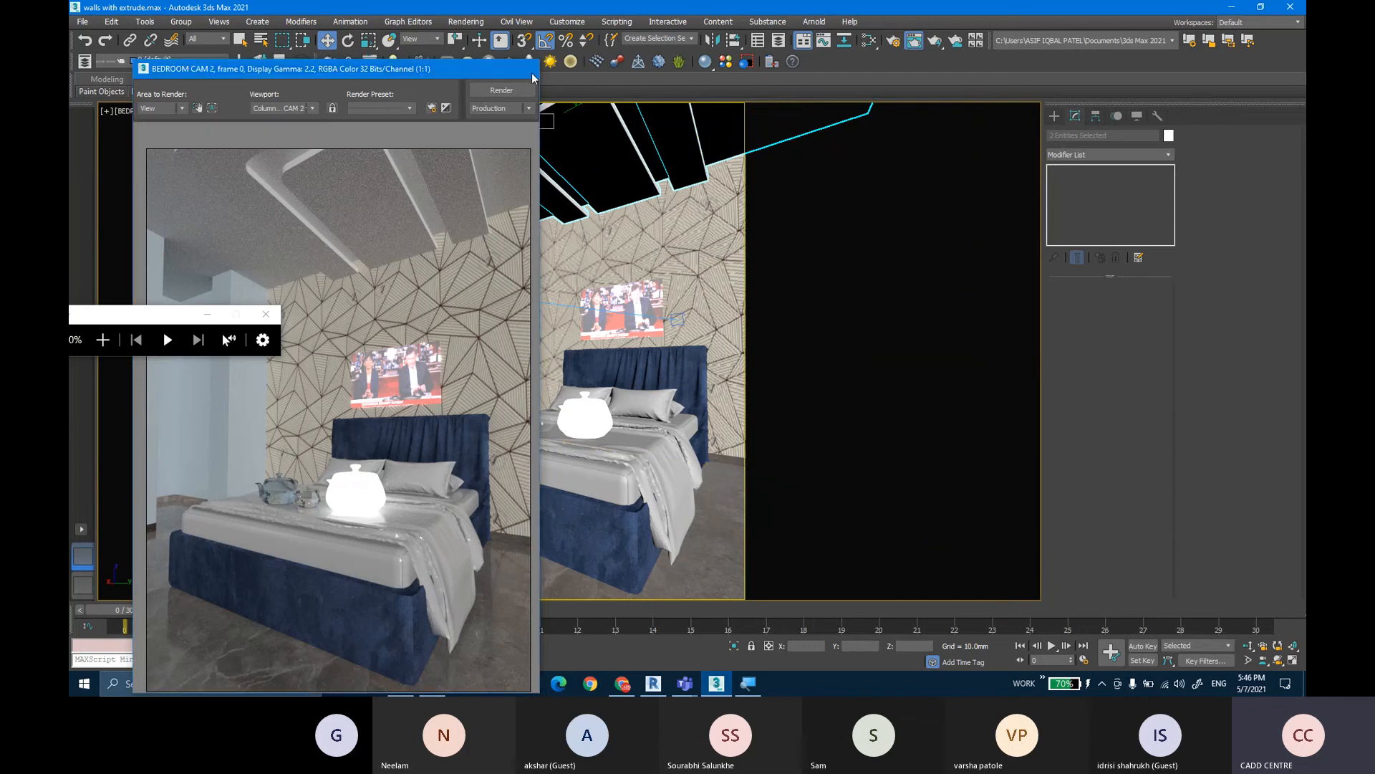
Switch to the Microsoft Teams meeting window, maximize it, minimize the floating player window and stop sharing the screen
left_click(685, 683)
left_click(758, 617)
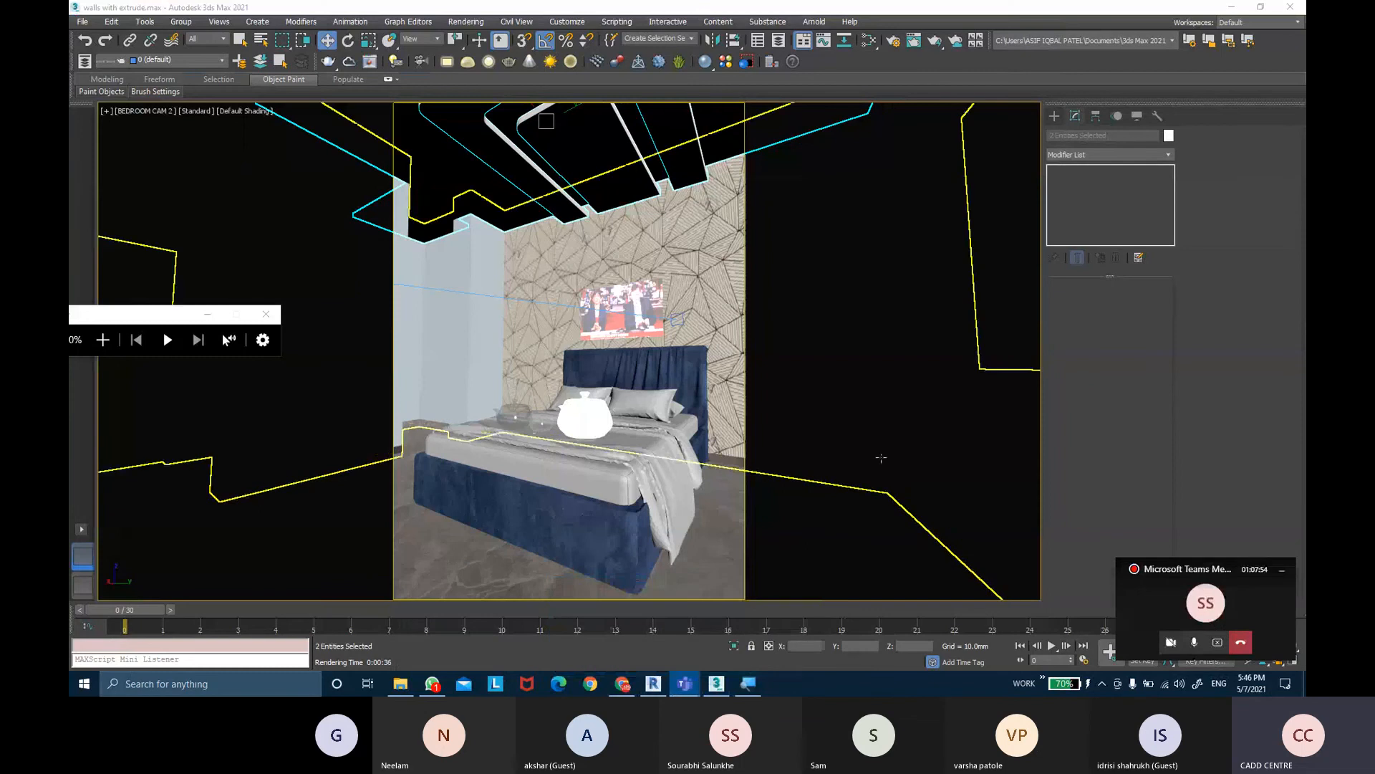
left_click(1218, 596)
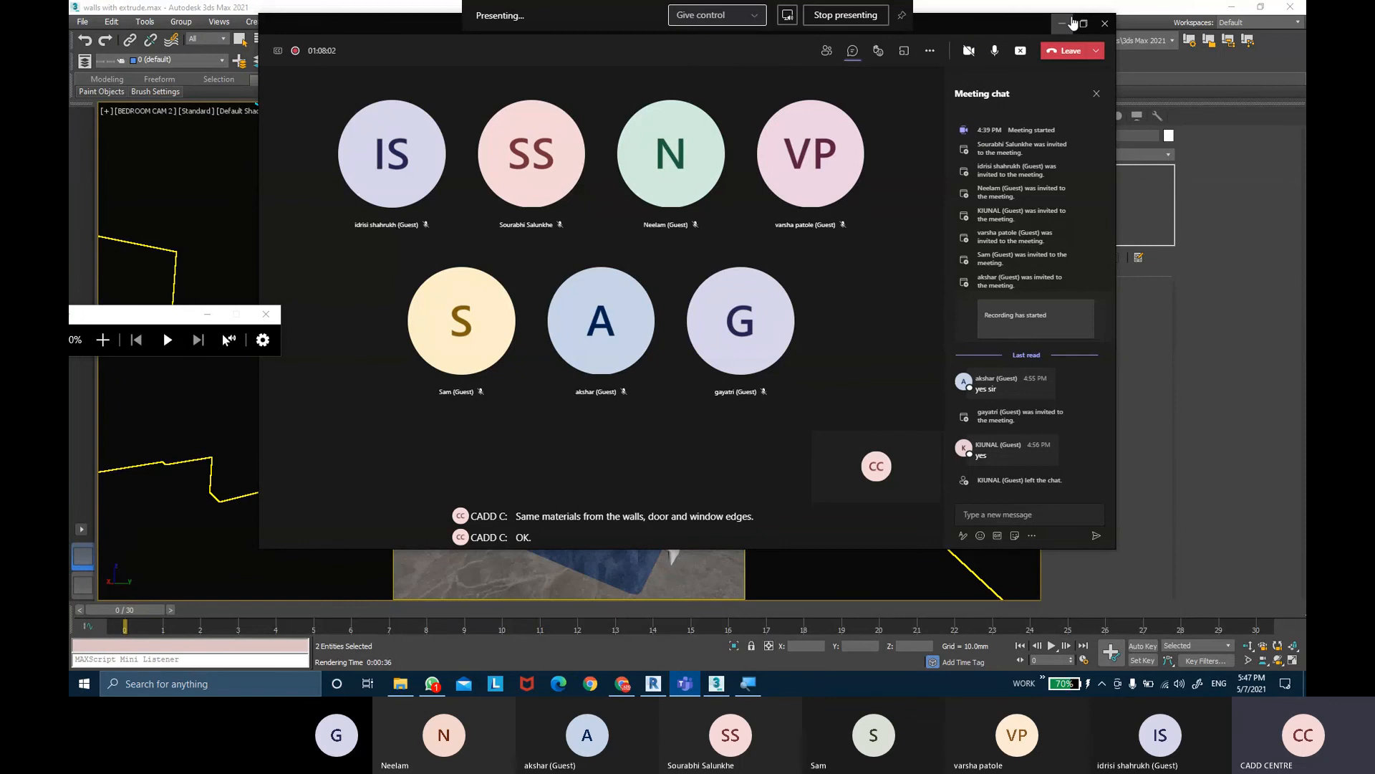
left_click(1081, 24)
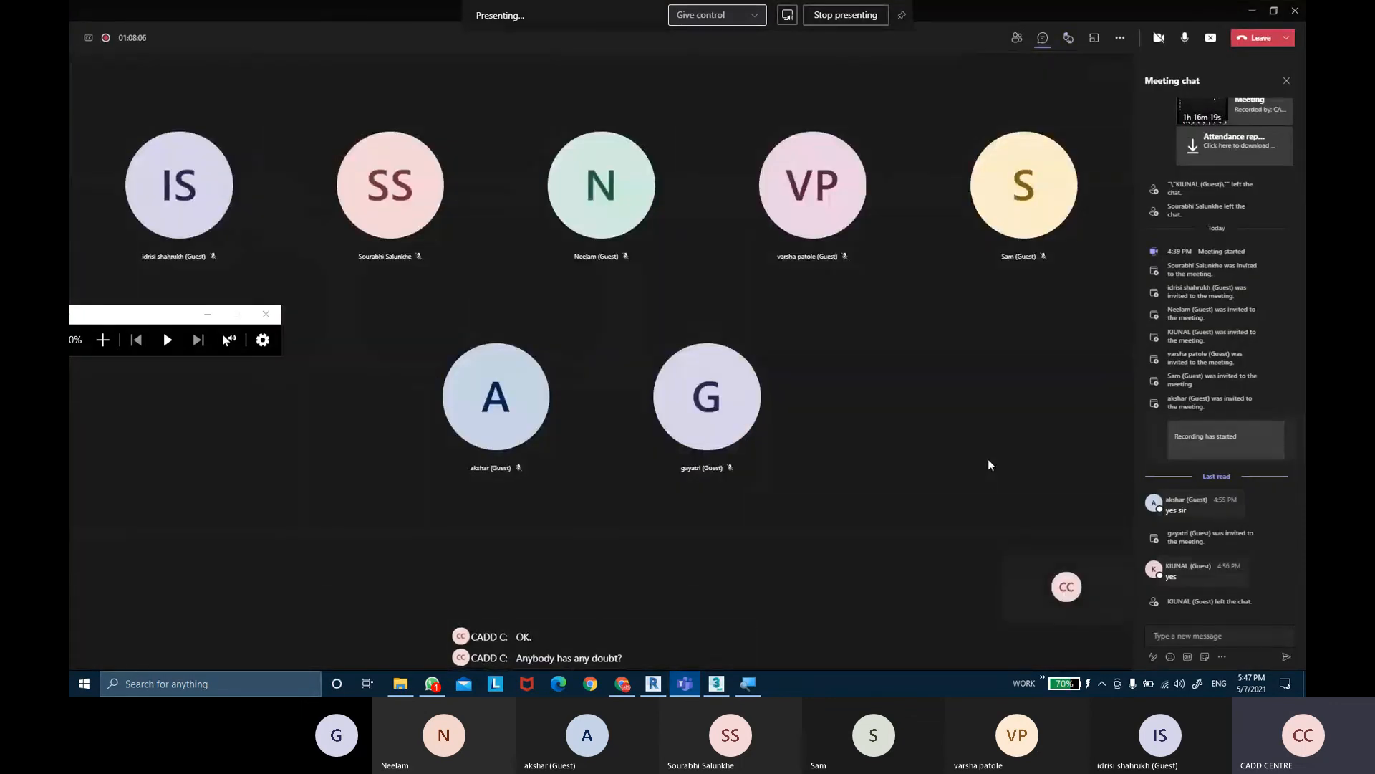
left_click(209, 316)
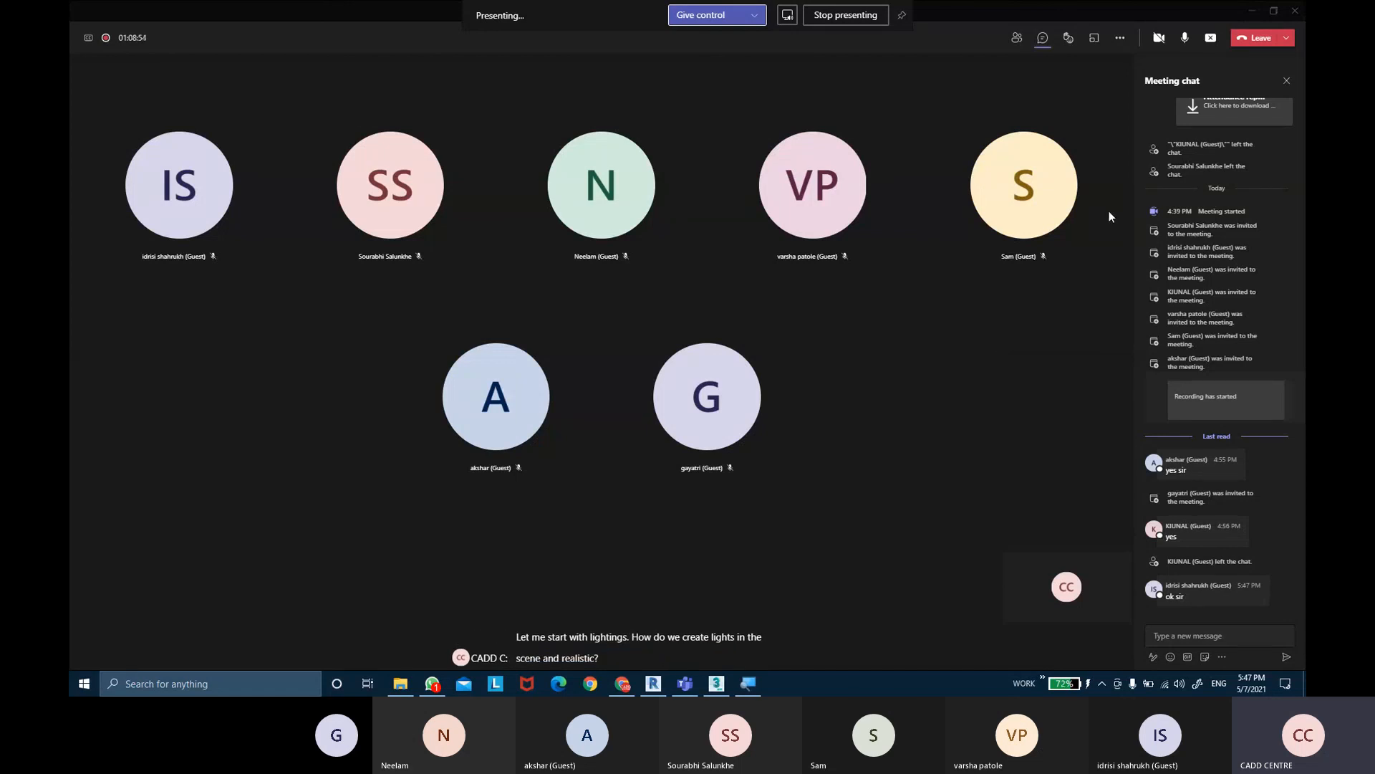
left_click(1210, 42)
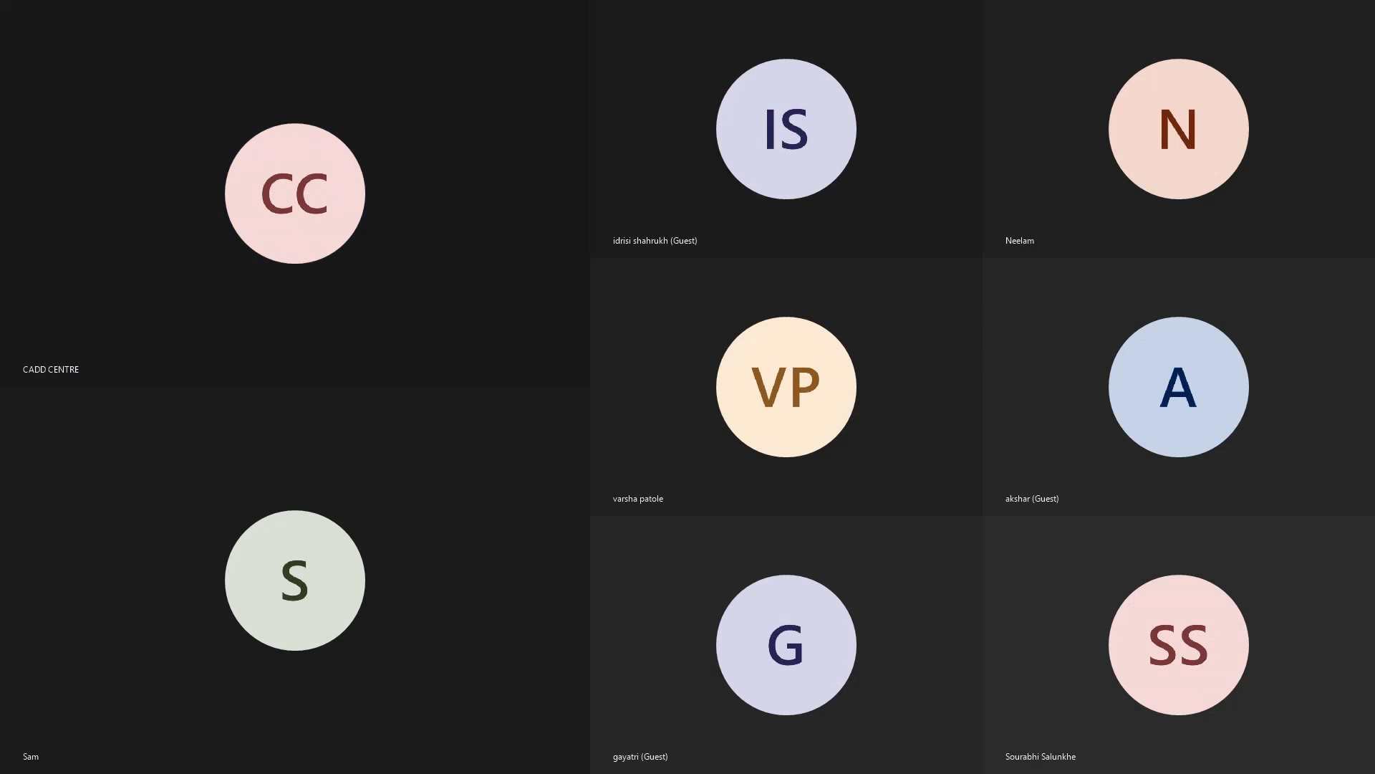